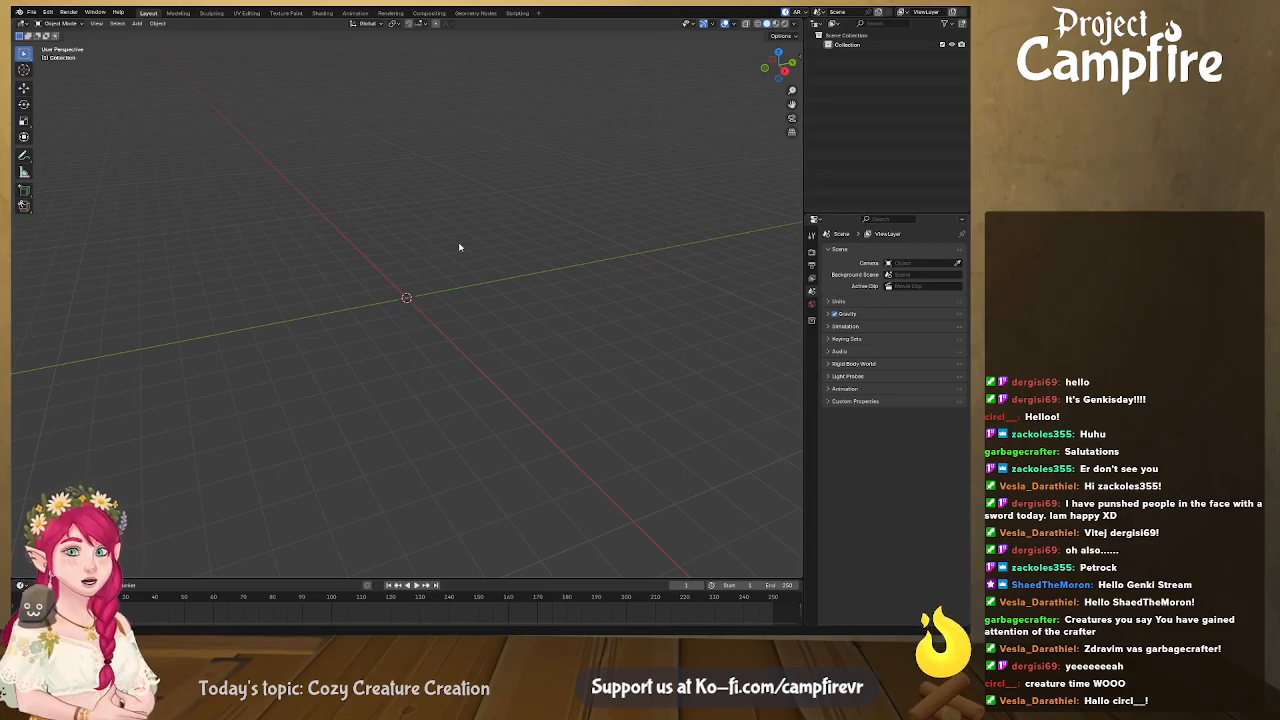
Add a cylinder mesh to the scene with 10 vertices around its circumference
middle_drag(371, 309, 341, 334)
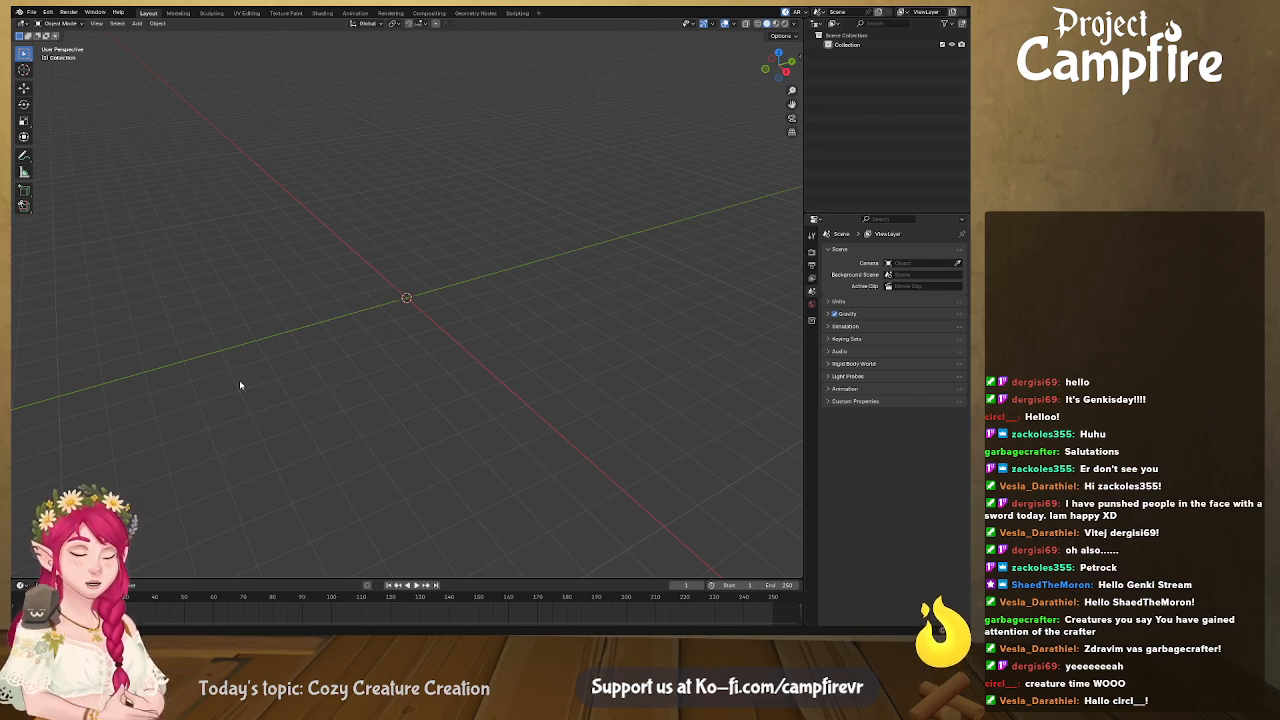
key(shift+a)
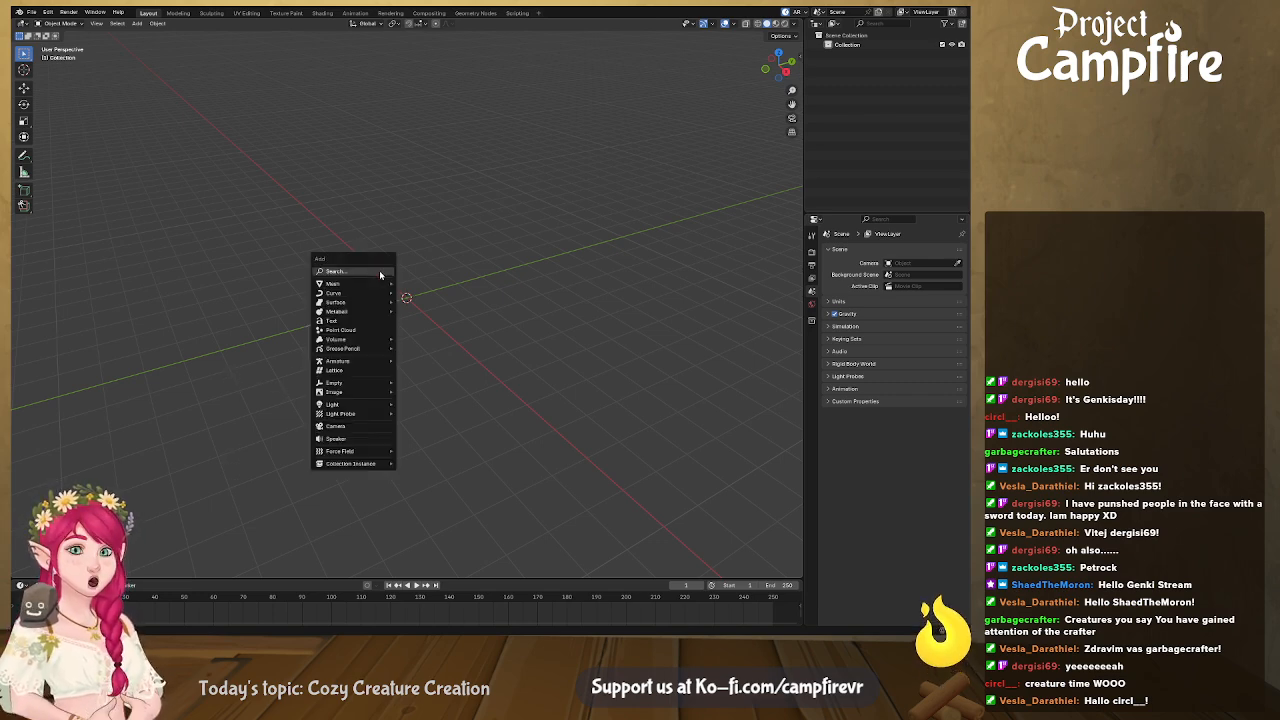
mouse_move(373, 288)
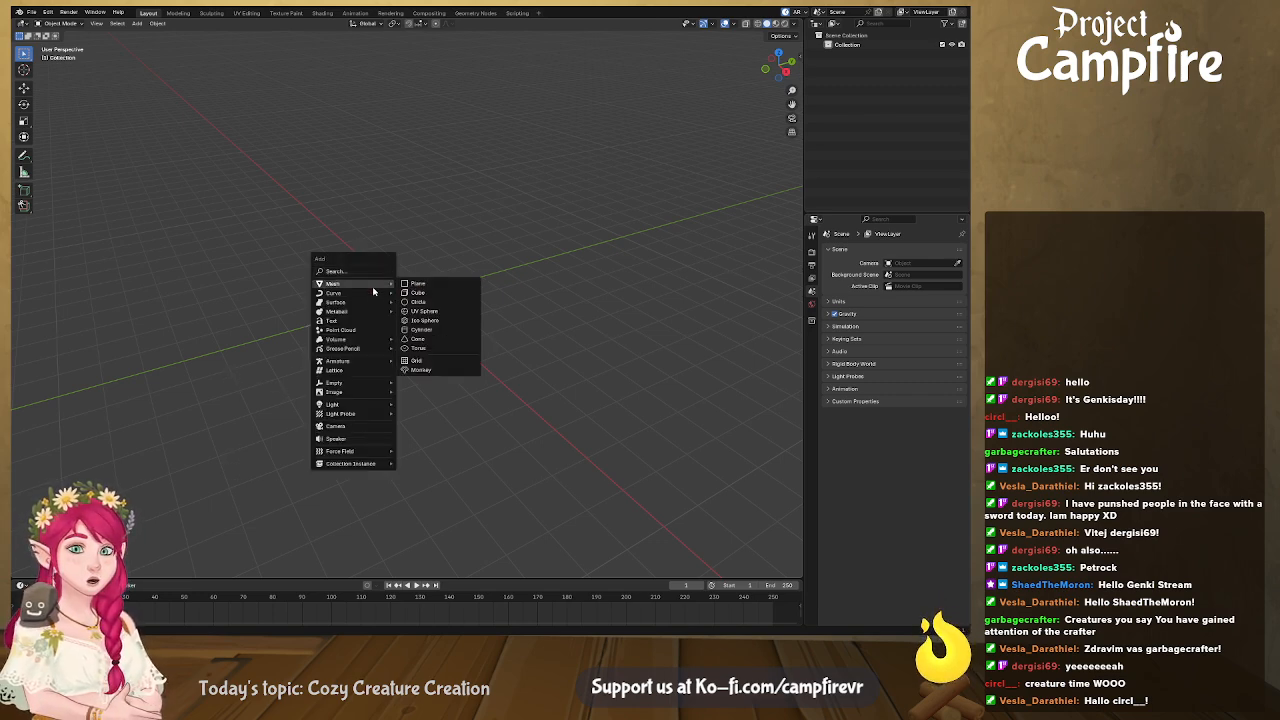
click(454, 331)
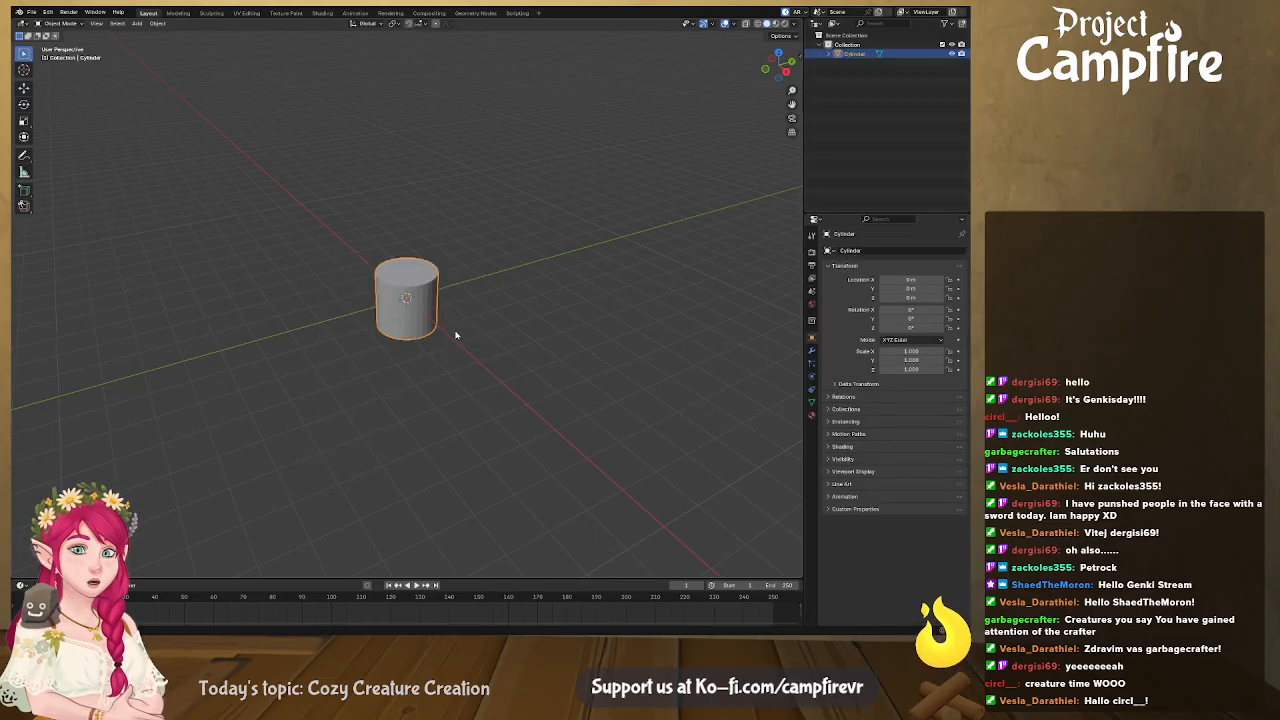
click(64, 568)
drag(151, 459, 141, 459)
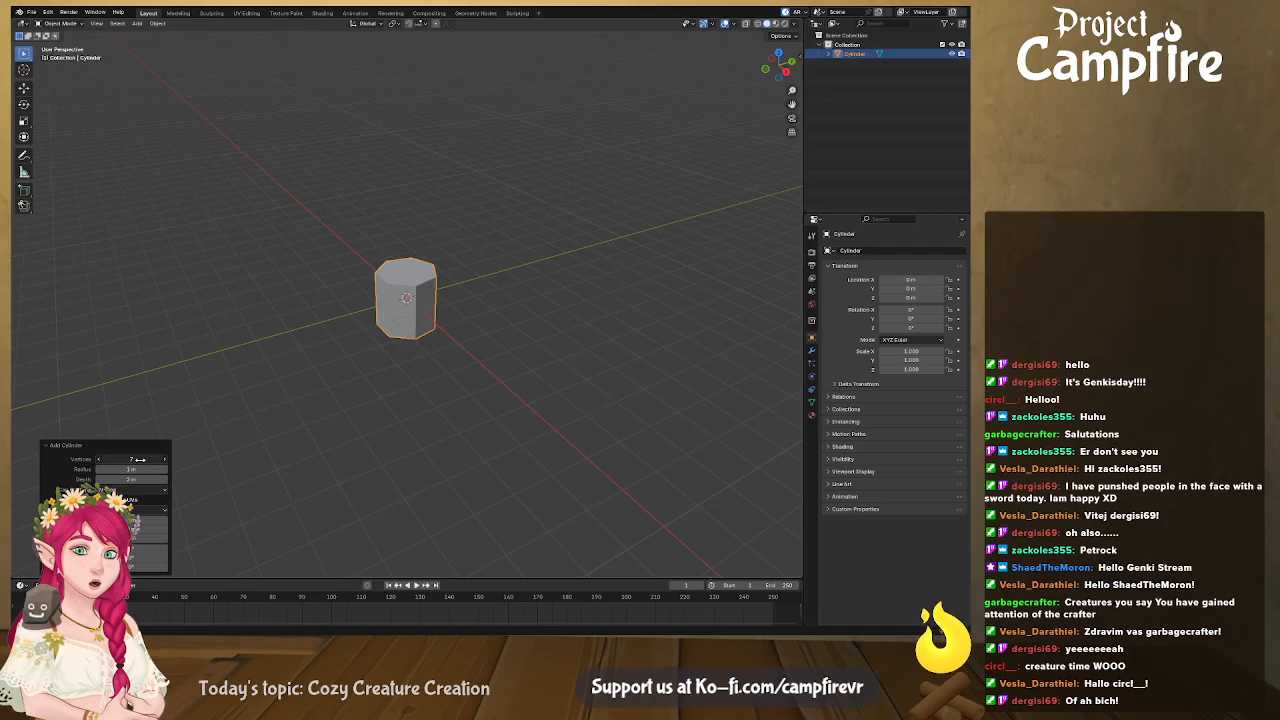
click(165, 460)
click(165, 460)
click(165, 460)
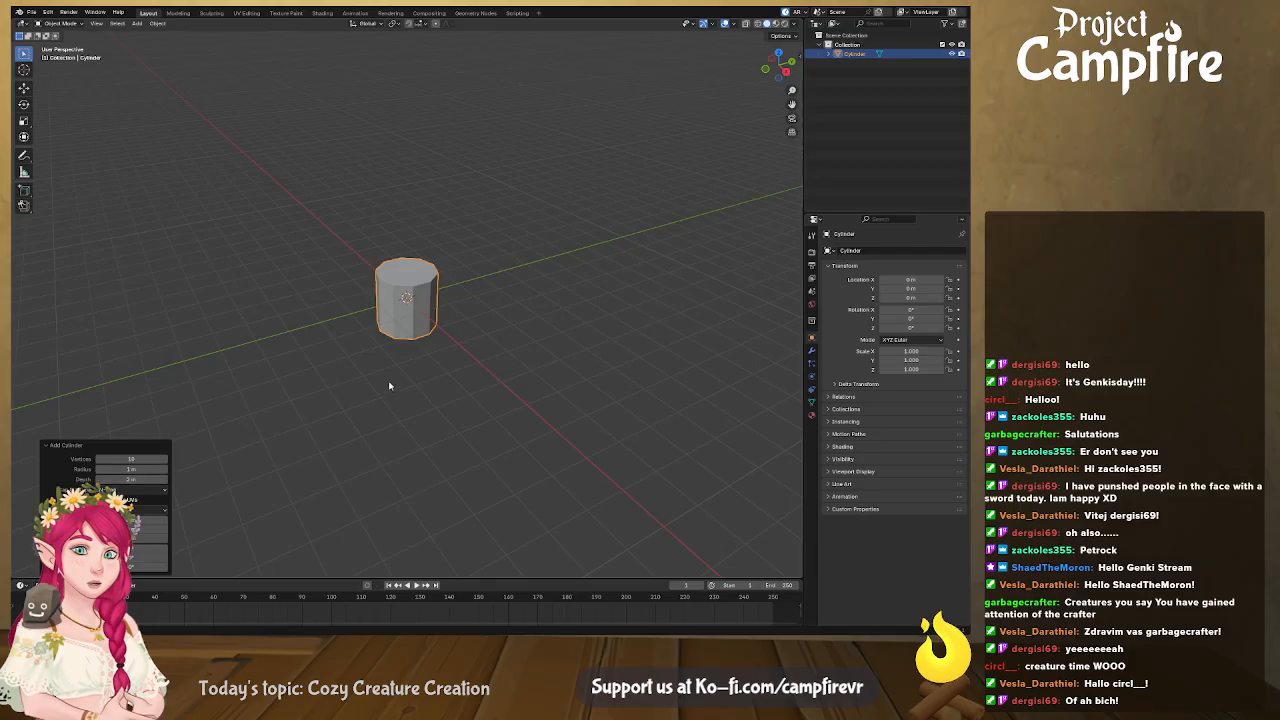
click(449, 369)
Raise the cylinder's entire mesh along the Z axis in Edit Mode so it sits above the ground grid
scroll(487, 375, up, 7)
middle_drag(489, 382, 488, 421)
scroll(480, 425, down, 2)
click(432, 405)
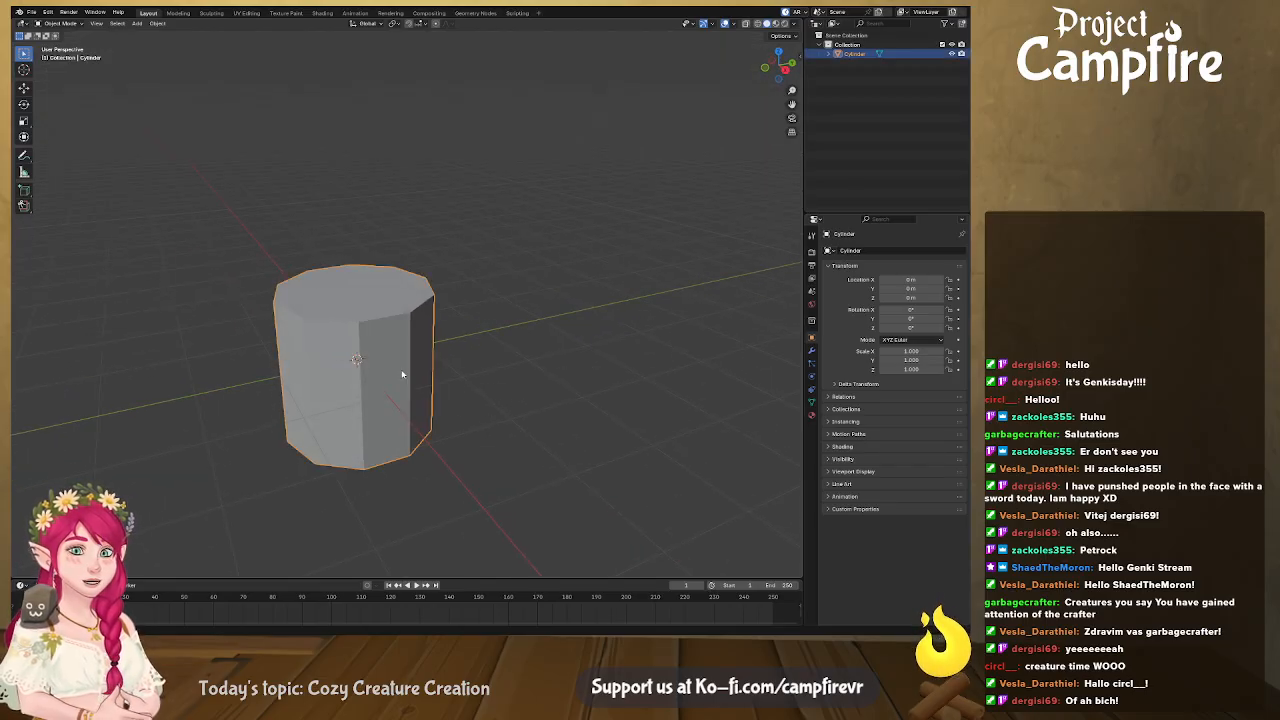
middle_drag(393, 362, 396, 346)
key(Tab)
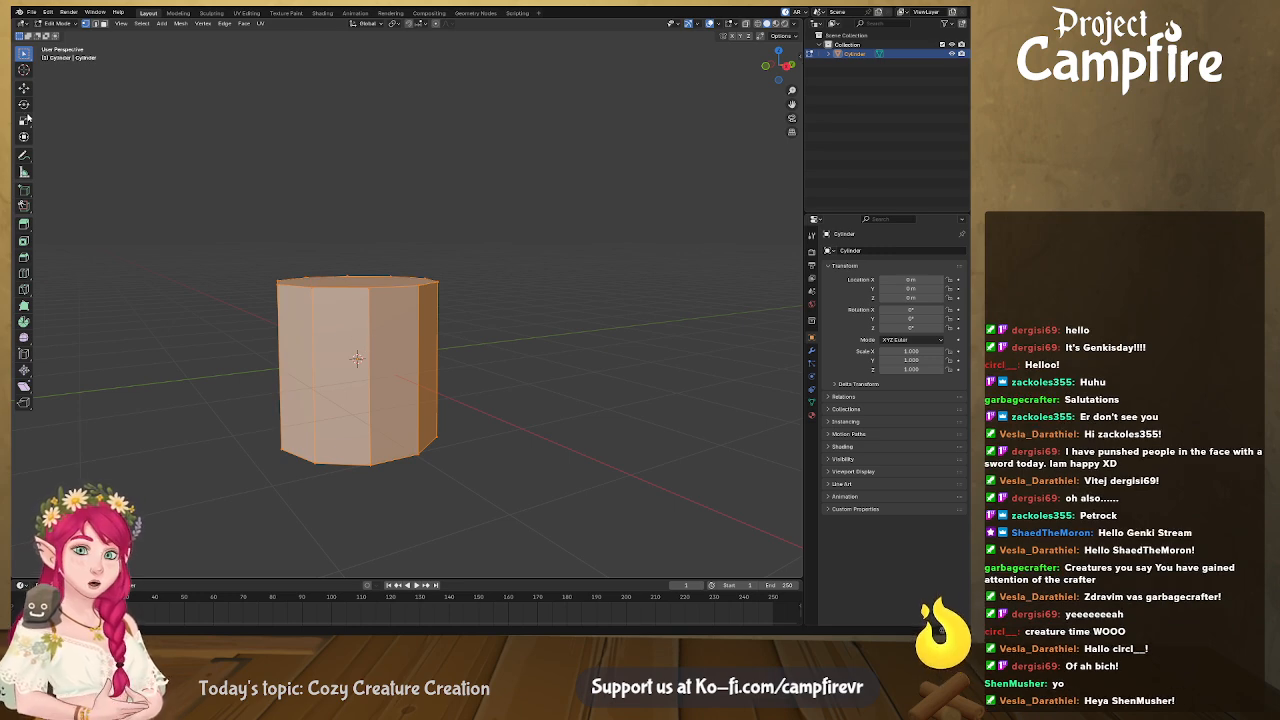
click(24, 88)
drag(356, 322, 357, 182)
Snap the 3D cursor to the centre of the cylinder's bottom face
middle_drag(397, 308, 372, 287)
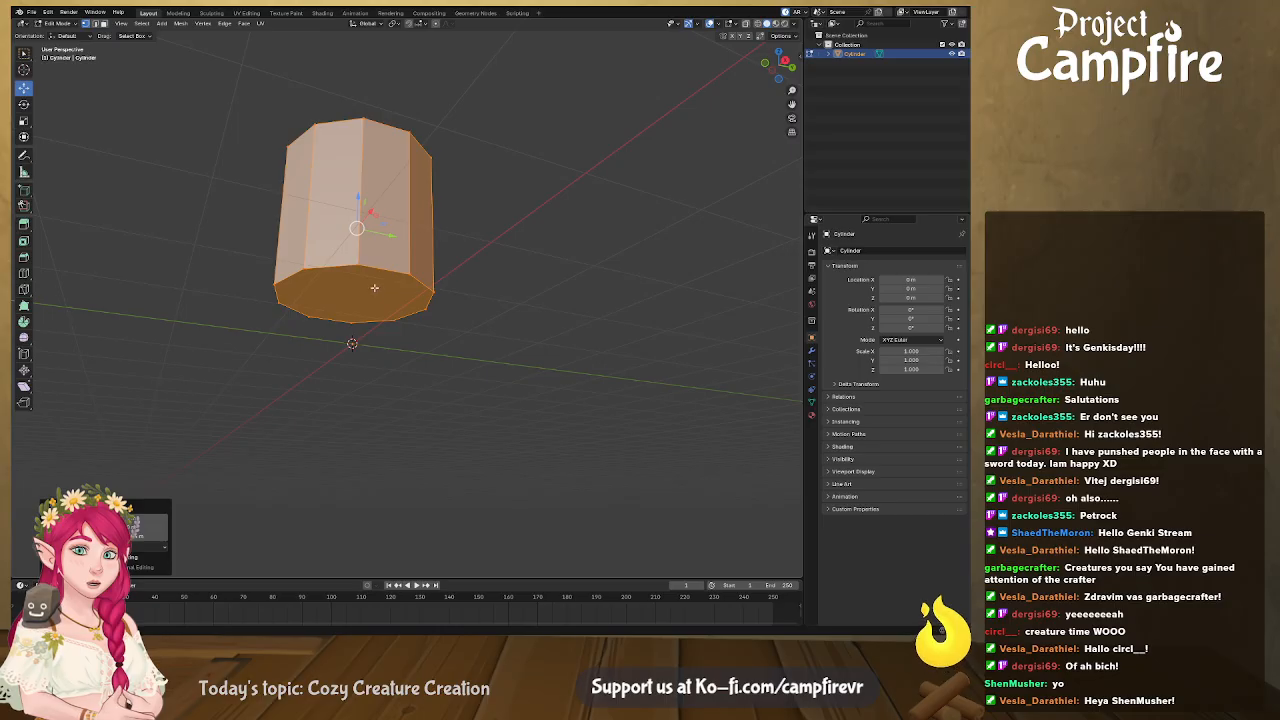
click(372, 287)
key(3)
click(372, 287)
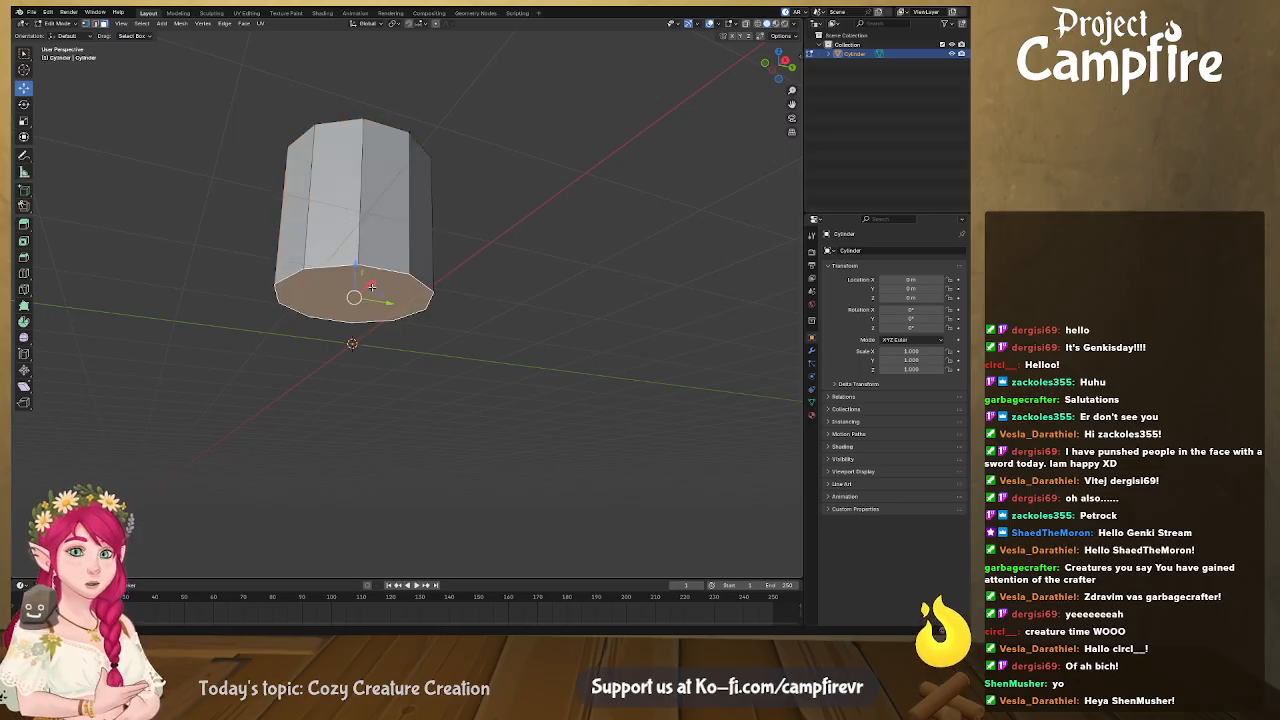
key(shift+s)
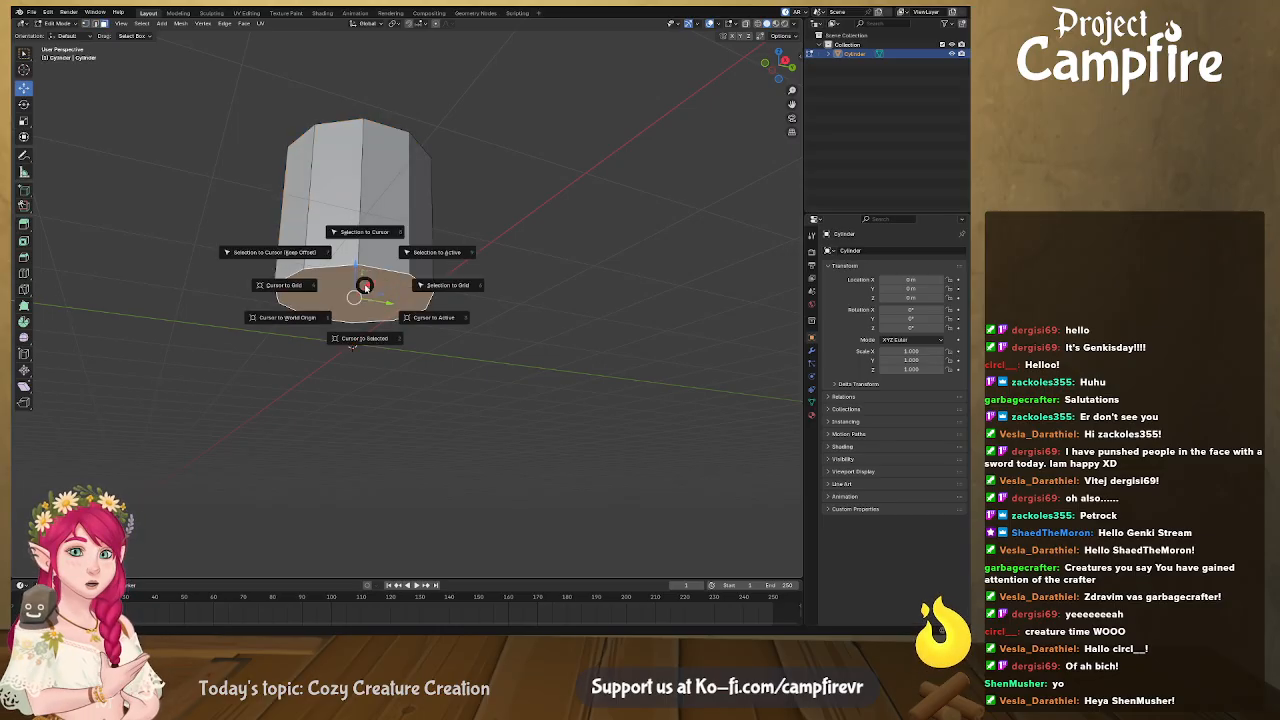
click(377, 340)
Set the cylinder's origin to the 3D cursor in Object Mode
key(Tab)
right_click(367, 296)
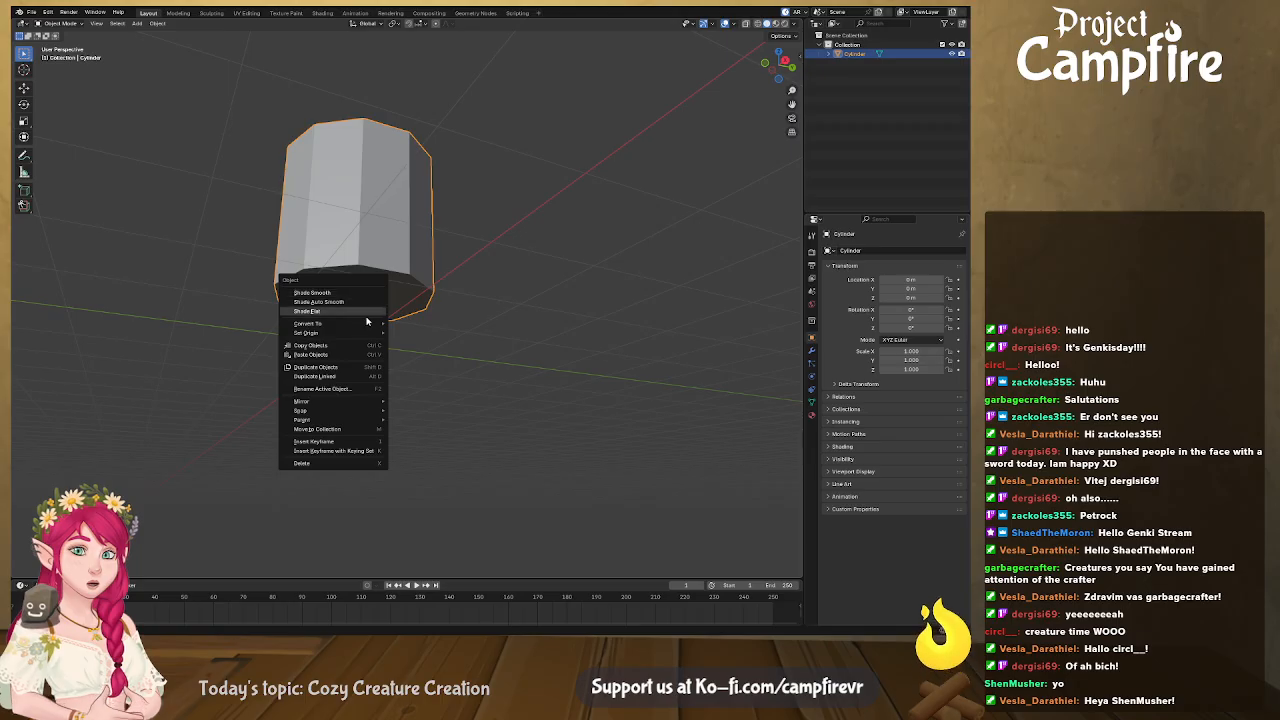
mouse_move(370, 337)
click(449, 354)
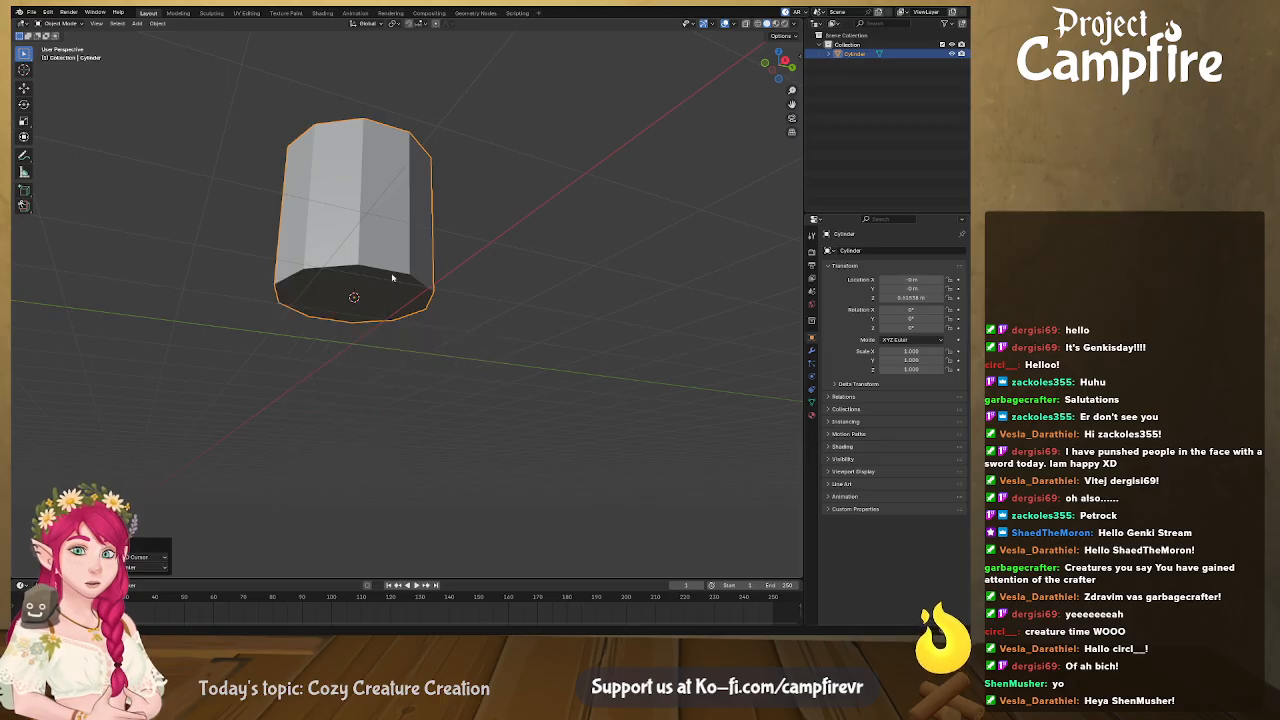
Apply smooth shading to the cylinder
middle_drag(392, 278, 400, 306)
right_click(375, 271)
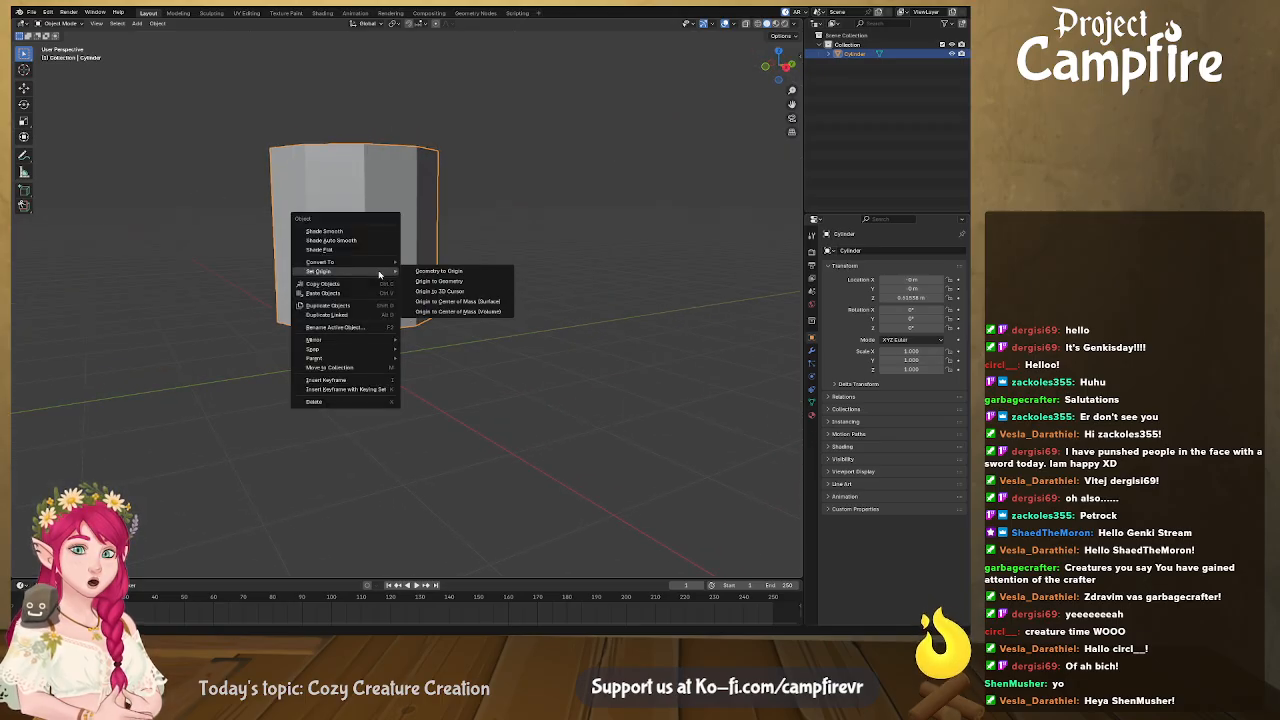
click(370, 237)
mouse_move(374, 266)
middle_down()
mouse_move(386, 286)
mouse_move(377, 252)
middle_up()
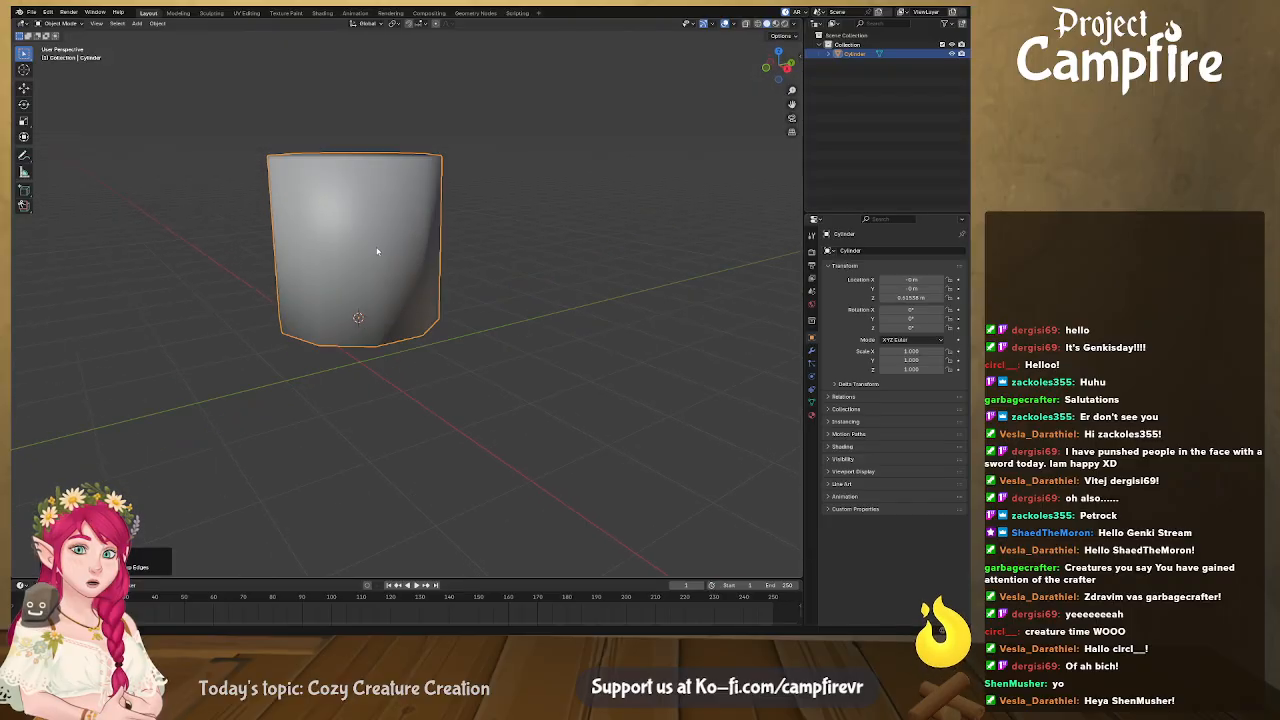
Add one centred horizontal loop cut around the cylinder, working in the right orthographic view
click(788, 67)
key(Tab)
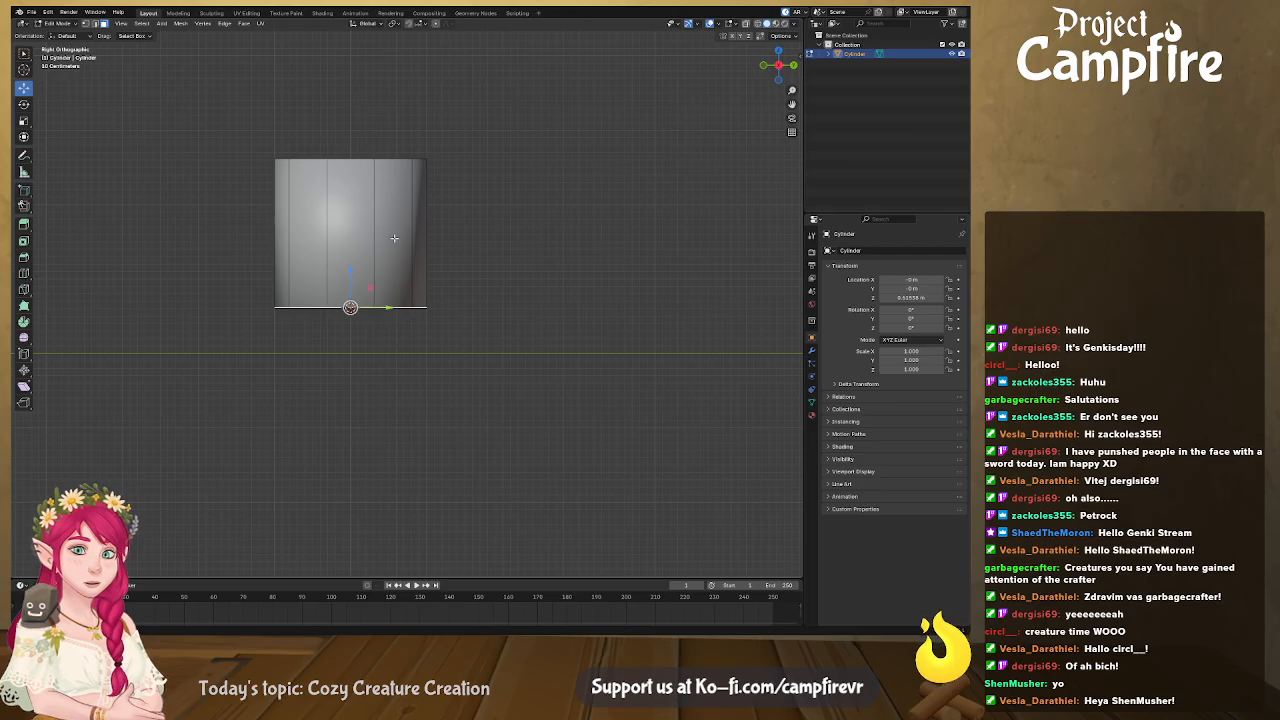
key(ctrl+r)
scroll(385, 239, up, 1)
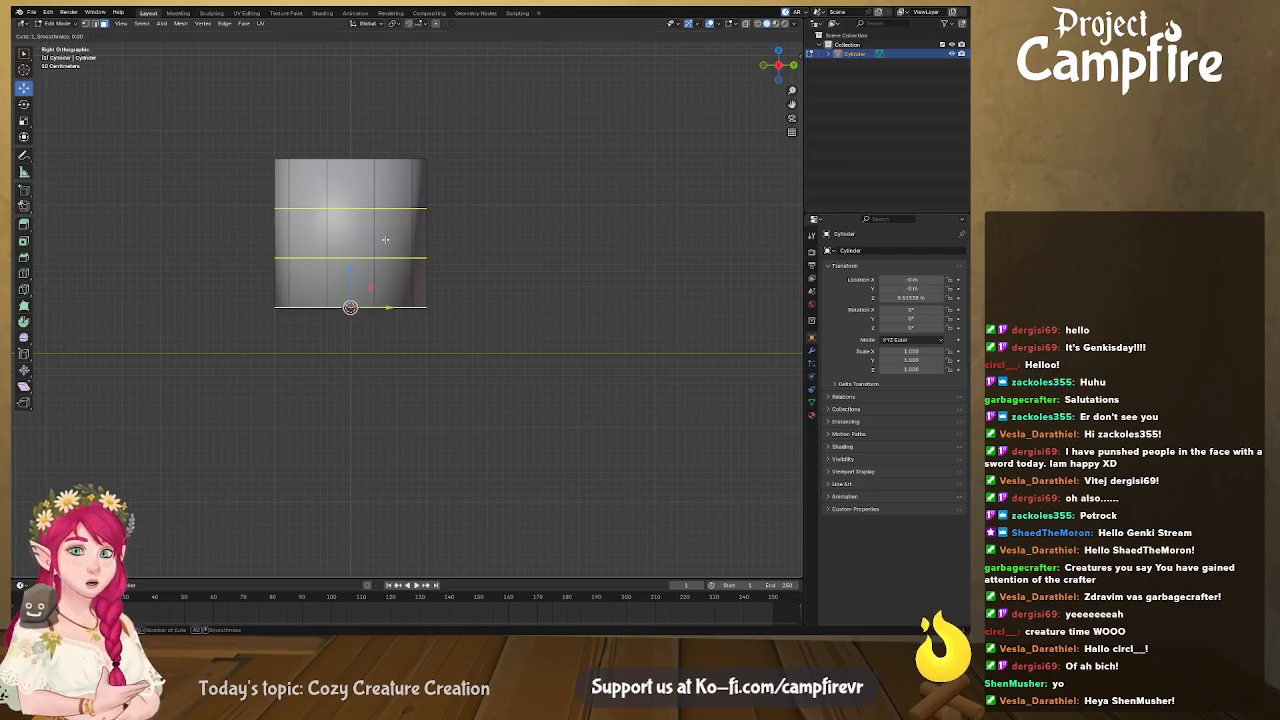
scroll(385, 239, down, 1)
click(385, 239)
right_click(385, 239)
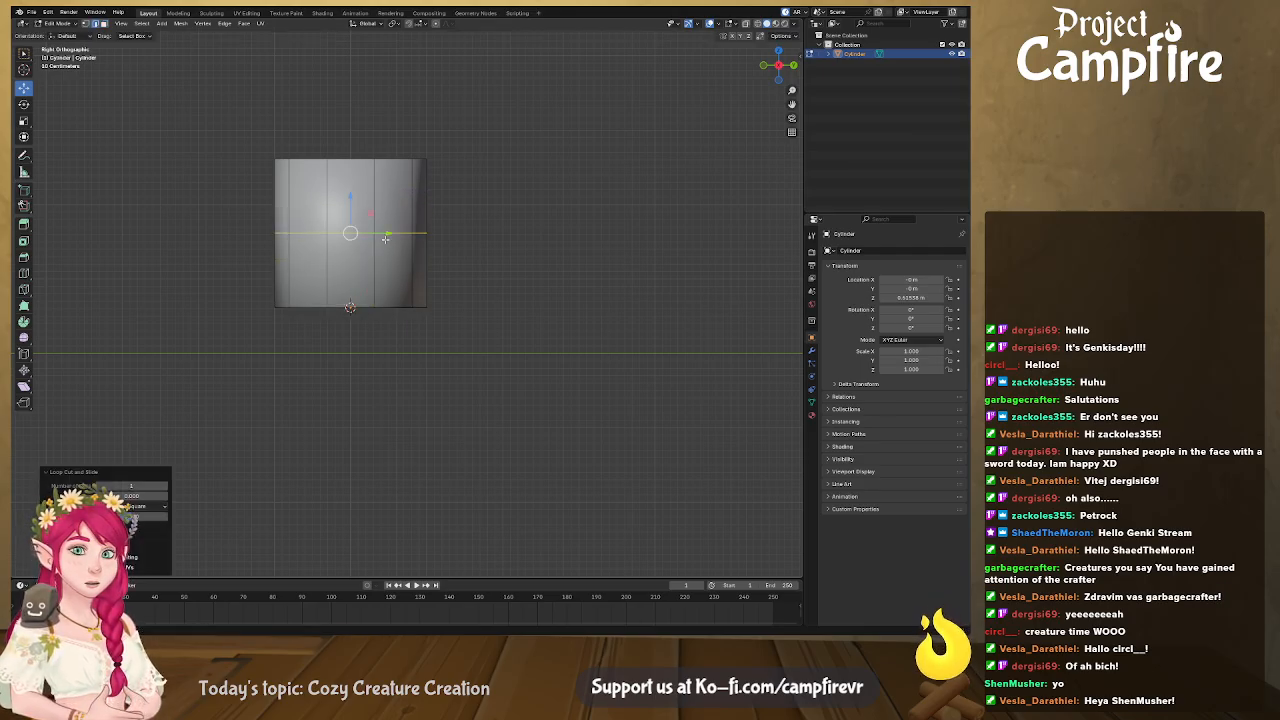
Narrow the cylinder's top edge loop to slightly under half its width and lower it toward the middle loop
alt+click(397, 160)
key(s)
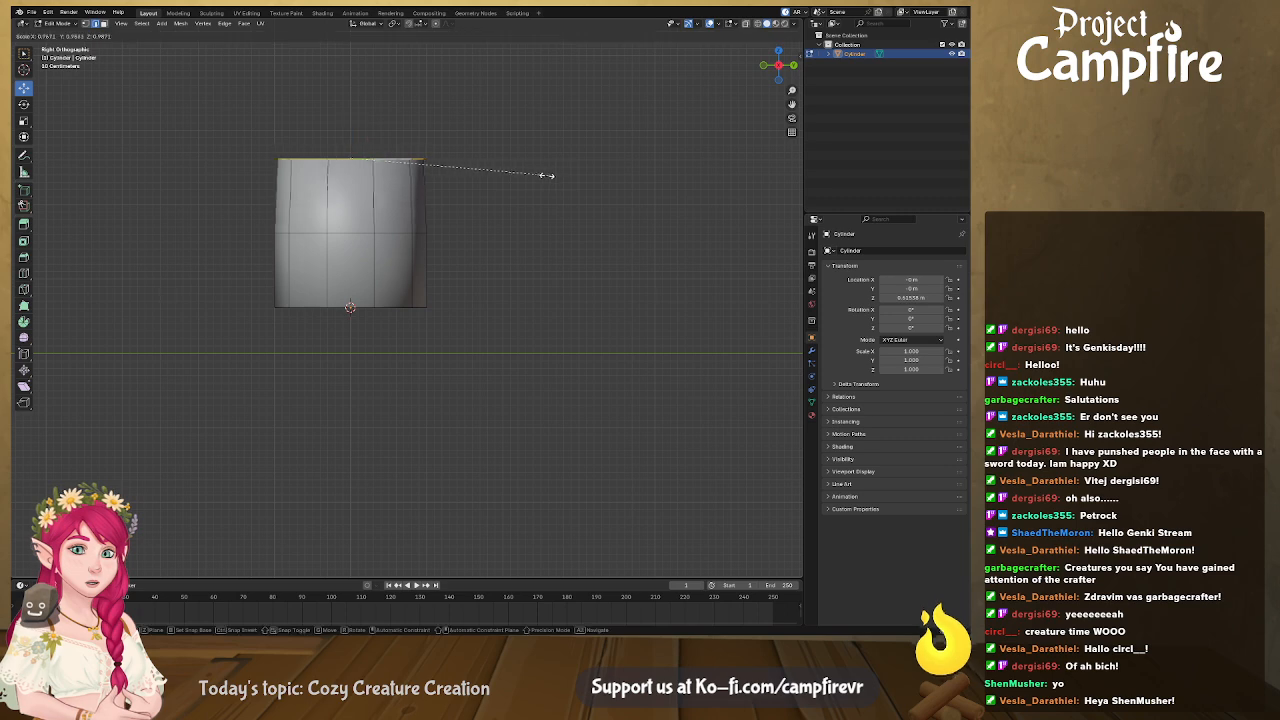
click(434, 168)
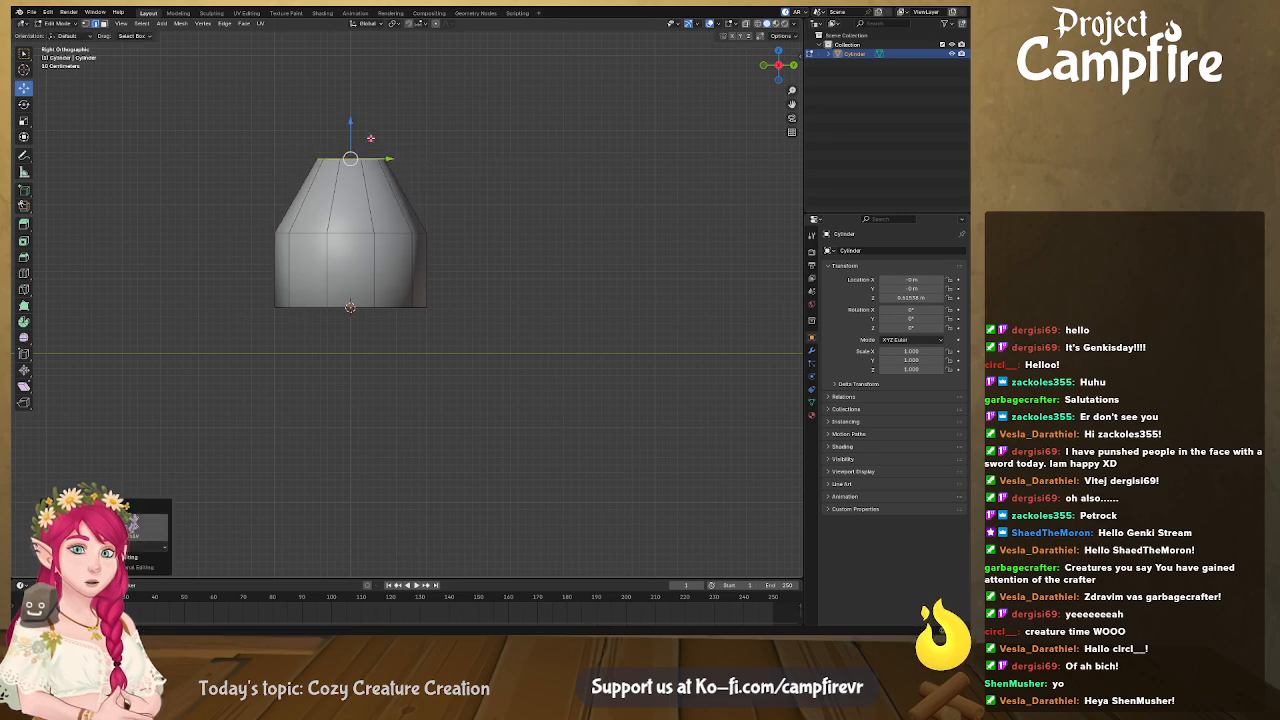
drag(352, 119, 351, 157)
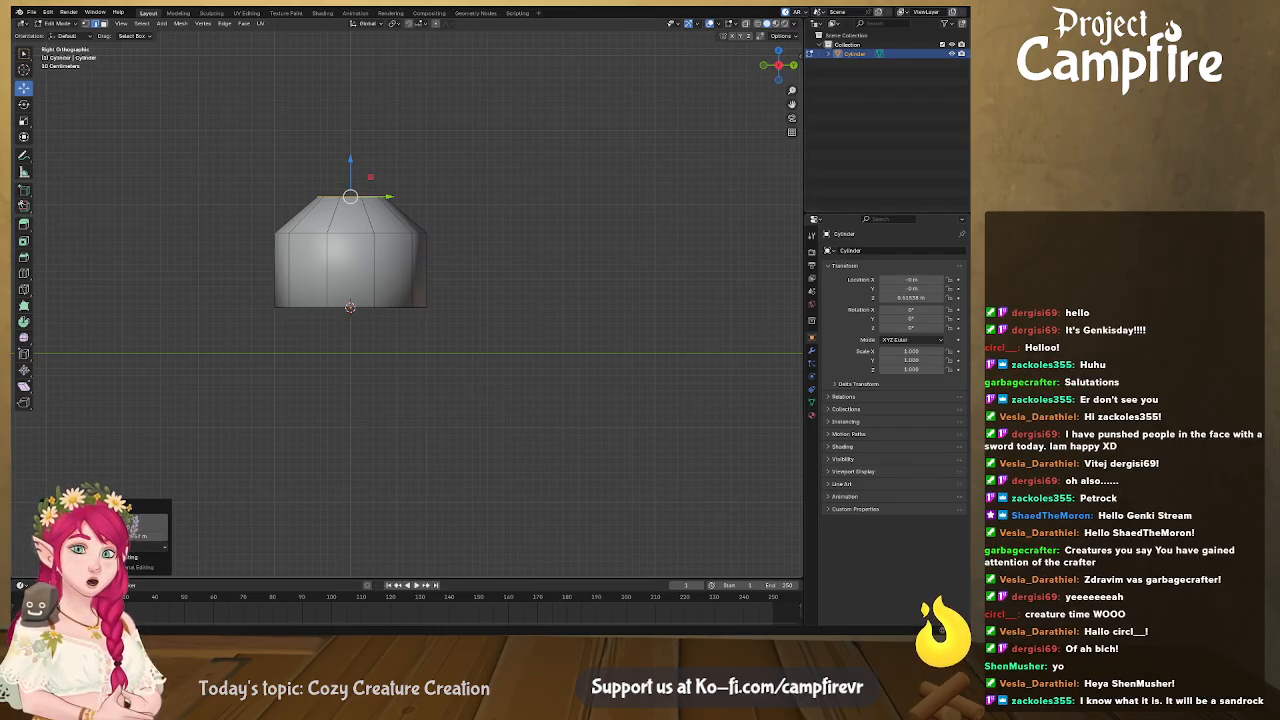
Scale the bottom edge loop outward to about one and a half times its width to flare the base
click(367, 214)
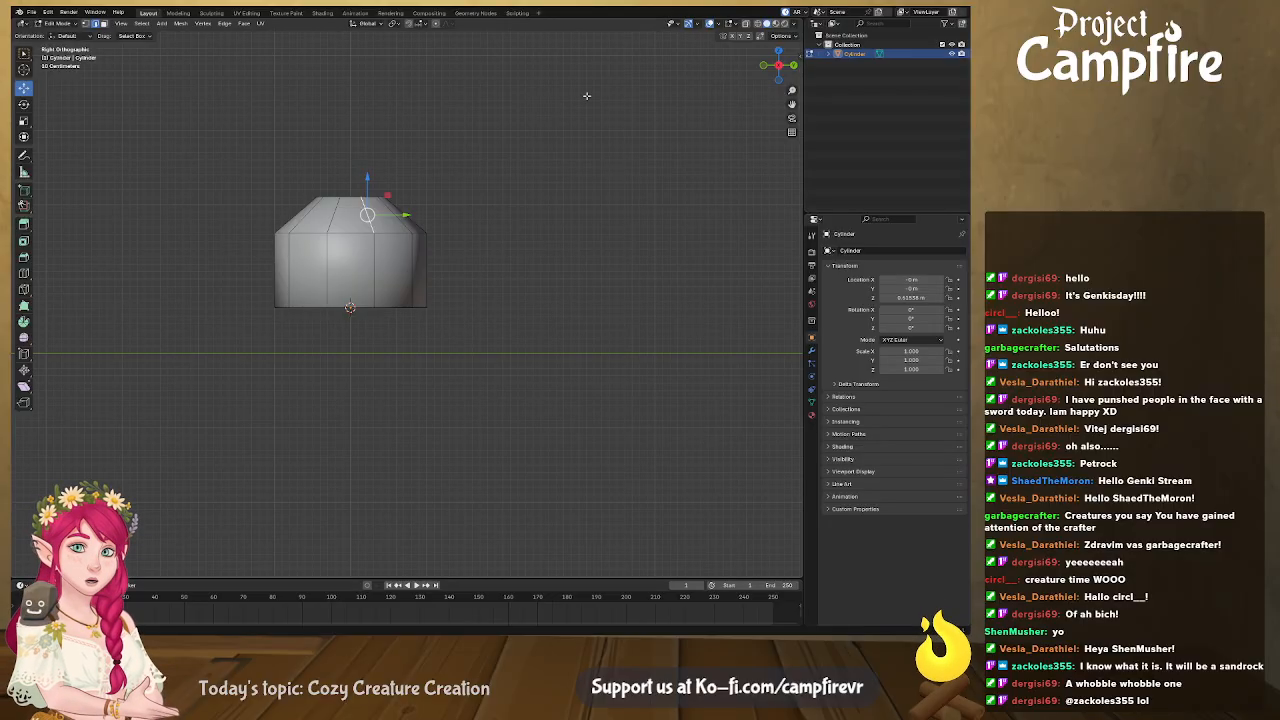
click(376, 298)
alt+click(386, 307)
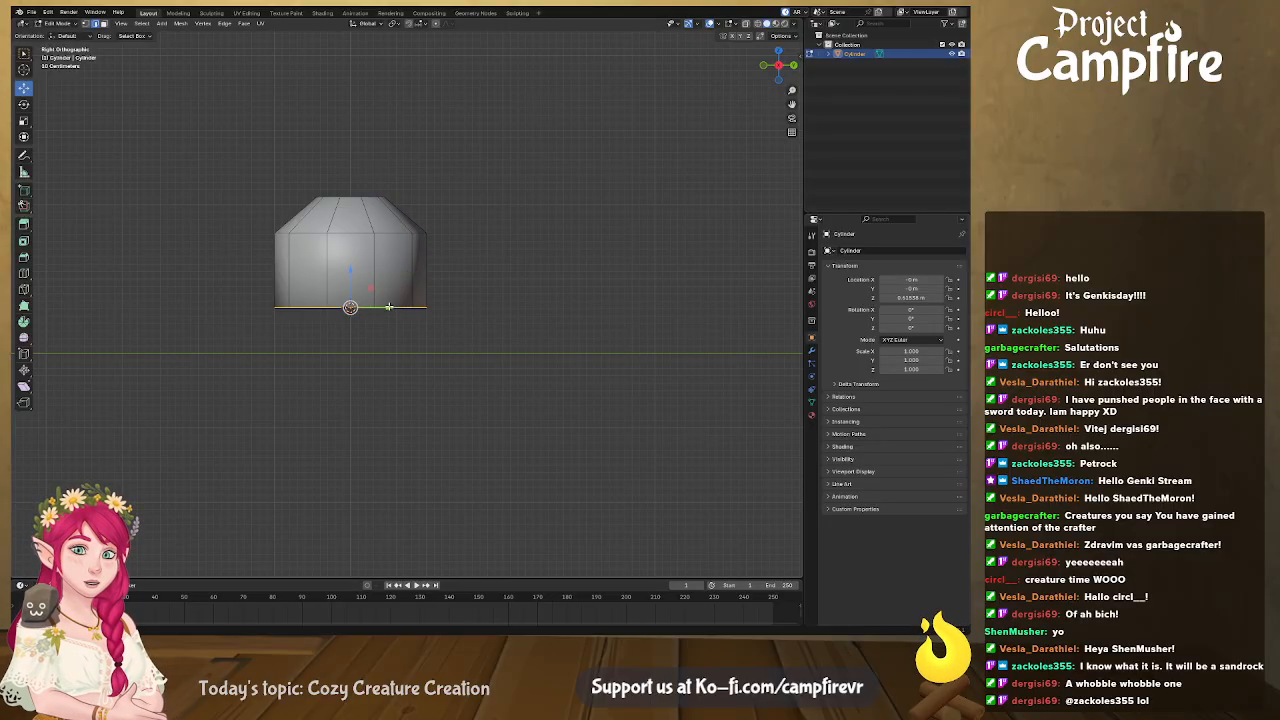
key(s)
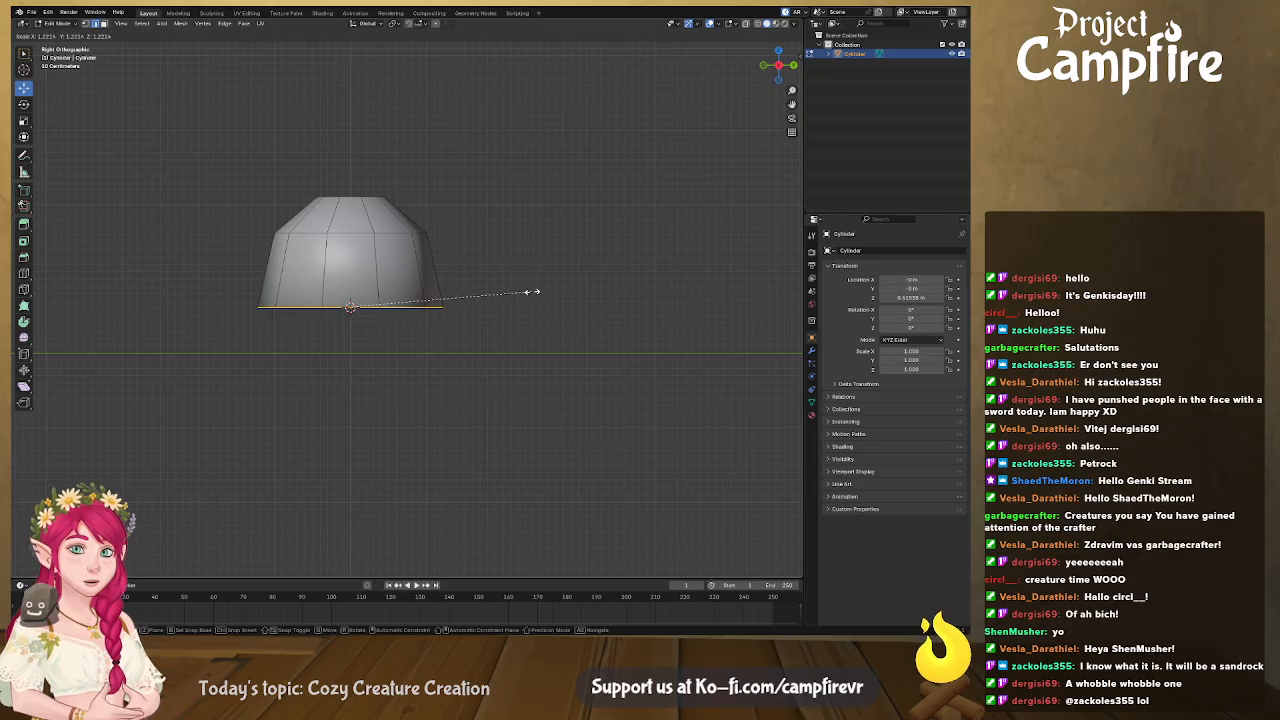
click(526, 289)
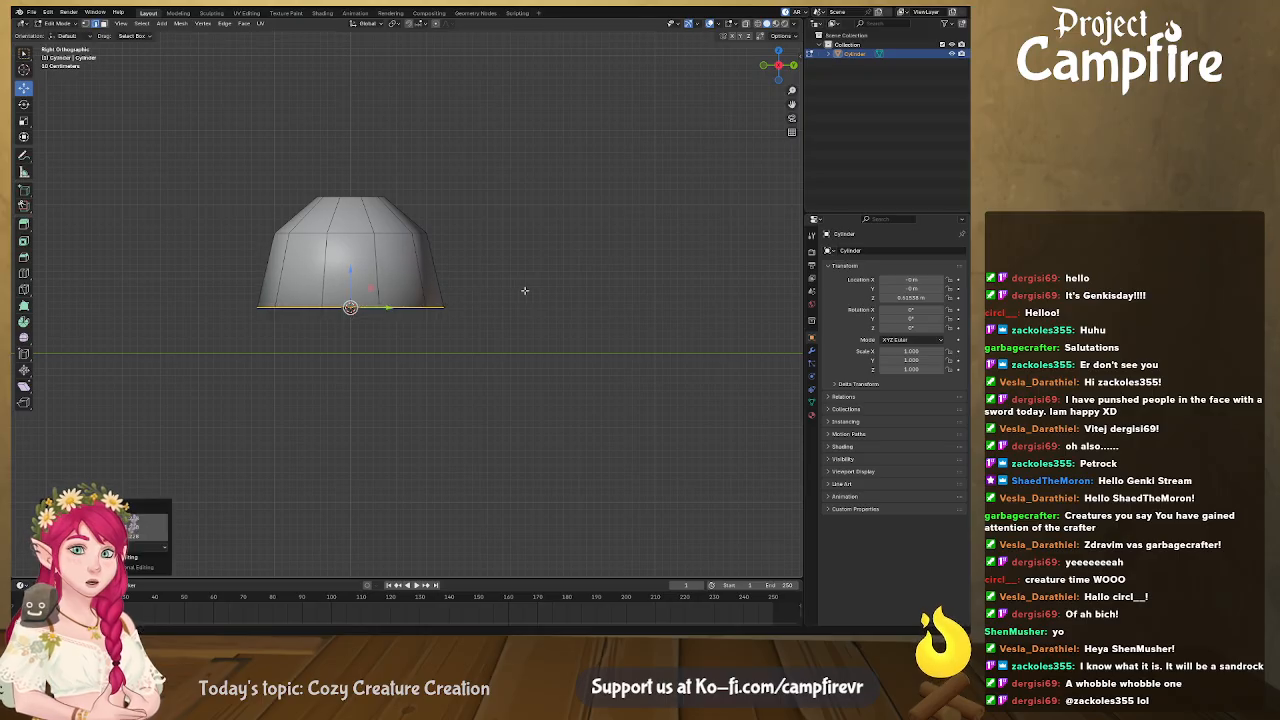
key(s)
click(451, 300)
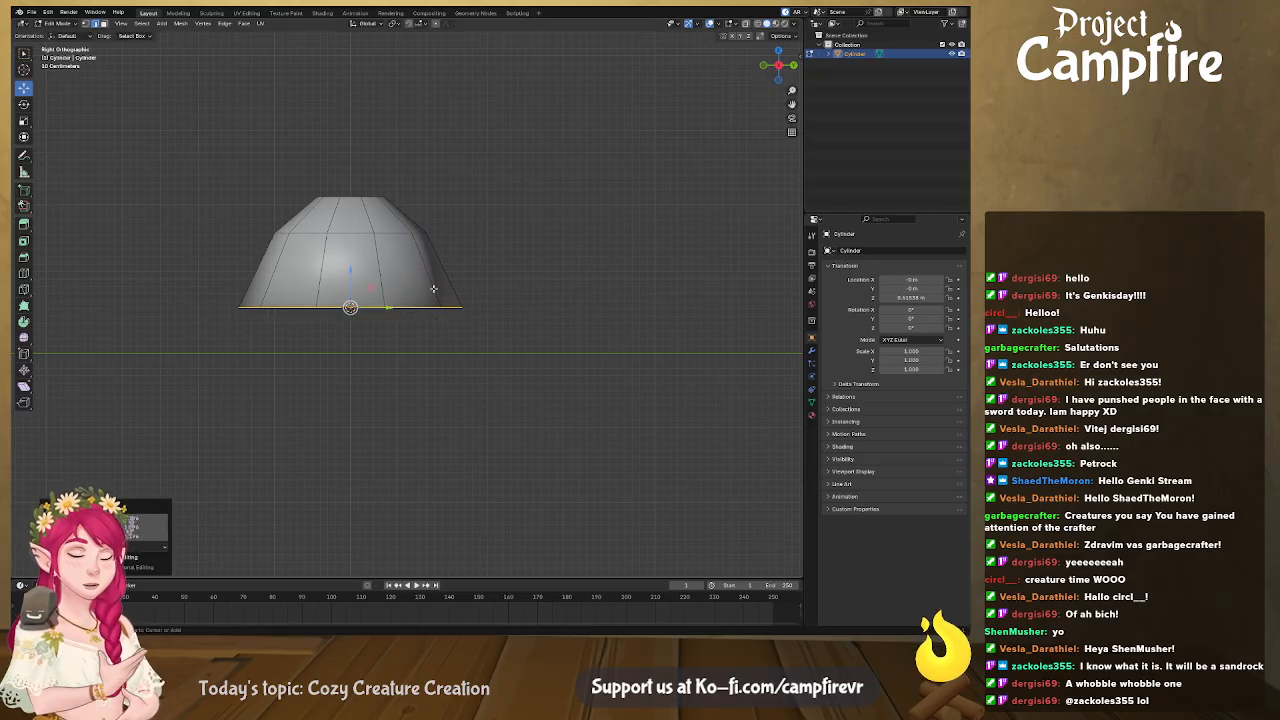
Add a loop cut in the lower band and position it vertically just above the band's mid-height
key(ctrl+r)
click(430, 286)
click(428, 270)
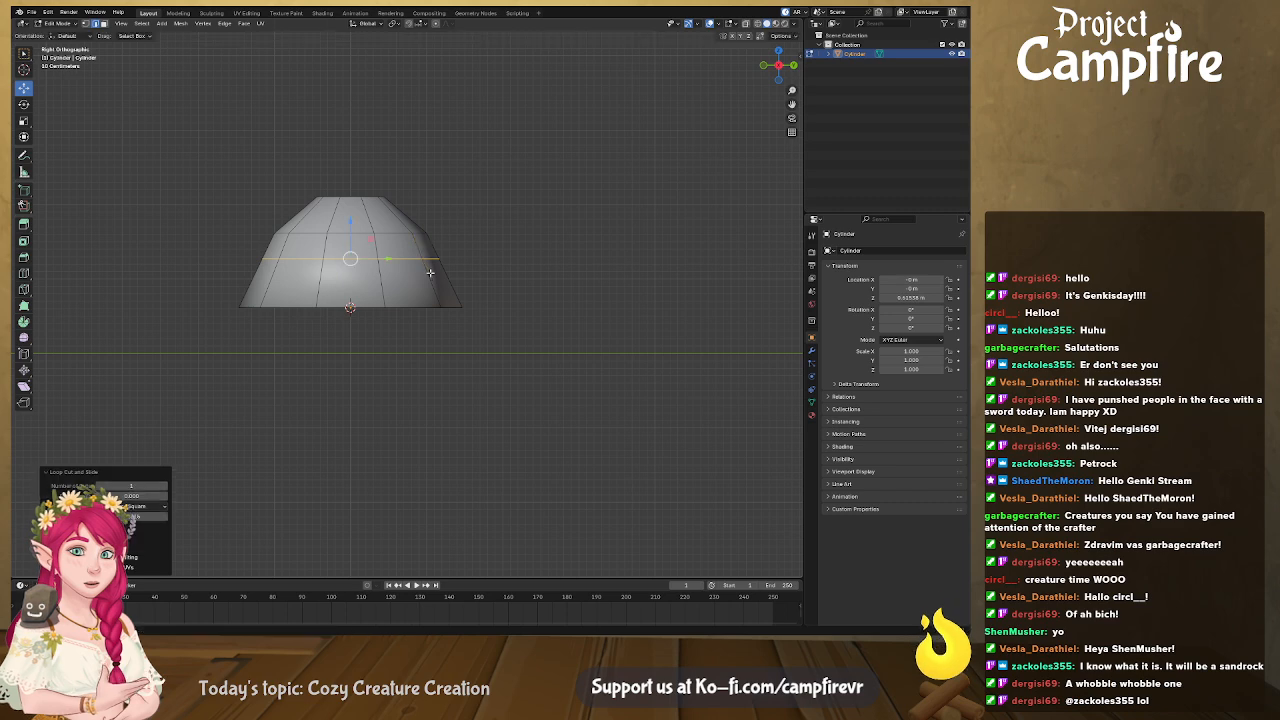
key(g)
key(z)
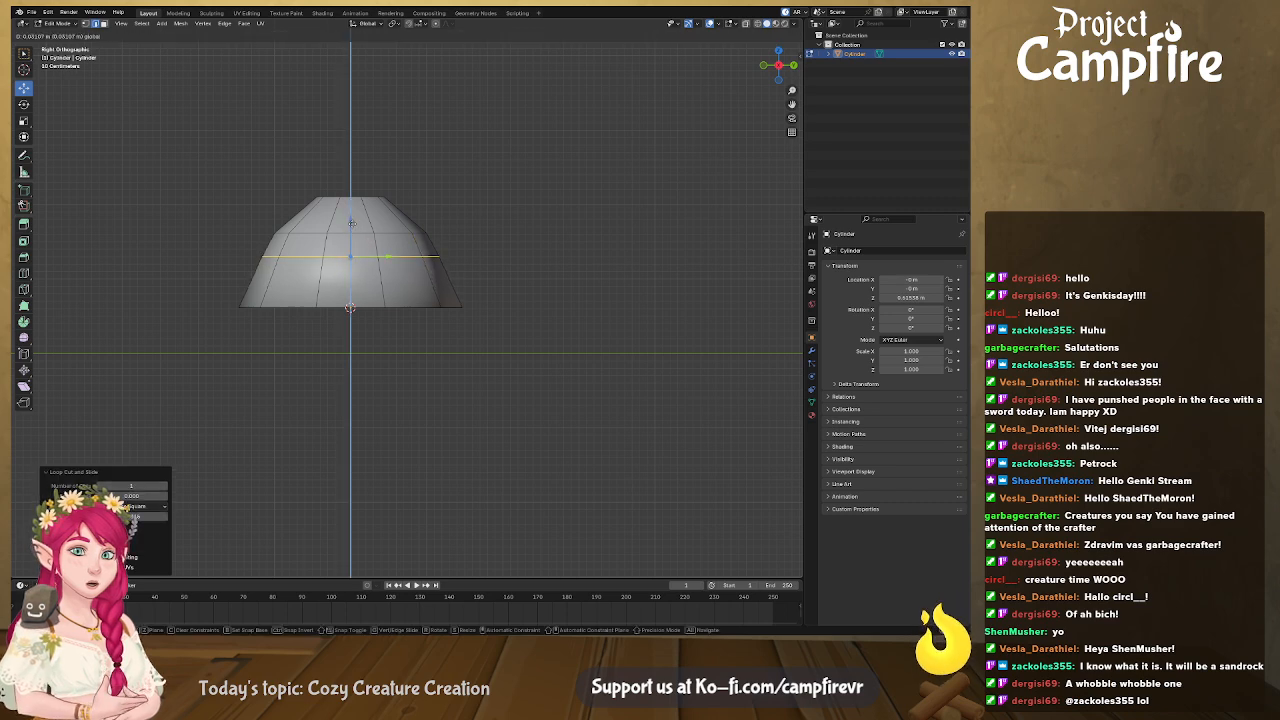
click(392, 275)
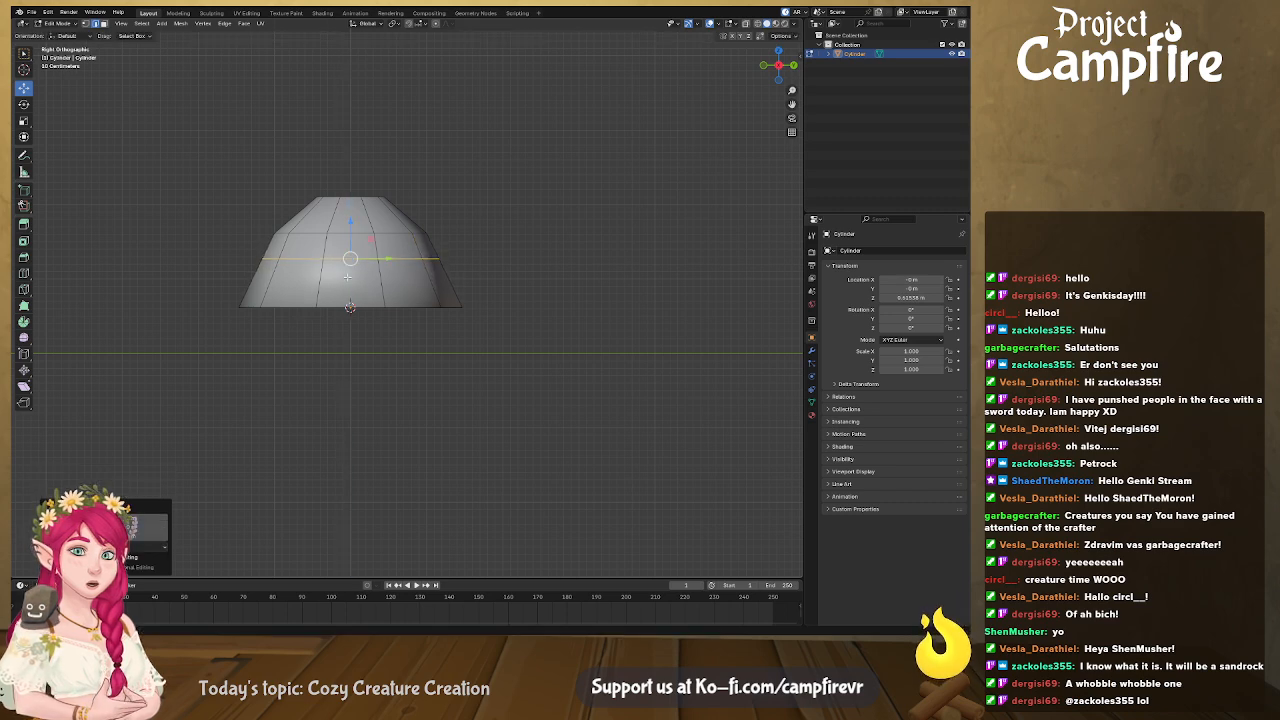
Lower the top edge loop about 0.2 m along Z and extrude a short new band upward from it
alt+click(349, 197)
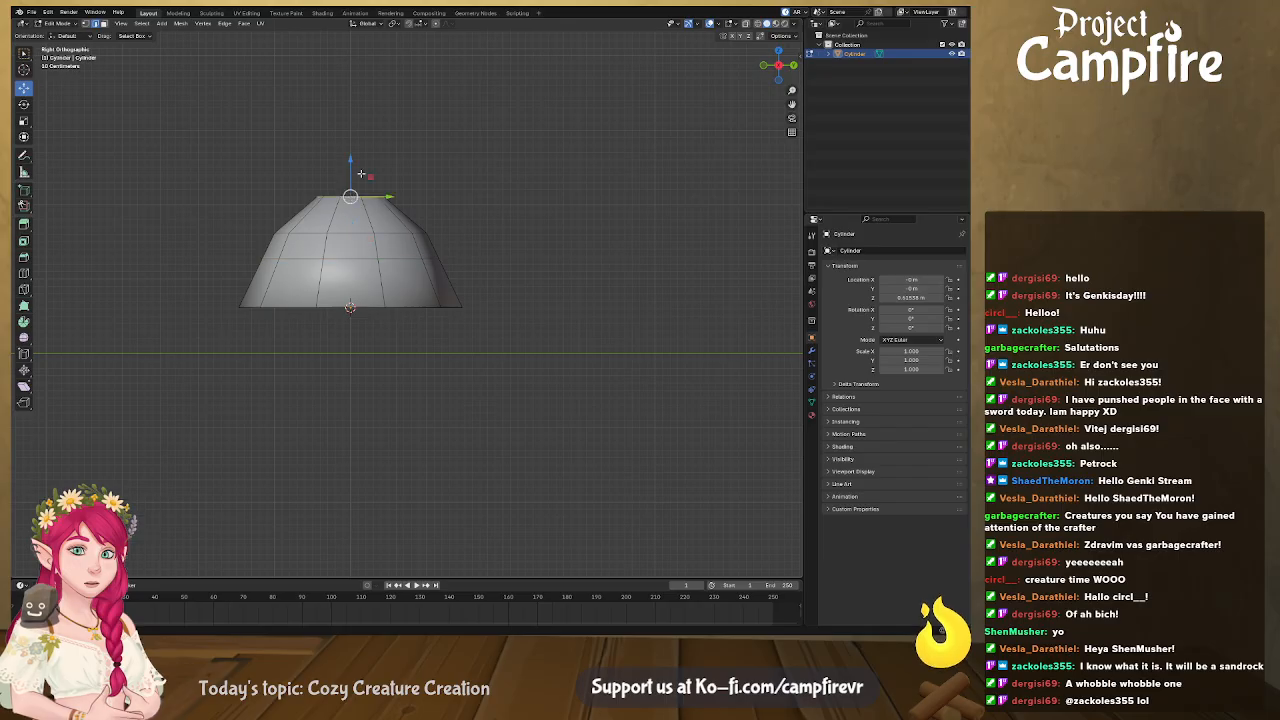
key(g)
key(z)
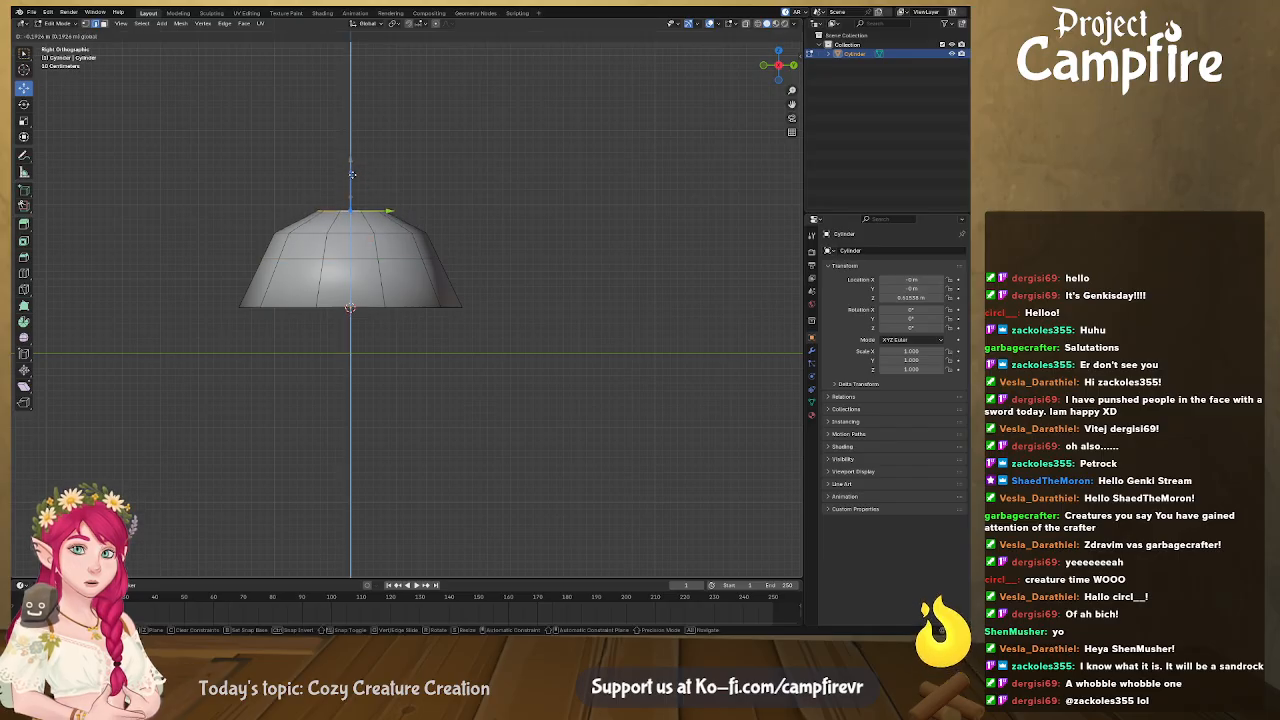
click(352, 174)
key(e)
key(z)
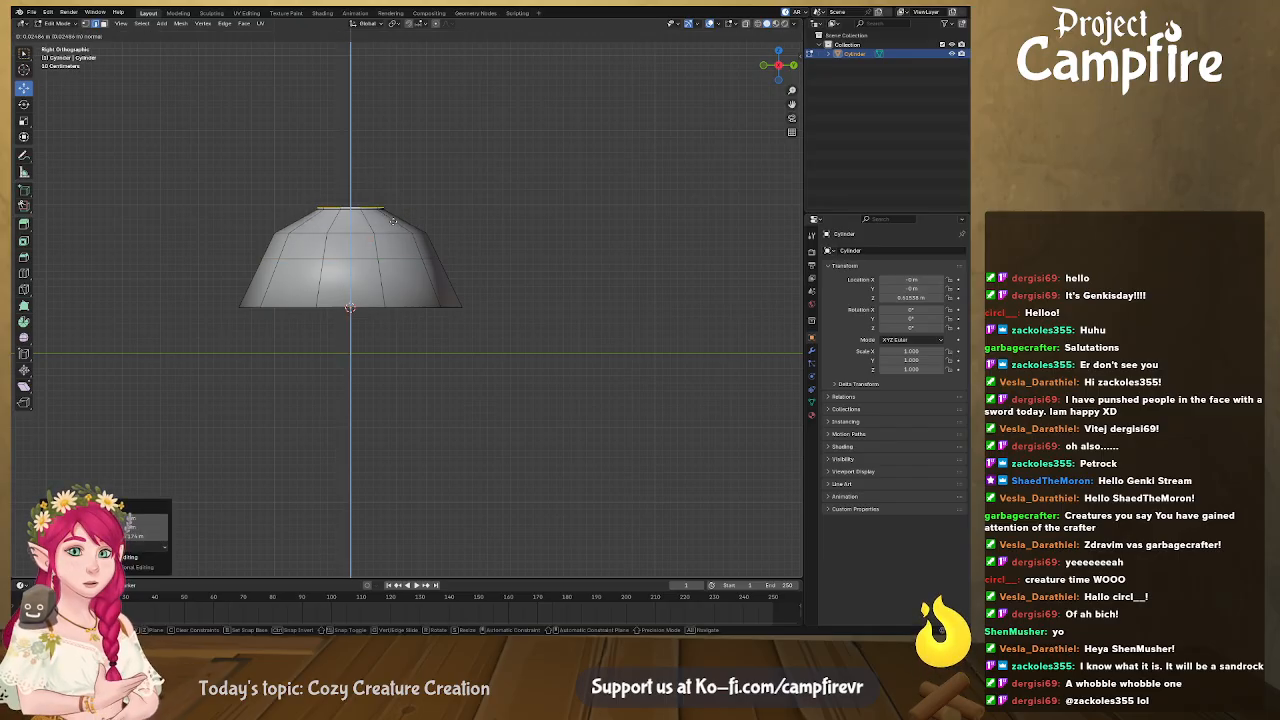
click(395, 213)
Scale the extruded top loop to about 0.62 and the loop just below it to about 1.22 to round the dome
key(s)
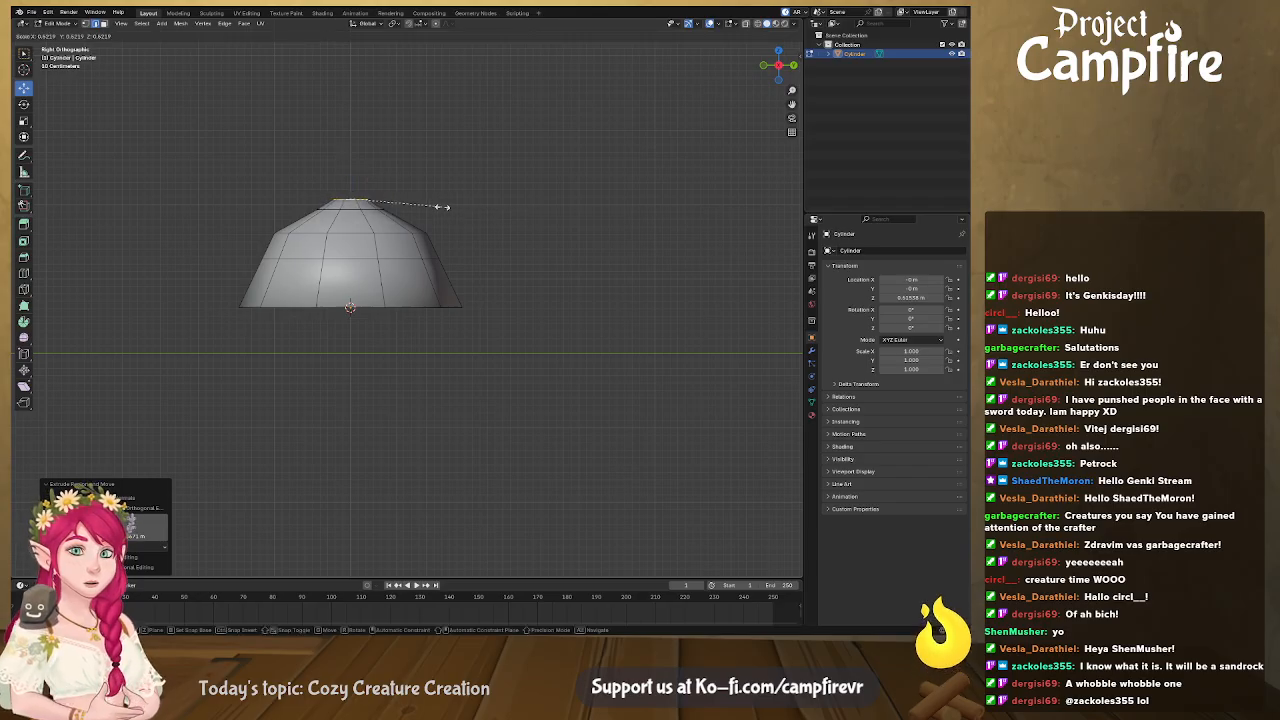
click(443, 207)
key(s)
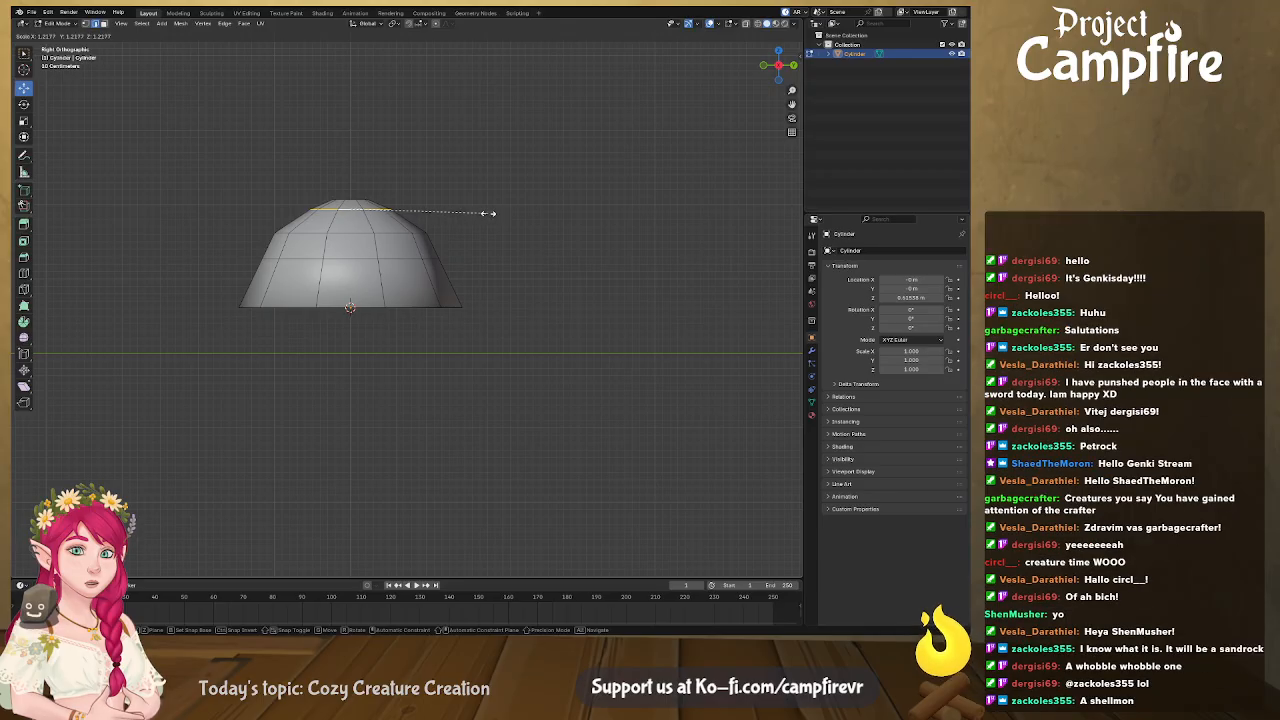
click(489, 213)
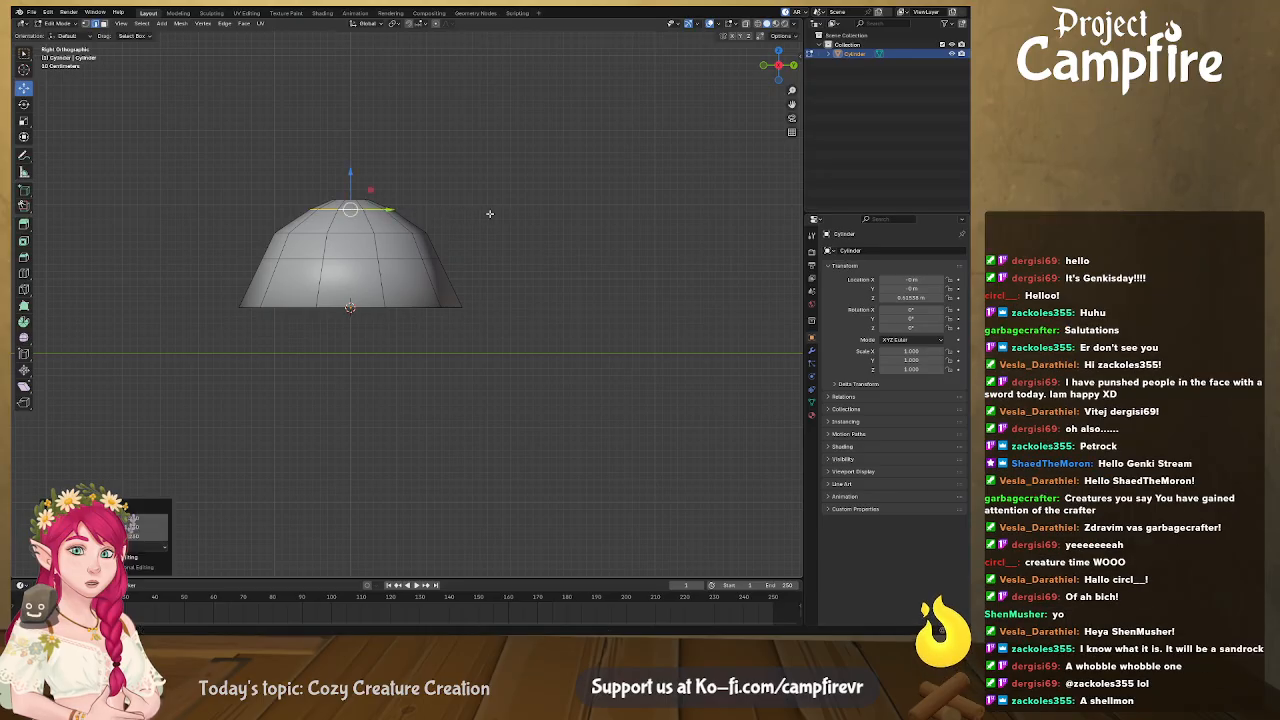
Lower the edge loop around the middle of the body slightly along Z
alt+click(399, 257)
drag(350, 222, 352, 235)
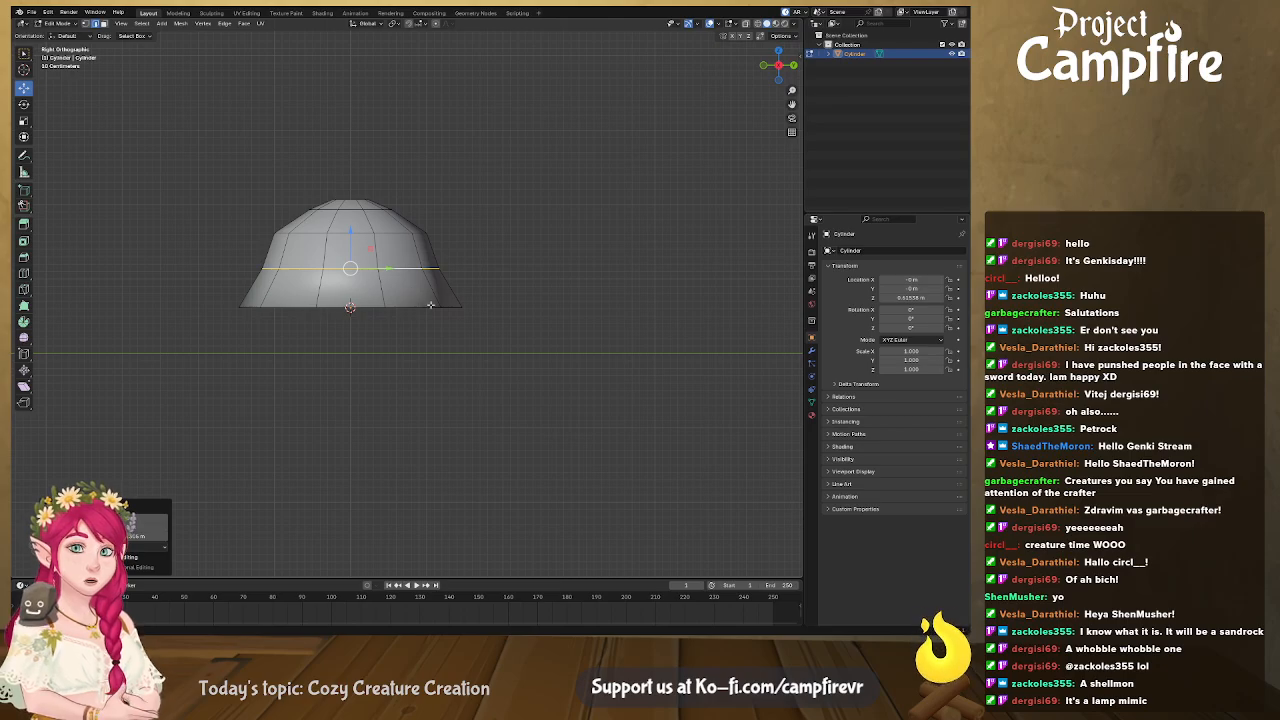
mouse_move(437, 317)
middle_down()
mouse_move(448, 307)
mouse_move(408, 294)
mouse_move(417, 305)
middle_up()
click(398, 298)
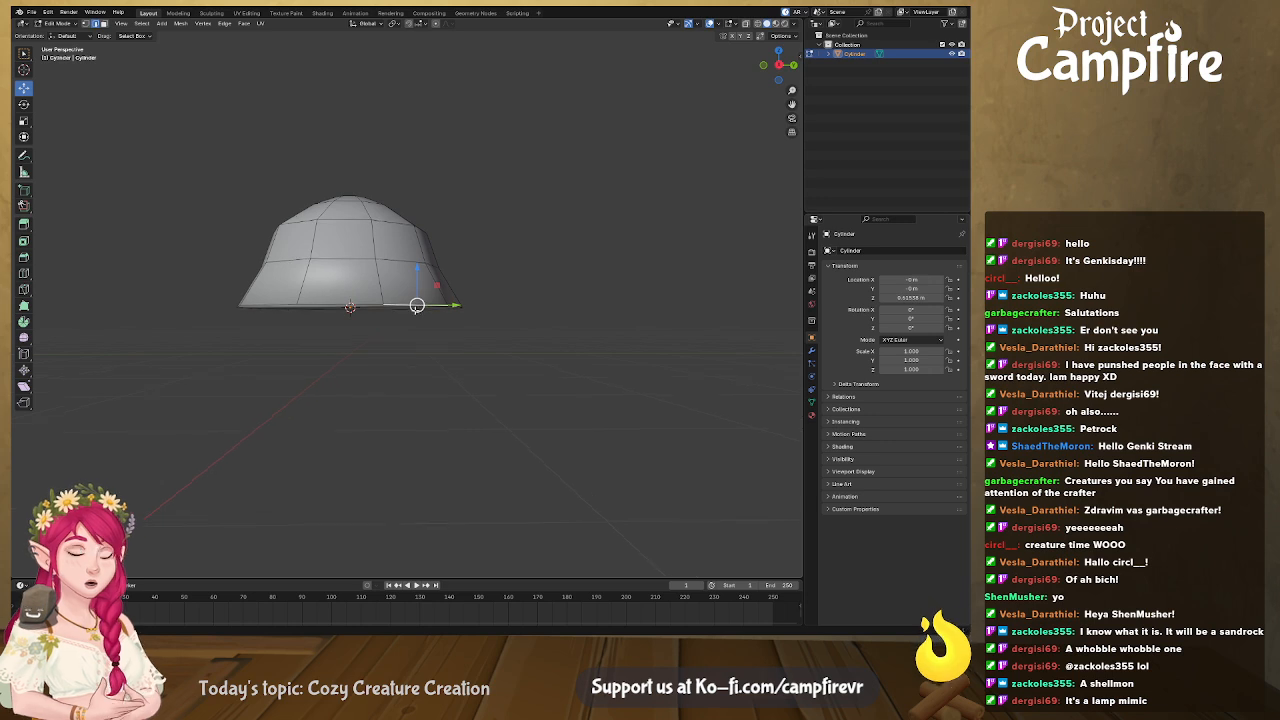
Extrude the base a short distance down along Z and scale the new bottom edge outward to about 1.1
alt+click(452, 305)
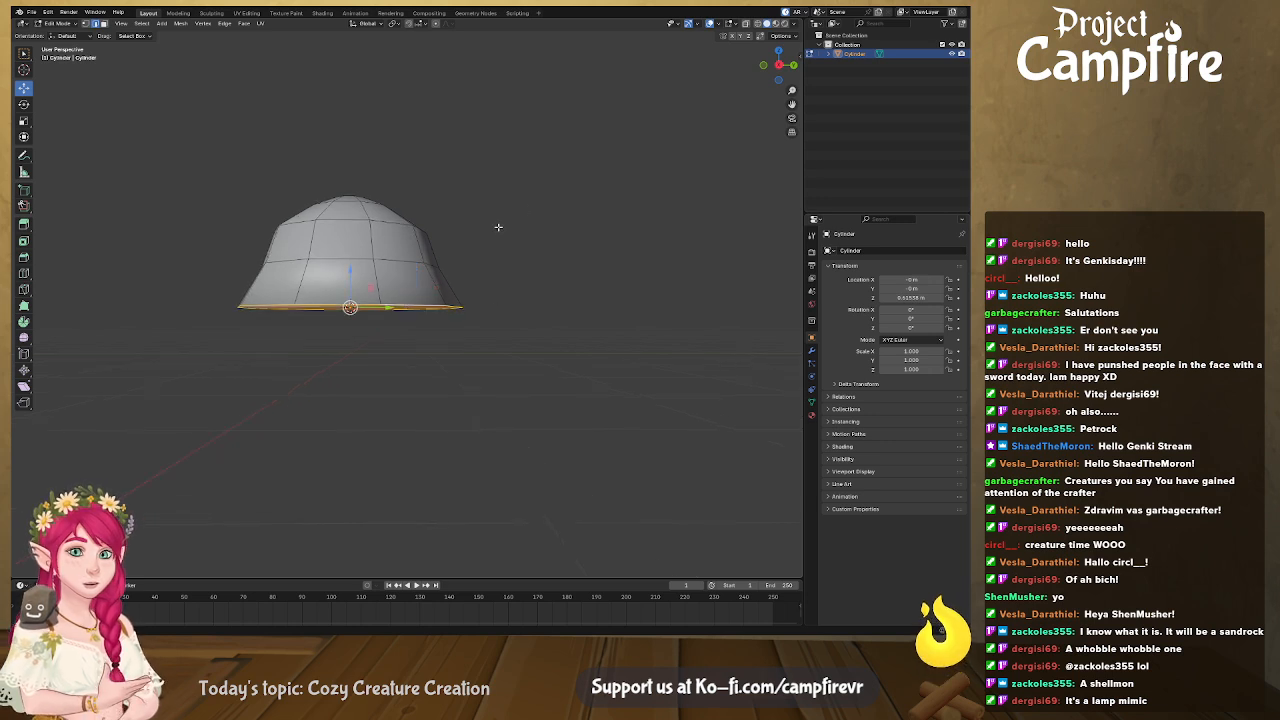
click(782, 70)
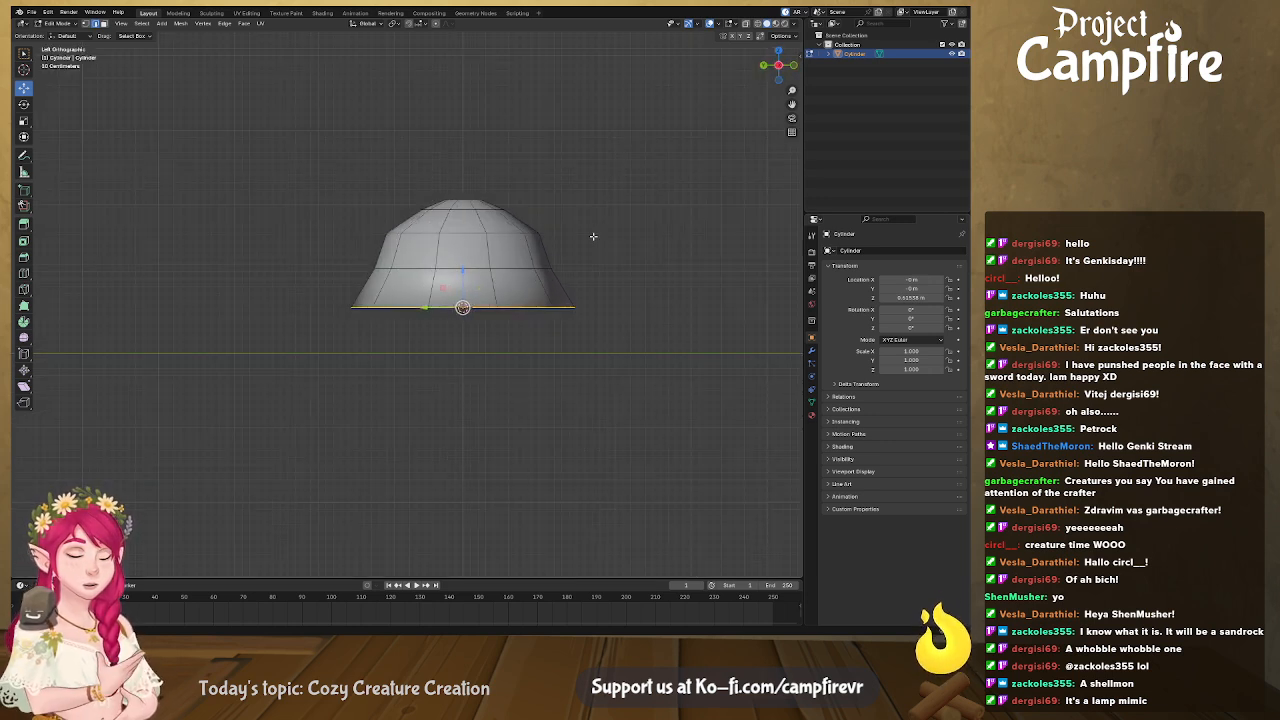
key(g)
key(z)
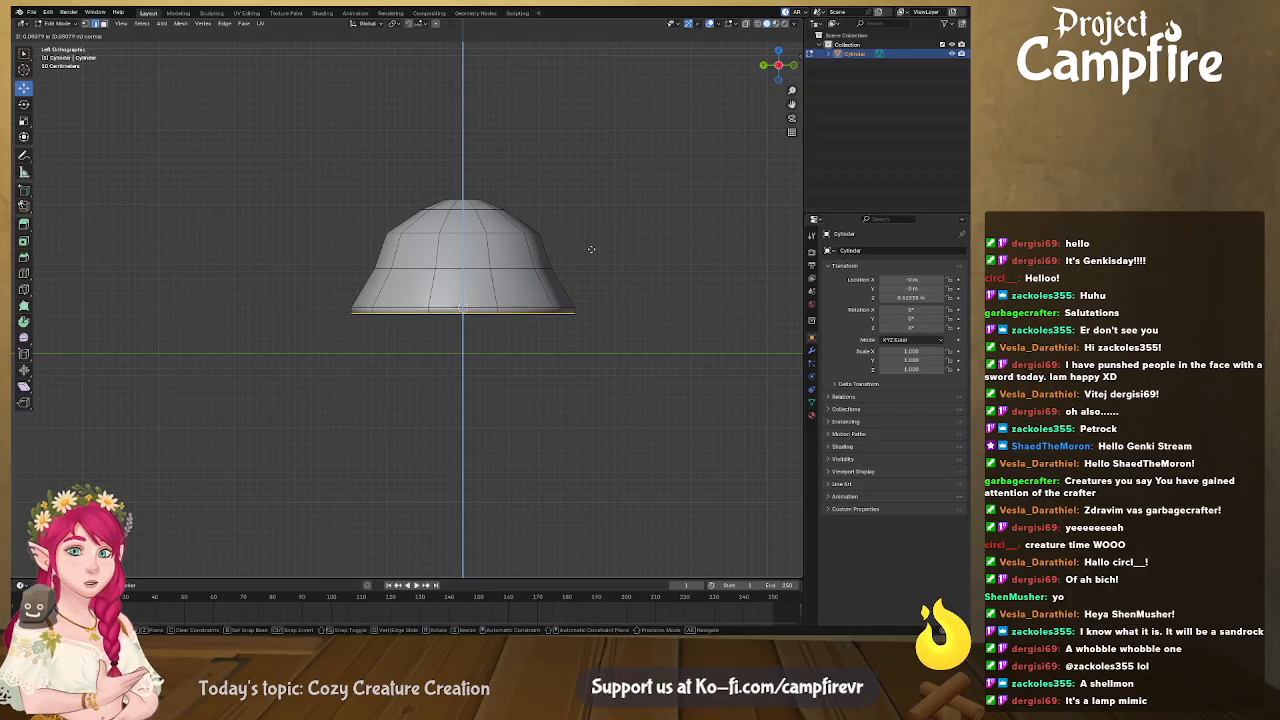
click(592, 248)
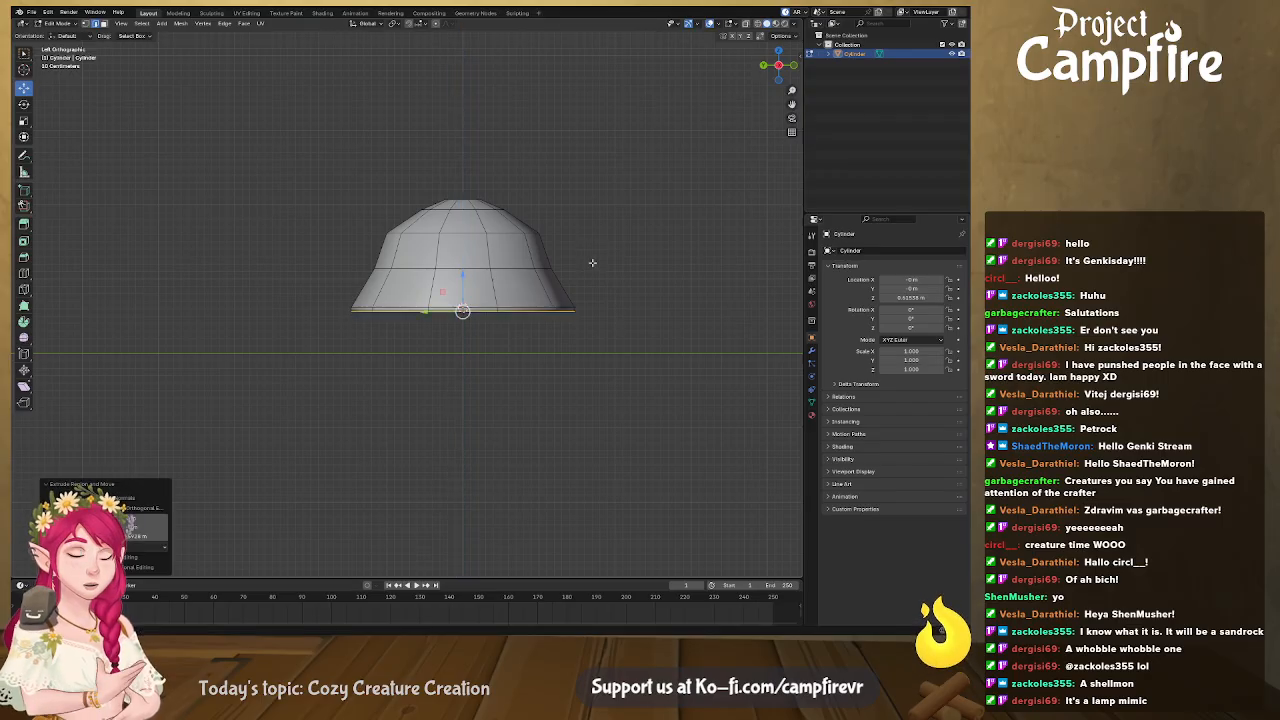
key(s)
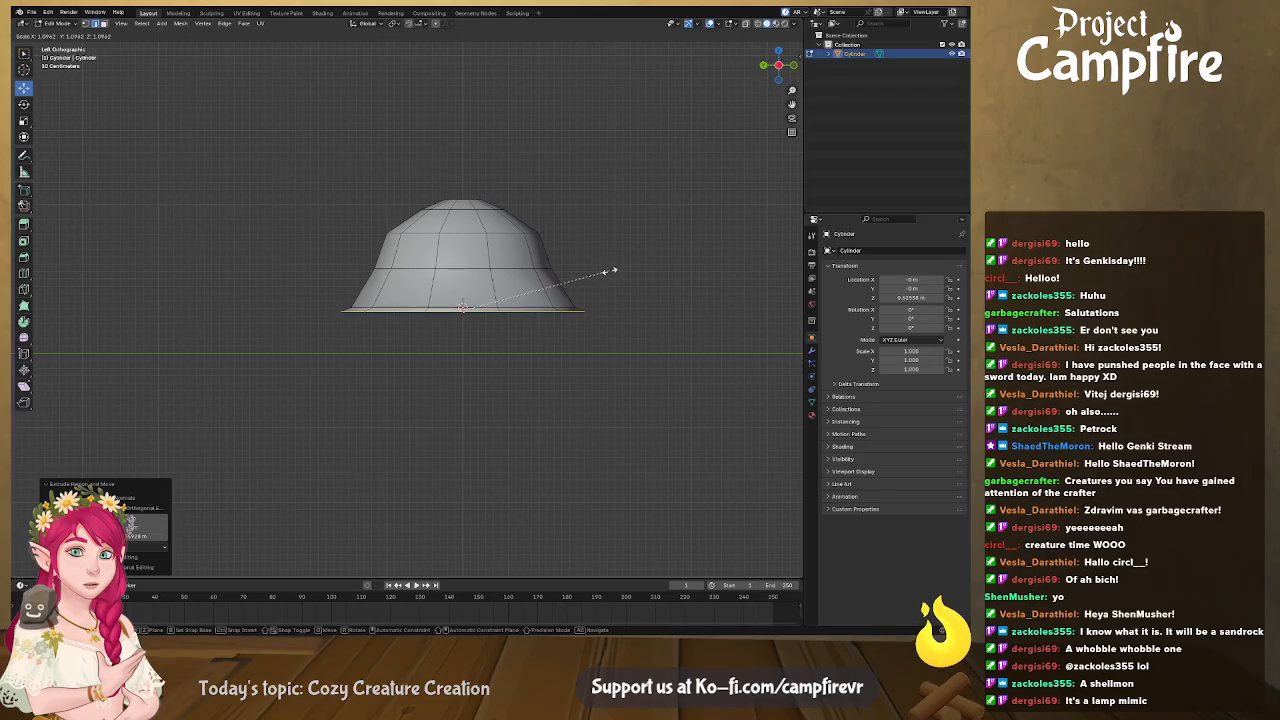
click(614, 270)
middle_drag(578, 327, 572, 318)
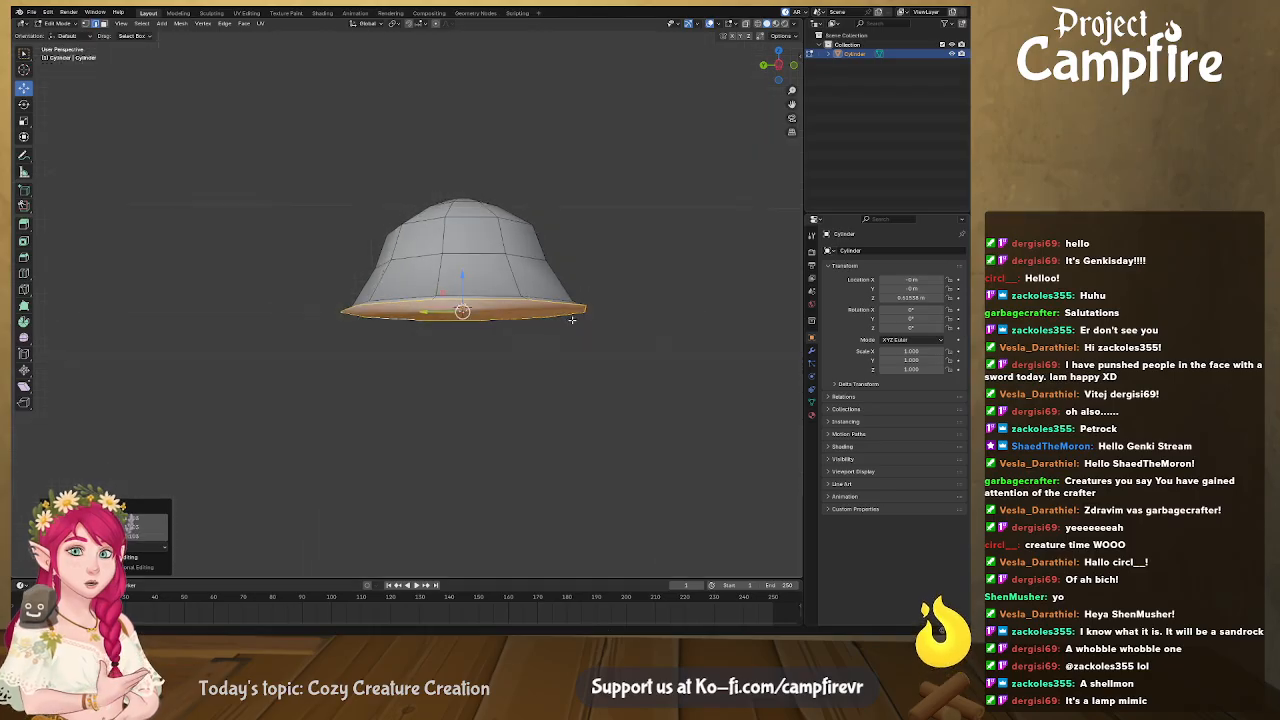
Extrude the bottom face down about 0.13 m along Z and scale it inward to about 0.74
key(e)
key(z)
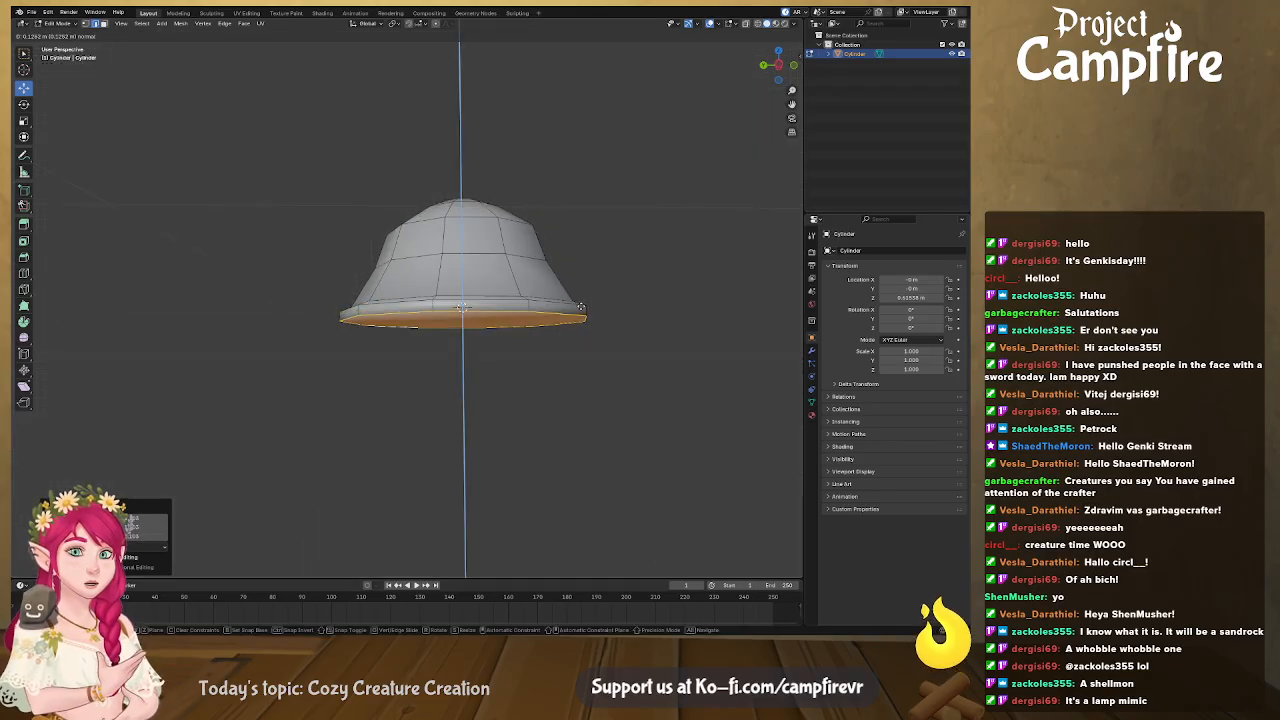
click(582, 307)
key(s)
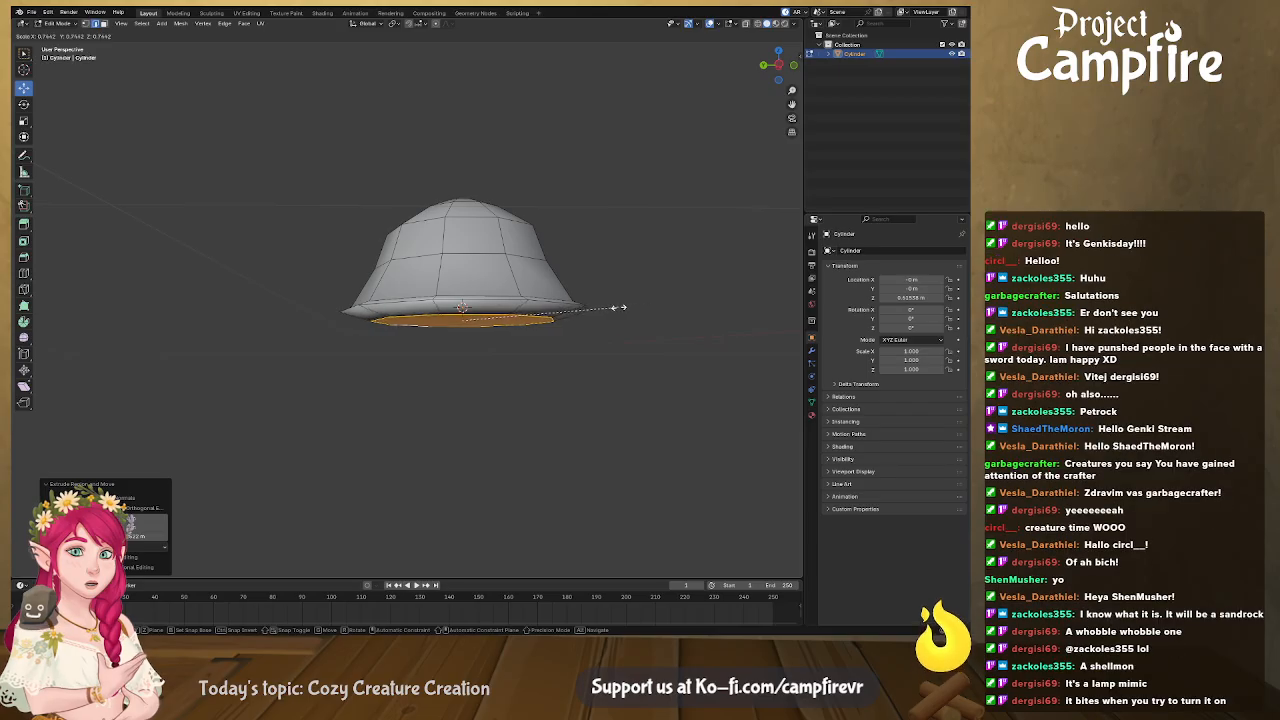
click(618, 307)
Scale the bottom face back outward by about 1.23 and again by 1.07 to give the rim a fuller edge
middle_drag(620, 312, 565, 339)
key(s)
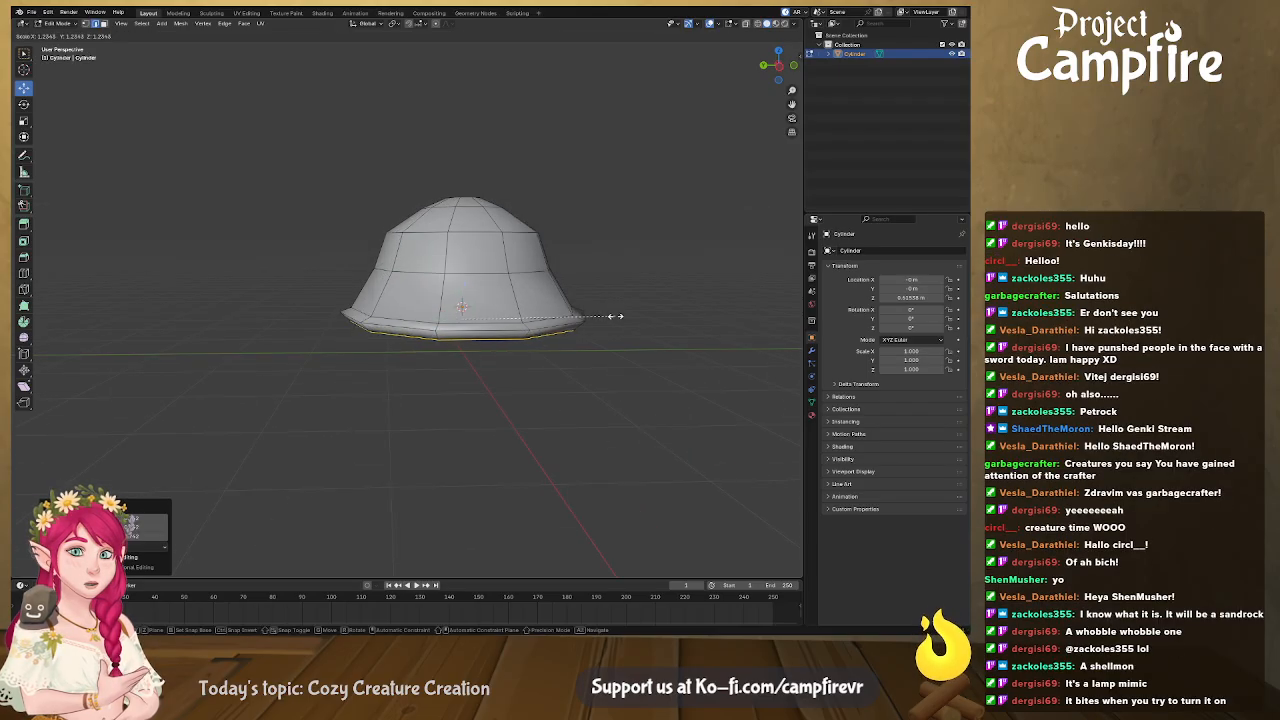
click(616, 317)
key(s)
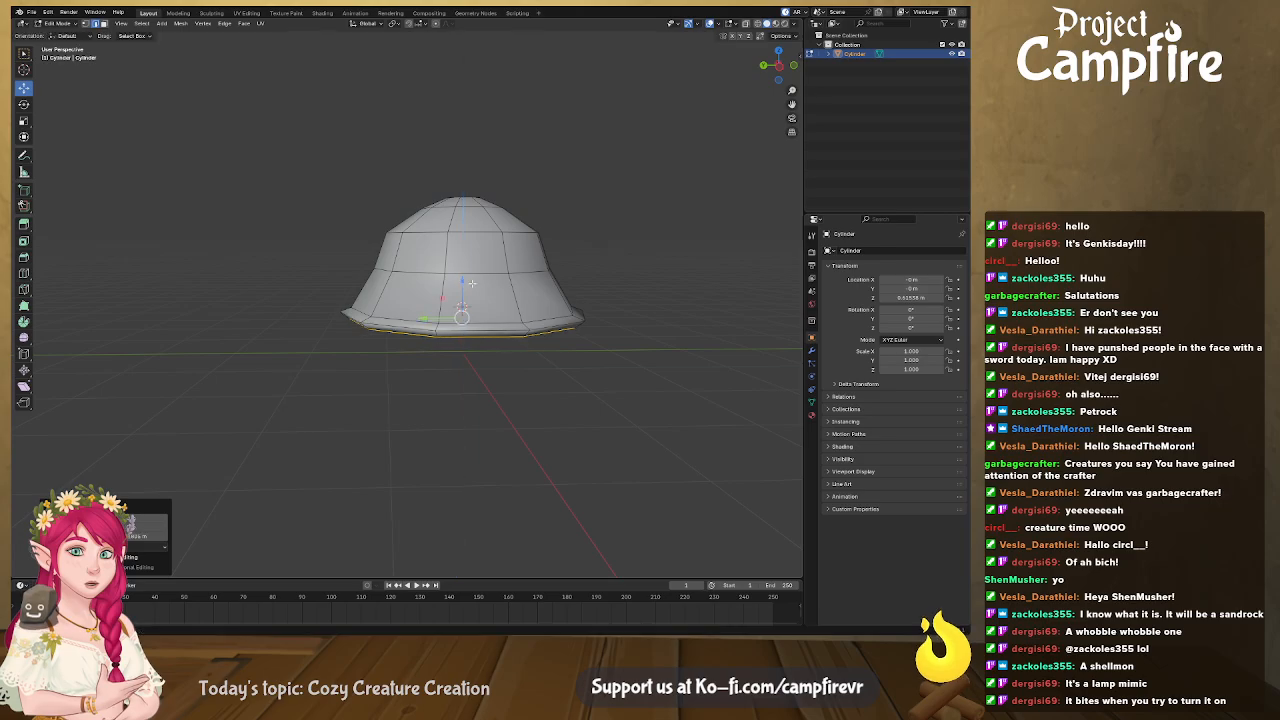
click(570, 318)
middle_drag(586, 325, 563, 309)
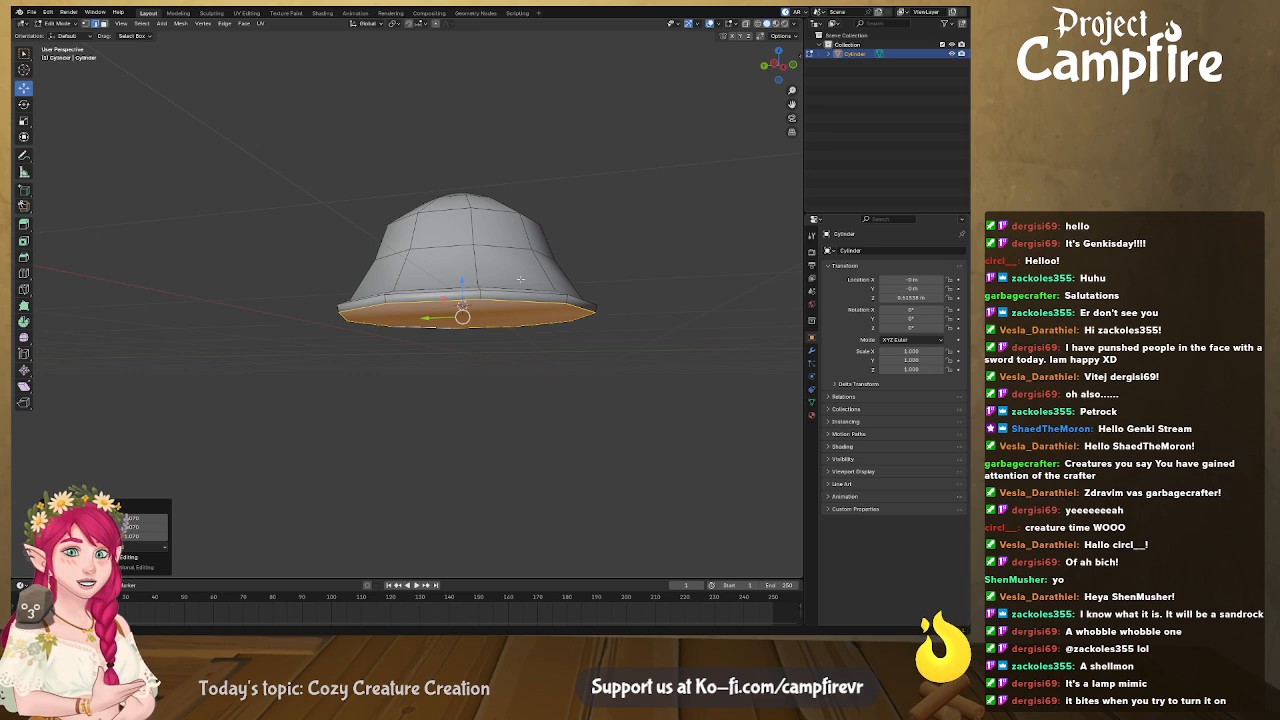
middle_drag(516, 279, 520, 305)
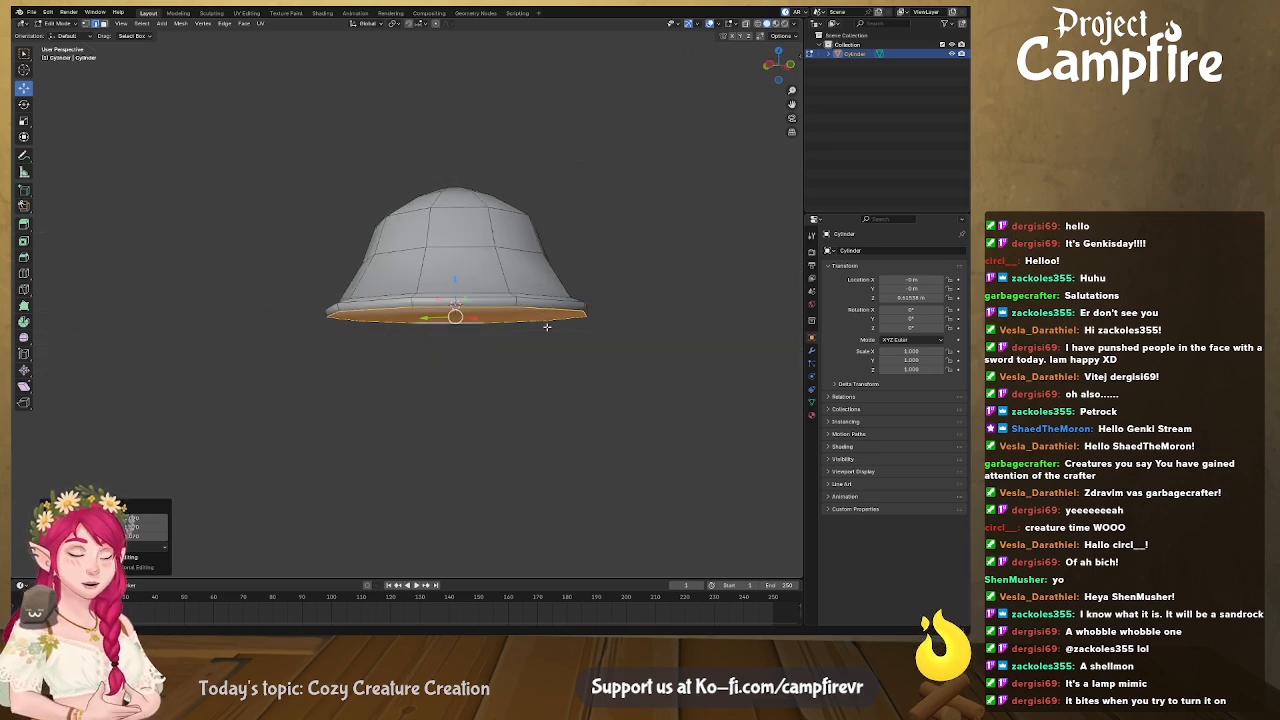
Extrude the bottom face and scale it inward to about three quarters of its width to form the rim's underside
key(e)
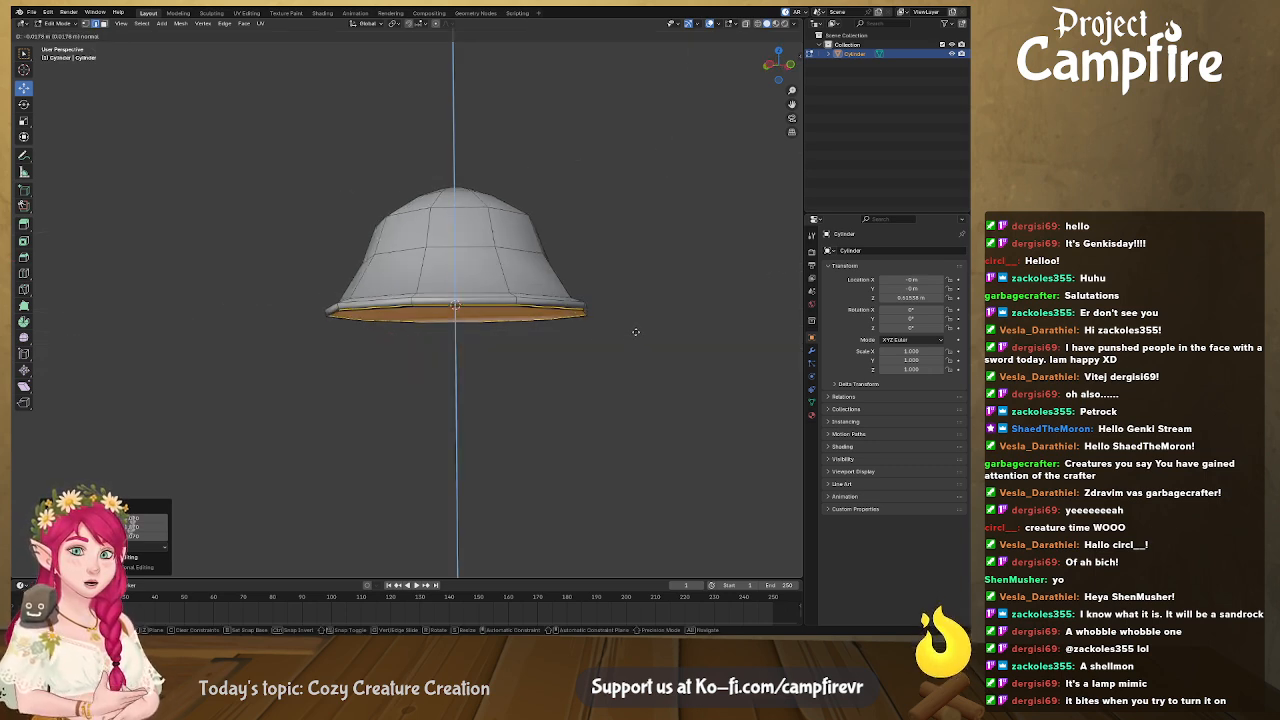
click(630, 332)
key(s)
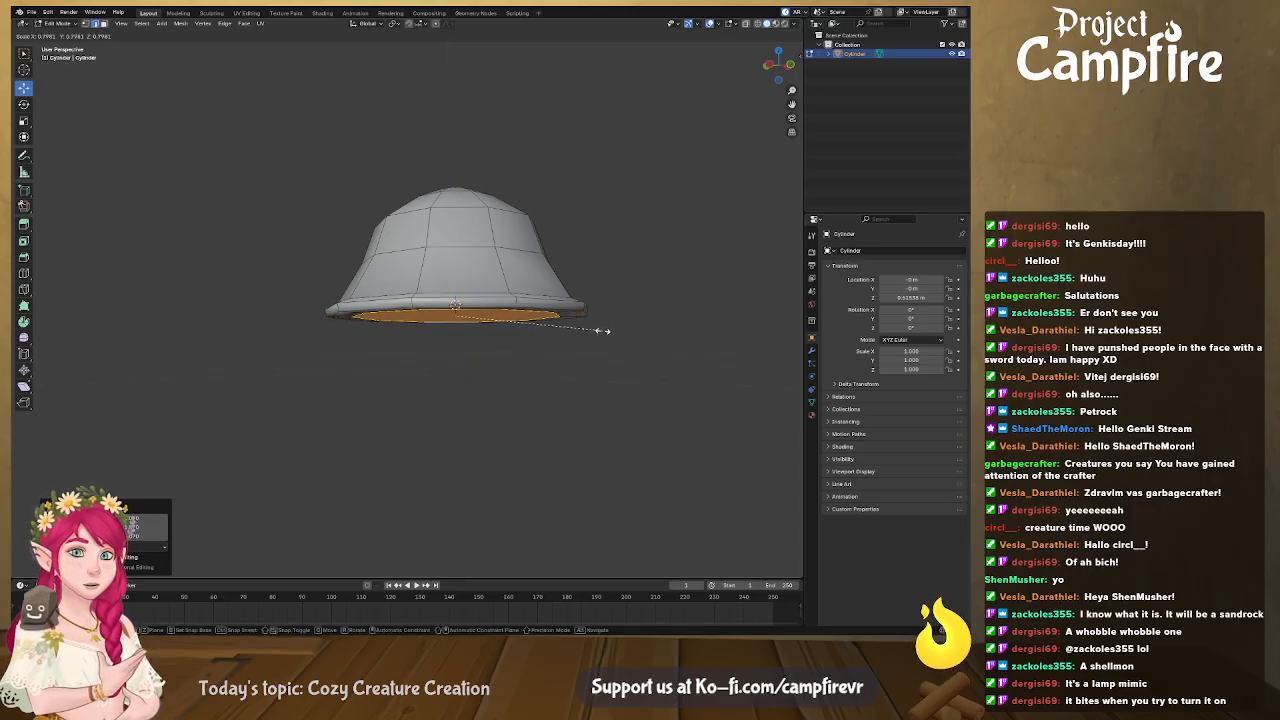
click(595, 331)
middle_drag(595, 331, 587, 299)
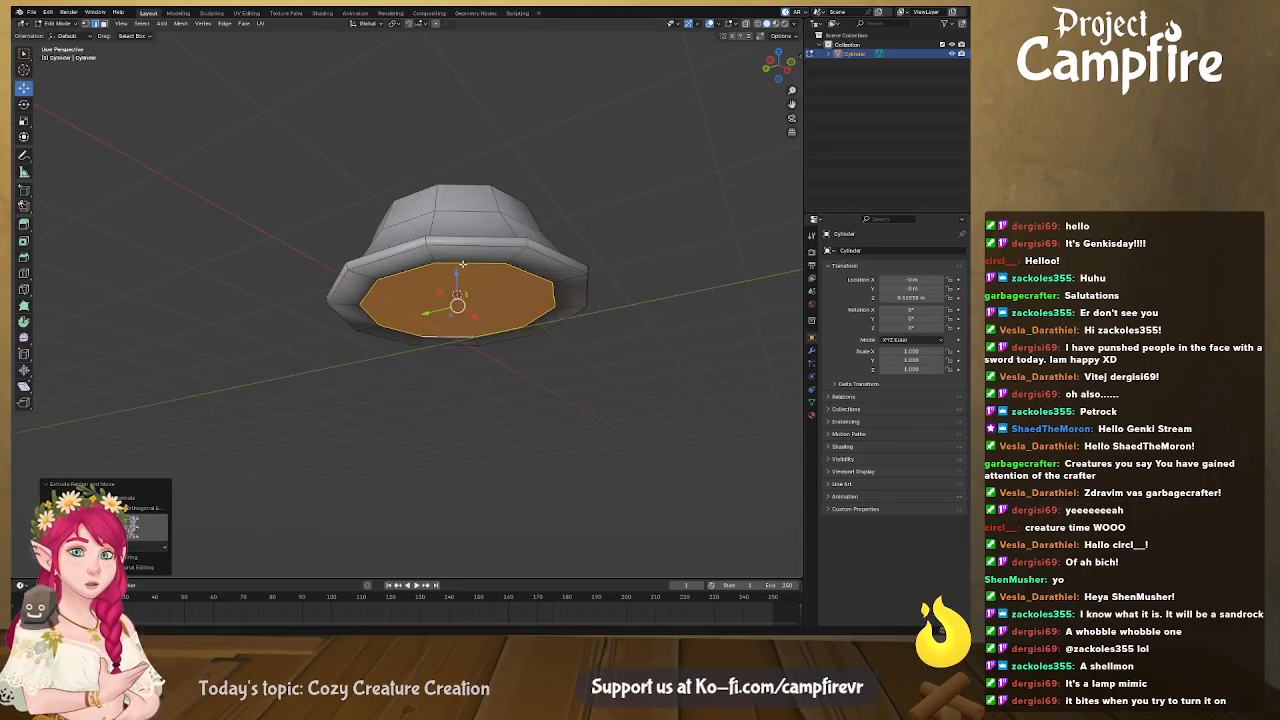
Extrude the underside face slightly upward, shrink it, and extrude it about 0.3 m further up to hollow the body
key(e)
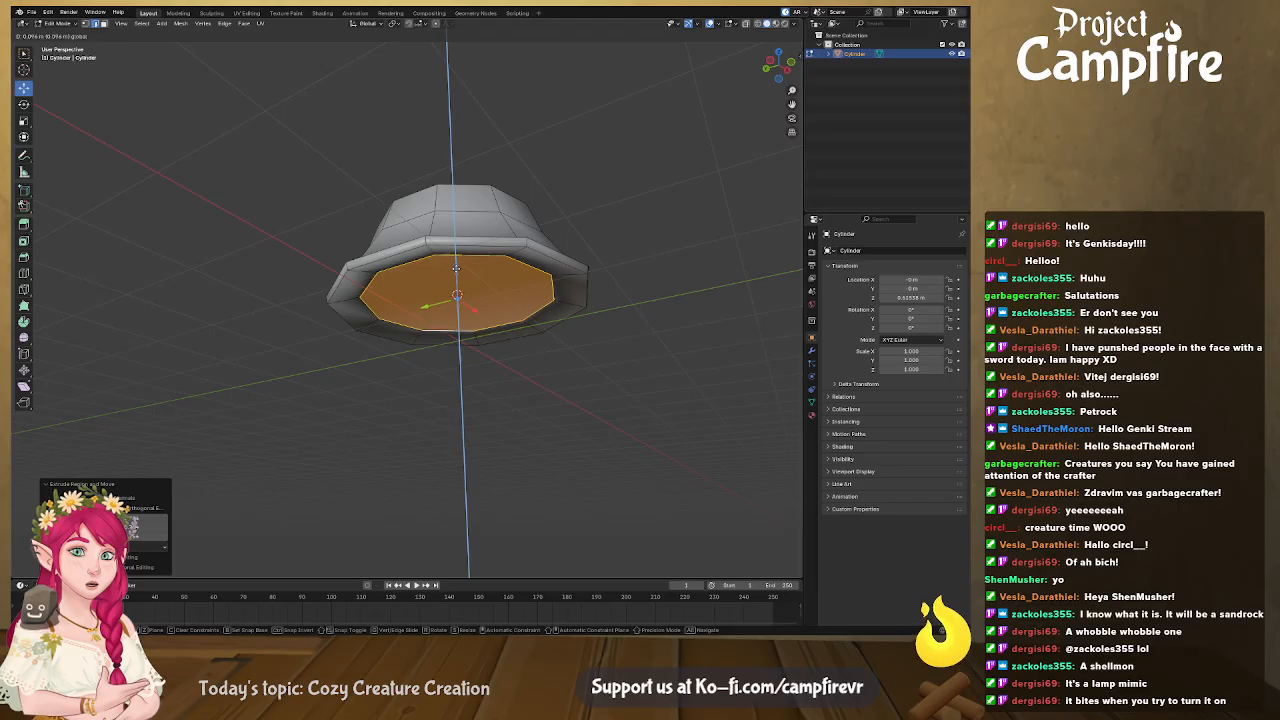
click(513, 287)
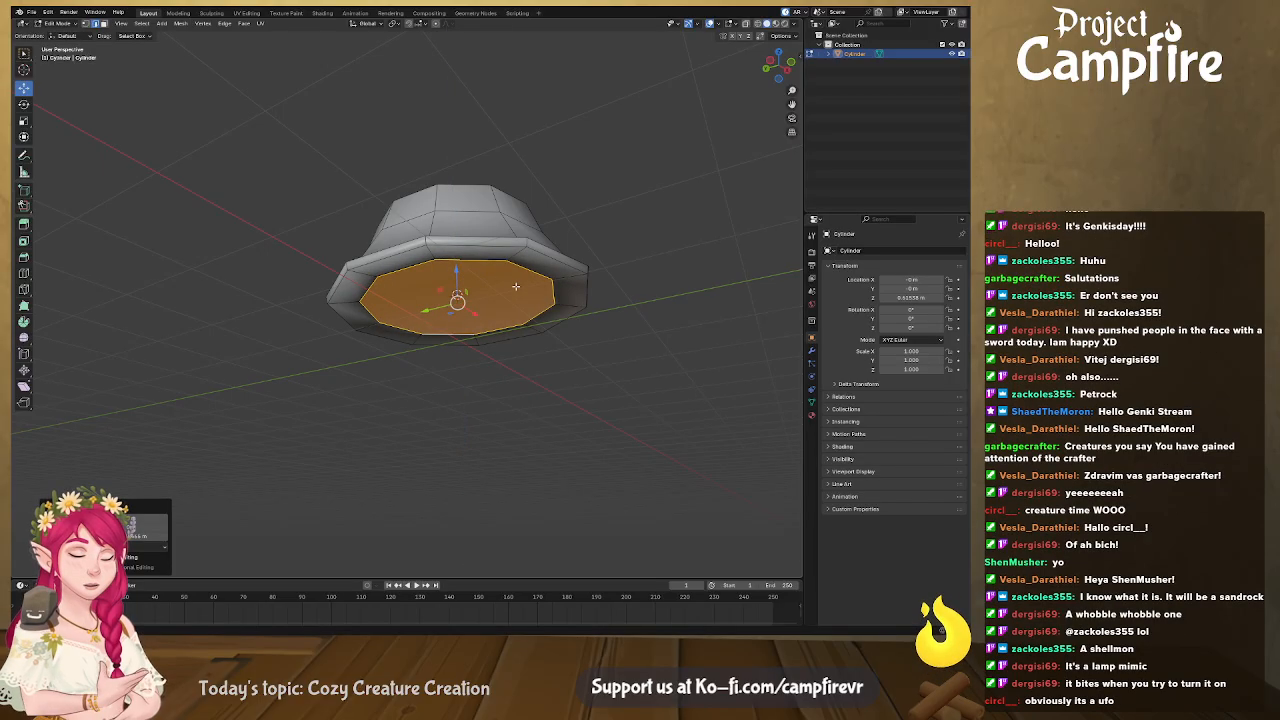
key(s)
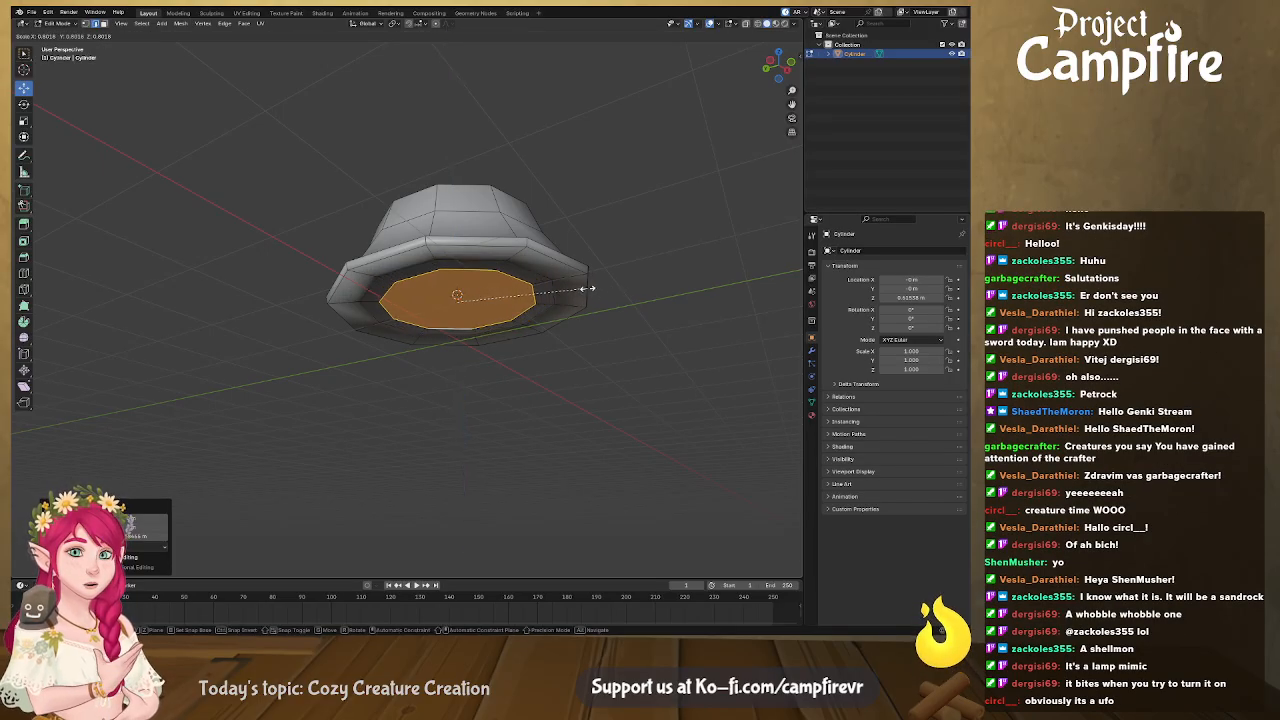
click(561, 287)
key(e)
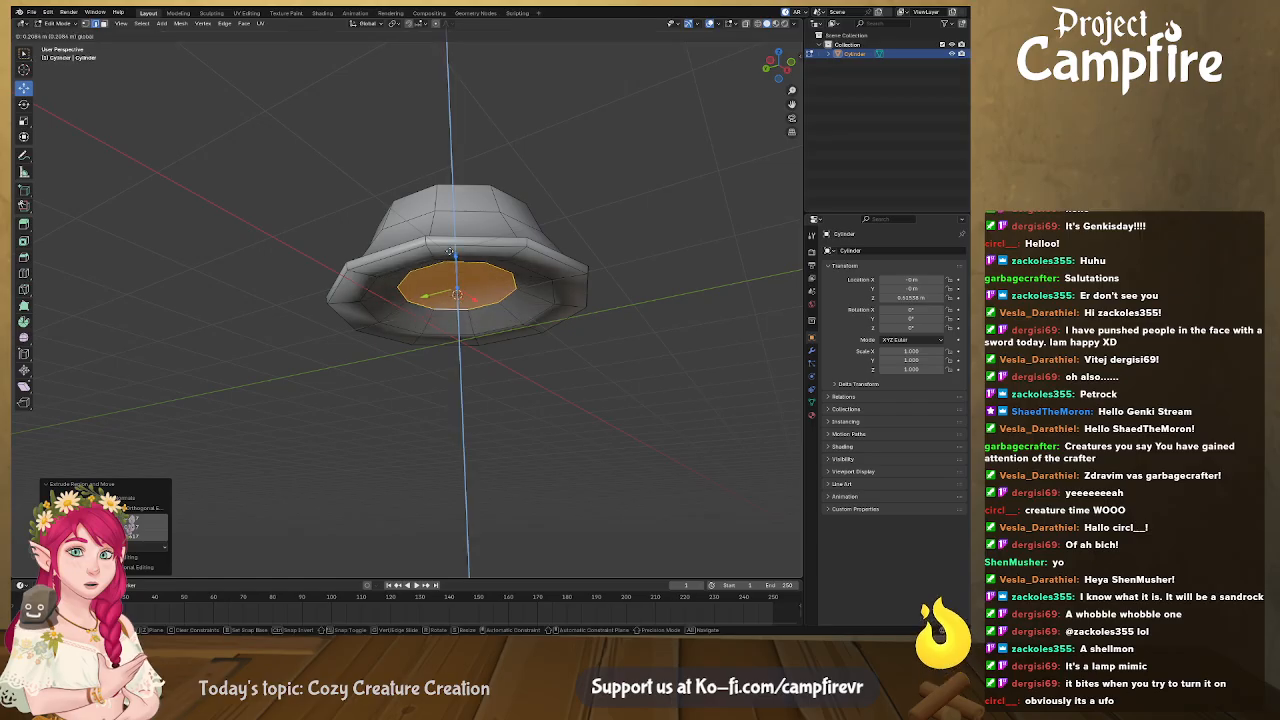
click(449, 252)
middle_drag(449, 252, 573, 323)
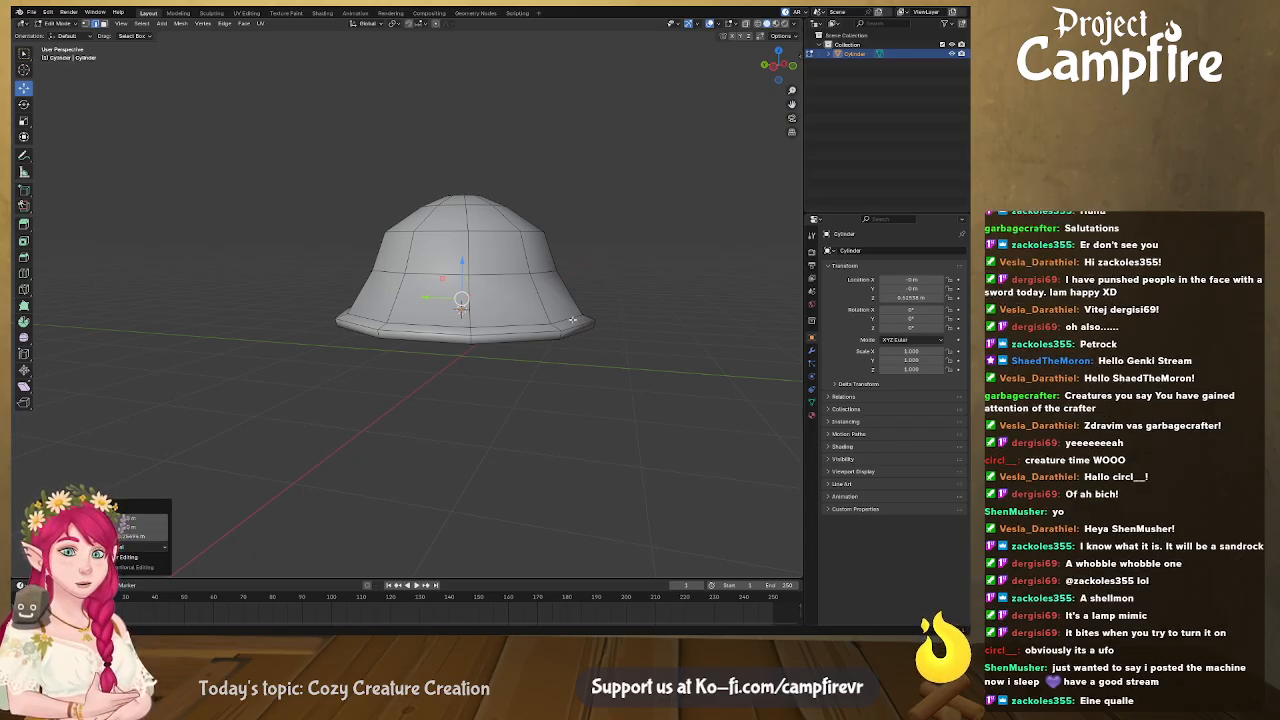
Raise the edge loop just above the rim about 0.05 m along Z
middle_drag(590, 309, 539, 301)
alt+click(522, 305)
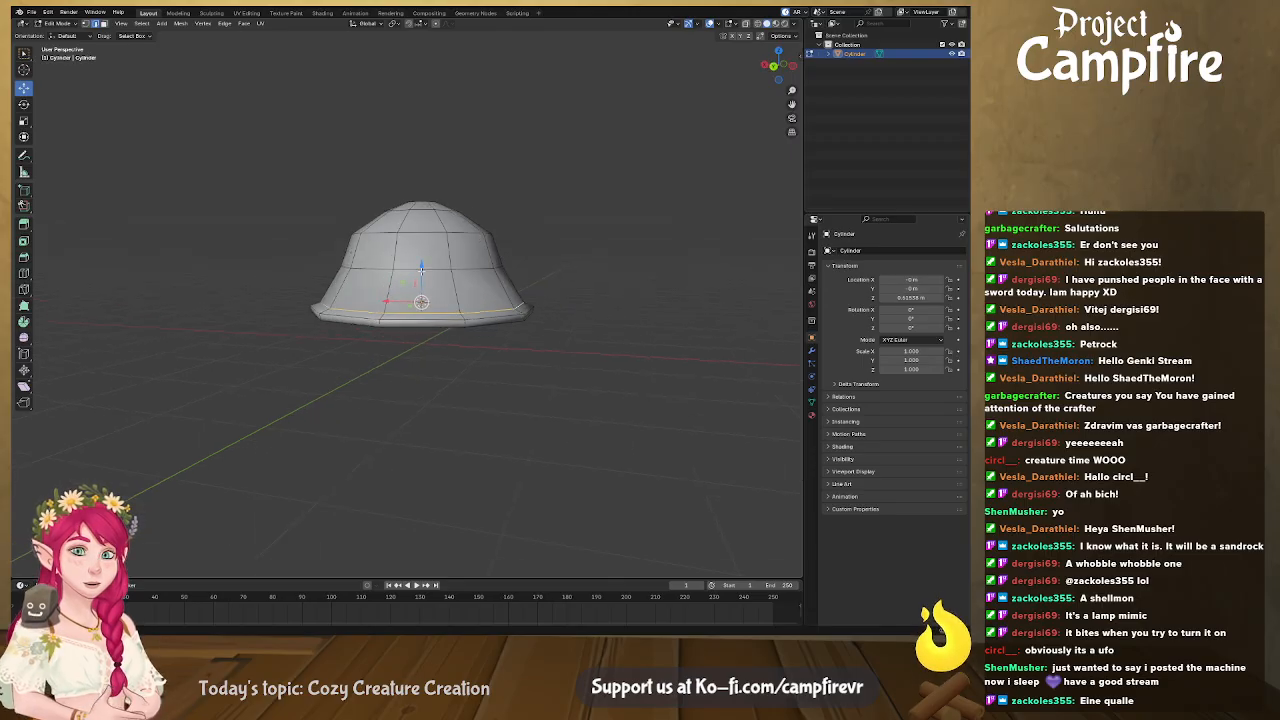
key(g)
key(z)
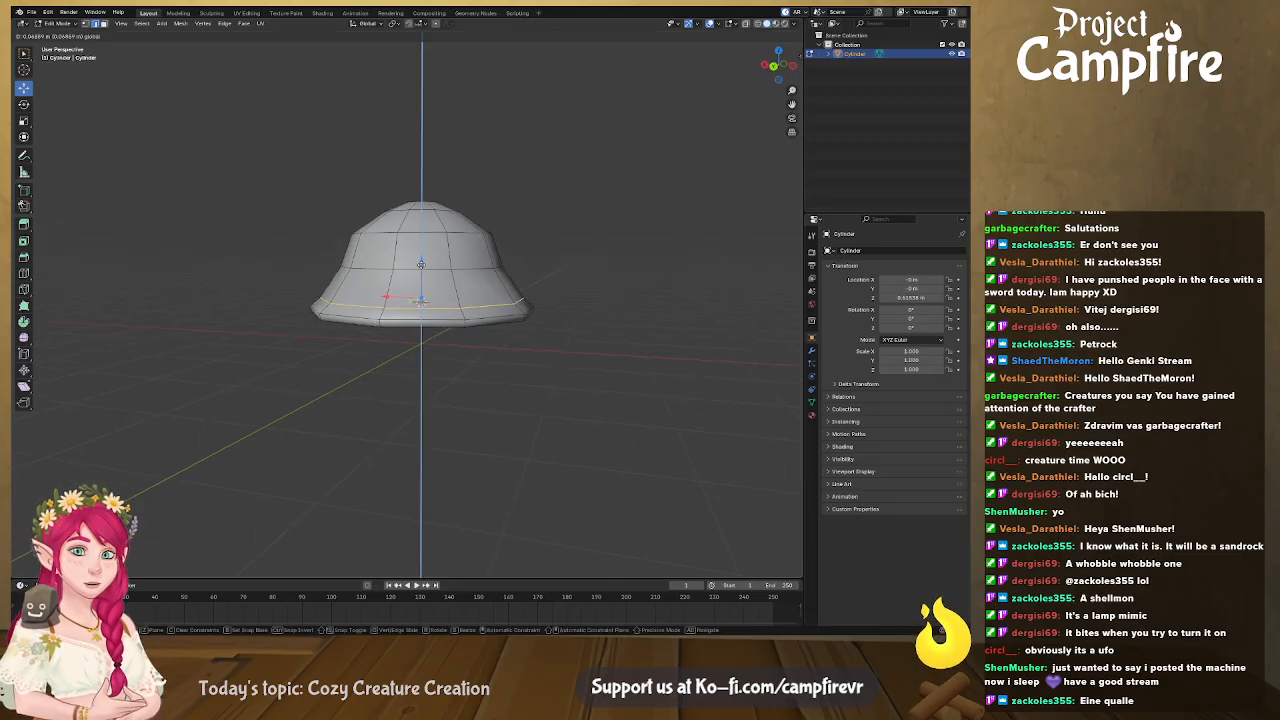
click(423, 263)
Bevel the dome's upper edge loop by about 0.2 m with two segments to round the shoulder
alt+click(423, 233)
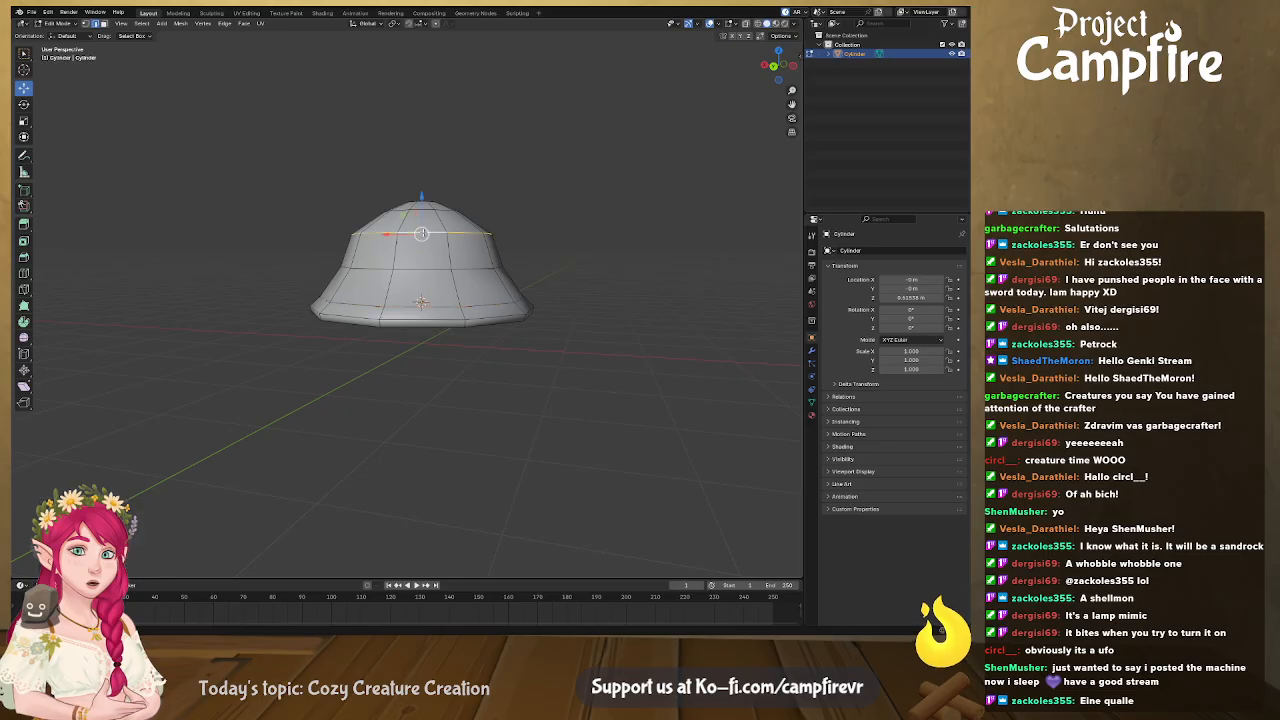
key(ctrl+b)
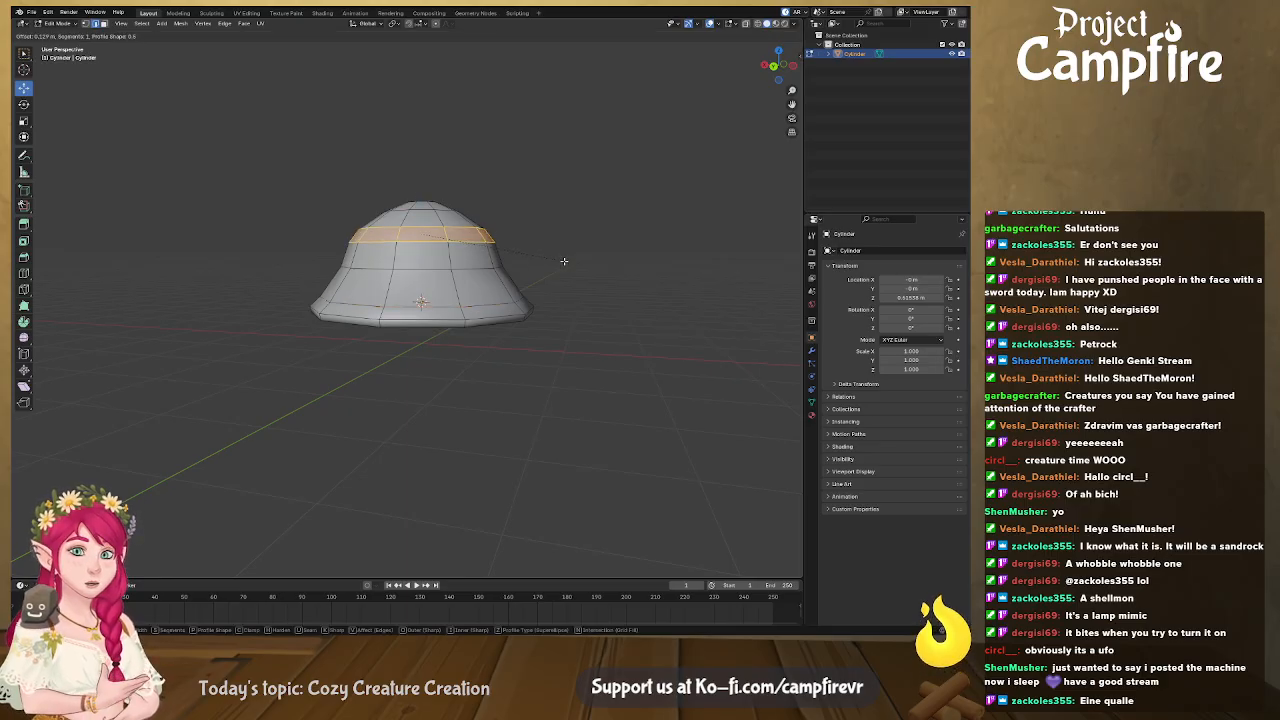
scroll(564, 270, up, 4)
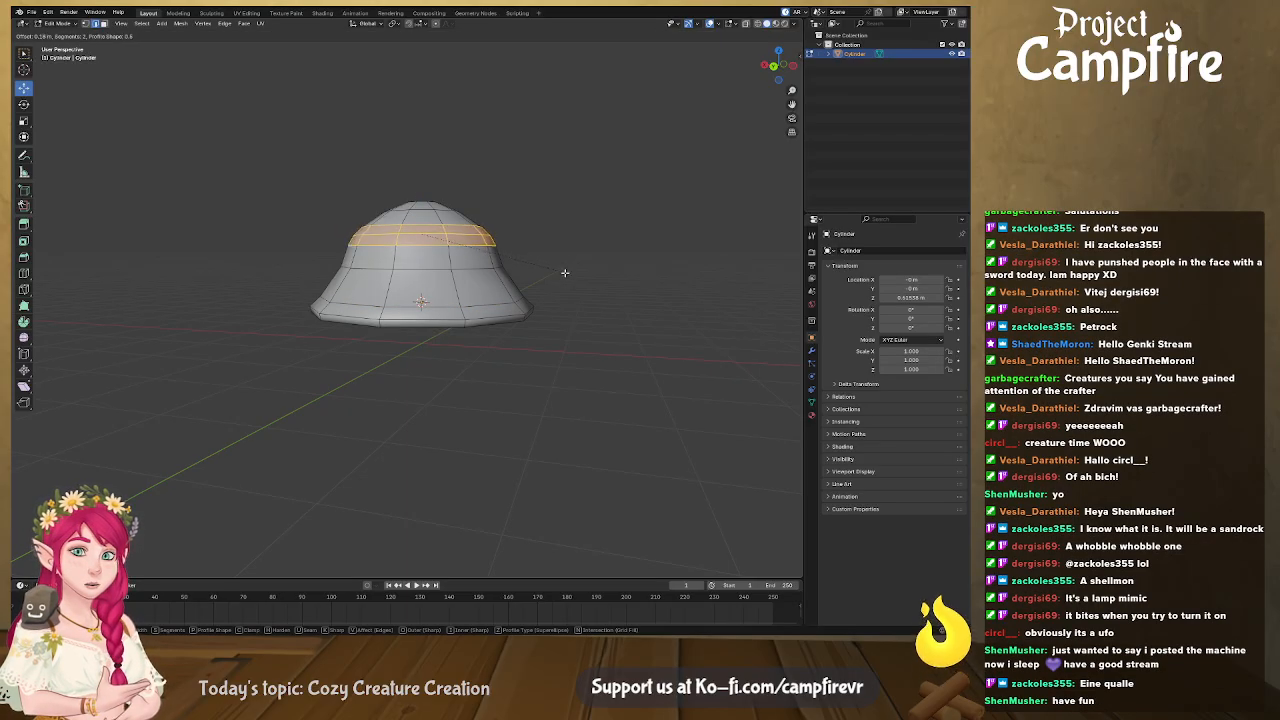
scroll(564, 275, down, 3)
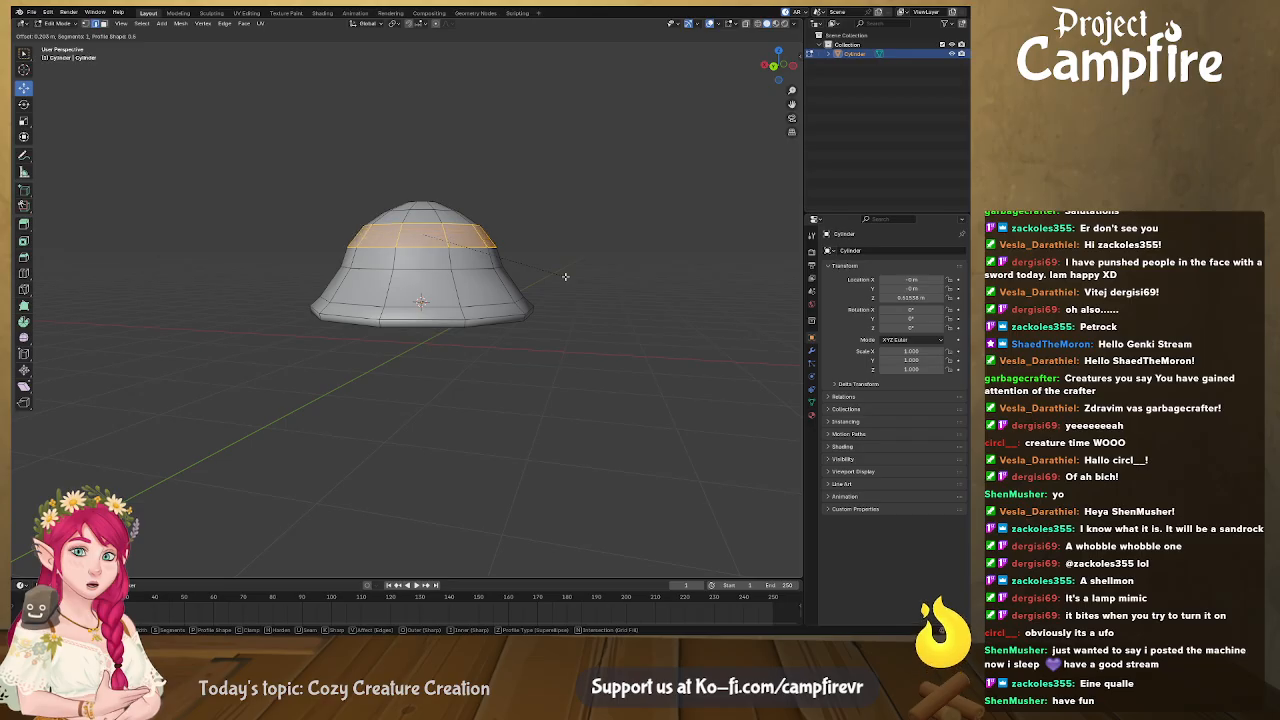
click(565, 276)
click(566, 300)
middle_drag(568, 317, 486, 317)
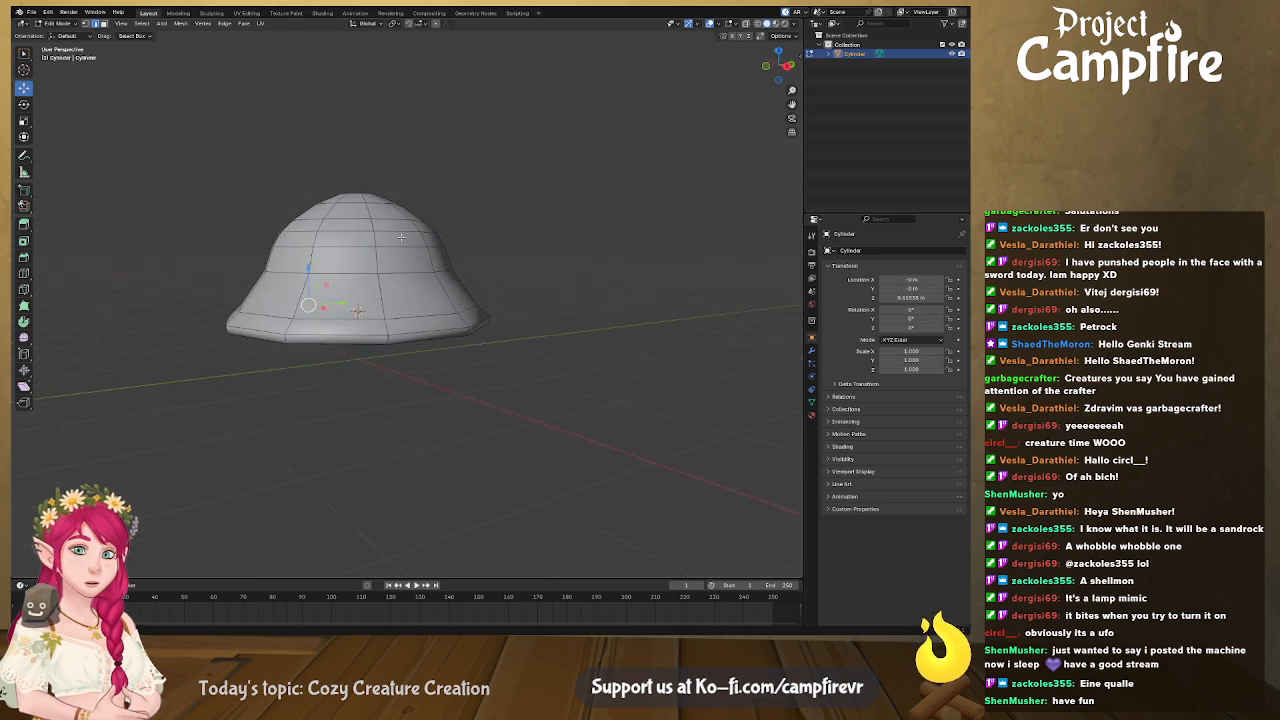
Select the six upper edge loops, from the waist to the top, and lower them together to flatten the dome
middle_drag(365, 239, 361, 207)
drag(260, 168, 405, 270)
alt+click(391, 276)
alt+shift+click(372, 251)
alt+shift+click(372, 238)
alt+shift+click(368, 221)
alt+shift+click(362, 206)
alt+shift+click(358, 196)
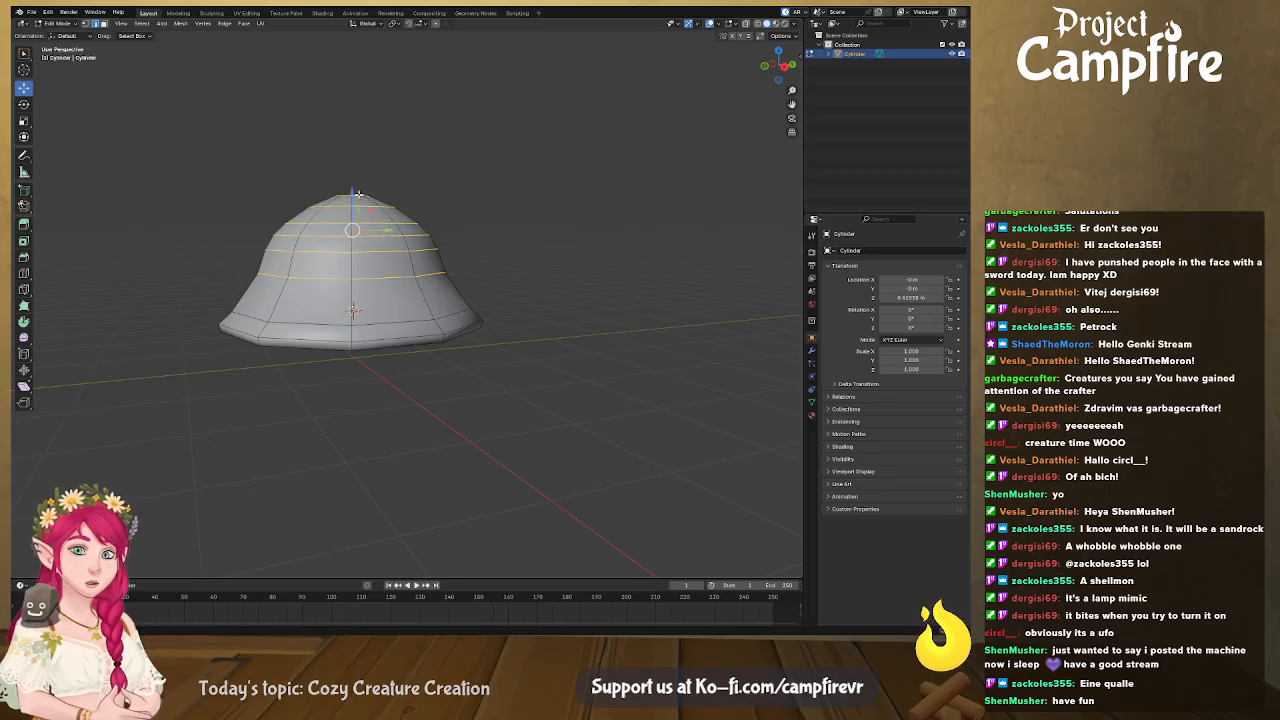
drag(350, 188, 357, 203)
Scale the waist edge loop slightly outward and lower the loop above the rim a little along Z
alt+click(428, 282)
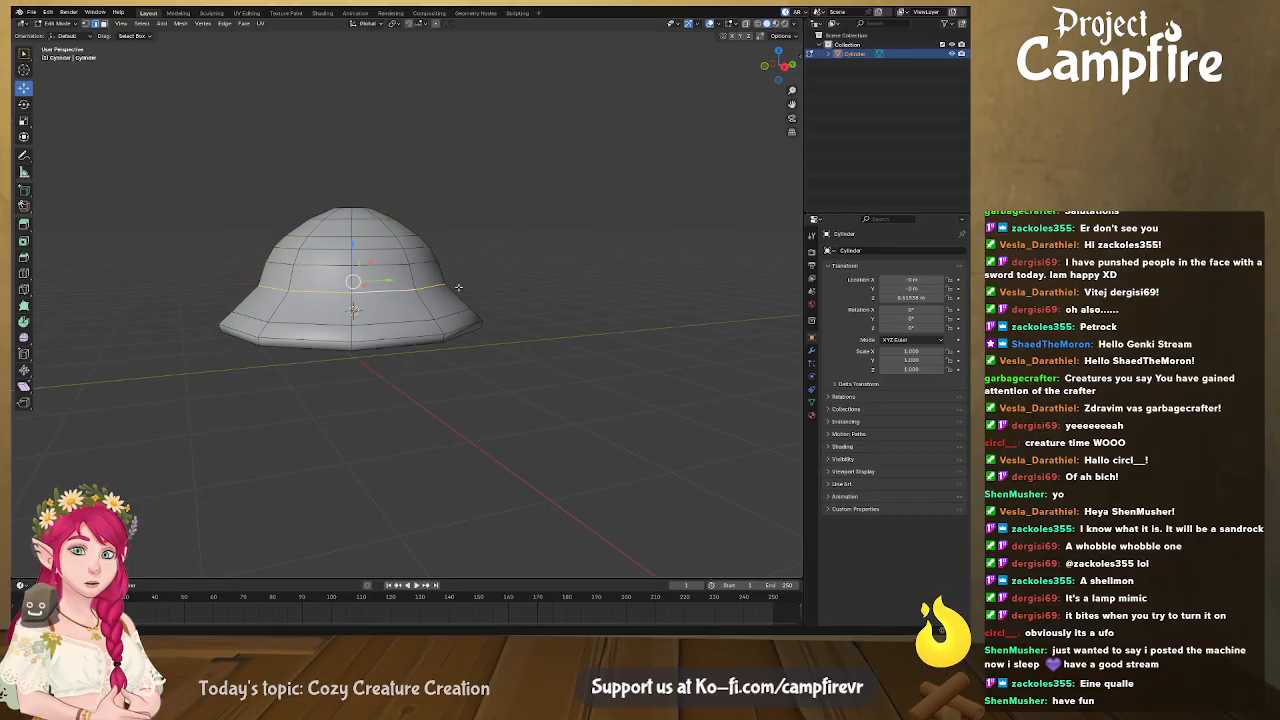
key(s)
click(531, 325)
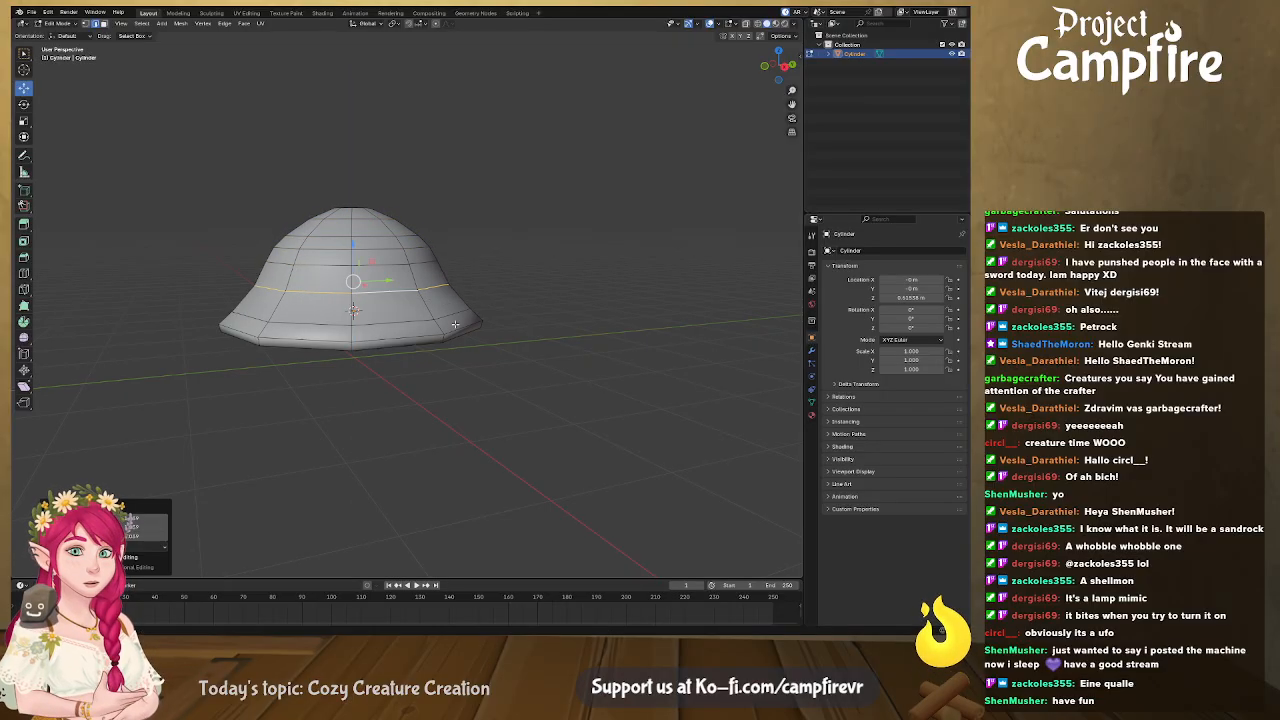
alt+click(450, 316)
key(g)
key(z)
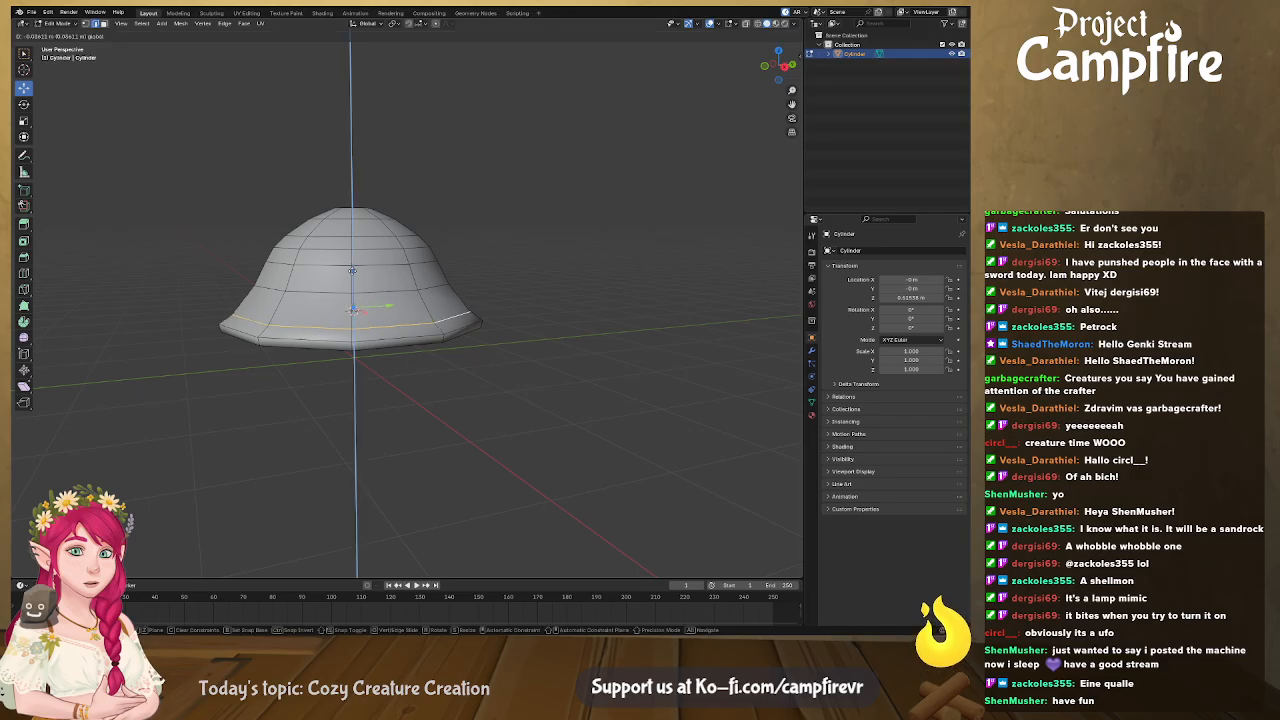
click(352, 272)
alt+click(328, 290)
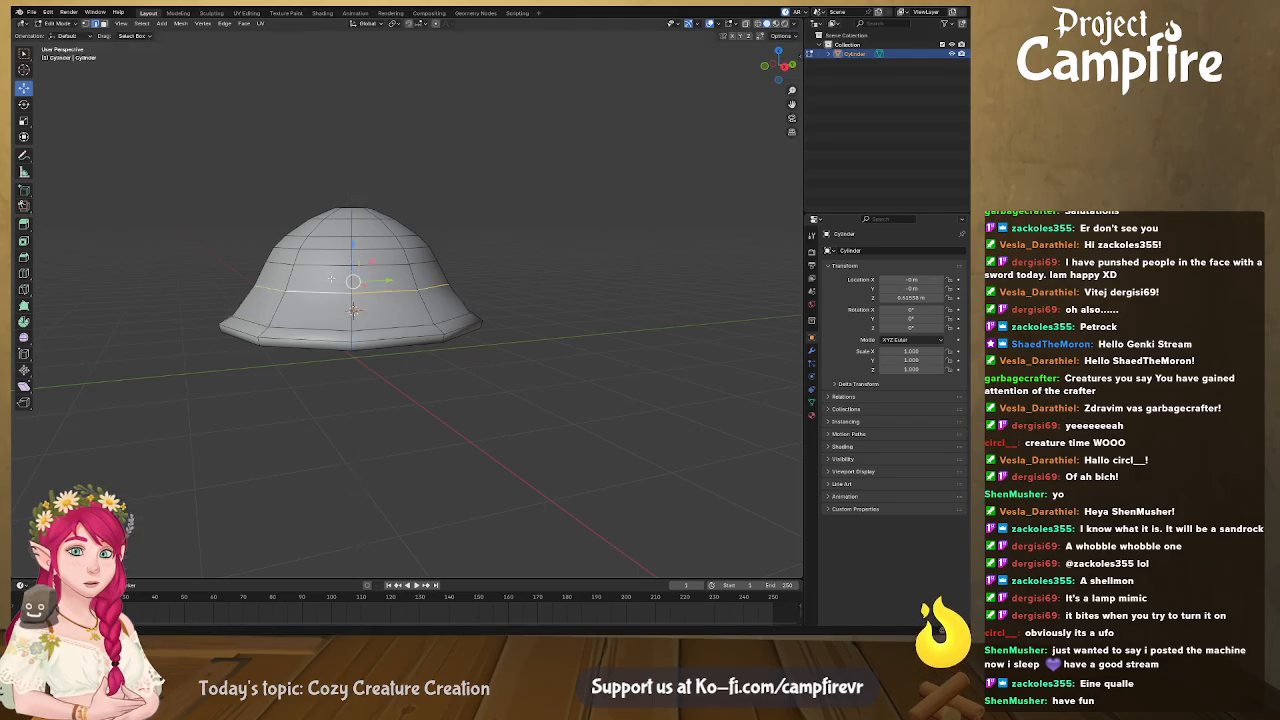
key(s)
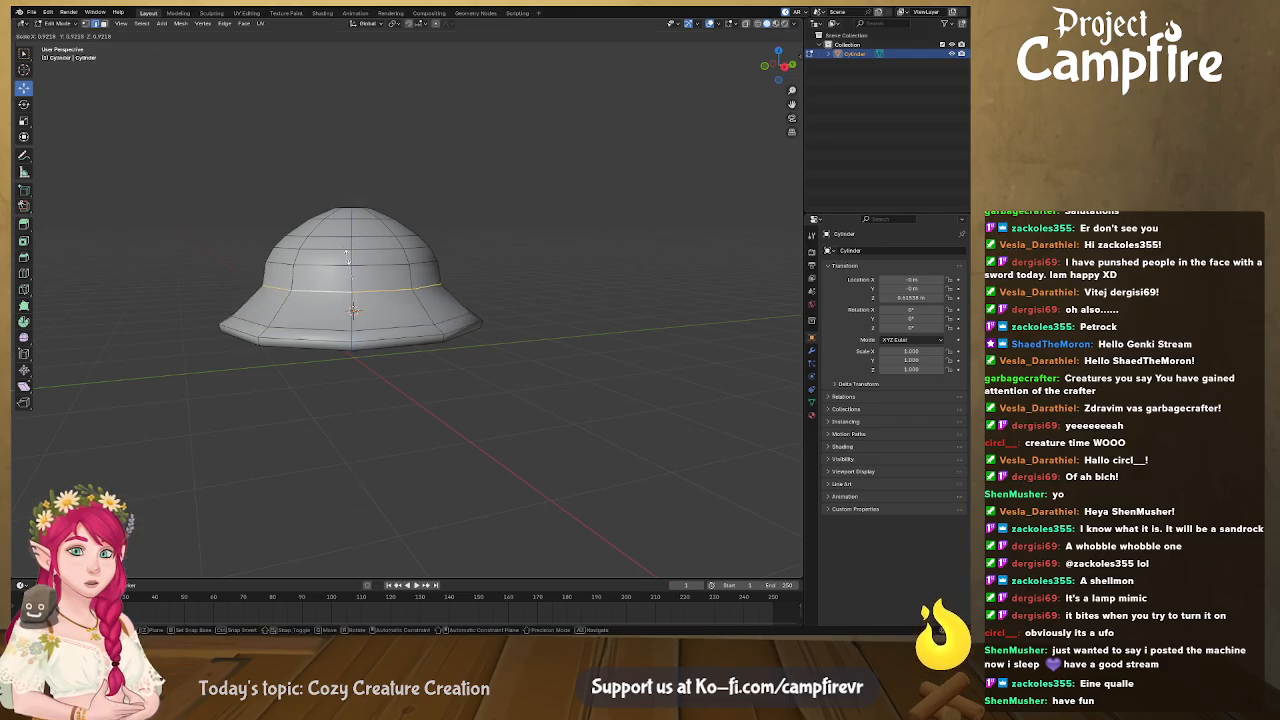
click(352, 254)
key(ctrl+z)
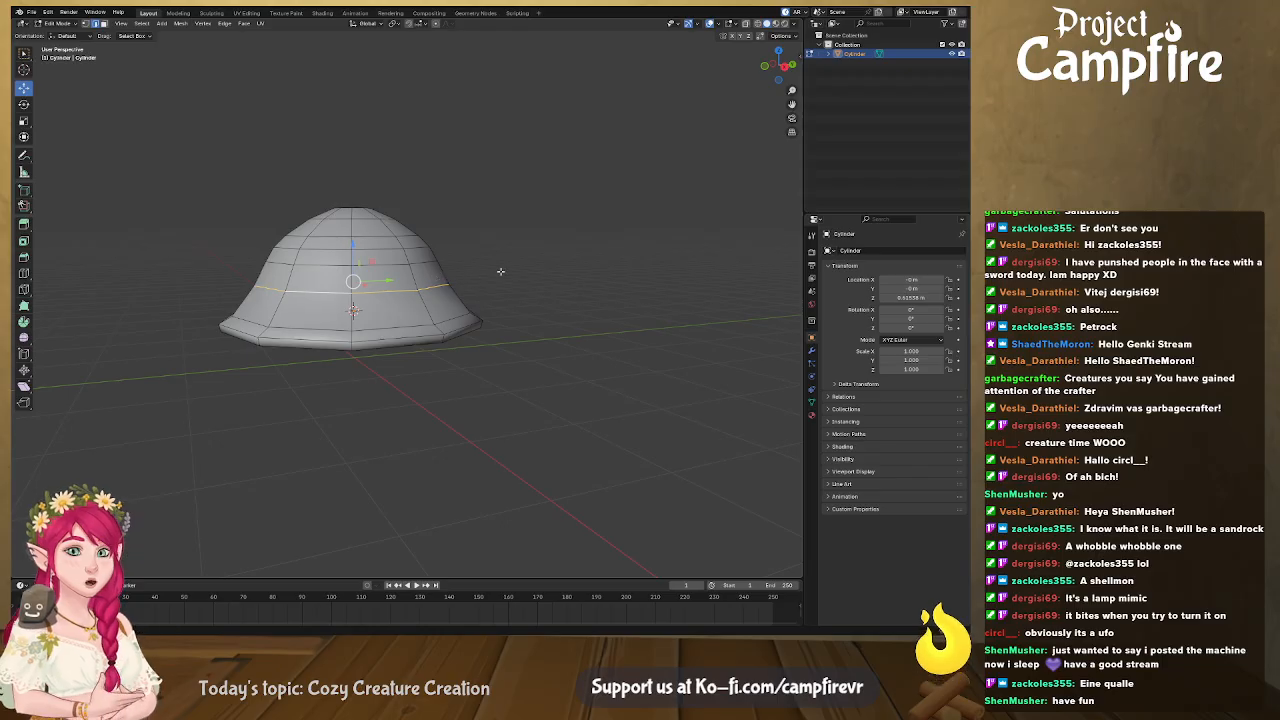
Lower the waist edge loop slightly and adjust the height of the loop above it along Z
drag(353, 247, 353, 253)
middle_drag(493, 284, 407, 264)
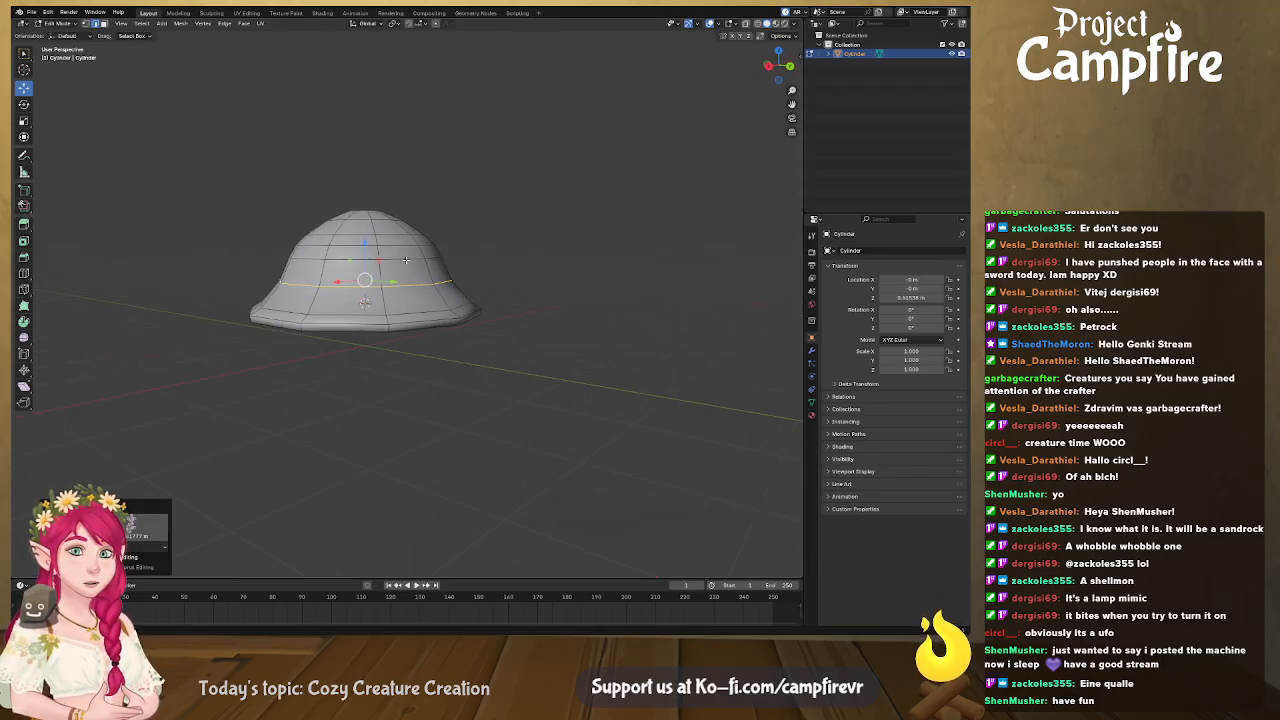
alt+click(406, 260)
drag(365, 222, 363, 184)
alt+click(374, 235)
middle_drag(430, 372, 447, 322)
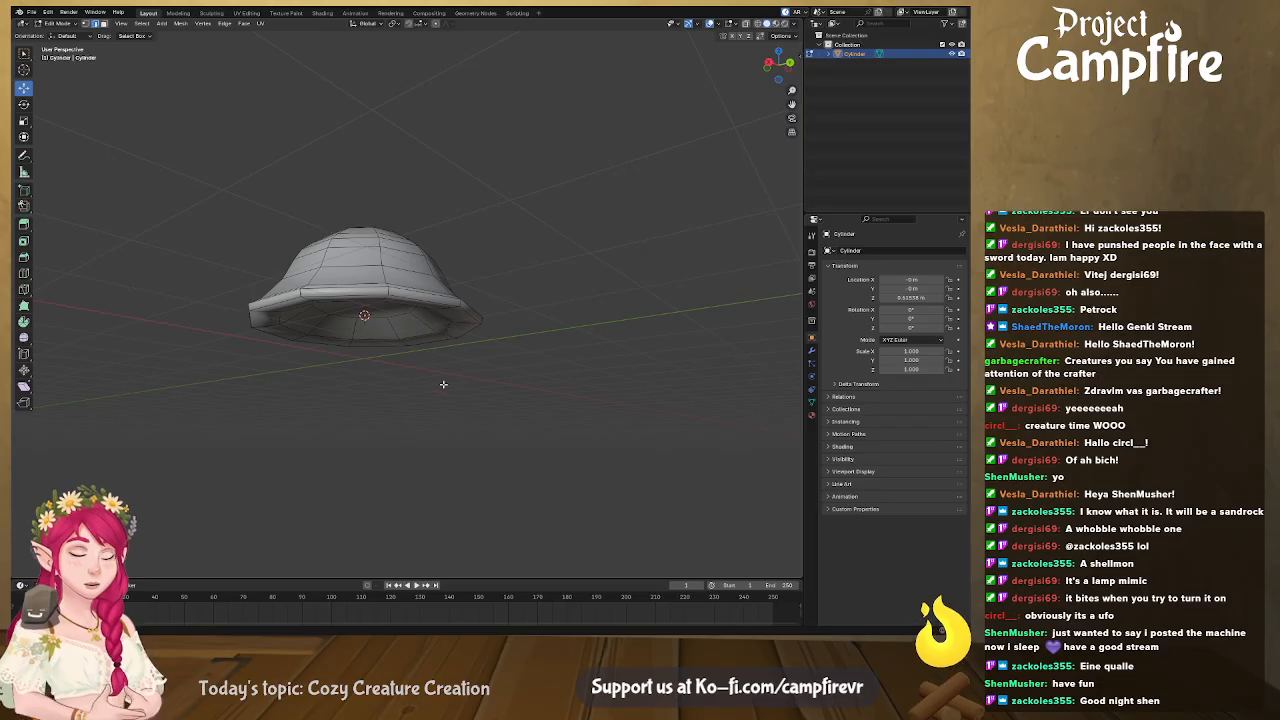
Add a second, open-ended cylinder with 10 vertices, 1 m radius and 2 m depth at the dome's center
key(Tab)
middle_drag(454, 390, 546, 415)
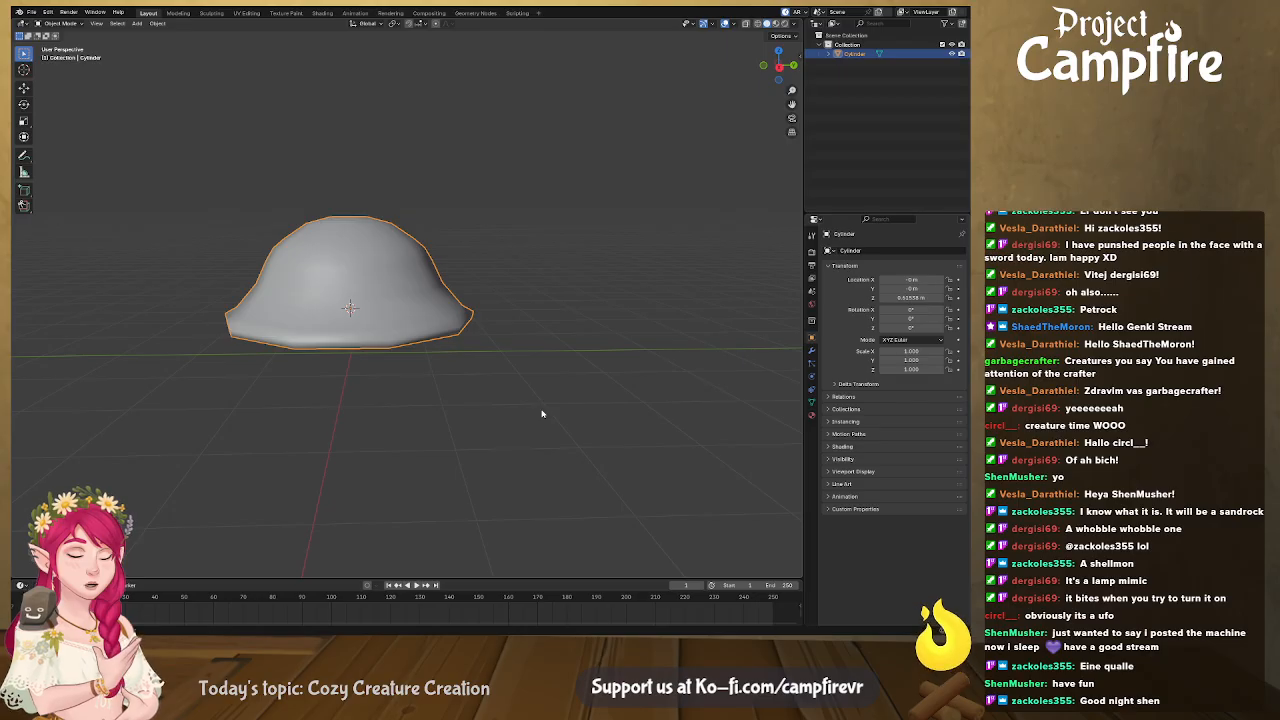
key(shift+a)
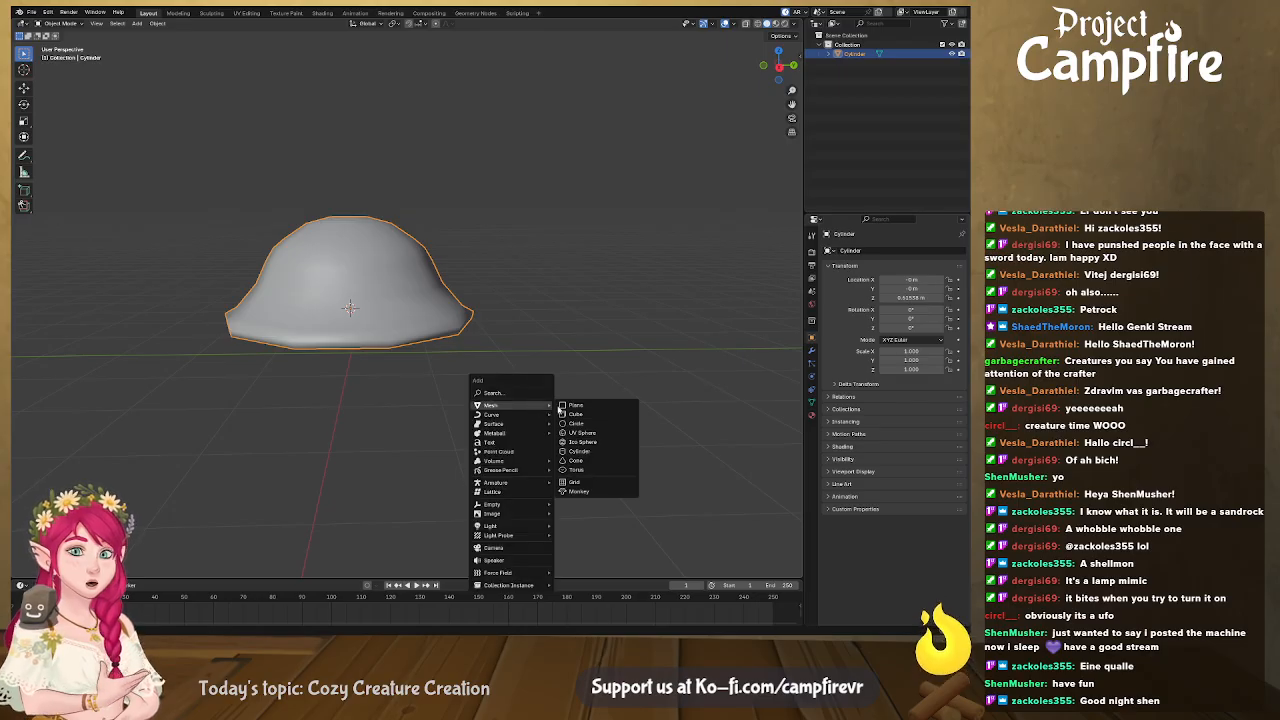
click(605, 451)
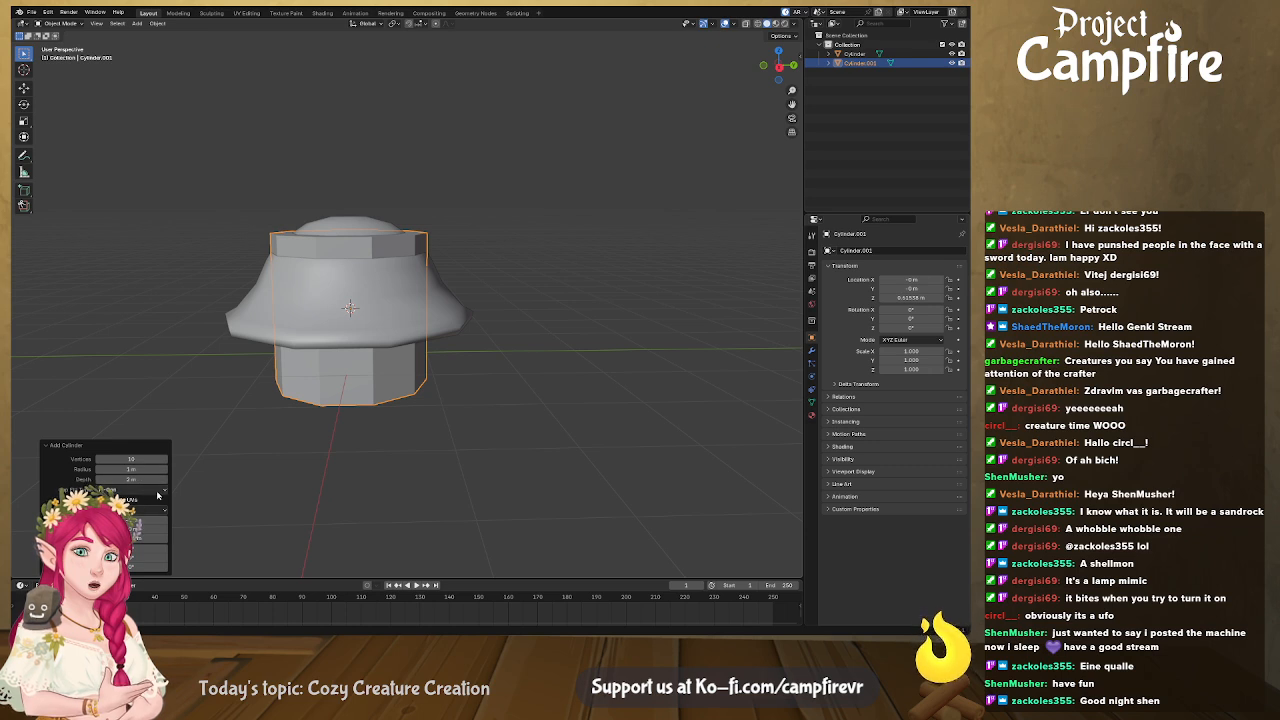
mouse_move(400, 430)
middle_down()
mouse_move(371, 500)
mouse_move(412, 435)
middle_up()
Lower the new cylinder's upper edge loop along Z until it sits hidden beneath the dome
key(Tab)
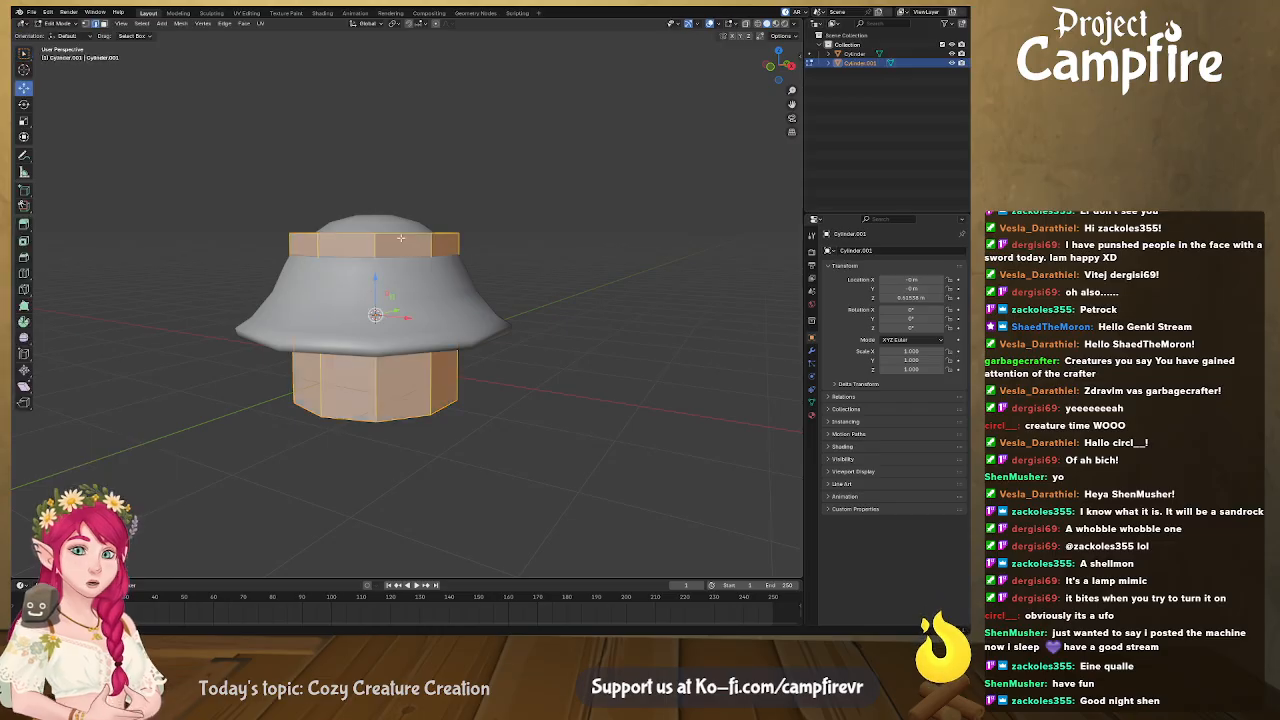
alt+click(400, 235)
drag(371, 191, 371, 263)
middle_drag(371, 266, 451, 237)
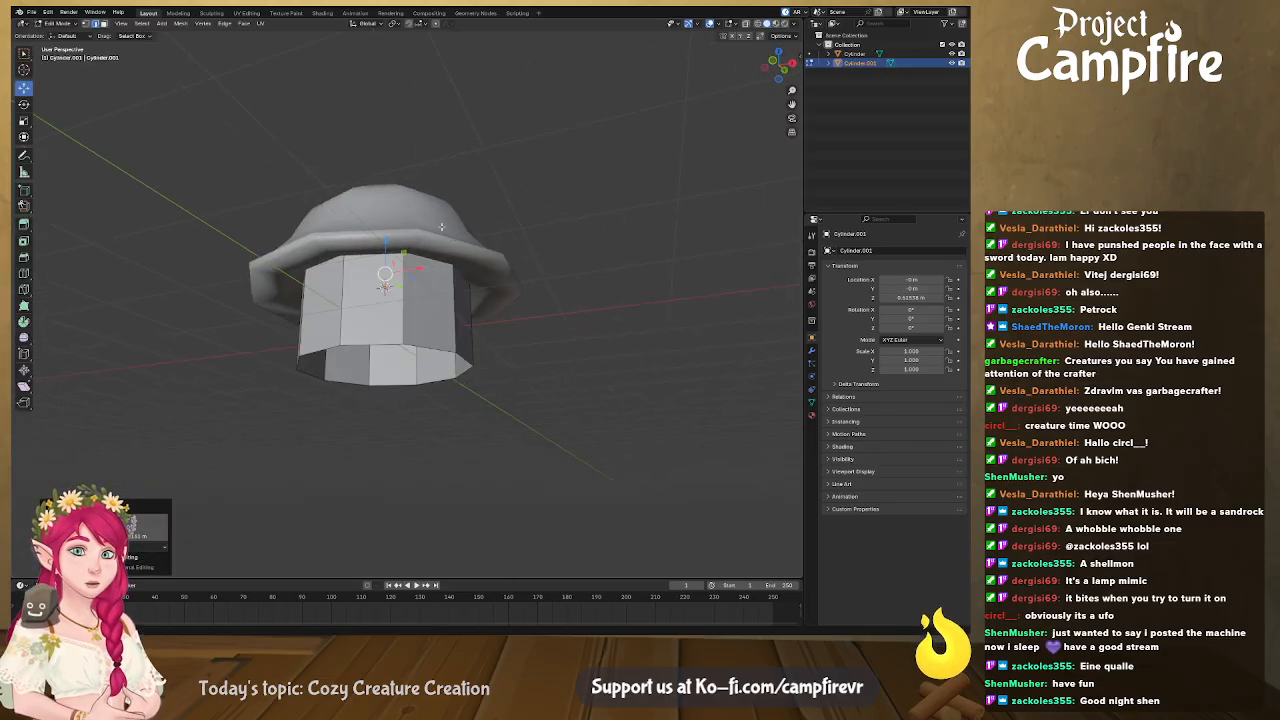
key(g)
key(z)
drag(386, 255, 386, 255)
middle_drag(440, 292, 470, 391)
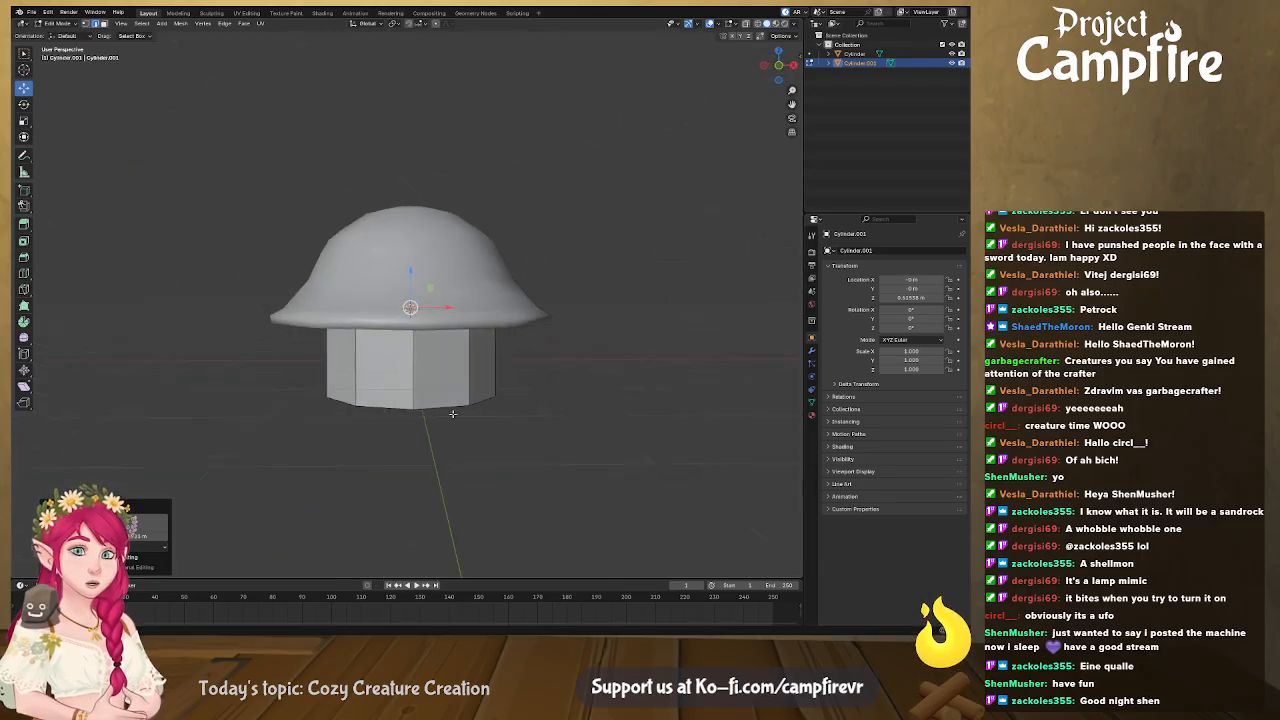
Raise the cylinder's bottom edge loop to shorten the stem and scale it slightly outward
alt+click(448, 406)
drag(410, 355, 410, 329)
key(s)
click(514, 379)
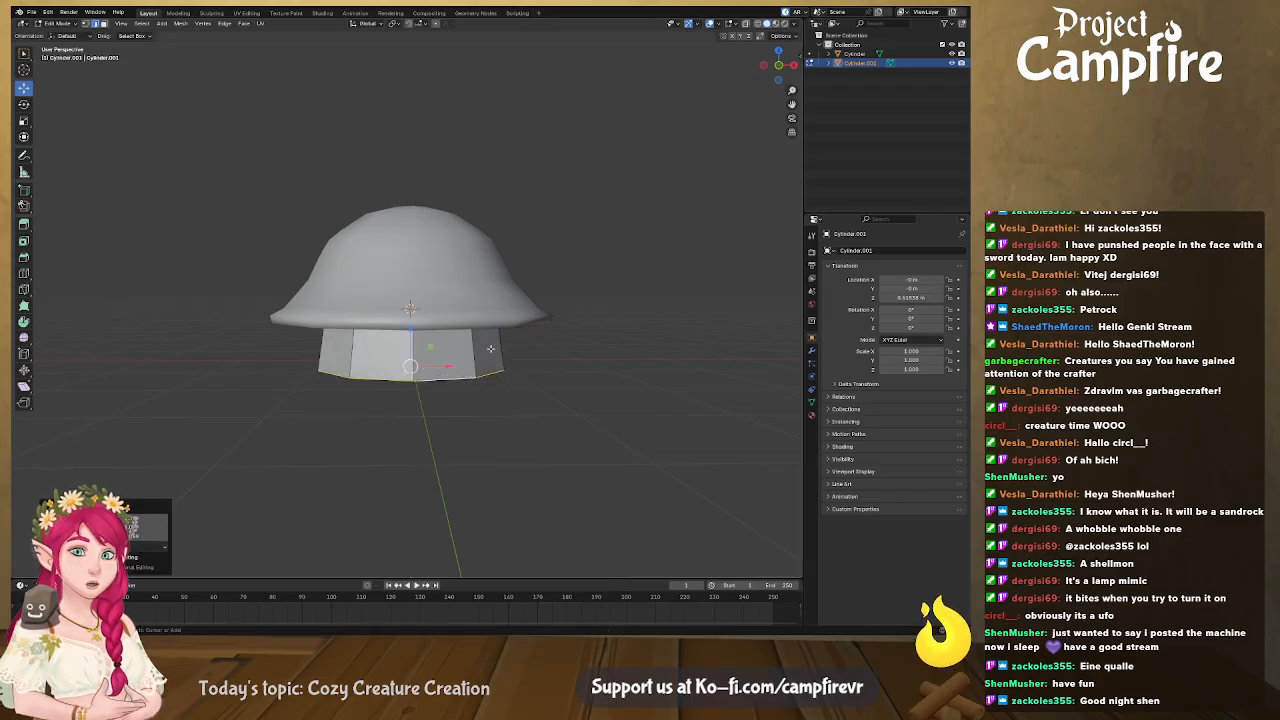
Add a horizontal loop cut around the stem and lower it along Z to just below the dome's rim
key(ctrl+r)
click(490, 346)
click(481, 335)
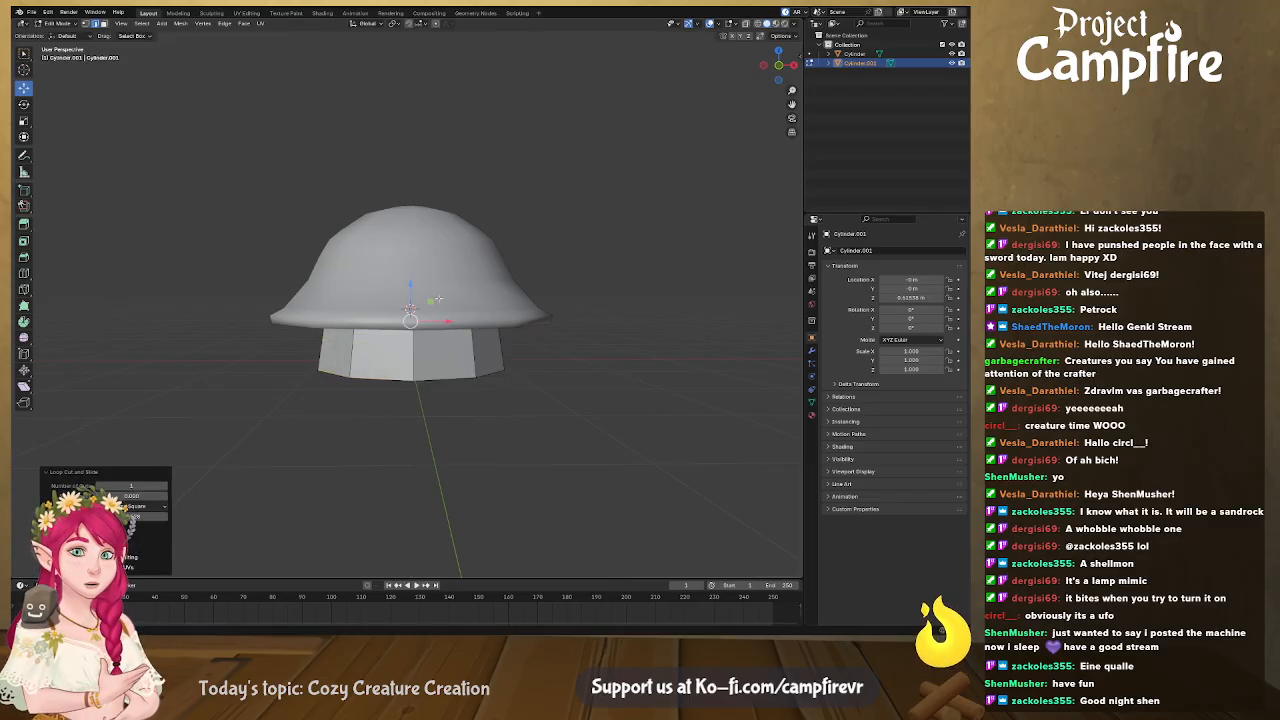
drag(413, 286, 414, 299)
middle_drag(411, 366, 388, 320)
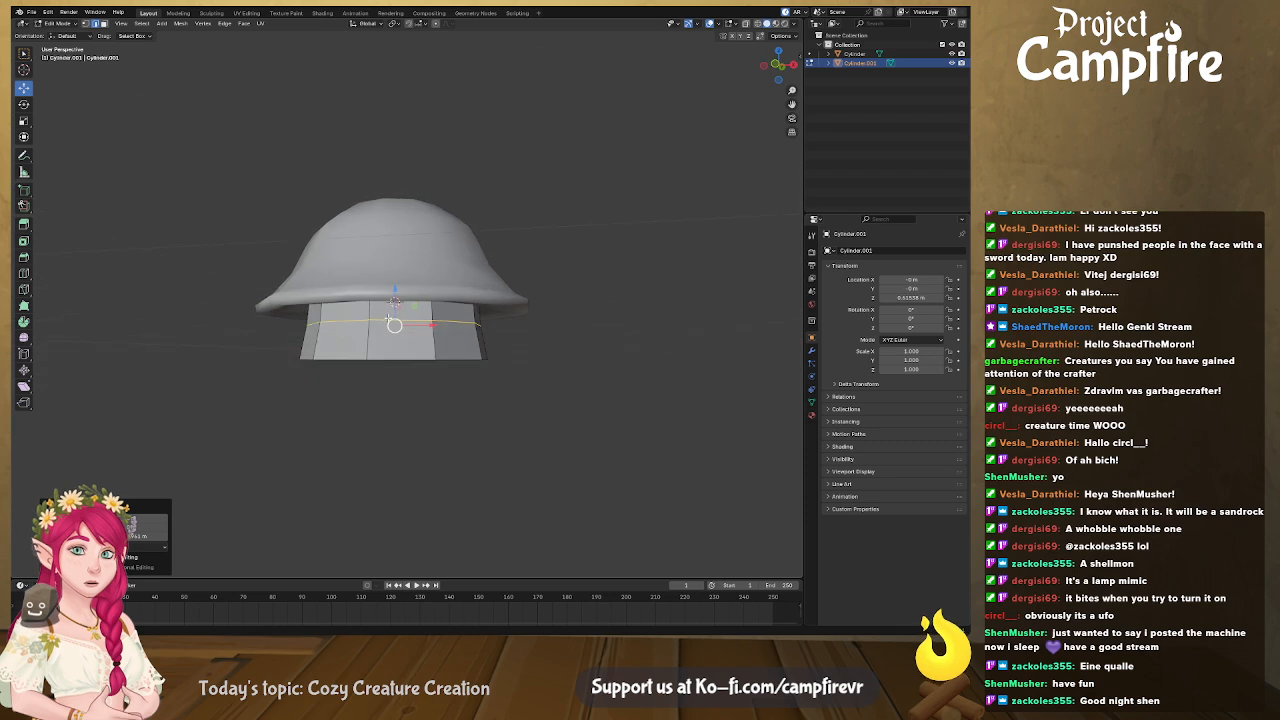
key(g)
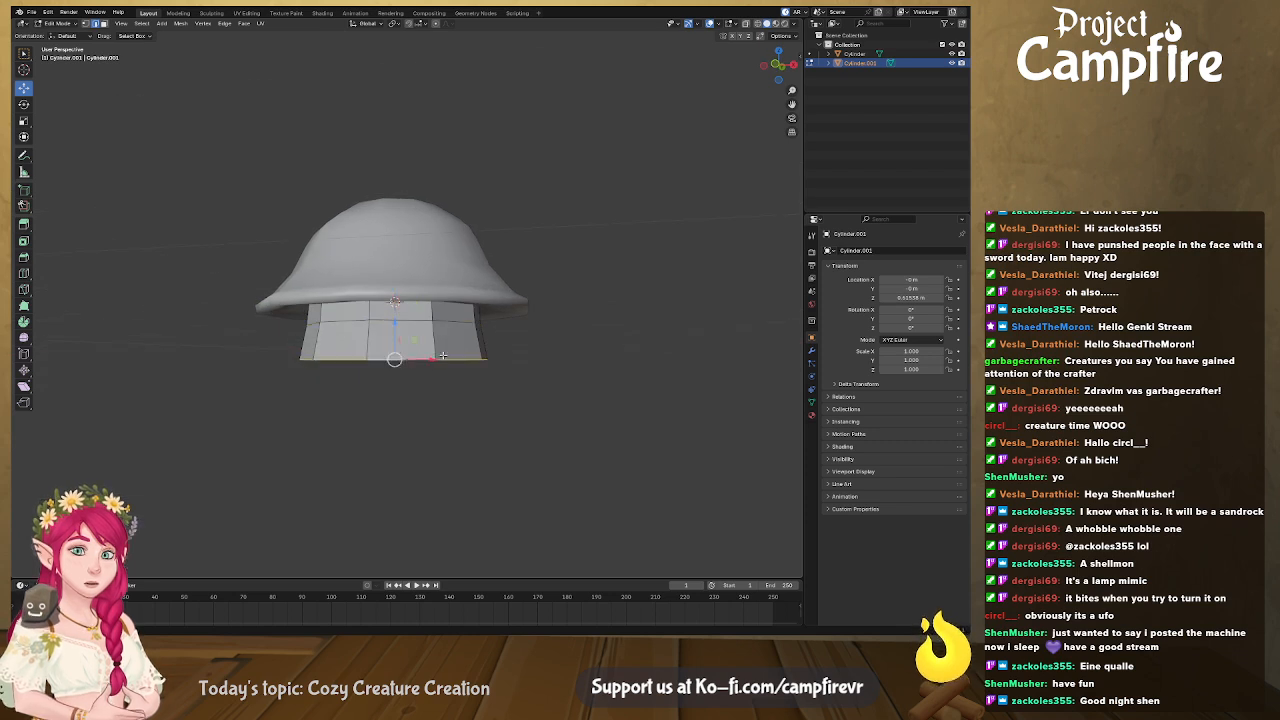
key(z)
click(396, 297)
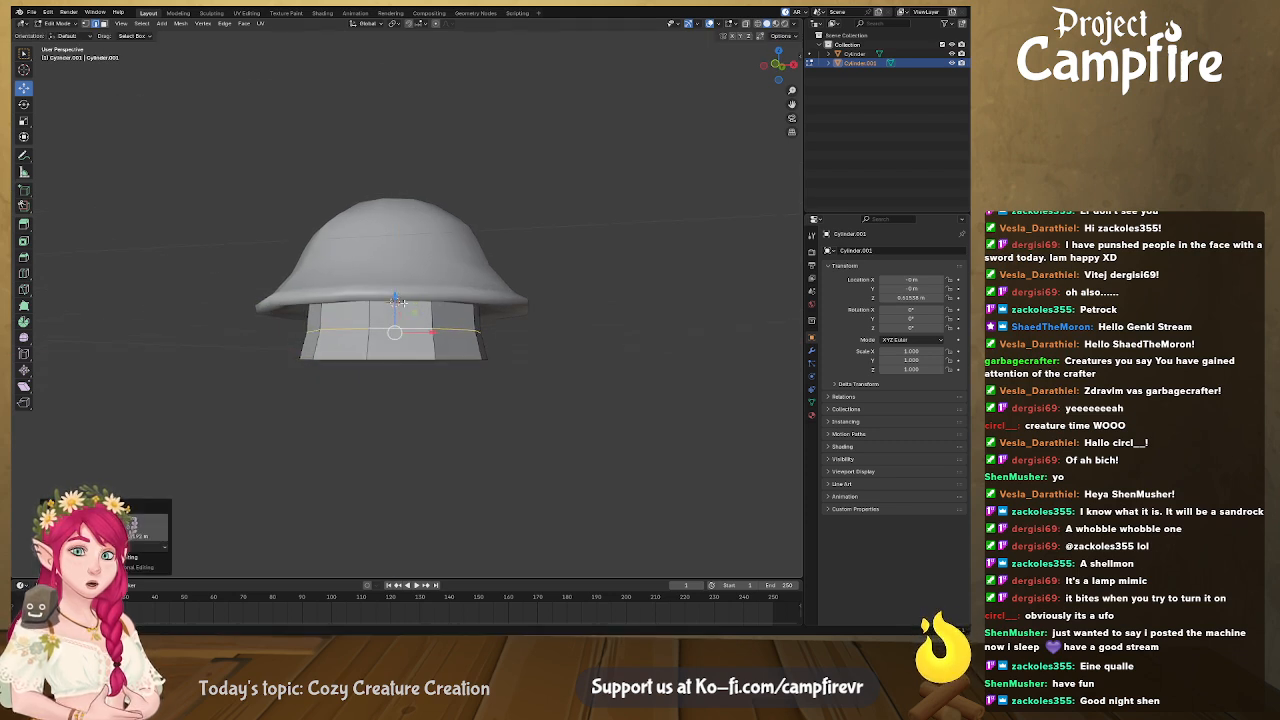
Scale the stem's bottom edge loop slightly outward and raise the middle loop a little along Z
alt+click(411, 359)
key(s)
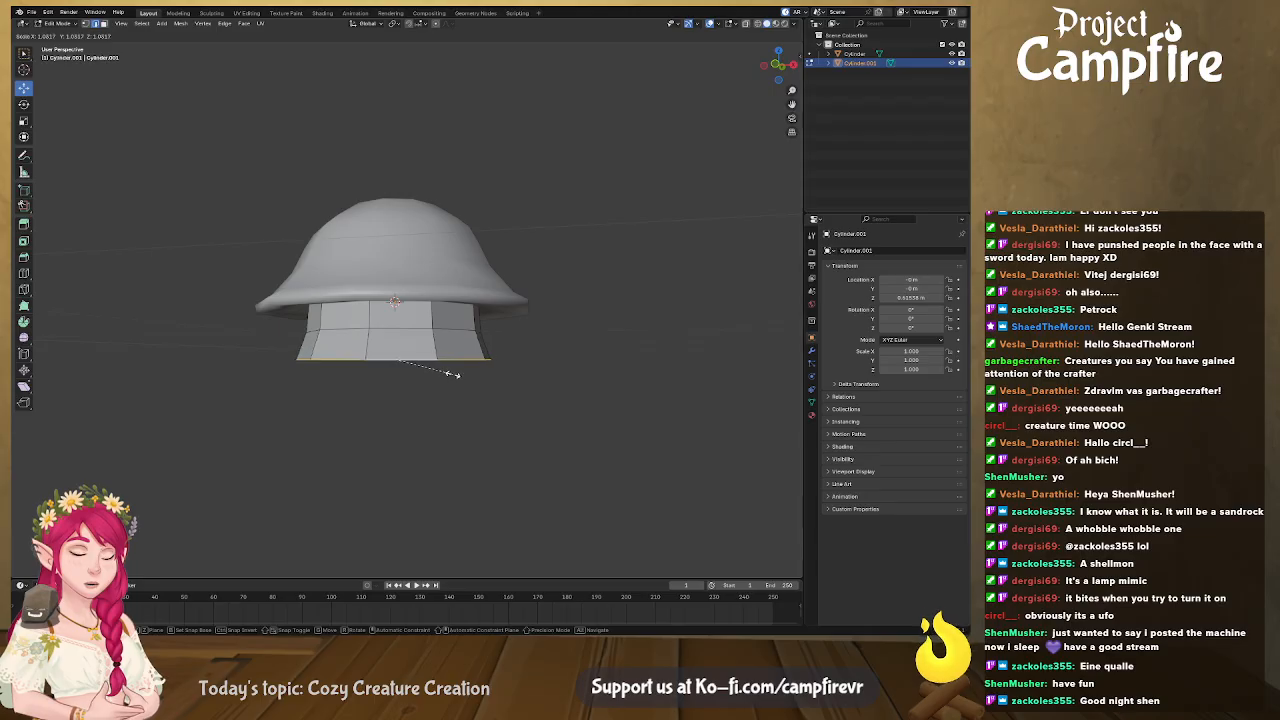
click(423, 327)
alt+click(420, 329)
drag(394, 297, 394, 289)
Return to Object Mode and shade the stem smooth
middle_drag(426, 384, 570, 396)
key(Tab)
right_click(503, 359)
click(494, 357)
middle_drag(492, 370, 524, 385)
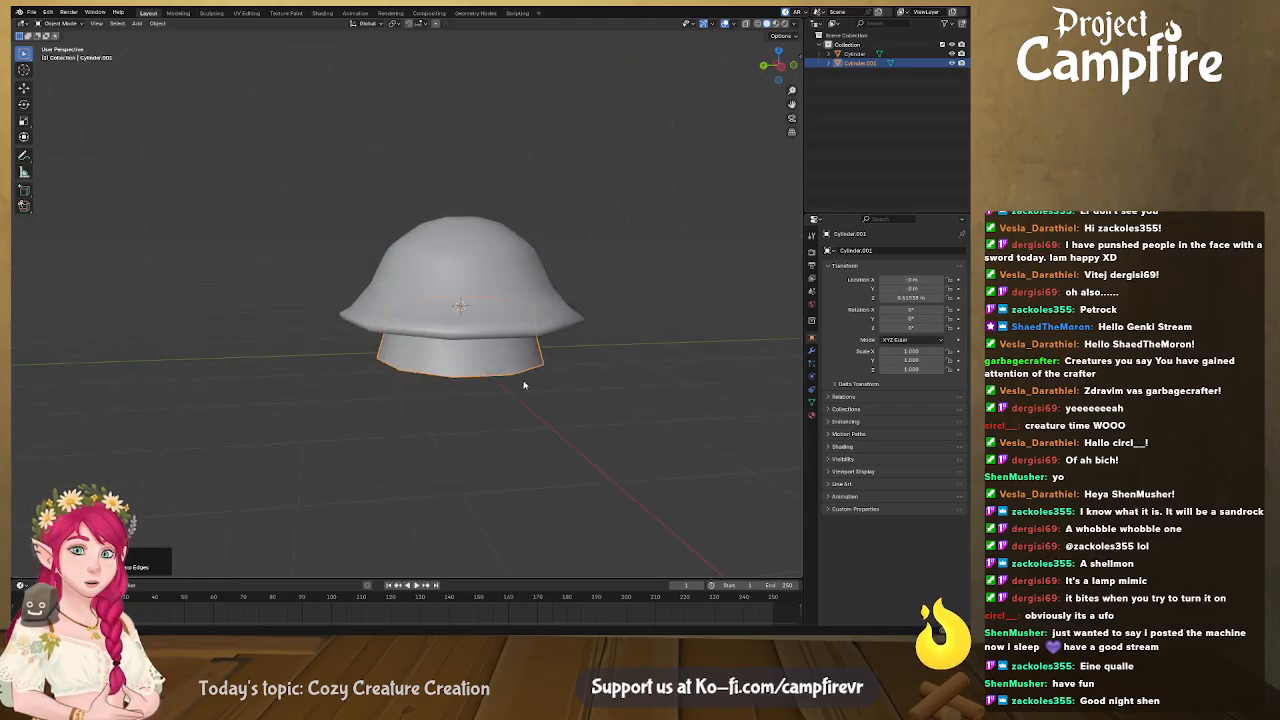
Add a plane and rotate it 90° about X so it stands upright
key(shift+a)
mouse_move(511, 385)
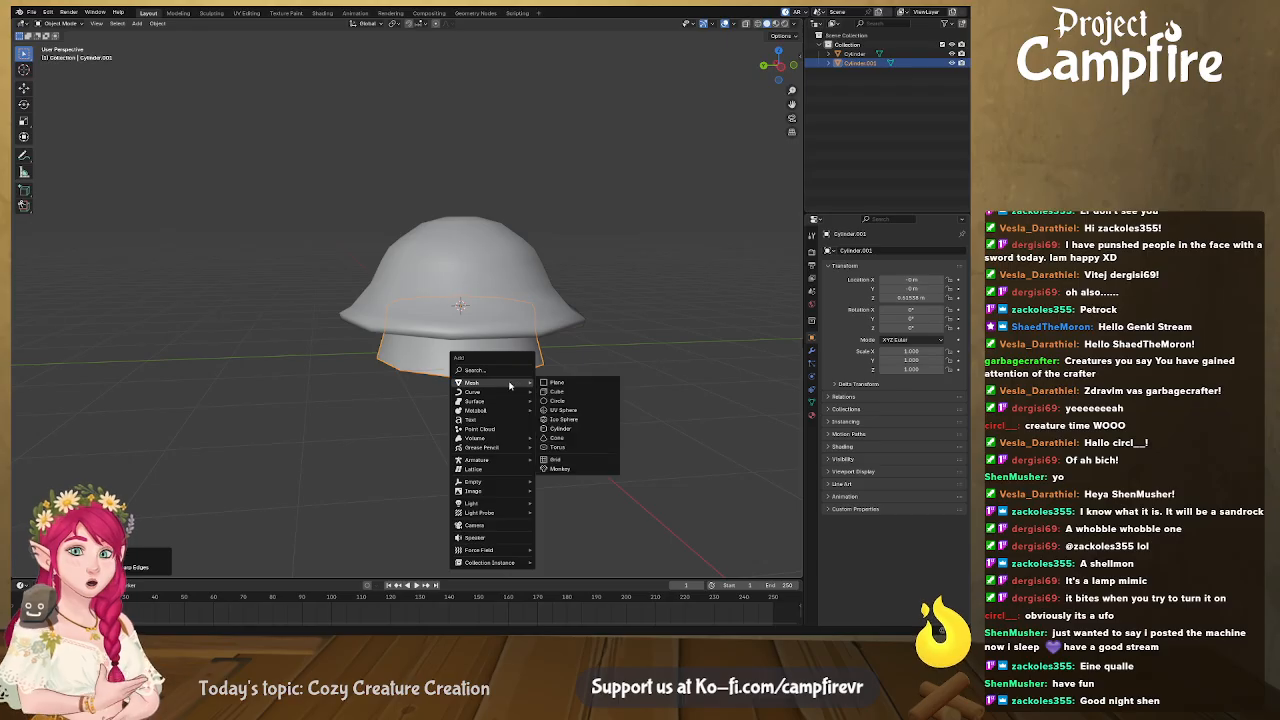
click(555, 382)
middle_drag(559, 373, 537, 344)
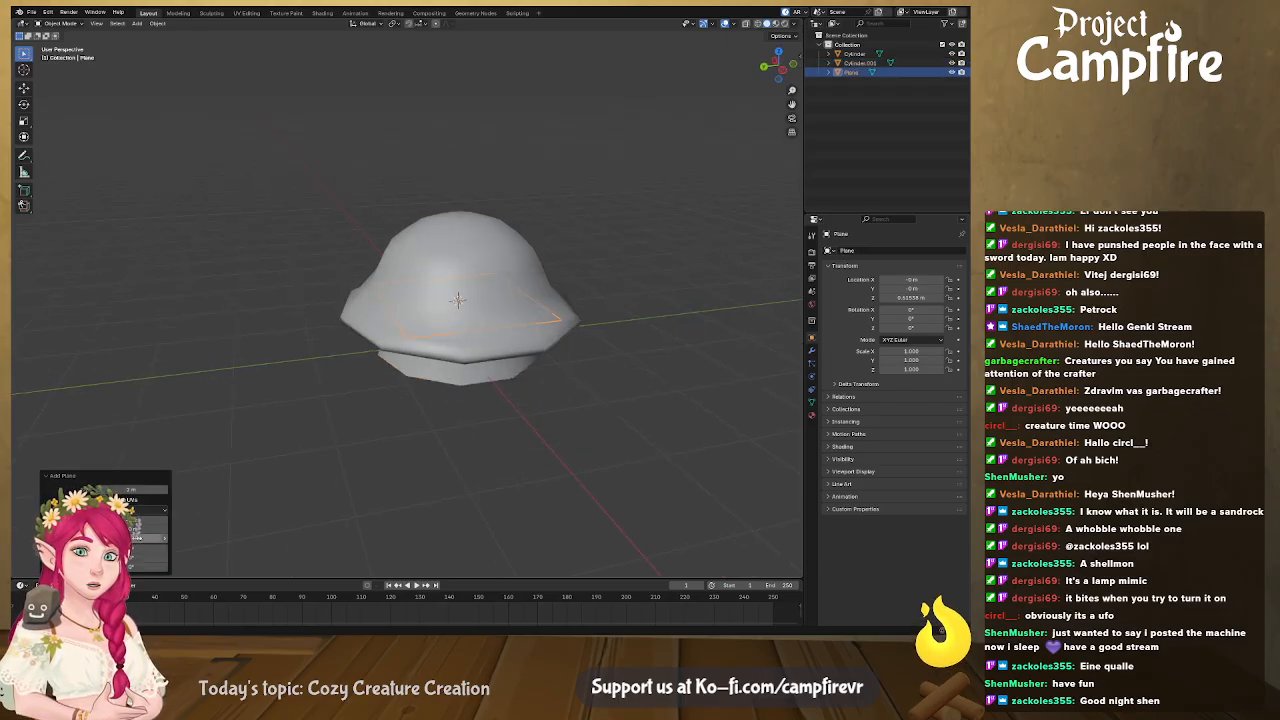
click(140, 549)
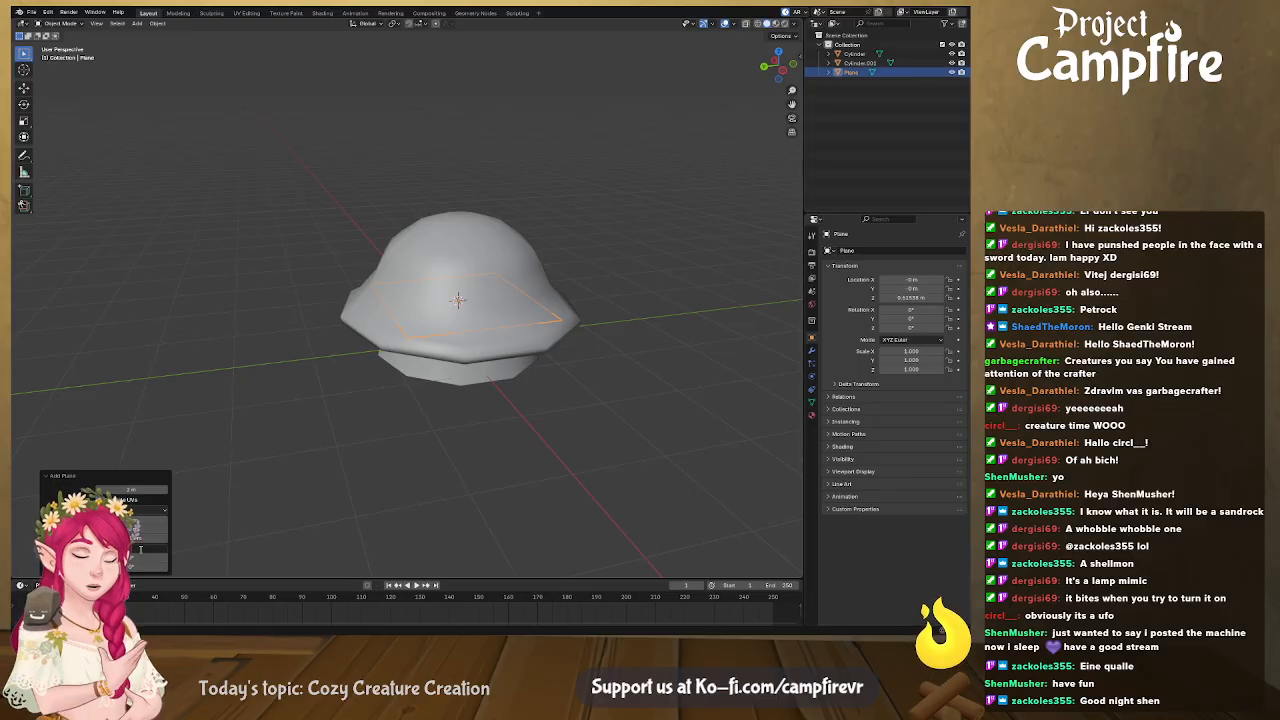
middle_drag(434, 461, 417, 420)
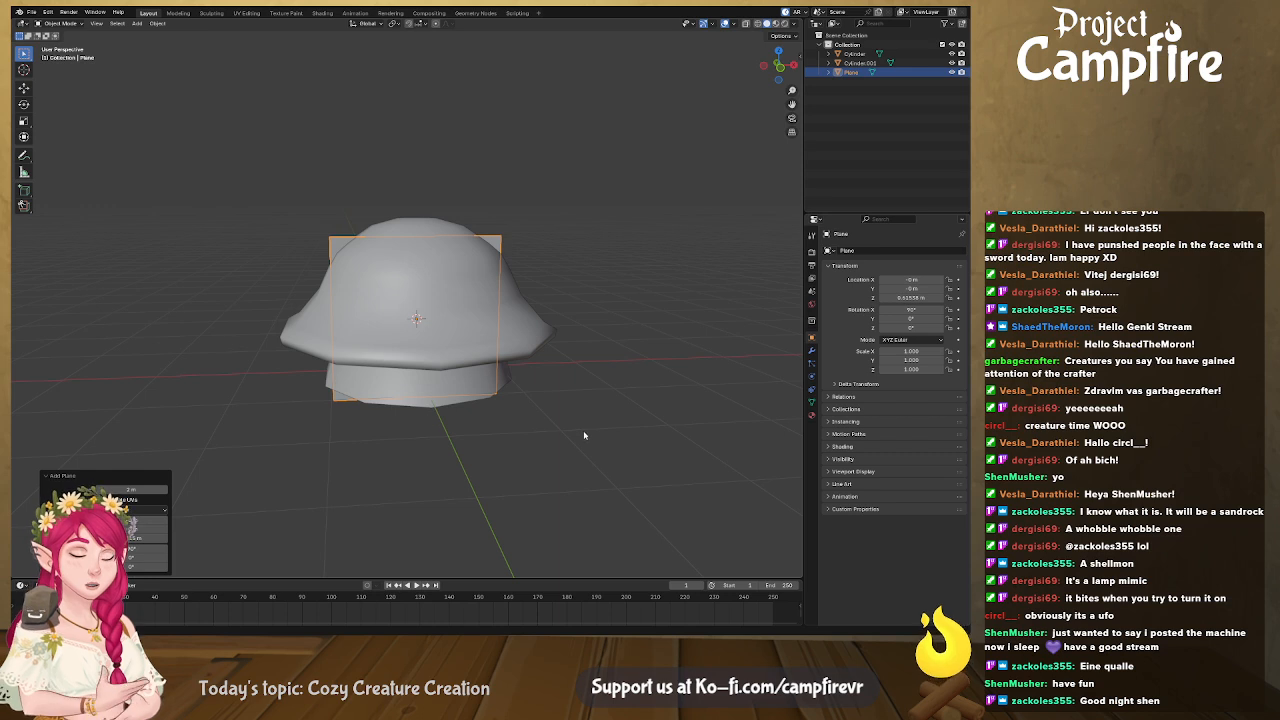
Scale the plane into a narrow strip, to about 0.14 along X and about 0.8 along Z
key(s)
key(x)
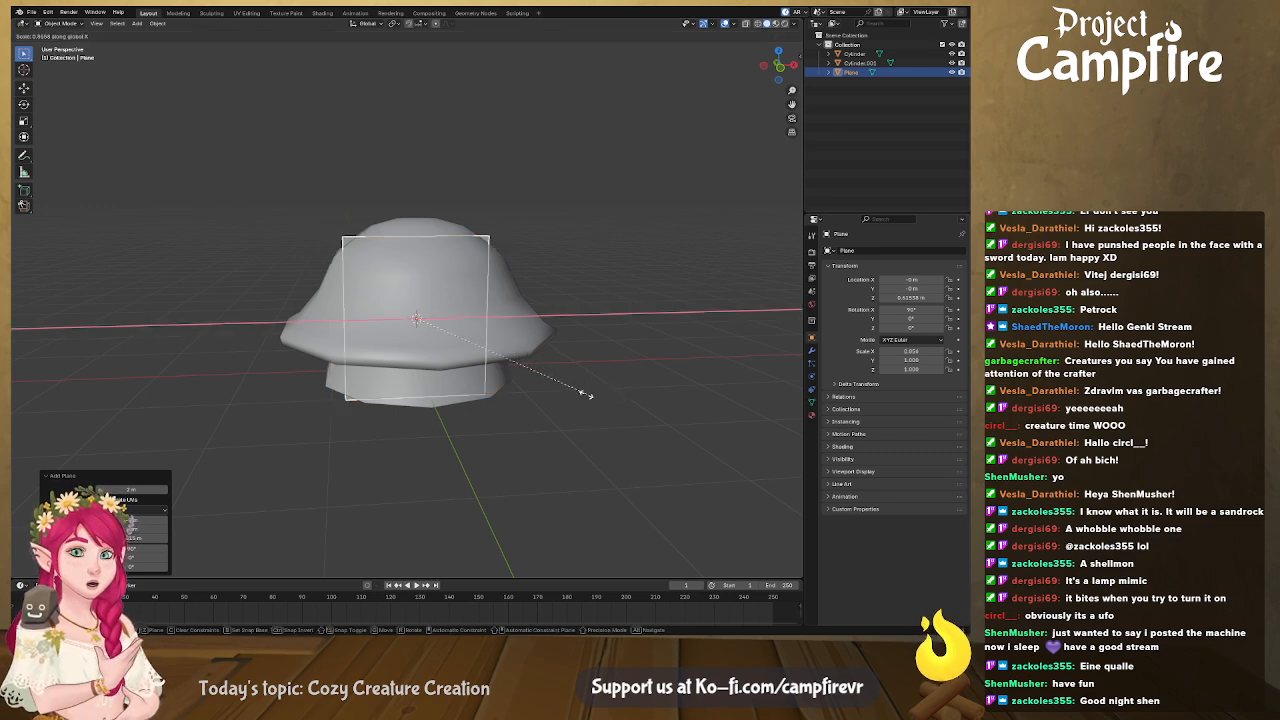
click(432, 346)
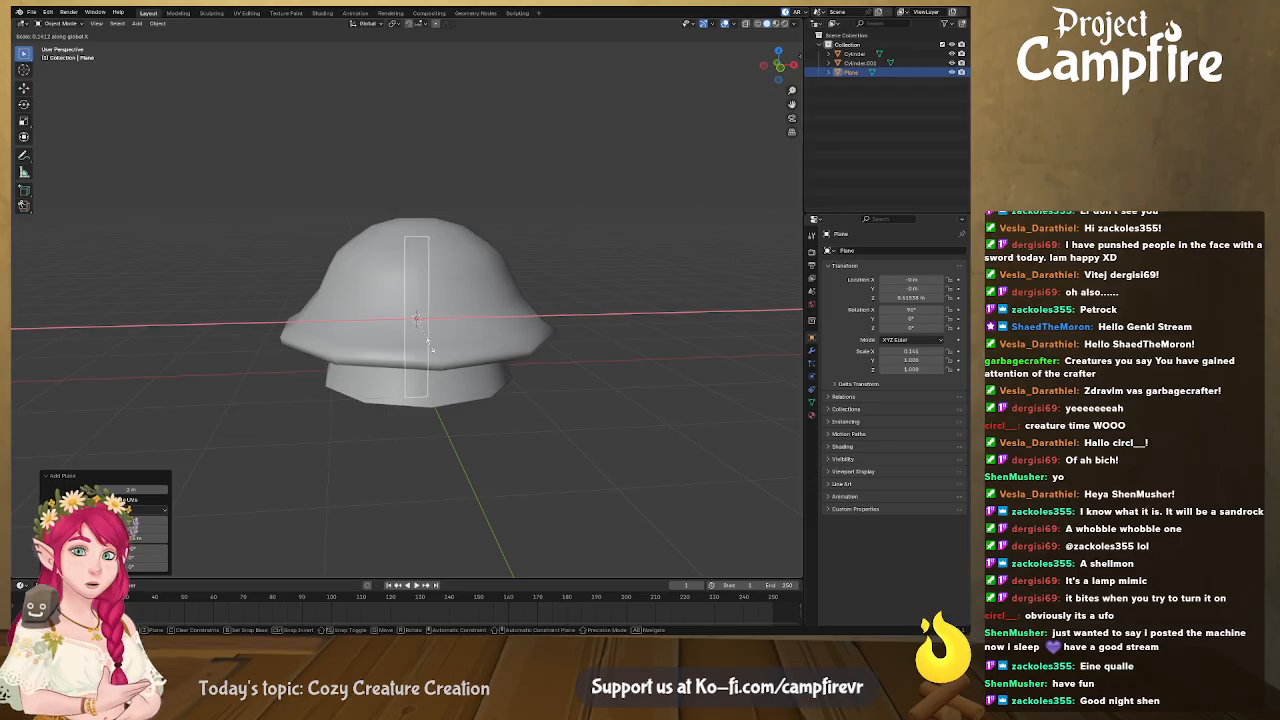
middle_drag(429, 281, 442, 312)
key(s)
key(z)
click(461, 291)
Move the strip down along Z to hang below the stem and outward along Y to about 0.71 m
click(25, 88)
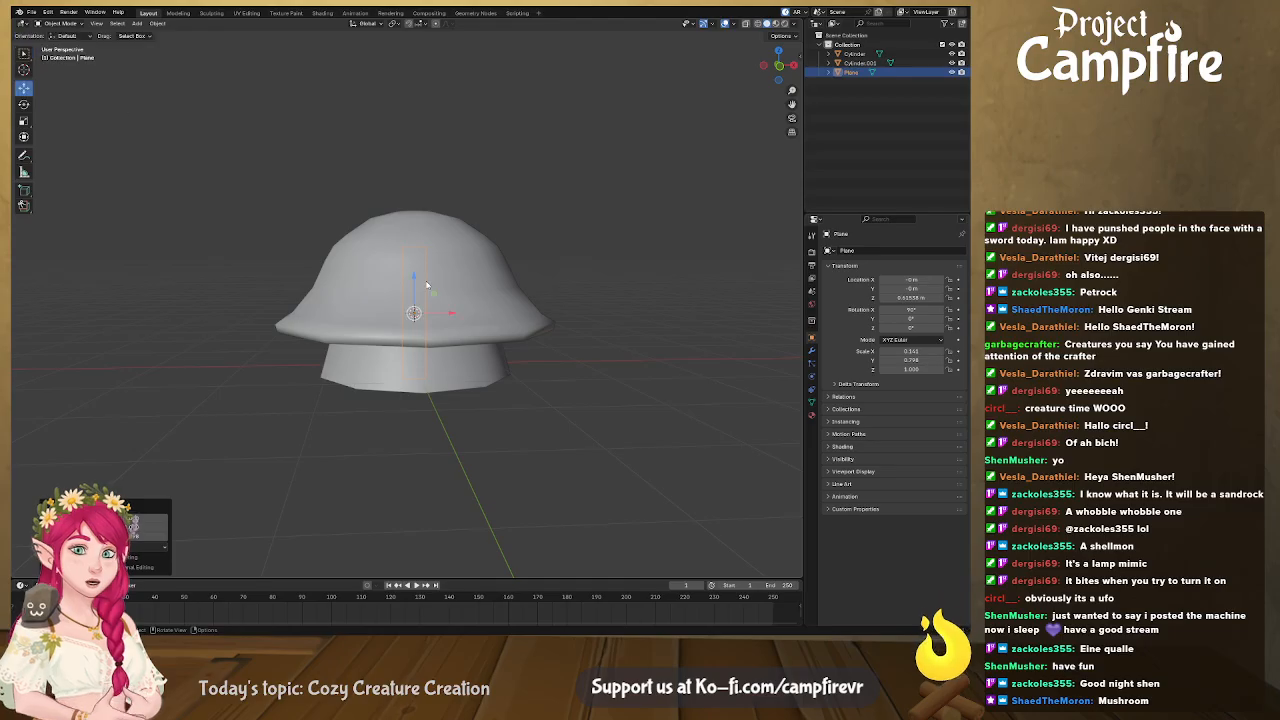
drag(415, 281, 416, 330)
middle_drag(416, 330, 457, 425)
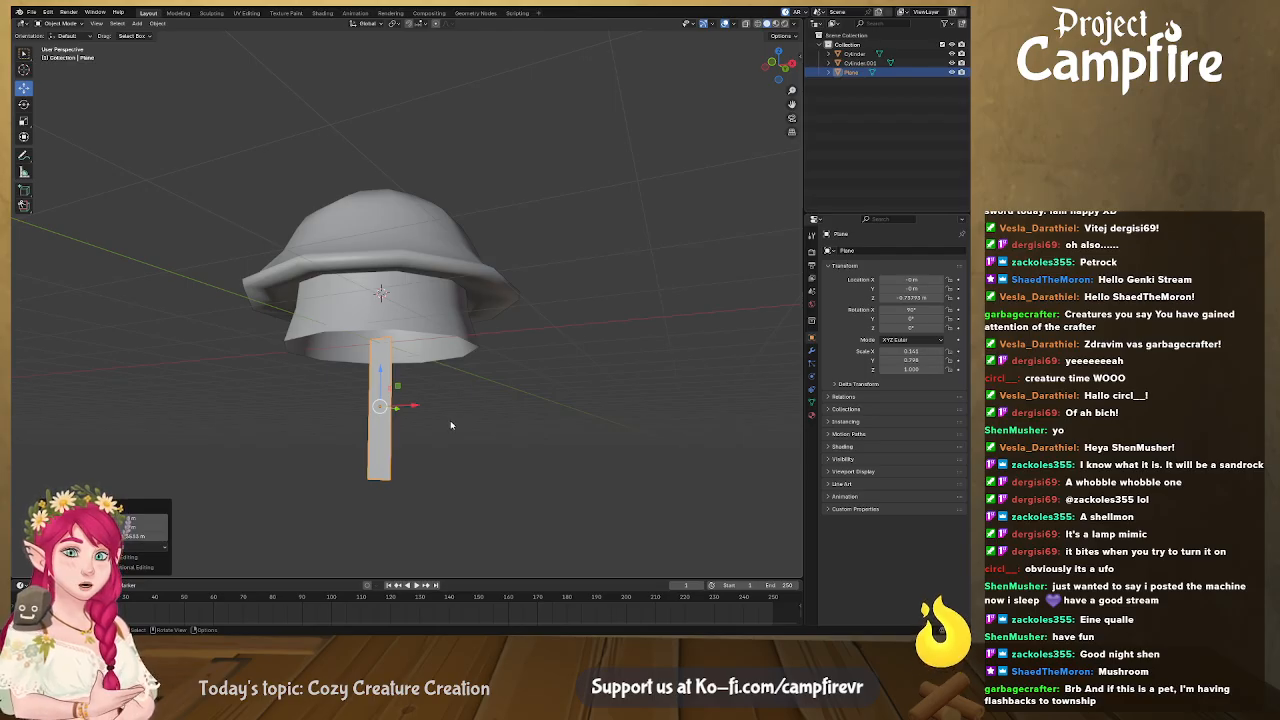
middle_drag(476, 440, 449, 487)
scroll(474, 443, up, 2)
drag(396, 463, 400, 341)
middle_drag(400, 341, 378, 413)
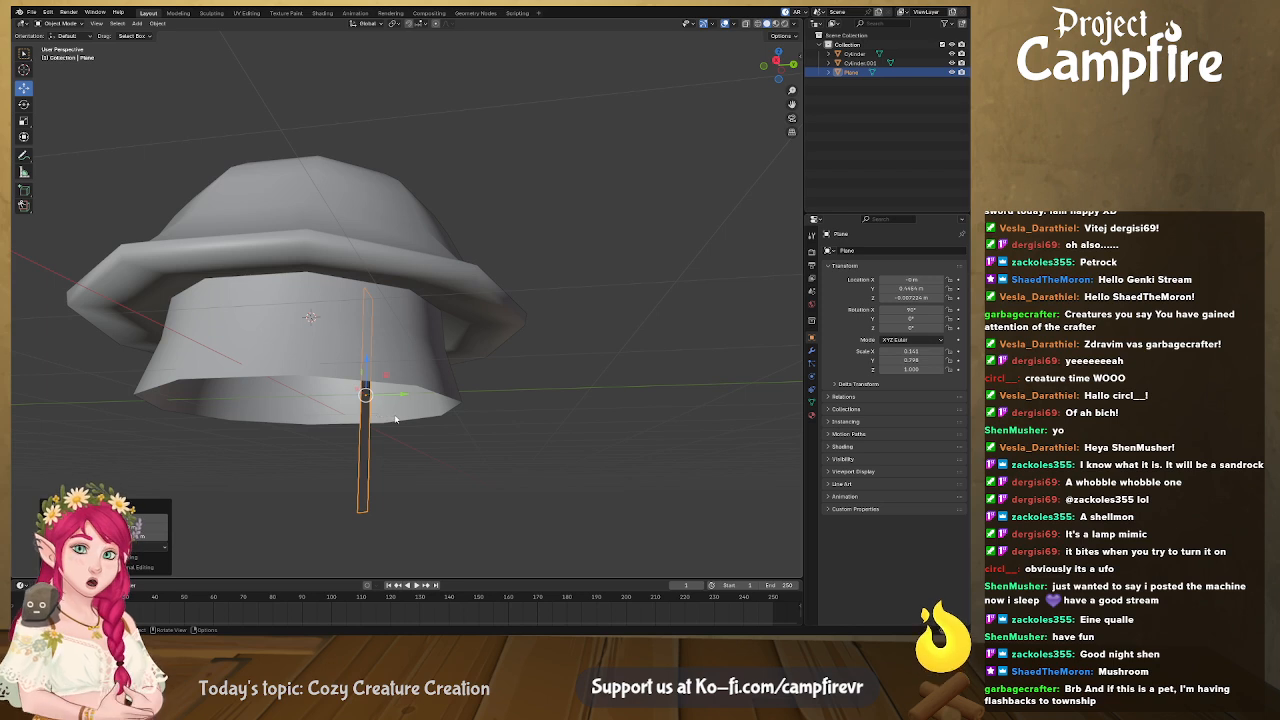
drag(398, 397, 435, 400)
middle_drag(453, 418, 374, 437)
Enlarge the hanging strip uniformly by a factor of about 1.16
scroll(418, 452, down, 4)
scroll(380, 433, up, 1)
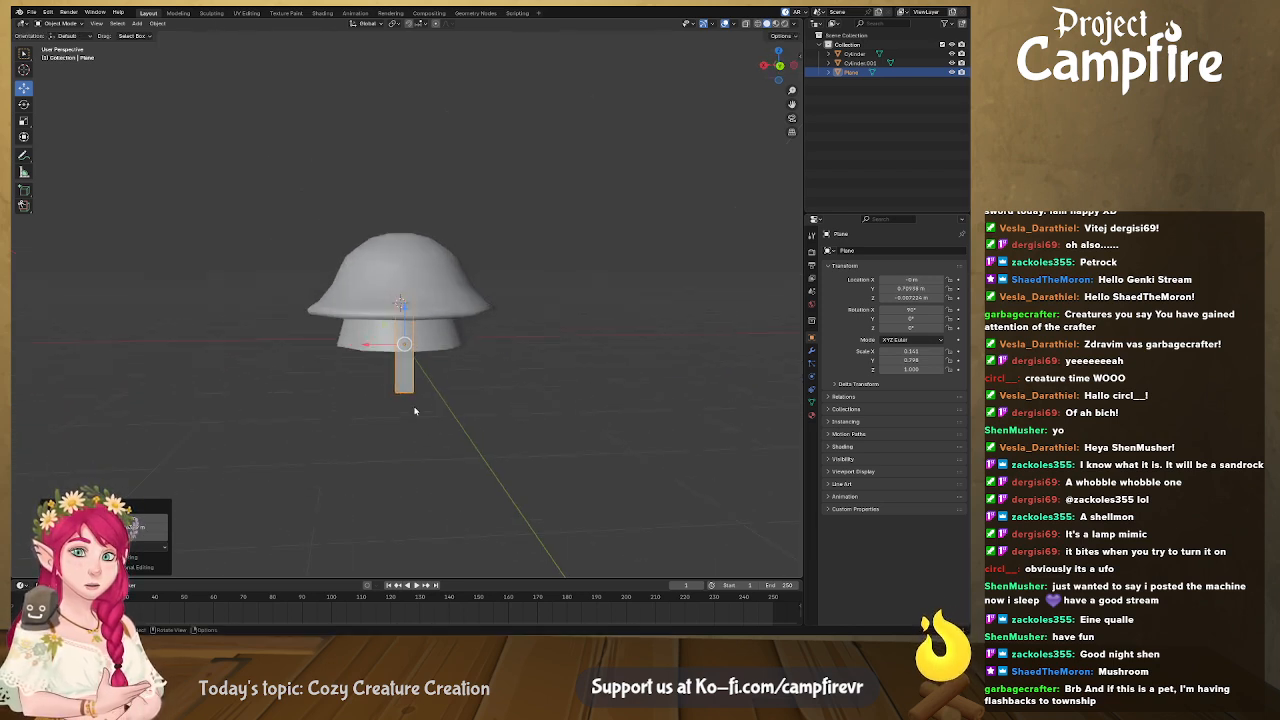
key(s)
click(455, 422)
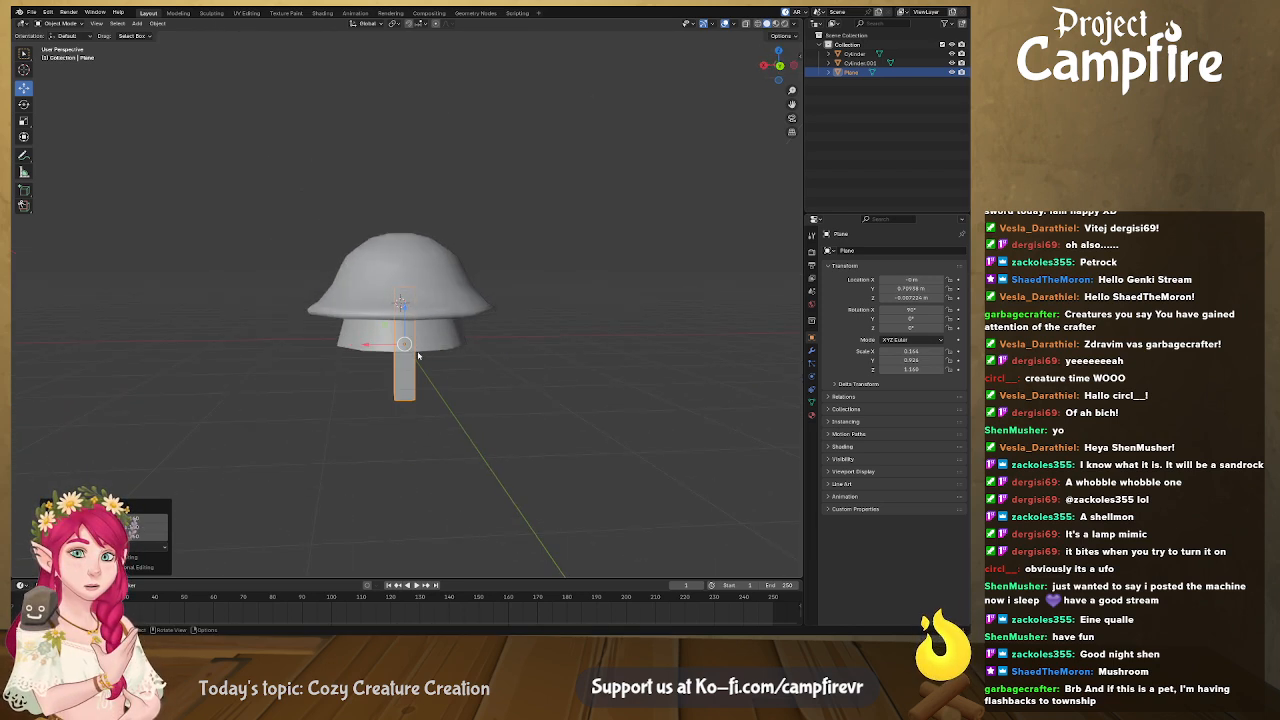
Snap the 3D cursor to the strip's upper edge and set the strip's origin to the 3D cursor
key(Tab)
click(401, 298)
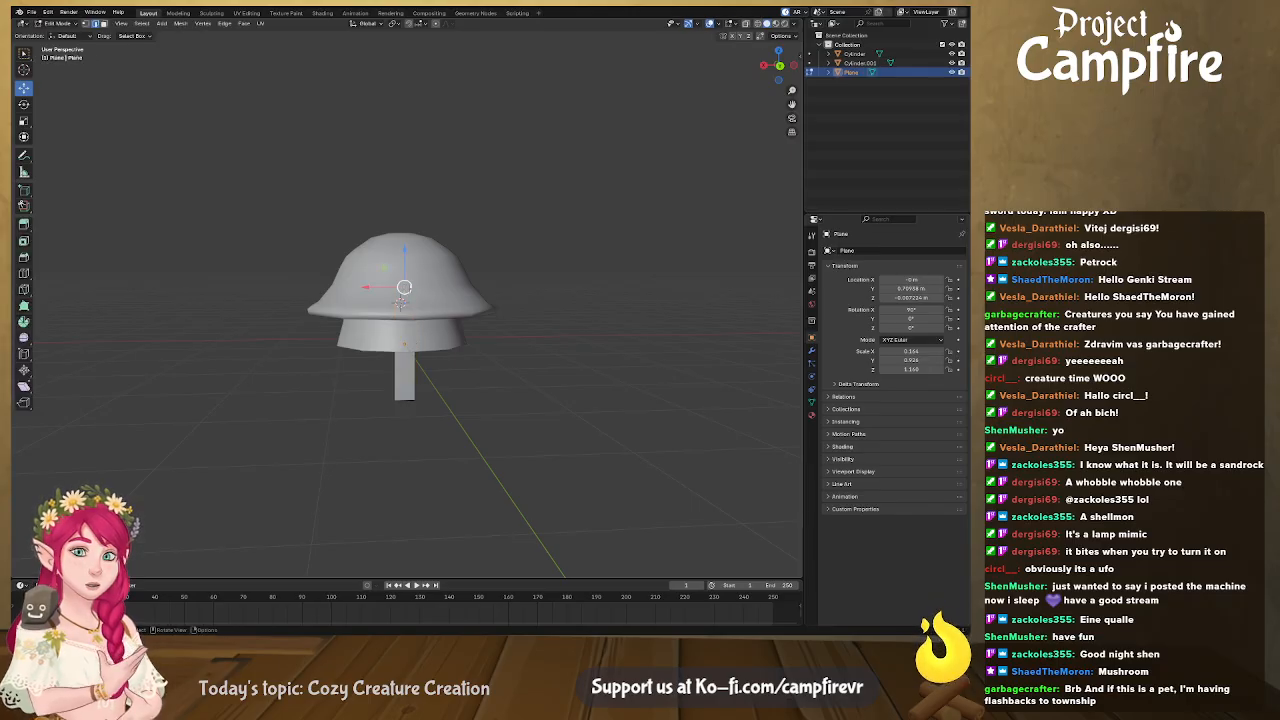
key(shift+s)
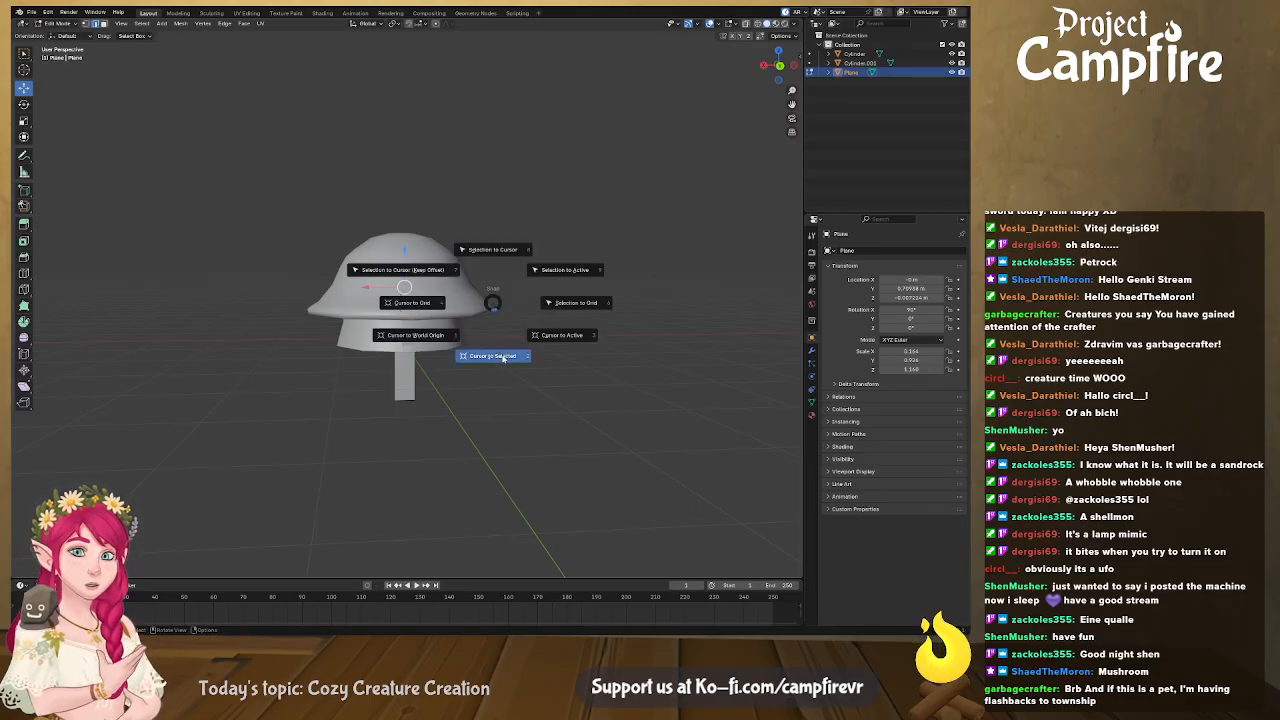
click(496, 352)
key(Tab)
right_click(372, 366)
mouse_move(400, 407)
click(487, 418)
Lower the strip along Z and fine-tune its position so its upper end sits inside the dome
key(Tab)
mouse_move(404, 252)
mouse_down()
mouse_move(407, 263)
mouse_move(408, 252)
mouse_up()
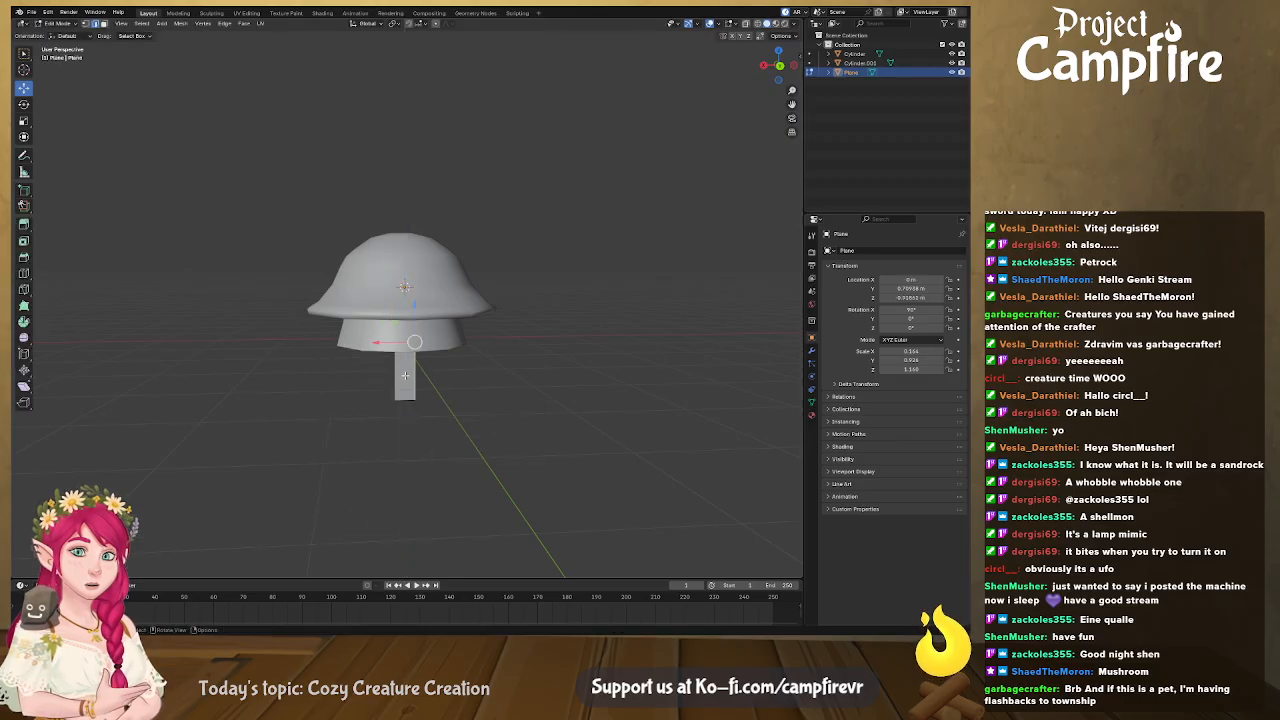
key(Tab)
drag(404, 259, 405, 281)
middle_drag(440, 329, 559, 288)
scroll(487, 328, up, 5)
middle_drag(487, 328, 540, 372)
middle_drag(404, 311, 415, 280)
drag(411, 291, 410, 272)
middle_drag(410, 272, 418, 386)
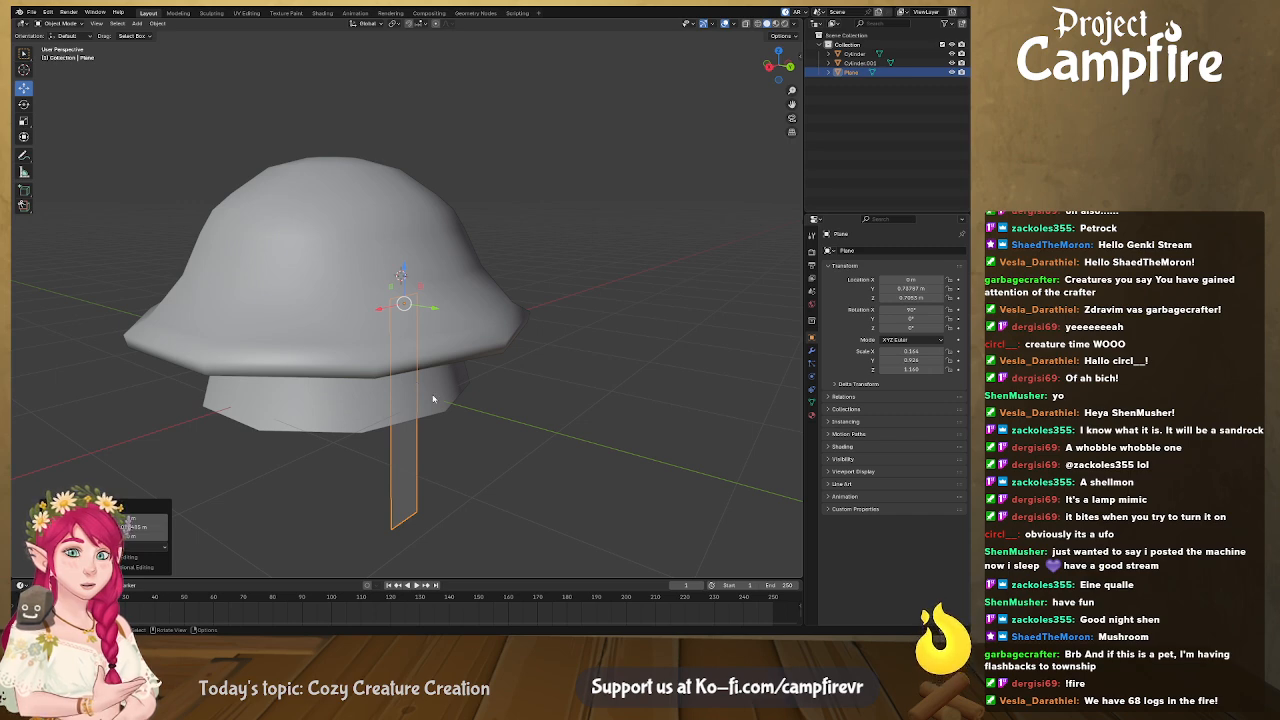
Widen the hanging strip slightly along X to a scale of about 0.167
middle_drag(483, 449, 437, 441)
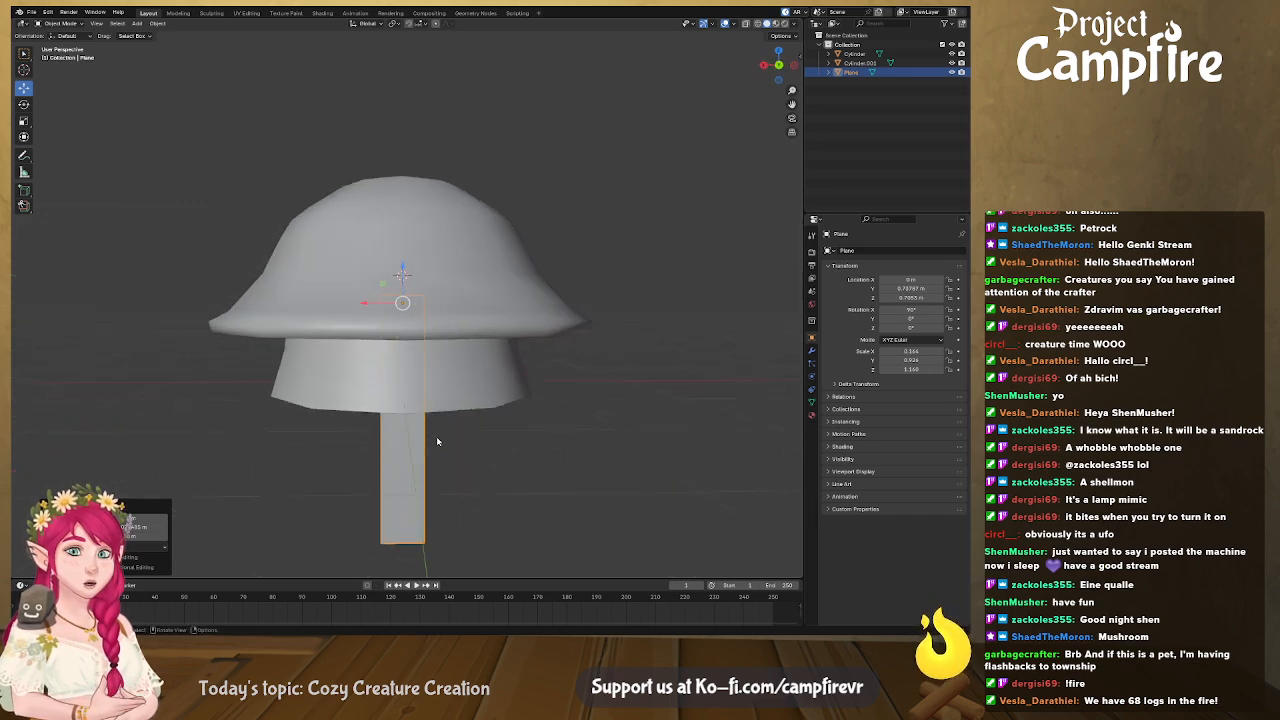
mouse_move(486, 449)
middle_down()
mouse_move(433, 450)
mouse_move(500, 430)
mouse_move(466, 445)
middle_up()
key(s)
key(x)
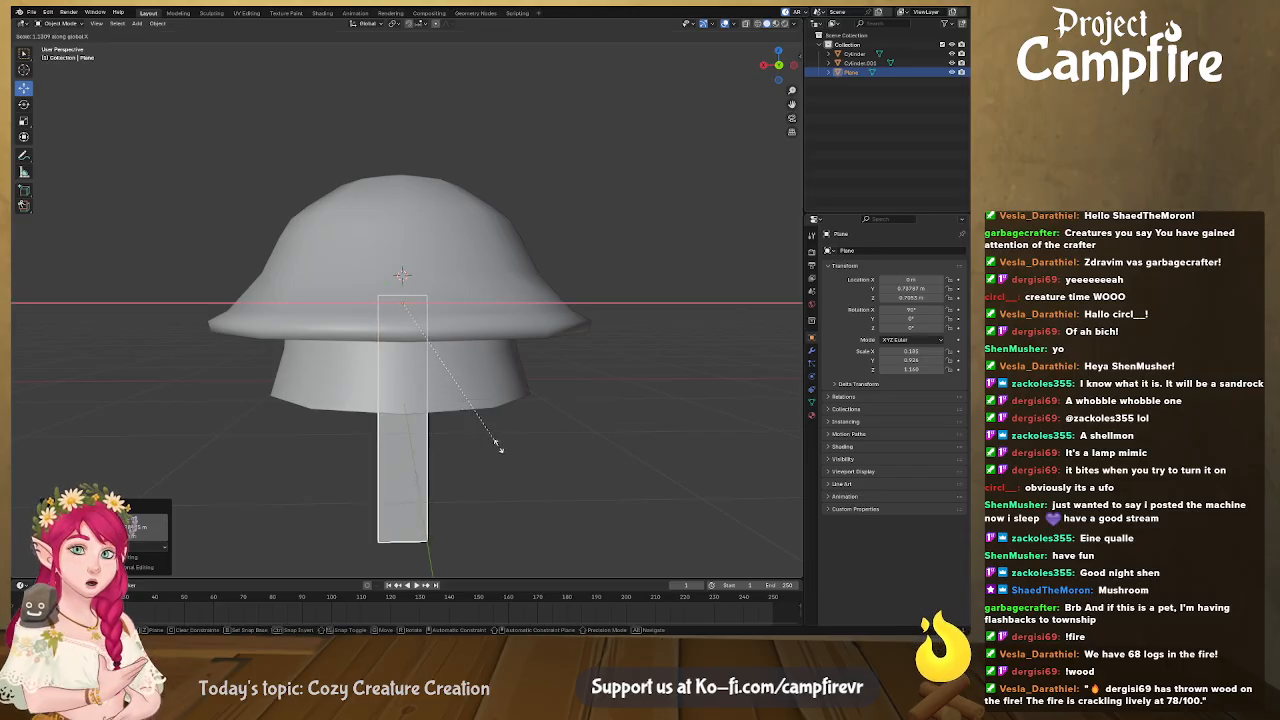
click(473, 445)
middle_drag(473, 445, 419, 433)
Add a single loop cut across the middle of the hanging strip's mesh and slide it into place
scroll(448, 461, down, 3)
key(Tab)
click(405, 417)
middle_drag(449, 424, 410, 401)
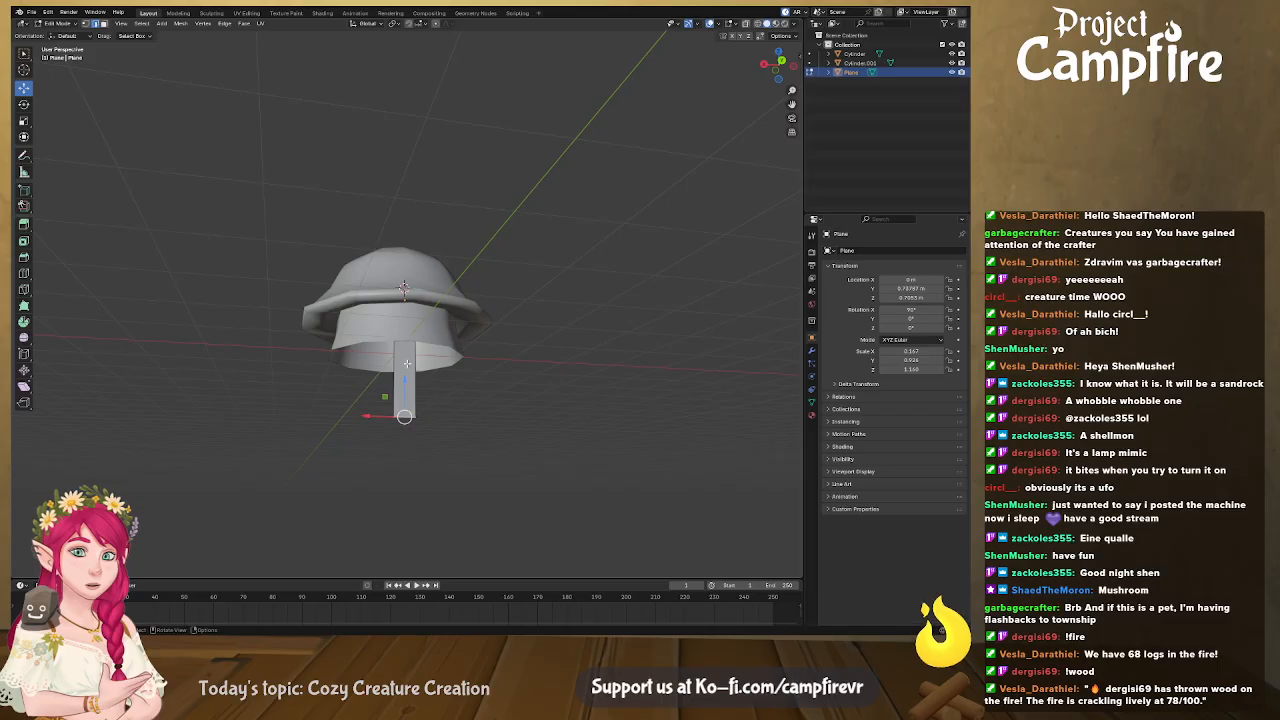
key(g)
key(g)
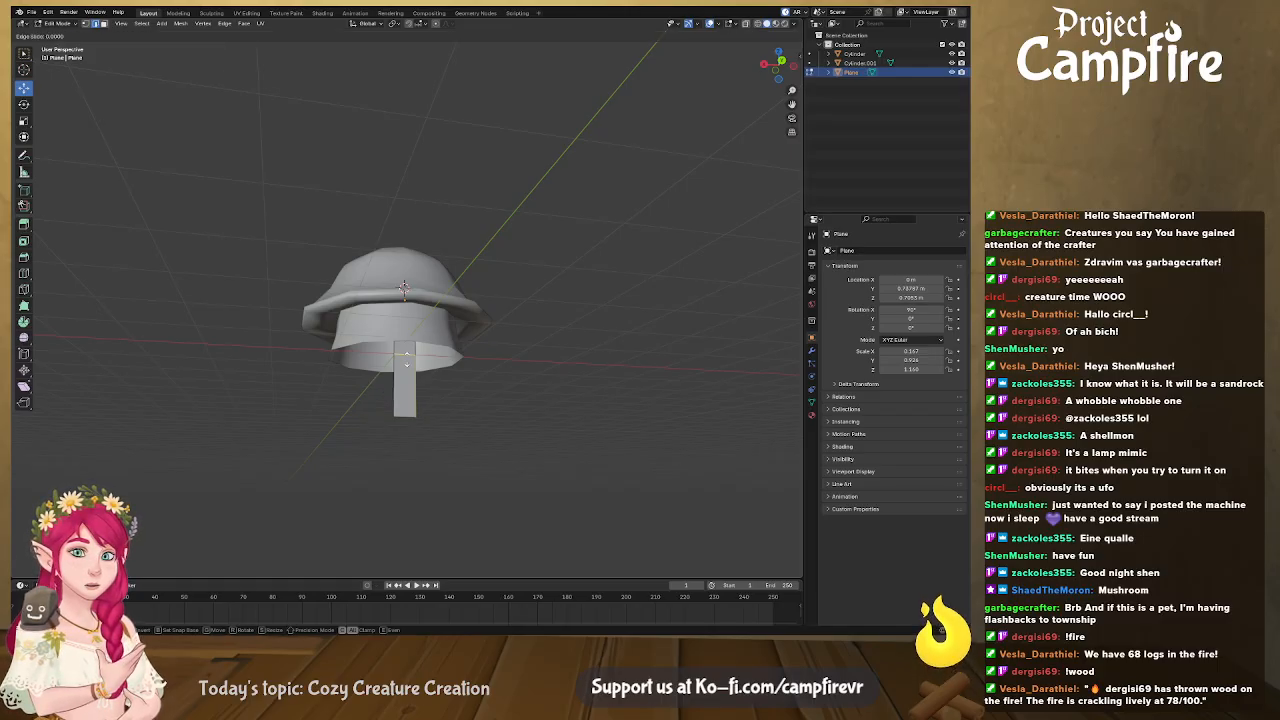
click(437, 370)
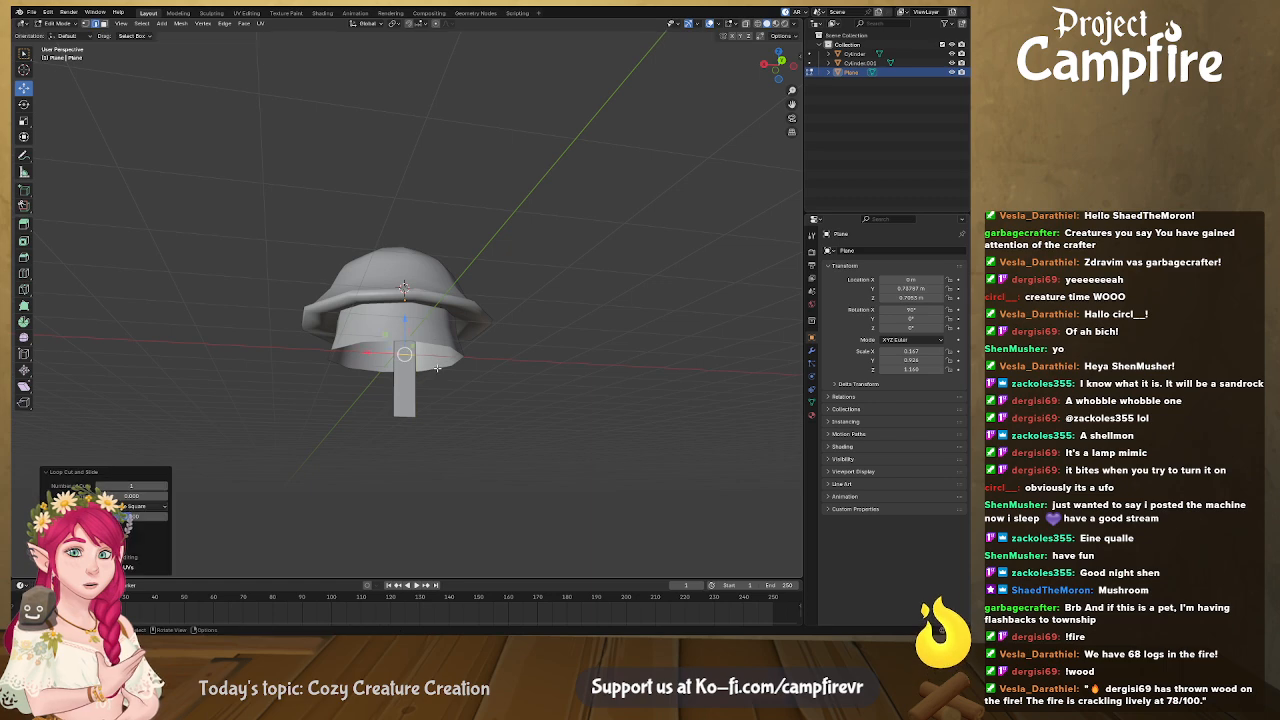
Twist the strip by rotating its middle and lower edges, and return to Object Mode
middle_drag(433, 416, 321, 285)
click(25, 105)
drag(427, 325, 407, 312)
middle_drag(550, 300, 510, 425)
drag(416, 424, 404, 421)
middle_drag(404, 421, 411, 309)
key(Tab)
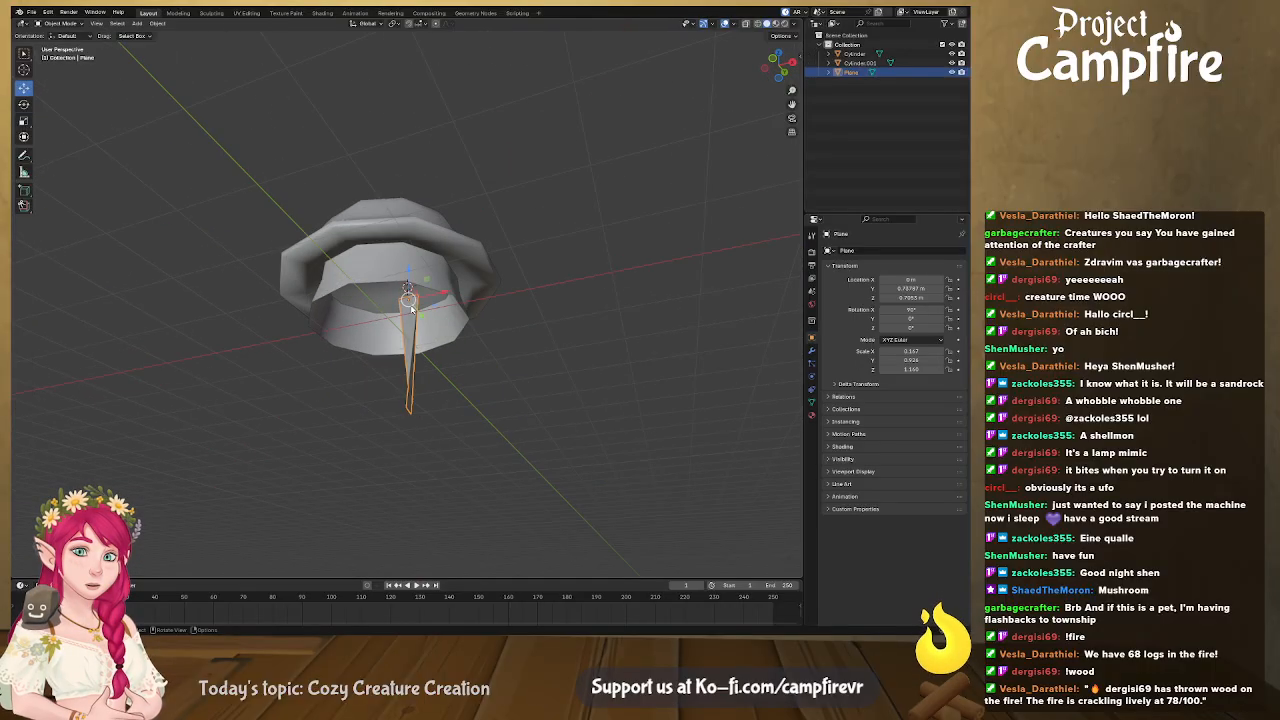
Duplicate the twisted strip and move the copy along Y to the opposite side of the dome
middle_drag(424, 325, 463, 357)
key(ctrl+c)
key(ctrl+v)
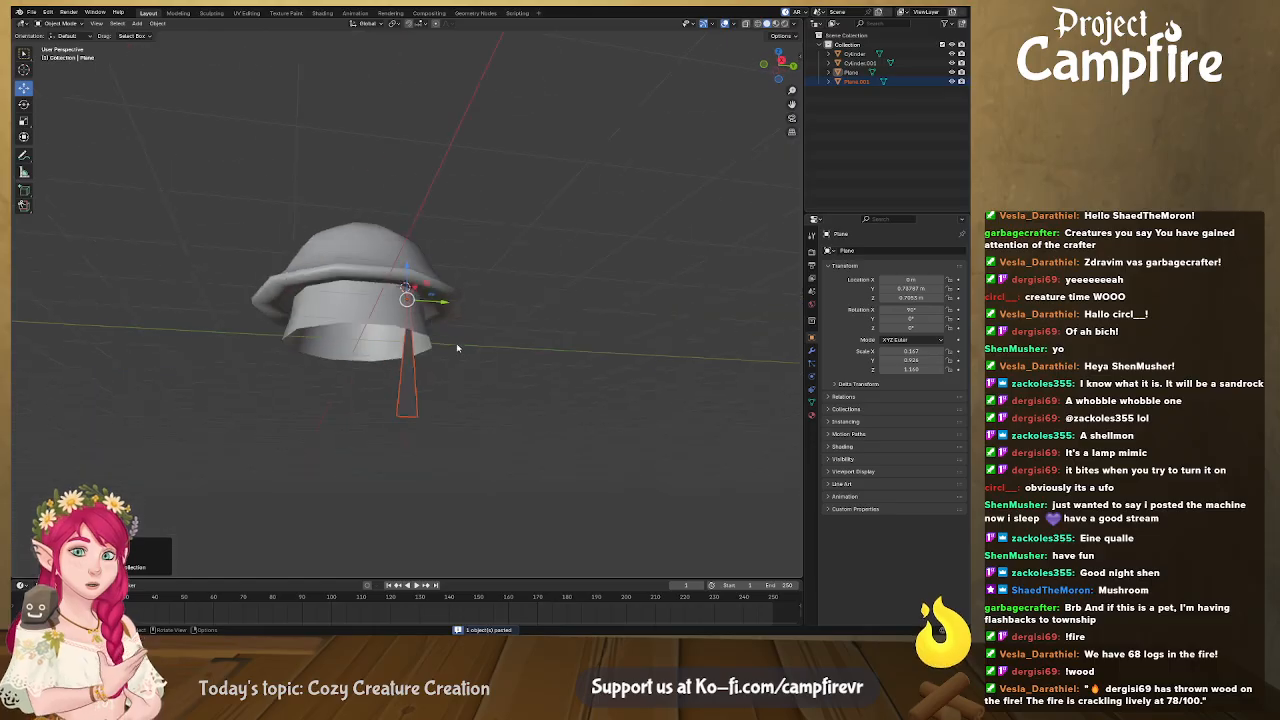
key(g)
key(x)
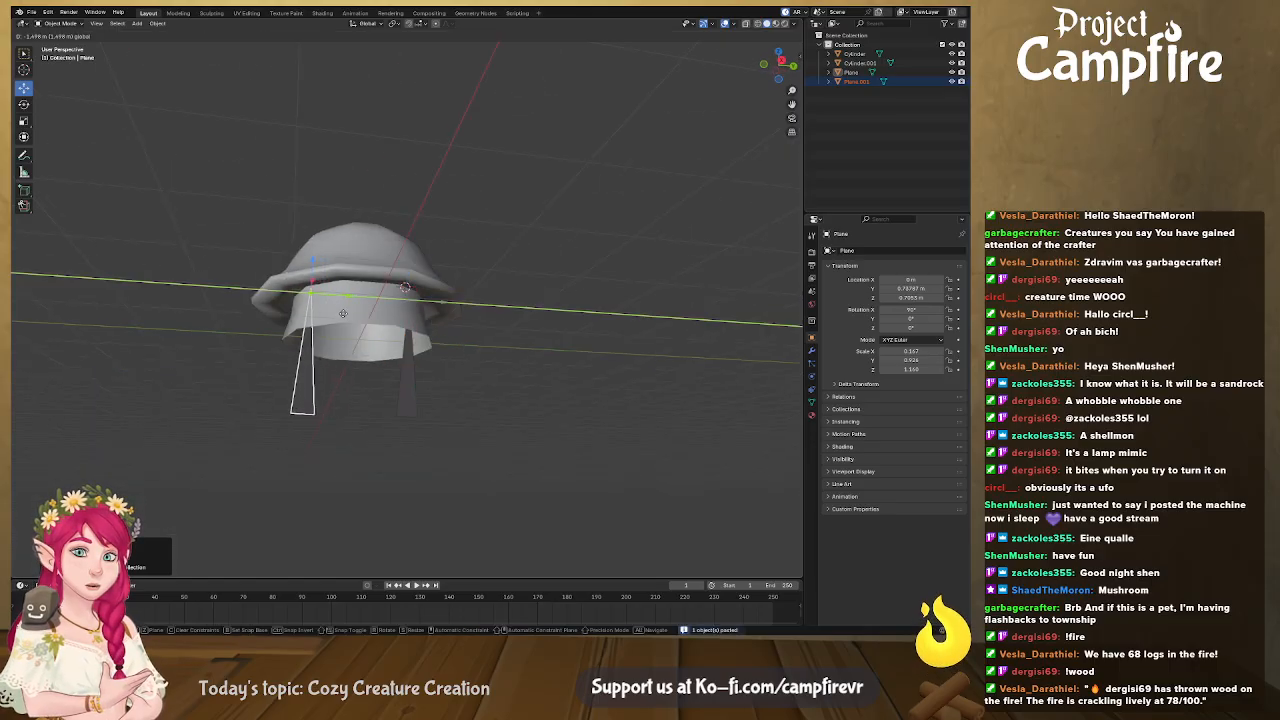
drag(344, 317, 344, 318)
Make five more copies of the strip and space them around one half of the stem's ring
middle_drag(346, 322, 376, 299)
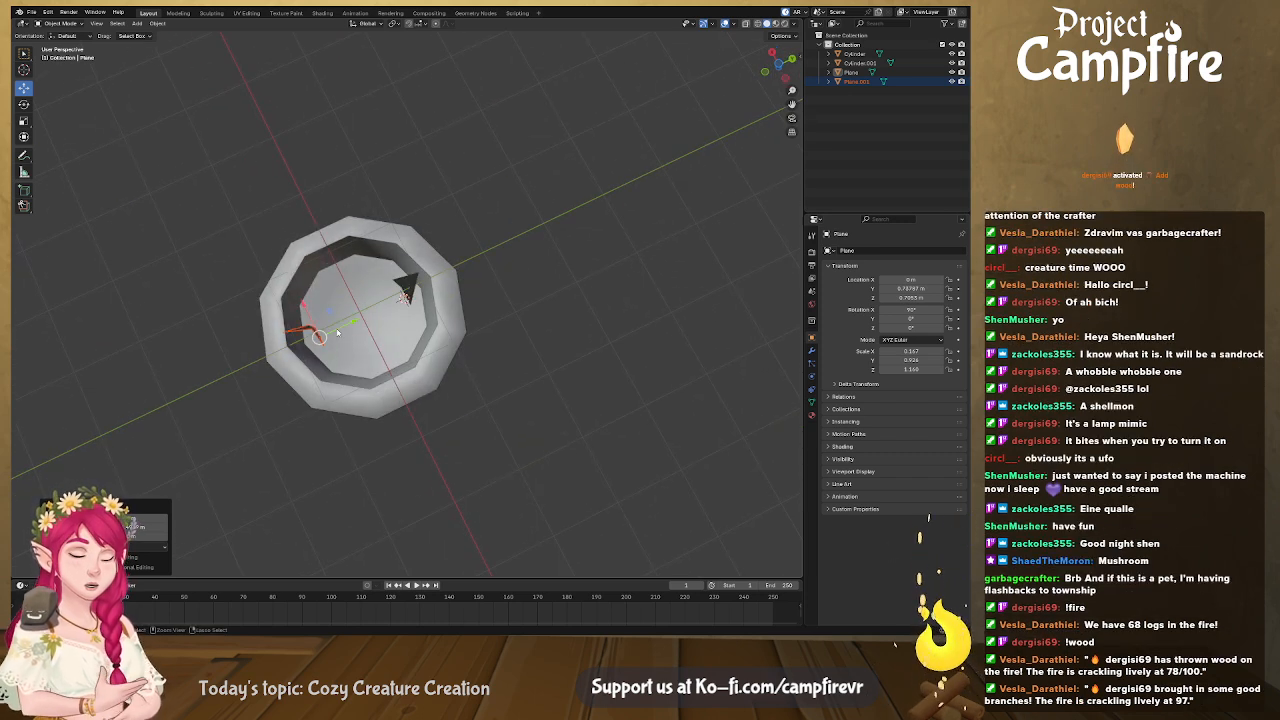
key(ctrl+c)
key(ctrl+v)
key(g)
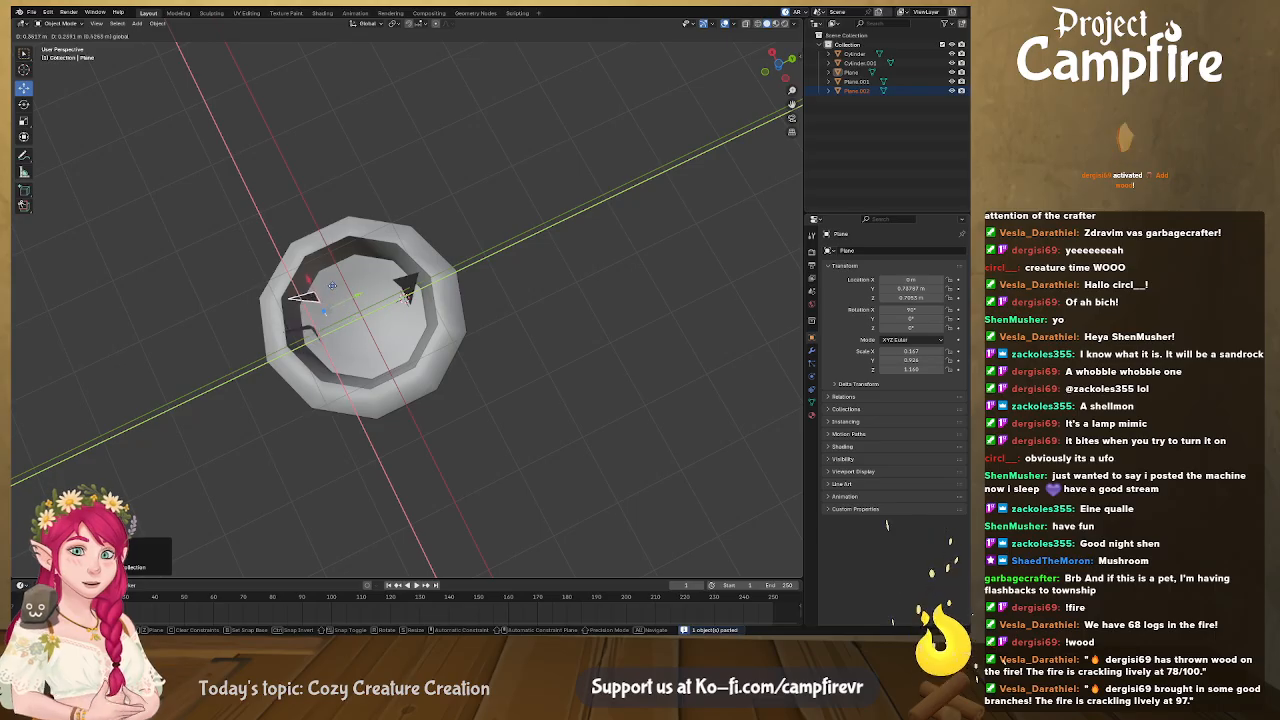
click(333, 286)
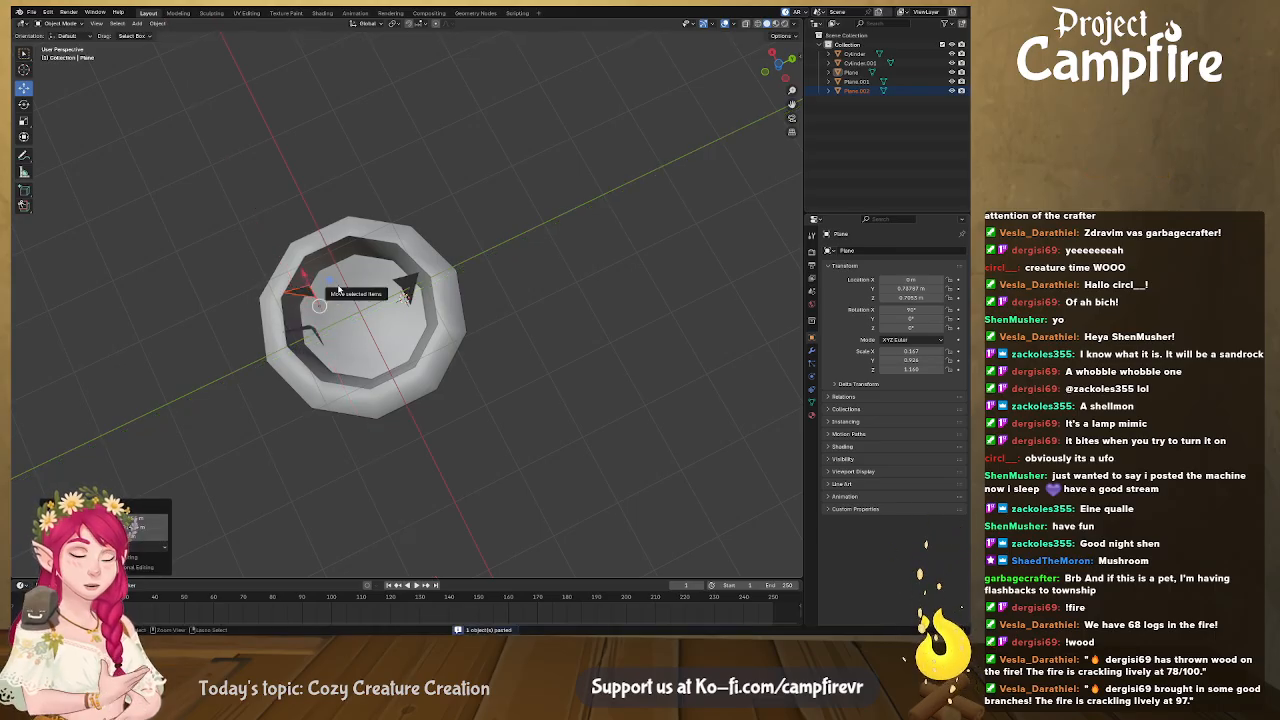
drag(329, 283, 421, 304)
key(ctrl+v)
key(ctrl+v)
key(ctrl+v)
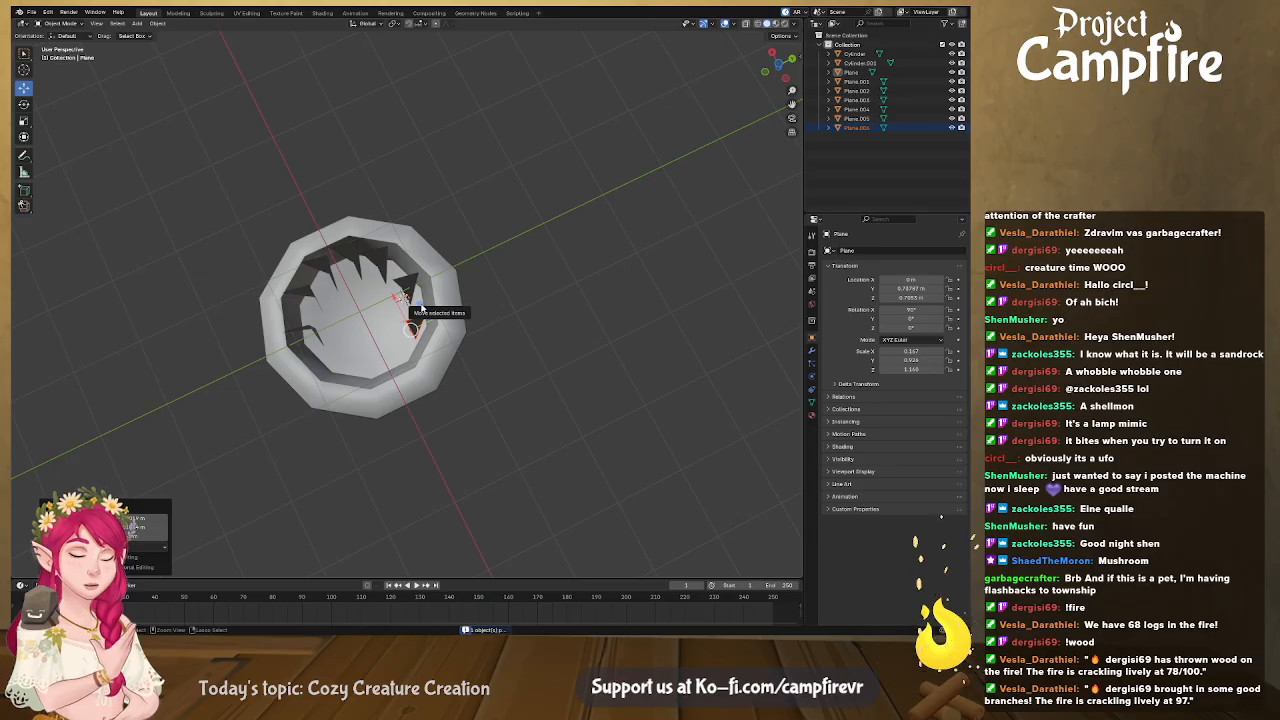
Make three more copies of the strip and place them around the remaining half of the ring
key(ctrl+c)
key(ctrl+v)
drag(421, 306, 349, 335)
key(ctrl+v)
key(ctrl+v)
middle_drag(352, 332, 404, 352)
Set the pivot to Individual Origins and rotate five of the hanging strips together about Z
click(407, 288)
middle_drag(407, 288, 380, 275)
shift+click(352, 208)
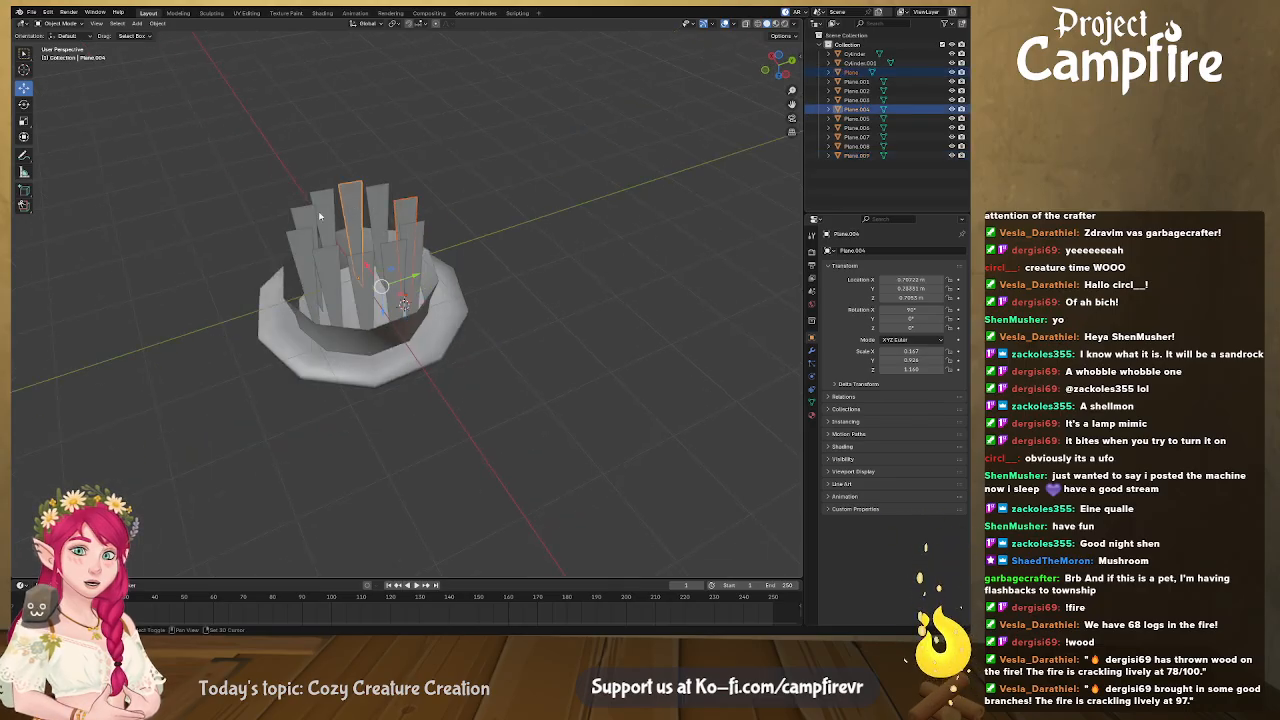
shift+click(313, 228)
shift+click(332, 274)
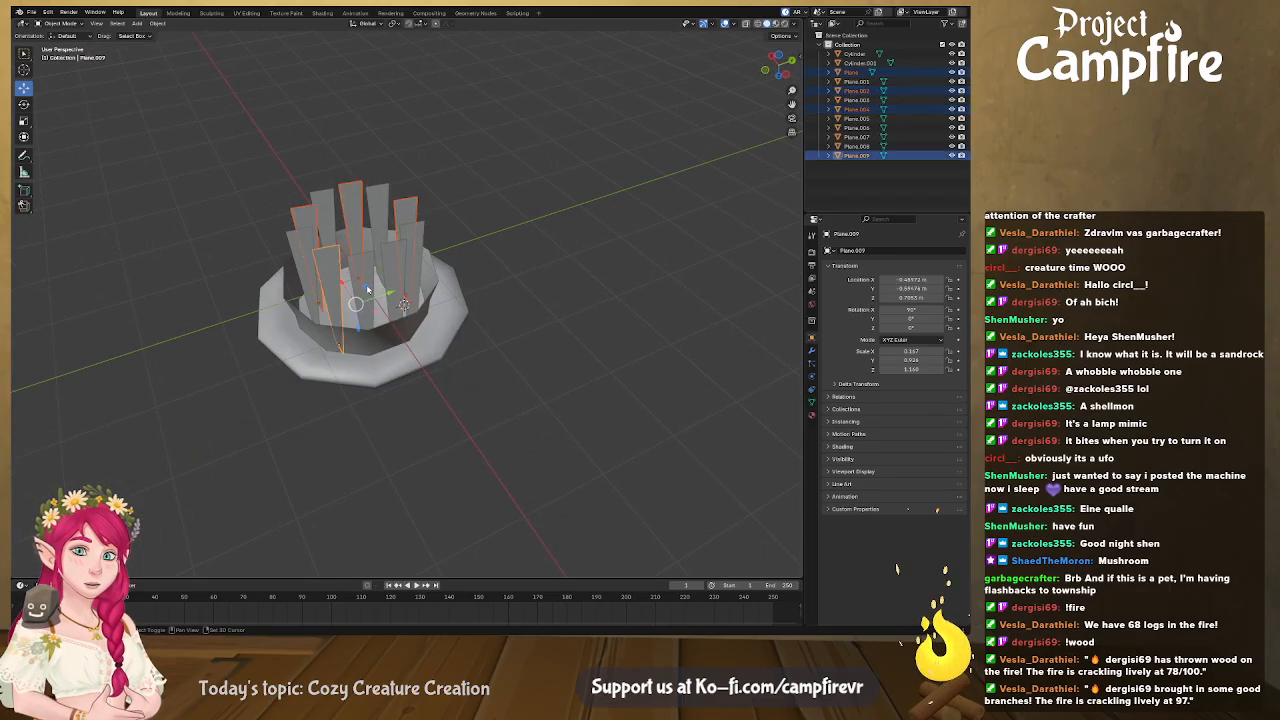
shift+click(367, 288)
middle_drag(425, 294, 381, 149)
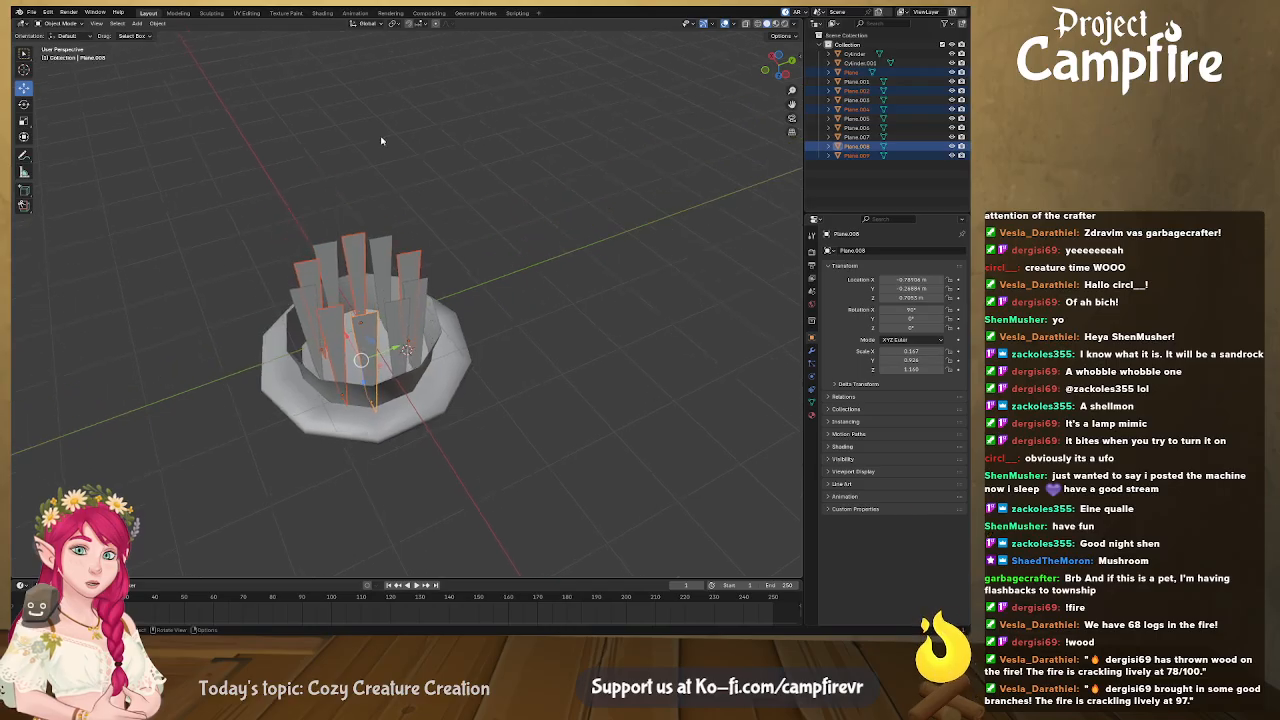
click(398, 26)
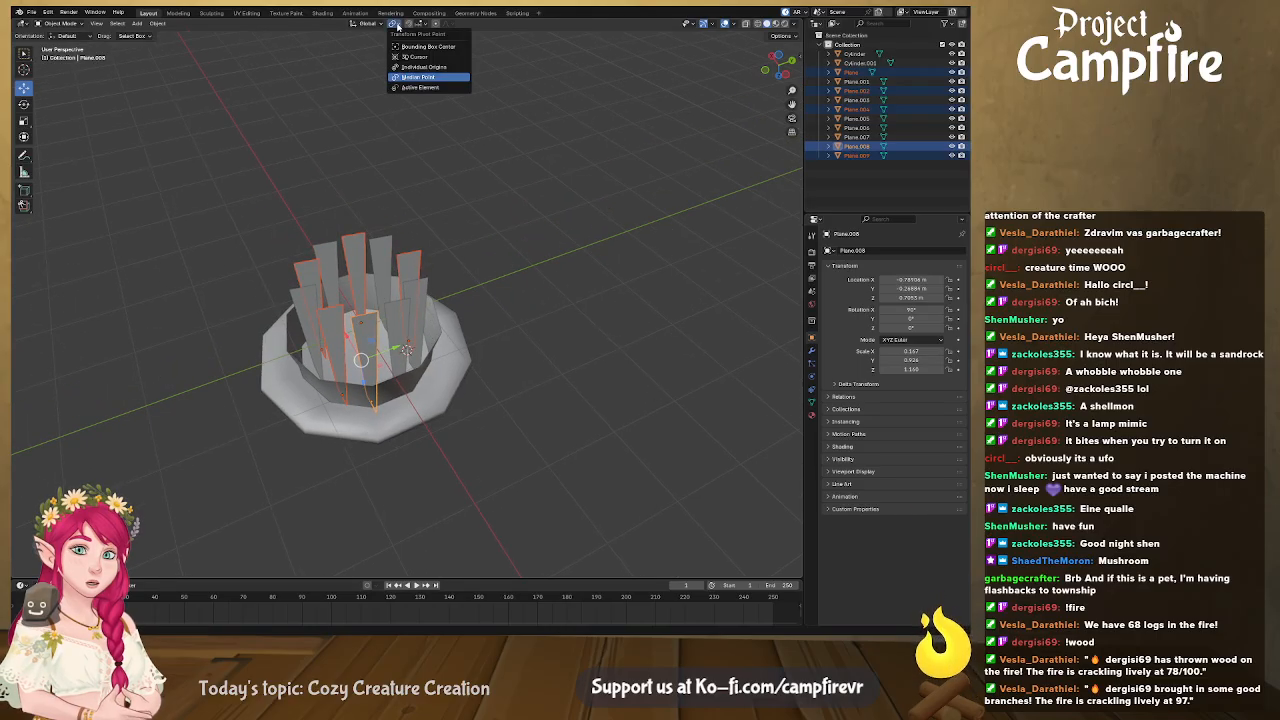
click(433, 68)
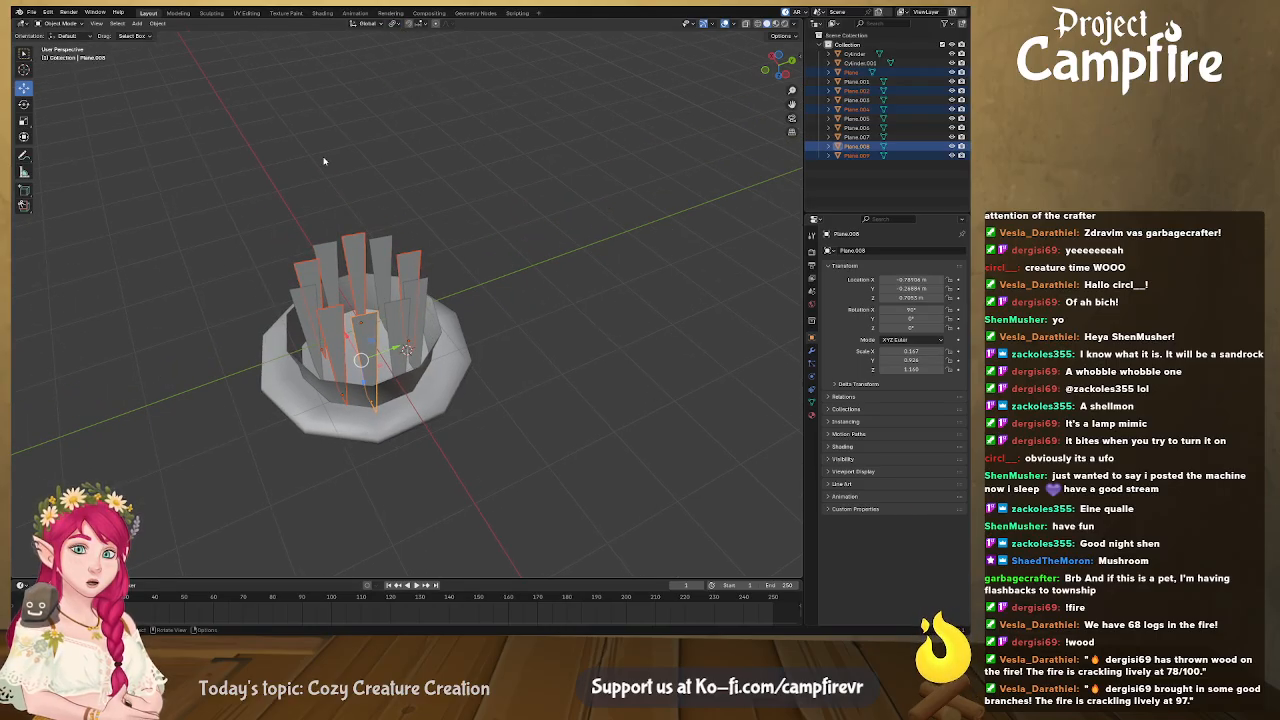
click(24, 104)
drag(362, 390, 381, 386)
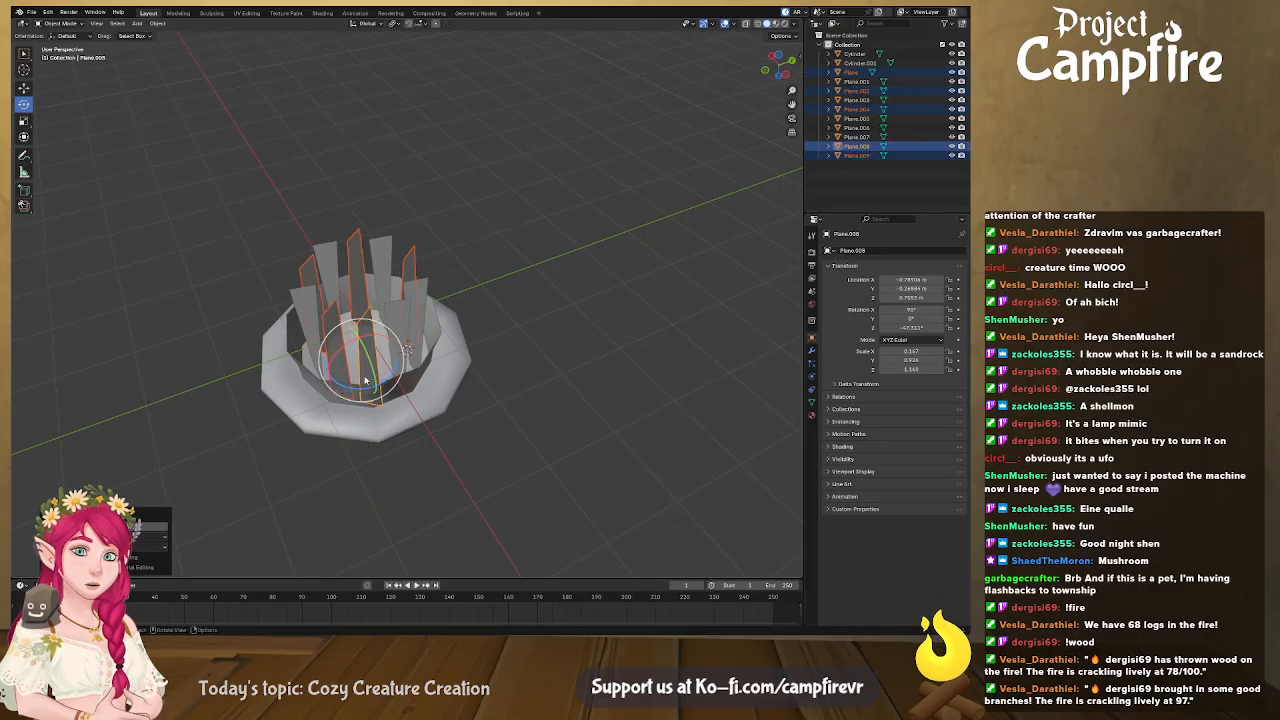
Rotate two neighbouring strips individually about Z, to about -65° and 48°
click(372, 399)
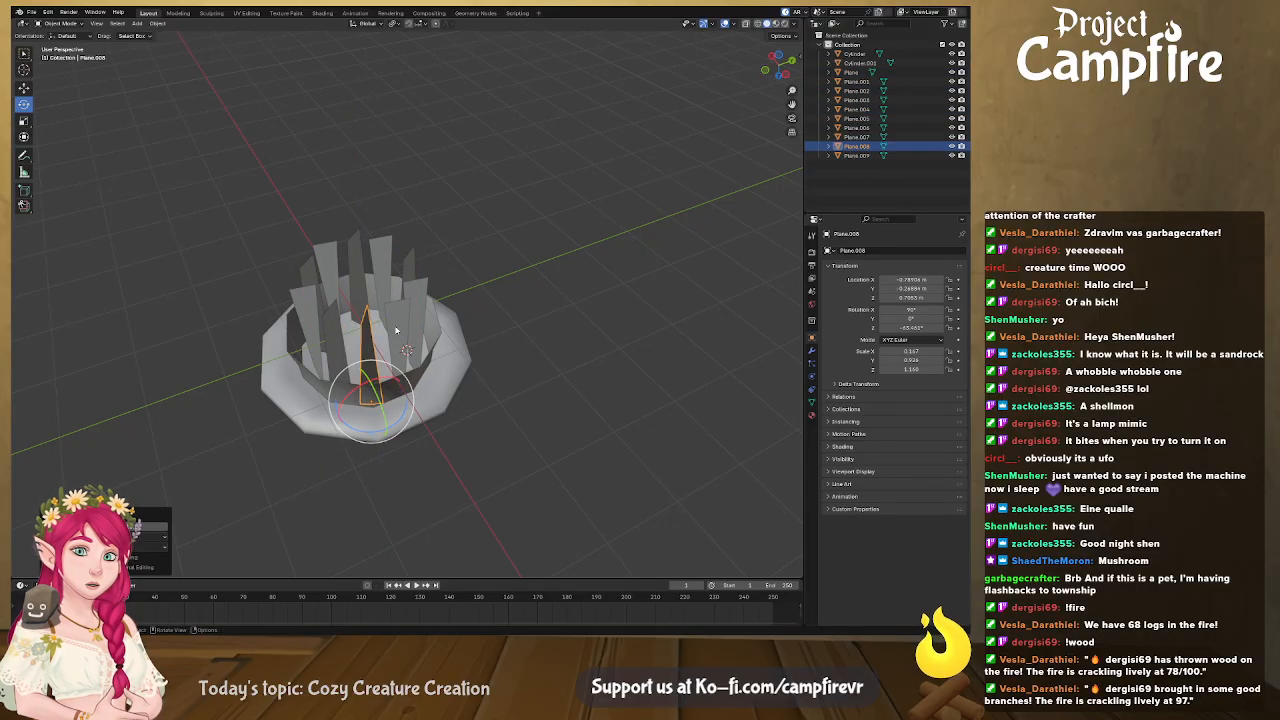
click(405, 410)
drag(405, 410, 418, 330)
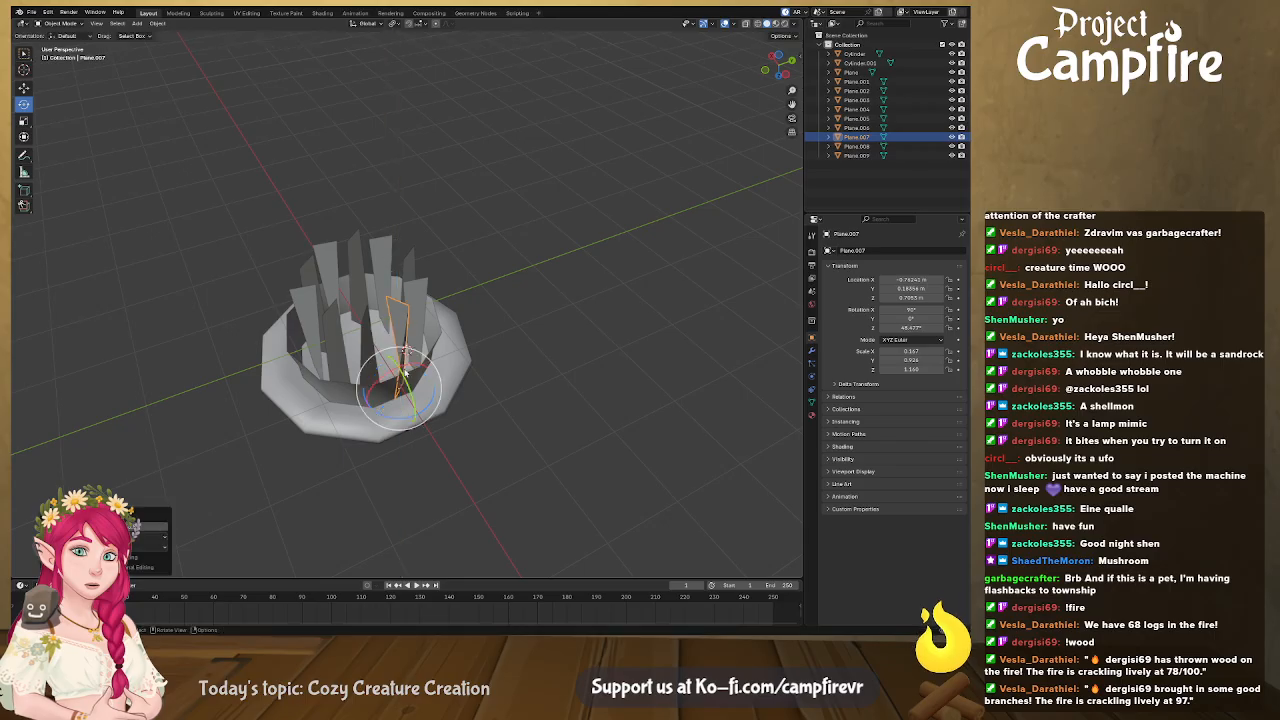
click(418, 329)
middle_drag(418, 329, 368, 316)
click(350, 304)
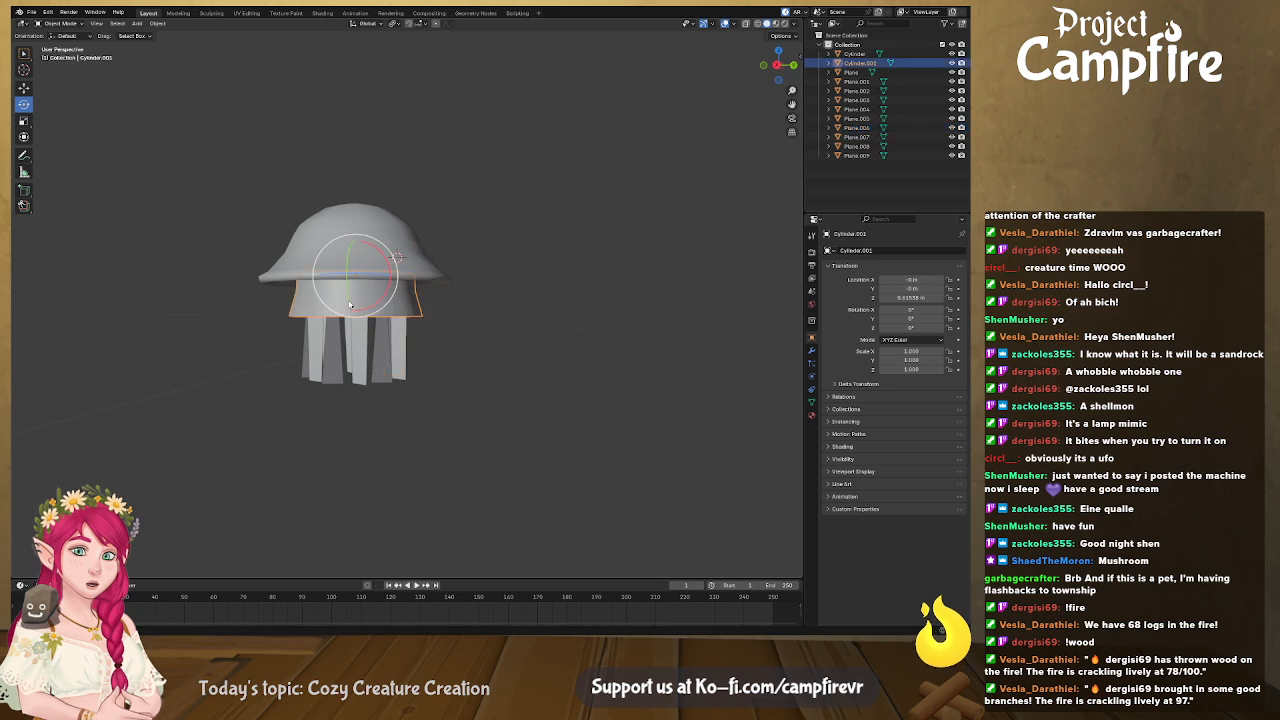
middle_drag(442, 323, 451, 331)
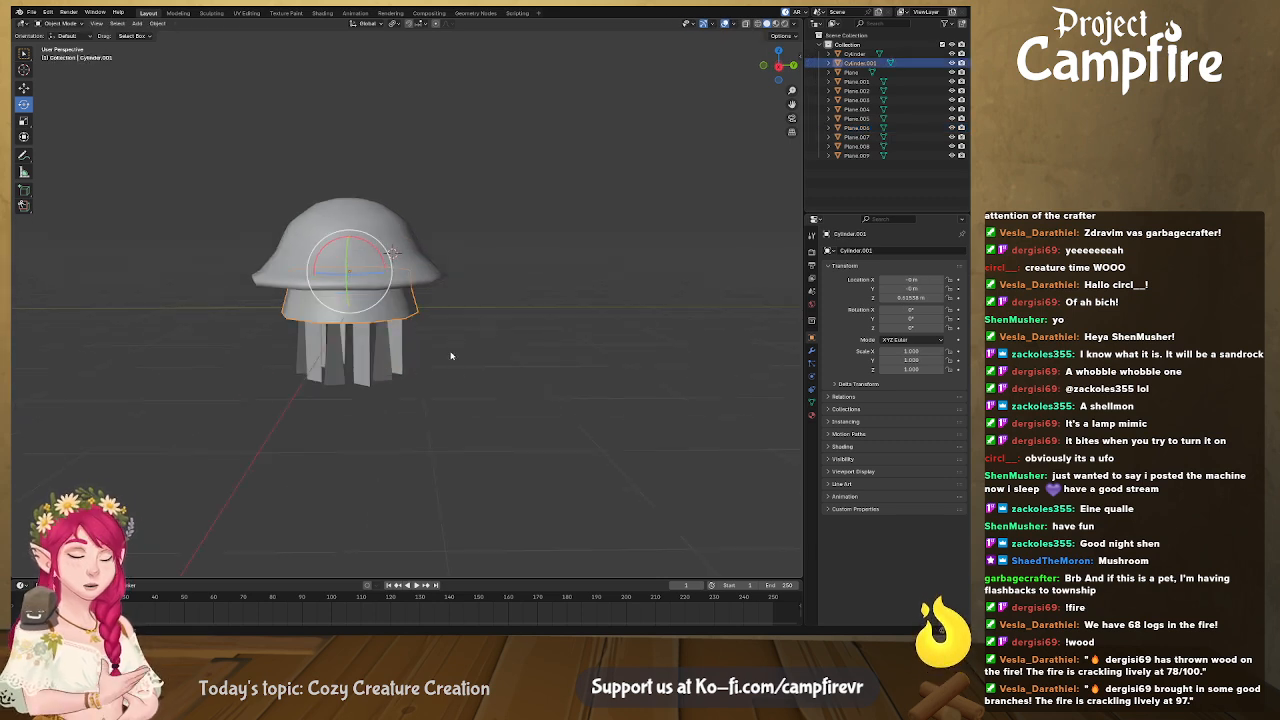
Add a mesh cylinder with 7 vertices
key(shift+a)
mouse_move(458, 358)
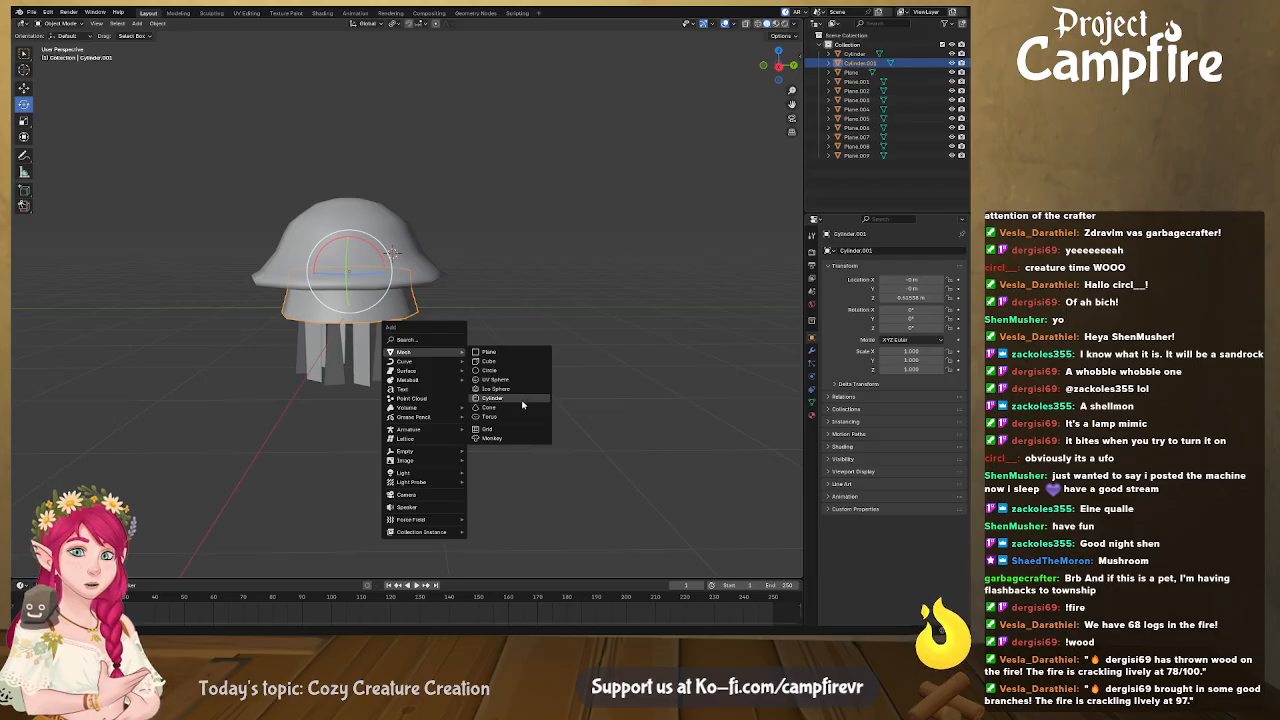
click(510, 401)
drag(129, 463, 99, 462)
click(99, 461)
middle_drag(366, 302, 405, 314)
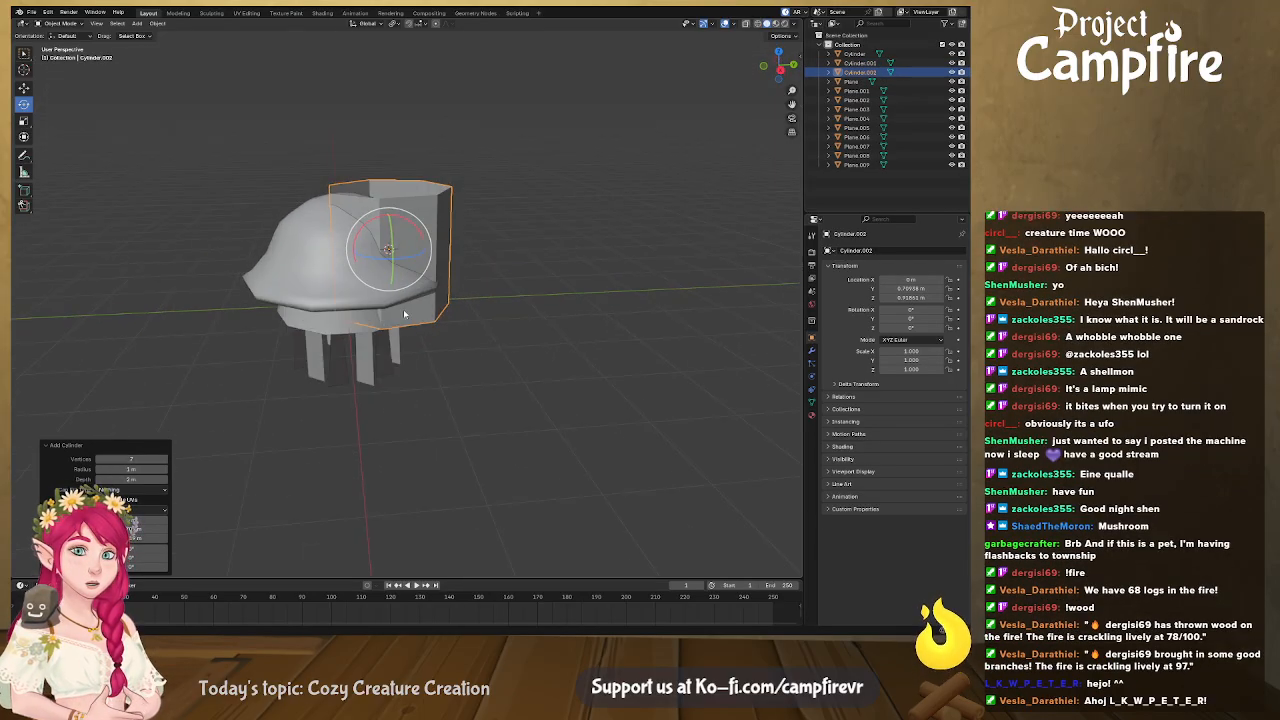
Move the new cylinder along Y to the dome's centre and lower it along Z beneath the dome
click(24, 54)
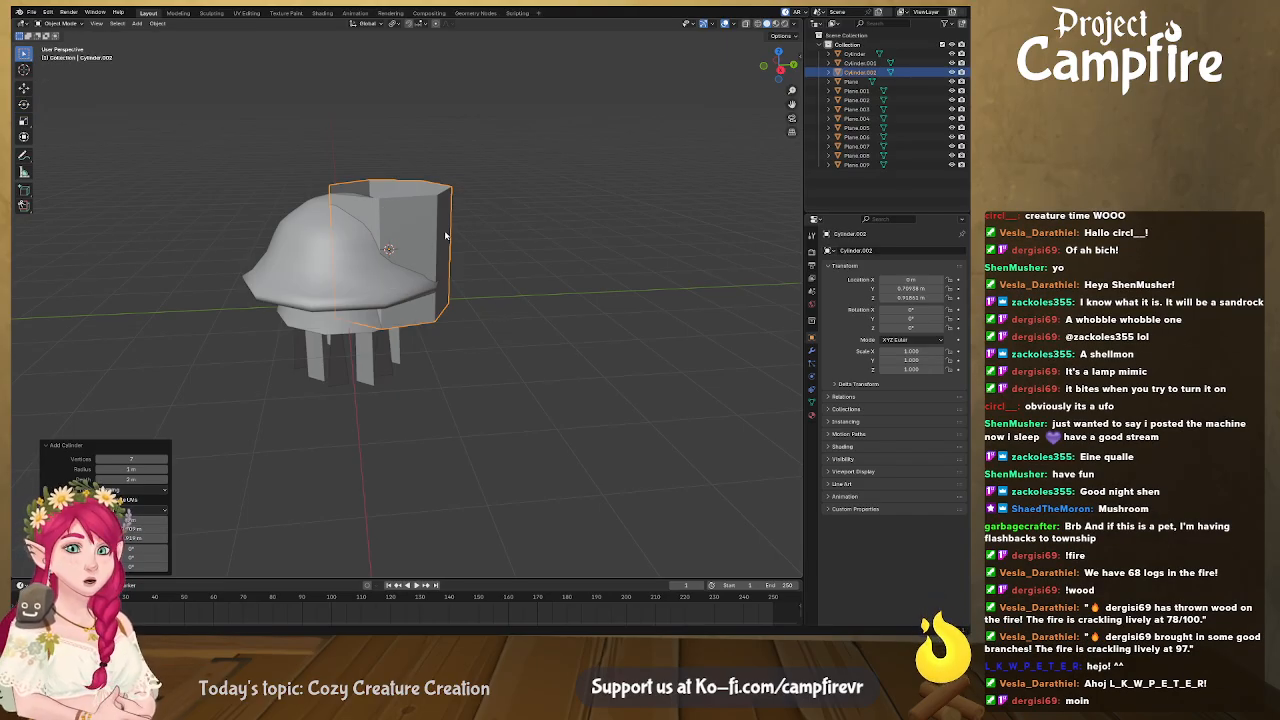
click(24, 90)
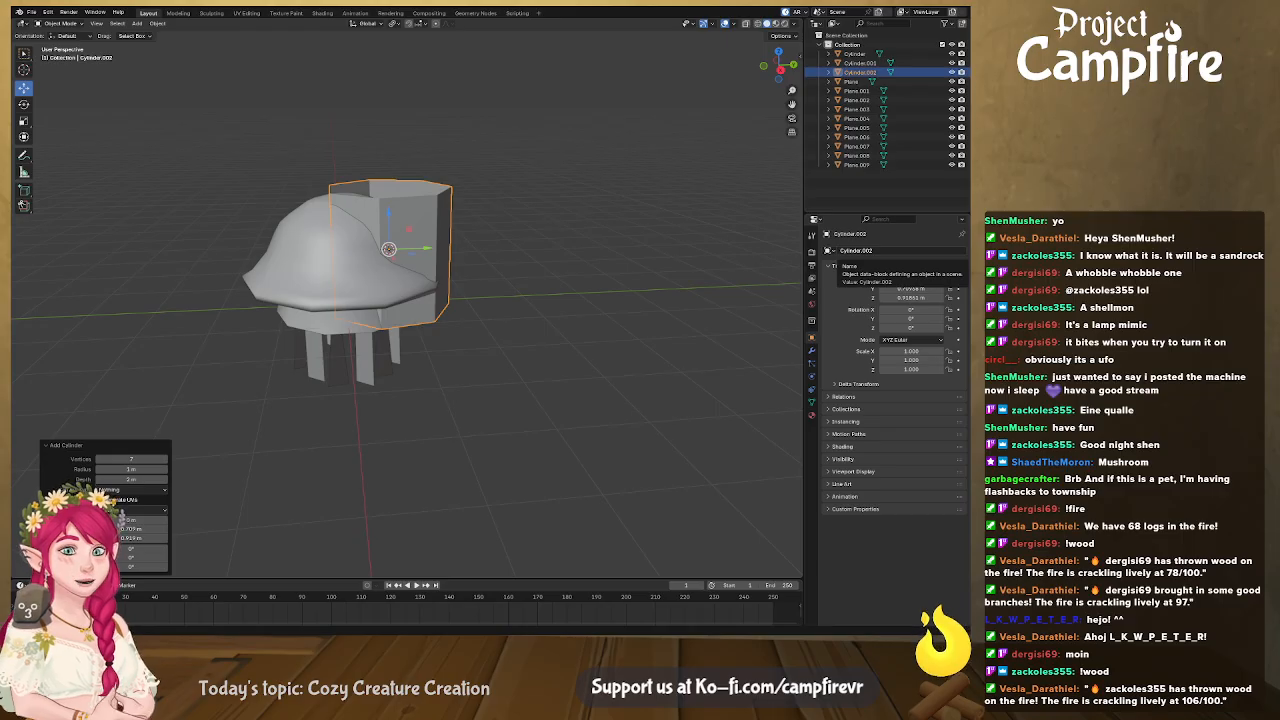
middle_drag(514, 388, 524, 379)
drag(423, 254, 377, 259)
drag(338, 217, 341, 291)
middle_drag(475, 357, 590, 366)
Scale the cylinder uniformly to about 0.578 and raise it along Z inside the ring of strips
key(s)
click(451, 334)
scroll(463, 328, up, 5)
middle_drag(488, 348, 423, 280)
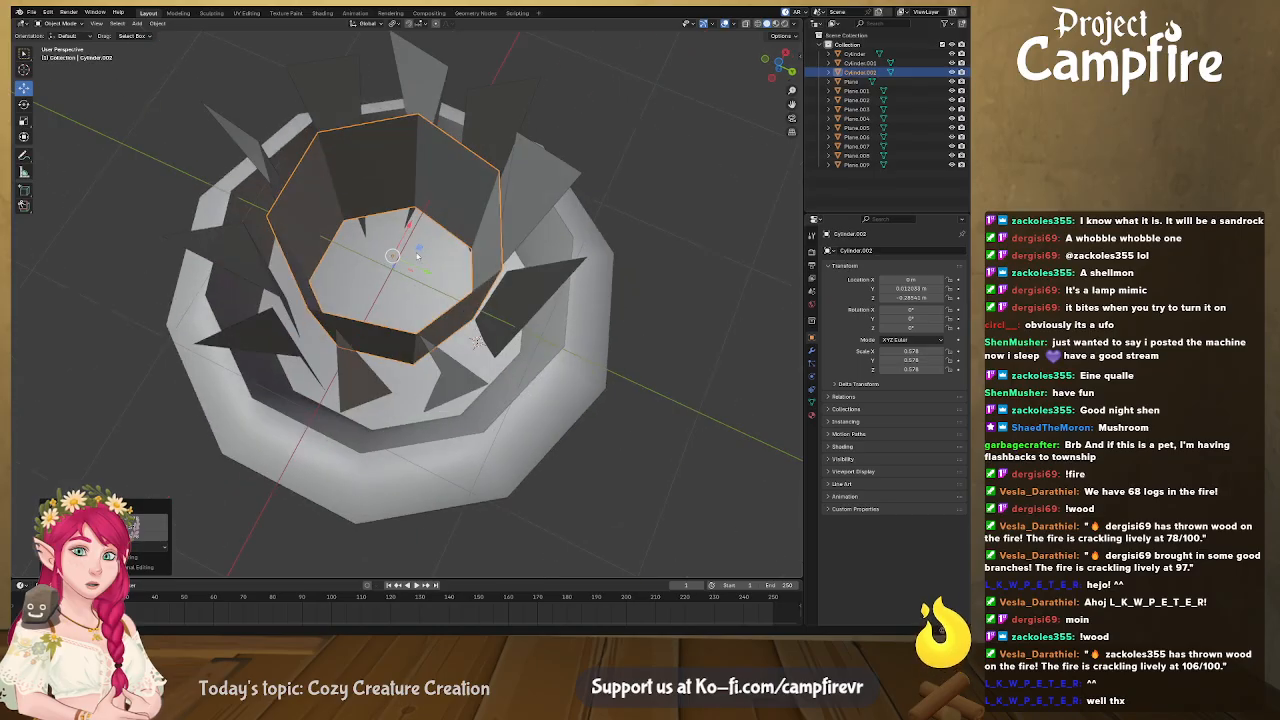
key(g)
key(z)
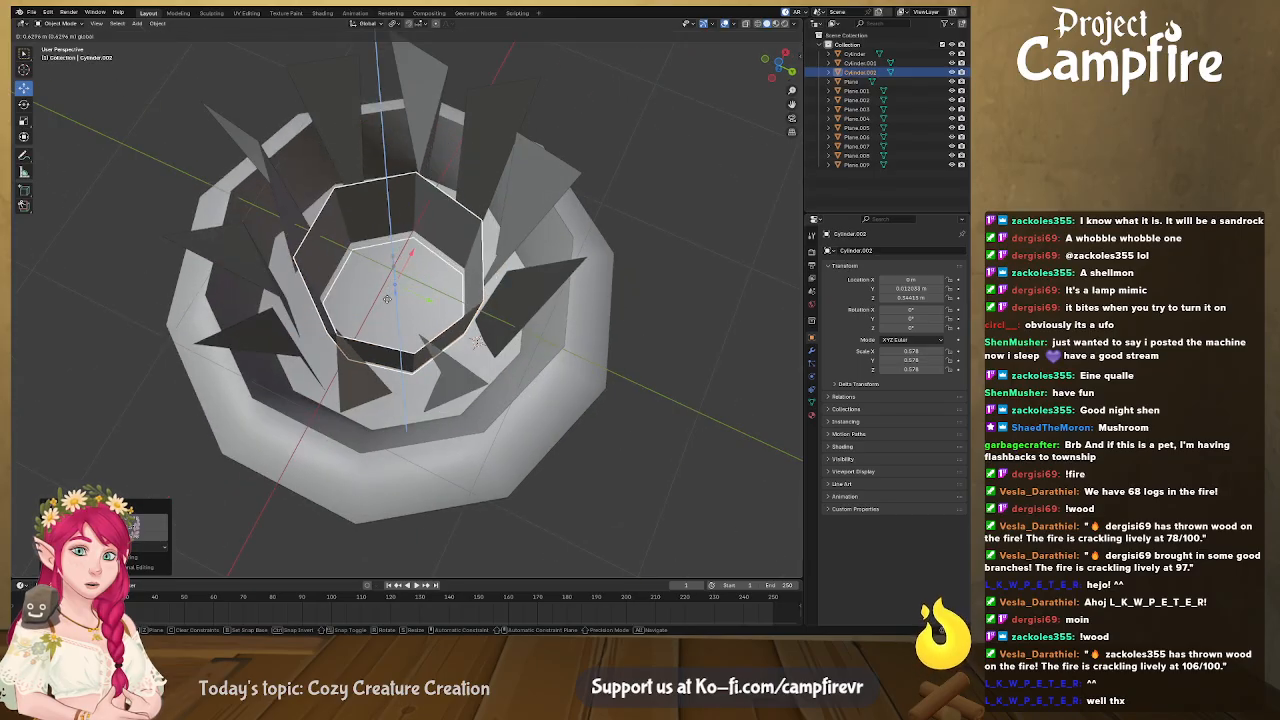
click(477, 341)
middle_drag(477, 341, 310, 227)
Snap the 3D cursor to the cylinder's upper end and set the cylinder's origin to the 3D cursor
key(Tab)
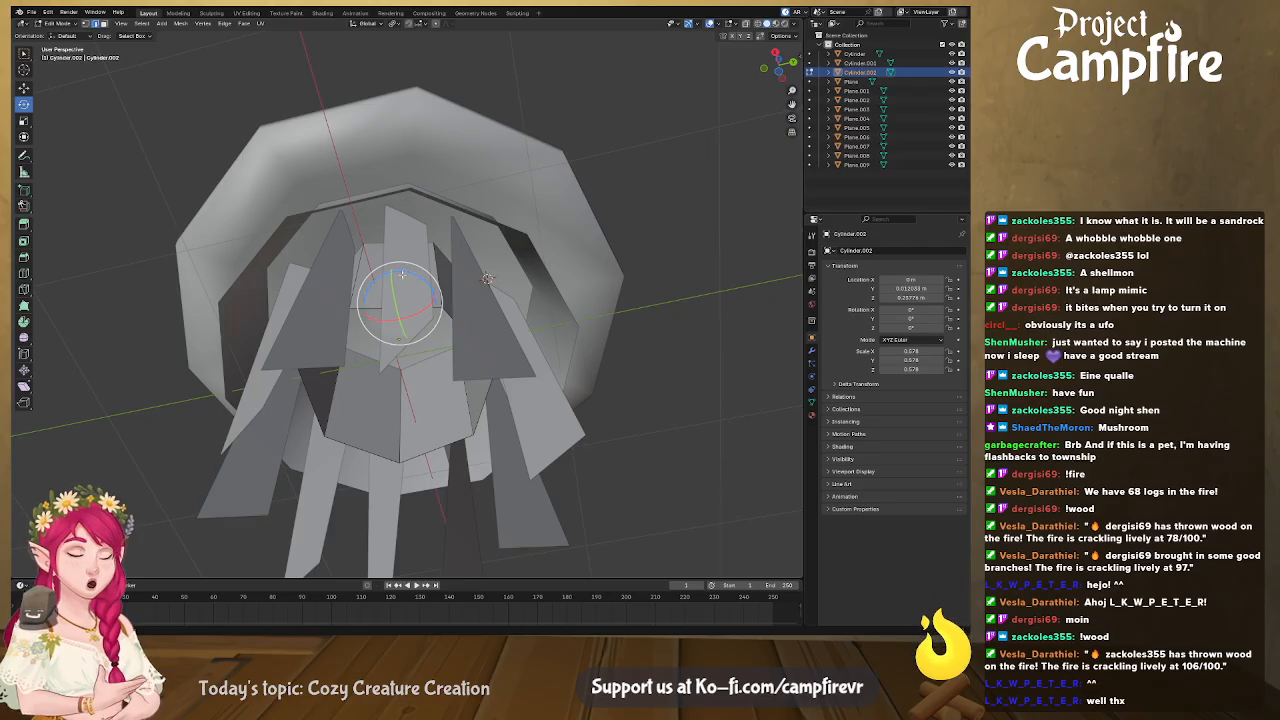
key(ctrl+Tab)
click(403, 325)
middle_drag(441, 303, 407, 318)
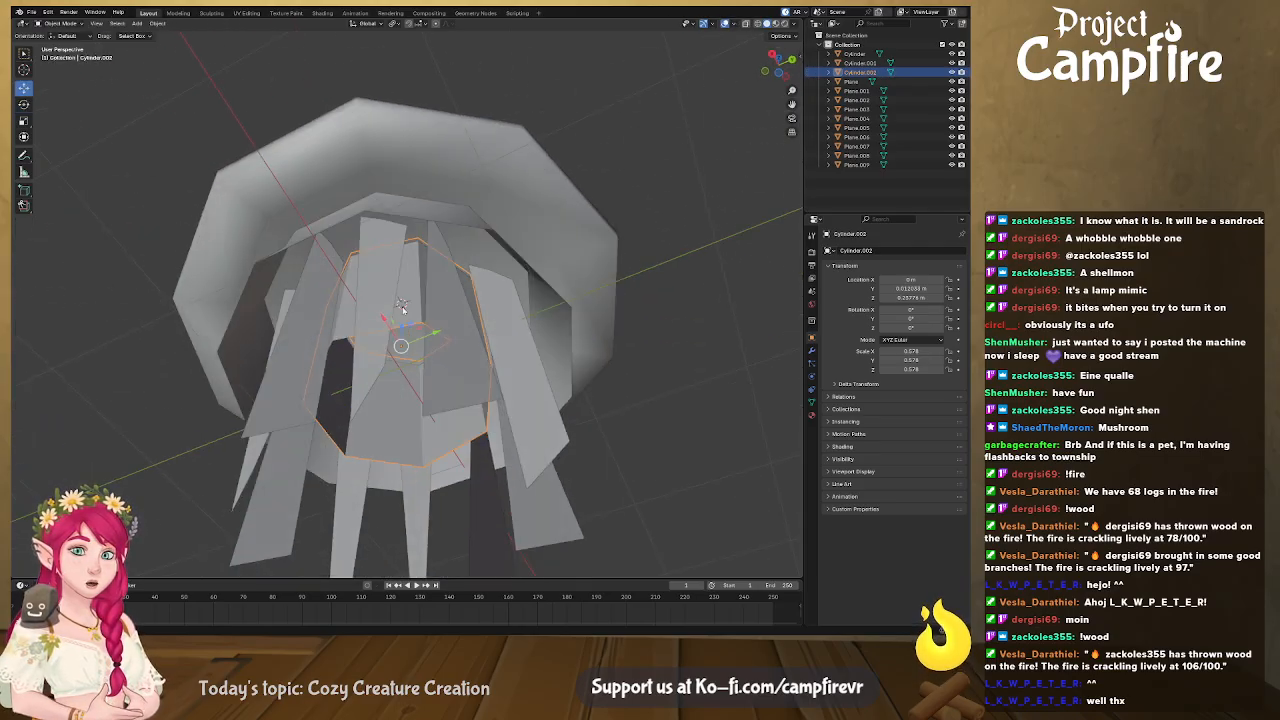
right_click(407, 318)
mouse_move(398, 307)
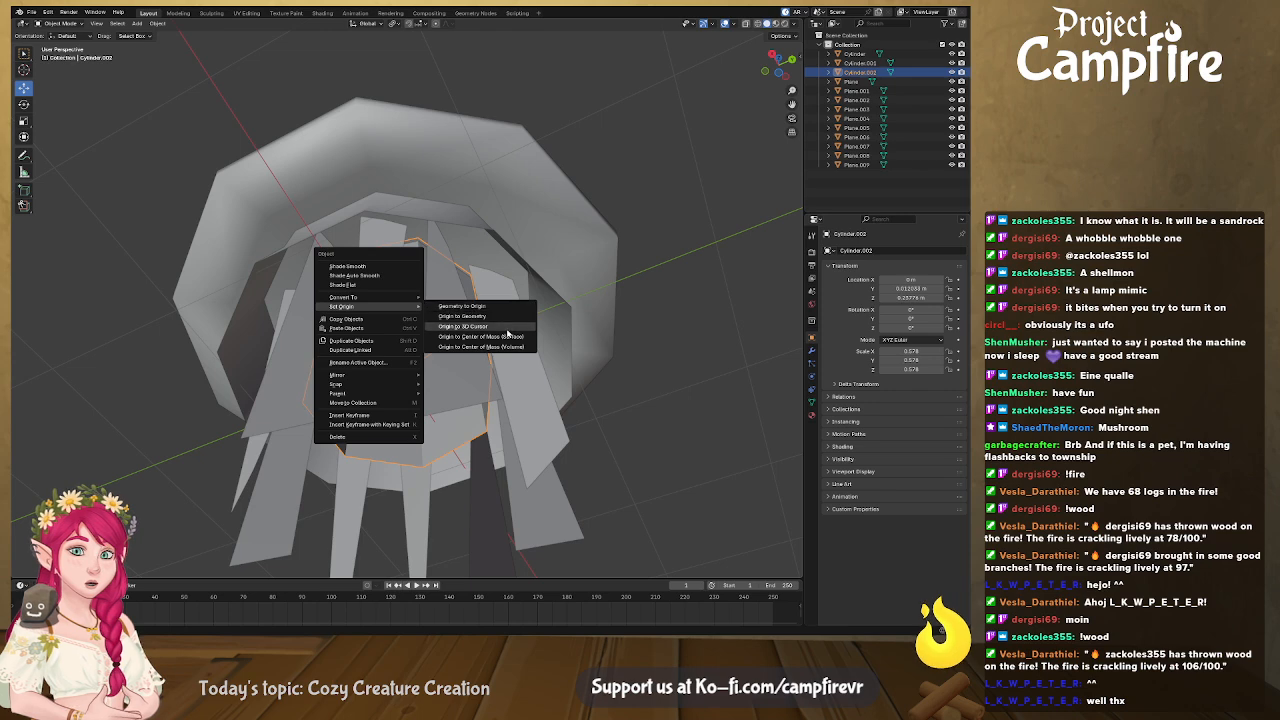
click(508, 334)
middle_drag(508, 334, 539, 341)
Stretch the inner cylinder downward along Z to a scale of about 0.67
key(s)
key(z)
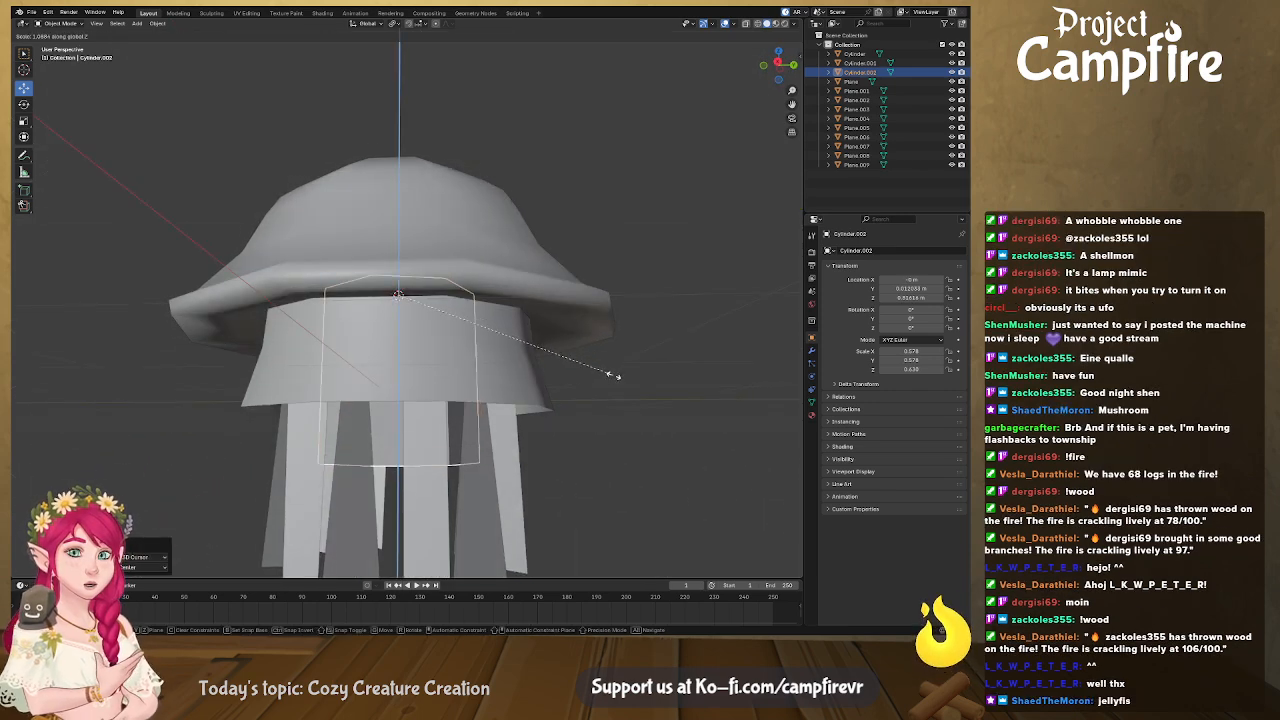
click(625, 392)
middle_drag(625, 392, 426, 422)
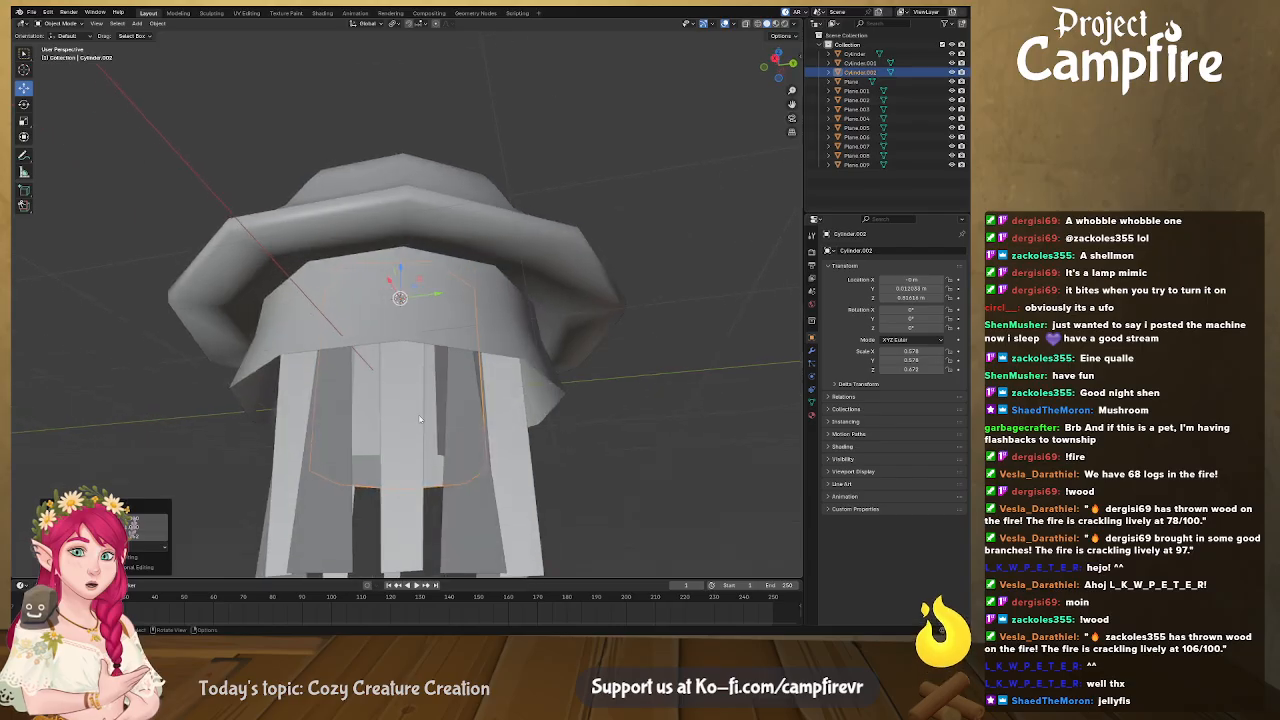
Add a horizontal loop cut around the inner cylinder and slide it off-centre
key(Tab)
key(ctrl+r)
click(366, 404)
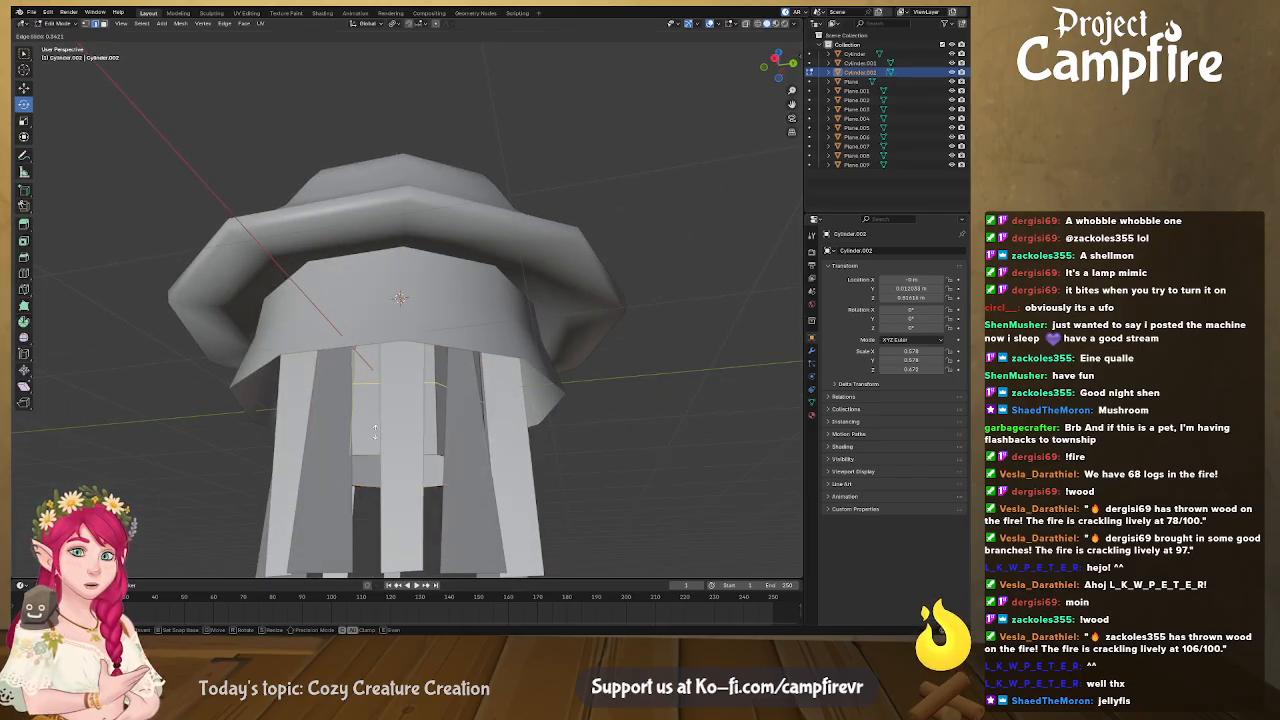
click(376, 440)
Narrow the inner cylinder's bottom edge loop and widen the loop above it to round the shape
middle_drag(376, 440, 437, 462)
alt+click(375, 480)
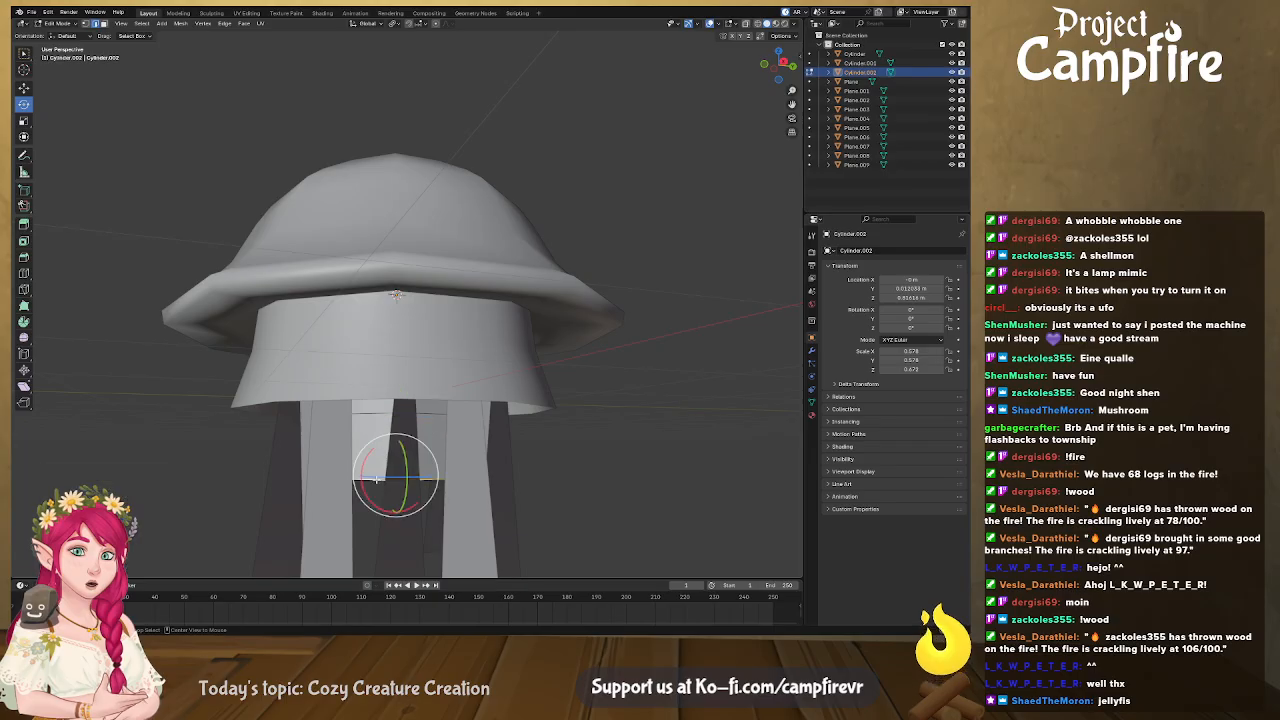
key(s)
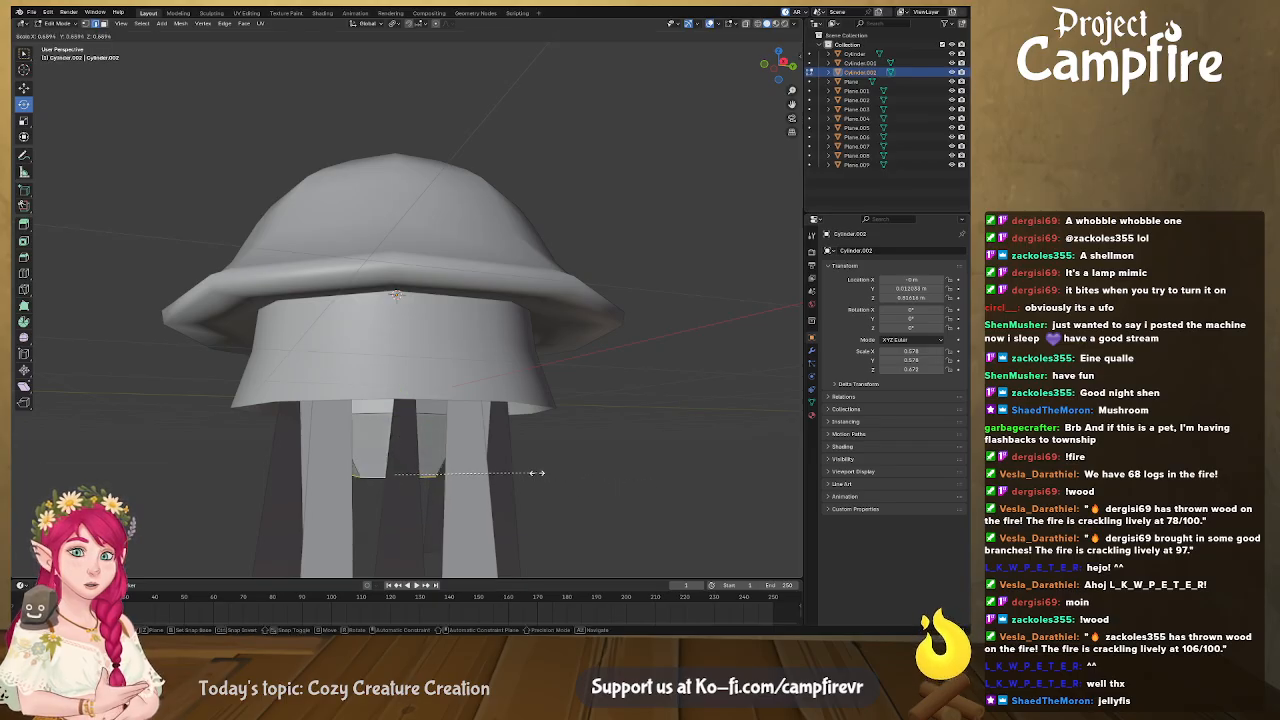
click(557, 480)
middle_drag(557, 480, 620, 468)
key(s)
click(616, 482)
key(s)
click(552, 410)
scroll(500, 470, down, 5)
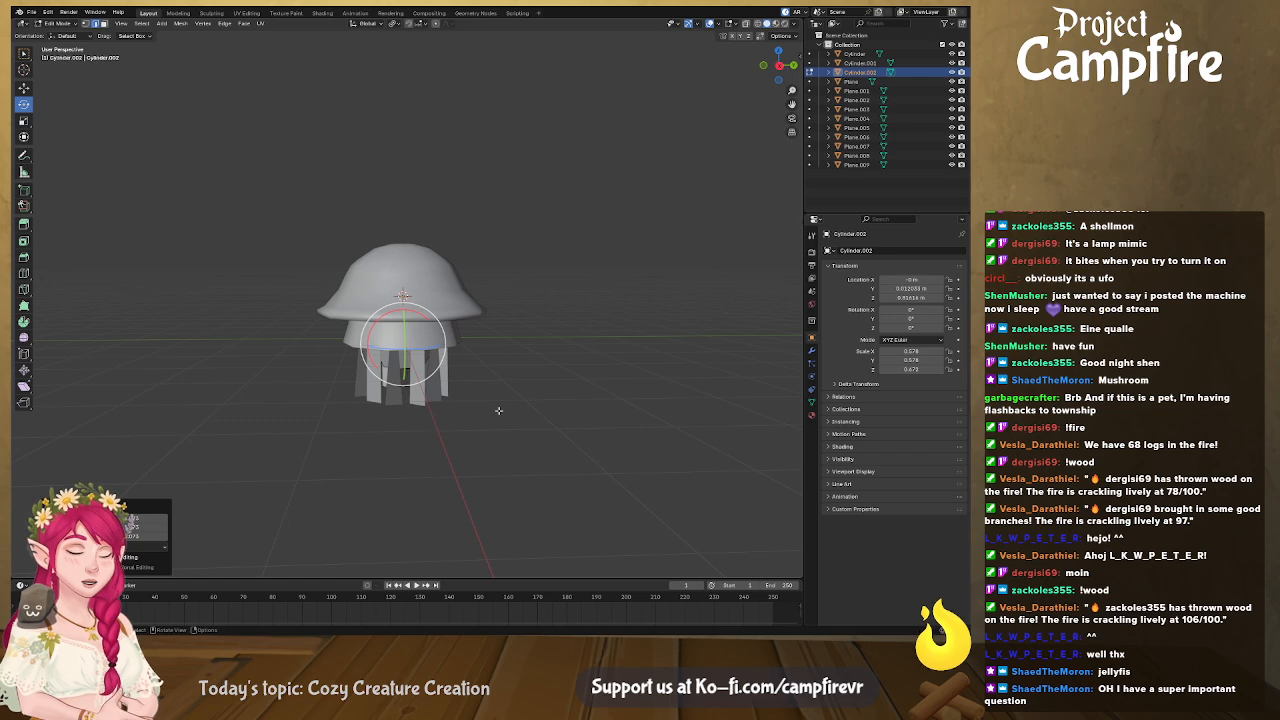
middle_drag(486, 409, 654, 400)
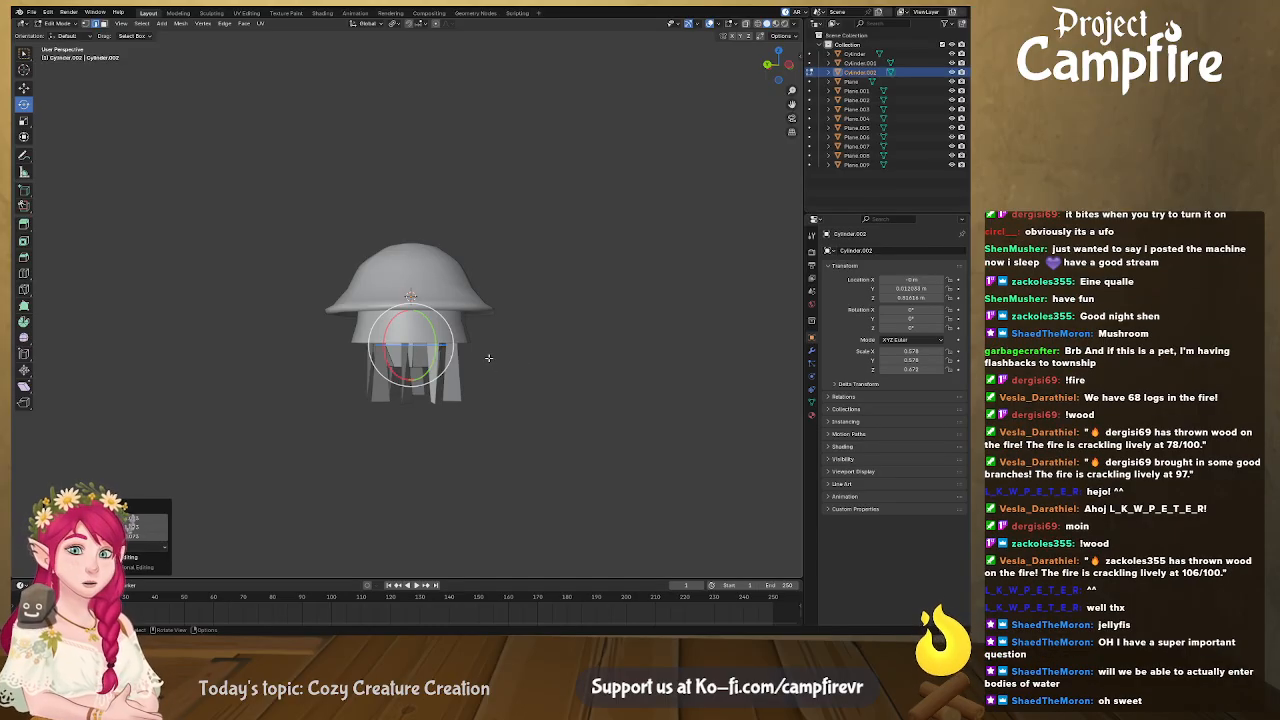
middle_drag(497, 345, 428, 372)
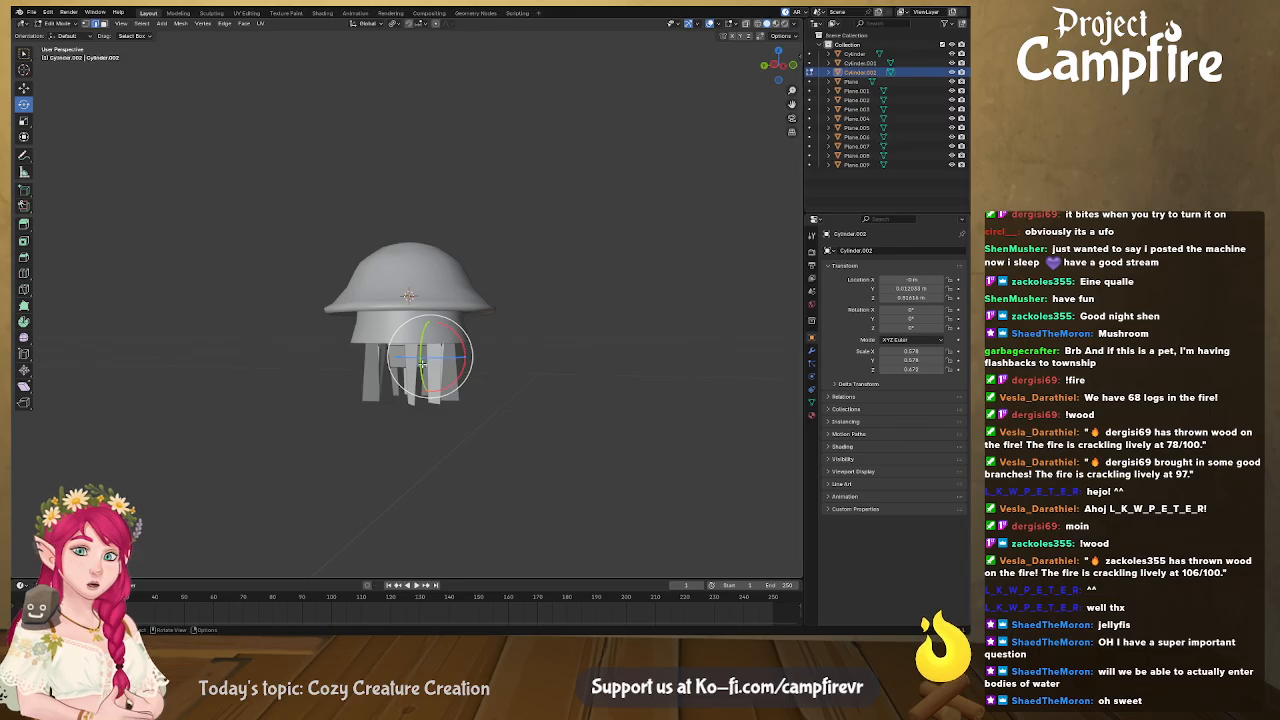
Leave mesh editing and apply Shade Smooth to the inner cylinder
key(Tab)
right_click(411, 358)
mouse_move(411, 360)
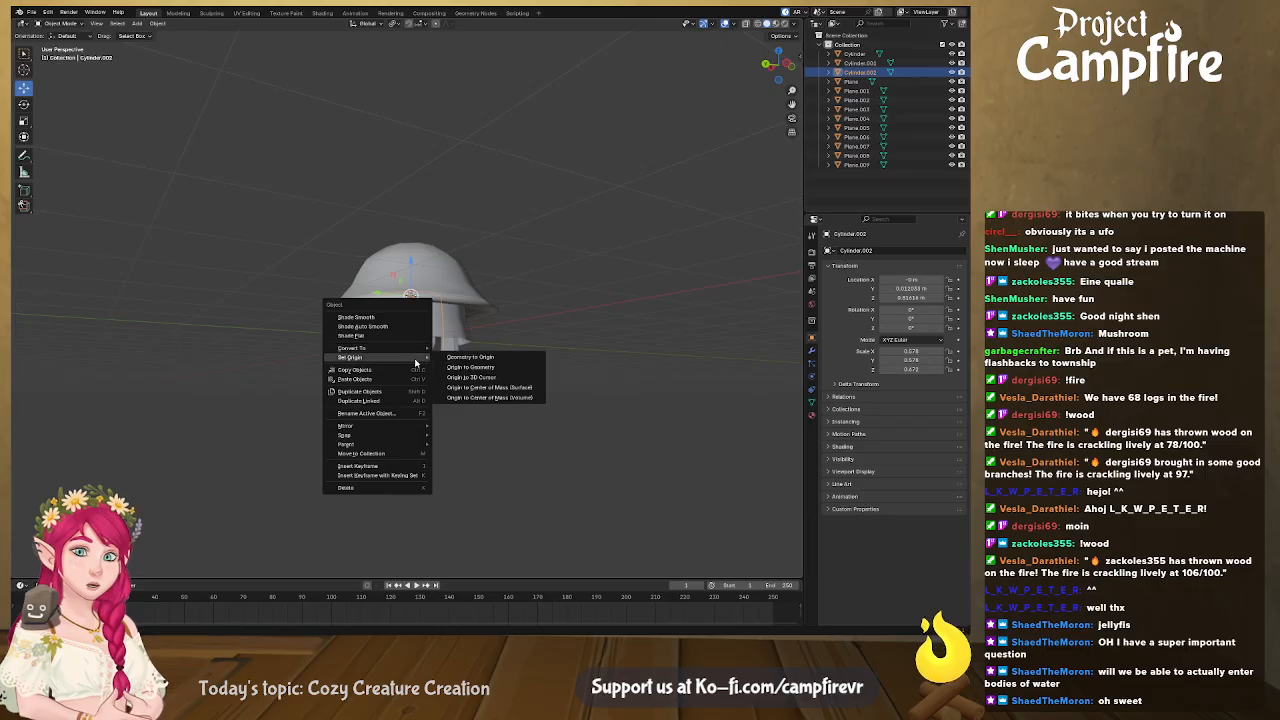
click(386, 318)
middle_drag(540, 390, 573, 387)
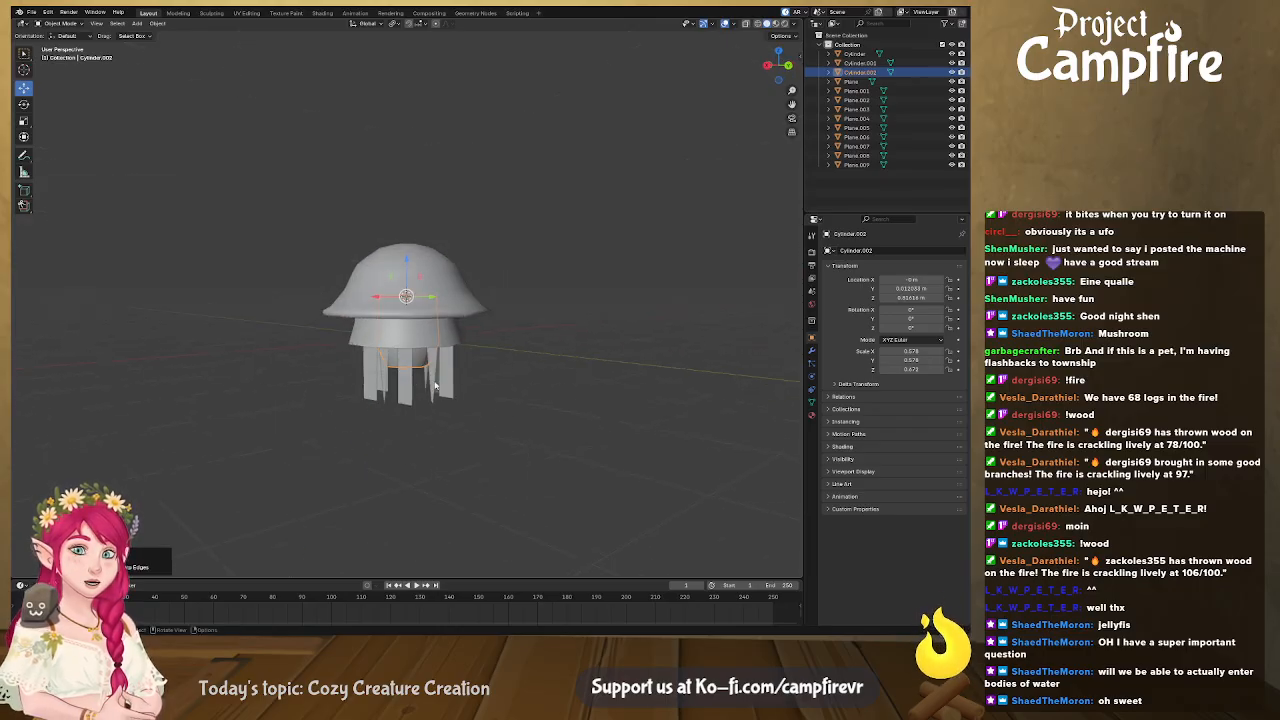
Apply Shade Smooth to the ring of hanging strips together and clear the selection
click(436, 383)
middle_drag(503, 408, 457, 373)
shift+click(450, 373)
shift+click(454, 396)
shift+click(448, 401)
shift+click(423, 403)
shift+click(400, 398)
shift+click(374, 394)
shift+click(368, 392)
shift+click(372, 388)
shift+click(405, 393)
middle_drag(405, 393, 506, 438)
right_click(404, 394)
click(399, 394)
click(507, 438)
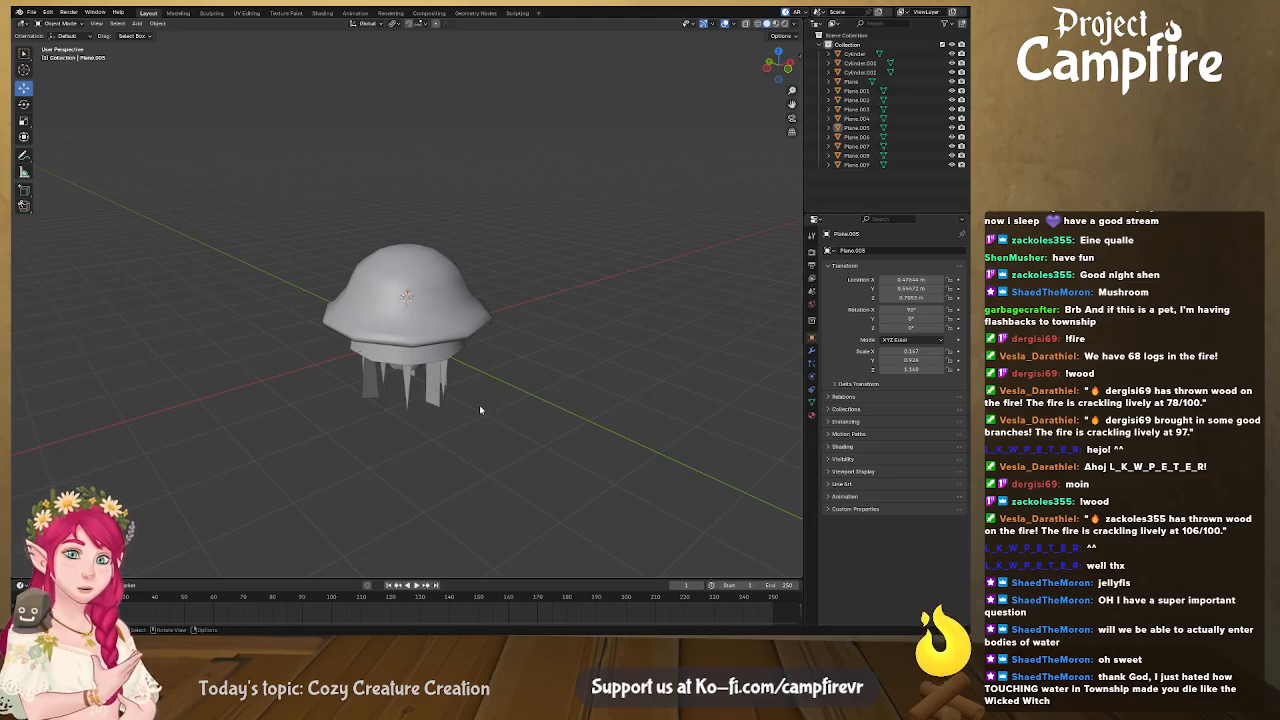
Mark a UV seam along one vertical edge line of the dome, running from its crown around to the underside
middle_drag(417, 371, 491, 354)
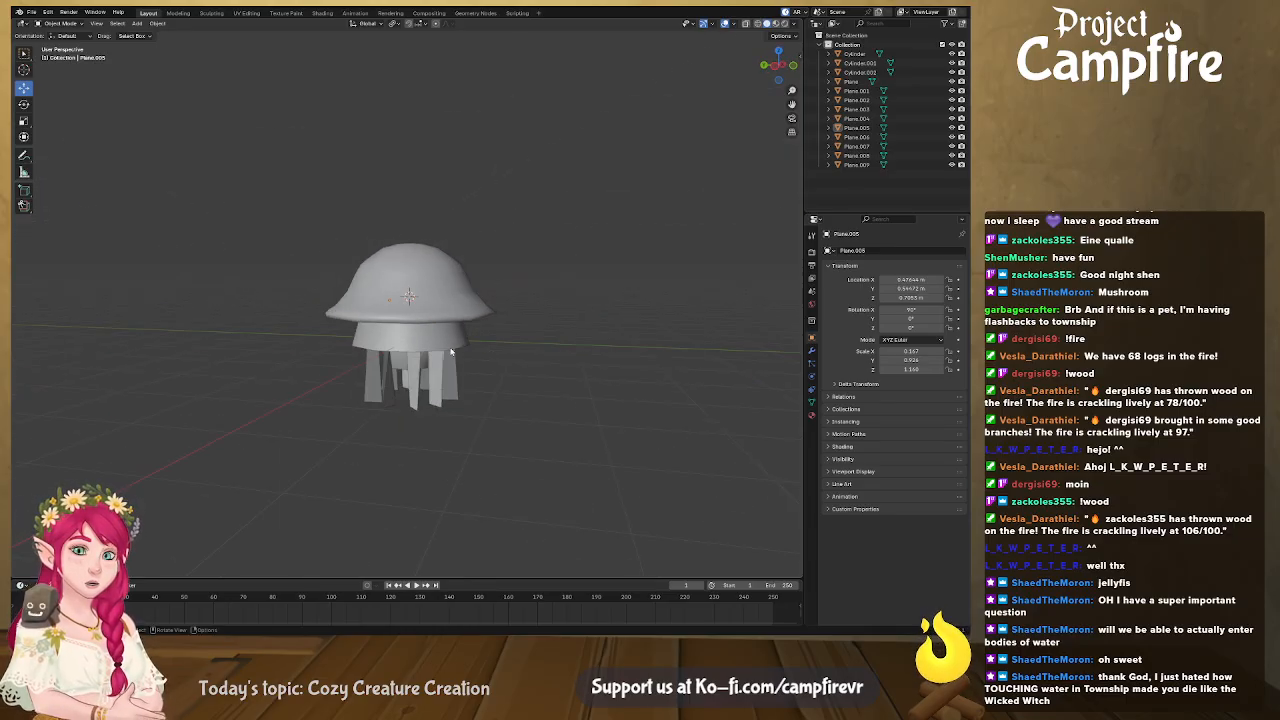
middle_drag(450, 351, 454, 378)
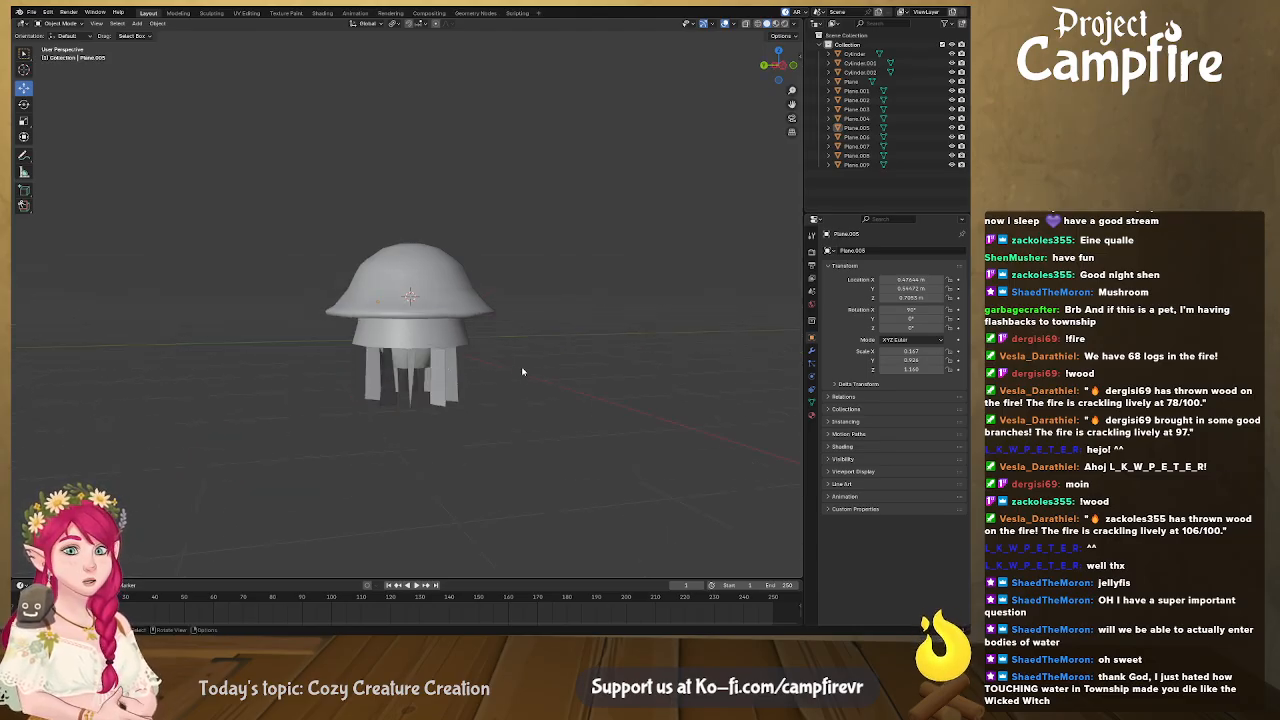
middle_drag(512, 333, 441, 392)
click(447, 280)
key(Tab)
alt+click(408, 309)
scroll(428, 326, up, 1)
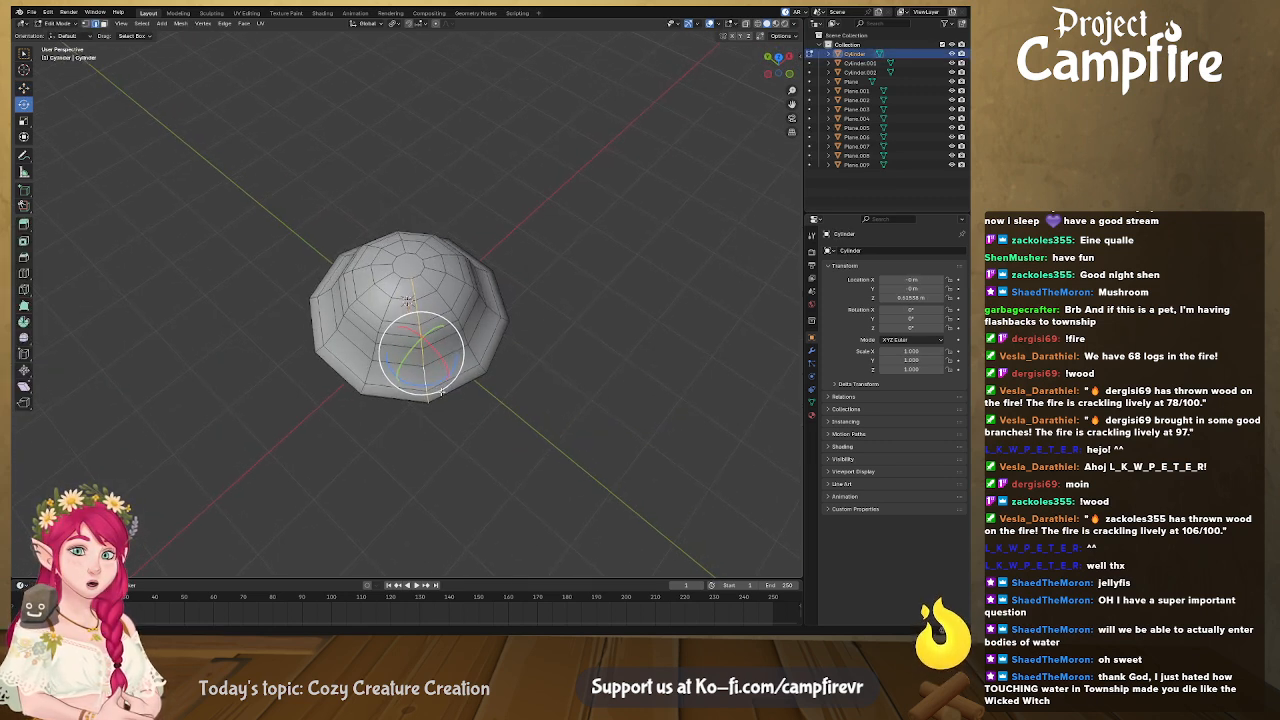
middle_drag(413, 276, 414, 187)
scroll(414, 187, up, 5)
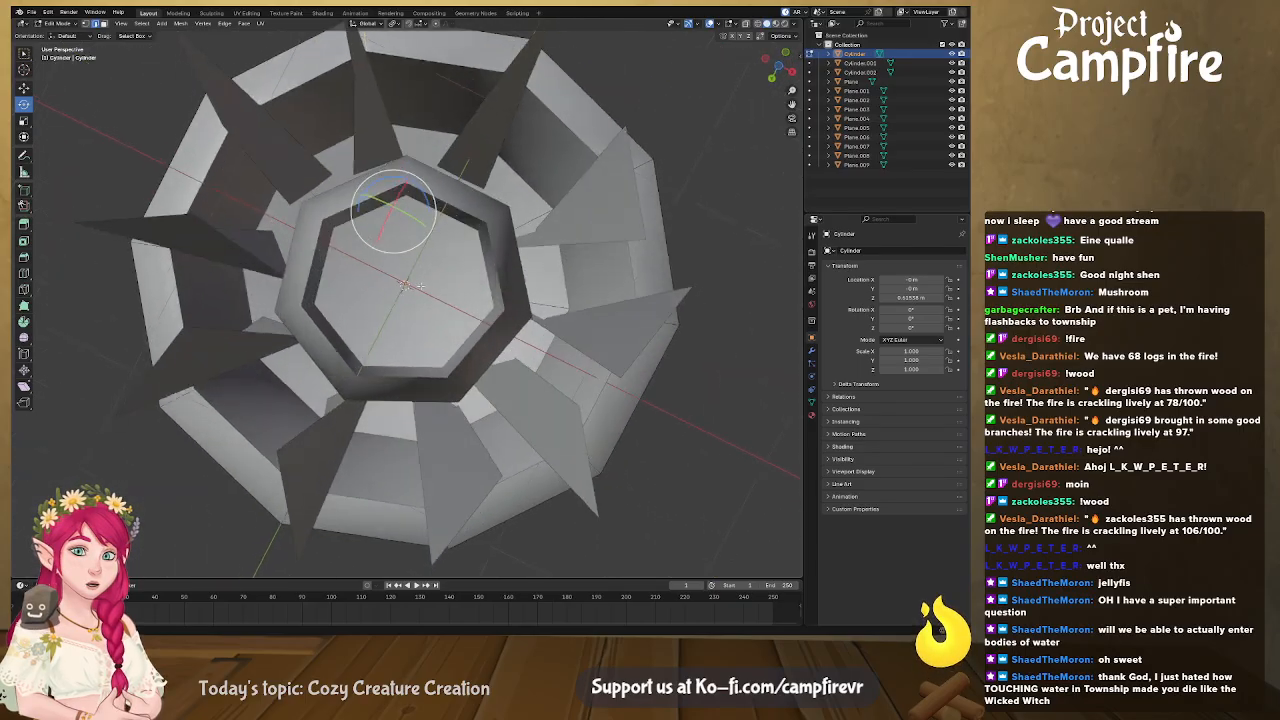
alt+shift+click(471, 194)
middle_drag(471, 194, 478, 268)
right_click(478, 268)
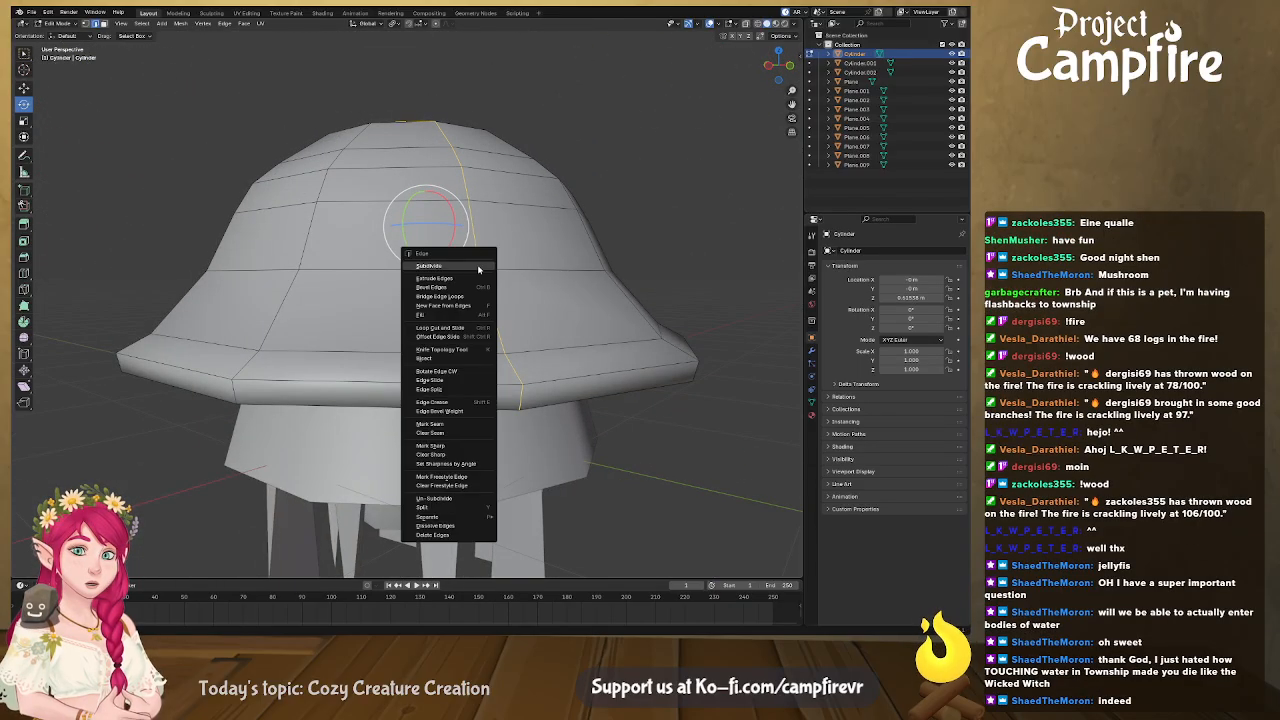
click(472, 425)
middle_drag(490, 448, 482, 425)
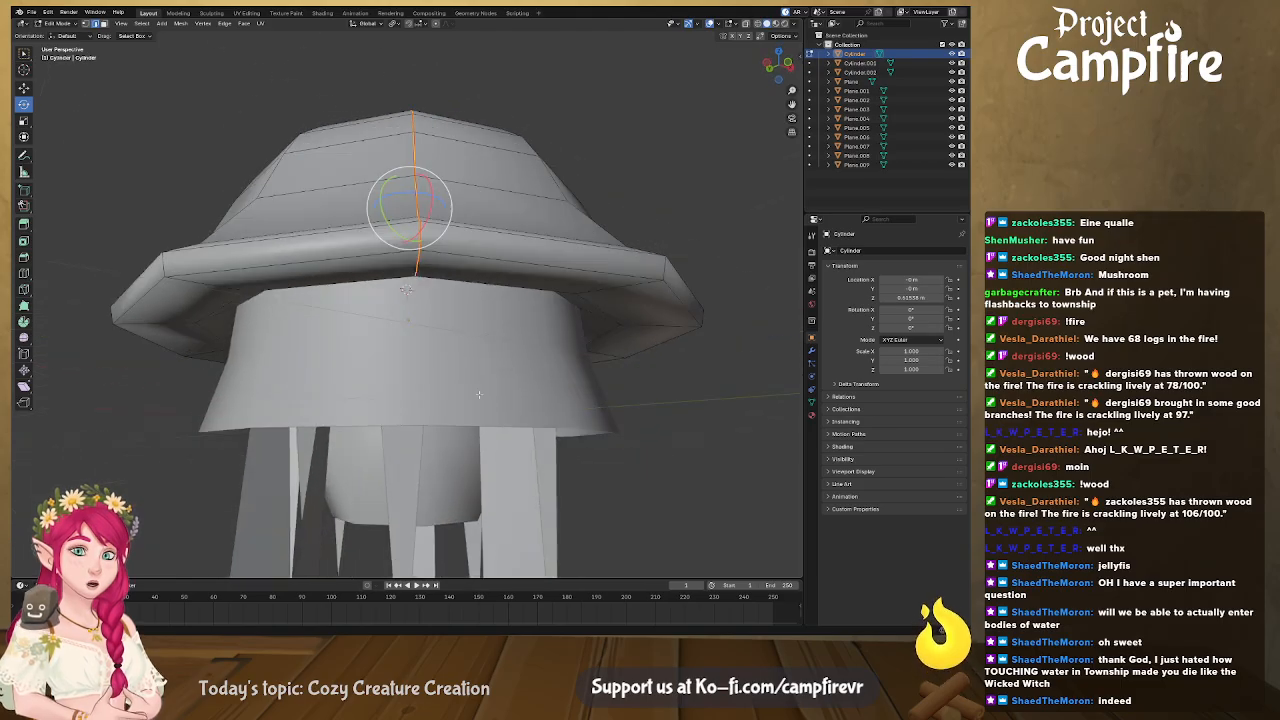
Mark a UV seam on the horizontal edge loop around the dome's outer rim
middle_drag(460, 293, 482, 226)
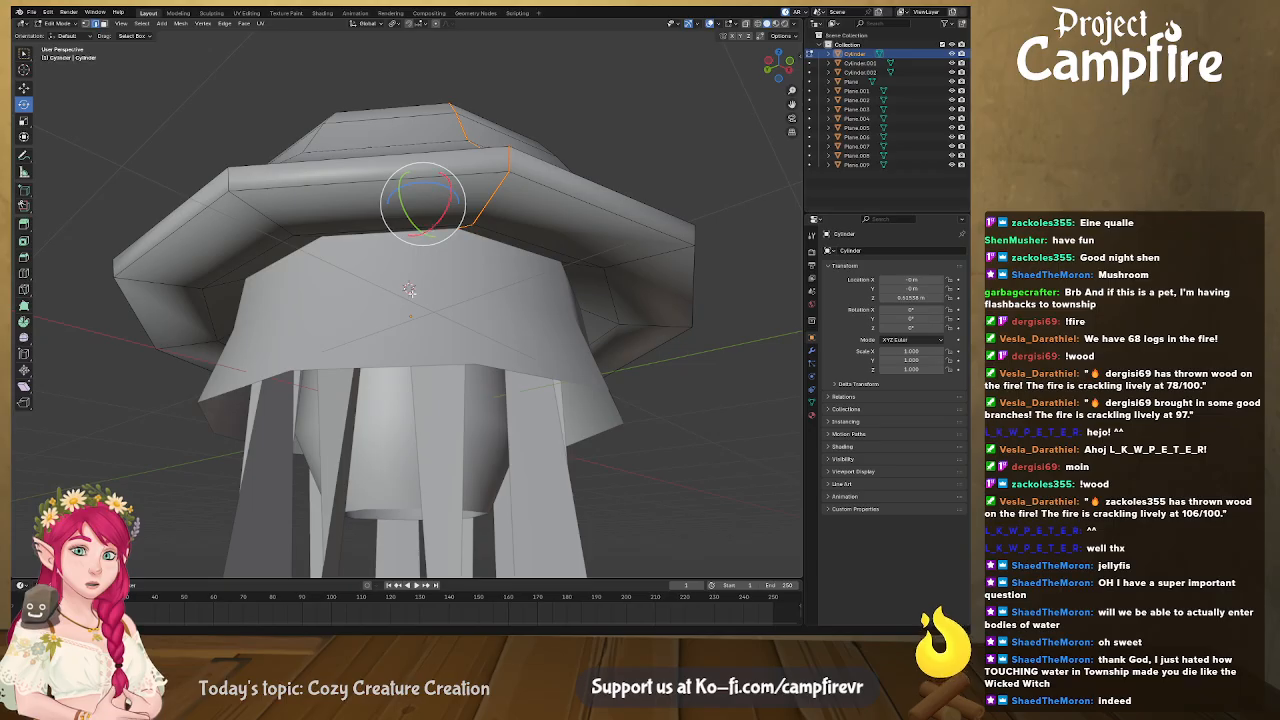
middle_drag(430, 207, 426, 311)
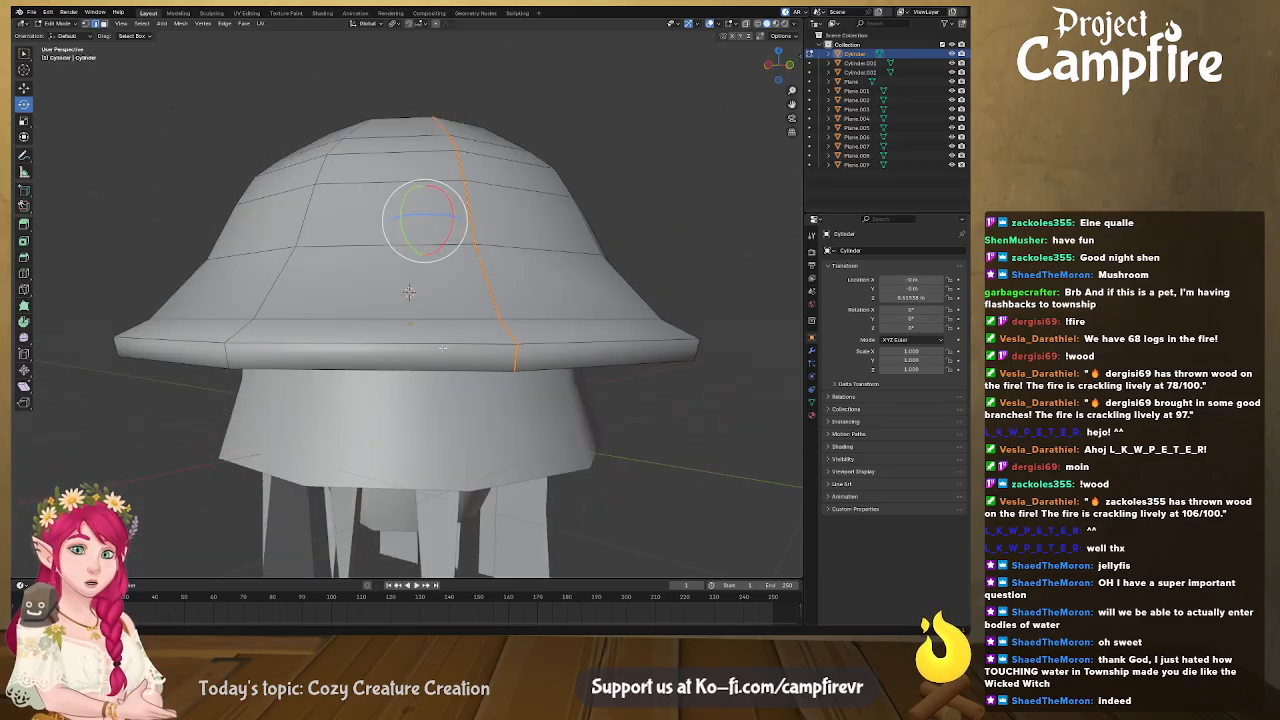
middle_drag(418, 348, 414, 352)
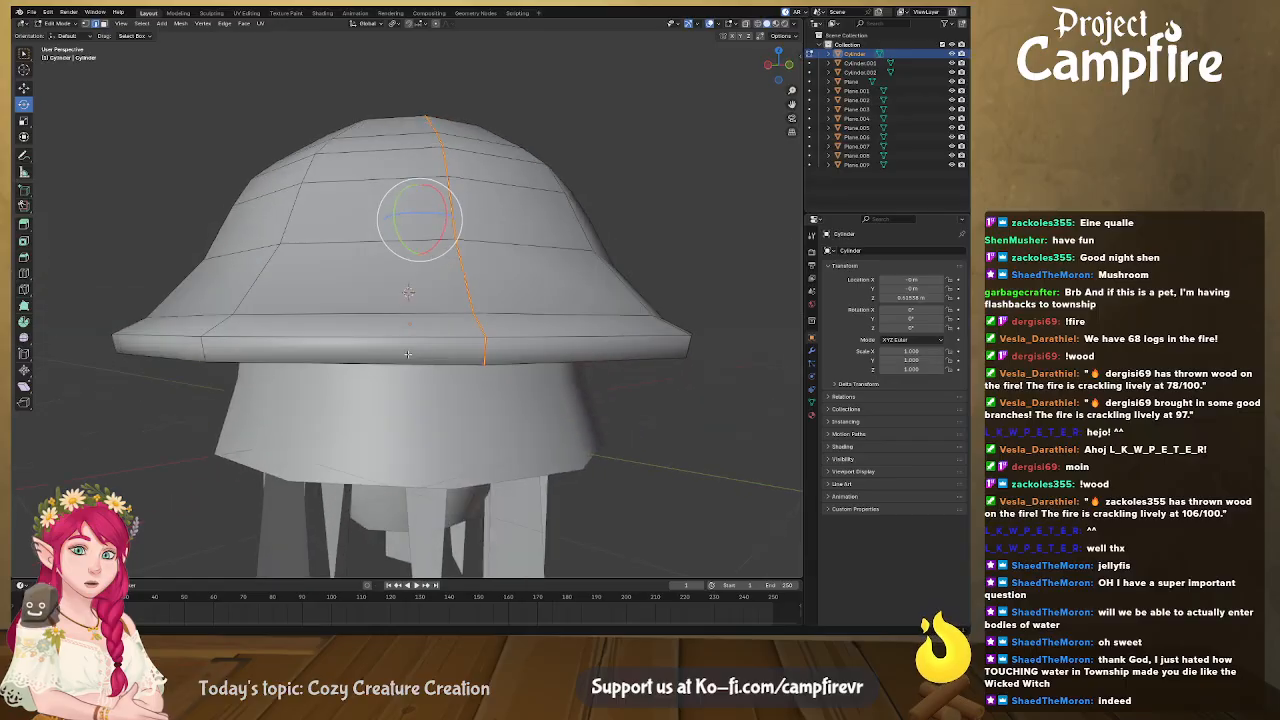
alt+click(404, 338)
right_click(404, 338)
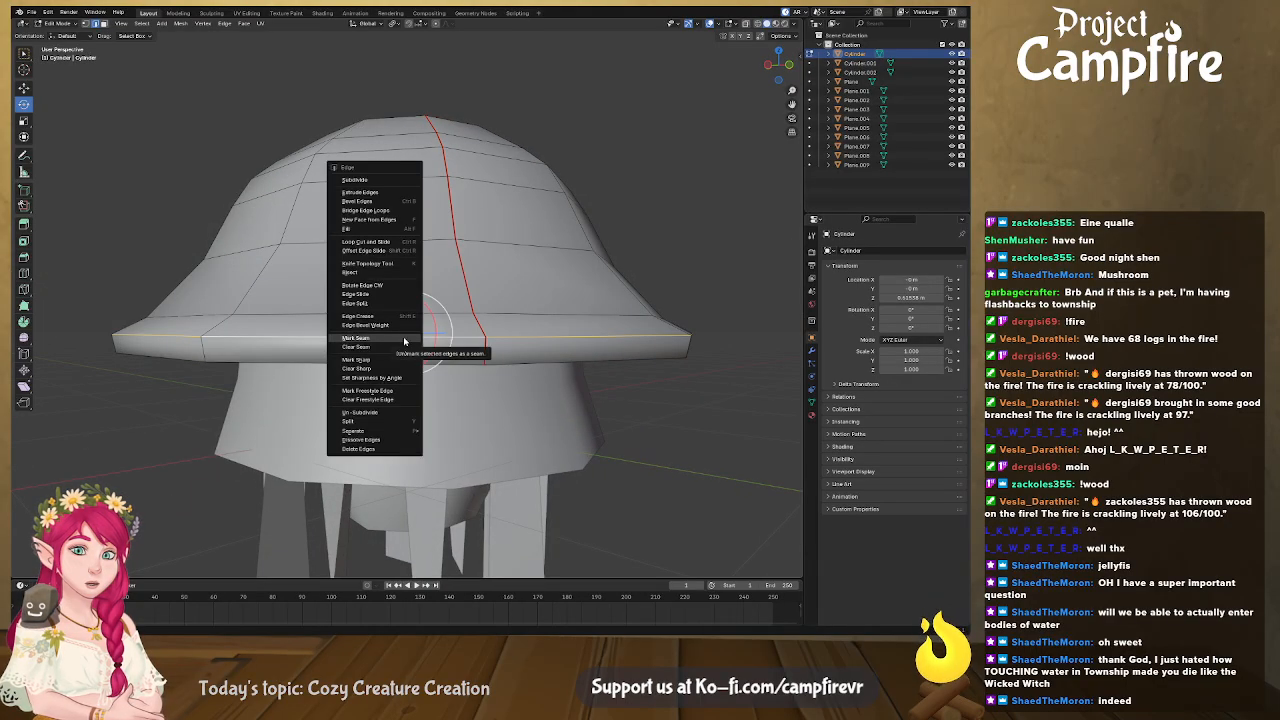
click(404, 338)
middle_drag(460, 414, 400, 287)
key(Tab)
Mark a UV seam along one vertical edge line of the stem beneath the dome
click(449, 410)
key(Tab)
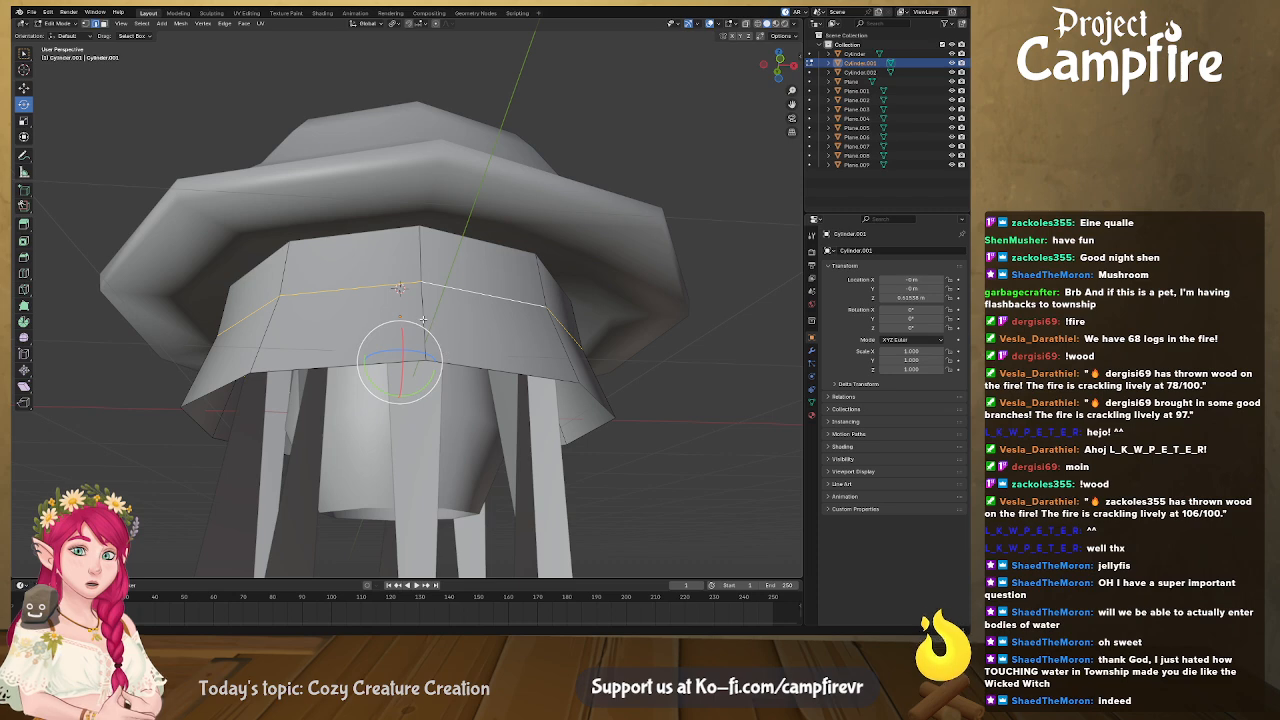
right_click(423, 318)
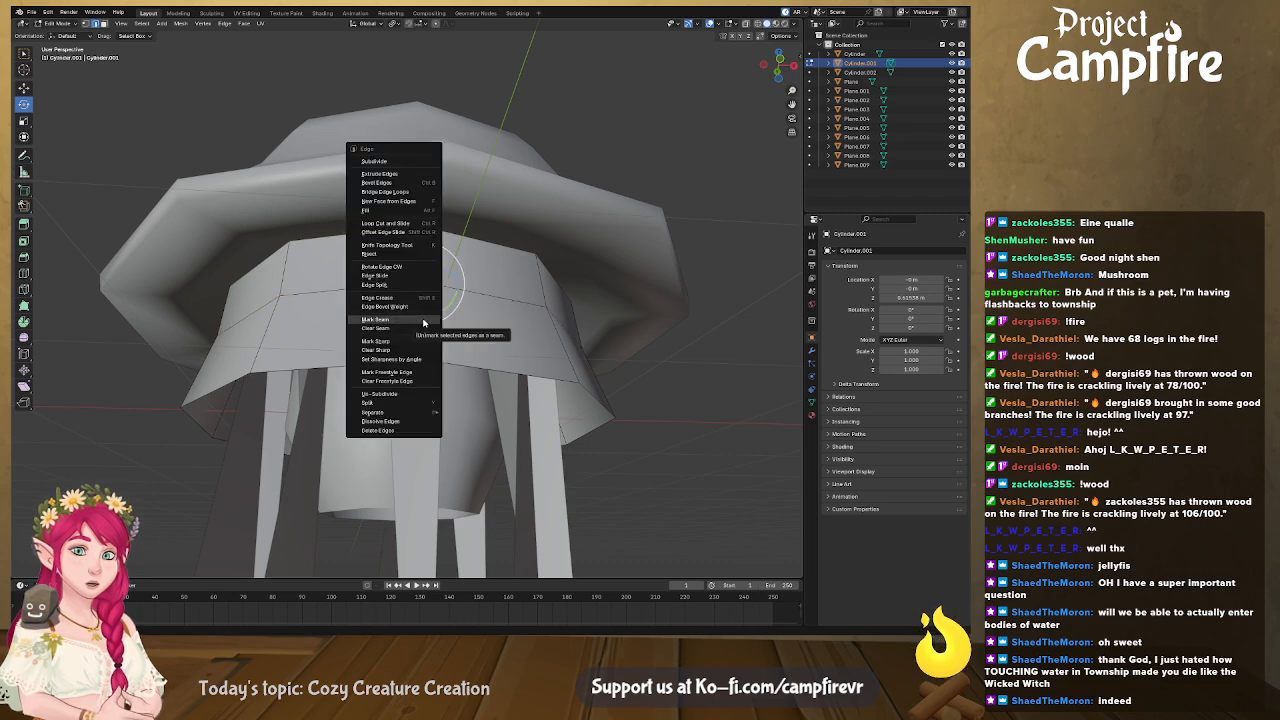
click(423, 321)
middle_drag(428, 430, 452, 357)
key(Tab)
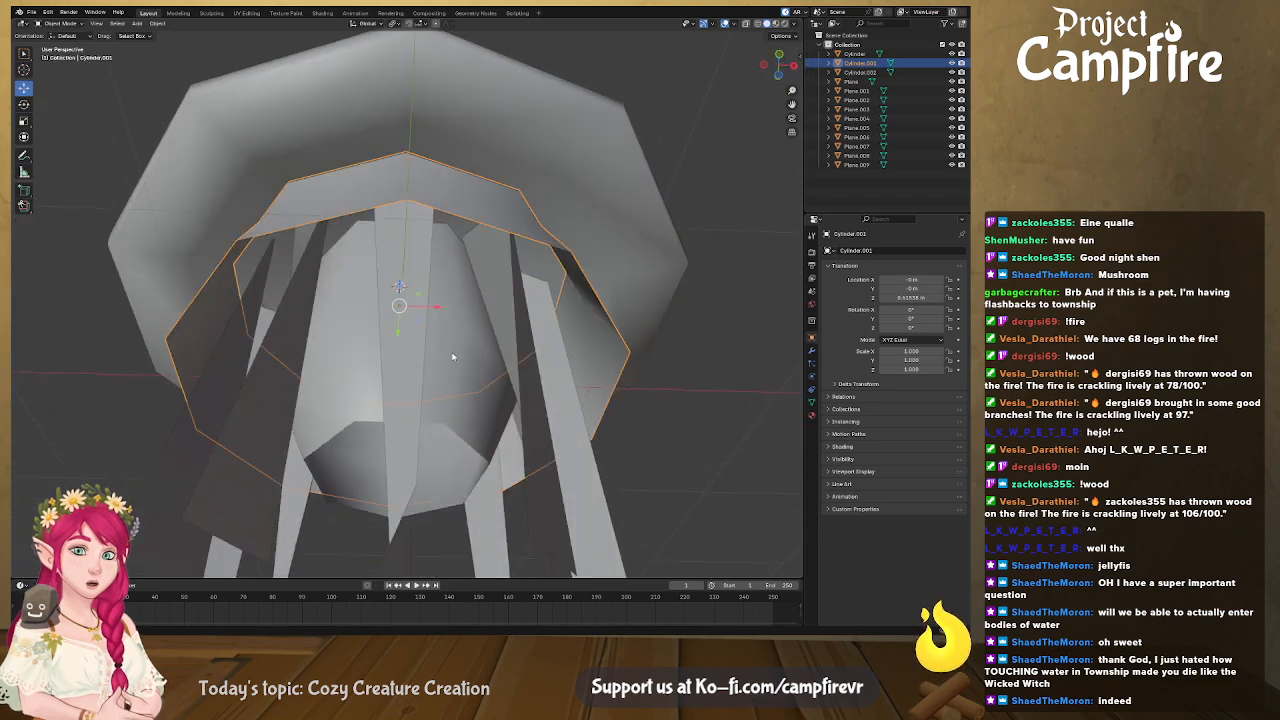
Mark a UV seam along one vertical edge line of the rounded inner cylinder
click(452, 357)
key(Tab)
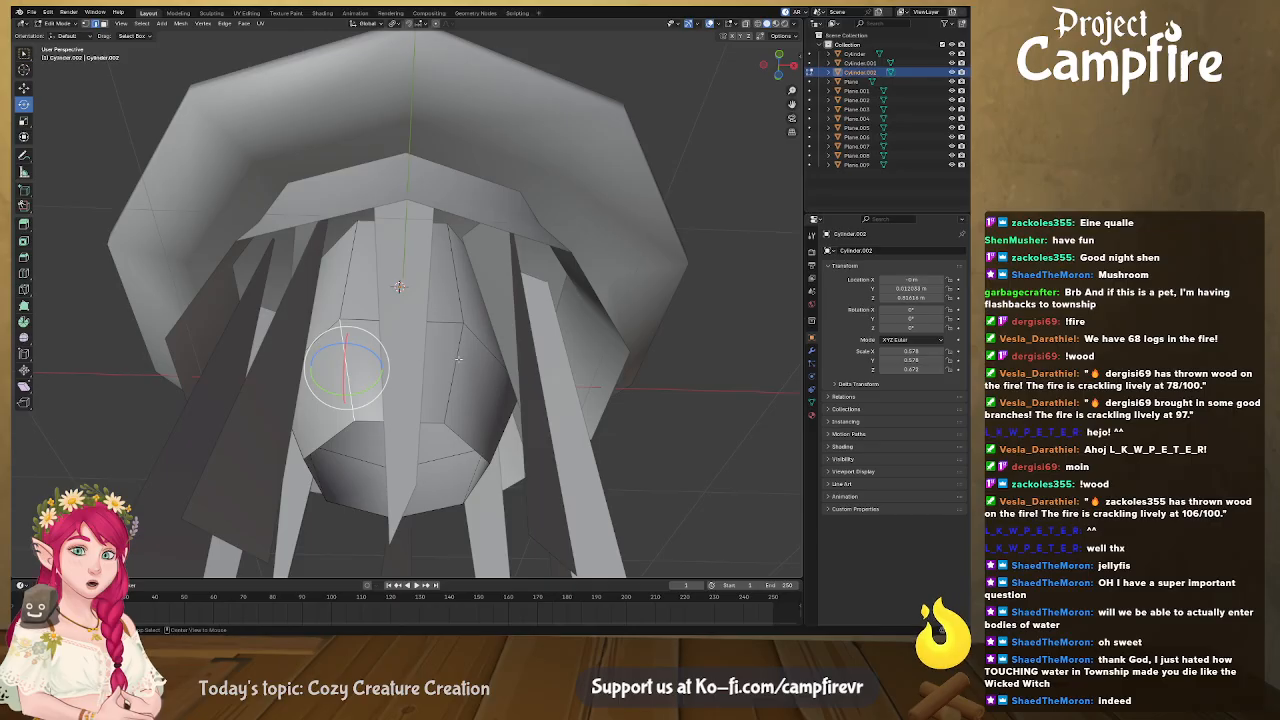
click(459, 358)
right_click(459, 359)
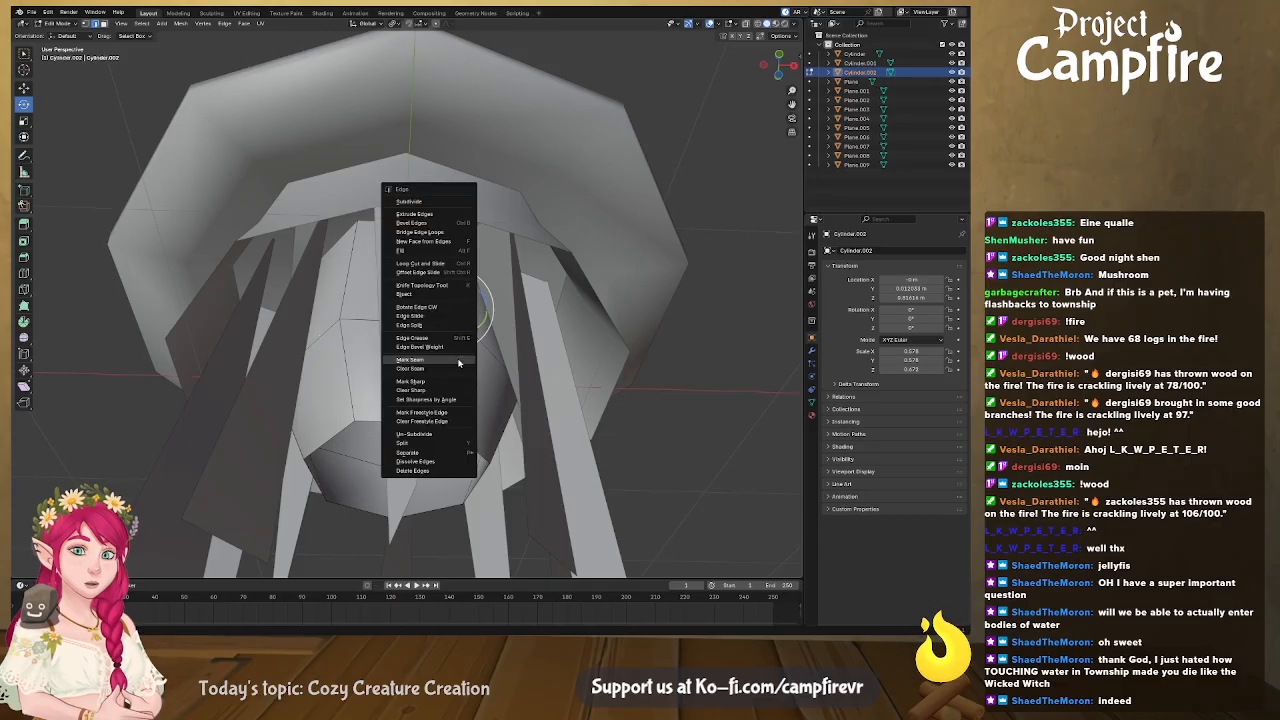
click(459, 360)
middle_drag(459, 360, 410, 204)
scroll(548, 418, down, 5)
Switch to the UV Editing workspace and select the complete mesh of all creature parts in Edit Mode
click(247, 13)
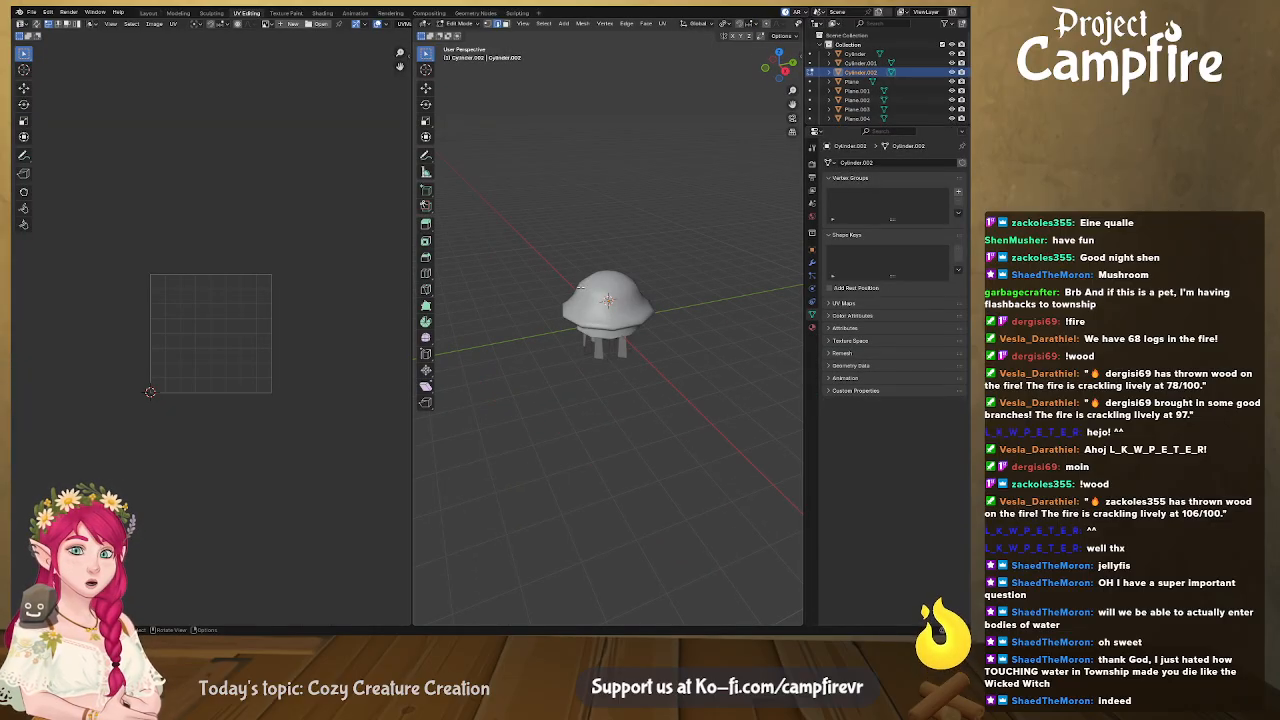
key(Tab)
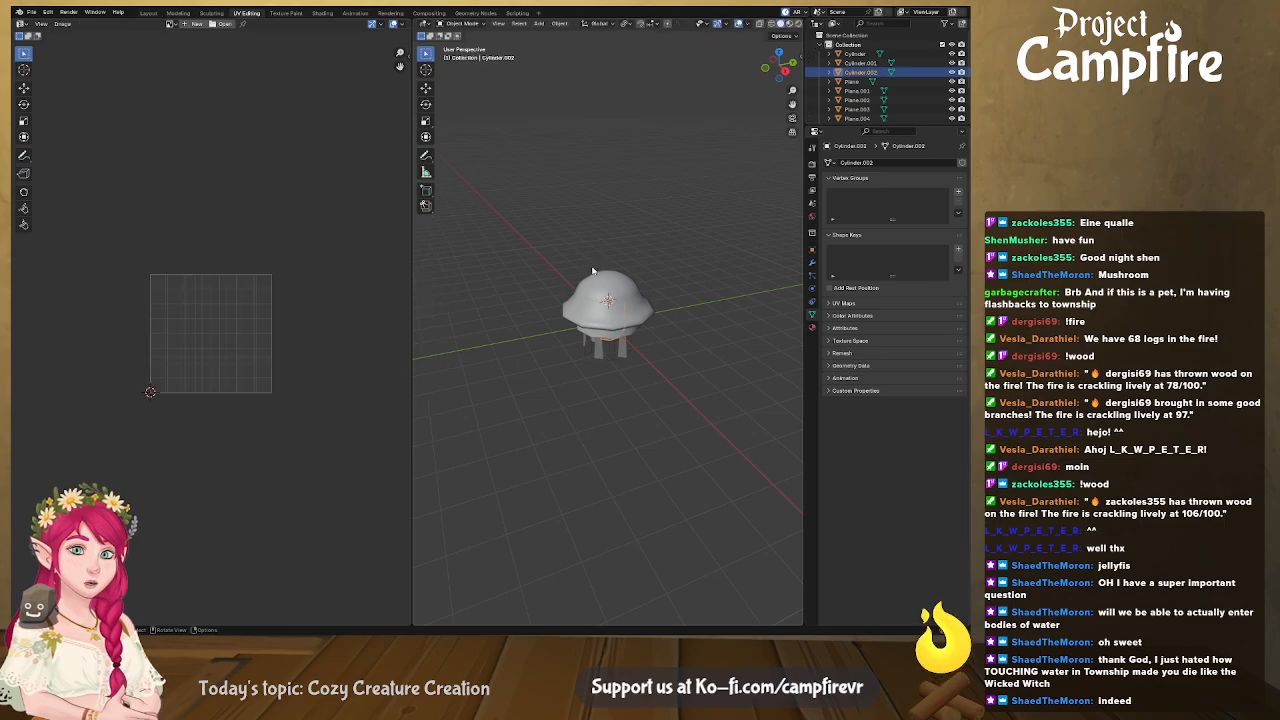
key(a)
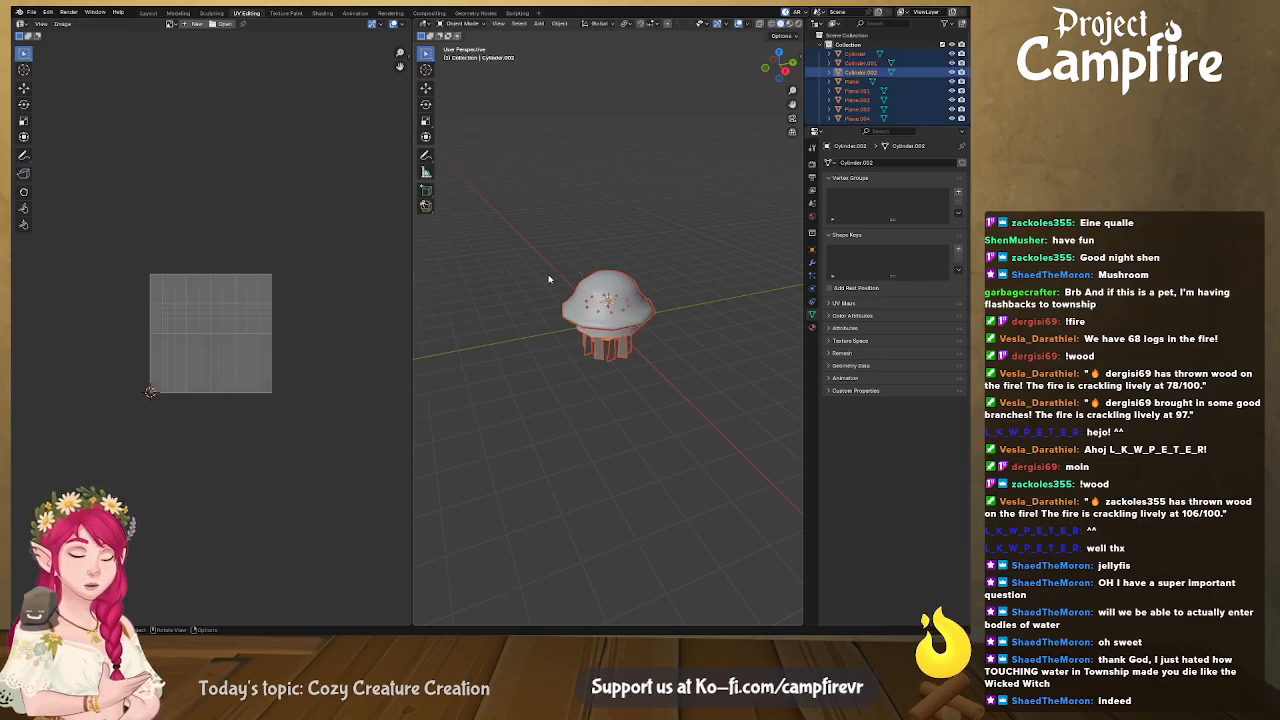
key(Tab)
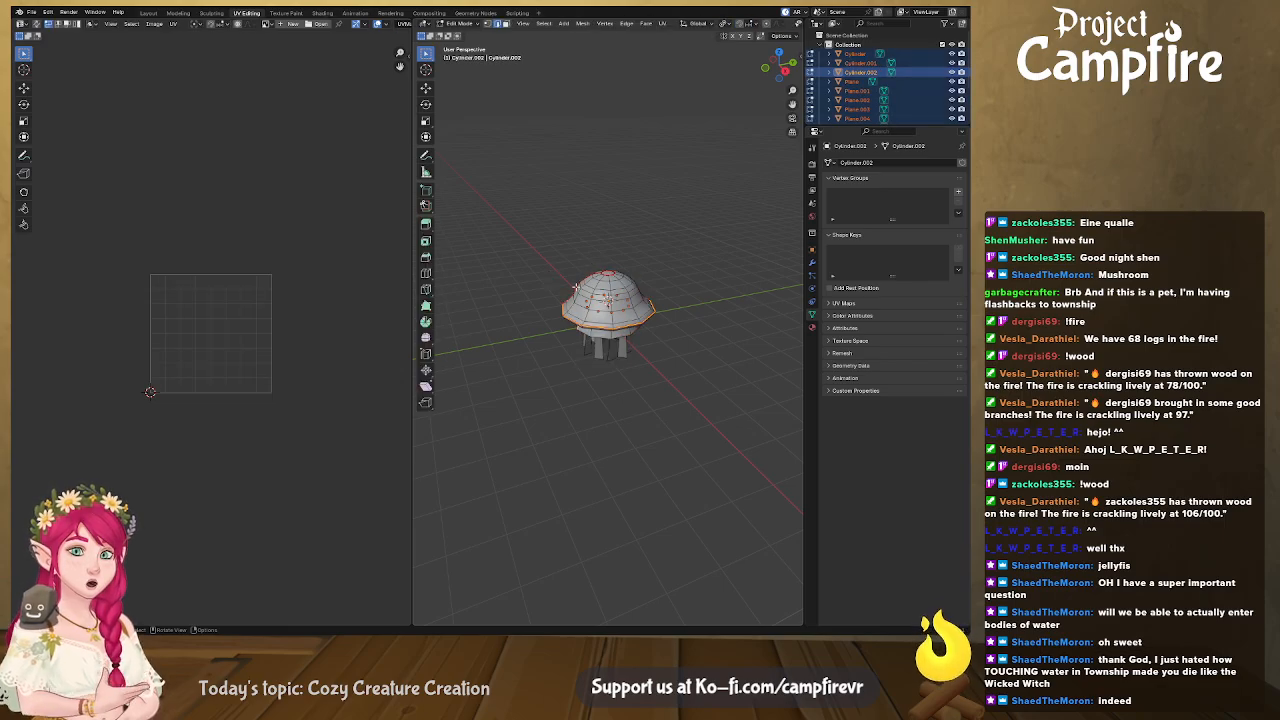
key(a)
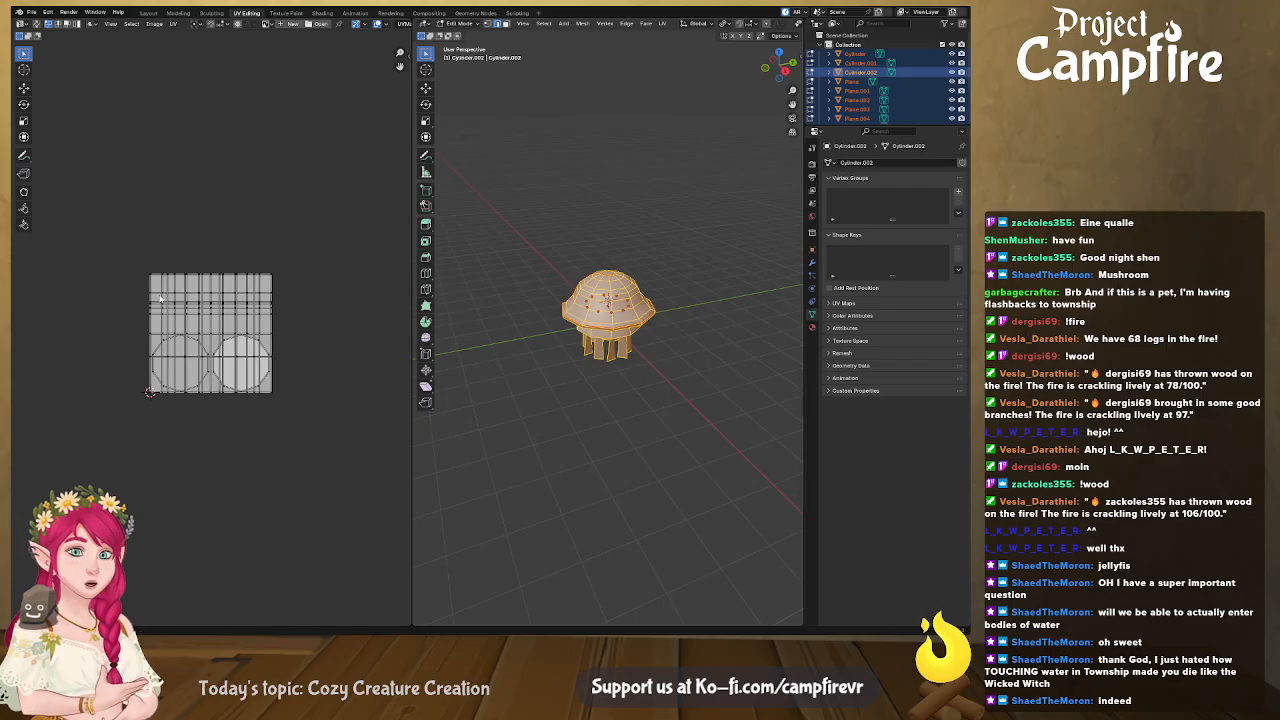
Unwrap all selected parts together along the marked seams, running the unwrap a second time to rearrange the UV islands
right_click(609, 294)
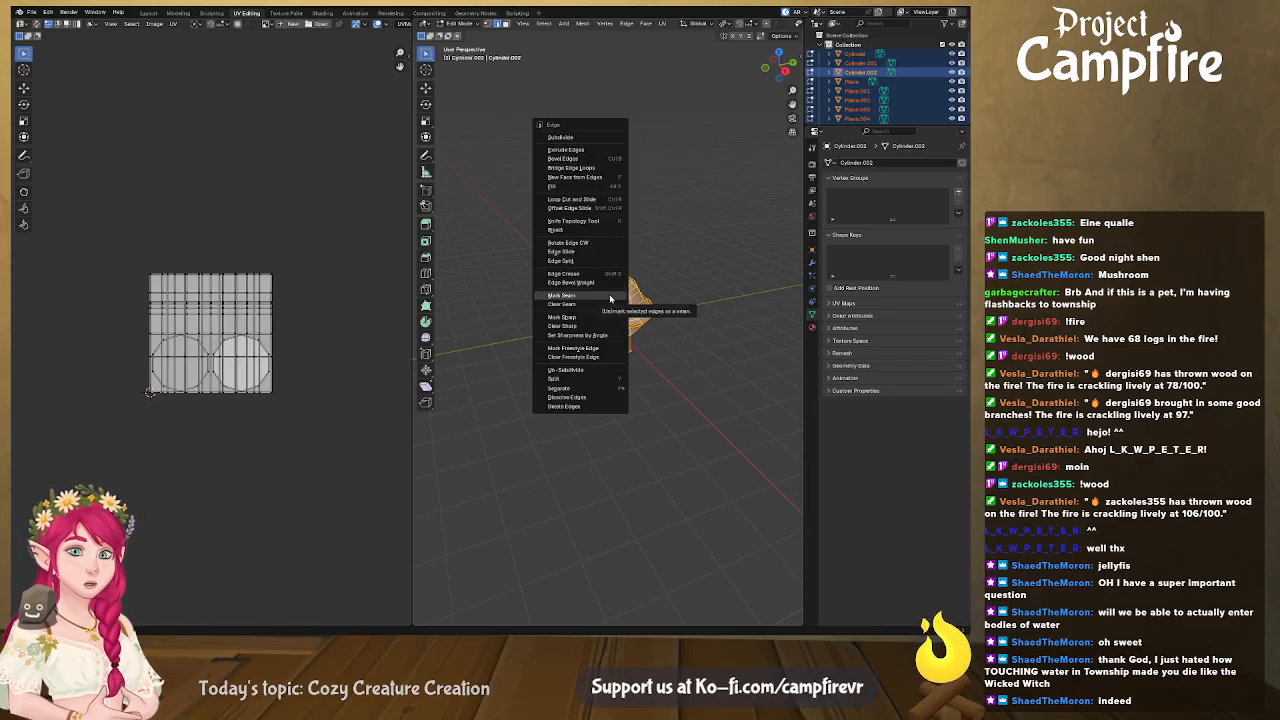
key(u)
click(693, 286)
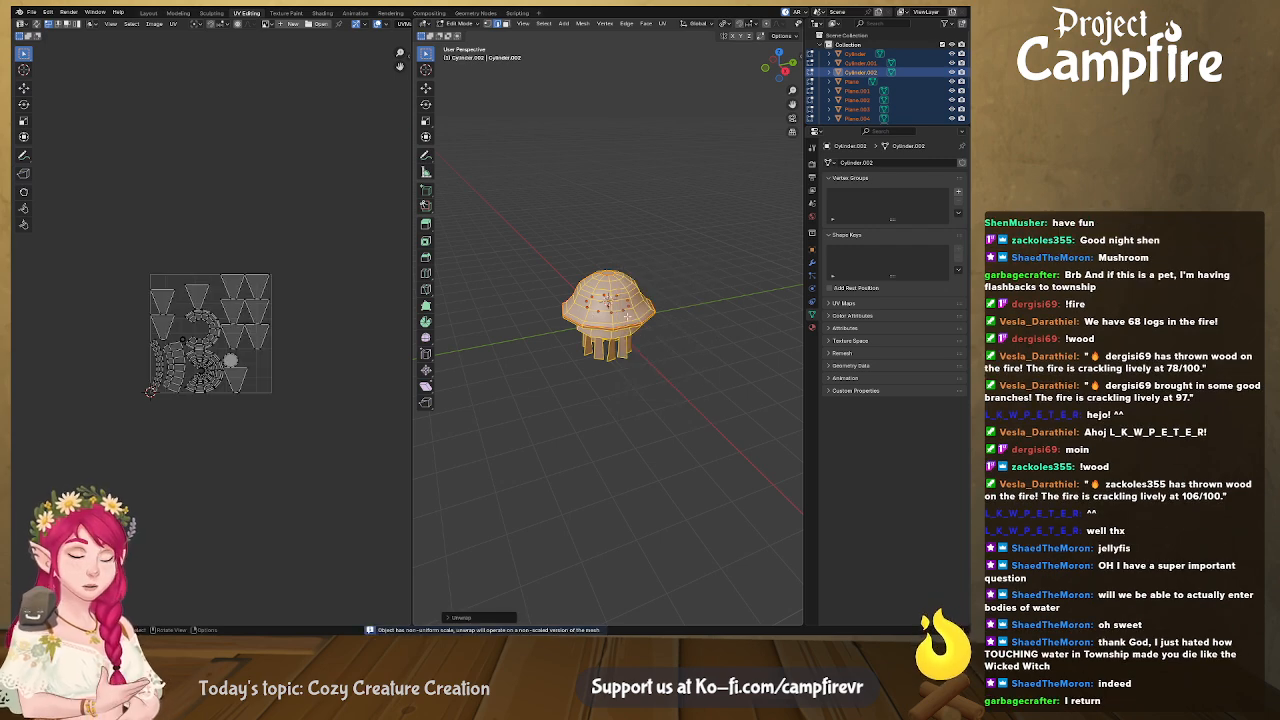
key(u)
click(627, 325)
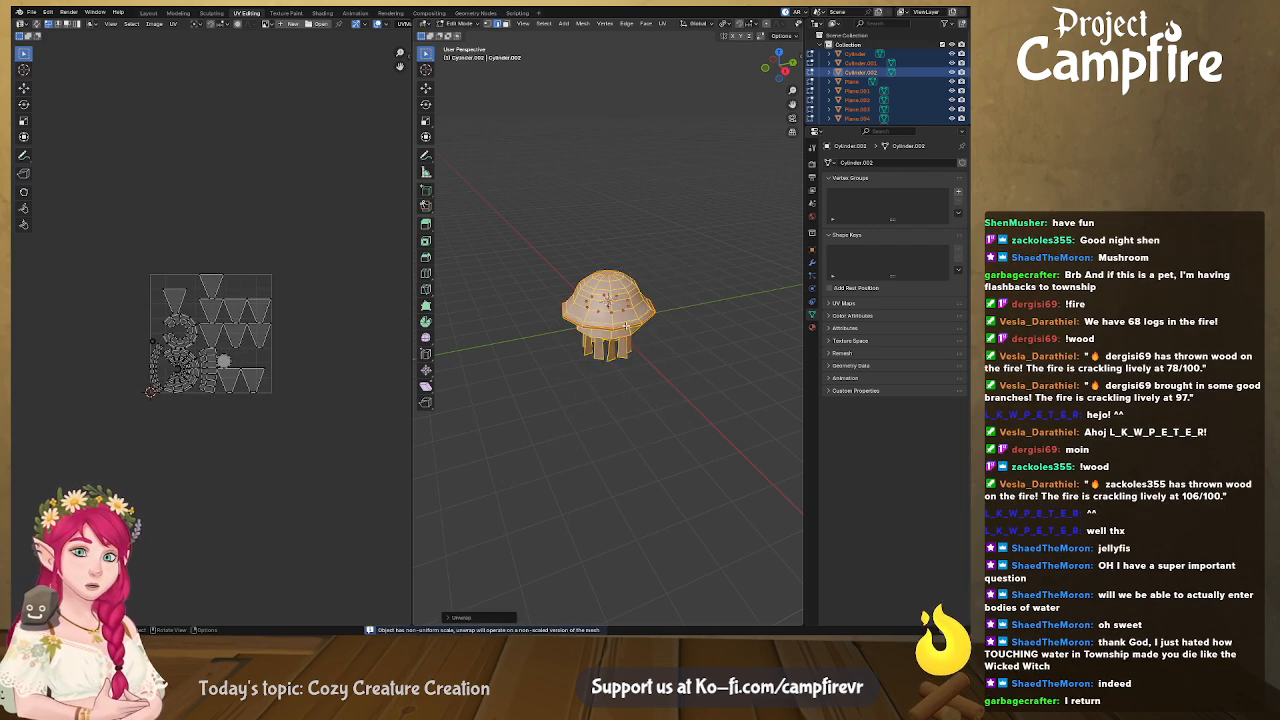
scroll(251, 393, up, 5)
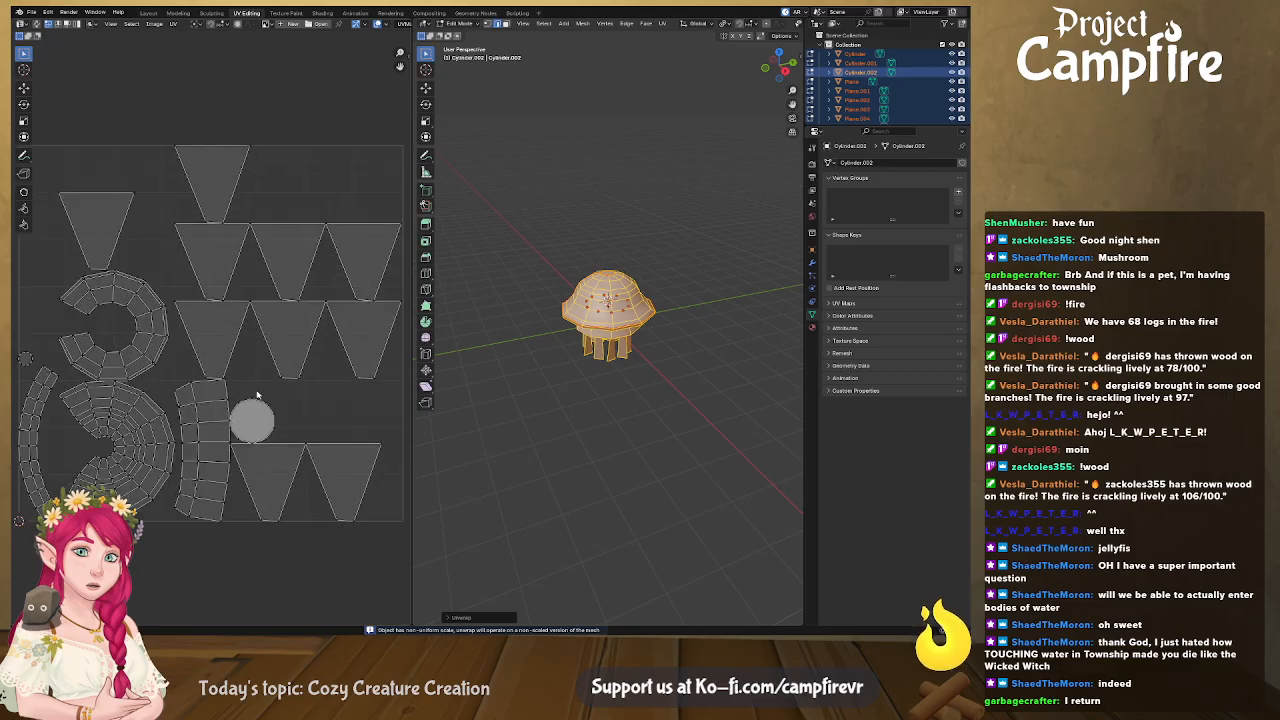
middle_drag(597, 367, 563, 354)
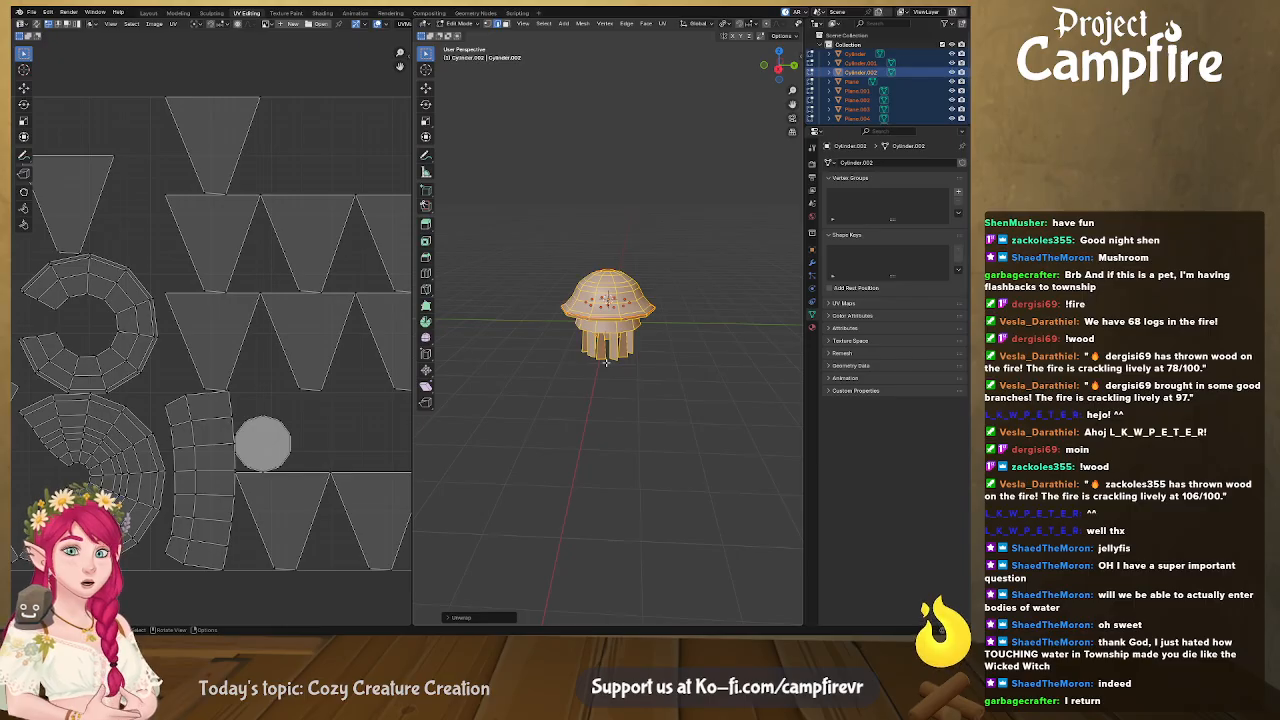
middle_drag(588, 384, 637, 369)
middle_drag(156, 414, 275, 378)
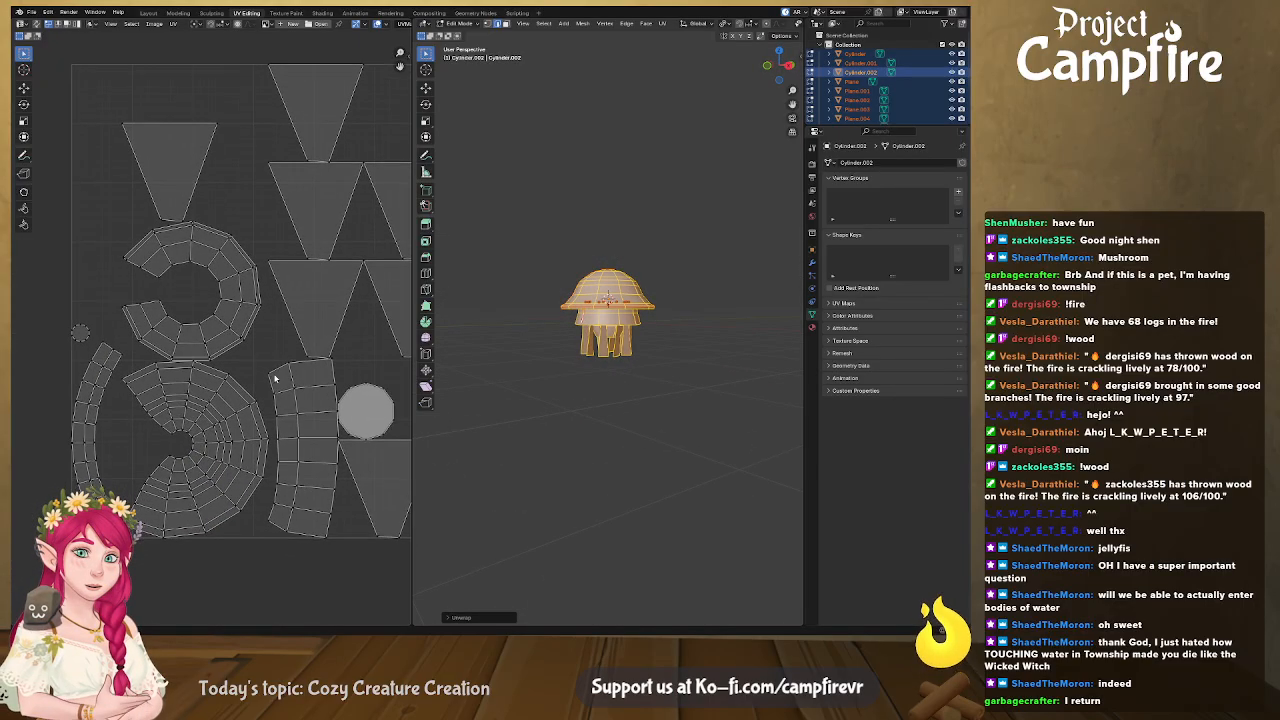
middle_drag(297, 424, 250, 417)
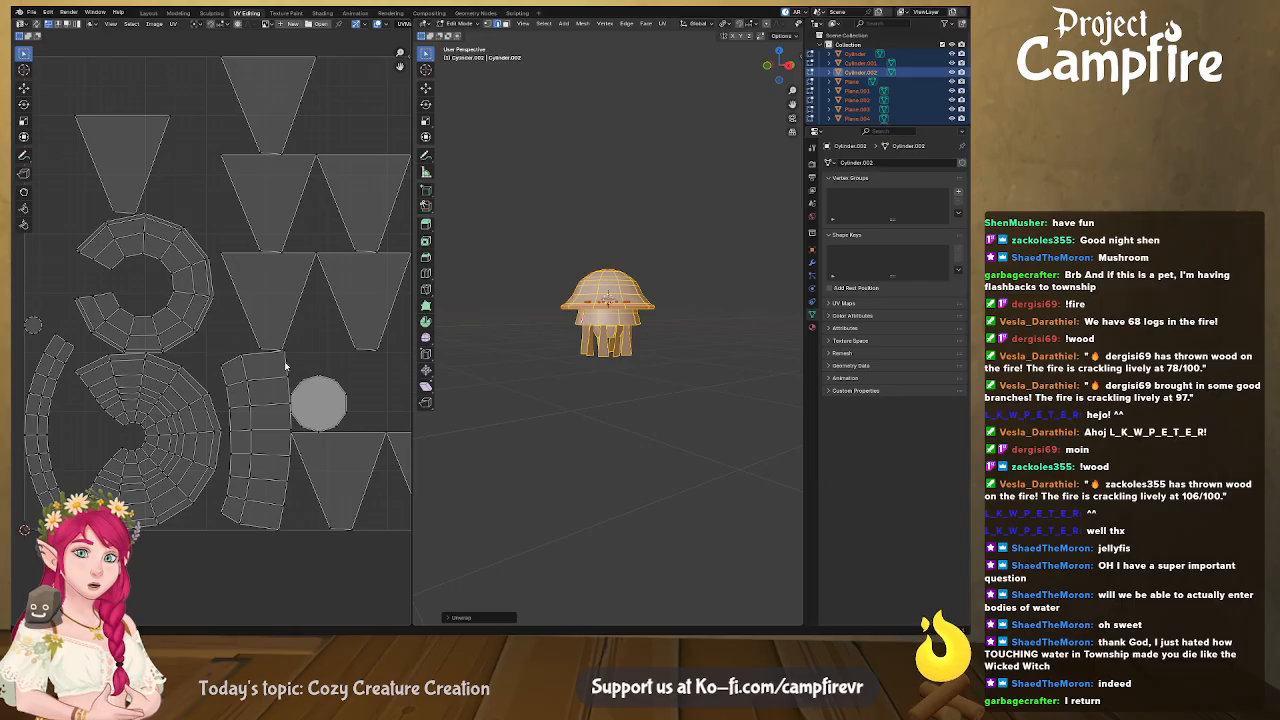
Stack the third-row strip's UV island onto the outermost second-row one, and place its second-row neighbour on the same spot
middle_drag(337, 362, 207, 394)
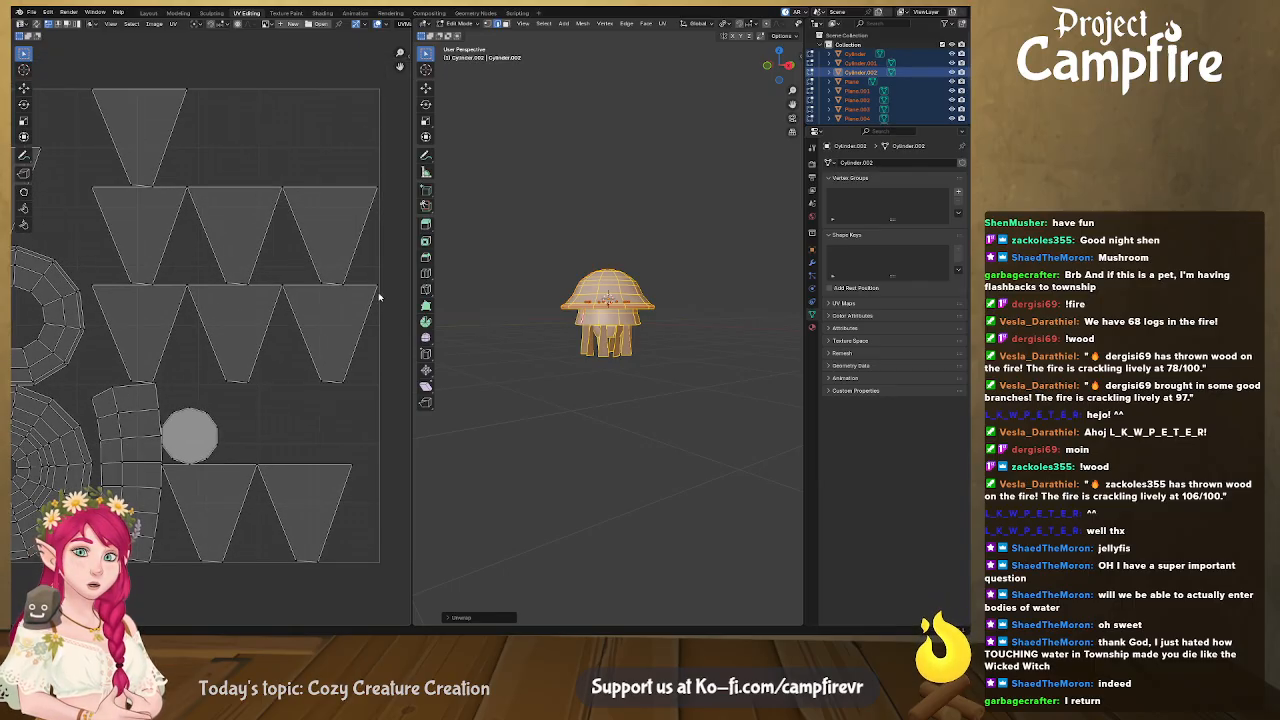
click(376, 290)
key(ctrl+l)
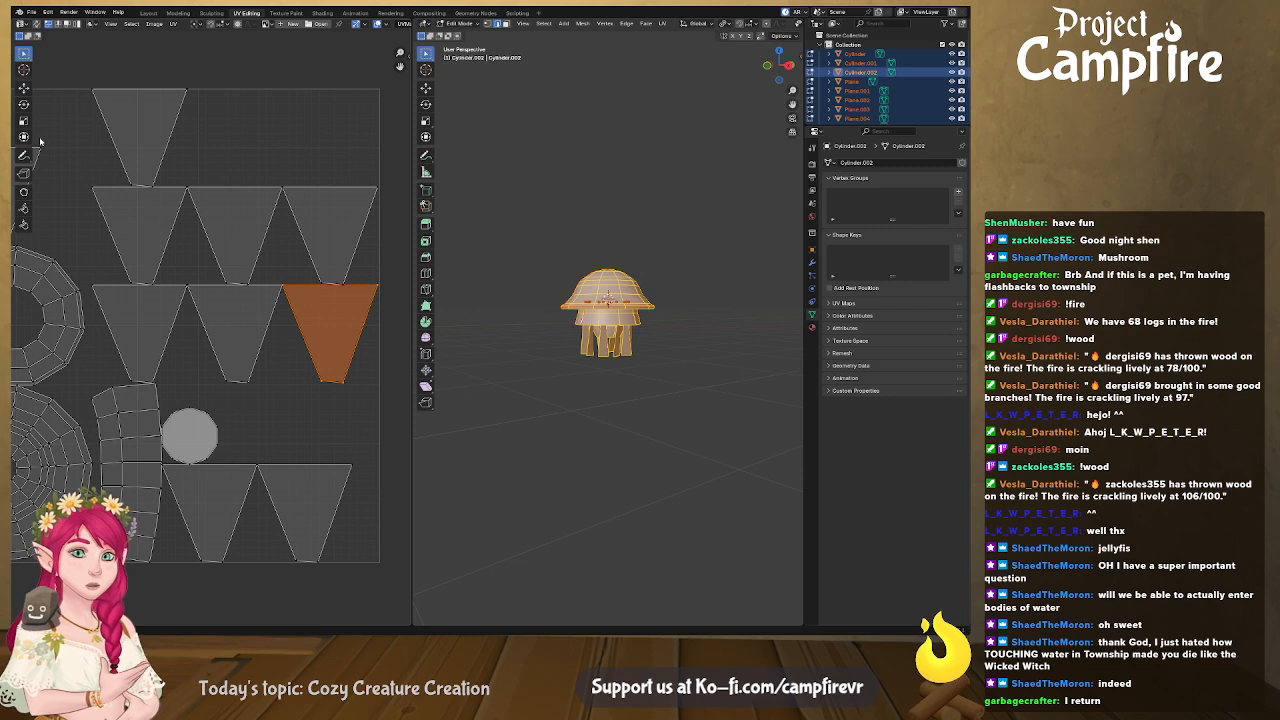
click(24, 88)
drag(330, 333, 331, 232)
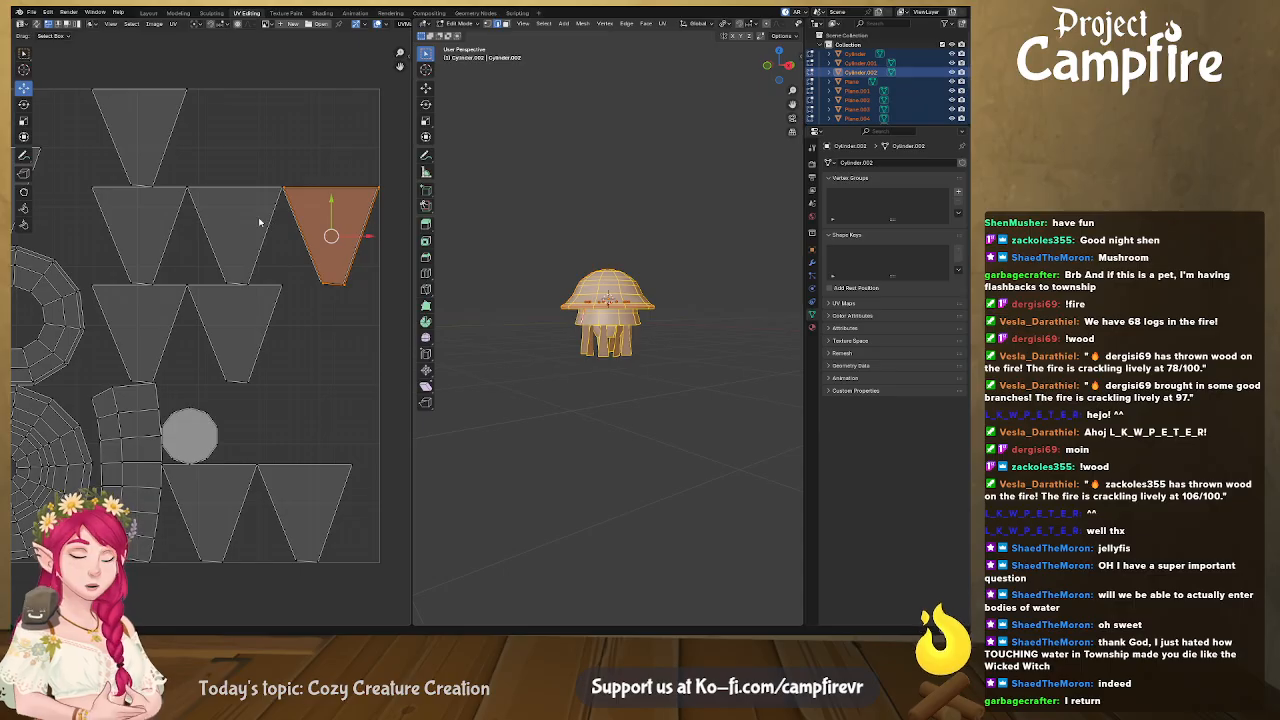
click(259, 222)
drag(234, 236, 332, 236)
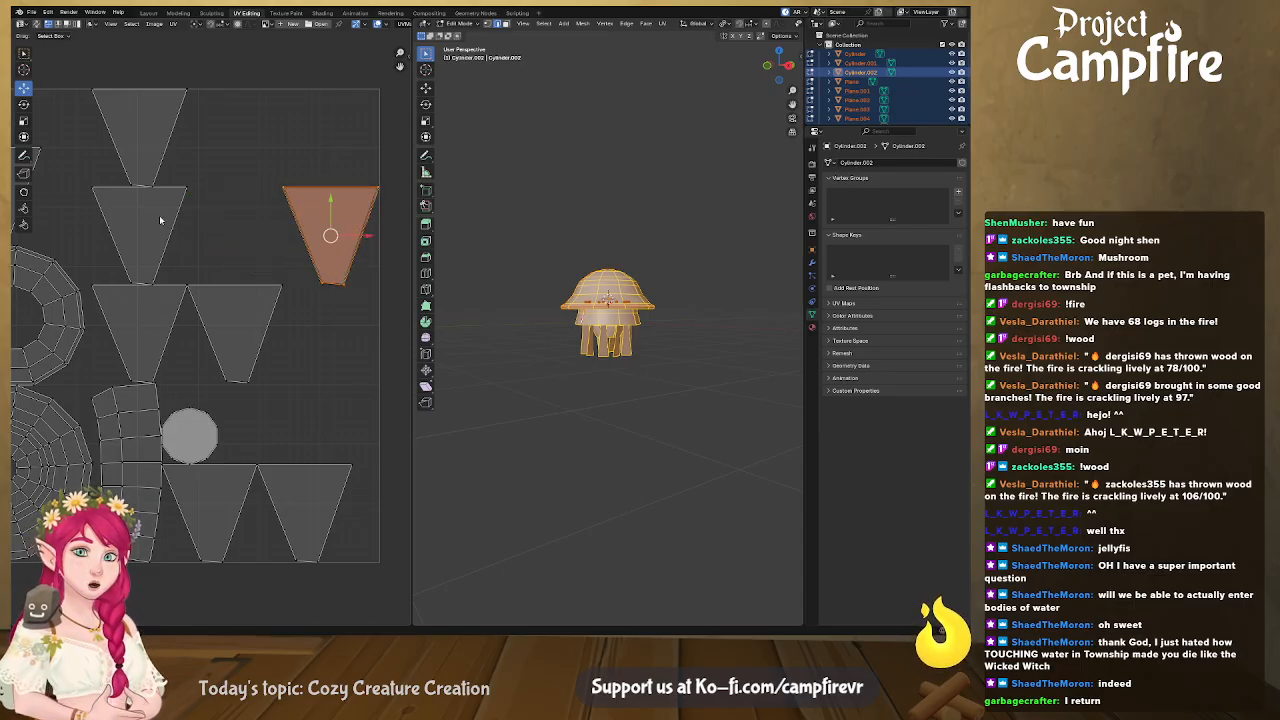
Move the lone top-row strip UV island and the remaining second-row one onto the stacked strip island
click(160, 221)
click(147, 166)
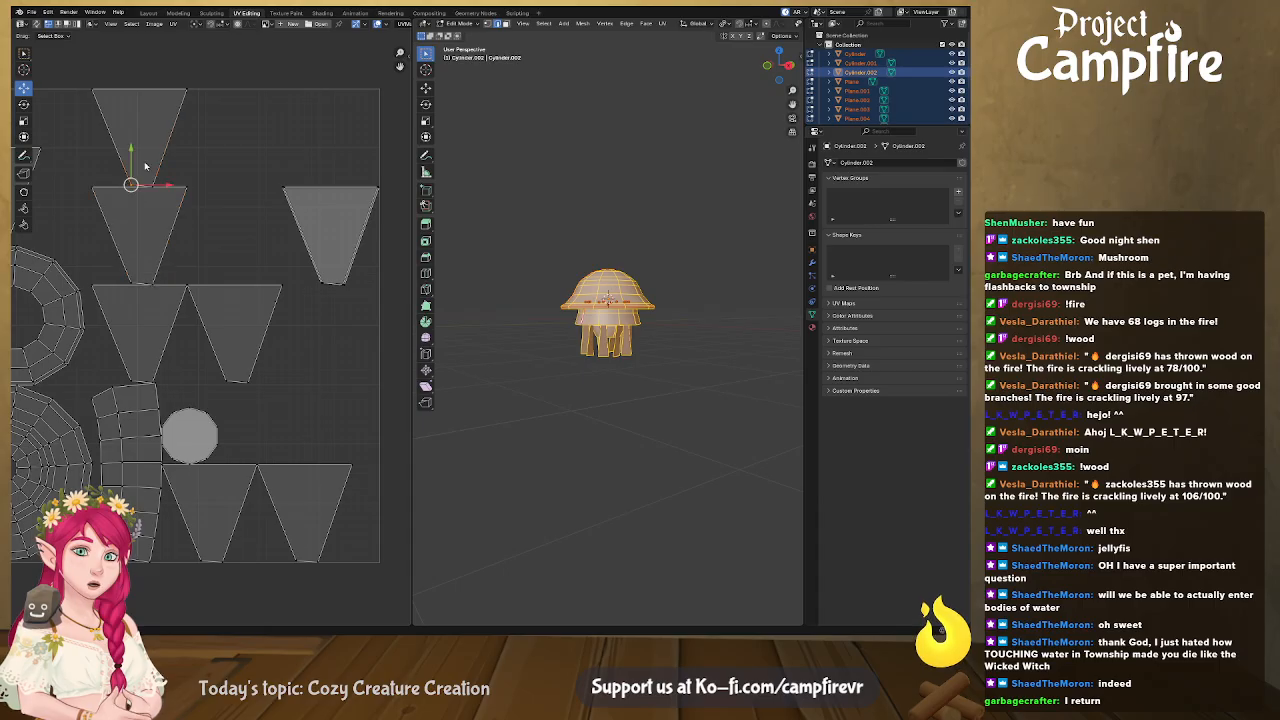
key(l)
drag(141, 138, 332, 236)
click(160, 239)
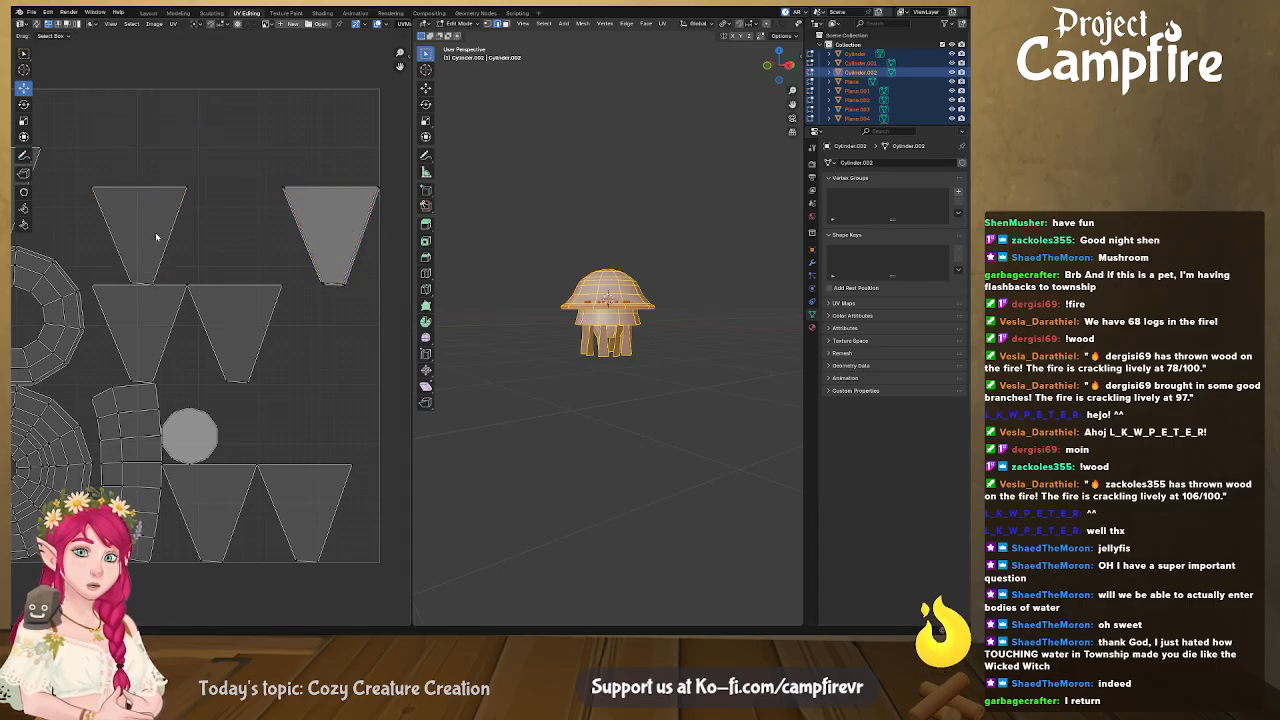
key(l)
drag(137, 229, 332, 236)
Place the two remaining third-row strip UV islands on the stack and clear the selection
click(263, 349)
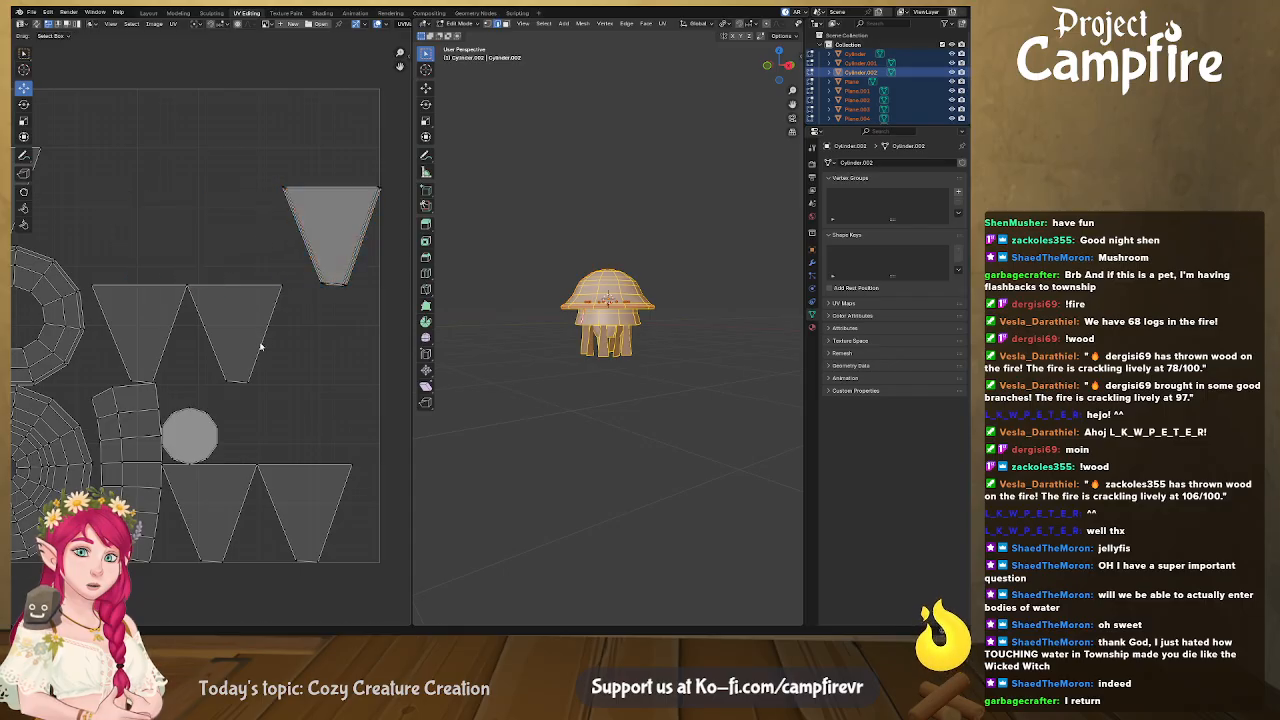
key(l)
drag(234, 334, 331, 237)
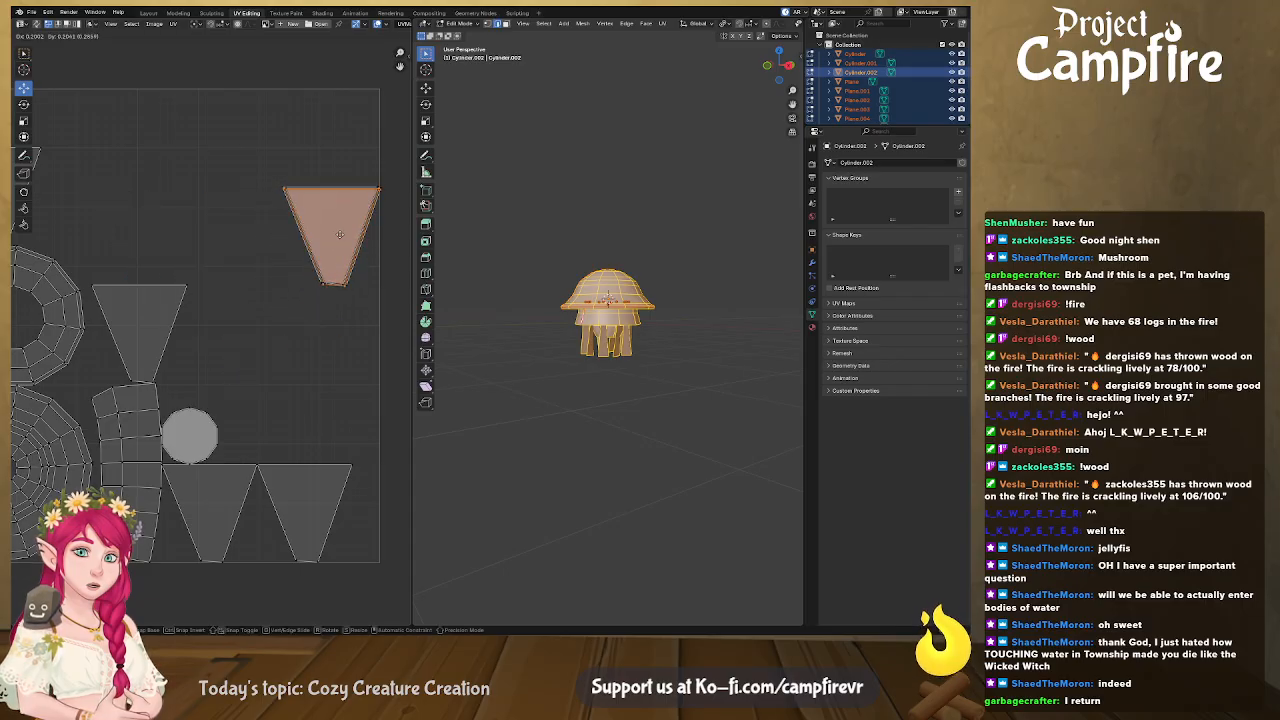
key(alt+a)
key(l)
drag(152, 323, 342, 234)
key(alt+a)
Move both strip UV islands from the lowest row onto the stacked strip islands
key(l)
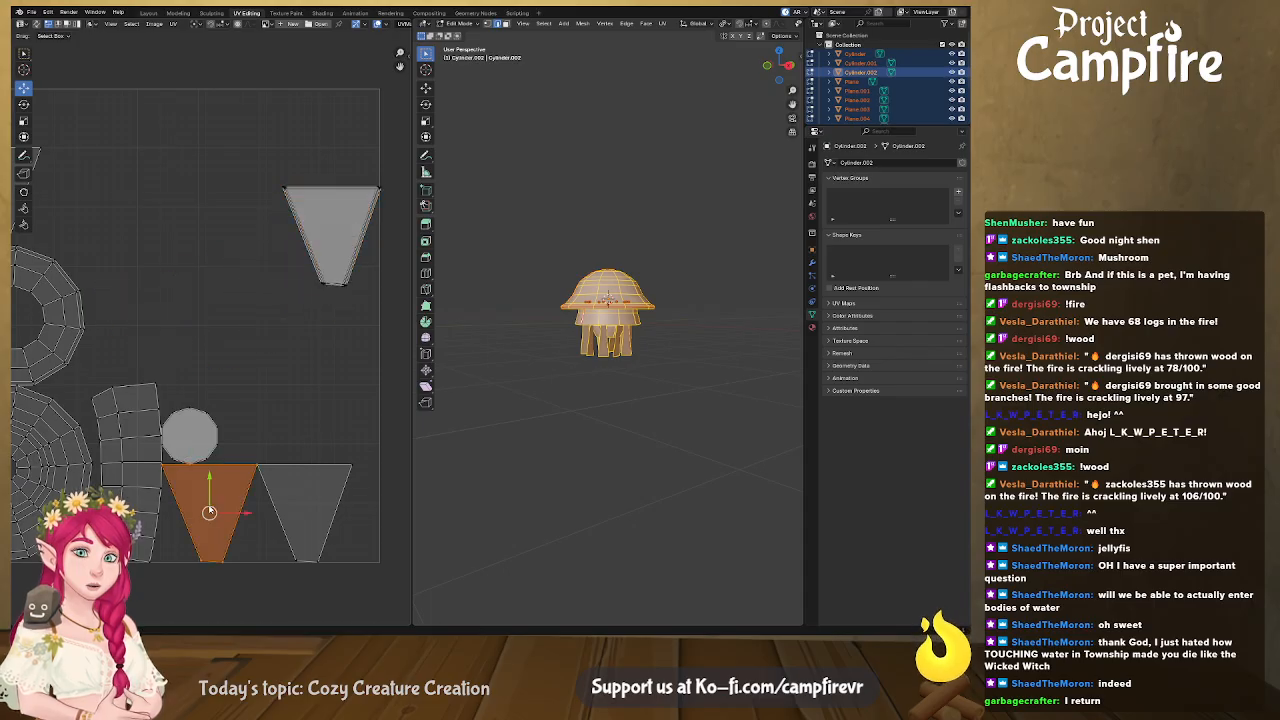
key(alt+a)
key(l)
drag(213, 513, 333, 237)
key(alt+a)
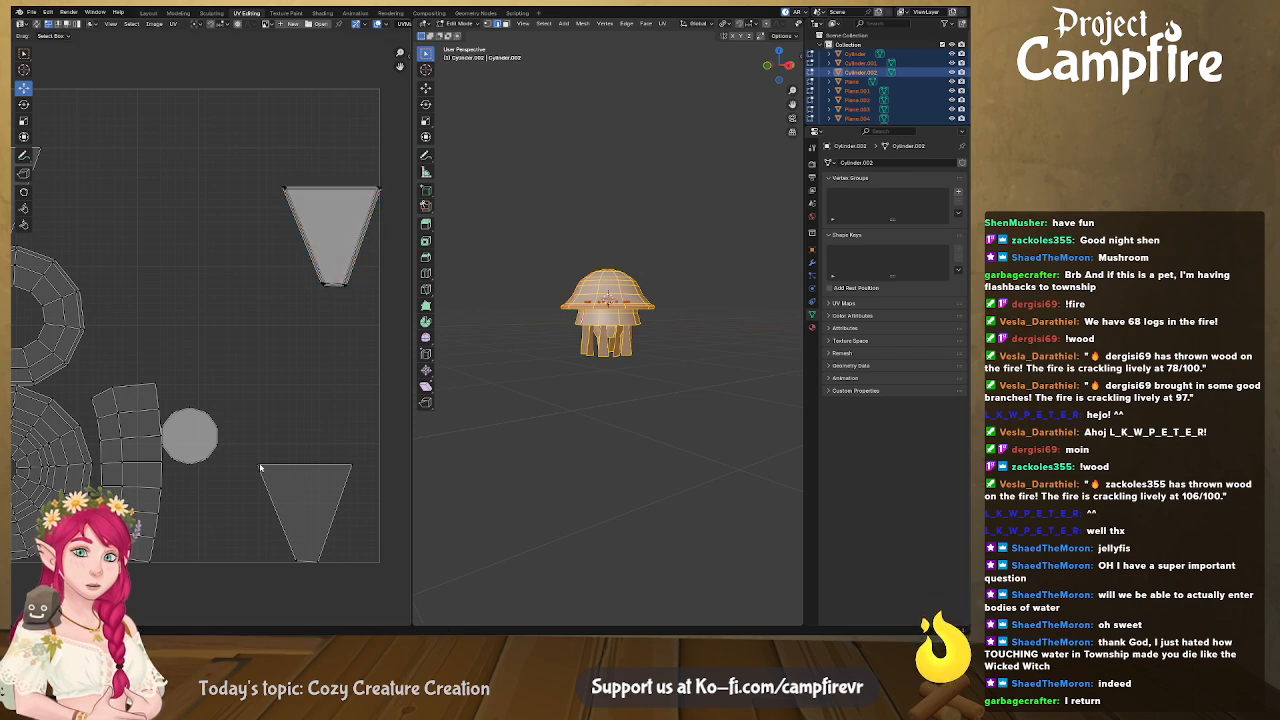
key(l)
drag(296, 497, 333, 234)
Spread the lower corners of the stacked strip UVs outward so the tapered islands form a square
scroll(371, 318, up, 5)
middle_drag(236, 341, 203, 375)
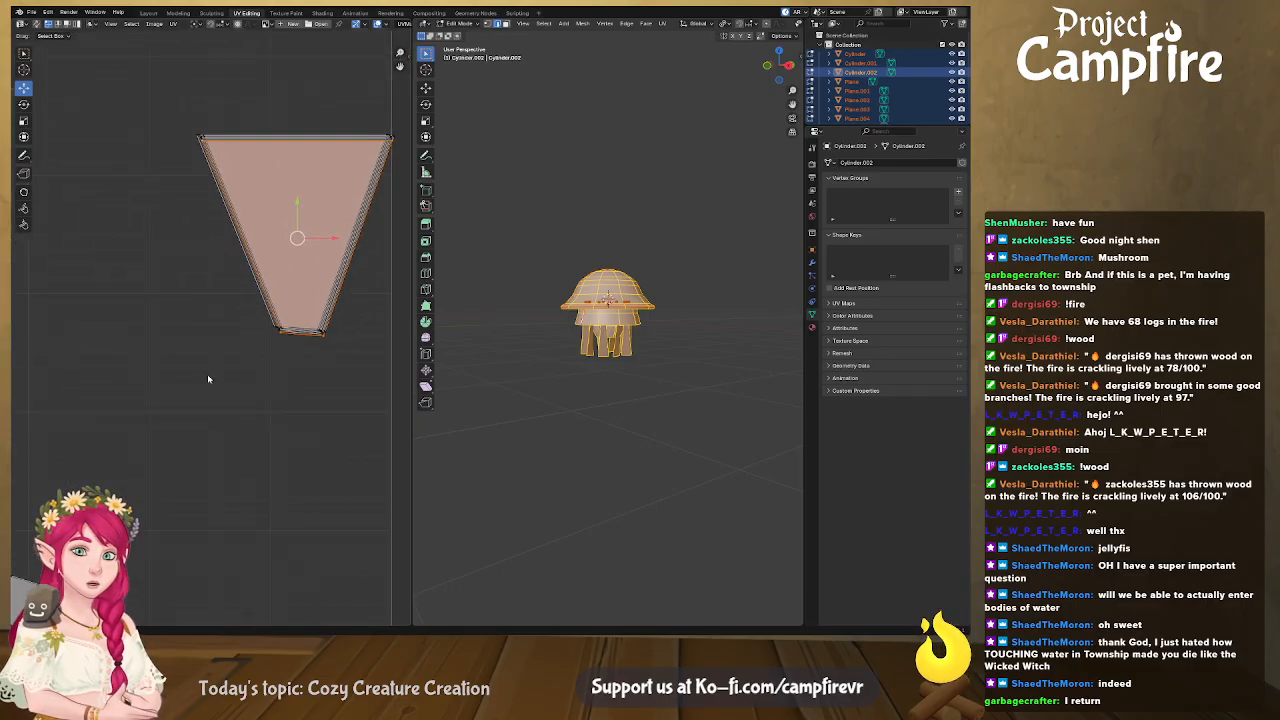
click(278, 329)
drag(278, 329, 349, 352)
drag(323, 333, 386, 330)
drag(270, 308, 201, 330)
drag(395, 355, 369, 318)
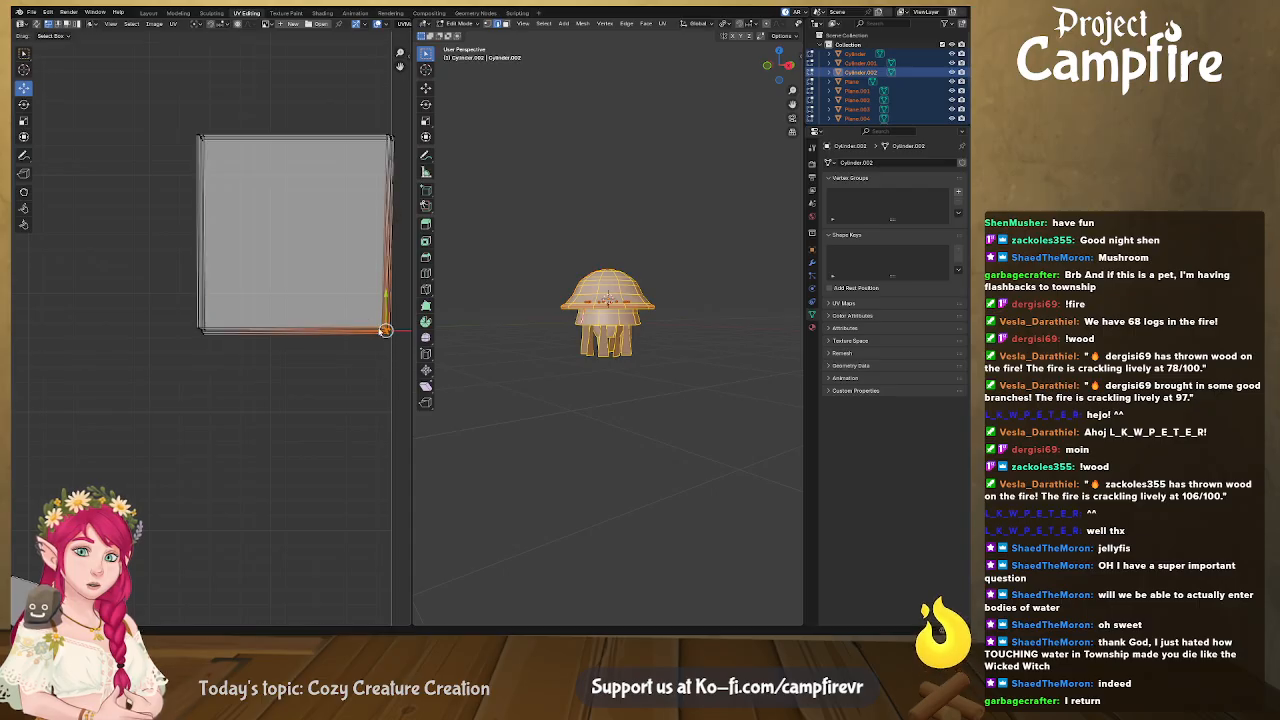
drag(228, 354, 201, 331)
Stretch the lower and upper edges of the stacked strip UVs so they span the full height of the UV square
scroll(288, 332, down, 4)
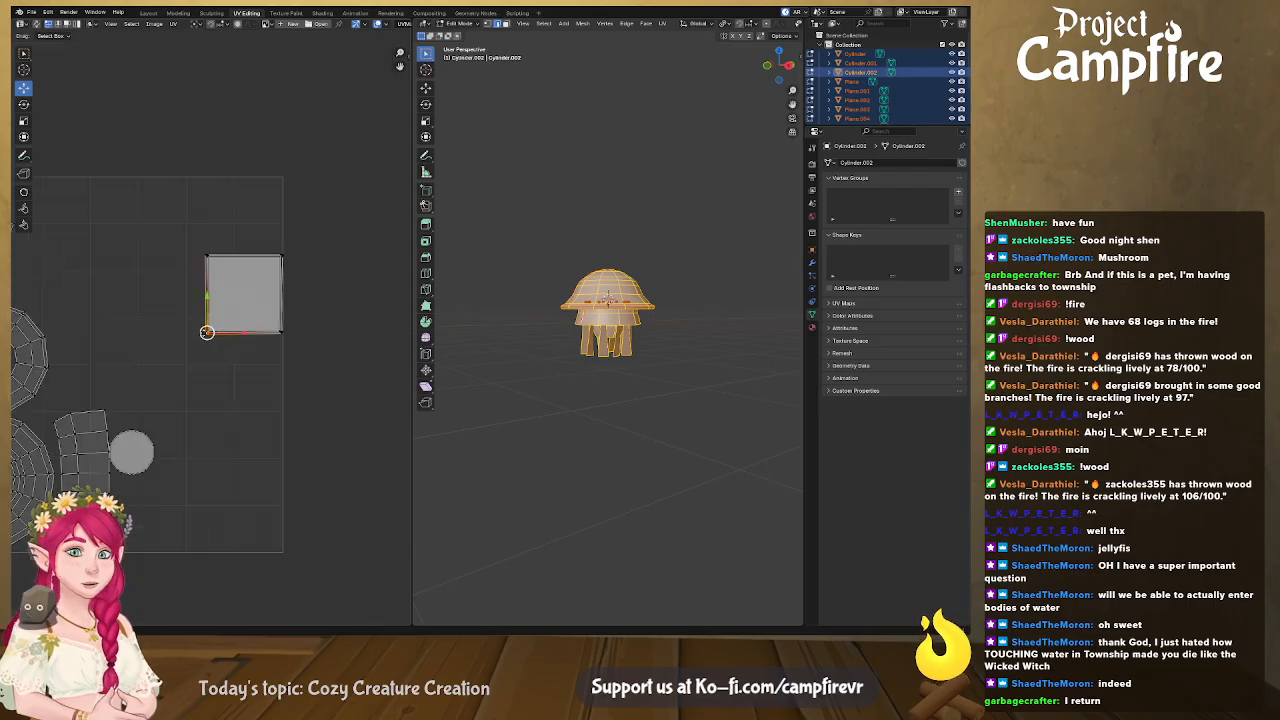
drag(369, 356, 212, 285)
key(g)
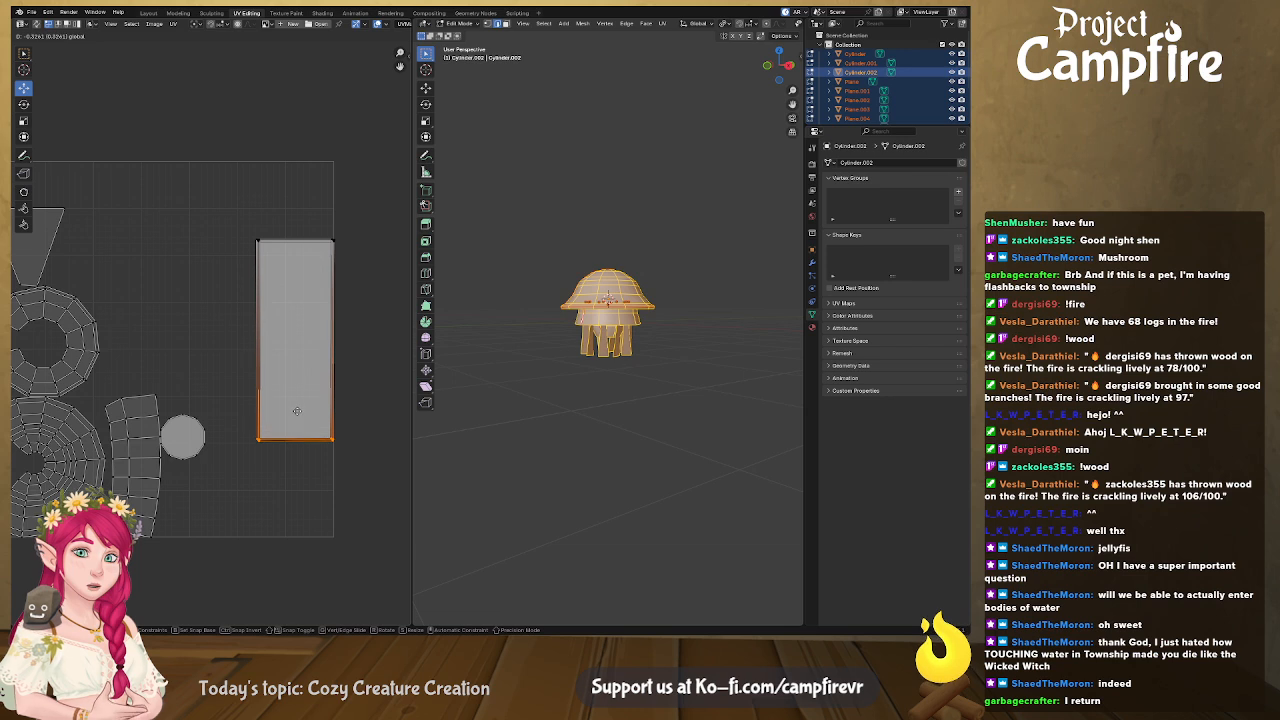
click(288, 505)
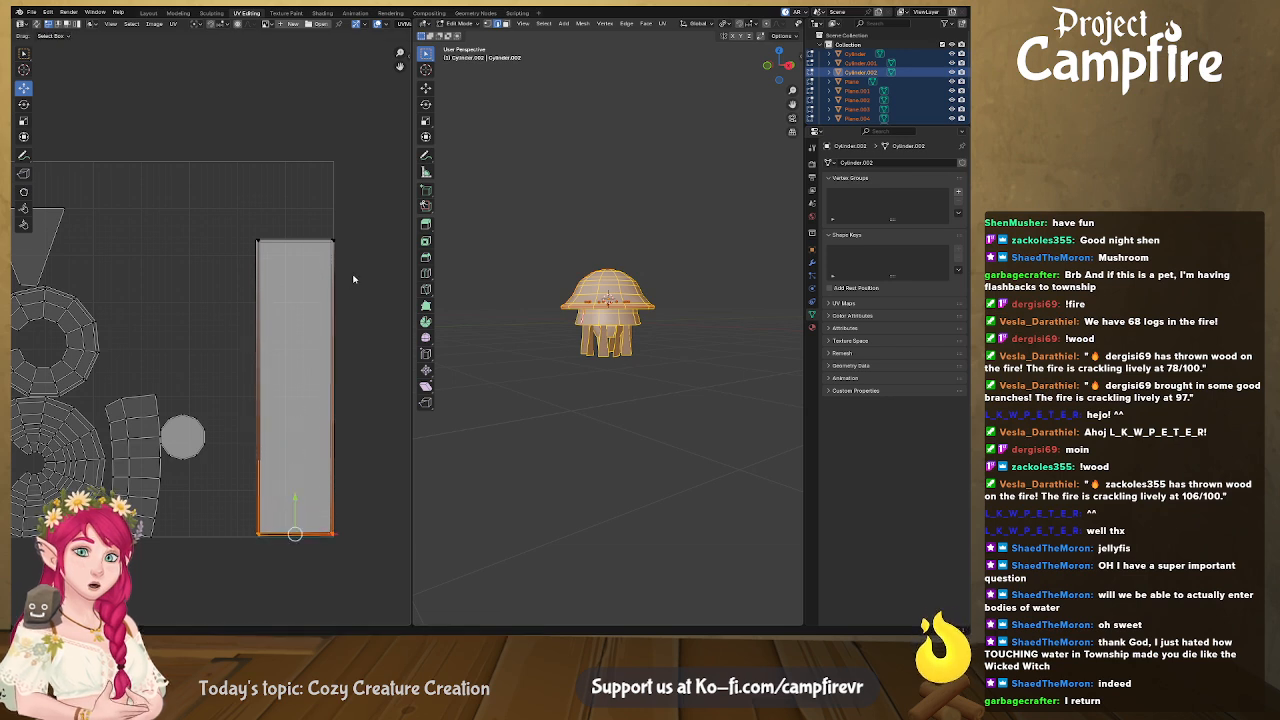
drag(340, 222, 232, 286)
key(g)
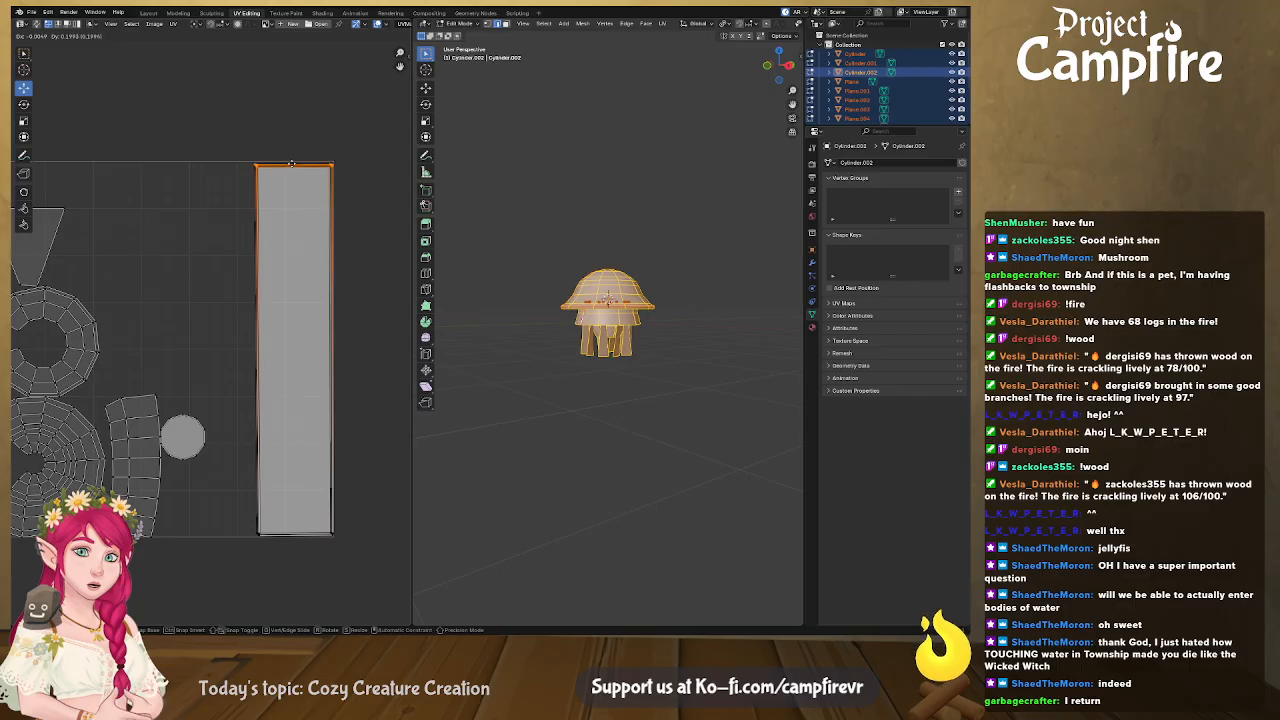
click(291, 163)
click(293, 533)
key(g)
click(293, 533)
Move the last tapered strip UV island onto the stack and pull its corners out to match the tall rectangle
middle_drag(222, 498, 278, 421)
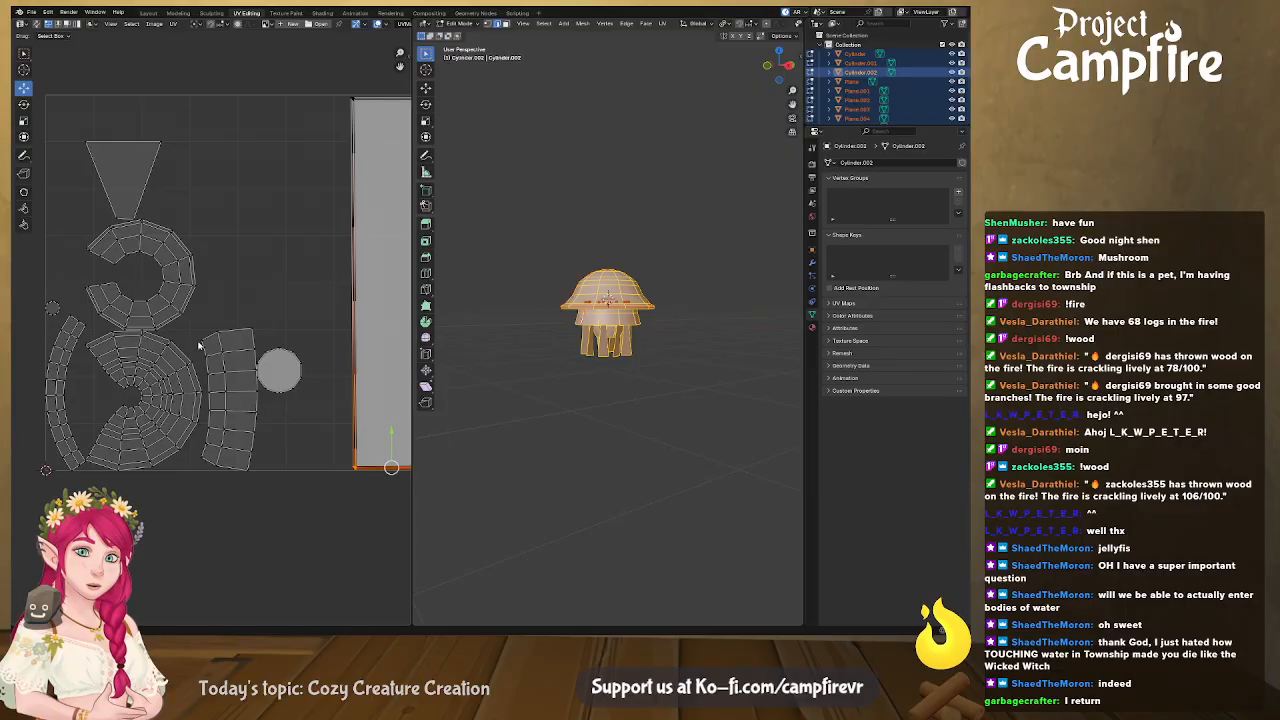
click(160, 142)
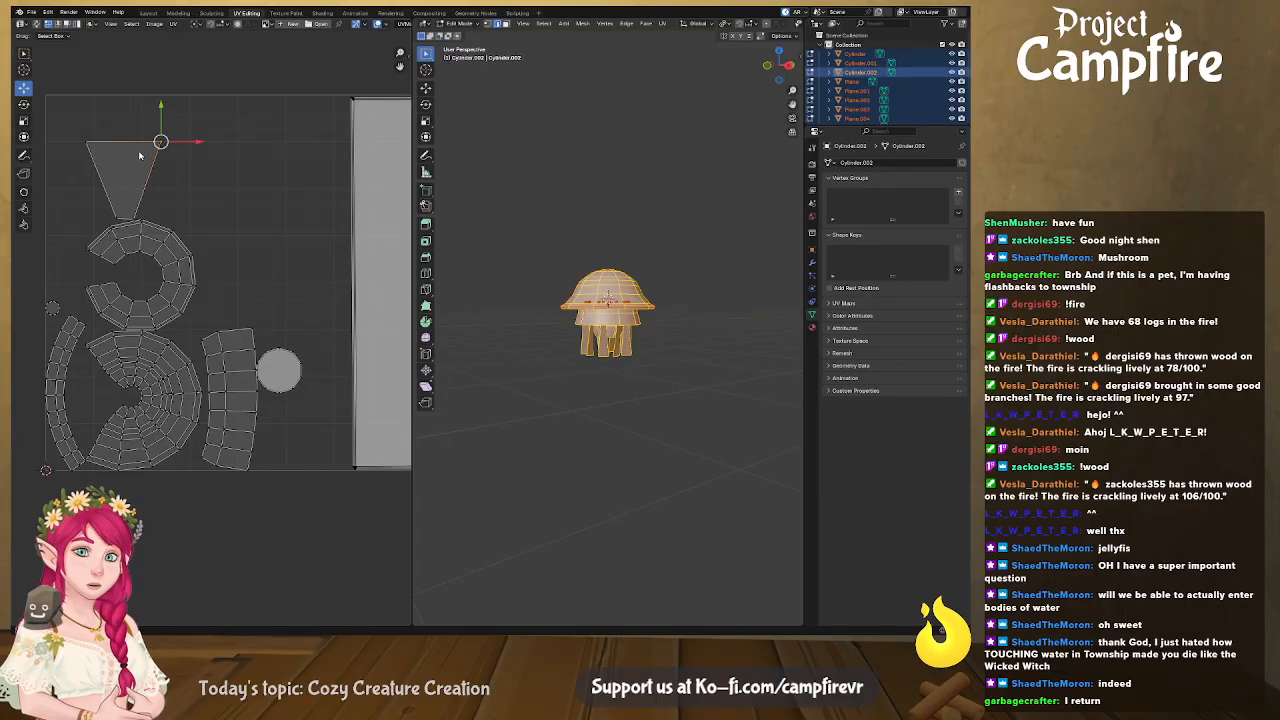
key(l)
drag(124, 181, 321, 144)
middle_drag(321, 144, 221, 161)
drag(221, 161, 256, 485)
click(283, 192)
click(301, 194)
drag(301, 194, 327, 484)
Move the wide curved two-row UV island beneath the UV square and rotate it 90 degrees
middle_drag(304, 455, 393, 424)
middle_drag(253, 370, 298, 351)
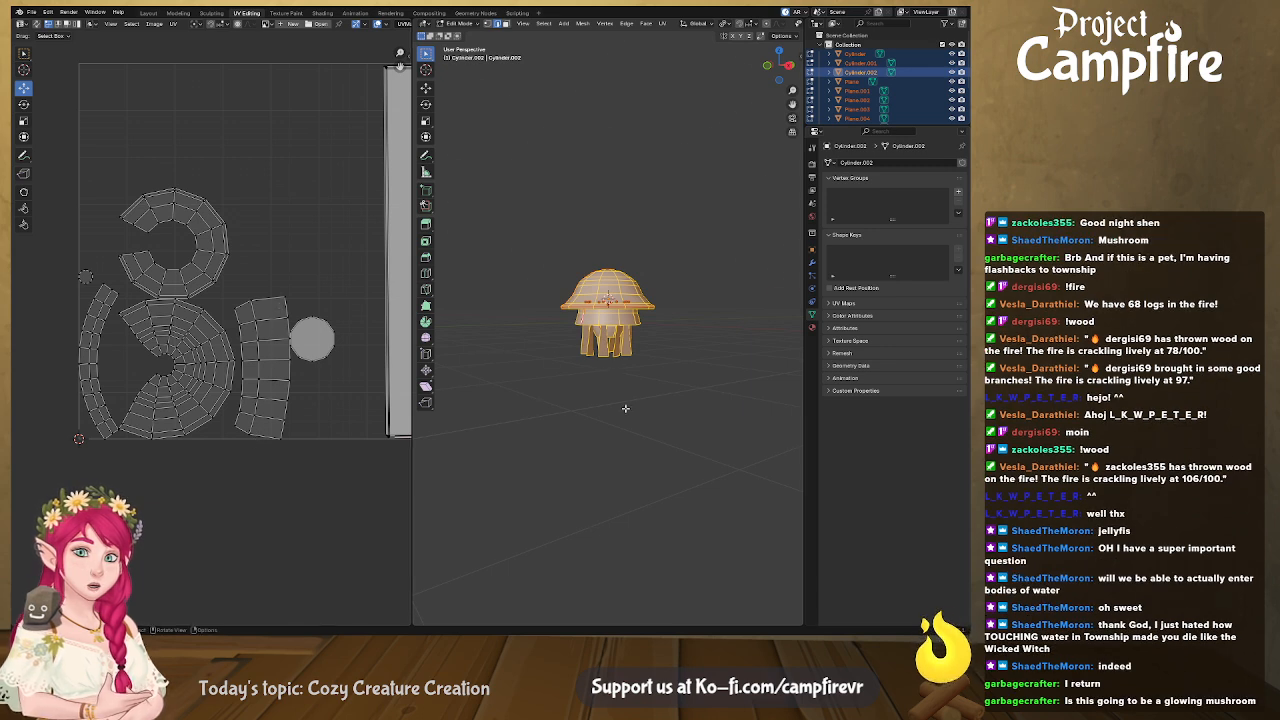
middle_drag(619, 398, 622, 432)
middle_drag(588, 337, 586, 388)
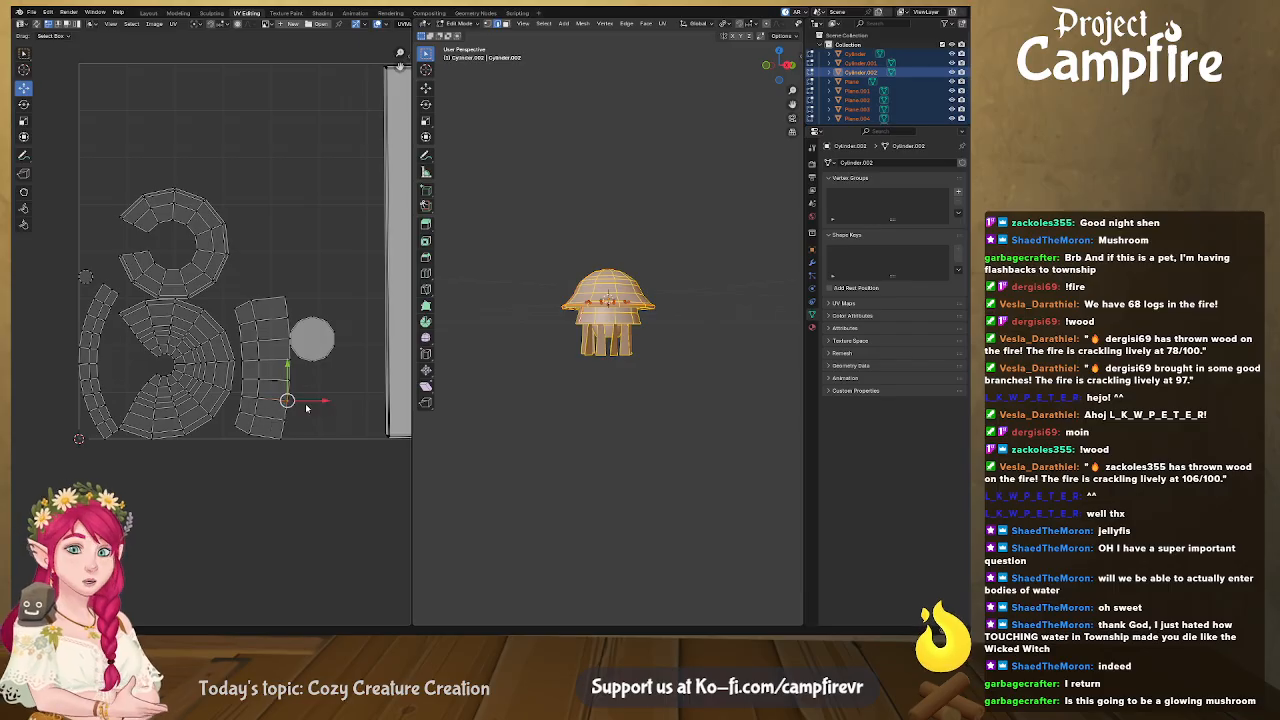
click(286, 398)
drag(286, 398, 256, 470)
text(r)
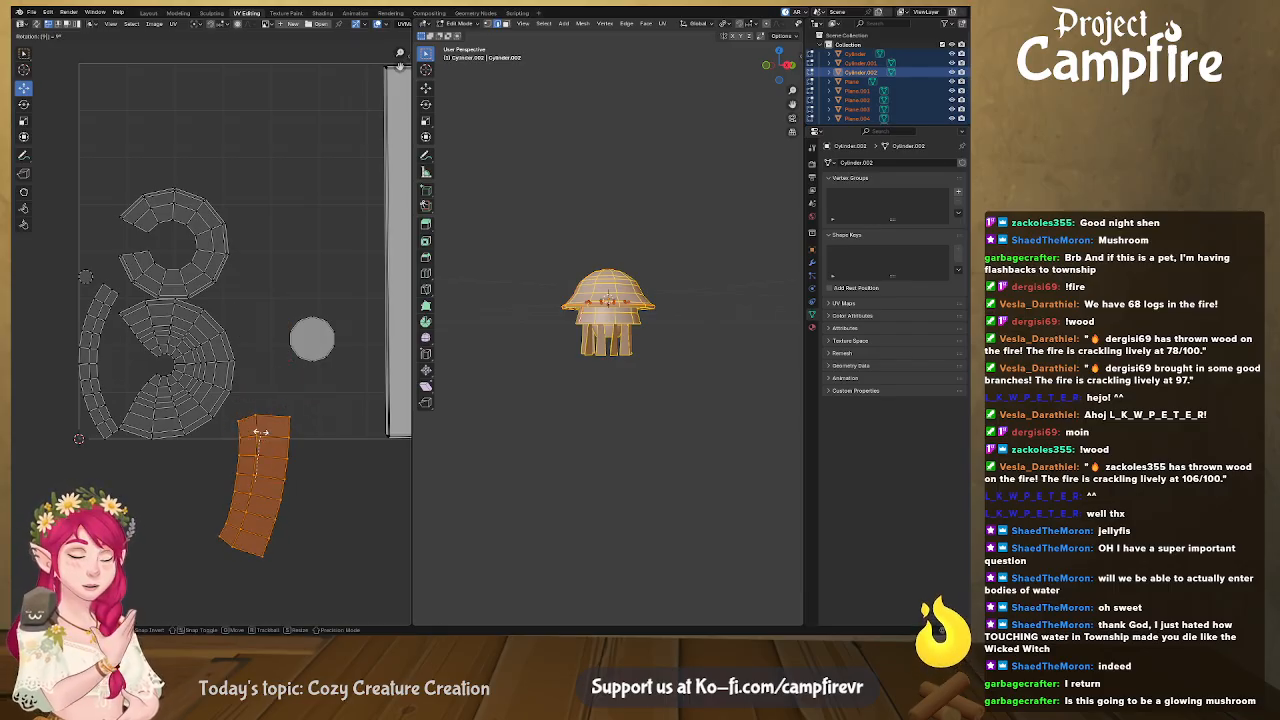
text(90)
key(Return)
Flatten the upper, middle and lower vertex rows of the two-row UV island with Align Horizontally
right_click(278, 467)
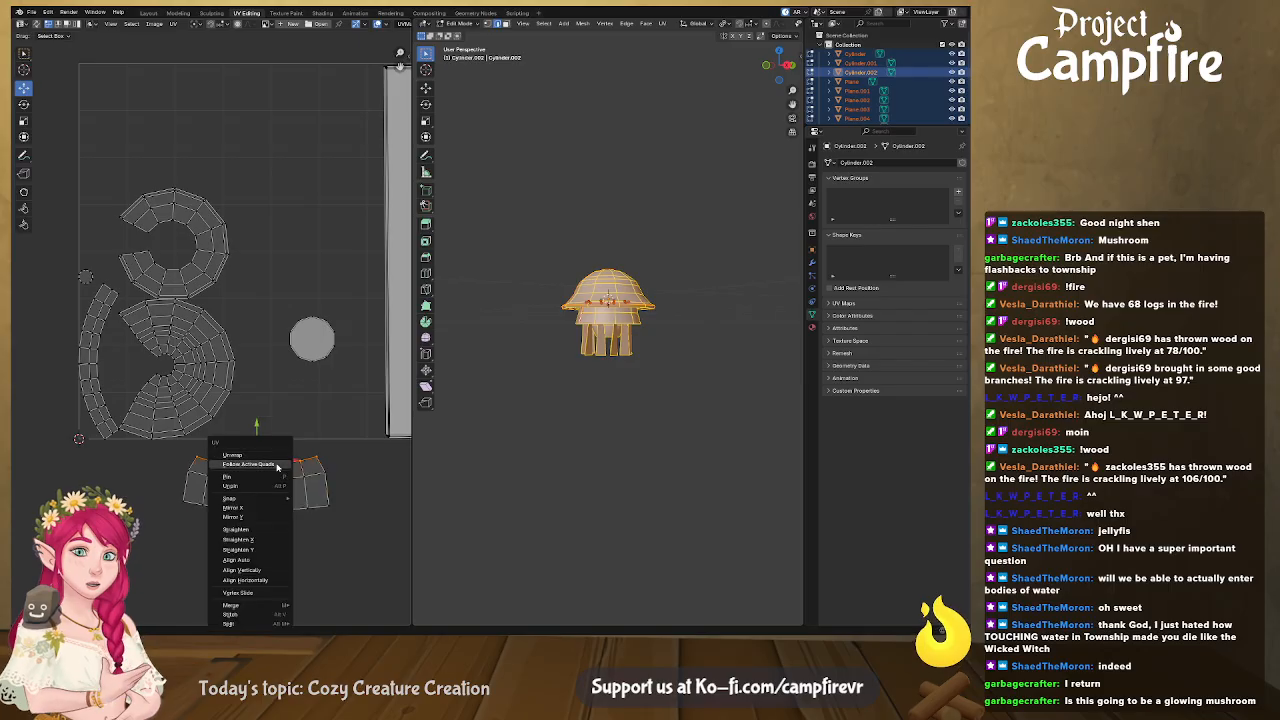
click(262, 584)
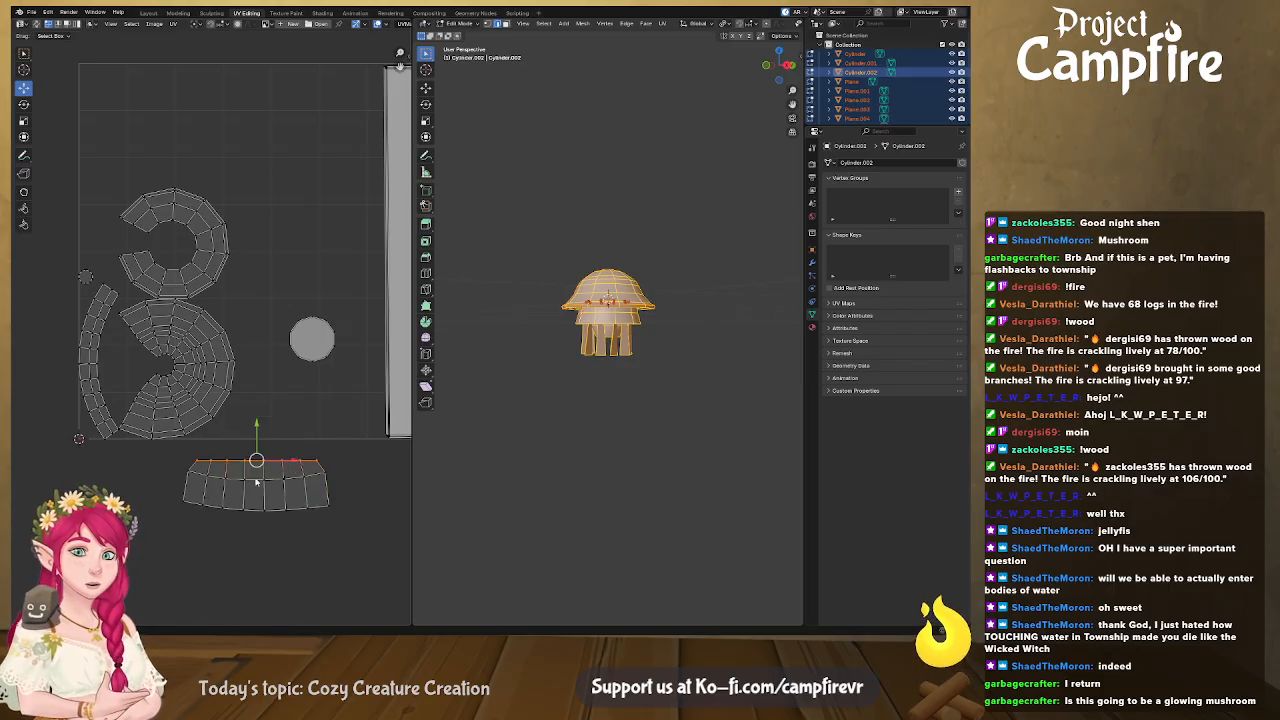
right_click(256, 483)
click(268, 510)
right_click(268, 512)
click(228, 498)
Straighten every vertex column of the two-row UV island one by one with Align Vertically, forming a regular rectangular grid
right_click(186, 489)
click(212, 487)
right_click(200, 492)
click(190, 486)
right_click(206, 486)
click(200, 488)
right_click(224, 488)
click(222, 487)
click(244, 490)
right_click(244, 489)
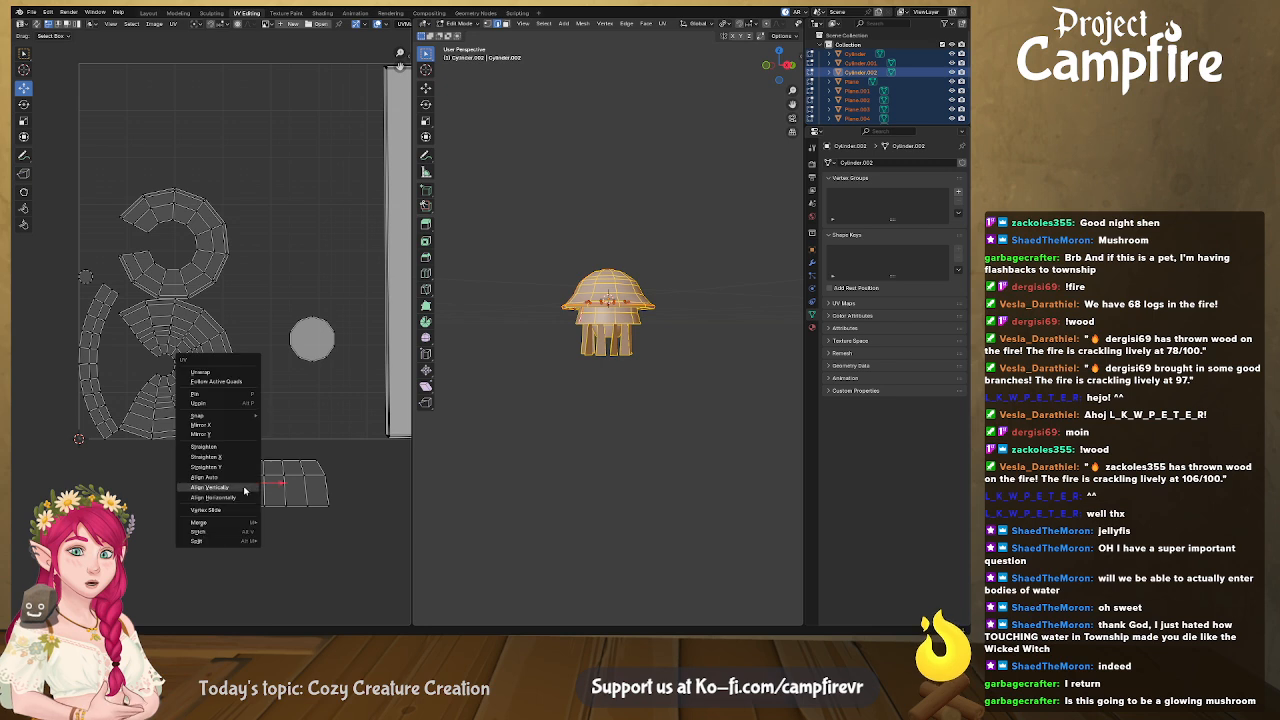
click(243, 488)
click(262, 490)
right_click(262, 488)
click(262, 487)
click(285, 489)
right_click(285, 489)
click(285, 488)
click(303, 489)
right_click(303, 489)
click(303, 488)
click(322, 490)
right_click(322, 489)
click(322, 488)
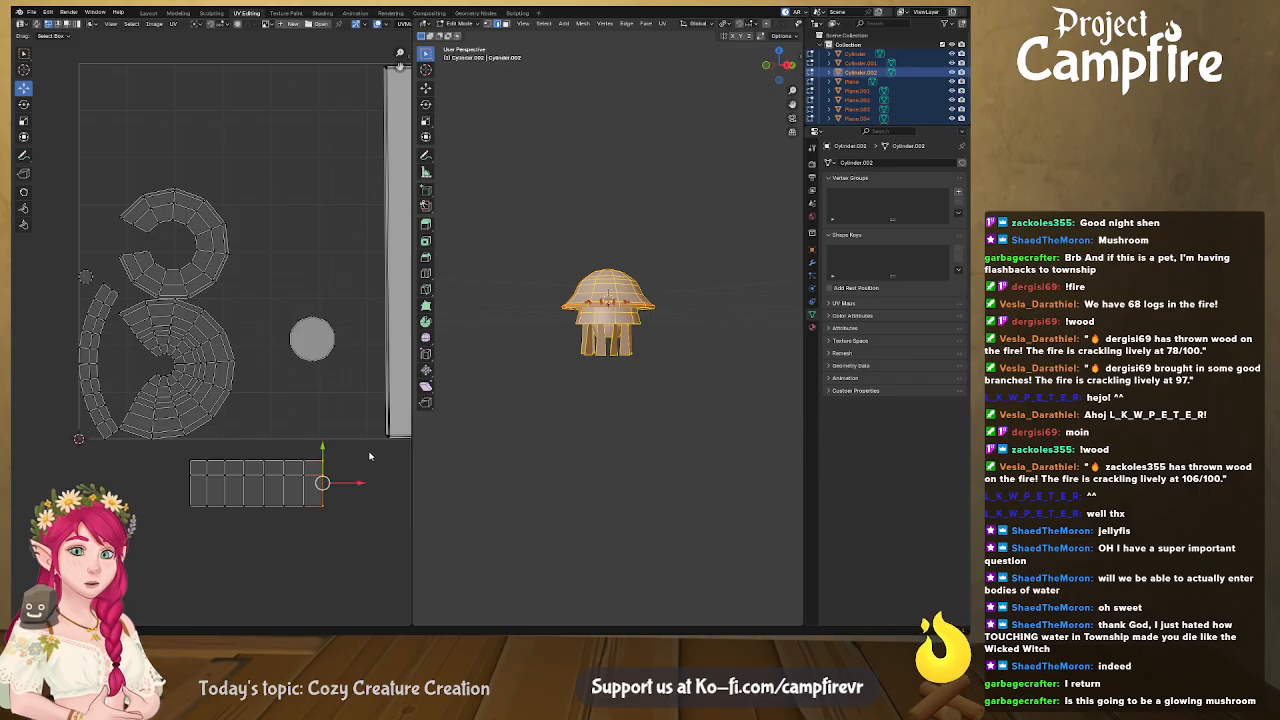
Rotate the straightened rectangular UV island 180 degrees and shift it sideways beneath the UV square
drag(340, 448, 168, 521)
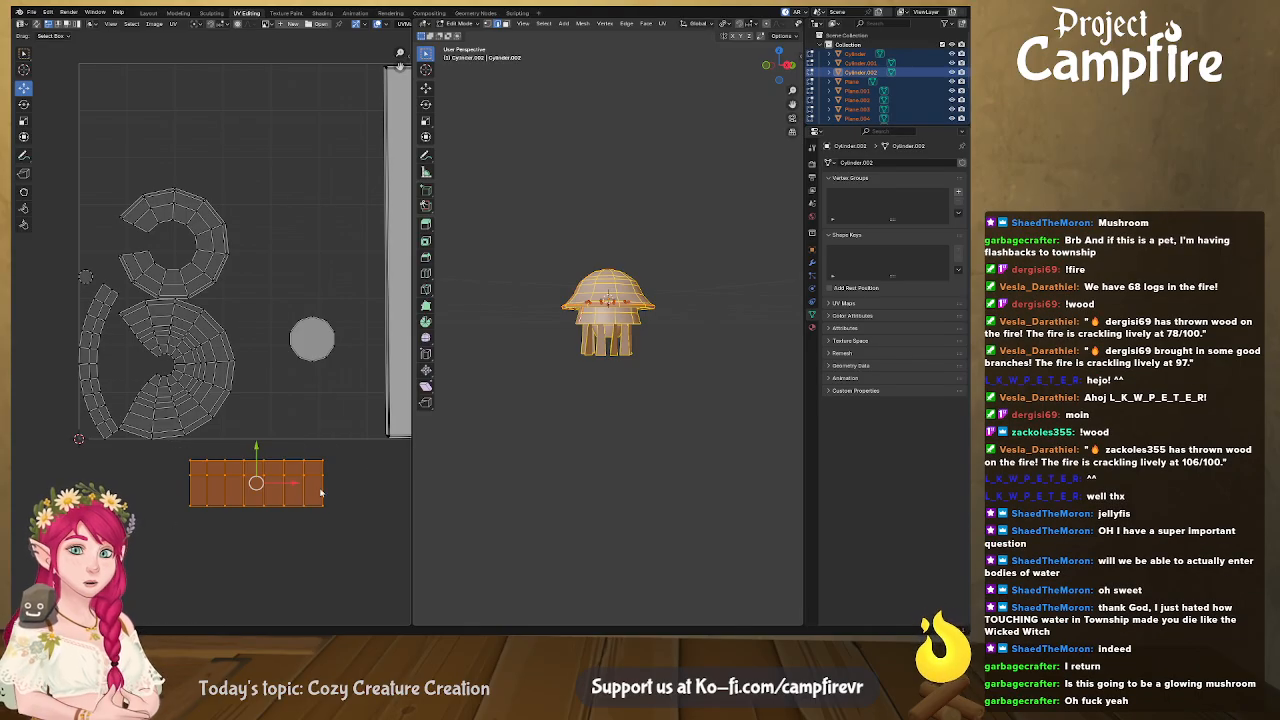
mouse_move(549, 467)
middle_down()
mouse_move(535, 426)
mouse_move(540, 358)
mouse_move(546, 480)
middle_up()
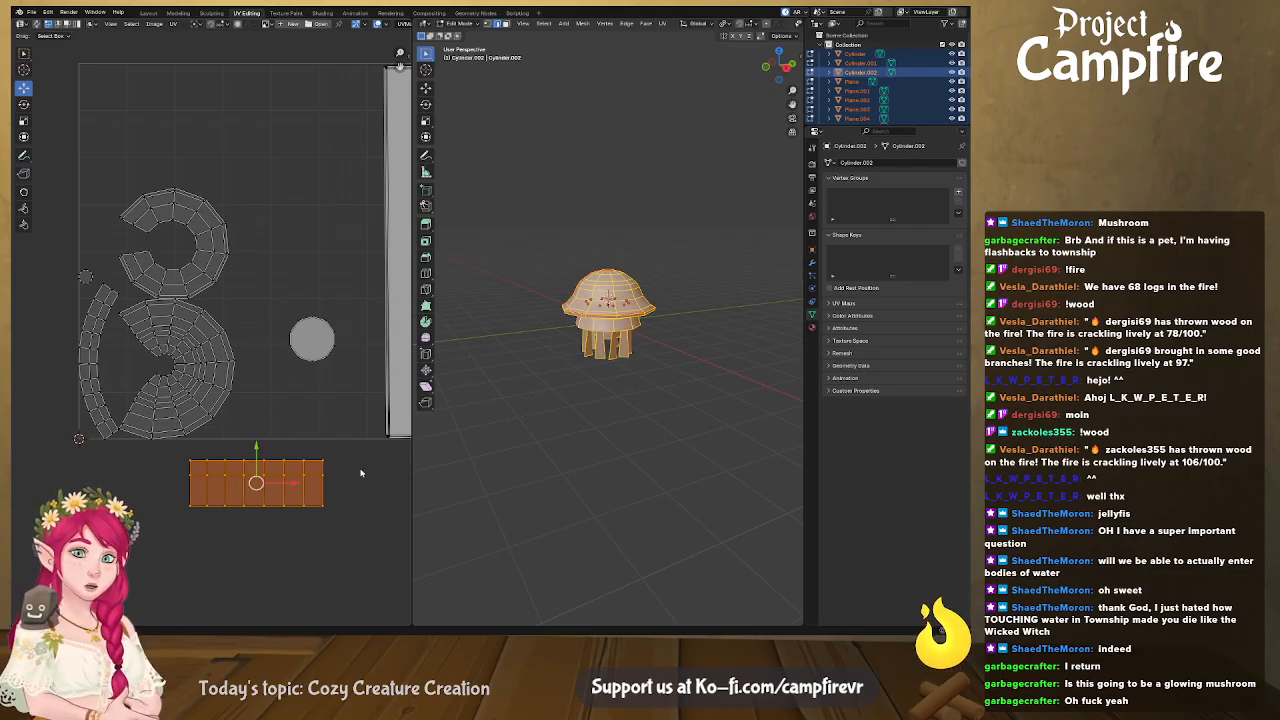
drag(254, 483, 252, 502)
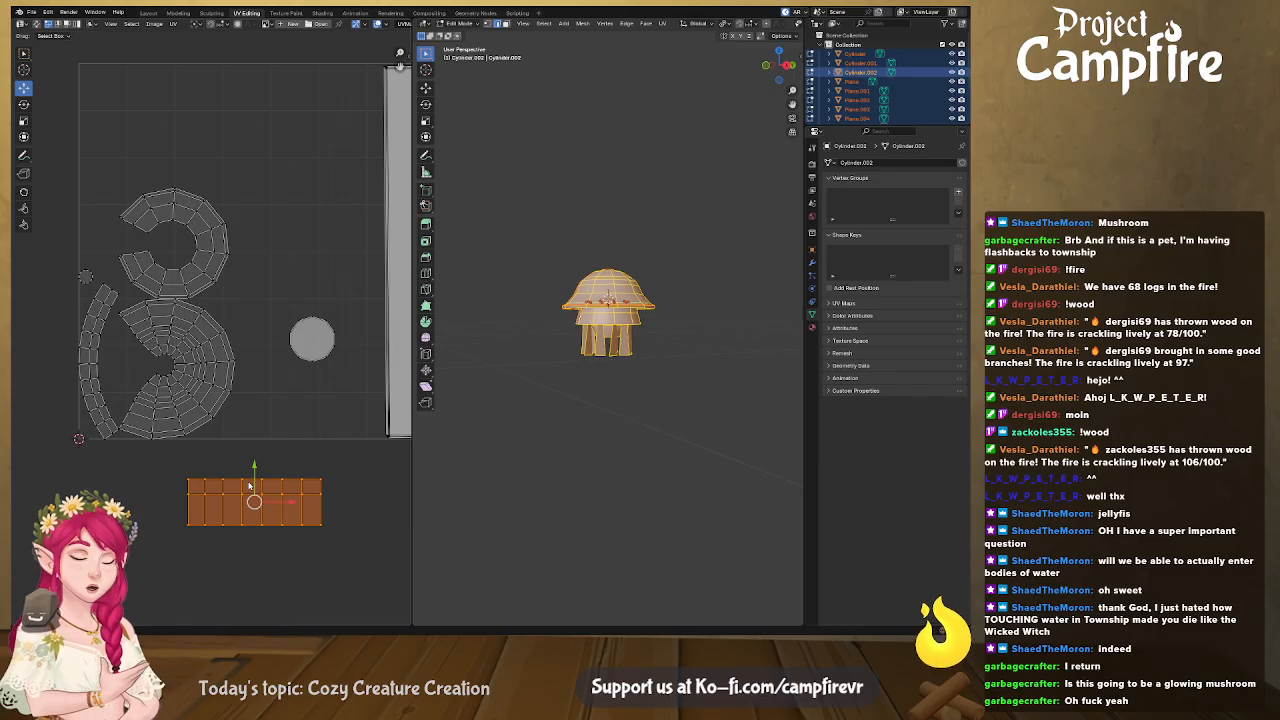
text(r180)
key(Return)
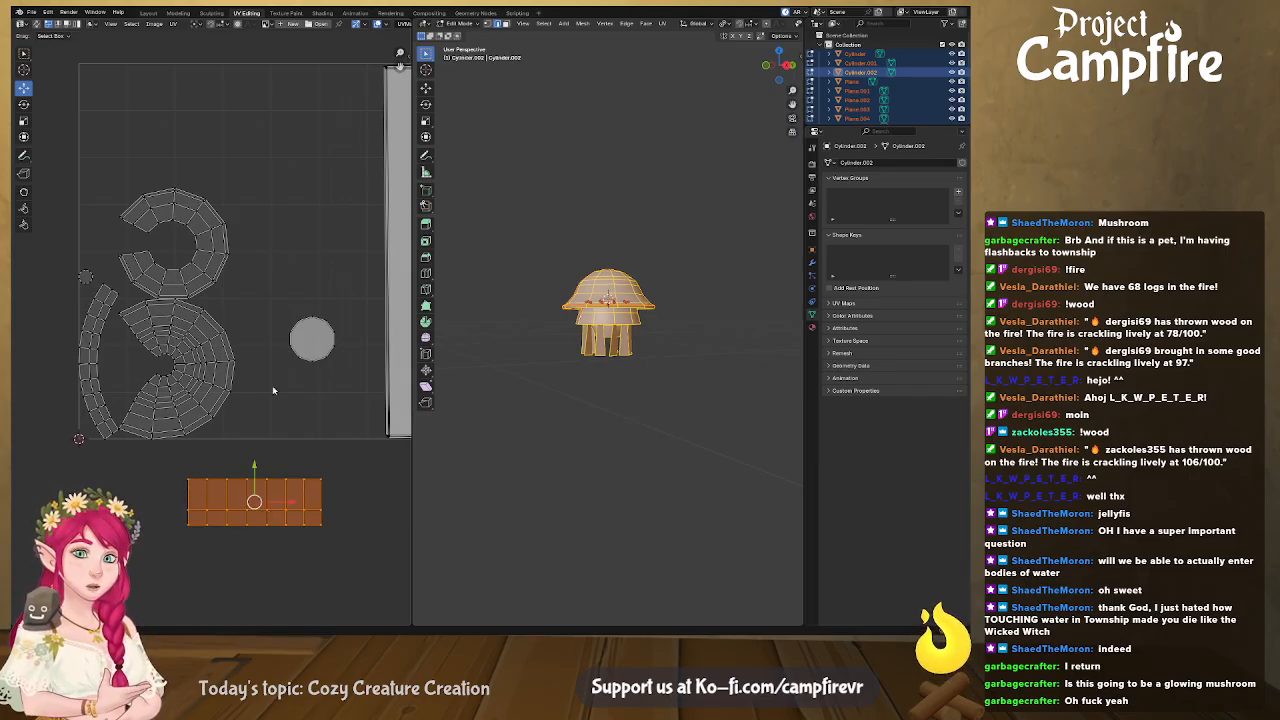
drag(256, 500, 318, 497)
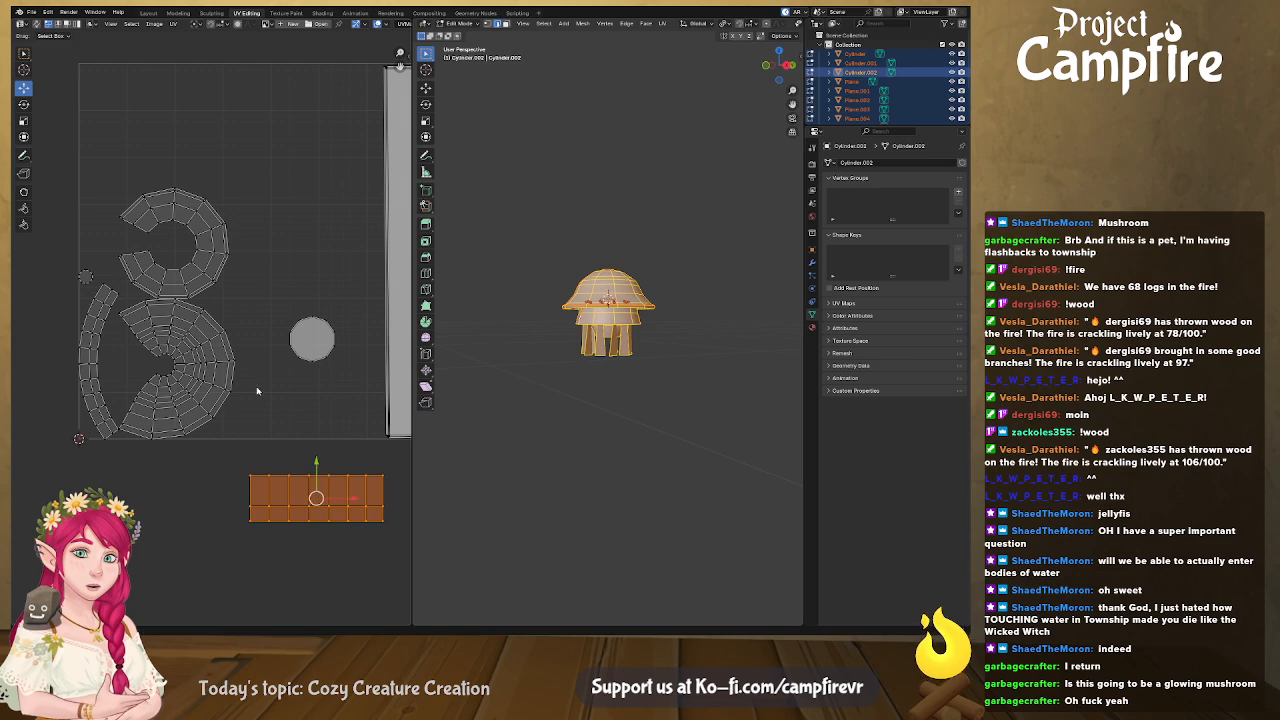
Move the narrow curved UV island below the UV square and rotate it by 90 and another 180 degrees
middle_drag(263, 386, 324, 419)
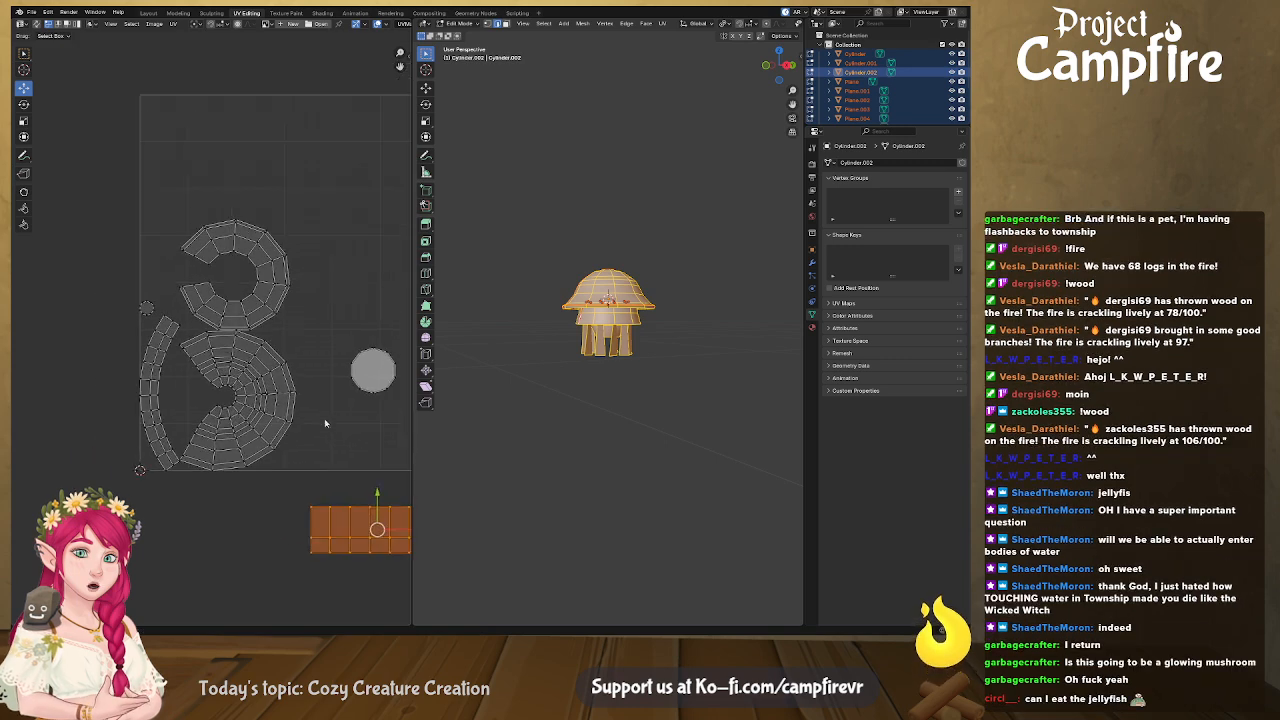
click(151, 396)
key(l)
drag(158, 395, 122, 516)
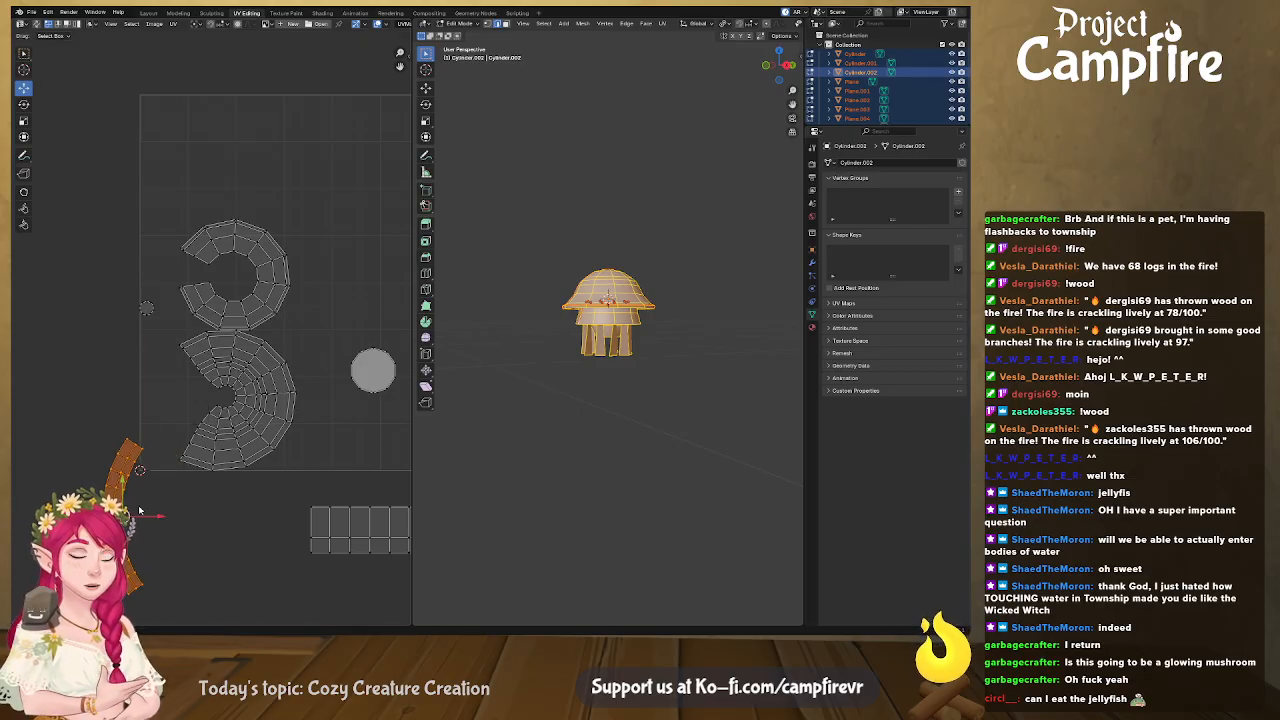
text(r90)
key(Return)
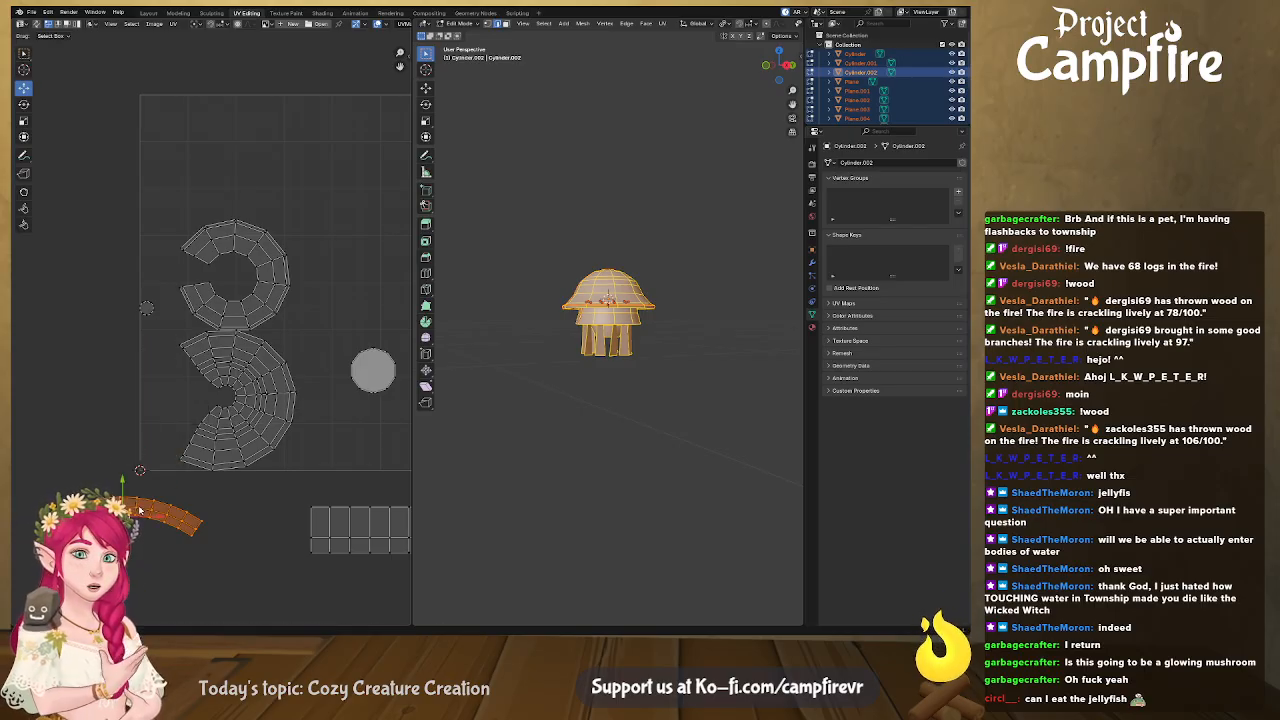
text(r180)
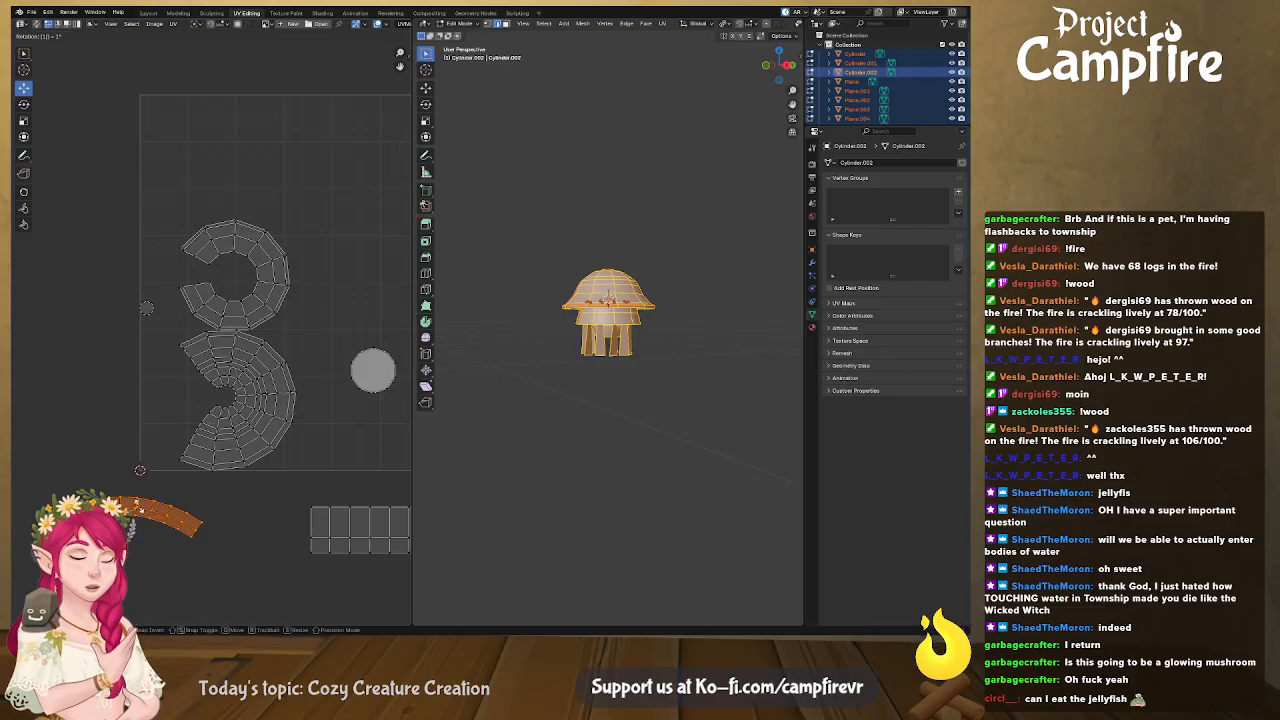
key(Return)
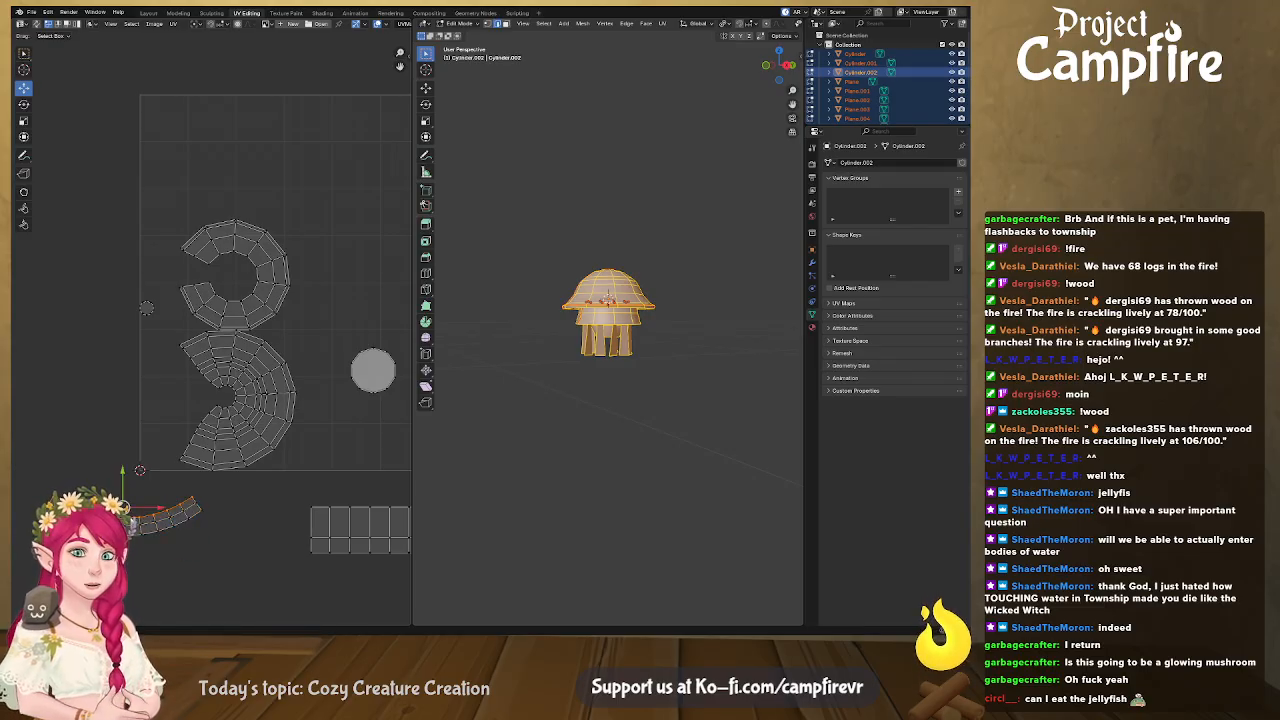
Flatten the vertex rows of the narrow curved UV island below the UV square with Align Horizontally
key(u)
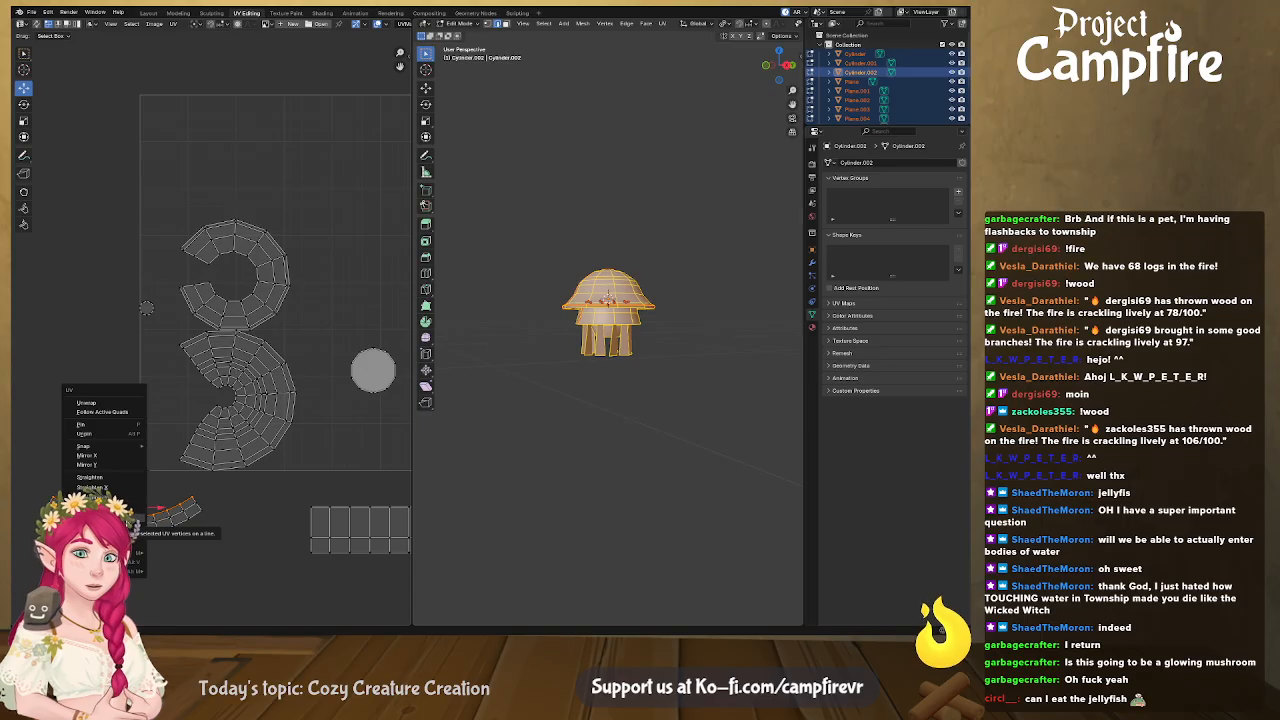
click(90, 477)
alt+click(145, 528)
right_click(147, 529)
click(149, 530)
click(148, 536)
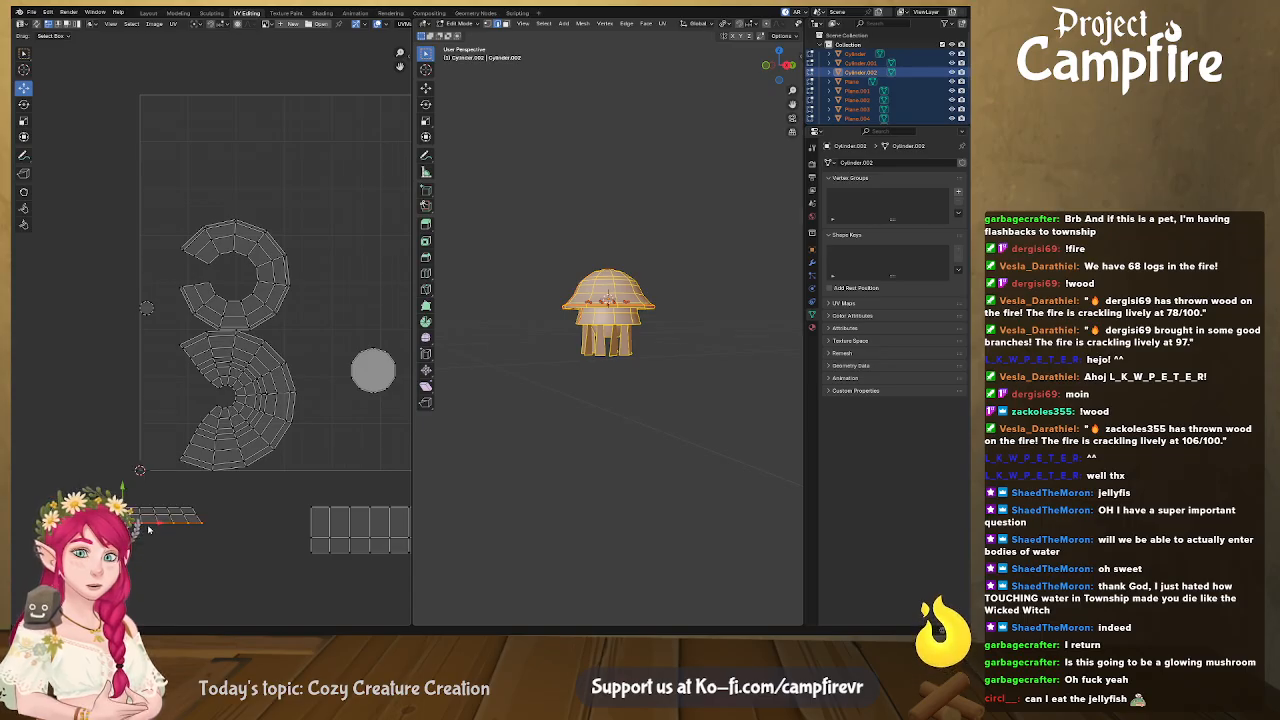
Straighten every vertex column of the narrow two-row UV strip one by one with Align Vertically, forming a regular grid
alt+click(48, 518)
right_click(50, 520)
click(52, 526)
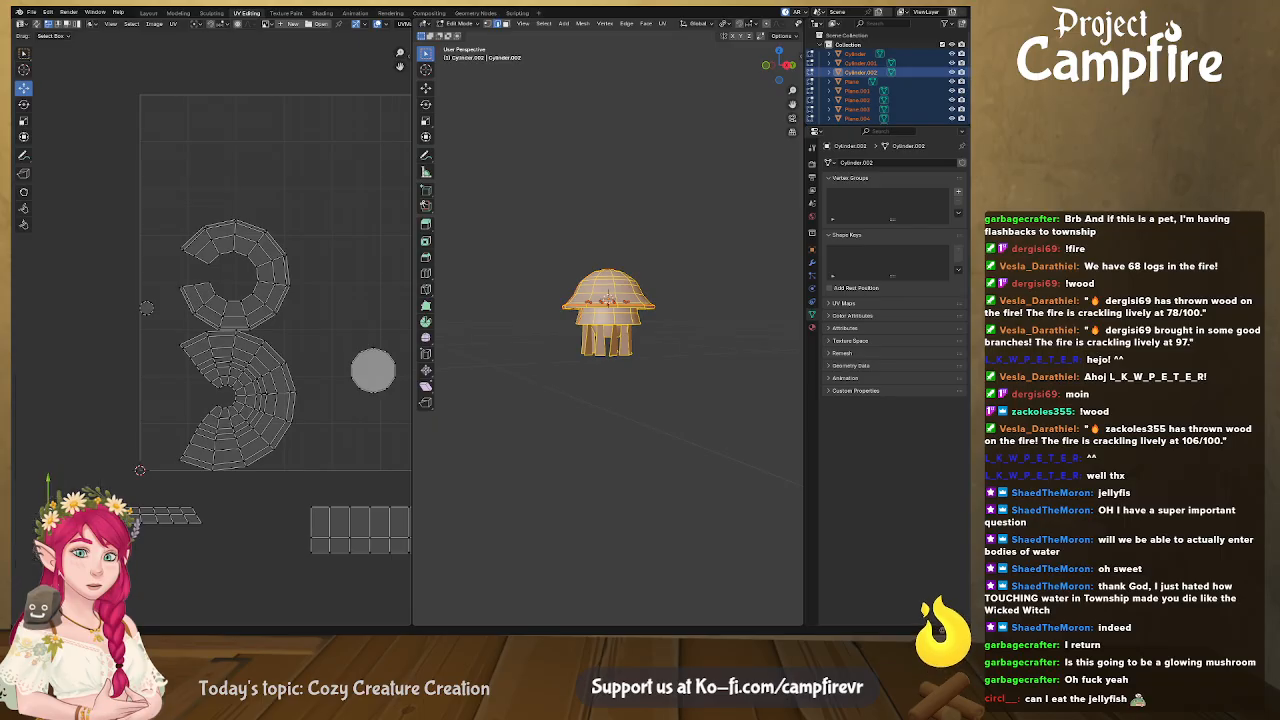
right_click(52, 517)
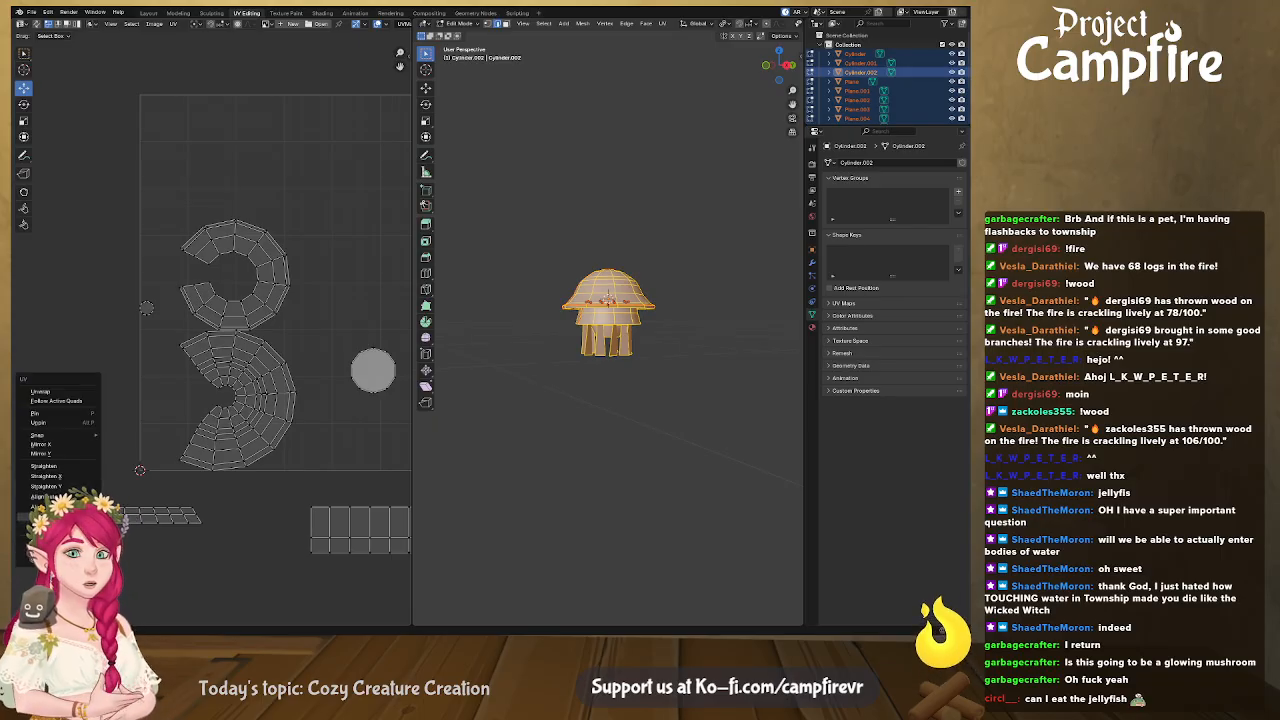
click(51, 508)
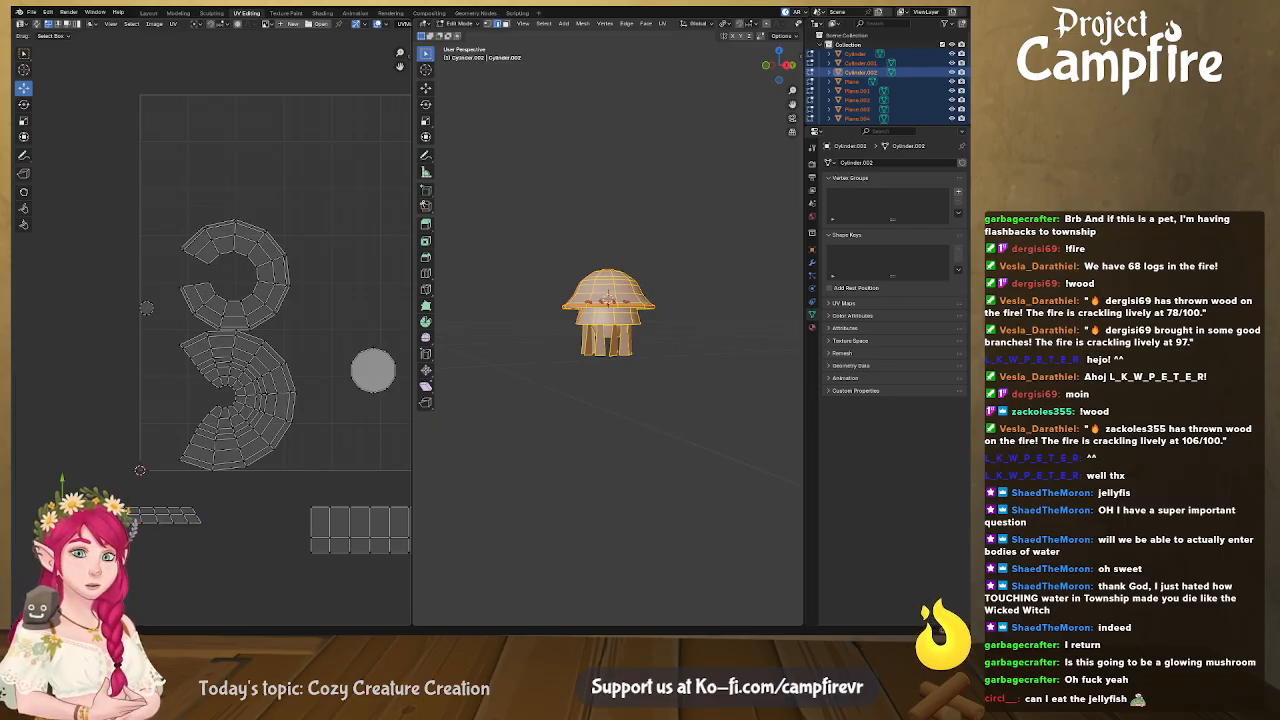
right_click(42, 509)
click(45, 518)
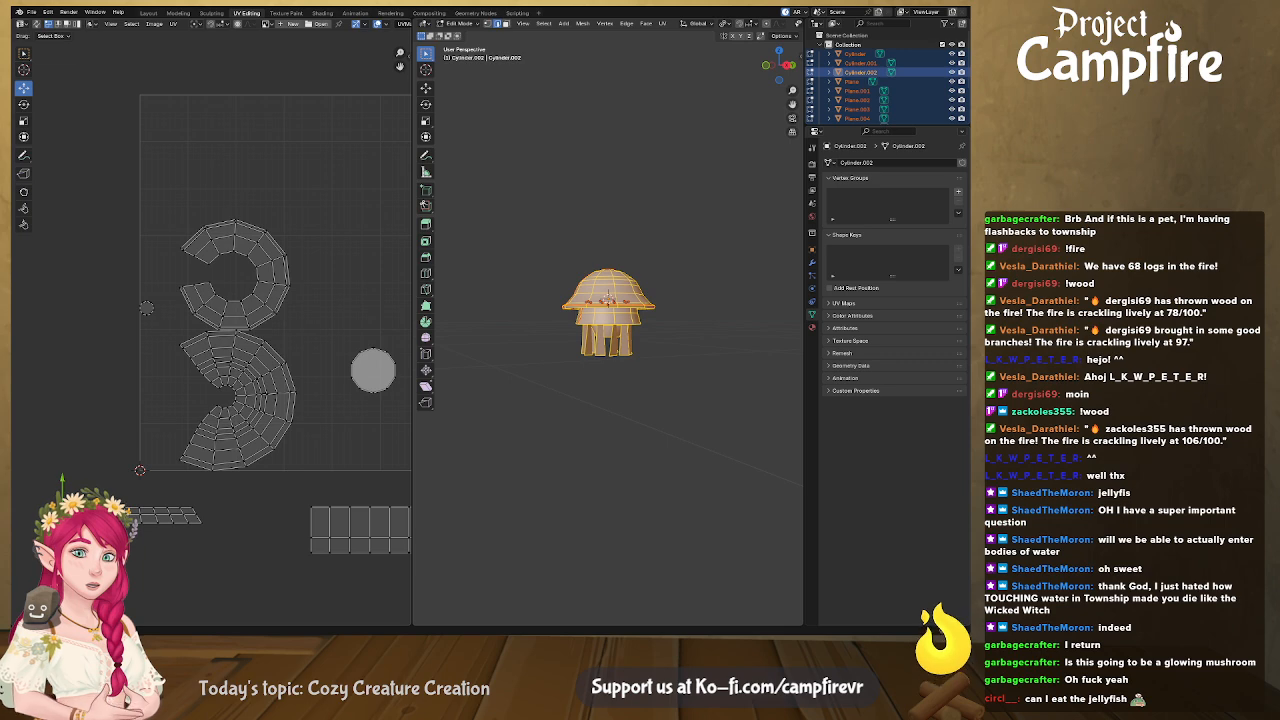
right_click(44, 511)
click(47, 516)
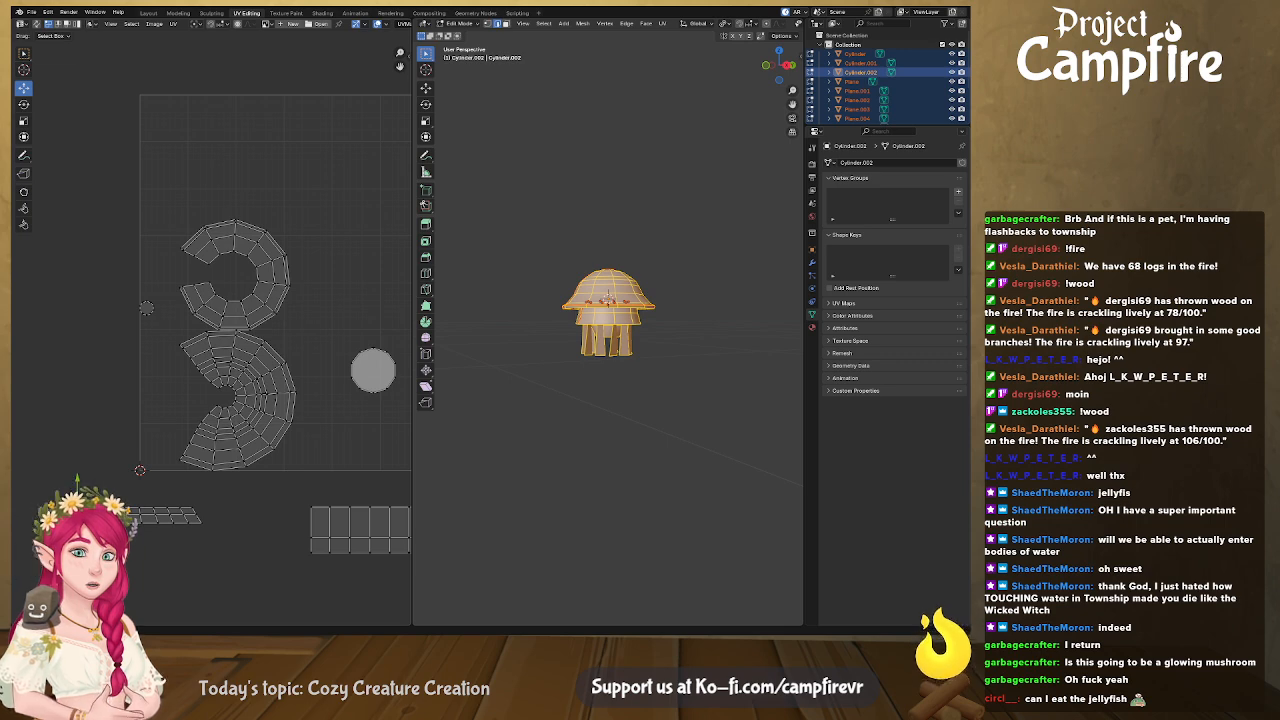
scroll(108, 336, up, 4)
middle_drag(229, 465, 220, 327)
scroll(220, 327, down, 4)
middle_drag(250, 456, 300, 438)
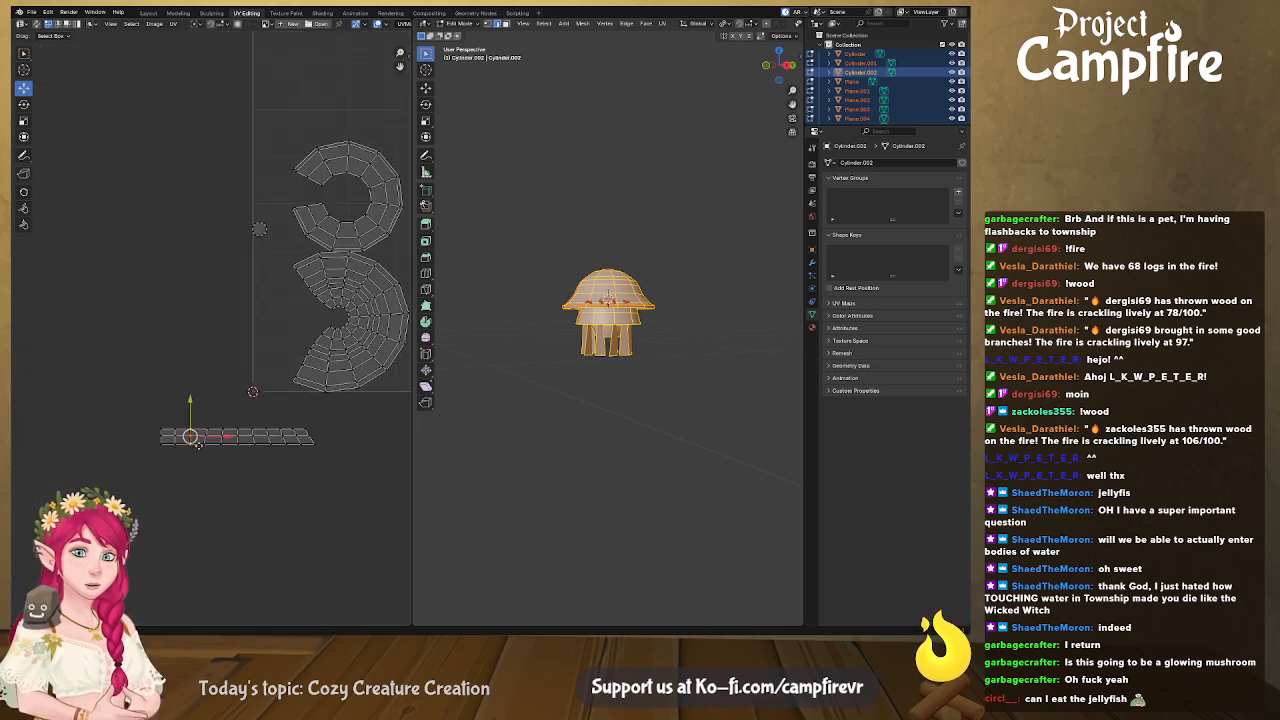
click(205, 440)
right_click(206, 440)
click(208, 442)
click(221, 438)
right_click(222, 438)
click(224, 441)
click(238, 438)
right_click(239, 439)
click(241, 442)
click(253, 439)
right_click(254, 440)
click(256, 442)
click(268, 439)
right_click(268, 440)
click(269, 442)
click(283, 439)
right_click(284, 440)
click(286, 442)
click(297, 439)
right_click(299, 440)
click(301, 442)
alt+click(308, 441)
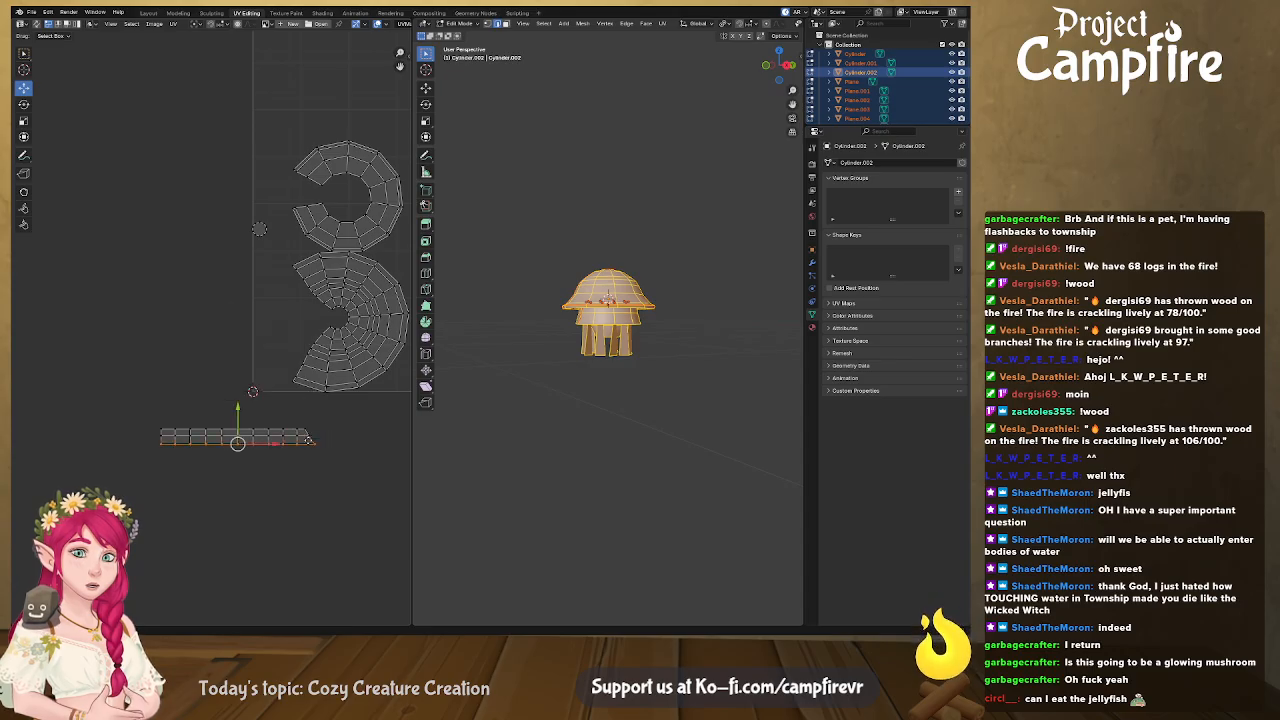
right_click(312, 440)
click(310, 444)
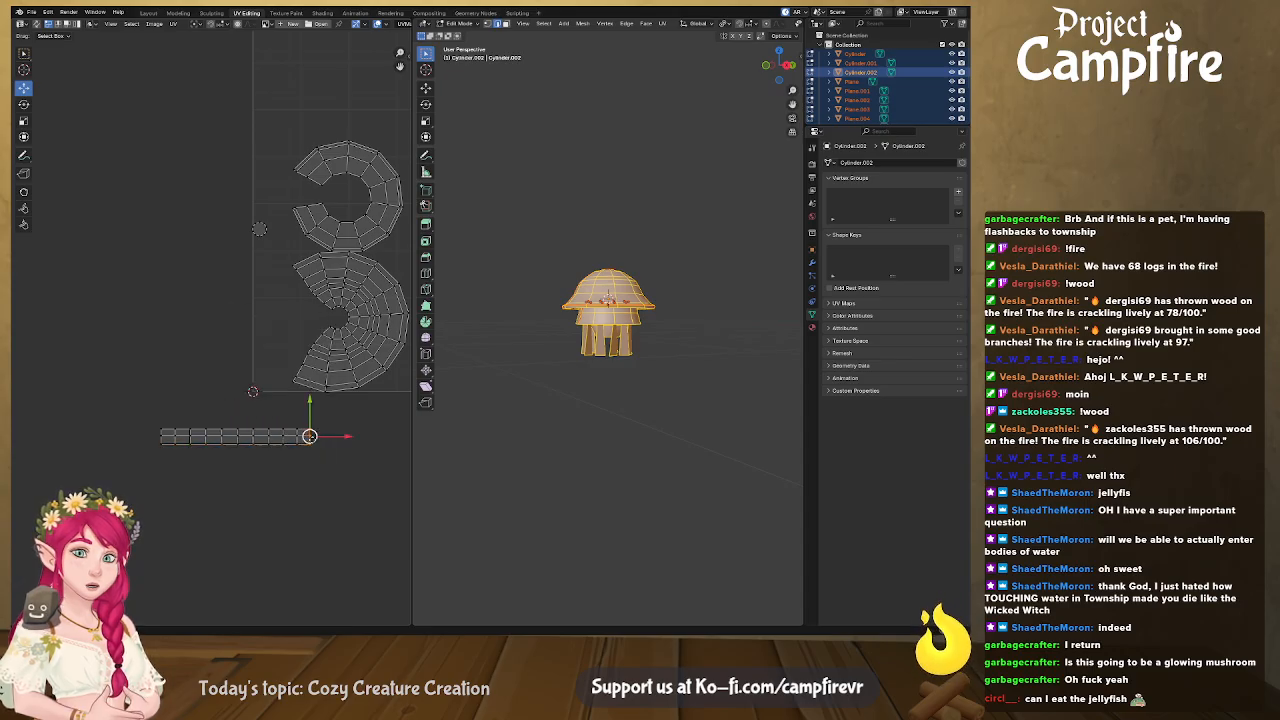
Move the straightened narrow UV strip directly above the wider rectangular island, just below the UV square
middle_drag(340, 460, 245, 457)
drag(250, 475, 60, 405)
drag(139, 429, 353, 406)
middle_drag(358, 407, 206, 401)
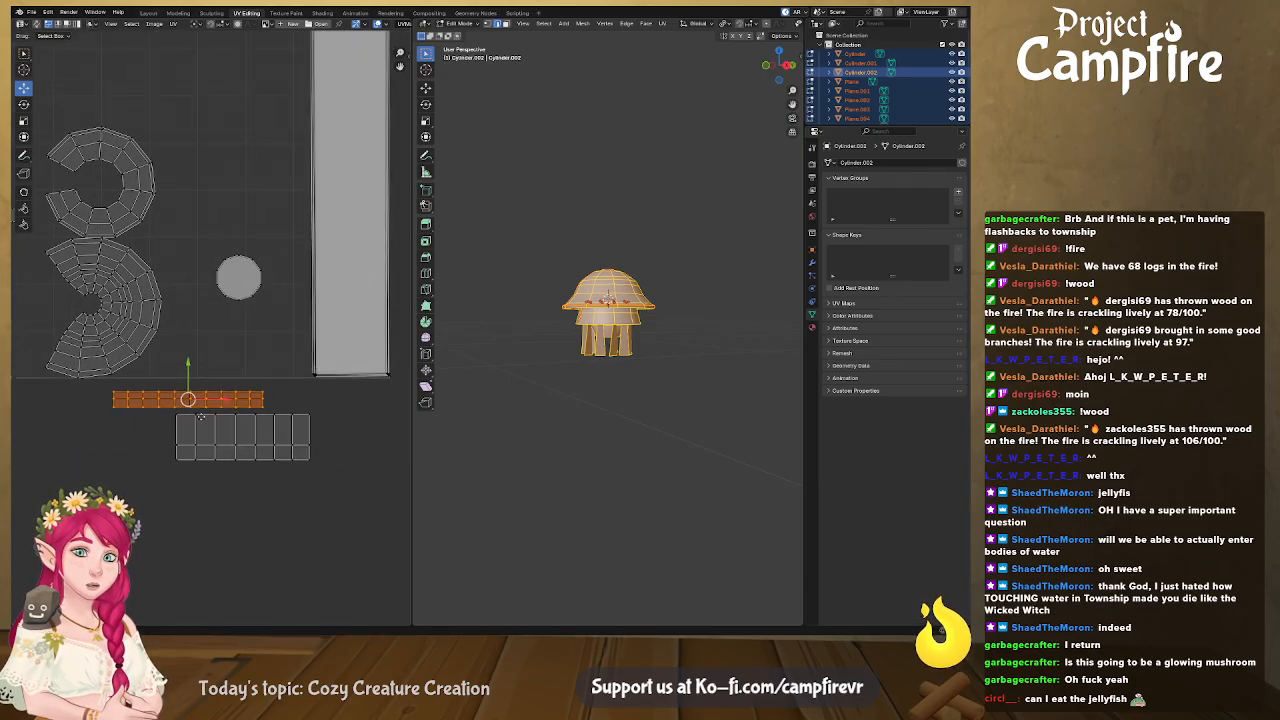
drag(192, 400, 250, 402)
middle_drag(186, 397, 259, 416)
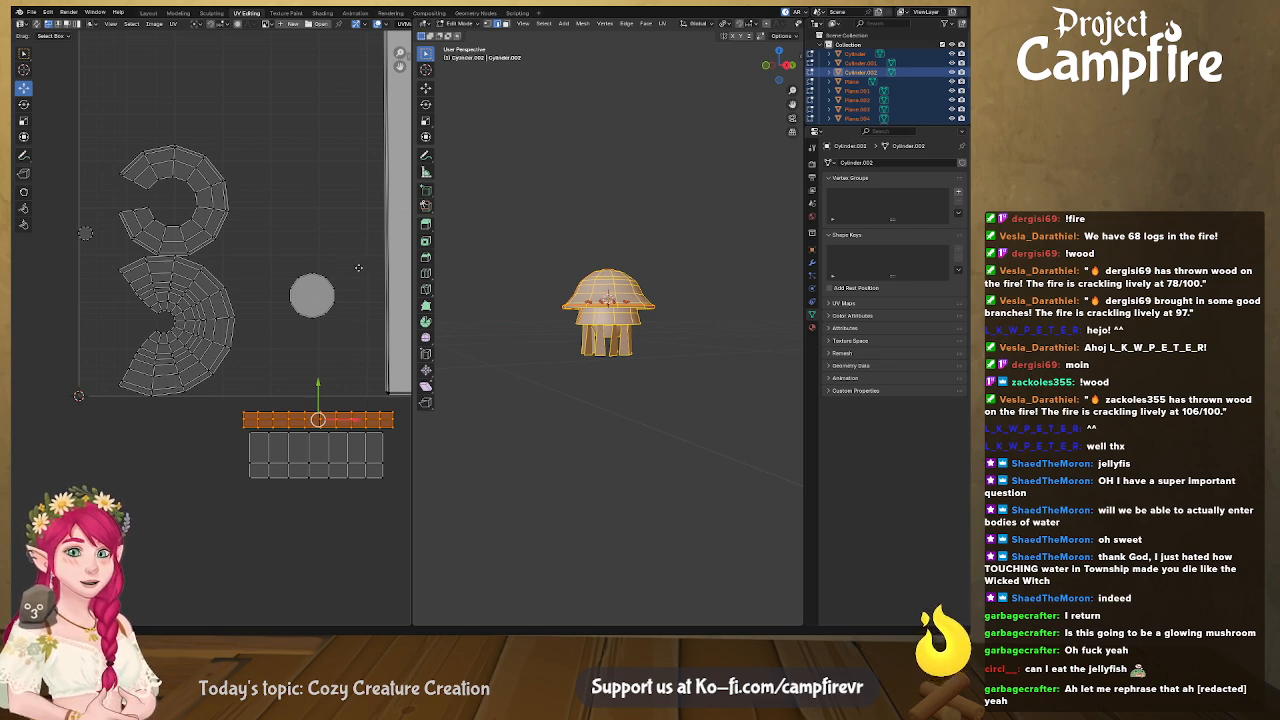
Reposition the large round UV island near the lower edge of the UV square, beside the fan-shaped island
click(332, 304)
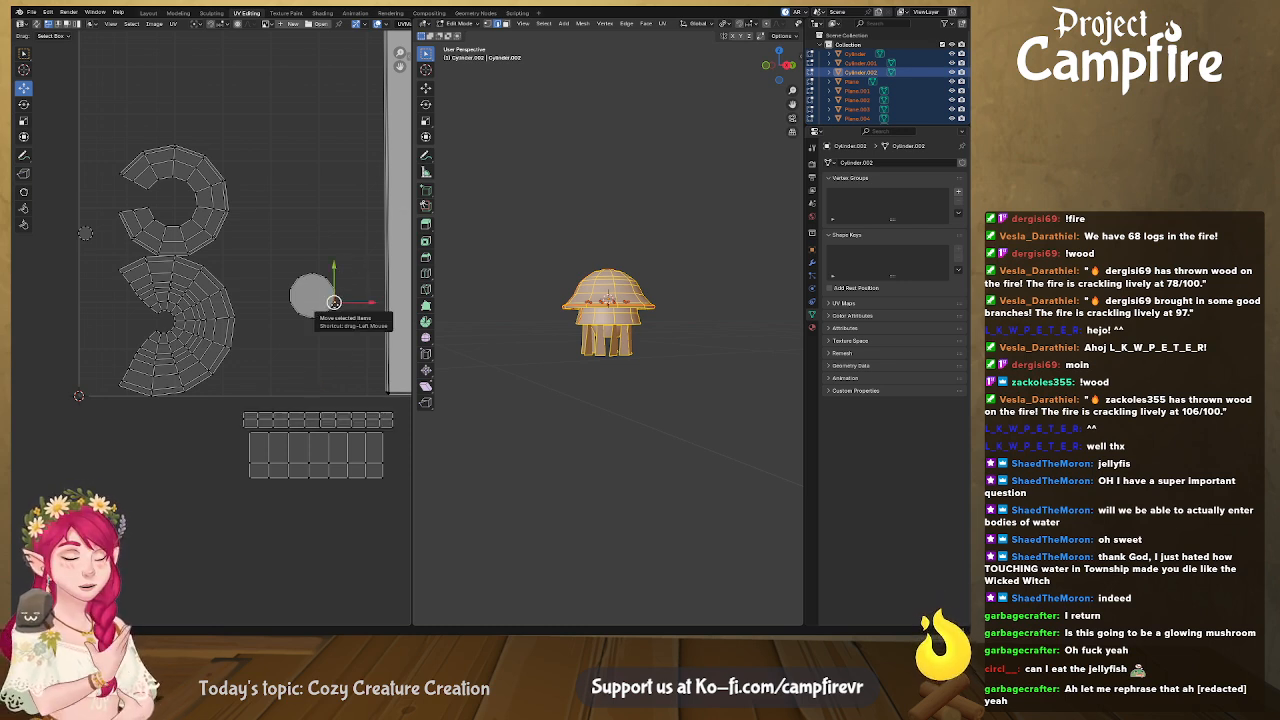
drag(334, 302, 218, 84)
middle_drag(262, 146, 278, 205)
middle_drag(658, 279, 644, 308)
drag(235, 143, 308, 418)
Move the small round UV island from the UV square's left edge up near its top edge
click(103, 299)
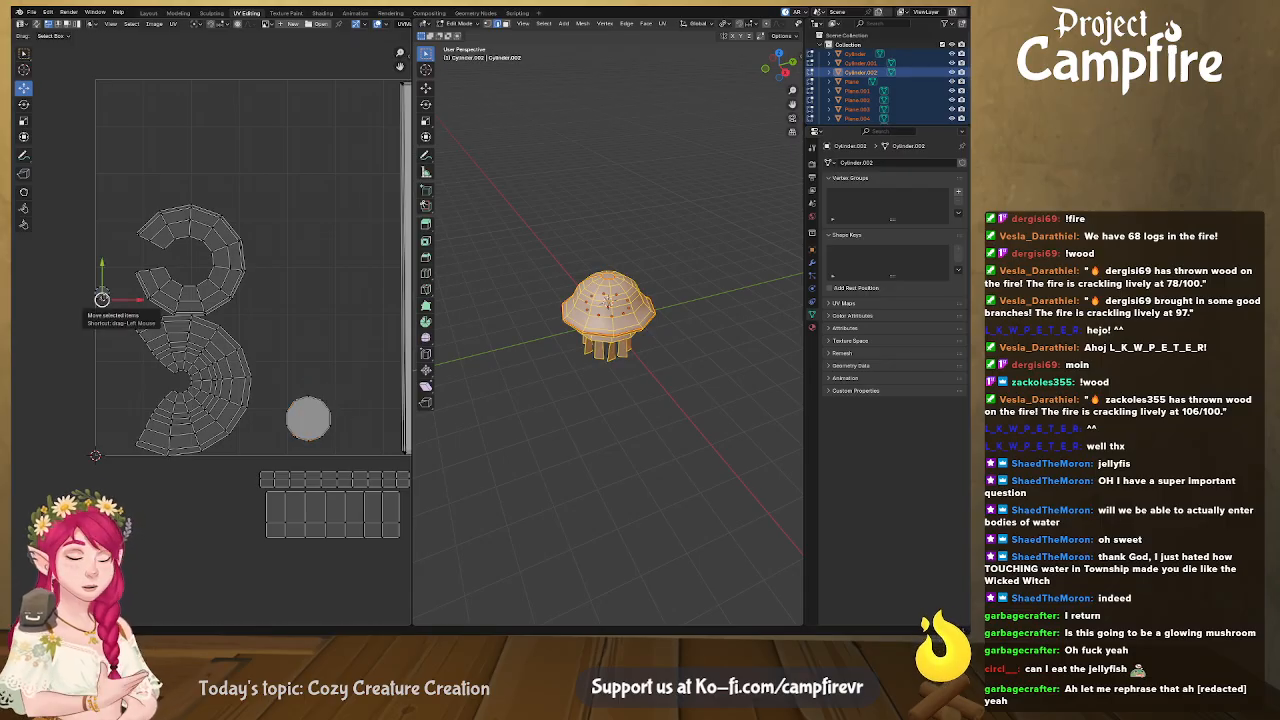
drag(102, 299, 260, 95)
middle_drag(497, 279, 519, 298)
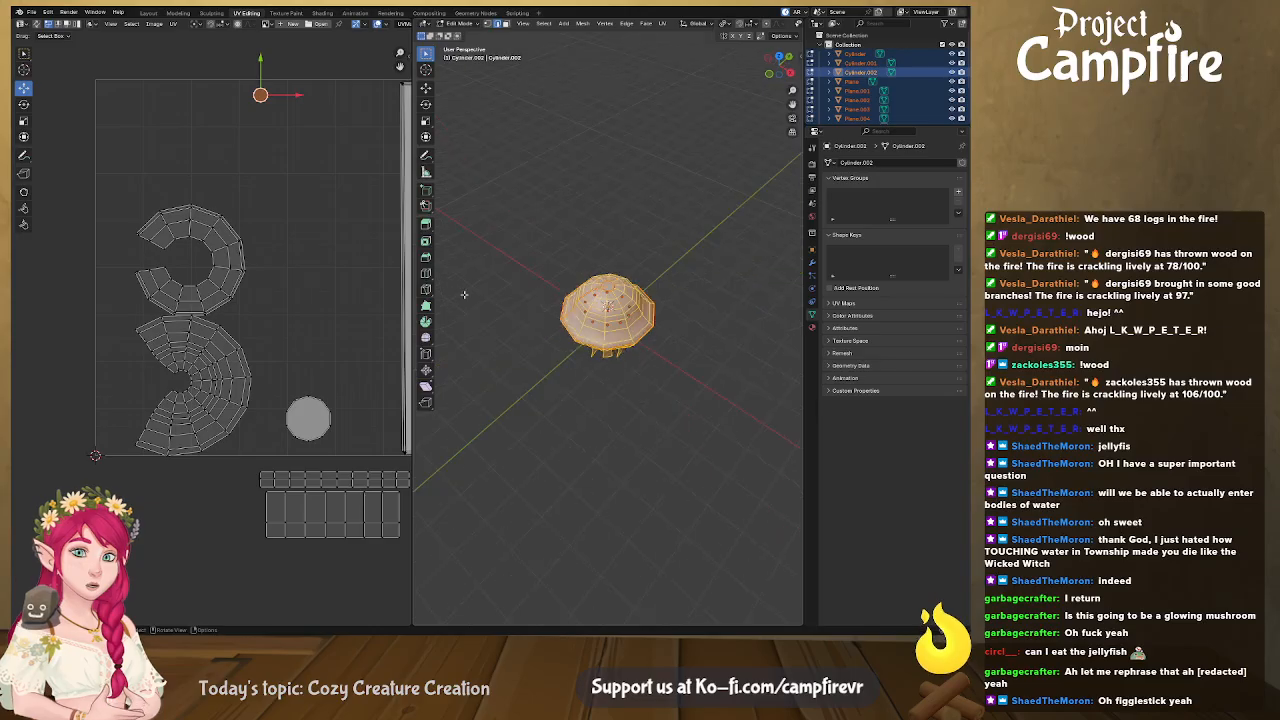
Select the whole C-shaped ring UV island and move it straight down below the UV square
scroll(263, 329, up, 1)
click(231, 288)
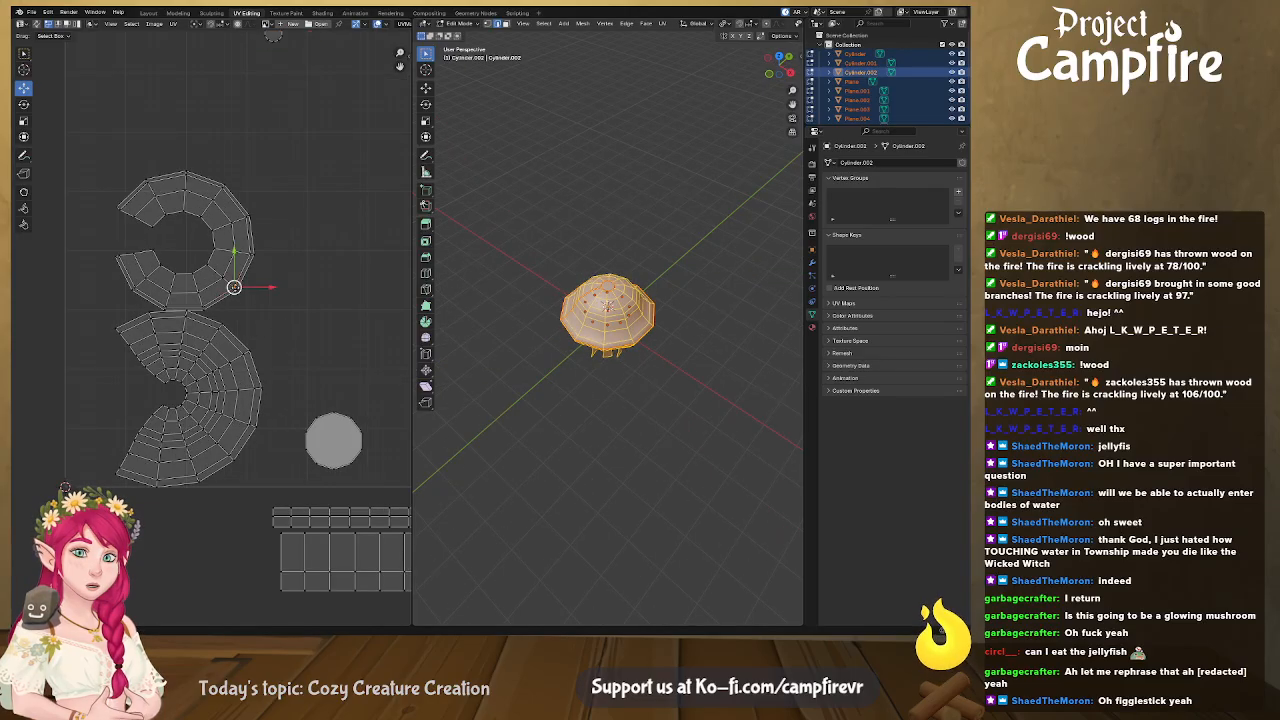
key(l)
drag(186, 212, 186, 547)
Move the whole fan-shaped UV island up into the empty upper area of the UV square and rotate it 90 degrees
click(181, 406)
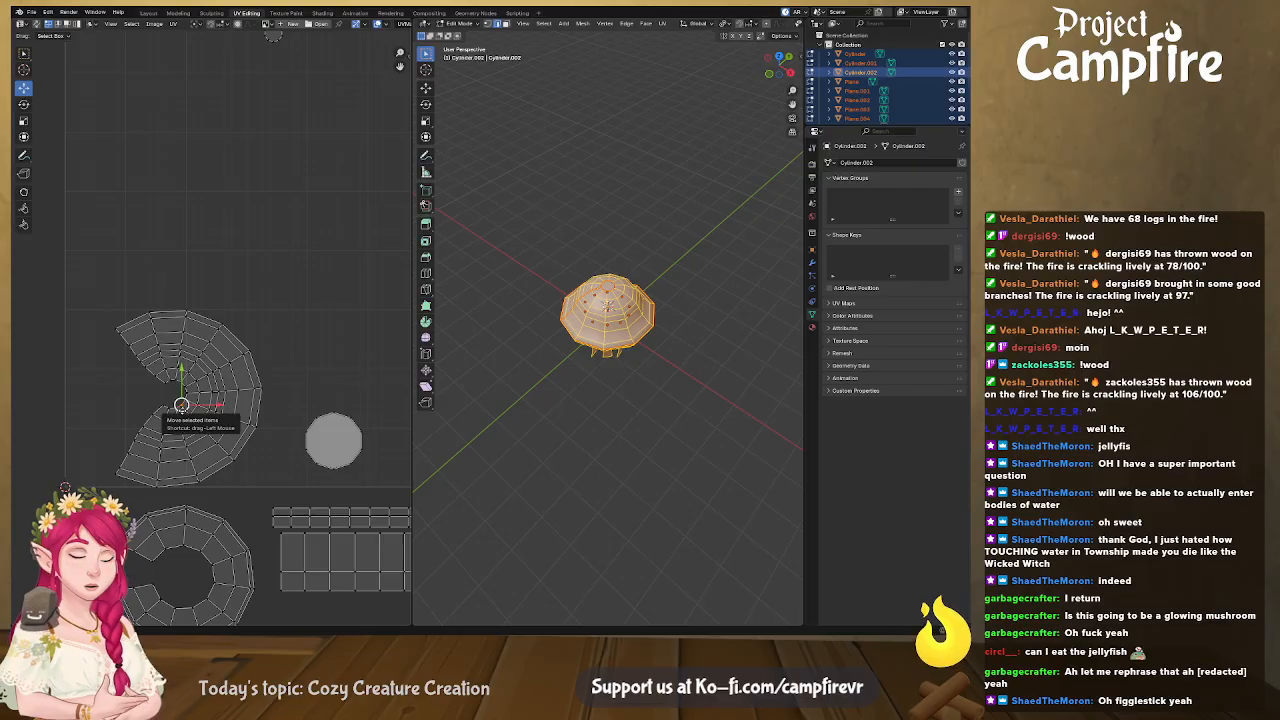
key(l)
drag(181, 406, 237, 177)
middle_drag(322, 208, 325, 239)
text(r)
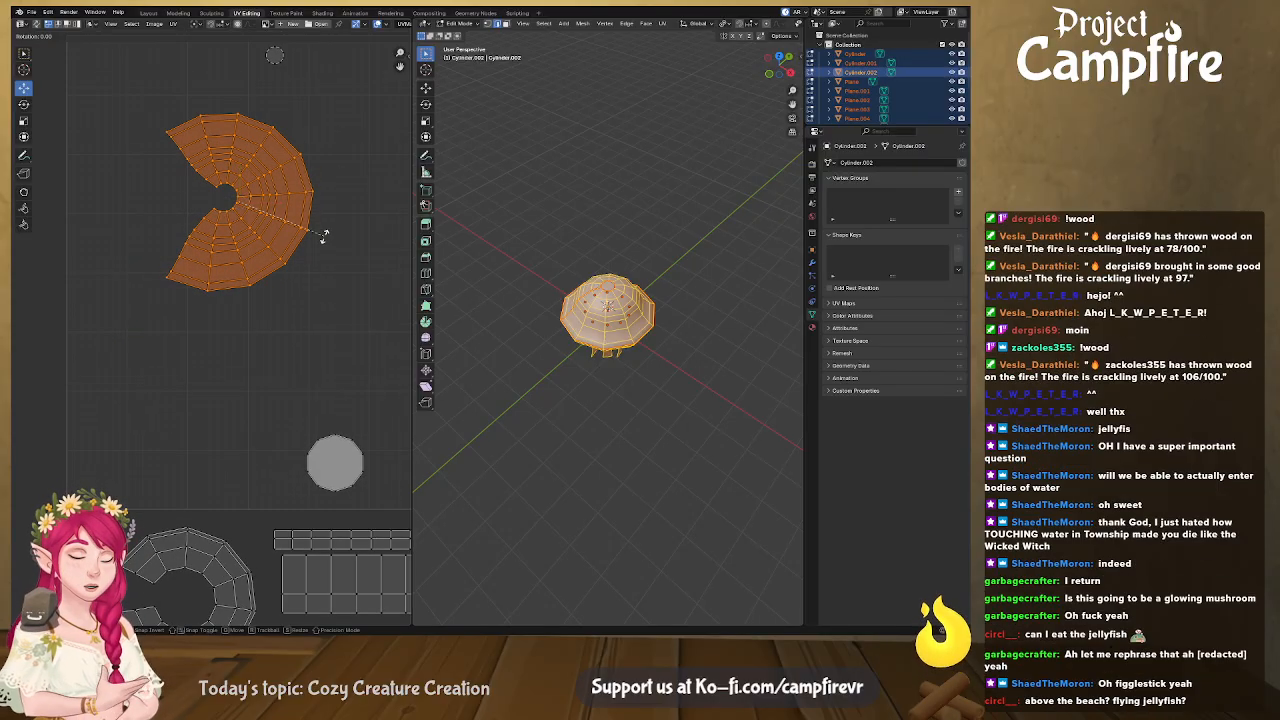
text(90)
key(Return)
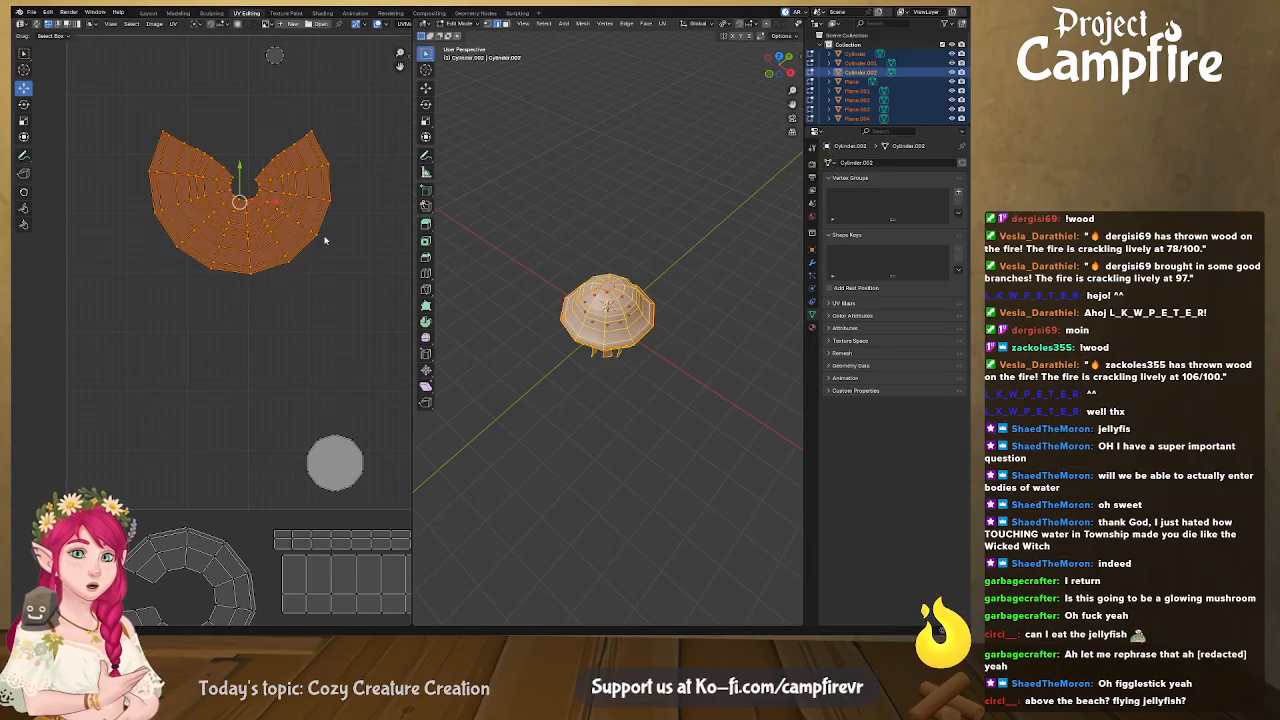
Flatten each curved vertex row of the fan-shaped UV island with Align Horizontally, working from the inner arc to the outer one
alt+click(249, 203)
right_click(249, 202)
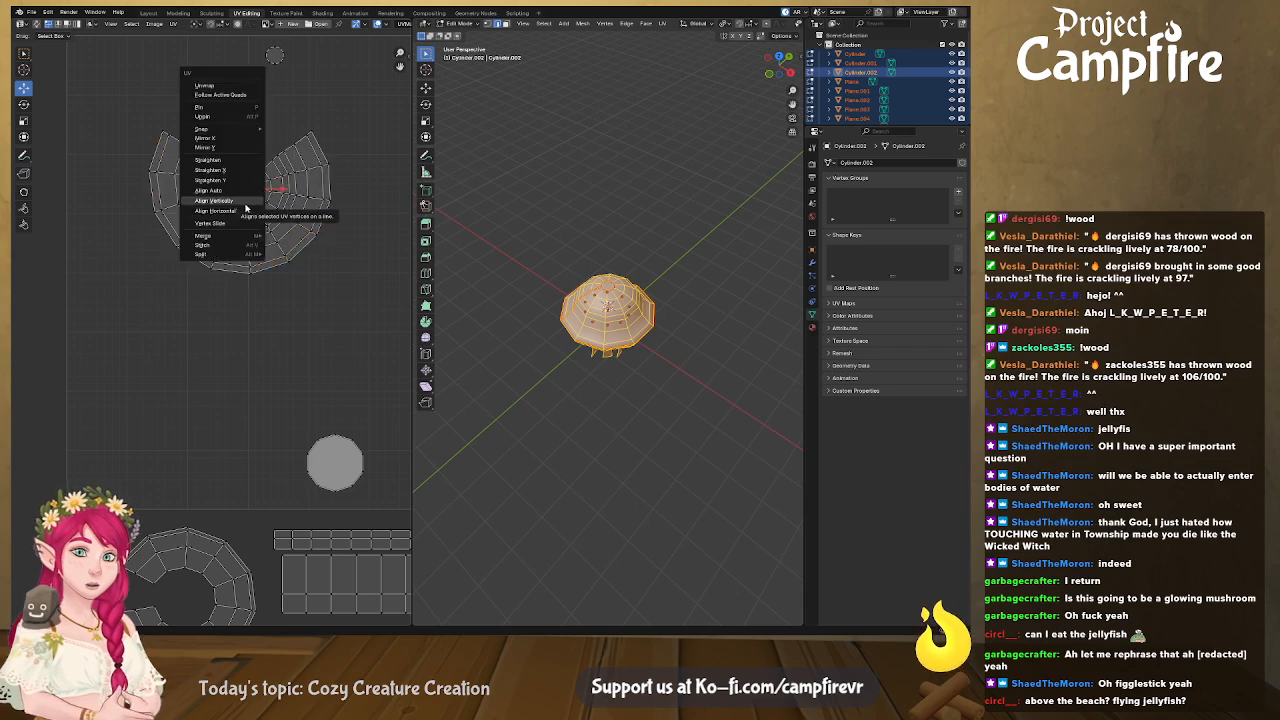
click(254, 208)
alt+click(261, 207)
right_click(261, 207)
click(264, 208)
alt+click(274, 215)
right_click(273, 216)
click(273, 216)
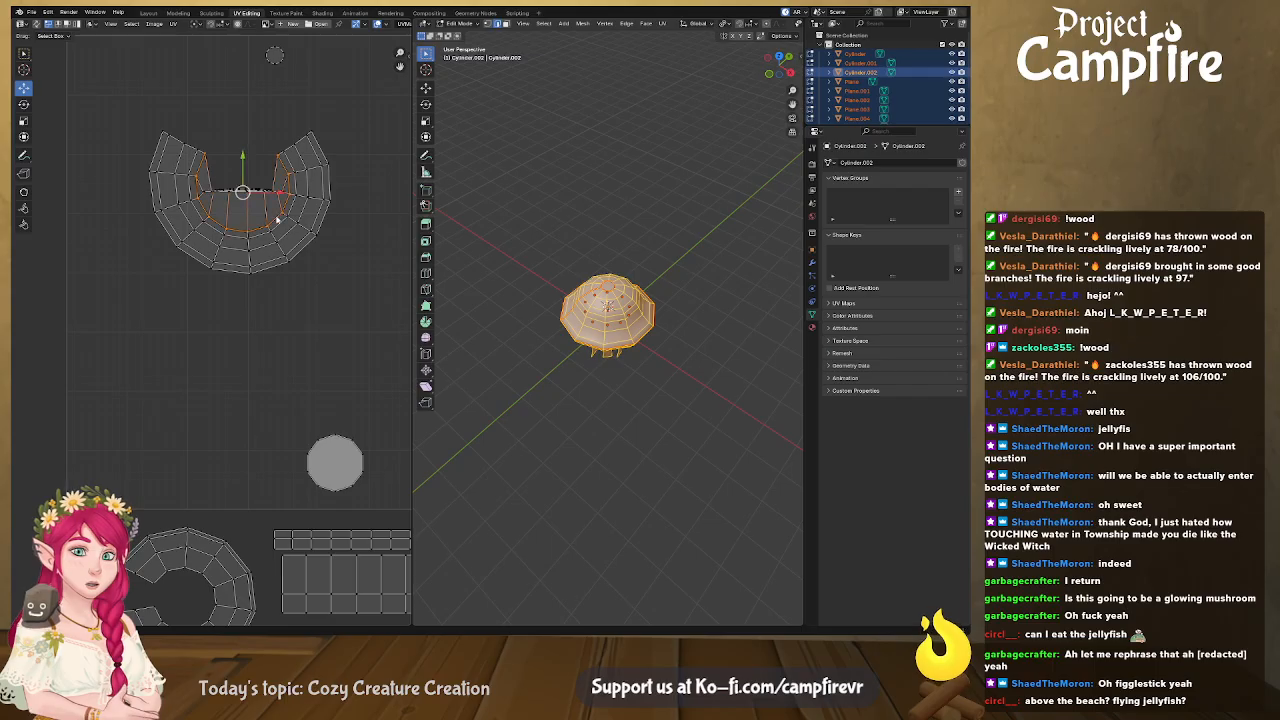
alt+click(277, 219)
right_click(277, 219)
click(277, 219)
alt+click(282, 223)
right_click(282, 224)
click(282, 224)
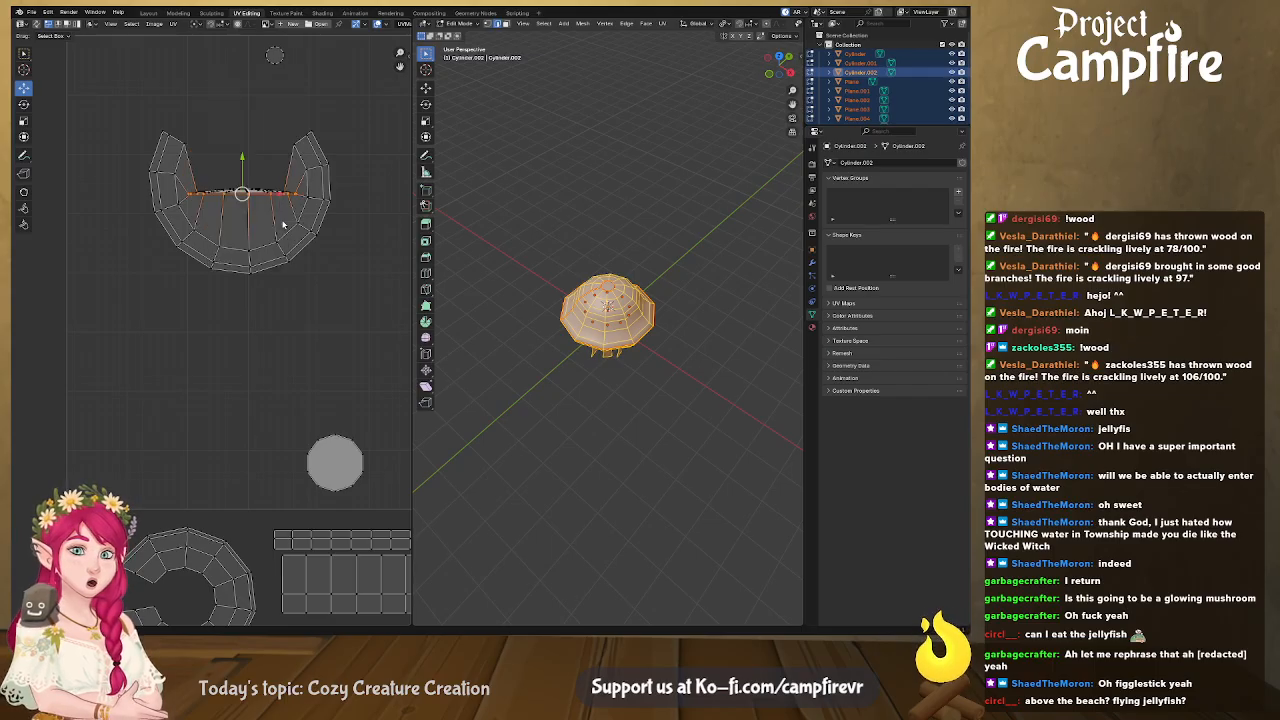
alt+click(287, 232)
right_click(288, 233)
click(288, 233)
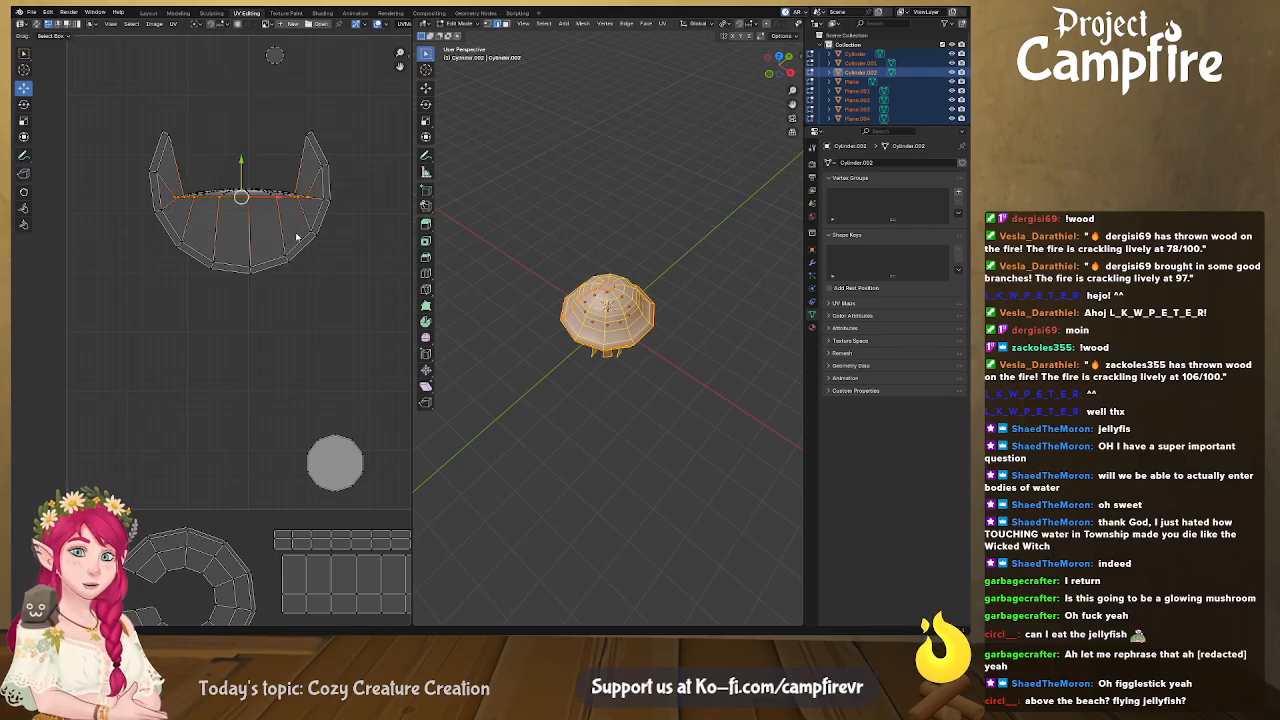
alt+click(297, 246)
right_click(298, 247)
click(302, 248)
alt+click(300, 247)
right_click(300, 247)
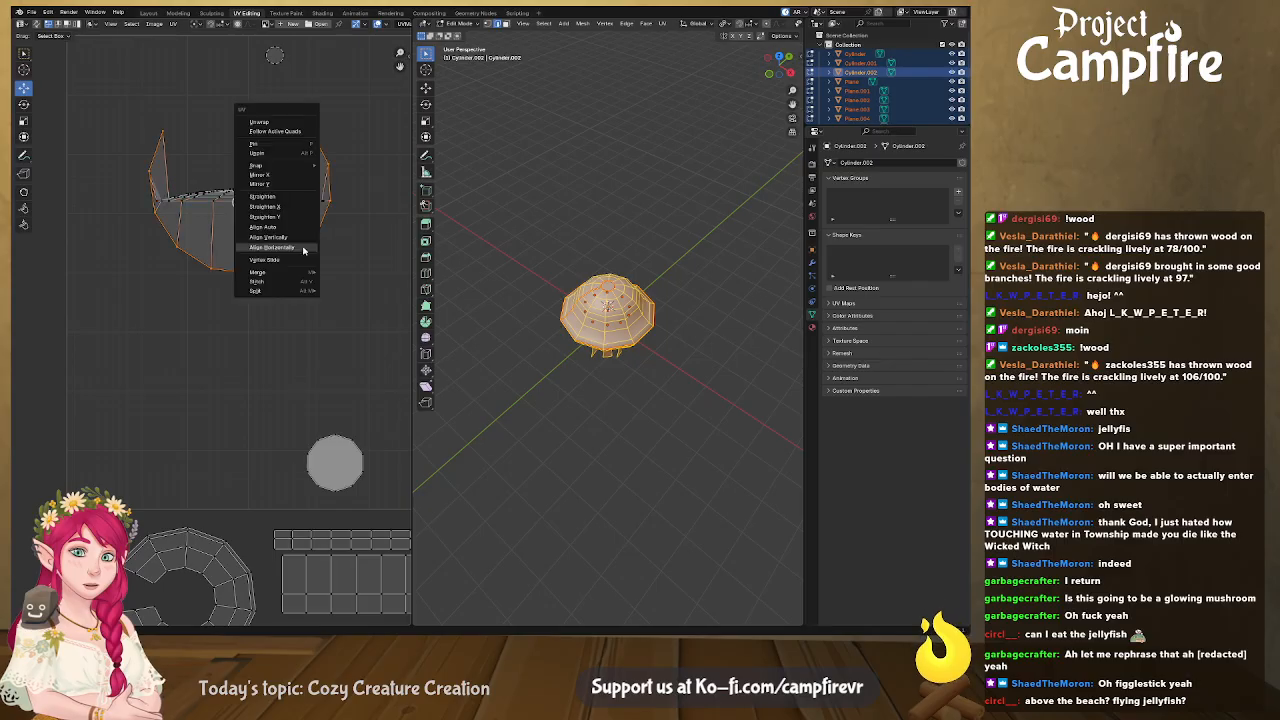
click(300, 248)
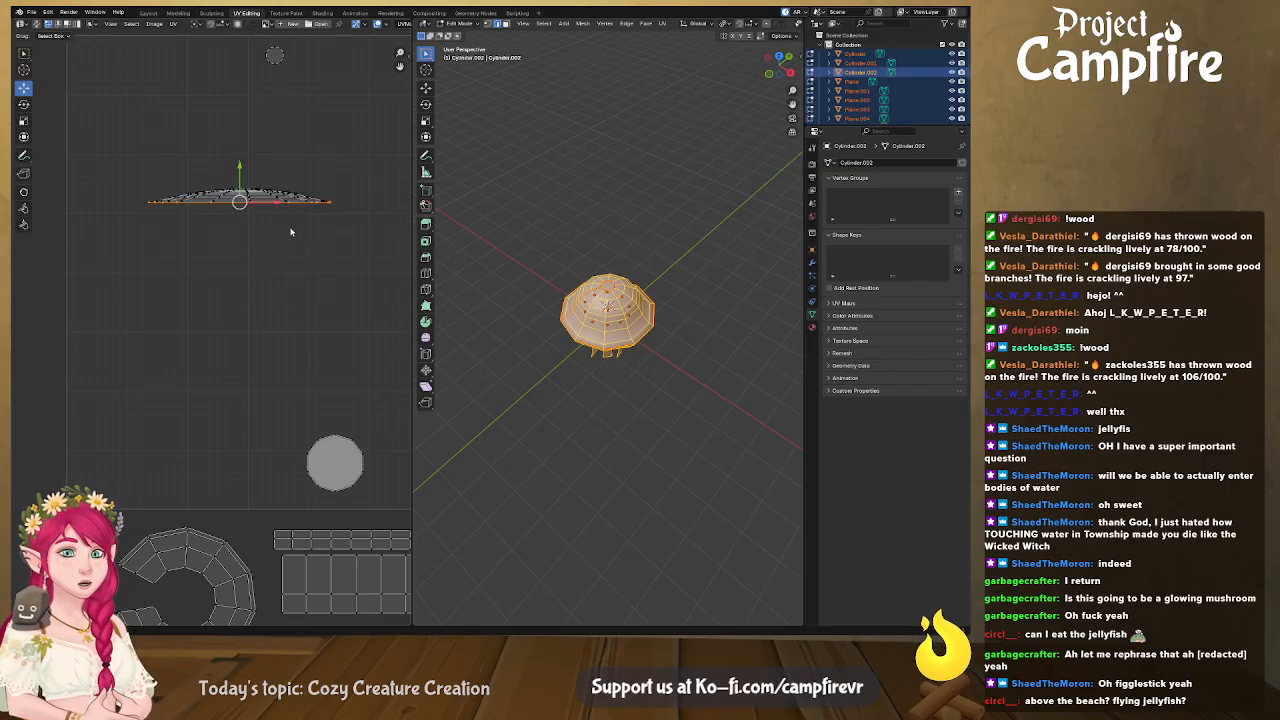
Straighten the slanted vertex columns across the flattened fan island one by one with Align Vertically, forming a rectangular grid
scroll(316, 257, up, 2)
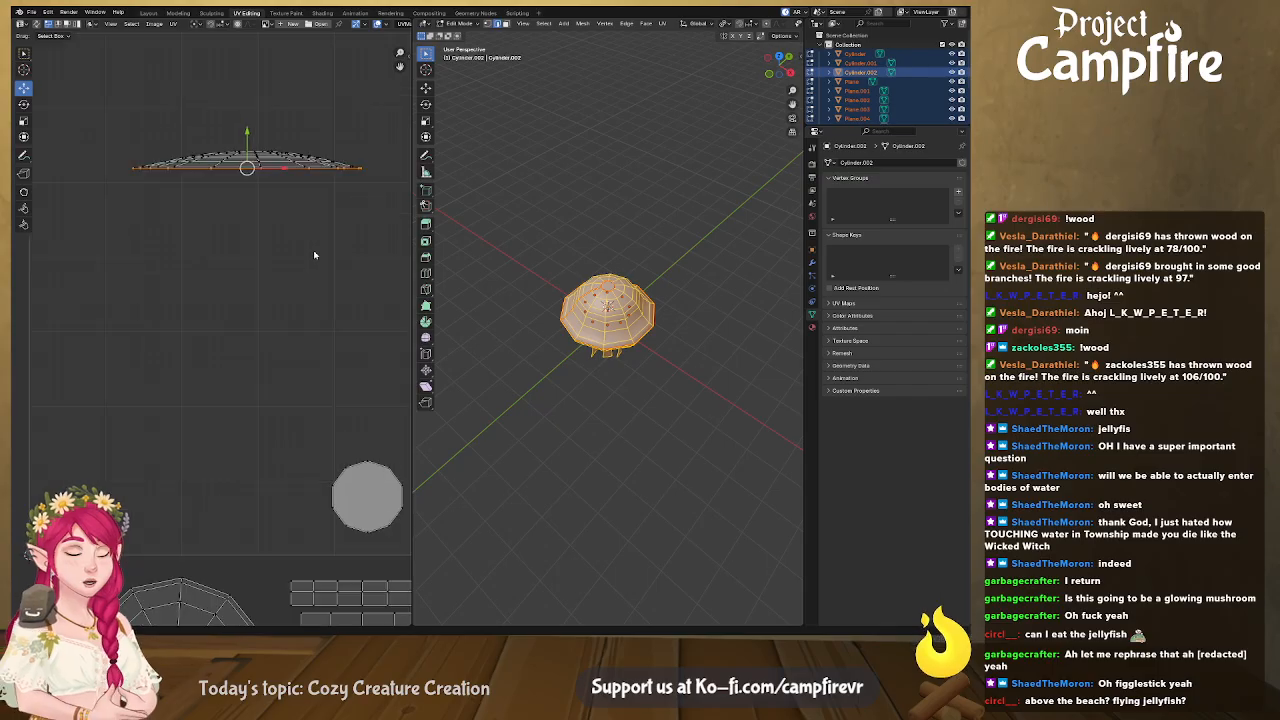
middle_drag(313, 250, 257, 347)
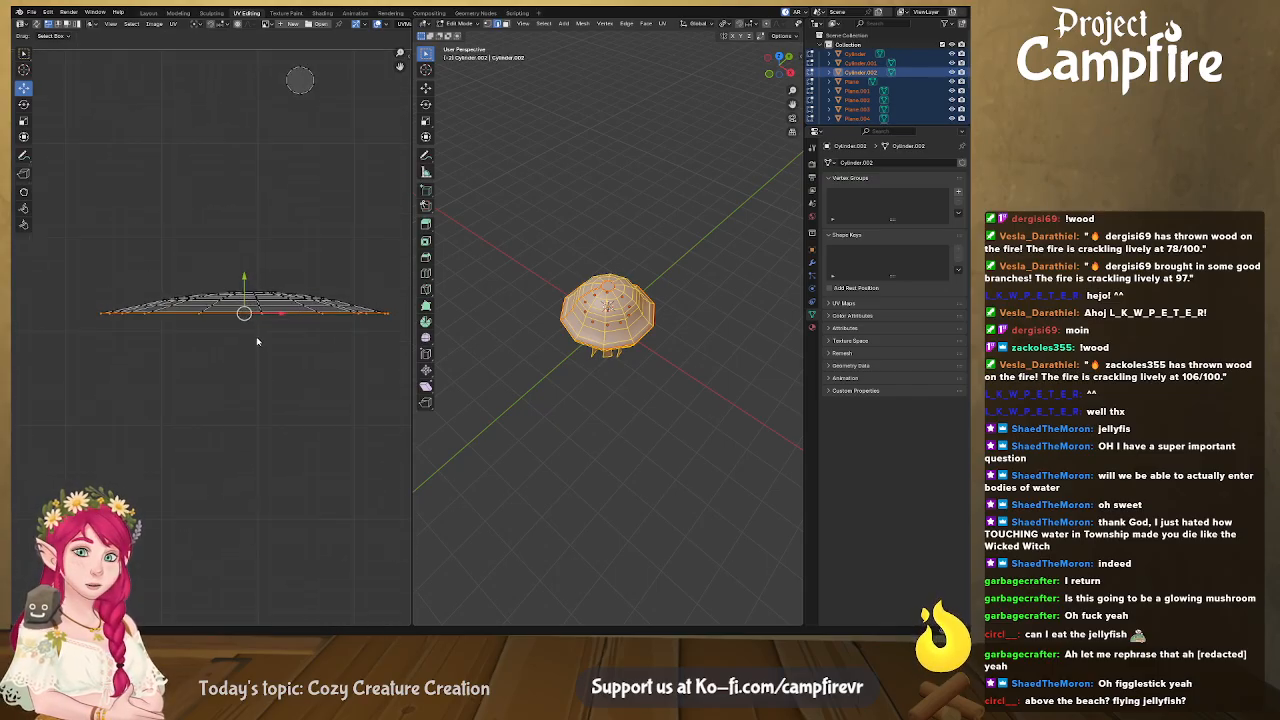
scroll(236, 330, up, 2)
alt+click(208, 294)
right_click(209, 293)
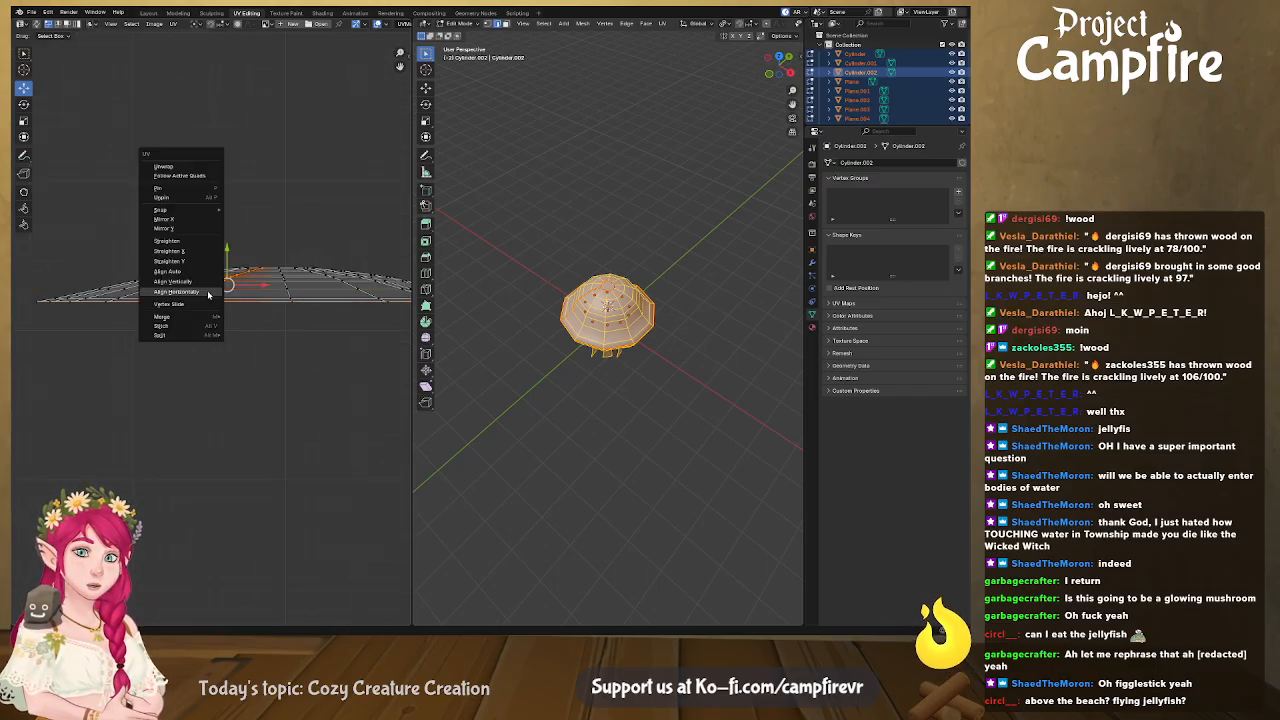
click(204, 286)
alt+click(167, 287)
right_click(167, 287)
click(167, 287)
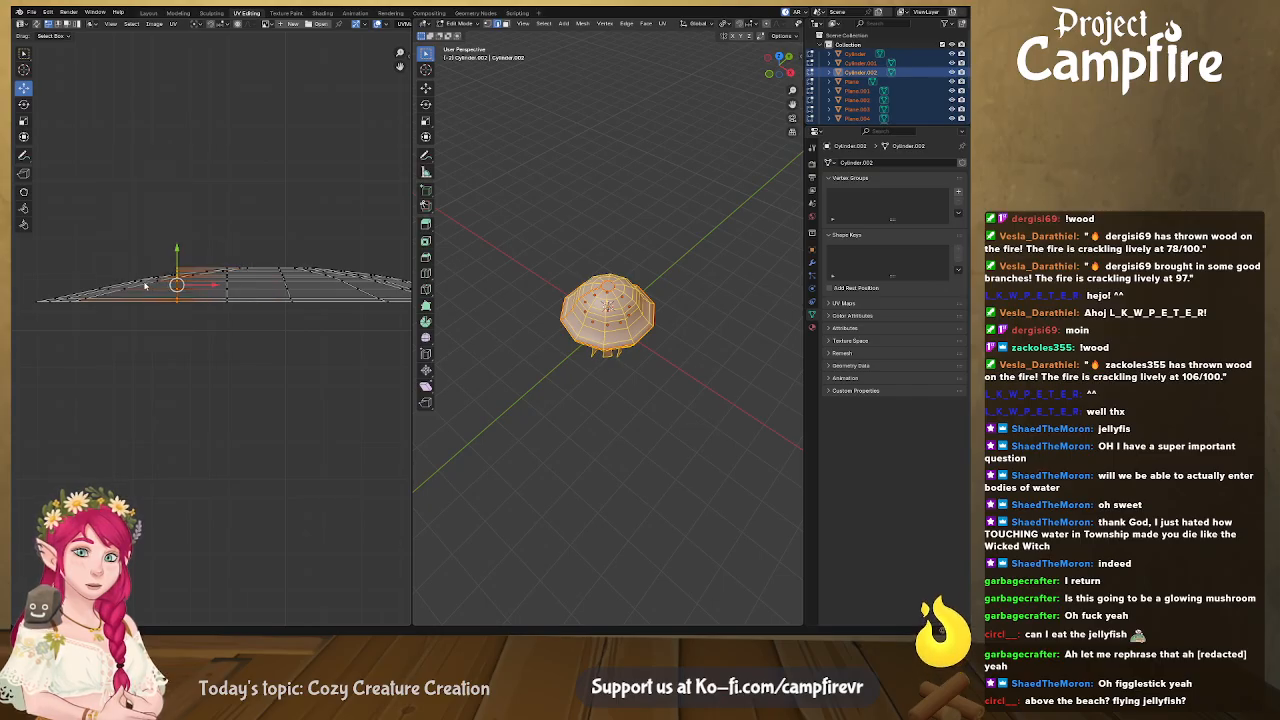
alt+click(144, 287)
right_click(141, 286)
click(141, 286)
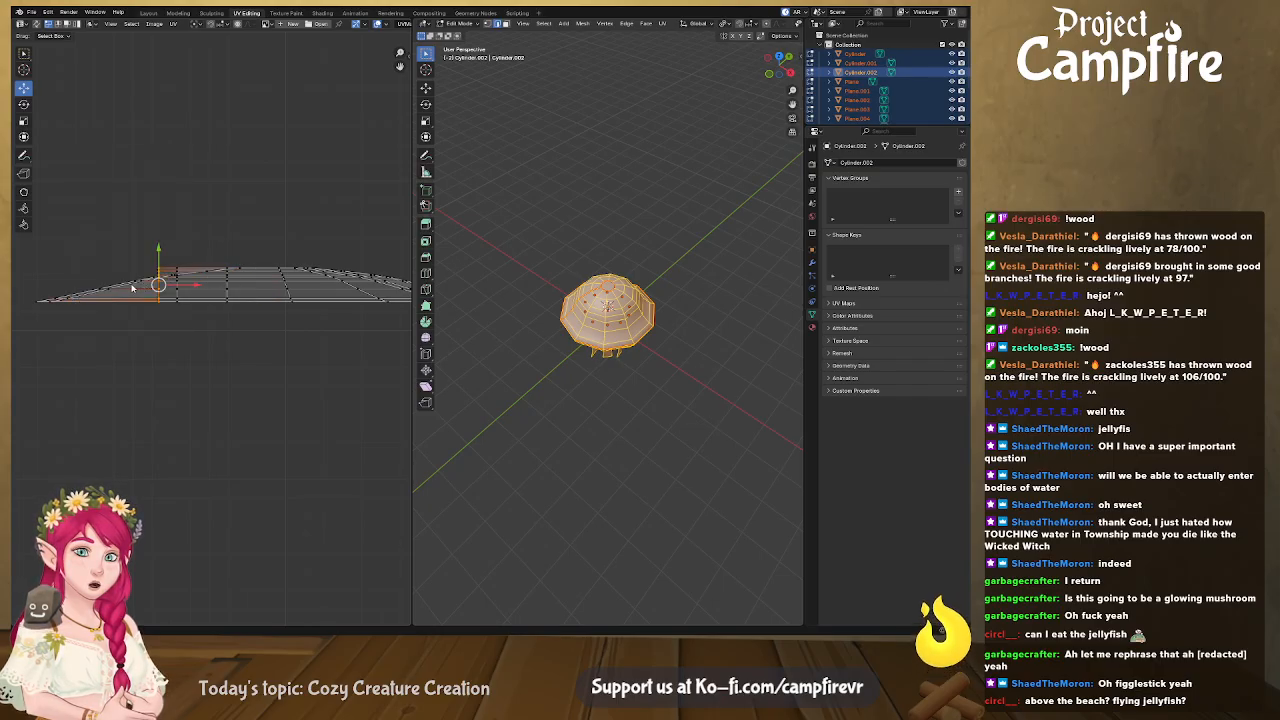
alt+click(126, 288)
right_click(126, 288)
click(126, 288)
alt+click(121, 288)
right_click(121, 288)
click(121, 288)
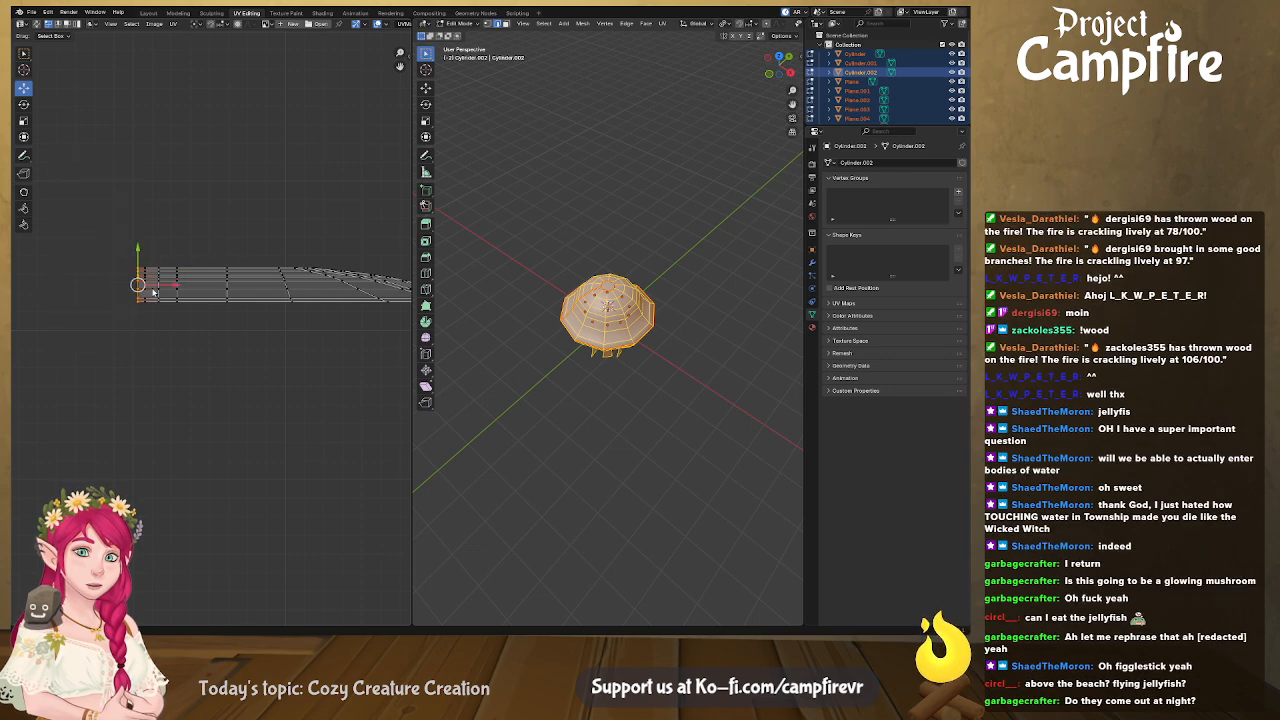
alt+click(284, 289)
right_click(284, 289)
click(284, 289)
alt+click(349, 288)
right_click(349, 289)
click(349, 289)
middle_drag(365, 324, 228, 329)
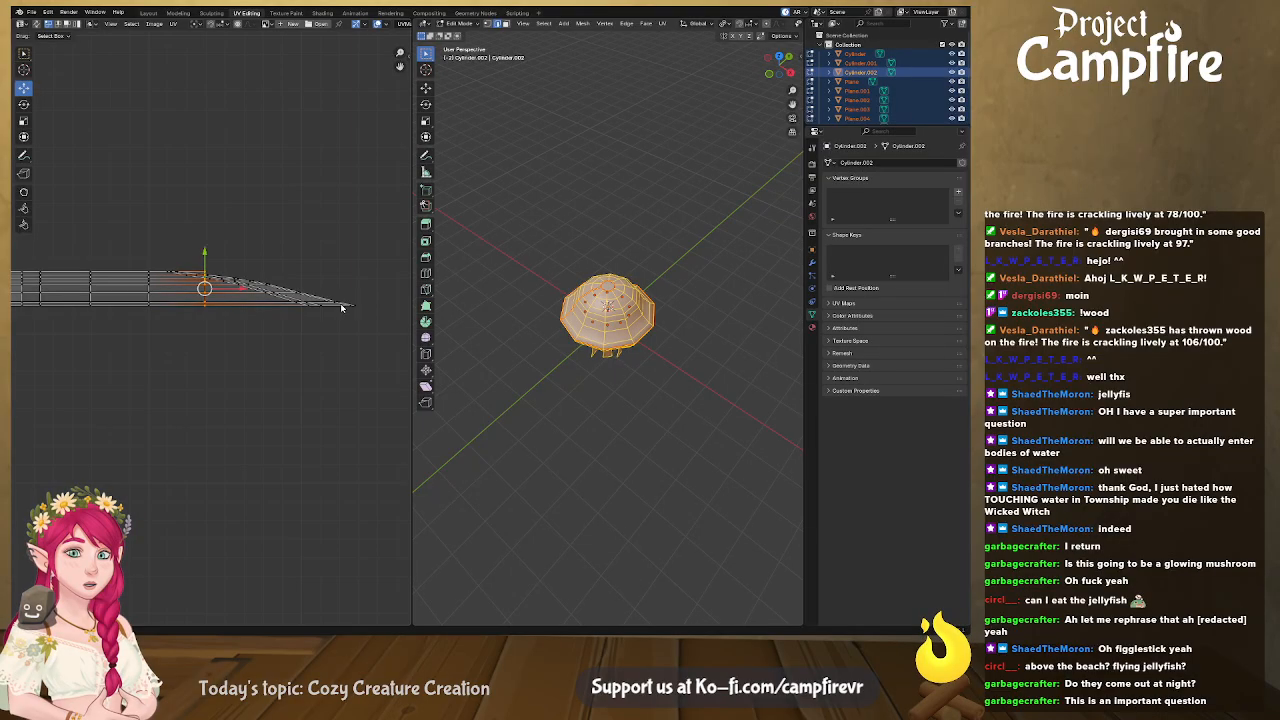
alt+click(276, 299)
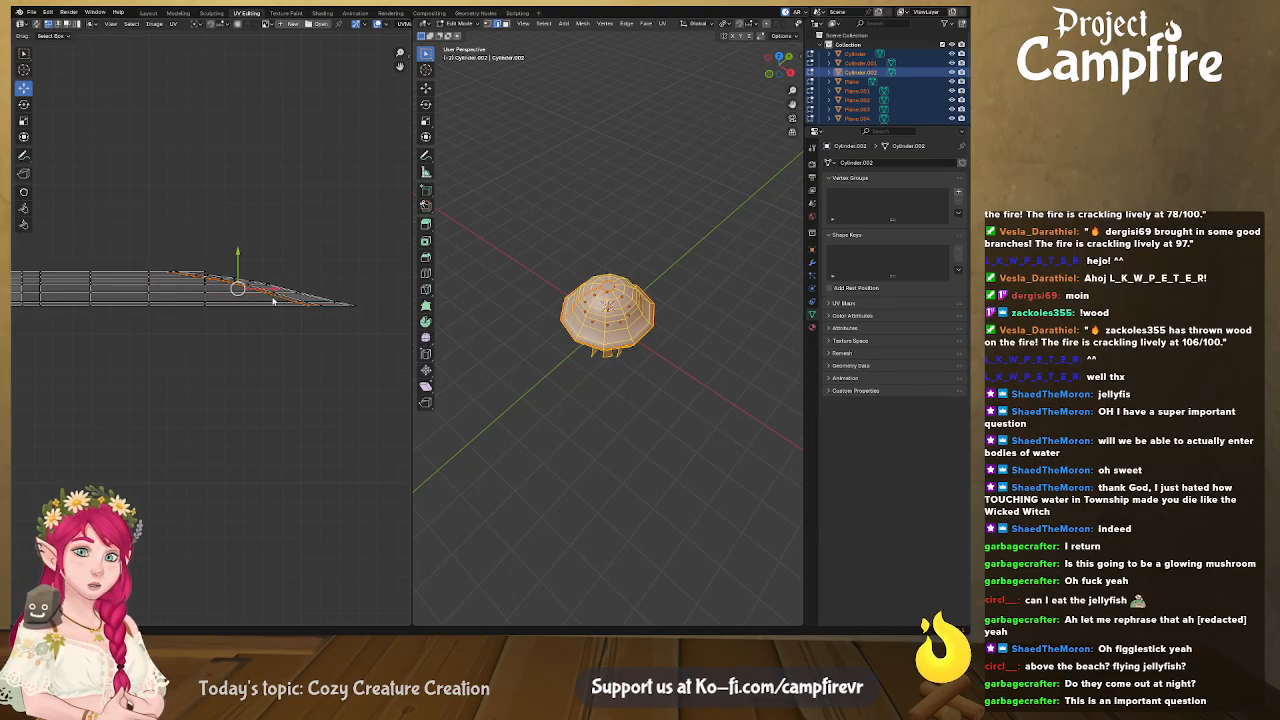
right_click(276, 299)
click(276, 299)
alt+click(292, 298)
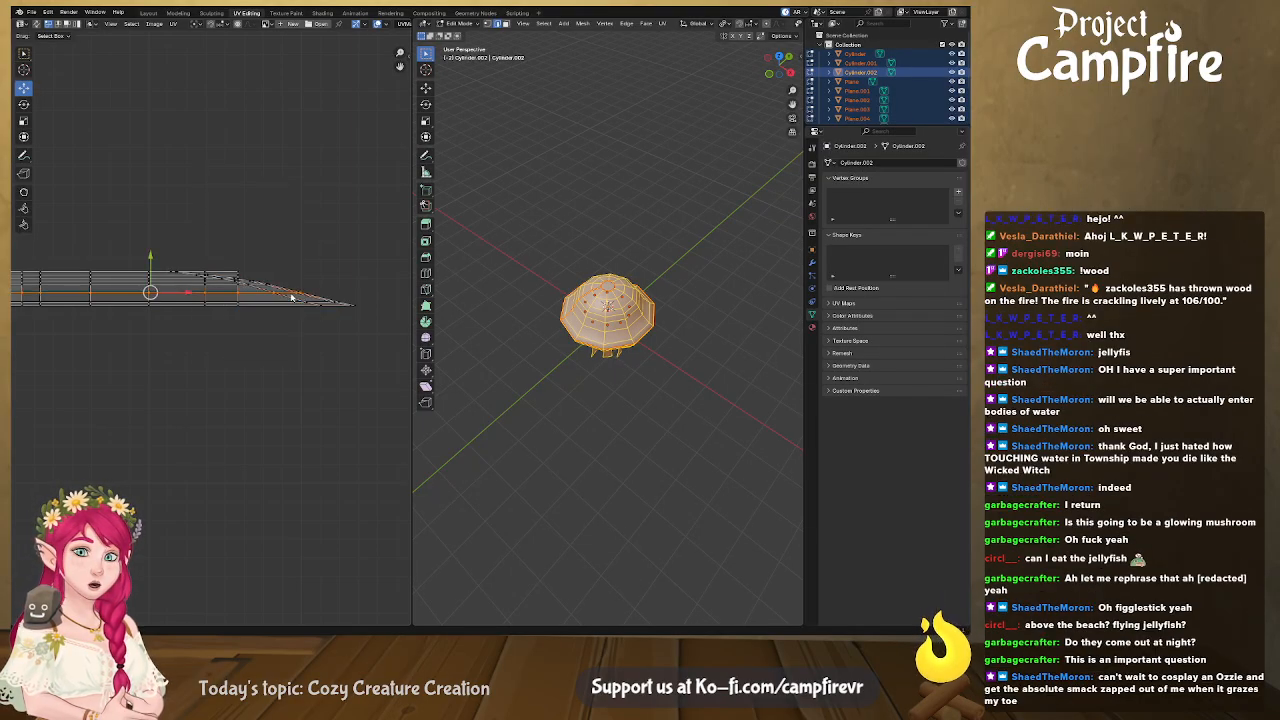
alt+click(290, 300)
right_click(290, 300)
click(290, 300)
alt+click(318, 300)
right_click(318, 300)
click(318, 298)
alt+click(316, 300)
right_click(316, 299)
click(316, 298)
scroll(290, 332, up, 4)
scroll(300, 334, down, 4)
middle_drag(295, 329, 257, 320)
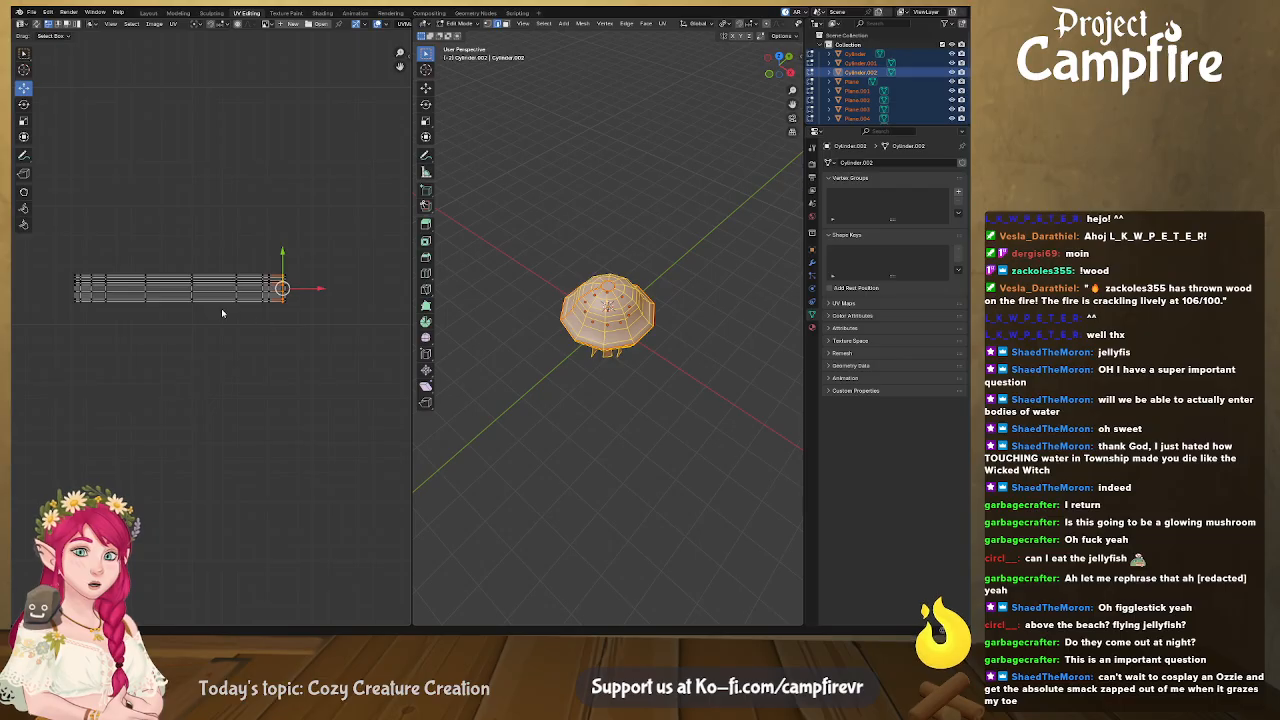
Select the whole straightened strip island and scale it up to nearly the width of the UV square
scroll(222, 313, down, 3)
drag(114, 277, 270, 370)
key(s)
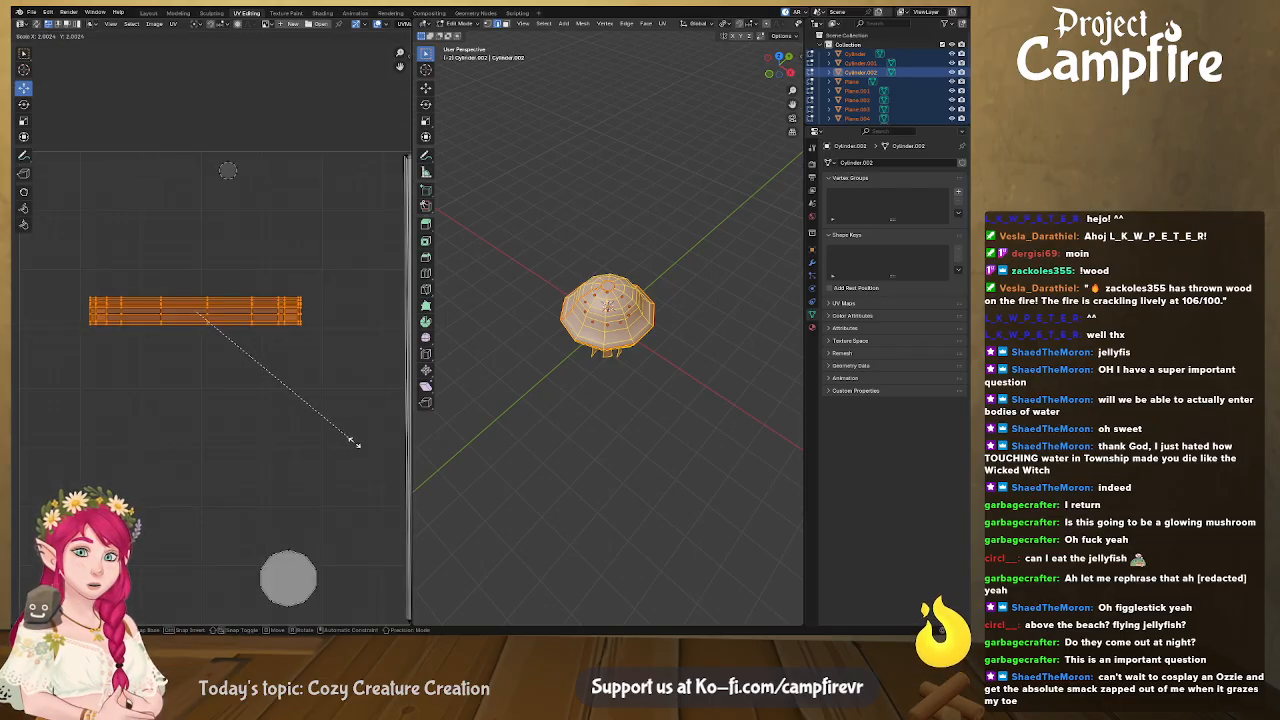
click(400, 450)
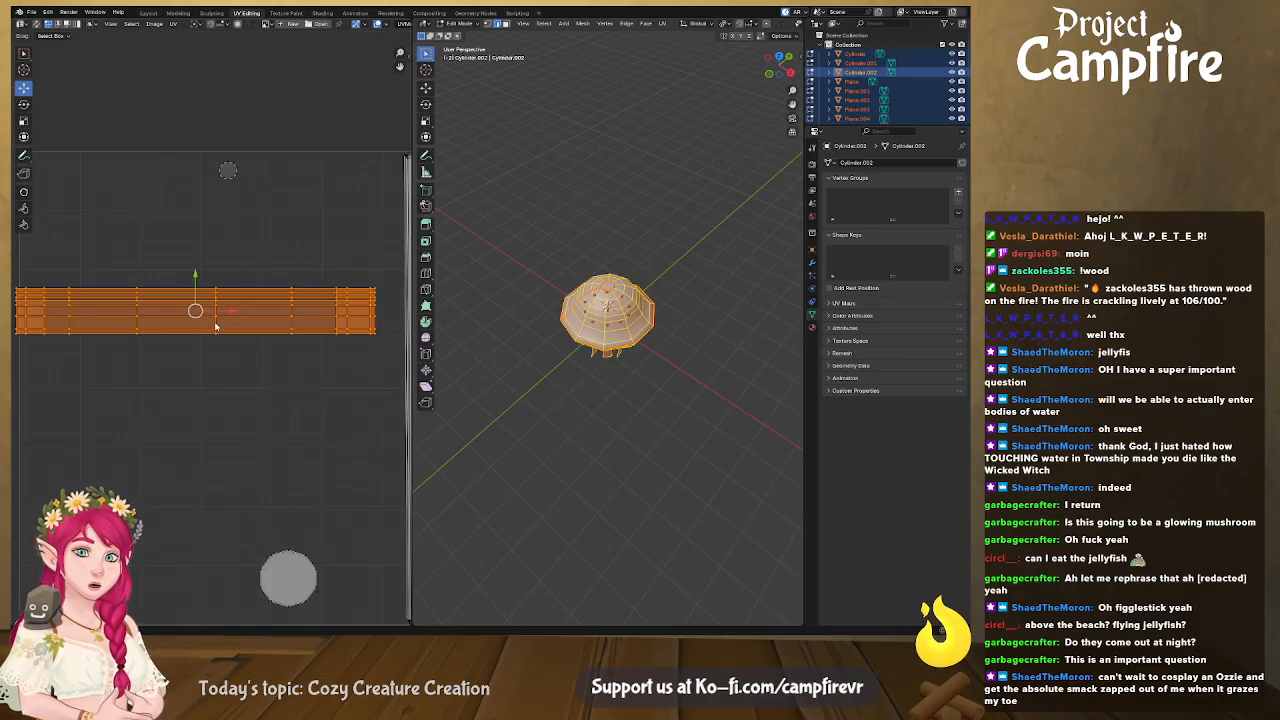
Move the vertex columns in the strip's middle and right half one by one to space them evenly
alt+click(218, 328)
key(g)
click(236, 313)
scroll(284, 343, down, 2)
alt+click(260, 328)
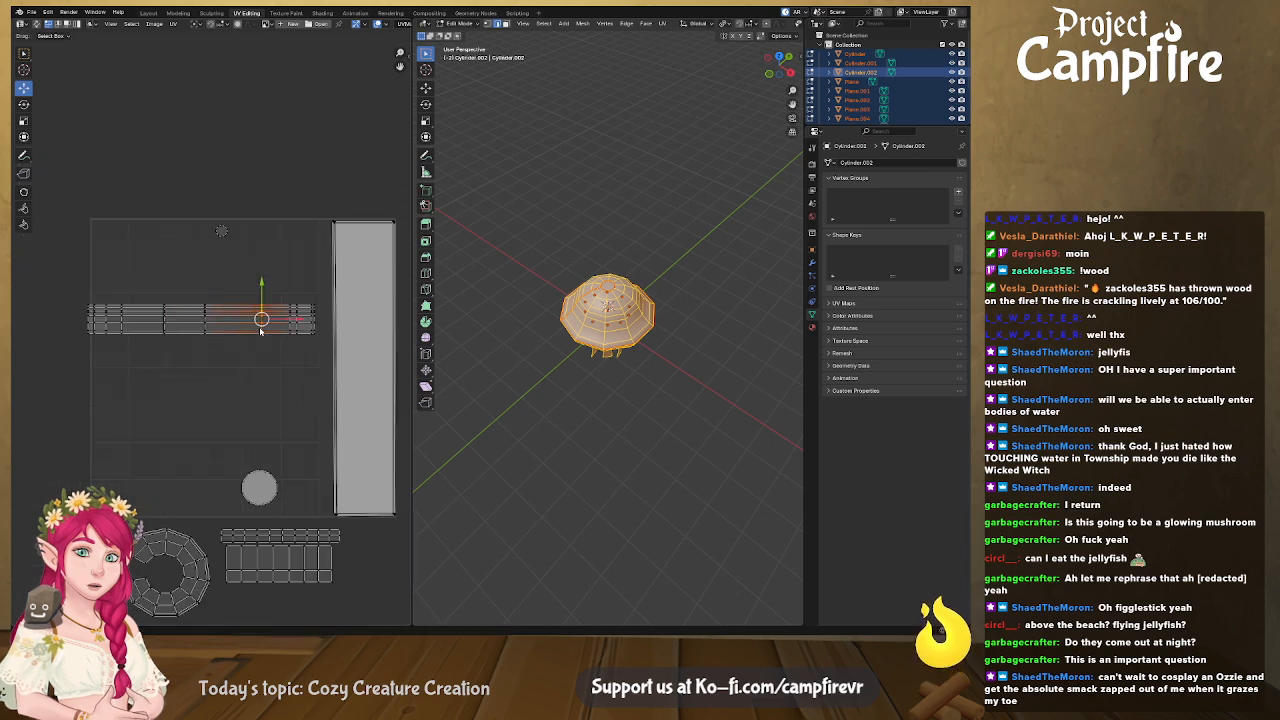
key(g)
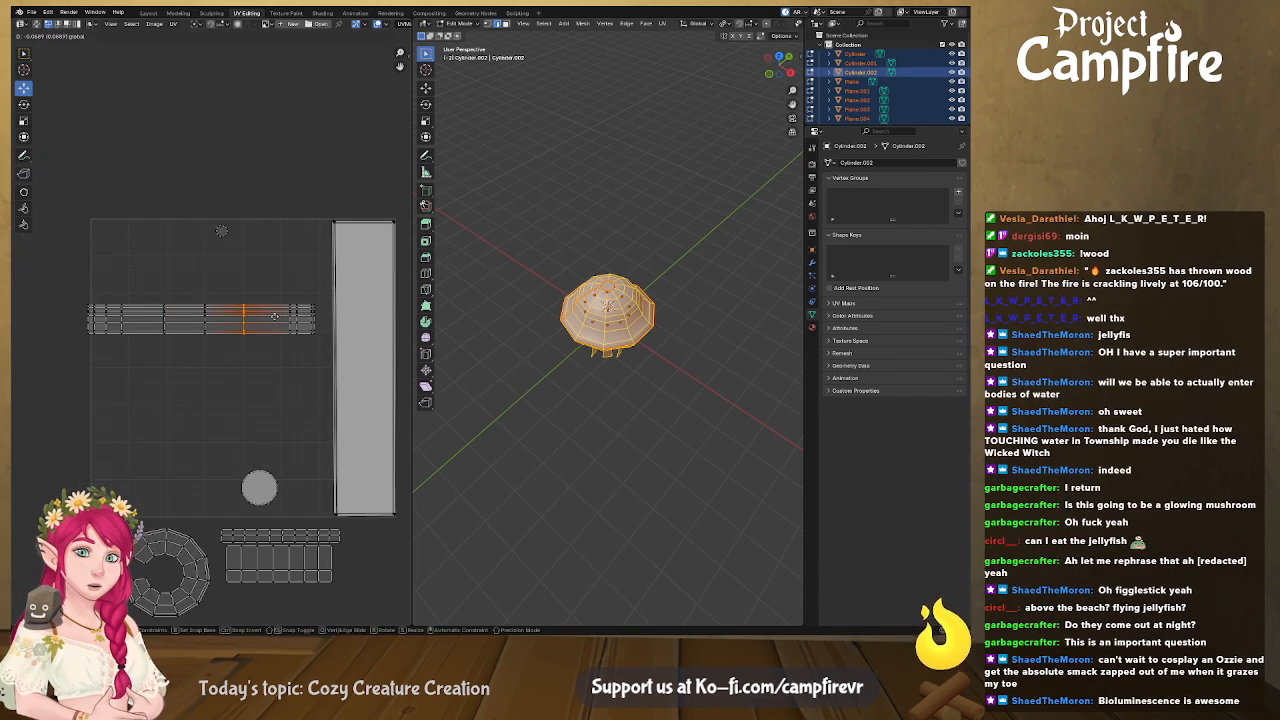
click(273, 315)
alt+click(288, 327)
key(g)
click(318, 320)
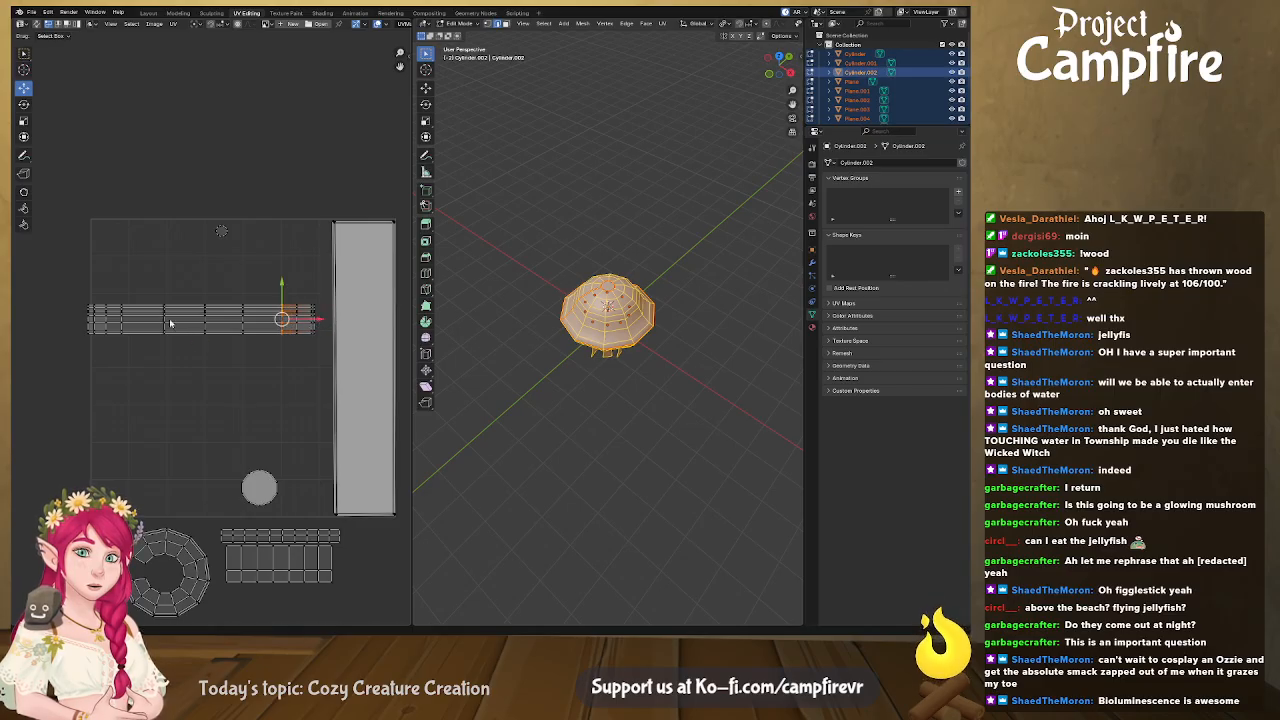
Even out the strip's left-hand column spacing and push the crowded column groups at both ends outward
alt+click(122, 329)
drag(154, 320, 160, 320)
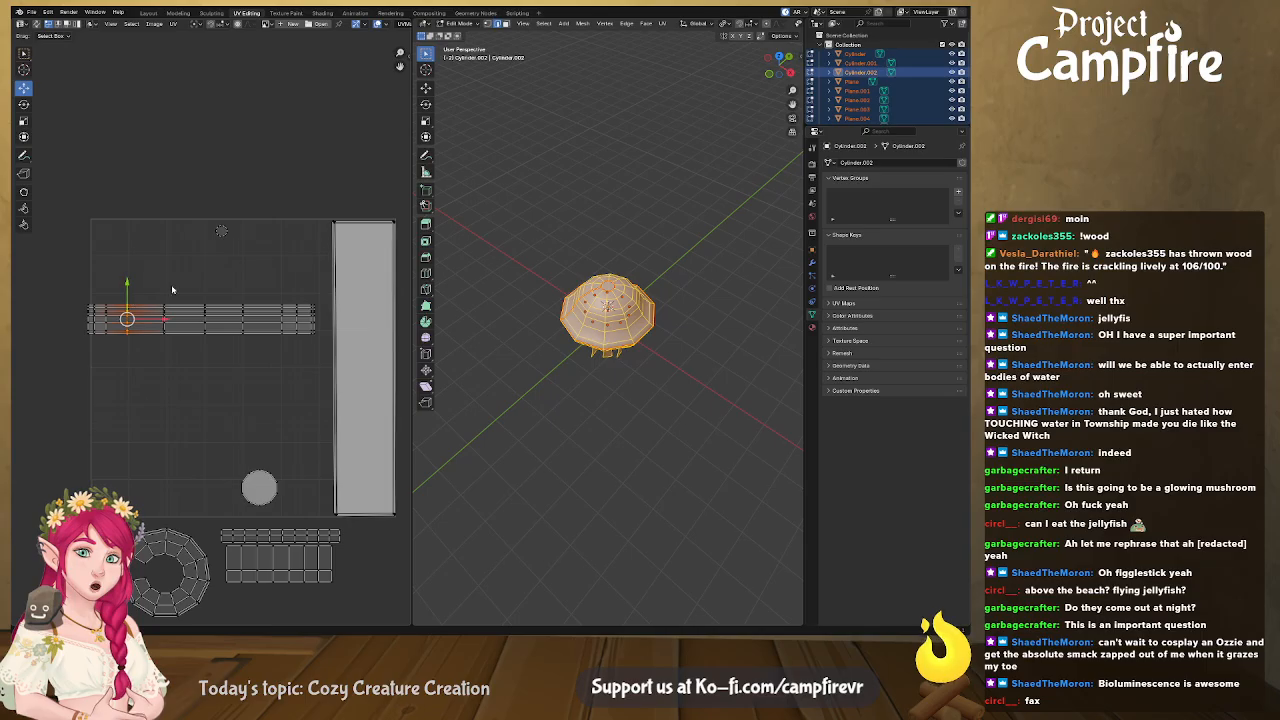
middle_drag(134, 360, 192, 358)
scroll(180, 336, up, 4)
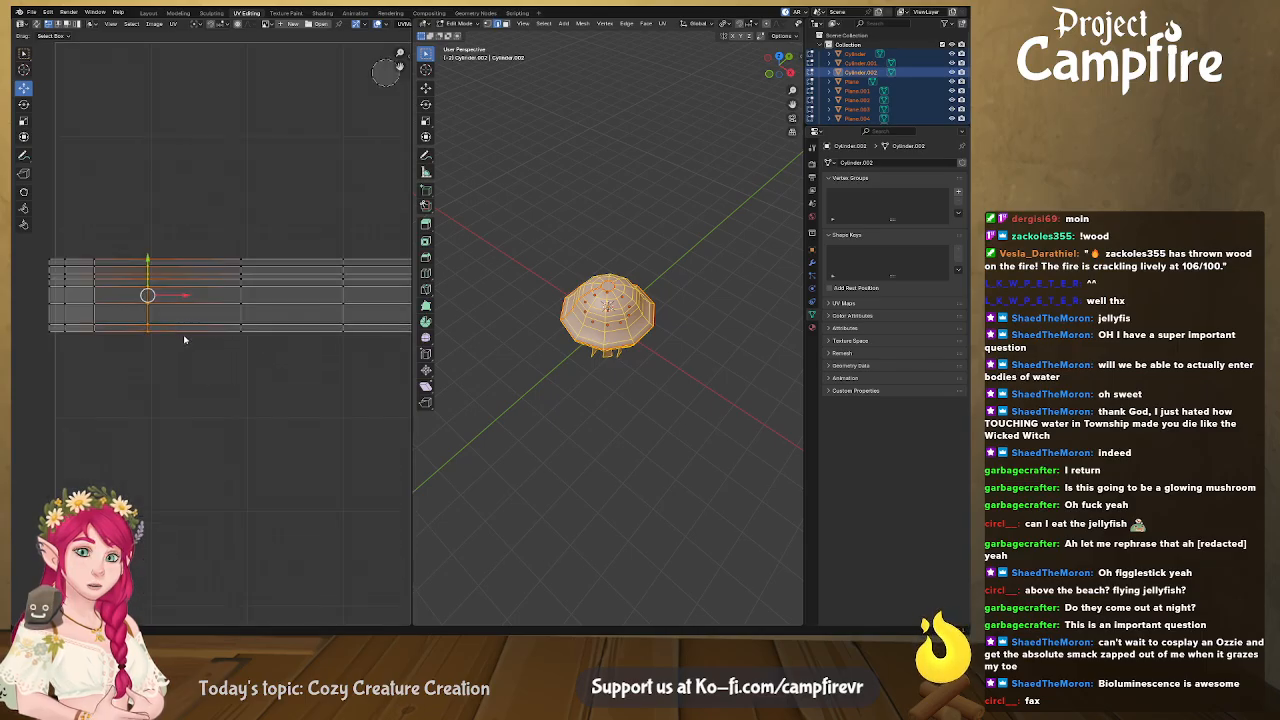
scroll(185, 341, down, 2)
drag(86, 266, 139, 356)
drag(156, 309, 134, 307)
scroll(91, 358, down, 3)
drag(272, 281, 246, 348)
drag(296, 313, 318, 312)
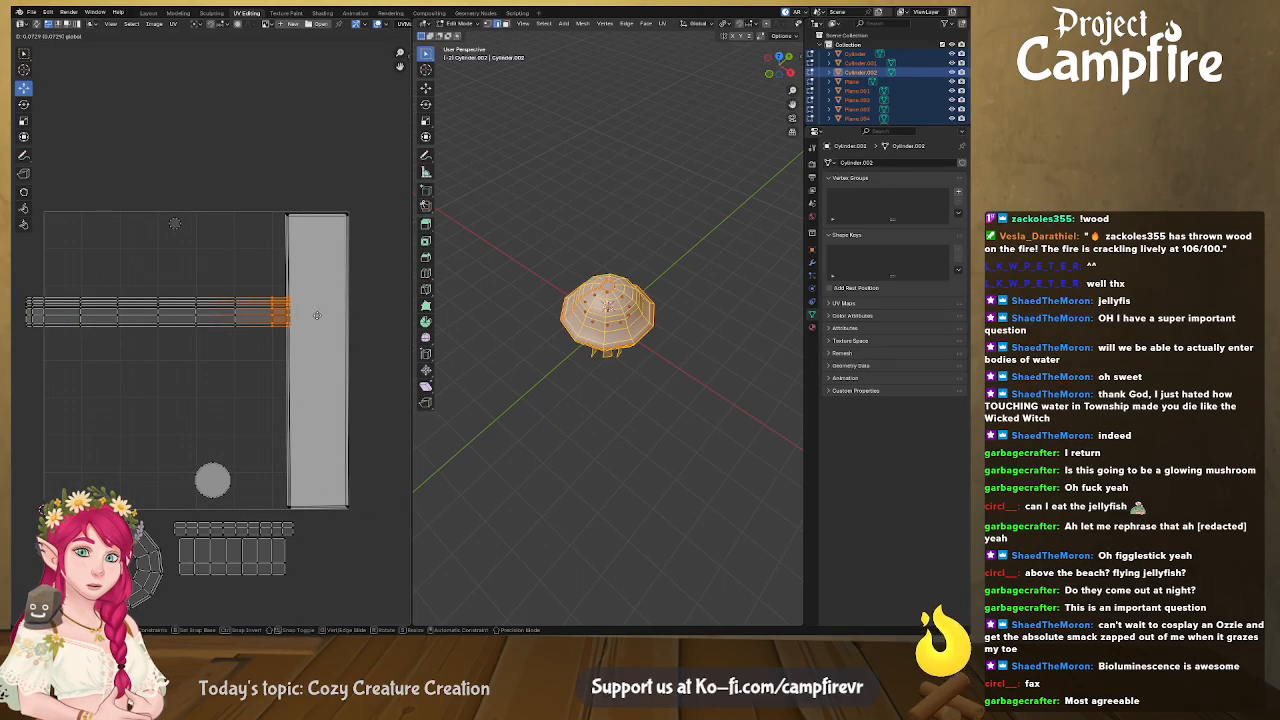
Shift the strip left, clear of the tall rectangular island, and spread its right-end columns outward at even intervals
mouse_move(238, 355)
middle_down()
mouse_move(274, 340)
mouse_move(236, 337)
middle_up()
drag(72, 261, 366, 366)
drag(265, 298, 148, 307)
drag(284, 254, 236, 340)
drag(288, 297, 307, 301)
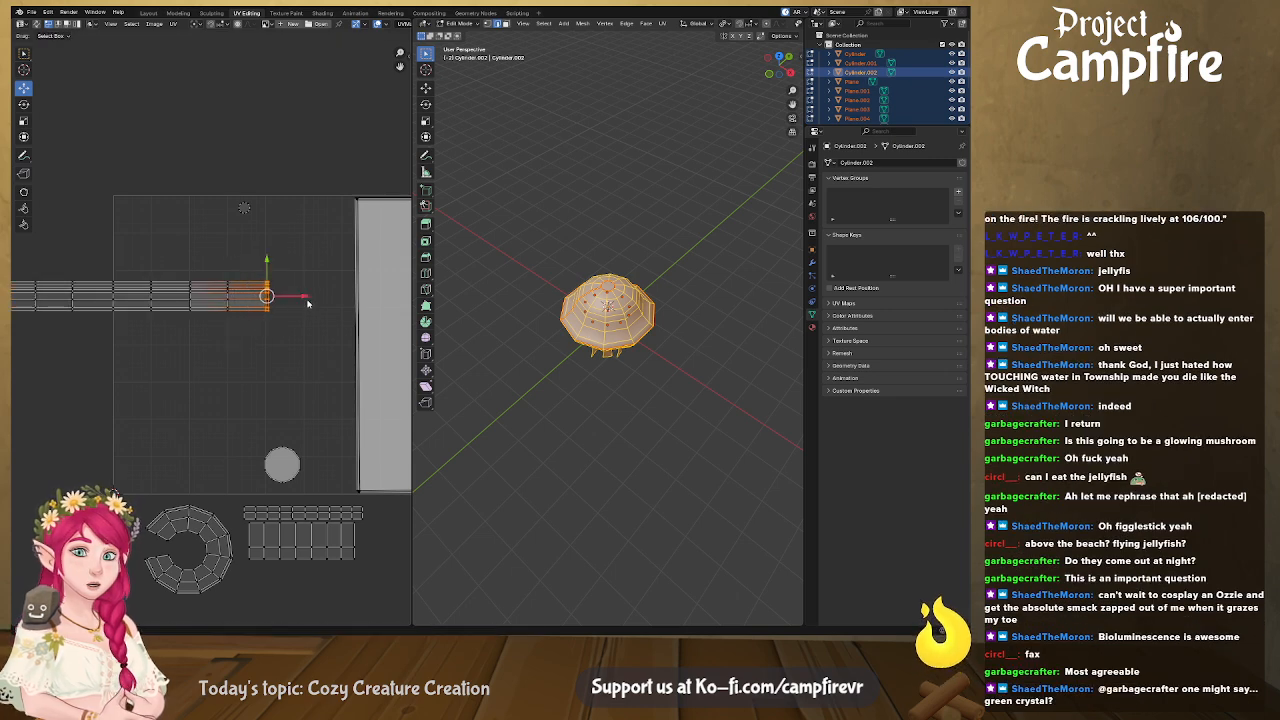
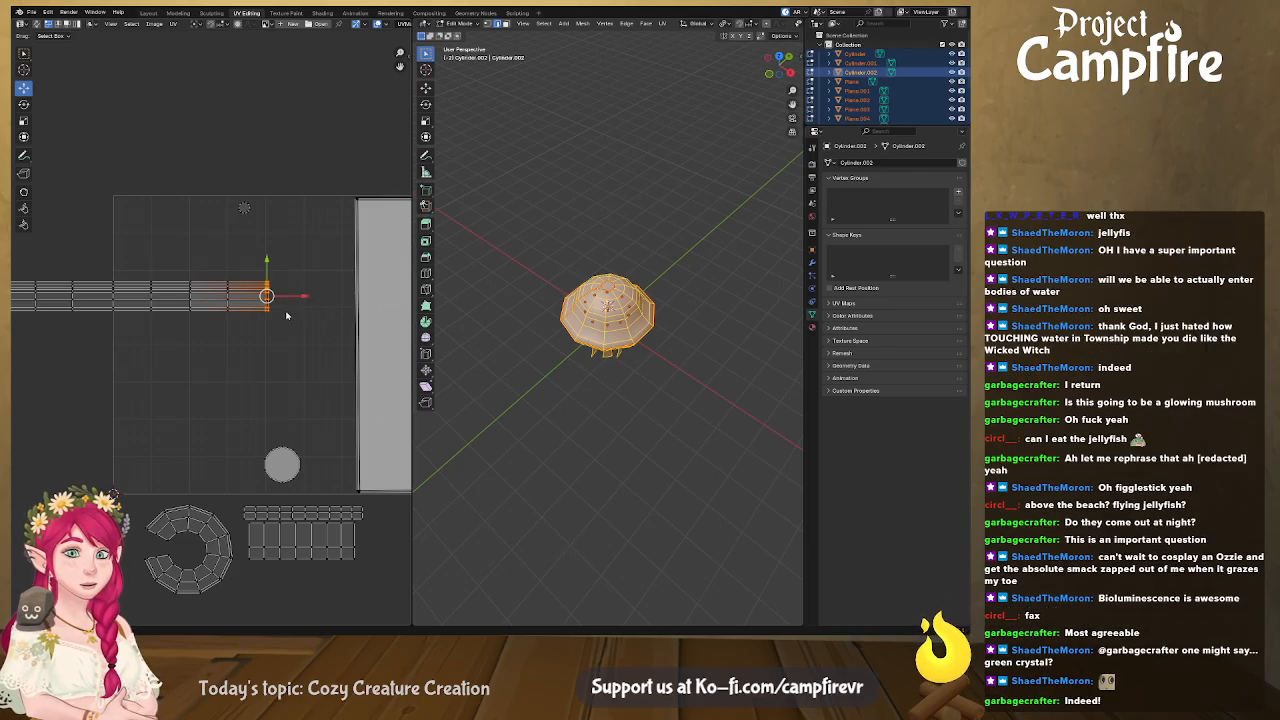
scroll(268, 306, up, 1)
alt+click(284, 291)
alt+click(286, 290)
key(g)
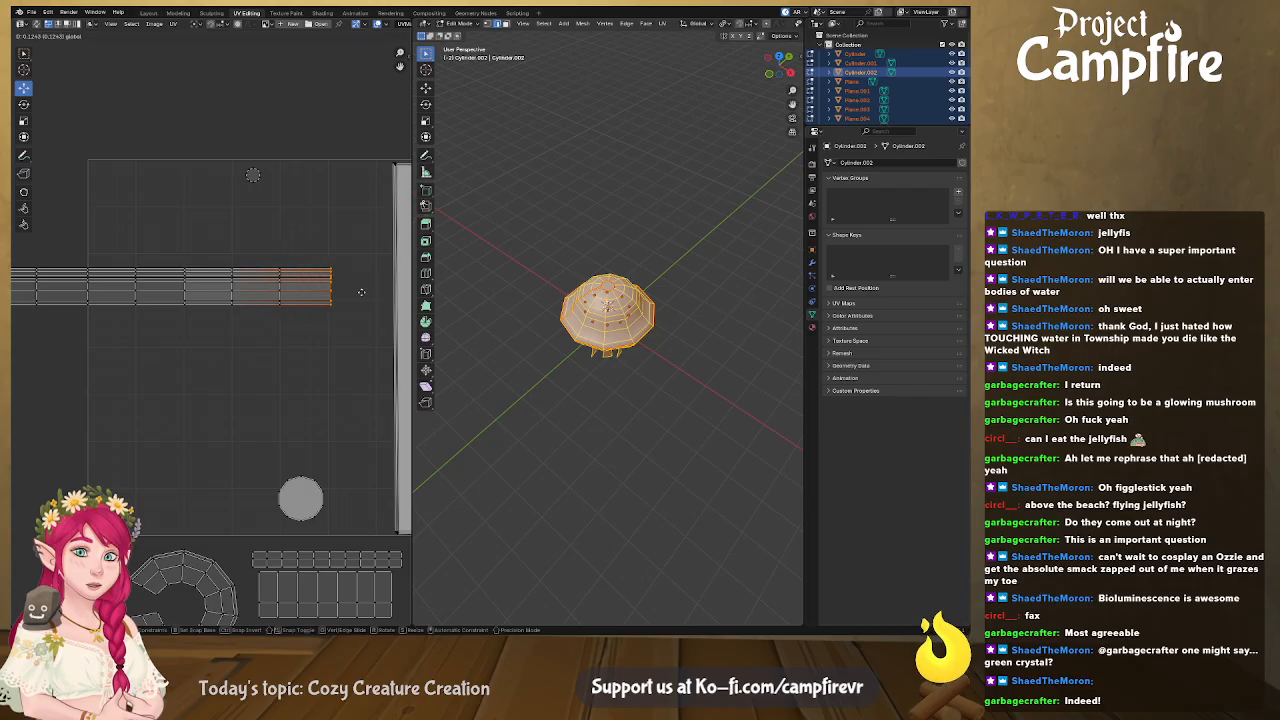
click(358, 292)
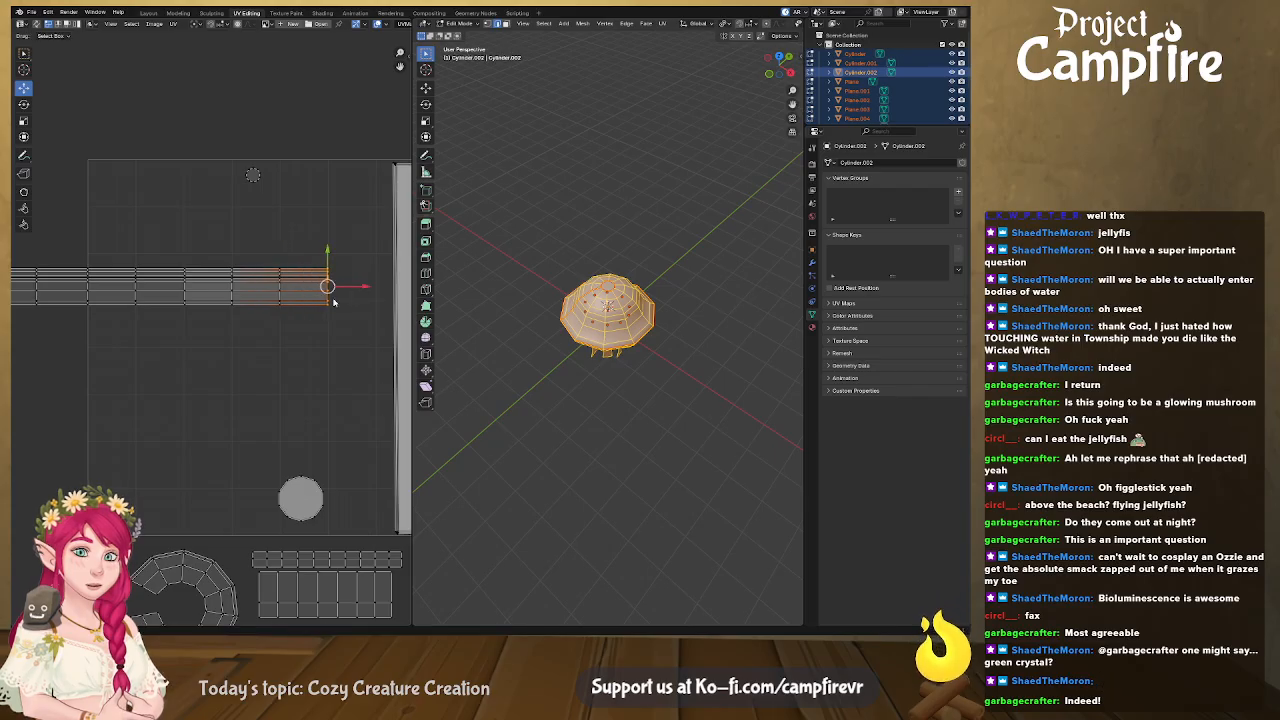
Select the whole strip and move it right until it overlaps the tall rectangular island
scroll(307, 327, down, 3)
drag(70, 278, 298, 358)
key(g)
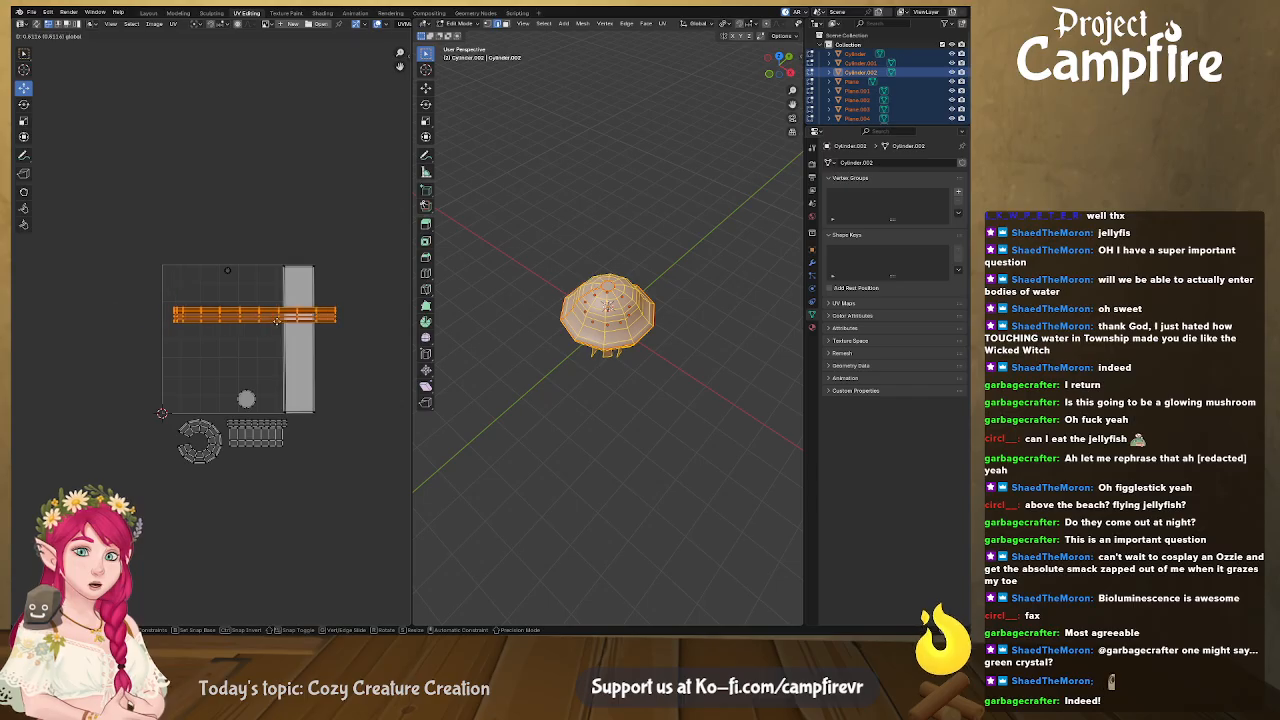
click(294, 320)
scroll(290, 384, up, 4)
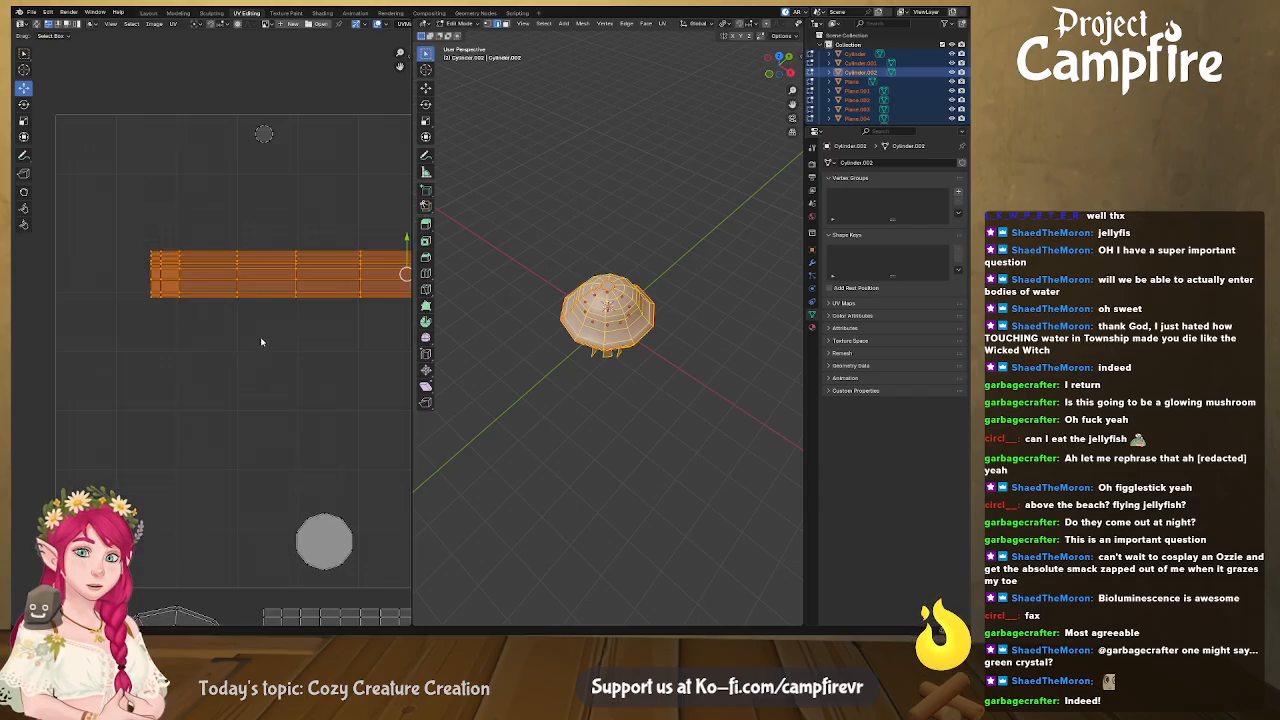
Spread the crowded columns at the strip's left end outward to match the spacing of the other columns
drag(163, 274, 222, 374)
key(g)
drag(193, 321, 192, 321)
drag(123, 264, 138, 316)
middle_drag(255, 377, 103, 357)
scroll(209, 346, down, 1)
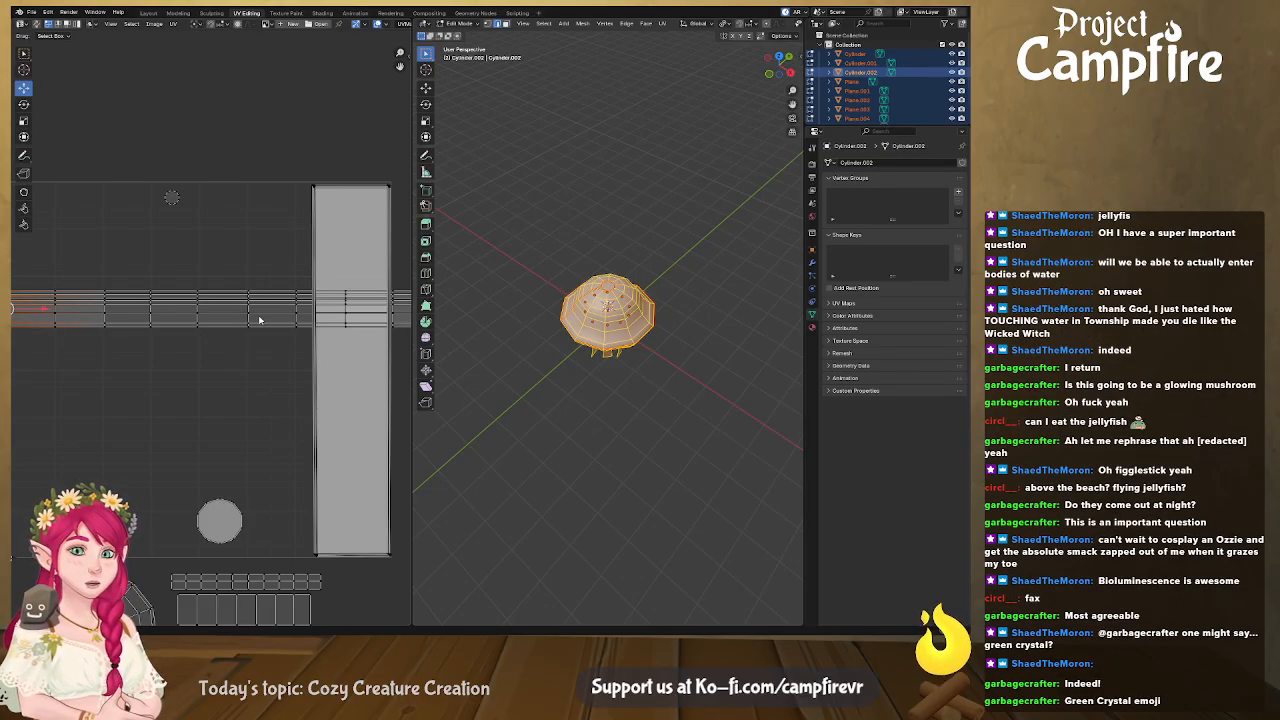
Space the strip's rows apart by moving the lowest row down and the tightly packed upper rows up
alt+click(252, 325)
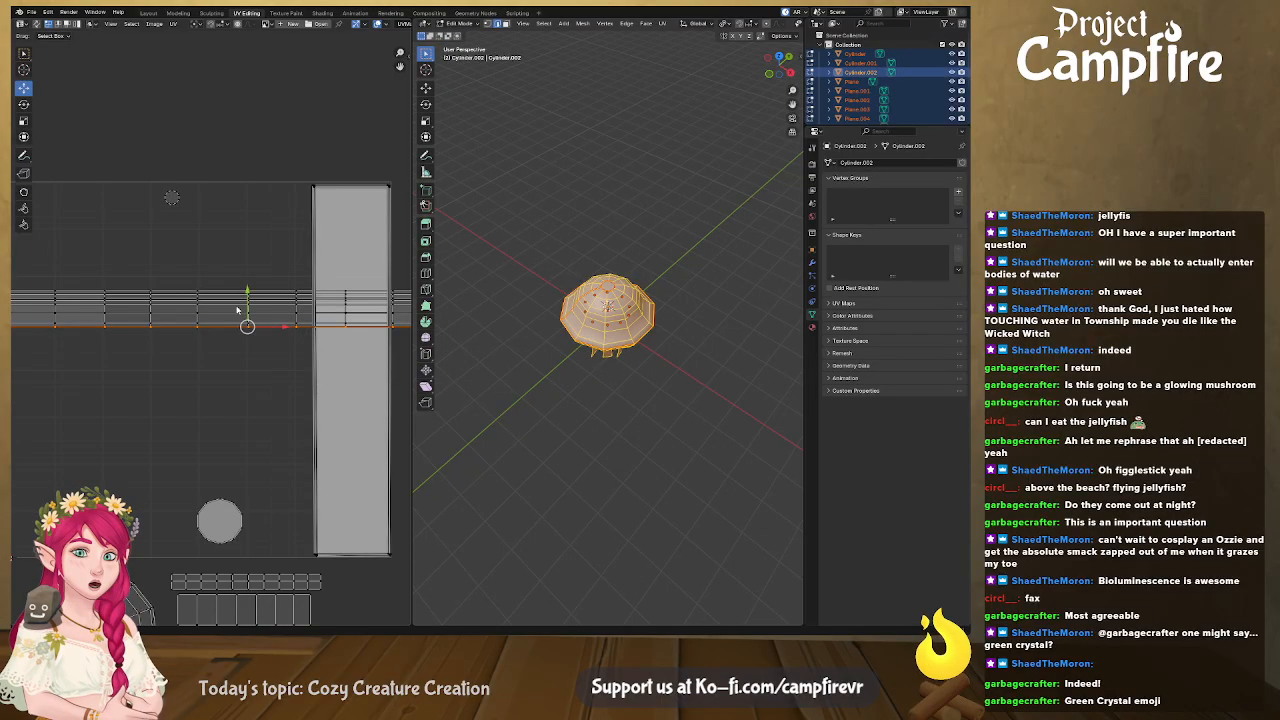
drag(247, 295, 247, 301)
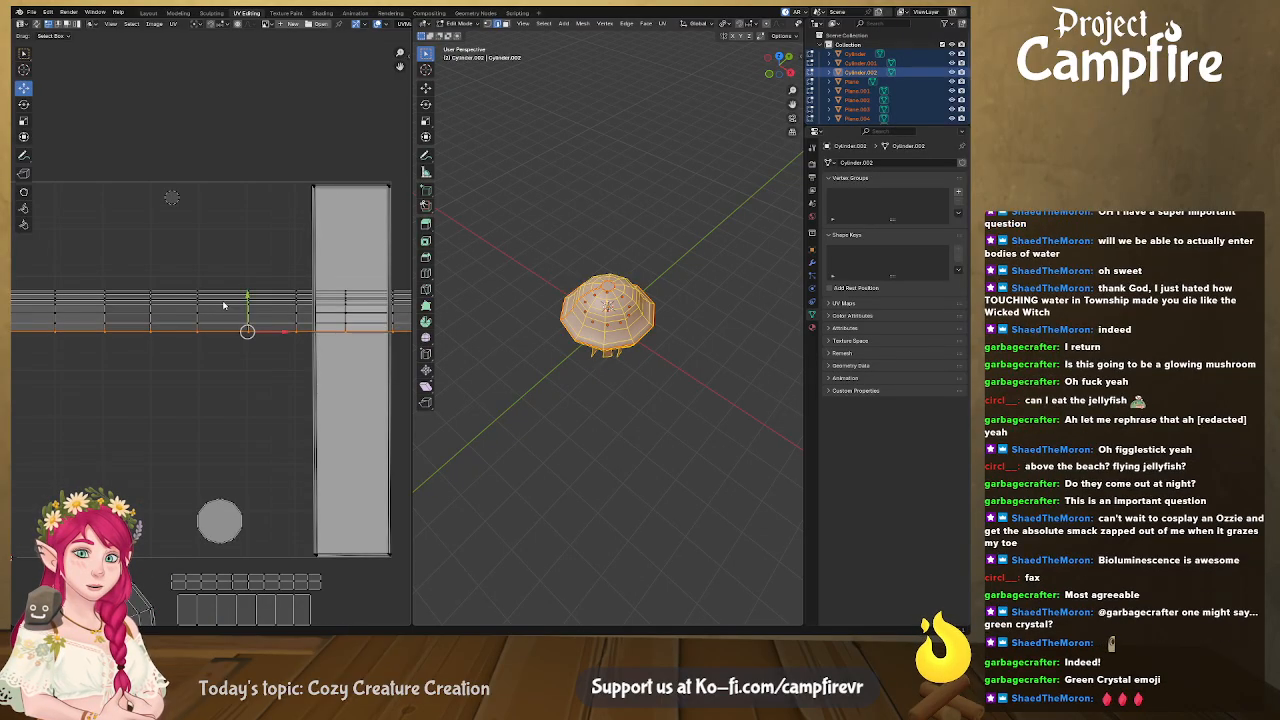
alt+shift+click(224, 304)
alt+click(223, 304)
alt+click(223, 299)
alt+shift+click(222, 293)
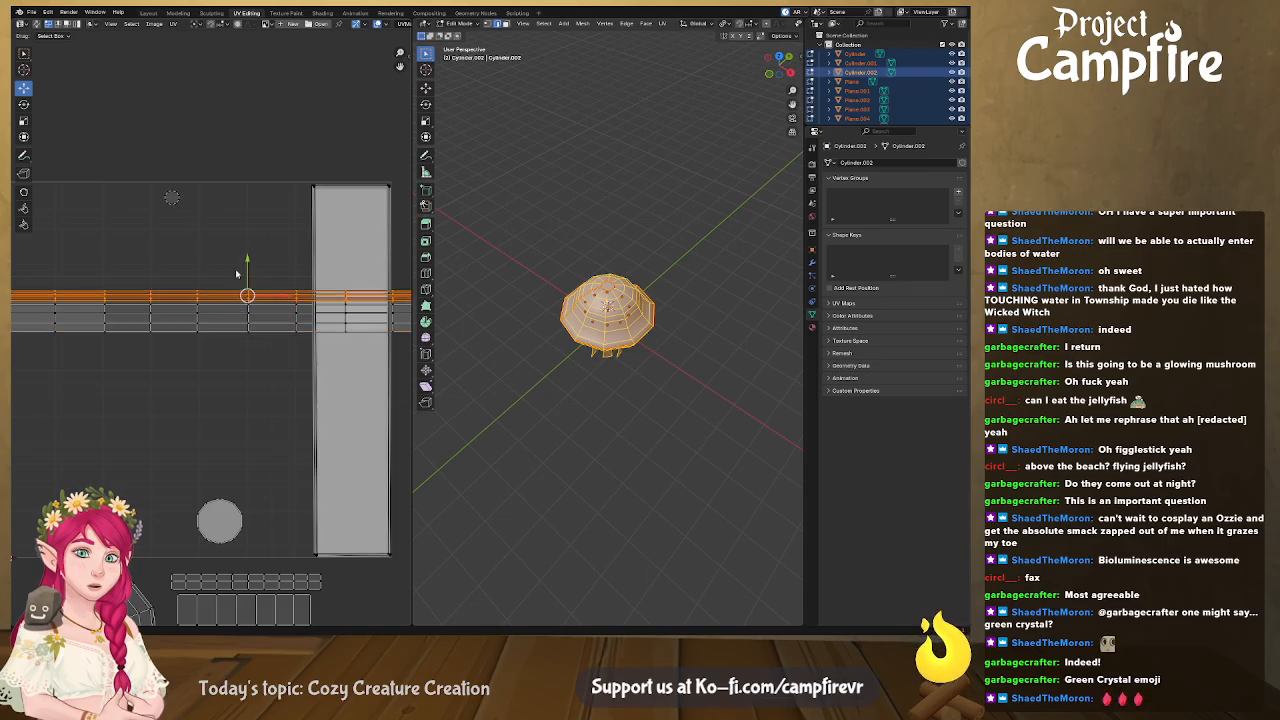
alt+shift+click(229, 287)
alt+click(227, 292)
alt+shift+click(228, 289)
alt+shift+click(230, 286)
drag(246, 255, 246, 235)
Select the row at the strip's upper edge and move it up along the Y axis
alt+click(225, 274)
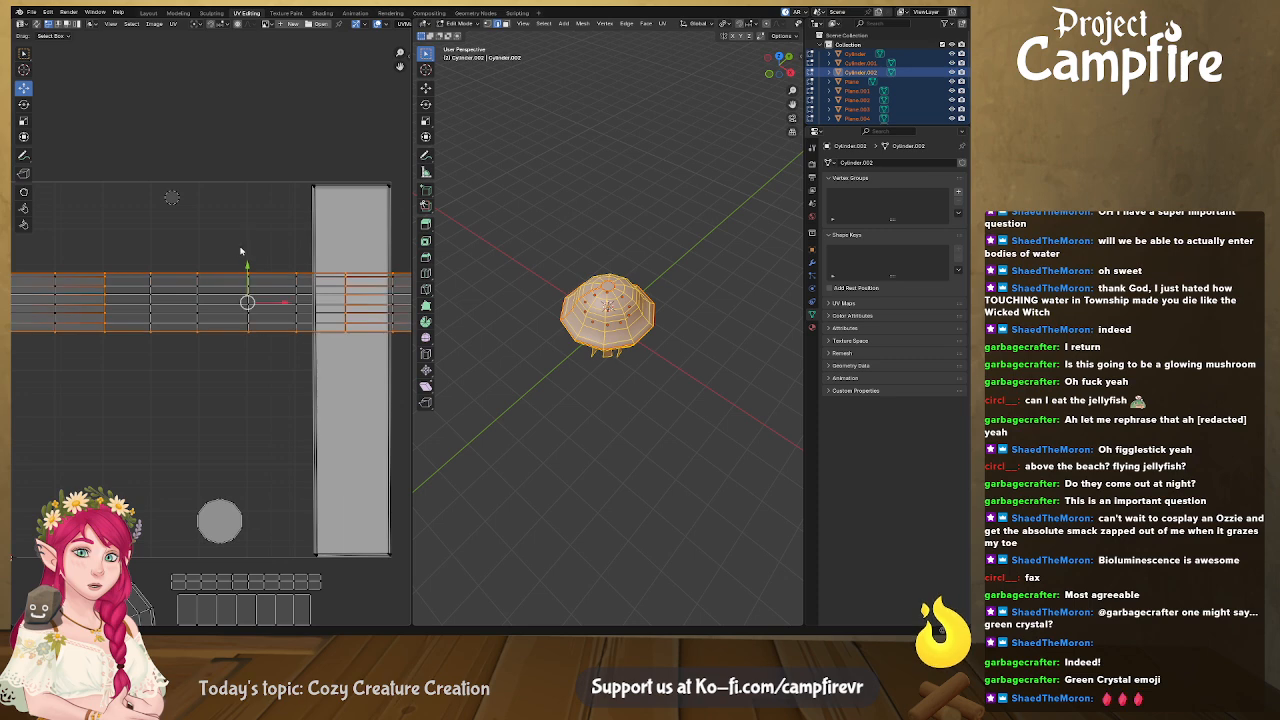
alt+click(230, 277)
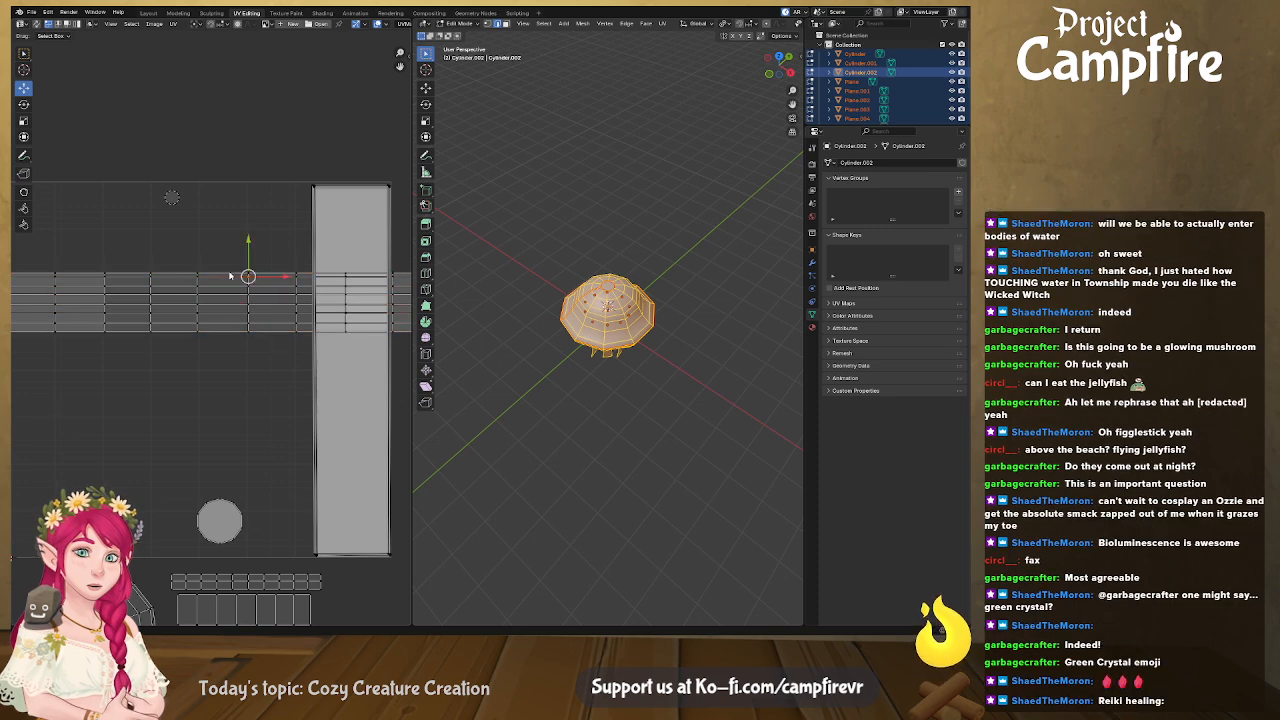
scroll(215, 287, down, 2)
scroll(198, 297, up, 1)
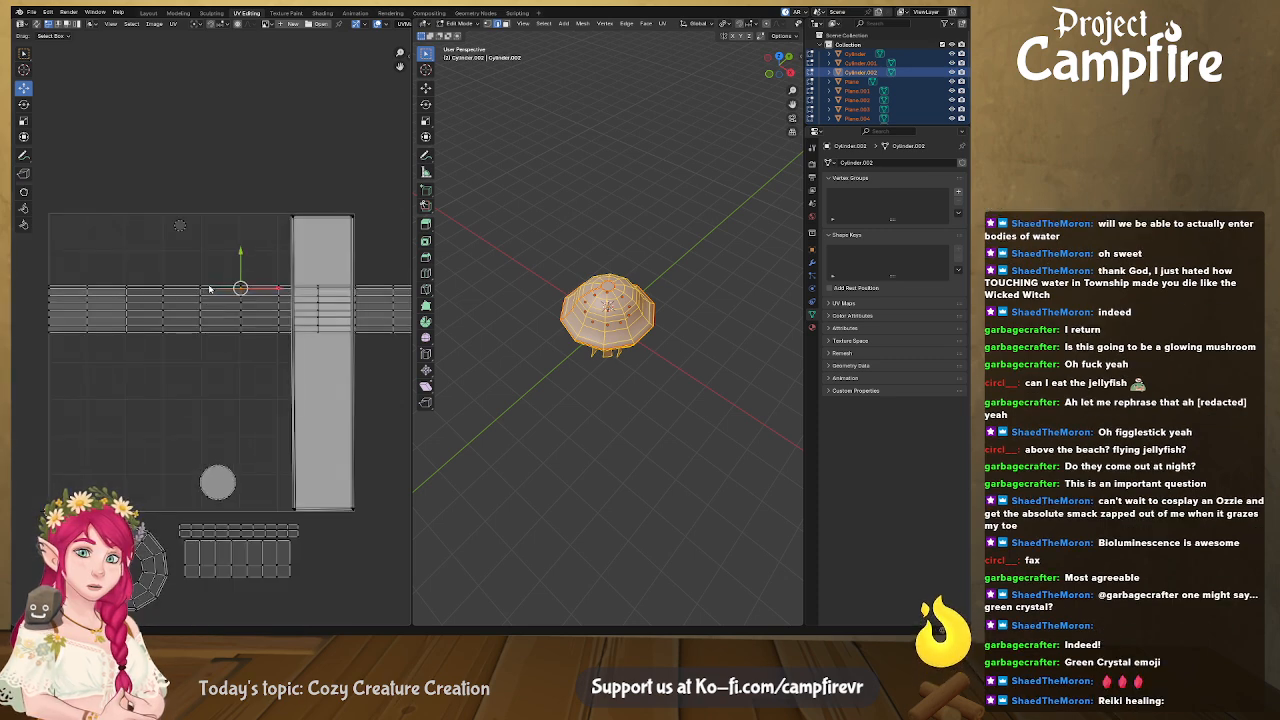
key(g)
key(y)
click(237, 247)
Select the whole strip, scale it down and move it left to start inside the UV square
scroll(120, 310, down, 2)
drag(329, 277, 66, 348)
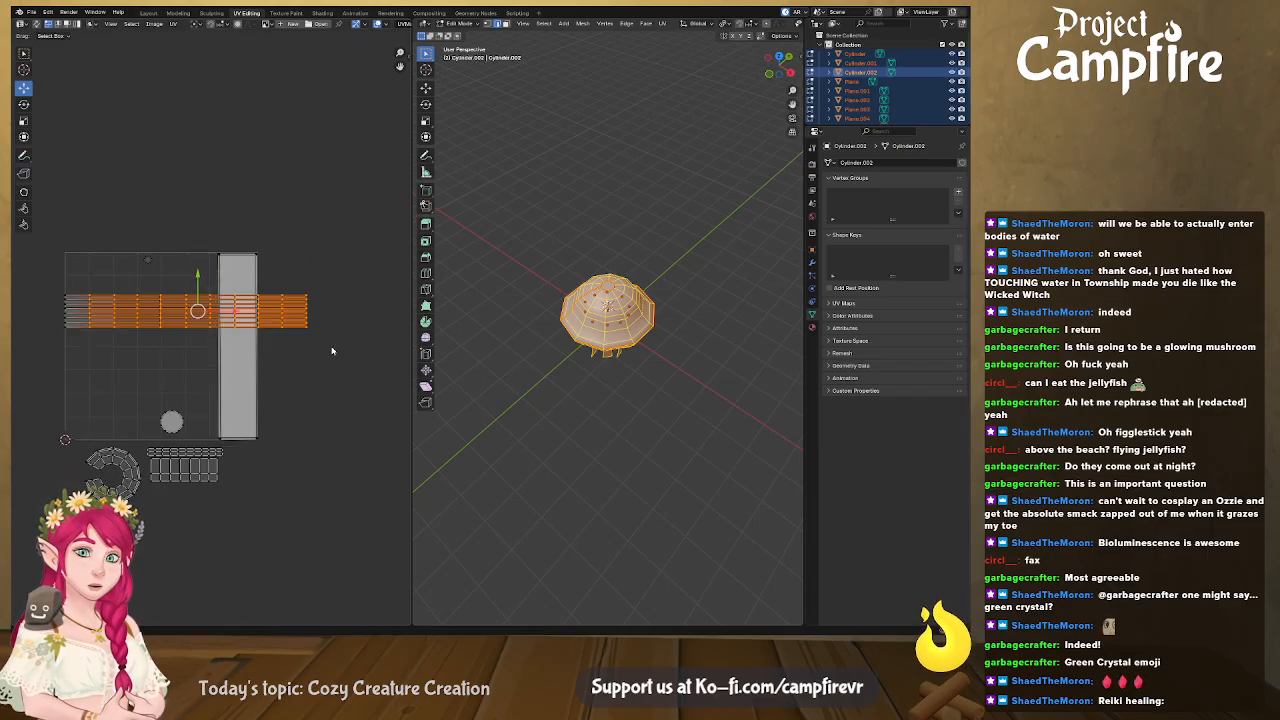
key(s)
click(241, 355)
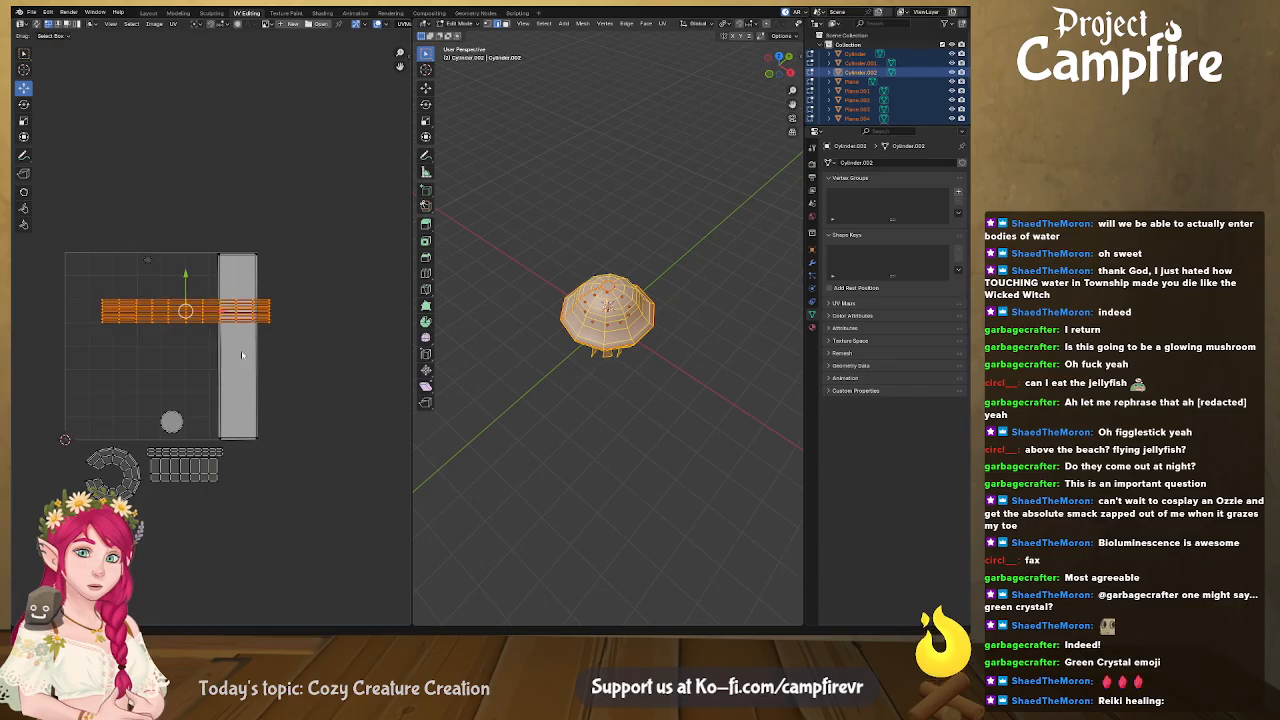
key(g)
click(189, 310)
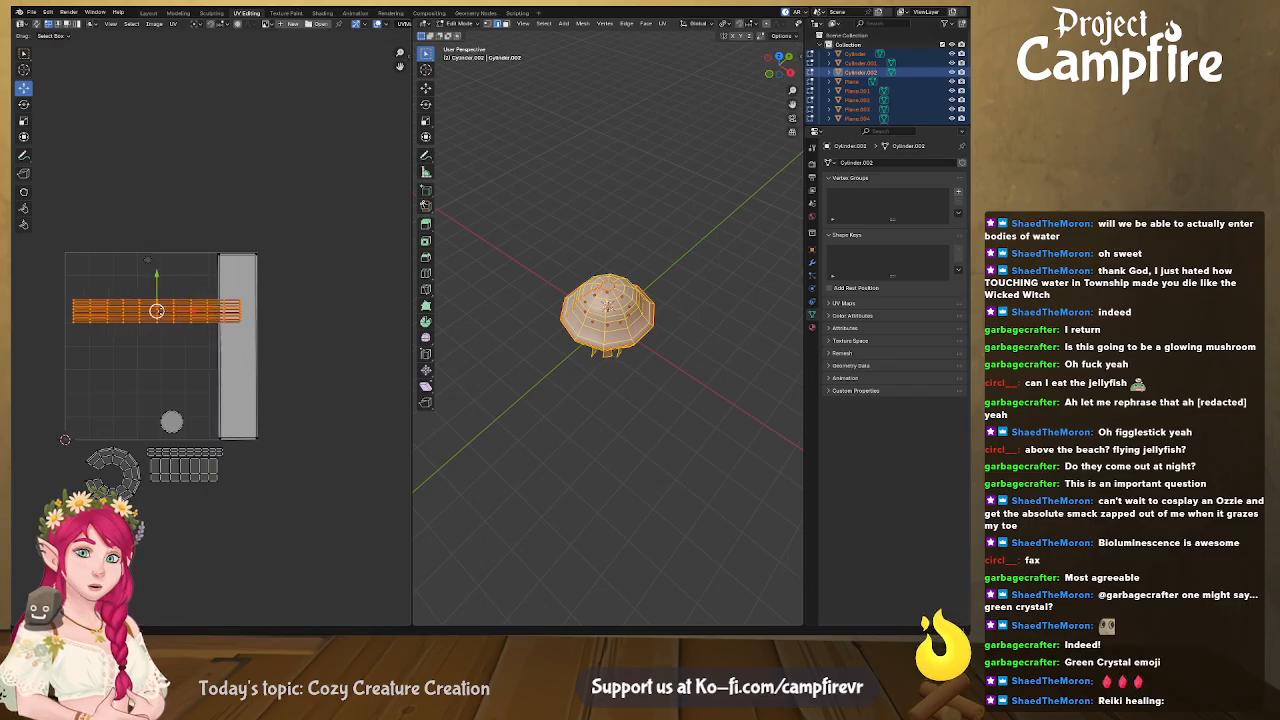
Scale and reposition the strip to span the full width of the UV square just below its upper edge
key(g)
click(272, 309)
key(s)
click(288, 312)
key(g)
click(160, 285)
key(s)
click(250, 301)
Shorten the tall rectangular island by moving its upper edge down to just below the horizontal strip
drag(210, 239, 270, 273)
drag(241, 217, 242, 258)
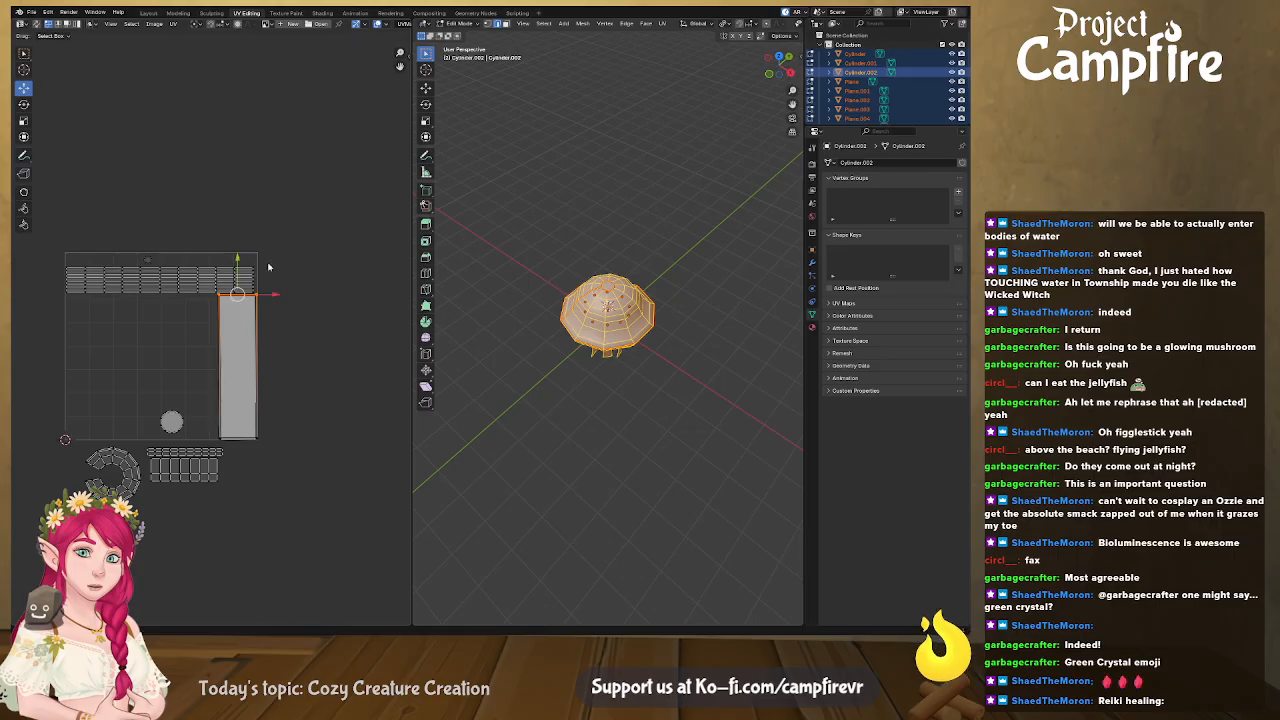
Move the whole C-shaped ring island up beneath the horizontal strip and rotate it until its gap faces straight down
click(150, 259)
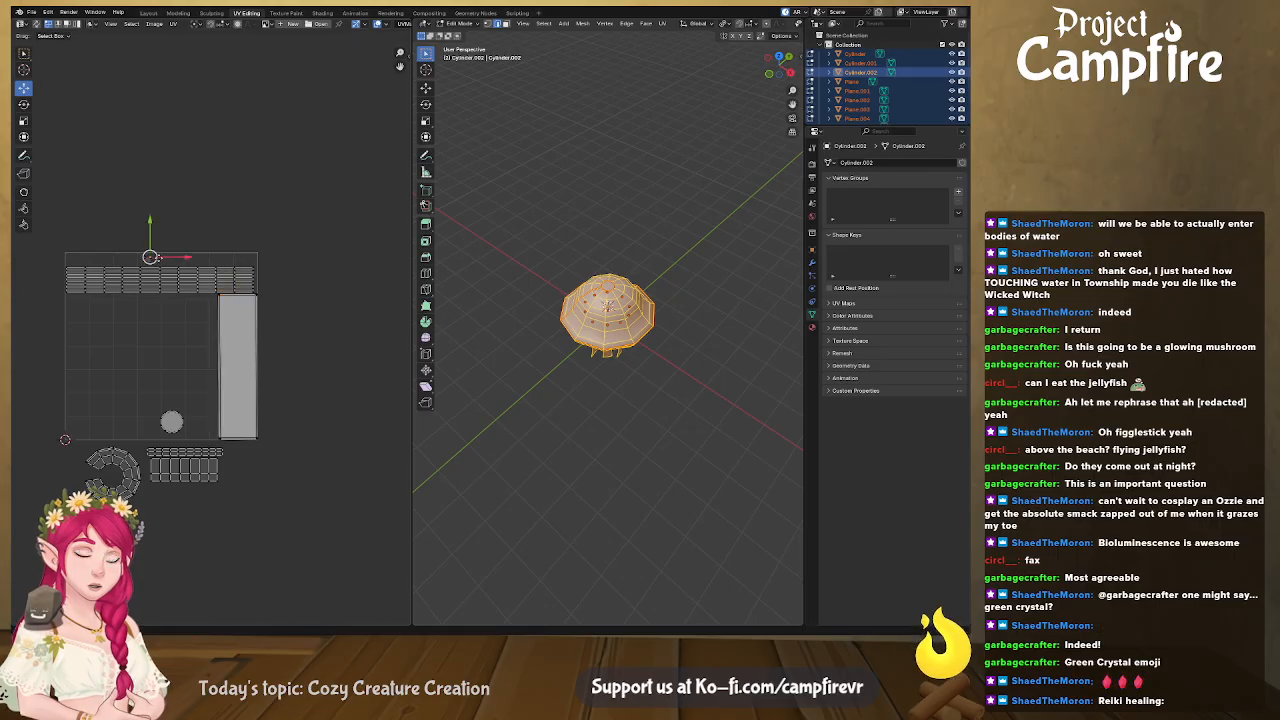
scroll(156, 266, up, 5)
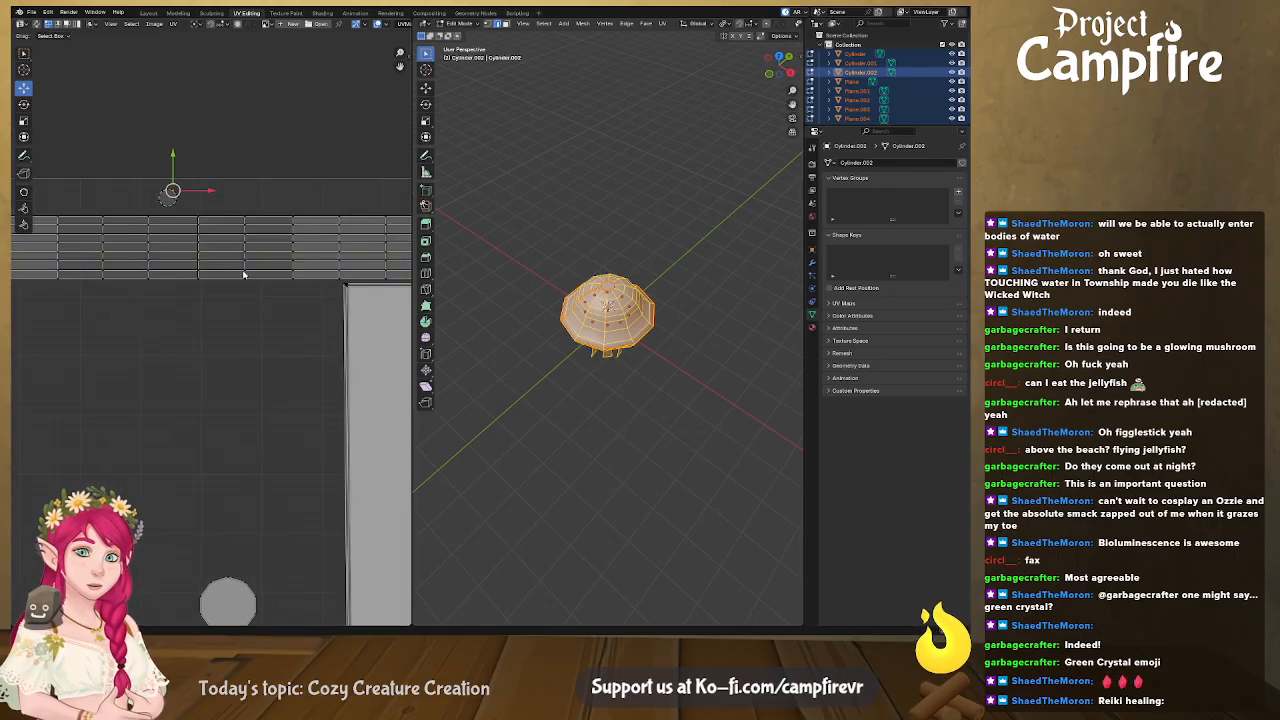
middle_drag(309, 304, 158, 242)
scroll(235, 262, down, 1)
middle_drag(242, 292, 332, 252)
middle_drag(294, 376, 292, 264)
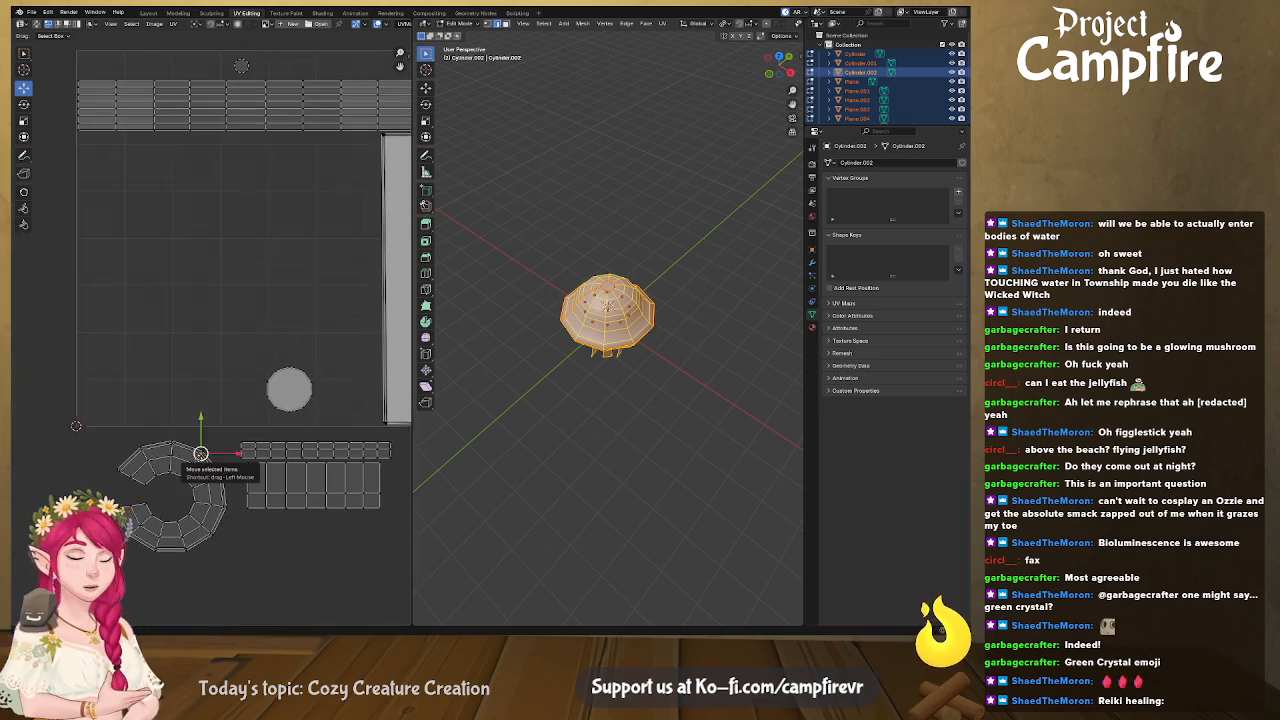
click(199, 461)
drag(185, 515, 223, 212)
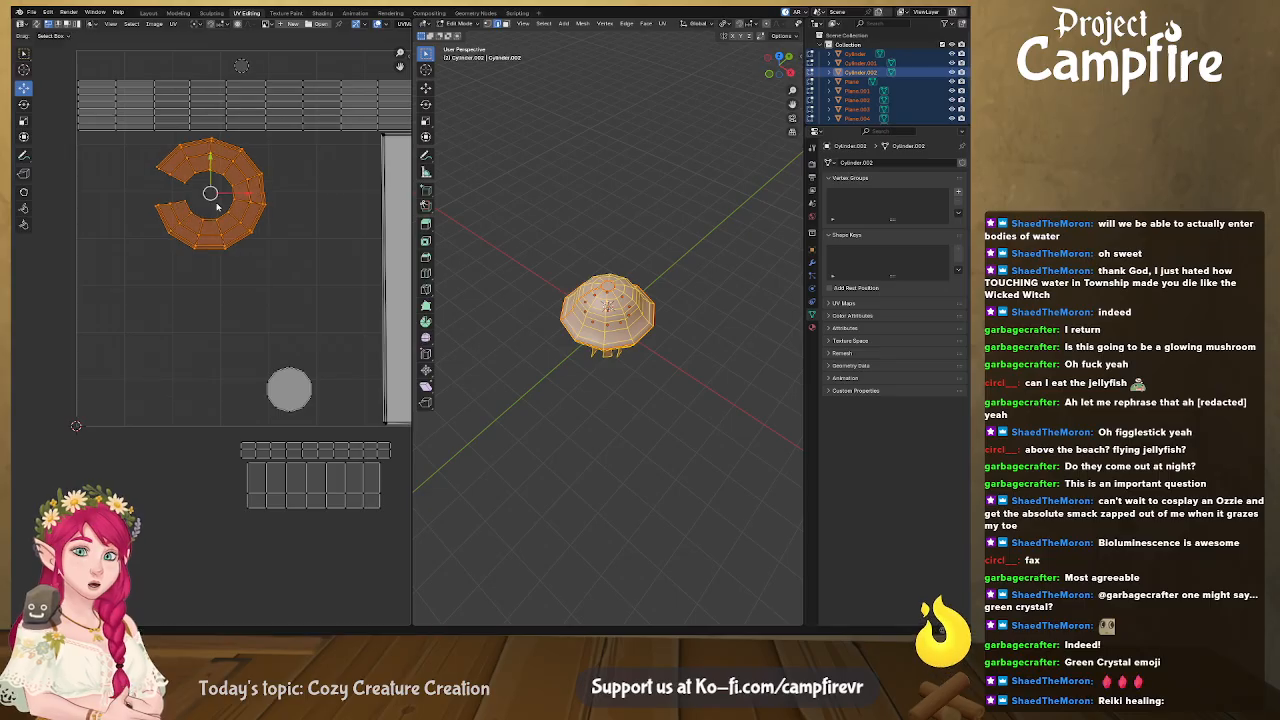
middle_drag(223, 212, 237, 335)
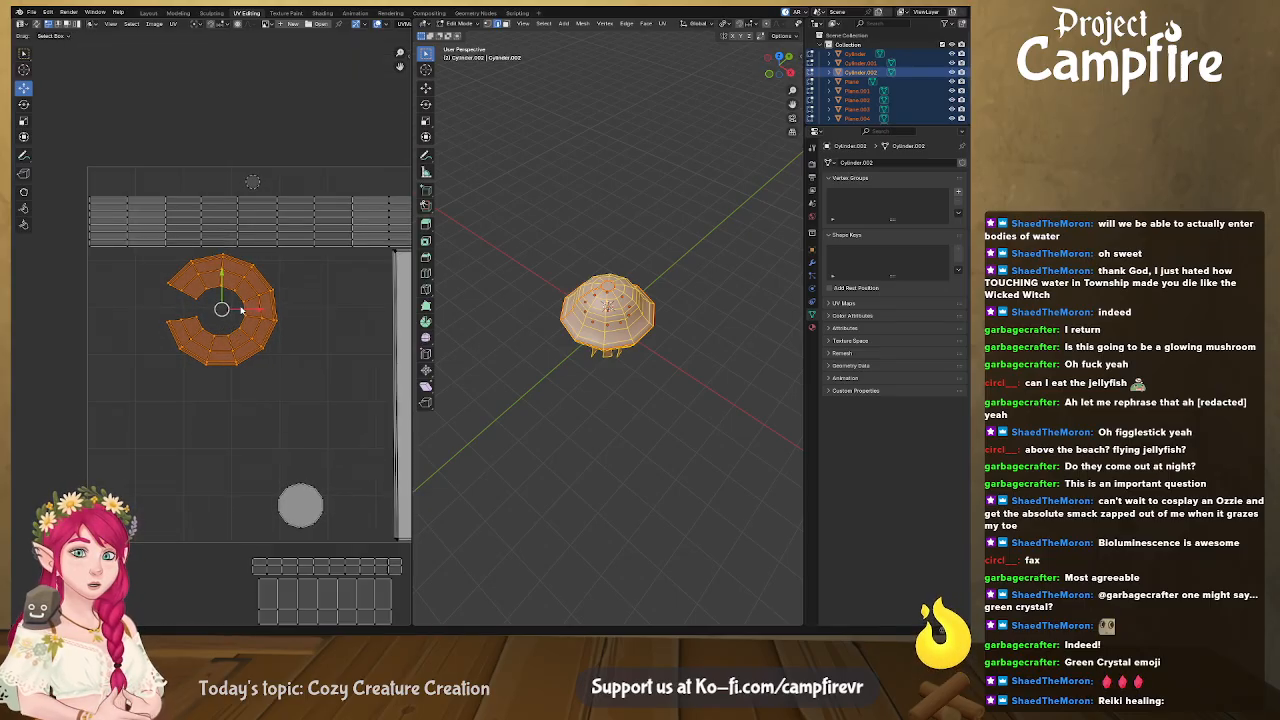
key(r)
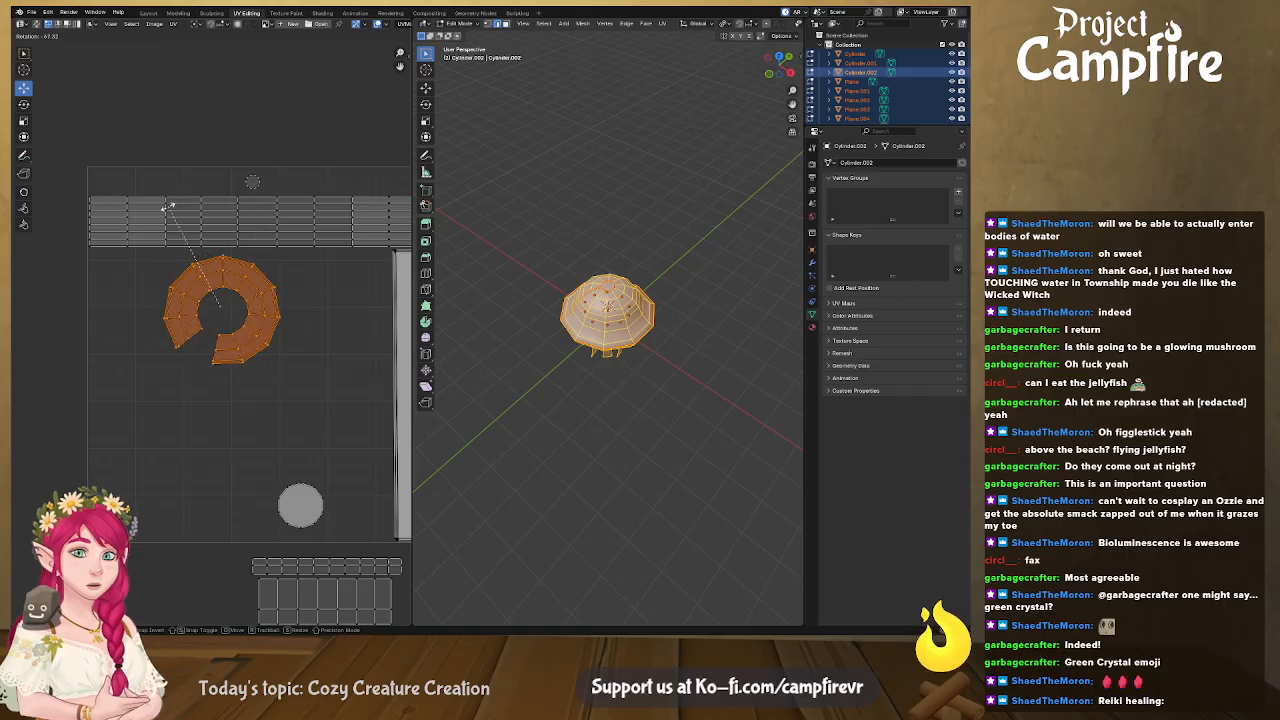
click(127, 234)
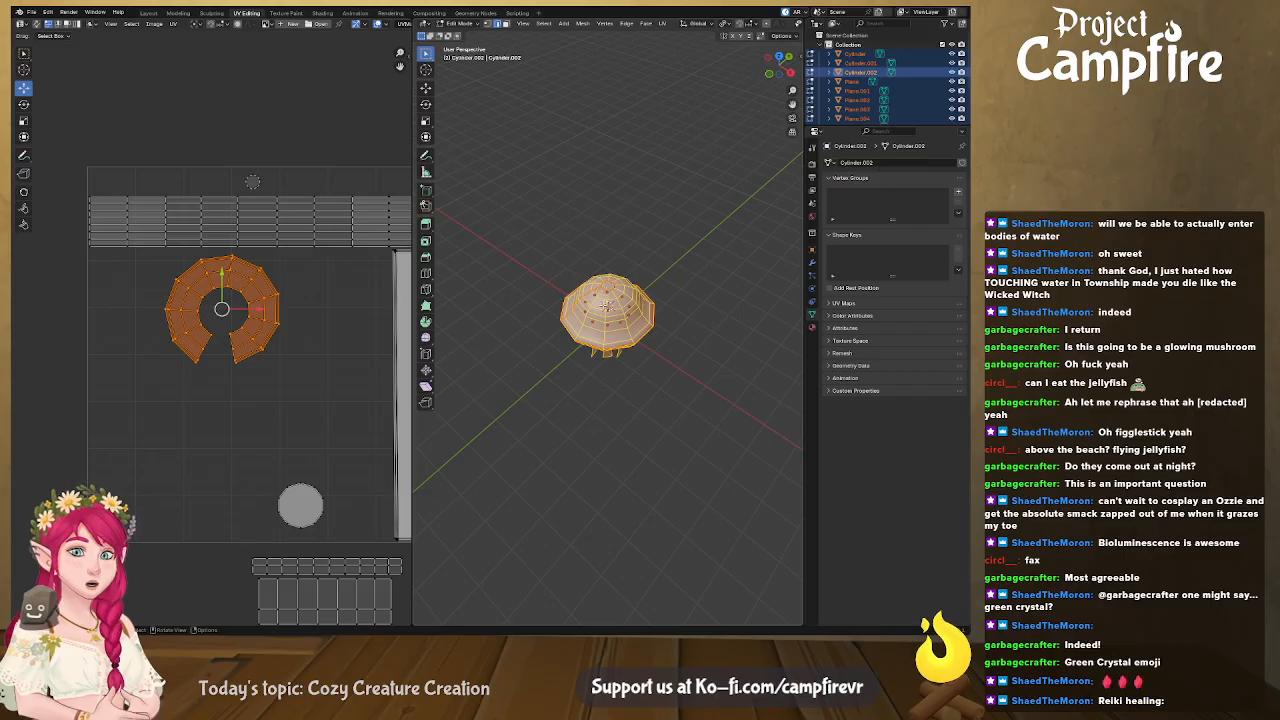
Select the outer arc of the C-shaped ring island and flatten it with Align Horizontally
scroll(587, 371, up, 5)
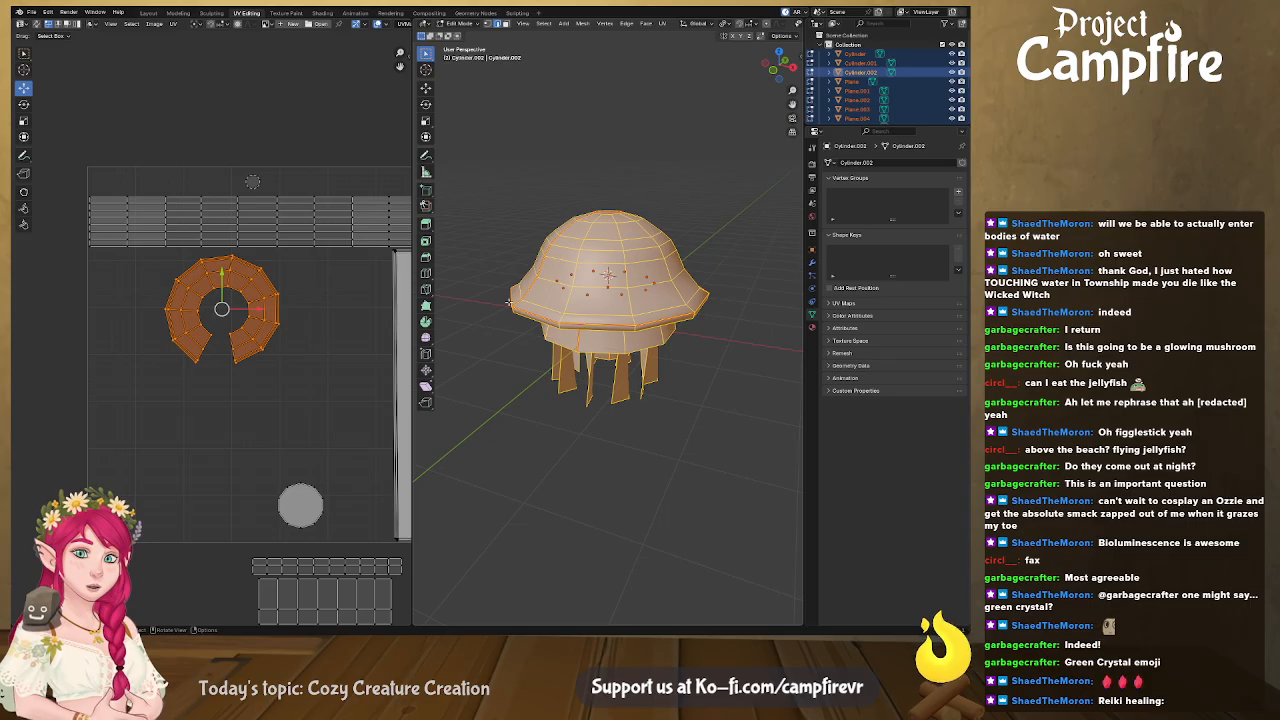
alt+click(222, 260)
right_click(222, 260)
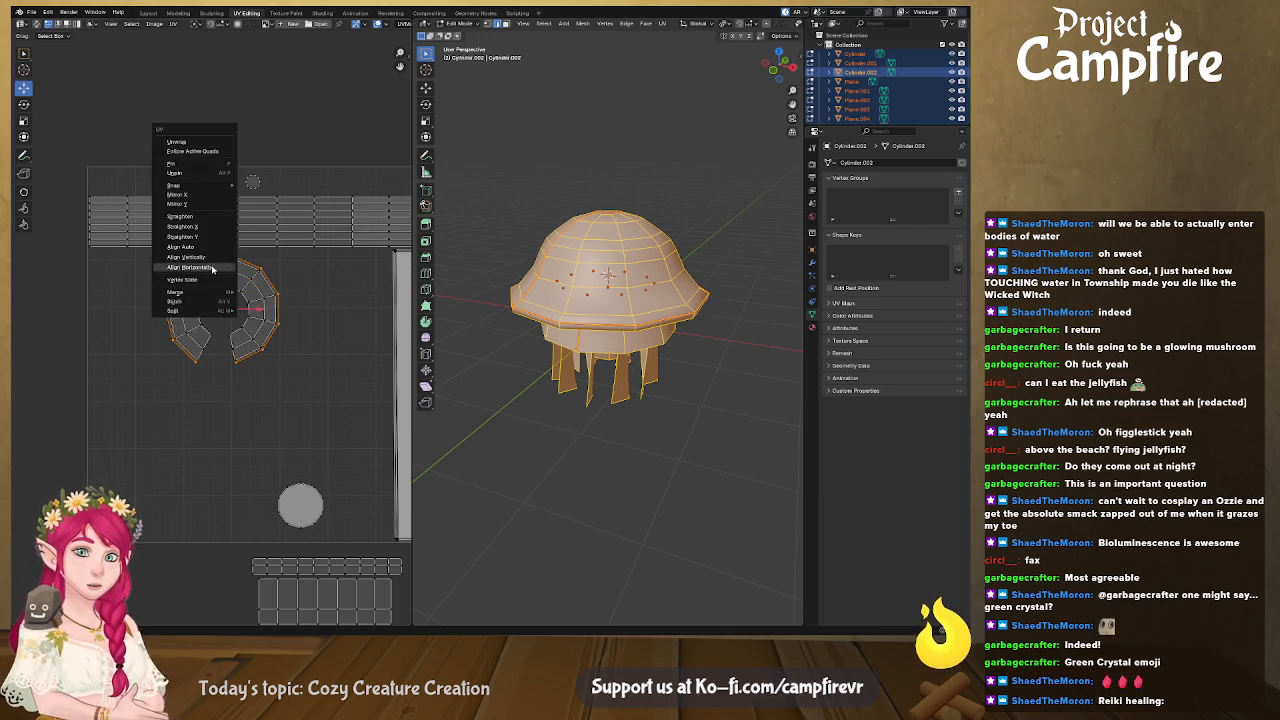
click(214, 266)
right_click(222, 262)
click(222, 260)
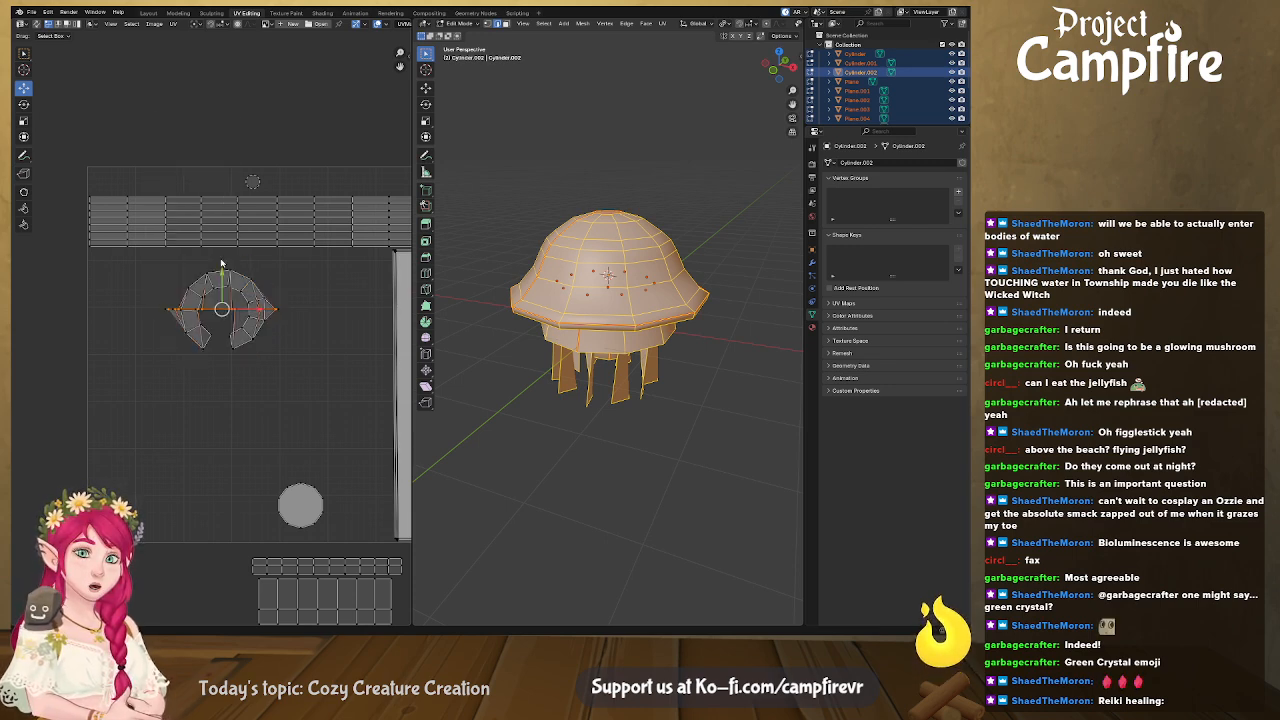
Try flattening another arc of the C-shaped ring island with Align Horizontally, and undo the arc alignments to restore its round shape
alt+click(224, 272)
right_click(223, 272)
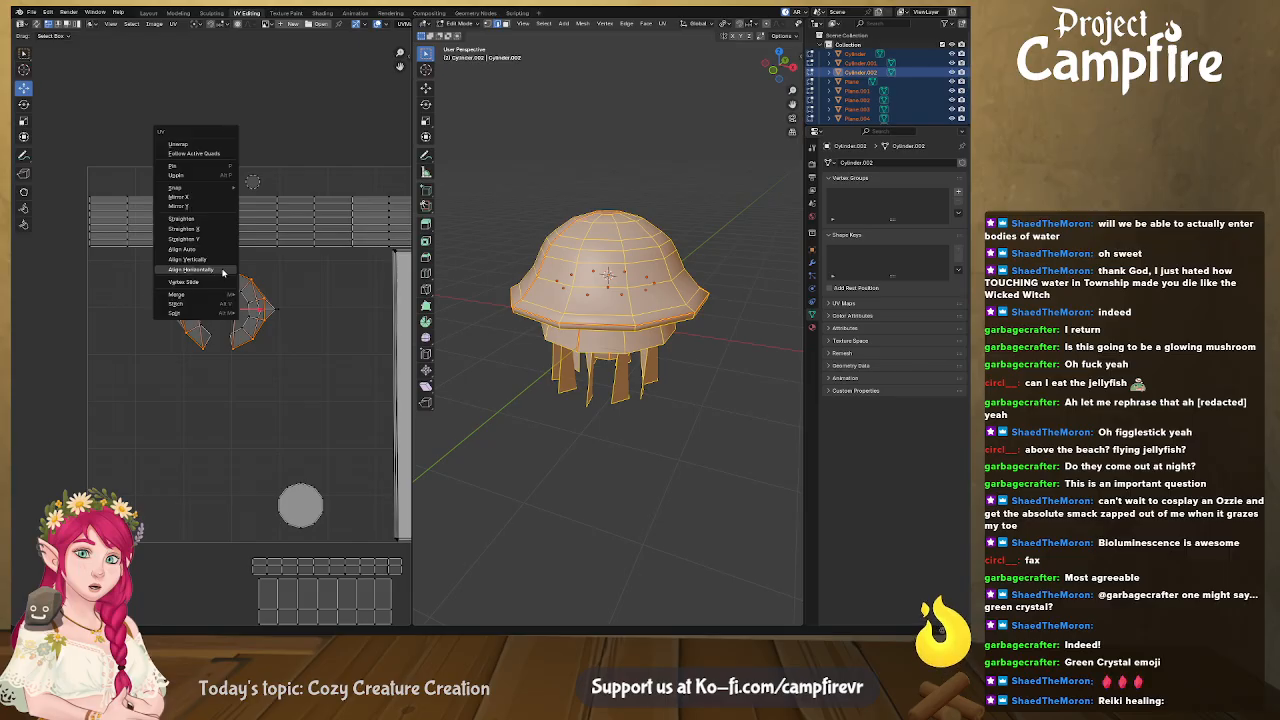
click(223, 273)
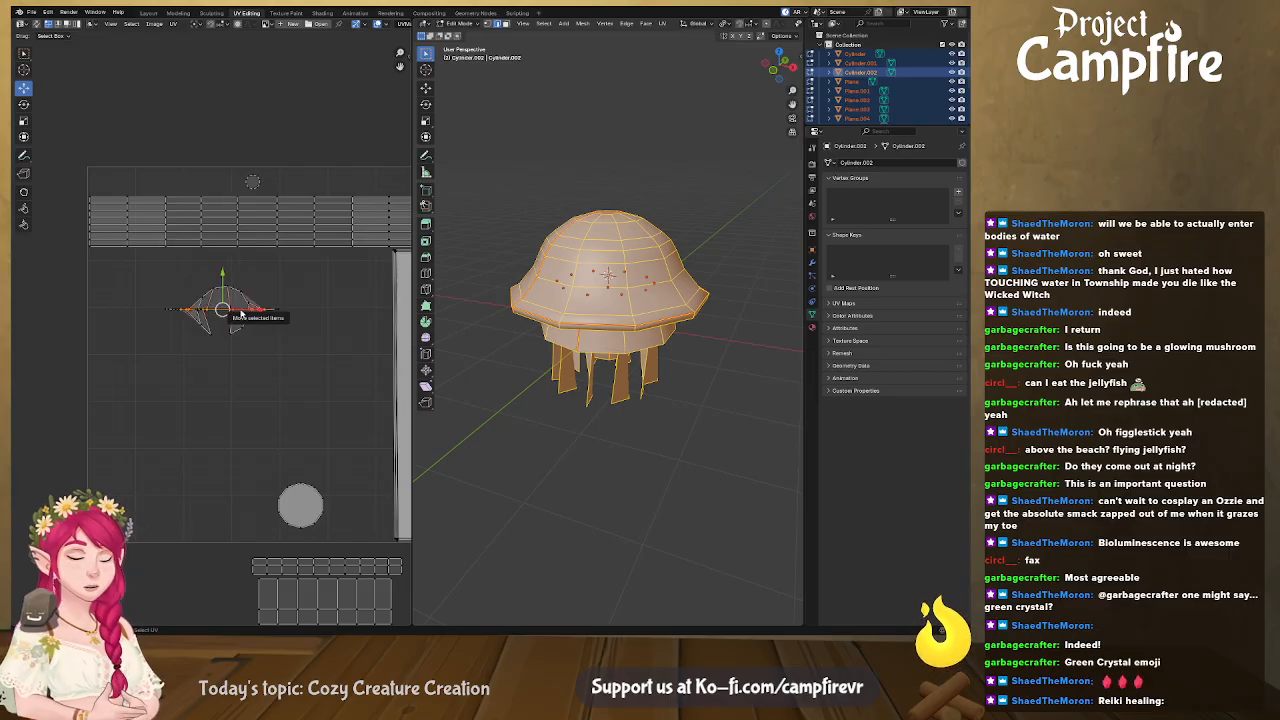
key(ctrl+z)
key(ctrl+z)
key(ctrl+z)
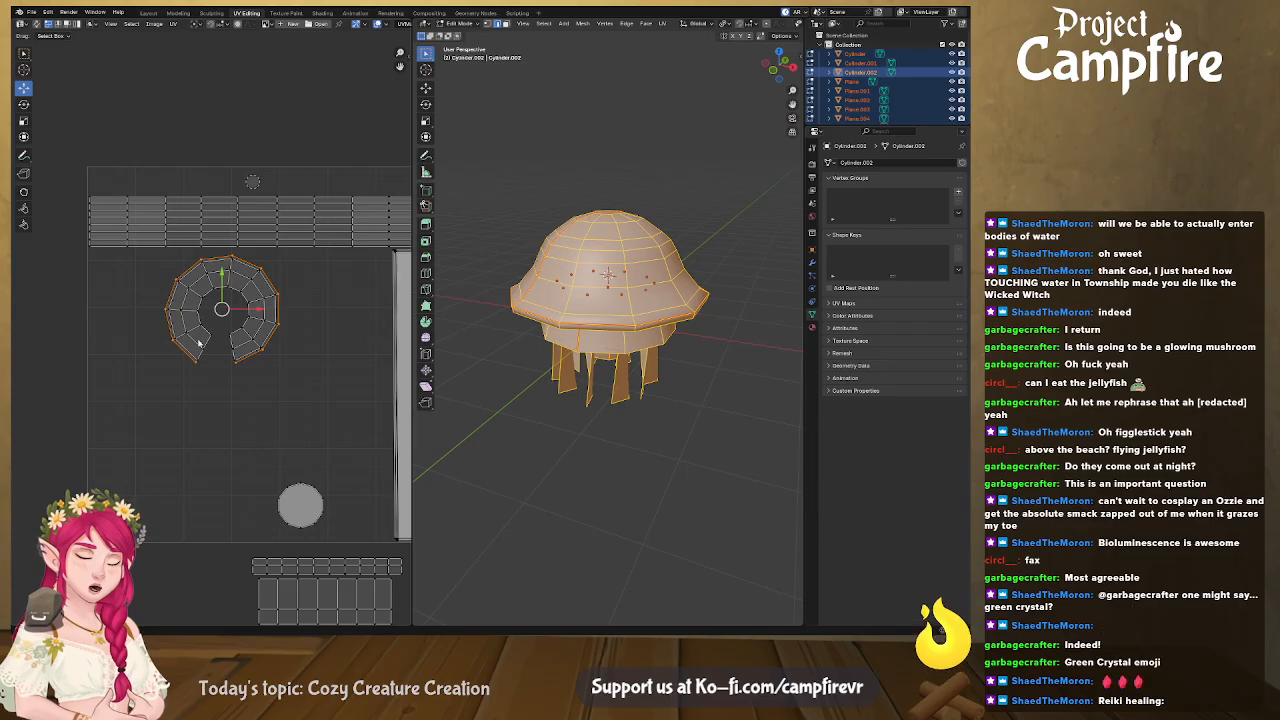
Flatten the innermost arc of the C-shaped ring island with Align Horizontally and move it straight down below the ring
right_click(220, 291)
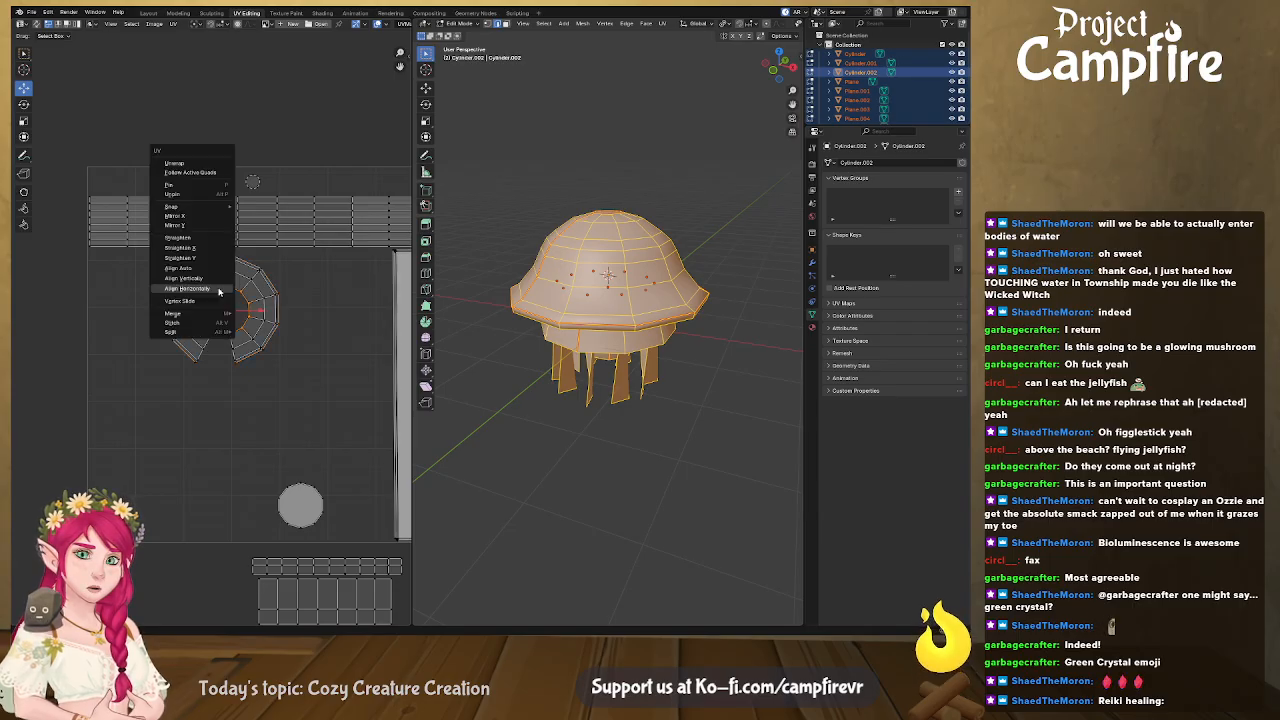
click(220, 291)
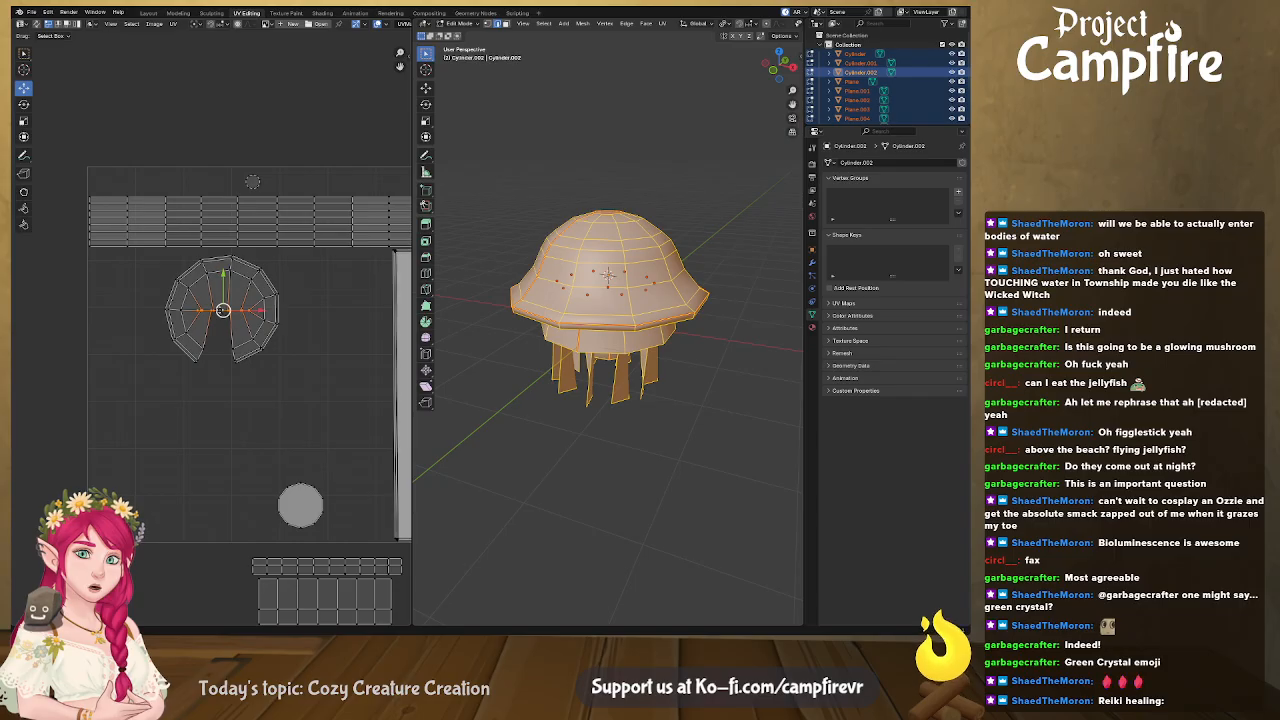
key(g)
key(y)
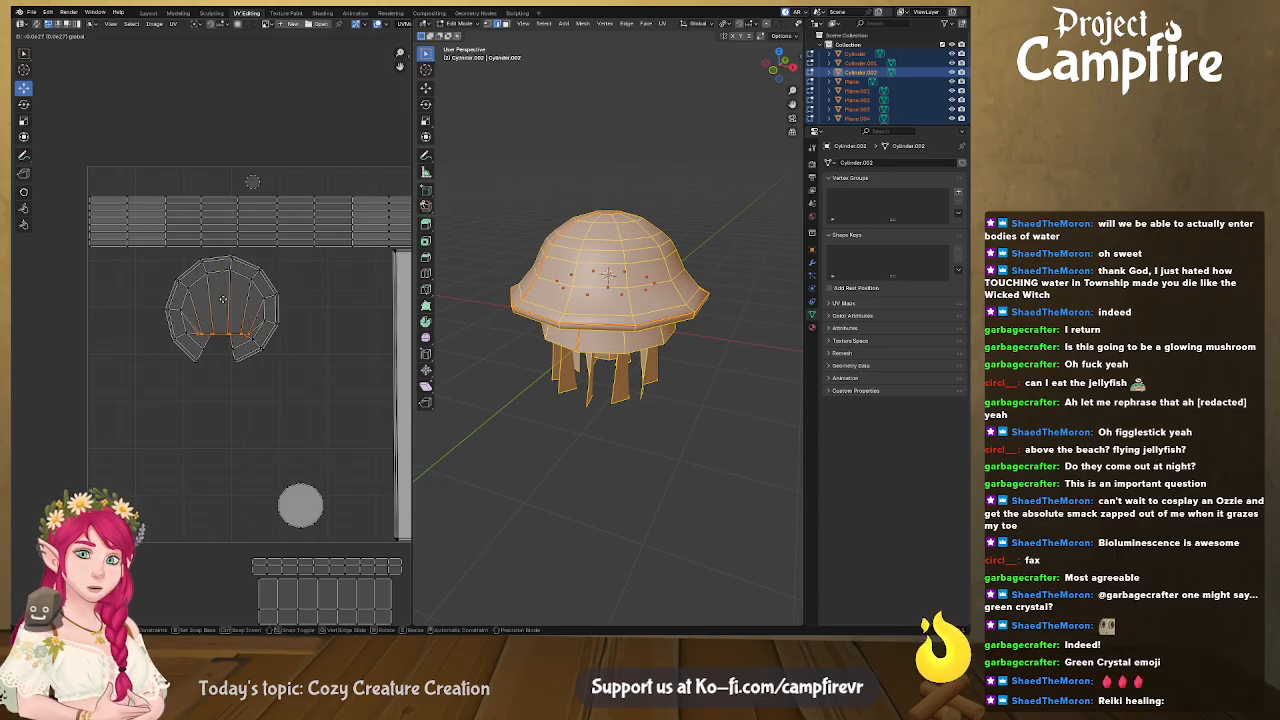
click(225, 348)
Flatten the second arc from the inside with Align Horizontally and move it down to just above the flattened innermost arc
alt+click(182, 310)
right_click(183, 306)
click(183, 306)
key(ctrl+z)
key(ctrl+z)
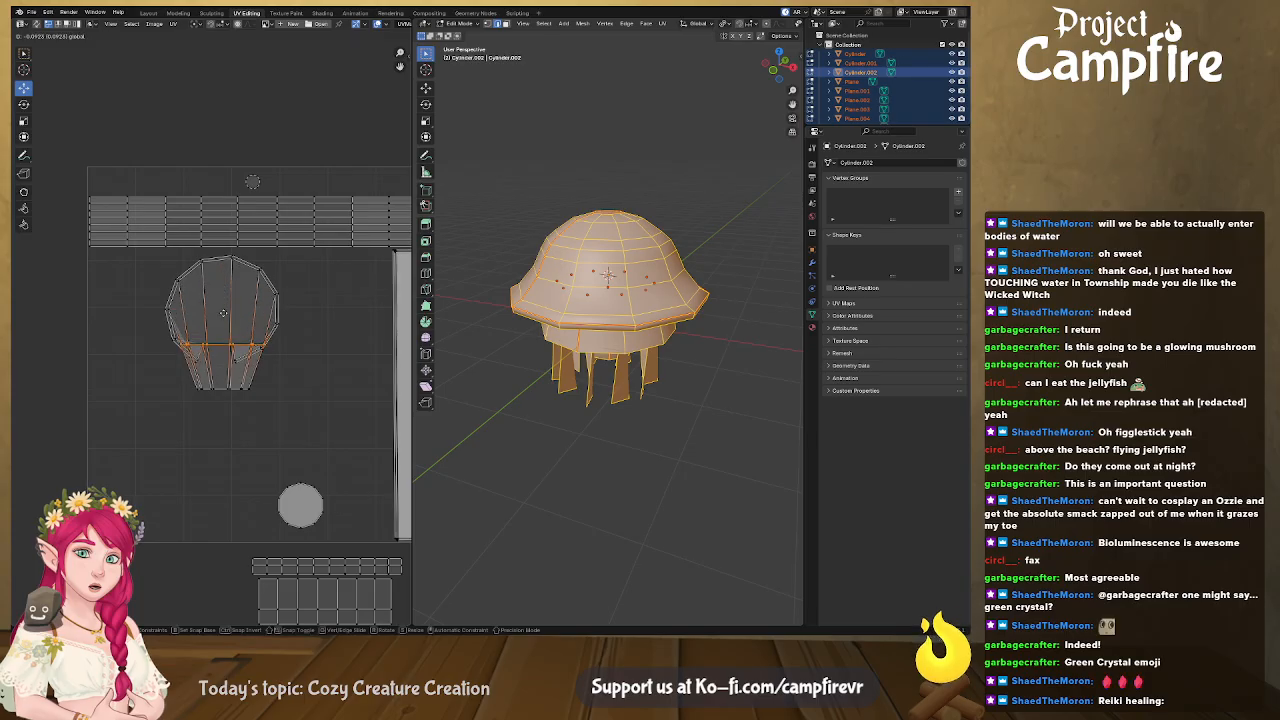
Flatten the third arc from the inside with Align Horizontally and move it down to just above the second row
alt+click(187, 275)
right_click(187, 275)
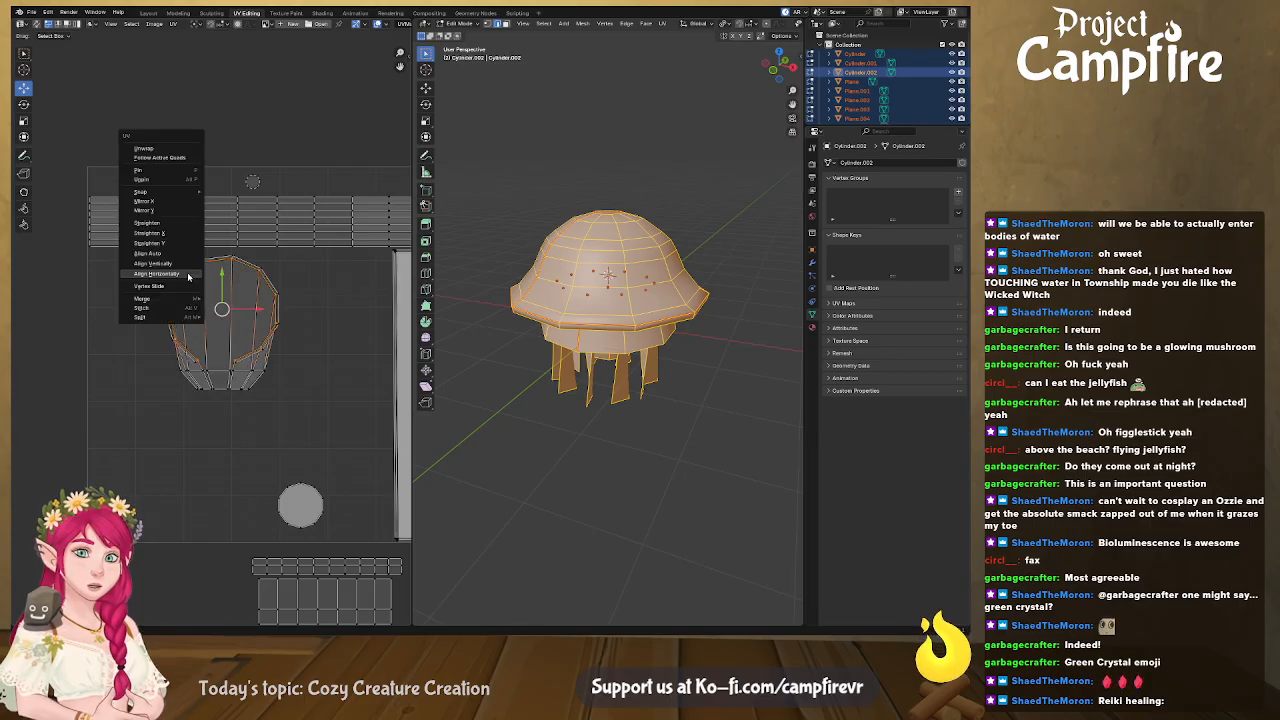
click(188, 276)
drag(225, 276, 229, 318)
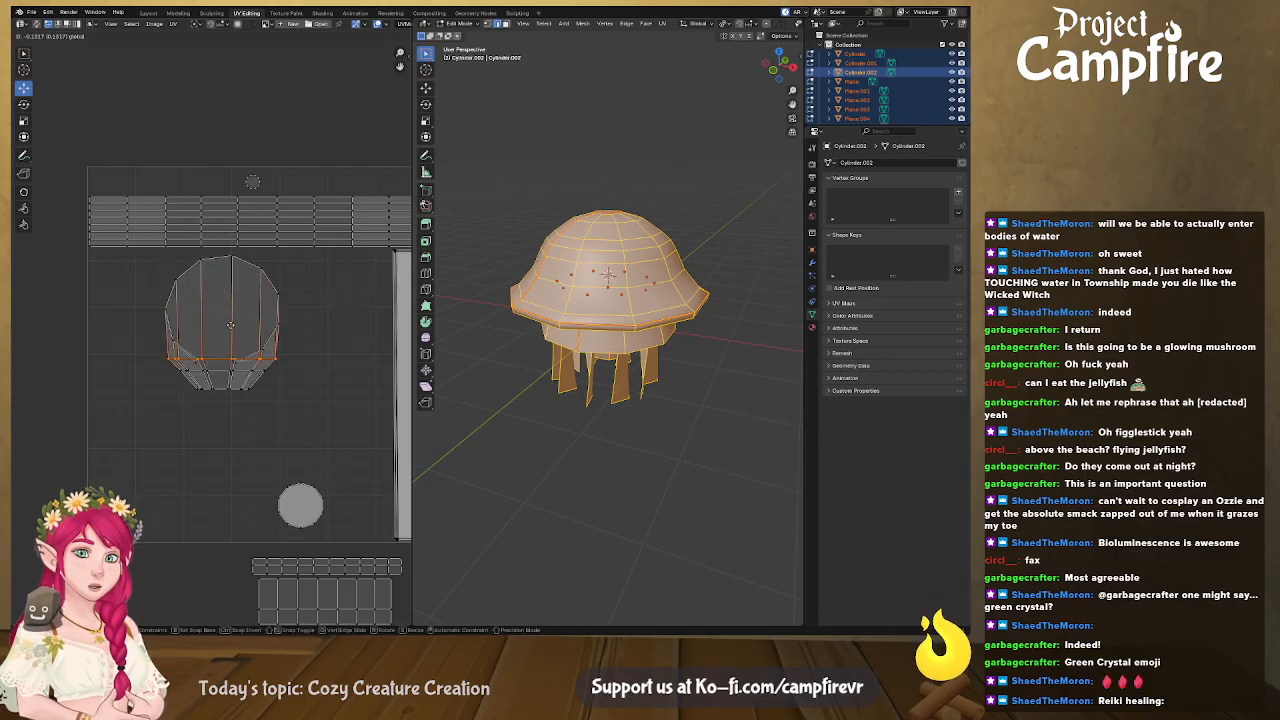
Flatten the outermost arc and lower it close to the other rows, and move the whole island up beneath the wide strip
alt+click(230, 267)
right_click(218, 260)
click(218, 258)
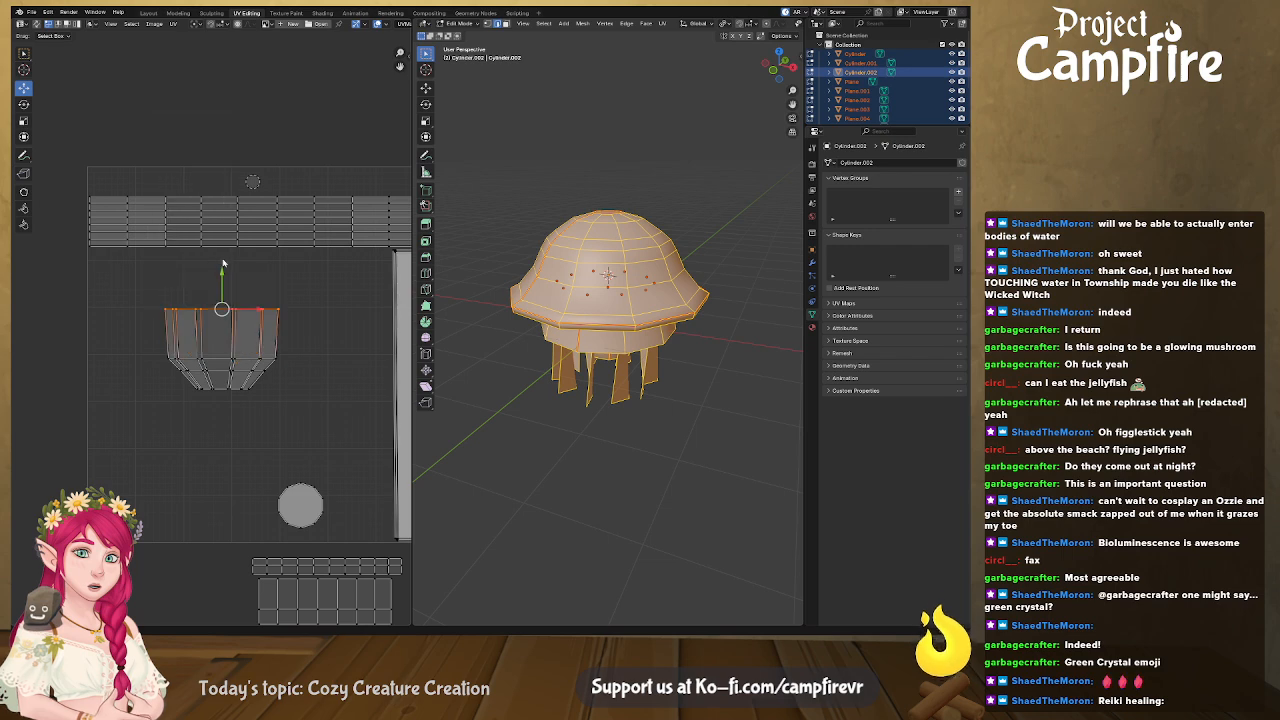
drag(222, 276, 227, 315)
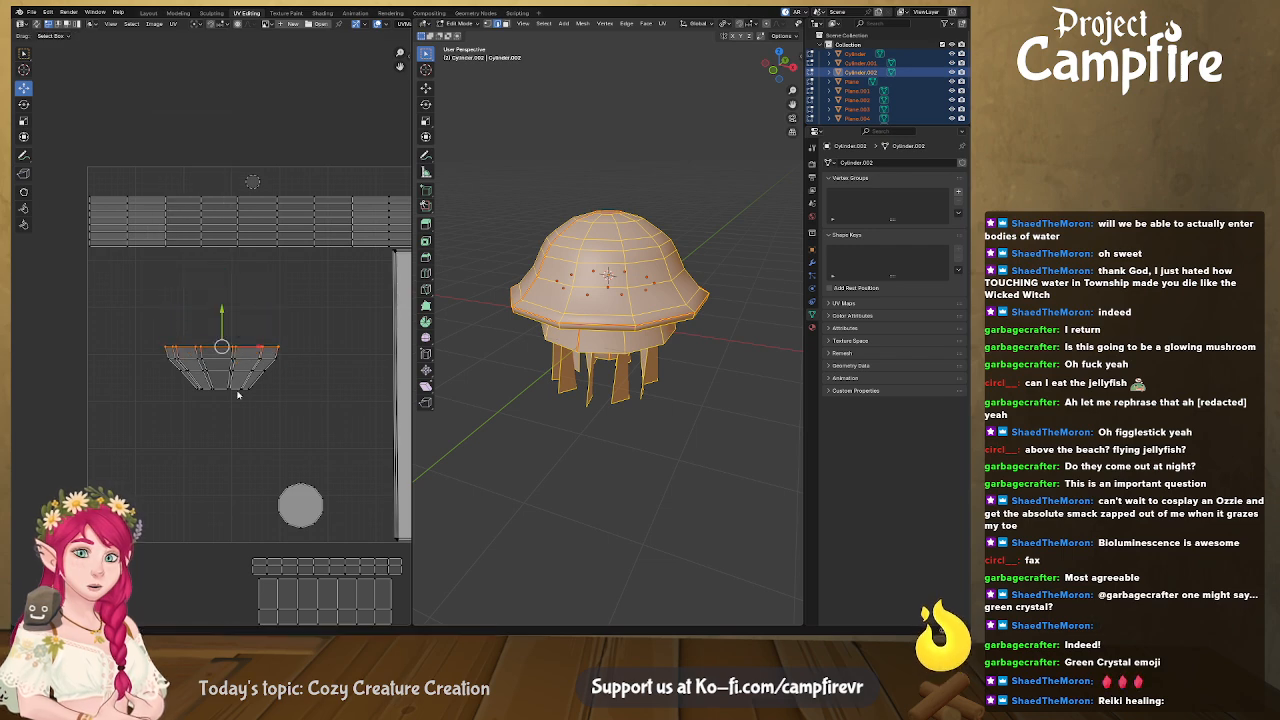
drag(261, 404, 149, 320)
drag(222, 368, 216, 283)
Straighten the slanted cross edges in the middle and right half of the flattened island with Align Vertically, one edge loop at a time
alt+click(222, 297)
right_click(222, 297)
click(222, 297)
right_click(227, 294)
click(227, 294)
right_click(239, 296)
click(239, 293)
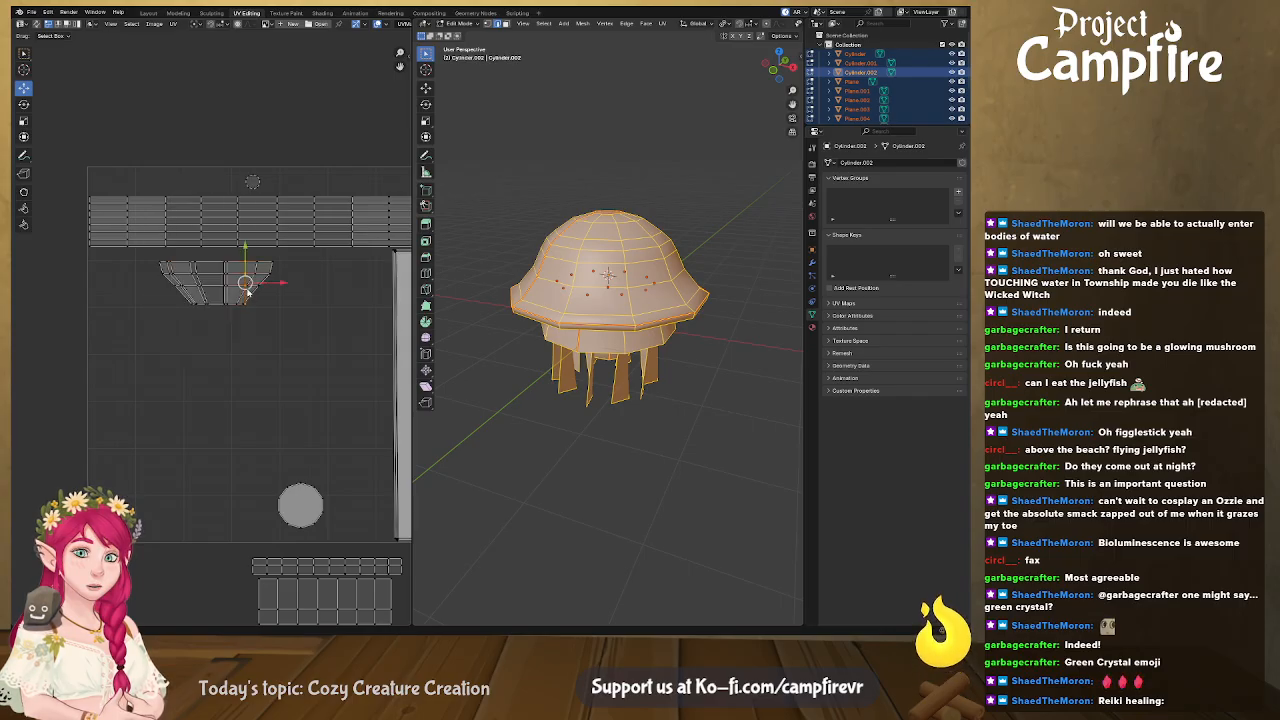
right_click(253, 281)
click(253, 281)
right_click(262, 284)
click(262, 284)
right_click(258, 279)
click(262, 282)
Straighten the remaining slanted cross edges in the island's left half with Align Vertically, one edge loop at a time
right_click(198, 283)
click(198, 283)
right_click(194, 283)
click(189, 284)
right_click(181, 283)
click(180, 283)
right_click(179, 283)
click(178, 283)
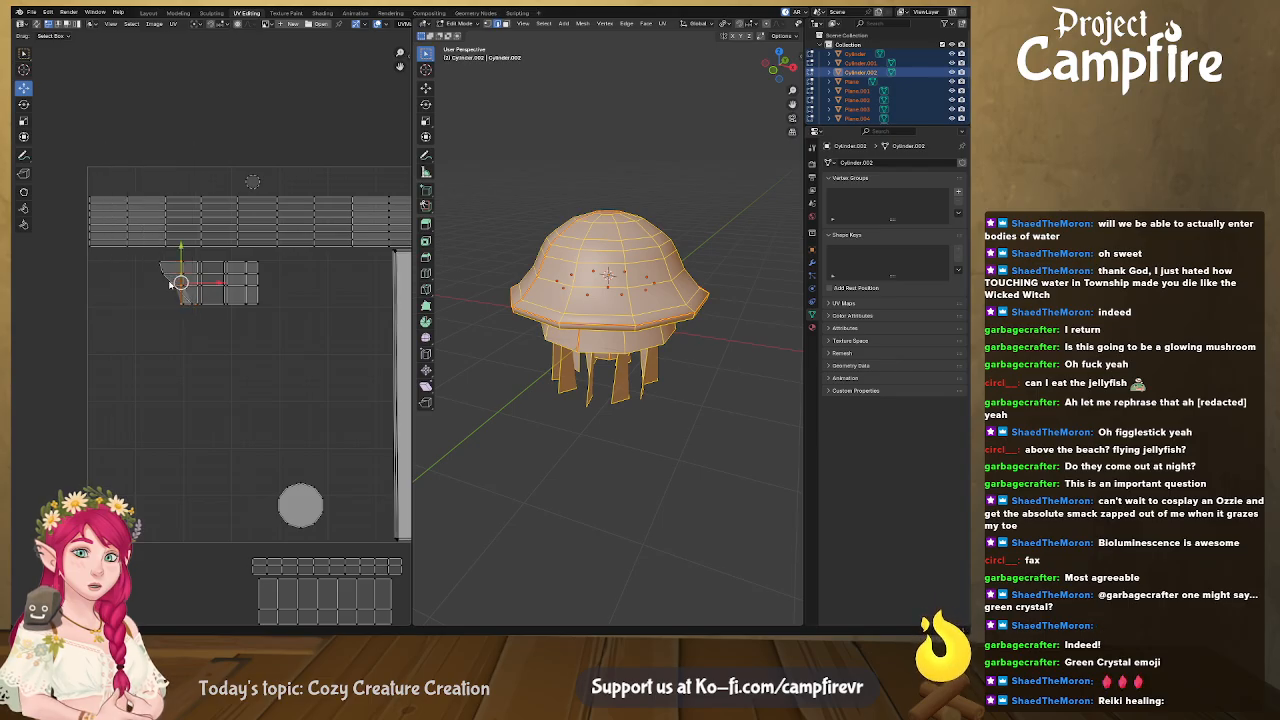
right_click(177, 283)
click(175, 283)
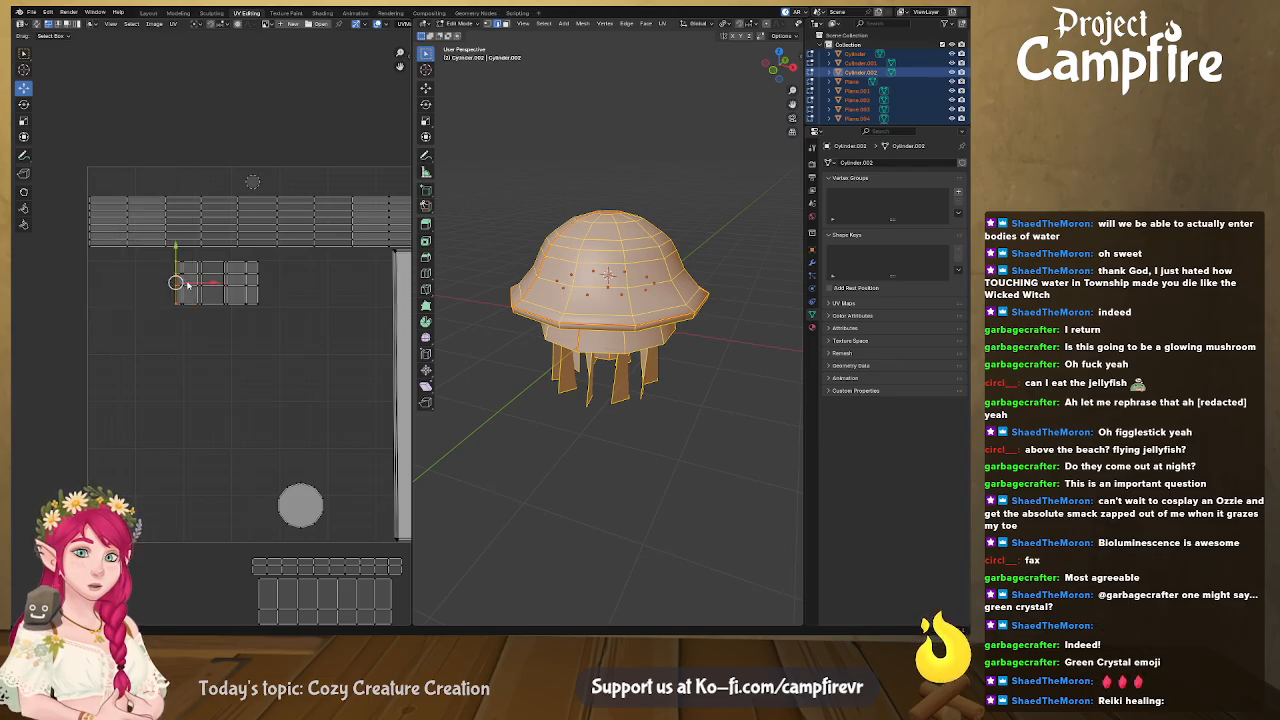
Move the island's leftmost edges out to the UV square's left border and widen the first columns to equal spacing
drag(212, 284, 122, 282)
alt+click(182, 282)
drag(212, 283, 166, 289)
alt+click(183, 282)
alt+click(223, 285)
drag(289, 258, 290, 285)
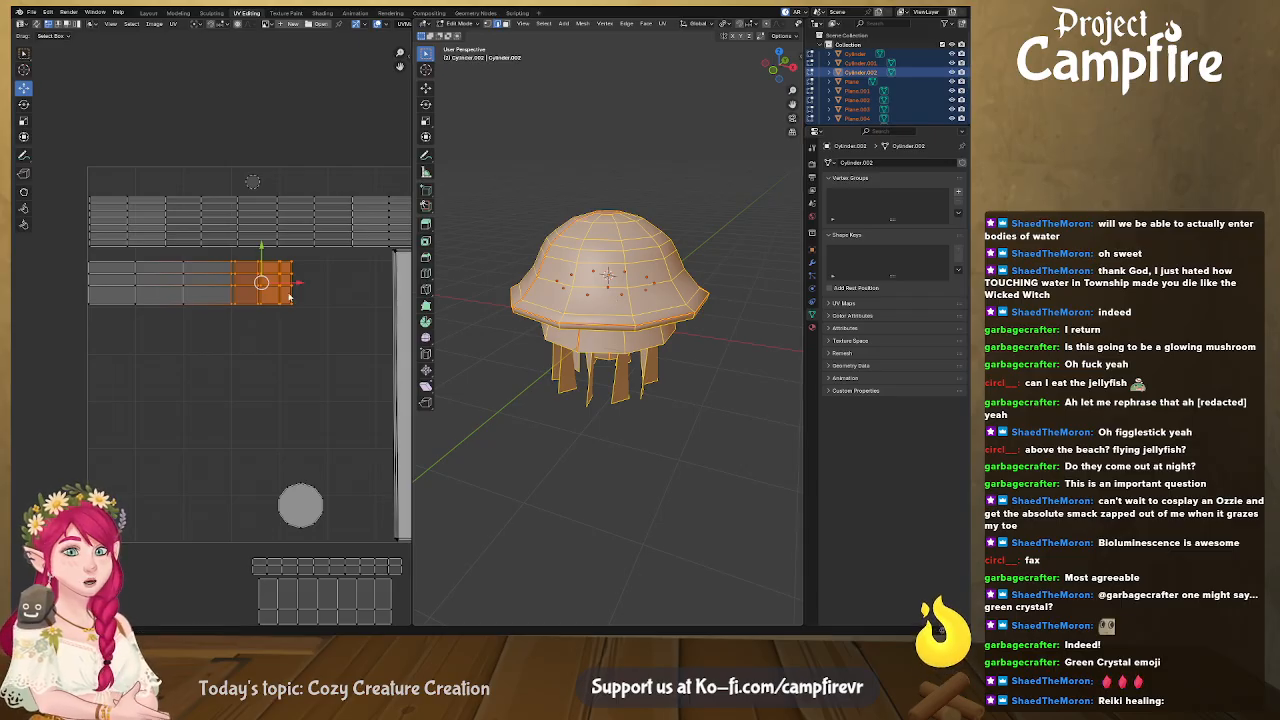
Shift the remaining right-hand columns rightward group by group so the middle columns match the spacing of the first ones
click(322, 327)
drag(317, 331, 235, 258)
drag(300, 285, 354, 302)
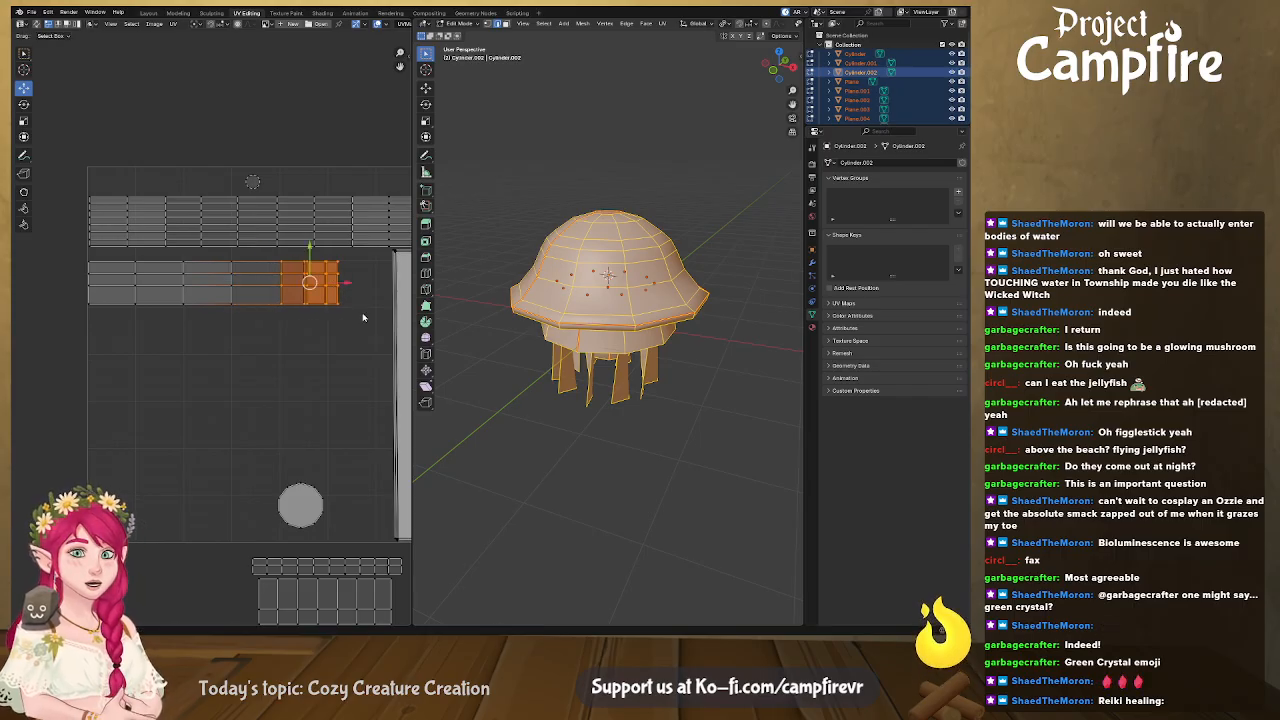
middle_drag(354, 302, 238, 315)
click(238, 315)
drag(203, 287, 168, 254)
key(g)
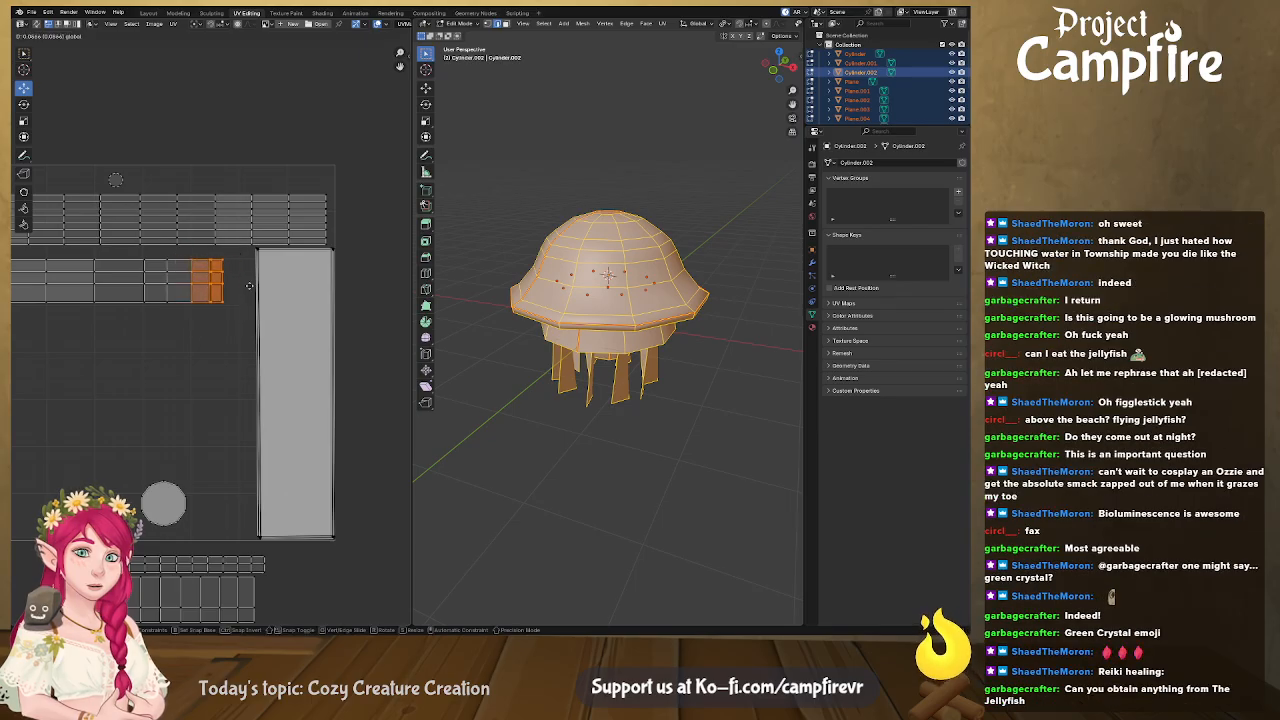
click(233, 327)
click(233, 327)
drag(227, 310, 168, 254)
key(g)
click(258, 292)
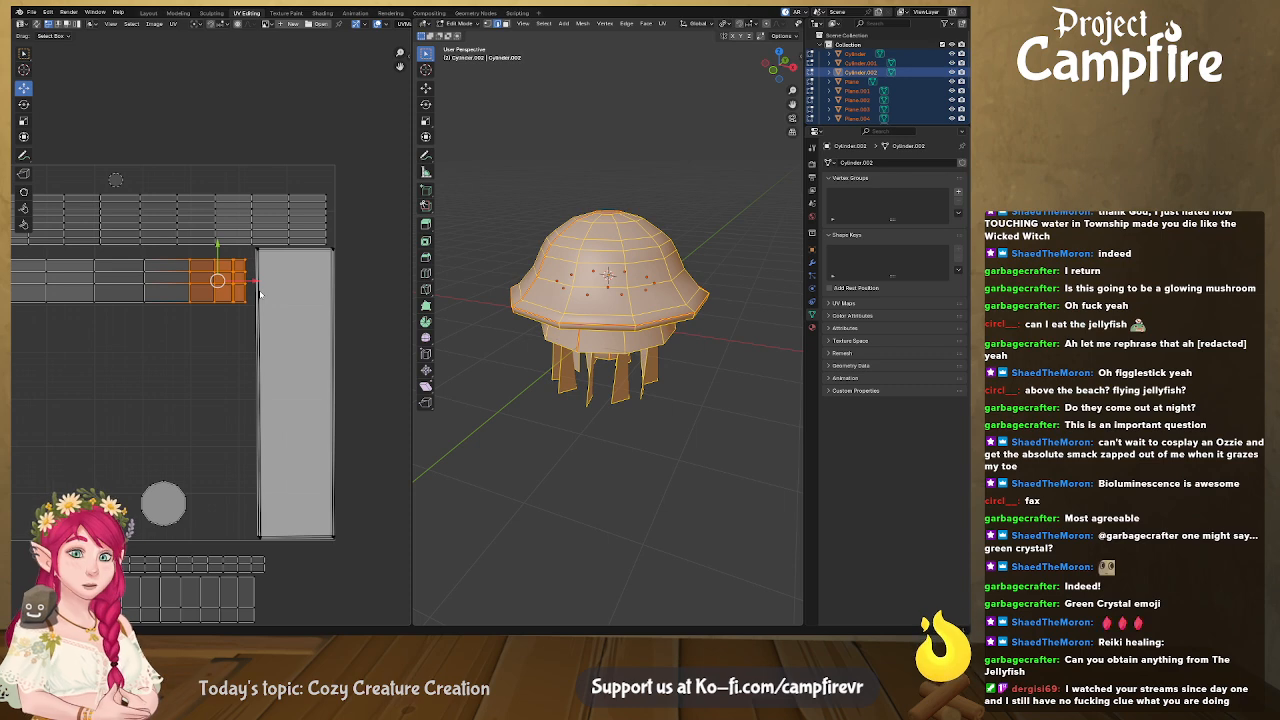
Select the whole second strip and move it left past the UV square's border to make room for its last columns
scroll(267, 330, down, 1)
middle_drag(319, 338, 24, 328)
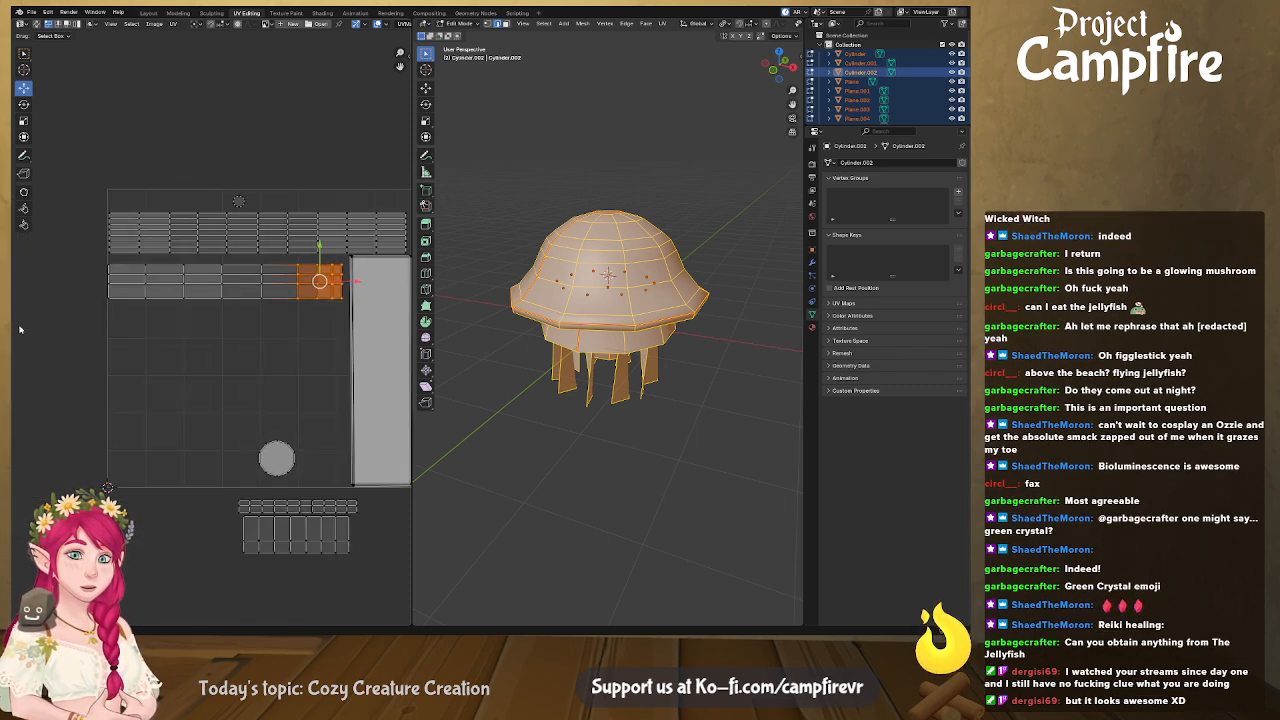
click(318, 340)
drag(344, 323, 89, 266)
drag(263, 283, 110, 287)
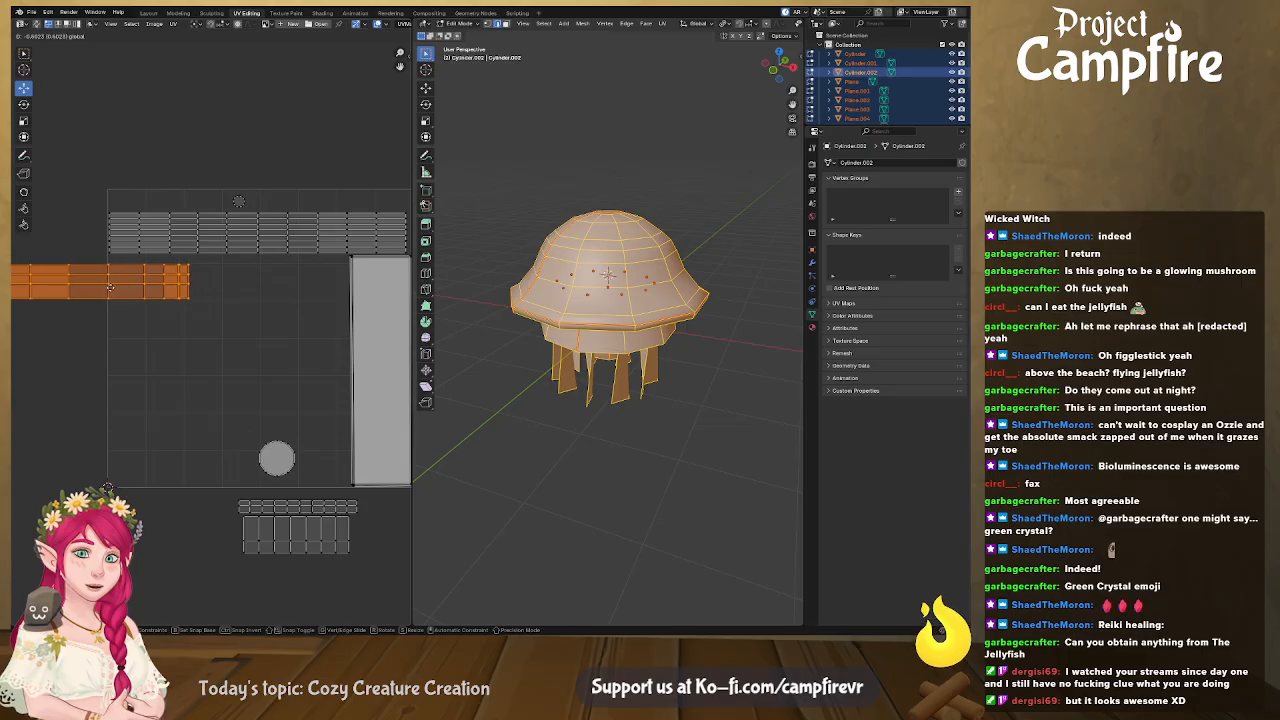
Move the strip's last cross edges to the right so its final columns match the width of the others
click(215, 327)
drag(214, 329, 237, 286)
click(241, 325)
drag(240, 339, 265, 285)
drag(266, 334, 335, 291)
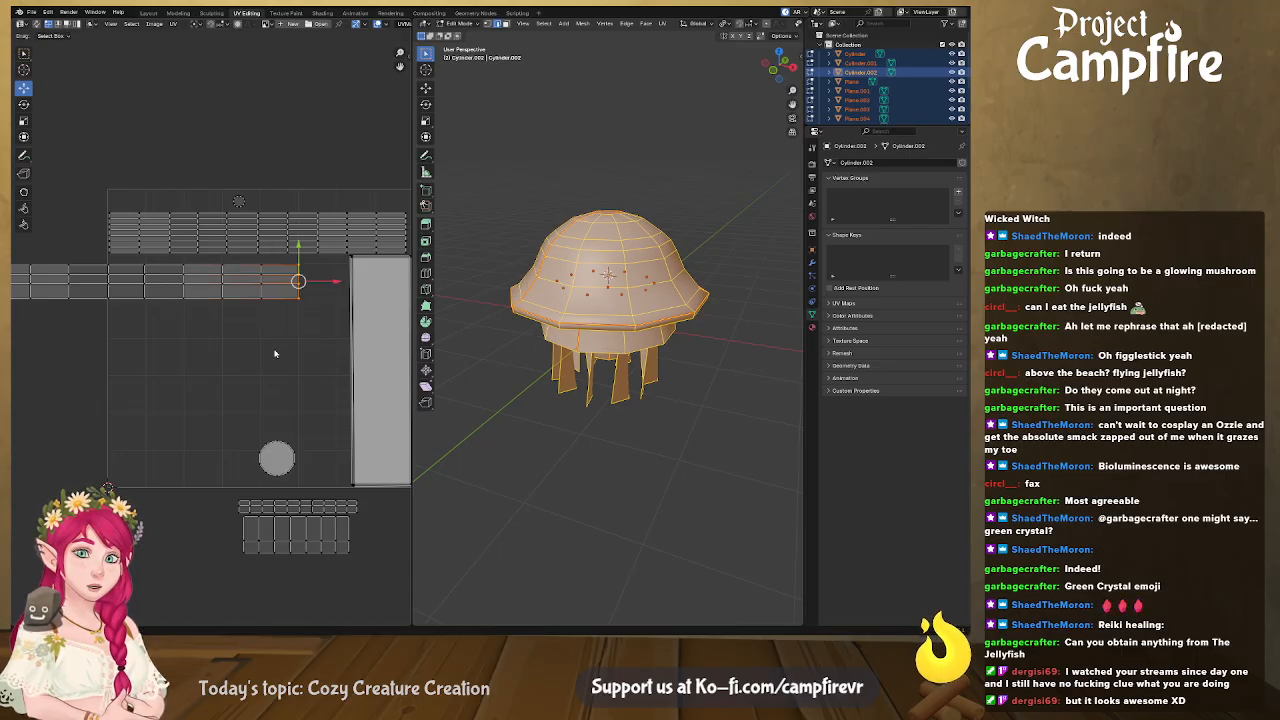
Select the entire second strip and move it right and up, directly beneath the wide upper strip
scroll(286, 354, down, 2)
drag(287, 340, 56, 285)
click(100, 303)
click(161, 300)
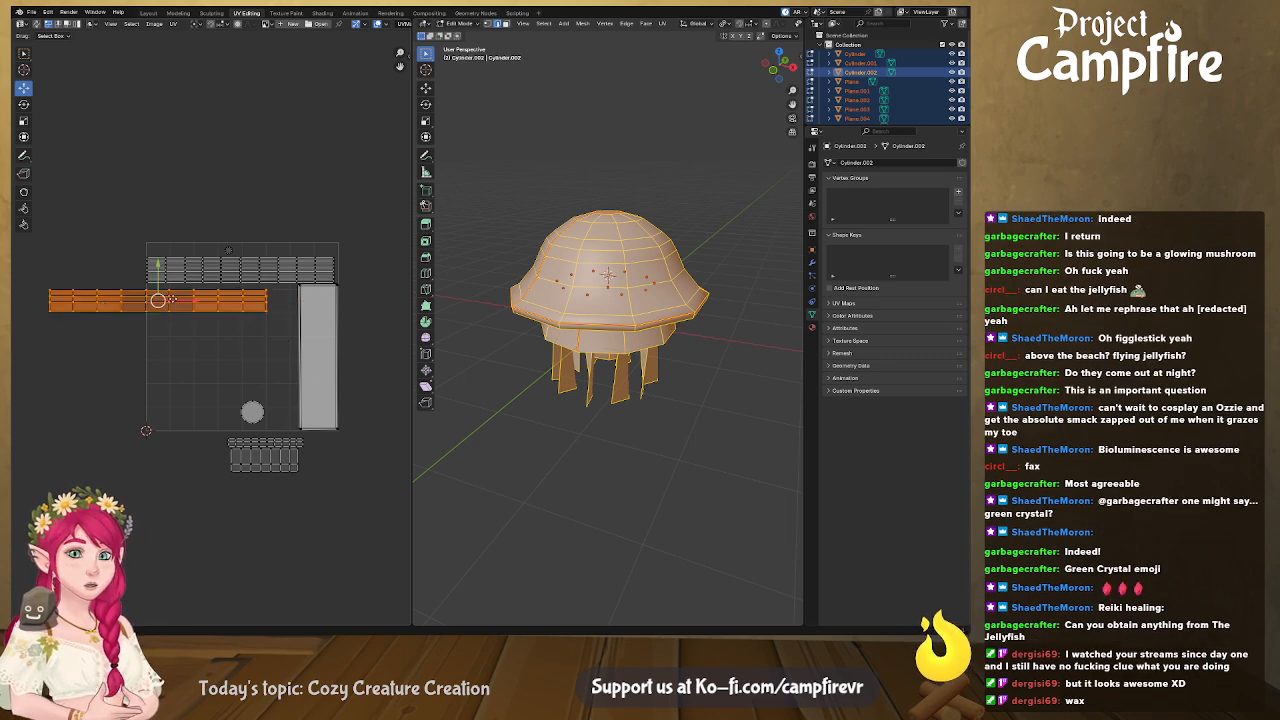
drag(161, 300, 233, 297)
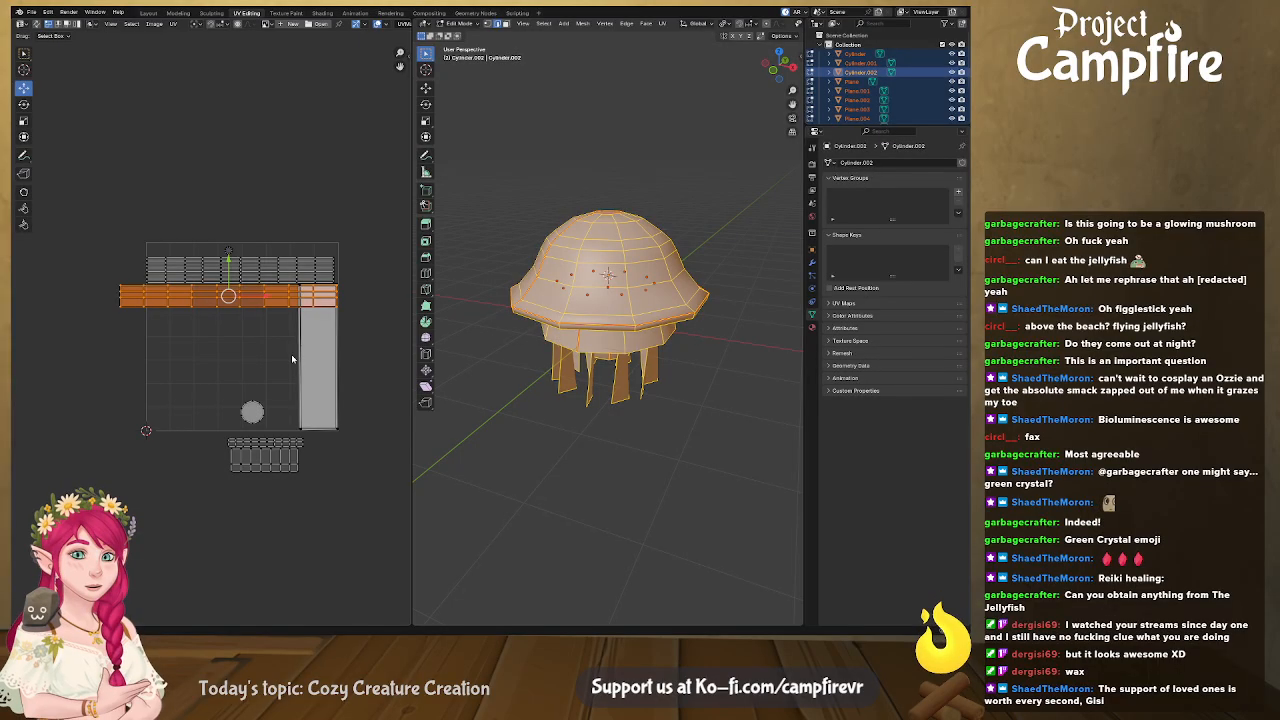
Scale the second strip down along X and move it to fit between the UV square's left border and the tall island
key(s)
key(x)
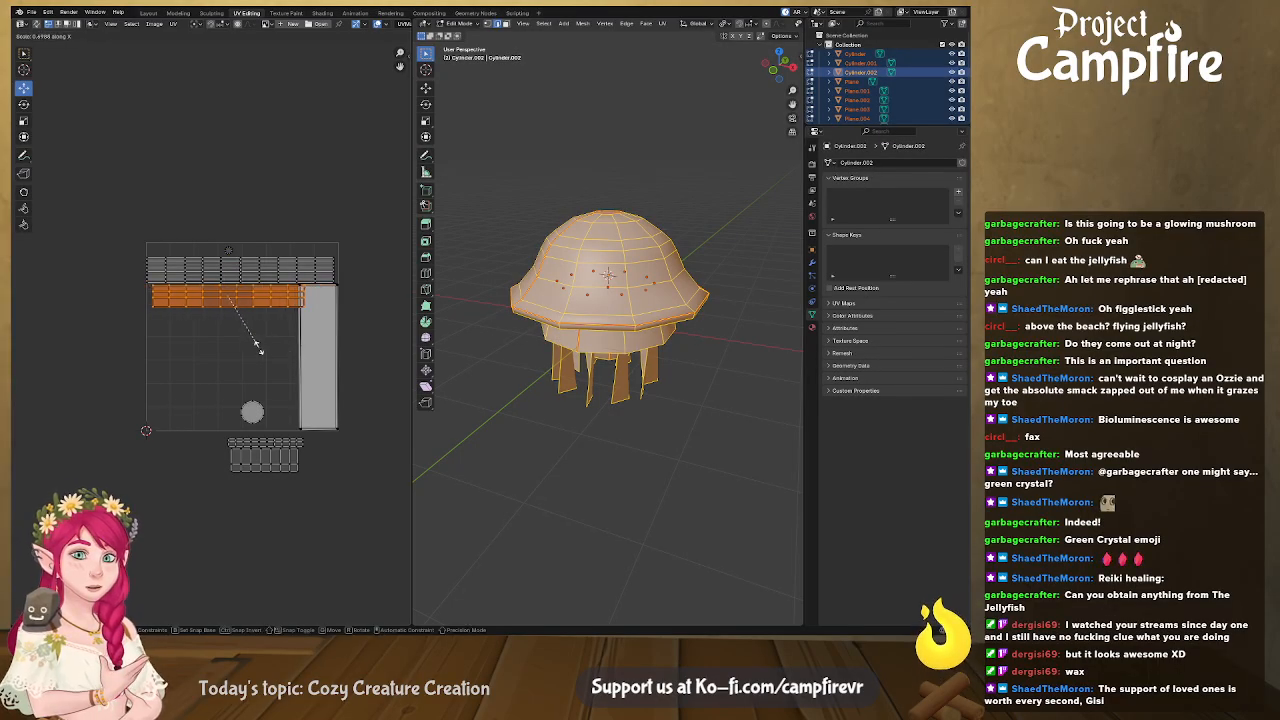
click(251, 349)
drag(228, 297, 217, 296)
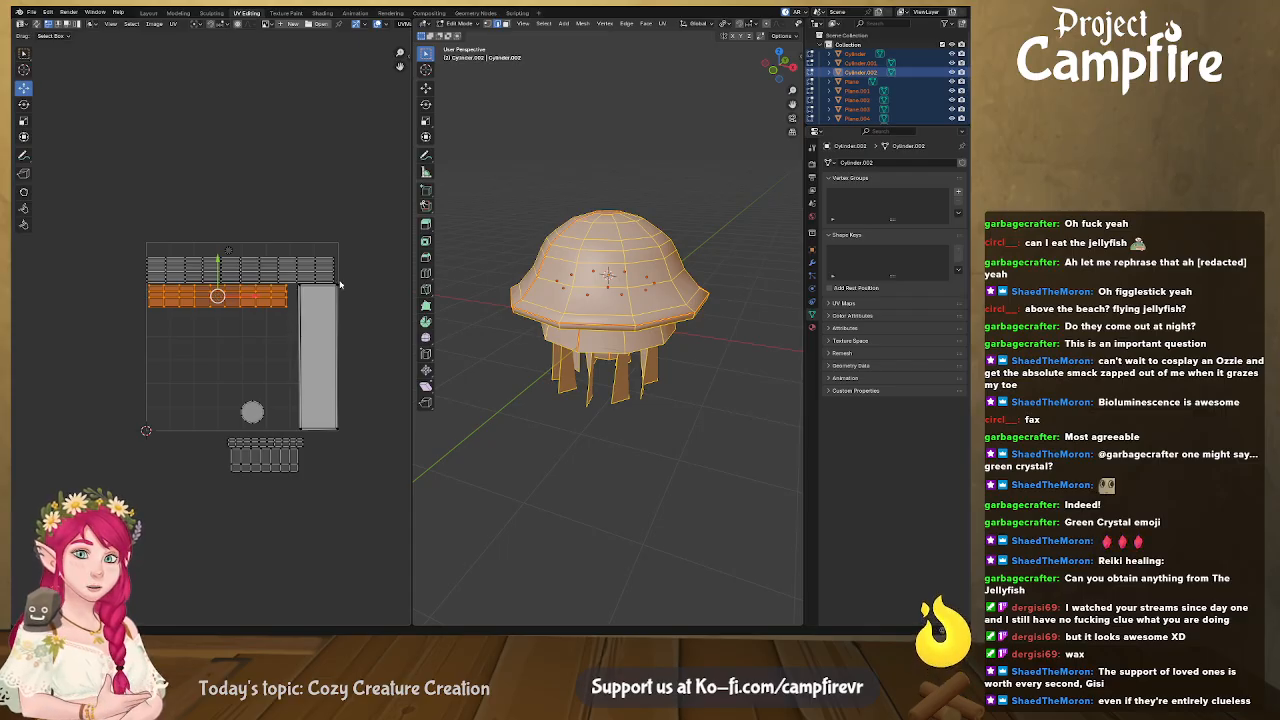
Move the tiny round island from above the wide strip to the empty middle of the UV square
scroll(294, 308, up, 3)
scroll(299, 319, down, 2)
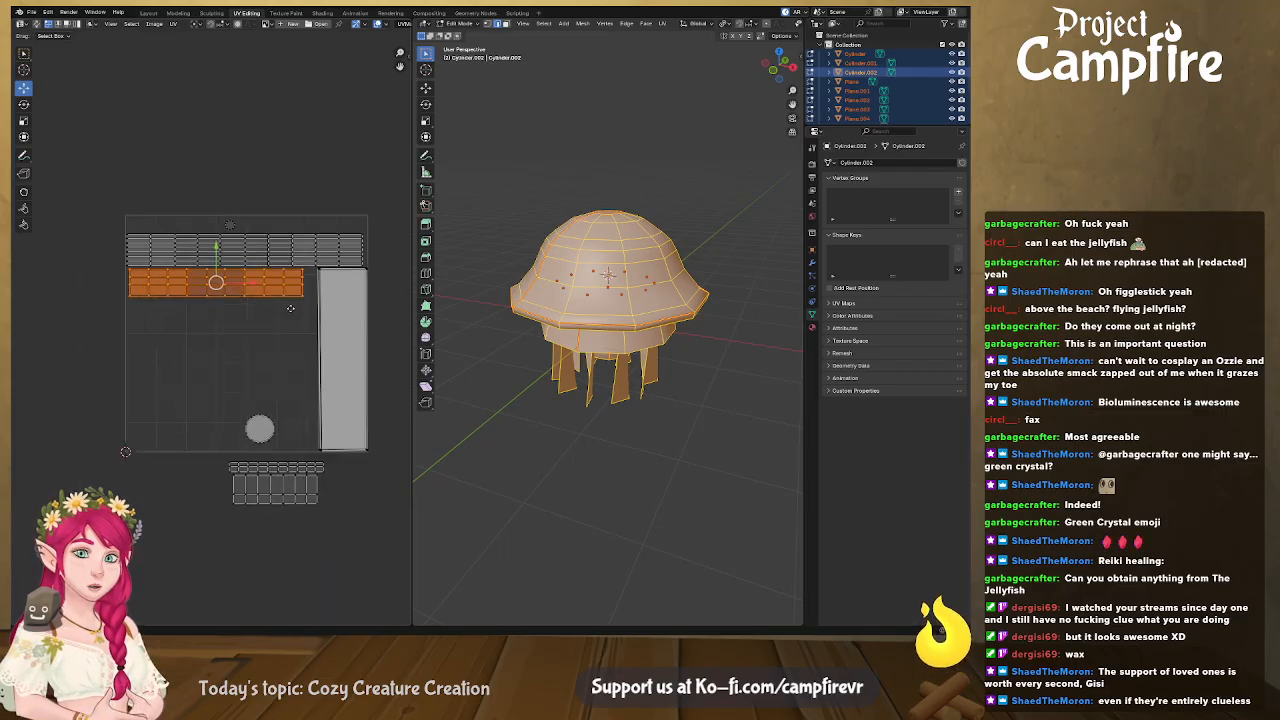
middle_drag(295, 307, 253, 289)
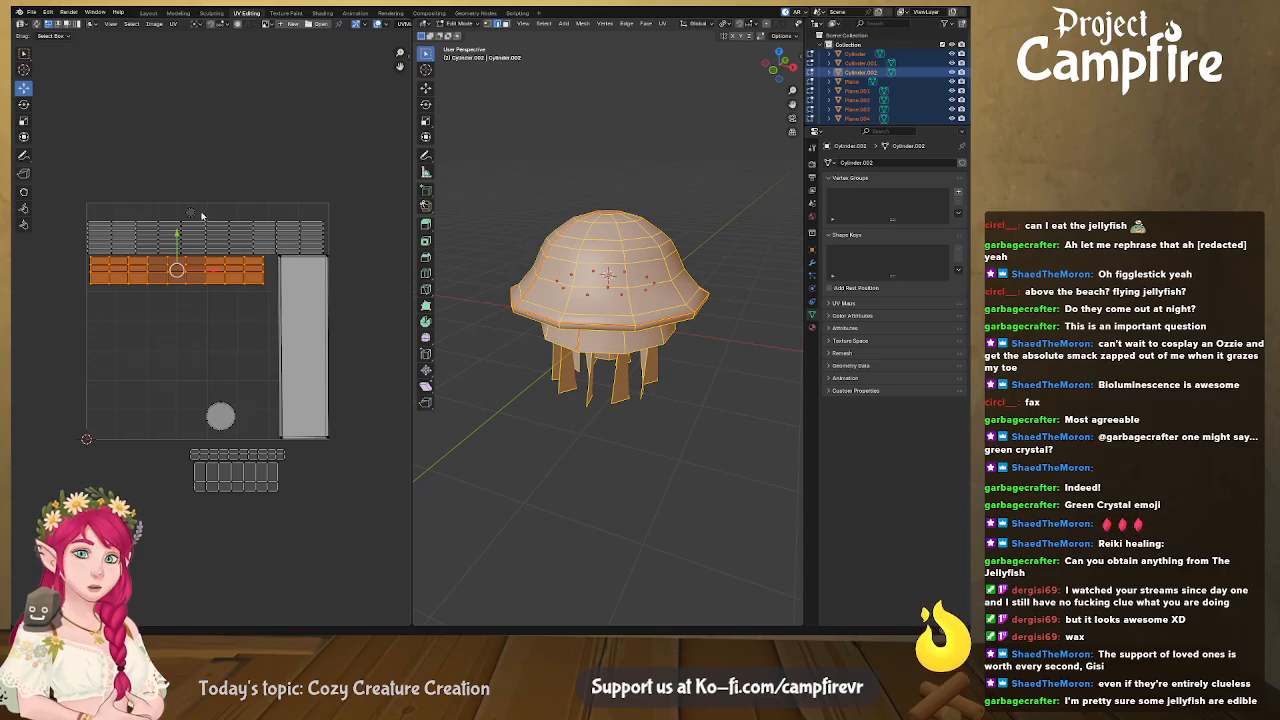
click(191, 213)
click(212, 346)
Scale the entire wide upper strip taller along Y and move it up against the UV square's upper border
click(253, 234)
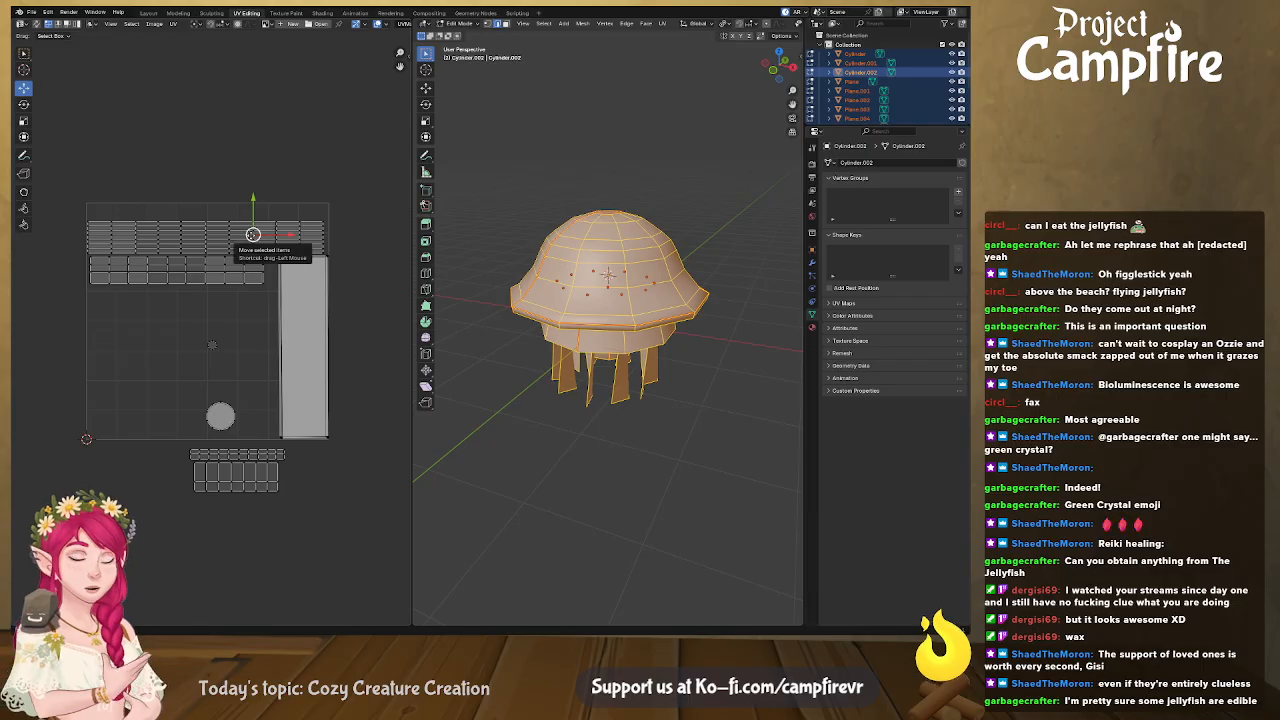
key(ctrl+l)
key(s)
key(y)
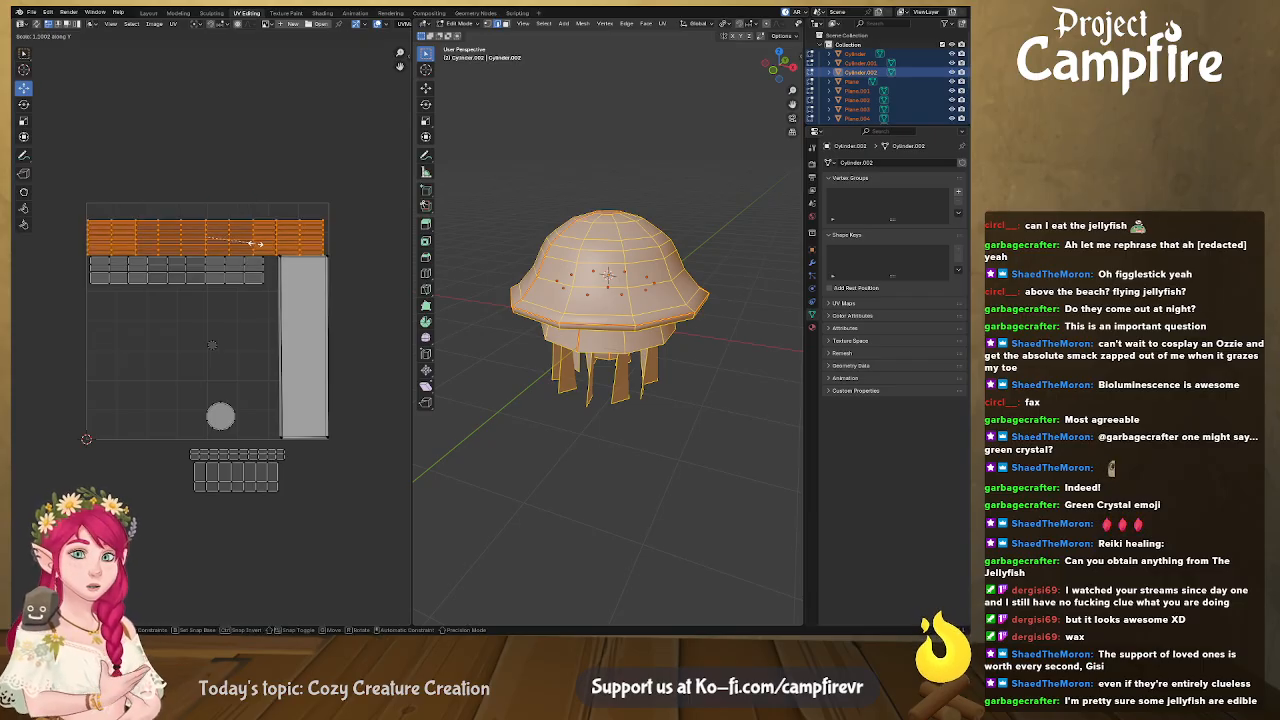
click(251, 296)
drag(207, 215, 207, 211)
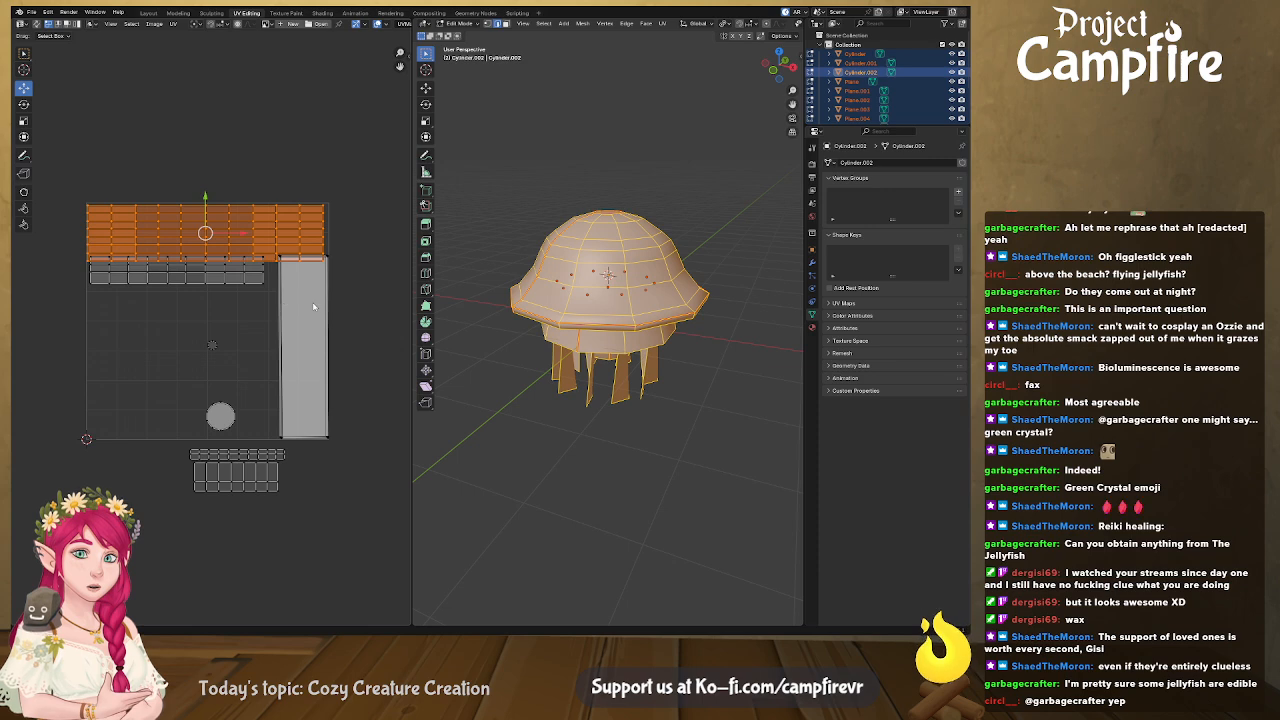
Move the wide strip up out of the way and shorten the tall rectangular island by lowering its upper edge
key(alt+a)
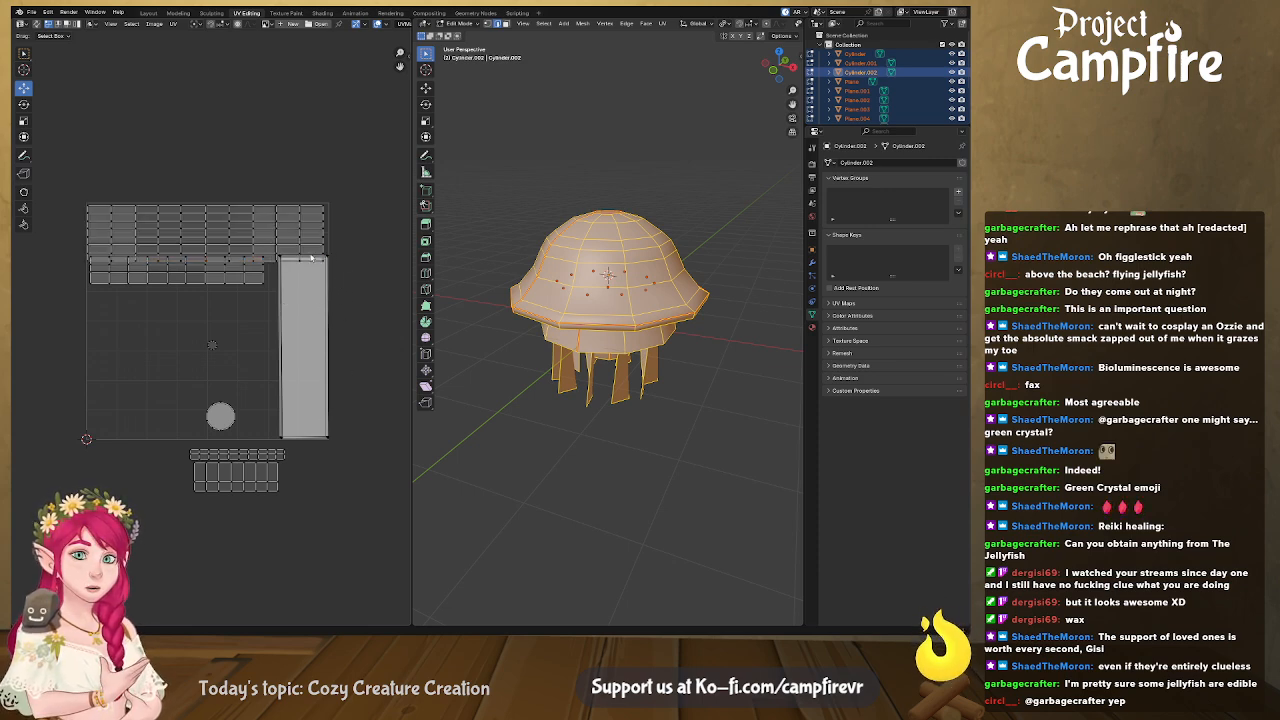
click(256, 233)
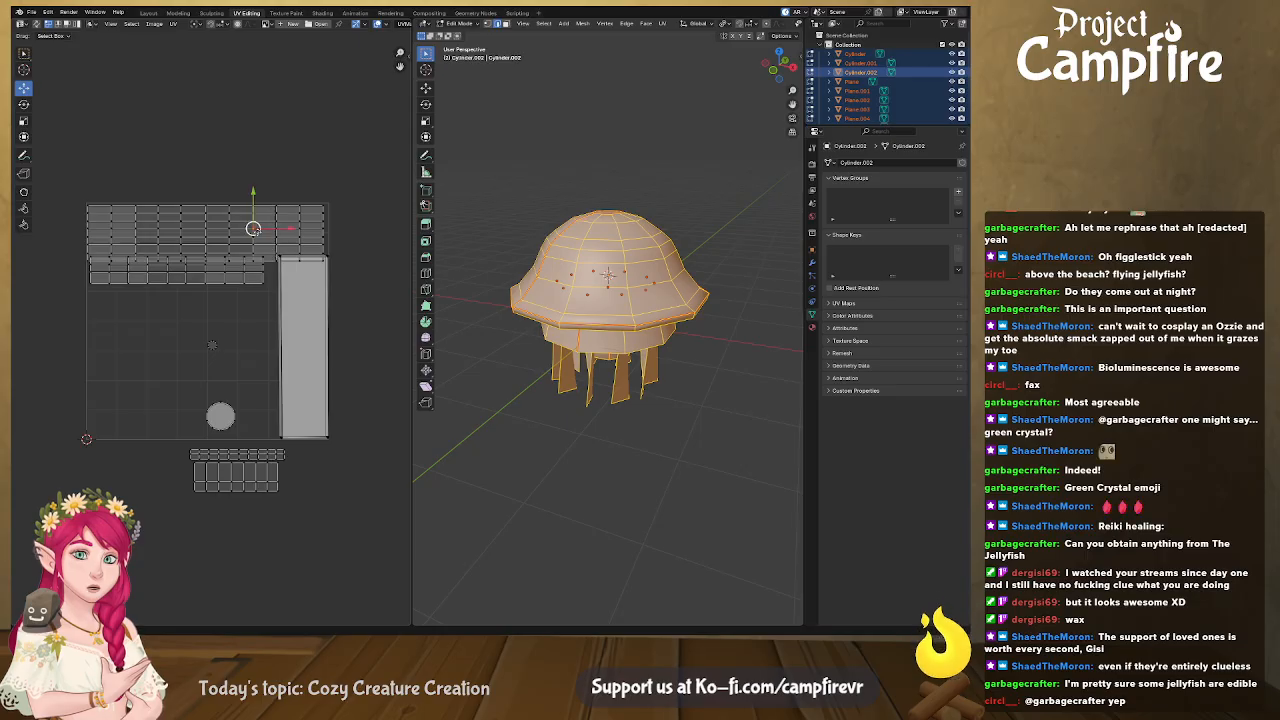
key(ctrl+l)
drag(206, 191, 202, 148)
drag(348, 242, 276, 272)
drag(303, 219, 305, 247)
Move the wide strip back to the UV square's upper border and shift the second strip down just beneath it
drag(358, 130, 66, 238)
drag(204, 155, 178, 248)
click(243, 281)
key(l)
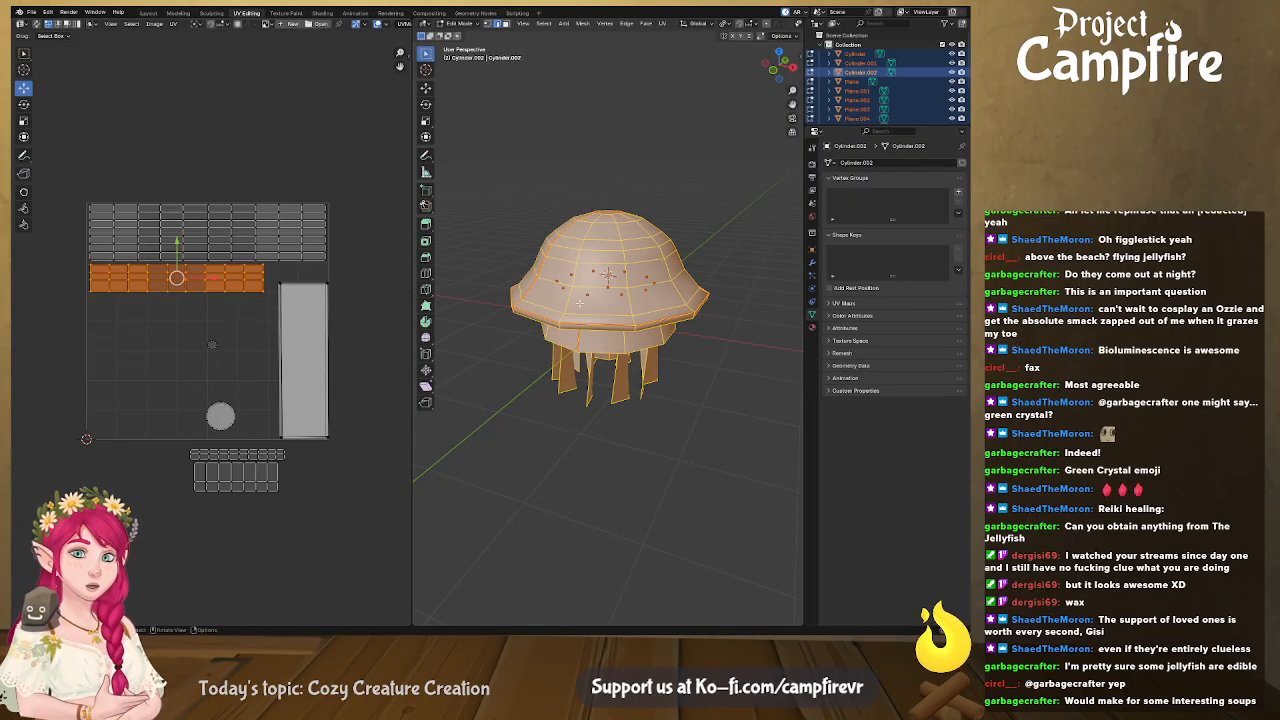
Scale the second strip up slightly to fill the space beside the tall rectangular island
mouse_move(565, 325)
middle_down()
mouse_move(575, 350)
mouse_move(570, 310)
middle_up()
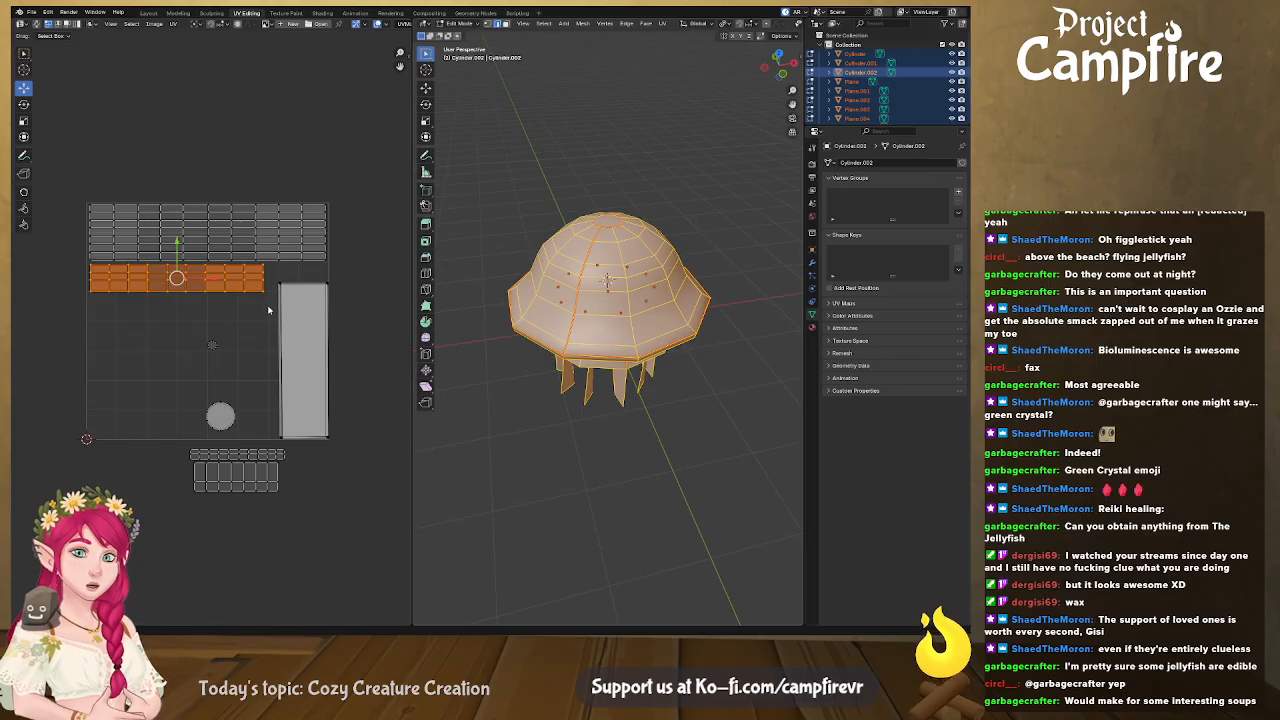
key(s)
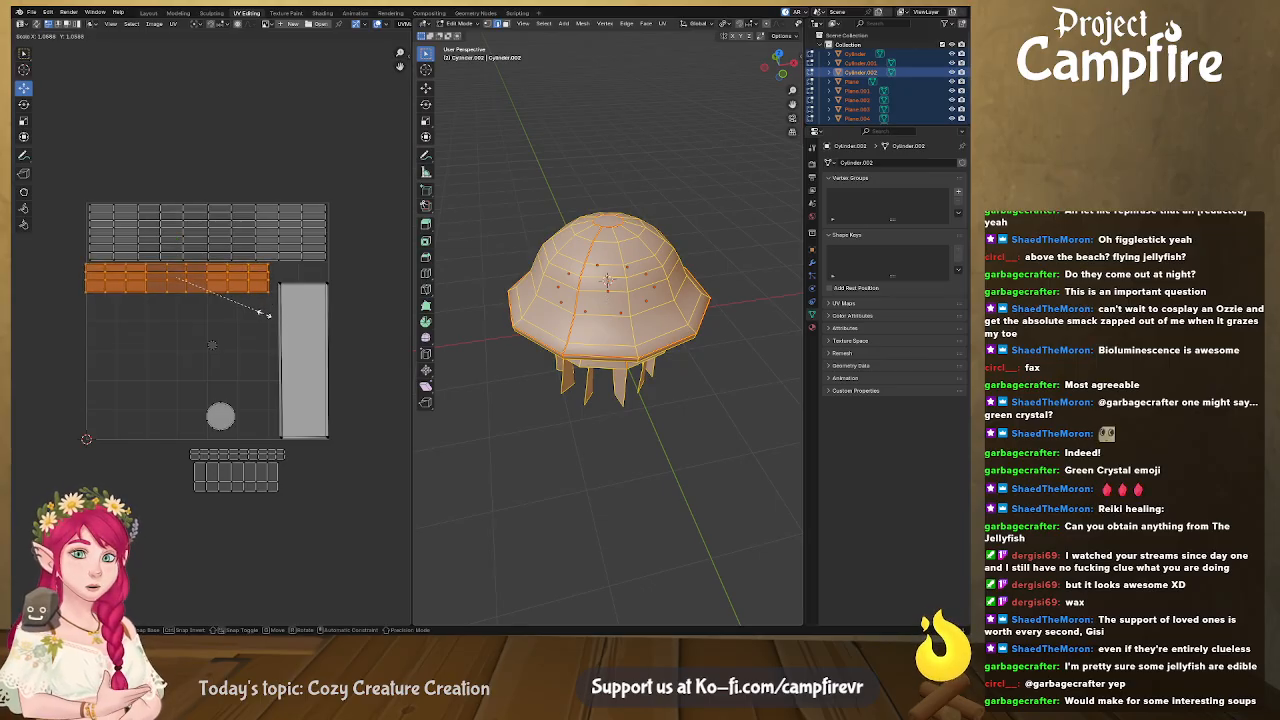
Align the strip island beneath the top grid island and move the small round island into the gap above the tall rectangular island
click(268, 316)
drag(180, 278, 187, 280)
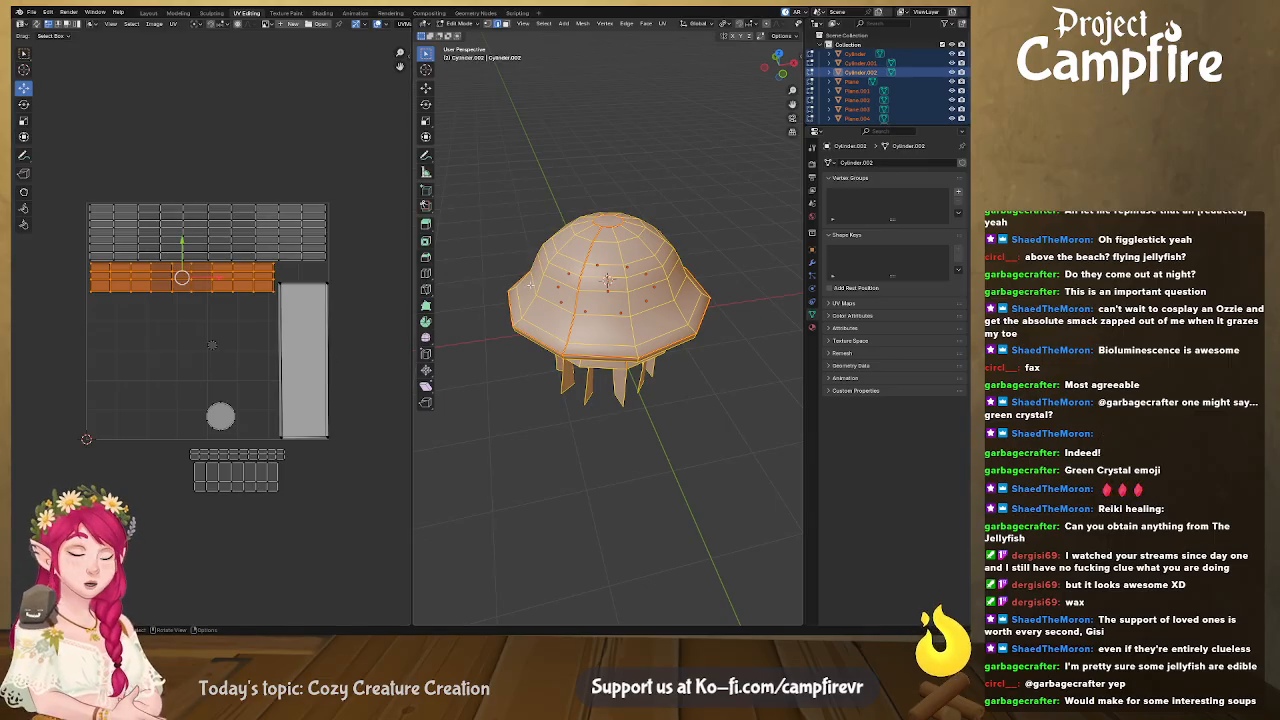
click(210, 342)
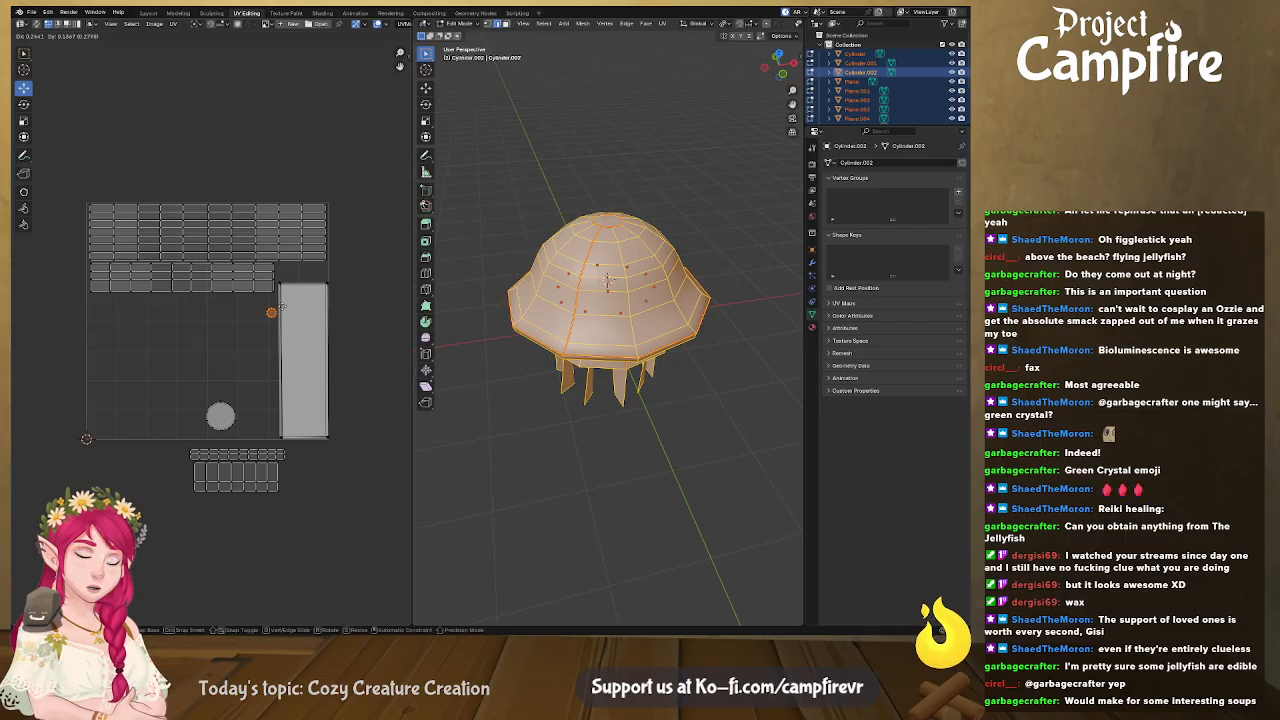
click(284, 270)
Move the larger round UV island above the tall rectangular island, beside the small round one, and scale it down slightly
click(220, 415)
key(g)
click(314, 272)
key(g)
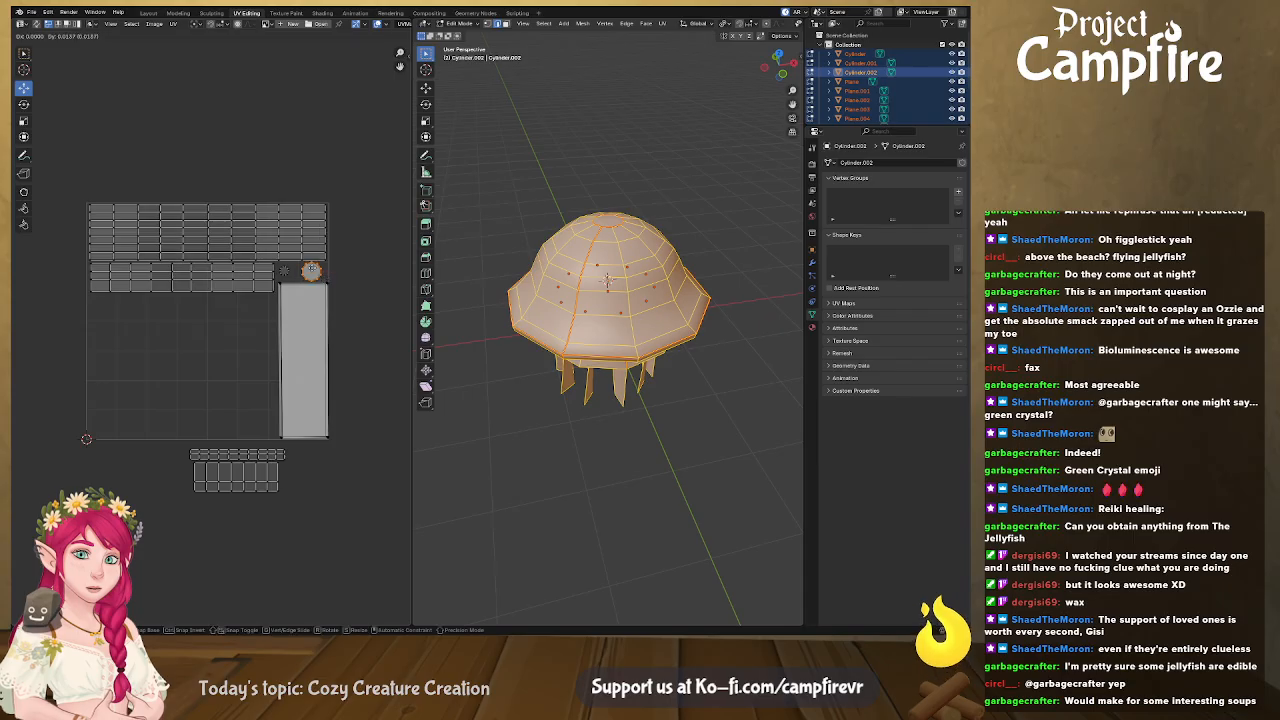
click(326, 277)
key(s)
click(346, 294)
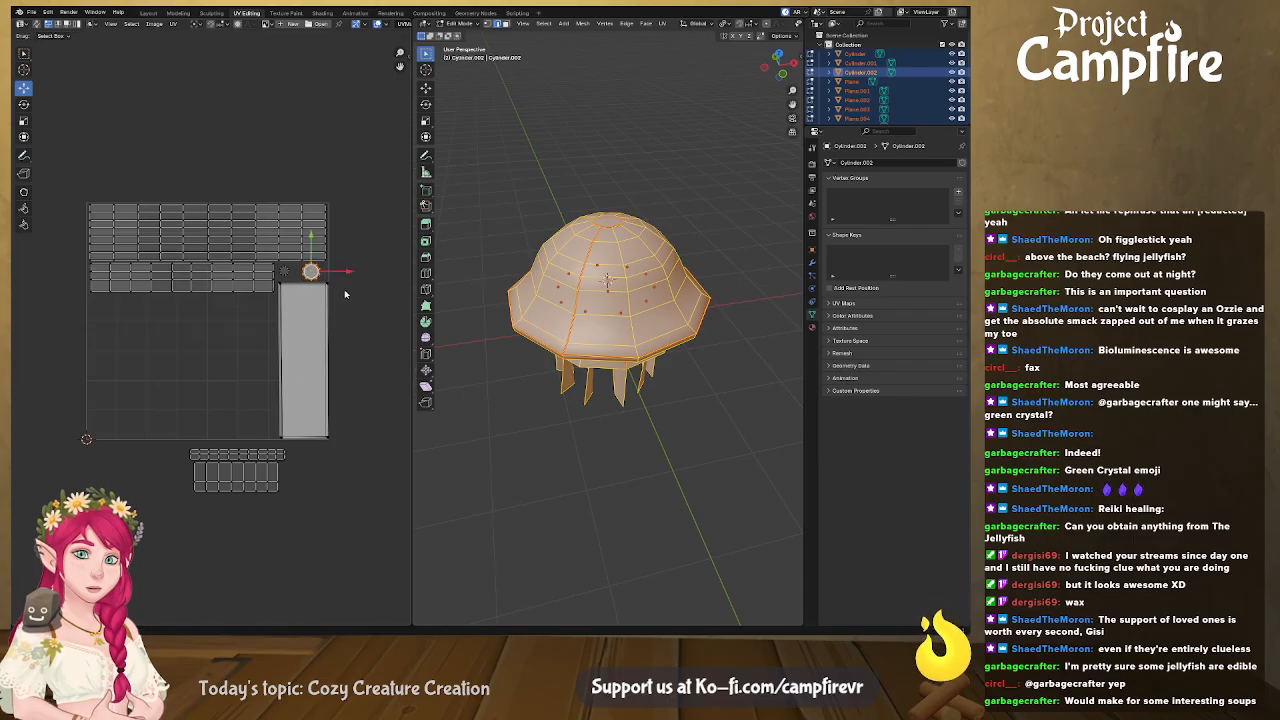
Move the thin strip island into the UV square, scale it up to the width of the strip above, and place it directly beneath
click(237, 455)
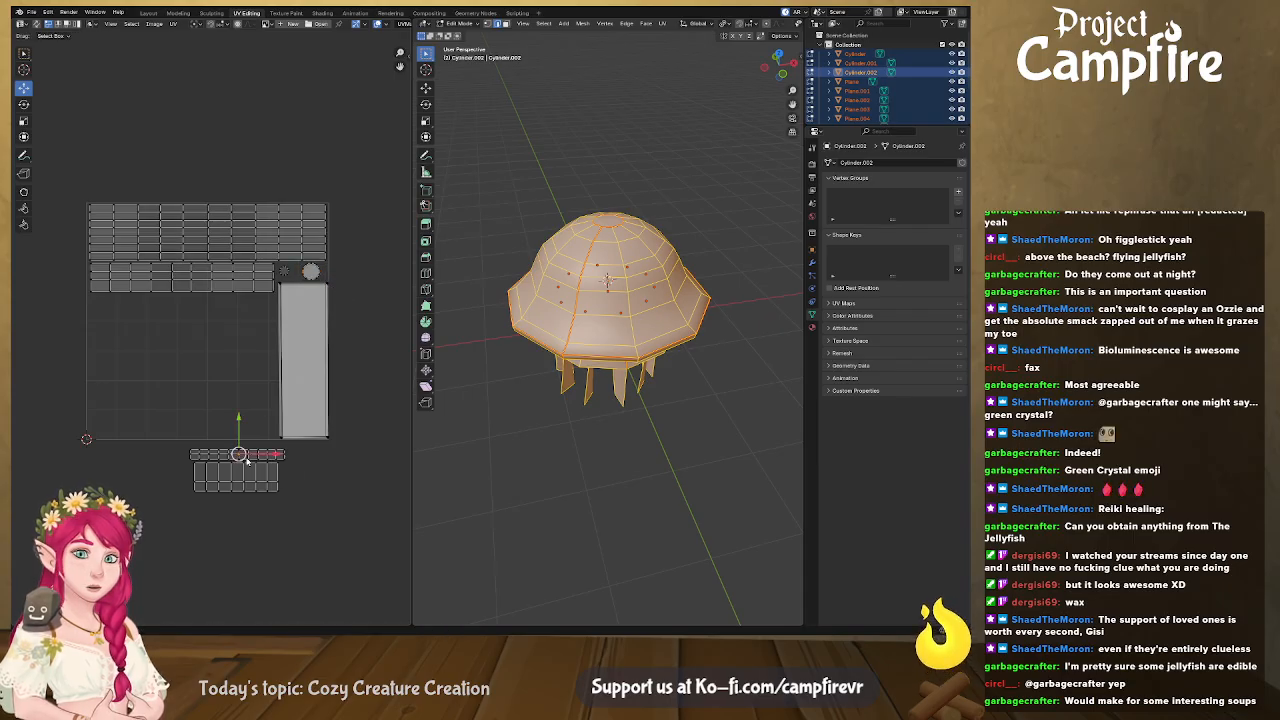
middle_drag(384, 510, 401, 455)
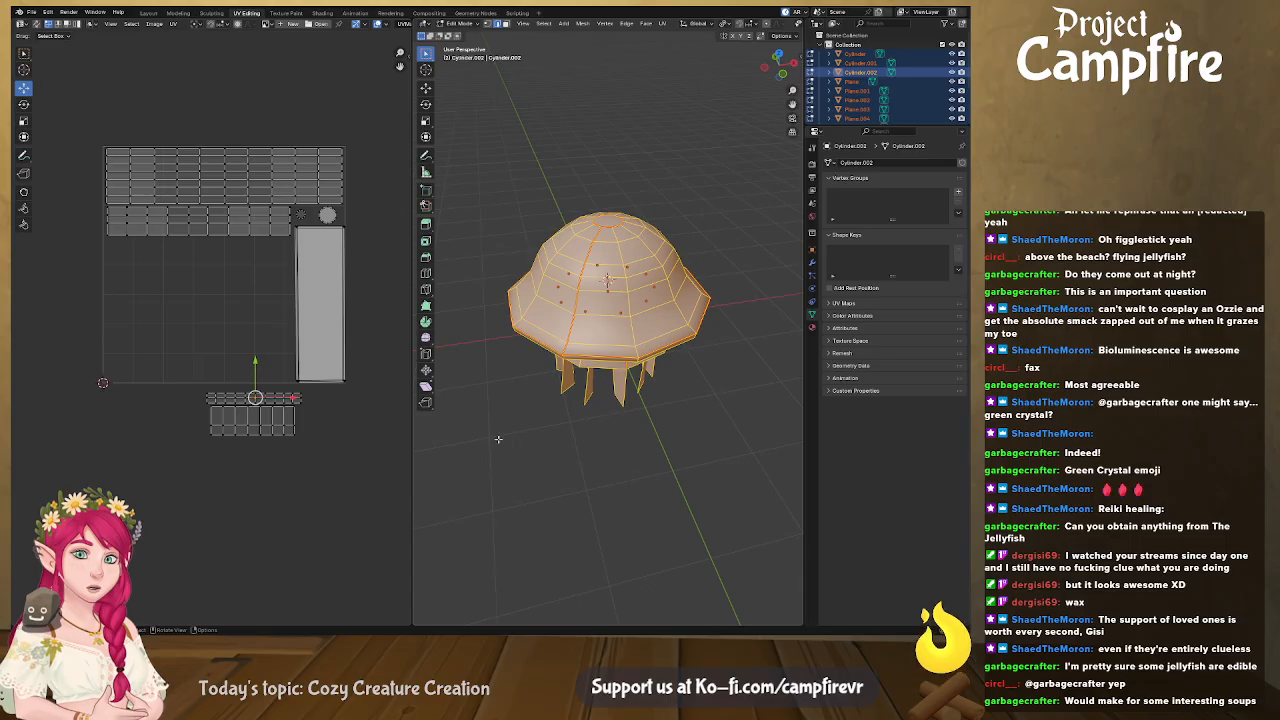
click(231, 398)
key(g)
click(188, 260)
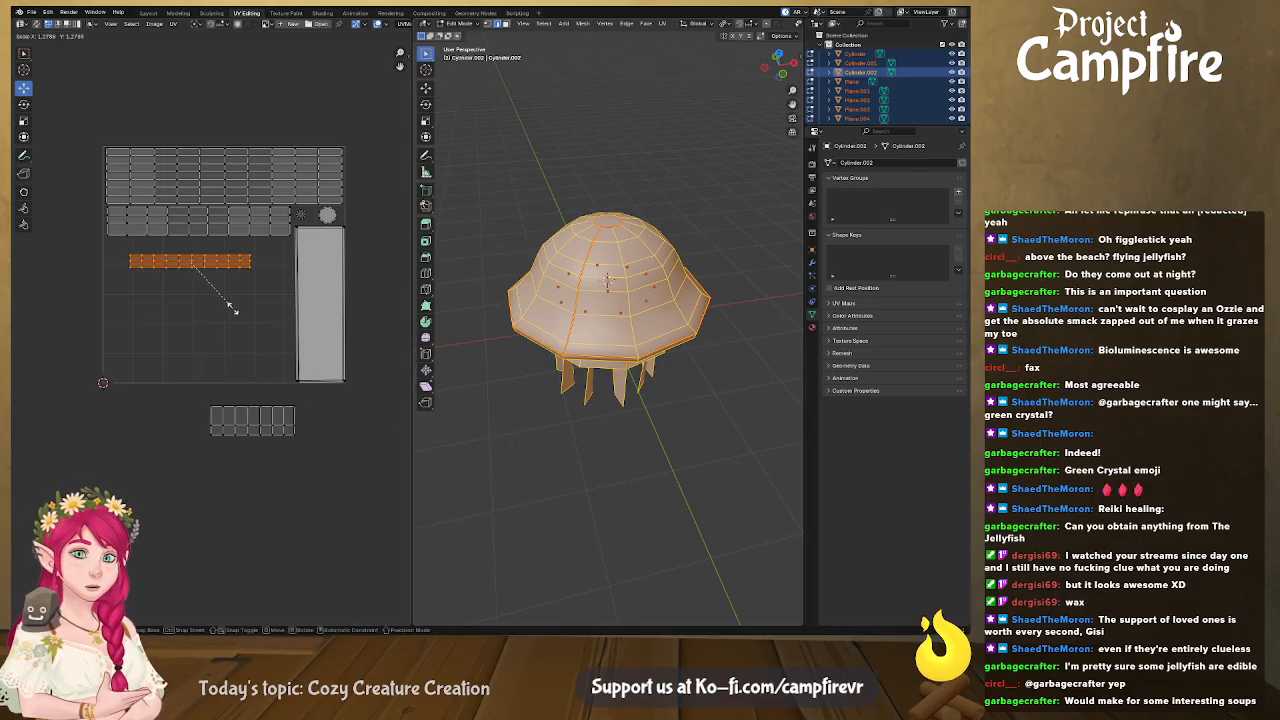
key(s)
click(251, 339)
key(g)
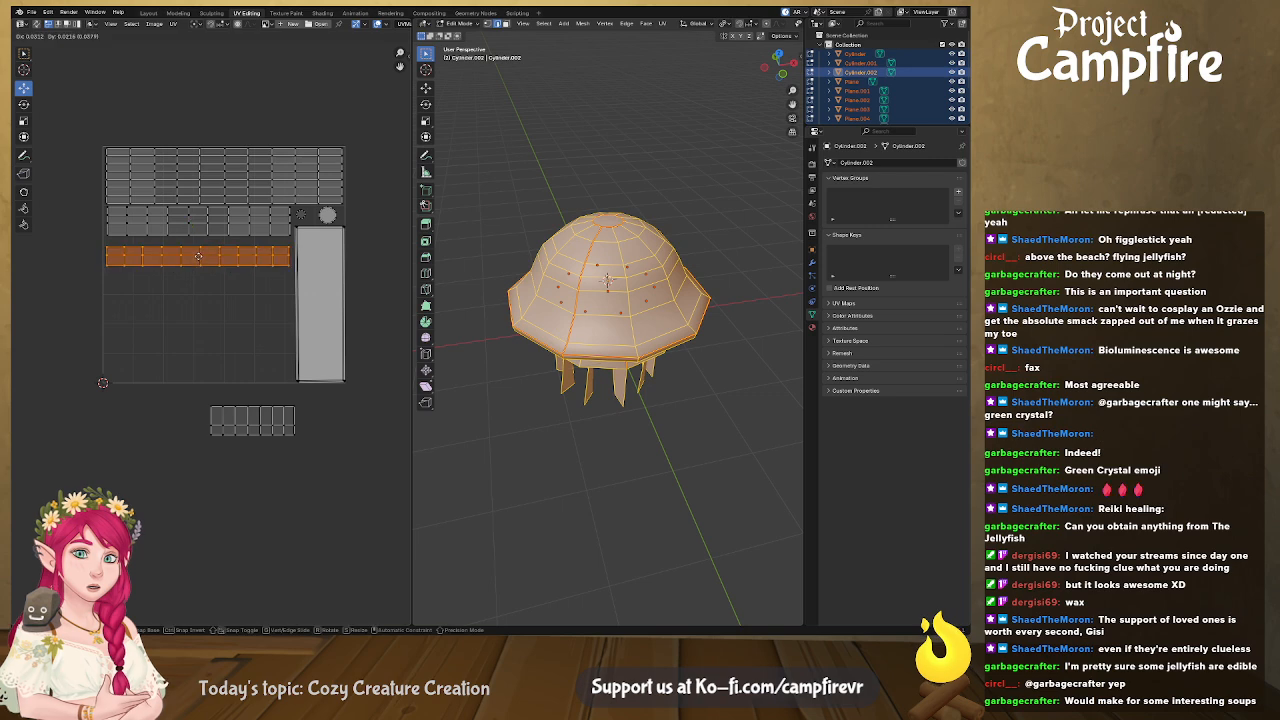
click(274, 402)
Move the last outside strip island into the bottom of the UV square and scale it up to nearly fill the width
click(272, 411)
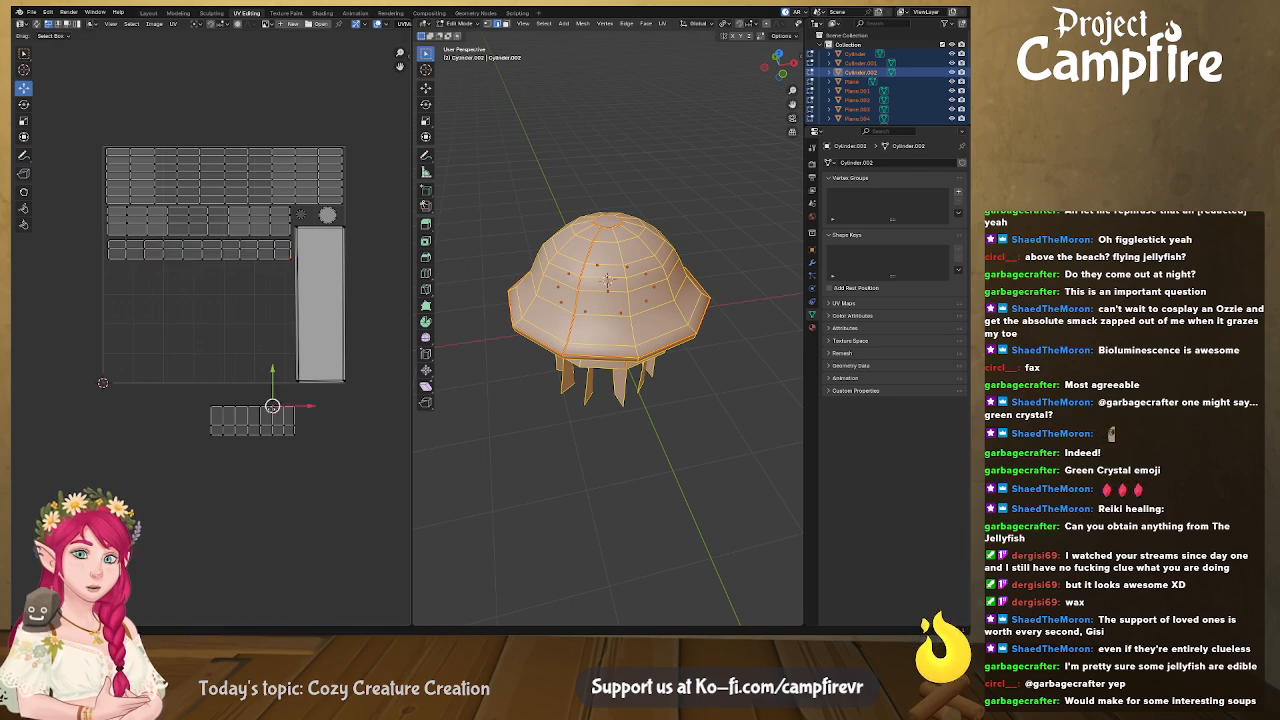
key(l)
key(g)
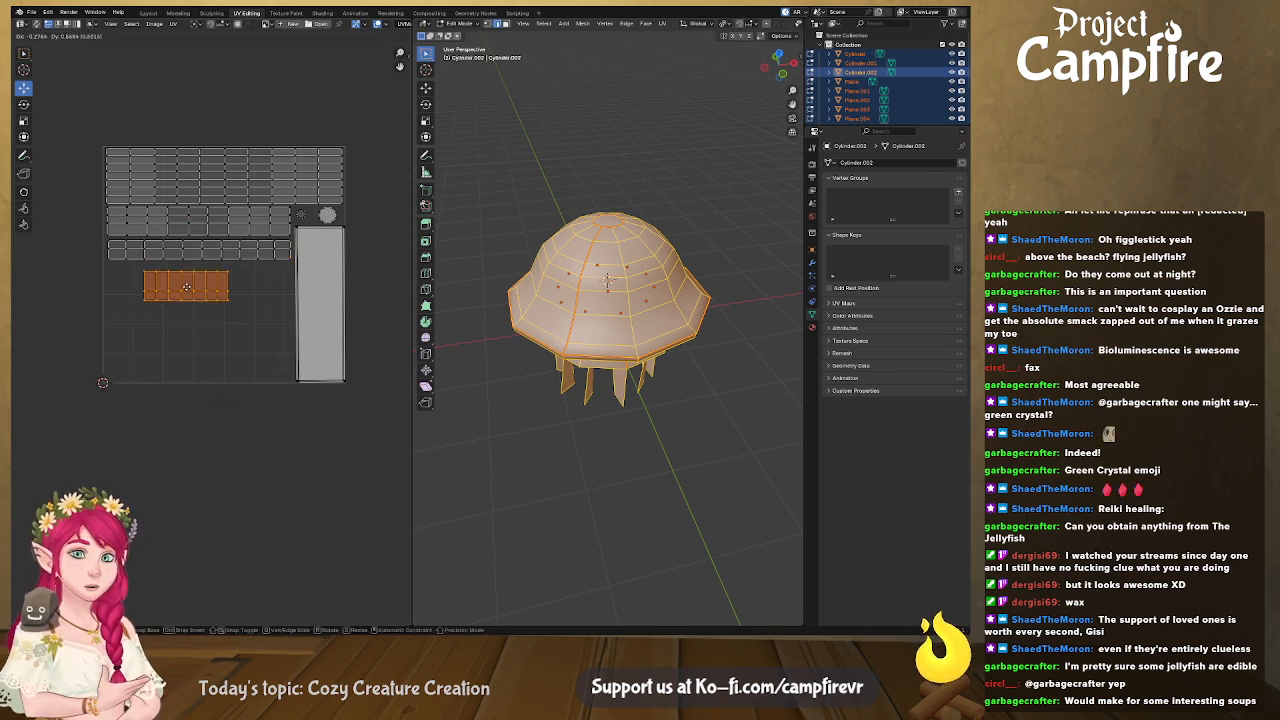
click(222, 320)
key(s)
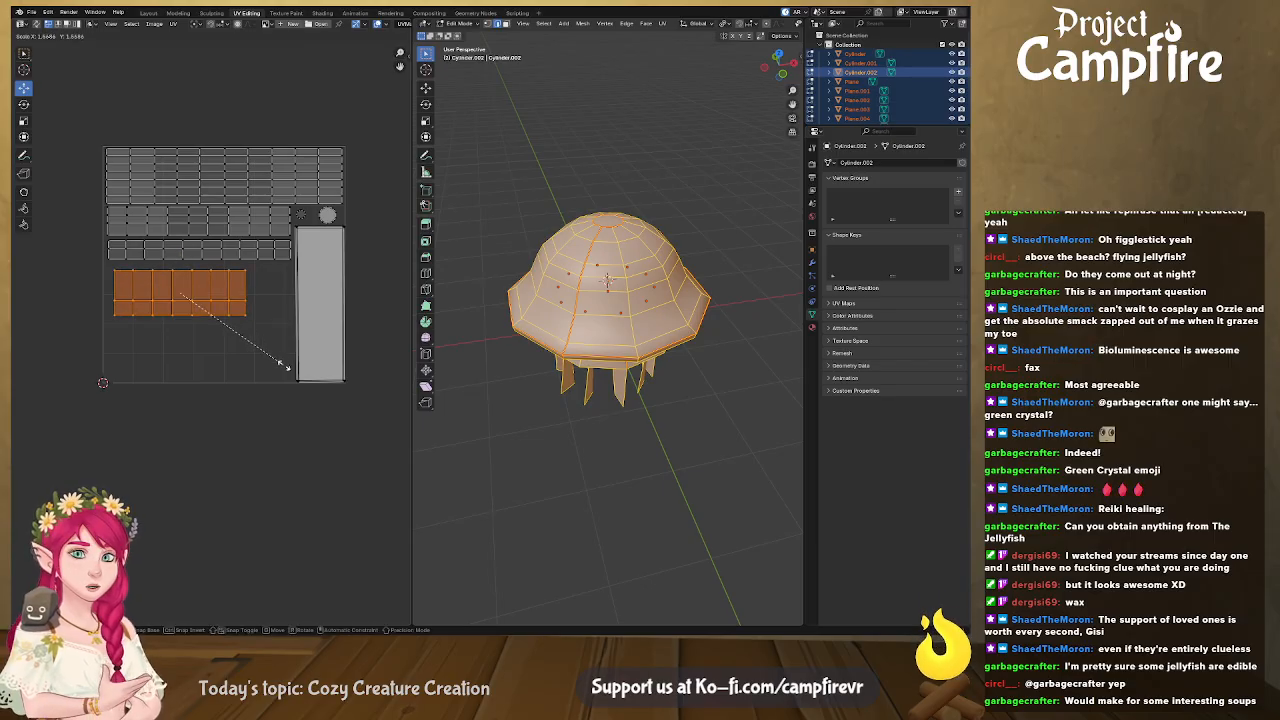
click(283, 361)
drag(180, 292, 199, 346)
key(s)
click(223, 350)
Stretch the thin strip island vertically and move it down to sit just above the bottom strip island
click(212, 260)
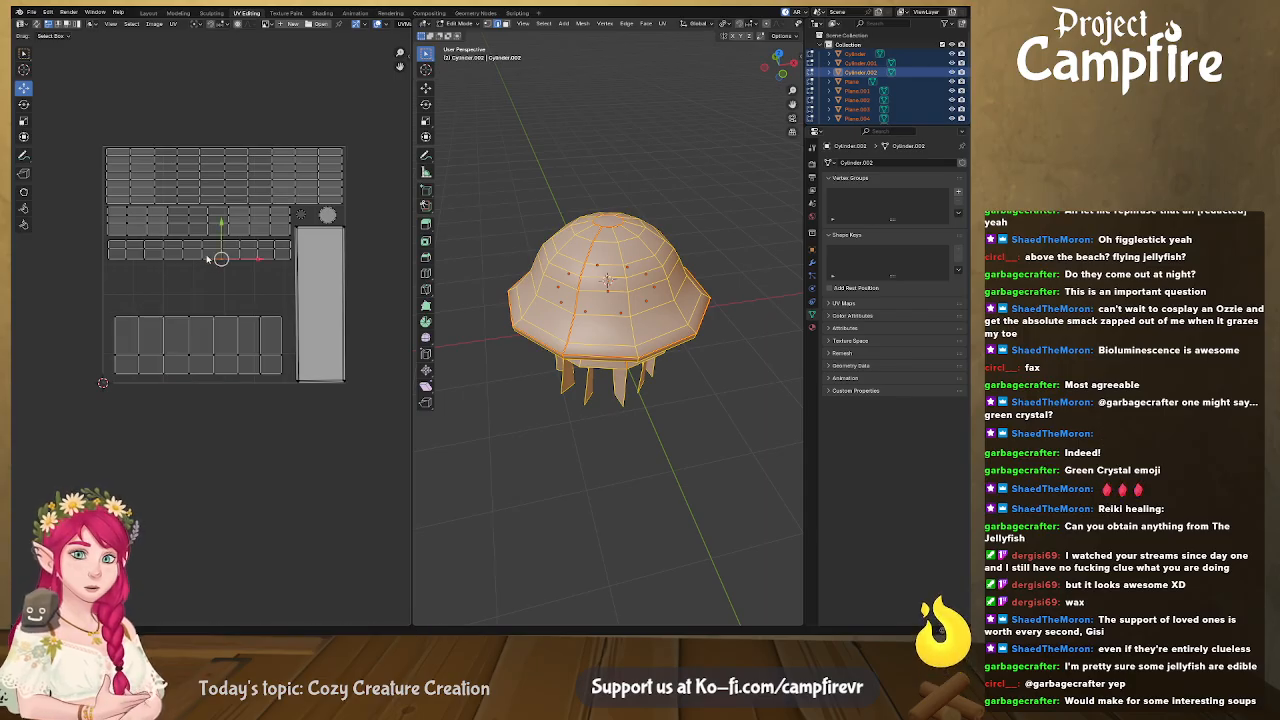
key(l)
key(s)
key(y)
click(246, 364)
drag(200, 249, 200, 290)
Move the strip island below the top grid downward and stretch it vertically
click(205, 226)
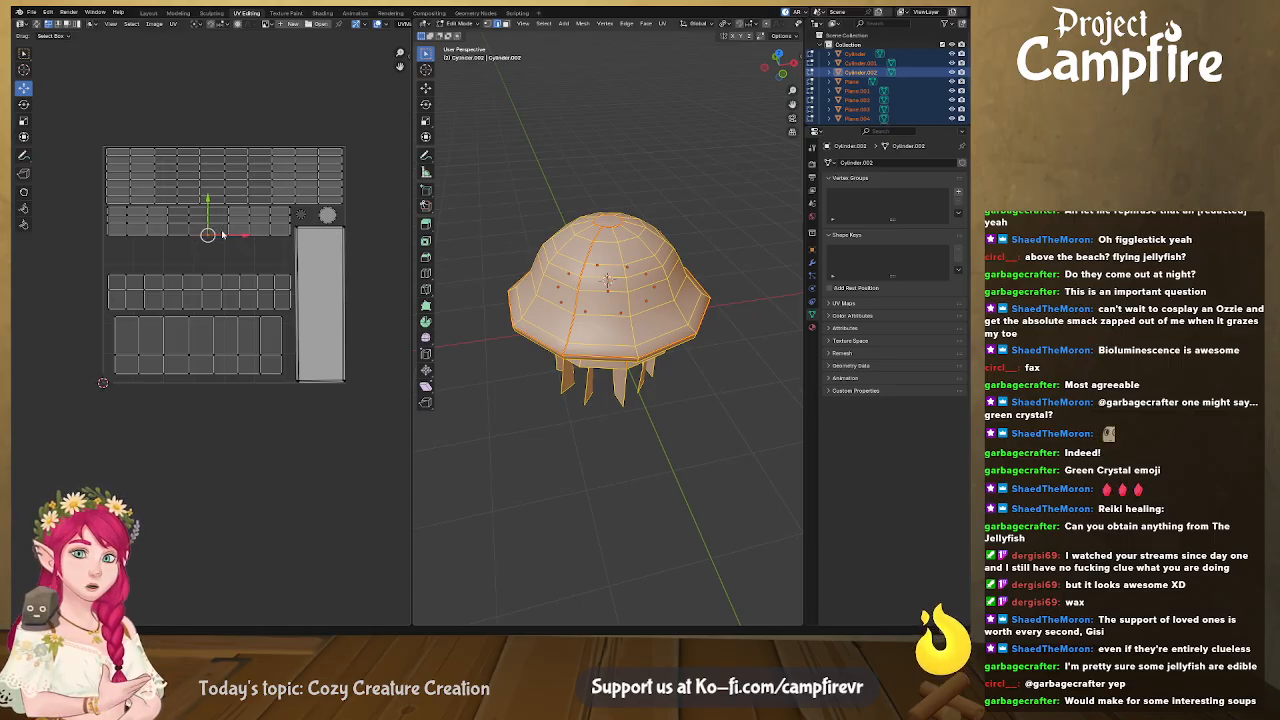
key(l)
drag(199, 221, 201, 247)
key(s)
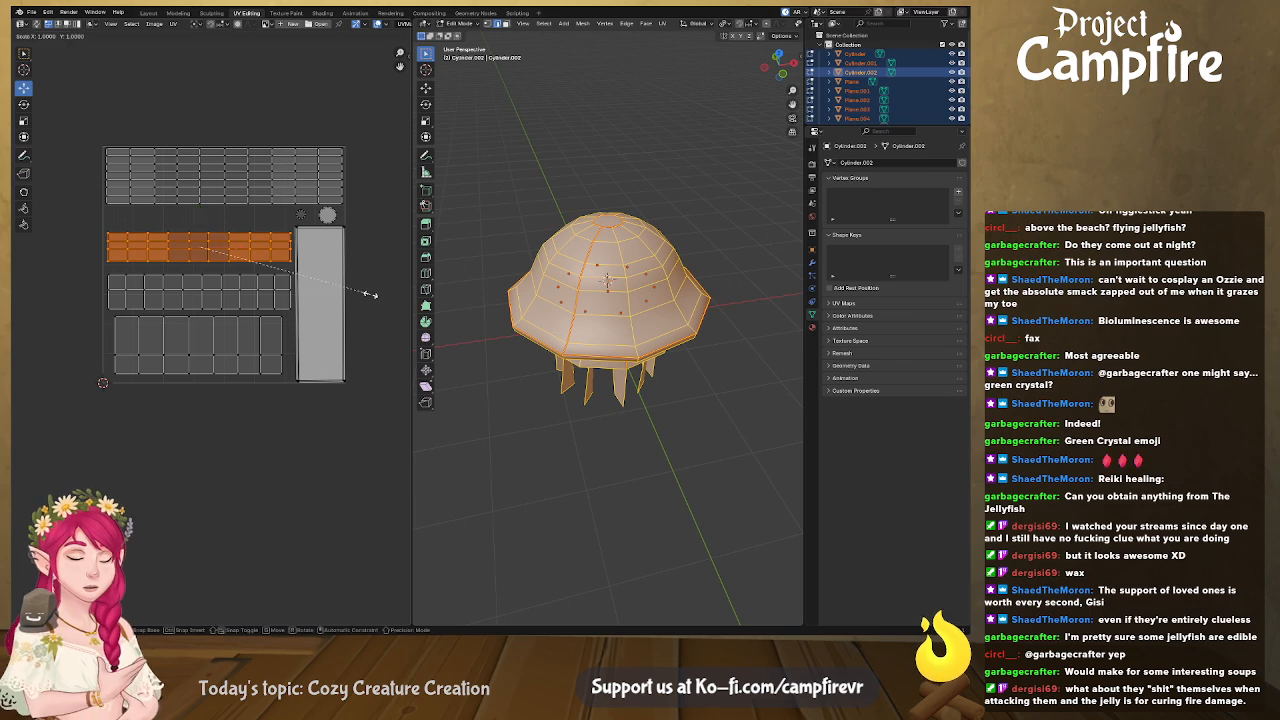
key(y)
click(387, 382)
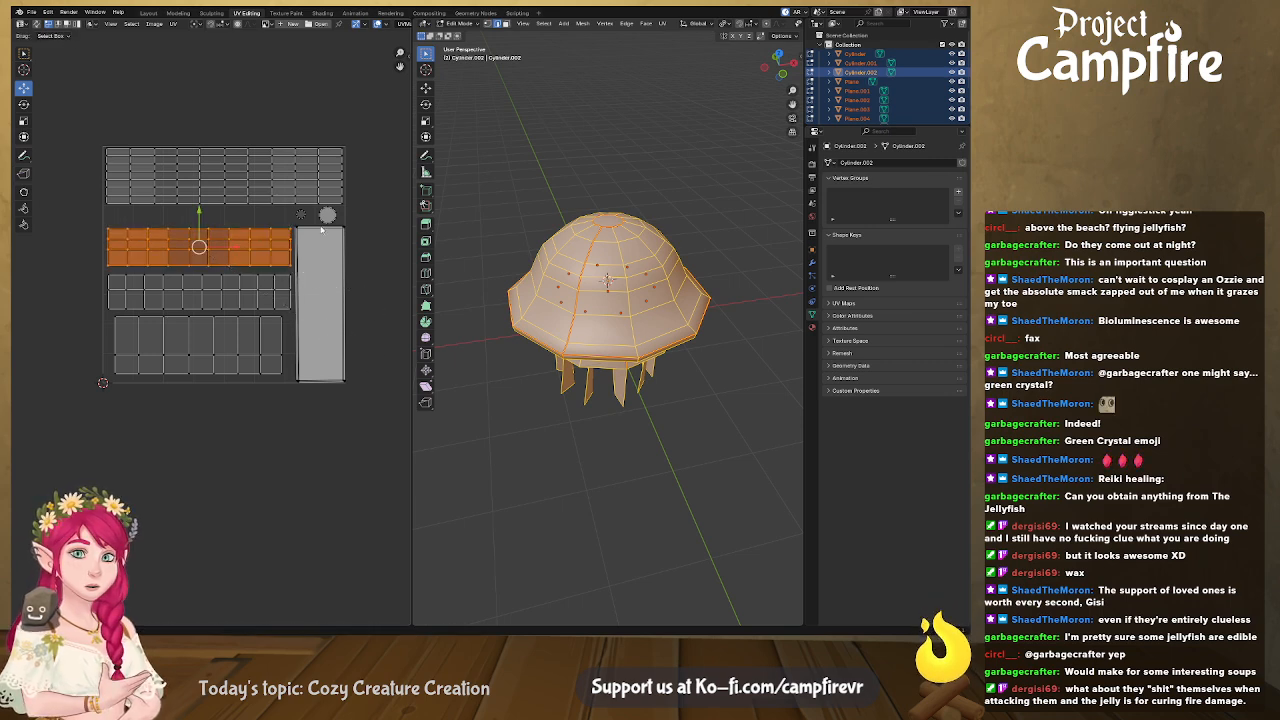
Shift the bottom strip island toward the lower-left corner of the UV square and scale it down
click(262, 328)
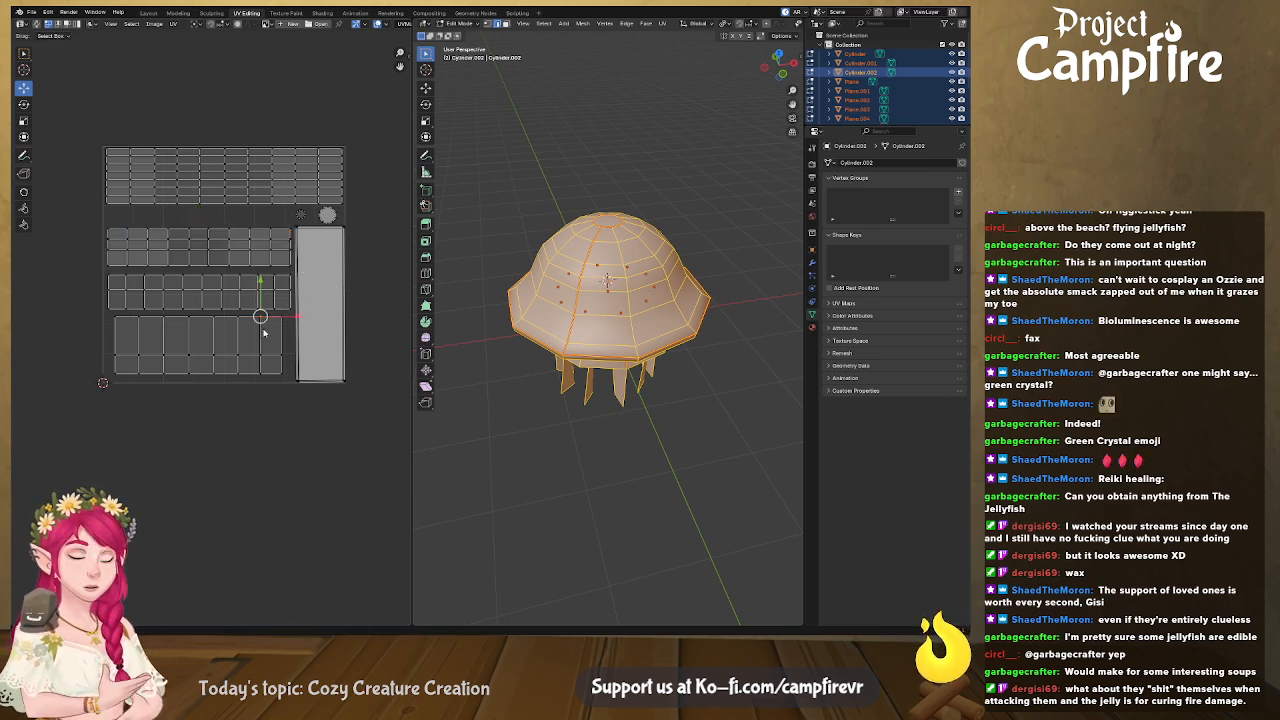
key(l)
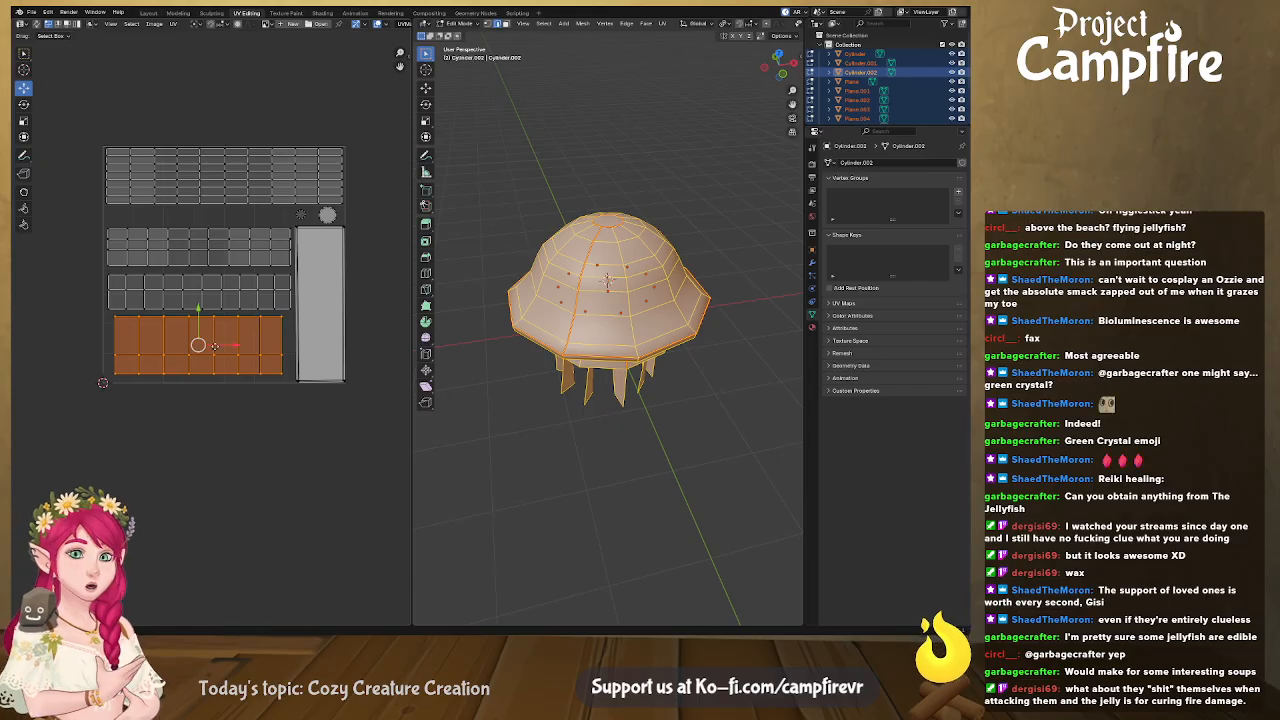
drag(233, 345, 179, 354)
key(s)
click(280, 390)
Move the two middle strip islands down so they stack closely above the bottom strip island
click(192, 296)
key(l)
drag(200, 257, 201, 275)
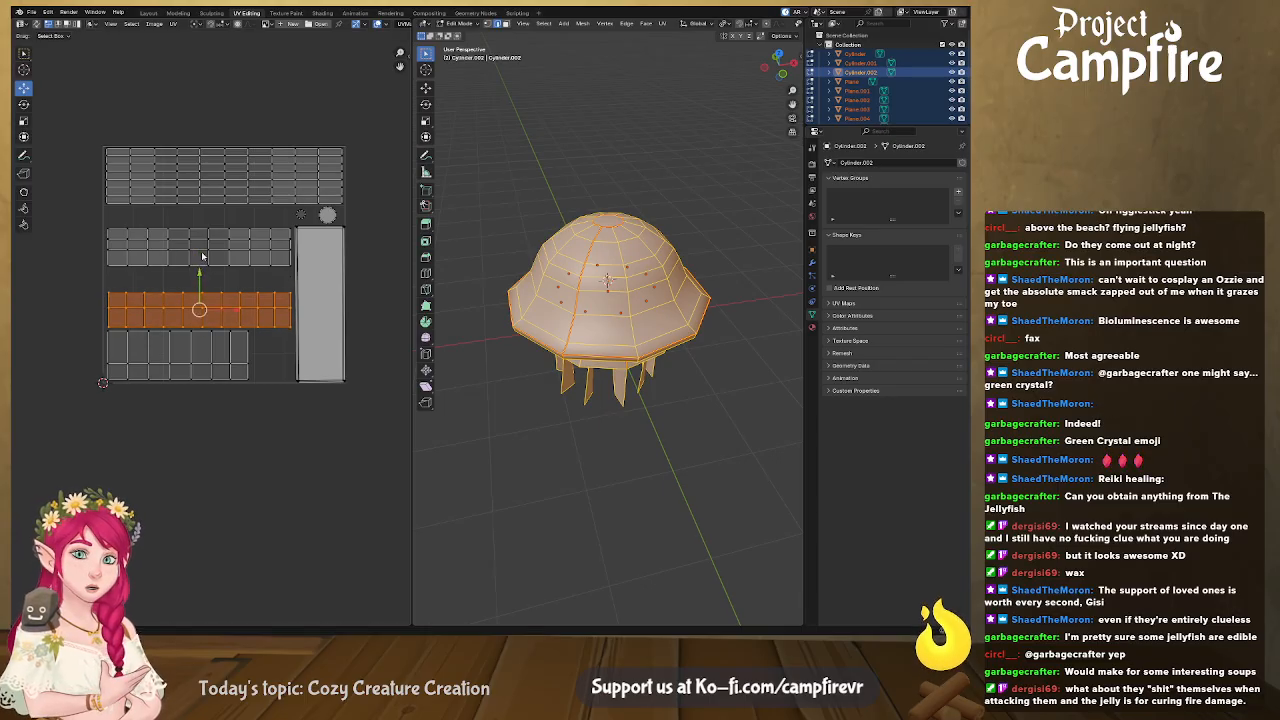
click(202, 257)
key(l)
drag(196, 212, 196, 234)
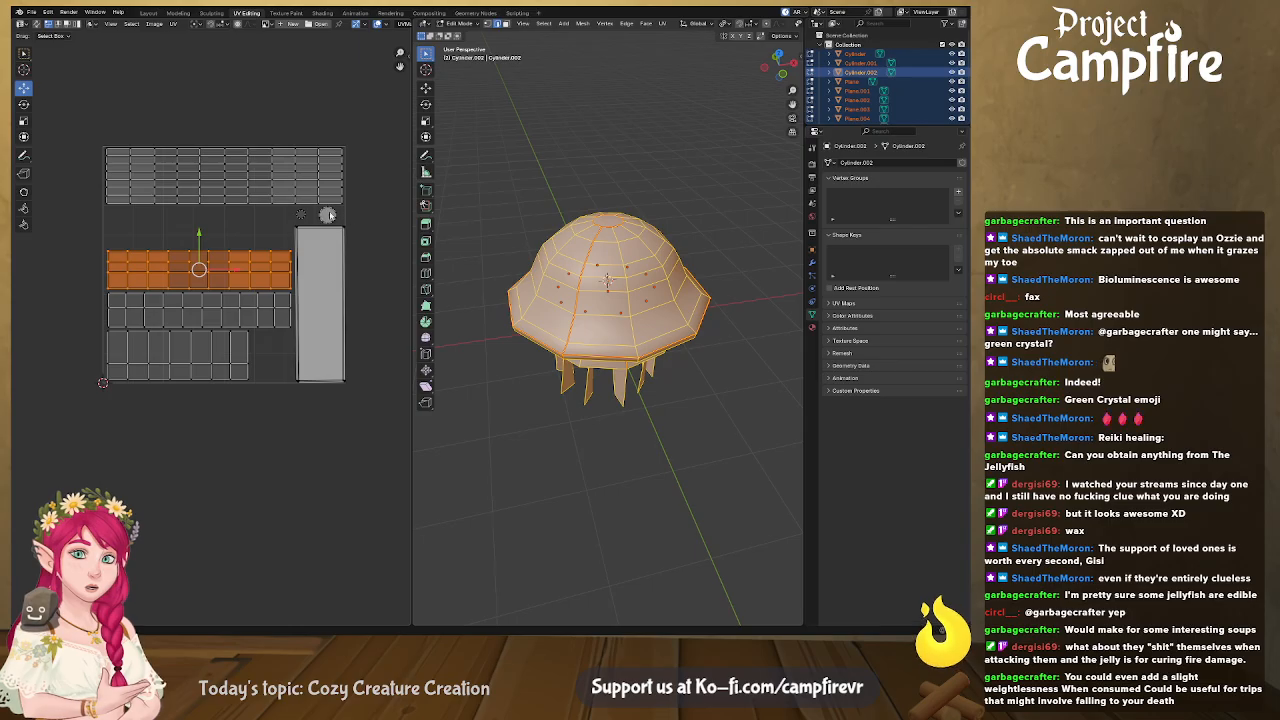
Move both round islands into the gap beside the bottom strip and lower the tall rectangular island's top edge level with the strips
click(328, 215)
shift+click(302, 215)
key(g)
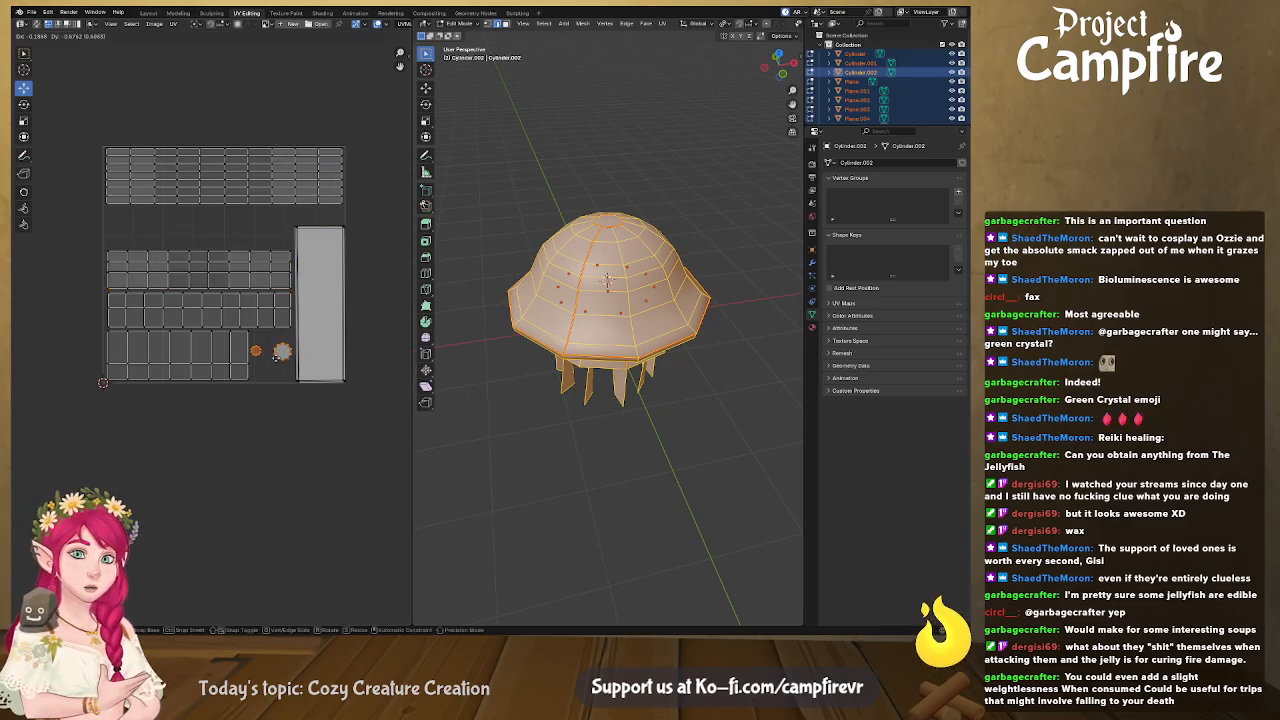
click(278, 376)
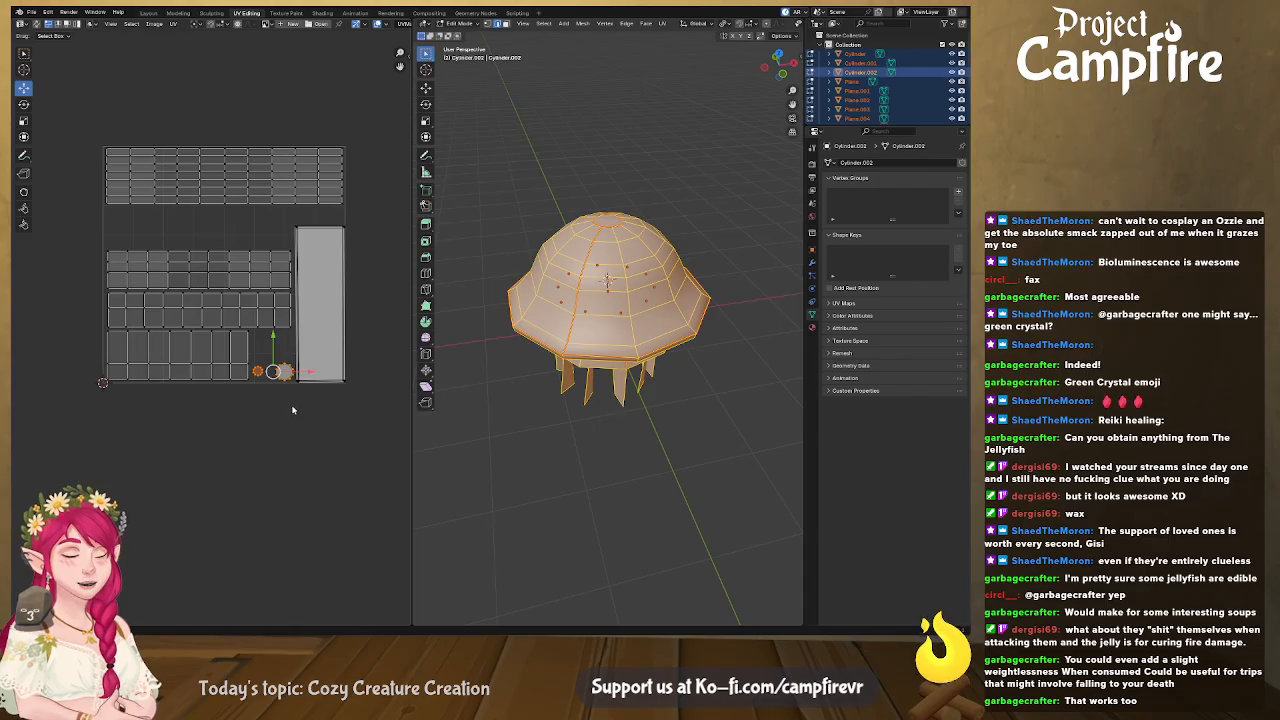
drag(291, 216, 356, 241)
drag(319, 194, 322, 218)
Stretch the top grid island vertically and move it down inside the UV square to fill the free space above the strips
click(272, 204)
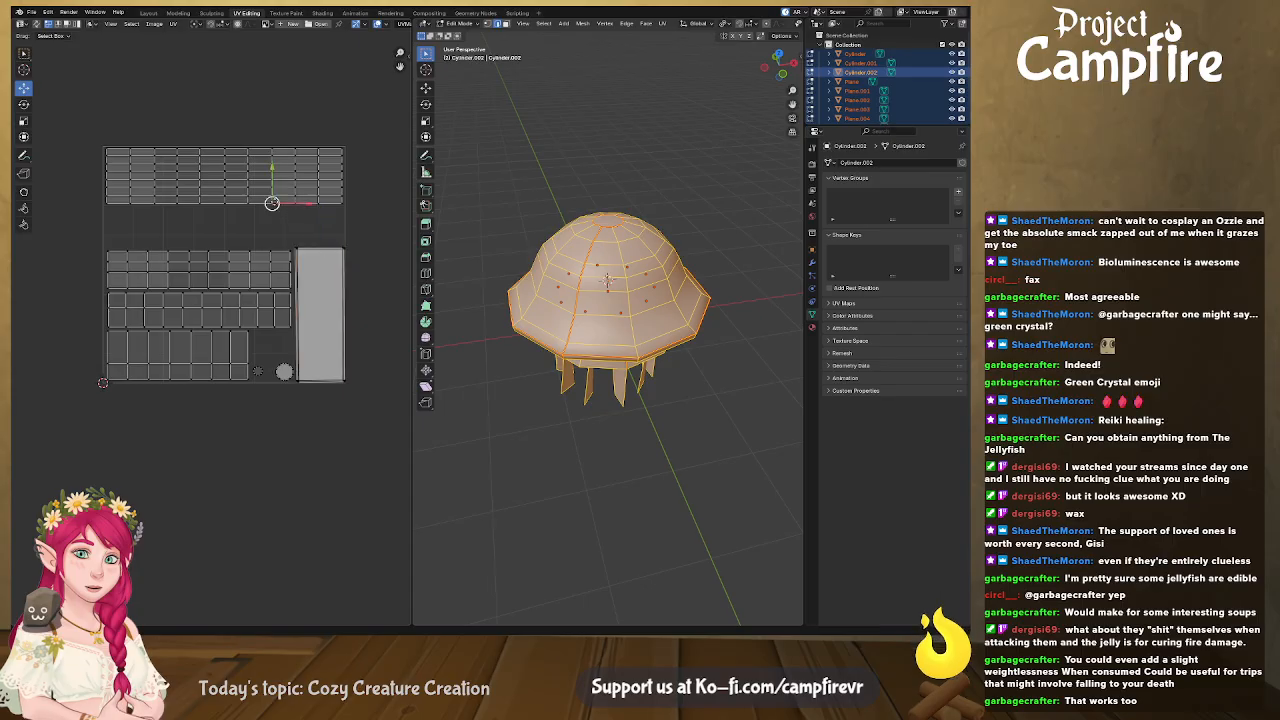
key(ctrl+l)
key(s)
key(y)
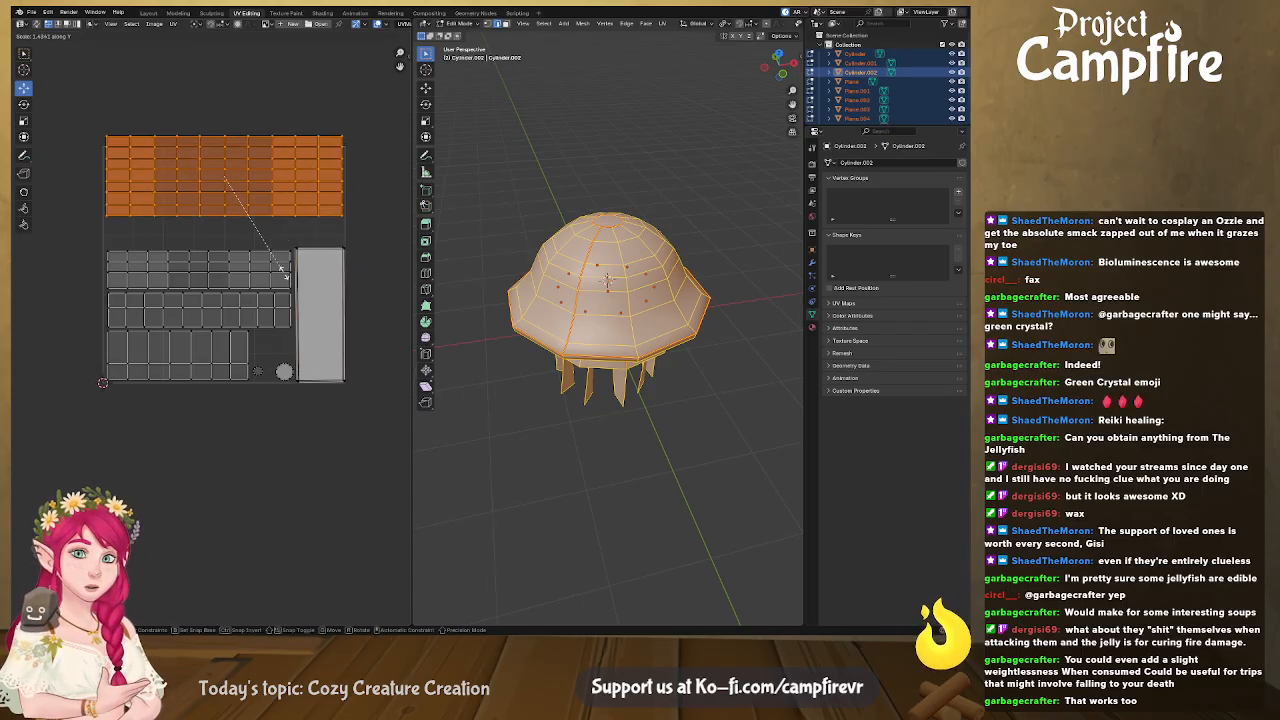
click(283, 279)
drag(224, 142, 224, 160)
click(260, 416)
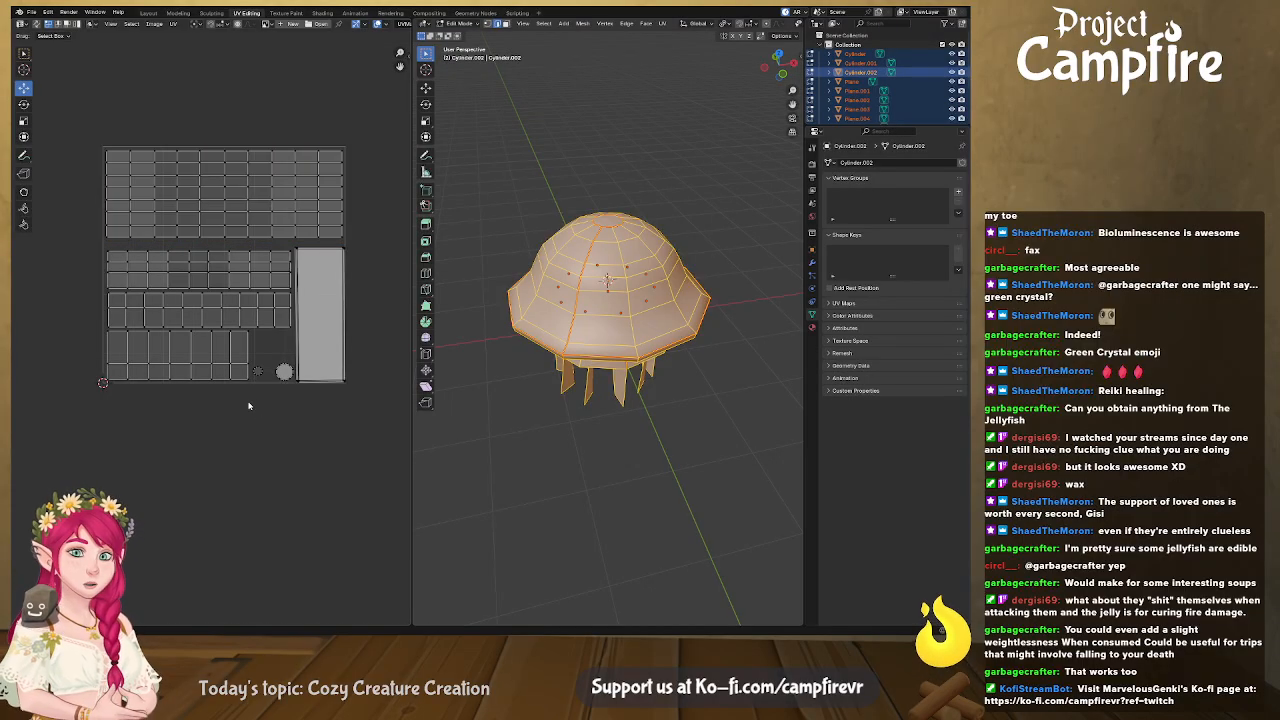
Export the UV layout of the arranged islands, then deselect the mesh and save the file
click(174, 24)
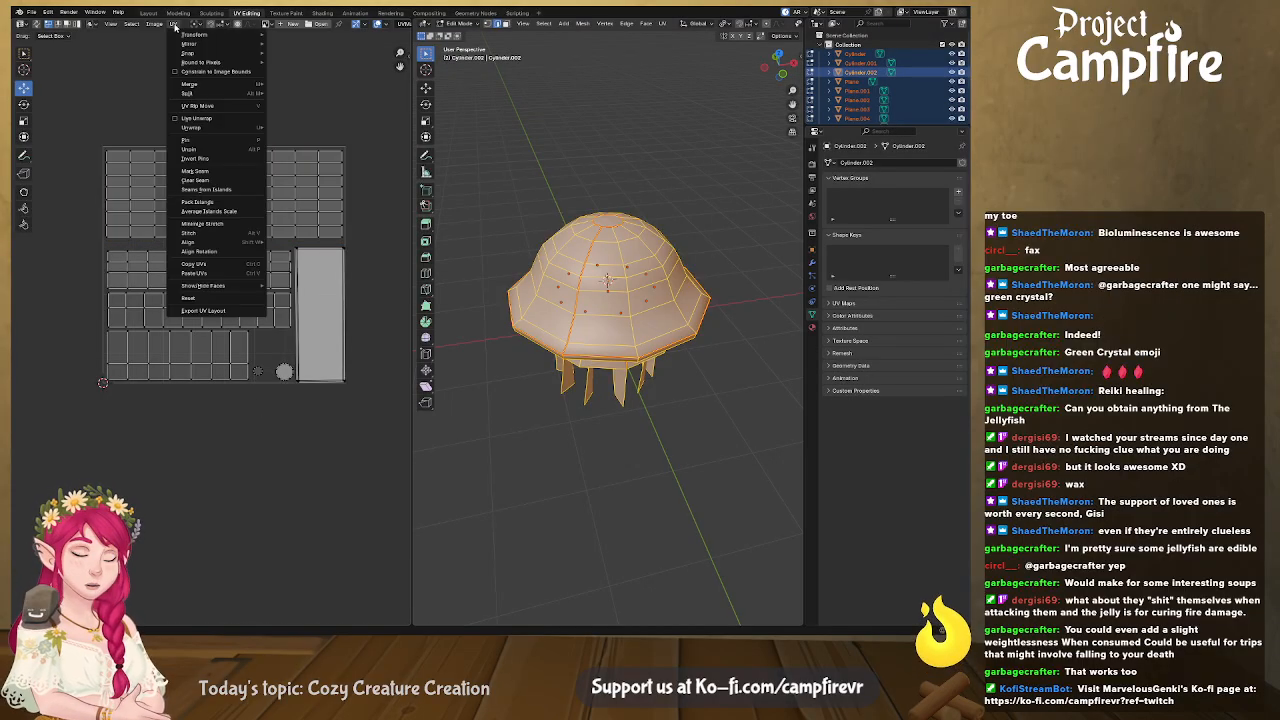
click(174, 24)
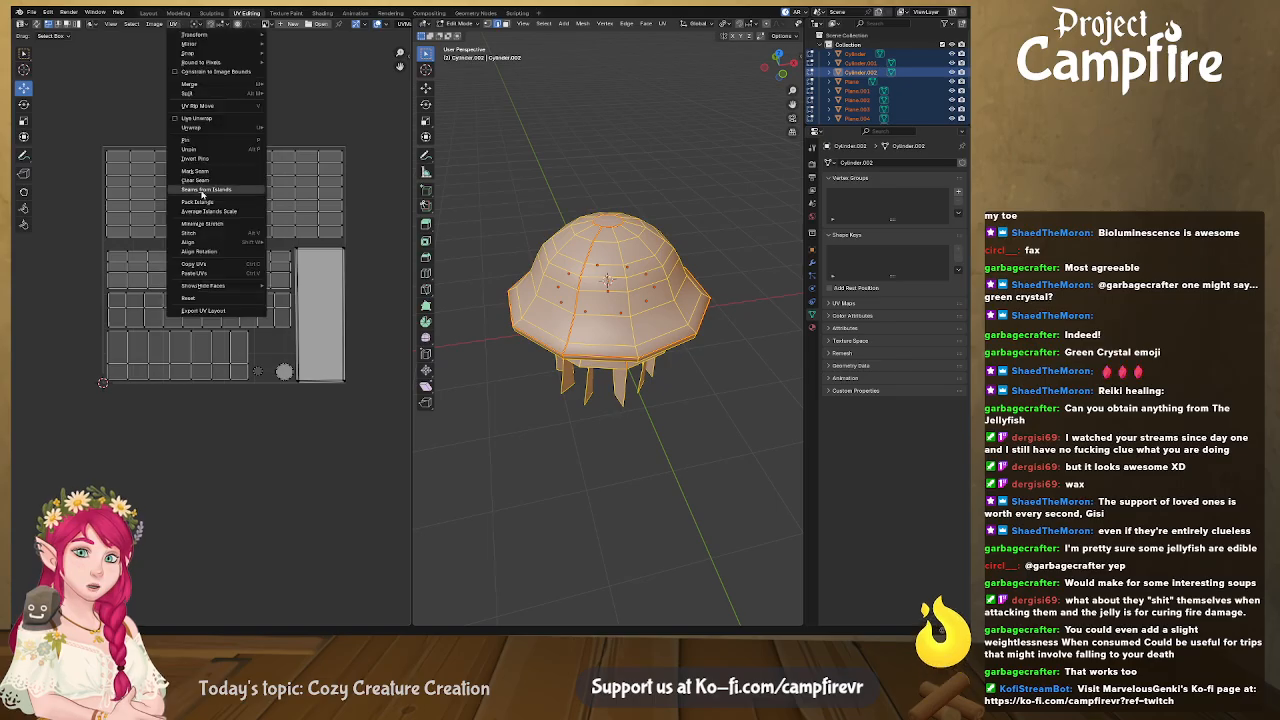
click(224, 312)
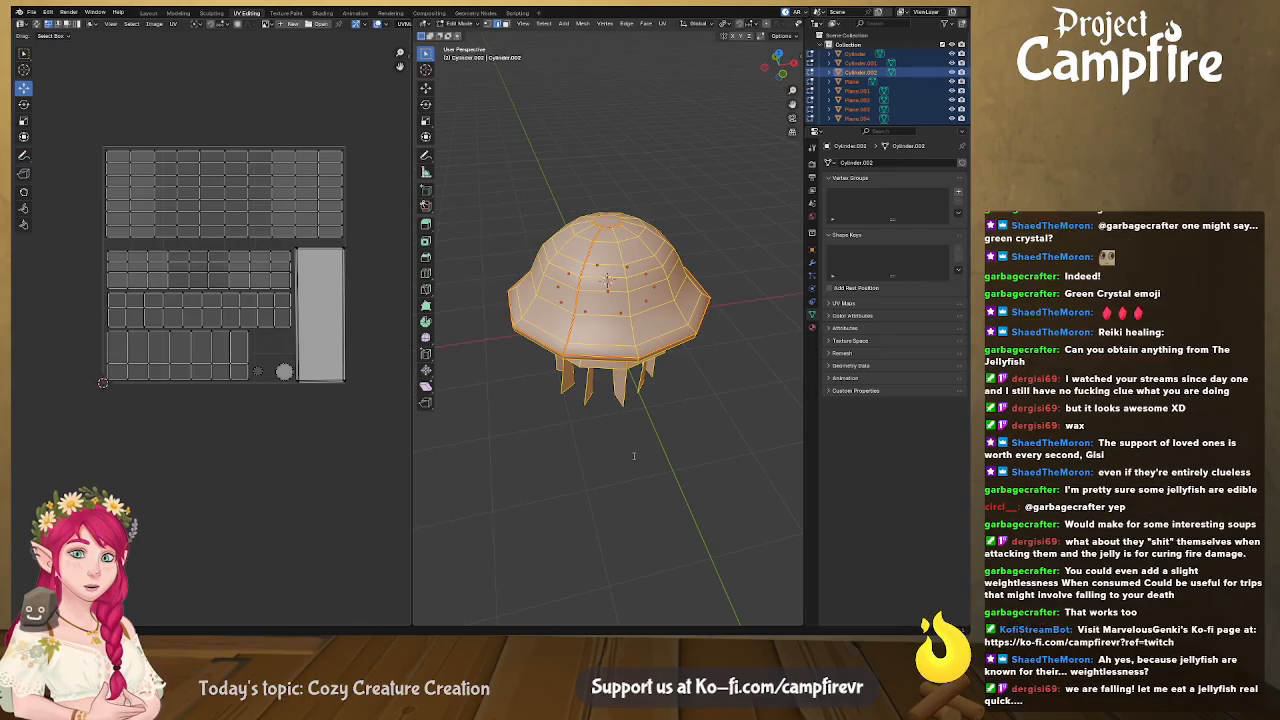
key(alt+a)
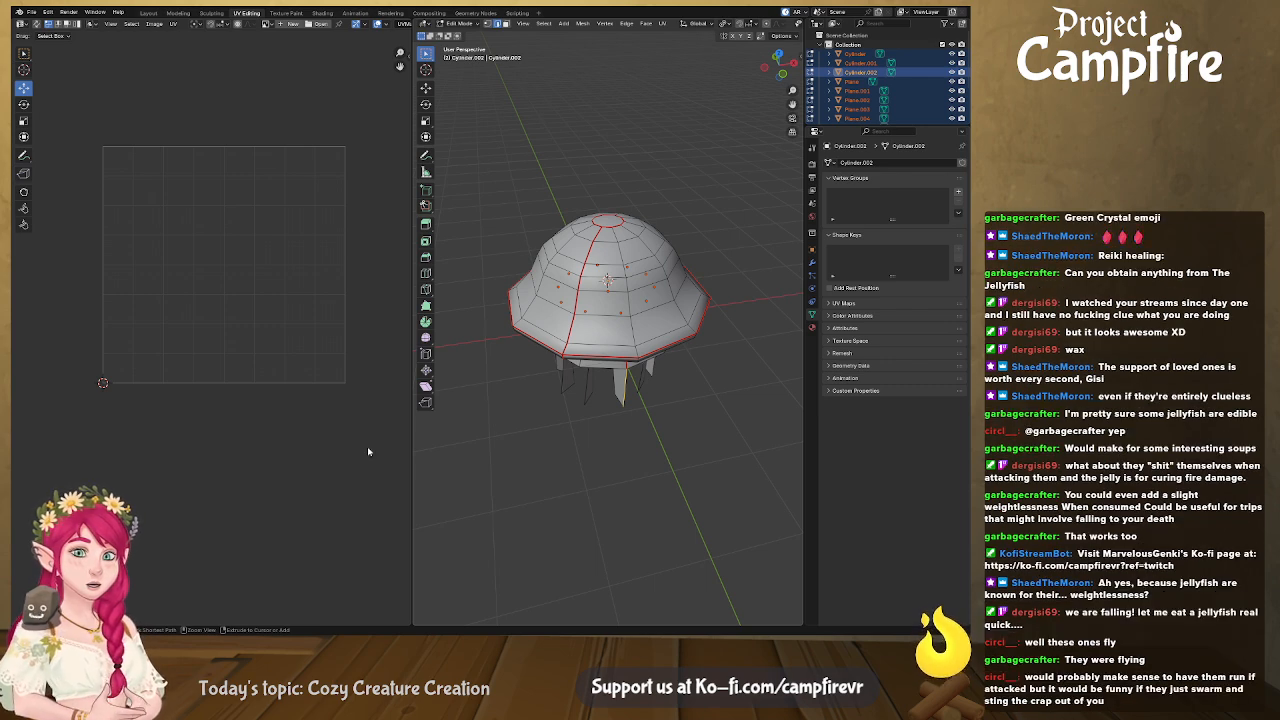
key(ctrl+s)
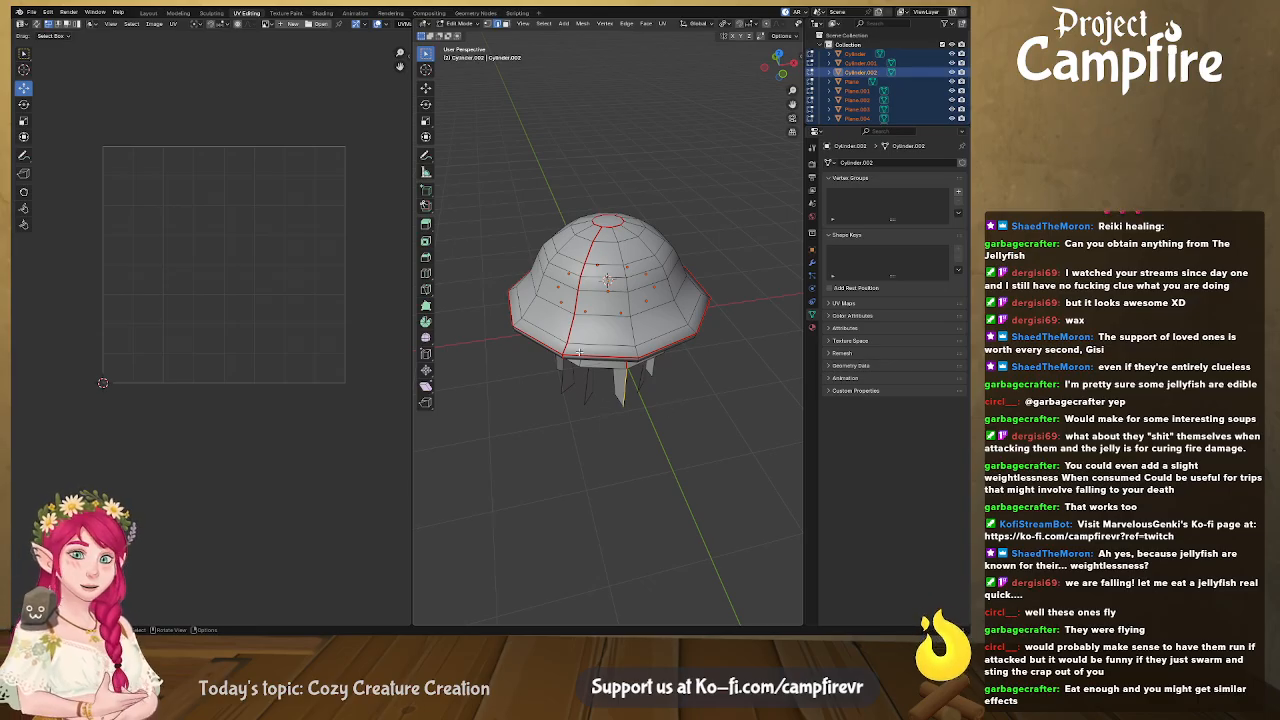
Widen the 3D viewport, return to Object Mode and assign the existing "Material" to Cylinder.002
drag(412, 248, 295, 273)
middle_drag(503, 394, 573, 372)
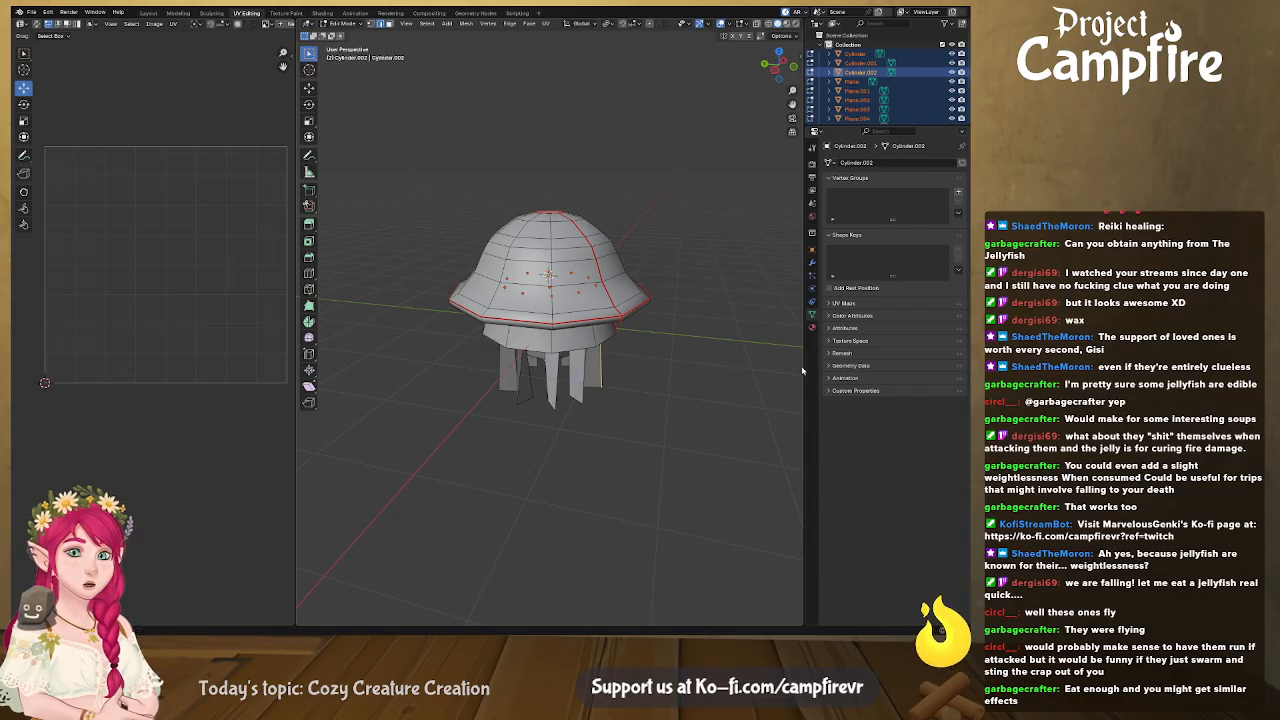
click(812, 327)
key(Tab)
key(a)
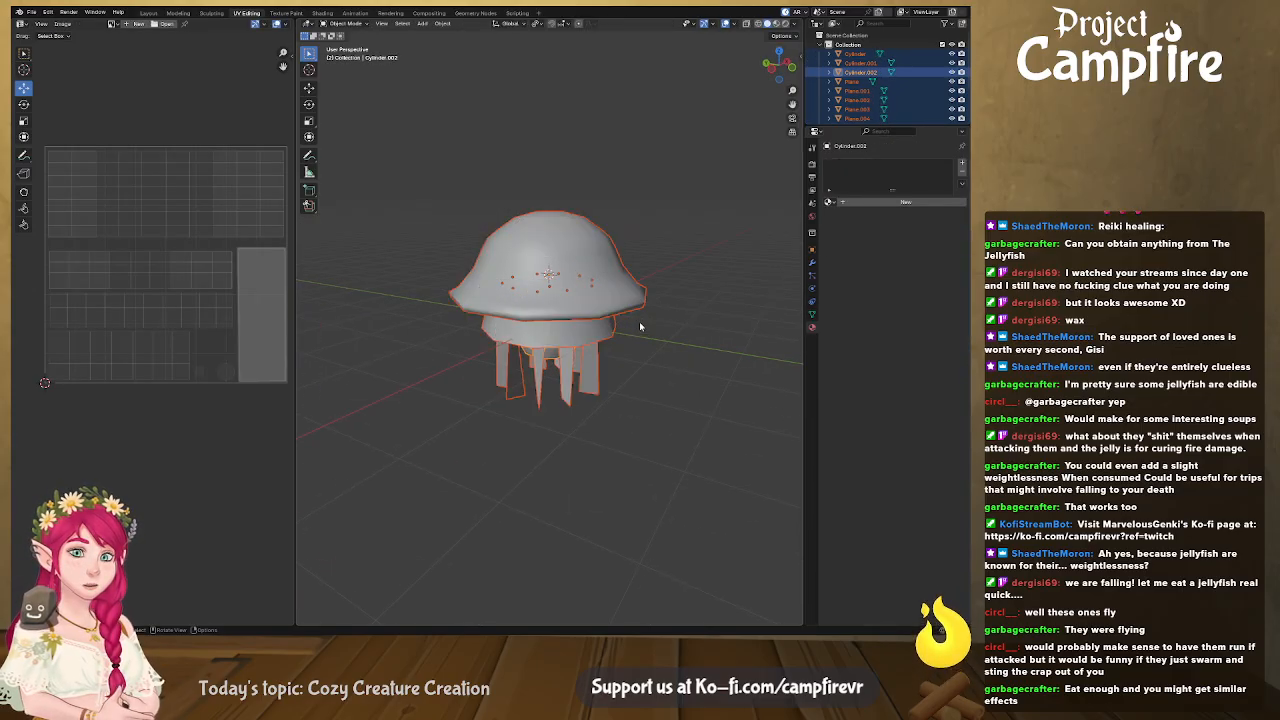
click(829, 202)
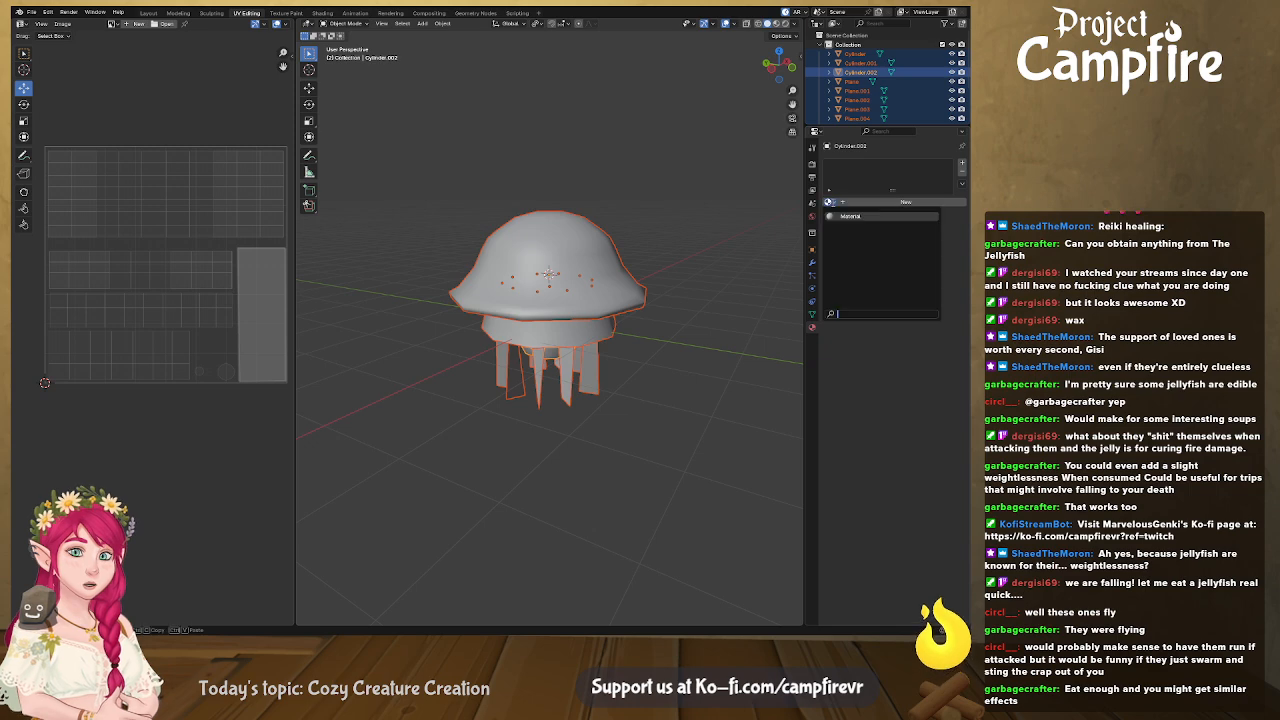
click(850, 216)
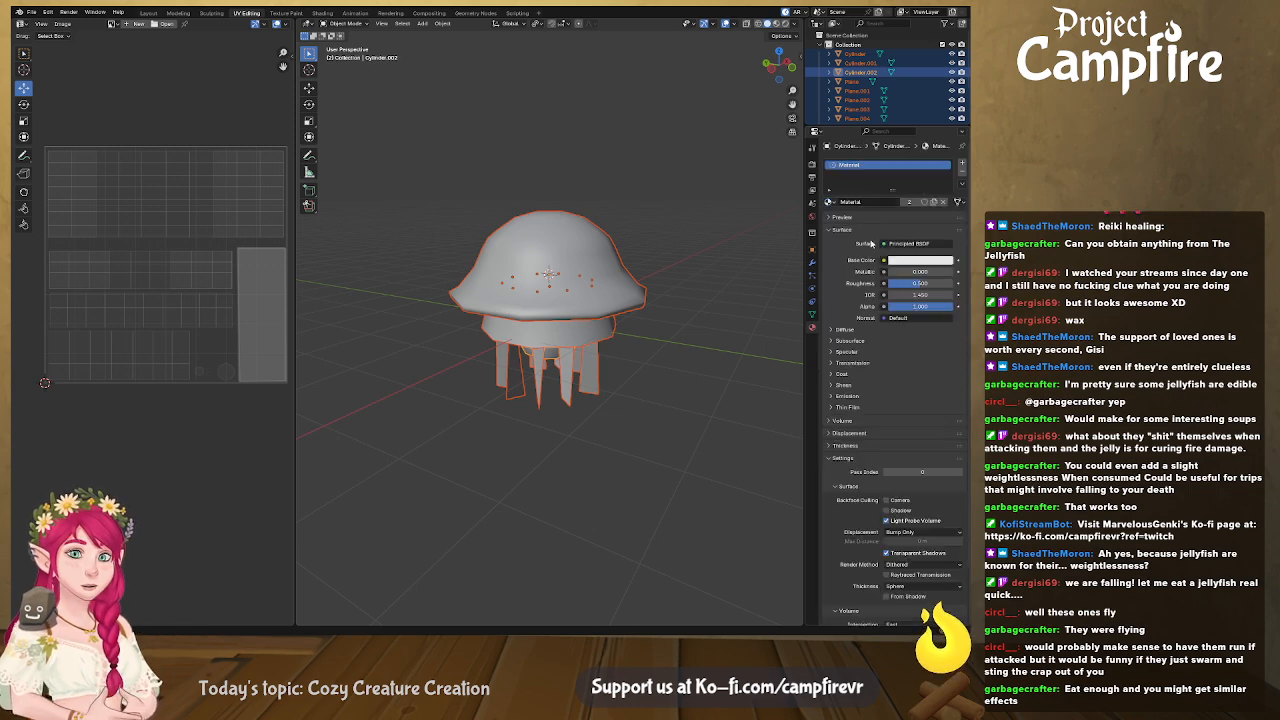
Select the bell, the inner ring and all the tentacles, with Cylinder.002 as the active object
middle_drag(645, 340, 603, 254)
click(603, 251)
shift+click(588, 298)
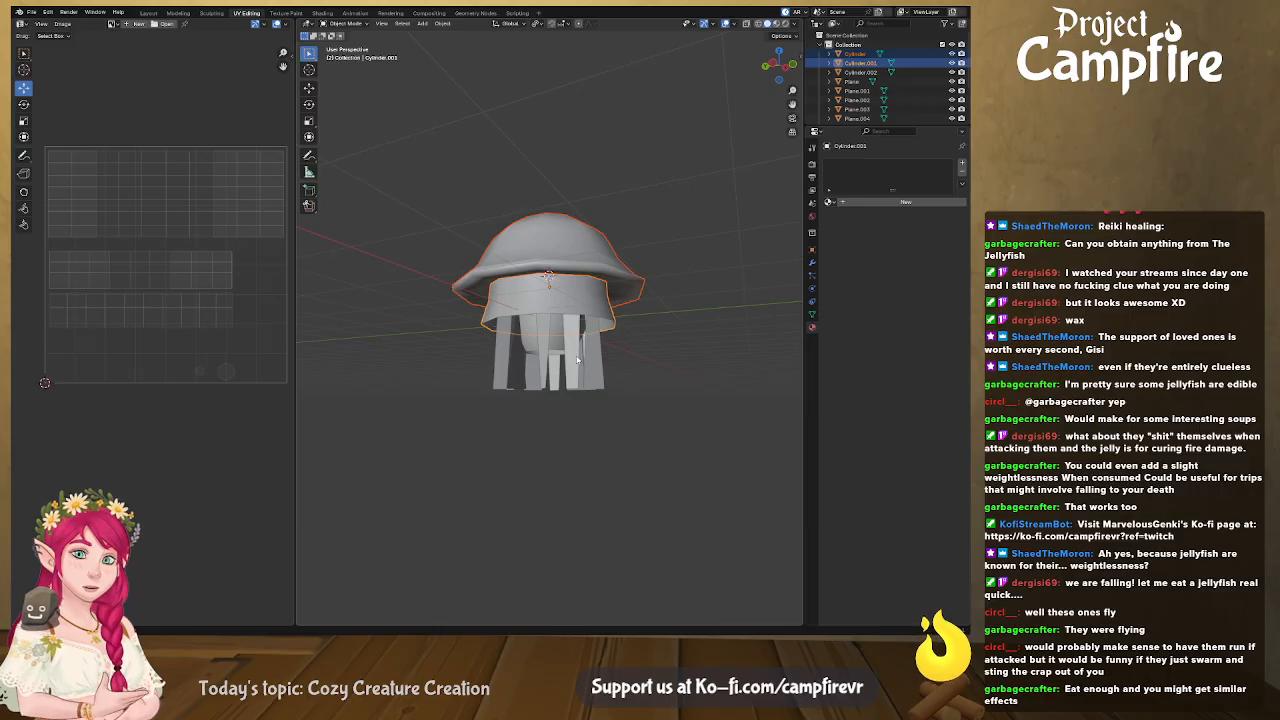
shift+click(577, 354)
shift+click(588, 360)
middle_drag(588, 360, 613, 349)
shift+click(615, 349)
shift+click(622, 348)
shift+click(588, 344)
shift+click(584, 332)
shift+click(567, 343)
shift+click(556, 337)
shift+click(541, 337)
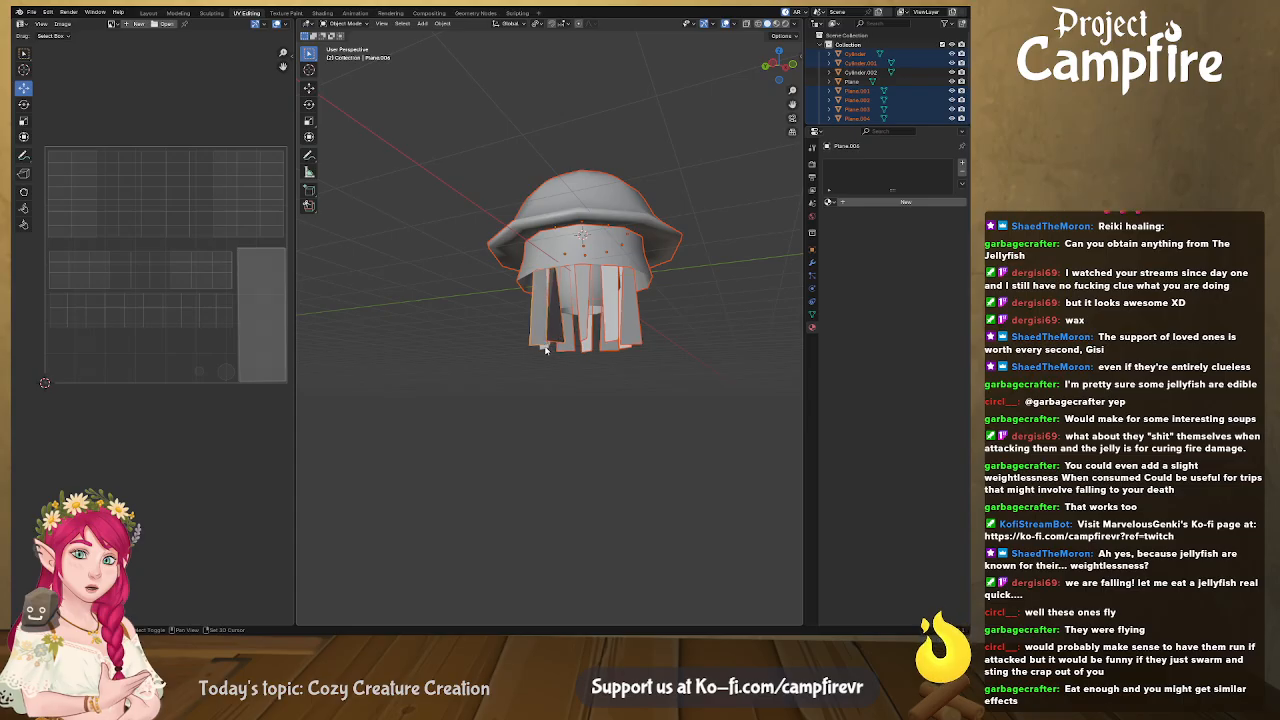
shift+click(545, 348)
shift+click(575, 290)
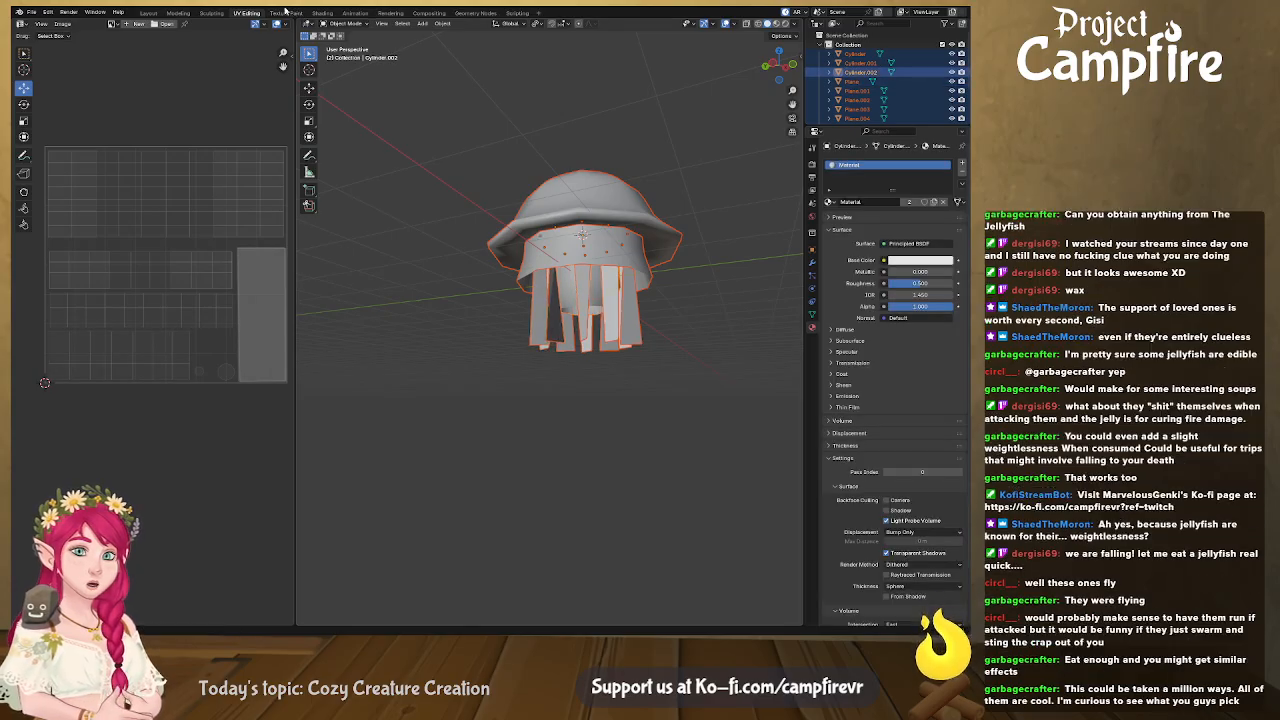
Switch to the Layout workspace and link Cylinder.002's material to all selected objects
click(149, 13)
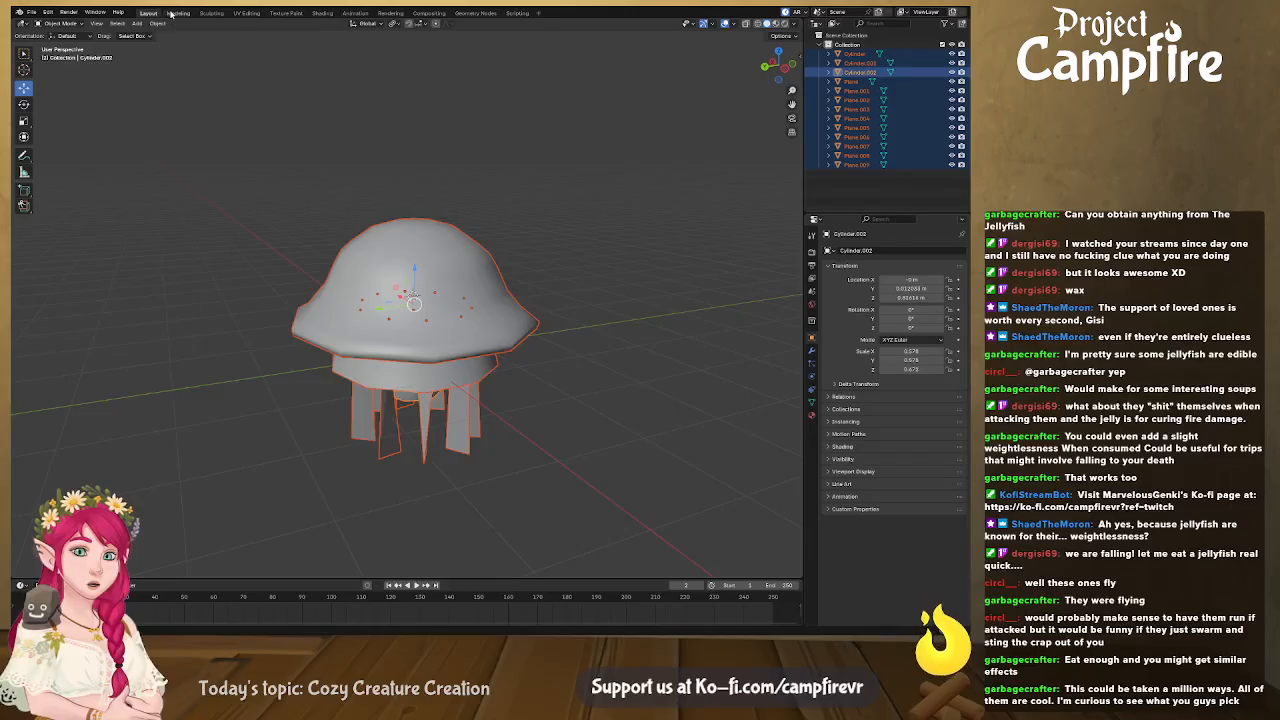
click(157, 23)
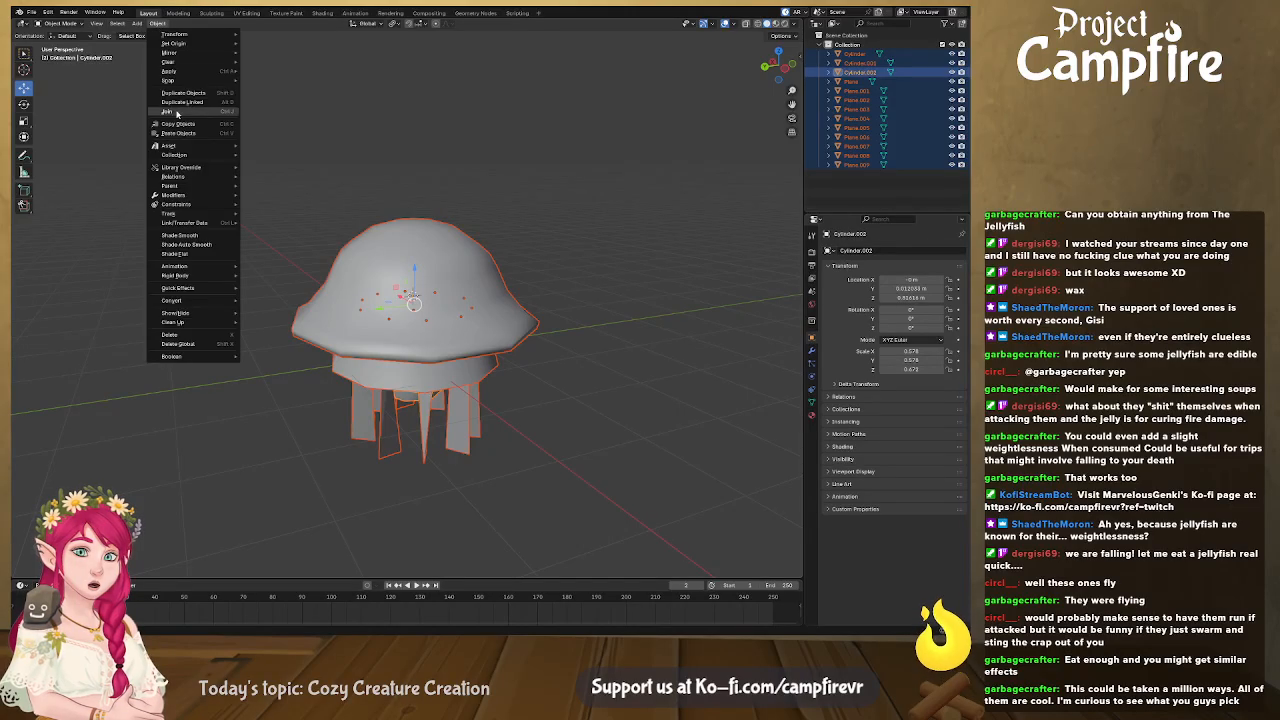
mouse_move(203, 223)
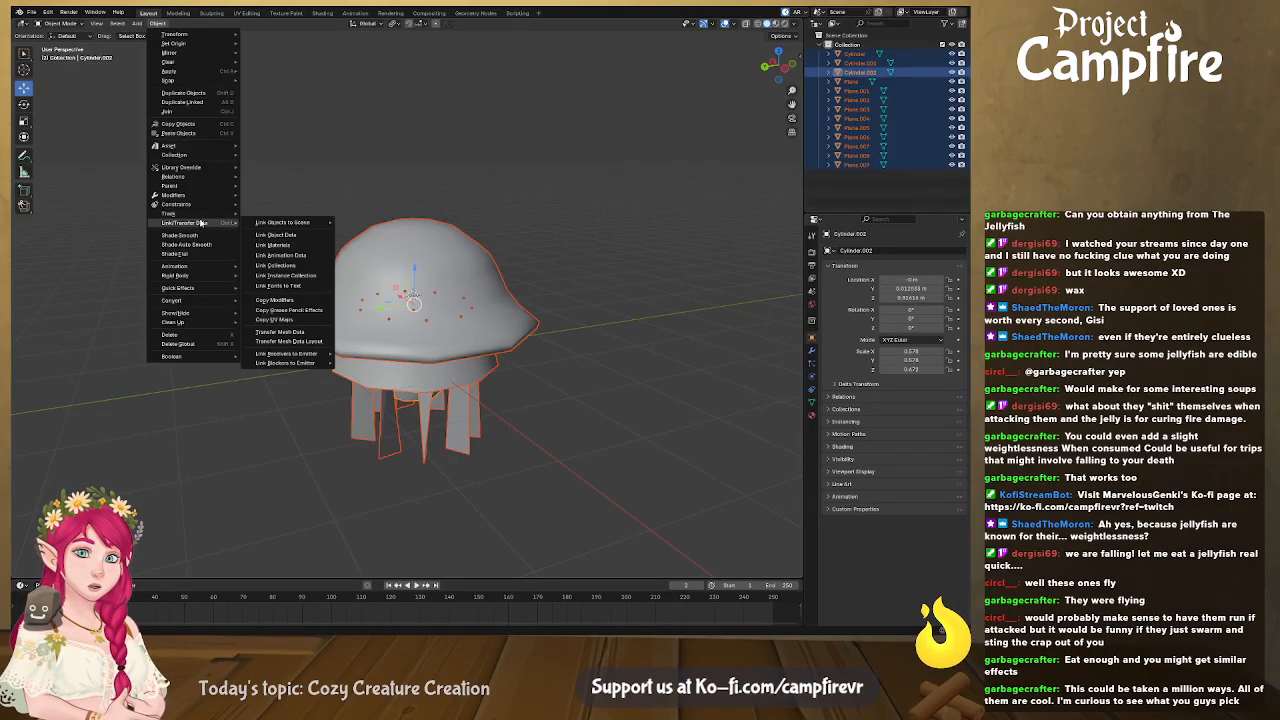
click(301, 245)
Check the material assigned to the bell and to the tentacle Plane.009
click(432, 346)
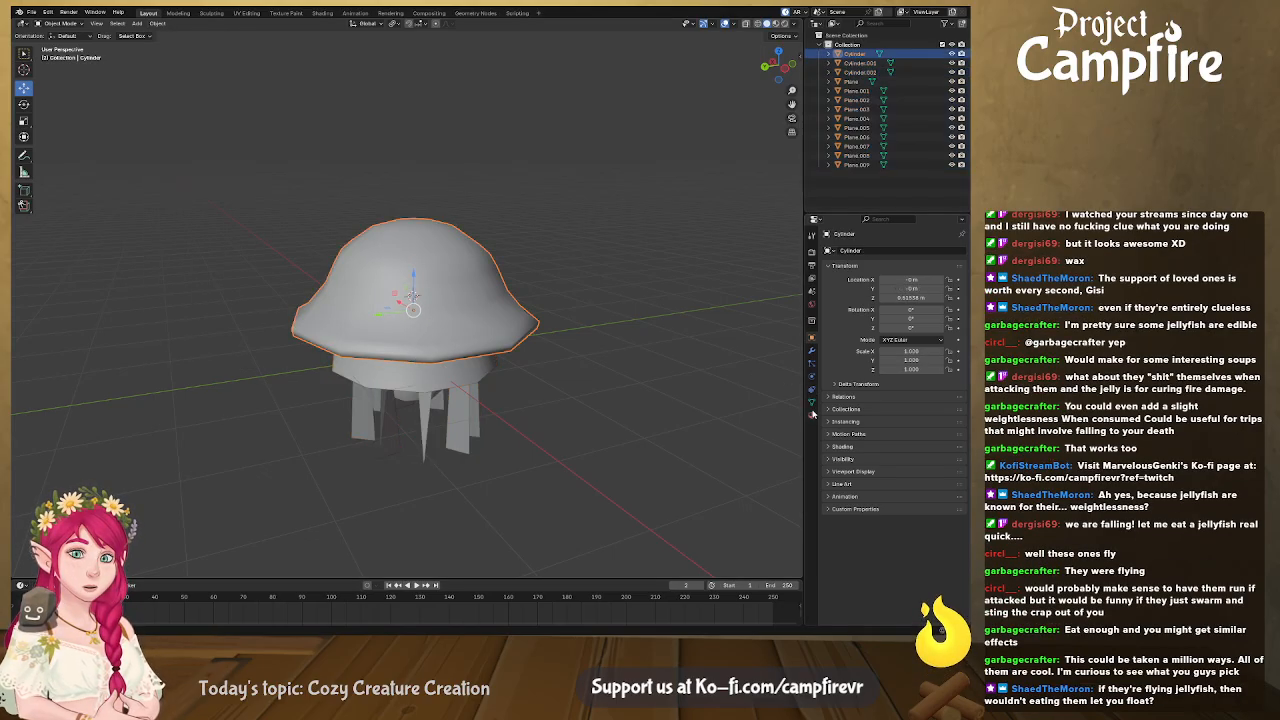
click(812, 414)
click(469, 376)
click(469, 376)
click(469, 376)
click(469, 376)
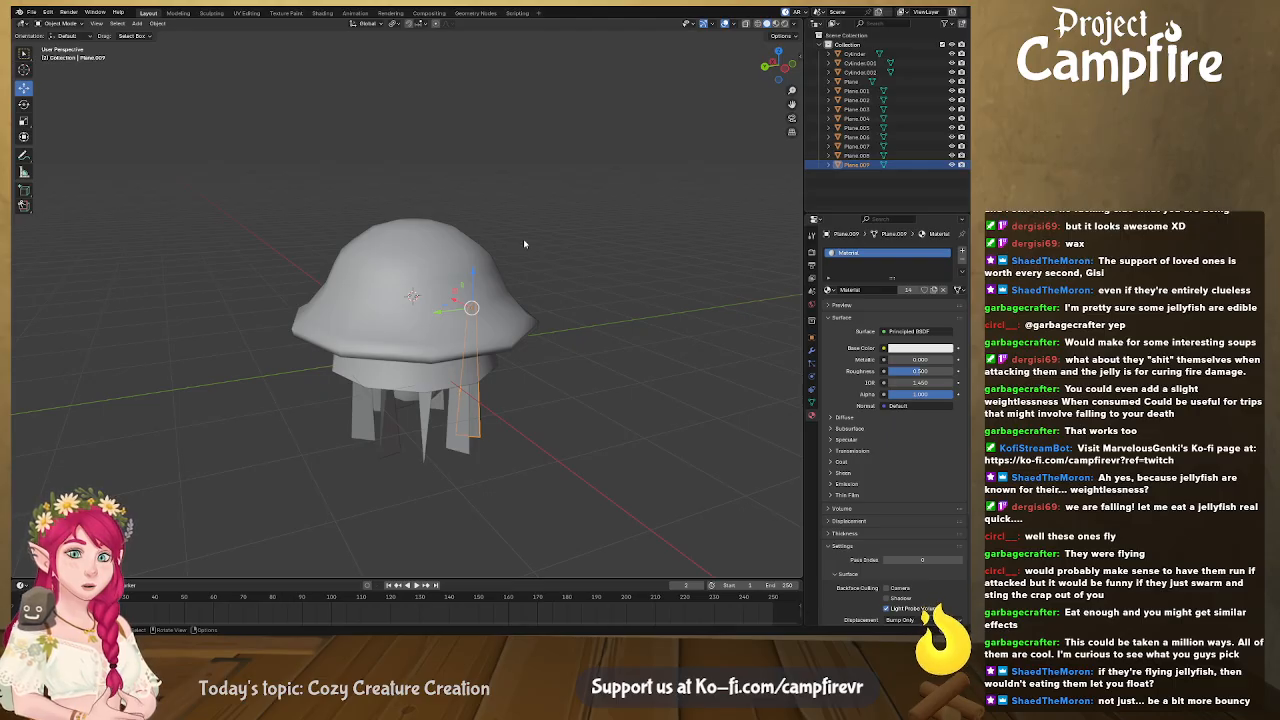
mouse_move(524, 243)
middle_down()
mouse_move(577, 222)
mouse_move(472, 197)
mouse_move(580, 208)
mouse_move(529, 217)
mouse_move(540, 232)
middle_up()
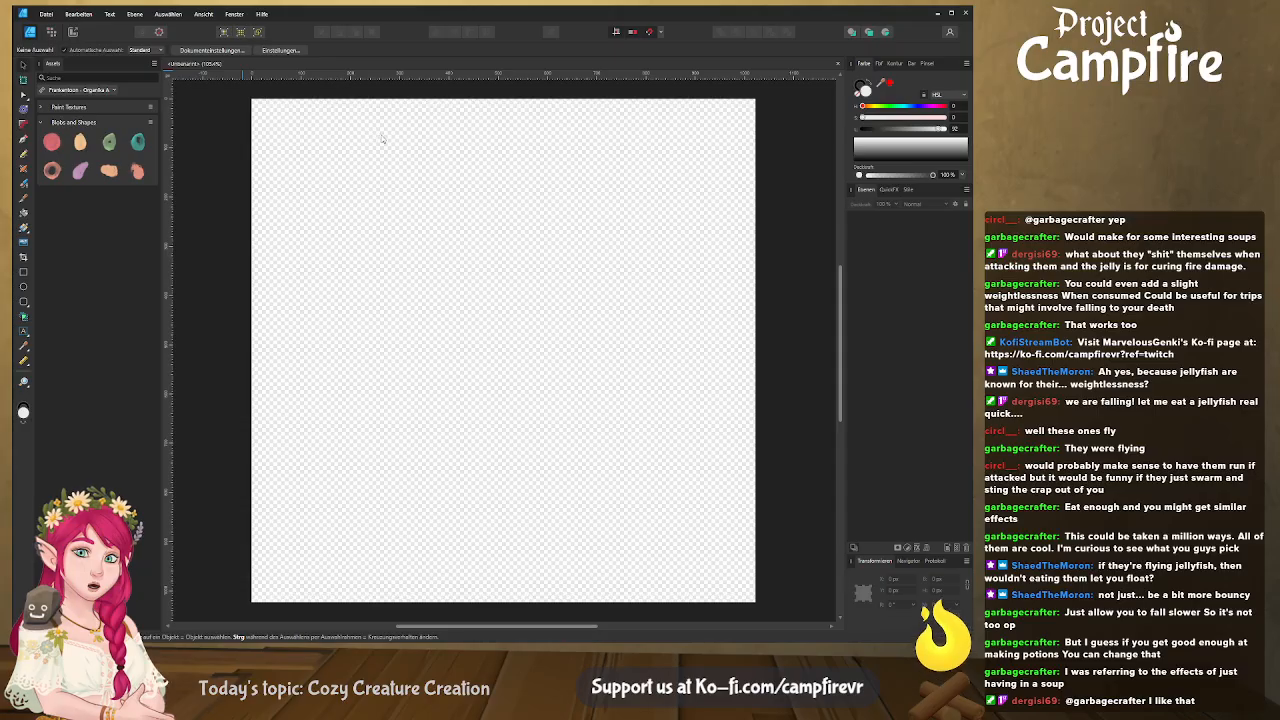
Switch to Affinity Designer, place JellyLantern.png at 1024 x 1024 px over the blank canvas and deselect it
click(502, 328)
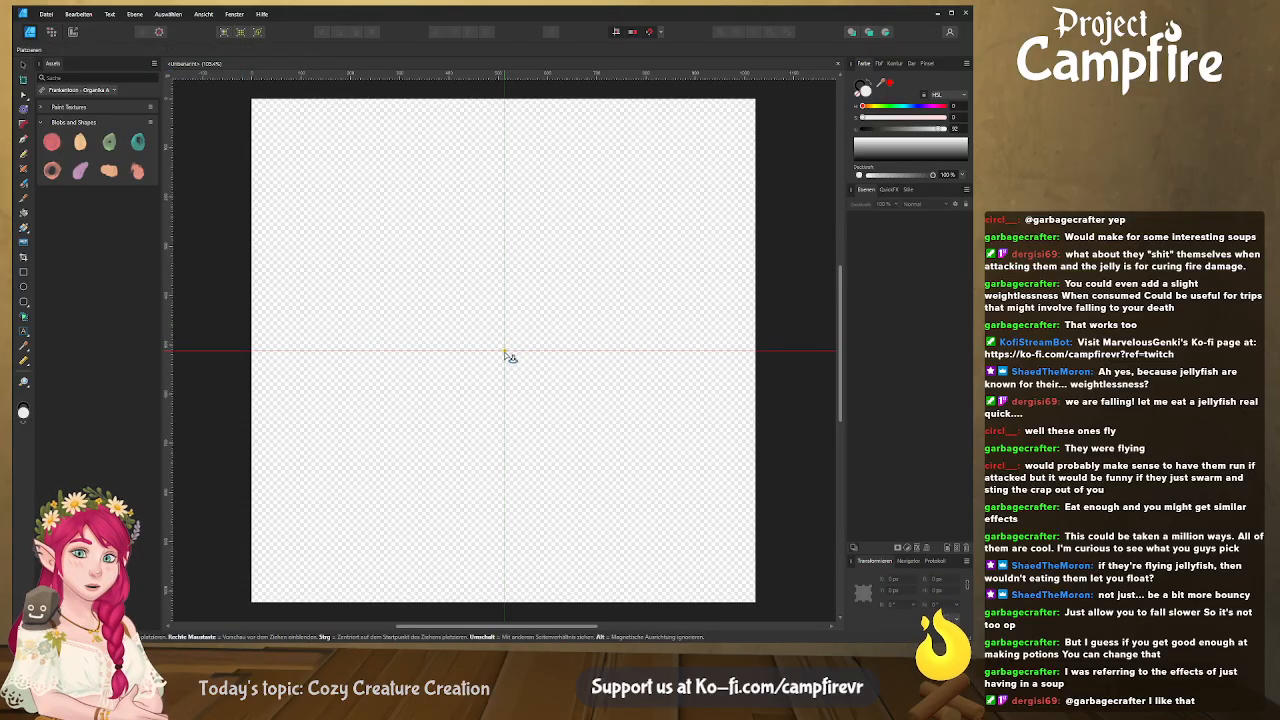
click(505, 352)
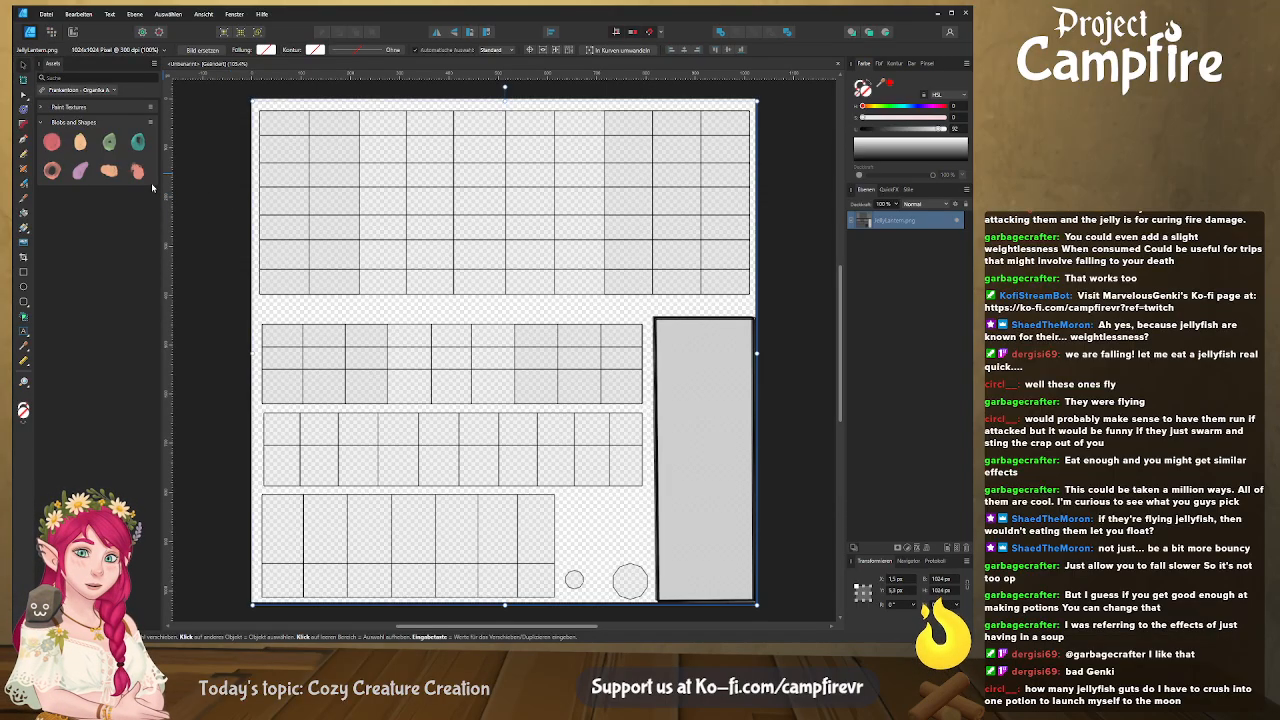
key(ctrl+d)
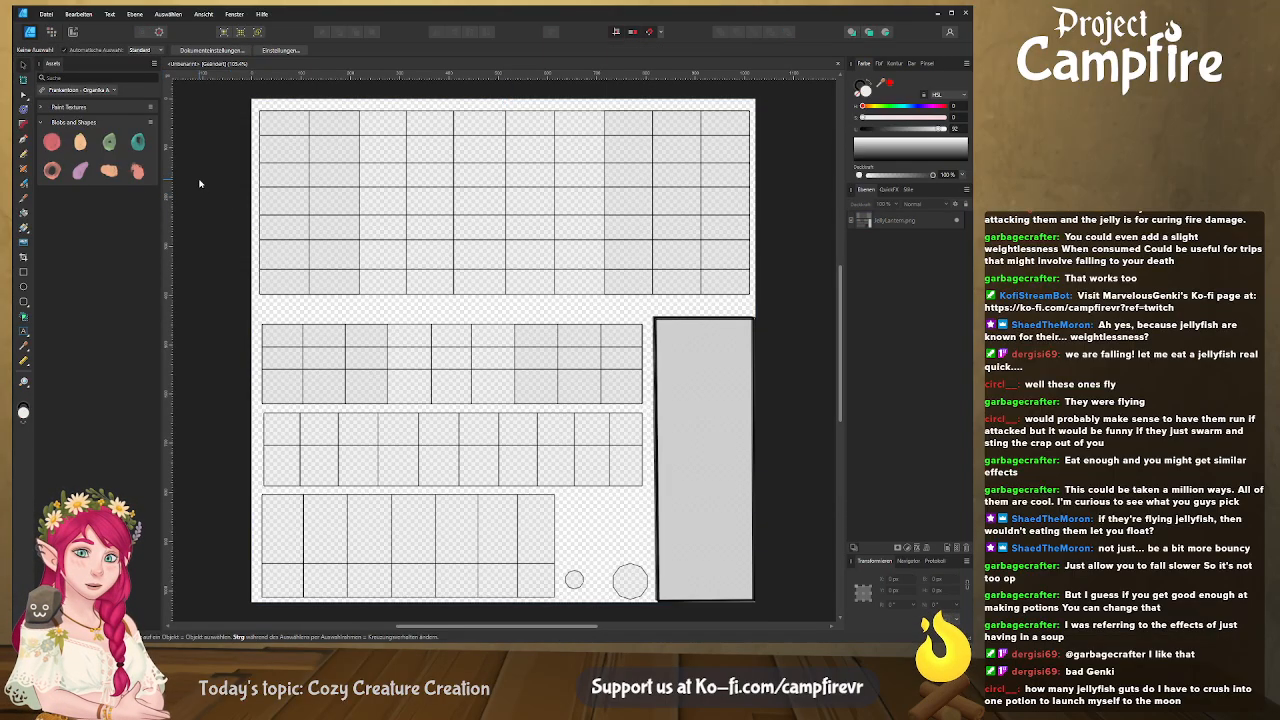
Draw a rectangle about 1025 x 628 px over the upper two grid islands and give it a vertical linear gradient fill
click(25, 272)
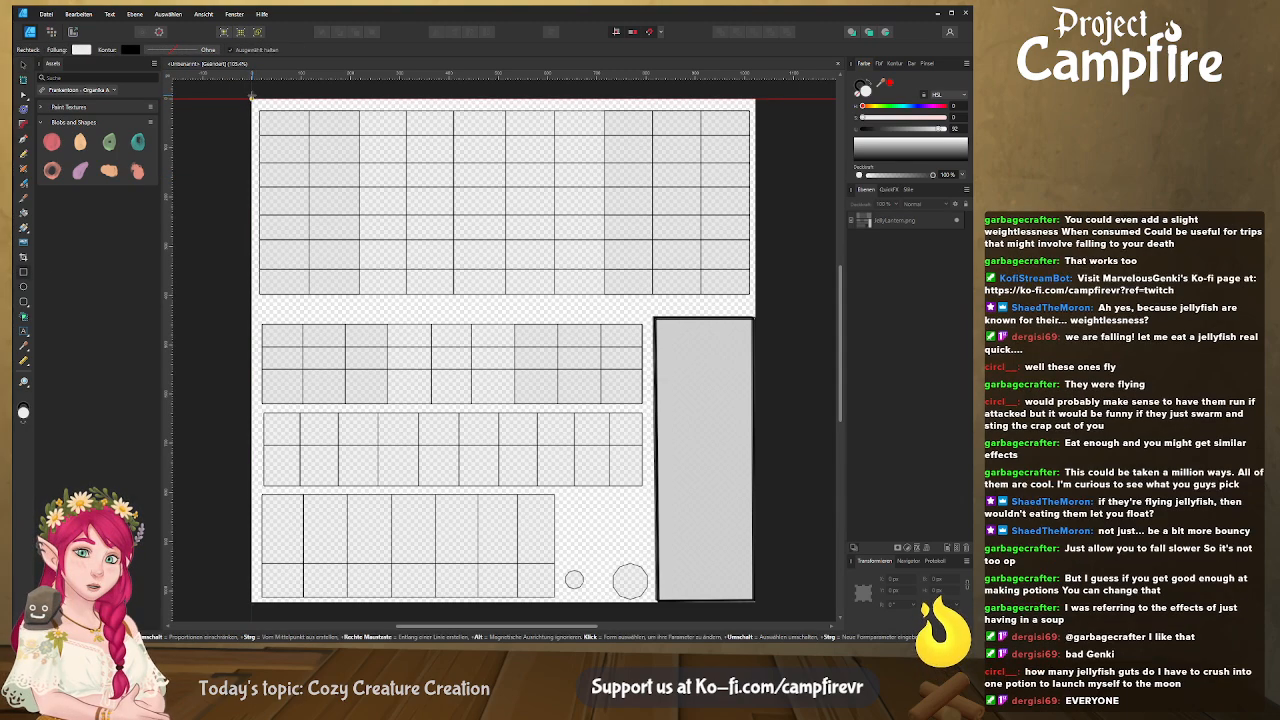
drag(252, 100, 758, 406)
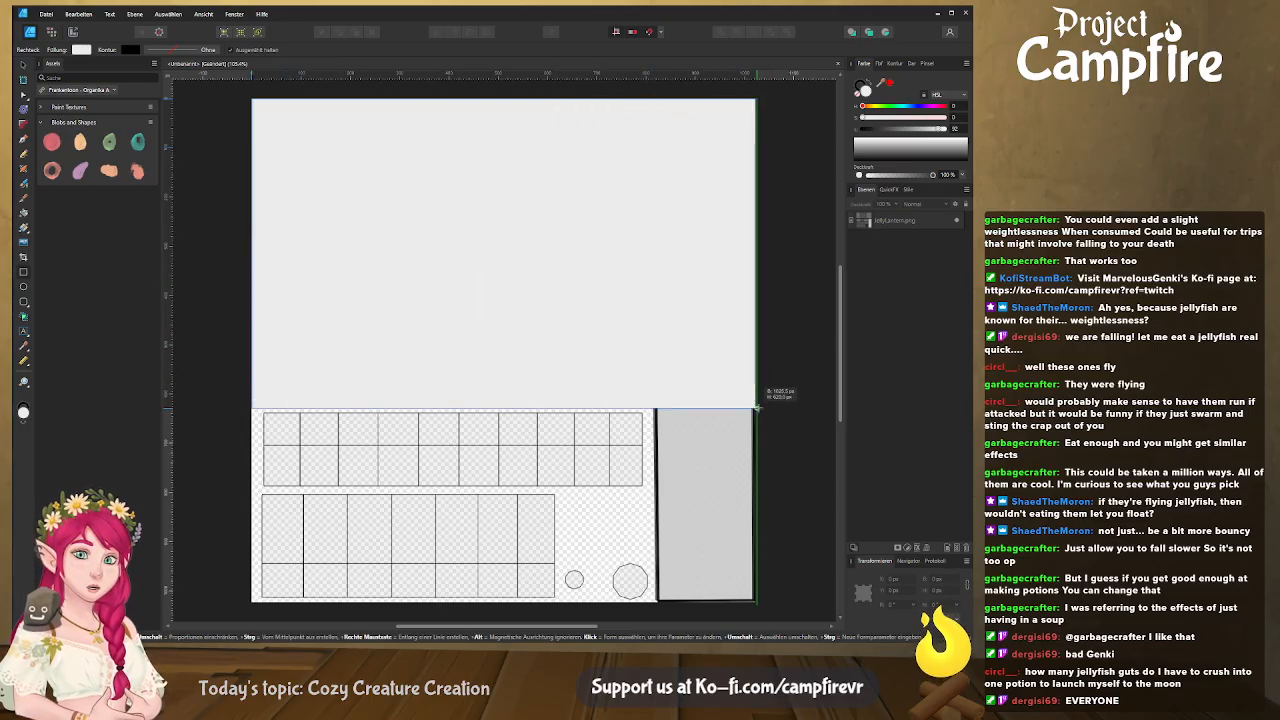
drag(756, 408, 756, 408)
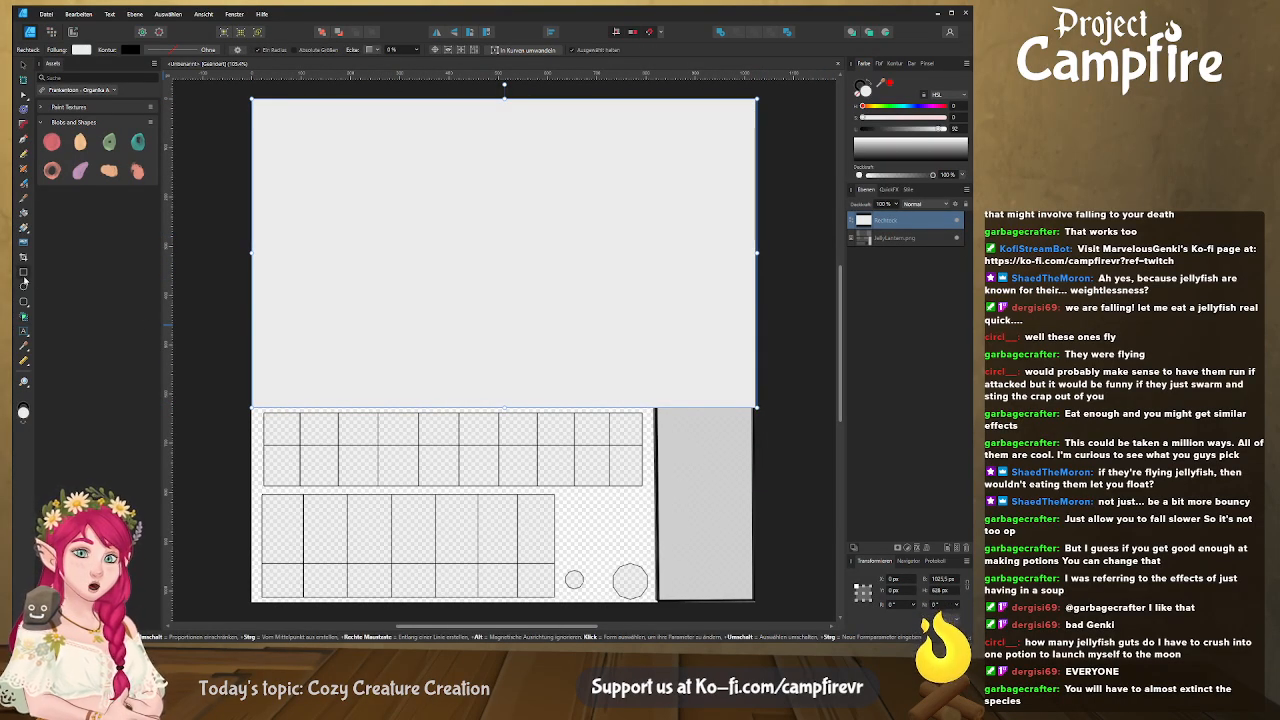
click(23, 228)
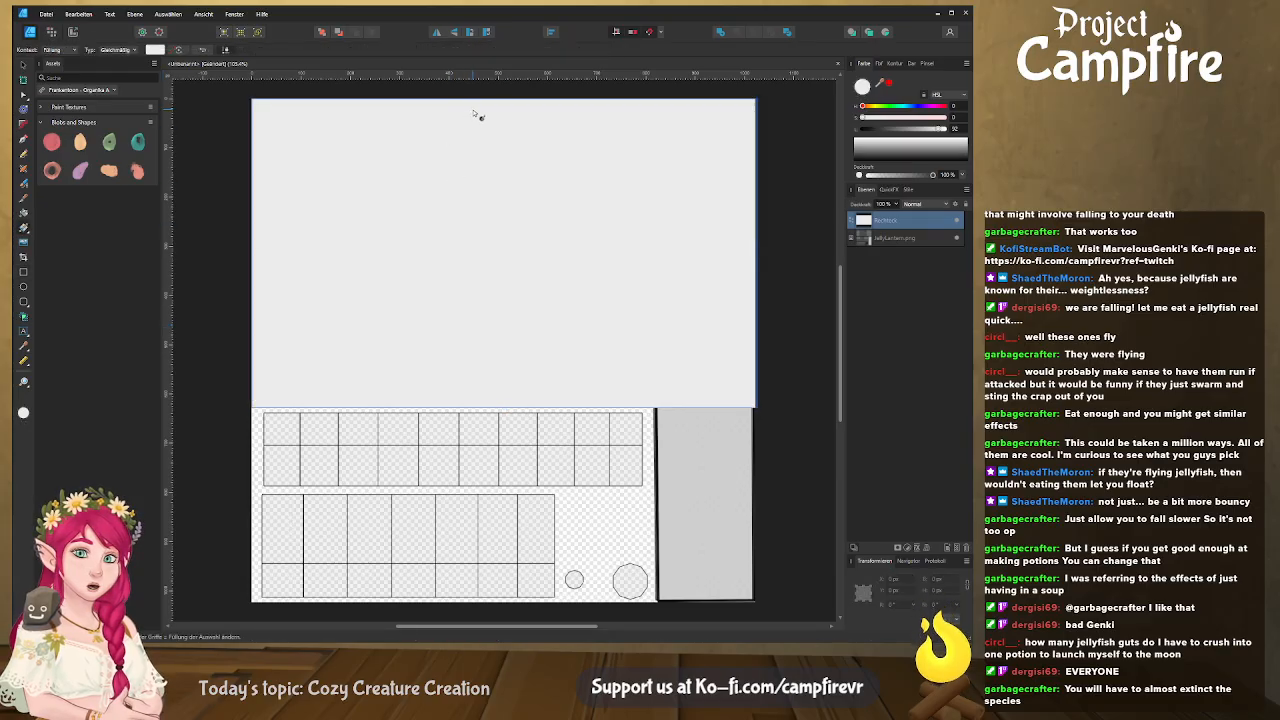
drag(477, 112, 476, 400)
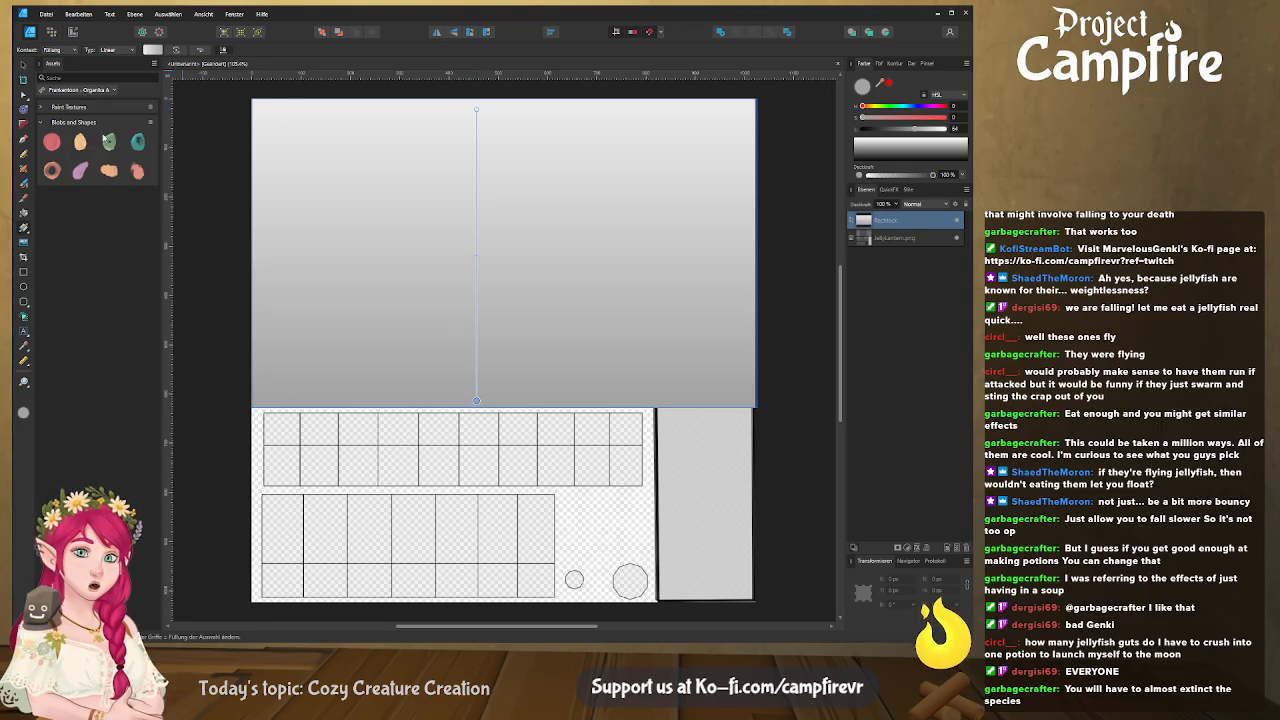
Colour the large rectangle's gradient from pink at its upper end to sandy orange at its lower end, then deselect it
click(878, 65)
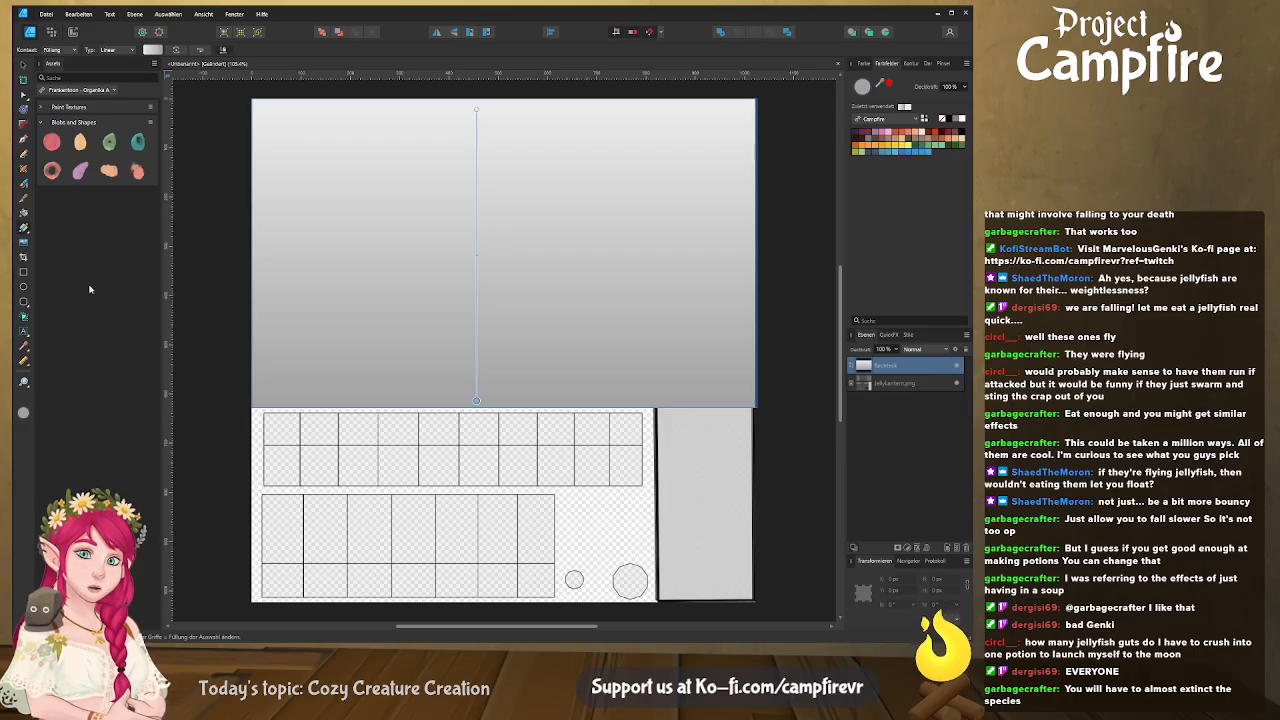
click(98, 190)
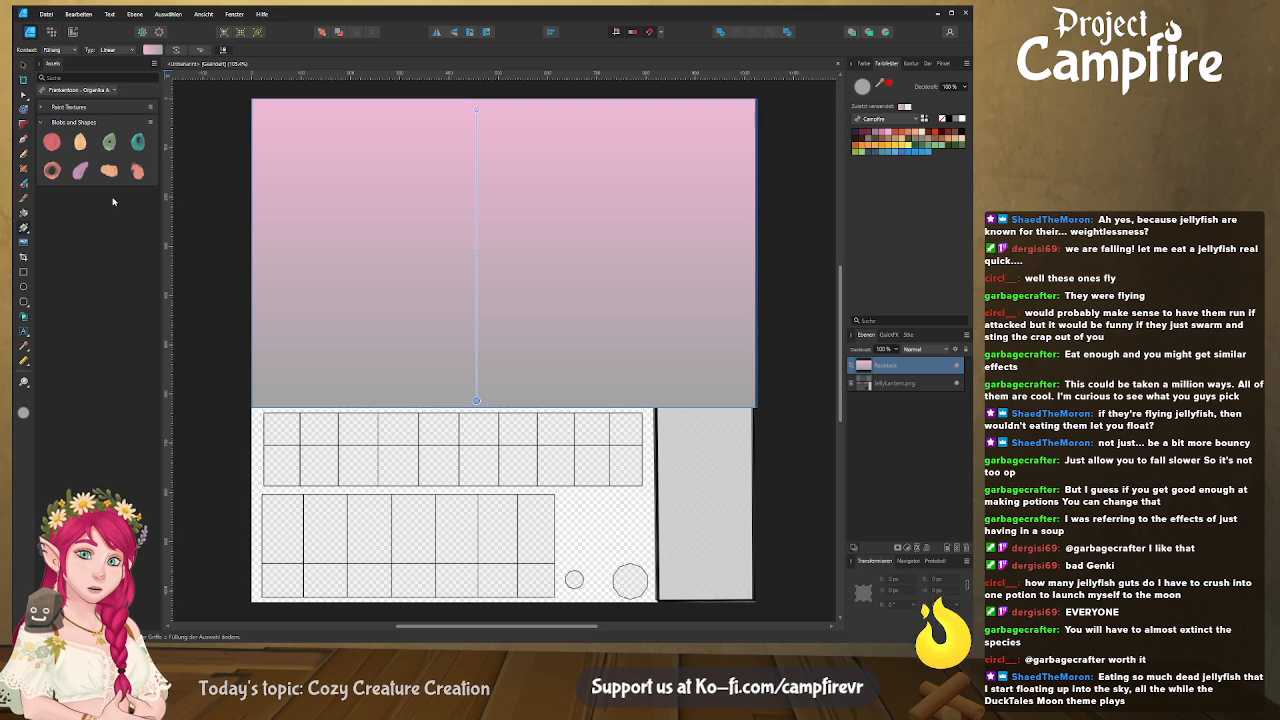
key(ctrl+z)
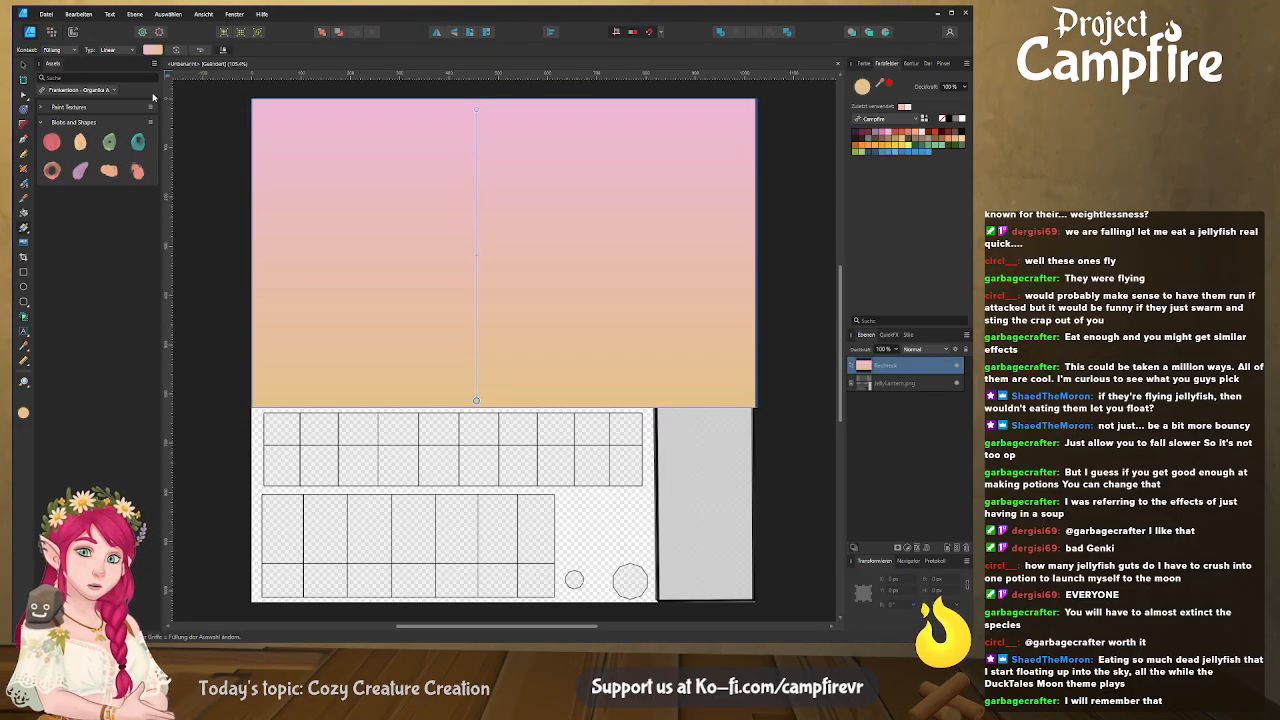
click(228, 206)
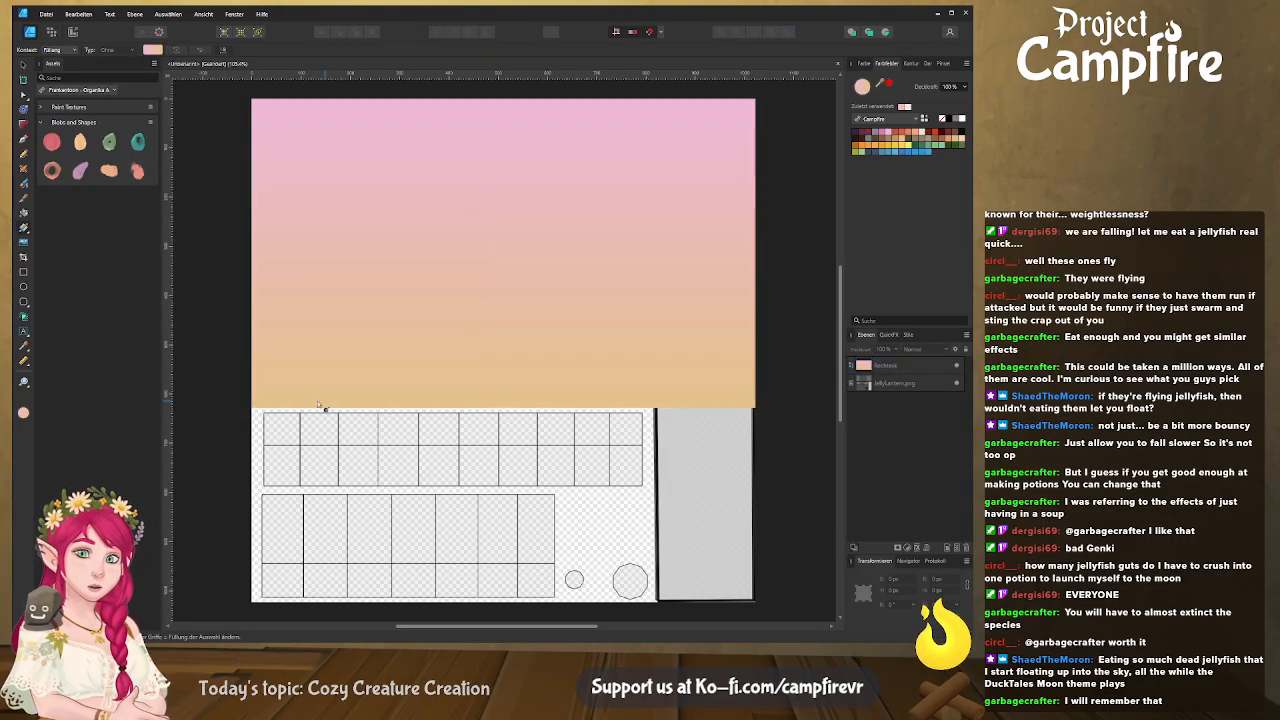
Draw a rectangle about 795 x 161 px over the third grid island from the top
middle_drag(330, 433, 340, 327)
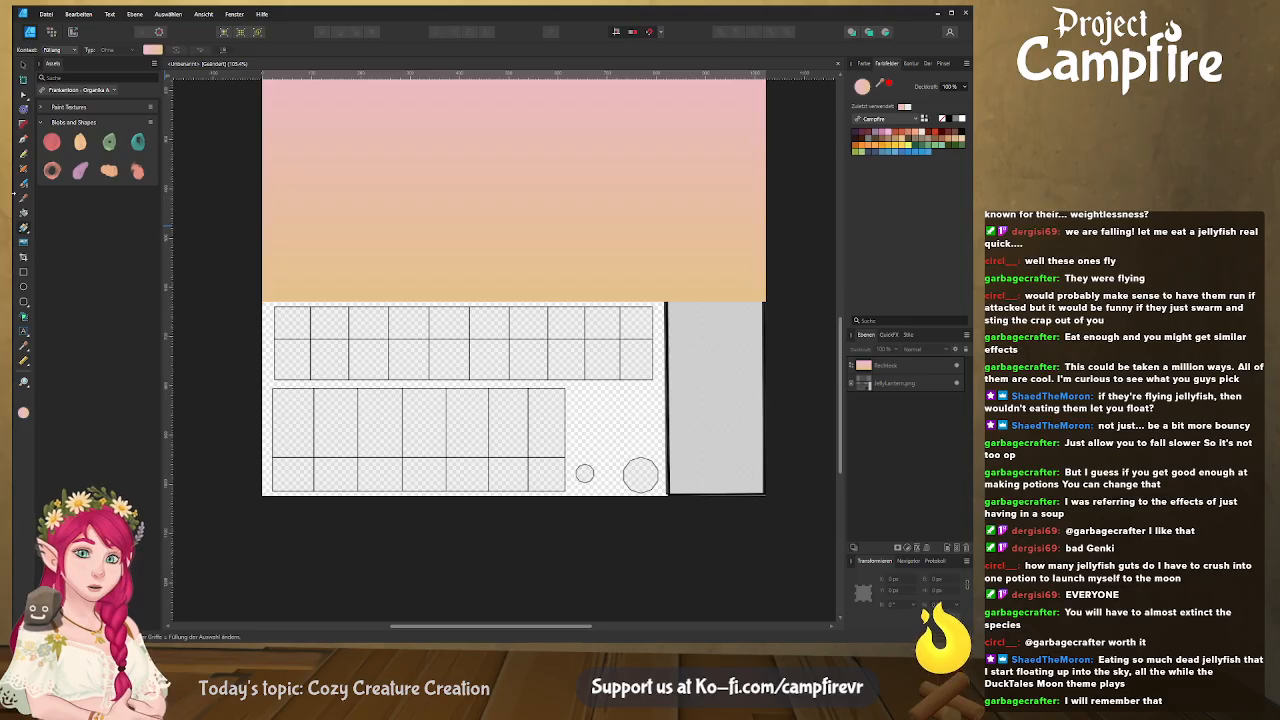
click(24, 271)
drag(270, 305, 662, 385)
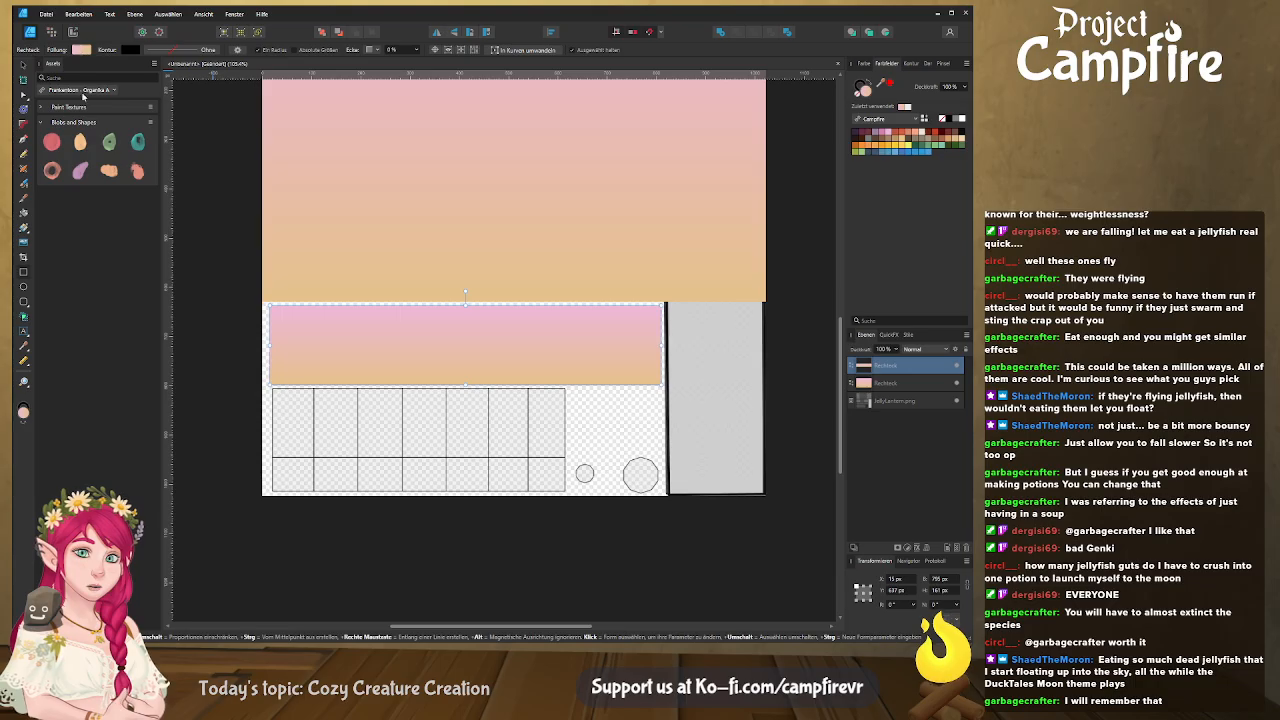
Recolour the 795 px wide rectangle's gradient from blue at its upper edge to teal green at its lower edge
click(57, 215)
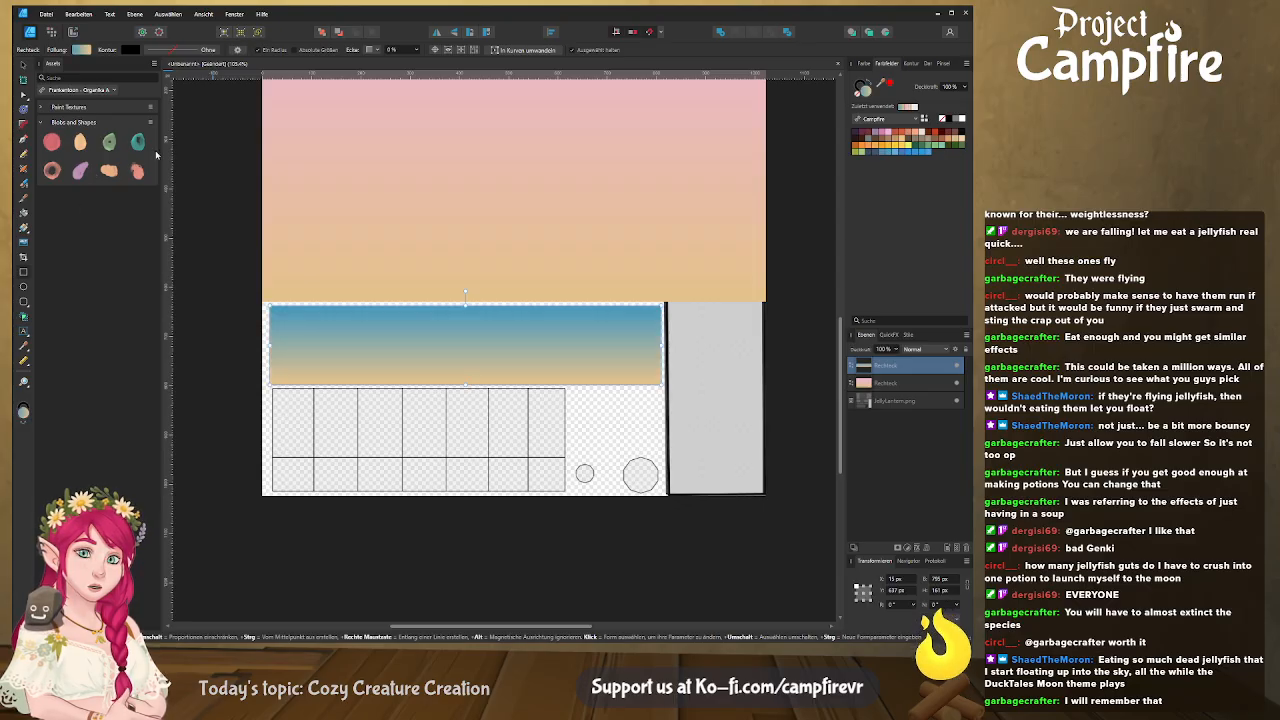
click(110, 210)
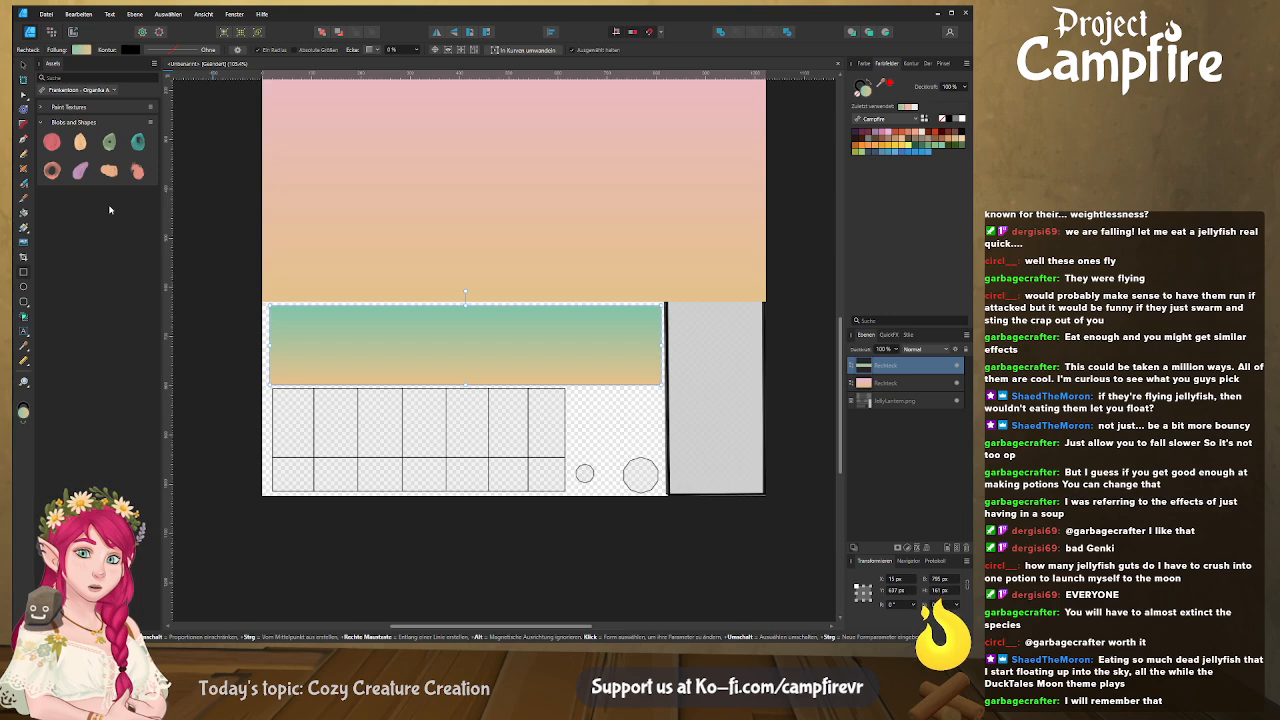
key(ctrl+z)
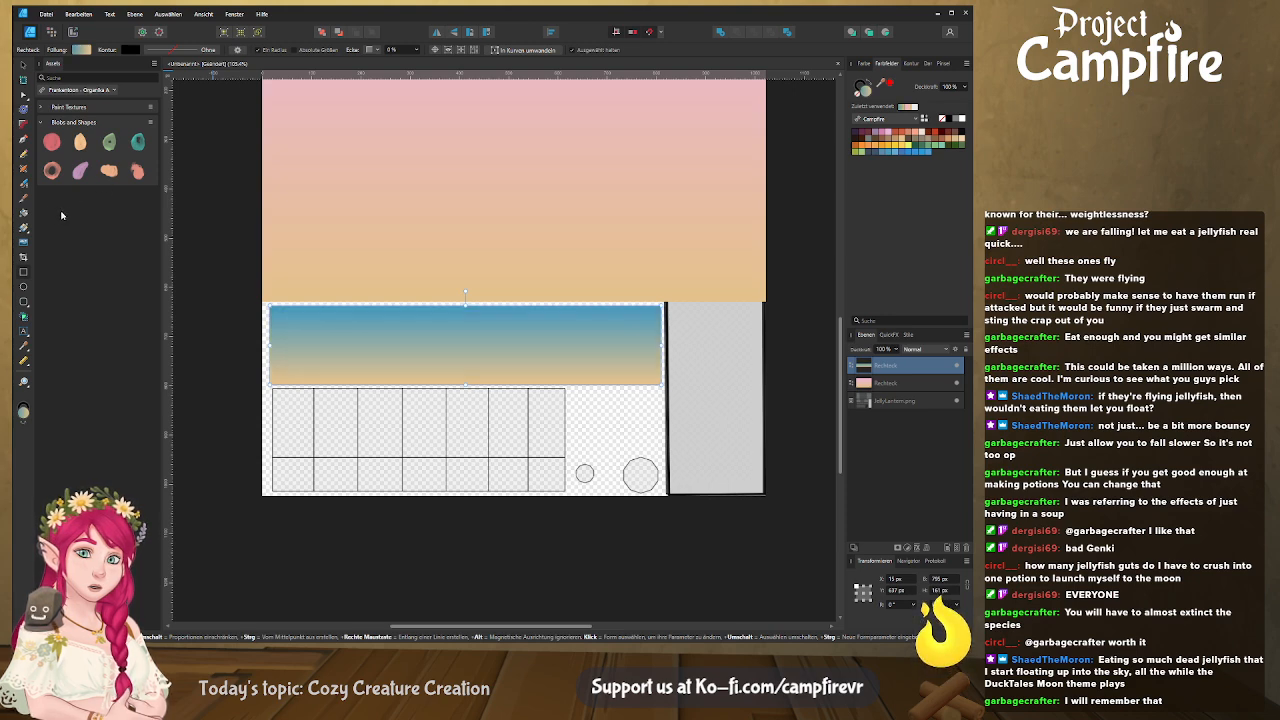
key(ctrl+z)
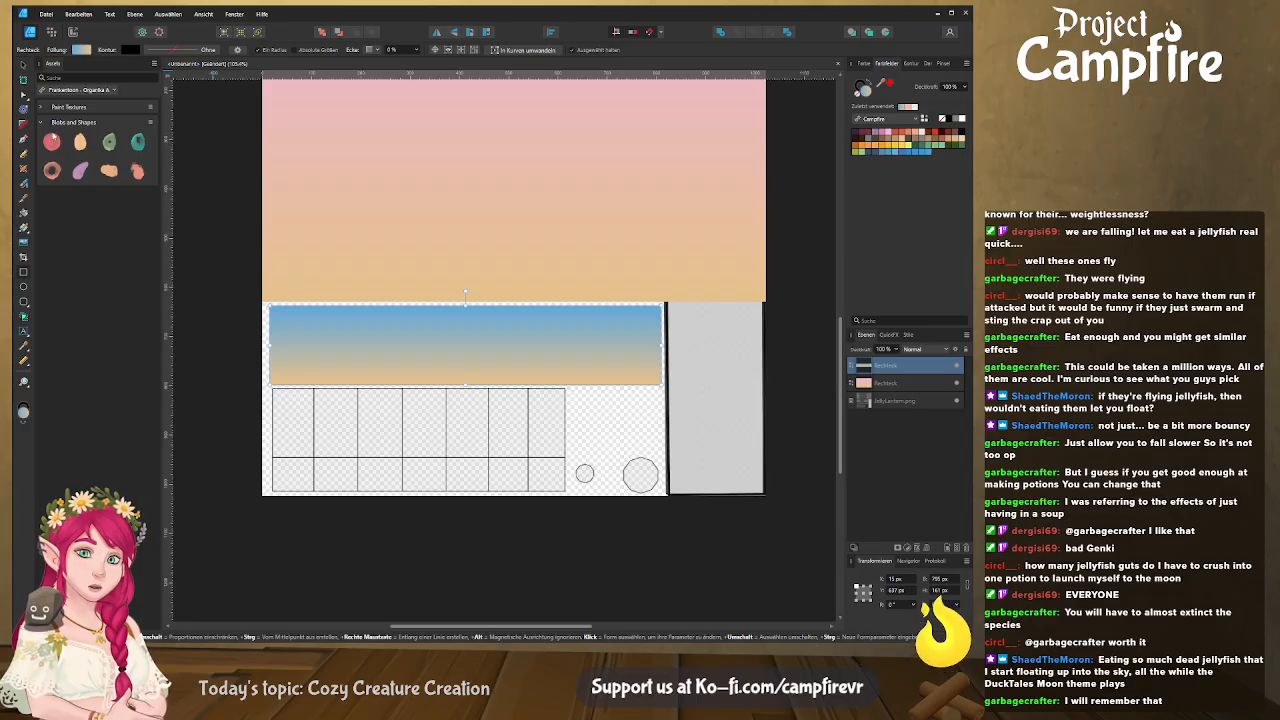
key(ctrl+z)
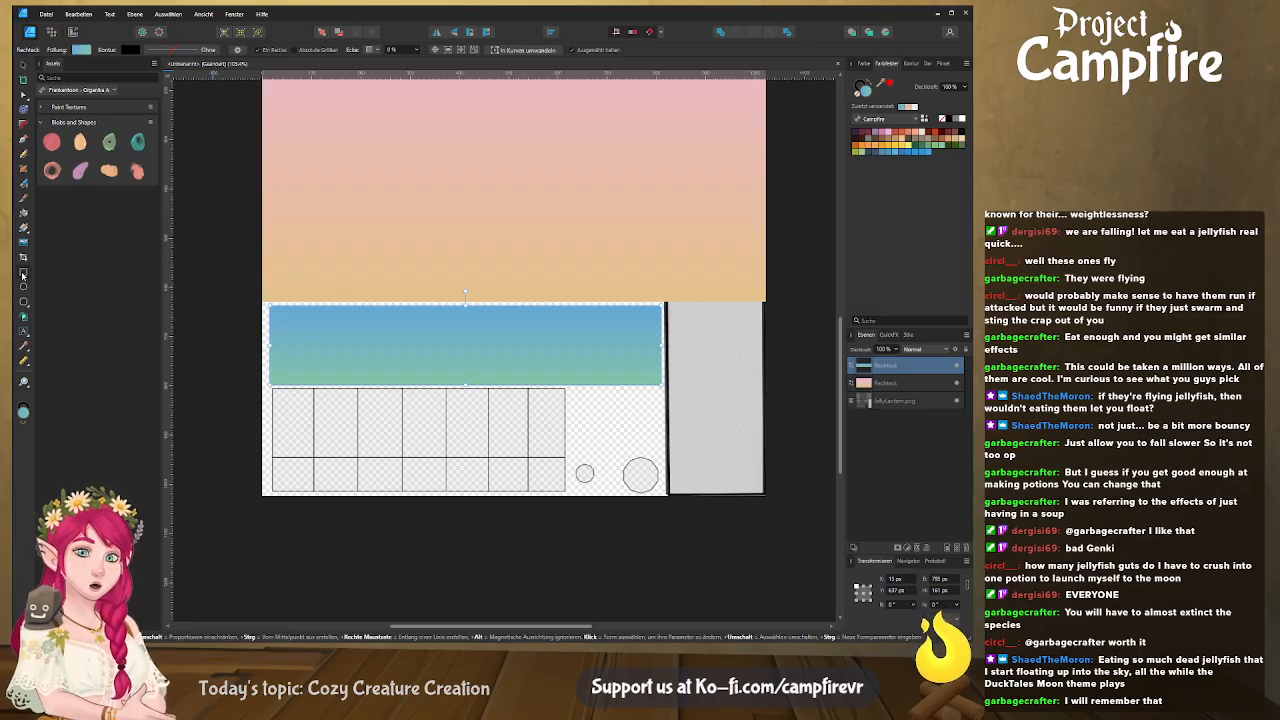
Draw a rectangle about 605 x 240 px over the lowest grid island and colour its gradient from dark plum down to yellow-green
drag(270, 493, 567, 386)
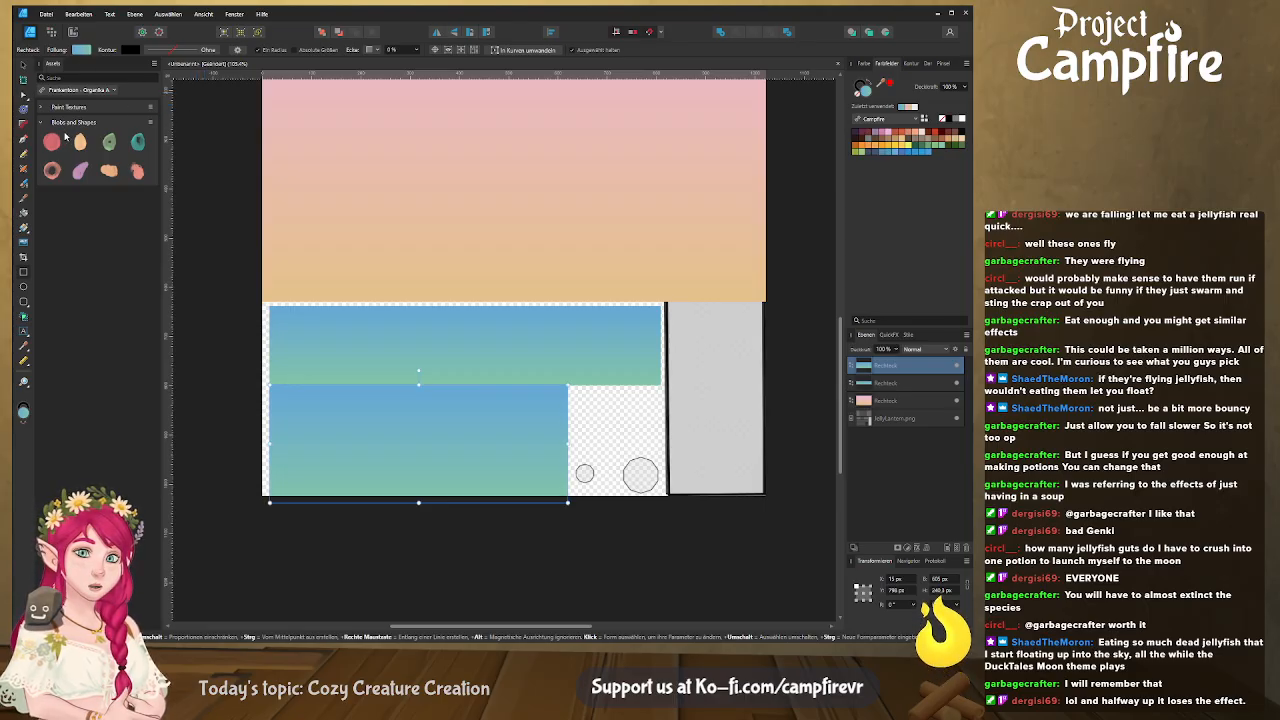
key(ctrl+z)
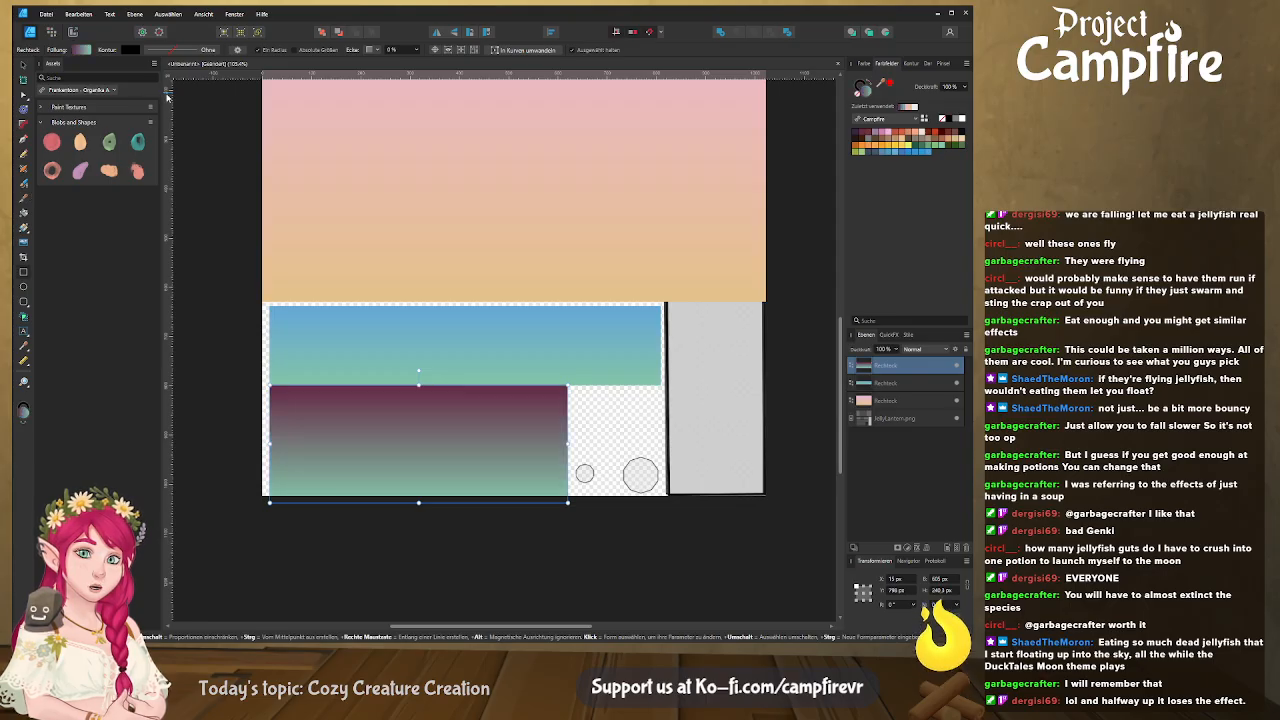
key(ctrl+d)
key(ctrl+z)
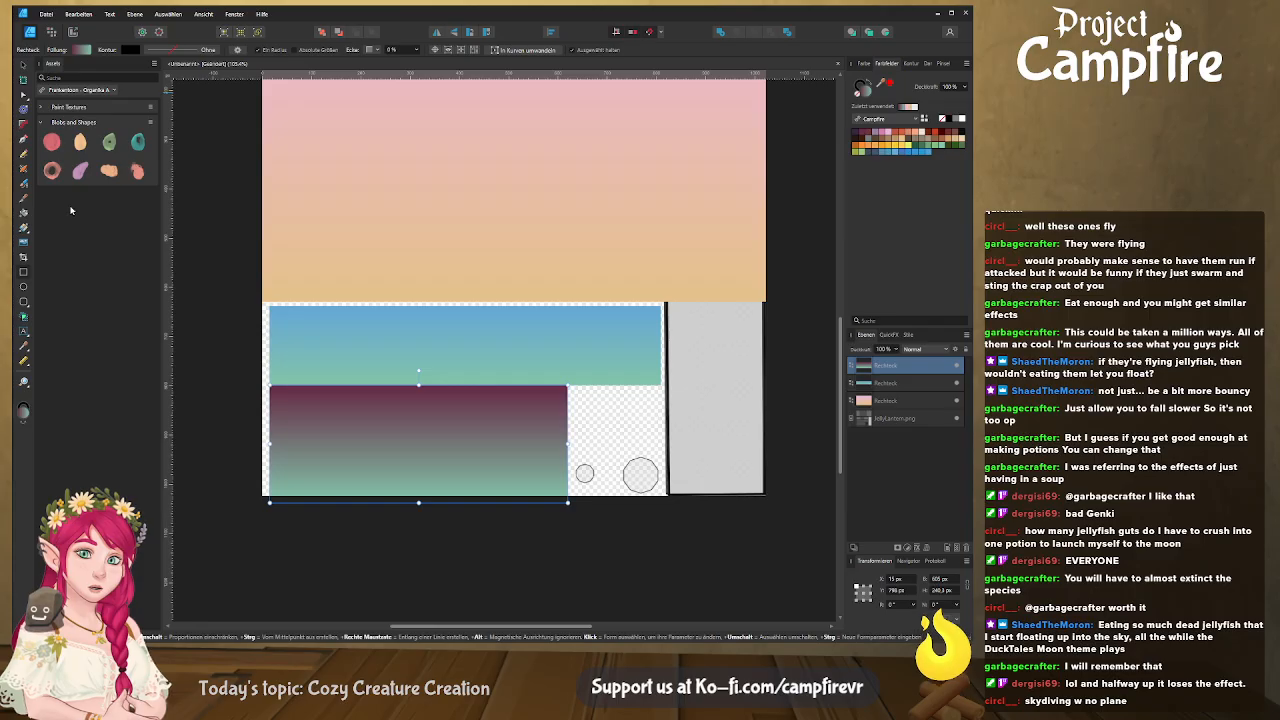
key(ctrl+z)
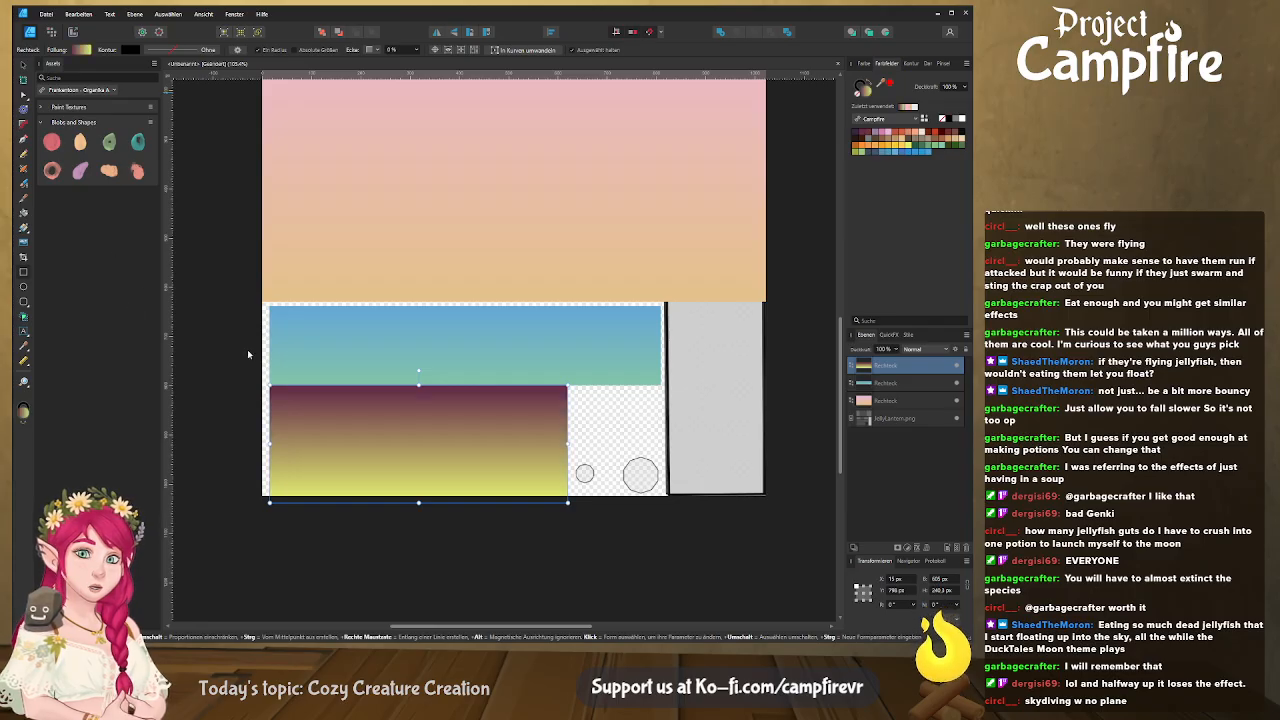
Move the JellyLantern.png UV layout layer above all the gradient rectangles
middle_drag(562, 455, 454, 440)
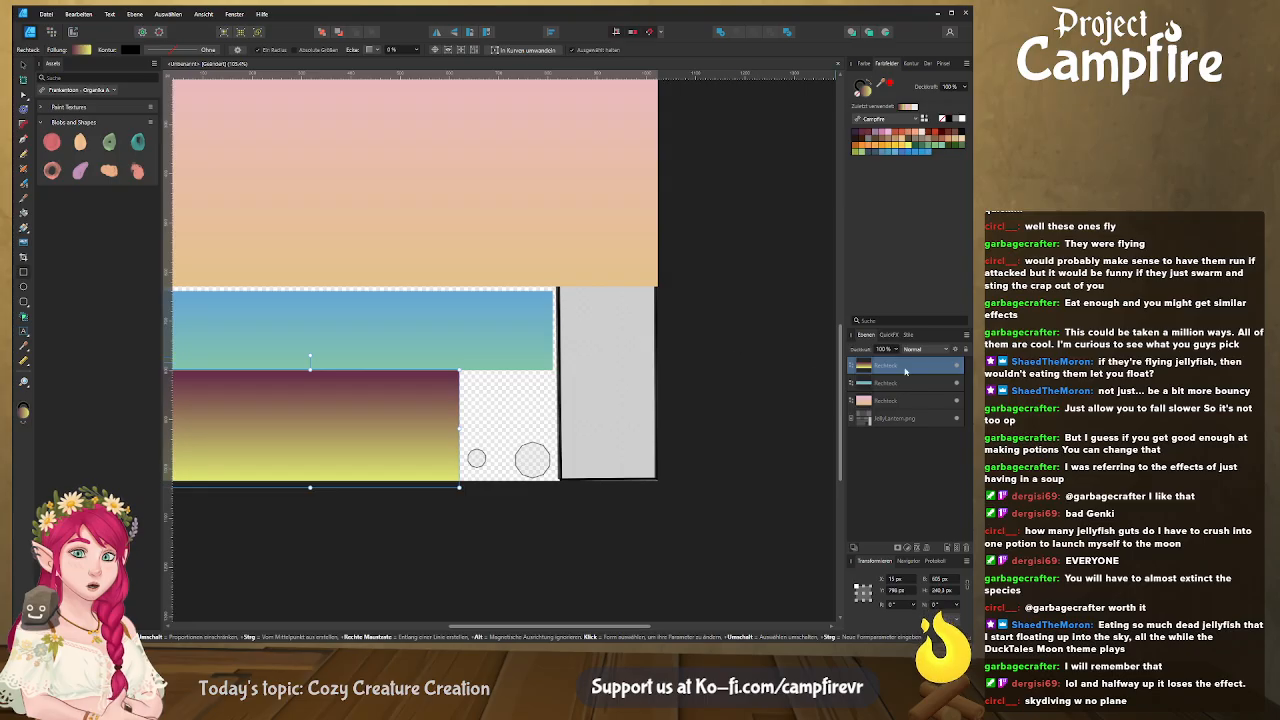
drag(910, 422, 905, 366)
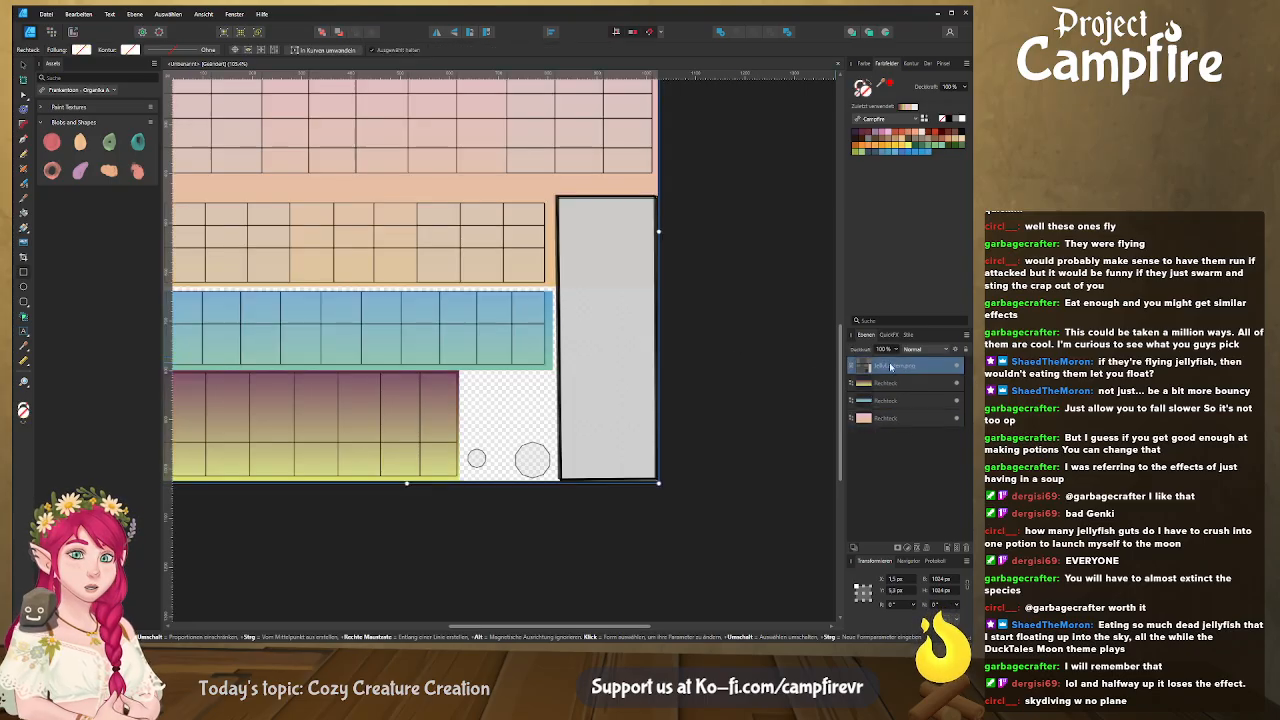
middle_drag(702, 327, 734, 343)
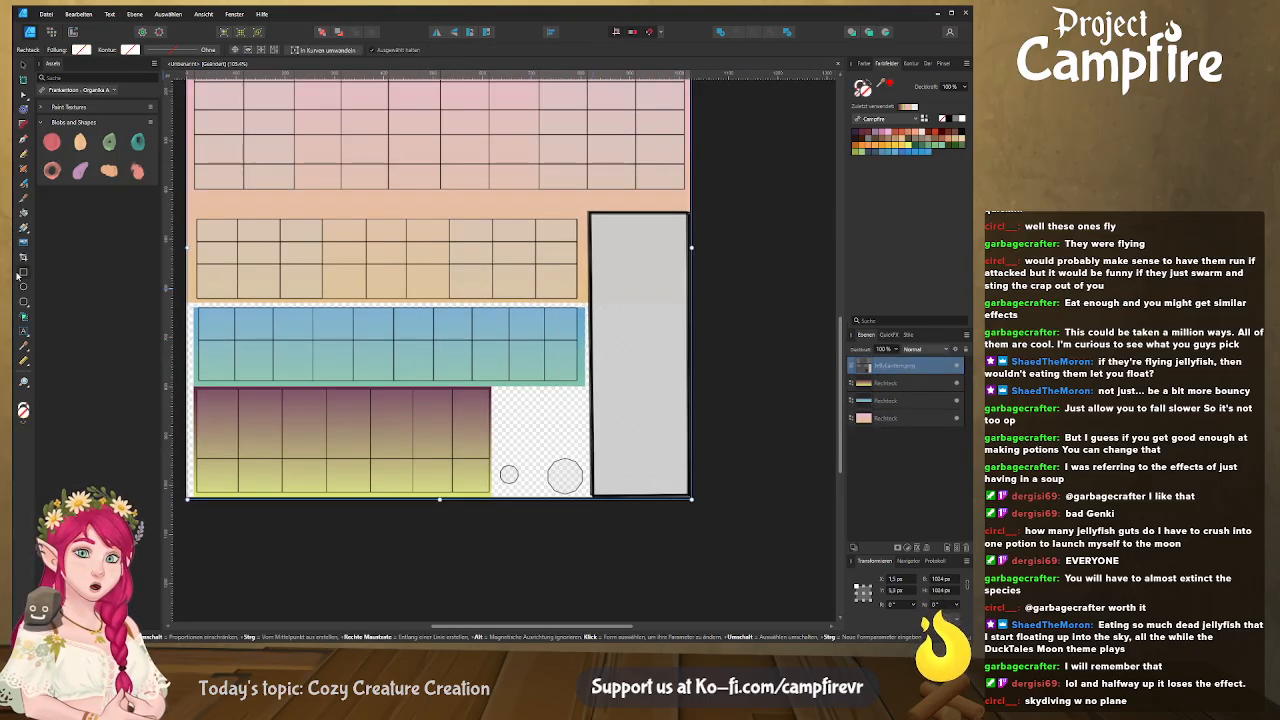
Cut an about 291 x 203 px rectangle out of the pink gradient shape around the tall grey island's upper part, using Subtract
drag(724, 205, 582, 303)
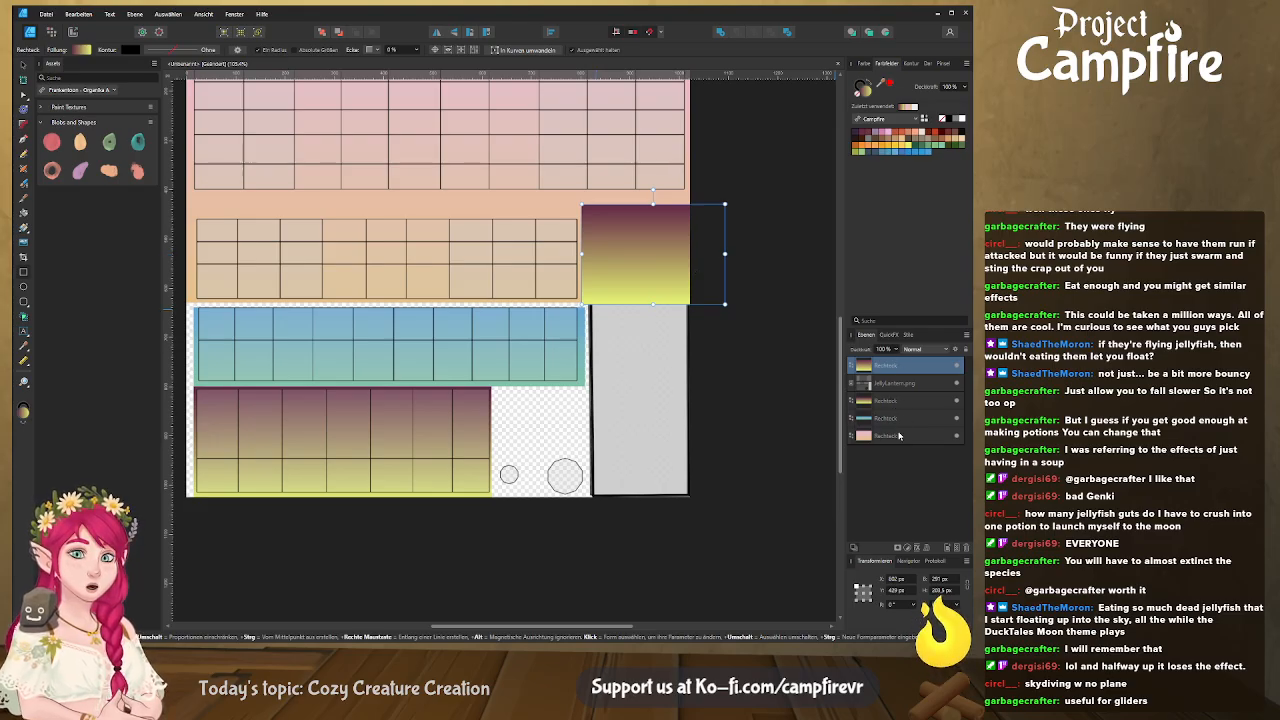
ctrl+click(898, 435)
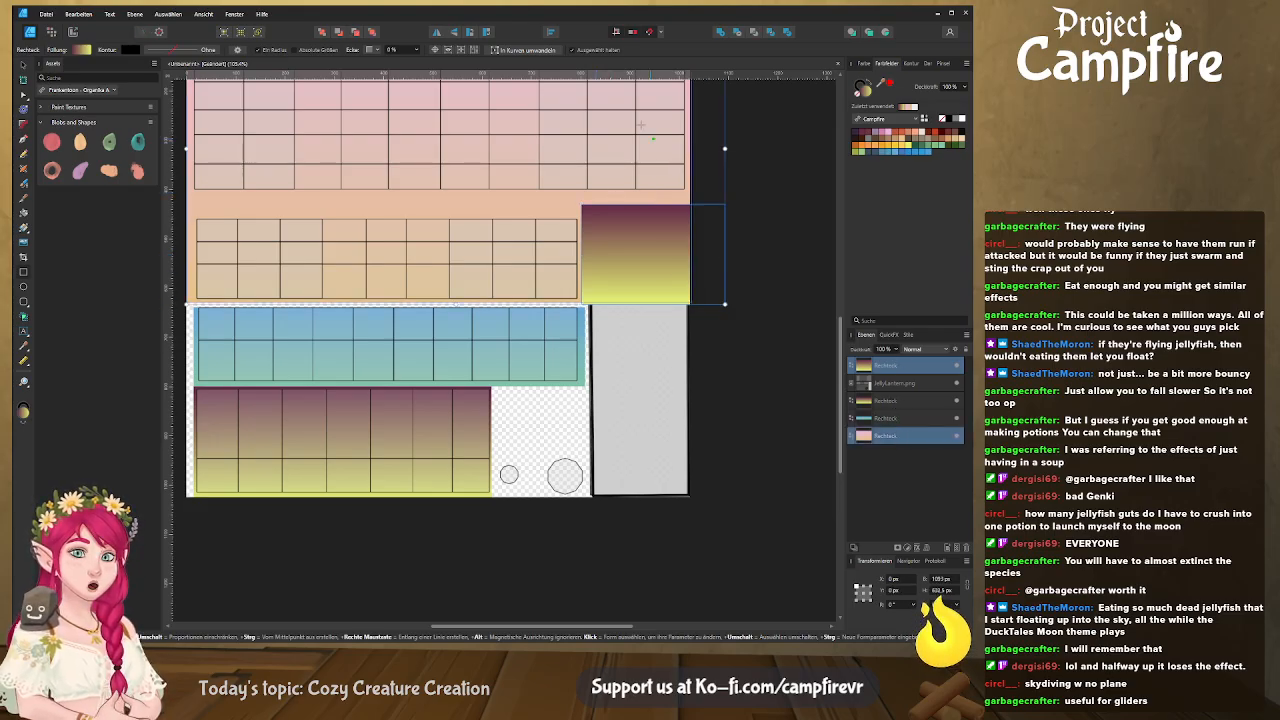
click(737, 32)
click(773, 226)
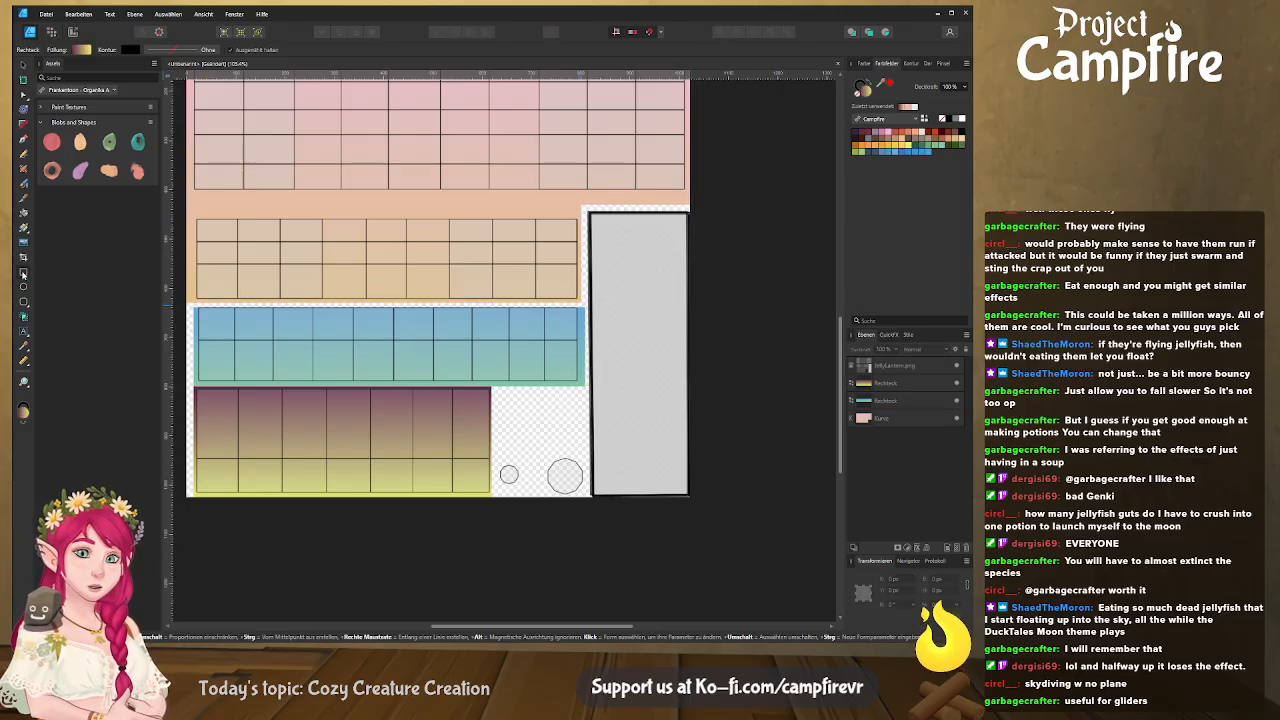
Draw a 97 x 549 px rectangle over the tall grey island, convert it to a downward-tapering curve and recolour its gradient orange to yellow
mouse_move(613, 212)
mouse_down()
mouse_move(670, 458)
mouse_move(660, 496)
mouse_move(660, 485)
mouse_up()
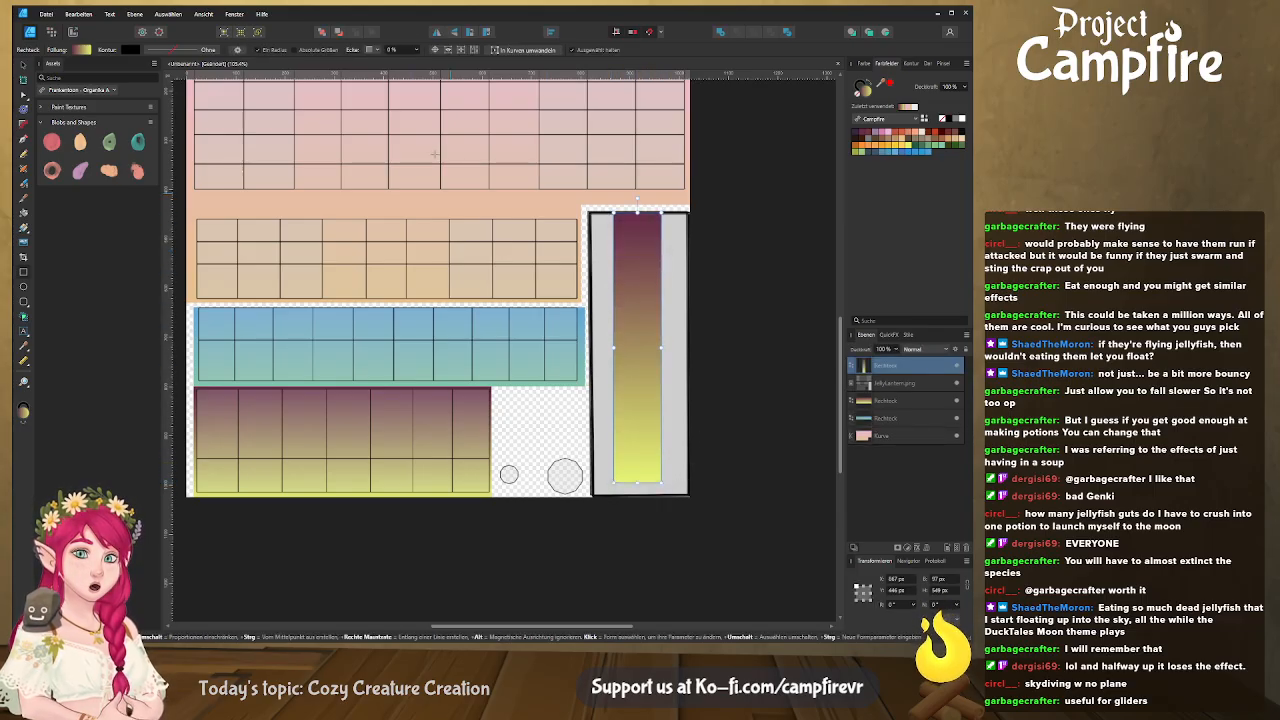
click(505, 48)
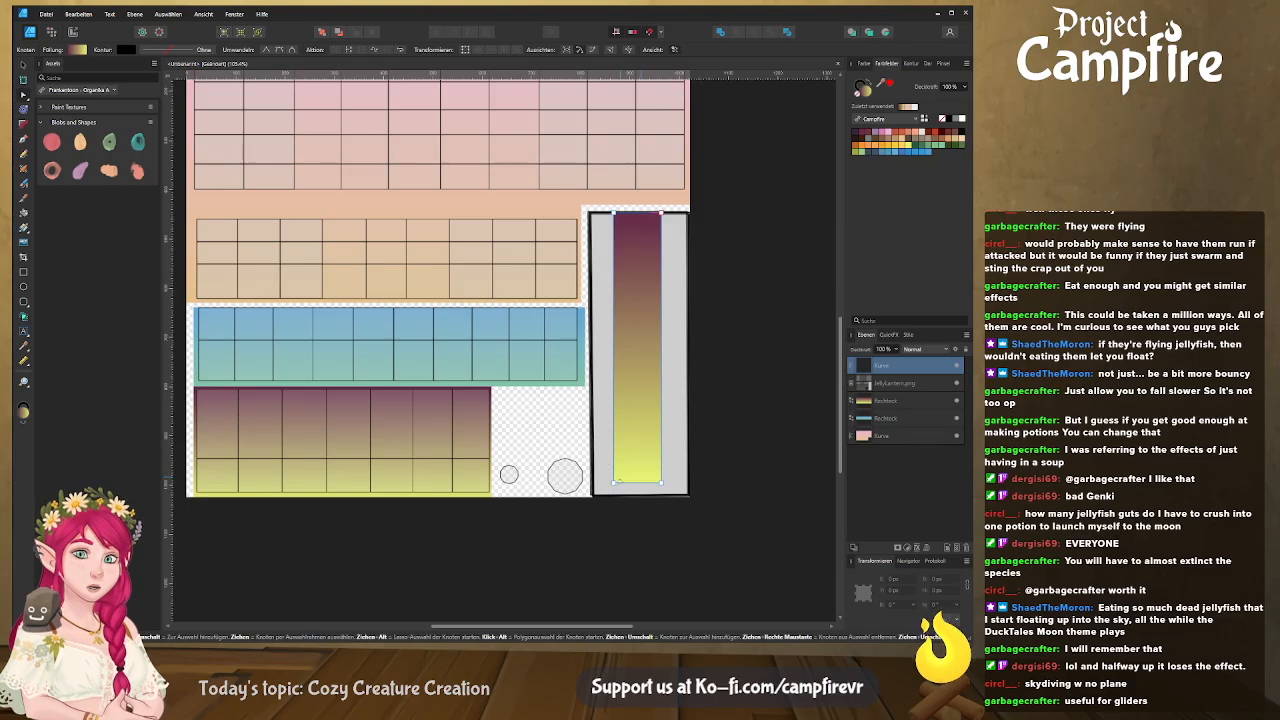
drag(612, 482, 641, 486)
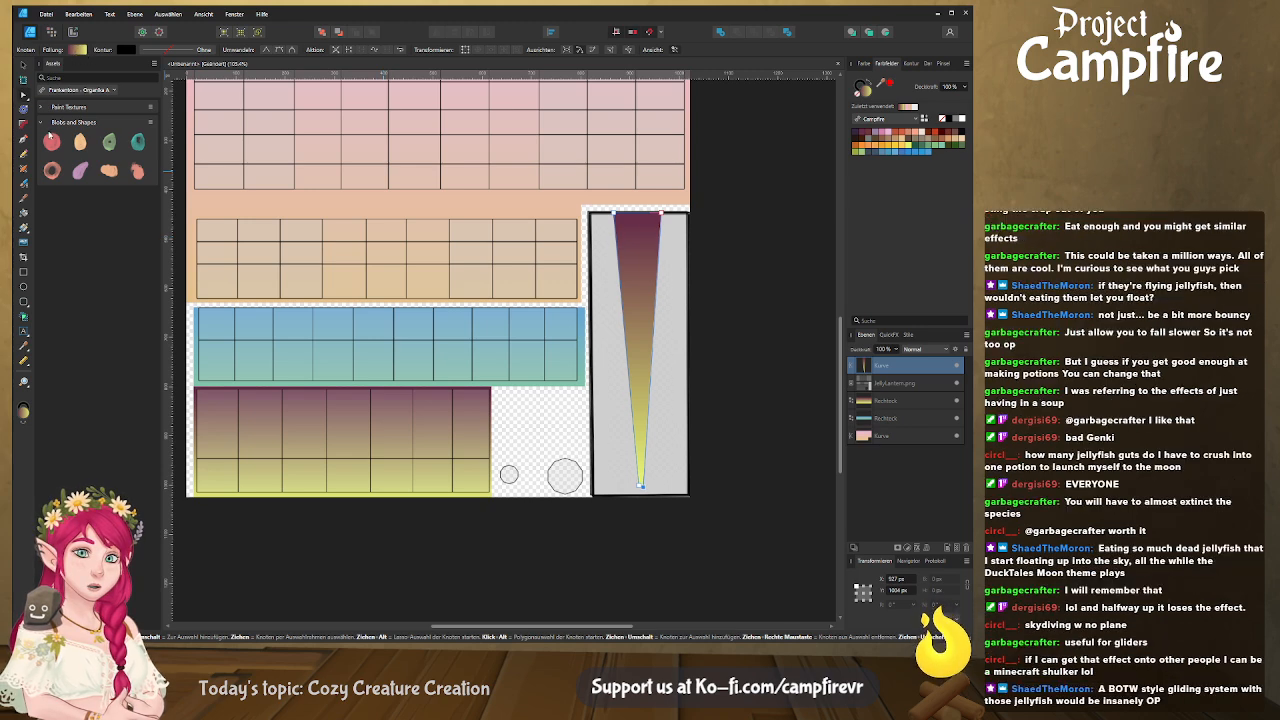
click(29, 205)
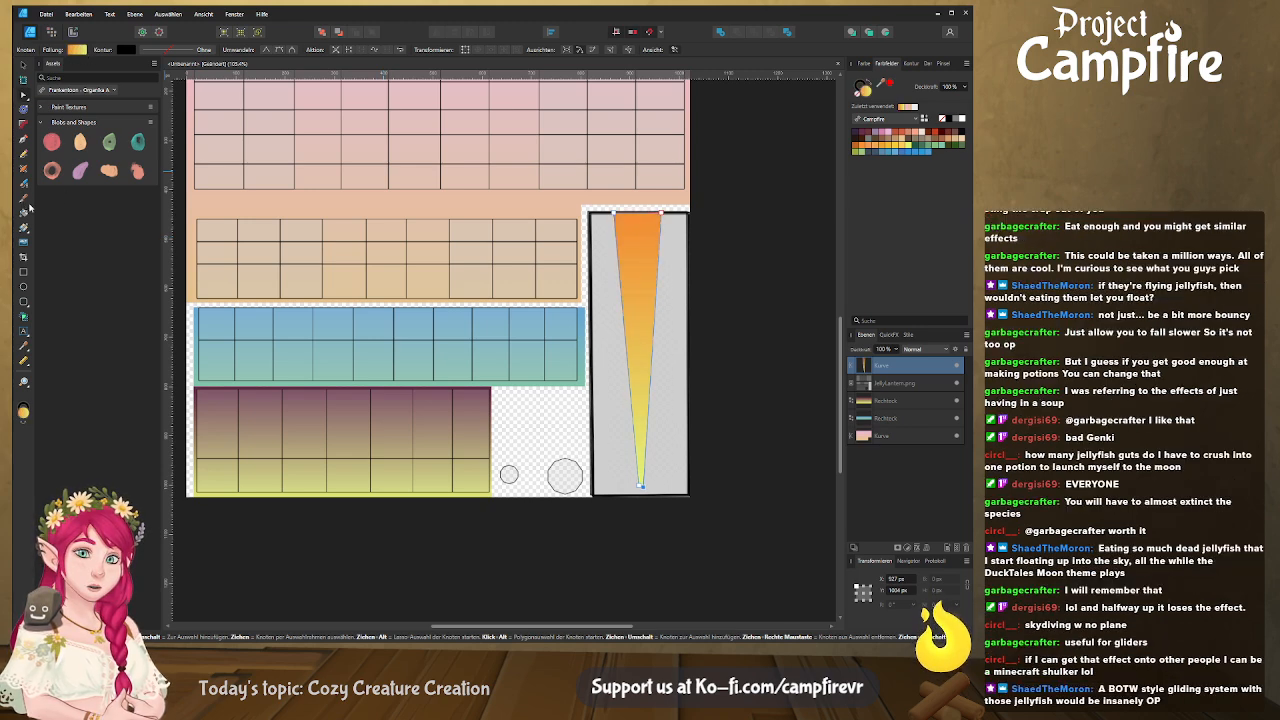
click(892, 471)
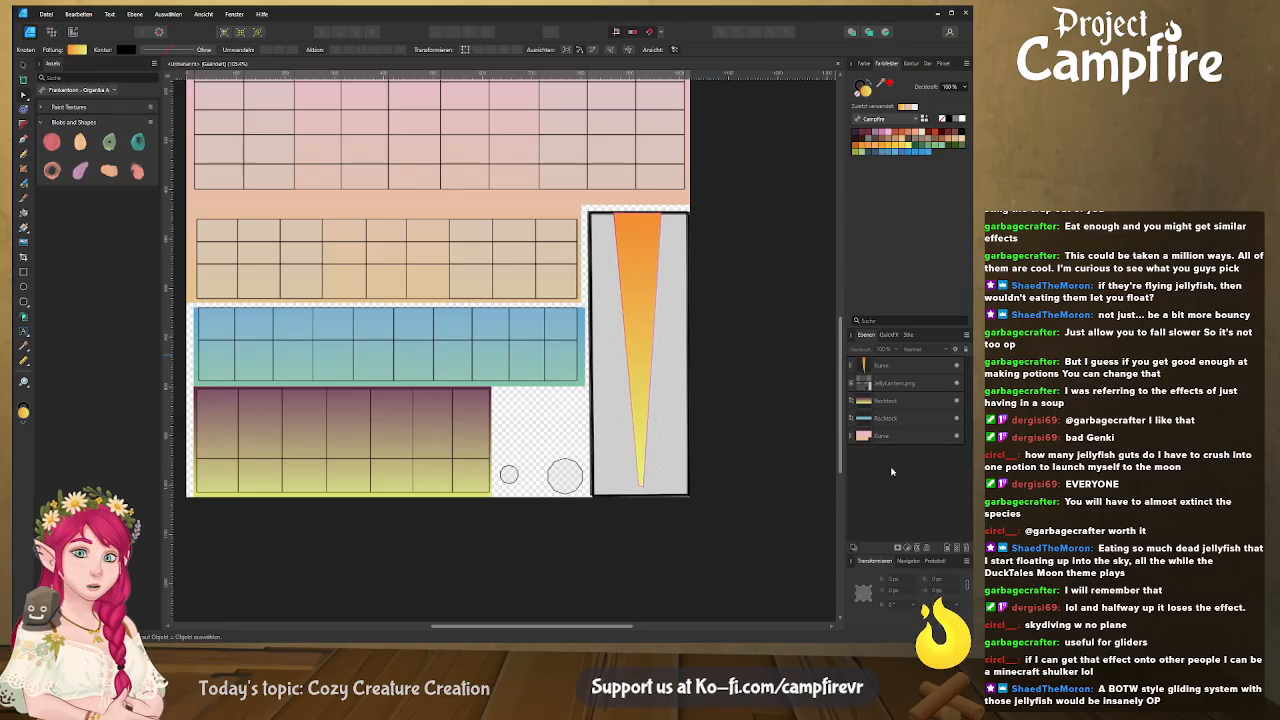
Hide the JellyLantern.png UV layout layer
click(956, 383)
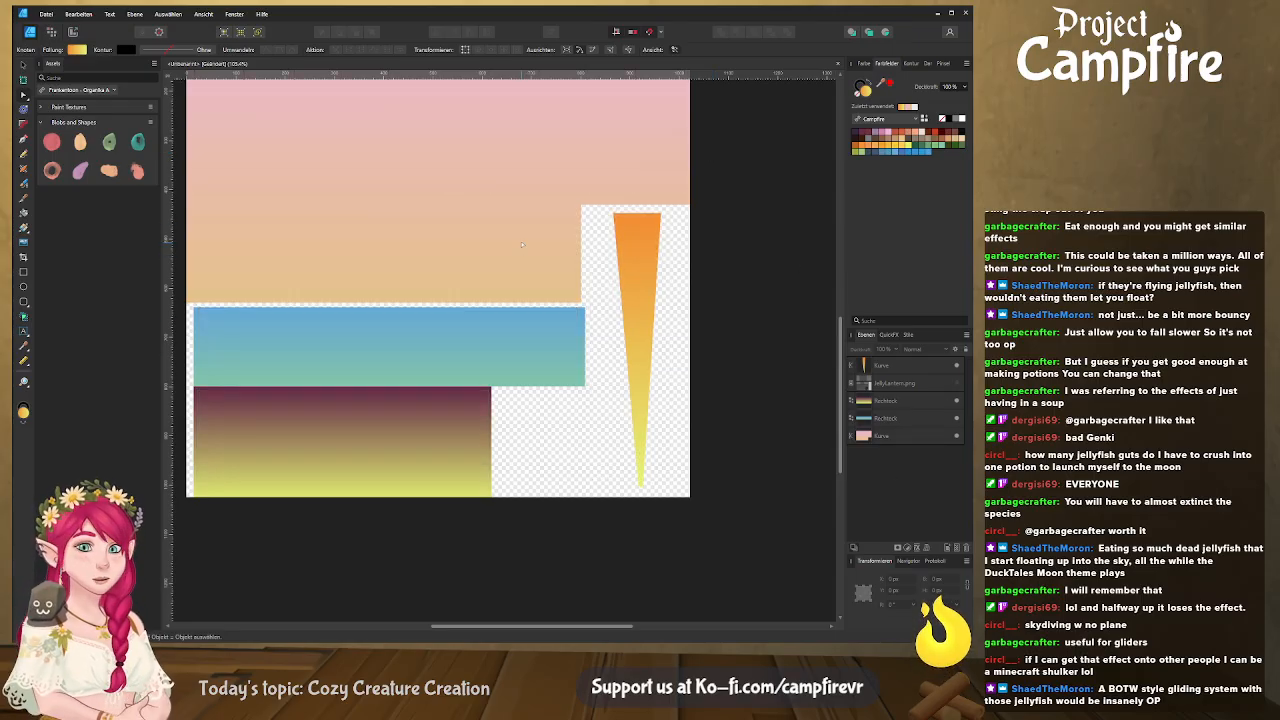
scroll(400, 160, up, 3)
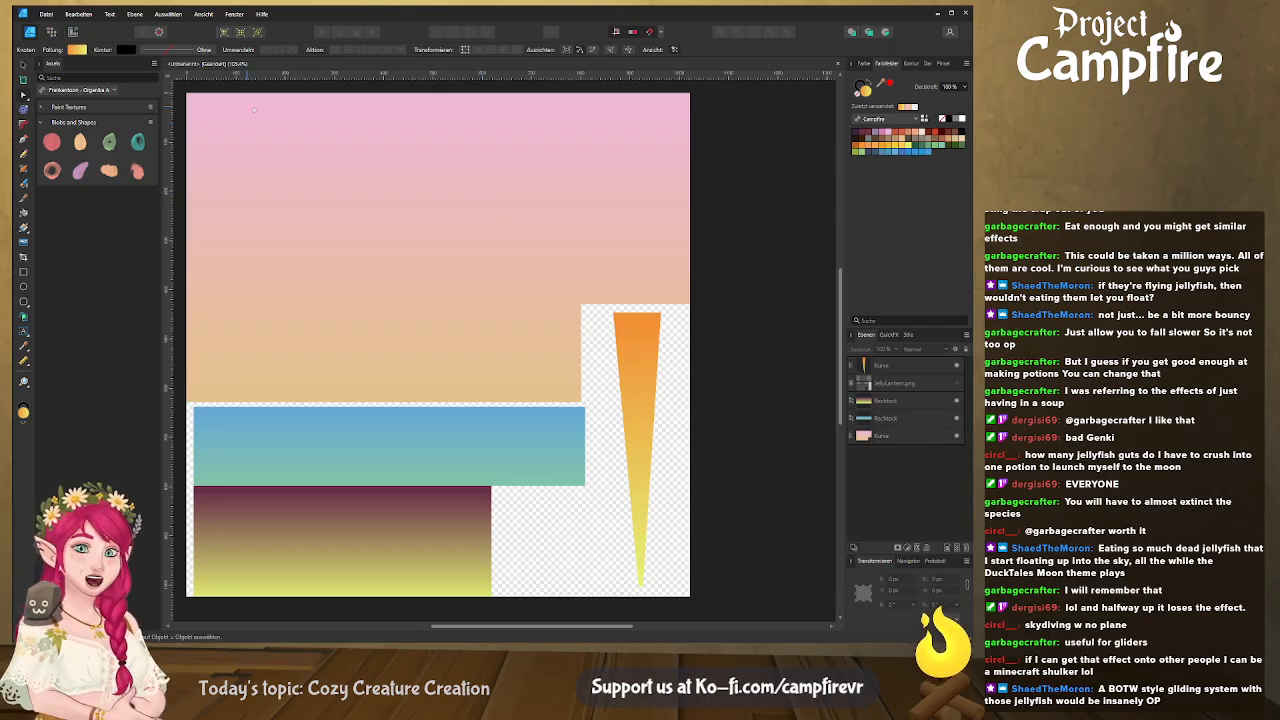
scroll(268, 118, down, 3)
ctrl+scroll(269, 118, down, 3)
scroll(269, 117, up, 3)
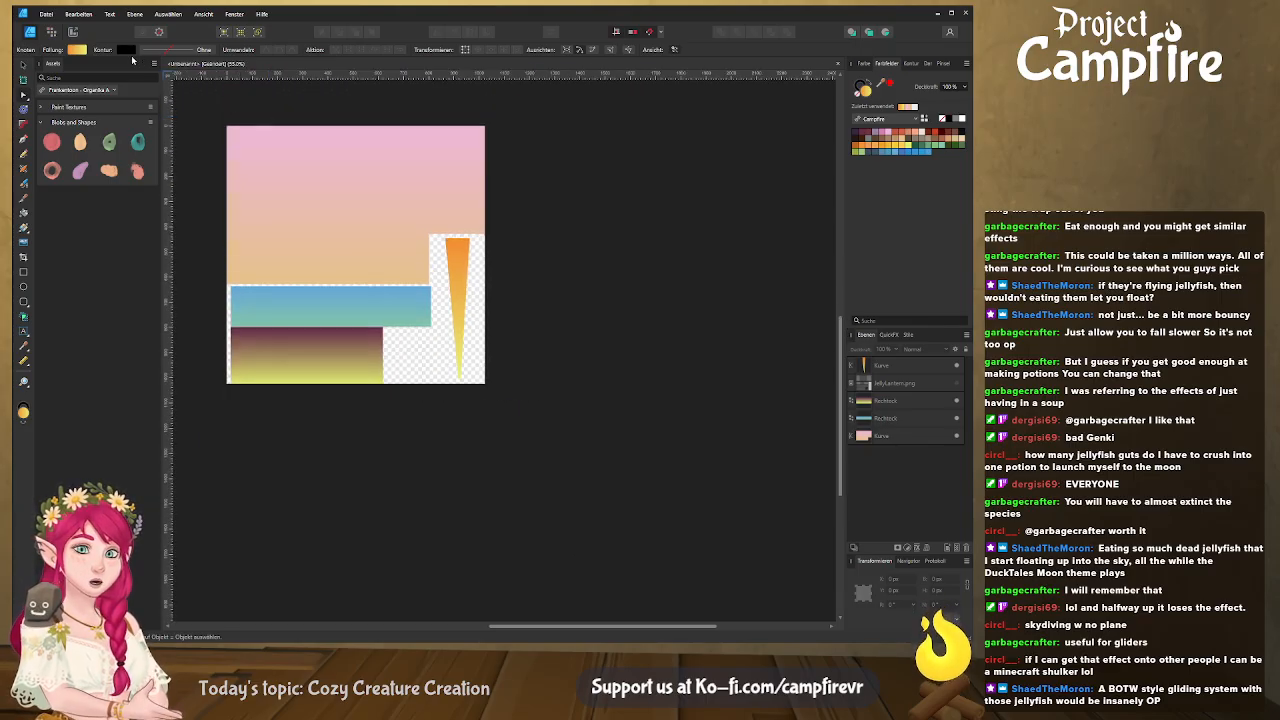
Create a 1024 x 1024 px export slice covering the whole canvas, name it JellyLanternTexture and export it as PNG
click(75, 32)
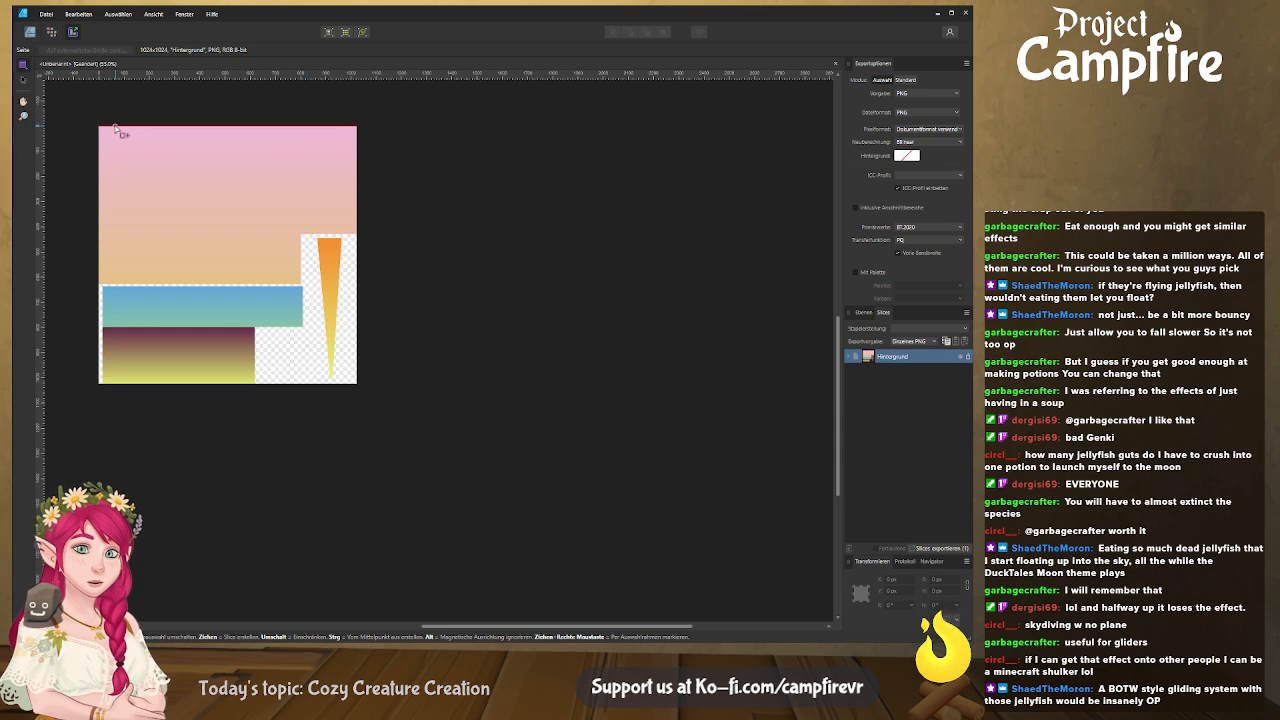
click(356, 383)
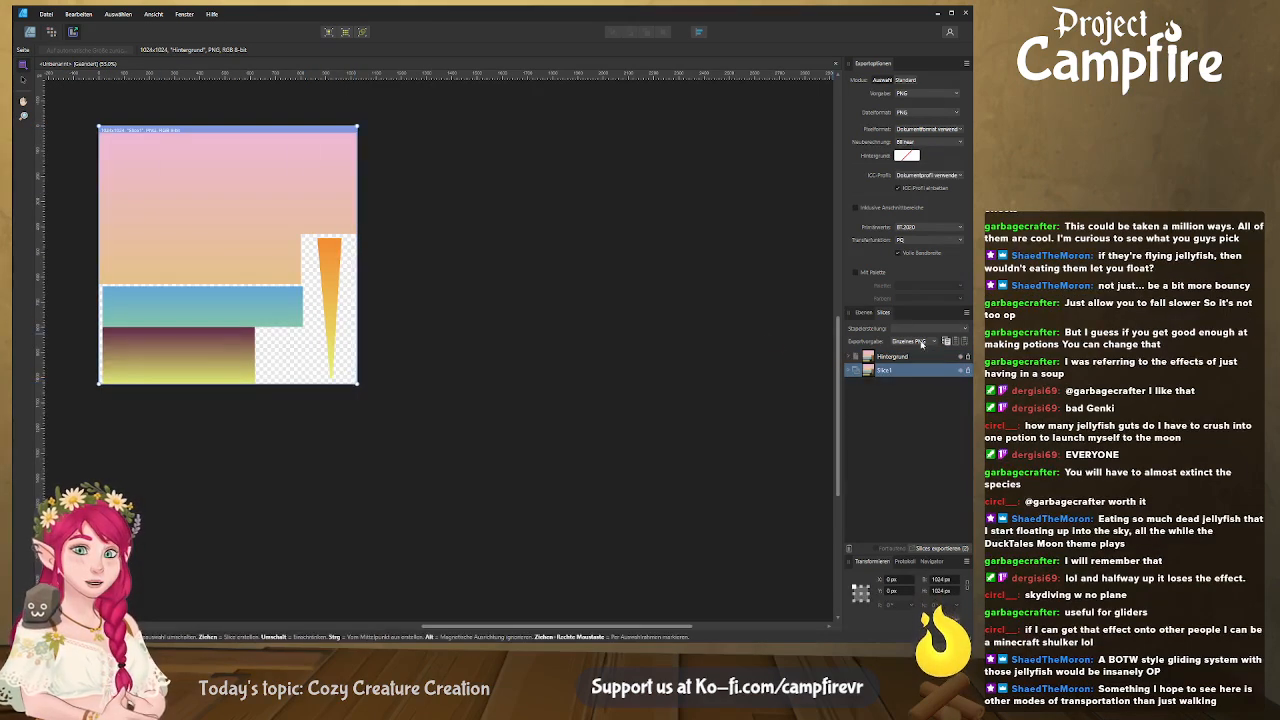
double_click(885, 371)
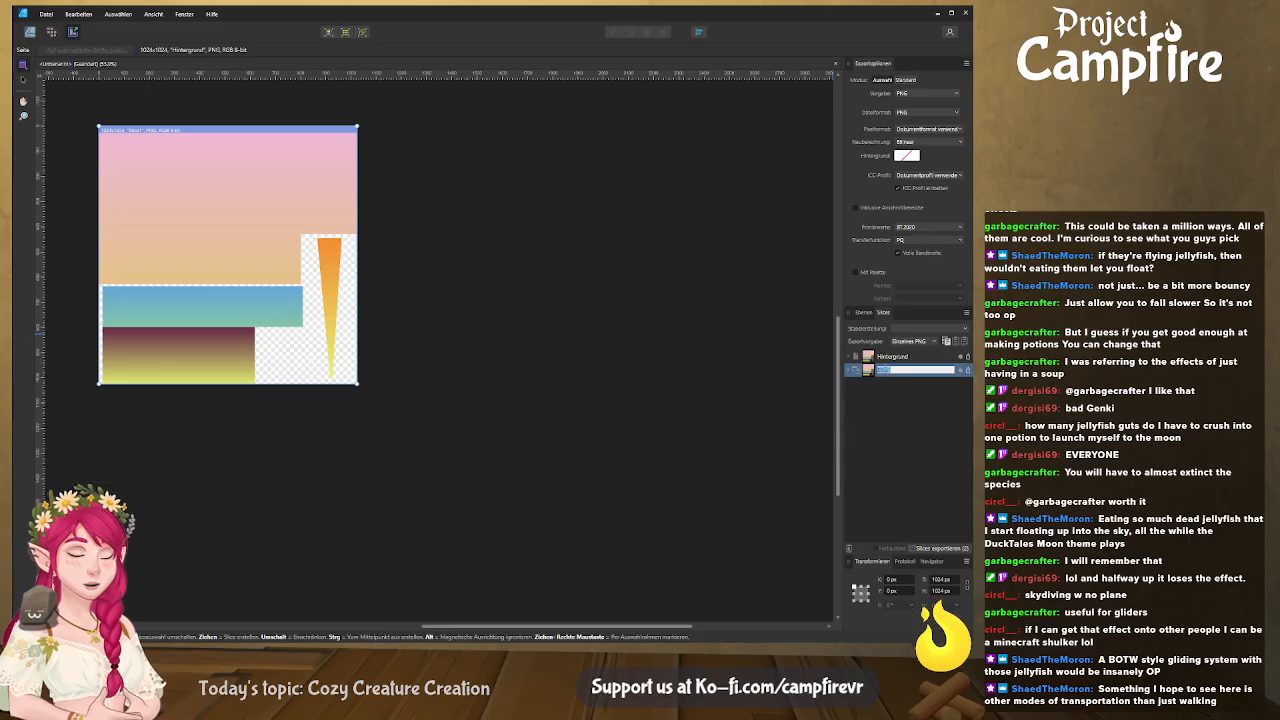
text(bd)
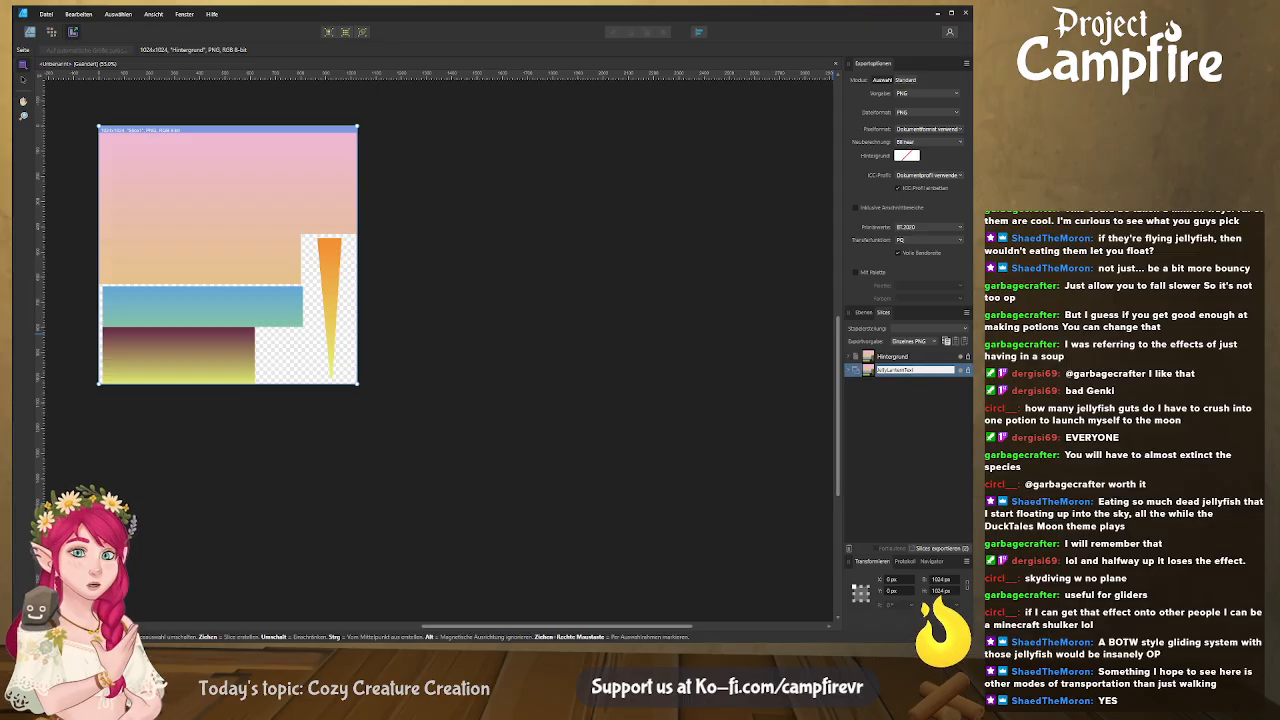
key(Return)
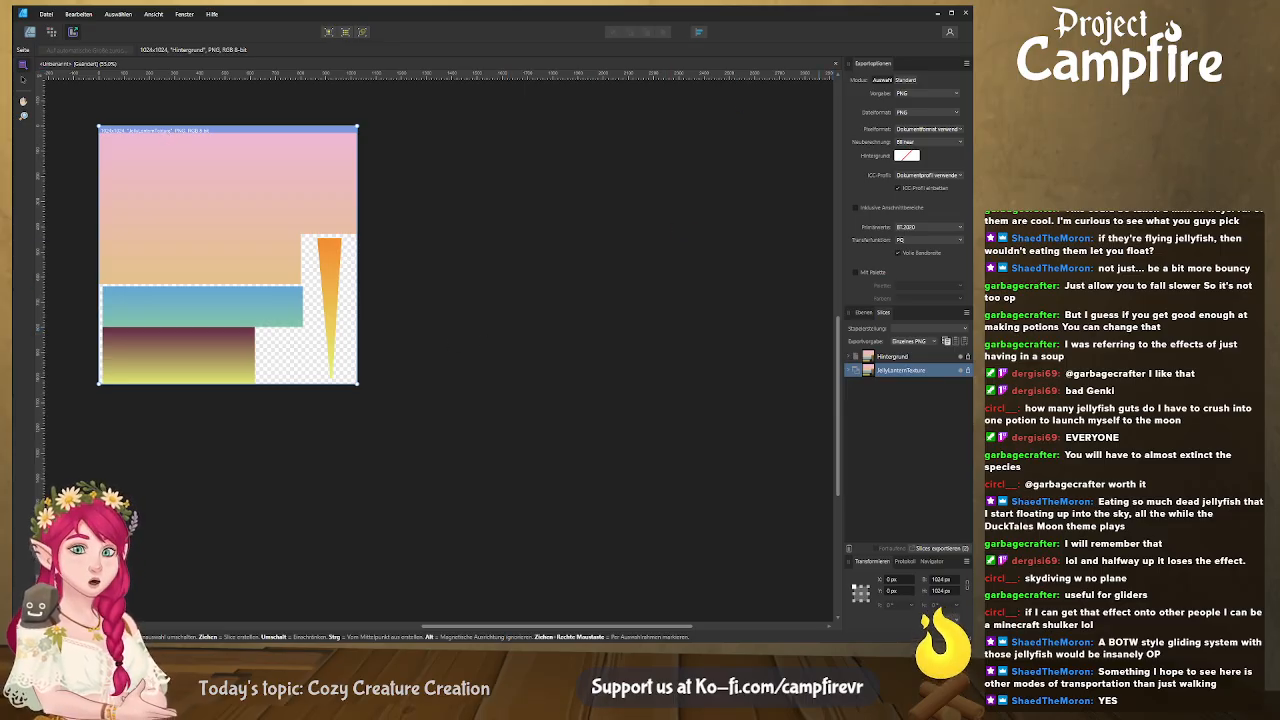
Switch to Blender, load JellyLanternTexture.png as the material's Base Color image texture and show the viewport in Material Preview shading
key(alt+Tab)
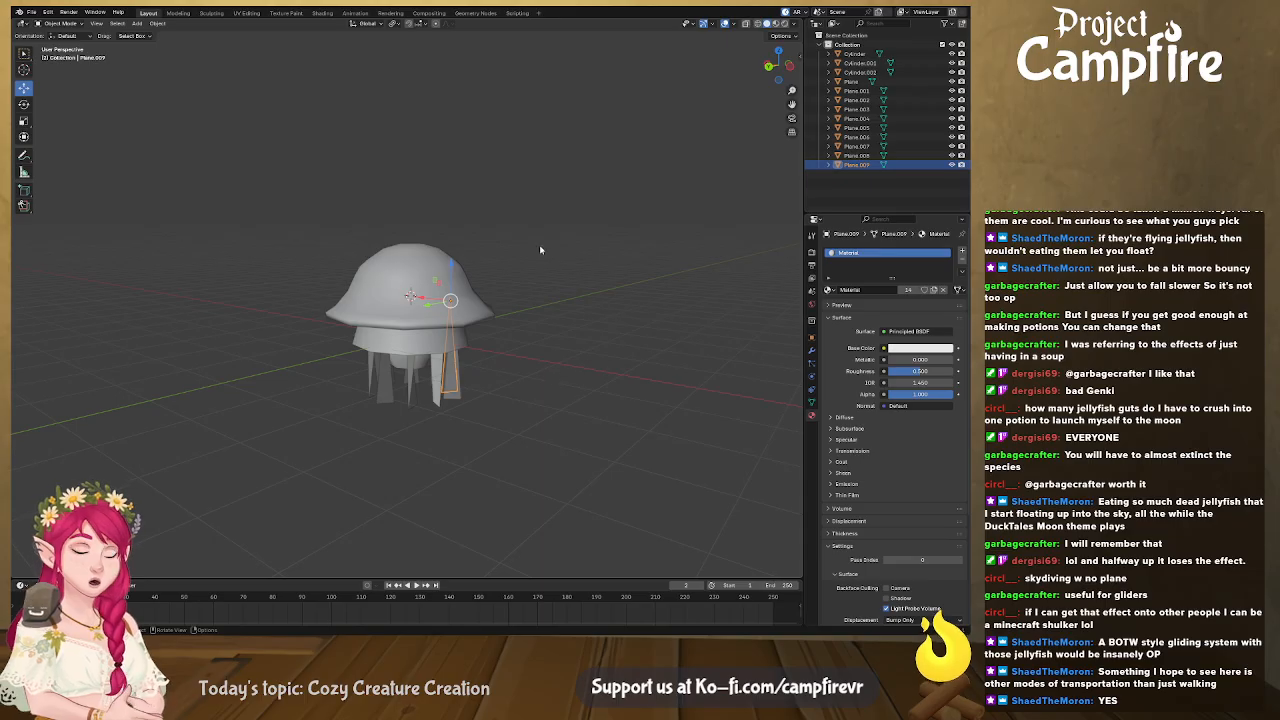
click(883, 348)
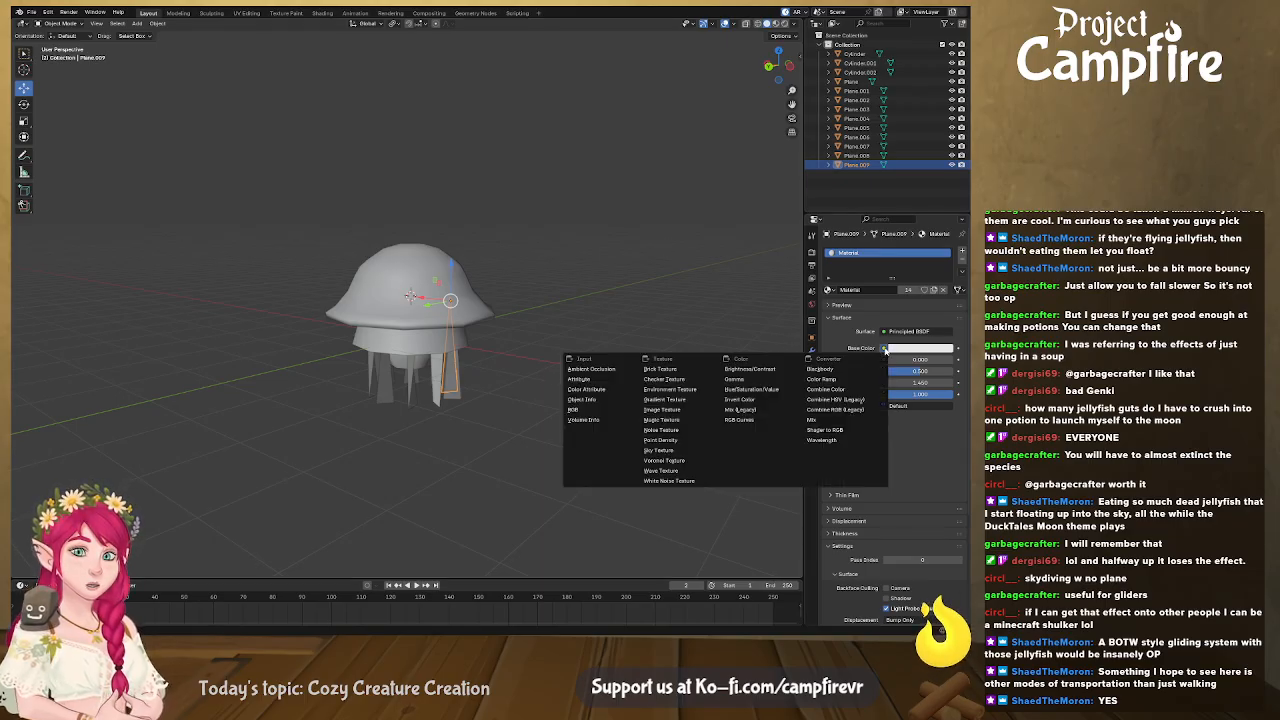
click(664, 410)
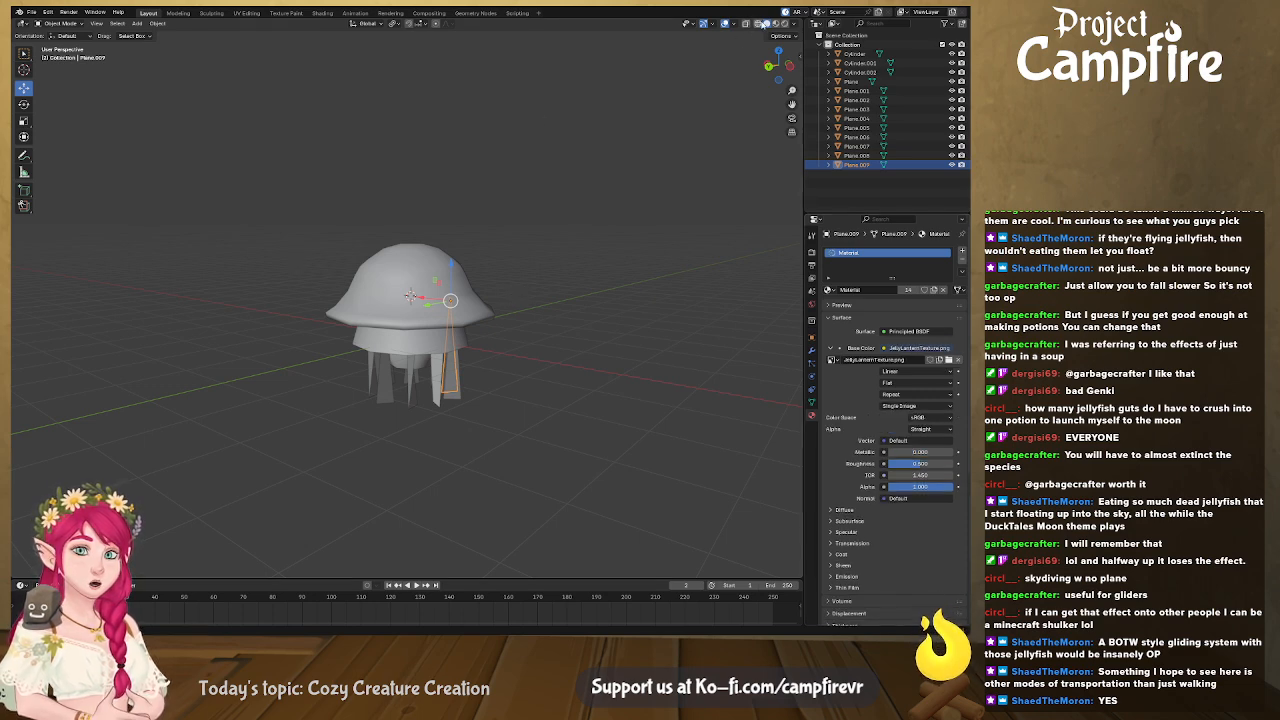
click(776, 23)
mouse_move(630, 240)
middle_down()
mouse_move(594, 320)
mouse_move(617, 340)
mouse_move(494, 323)
mouse_move(425, 278)
mouse_move(491, 366)
mouse_move(551, 380)
mouse_move(571, 318)
mouse_move(505, 229)
mouse_move(375, 358)
mouse_move(498, 390)
middle_up()
scroll(571, 318, up, 5)
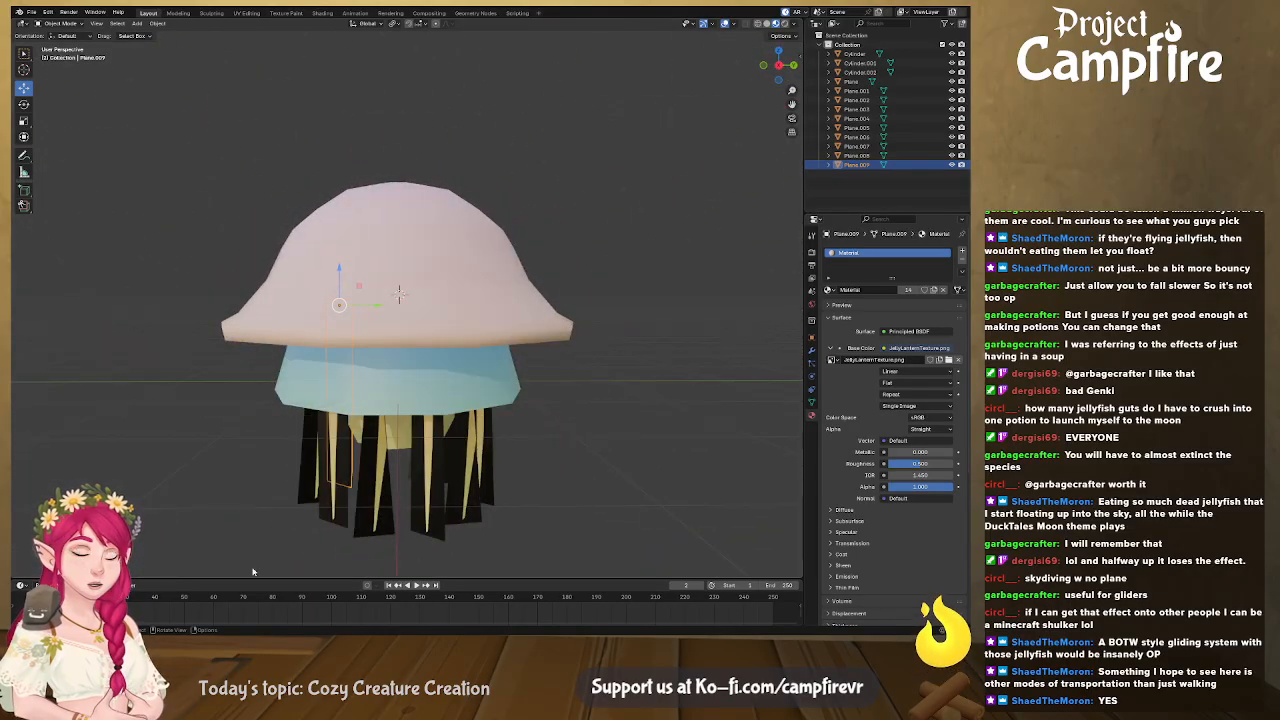
Turn the timeline area into a Shader Editor, connect the image texture's Alpha to the Principled BSDF's Alpha and inspect the textured jellyfish
drag(170, 580, 22, 260)
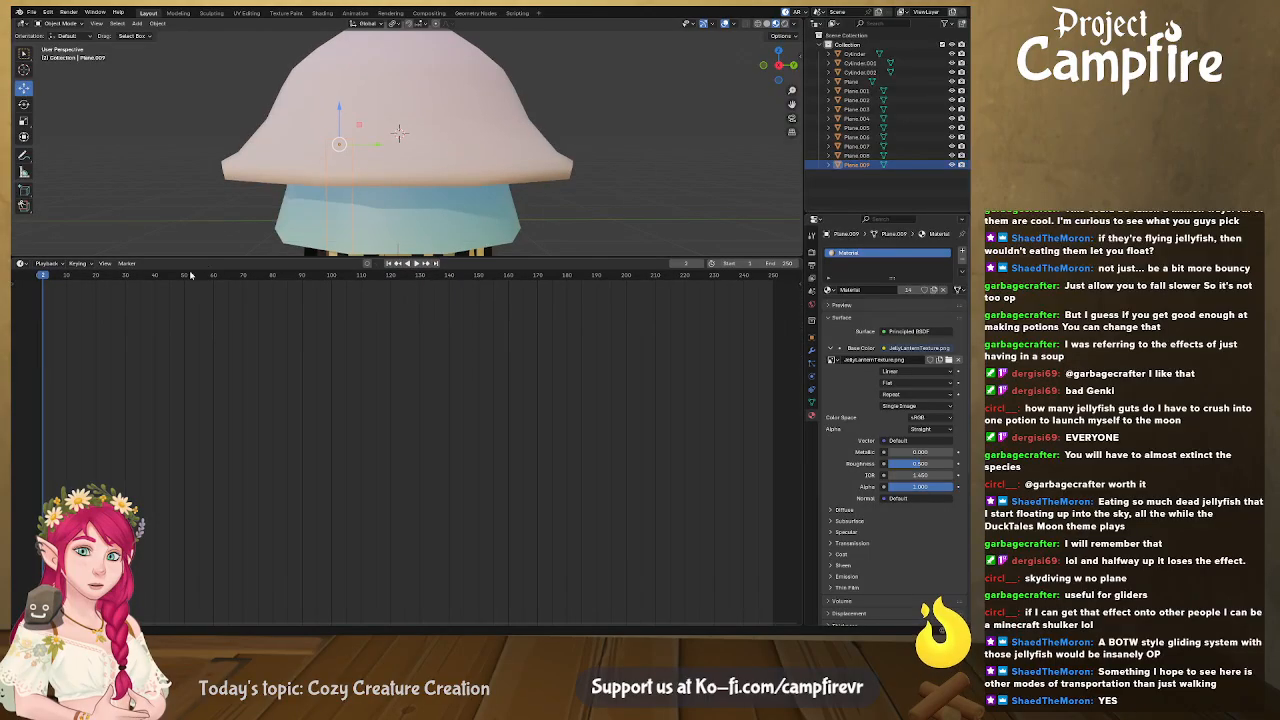
click(21, 264)
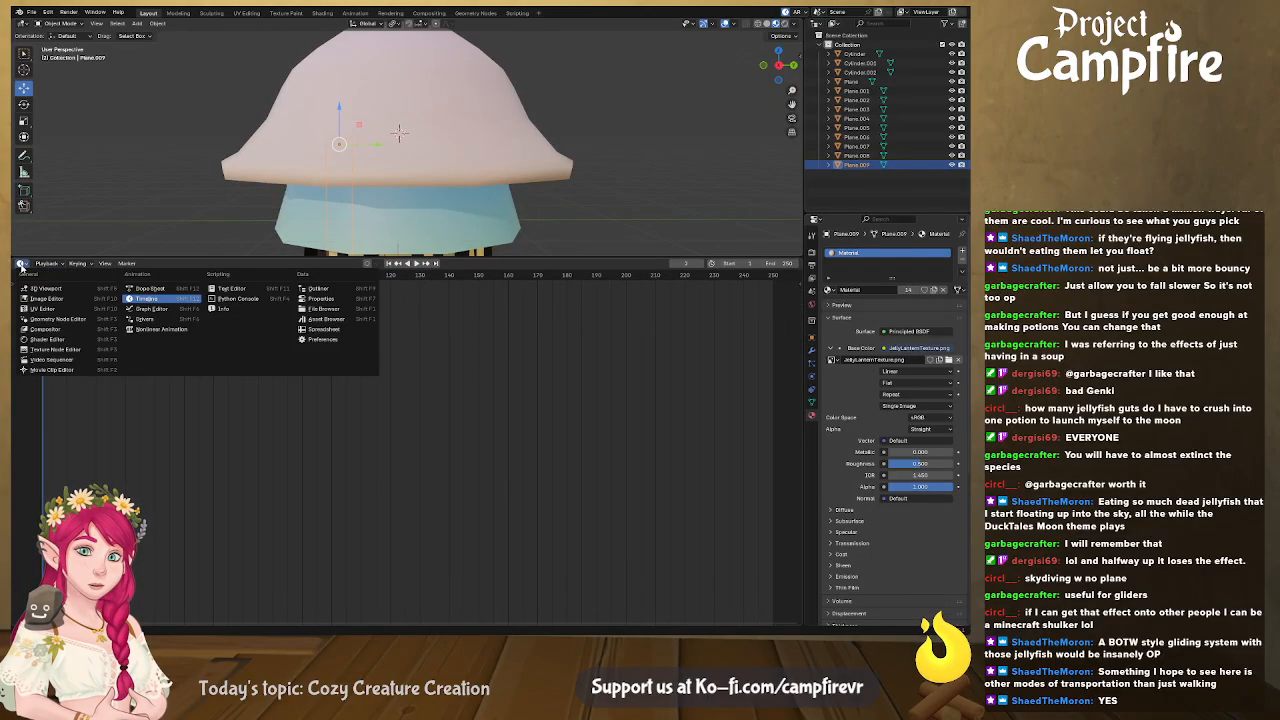
click(74, 340)
drag(237, 450, 258, 474)
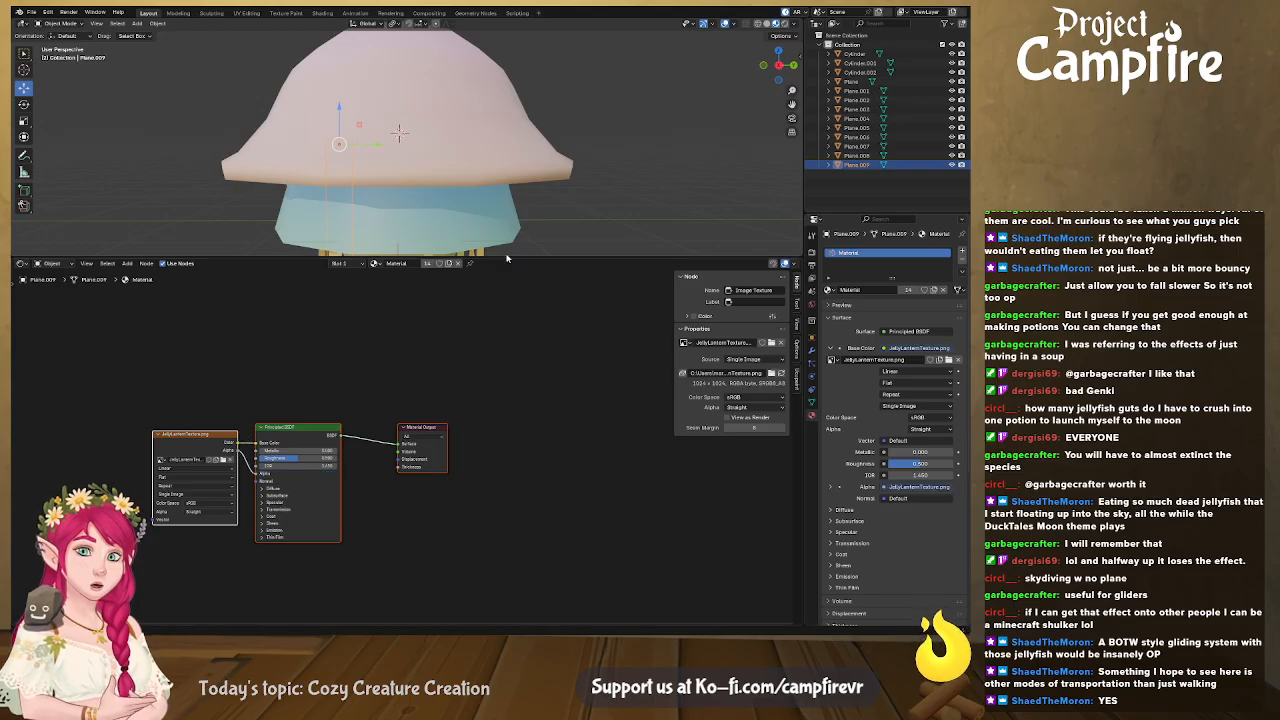
drag(487, 254, 518, 497)
middle_drag(530, 460, 446, 293)
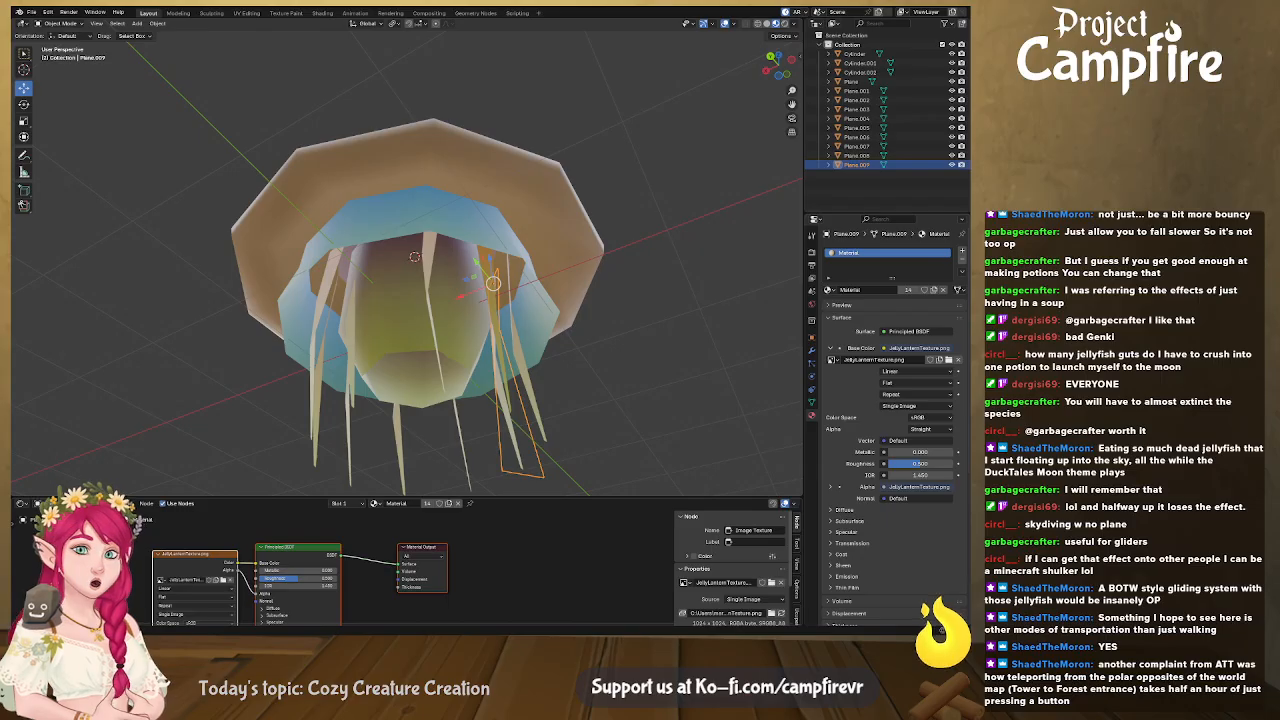
middle_drag(475, 258, 464, 225)
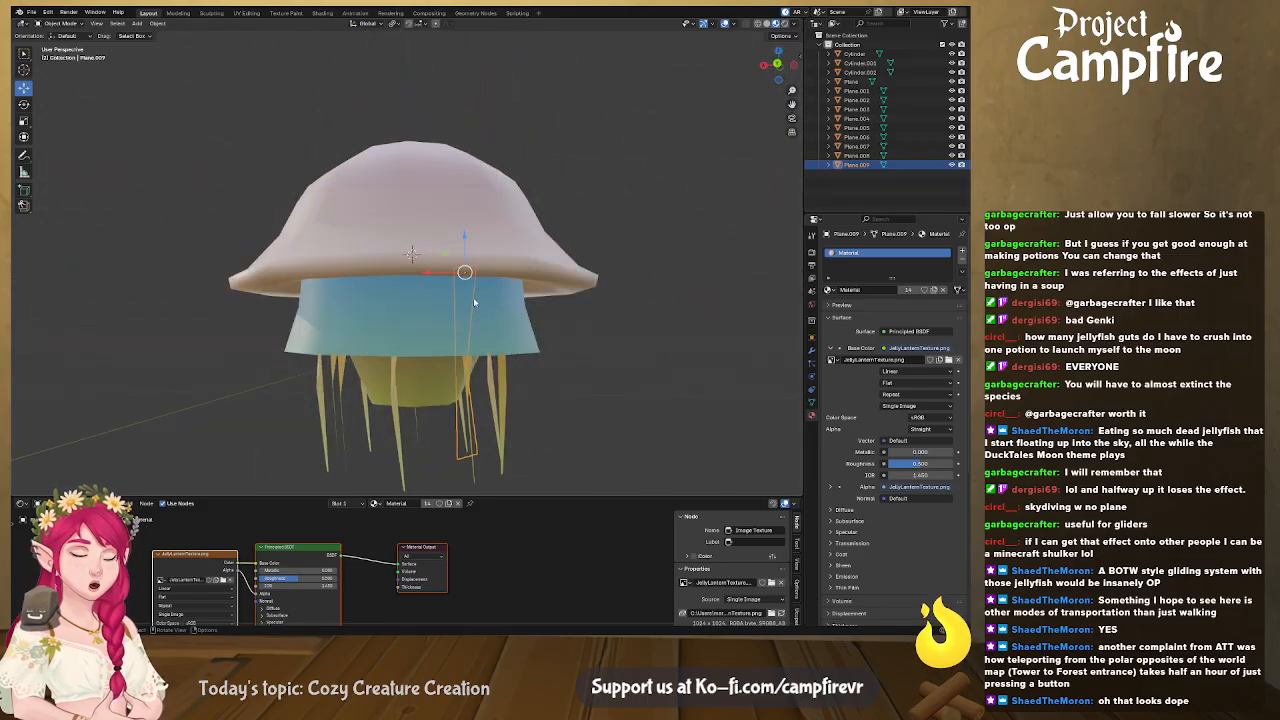
middle_drag(464, 272, 433, 287)
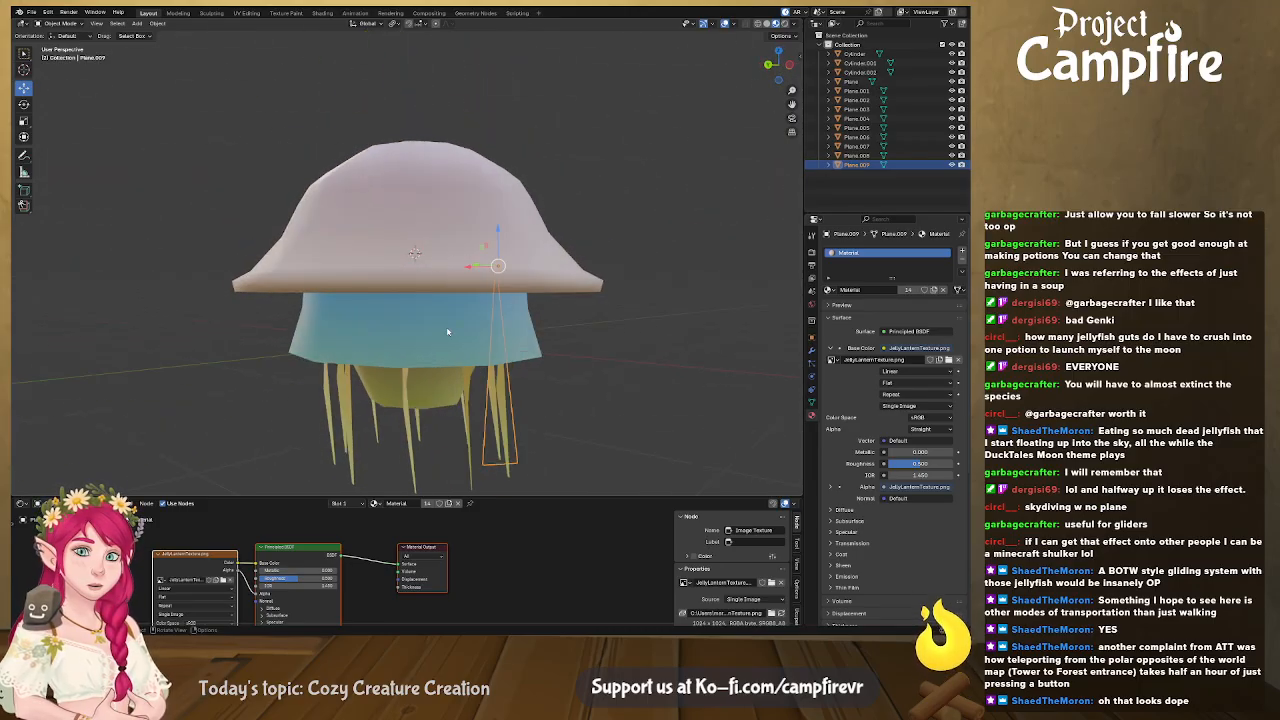
middle_drag(500, 351, 433, 377)
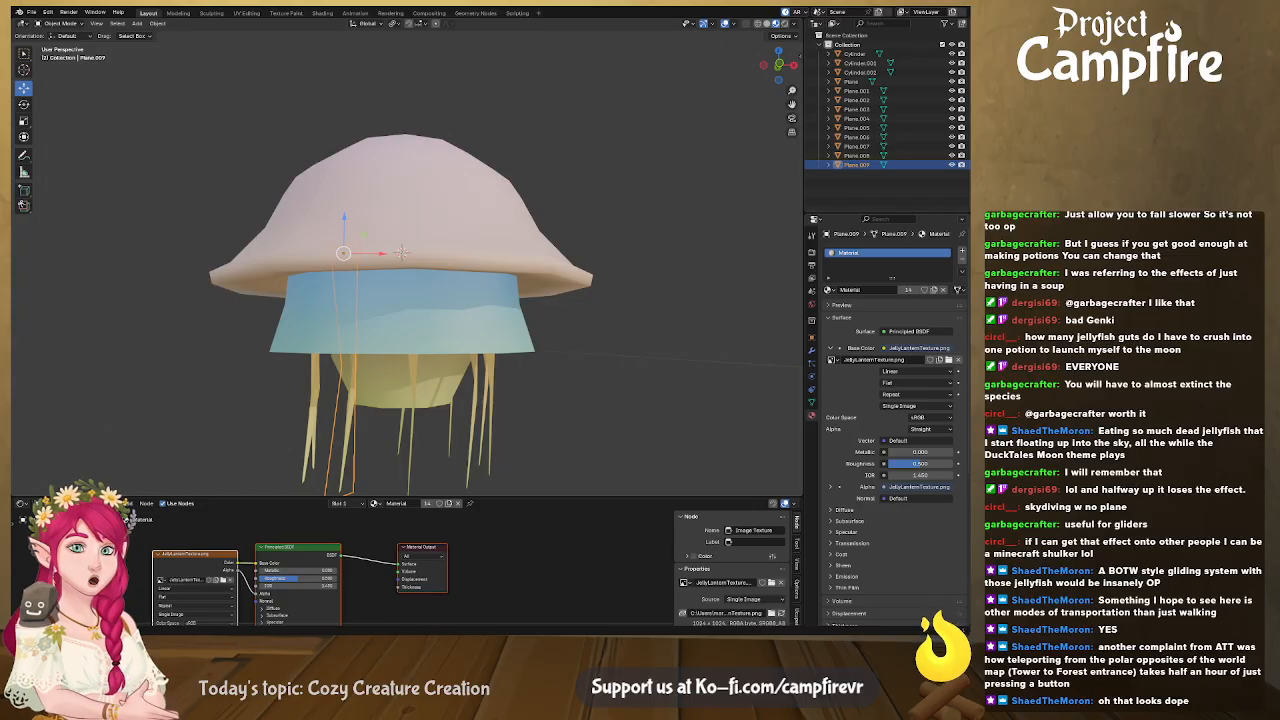
Switch back to Affinity Designer and return from the export workspace to the Designer workspace
key(alt+Tab)
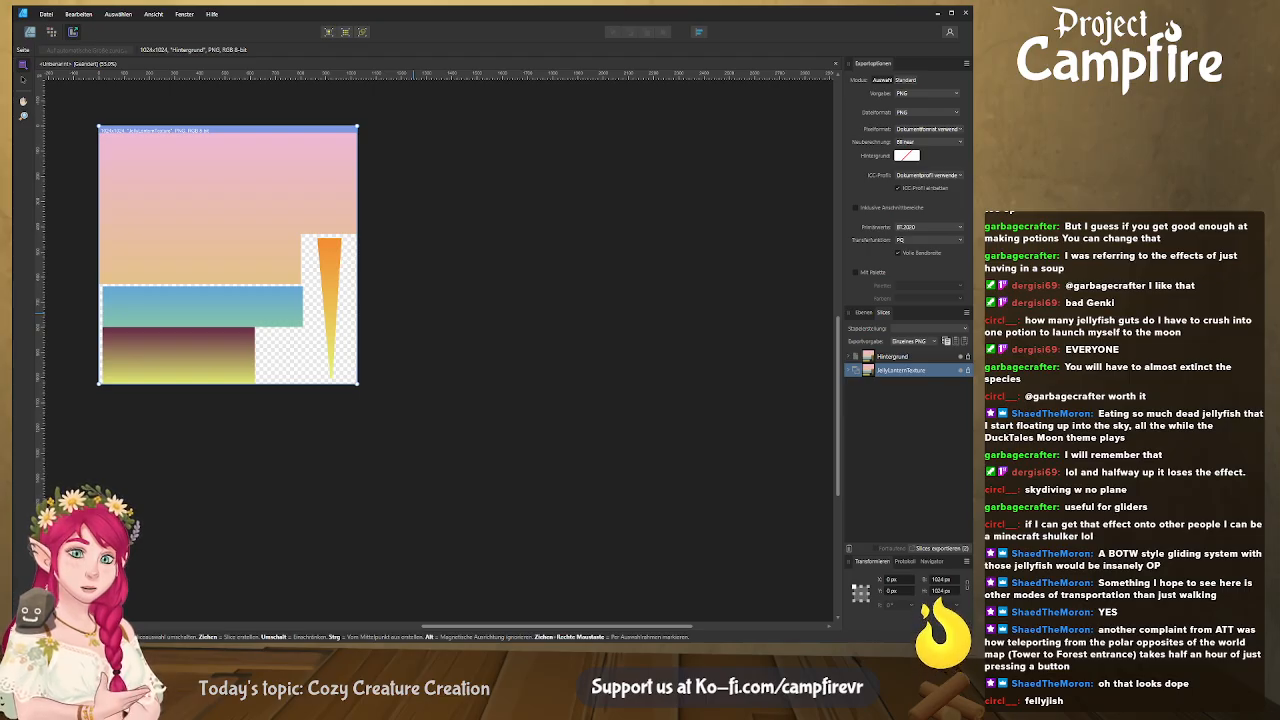
middle_drag(434, 321, 587, 400)
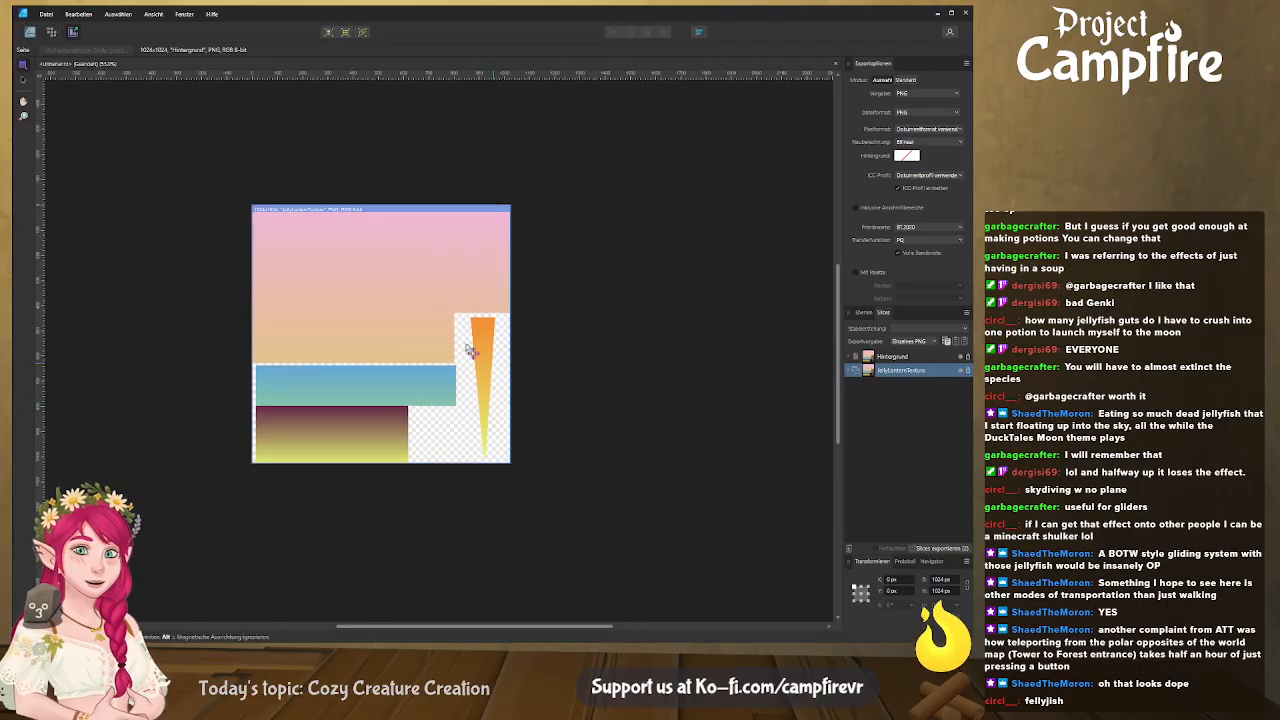
click(30, 31)
ctrl+scroll(497, 447, up, 5)
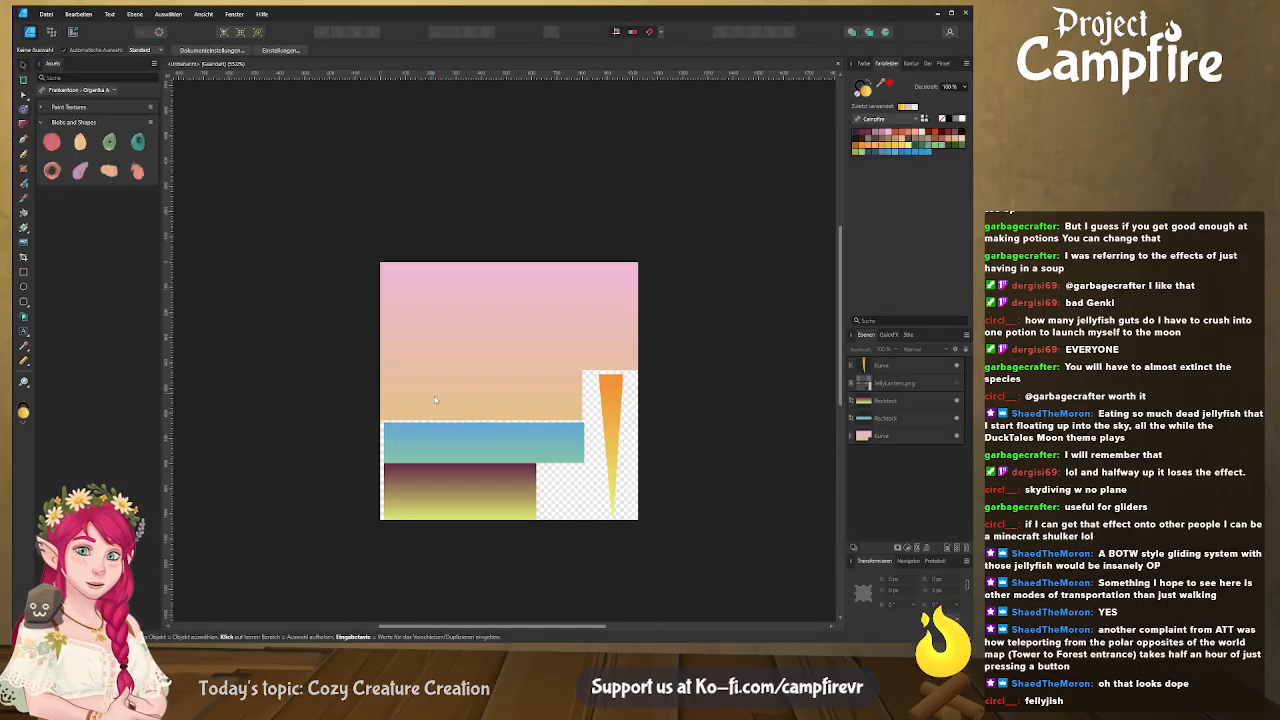
ctrl+scroll(497, 447, down, 4)
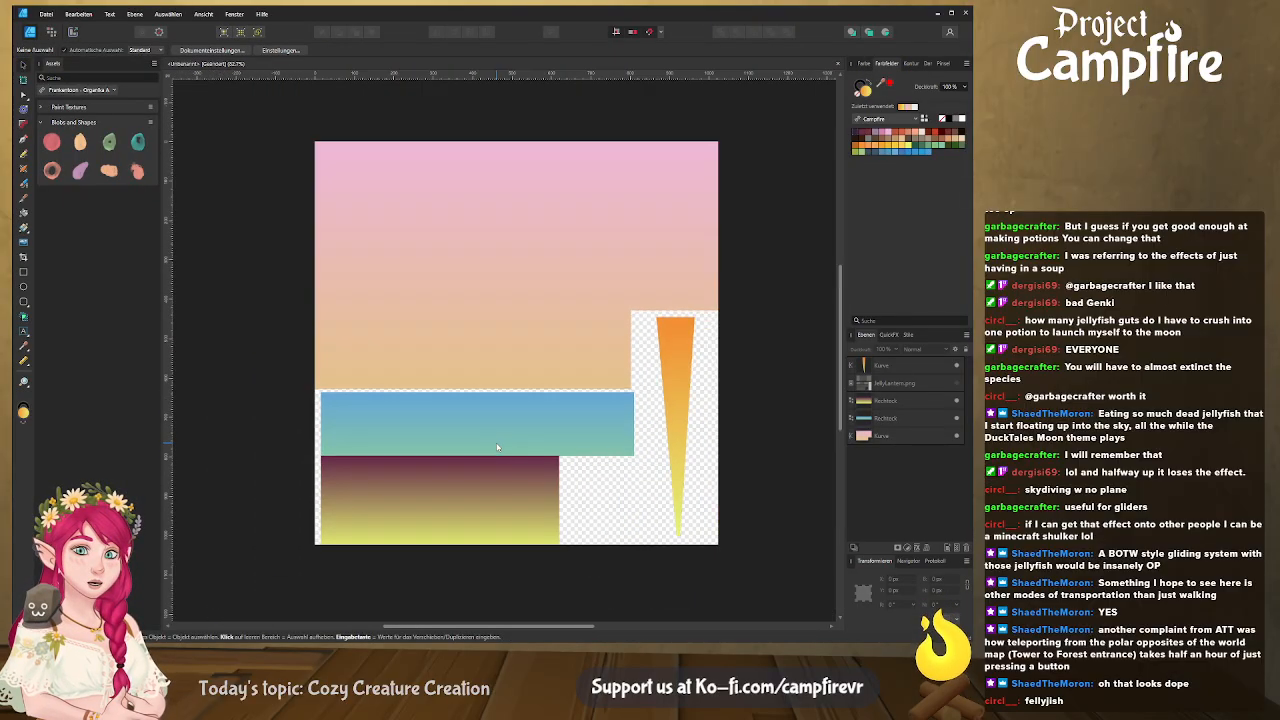
ctrl+scroll(437, 412, up, 1)
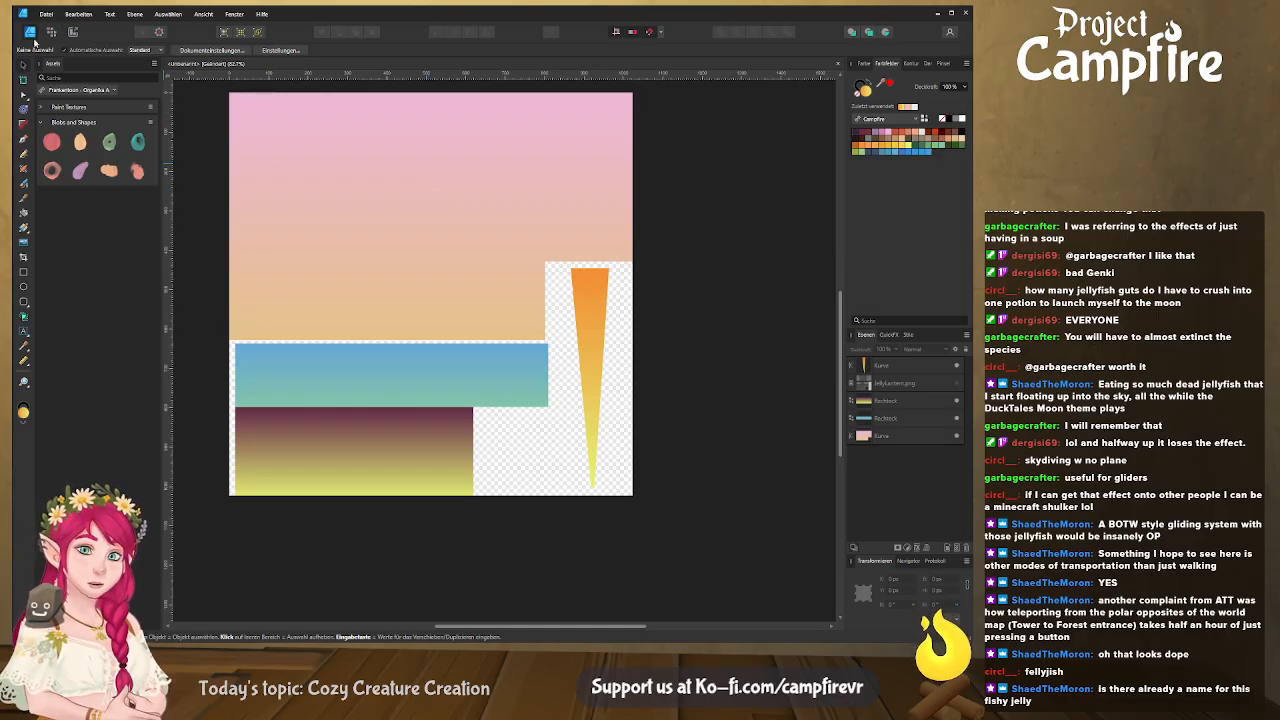
Select the orange-to-yellow tapered shape and show the JellyLantern.png UV layout layer again
click(581, 354)
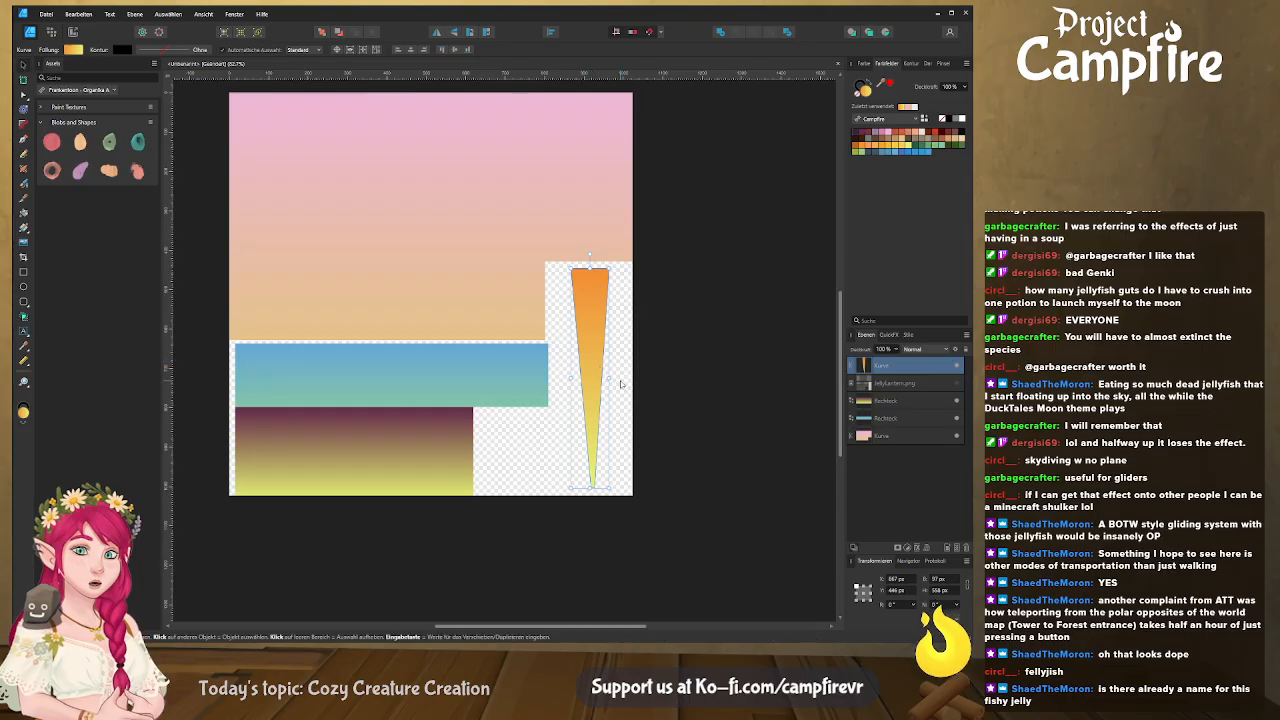
click(956, 383)
middle_drag(681, 456, 650, 417)
scroll(577, 342, up, 5)
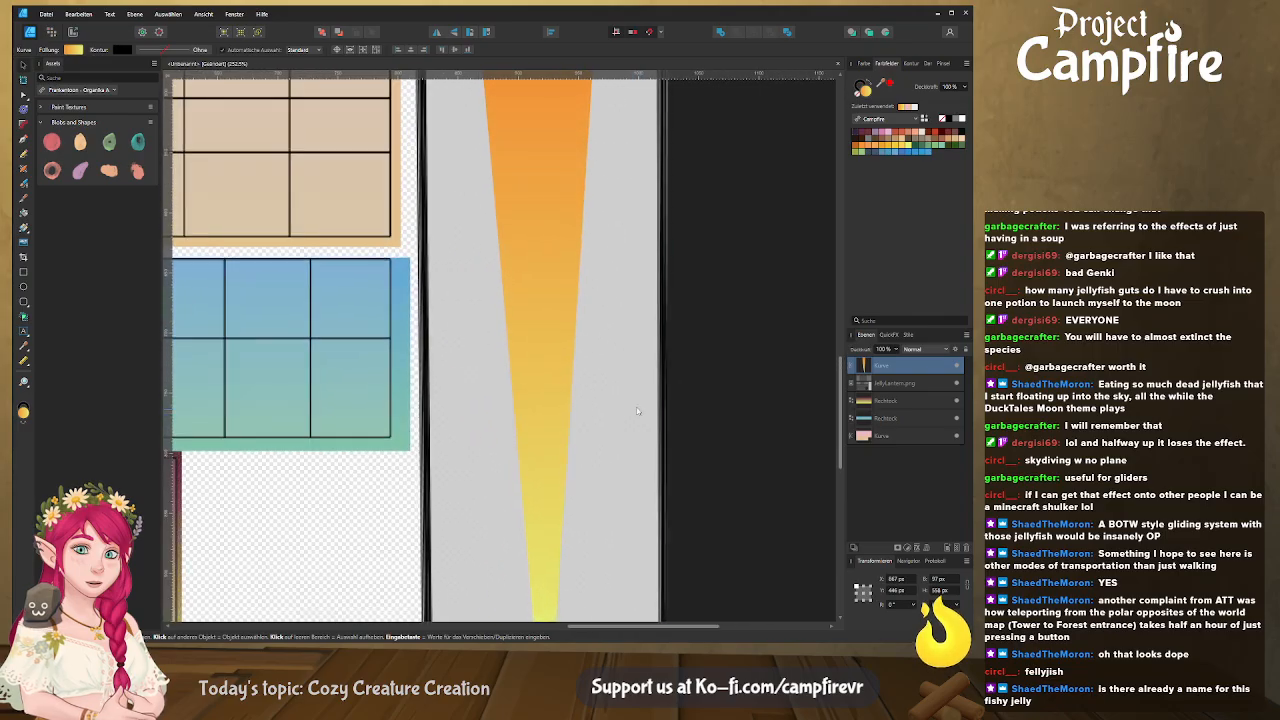
scroll(628, 399, down, 2)
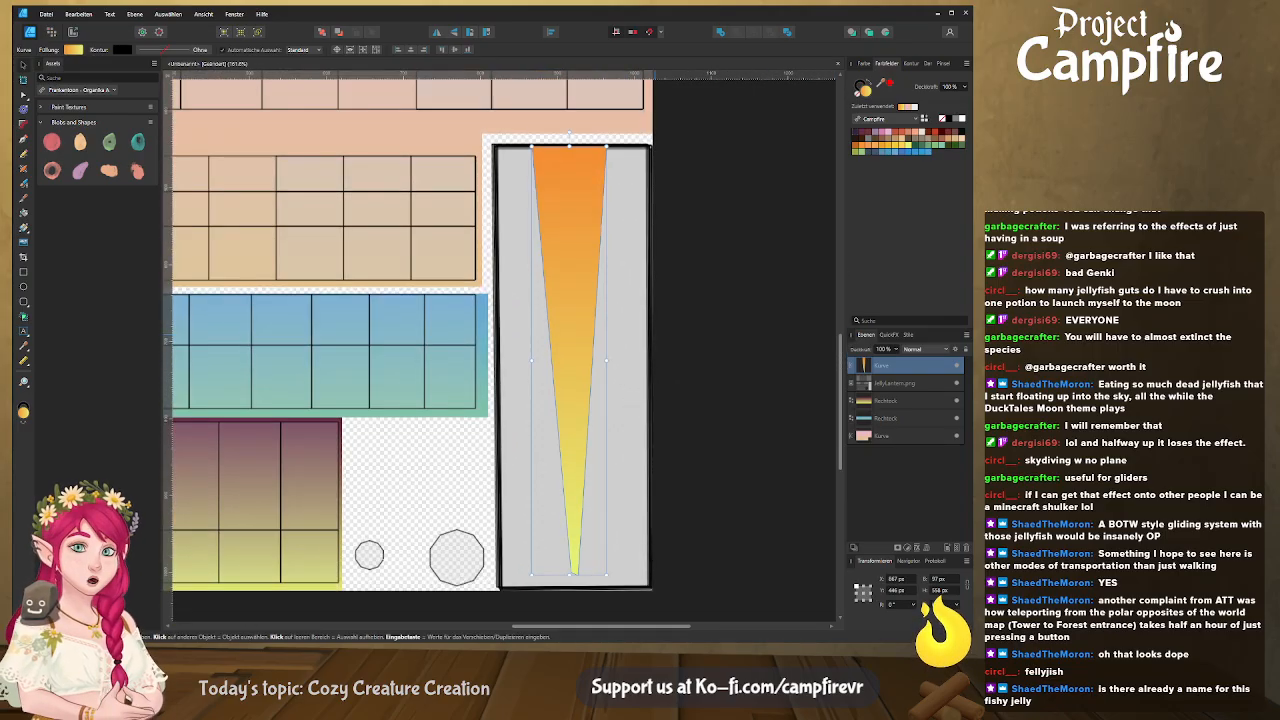
Reshape the orange-to-yellow tapered shape into a wavy tentacle by bending both edges at added nodes and widening its tip
middle_drag(616, 394, 606, 337)
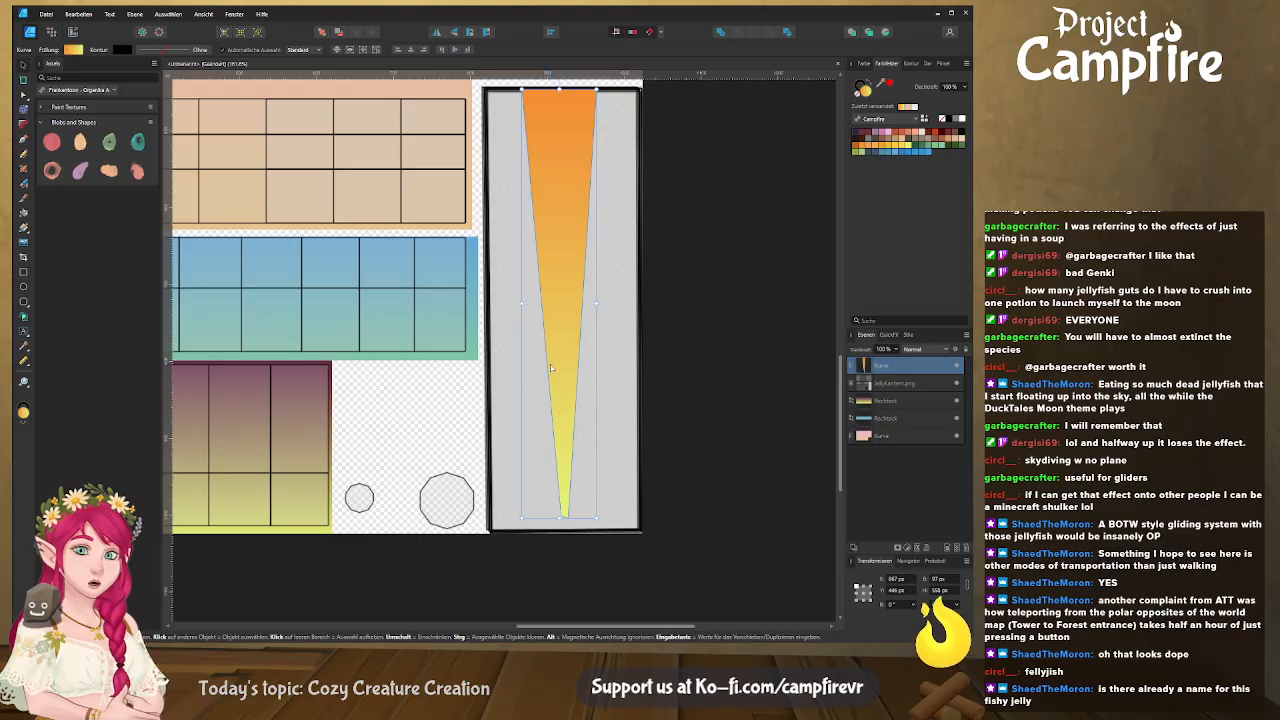
key(a)
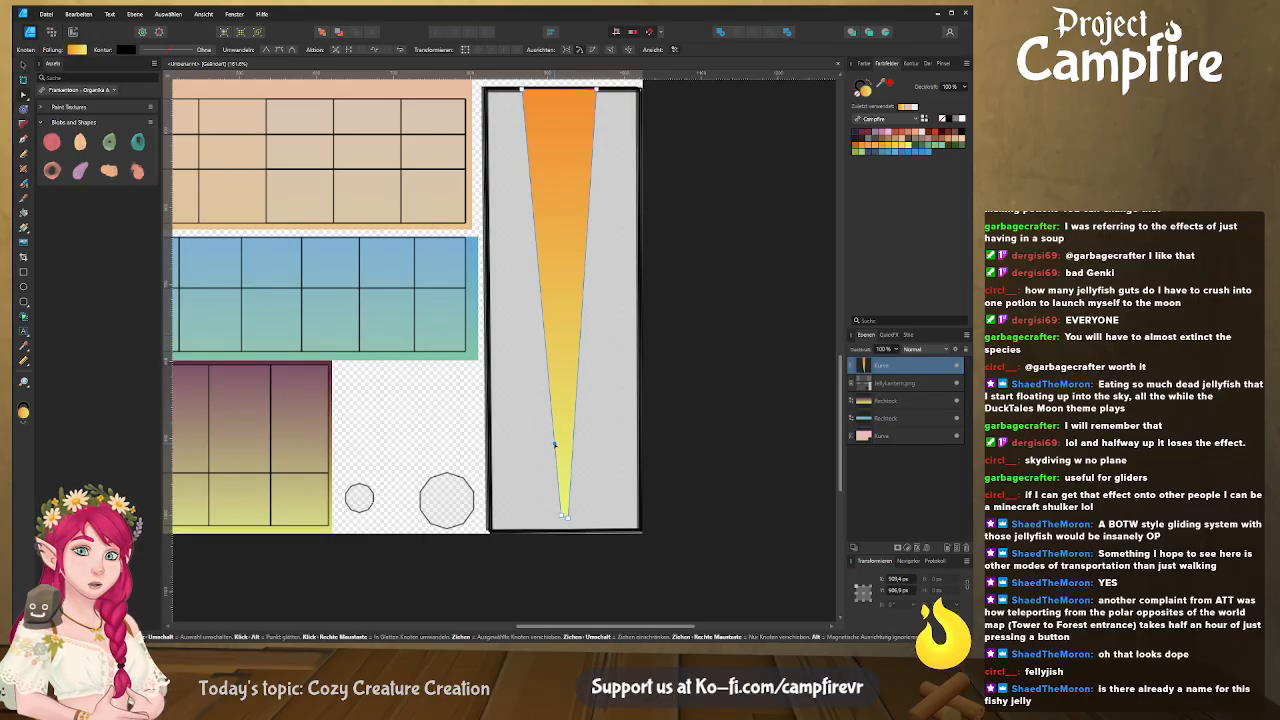
drag(555, 445, 598, 432)
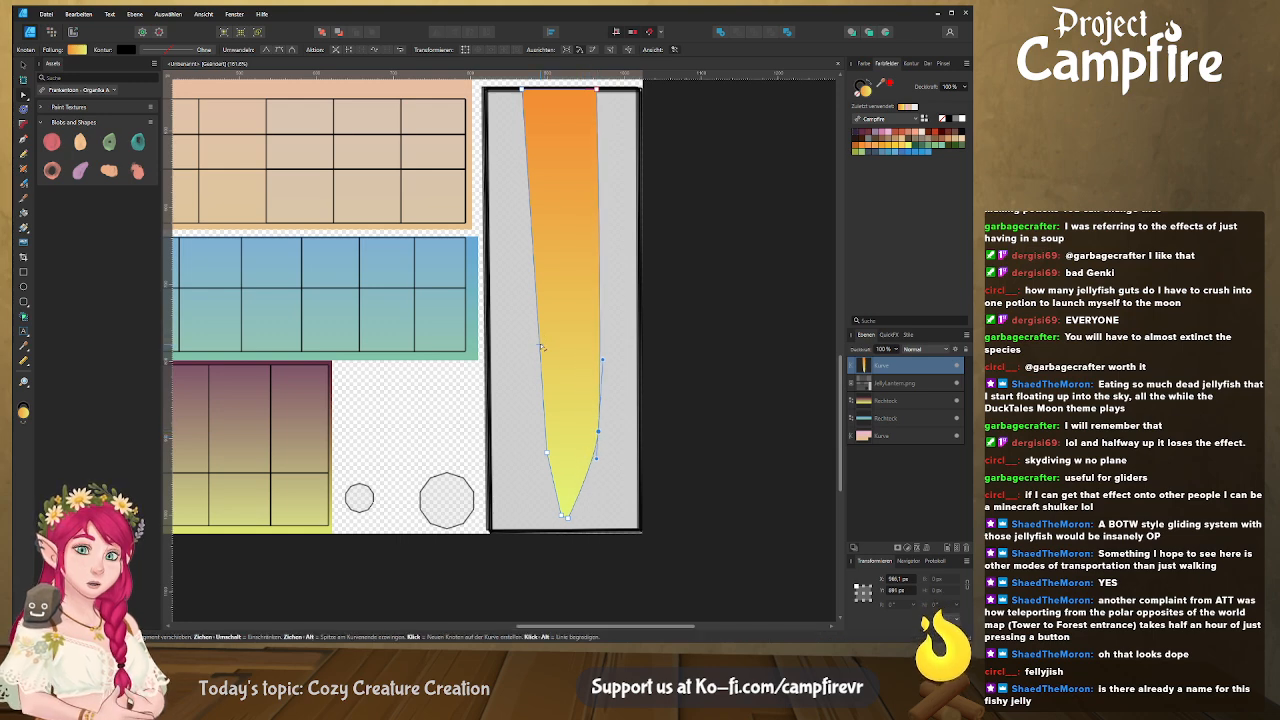
drag(540, 345, 516, 340)
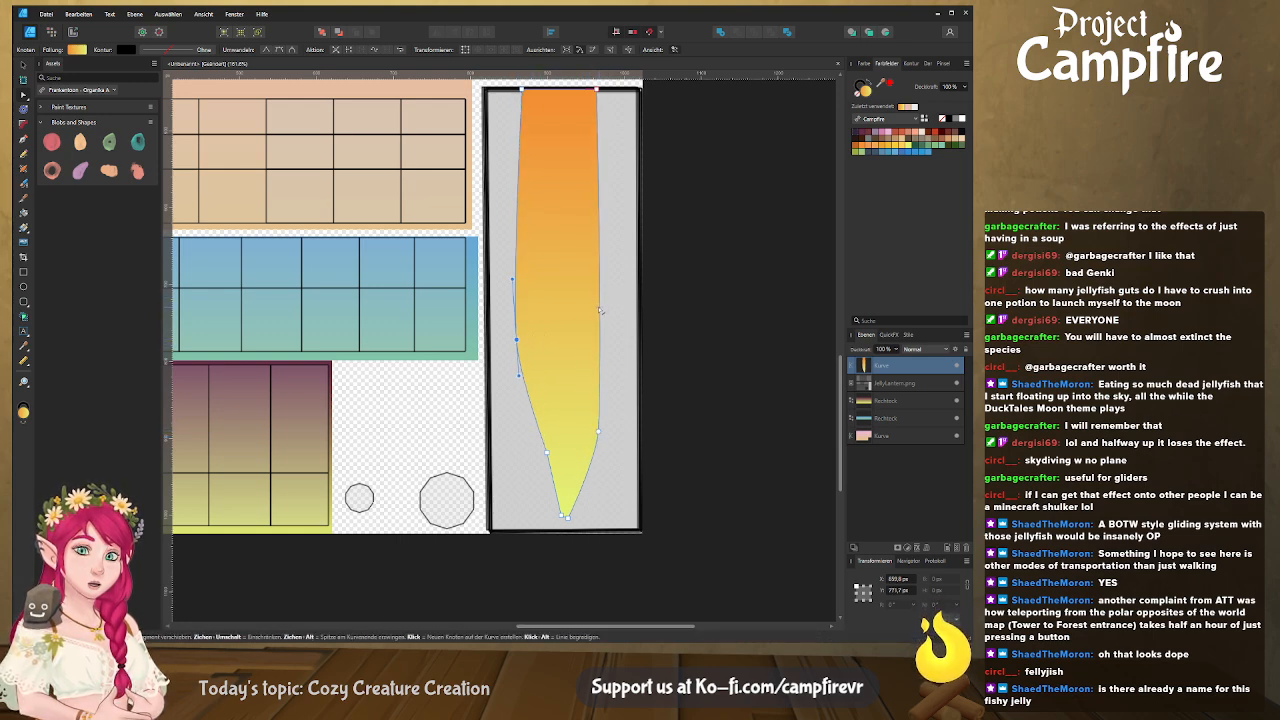
drag(599, 310, 585, 322)
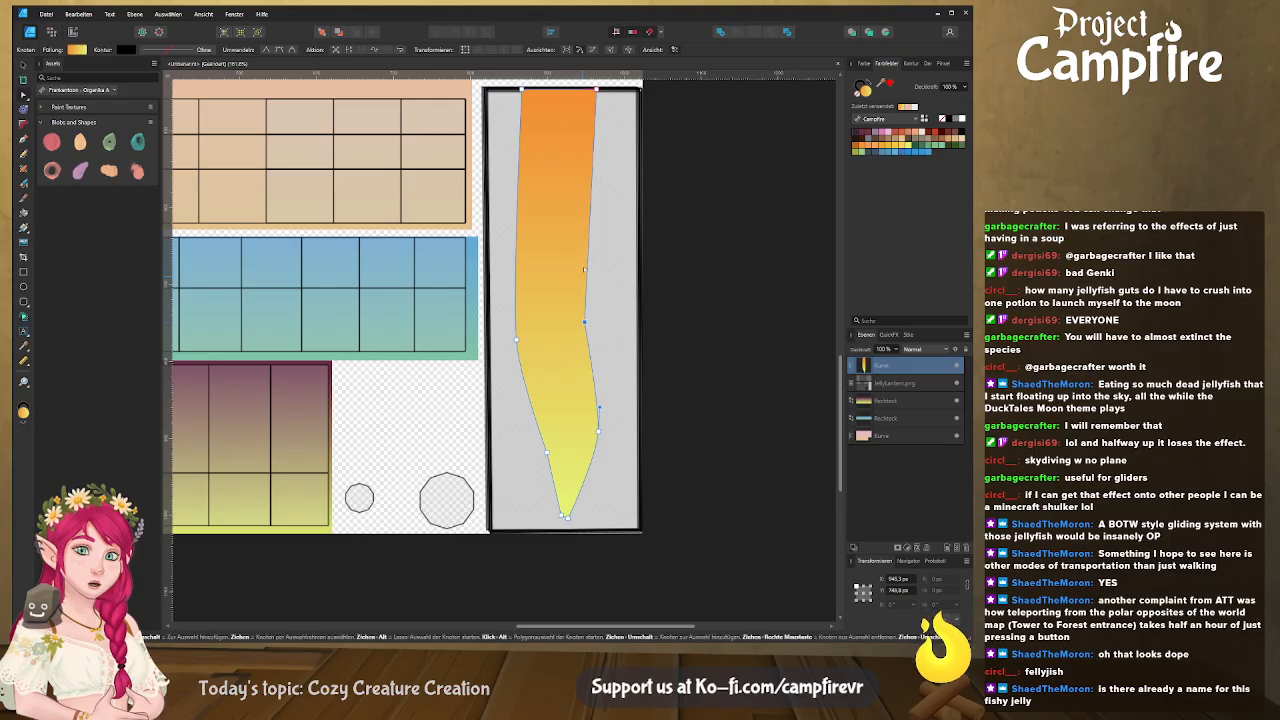
drag(589, 207, 613, 195)
drag(517, 203, 536, 186)
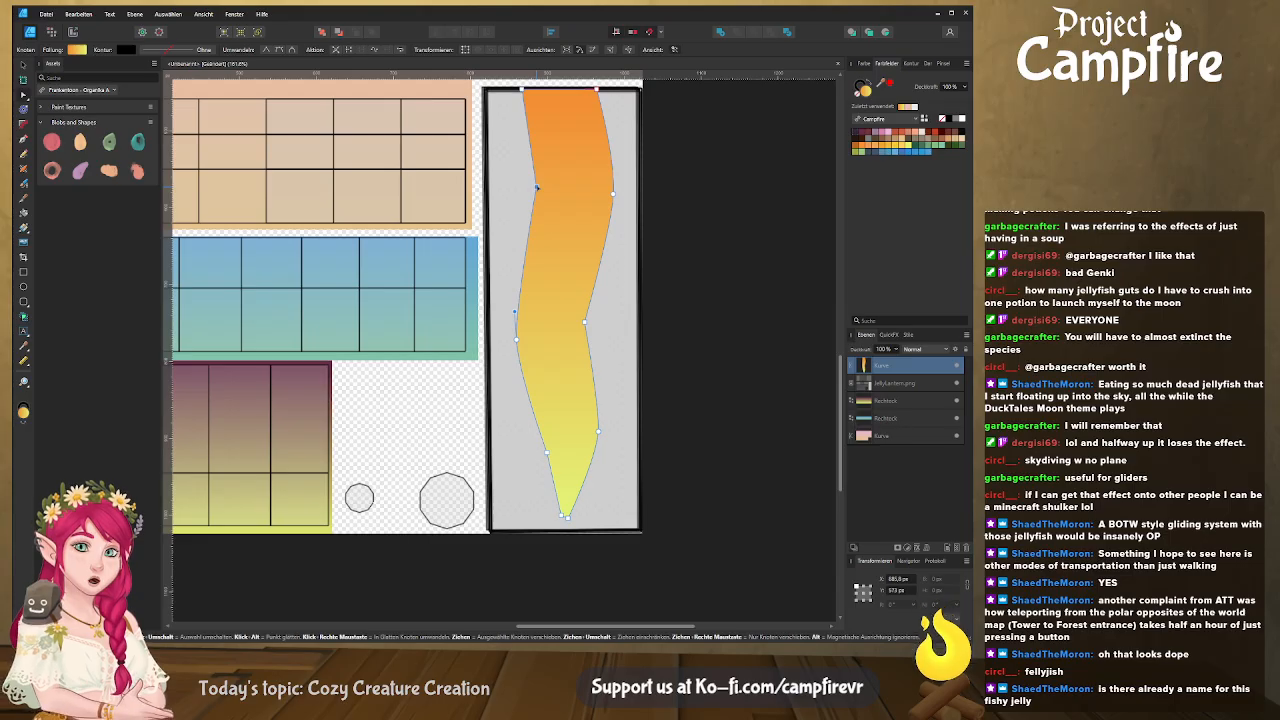
click(586, 482)
drag(586, 480, 548, 490)
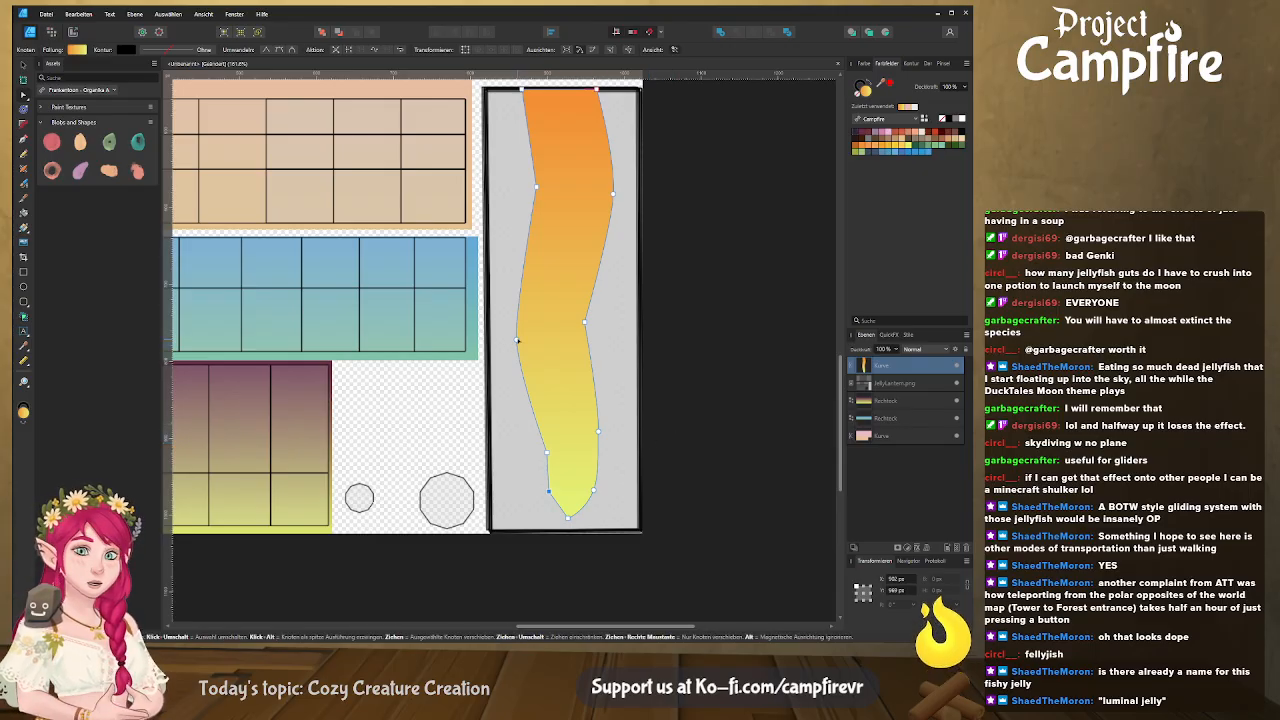
Smooth the wavy tentacle's corner nodes along both edges and near the tip, shifting the tip's left node to round it, and deselect the shape
click(585, 322)
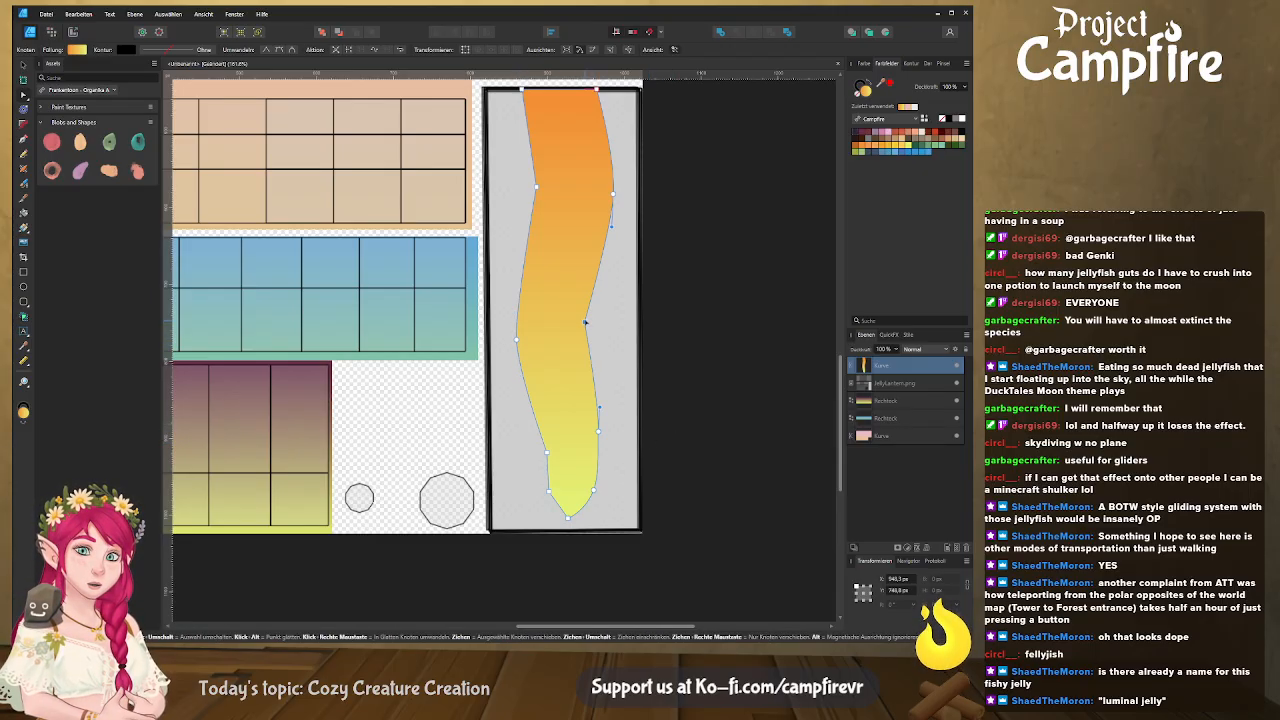
click(280, 50)
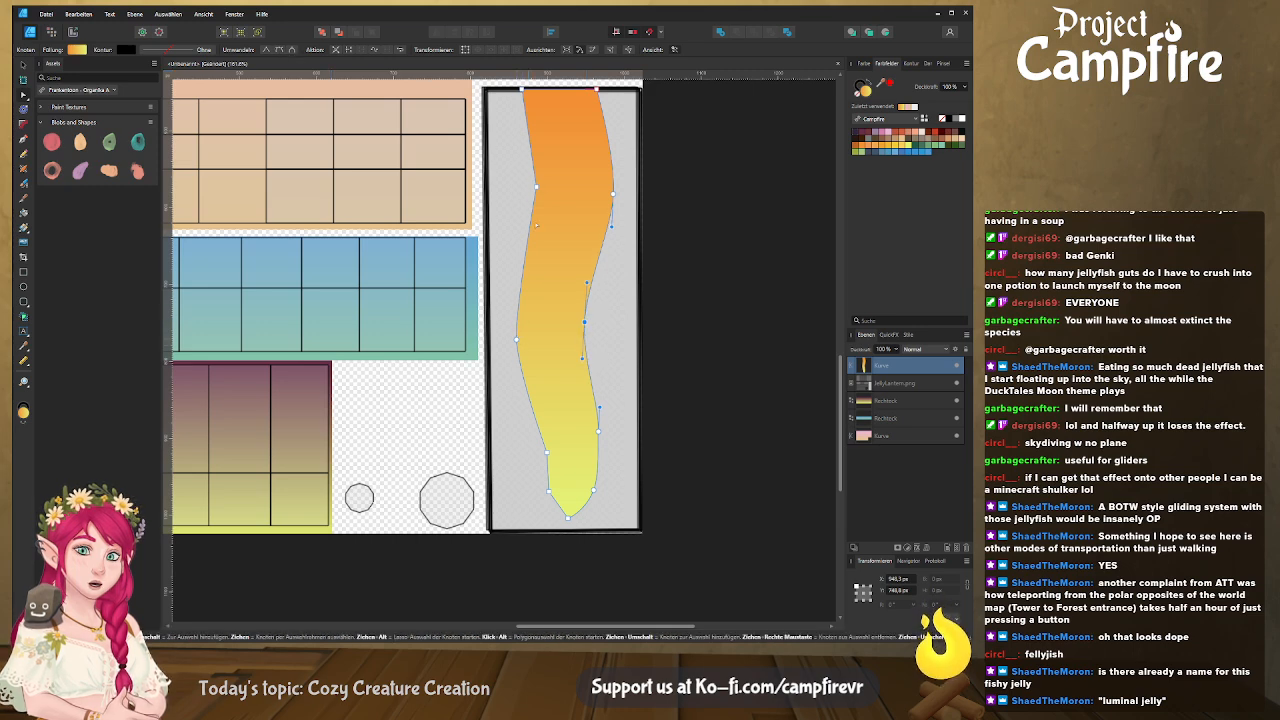
click(536, 187)
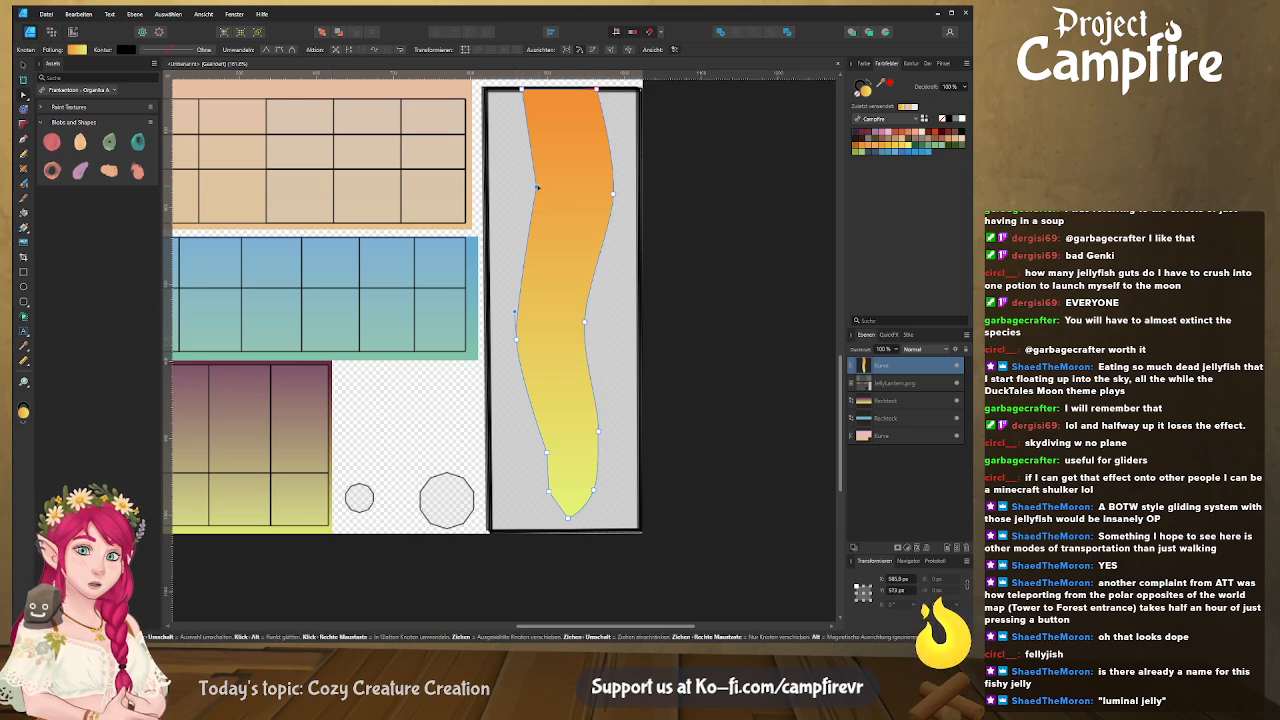
click(281, 50)
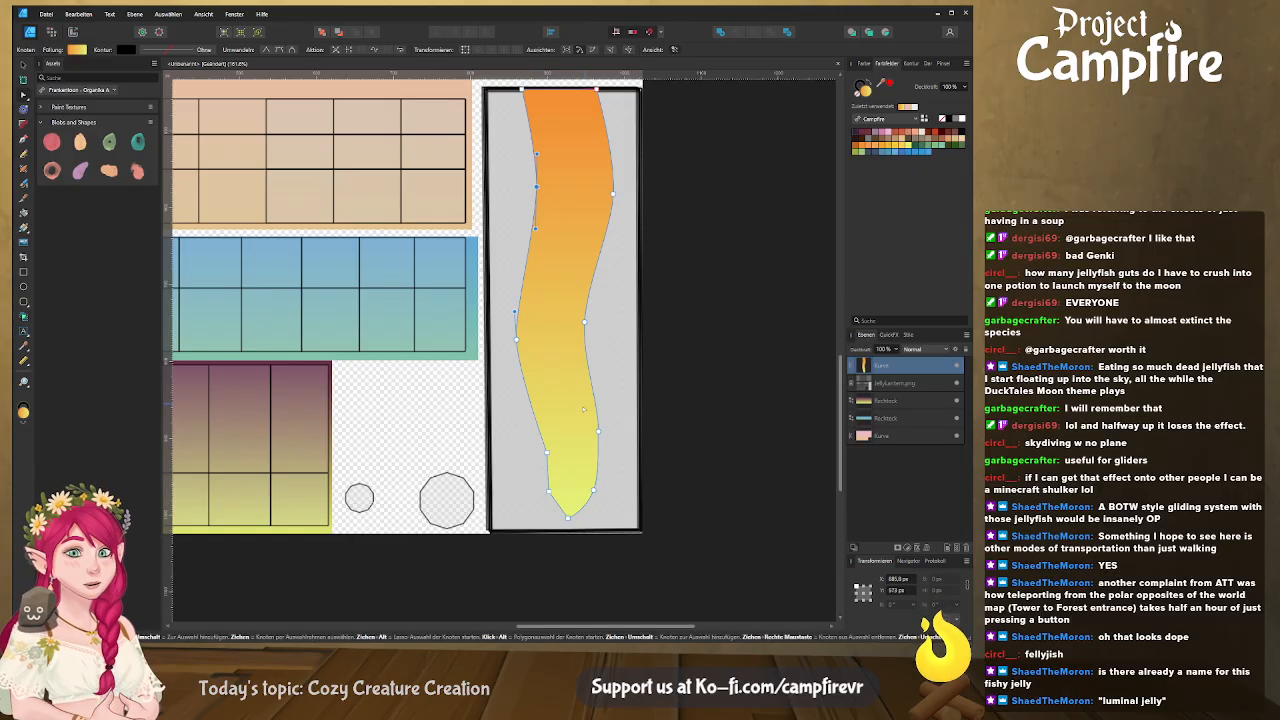
drag(547, 453, 545, 500)
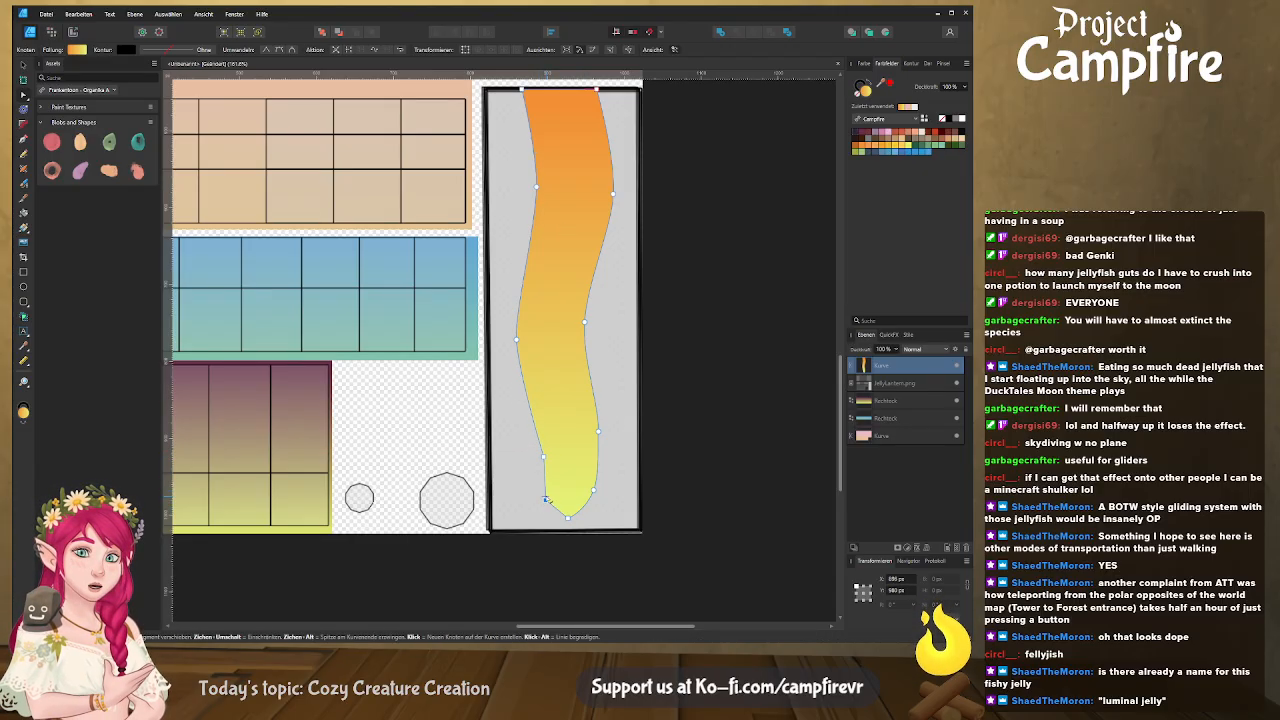
click(290, 51)
click(544, 458)
click(292, 53)
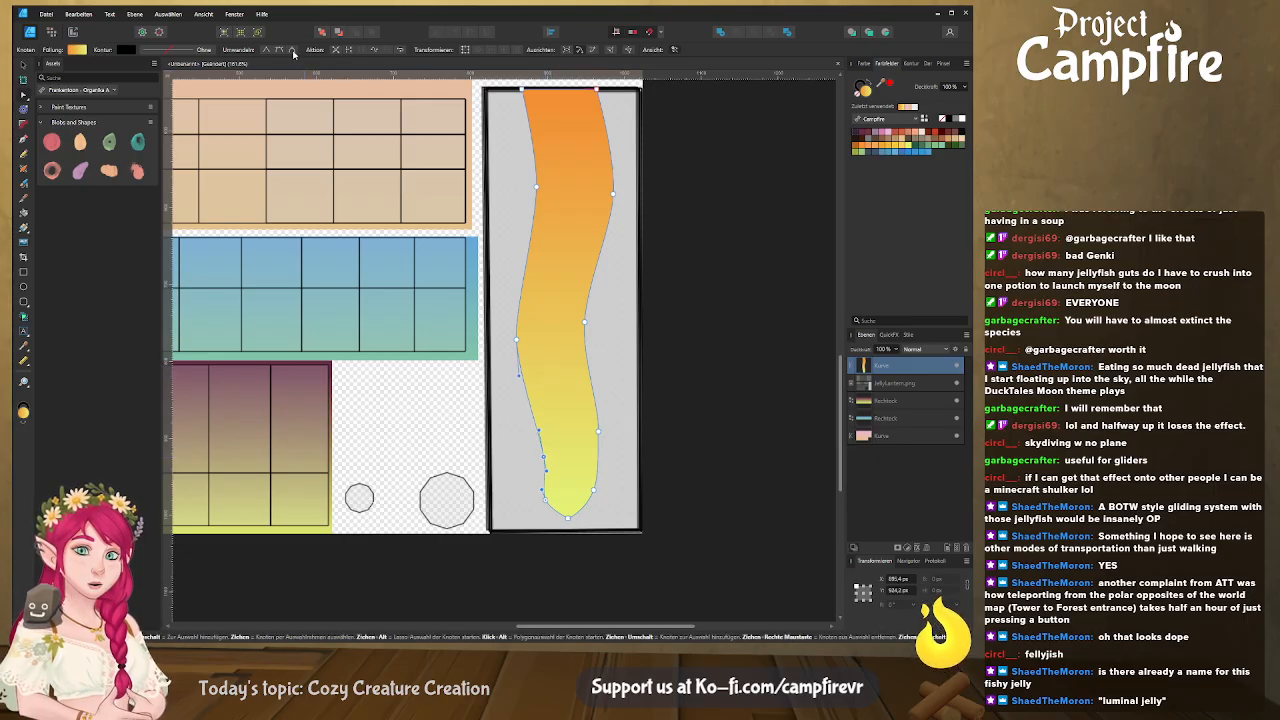
click(654, 419)
mouse_move(586, 363)
middle_down()
mouse_move(602, 360)
mouse_move(577, 384)
middle_up()
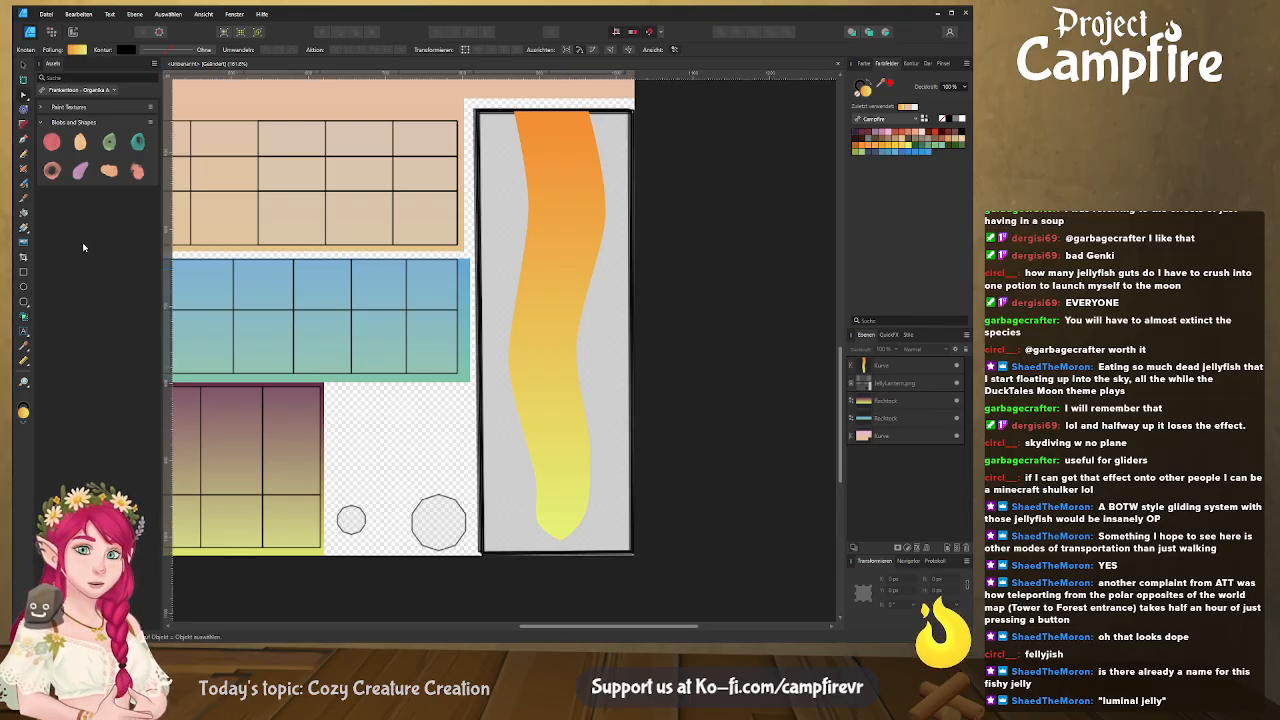
Browse the raster brush sets in the Pixel workspace and return to the Designer workspace
middle_drag(178, 266, 319, 346)
scroll(188, 250, down, 4)
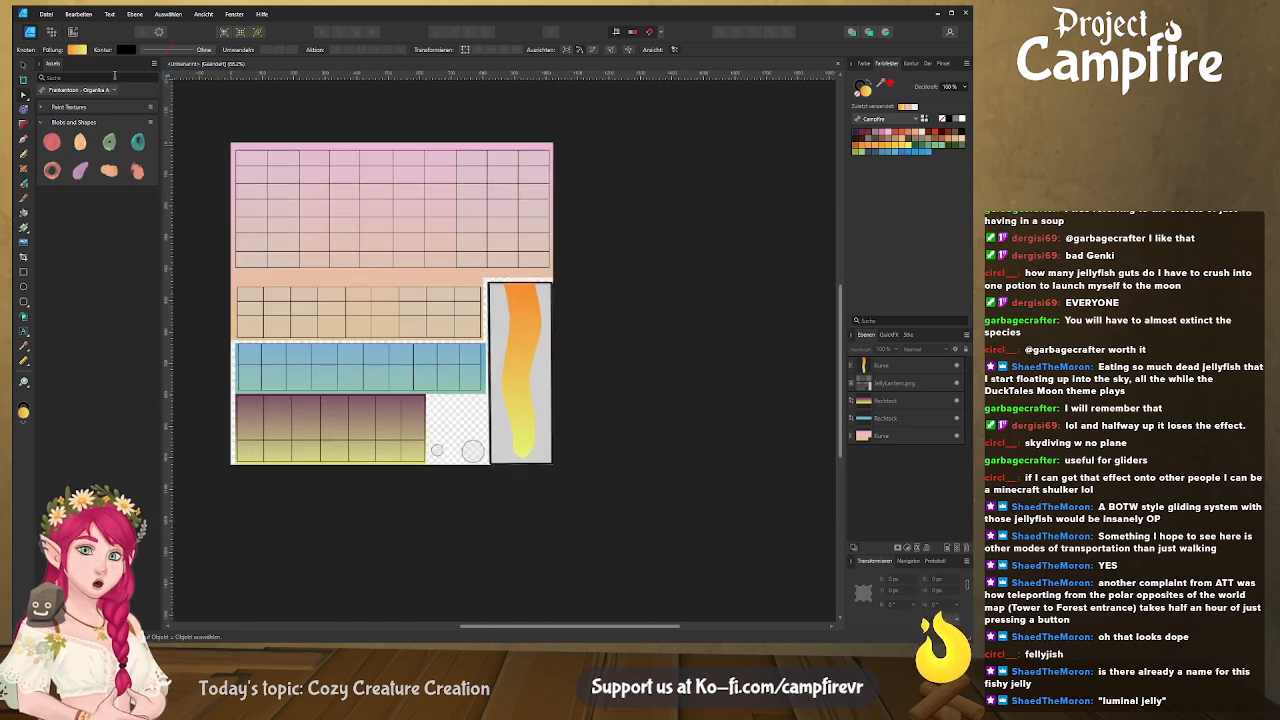
click(51, 32)
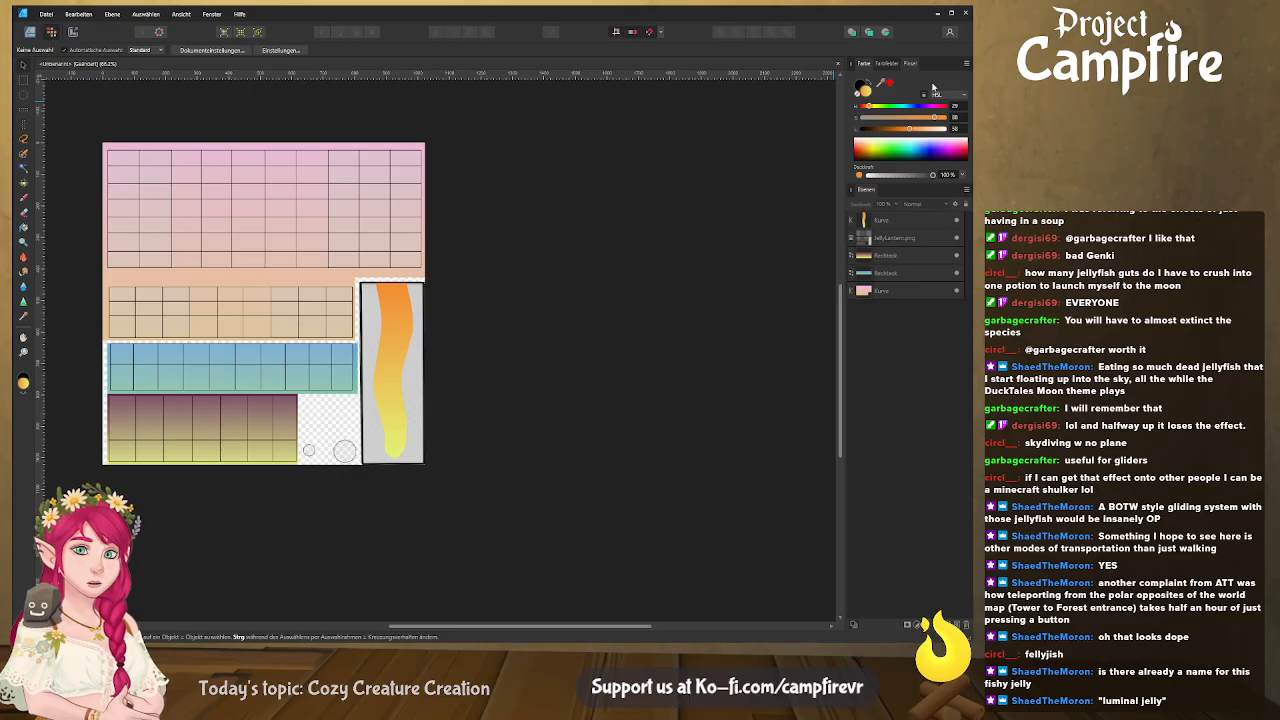
click(910, 63)
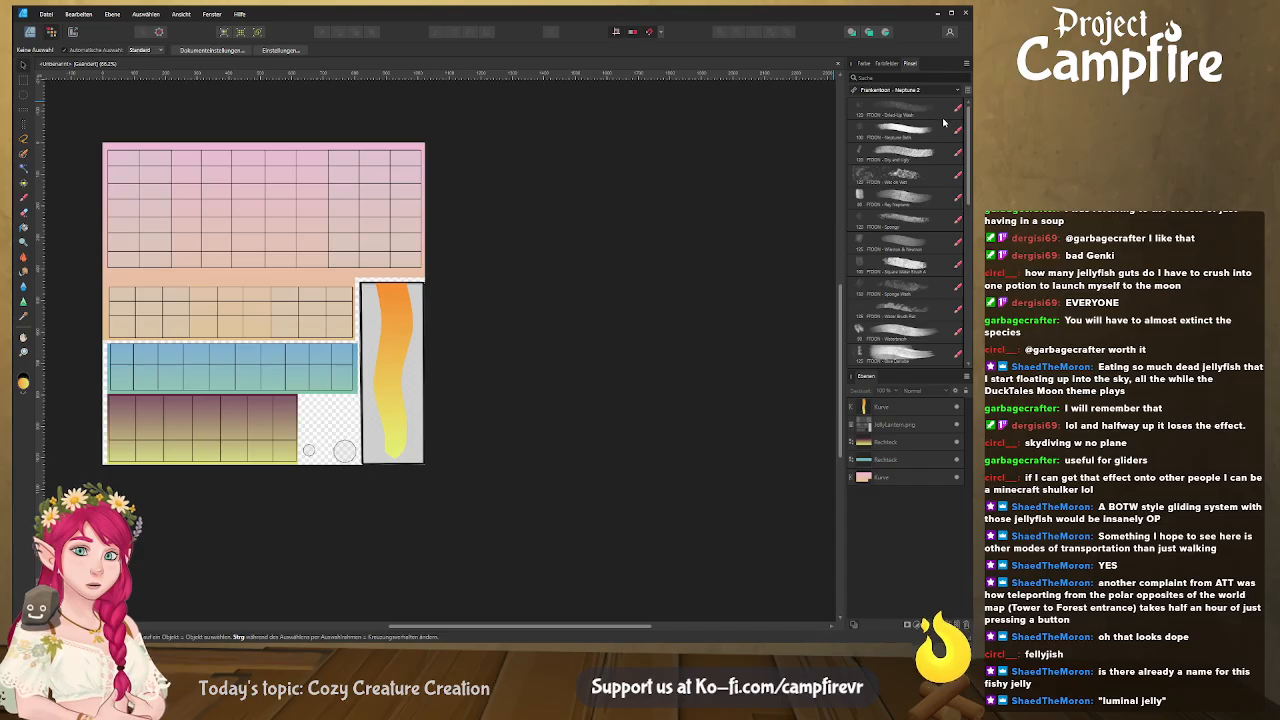
click(934, 188)
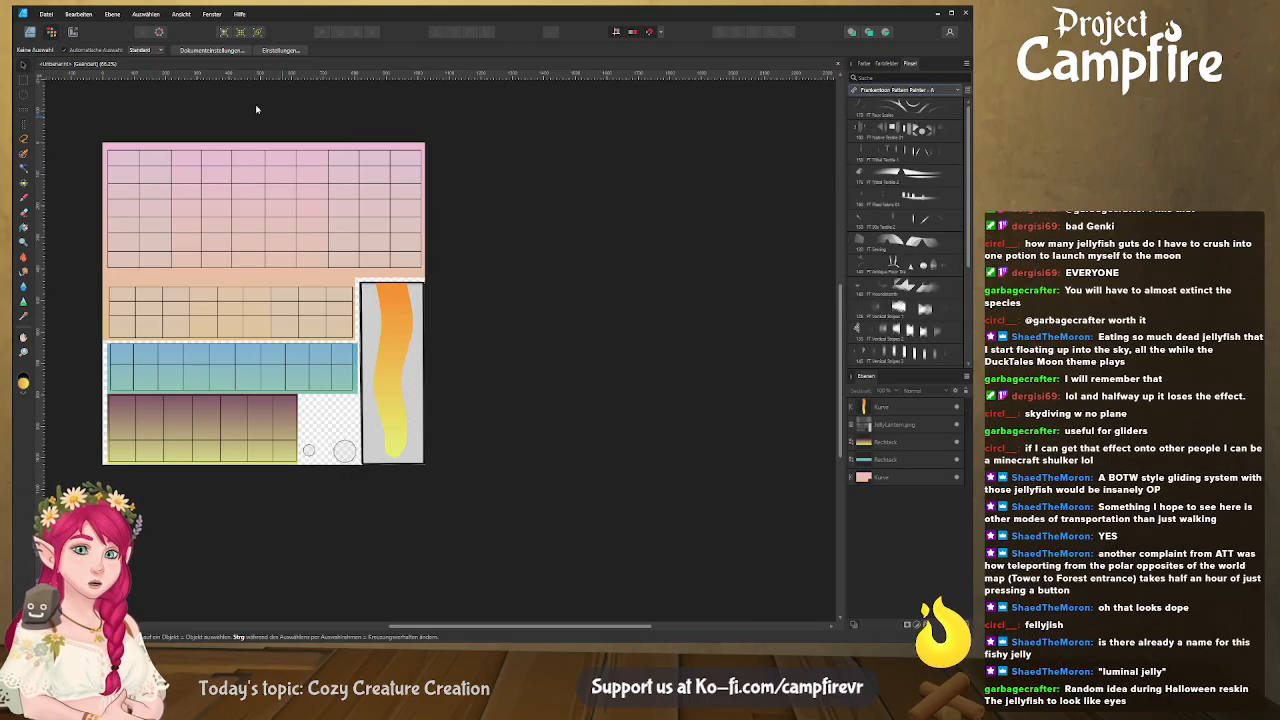
click(30, 31)
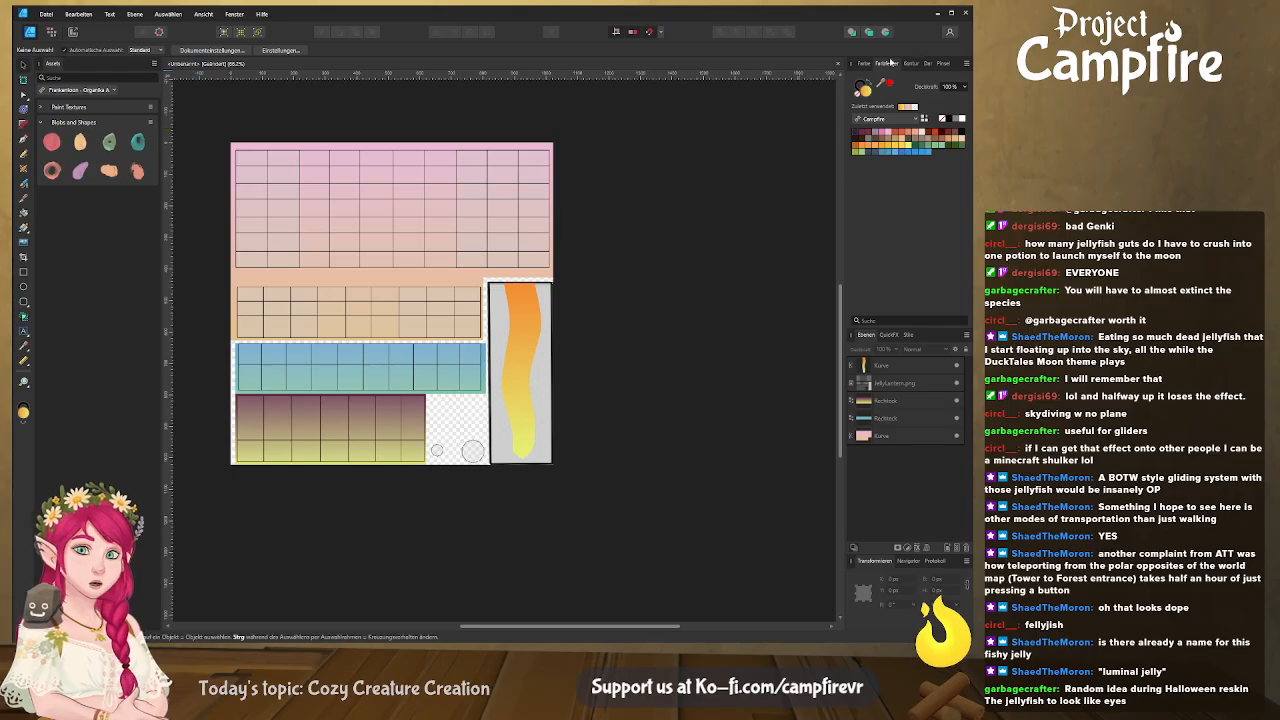
Try a speckled vector brush from the Organika Strokes set with one black stroke across the lower part of the pink gradient area
click(945, 63)
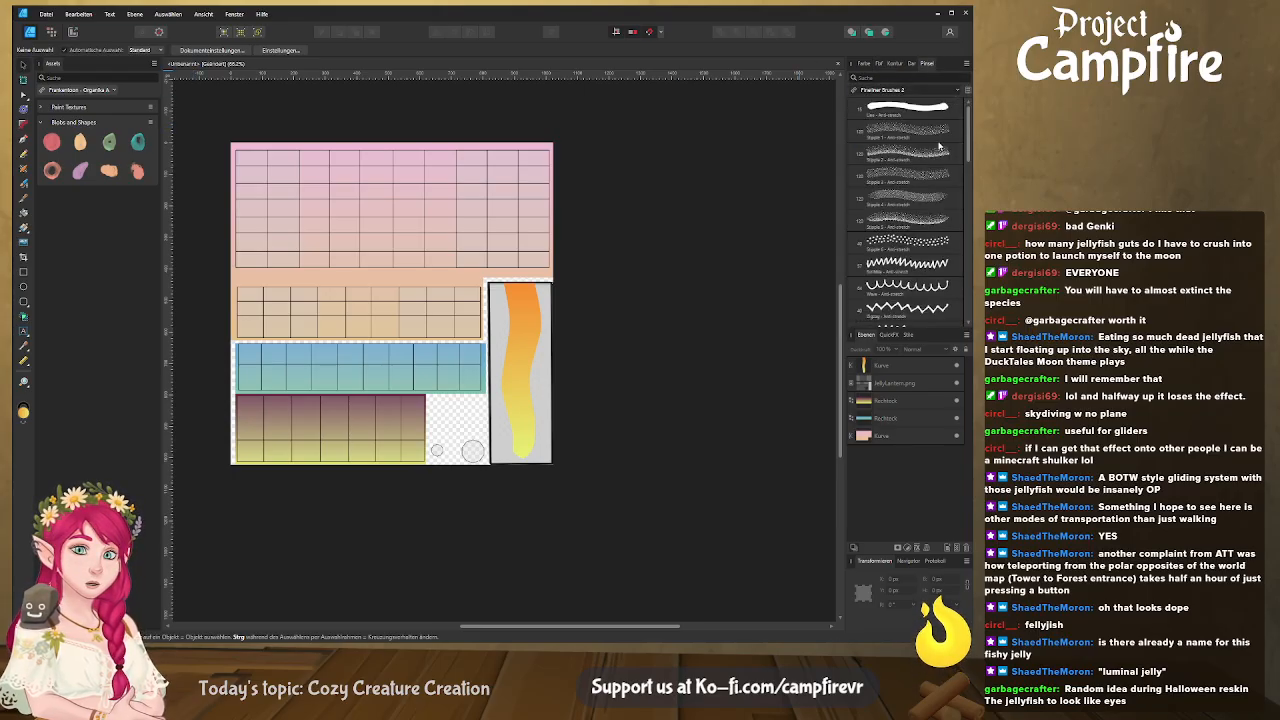
scroll(940, 150, down, 10)
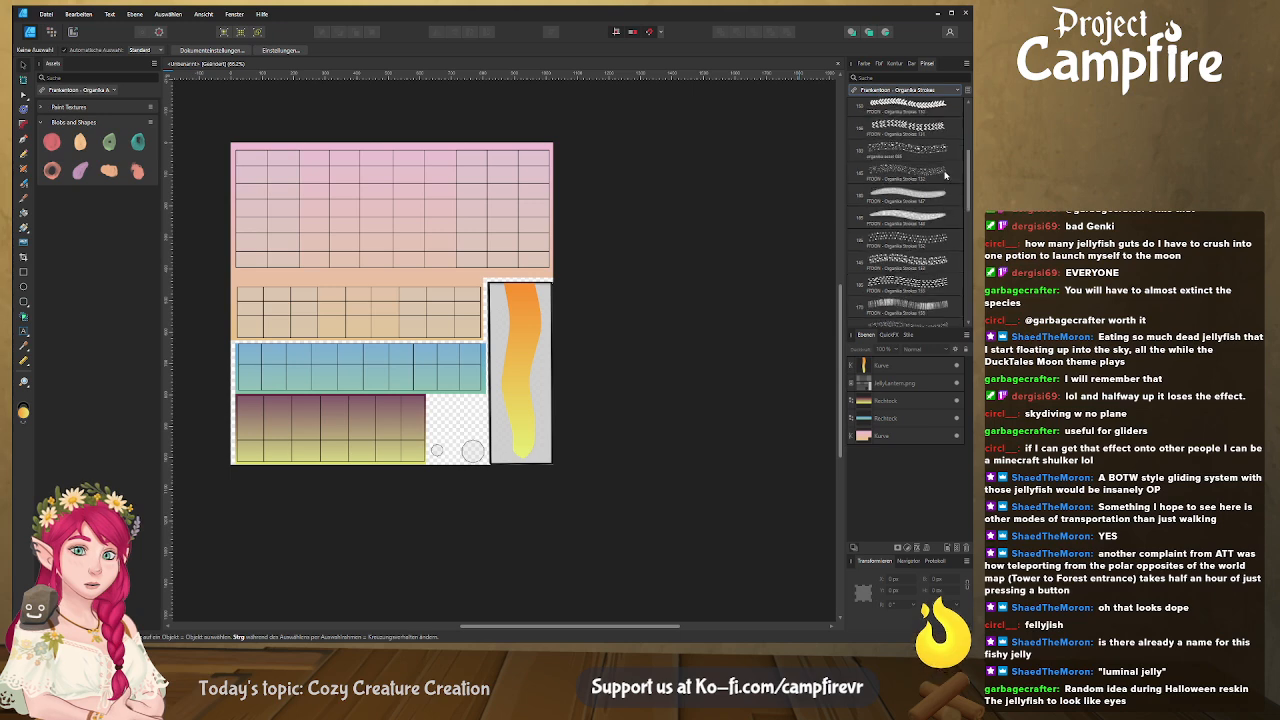
scroll(945, 175, down, 3)
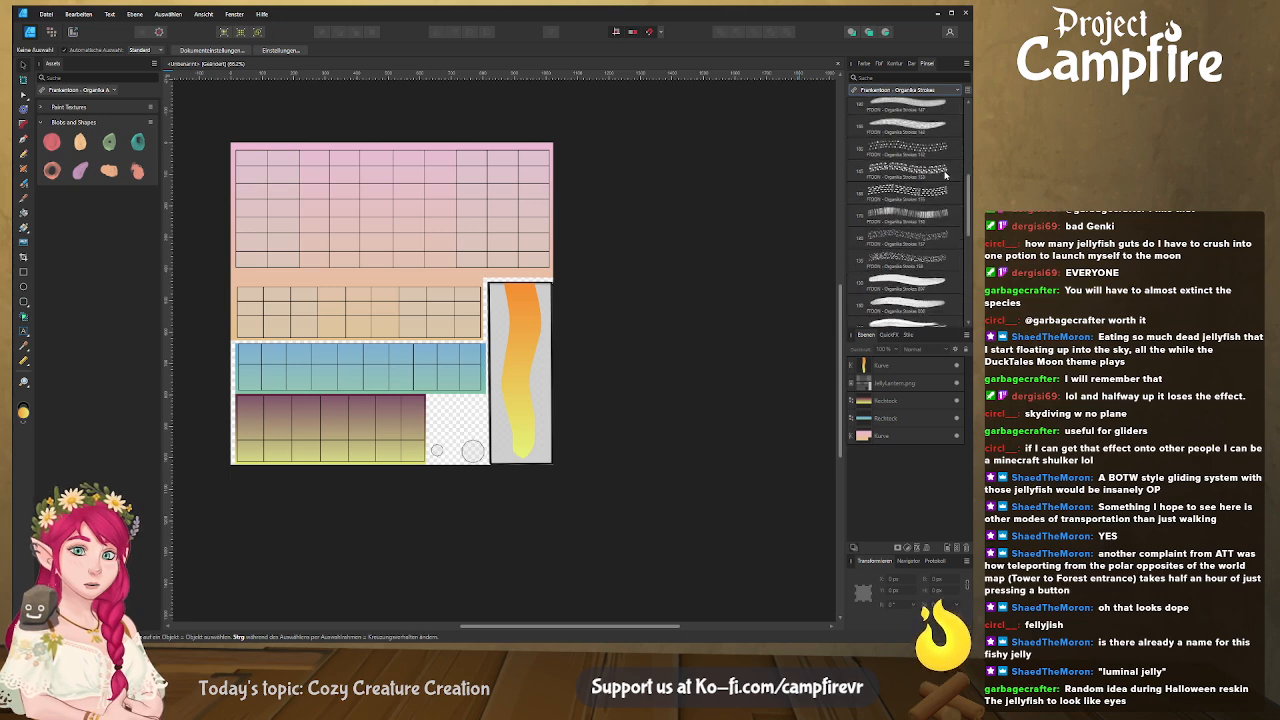
click(930, 260)
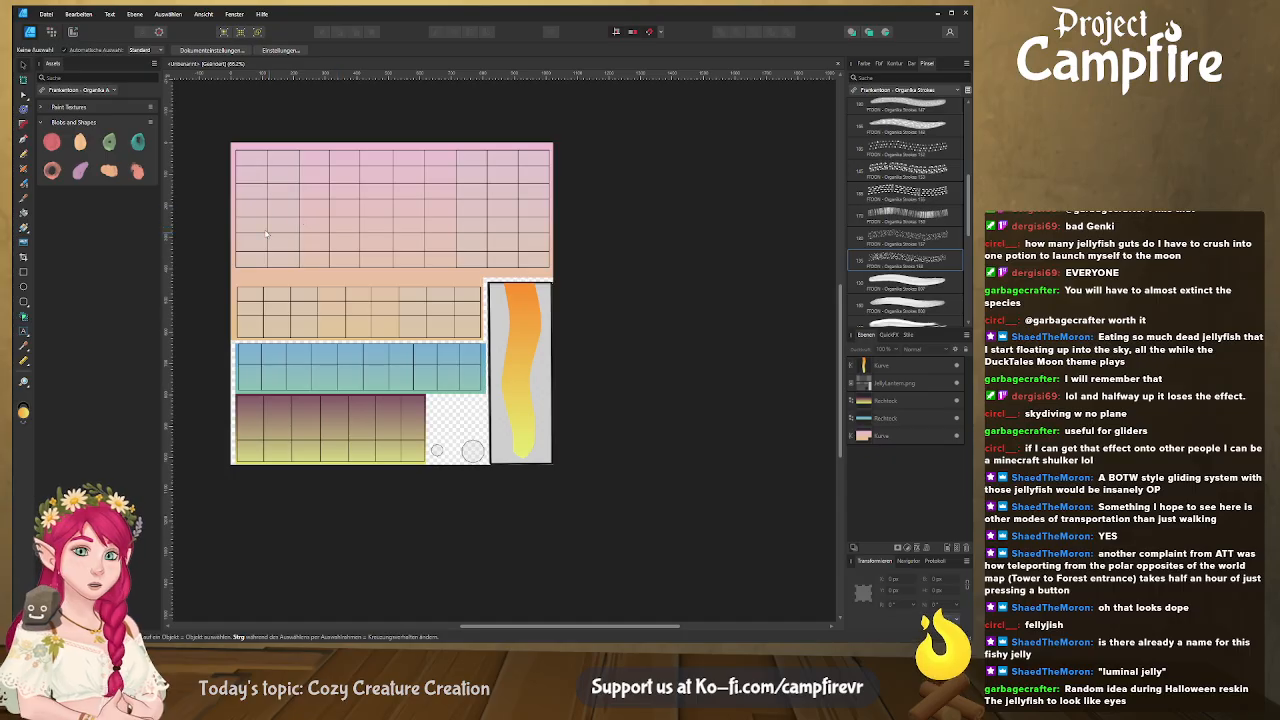
key(b)
drag(225, 240, 606, 240)
key(a)
ctrl+scroll(455, 270, up, 5)
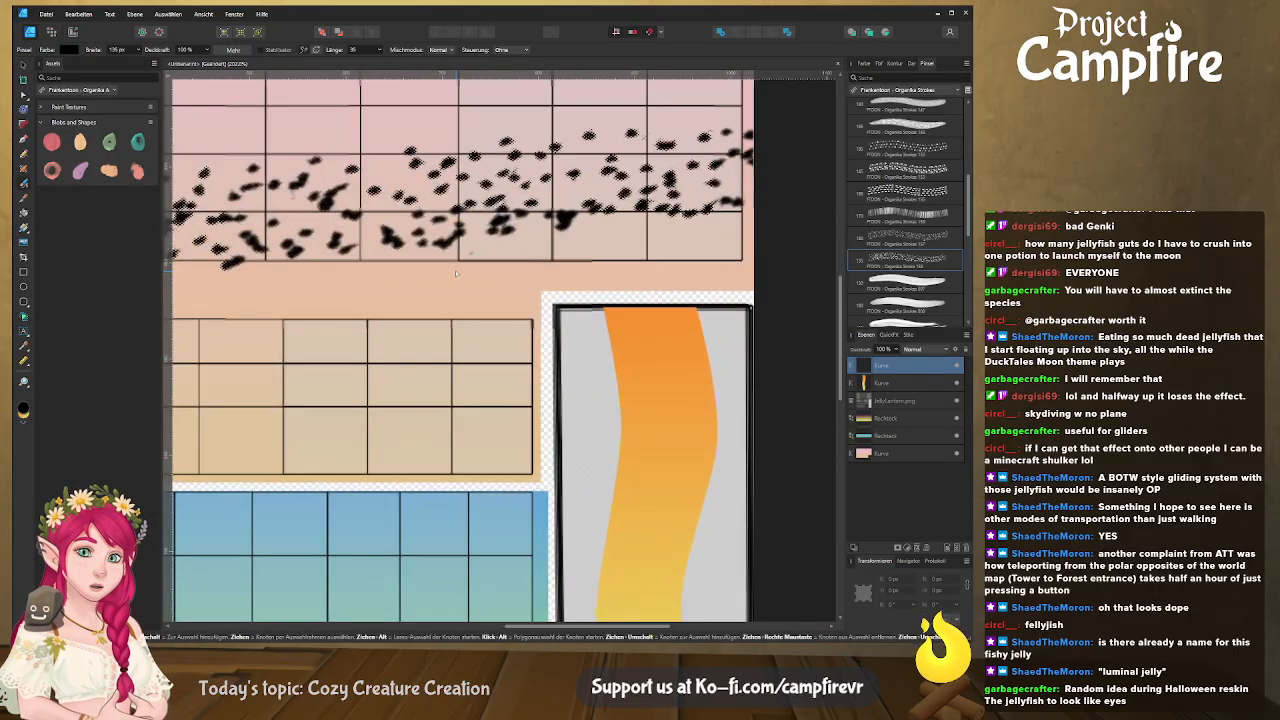
ctrl+scroll(455, 270, down, 5)
key(b)
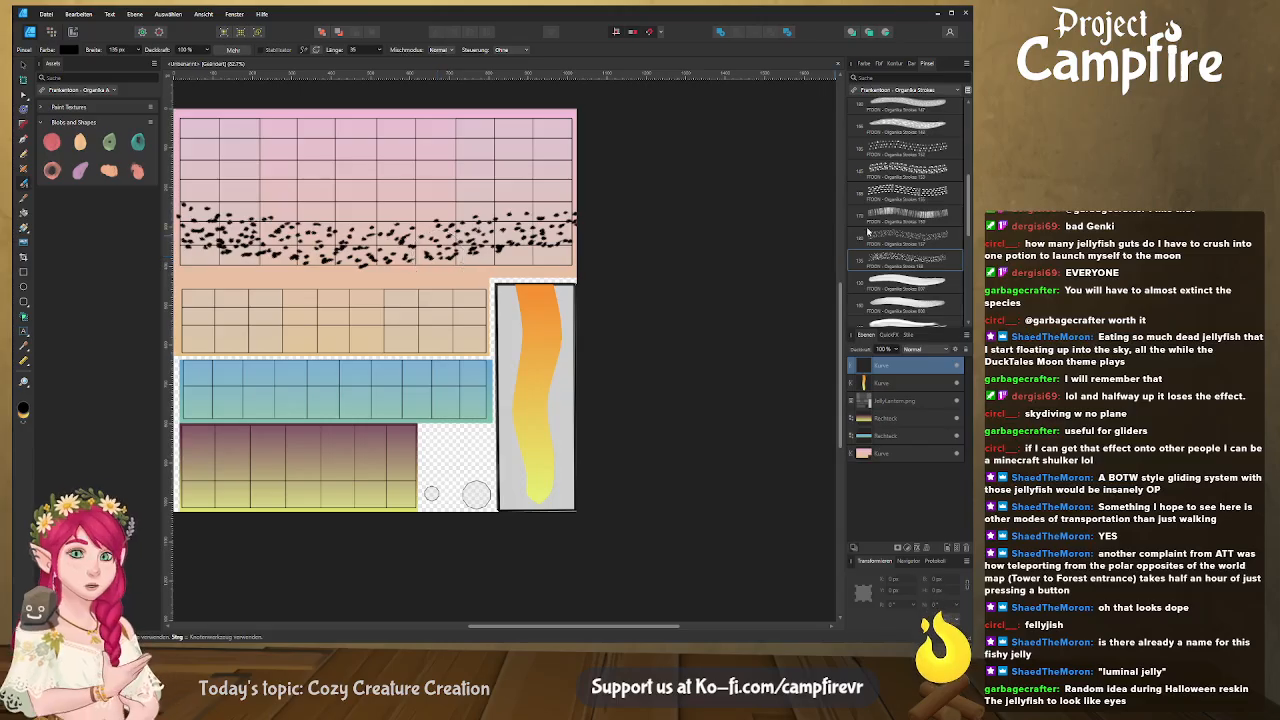
key(a)
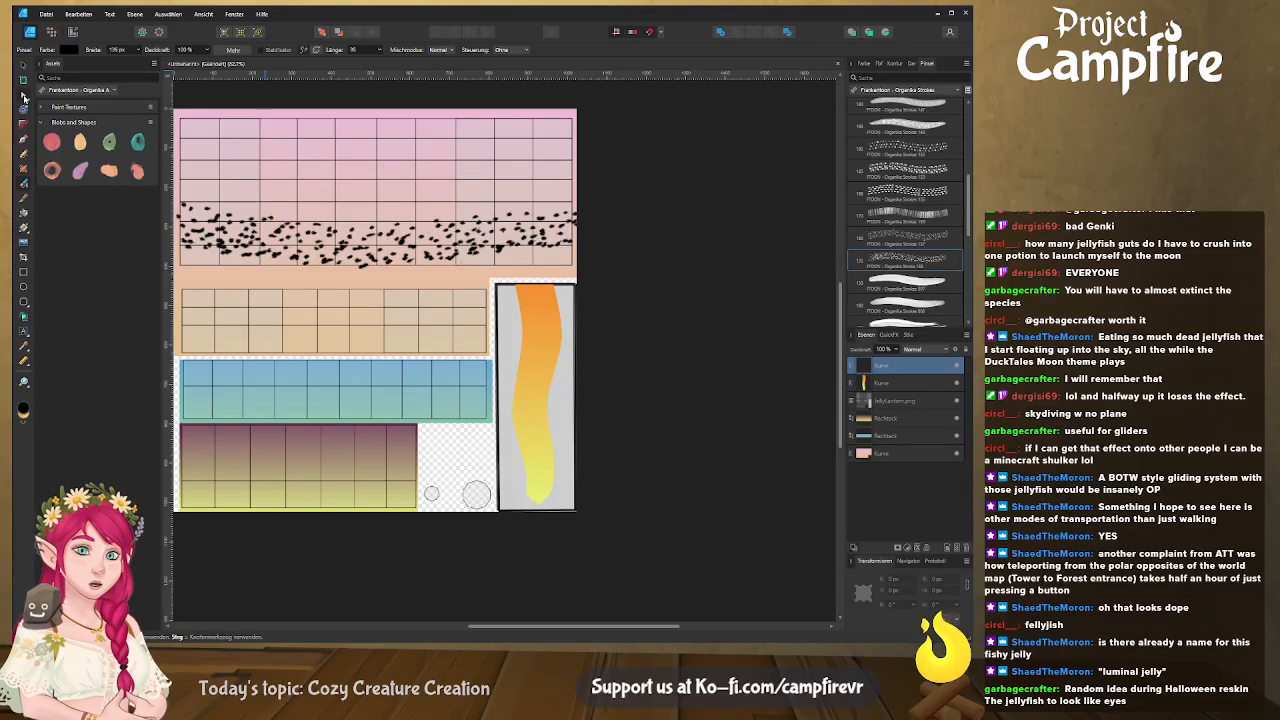
Try two other speckled Organika brushes on the selected stroke and straighten its path by moving a node and its handle
mouse_move(968, 218)
mouse_down()
mouse_move(969, 306)
mouse_move(969, 198)
mouse_up()
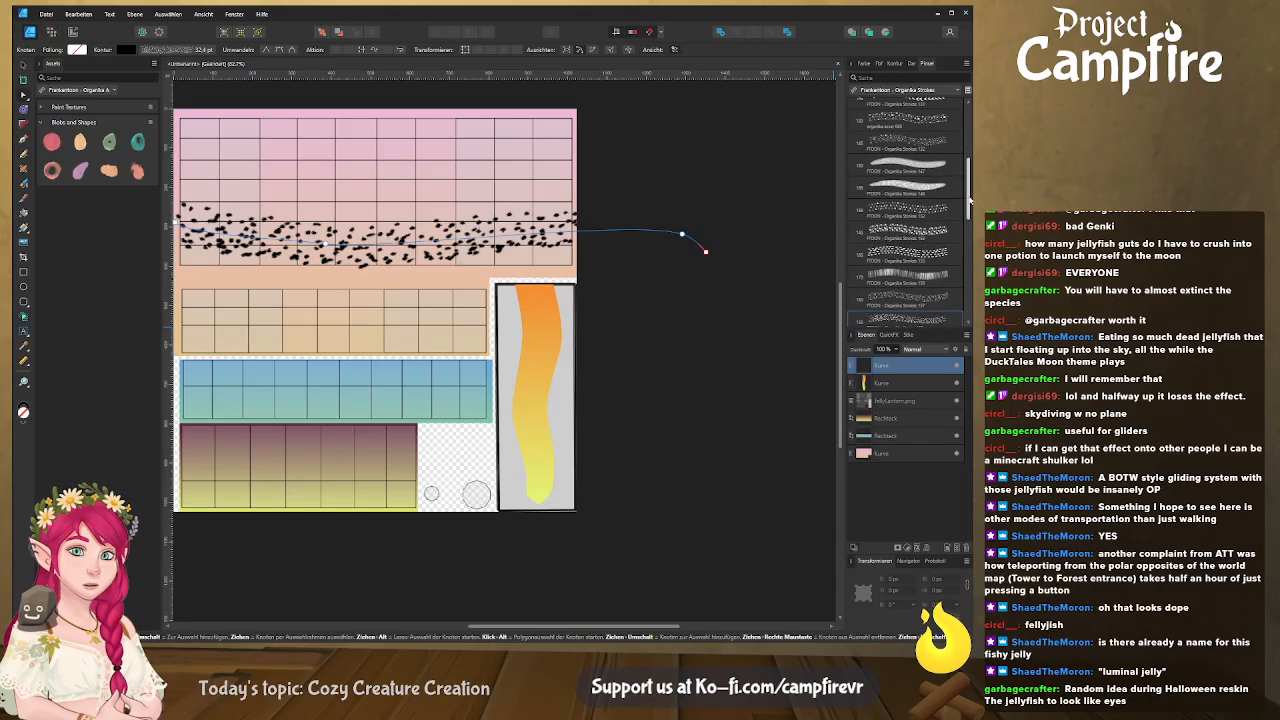
click(914, 140)
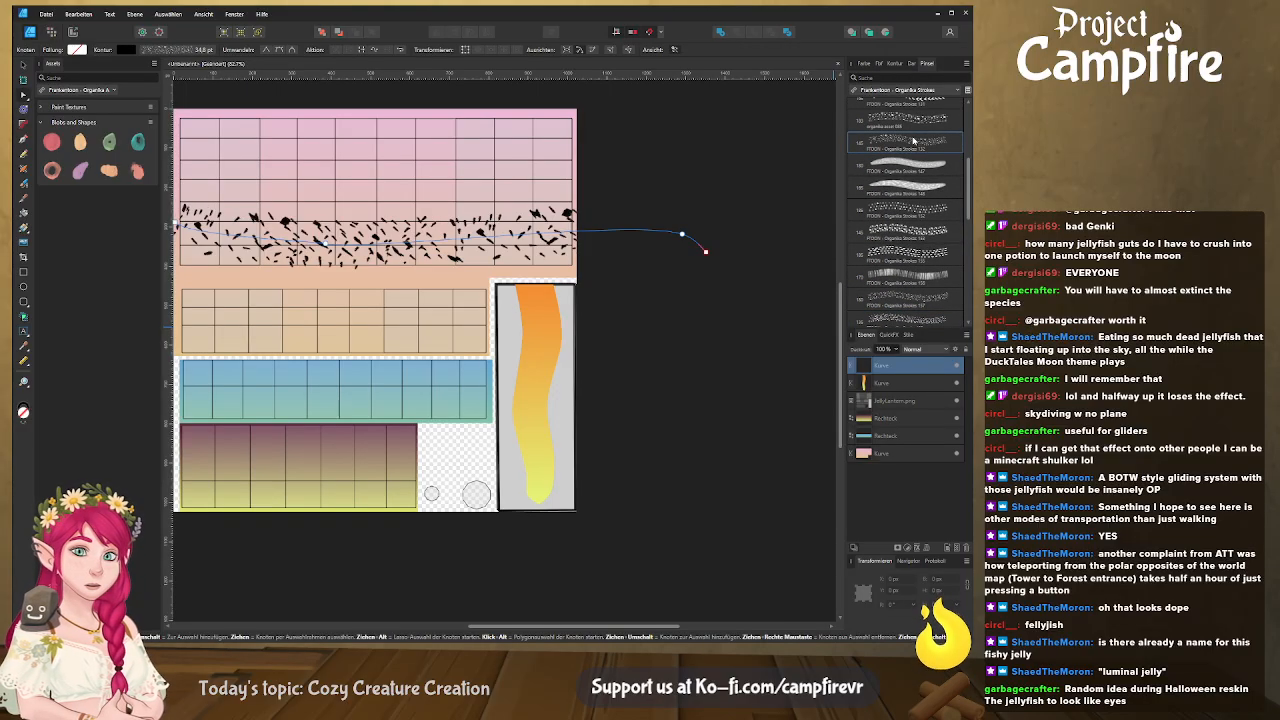
click(936, 116)
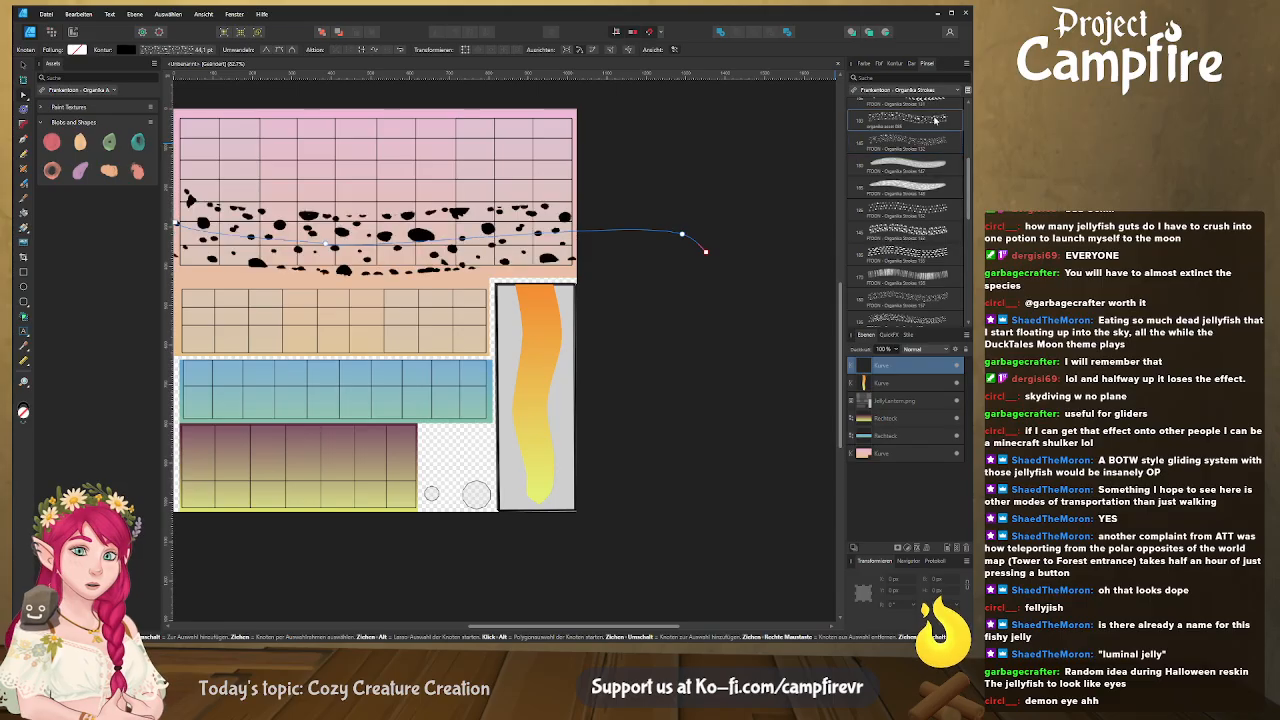
middle_drag(586, 286, 625, 309)
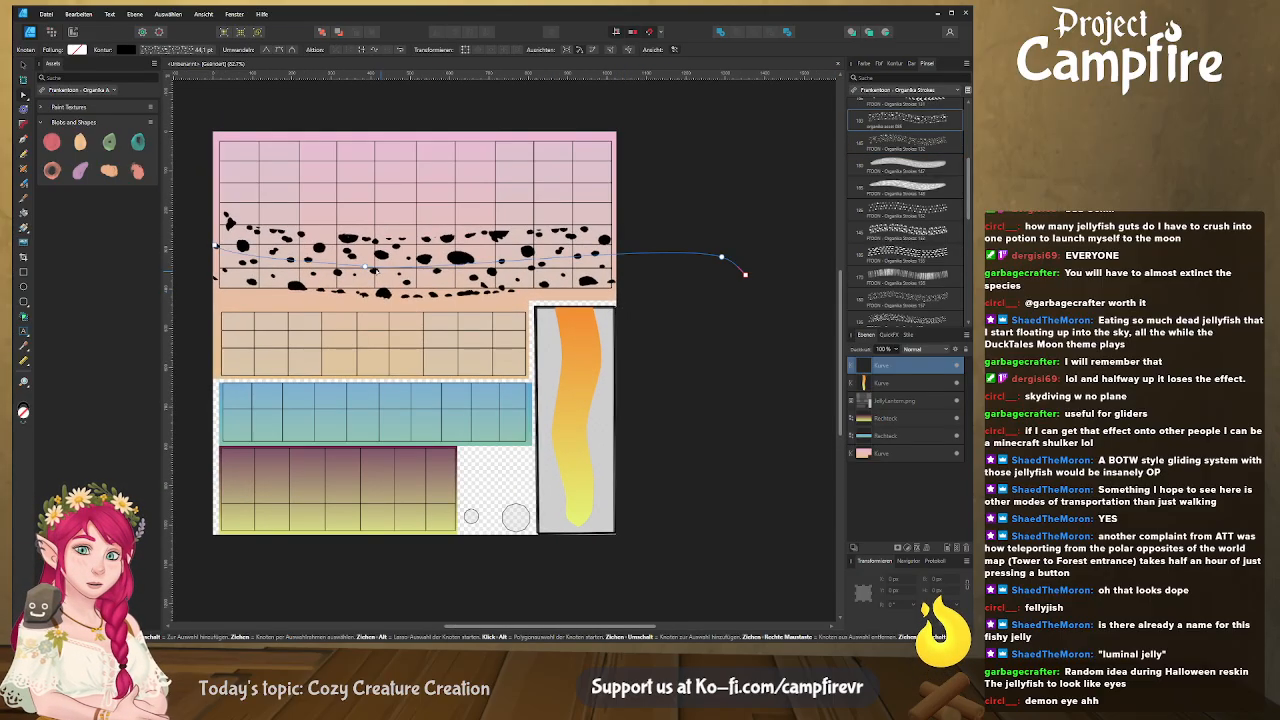
mouse_move(365, 267)
mouse_down()
mouse_move(367, 238)
mouse_move(395, 245)
mouse_up()
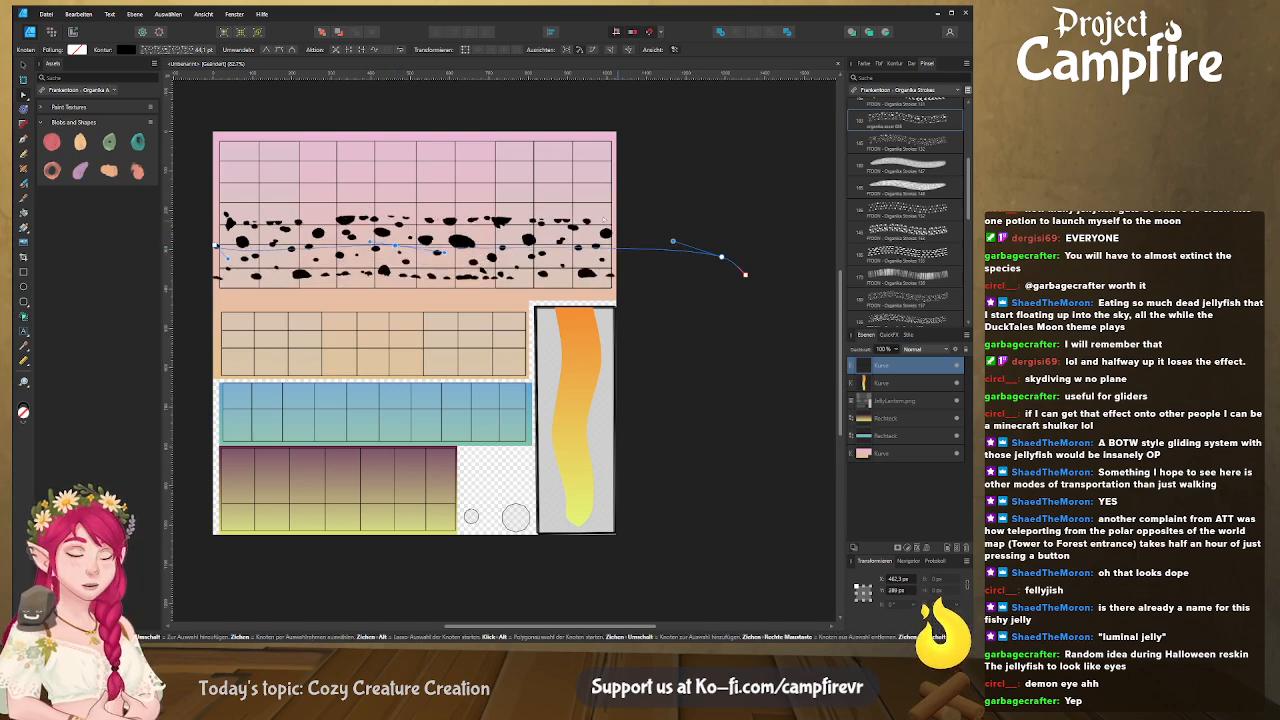
drag(370, 241, 356, 246)
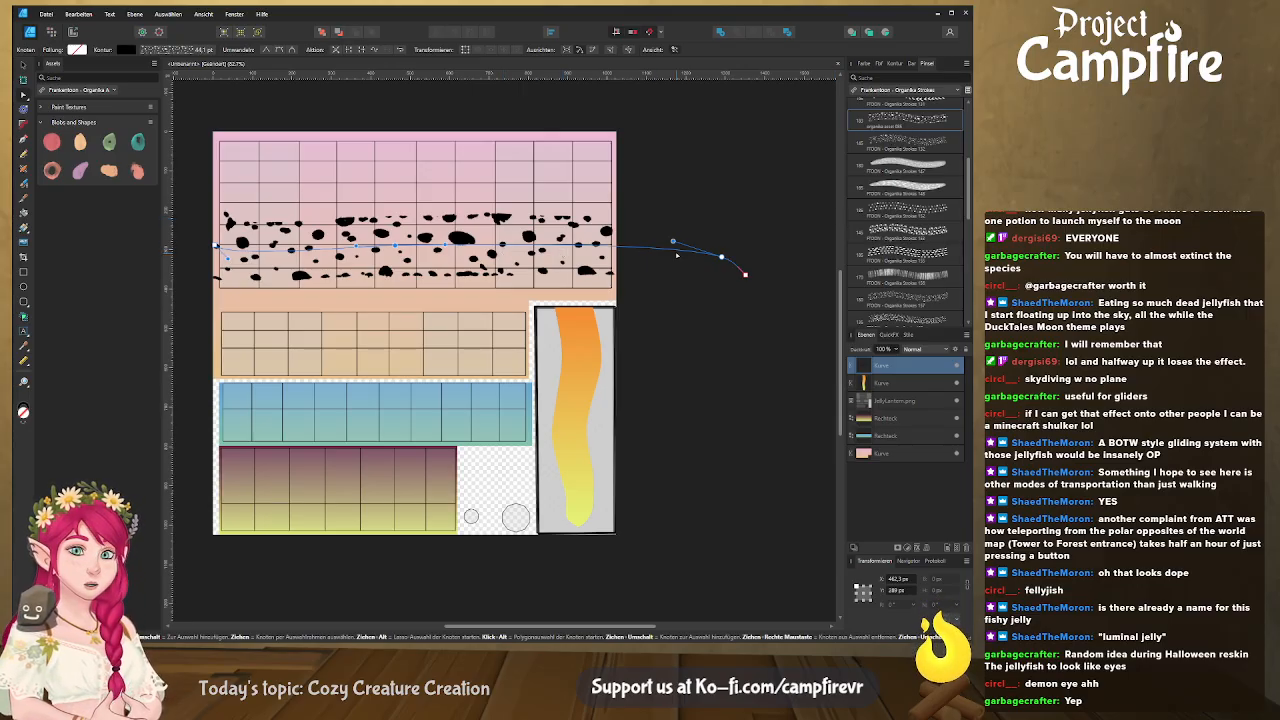
Delete the speckled brush stroke from the pink gradient area
click(23, 64)
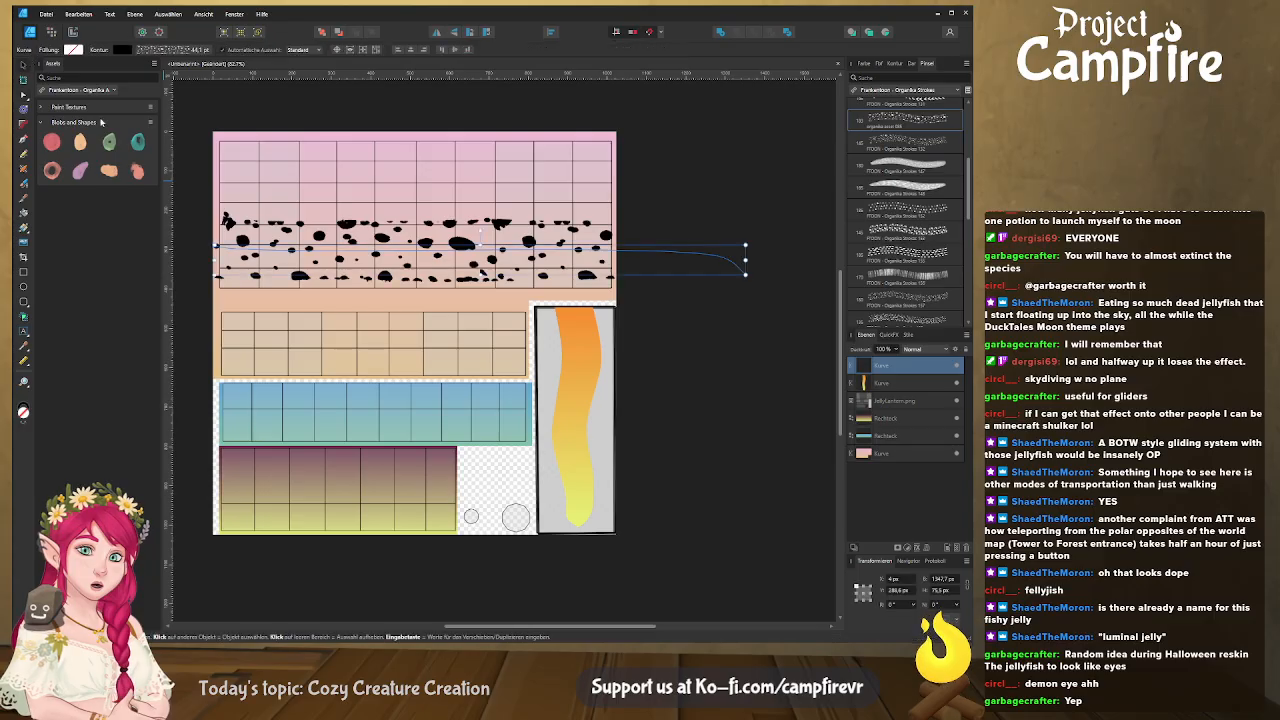
key(Delete)
middle_drag(624, 358, 585, 287)
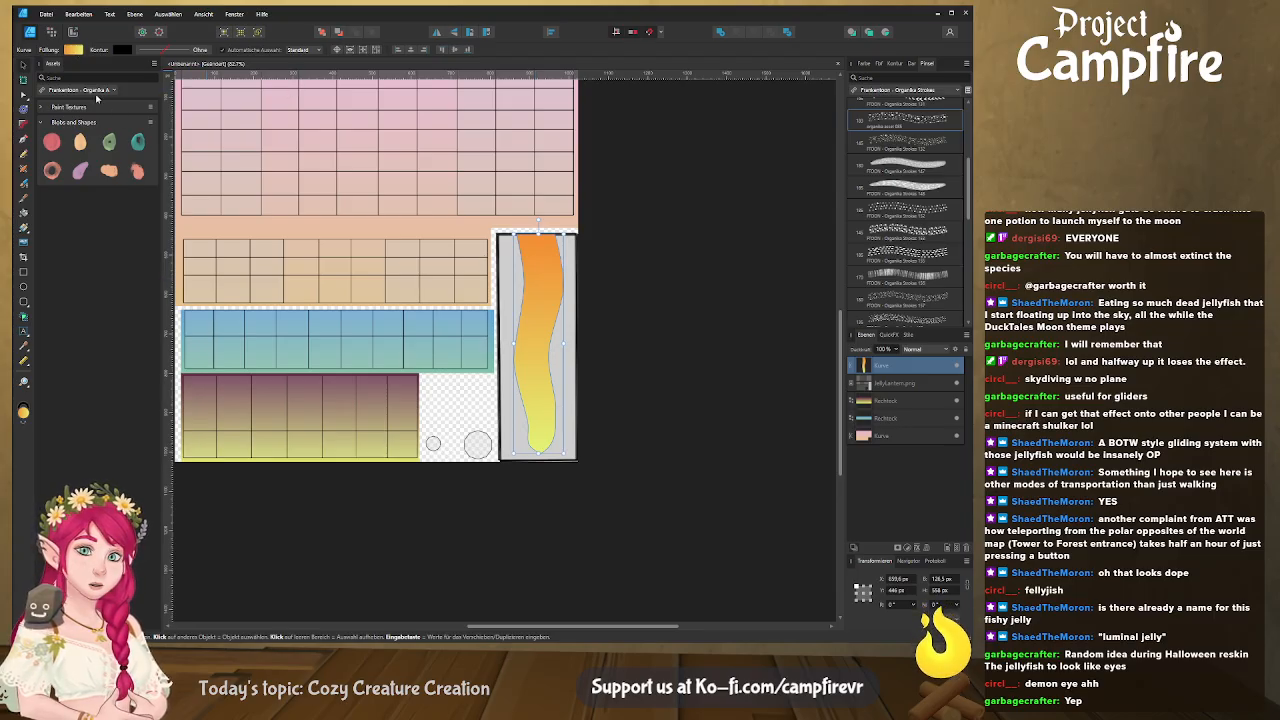
click(23, 92)
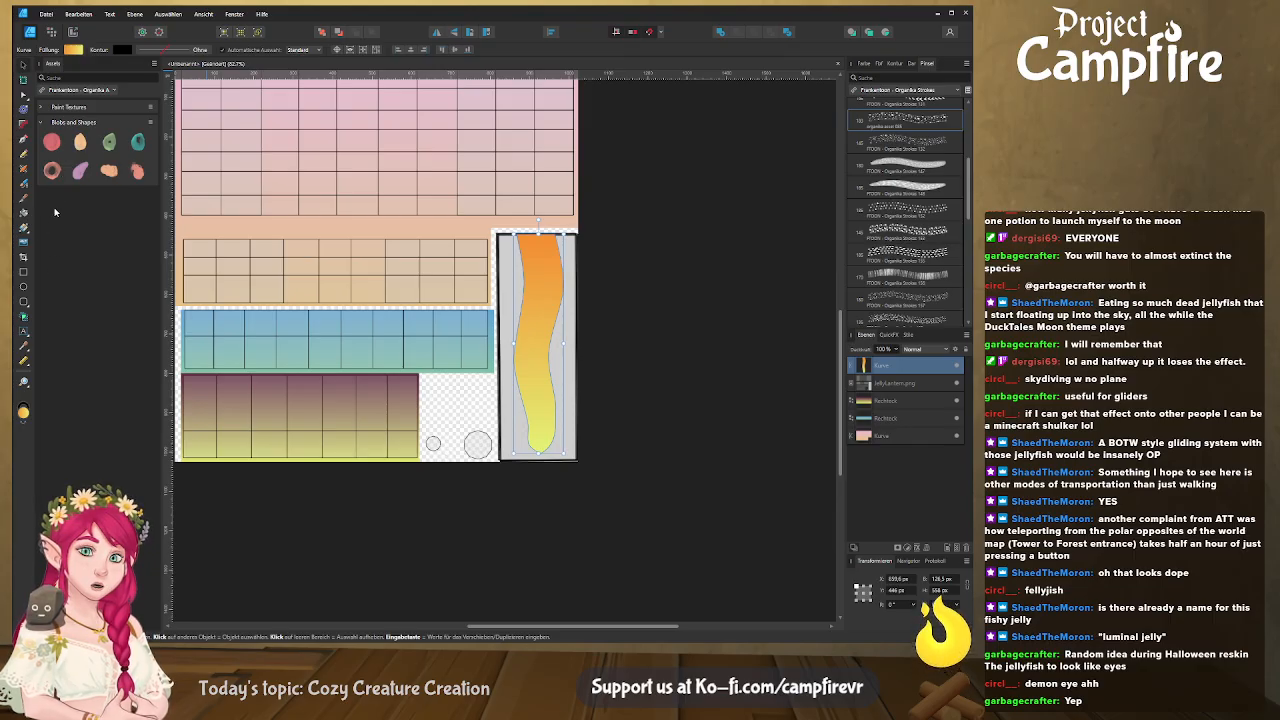
Soften the orange at the top of the tentacle's gradient fill and hide the UV layout layer
drag(80, 186, 12, 181)
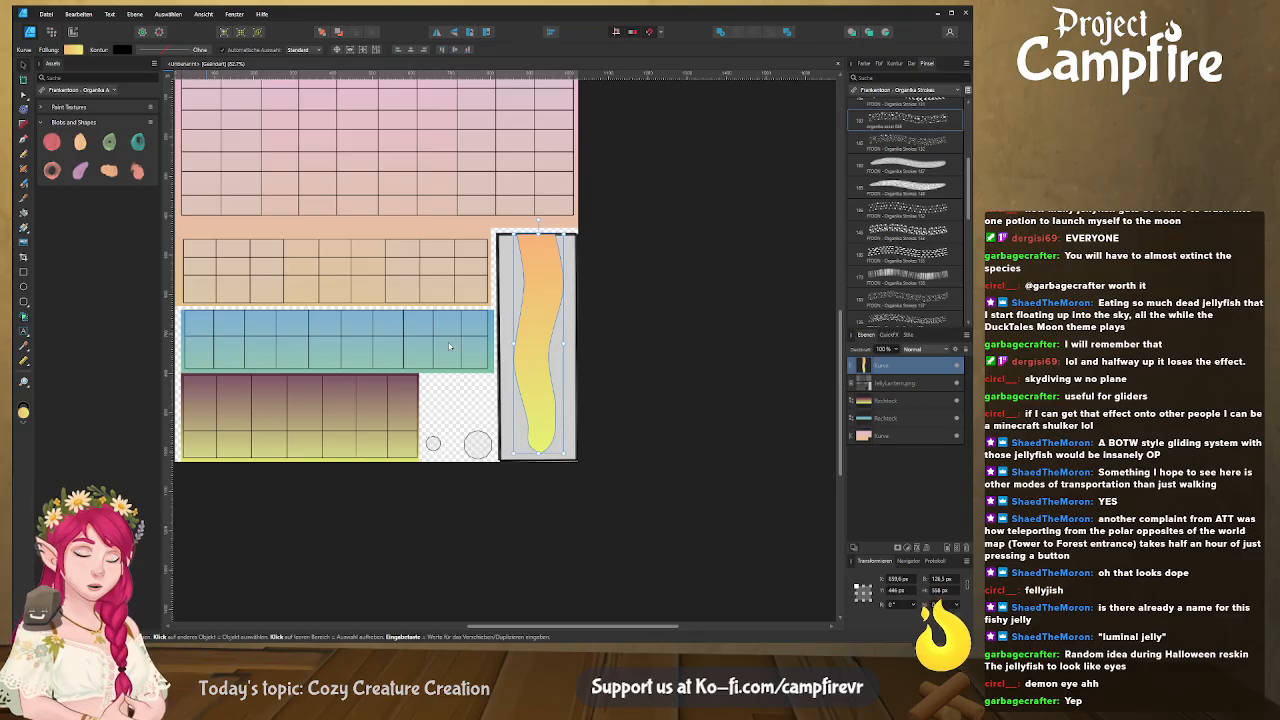
middle_drag(477, 253, 519, 321)
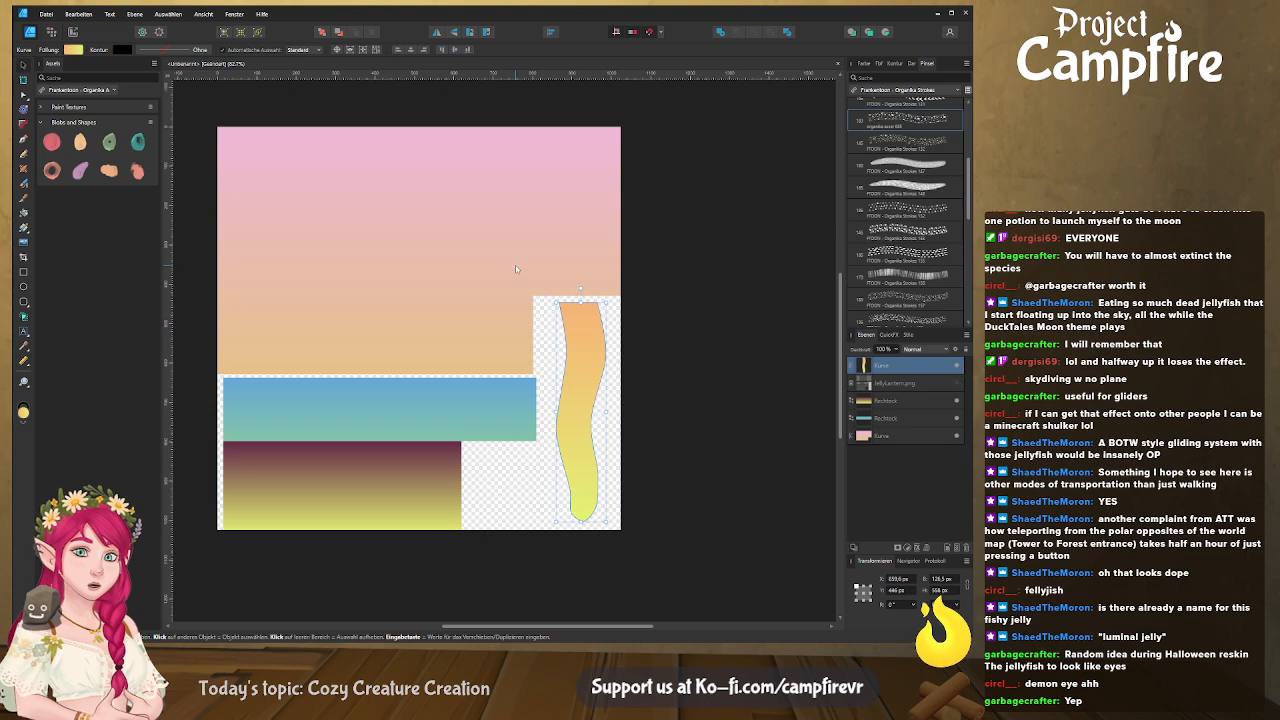
Recolour the large area's gradient with a stronger pink at the top and a darker orange-brown at the bottom
click(515, 265)
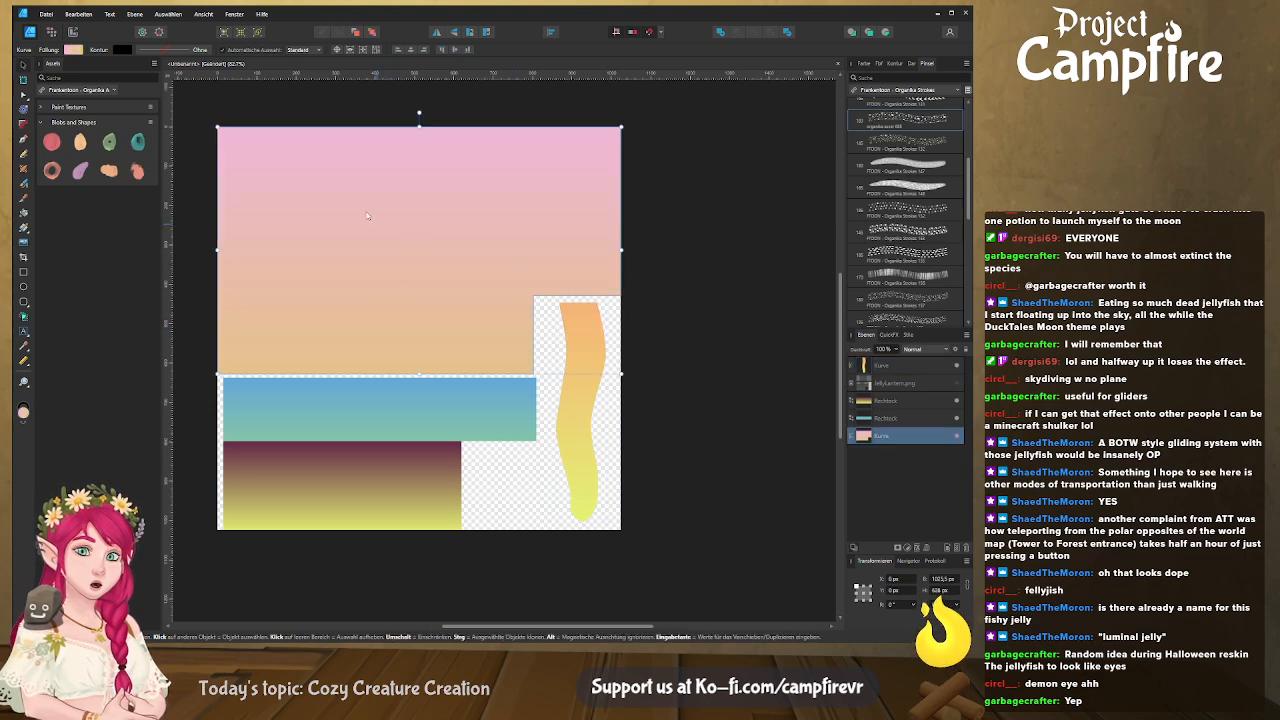
key(a)
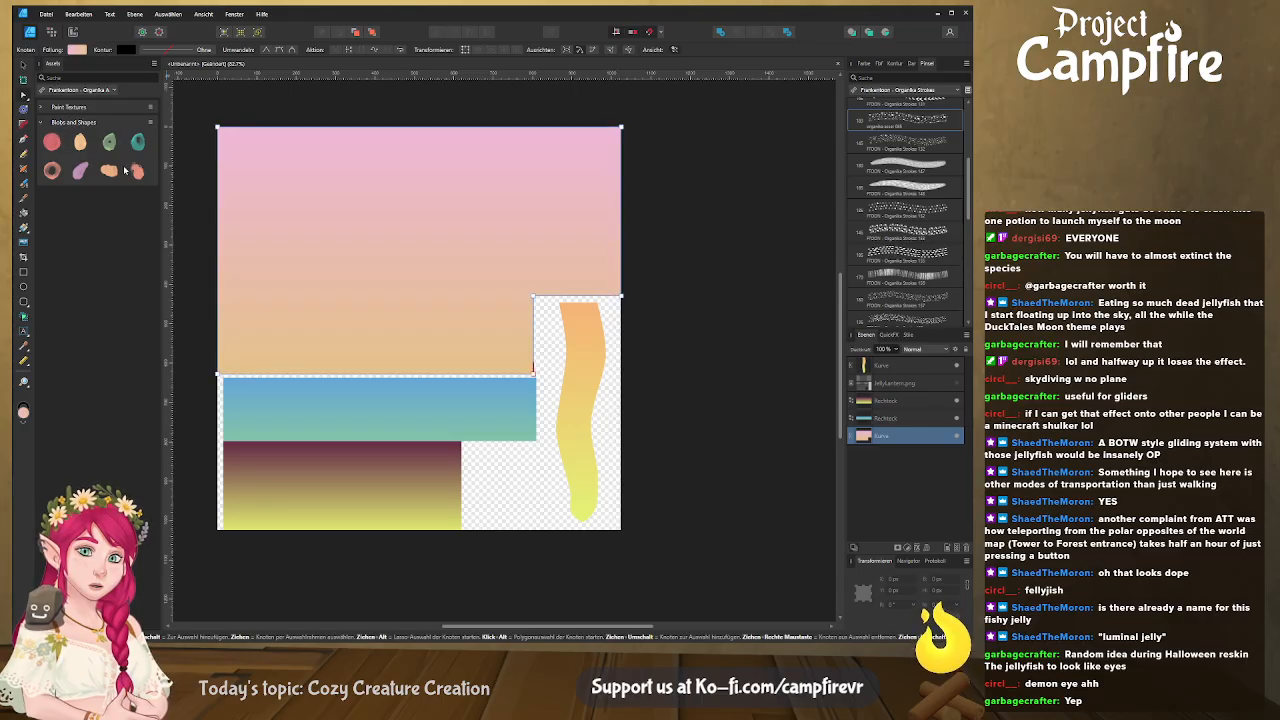
drag(99, 193, 90, 179)
drag(102, 90, 168, 93)
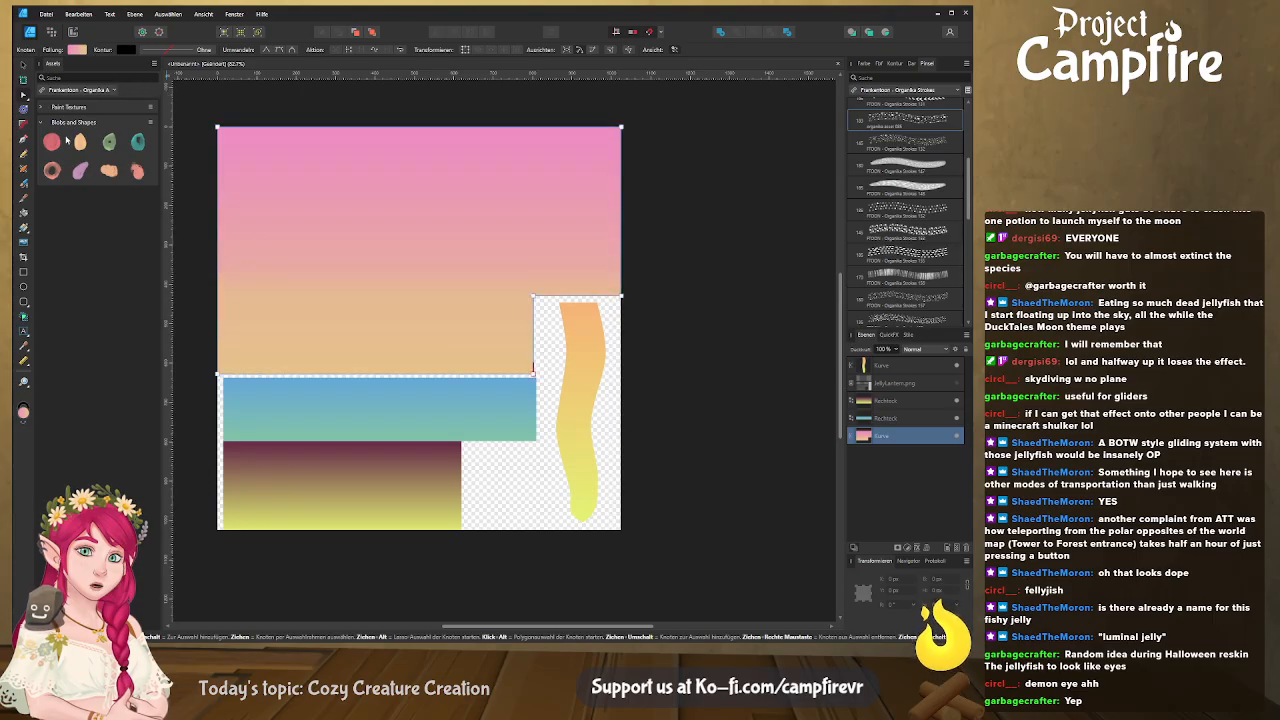
drag(43, 171, 75, 178)
drag(120, 94, 133, 95)
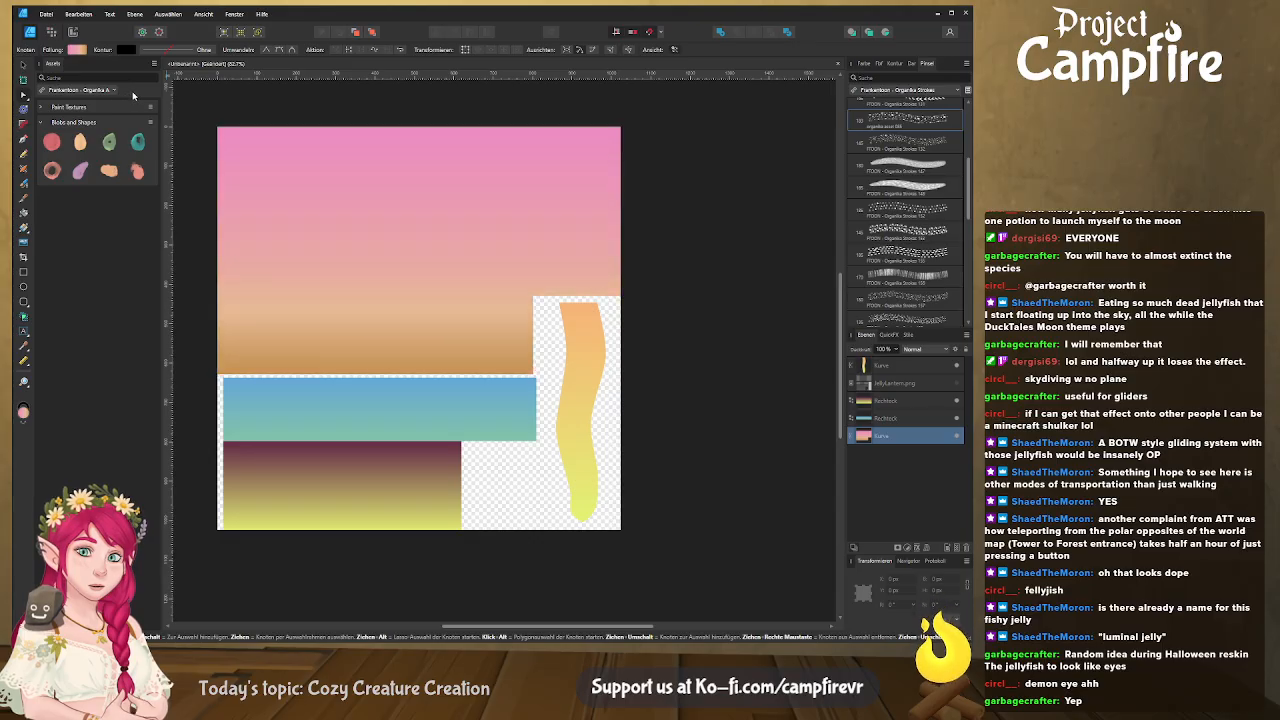
click(197, 239)
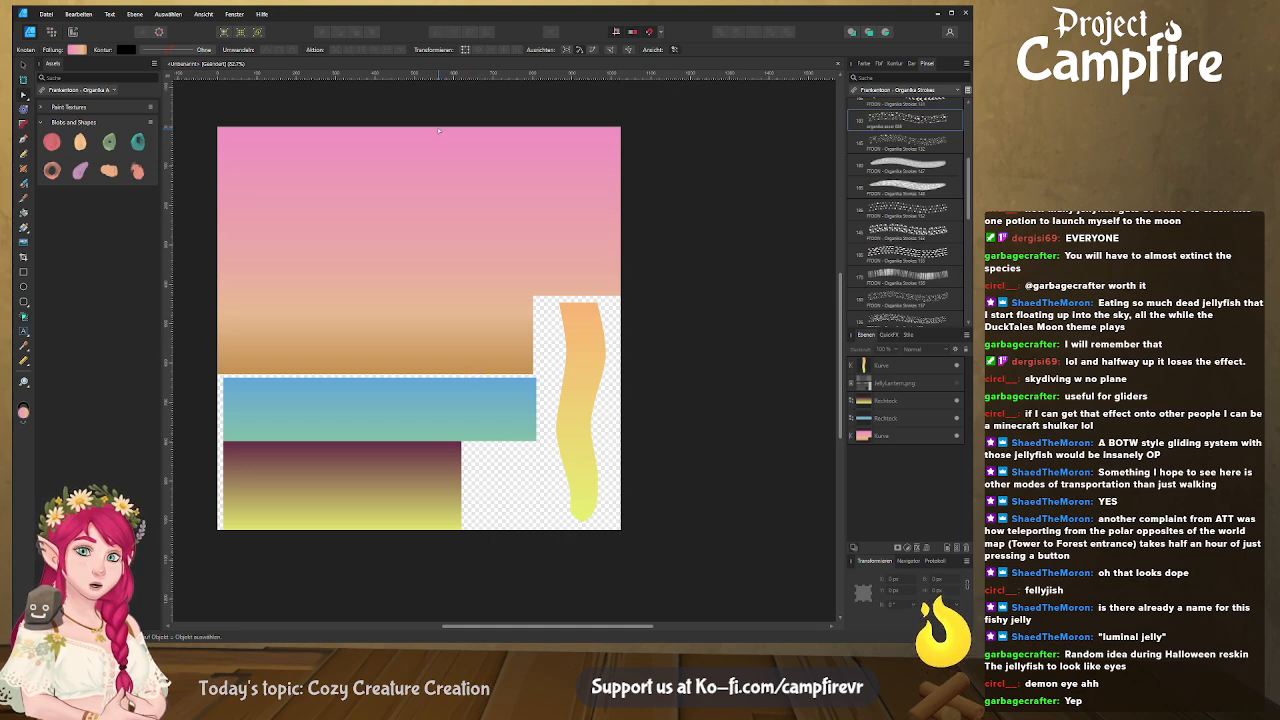
Recolour the blue band's gradient from salmon to semi-transparent green and fade the tentacle's lower end towards transparency
click(463, 393)
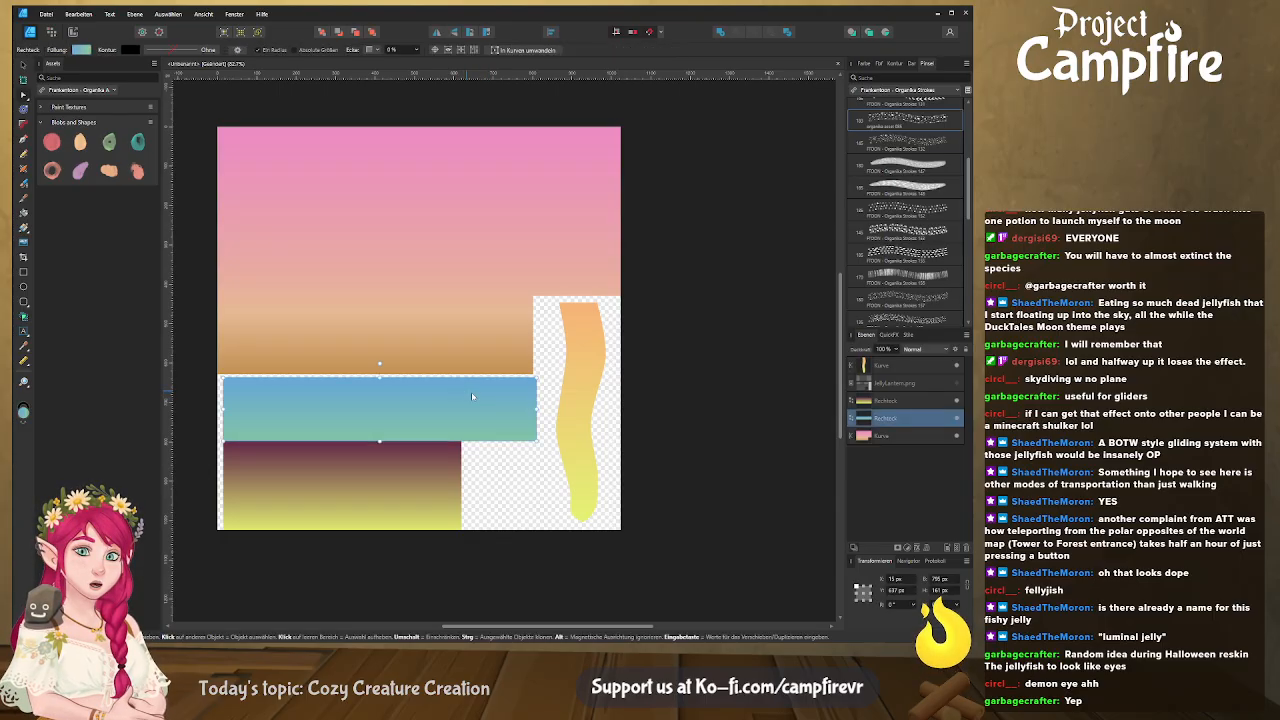
click(126, 154)
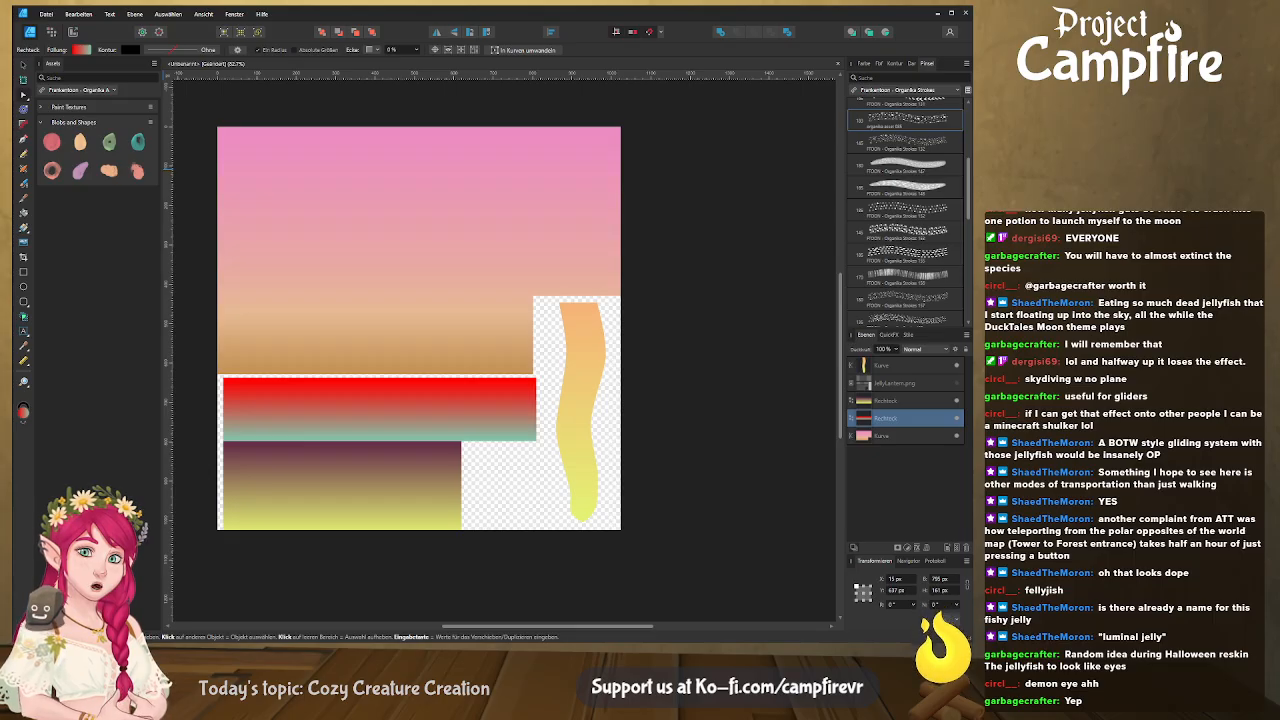
click(385, 308)
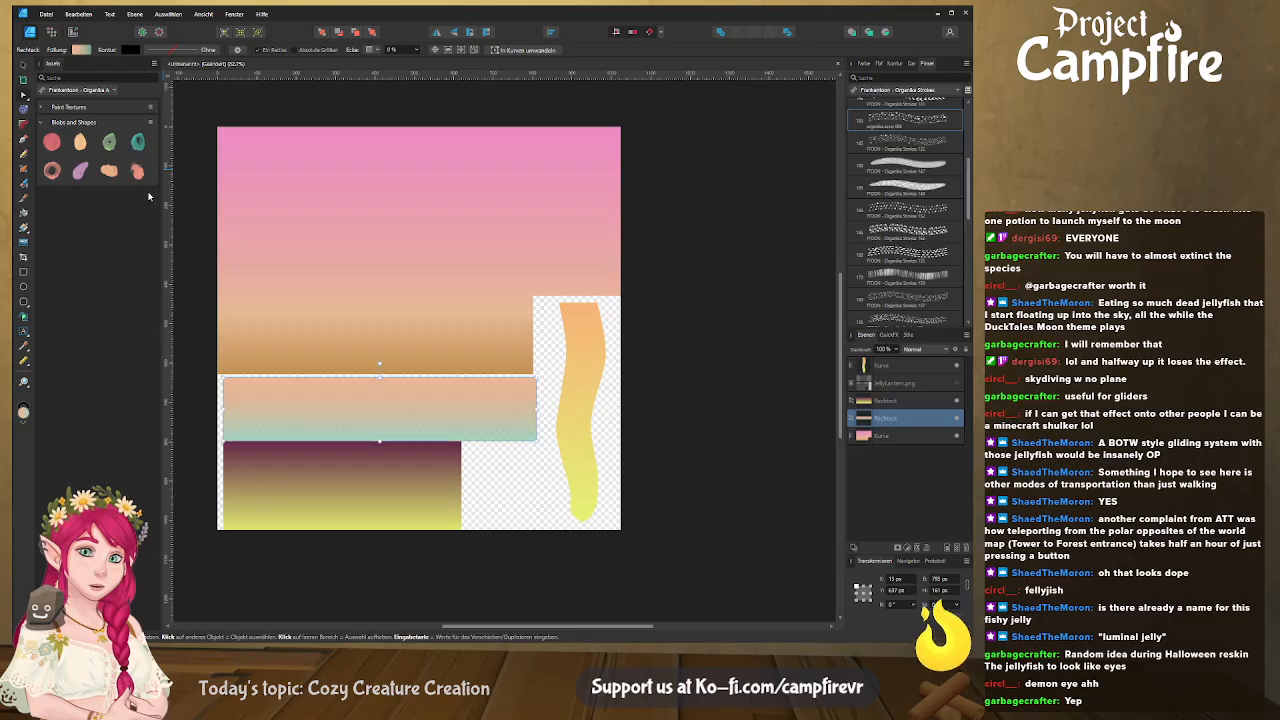
double_click(578, 387)
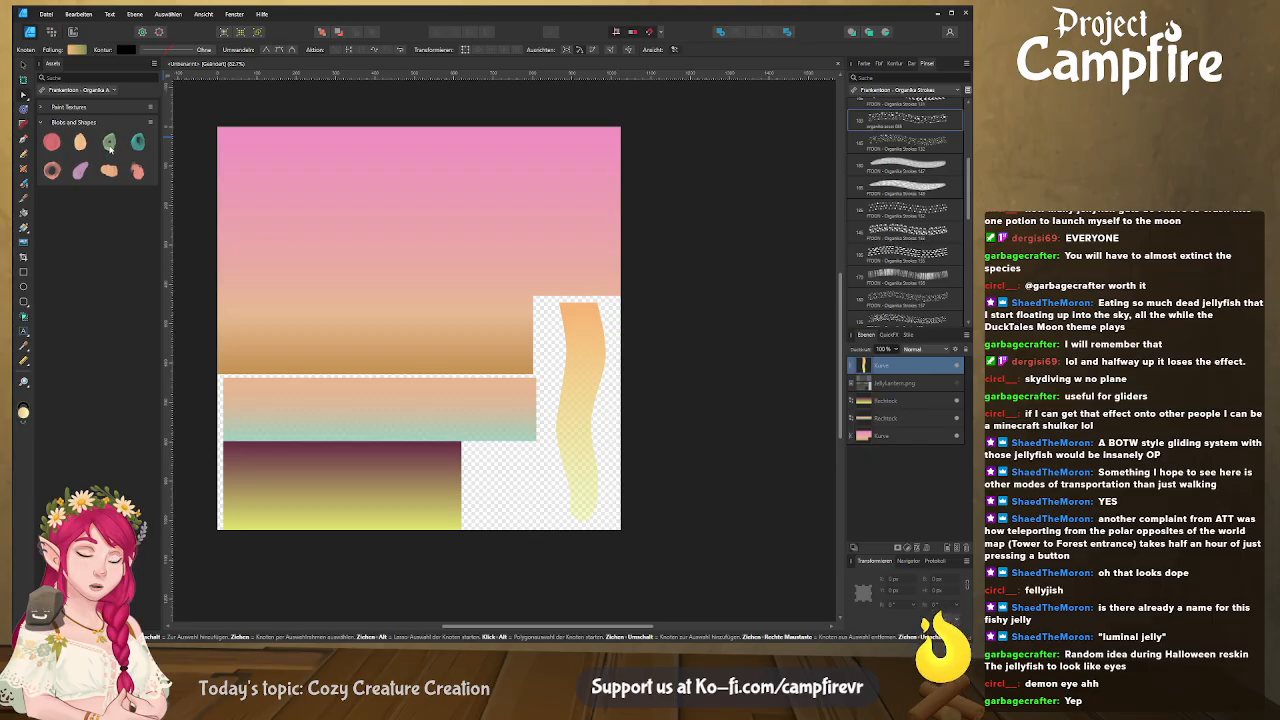
Recolour the purple-to-yellow rectangle's gradient from light tan at the top to semi-transparent light blue at the bottom
click(423, 482)
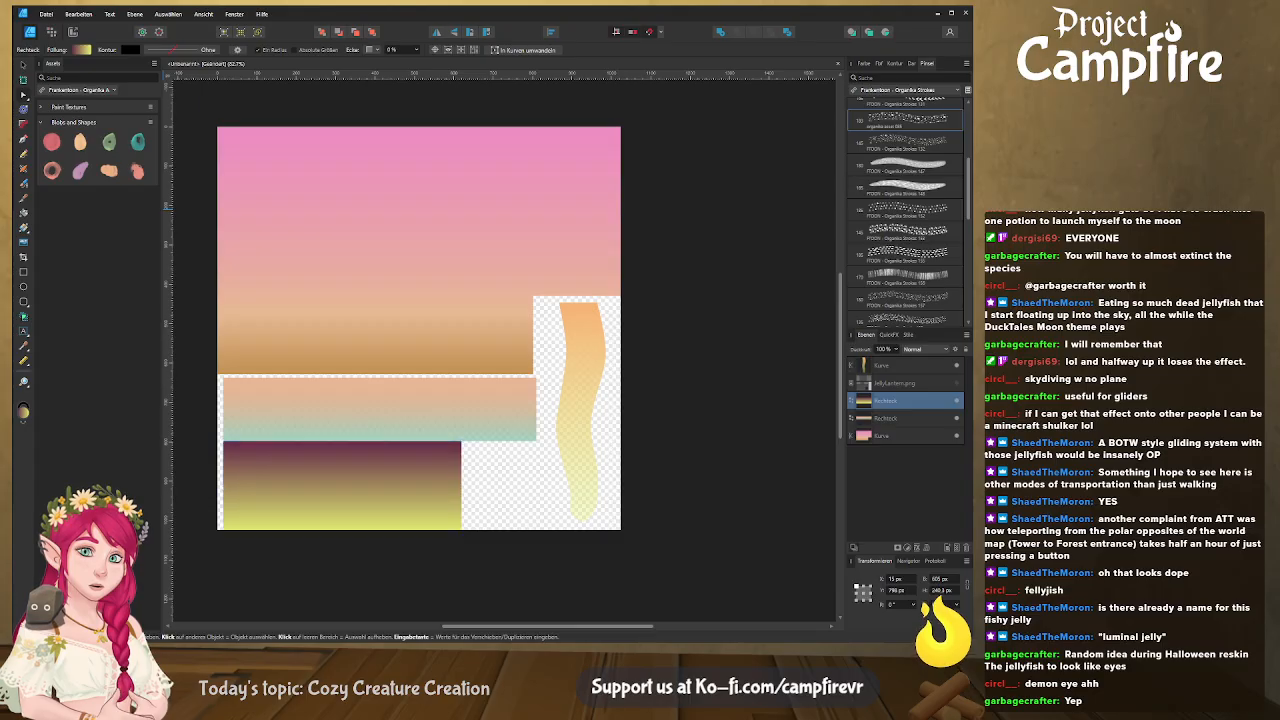
key(ctrl+z)
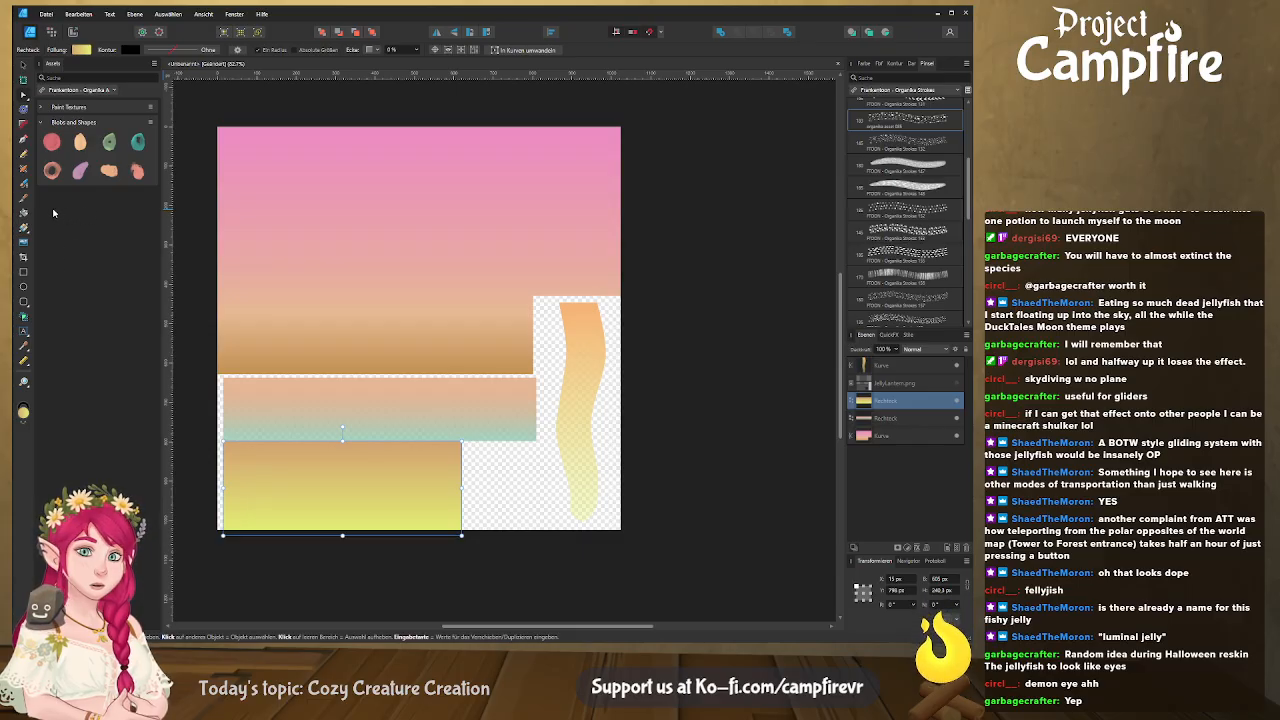
key(ctrl+z)
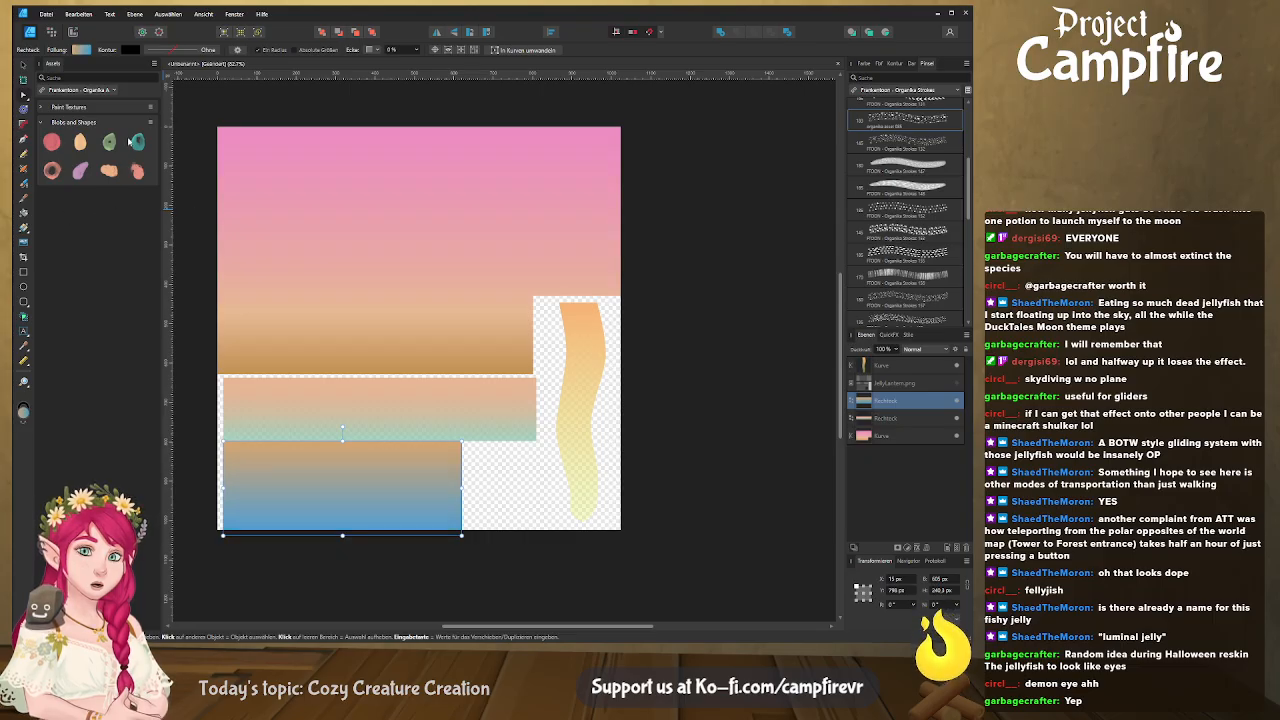
drag(139, 143, 121, 147)
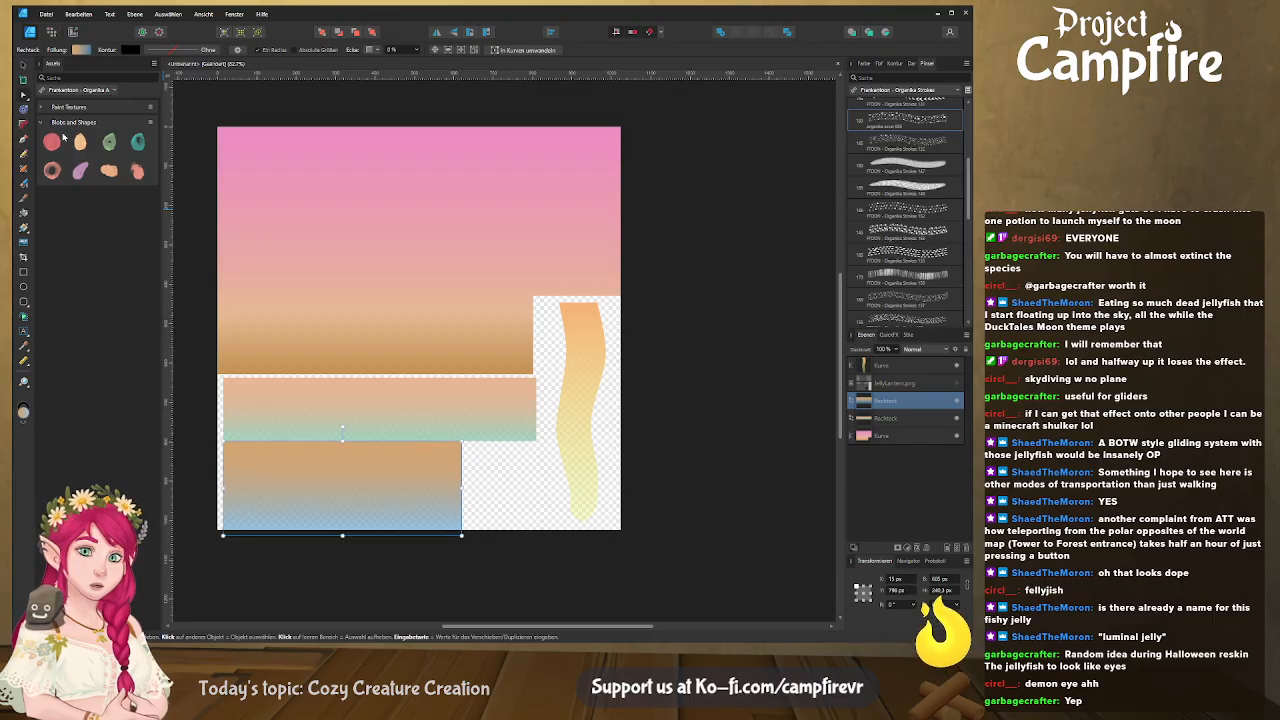
click(70, 205)
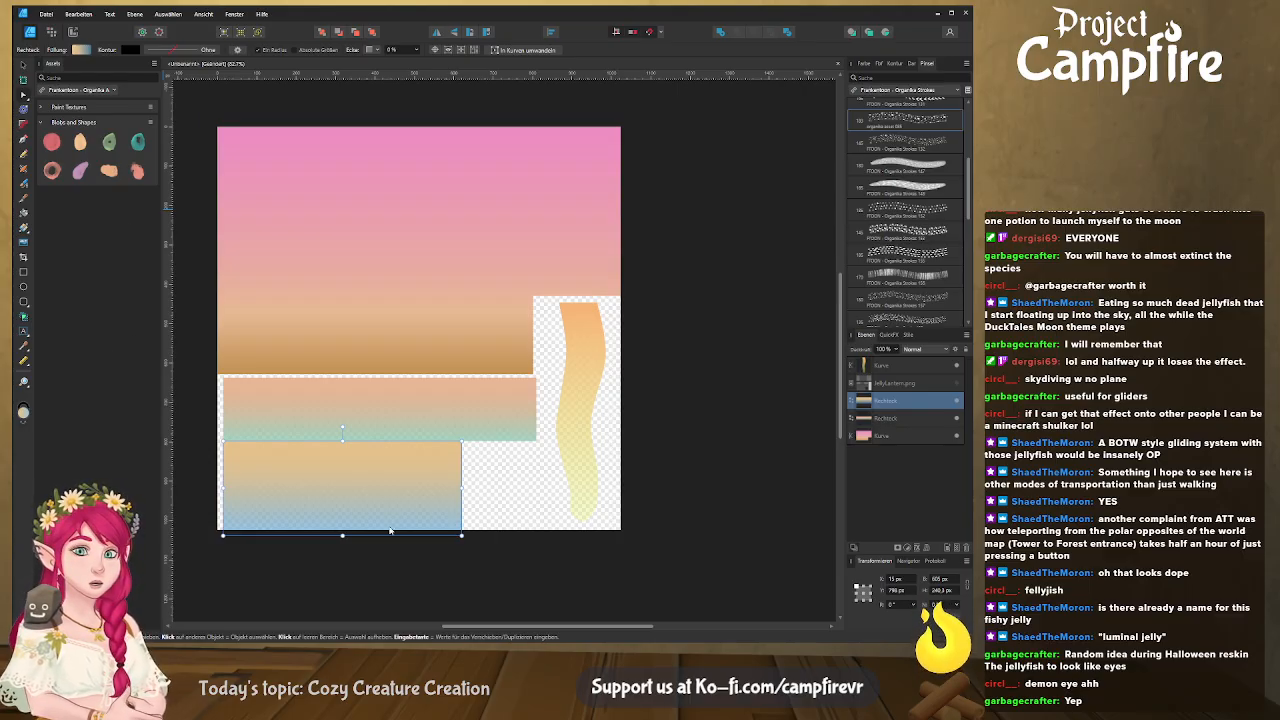
Shorten the tan-to-blue rectangle so its lower edge ends at the canvas edge
drag(343, 536, 343, 530)
middle_drag(403, 574, 366, 506)
middle_drag(443, 437, 464, 412)
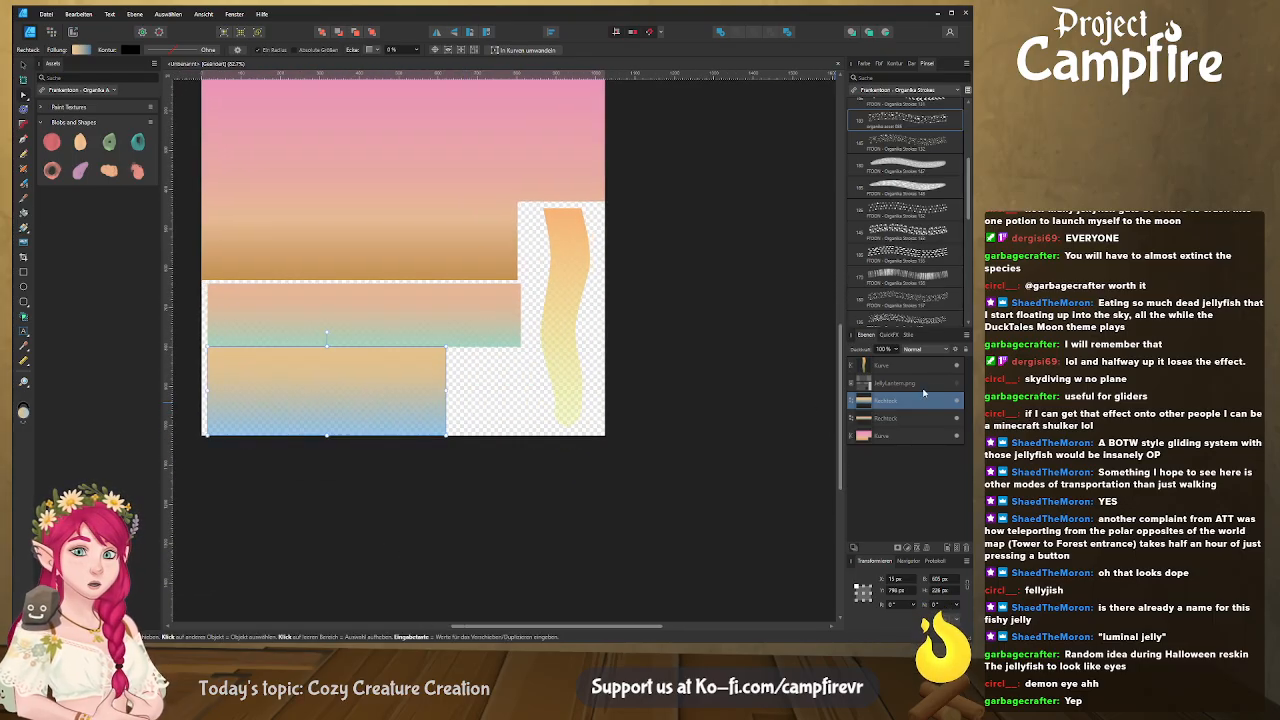
Show the UV layout layer and draw an ellipse about 55 px wide over the small circular UV island
click(957, 384)
ctrl+scroll(494, 445, up, 1)
middle_drag(494, 445, 449, 469)
click(24, 287)
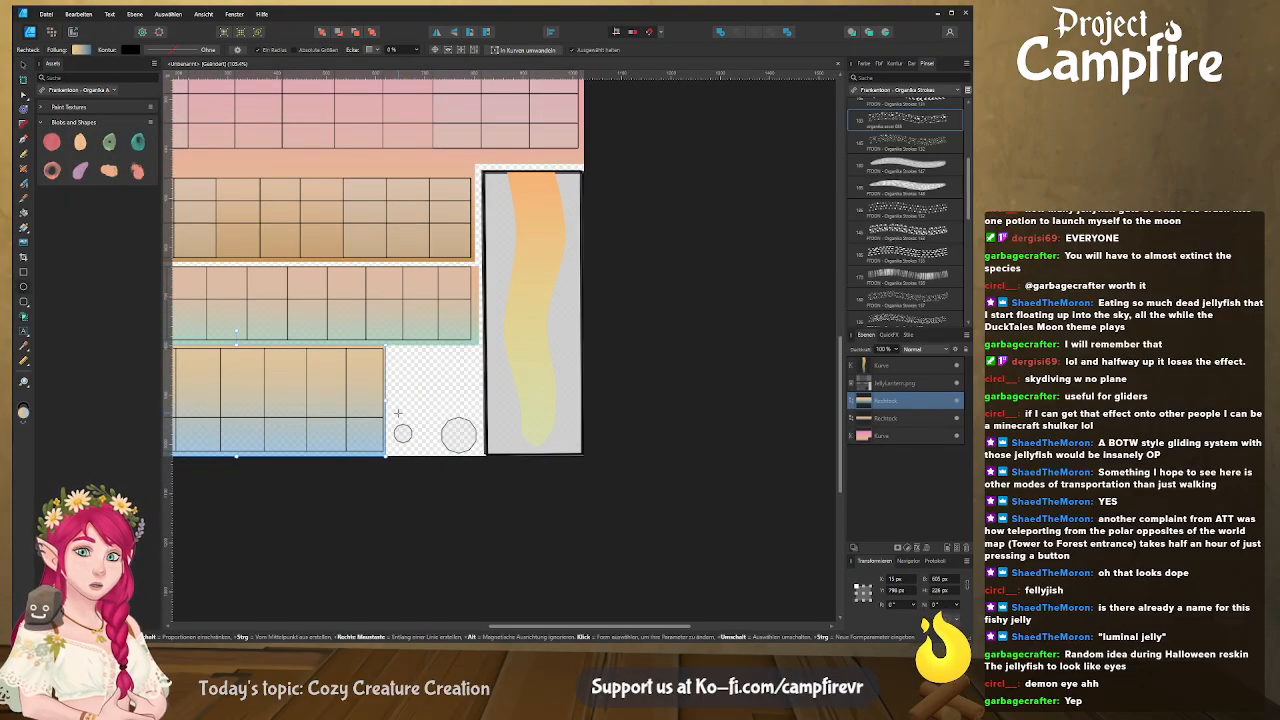
drag(391, 421, 413, 443)
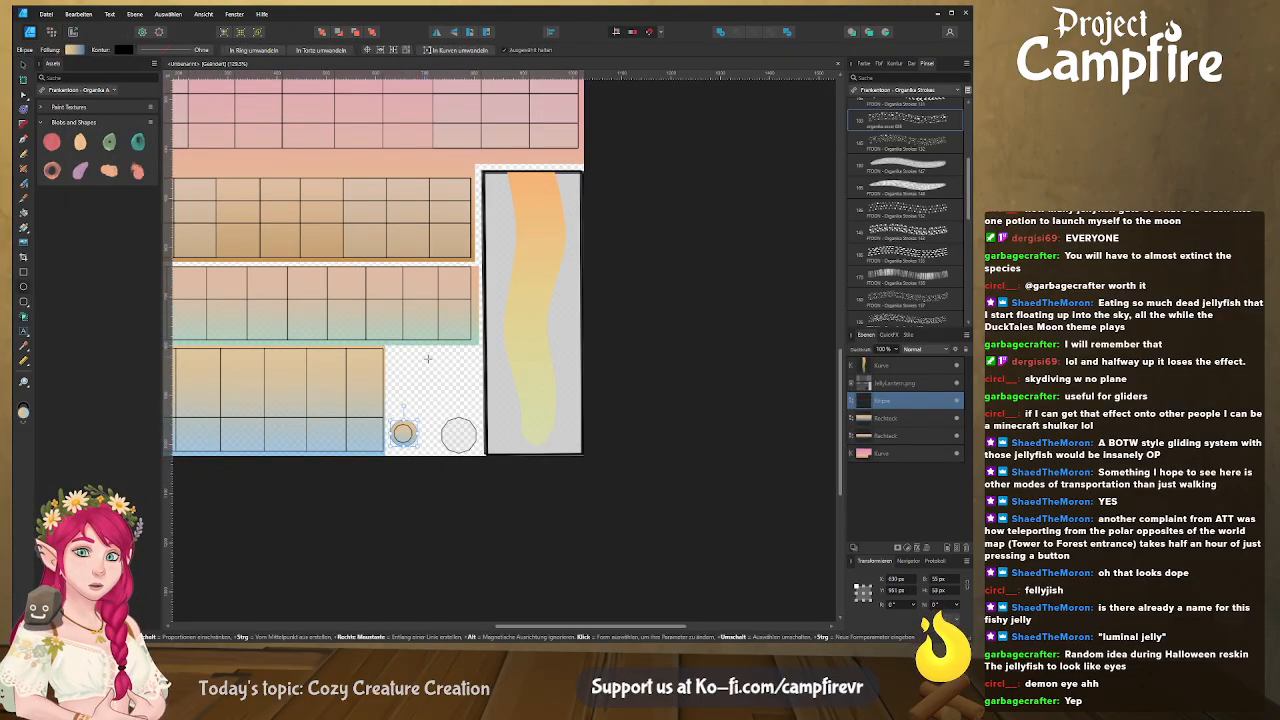
Fill the small ellipse with the solid pink from the top of the large gradient area
ctrl+scroll(290, 172, up, 1)
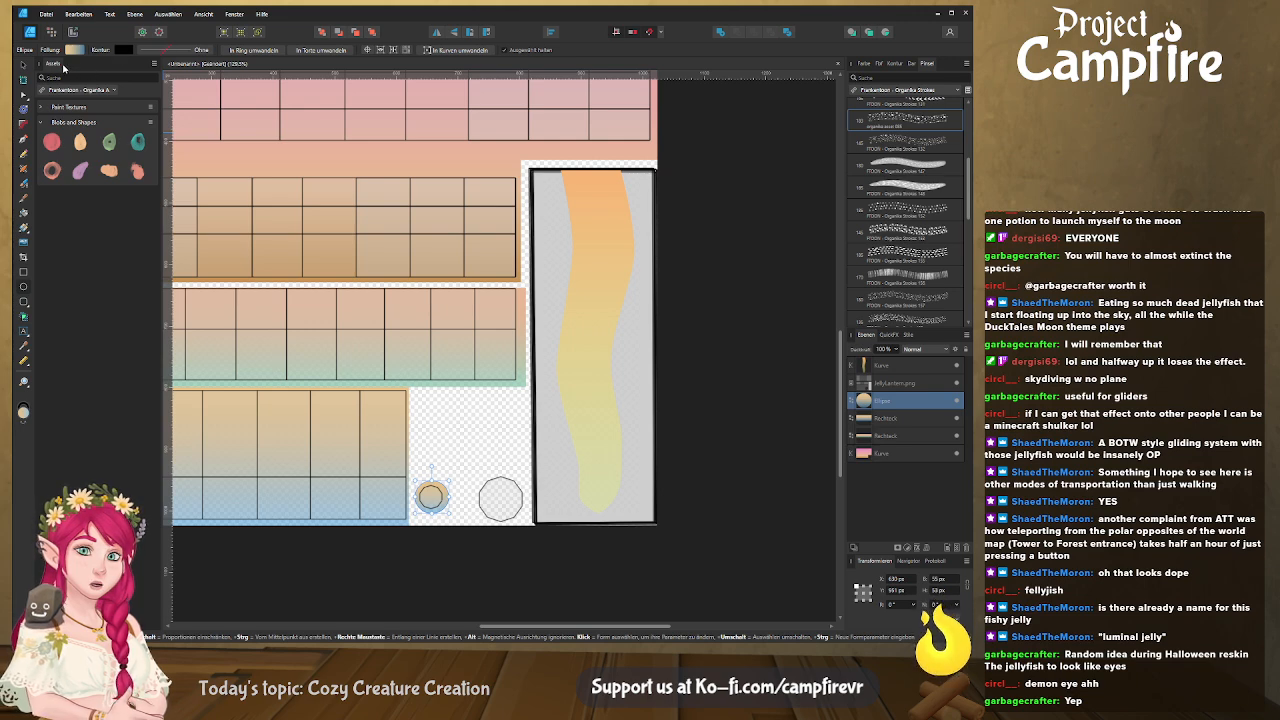
scroll(256, 126, up, 5)
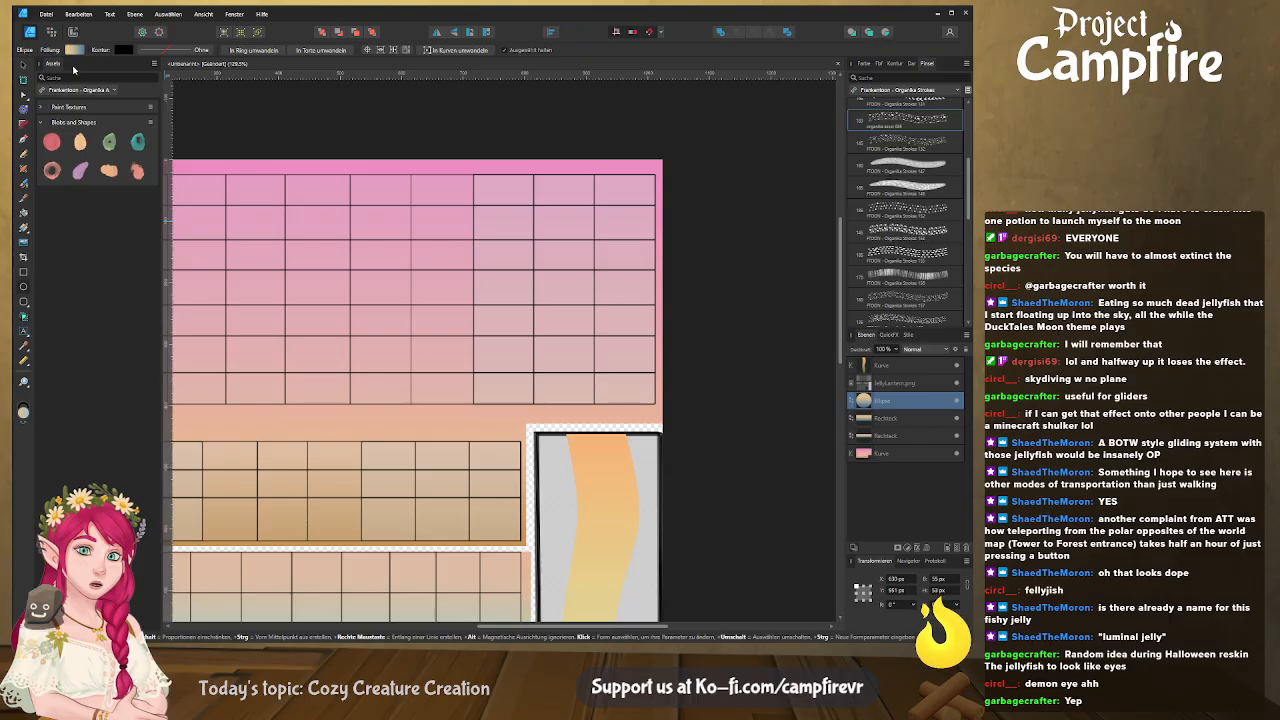
click(279, 162)
scroll(300, 194, down, 5)
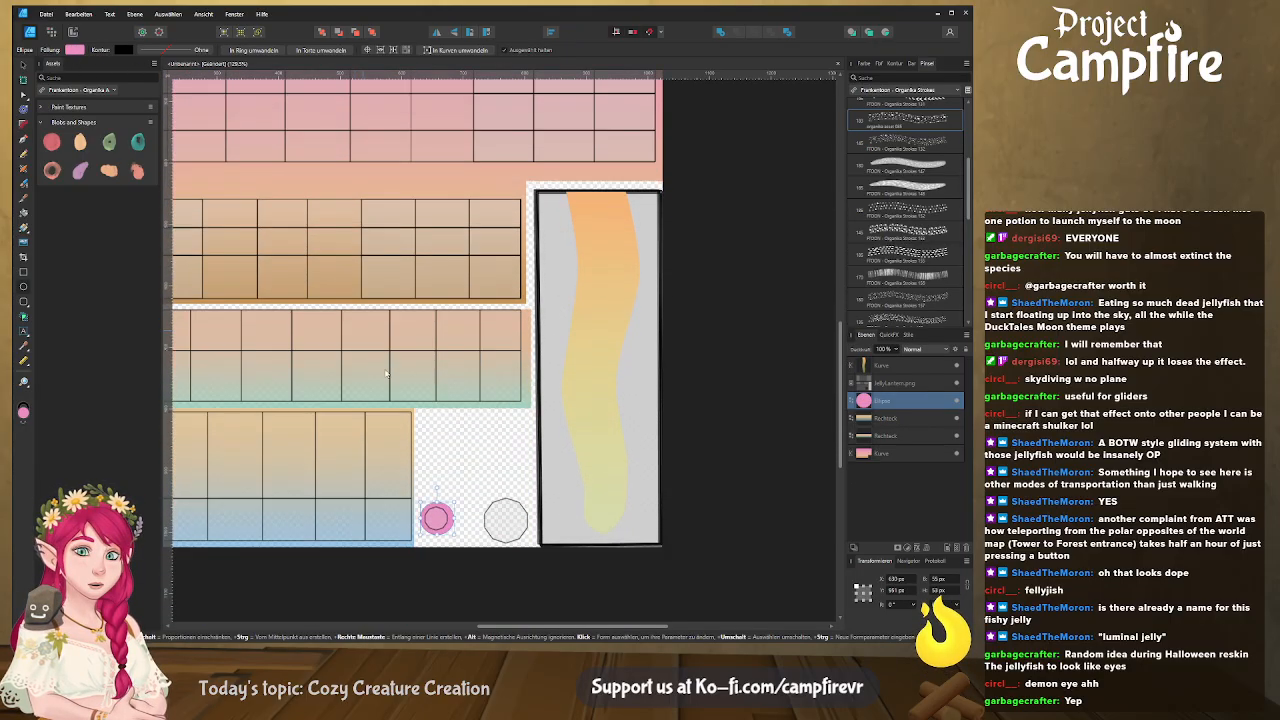
Draw an ellipse about 97 px wide over the larger circular UV island and fill it with solid orange-brown
scroll(383, 368, down, 1)
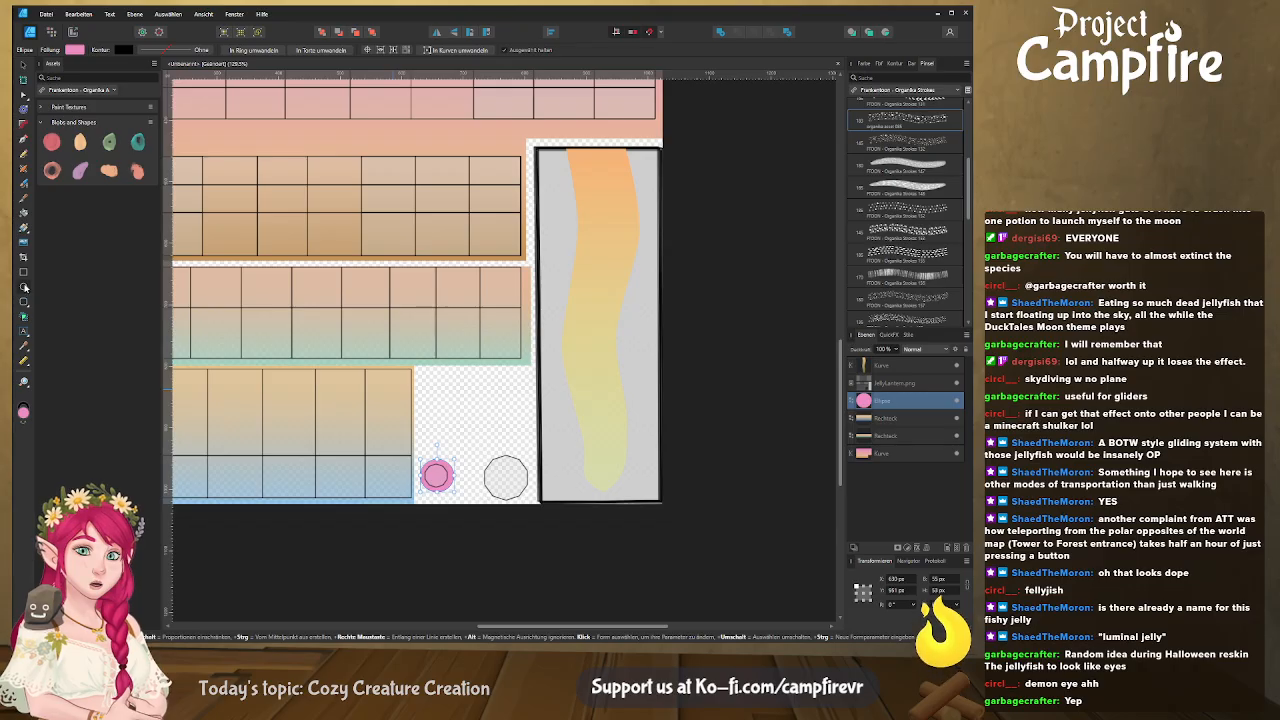
drag(477, 444, 538, 497)
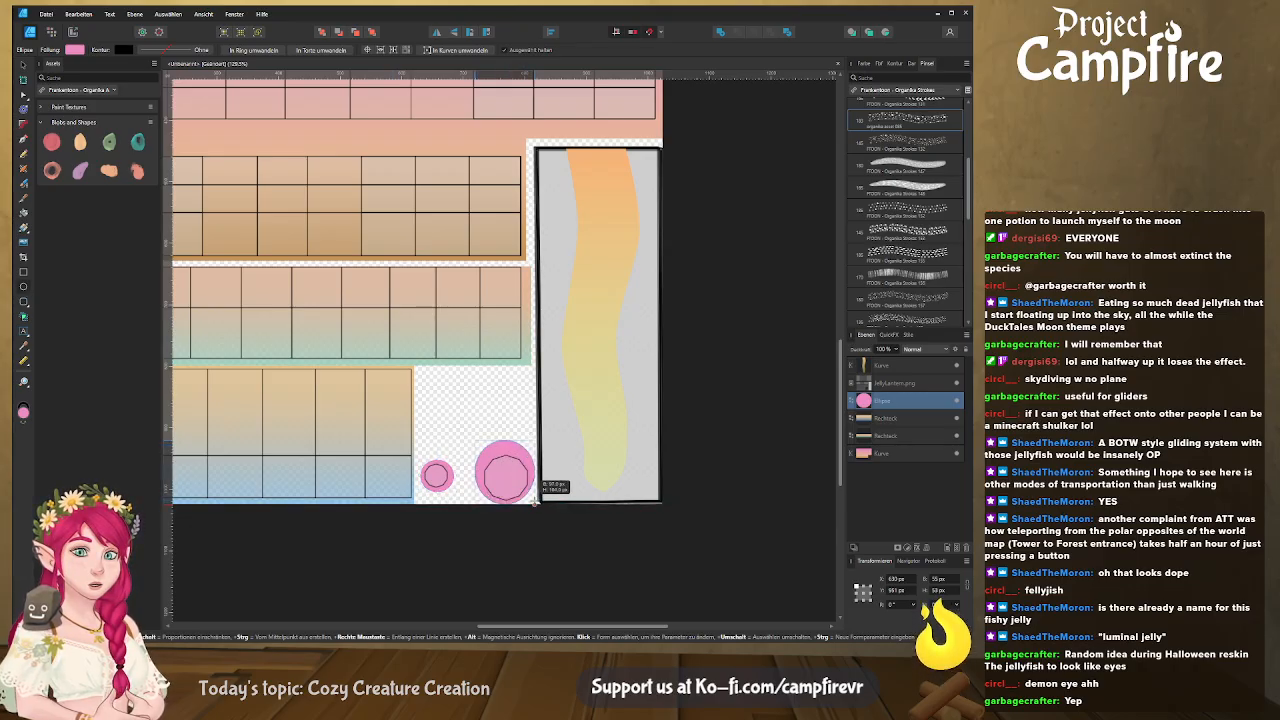
scroll(231, 167, up, 2)
scroll(231, 167, right, 1)
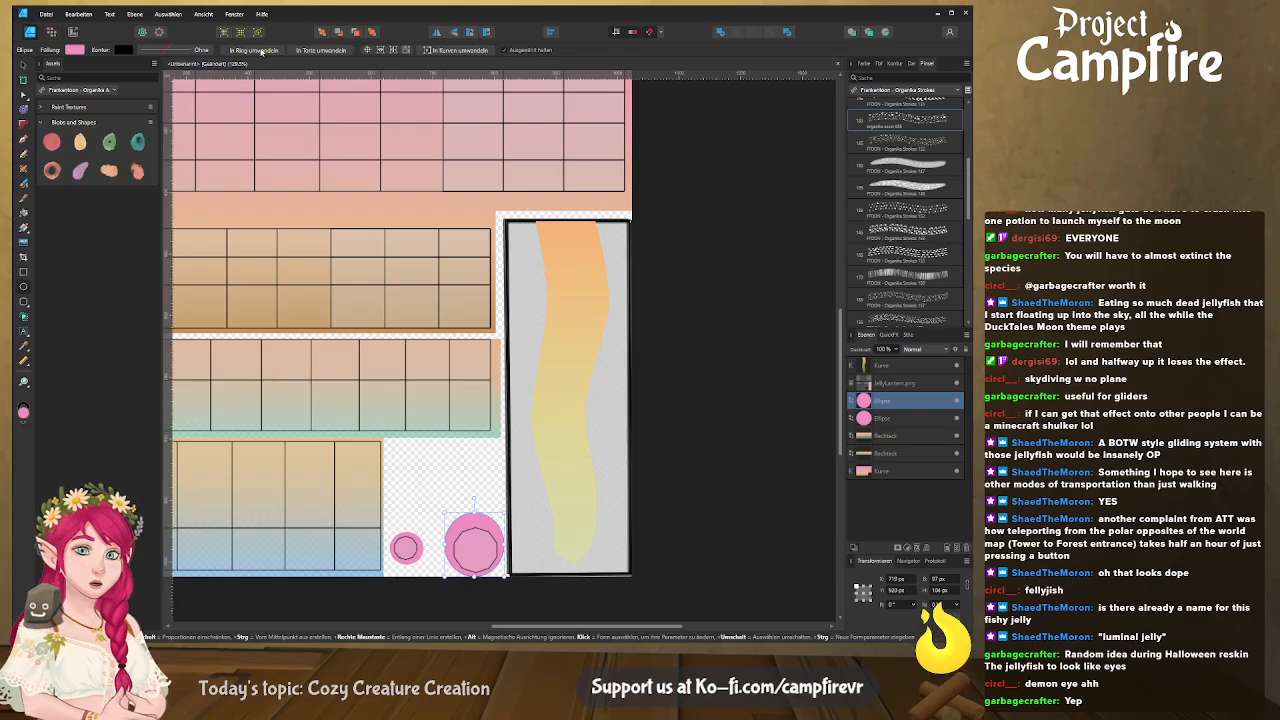
click(143, 65)
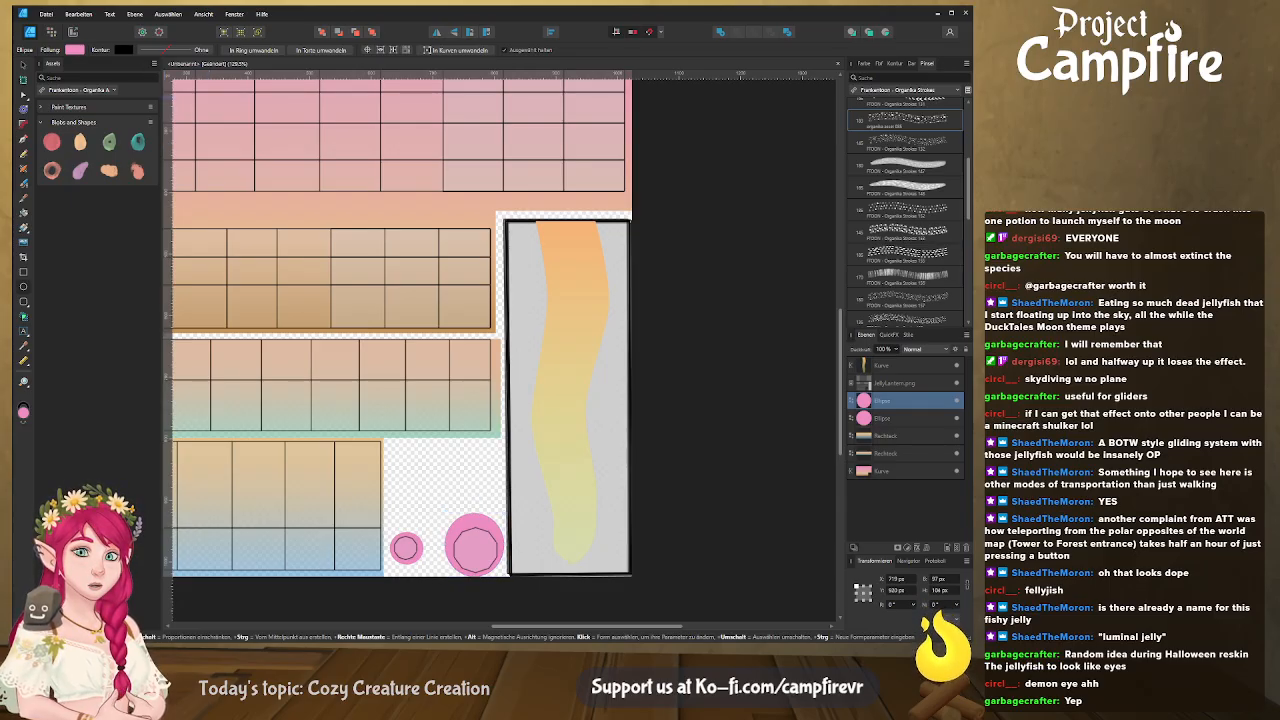
click(131, 130)
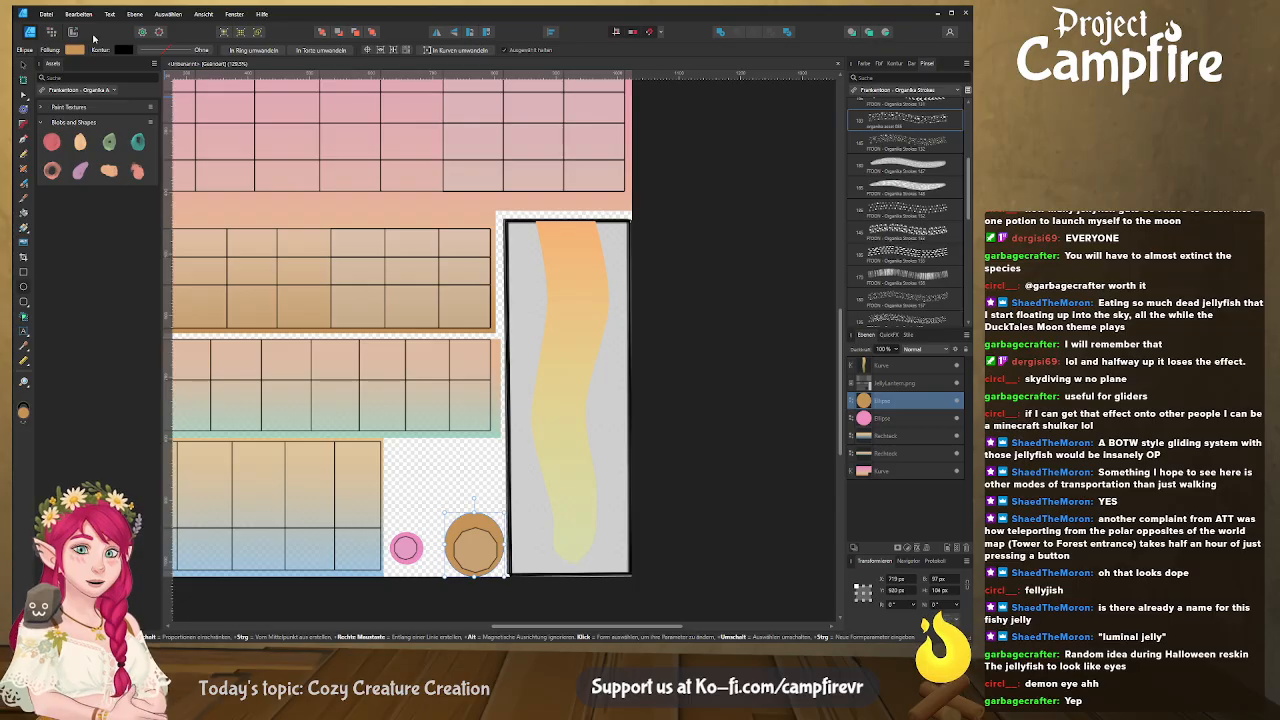
Hide the UV layout layer and open the export workspace for the JellyLanternTexture slice
scroll(460, 371, down, 5)
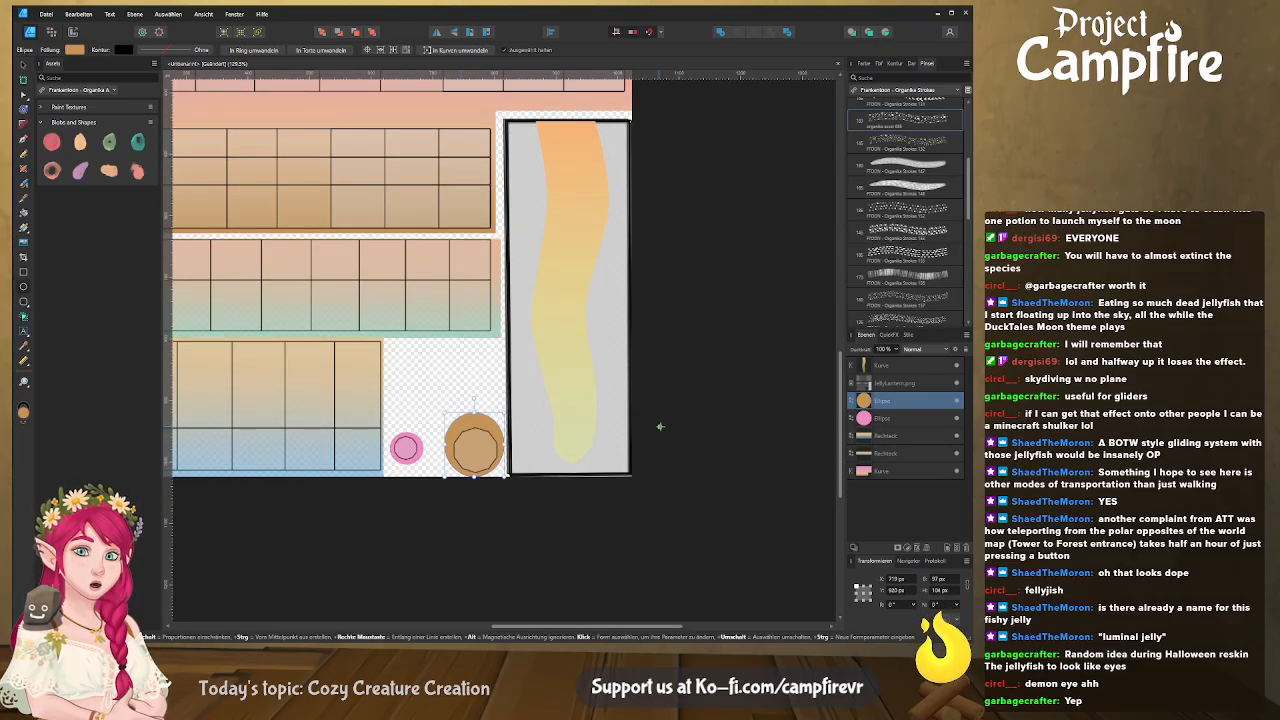
click(956, 384)
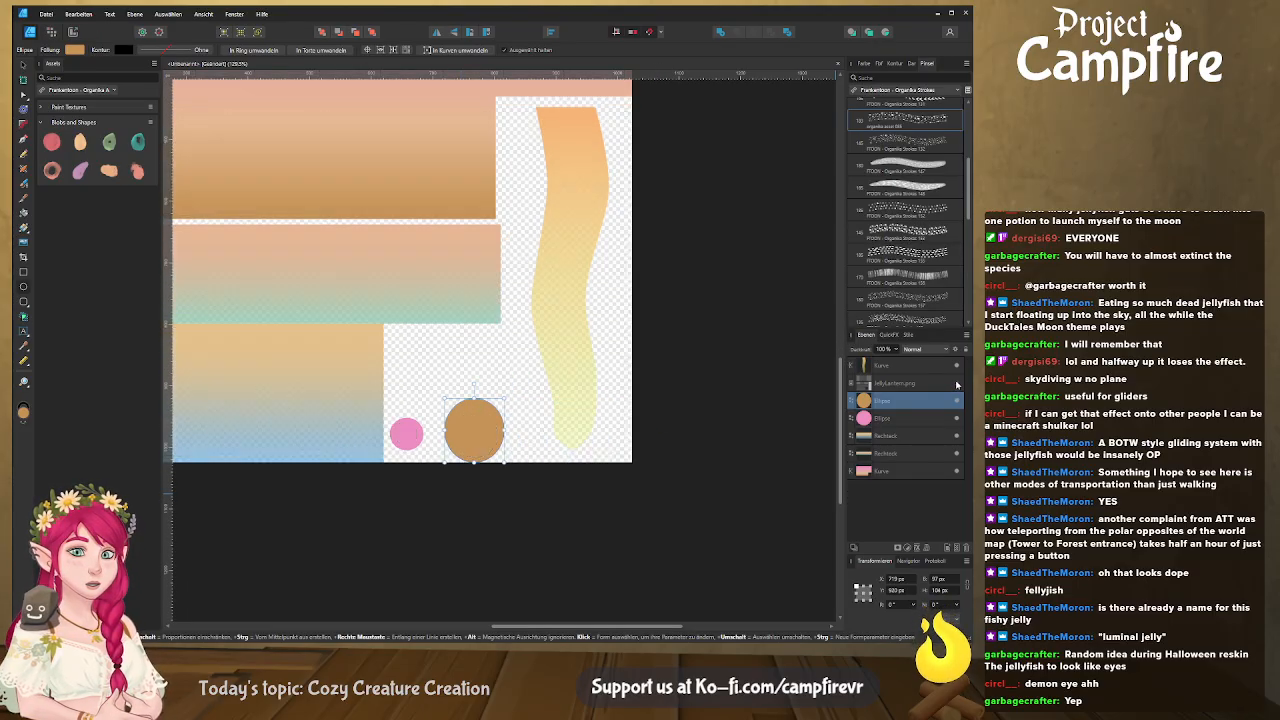
scroll(518, 348, down, 1)
ctrl+scroll(518, 348, down, 3)
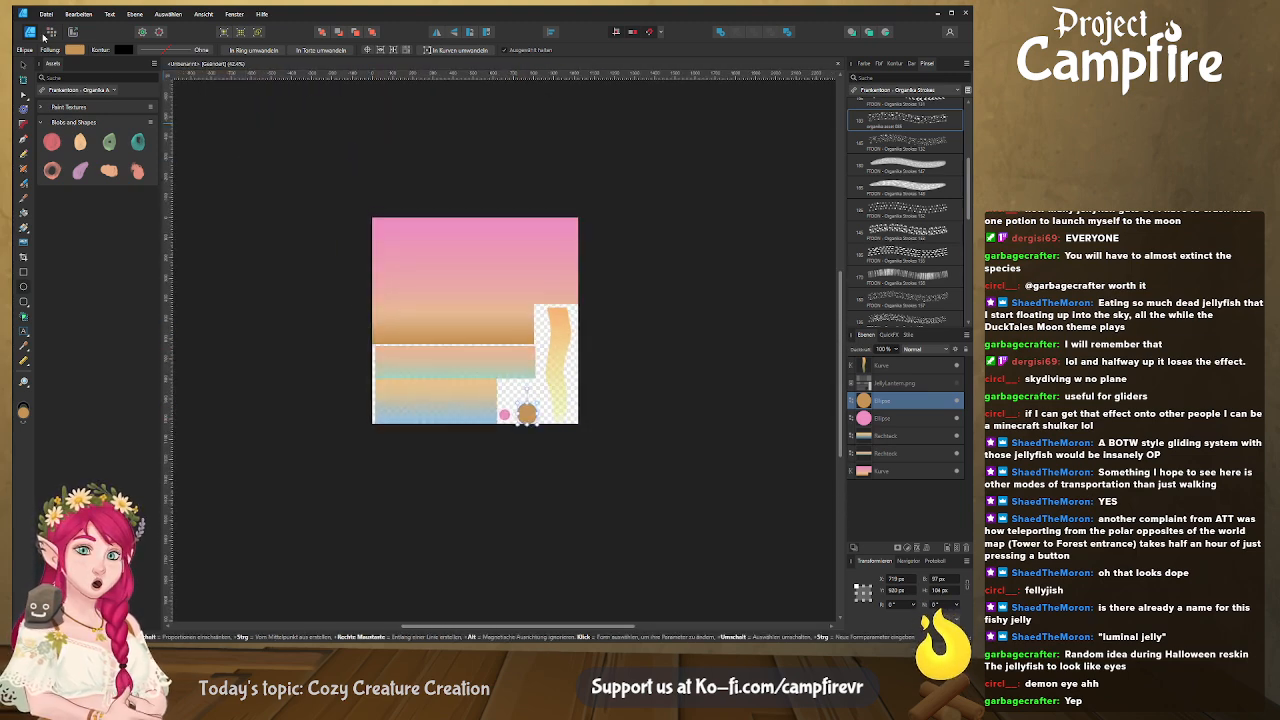
click(72, 31)
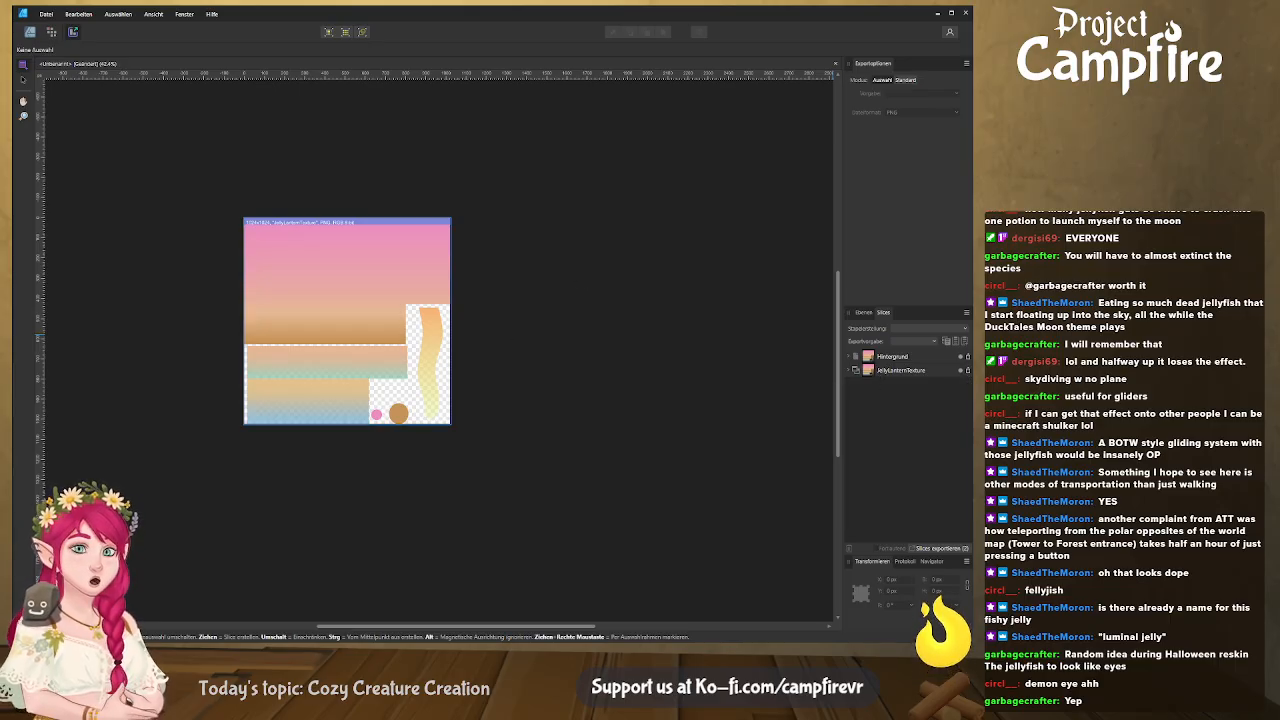
Switch to Blender and examine the textured jellyfish from several angles and distances
key(alt+Tab)
middle_drag(480, 290, 570, 348)
scroll(545, 309, down, 5)
scroll(477, 357, up, 3)
middle_drag(477, 357, 598, 345)
scroll(560, 338, down, 2)
middle_drag(514, 329, 590, 310)
middle_drag(551, 251, 580, 251)
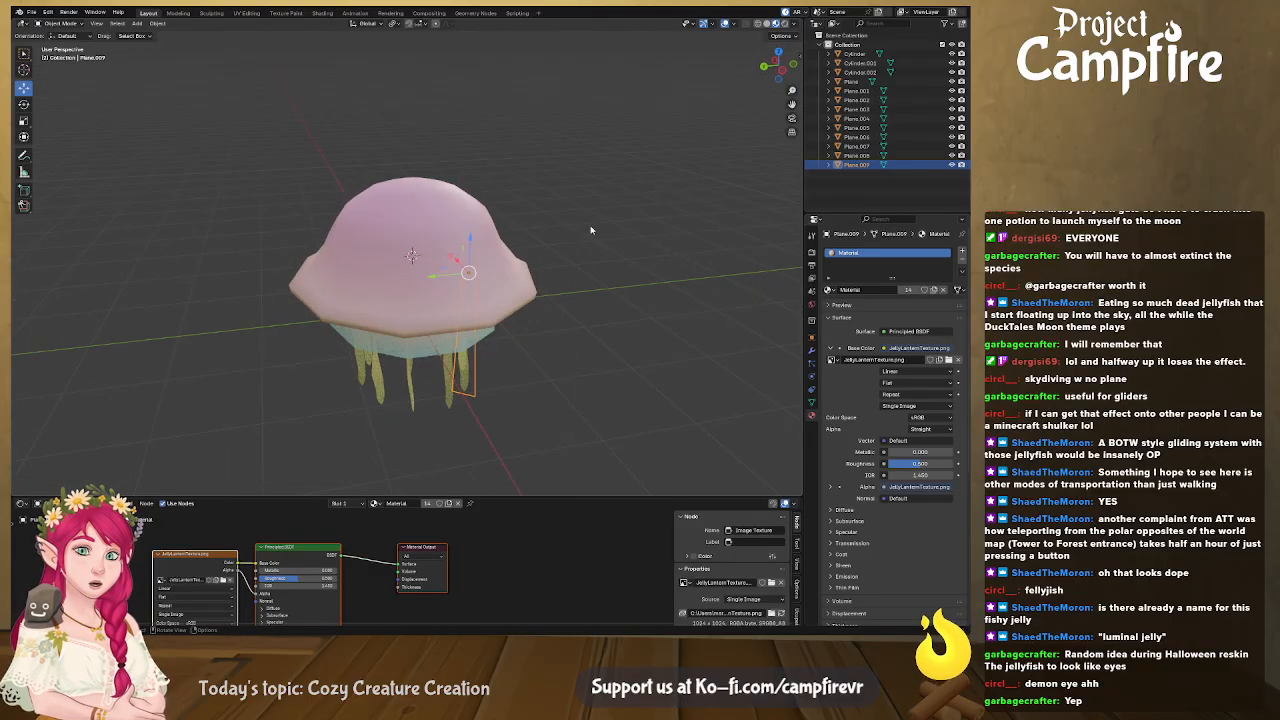
Set the viewport to rendered shading and add a point light inside the jellyfish
click(785, 22)
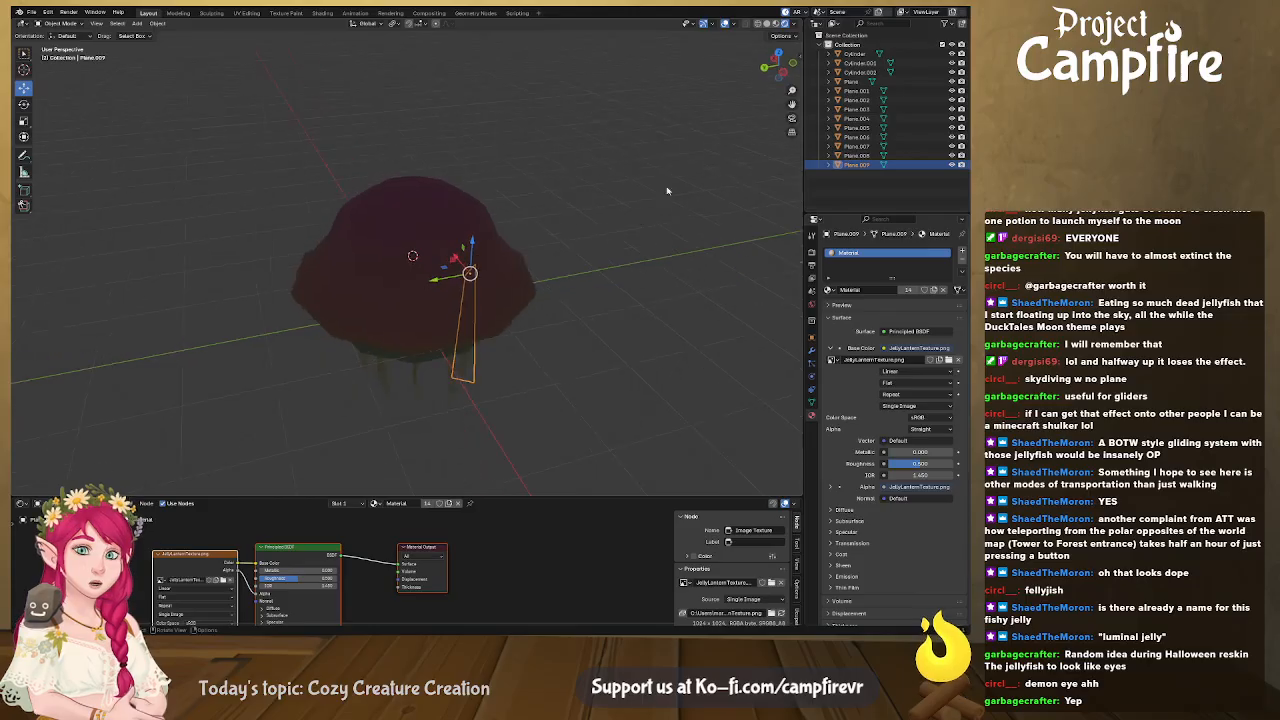
click(137, 23)
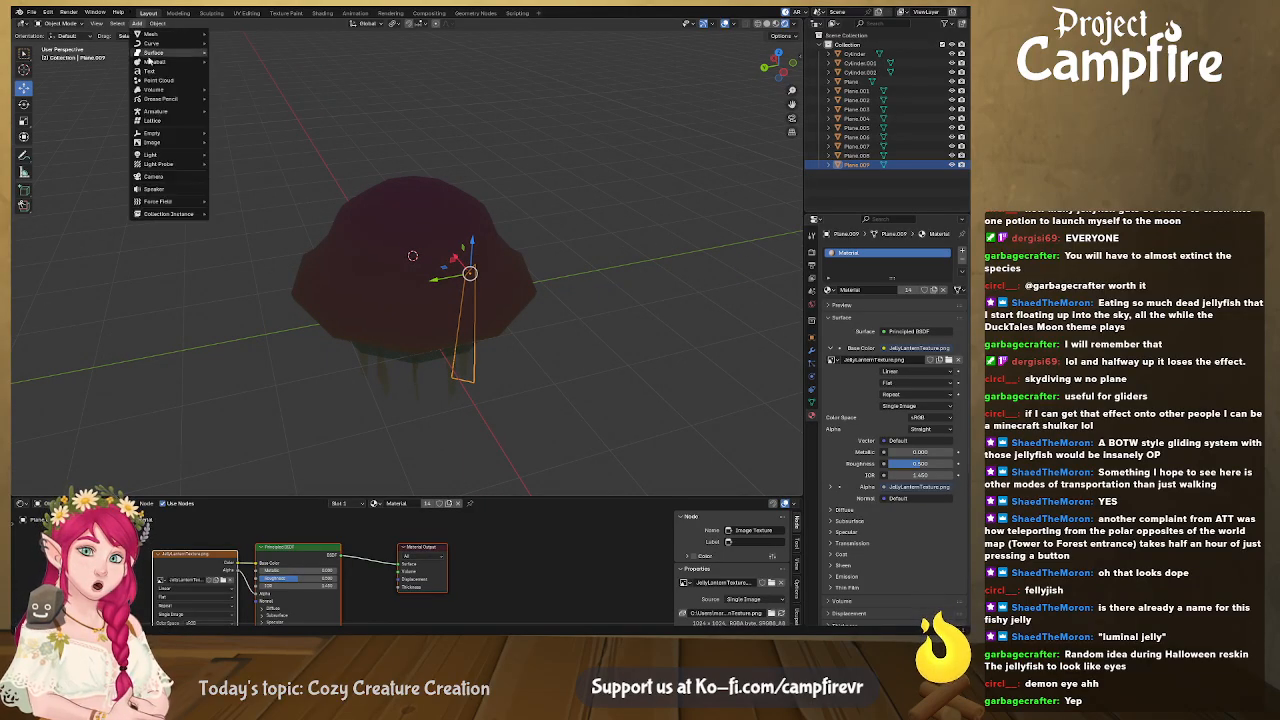
mouse_move(179, 156)
click(245, 158)
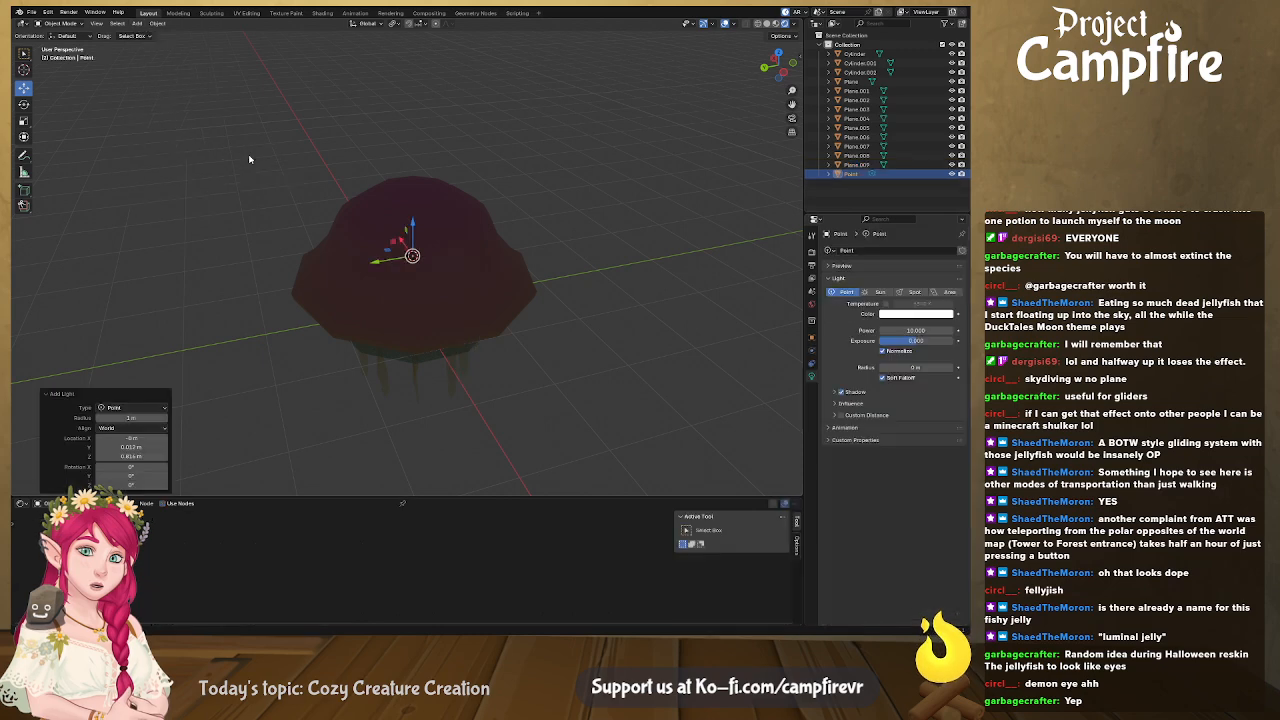
Move the point light out of the jellyfish, raising it well above the bell and shifting it off to one side
key(g)
key(z)
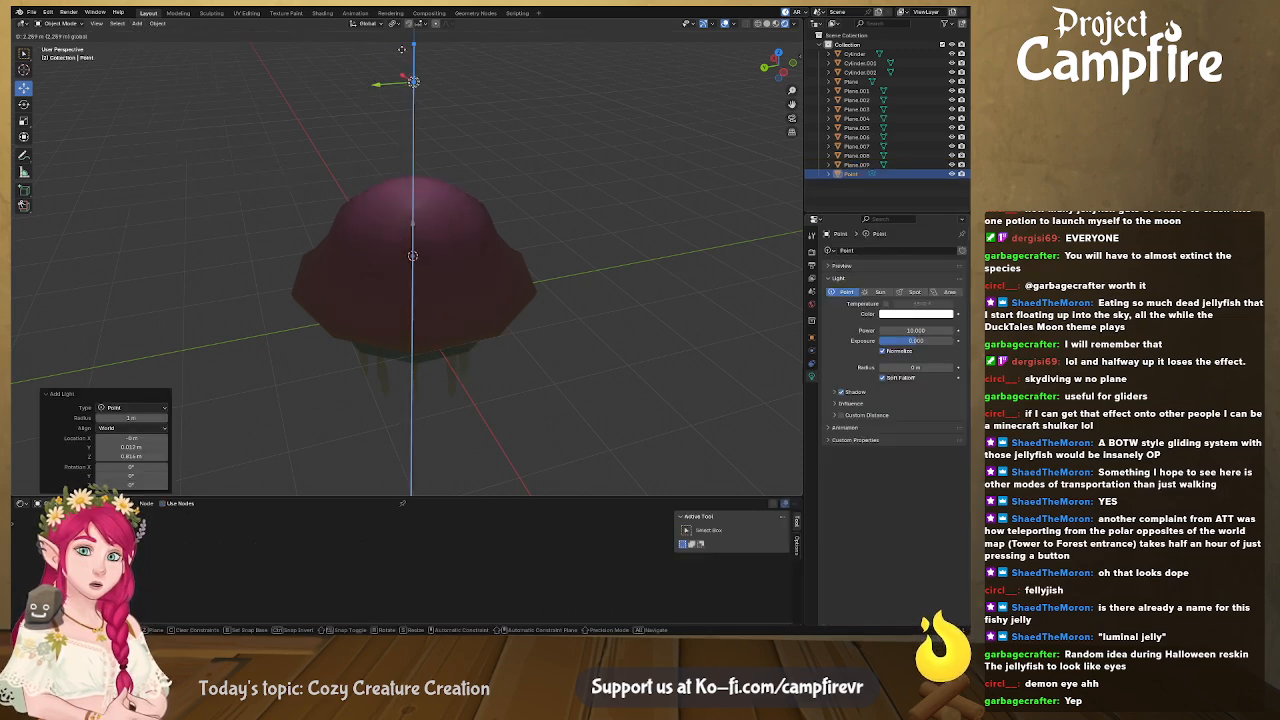
click(398, 87)
key(g)
key(shift+z)
click(648, 106)
drag(636, 104, 656, 15)
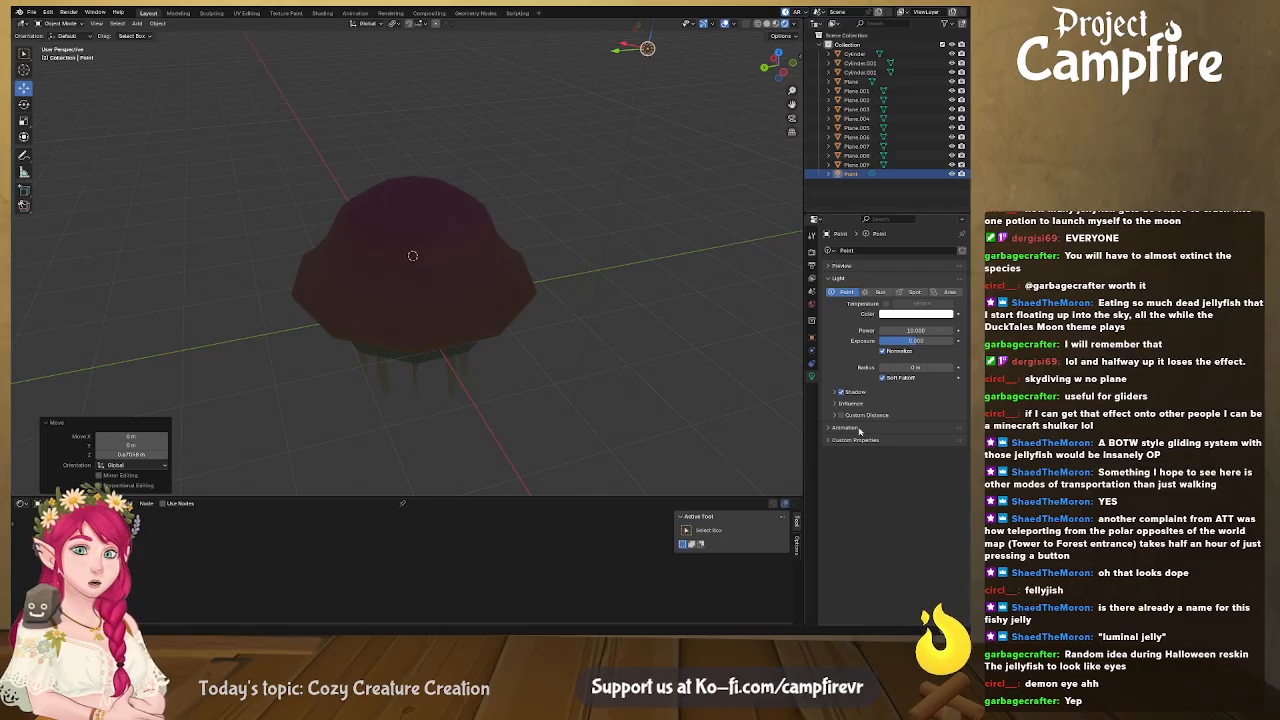
Raise the point light's power to about 111 and bring the light closer beside the jellyfish
drag(890, 330, 952, 330)
middle_drag(534, 423, 624, 398)
middle_drag(569, 249, 540, 226)
scroll(554, 243, down, 3)
drag(519, 107, 540, 153)
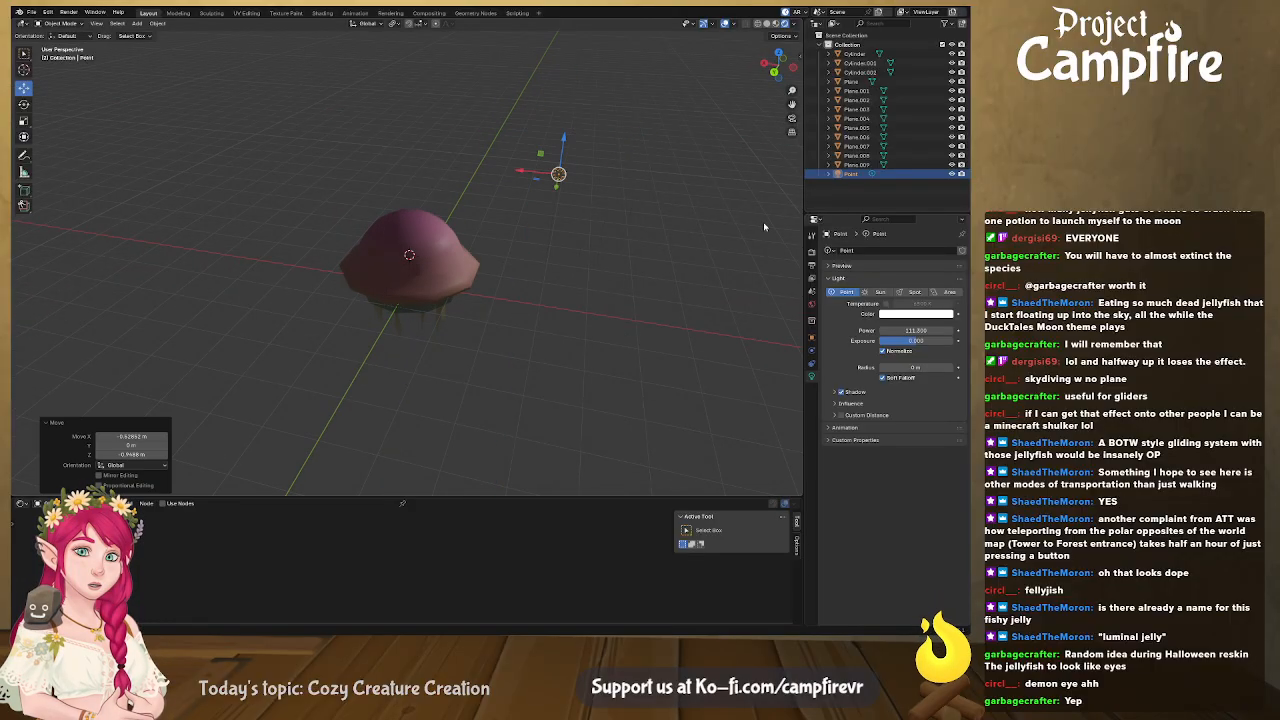
Tint the light pale yellow and try it as a Sun light with strength about 7.8, placed farther from the jellyfish
click(890, 314)
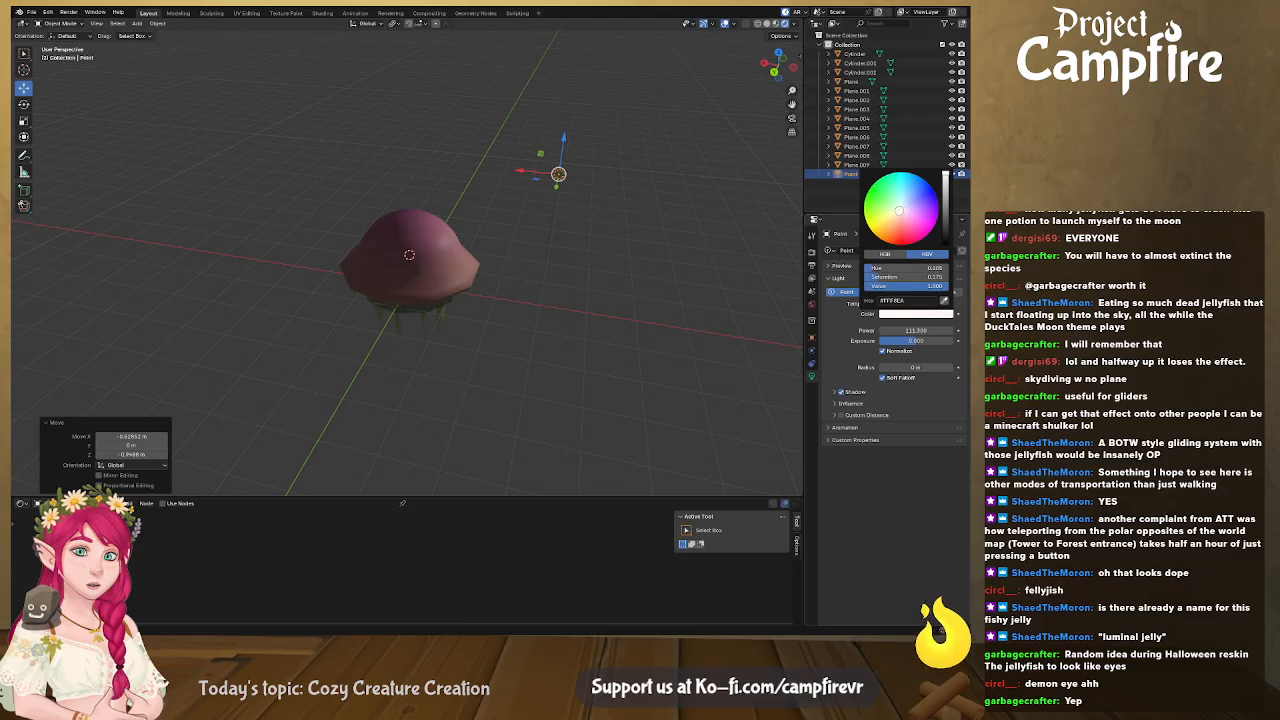
click(877, 291)
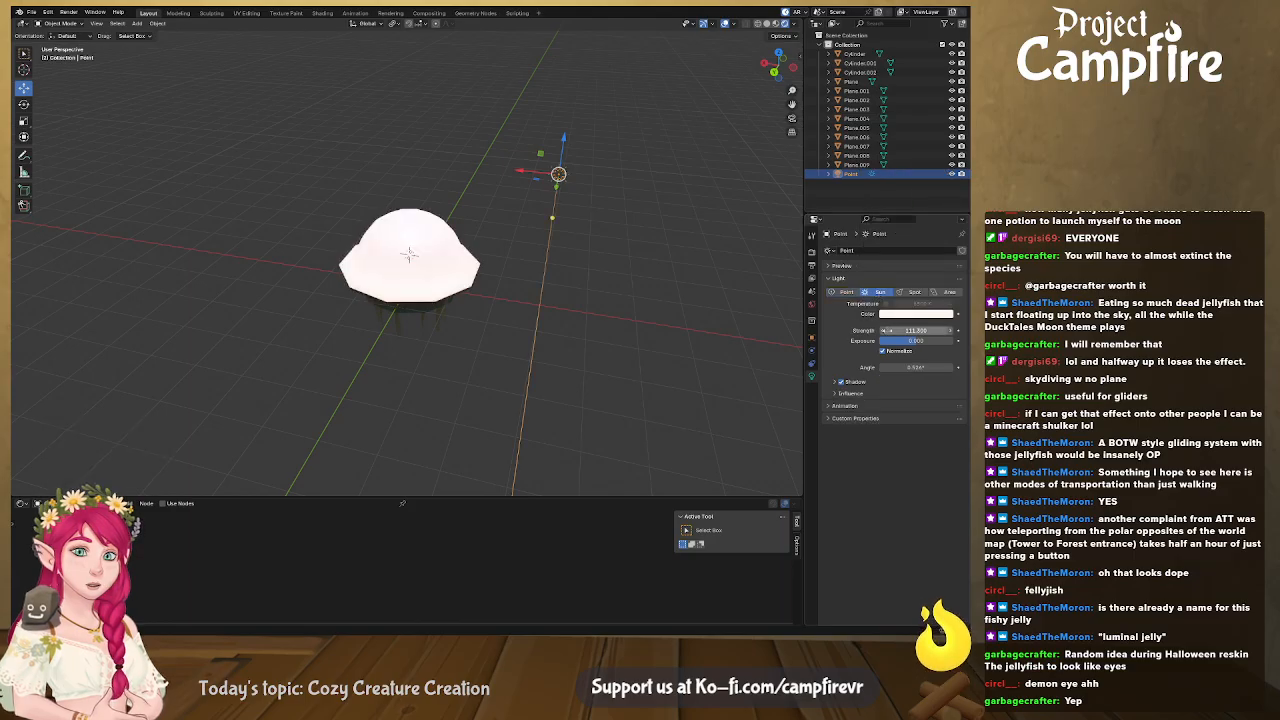
drag(541, 154, 702, 53)
drag(914, 331, 909, 331)
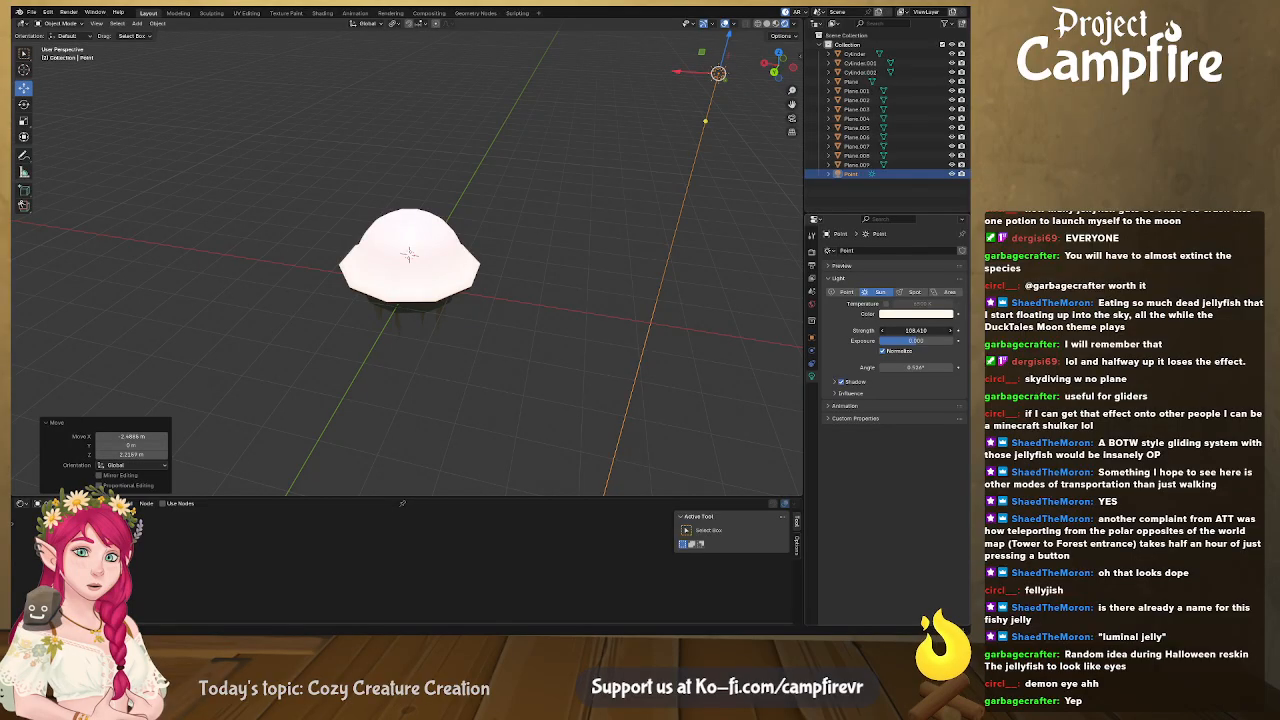
drag(909, 331, 897, 331)
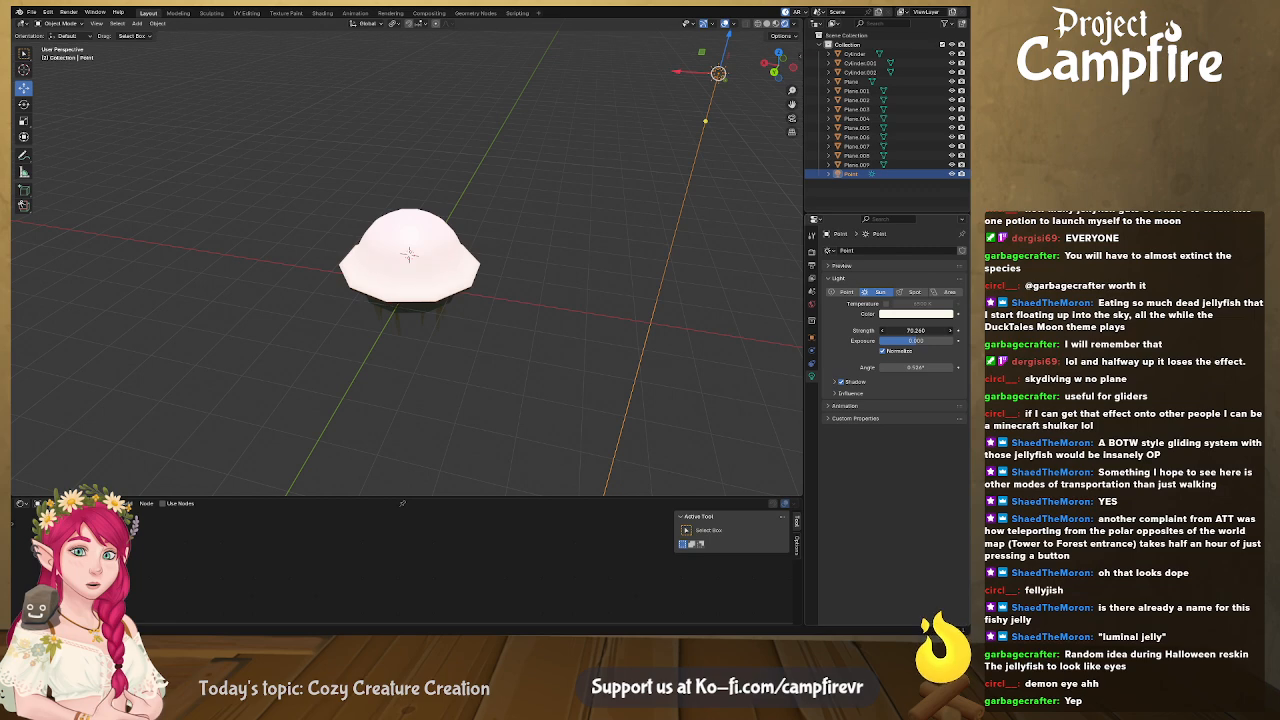
drag(915, 330, 873, 330)
middle_drag(586, 270, 598, 137)
mouse_move(646, 44)
mouse_down()
mouse_move(632, 273)
mouse_move(634, 22)
mouse_up()
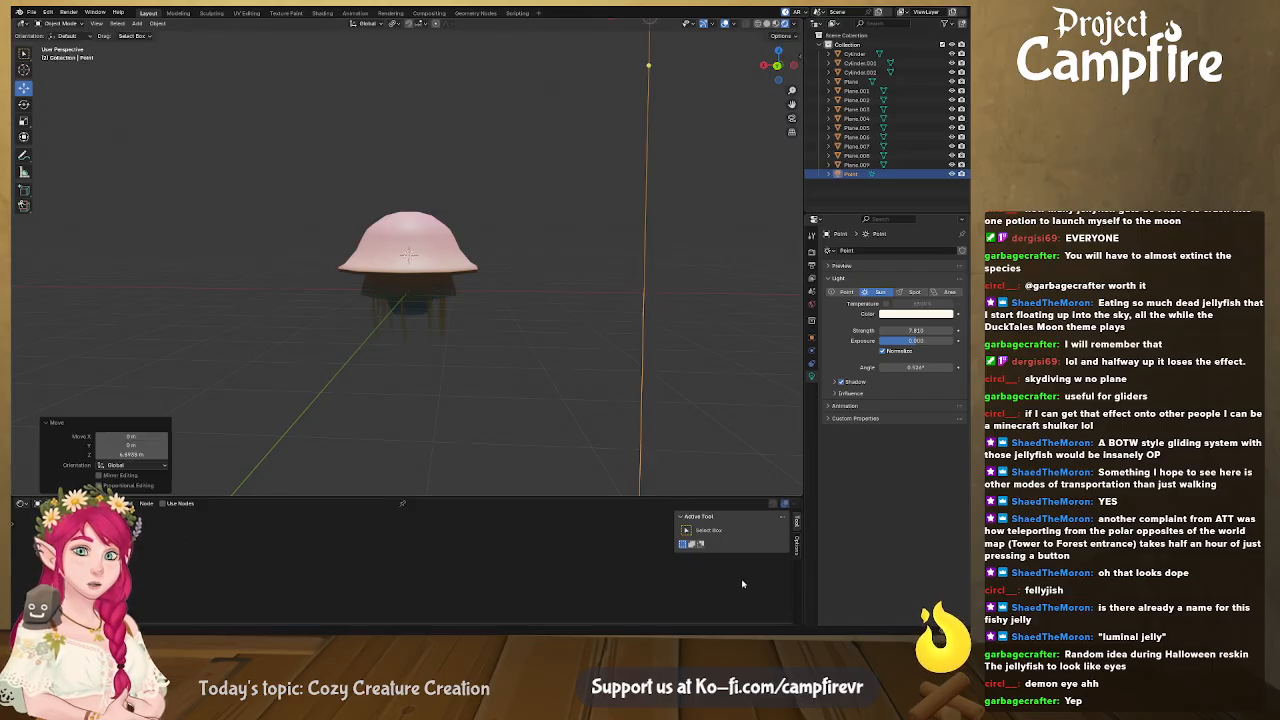
Change the light back to a Point light, lower it beside the jellyfish and raise its power to about 193
click(846, 291)
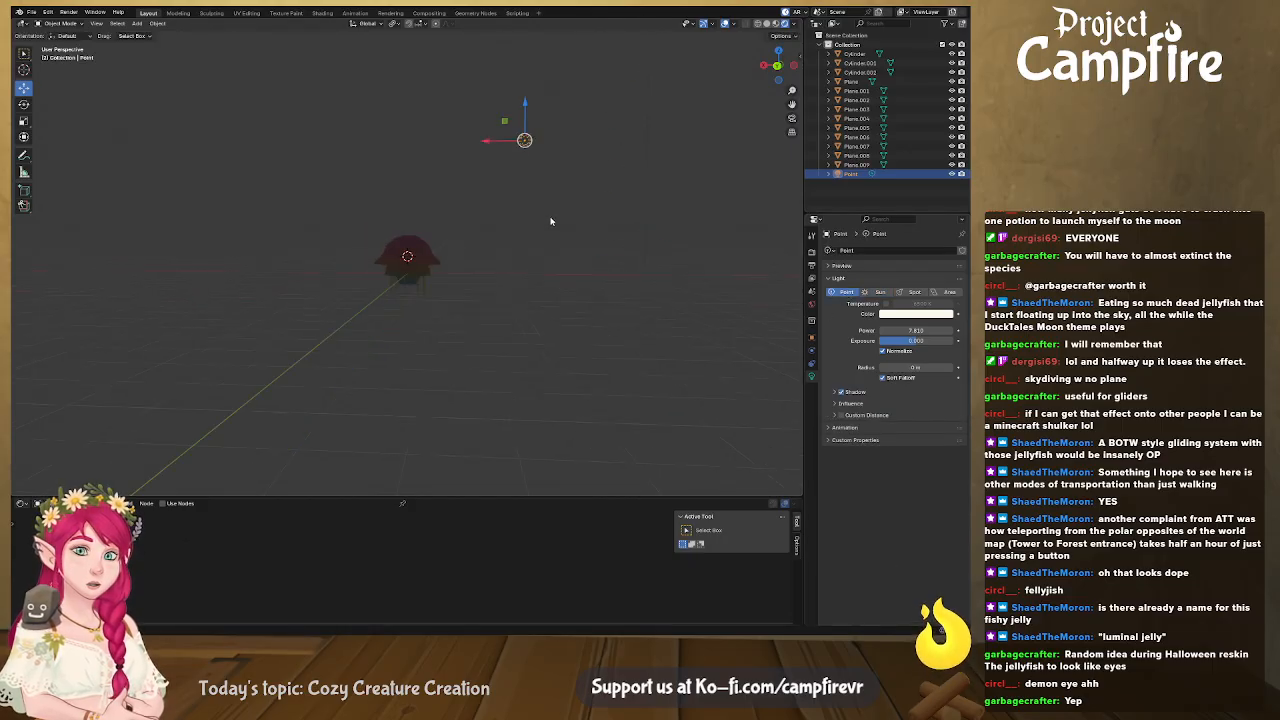
drag(526, 102, 522, 227)
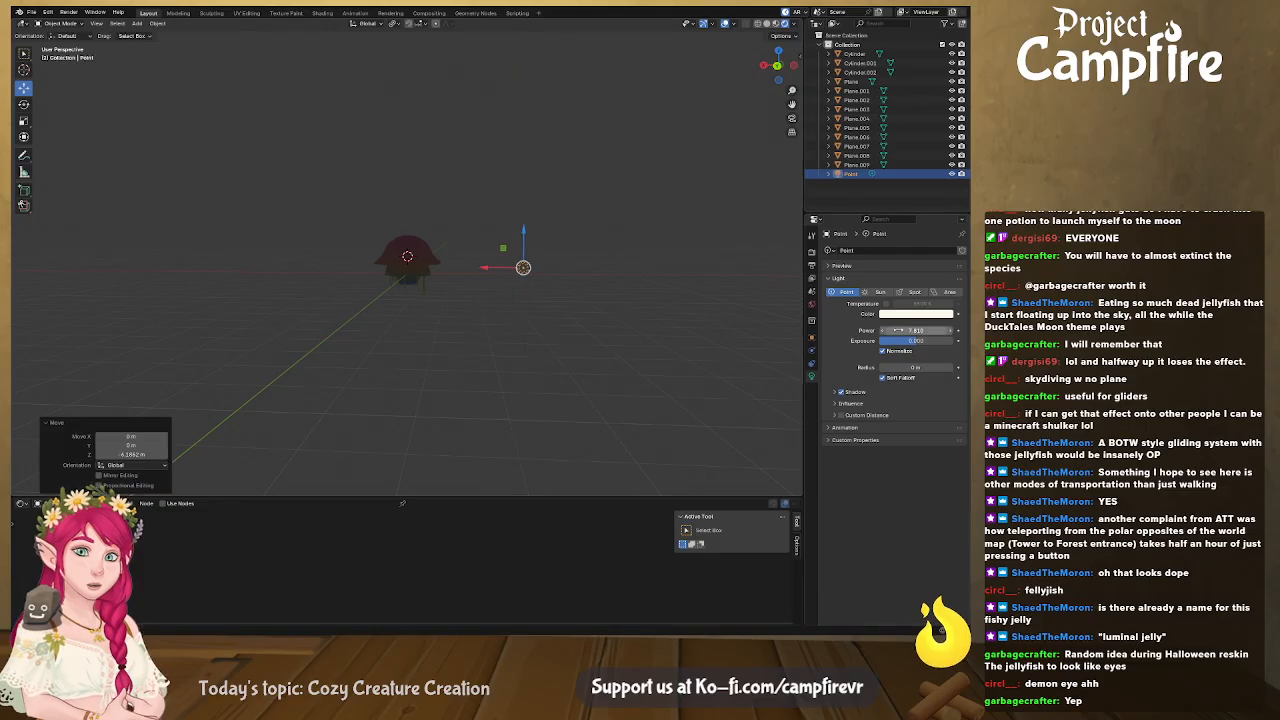
drag(899, 330, 935, 330)
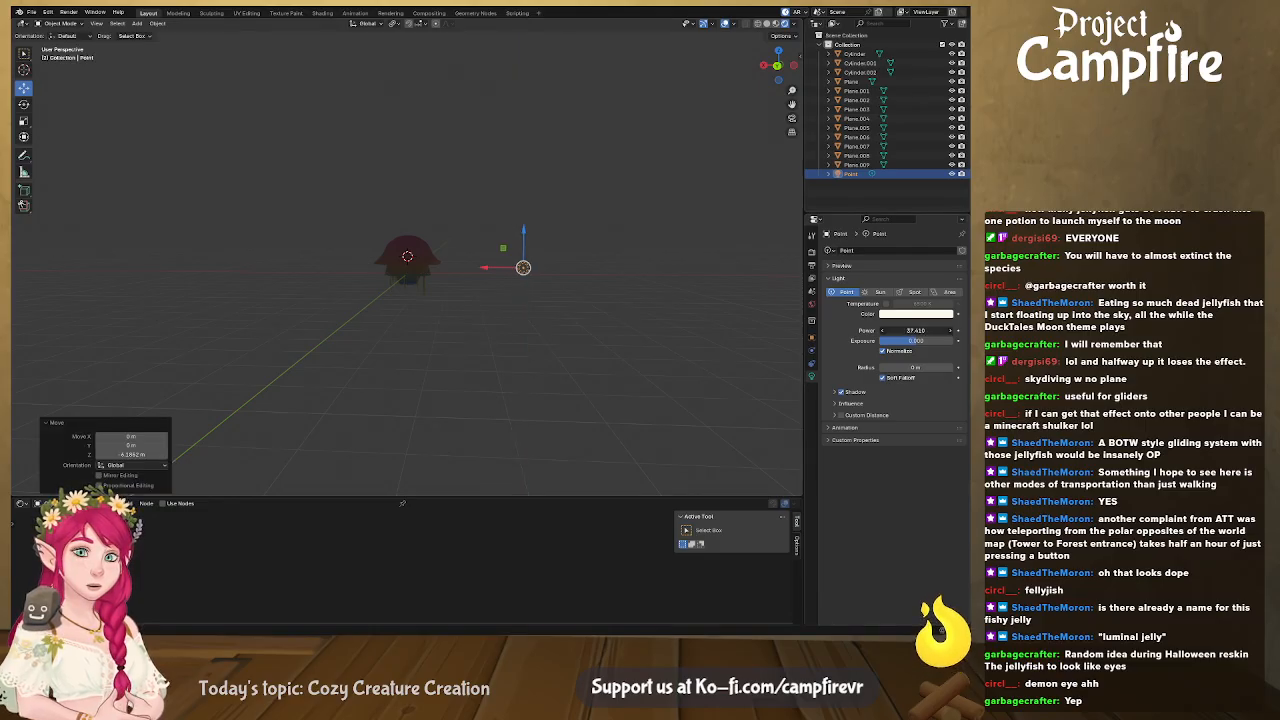
drag(916, 330, 935, 330)
Switch the viewport to material preview shading and examine the textured jellyfish from several sides
mouse_move(540, 313)
middle_down()
mouse_move(423, 343)
mouse_move(426, 314)
mouse_move(517, 309)
middle_up()
scroll(426, 314, up, 5)
scroll(426, 314, up, 3)
click(776, 24)
scroll(475, 296, down, 5)
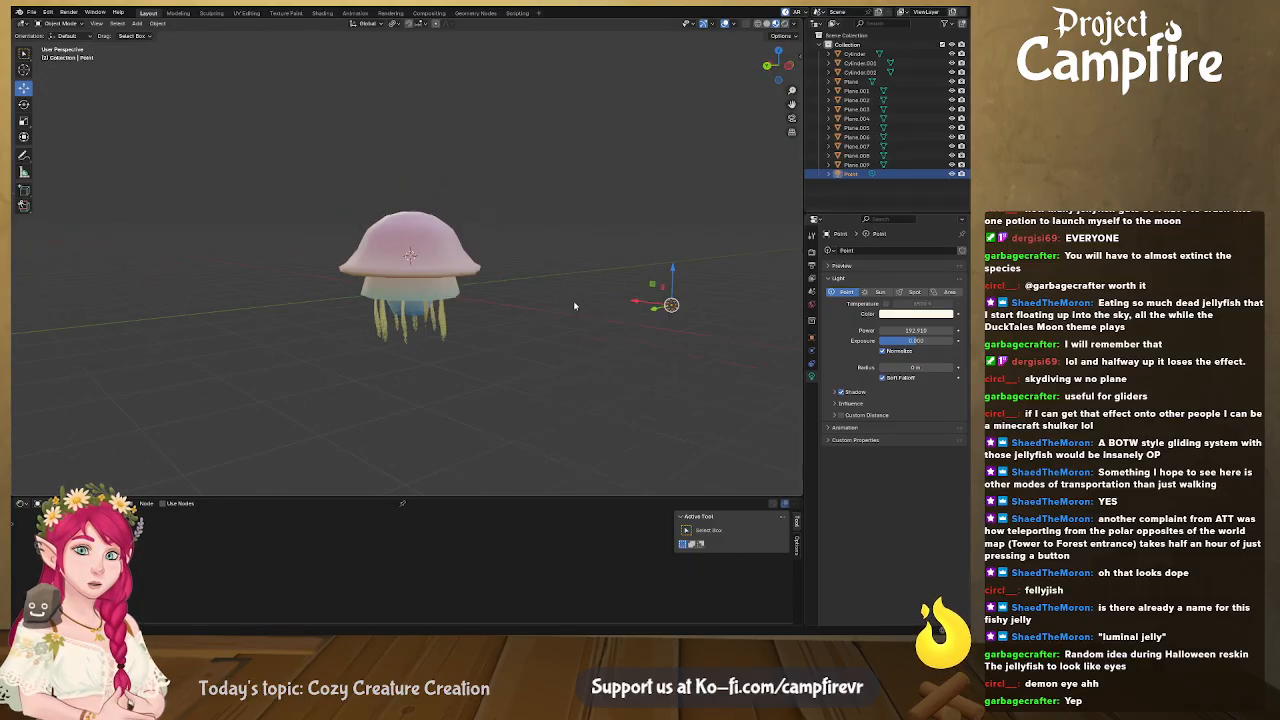
middle_drag(281, 291, 510, 308)
middle_drag(434, 320, 389, 331)
scroll(440, 325, up, 4)
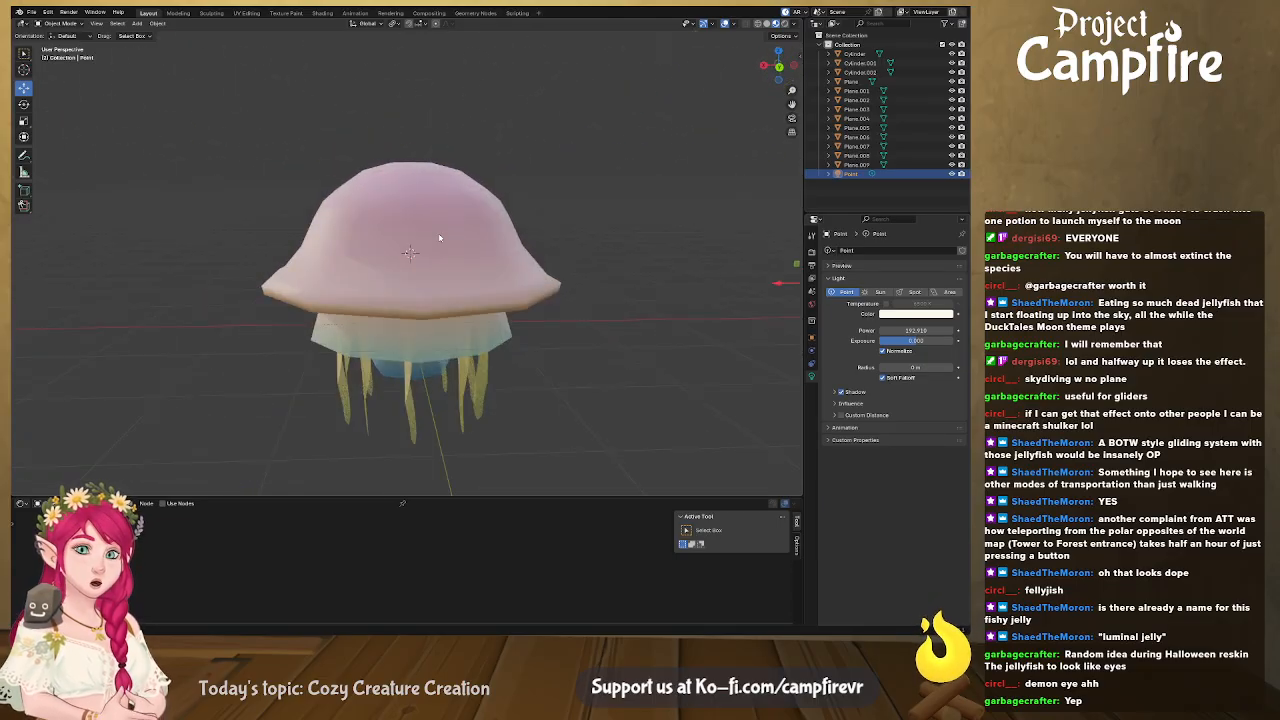
Select one of the hanging tentacles and try scaling it
middle_drag(498, 340, 516, 374)
click(476, 380)
middle_drag(432, 376, 475, 384)
click(404, 375)
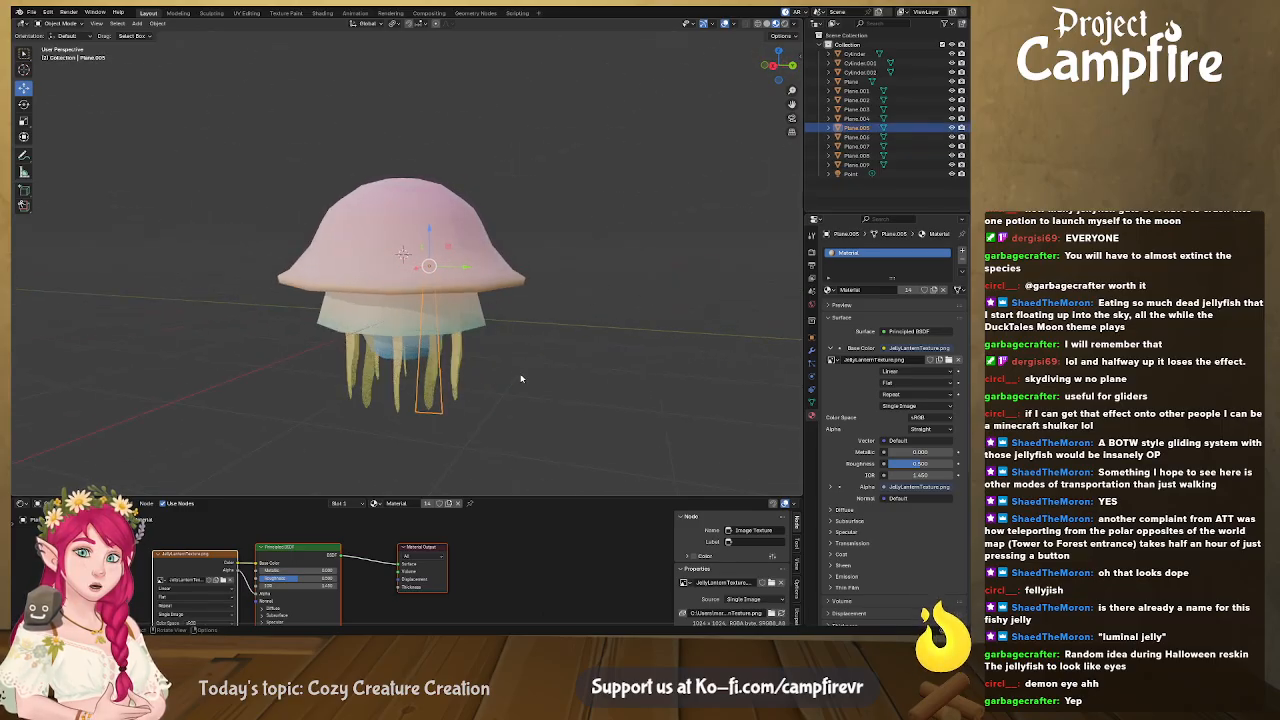
key(s)
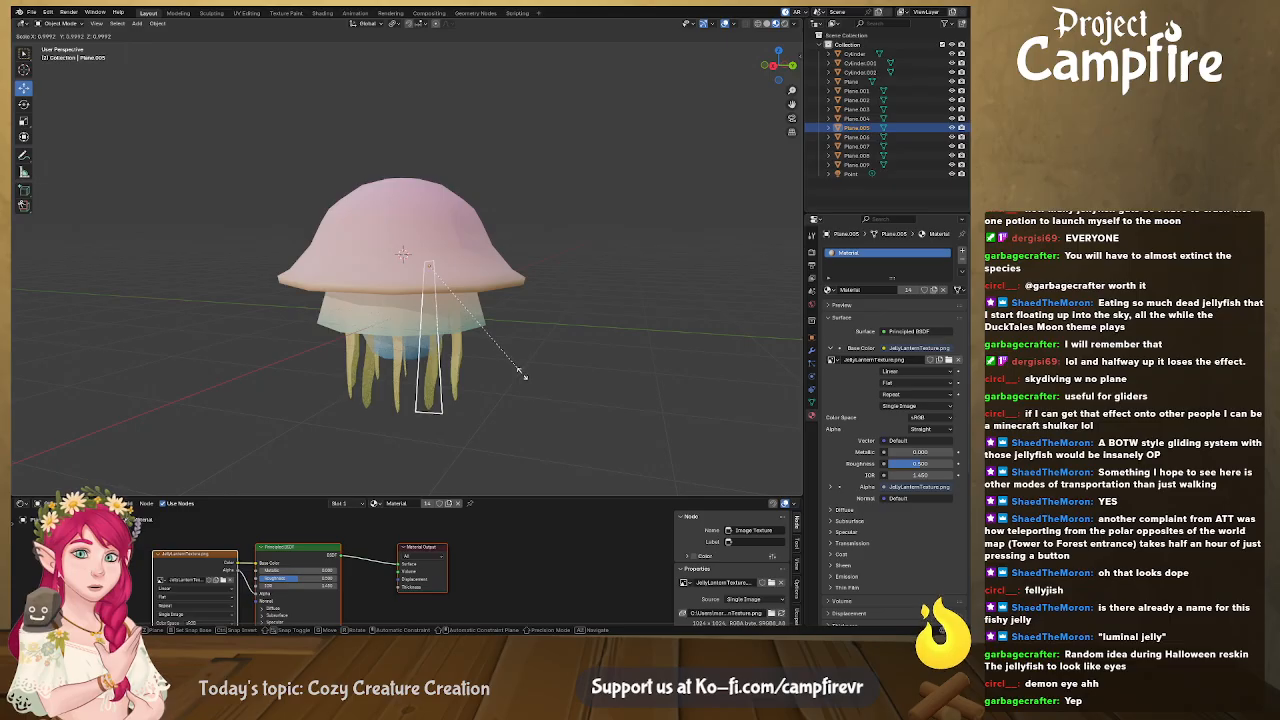
click(521, 374)
Add the other hanging tentacles to the selection and scale them all up uniformly by about 1.73
middle_drag(497, 382, 466, 380)
shift+click(432, 368)
shift+click(467, 386)
shift+click(474, 391)
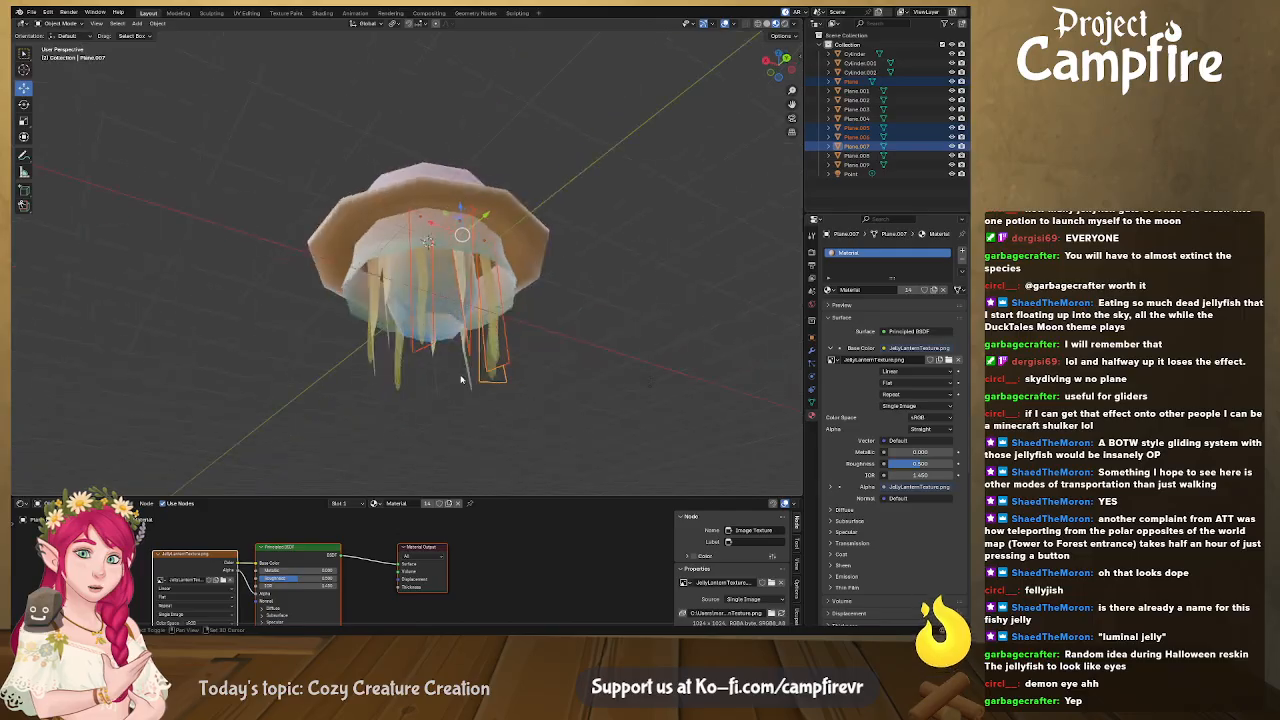
shift+click(469, 378)
shift+click(437, 386)
shift+click(390, 347)
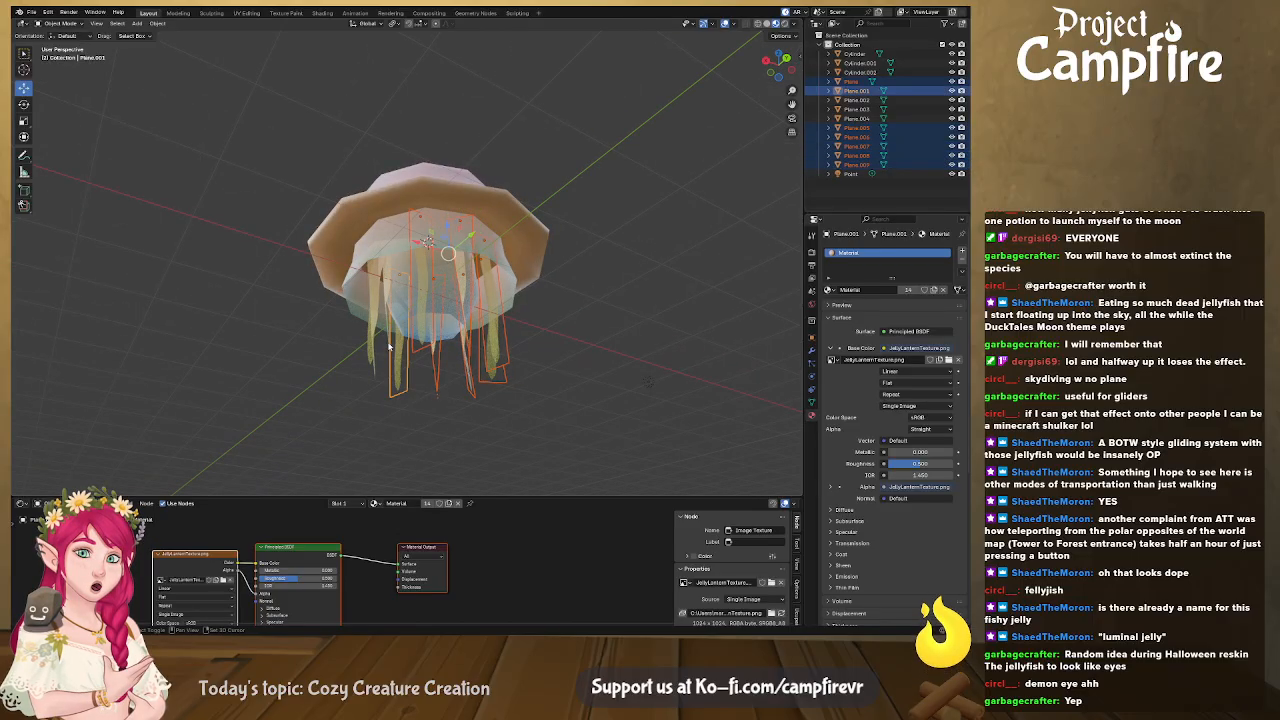
shift+click(372, 361)
shift+click(374, 368)
middle_drag(374, 369, 486, 415)
key(s)
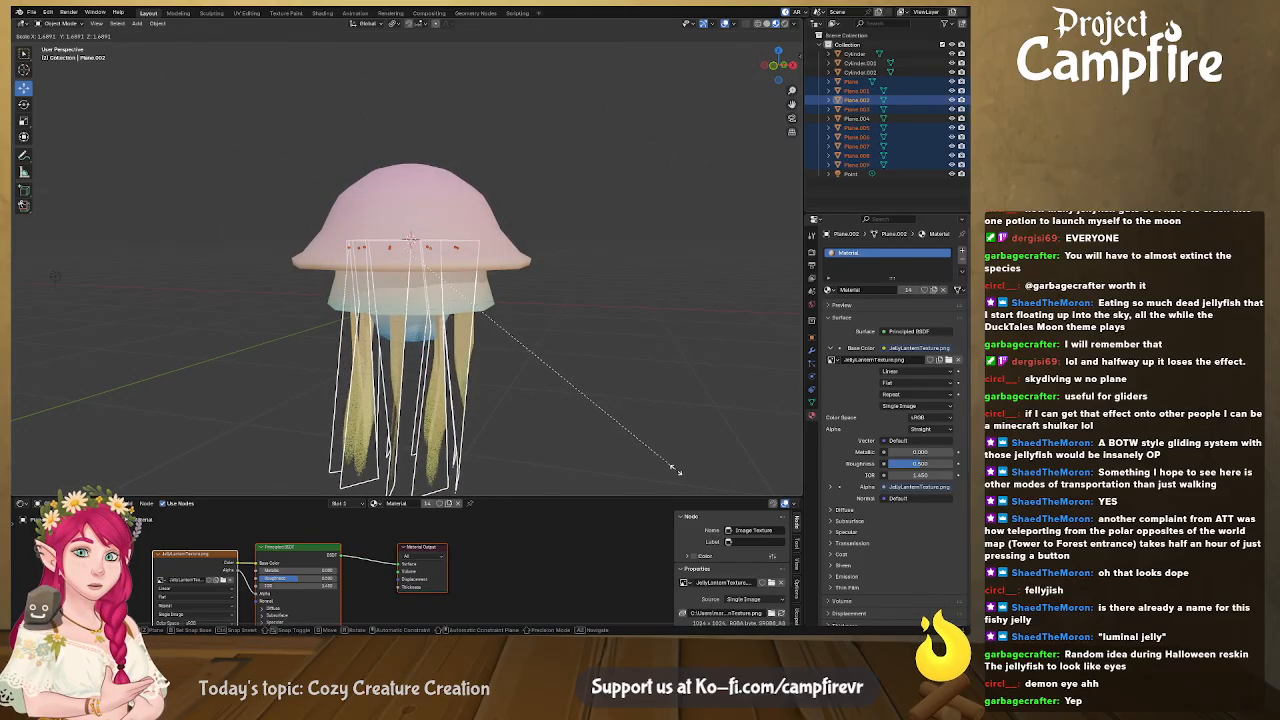
click(683, 474)
middle_drag(658, 427, 542, 424)
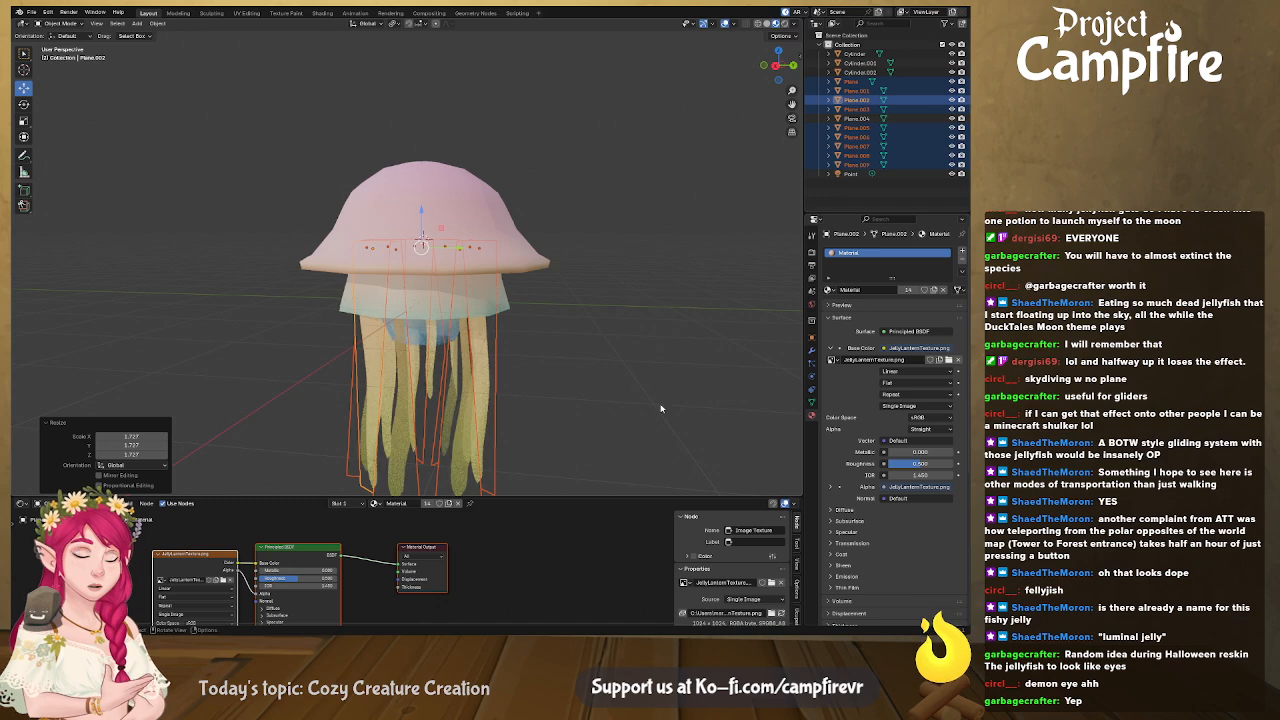
Shorten the selected tentacles along Z to about 0.76, then enlarge them uniformly by about 1.41
key(s)
key(z)
click(590, 371)
middle_drag(577, 377, 672, 392)
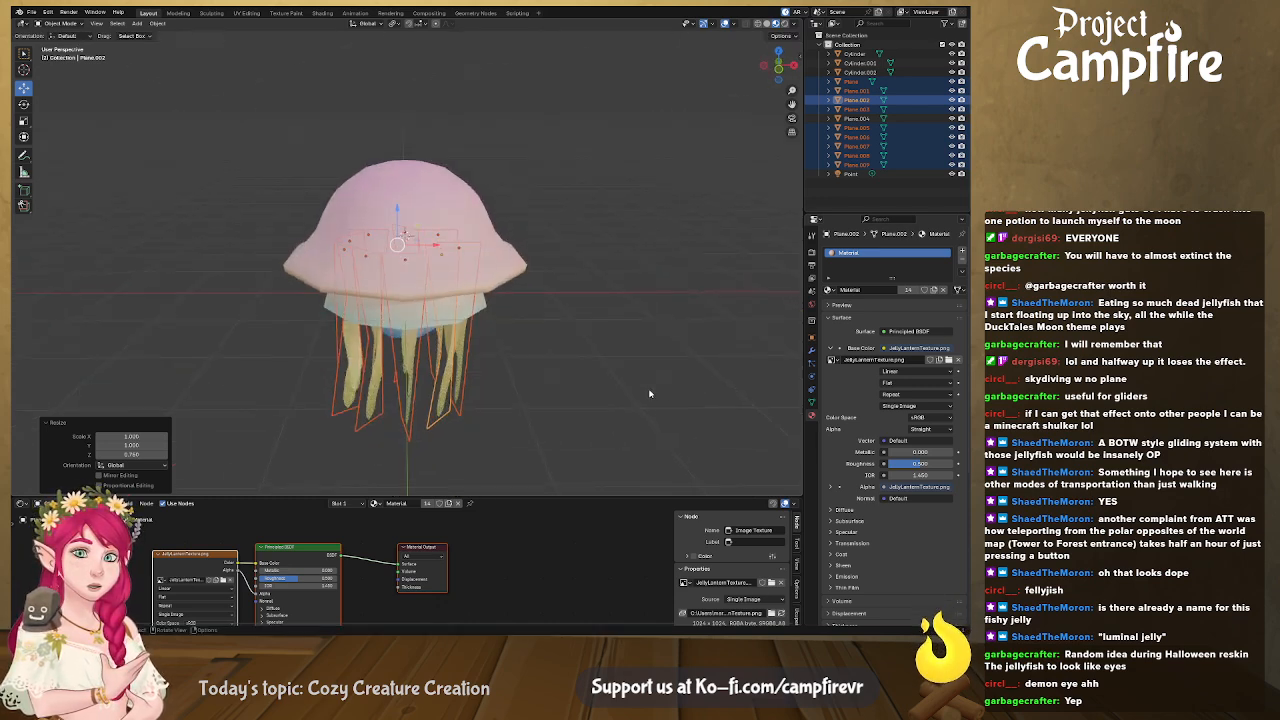
key(s)
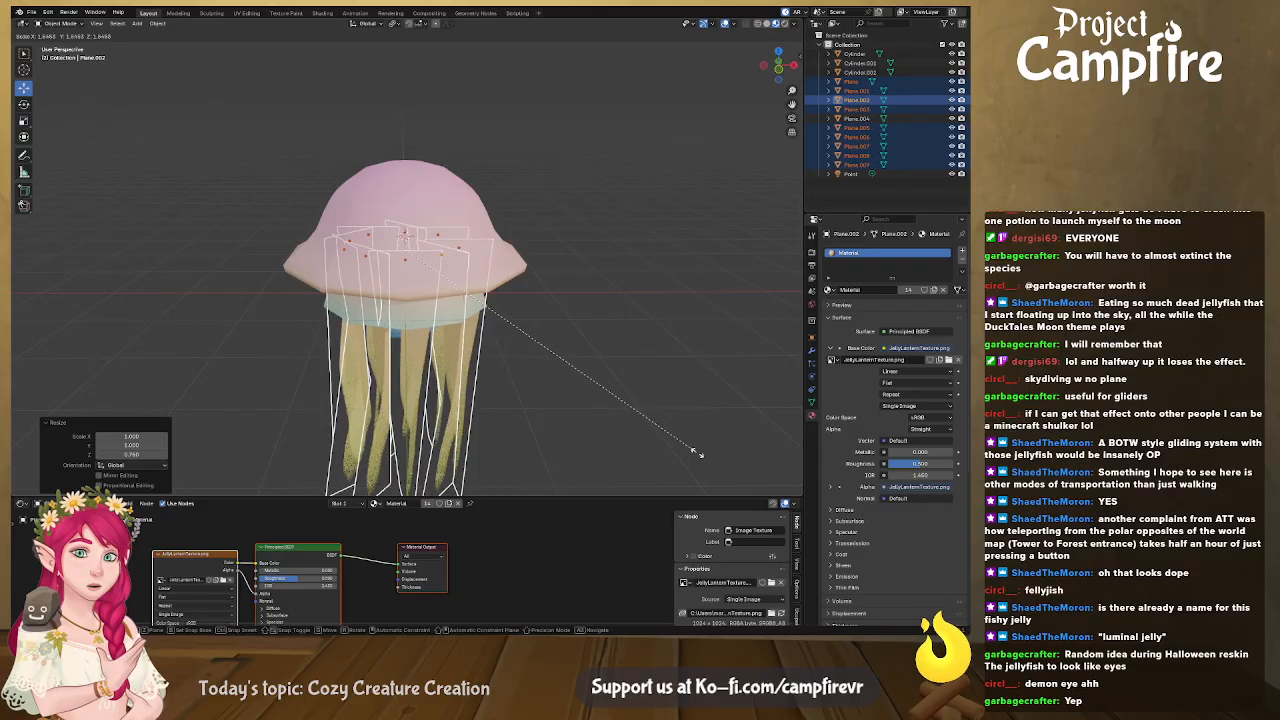
click(700, 452)
middle_drag(664, 415, 629, 402)
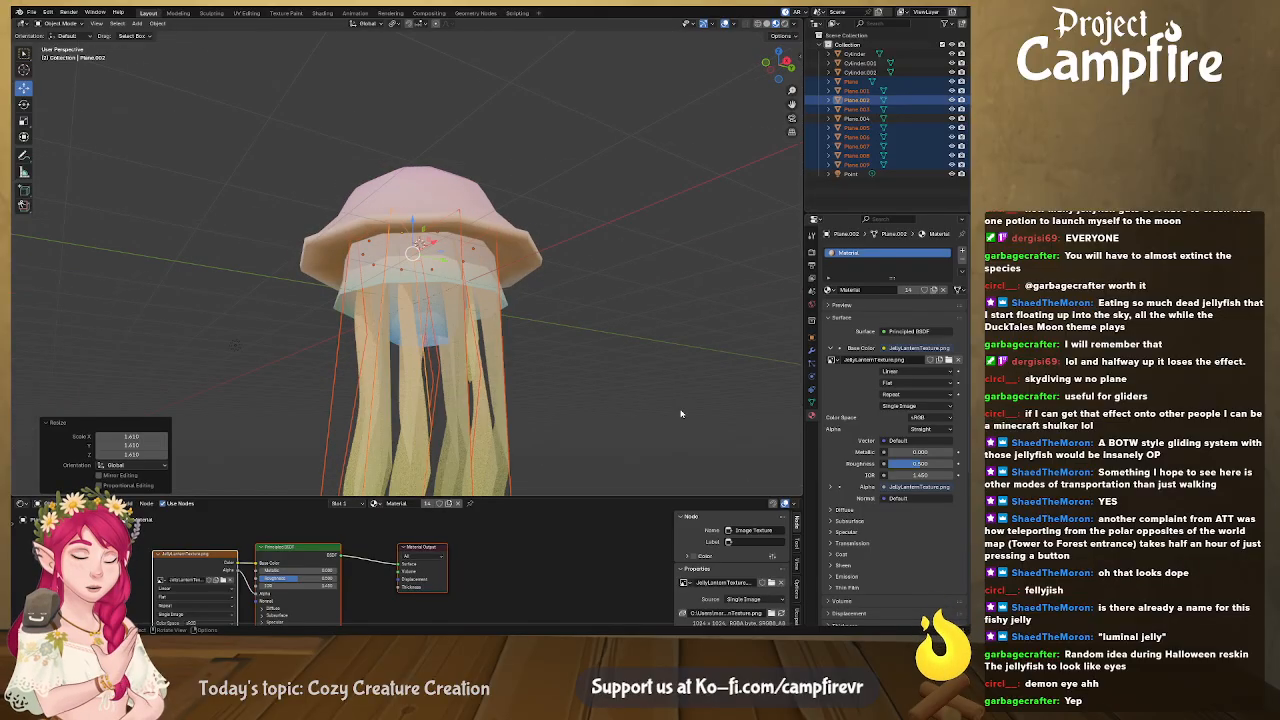
Shorten the selected tentacles along the global Z axis to about 0.41 of their height
key(s)
key(z)
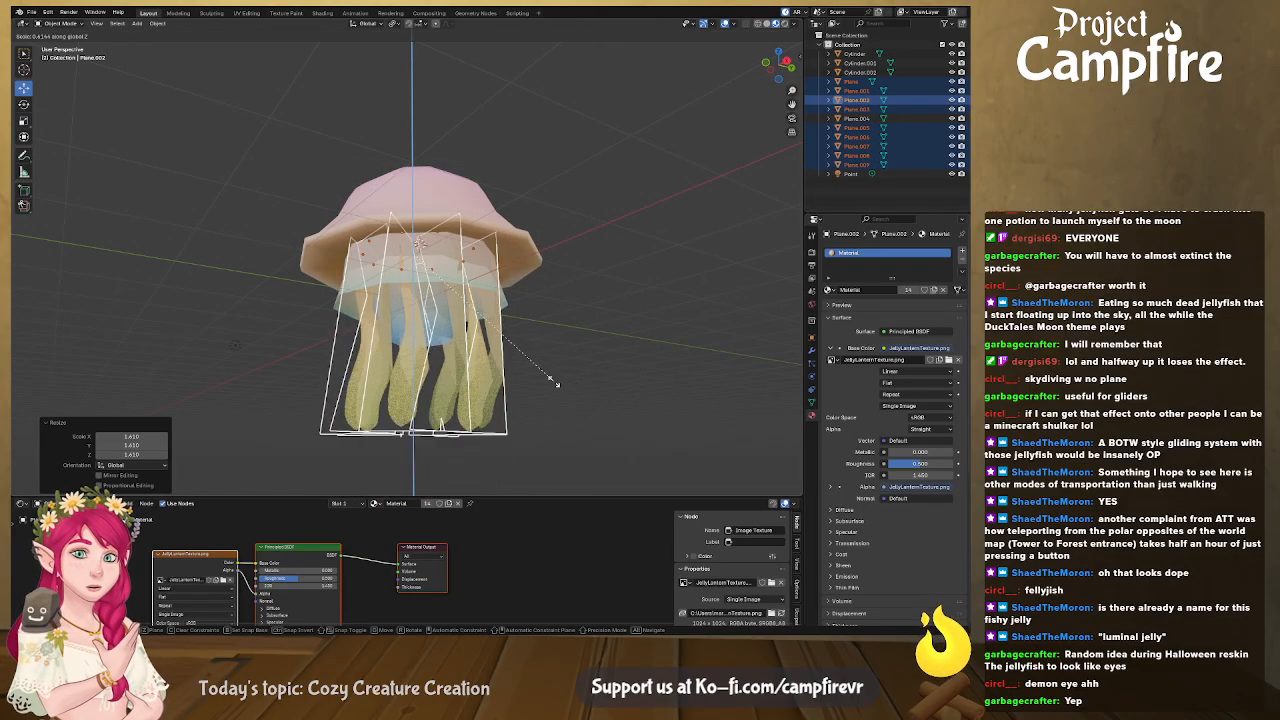
click(550, 383)
middle_drag(550, 383, 708, 405)
Reposition individual tentacles horizontally under the bell, shifting Plane.002 about 0.07 m along Y
click(419, 388)
middle_drag(430, 384, 389, 316)
click(425, 321)
drag(343, 206, 358, 208)
middle_drag(371, 236, 416, 336)
click(385, 303)
click(414, 340)
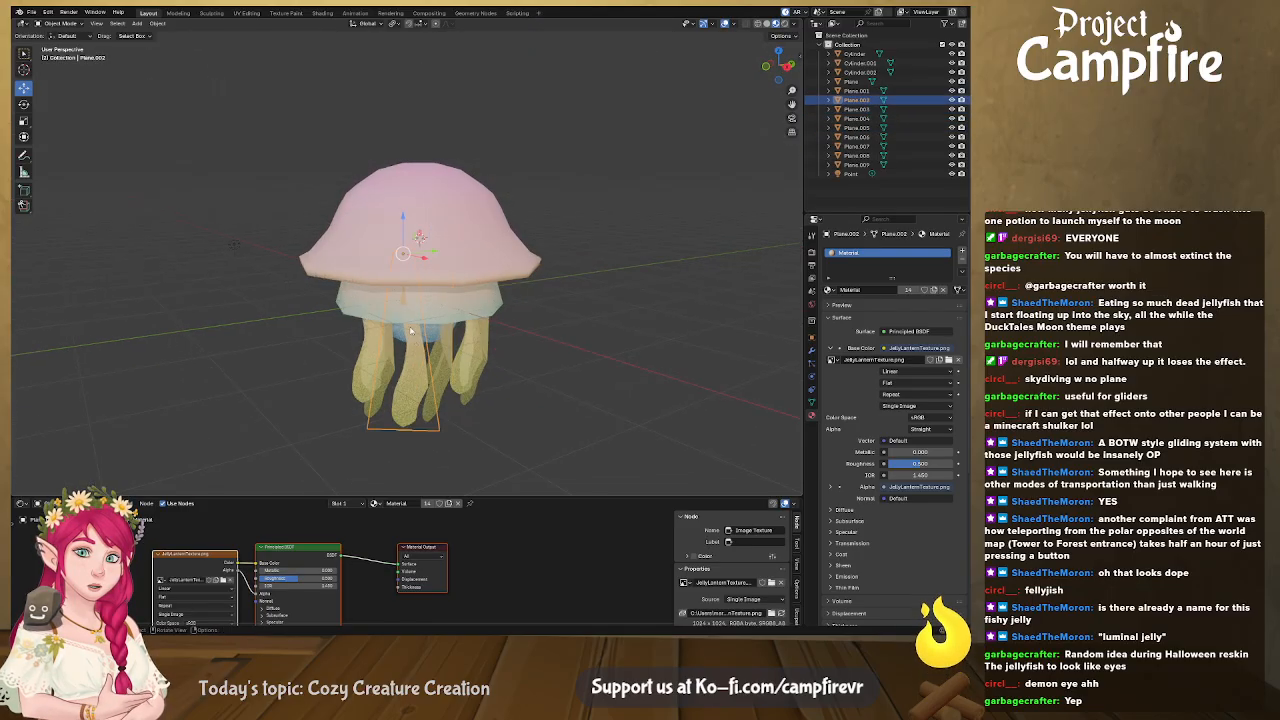
drag(424, 260, 439, 250)
middle_drag(441, 289, 480, 380)
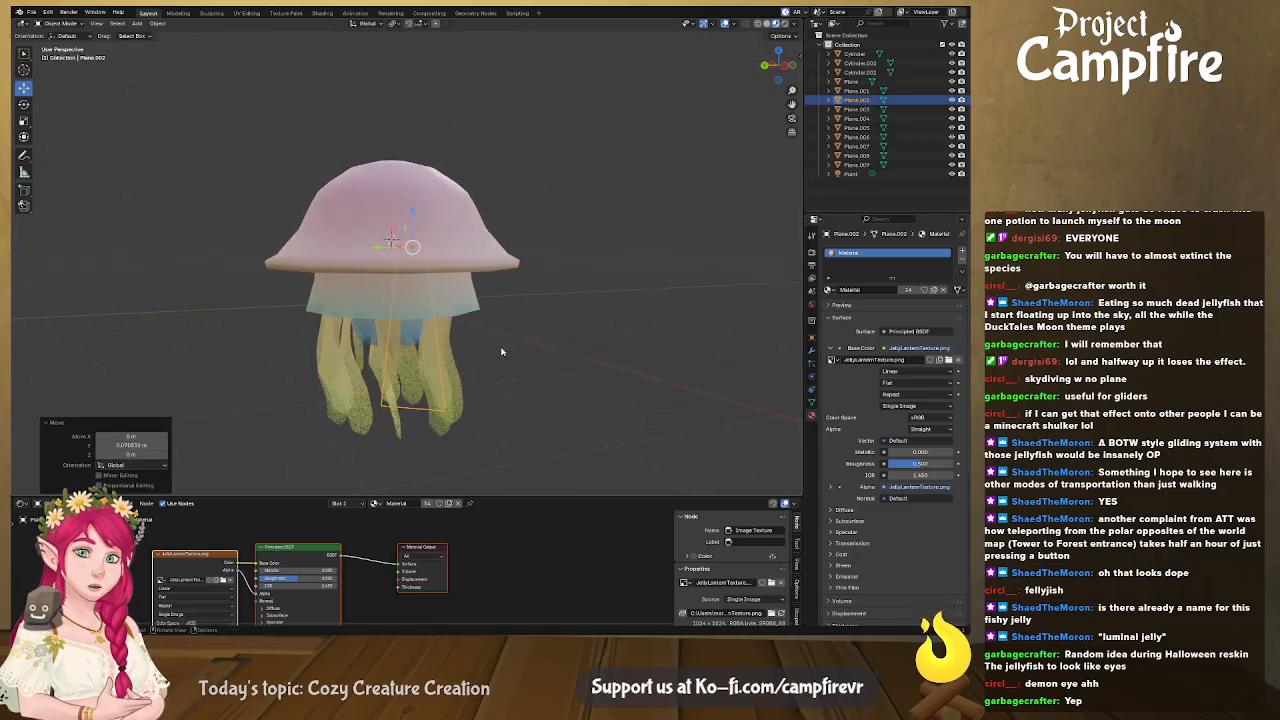
Mirror the Plane.008 tentacle along the global X axis
click(440, 408)
right_click(448, 411)
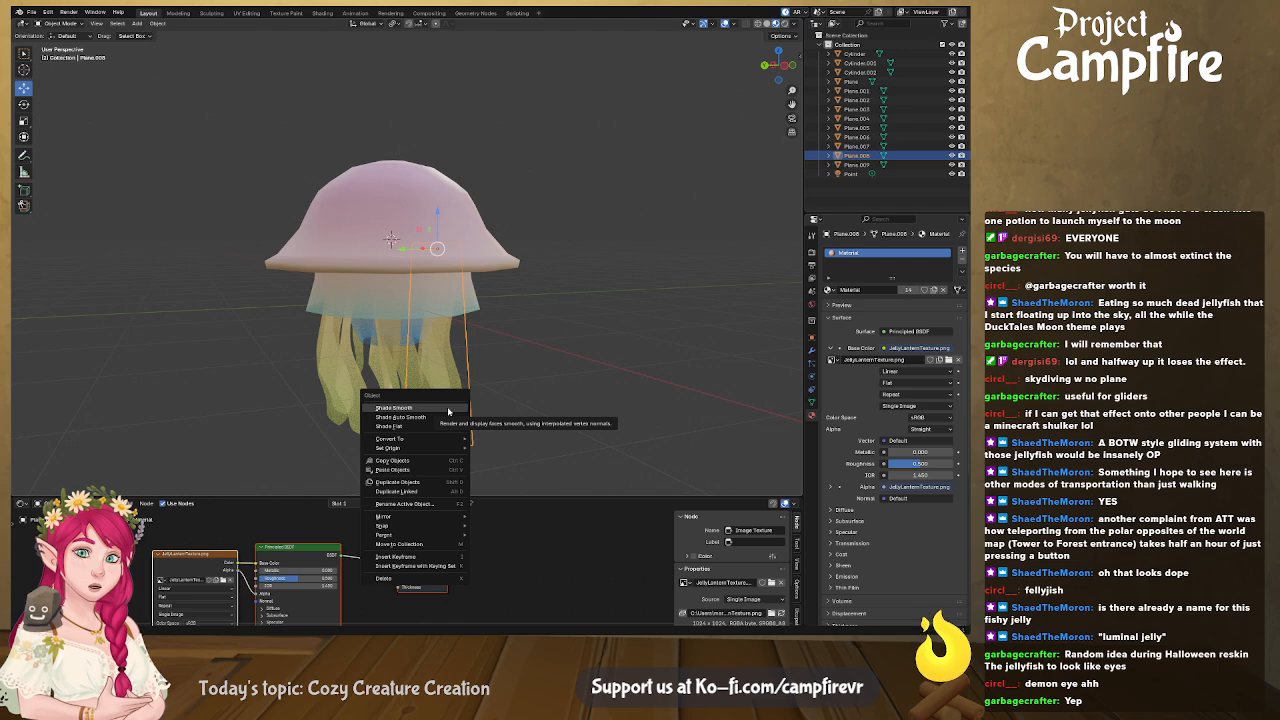
mouse_move(460, 516)
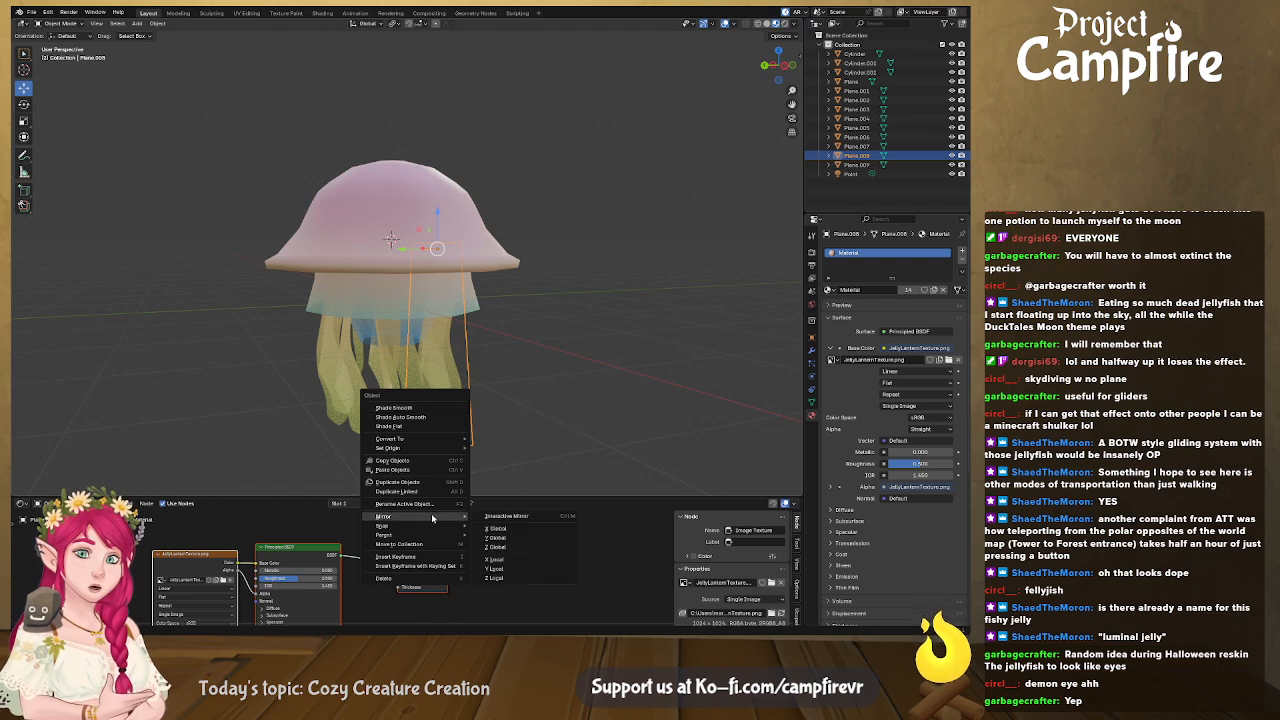
click(518, 529)
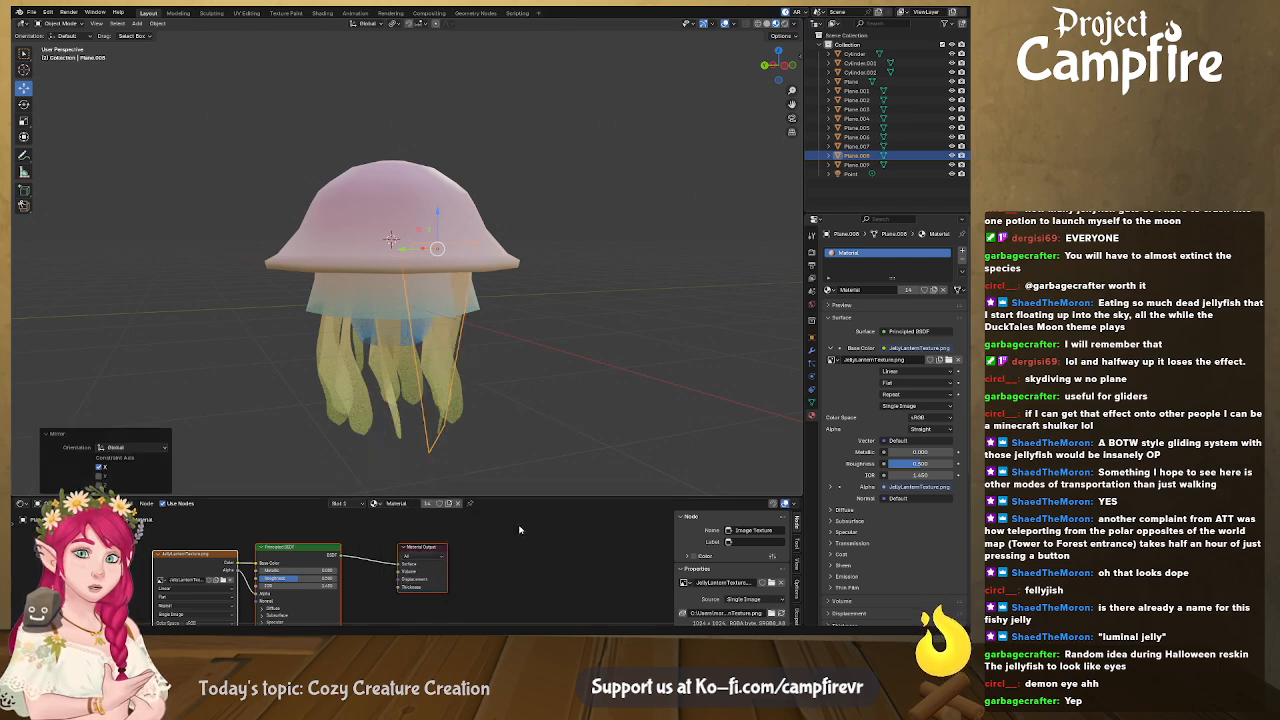
Mirror two more tentacles, including Plane.003, along the global X axis
click(355, 408)
right_click(355, 408)
click(420, 405)
middle_drag(420, 409, 545, 415)
click(383, 393)
right_click(383, 393)
mouse_move(383, 393)
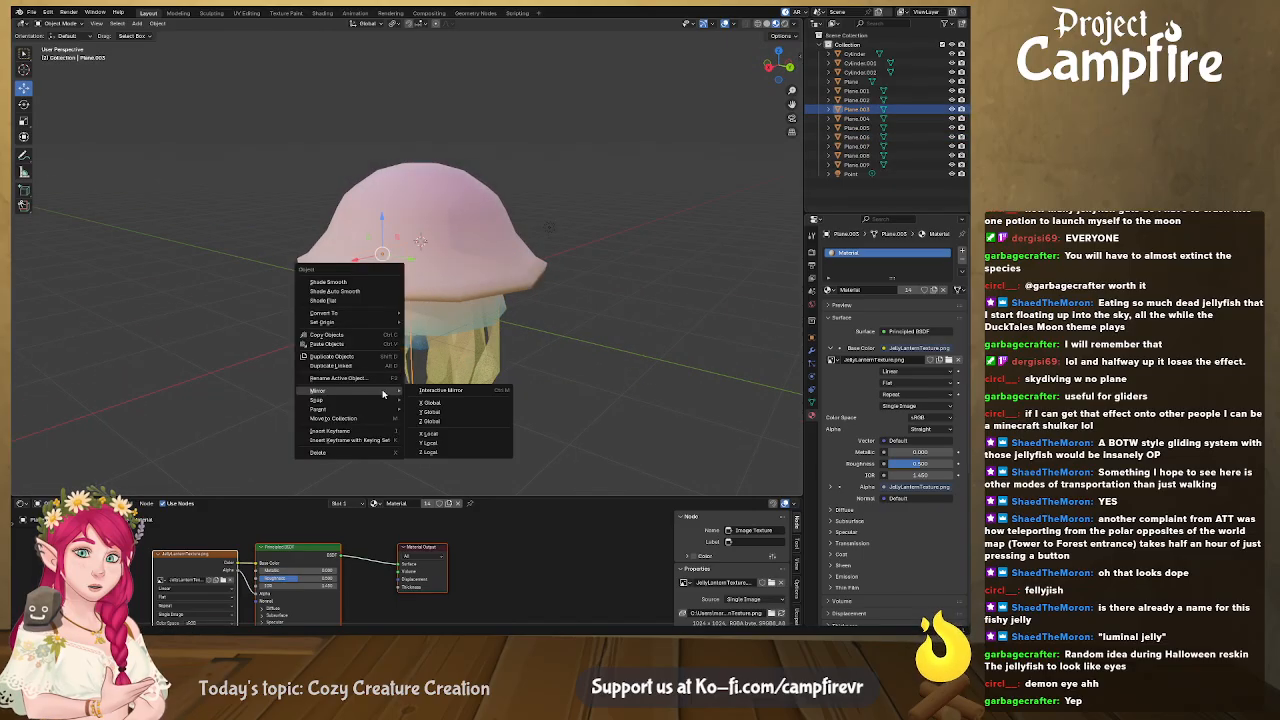
click(451, 406)
middle_drag(451, 410, 342, 367)
Shift the mirrored tentacles Plane.003 and Plane.008 and a neighbouring one horizontally to space them under the skirt
drag(368, 350, 376, 350)
middle_drag(378, 350, 420, 268)
click(470, 338)
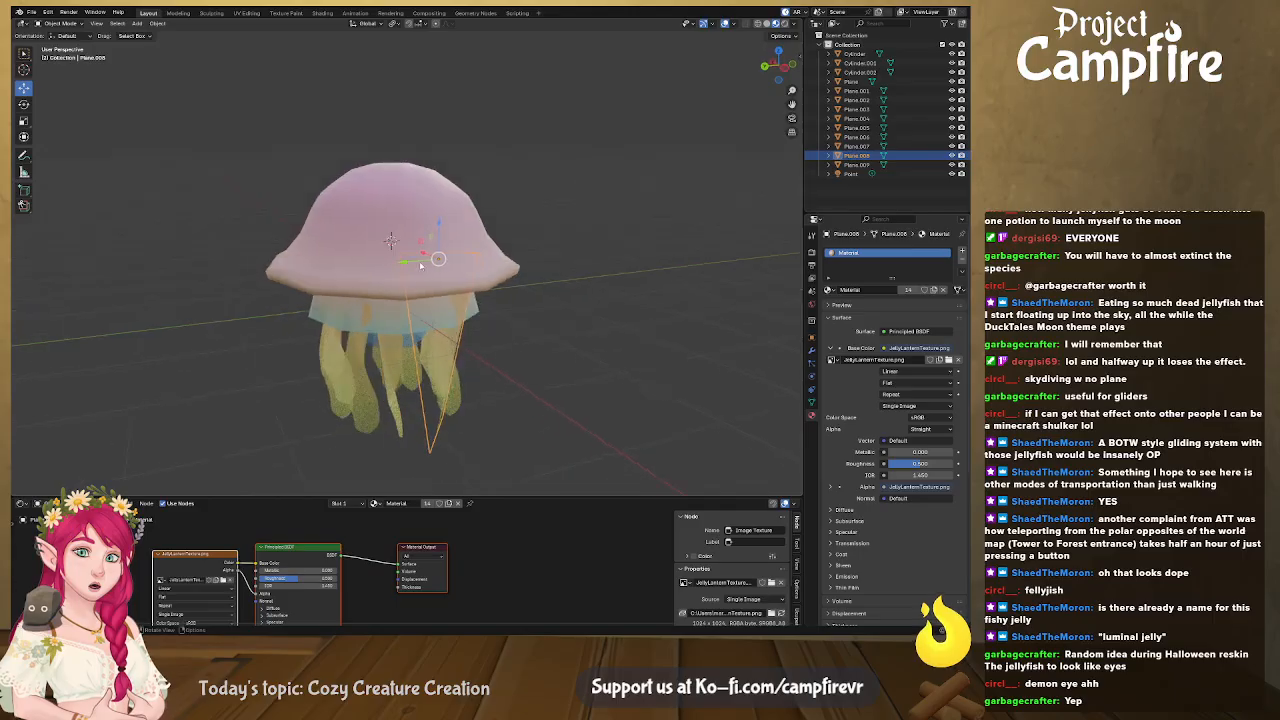
drag(424, 258, 413, 253)
click(364, 348)
middle_drag(364, 350, 420, 283)
drag(417, 268, 389, 270)
middle_drag(430, 350, 450, 262)
Move another tentacle horizontally beneath the skirt, fine-tuning its position along the X axis
click(458, 358)
drag(478, 250, 494, 250)
middle_drag(494, 252, 490, 225)
key(g)
key(x)
drag(494, 223, 493, 223)
middle_drag(492, 225, 444, 278)
Deselect everything, check the rearranged tentacles and save JellyLantern.blend
click(650, 372)
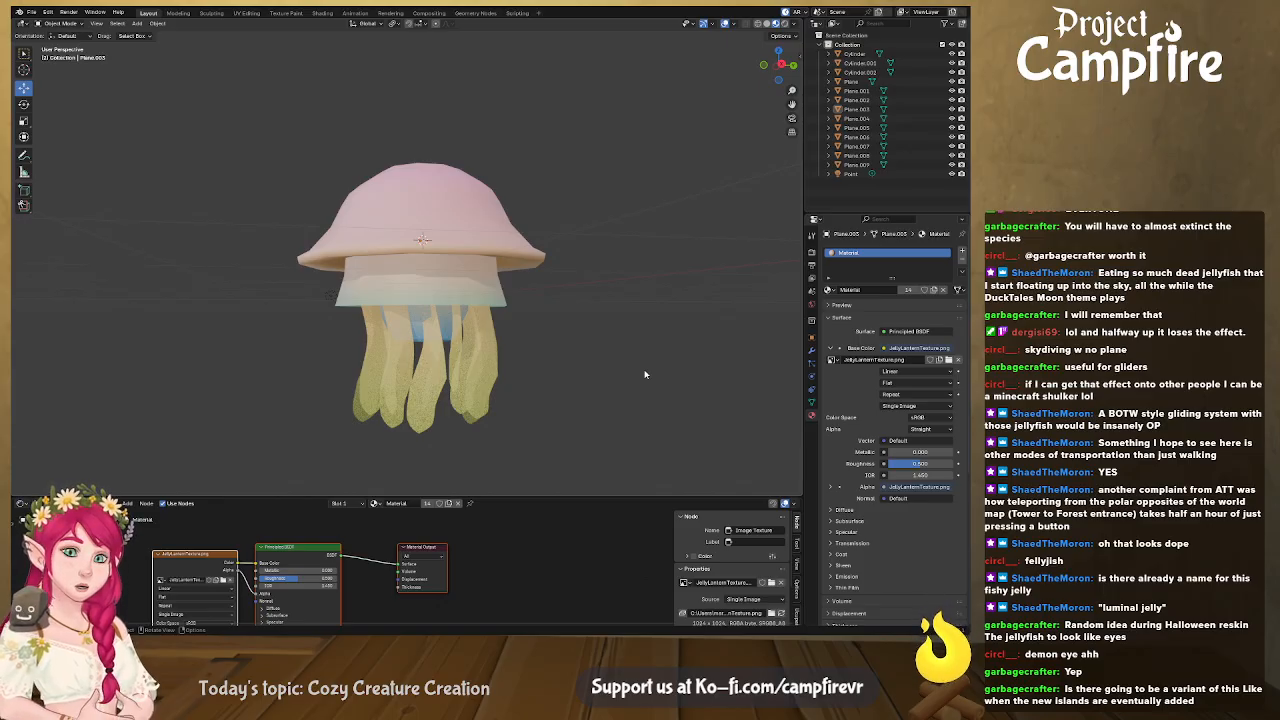
middle_drag(575, 331, 573, 326)
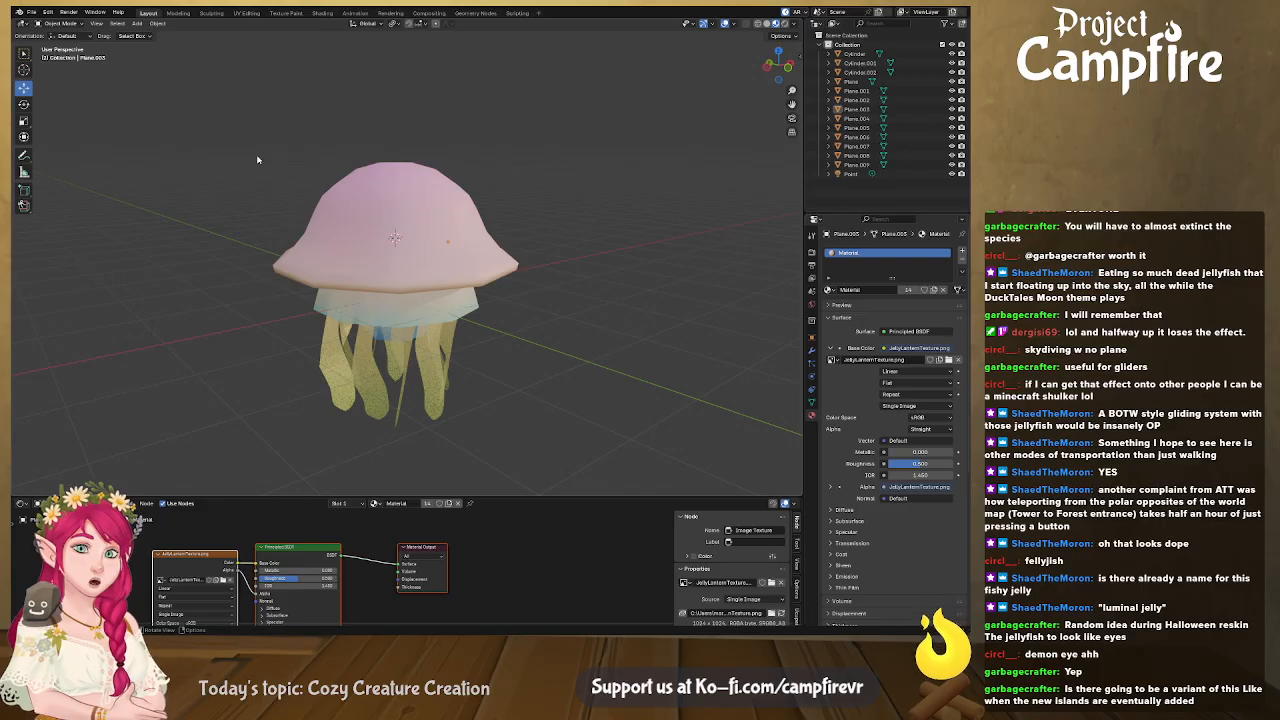
key(ctrl+s)
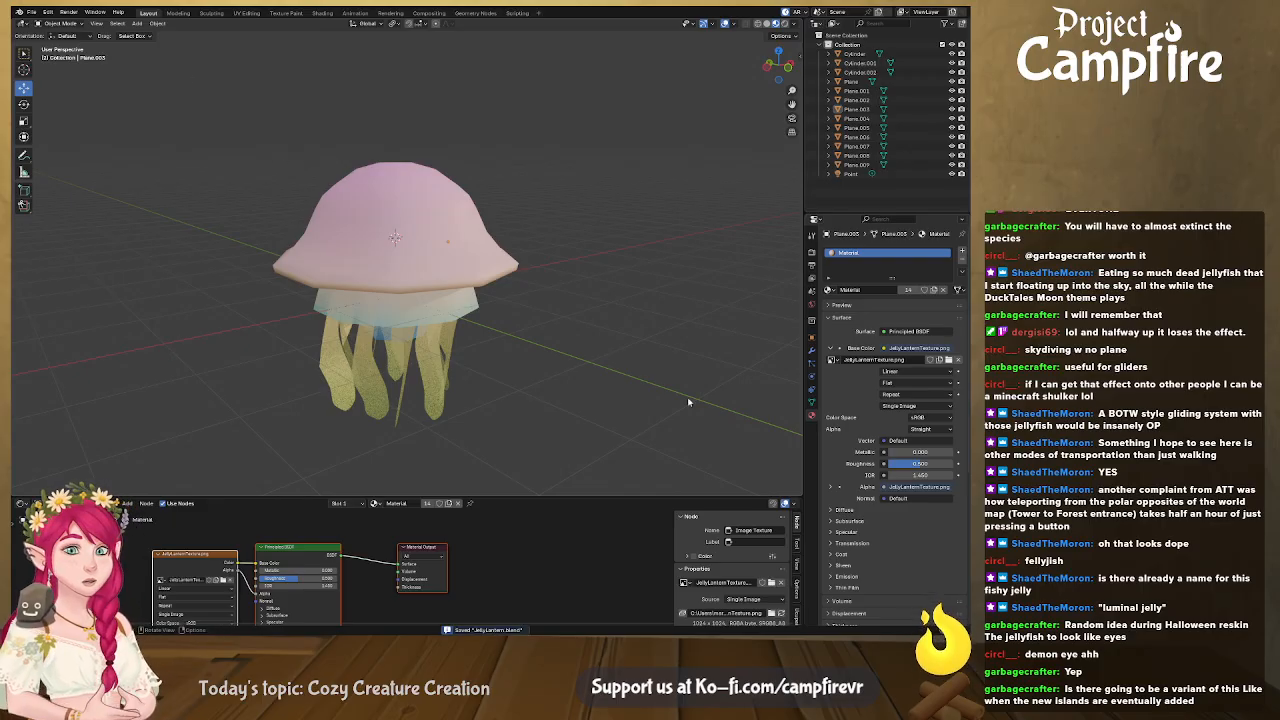
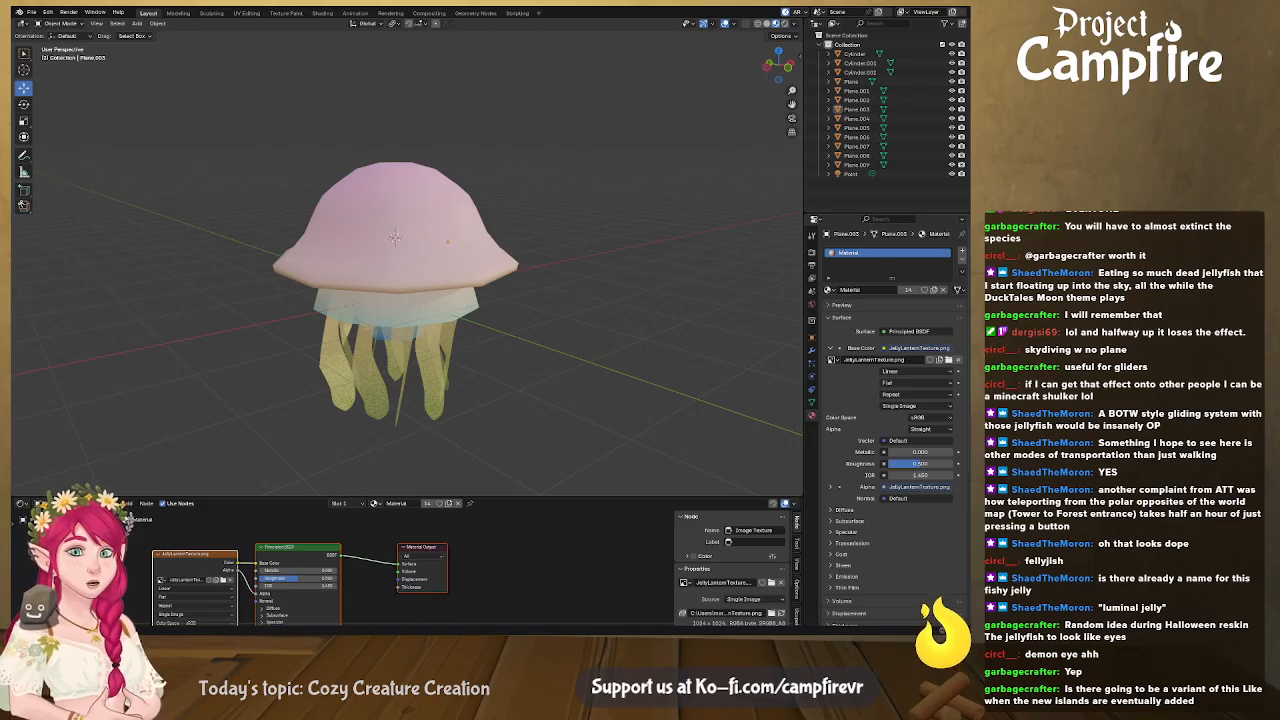
middle_drag(568, 396, 641, 388)
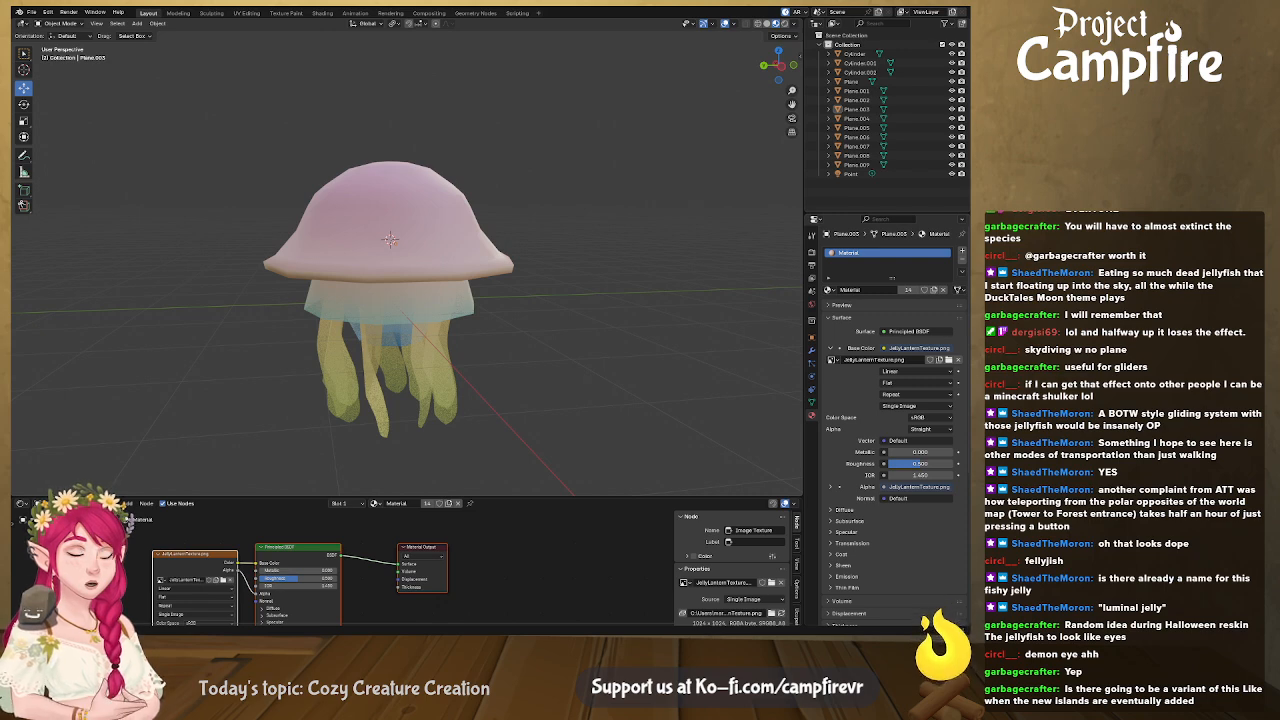
Switch to the jellyfish texture in Affinity Designer and return from slice exporting to the normal design workspace
key(alt+Tab)
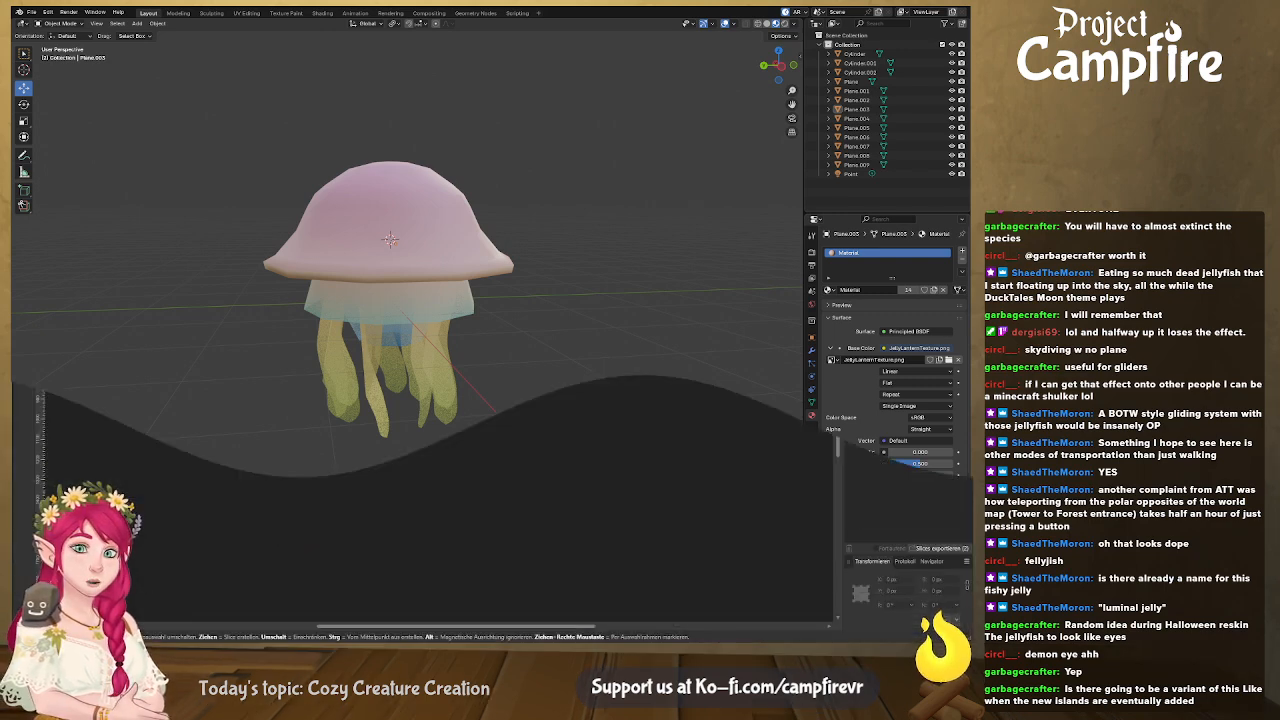
scroll(457, 240, up, 3)
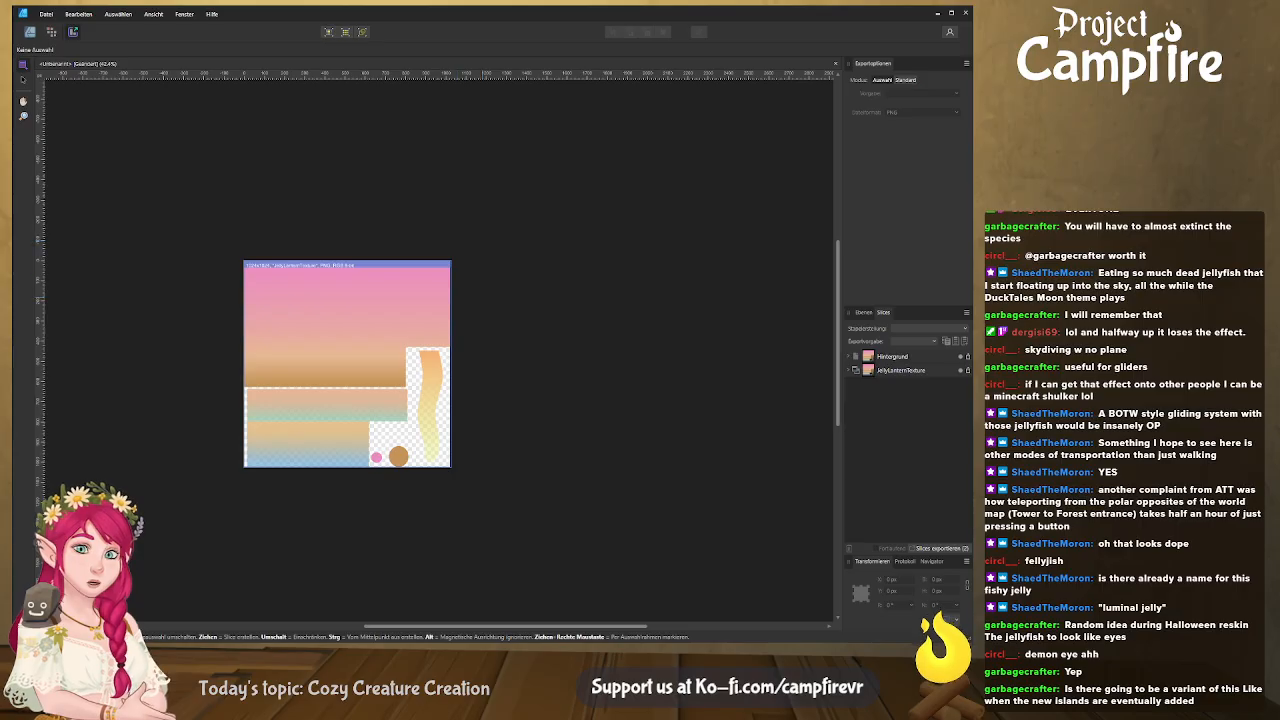
click(30, 32)
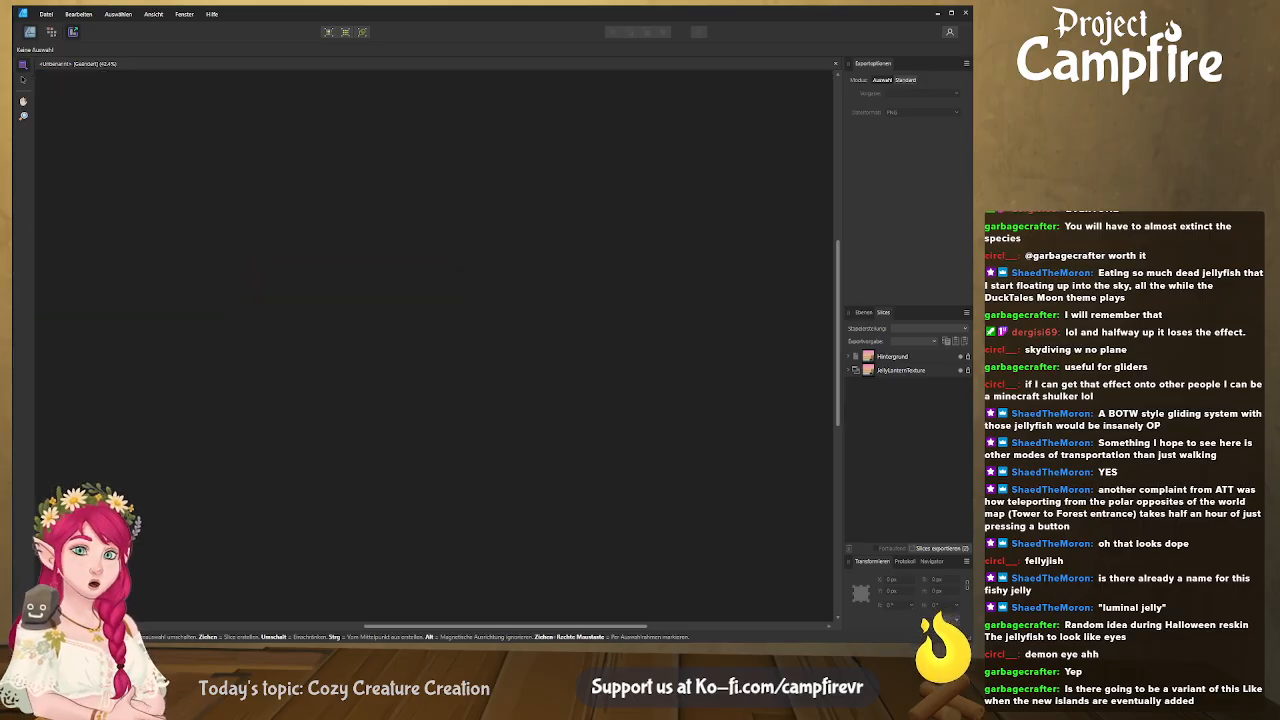
scroll(529, 362, up, 4)
ctrl+scroll(534, 418, up, 5)
middle_drag(535, 418, 710, 355)
ctrl+scroll(799, 378, down, 3)
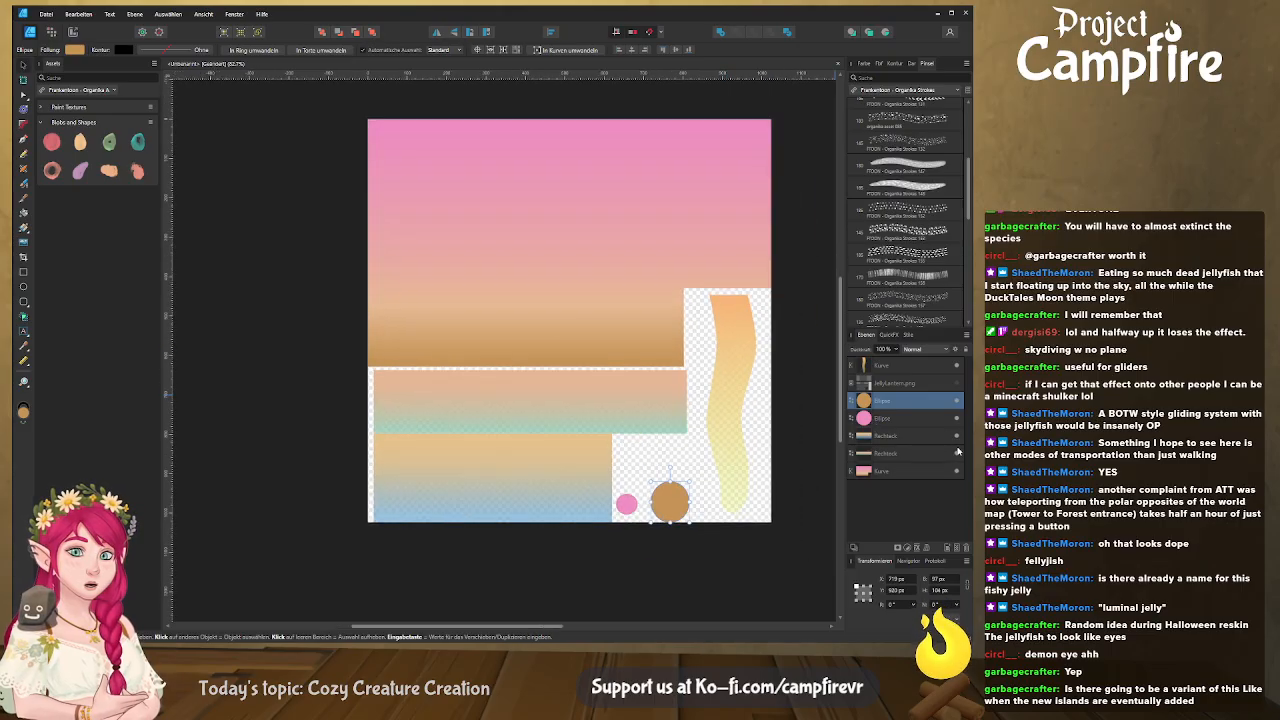
middle_drag(825, 451, 744, 446)
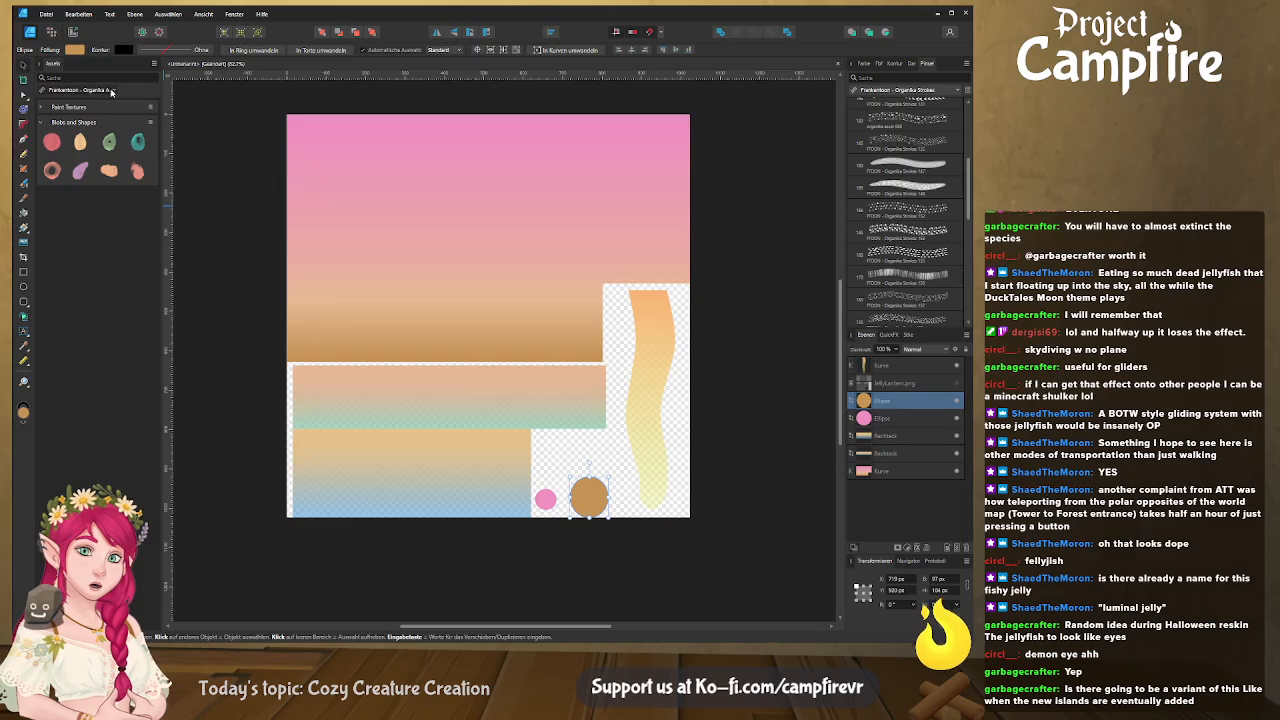
Try the teal spotted asset from Paint Textures over the artwork, scaled down to about 1115 px, and delete it
click(113, 121)
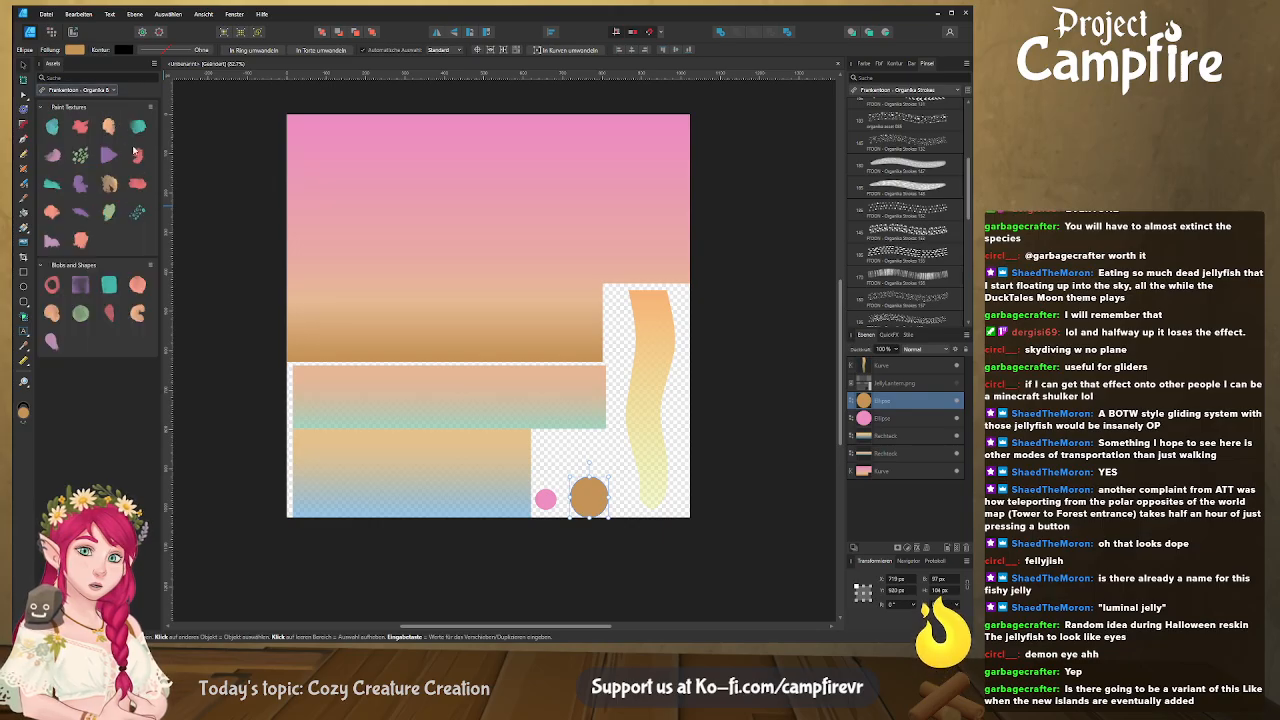
drag(141, 211, 440, 300)
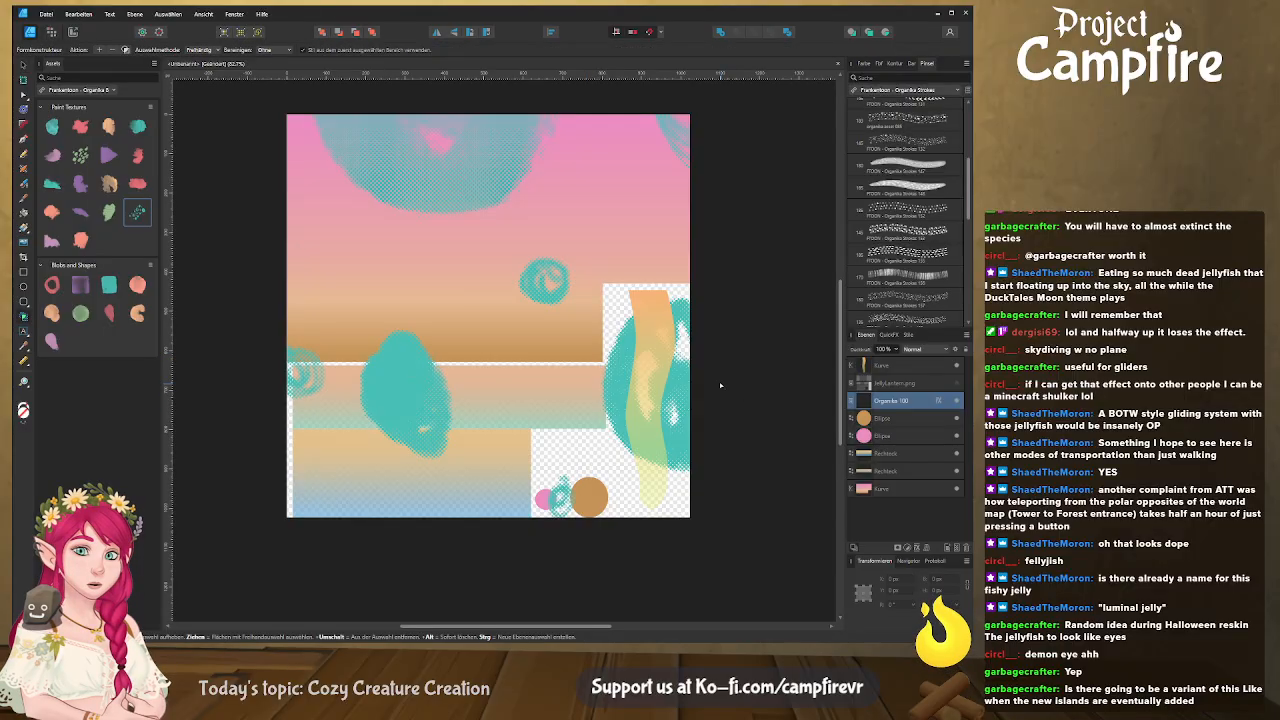
scroll(663, 398, down, 3)
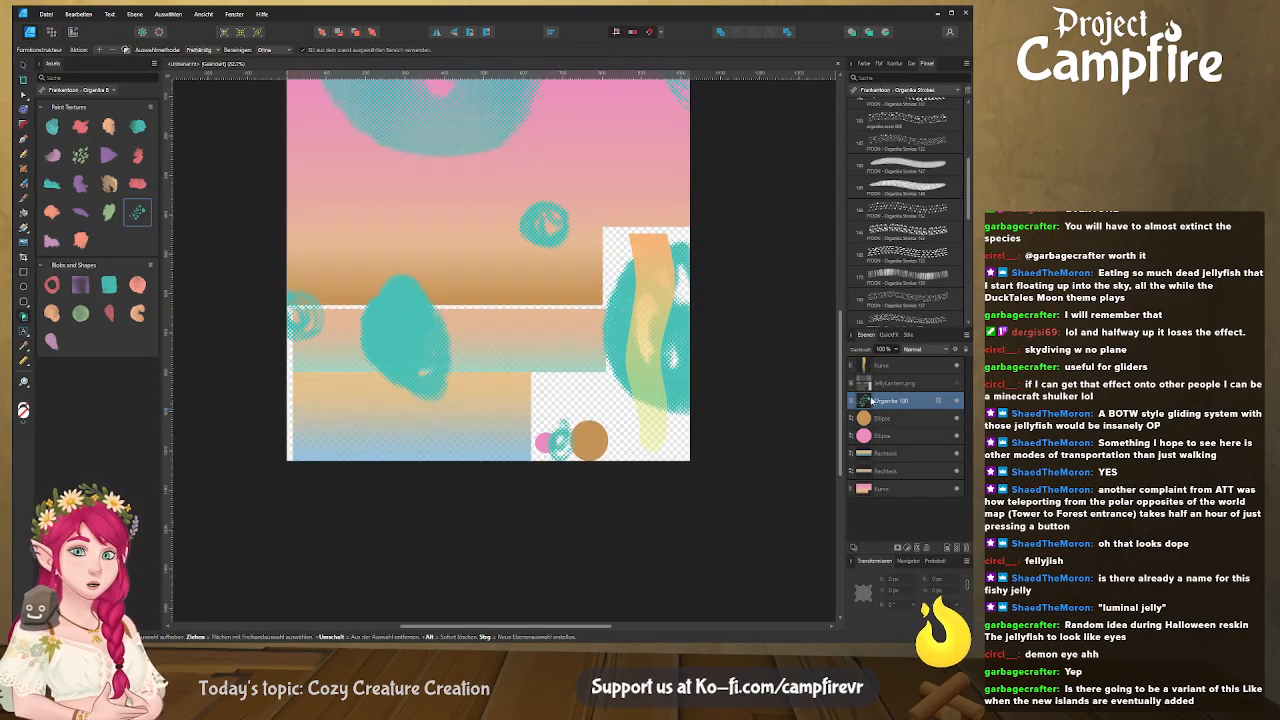
click(23, 65)
ctrl+scroll(481, 339, down, 5)
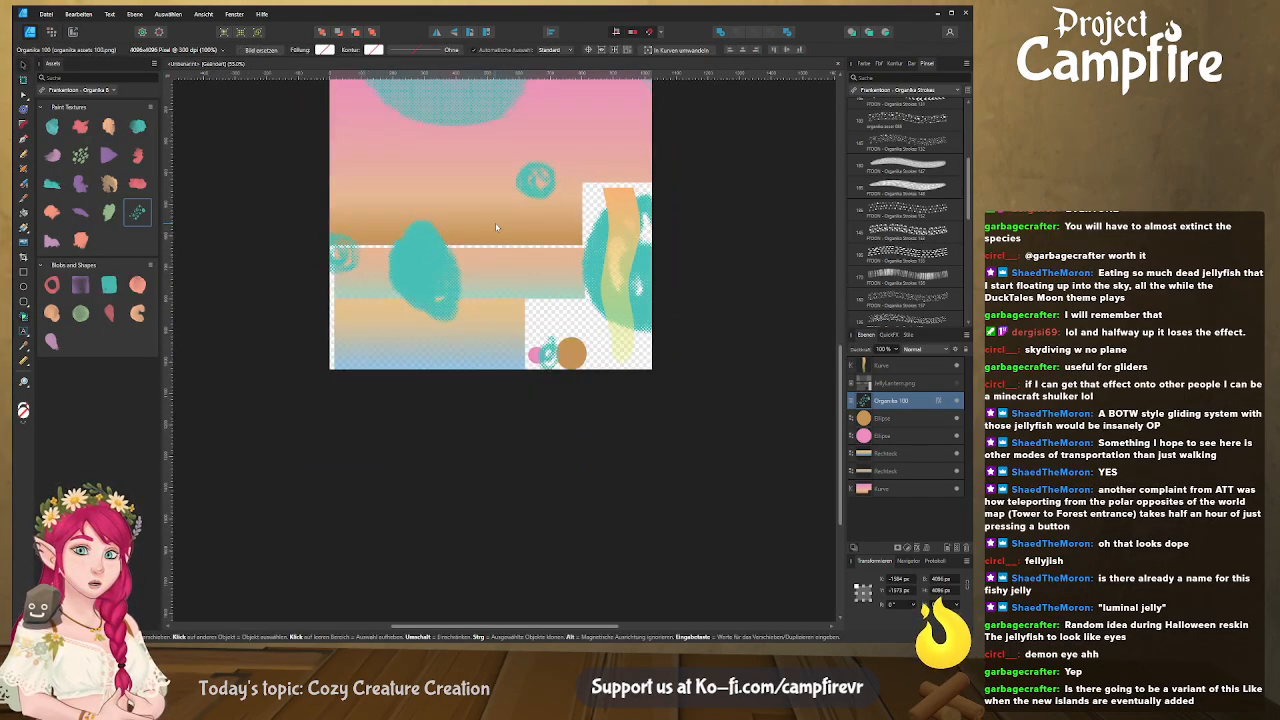
ctrl+scroll(481, 339, down, 5)
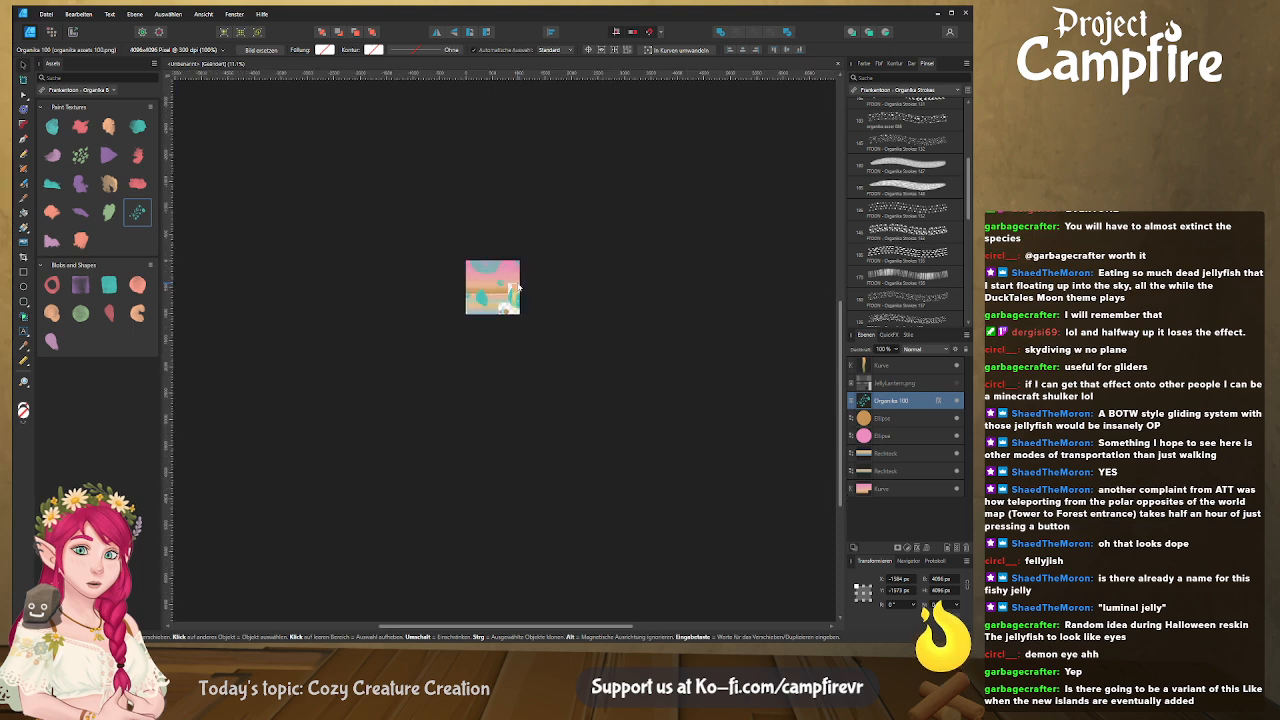
drag(562, 229, 511, 281)
drag(423, 369, 474, 319)
scroll(528, 322, up, 1)
ctrl+scroll(520, 350, up, 6)
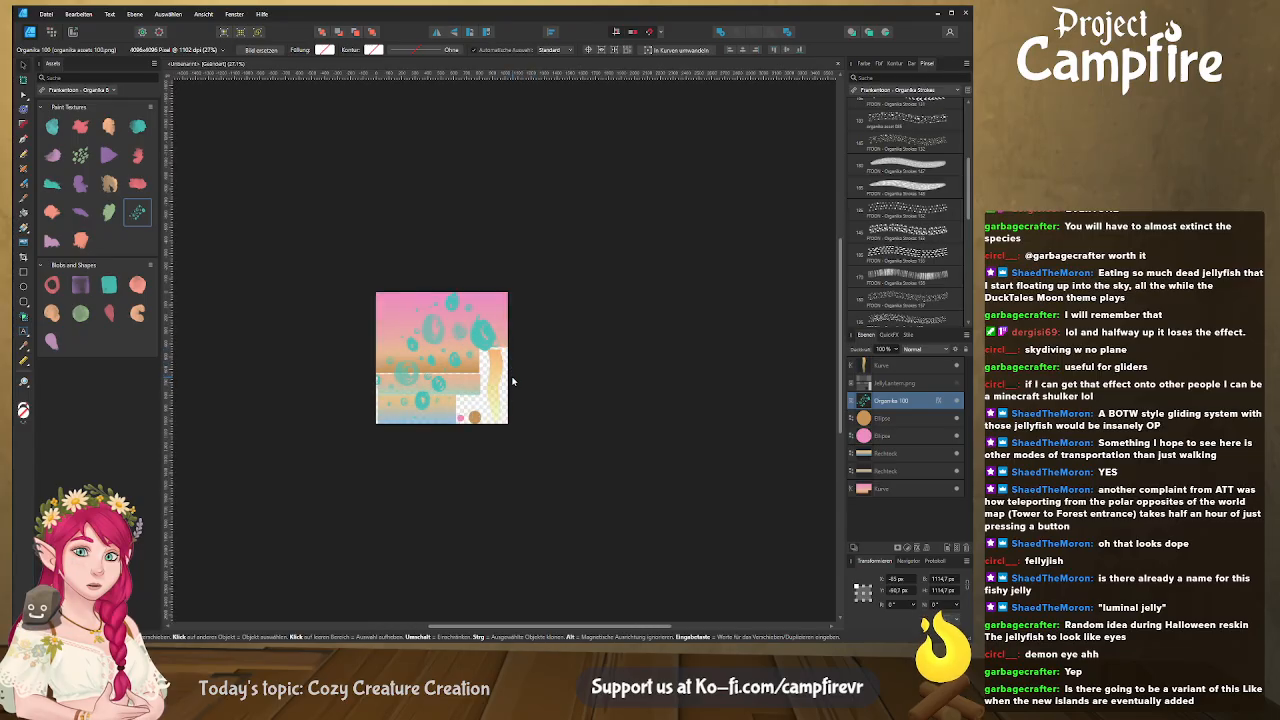
key(Delete)
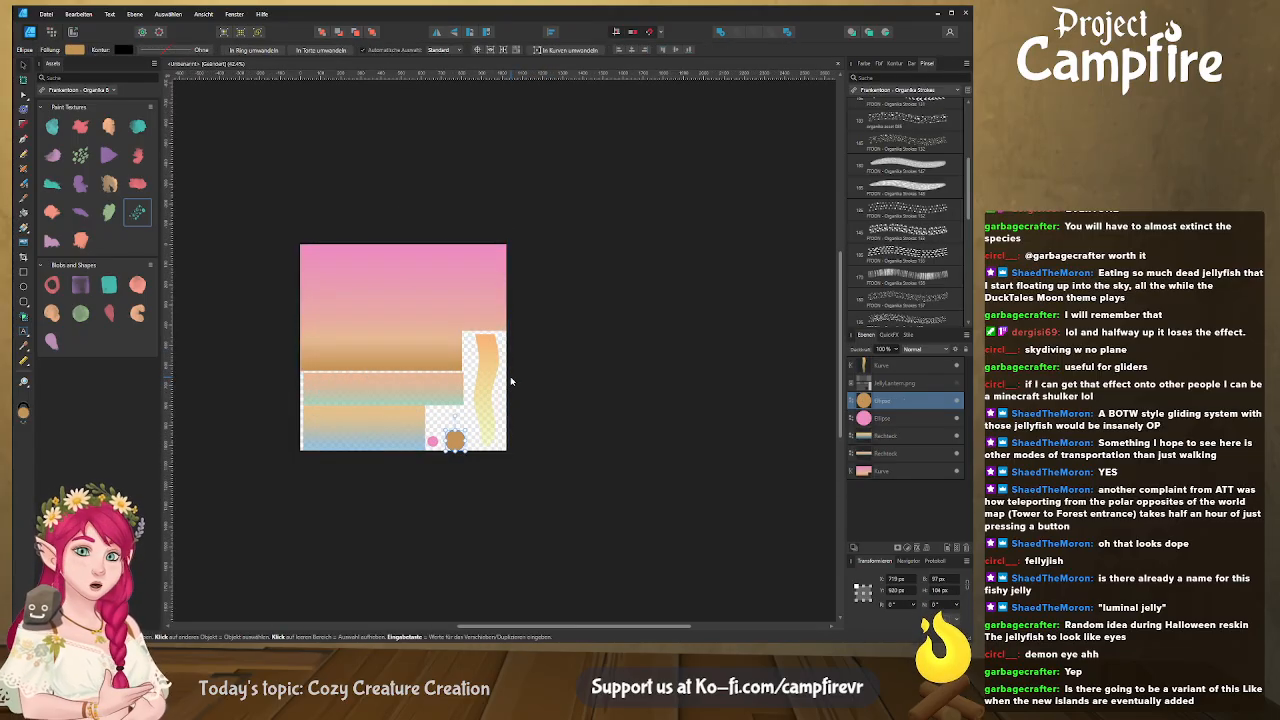
Try the green spotted asset from Paint Textures over the artwork, scaling it down, and delete it
drag(80, 155, 430, 290)
ctrl+scroll(678, 211, down, 4)
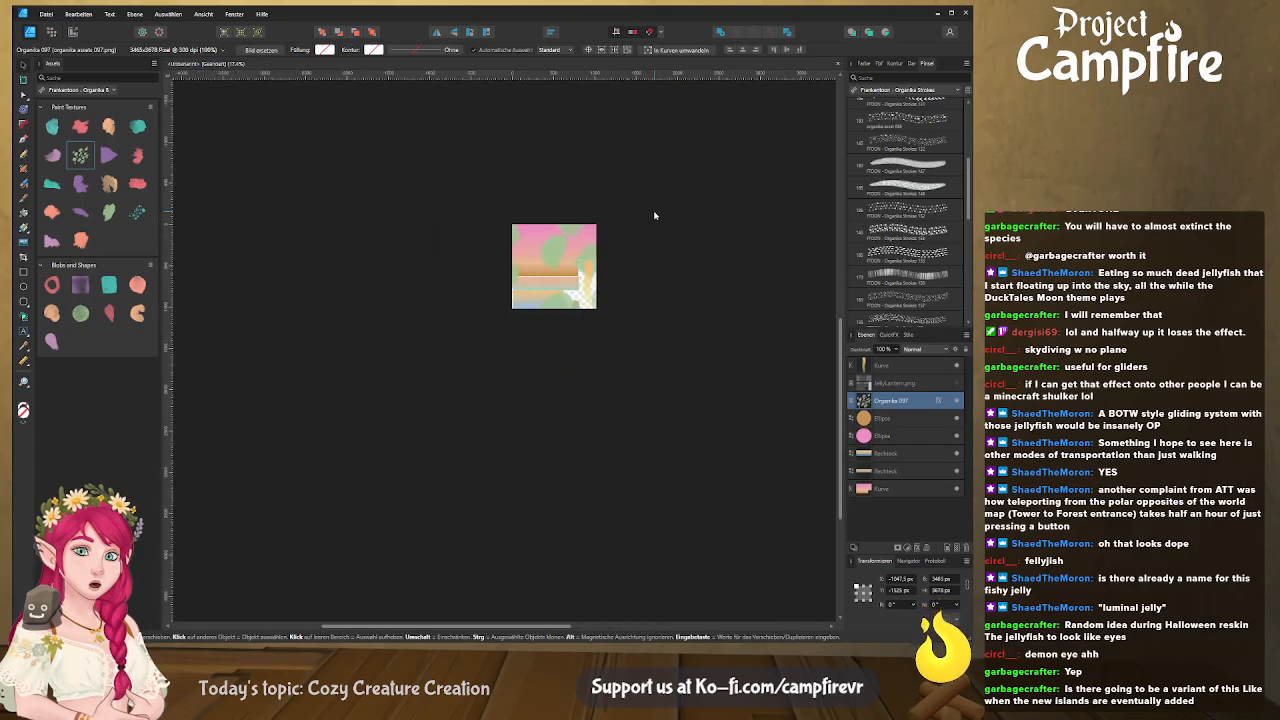
drag(646, 145, 563, 228)
key(Delete)
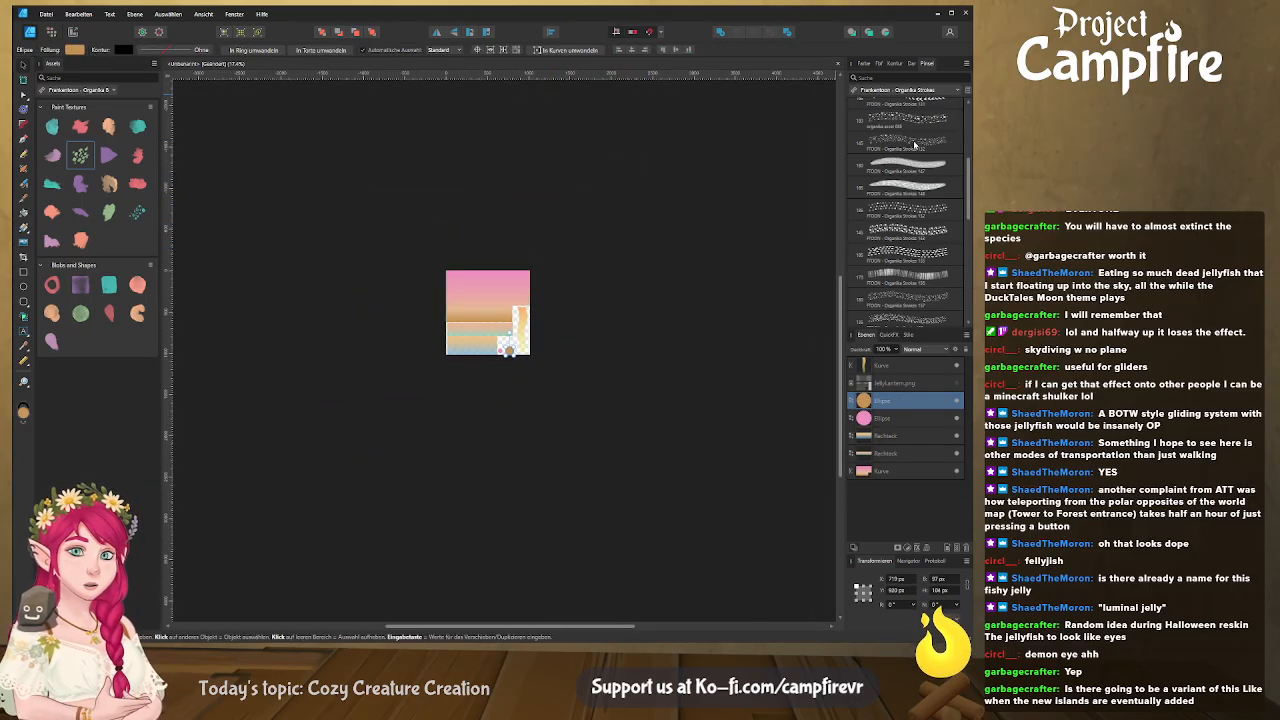
Pick the spotted Organika brush and draw a horizontal line across the pink upper area with the Pen tool, extending past both canvas edges
click(919, 119)
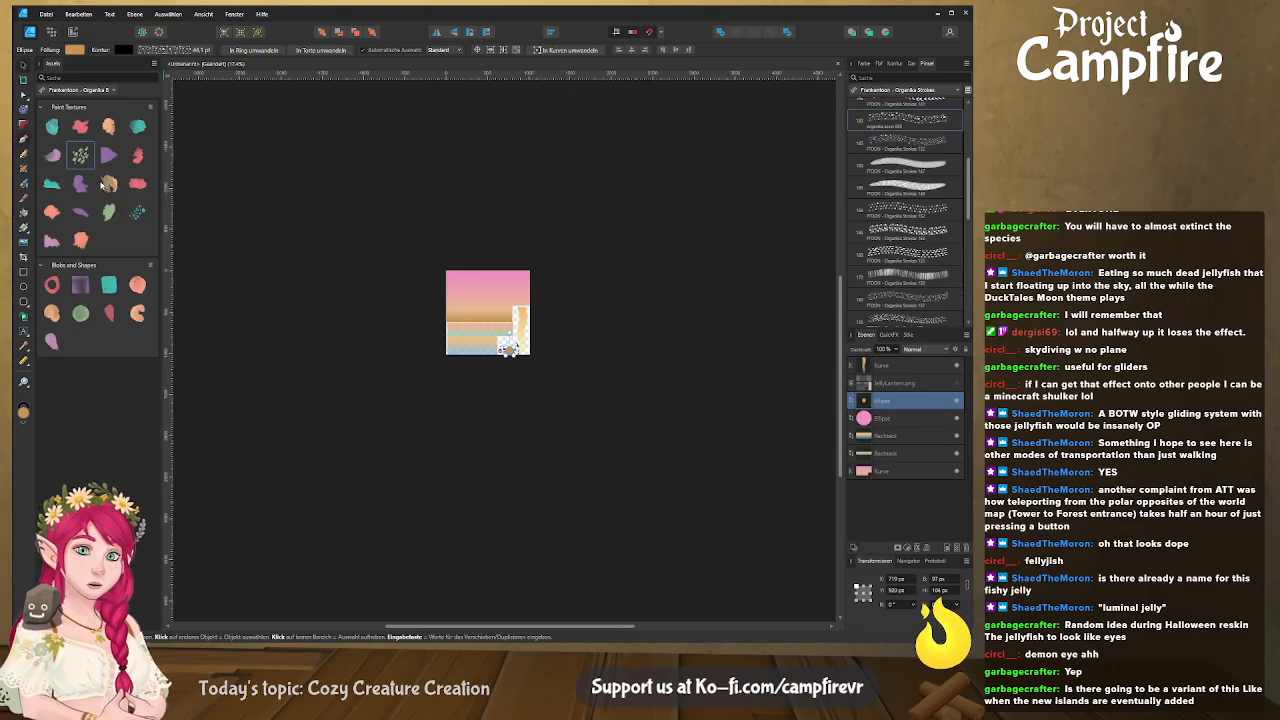
click(24, 140)
drag(521, 299, 440, 291)
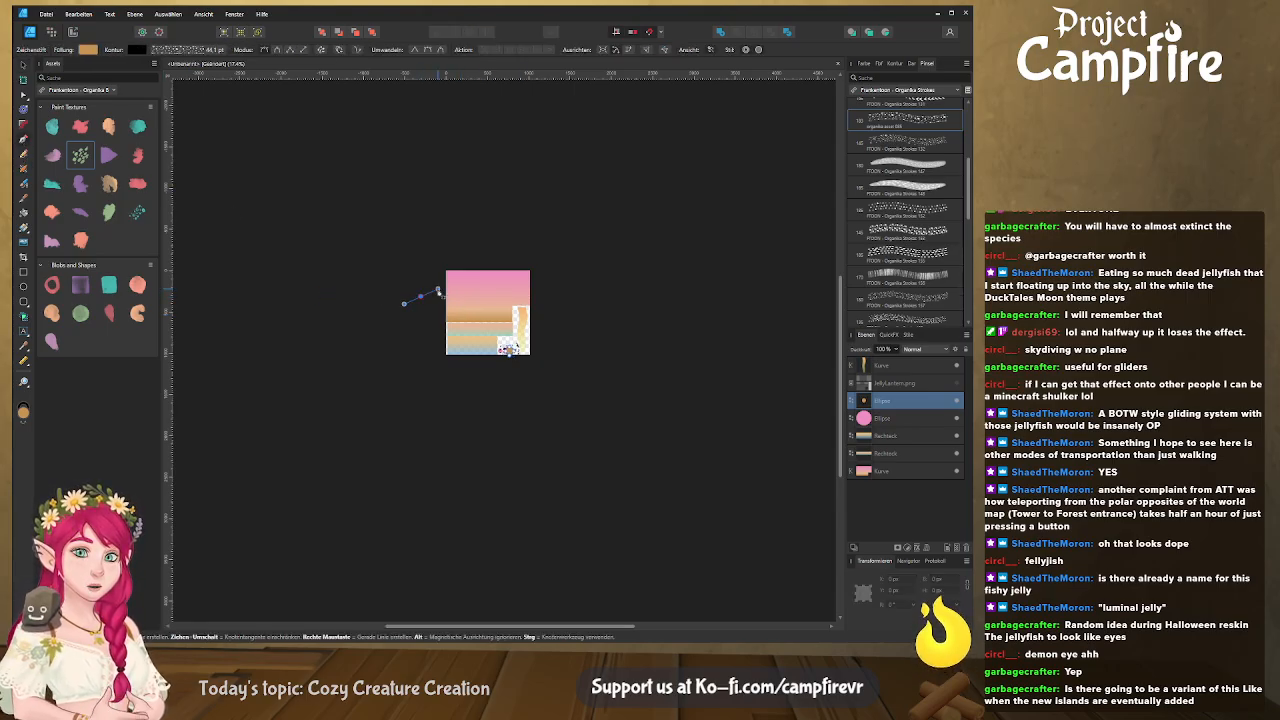
key(ctrl+z)
click(424, 291)
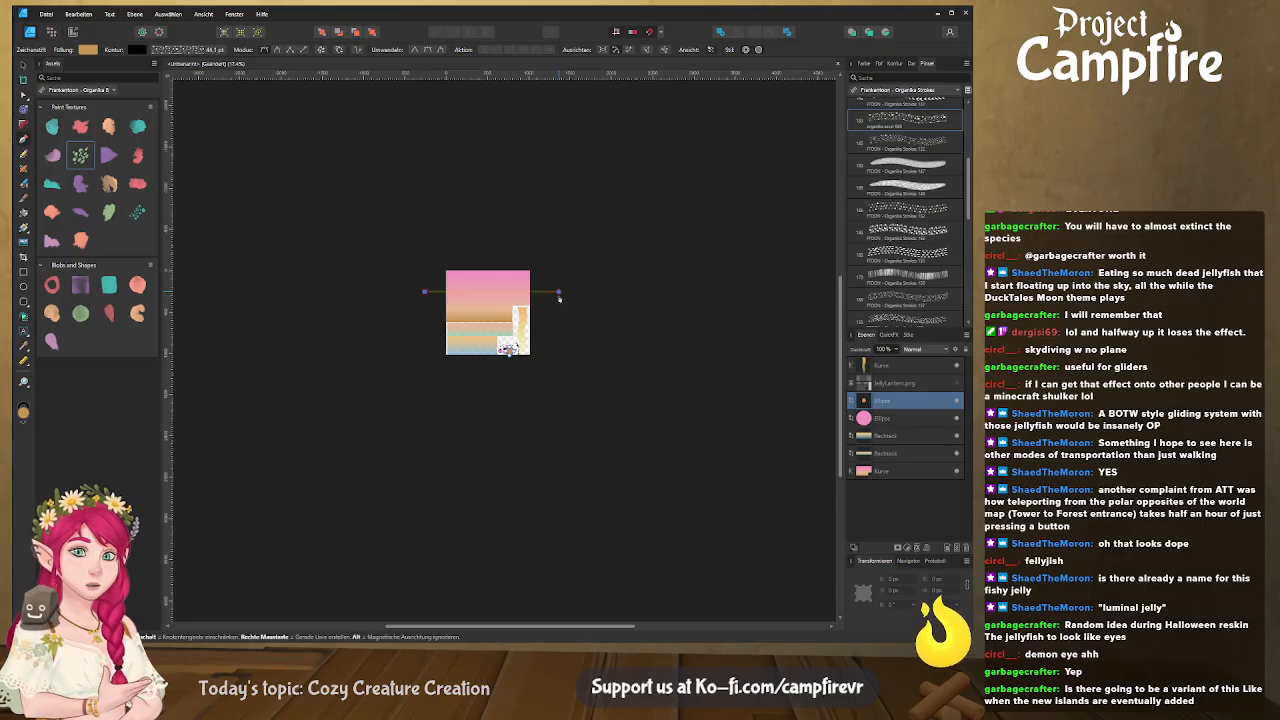
click(559, 293)
Apply the spotted Organika brush to the horizontal line and set its stroke width to 100 pt
scroll(560, 314, up, 3)
ctrl+scroll(554, 359, up, 1)
ctrl+scroll(554, 359, up, 5)
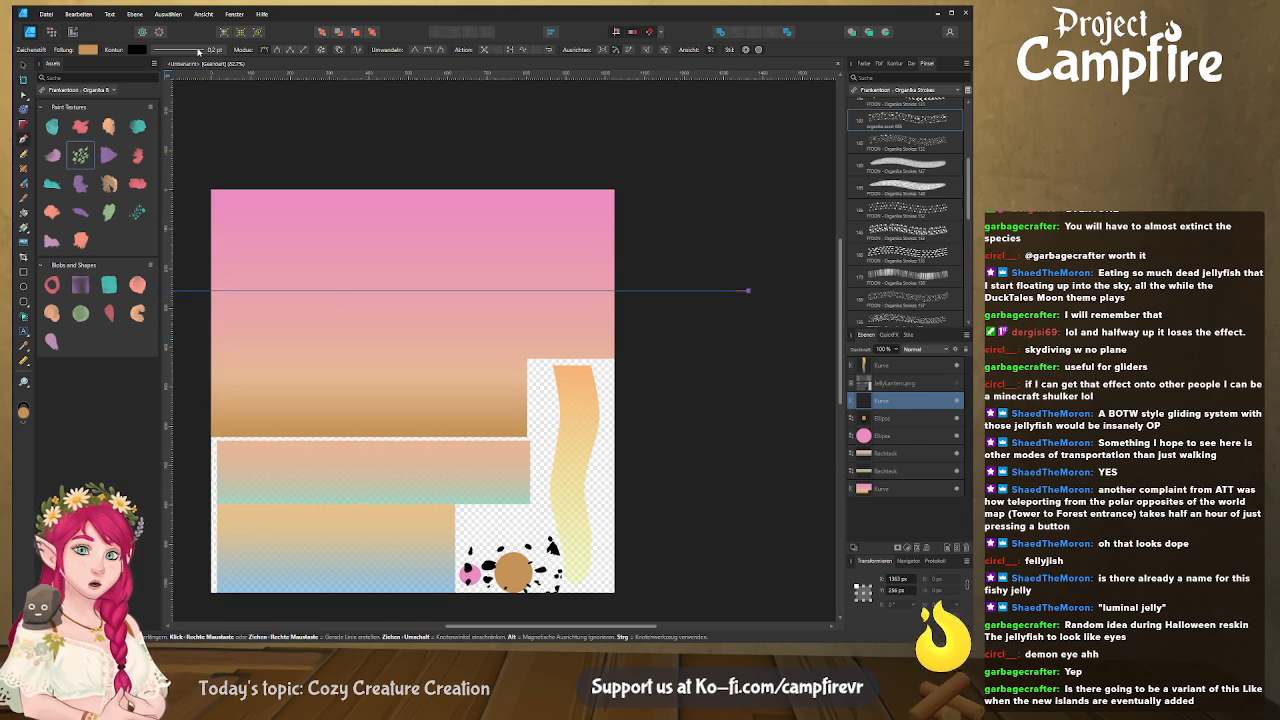
click(902, 118)
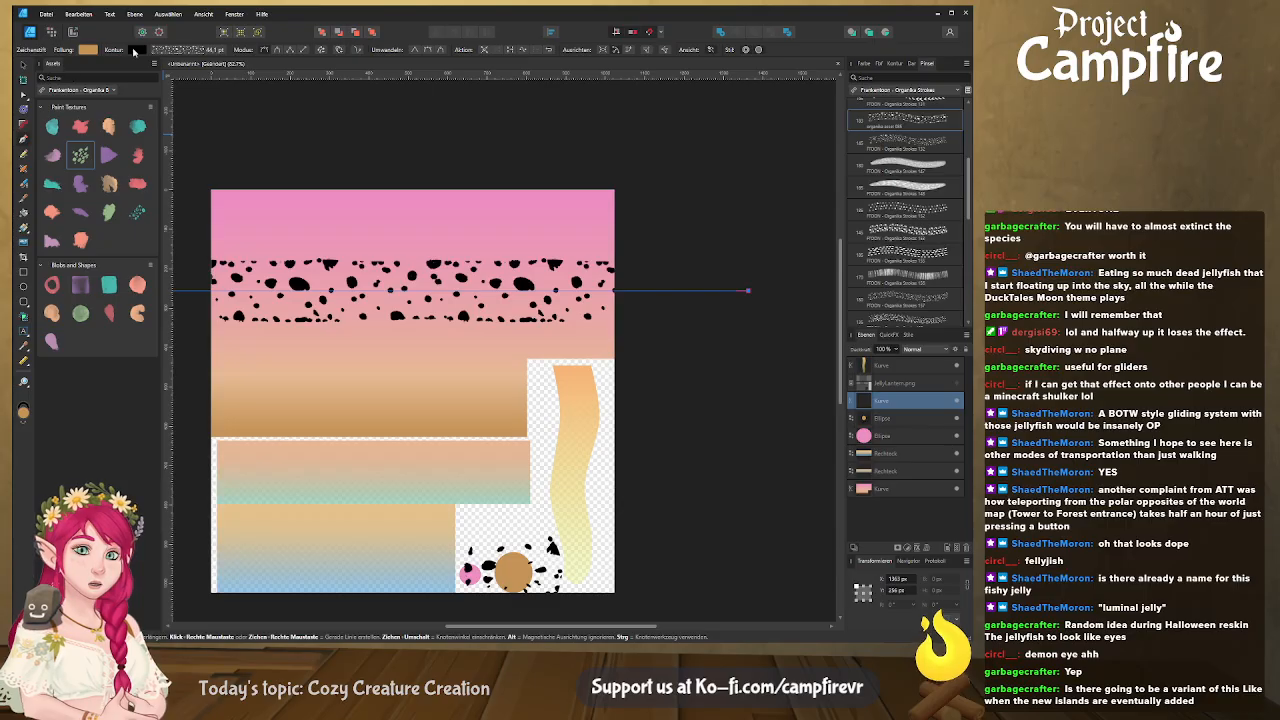
click(24, 98)
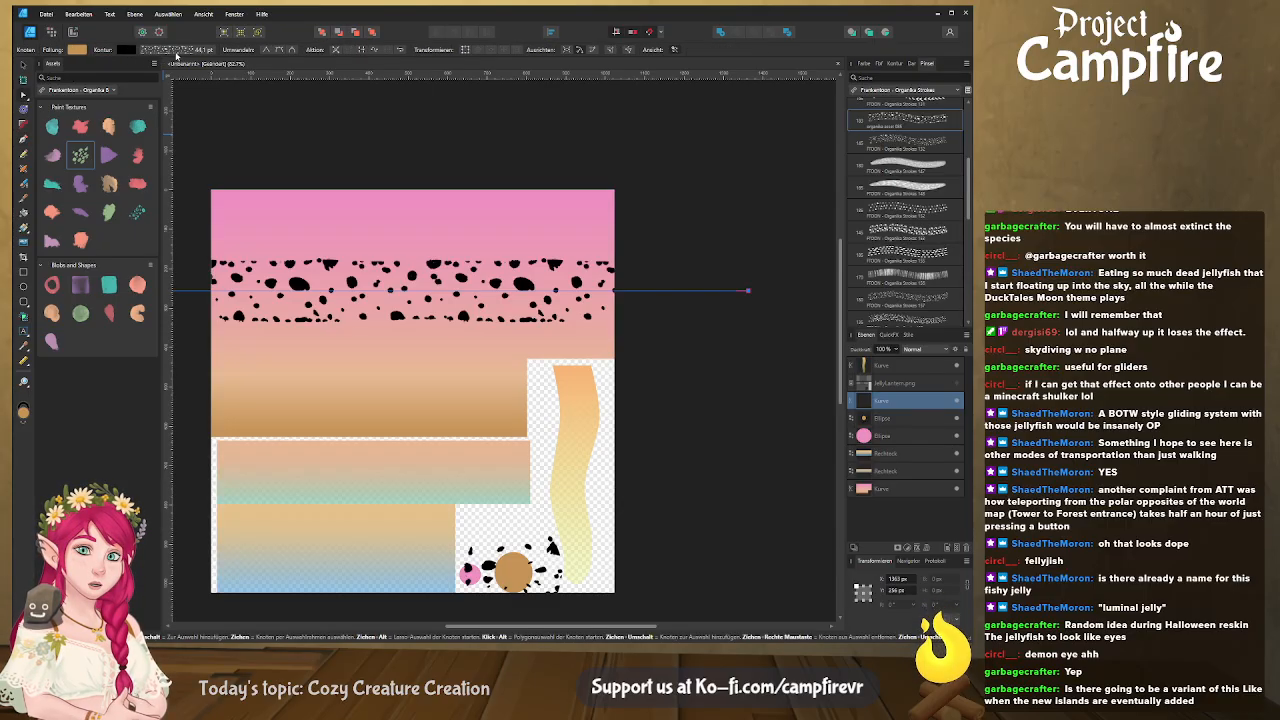
drag(199, 85, 219, 85)
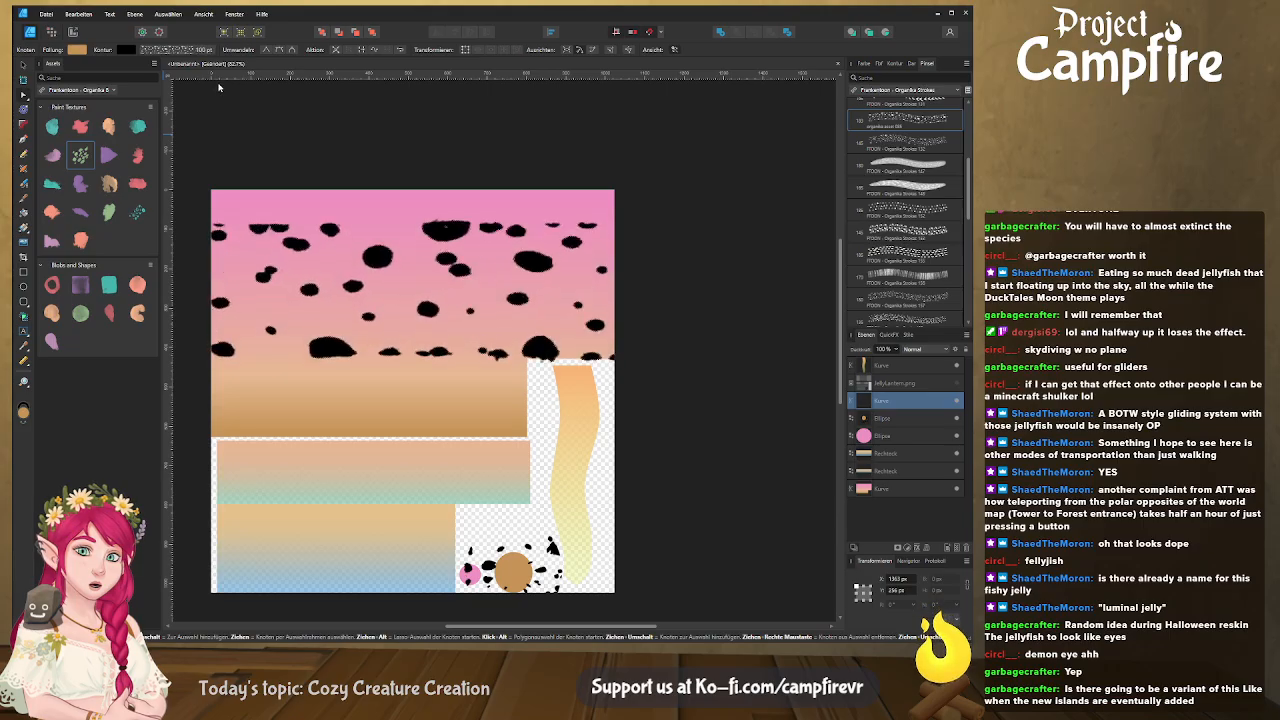
Shorten the spotted line to the canvas edges, 1024 px wide, and level it to 0°
ctrl+scroll(384, 187, down, 3)
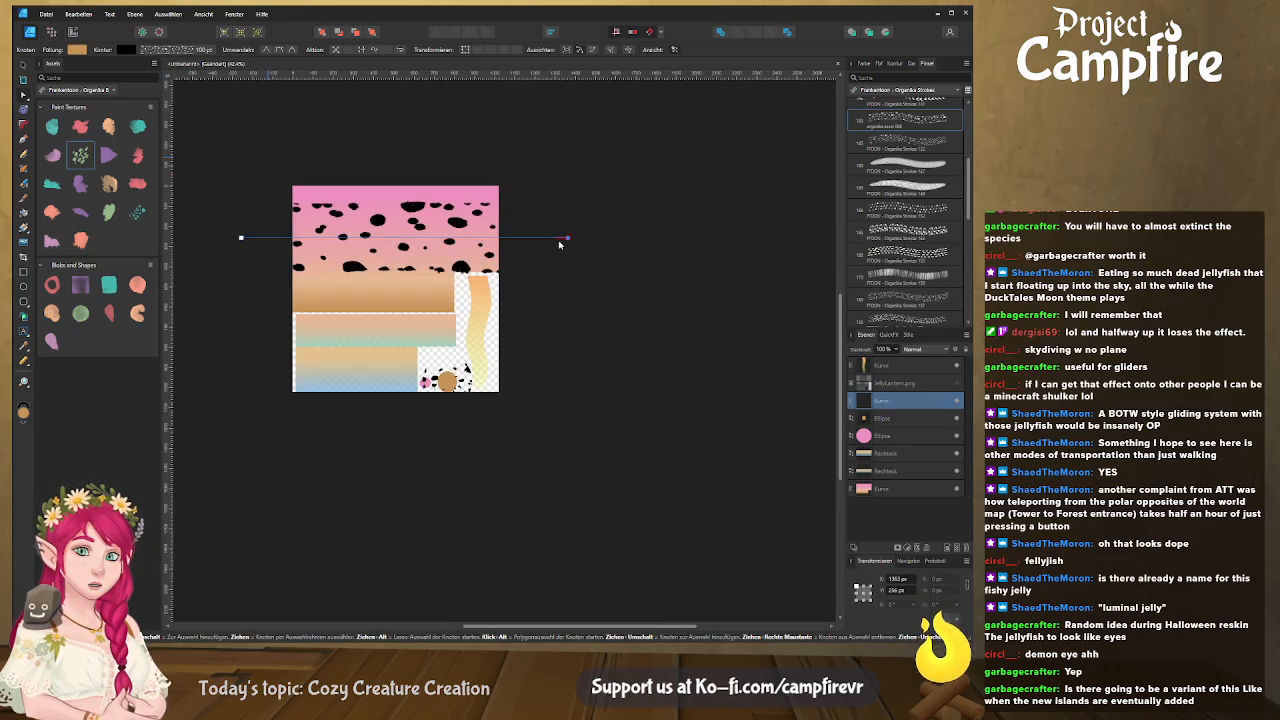
drag(567, 238, 499, 231)
drag(240, 237, 292, 229)
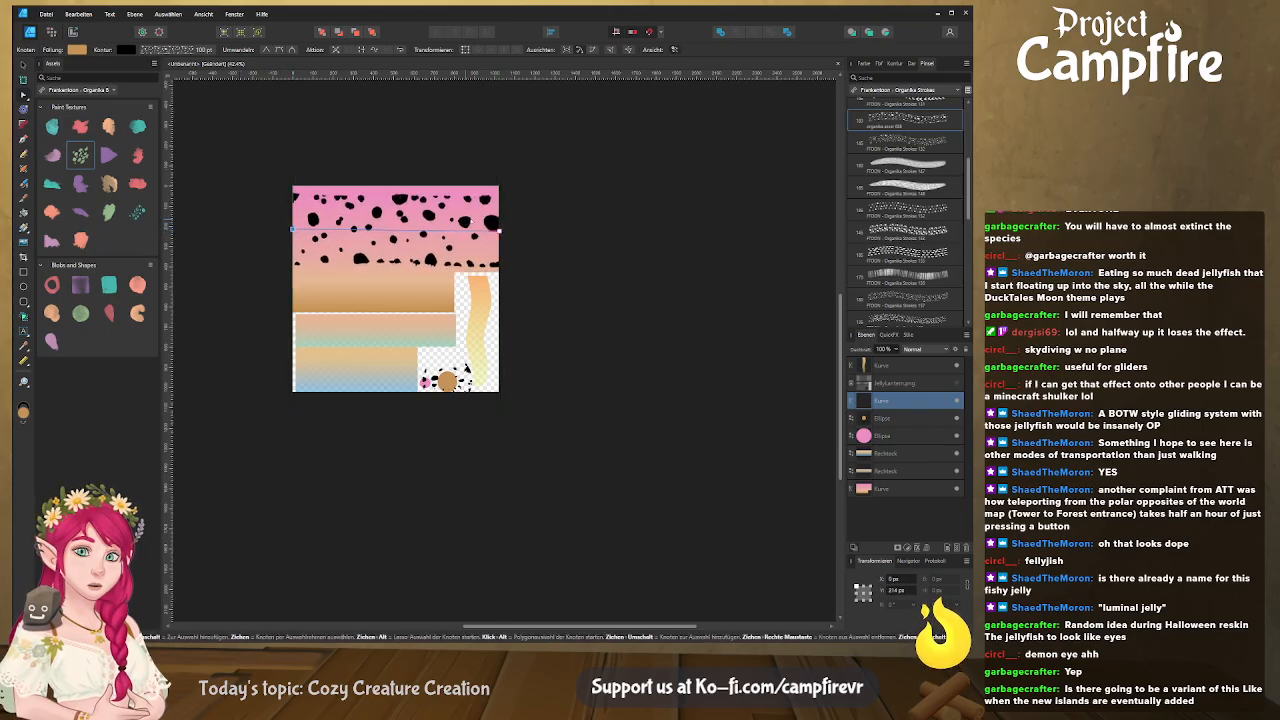
click(22, 66)
key(s)
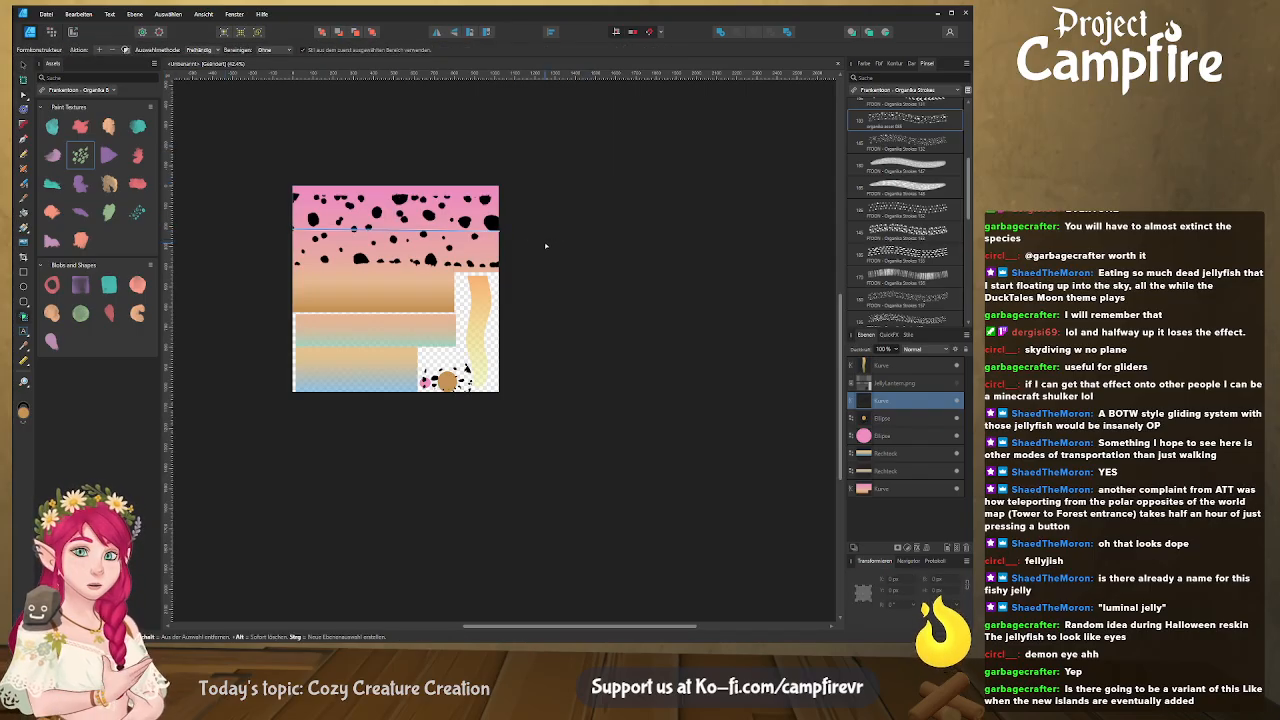
click(22, 66)
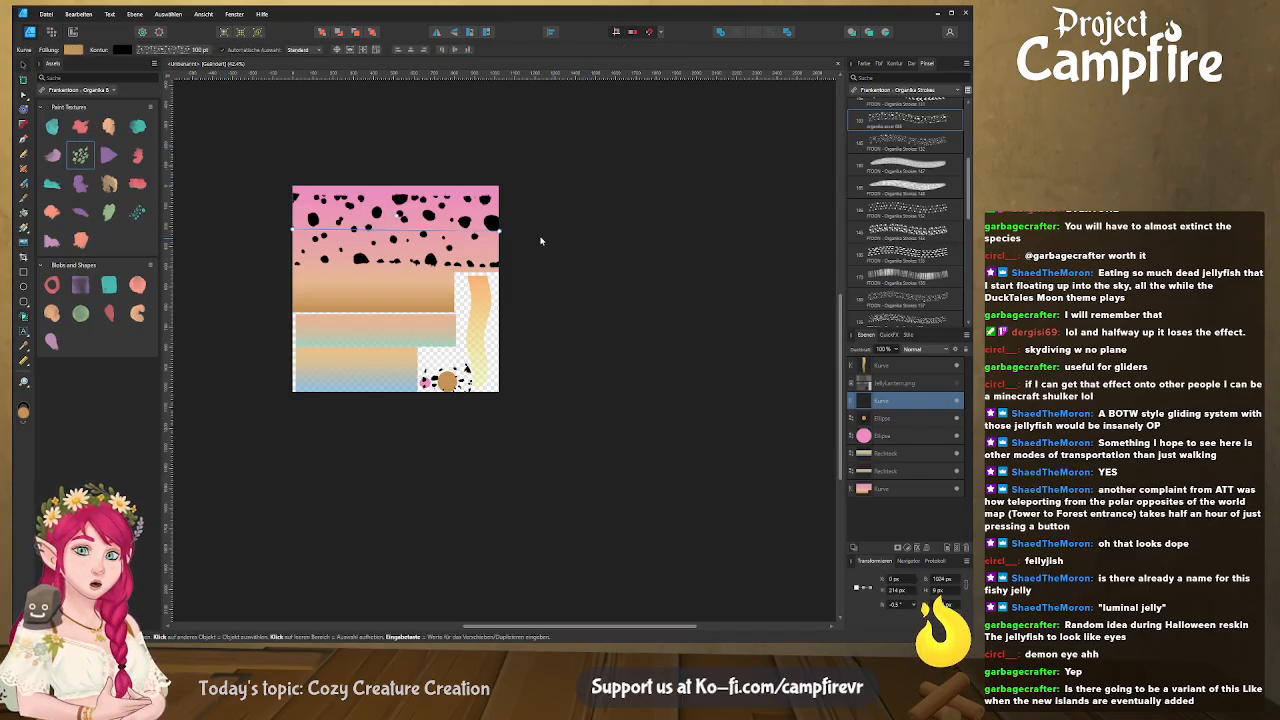
drag(397, 216, 401, 178)
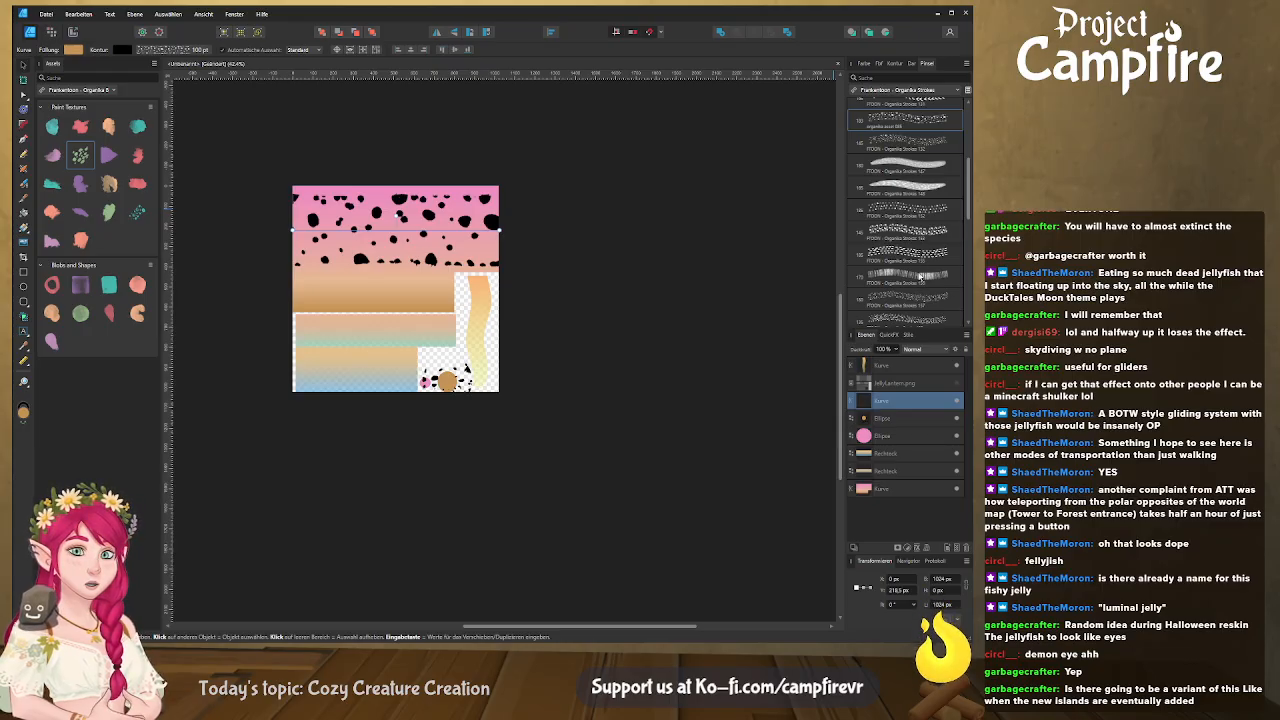
Rasterise the spotted line and stretch it to about 1678 px wide, with its upper edge aligned to the canvas
drag(534, 192, 581, 179)
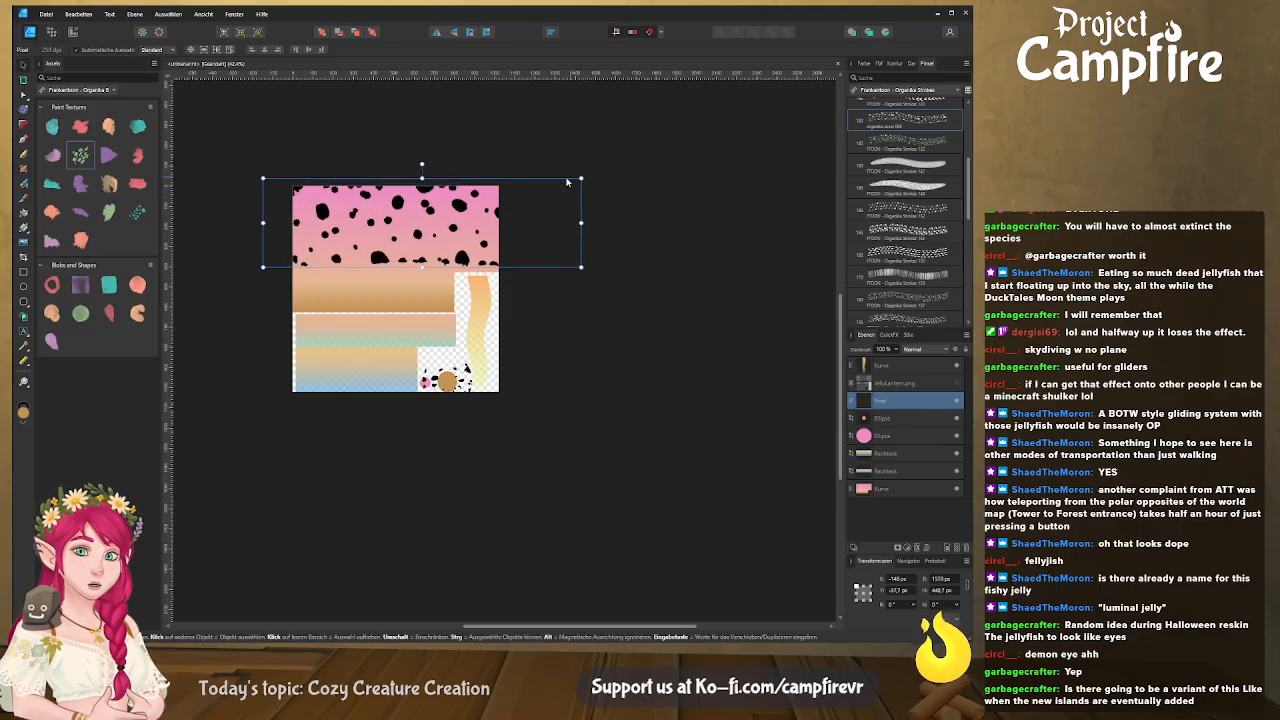
drag(422, 179, 421, 186)
drag(263, 268, 243, 273)
click(563, 331)
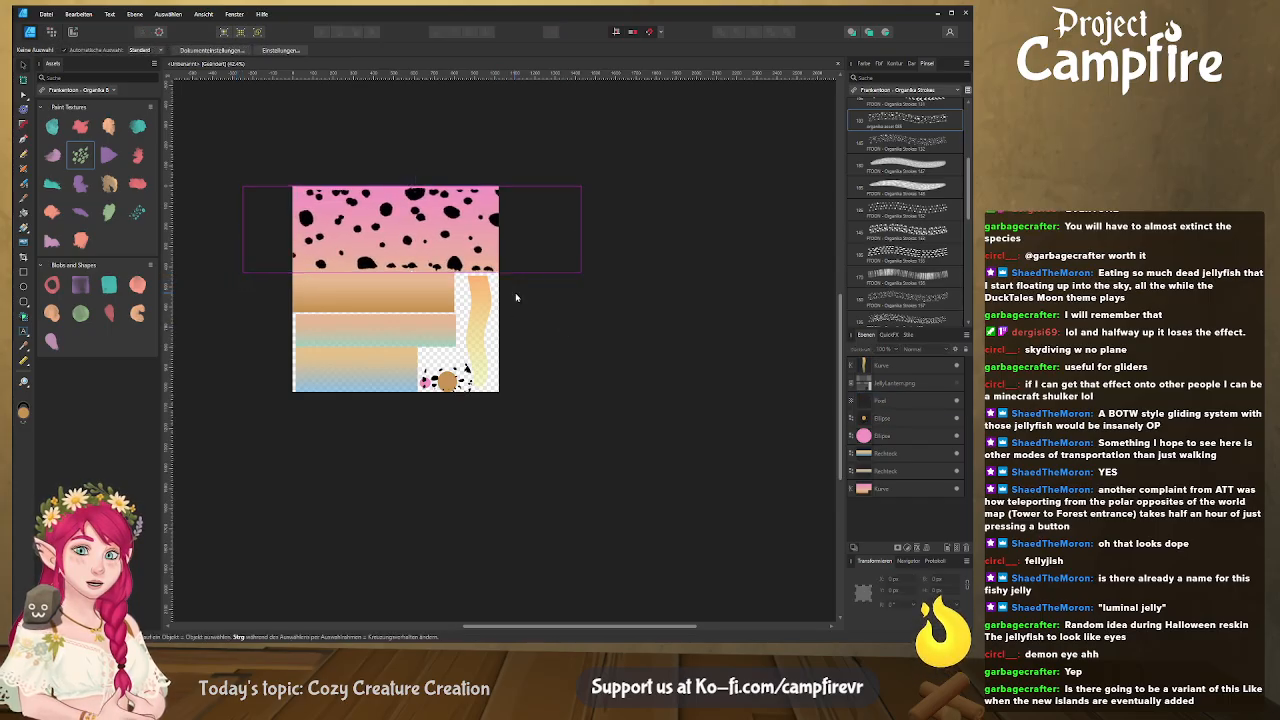
Show the JellyLantern.png UV layout and fit the spots' height to the dome's grid, about 375 px high
ctrl+scroll(515, 296, up, 5)
ctrl+scroll(537, 303, down, 1)
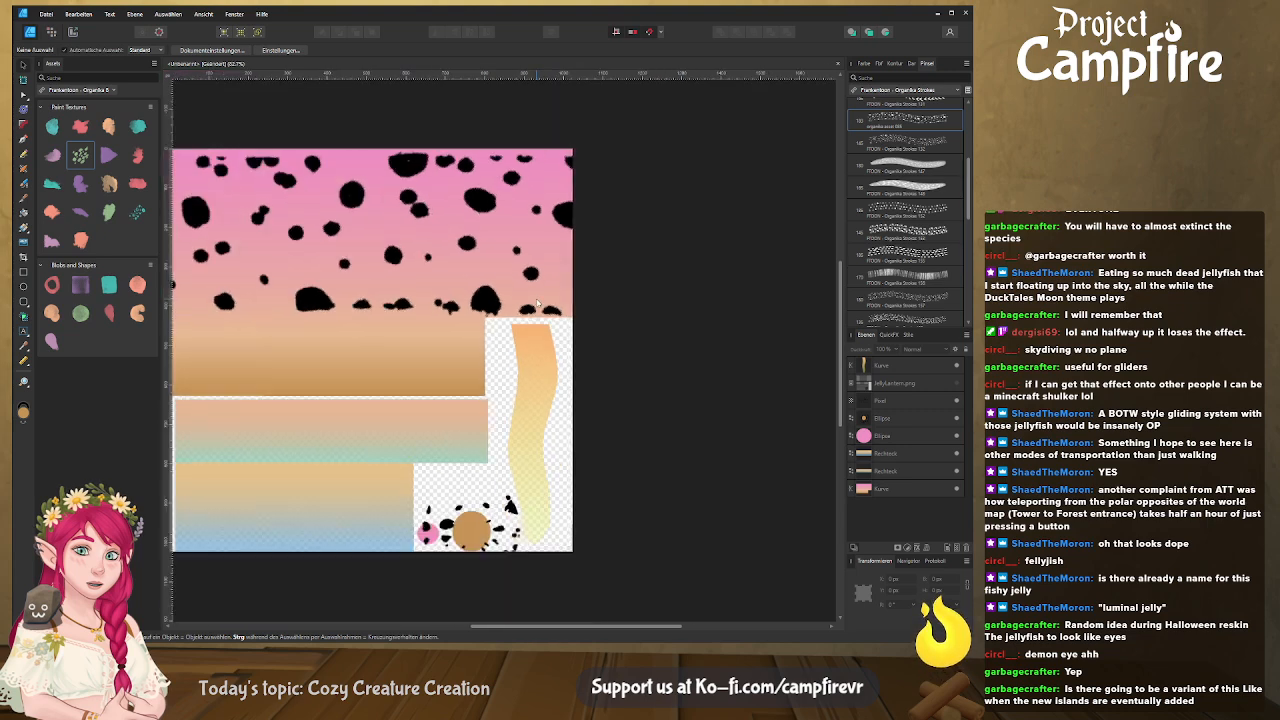
click(956, 383)
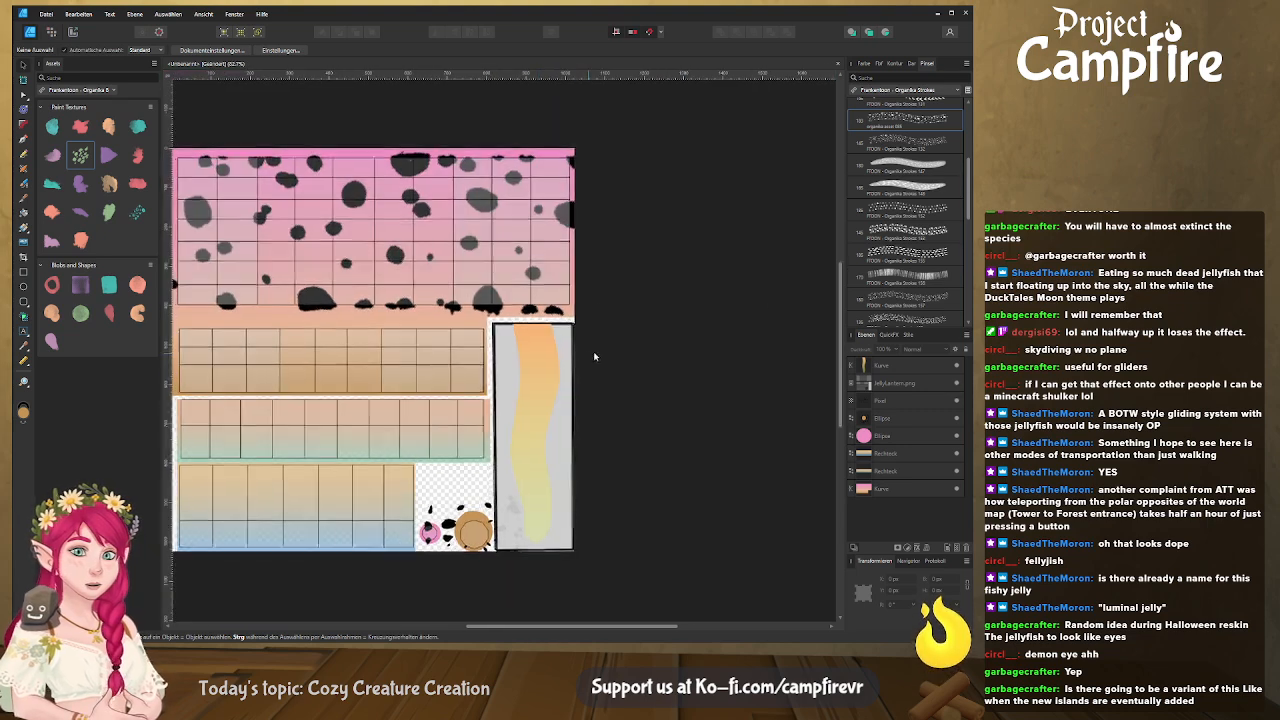
middle_drag(382, 338, 533, 361)
click(327, 323)
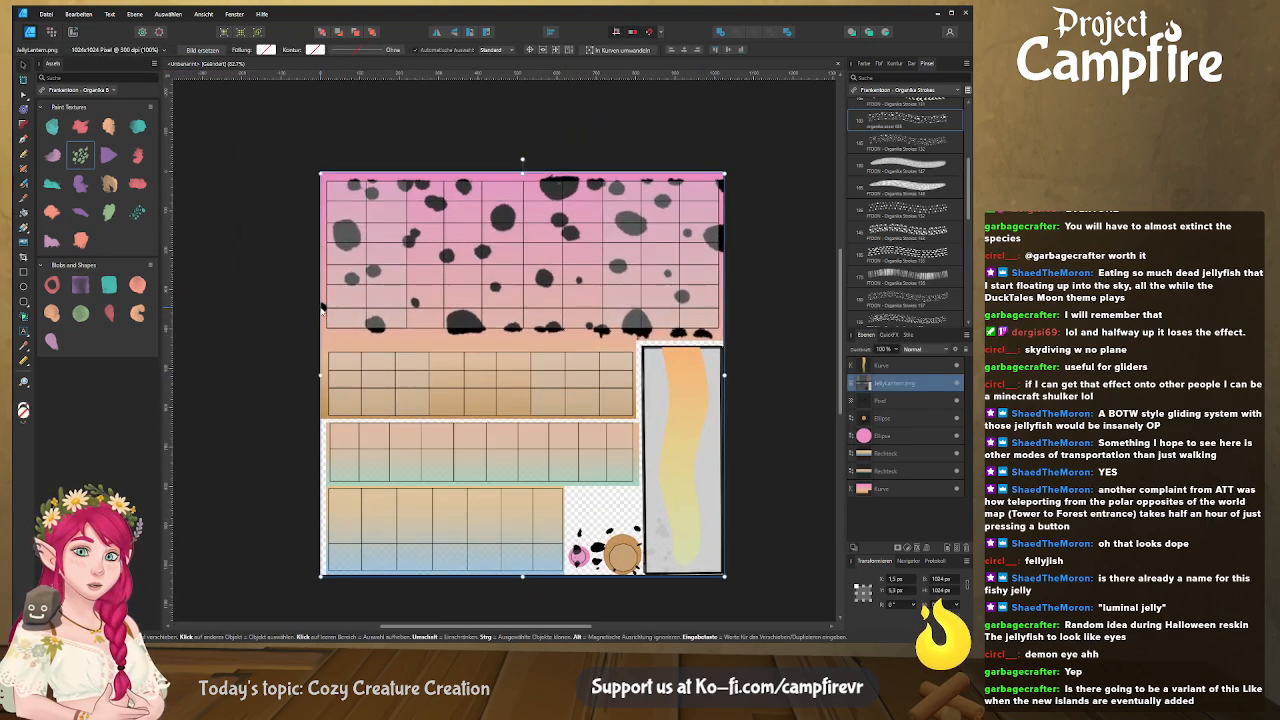
click(907, 401)
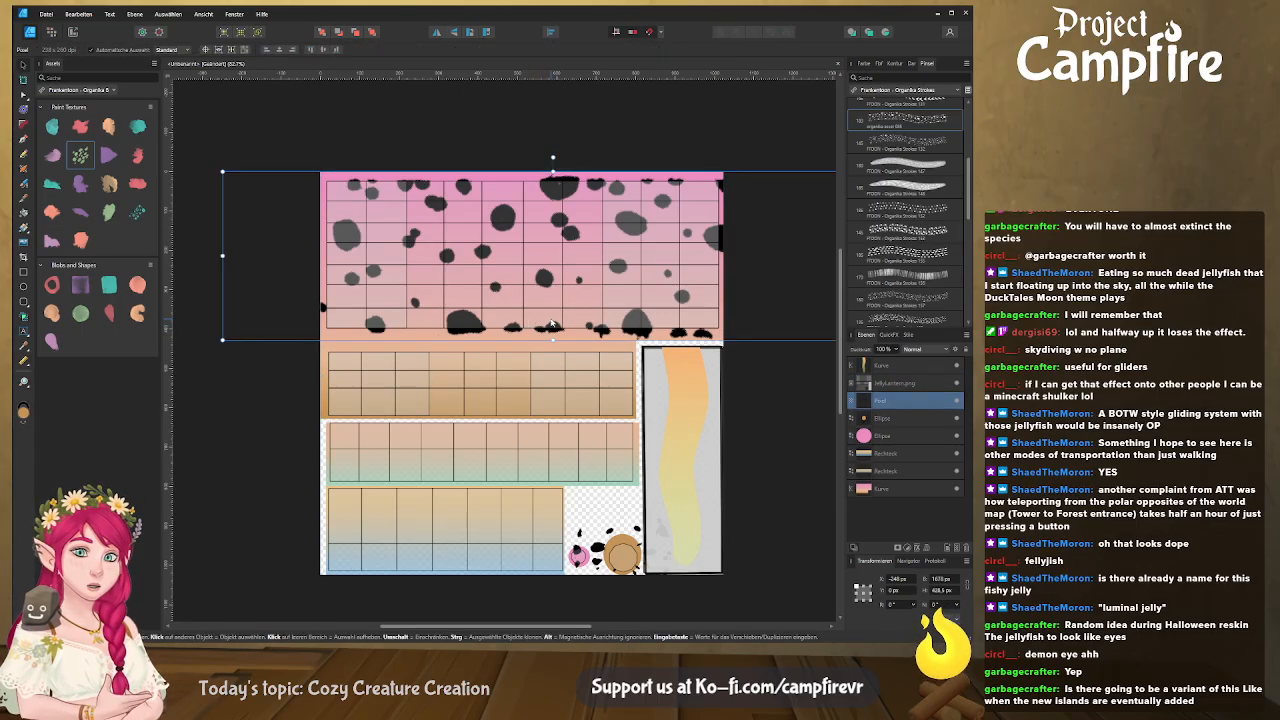
drag(552, 339, 552, 327)
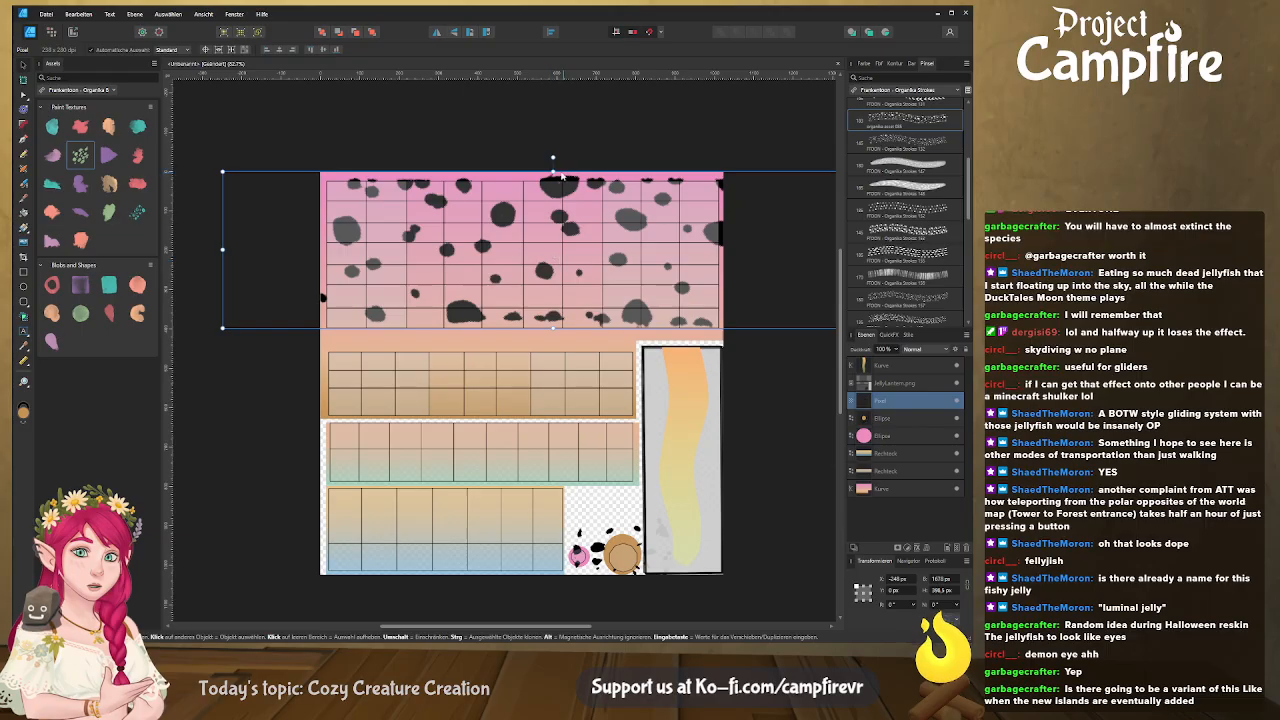
drag(553, 171, 555, 182)
middle_drag(561, 317, 486, 290)
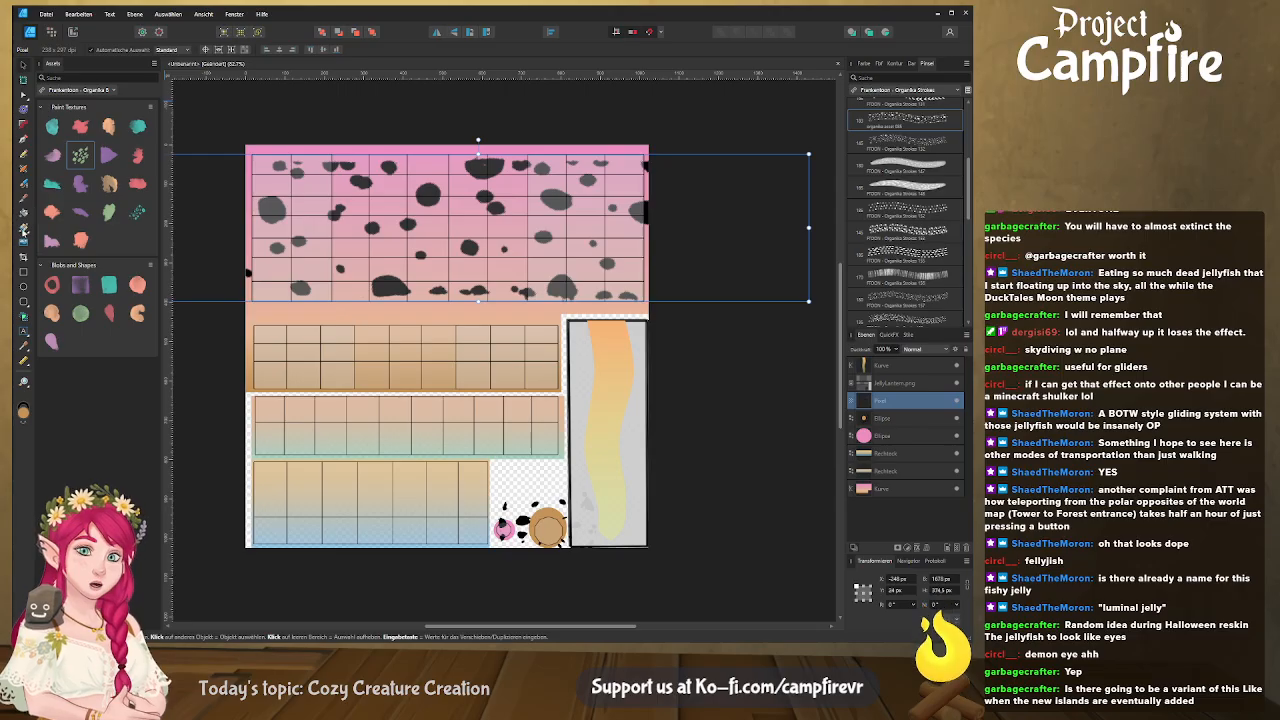
click(24, 228)
drag(489, 161, 486, 273)
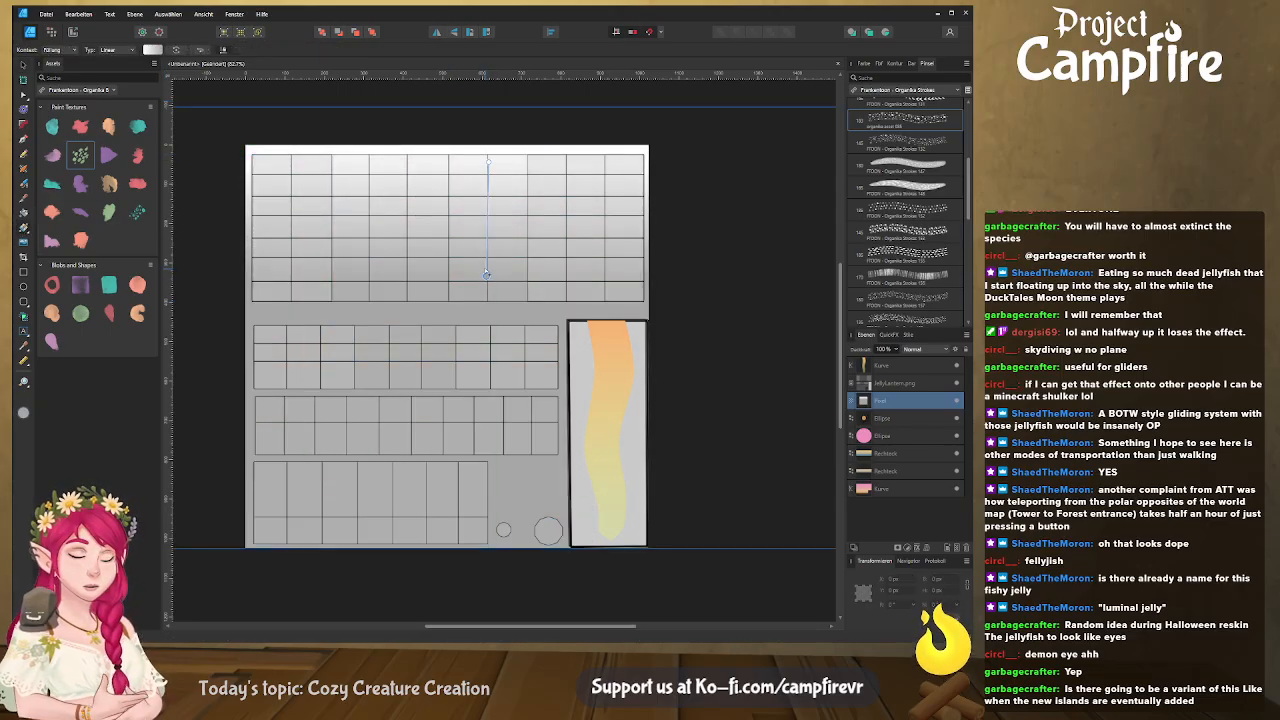
key(ctrl+z)
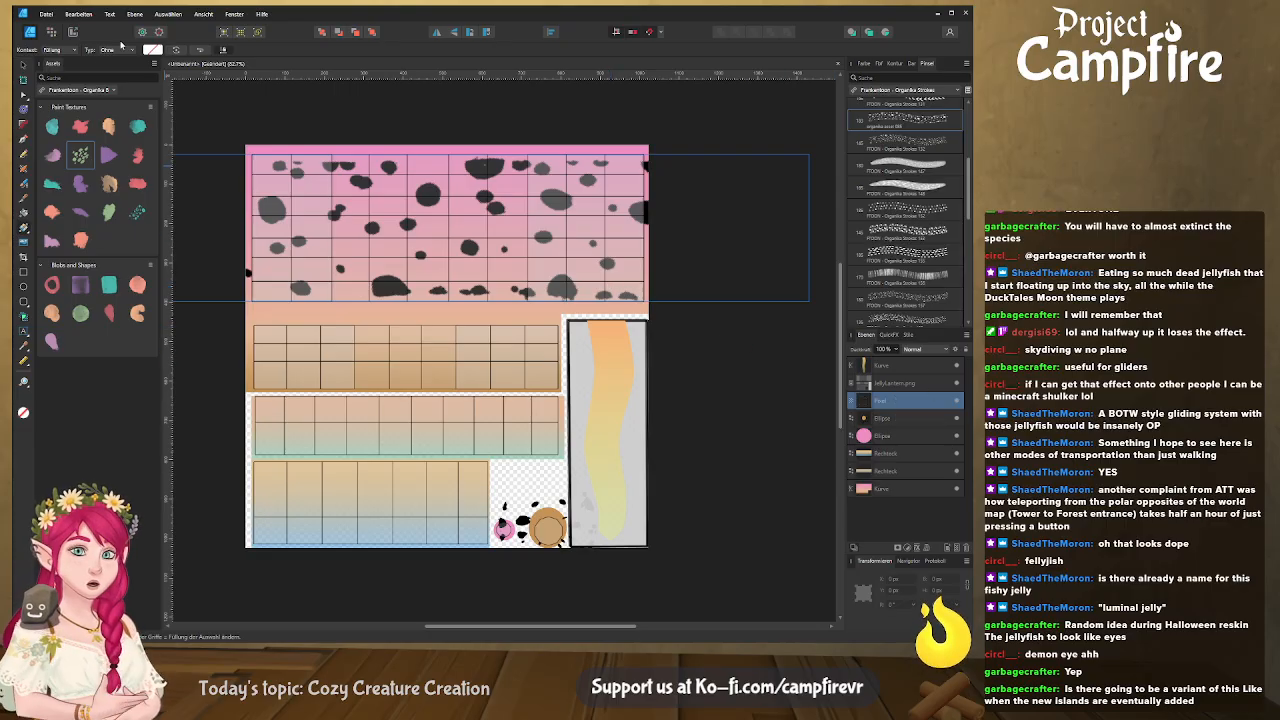
Switch to pixel editing and choose the Water A paint brush from the Neptune 2 set
click(52, 33)
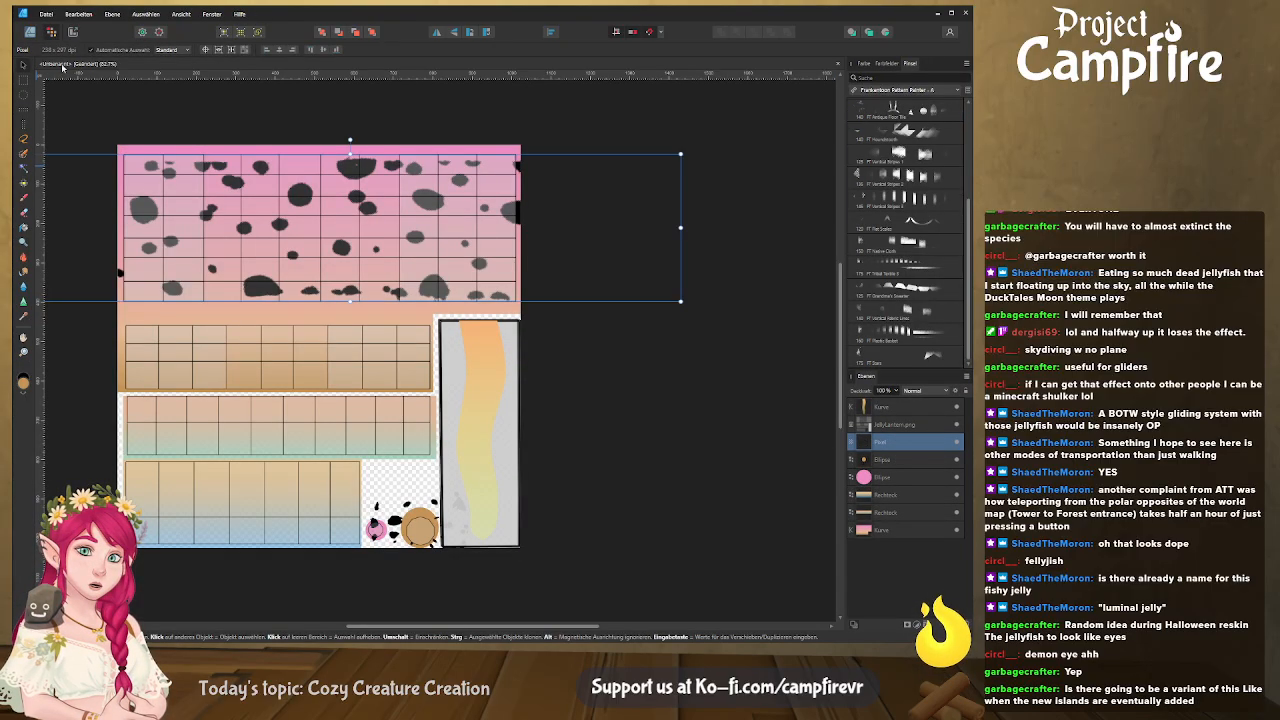
scroll(153, 220, down, 2)
middle_drag(153, 220, 245, 229)
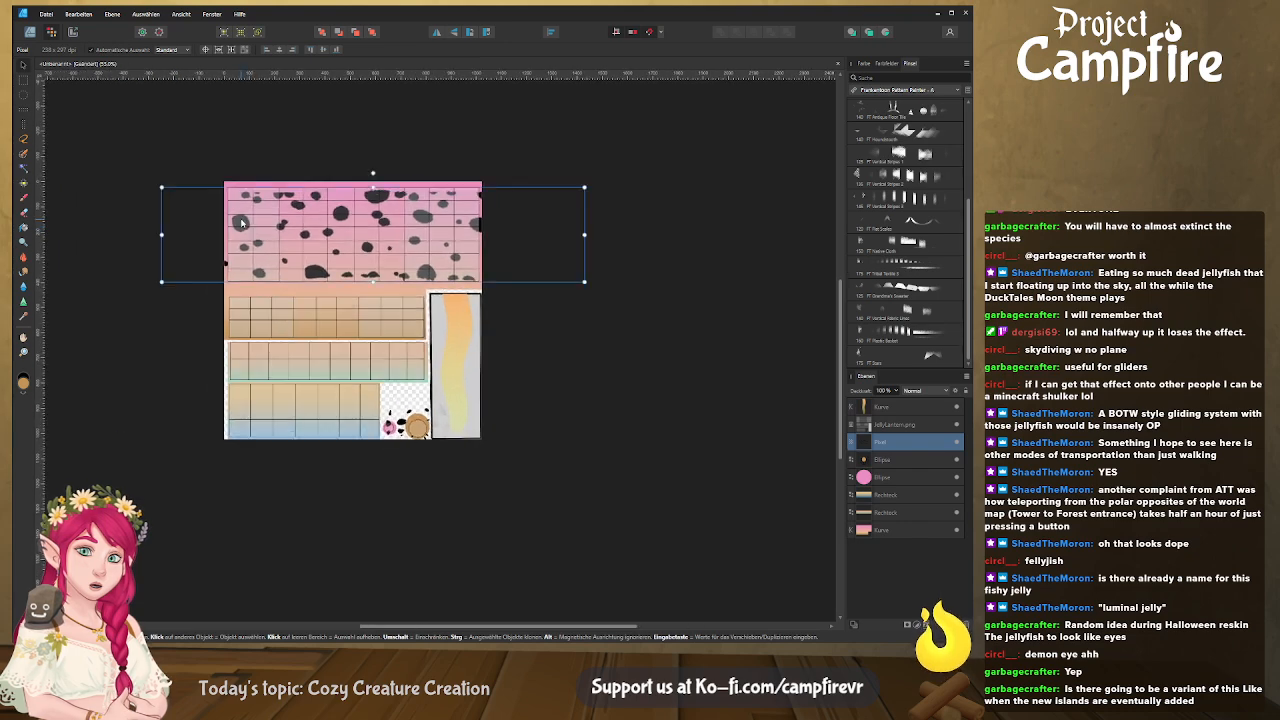
click(25, 200)
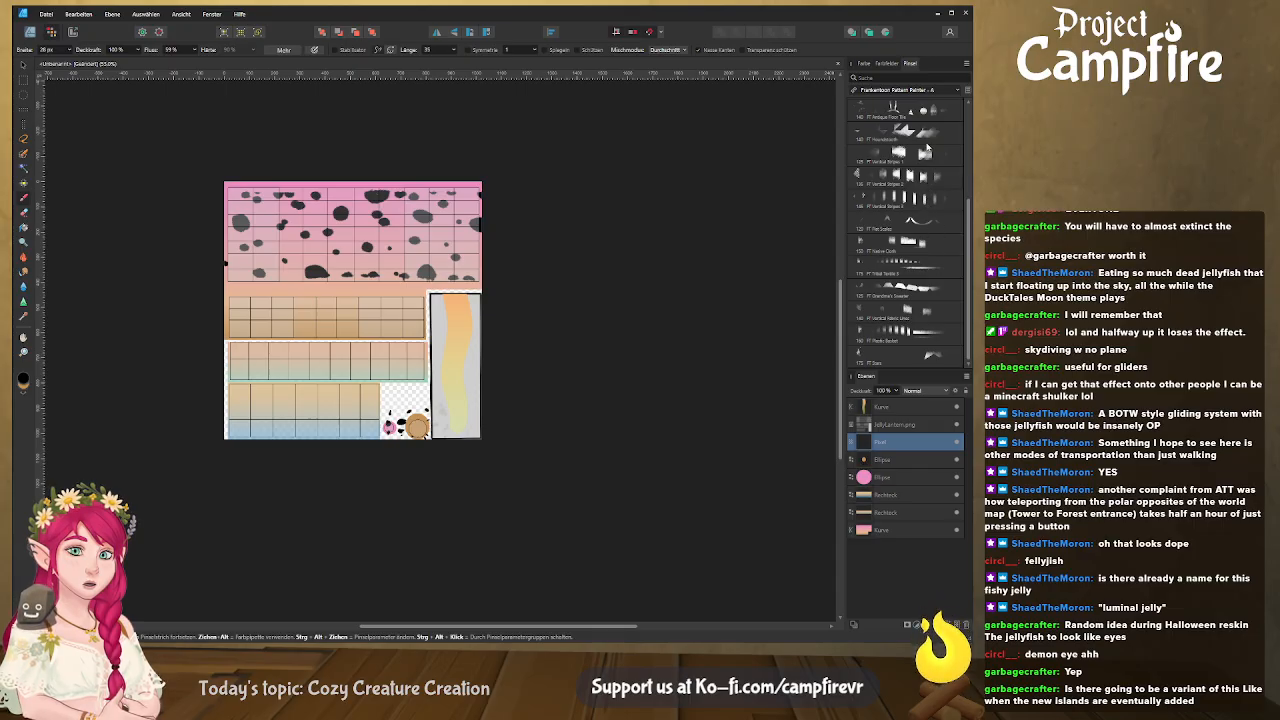
click(934, 244)
scroll(935, 243, down, 2)
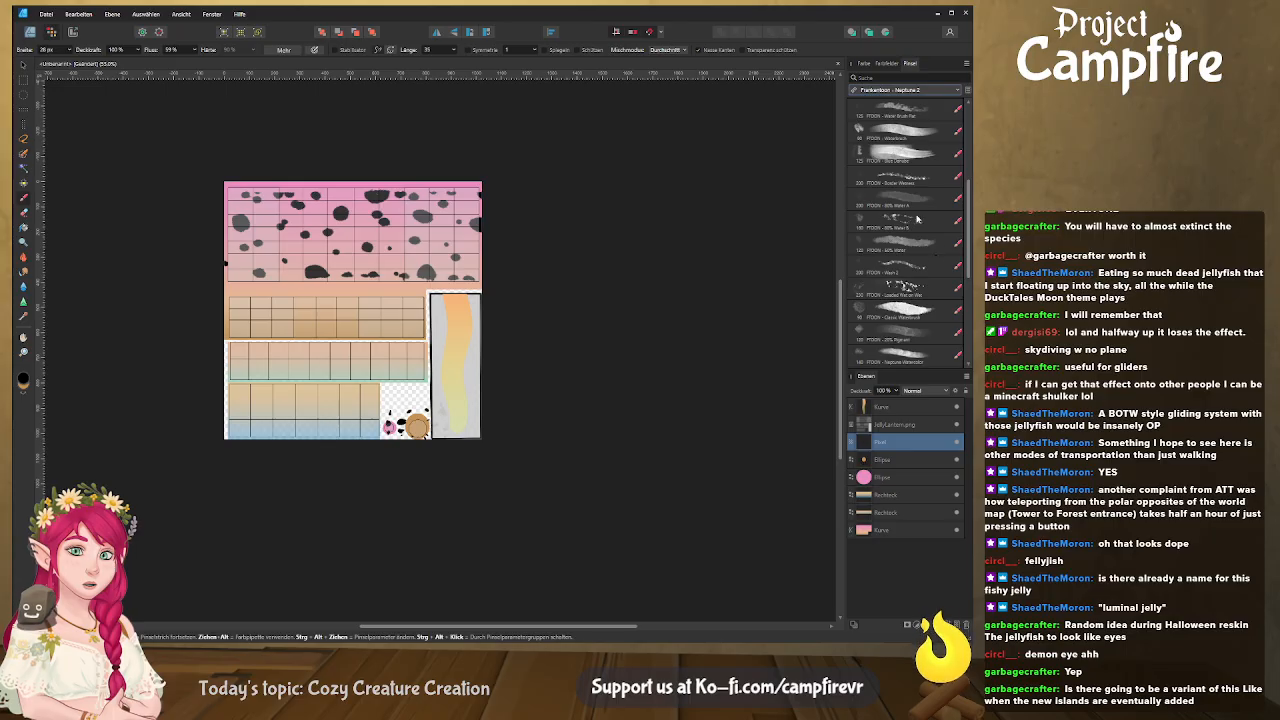
click(916, 202)
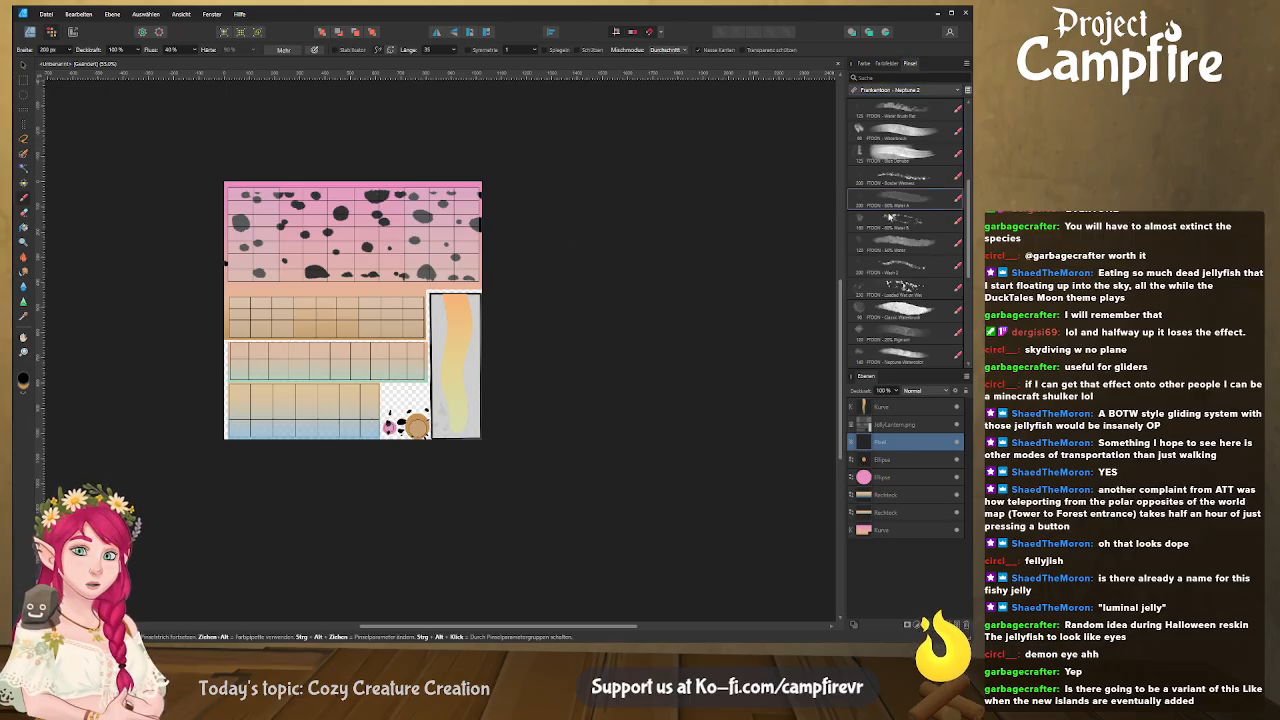
click(864, 63)
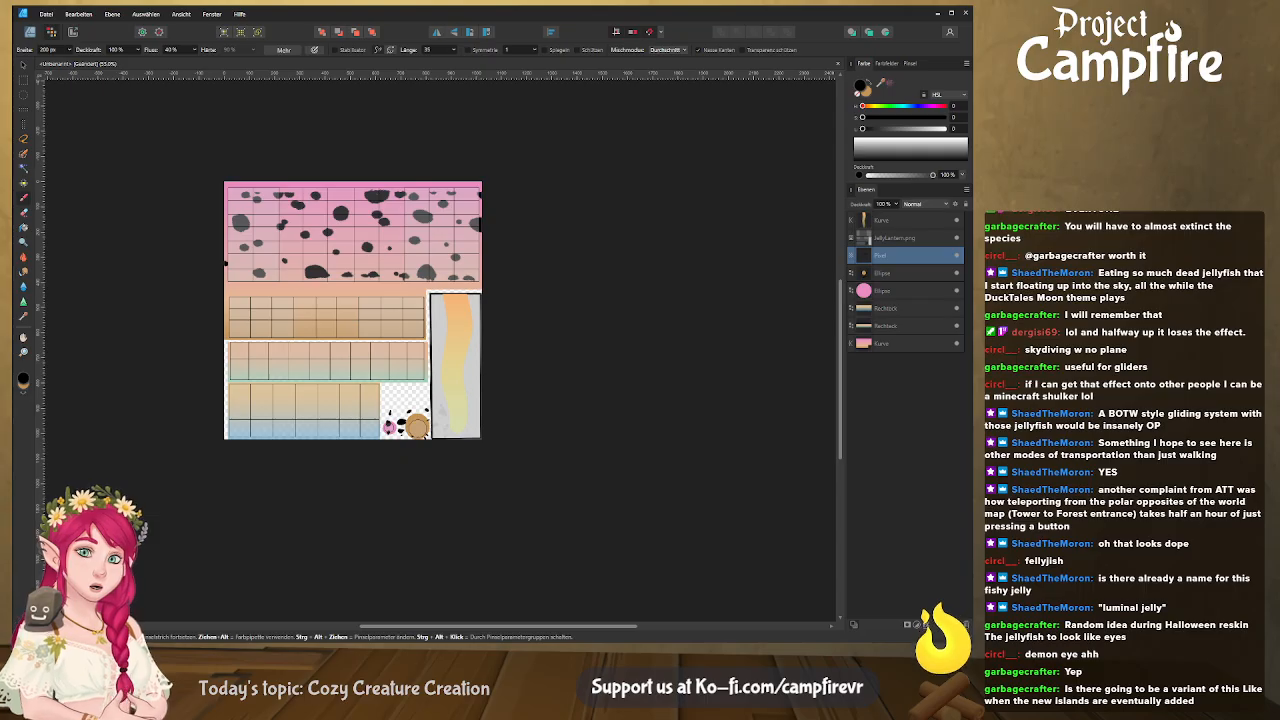
click(889, 83)
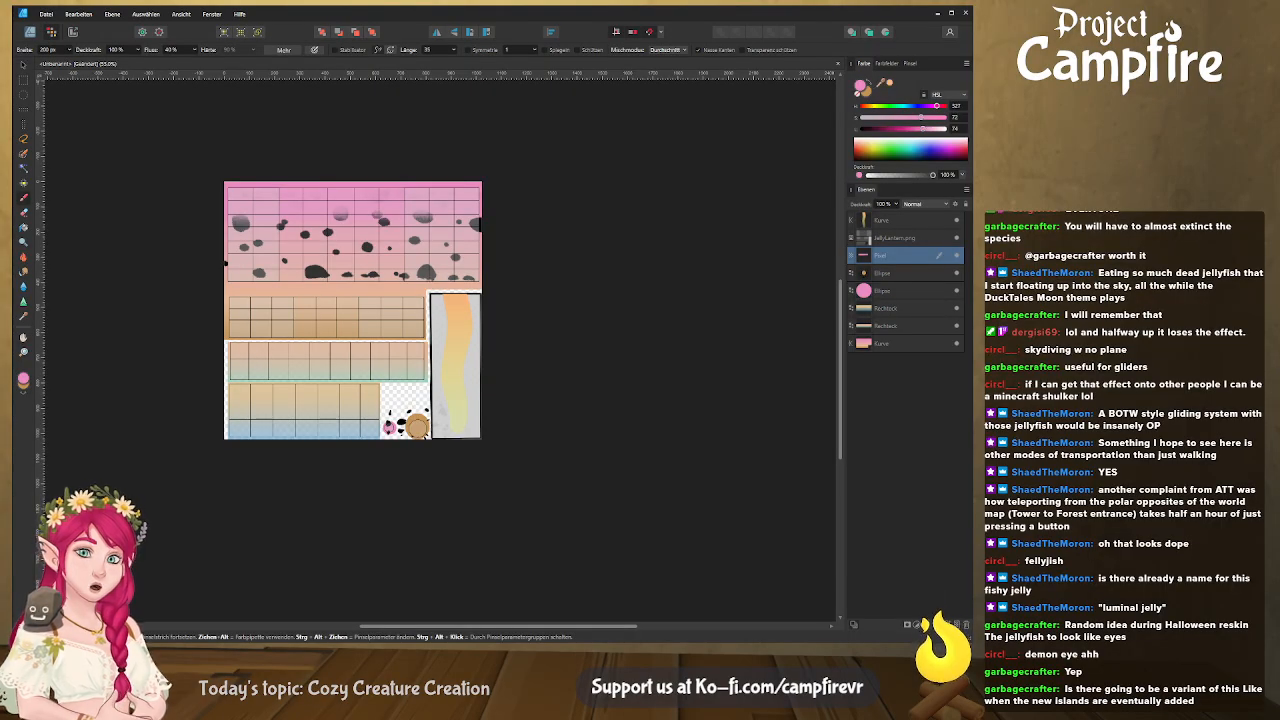
alt+click(456, 366)
drag(481, 221, 263, 232)
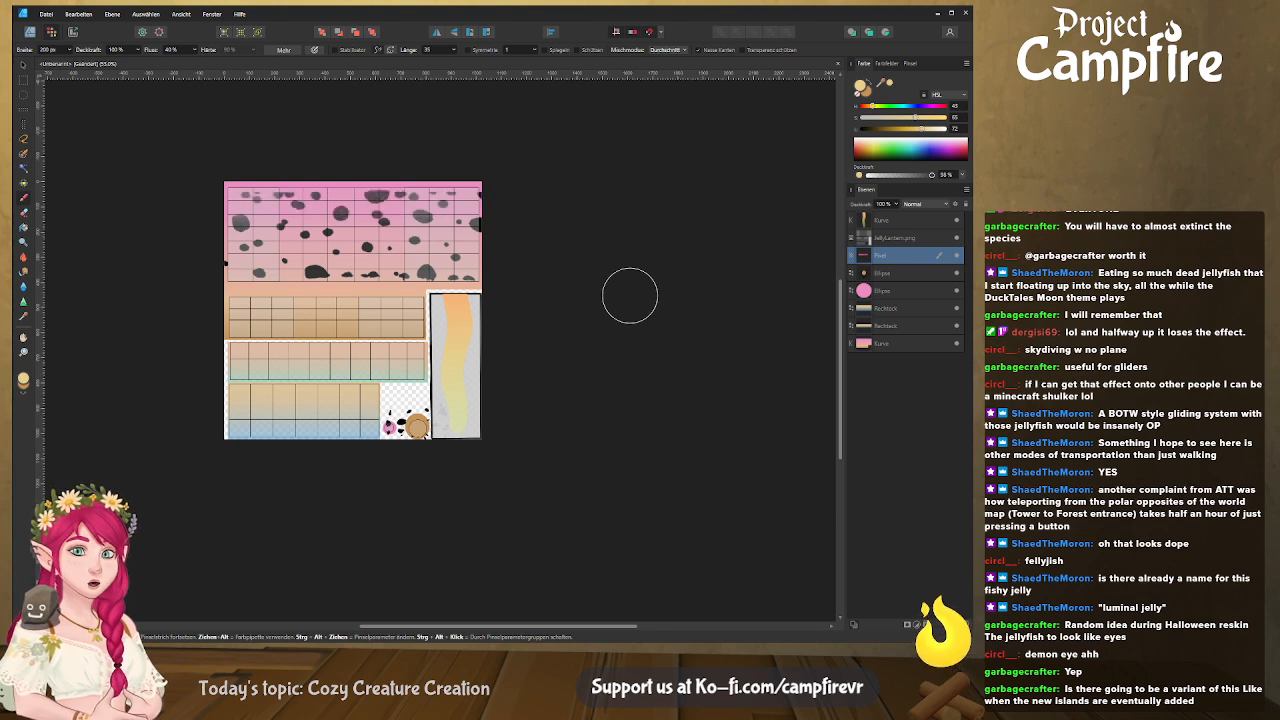
click(24, 65)
drag(373, 182, 373, 188)
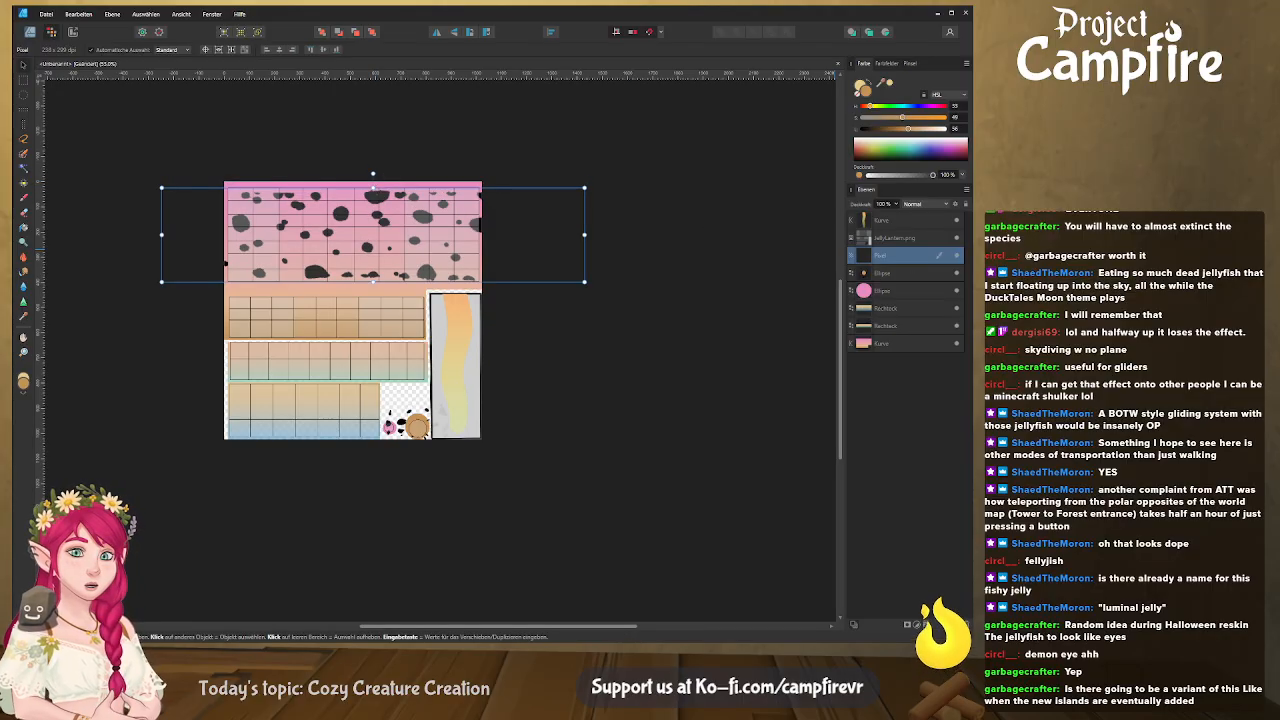
Create a new pixel layer and nest it inside the spots layer so its paint is clipped to the spots
key(ctrl+shift+n)
drag(907, 257, 910, 275)
click(852, 258)
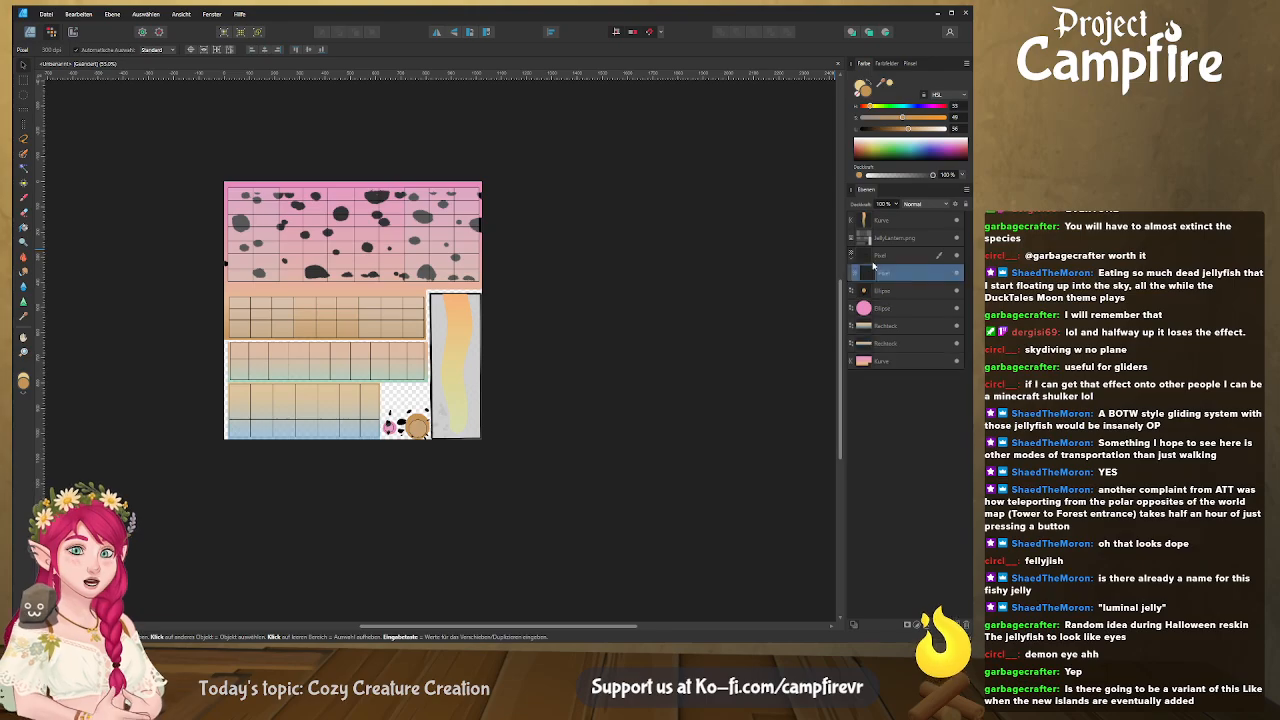
click(883, 256)
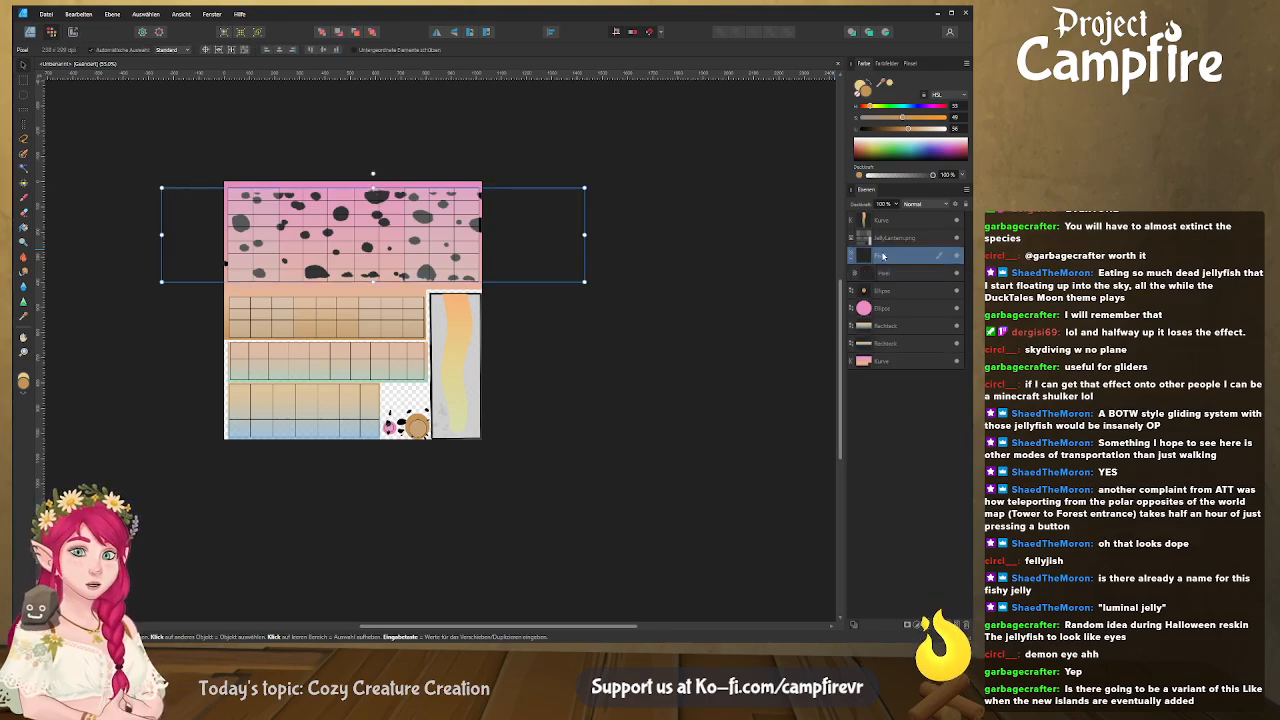
middle_drag(625, 333, 629, 385)
mouse_move(562, 355)
middle_down()
mouse_move(672, 347)
mouse_move(644, 340)
middle_up()
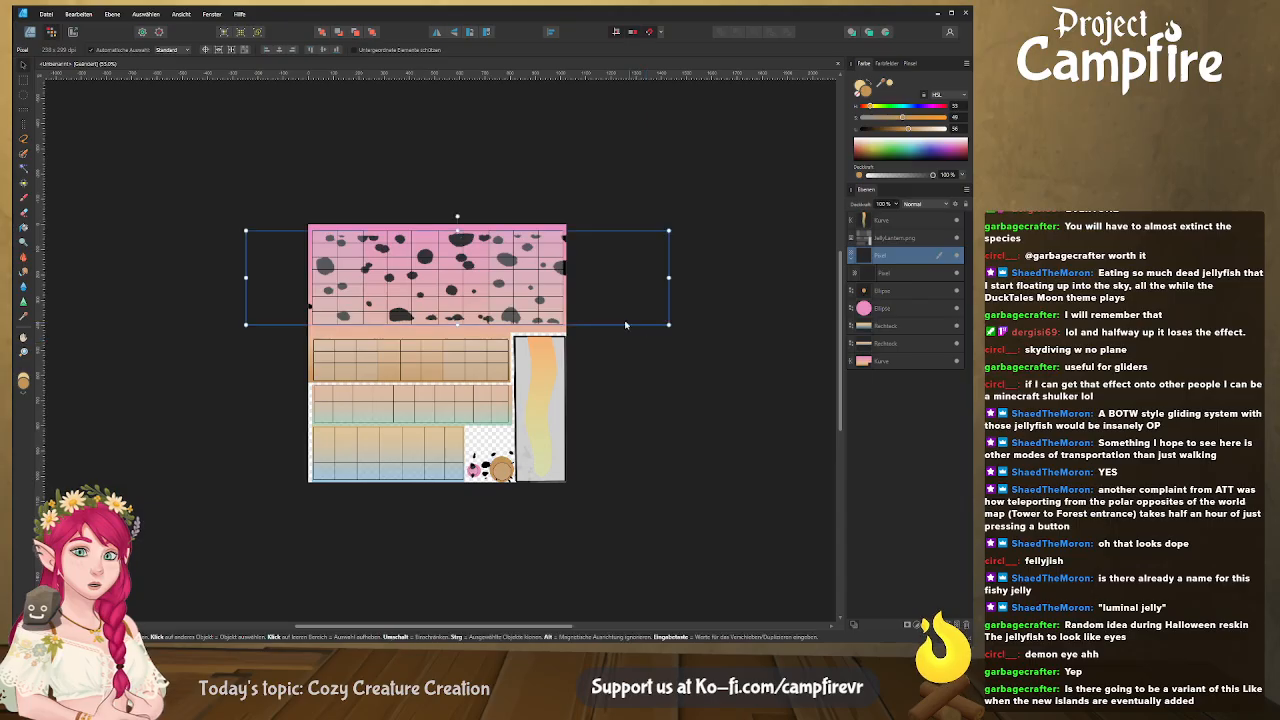
Paint the dome spots soft yellow on the nested pixel layer with a large Water A brush
click(914, 278)
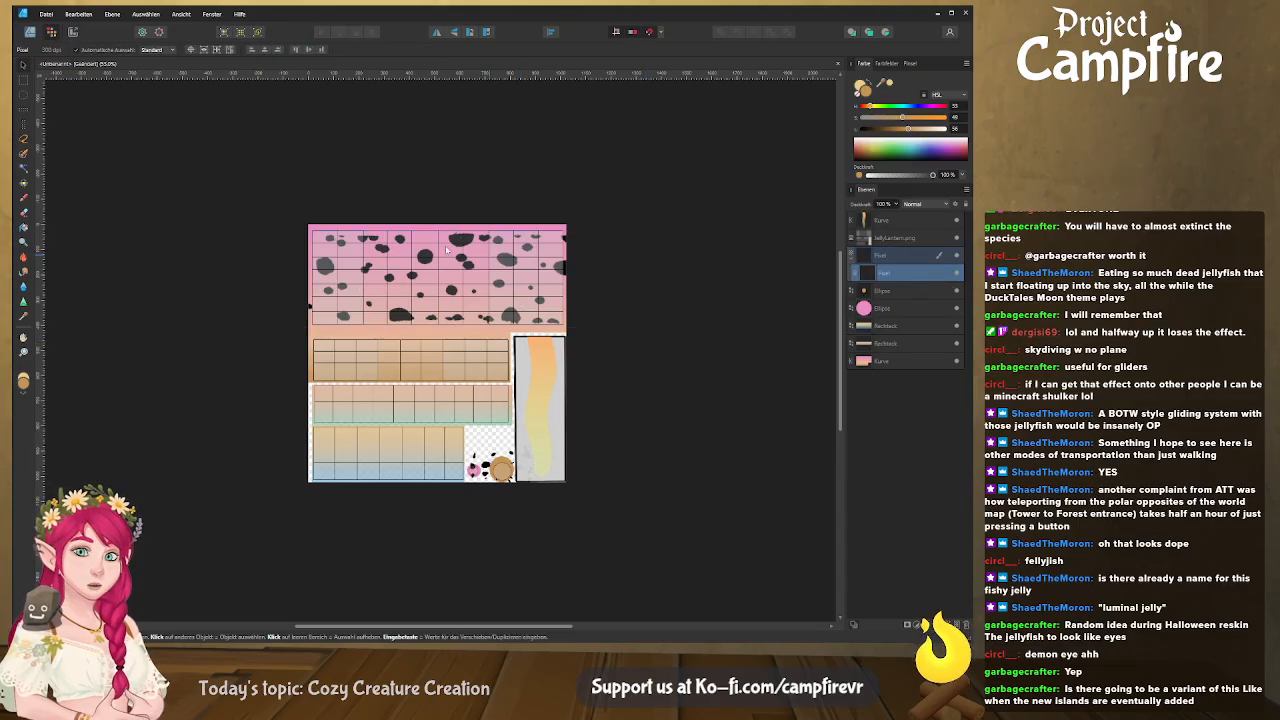
click(911, 64)
click(892, 65)
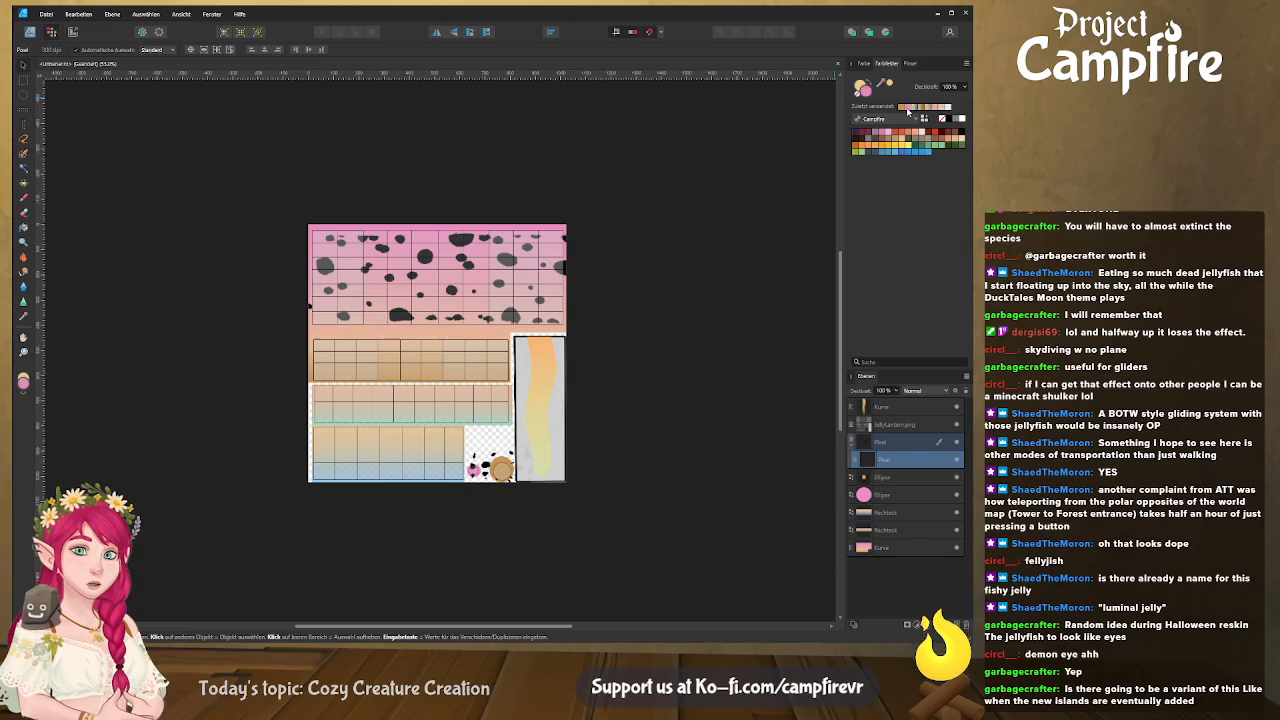
click(24, 197)
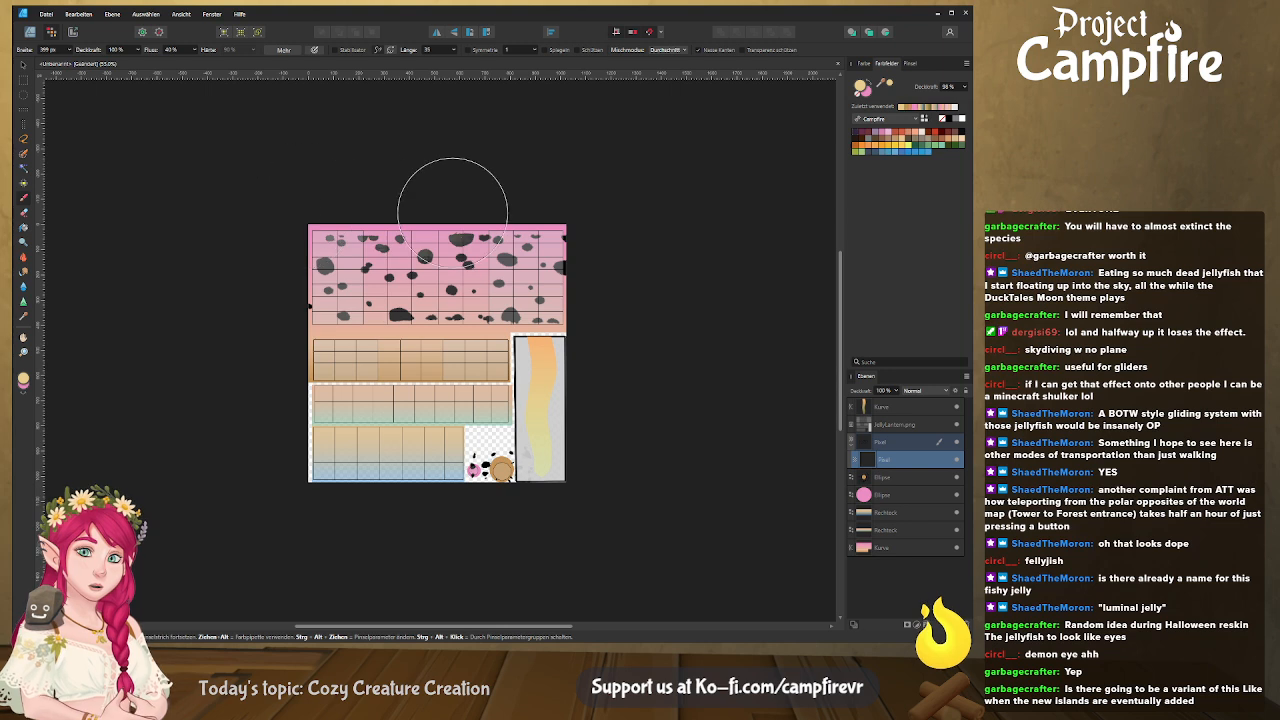
mouse_move(544, 215)
mouse_down()
mouse_move(288, 209)
mouse_move(588, 195)
mouse_move(319, 210)
mouse_move(590, 218)
mouse_move(445, 200)
mouse_move(291, 216)
mouse_move(383, 225)
mouse_up()
click(869, 96)
click(862, 87)
mouse_move(618, 268)
mouse_down()
mouse_move(281, 307)
mouse_move(594, 295)
mouse_up()
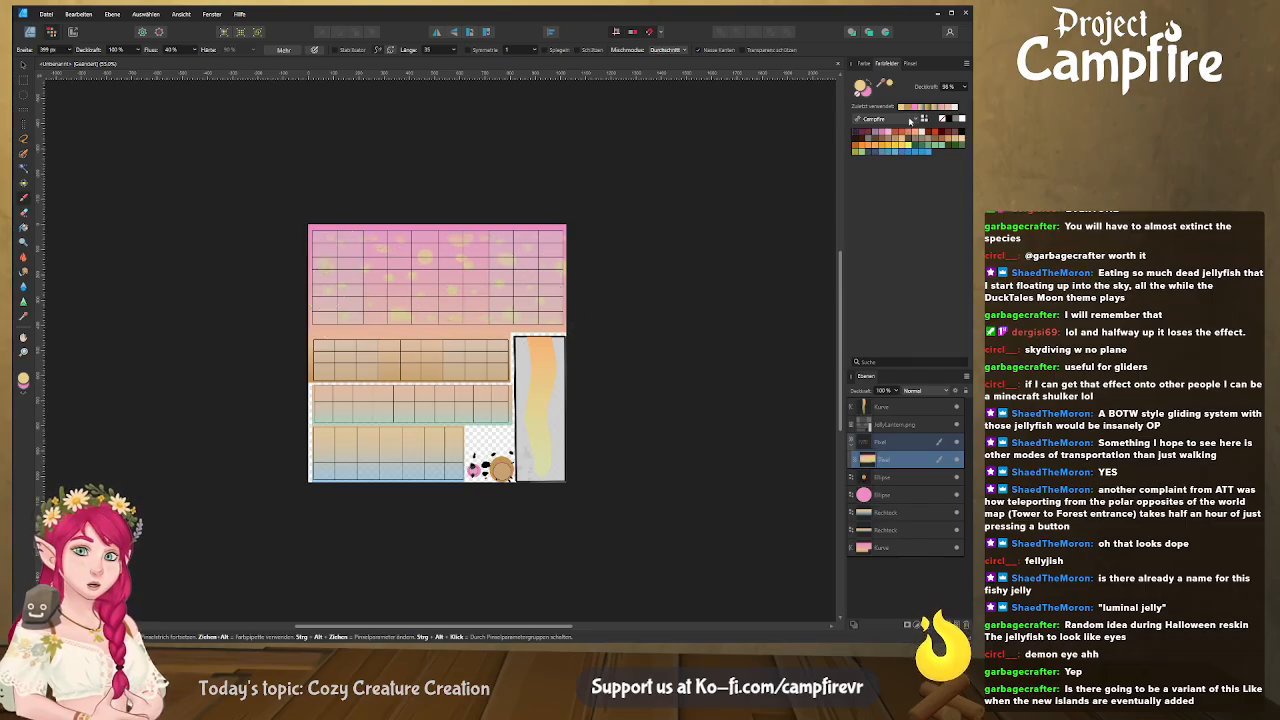
Tint the spots yellow-green with hue 57, saturation 55 and luminance 67, and fade the uppermost spots with pink
click(864, 63)
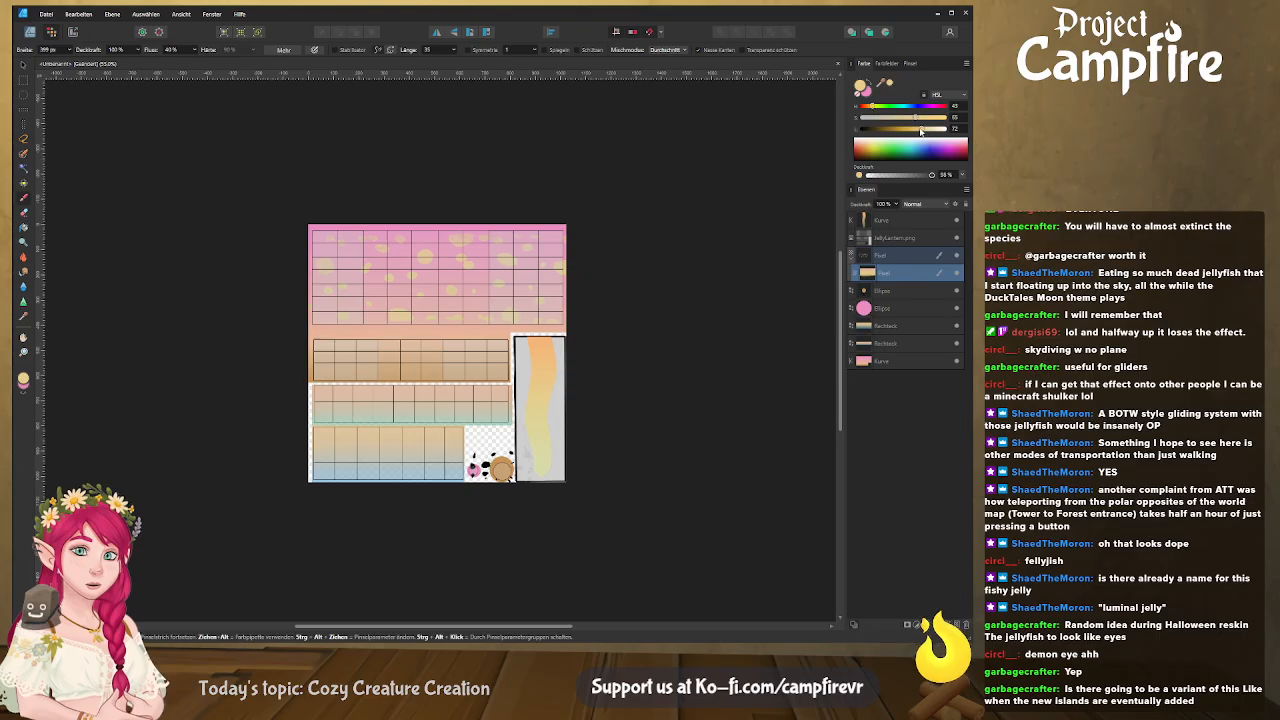
drag(922, 131, 908, 119)
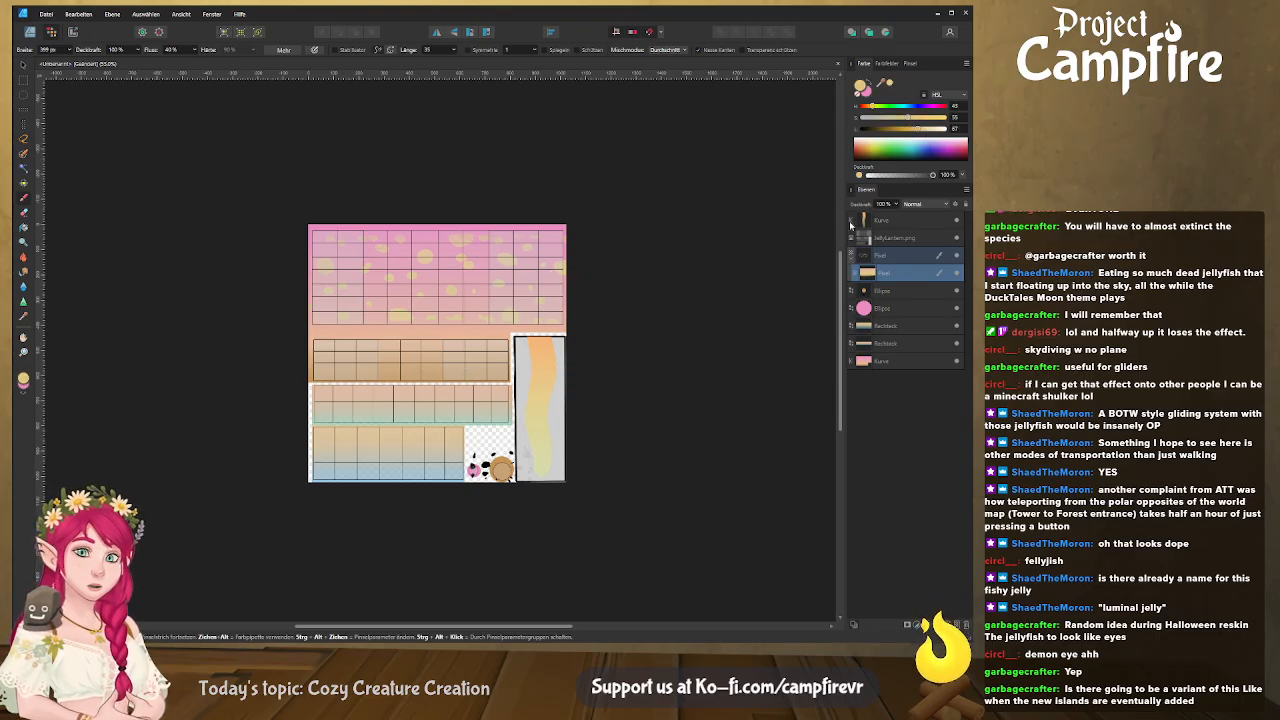
drag(873, 107, 878, 107)
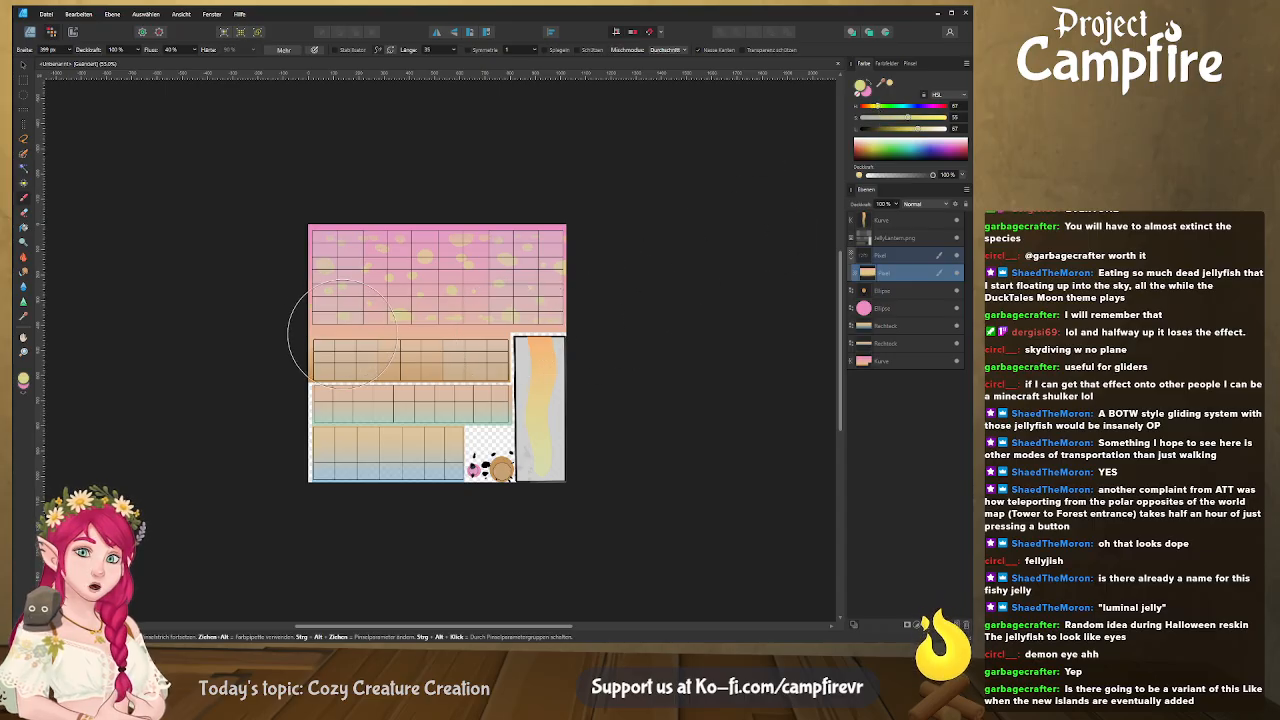
key(x)
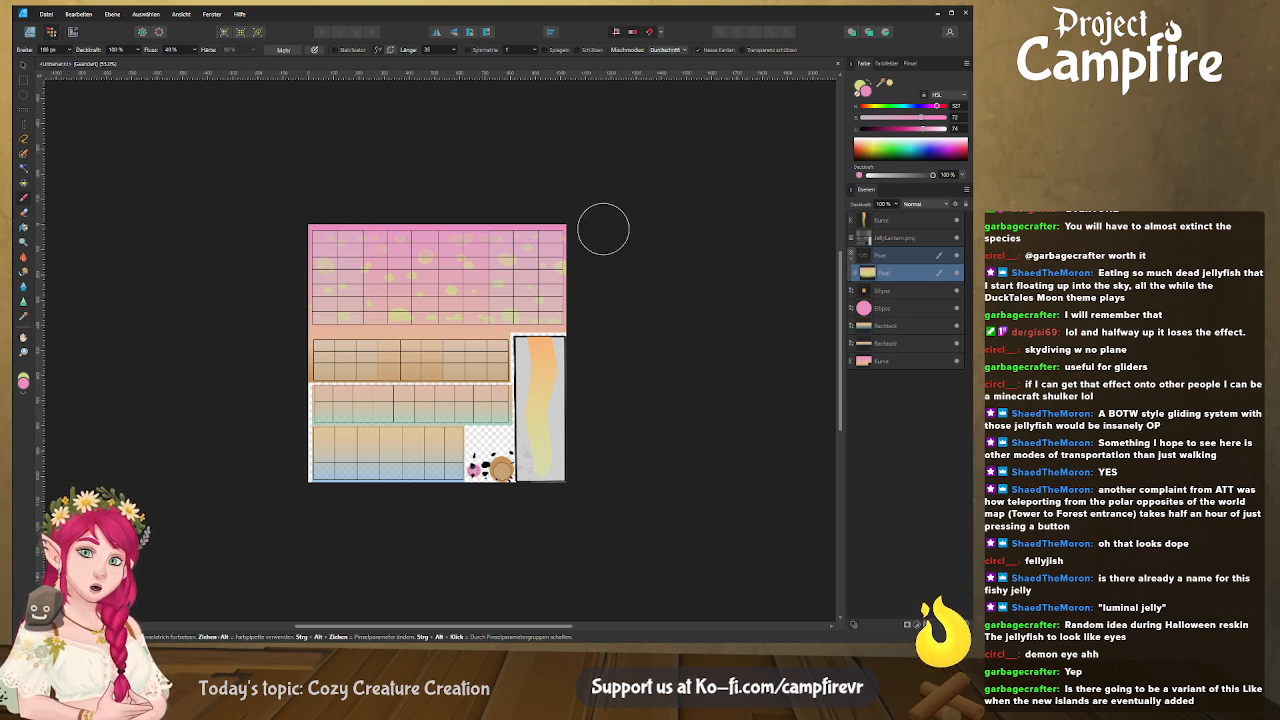
Paint the middle and lower spots turquoise with hue 161, and blend the lowest row into the background with a sampled peach
click(902, 106)
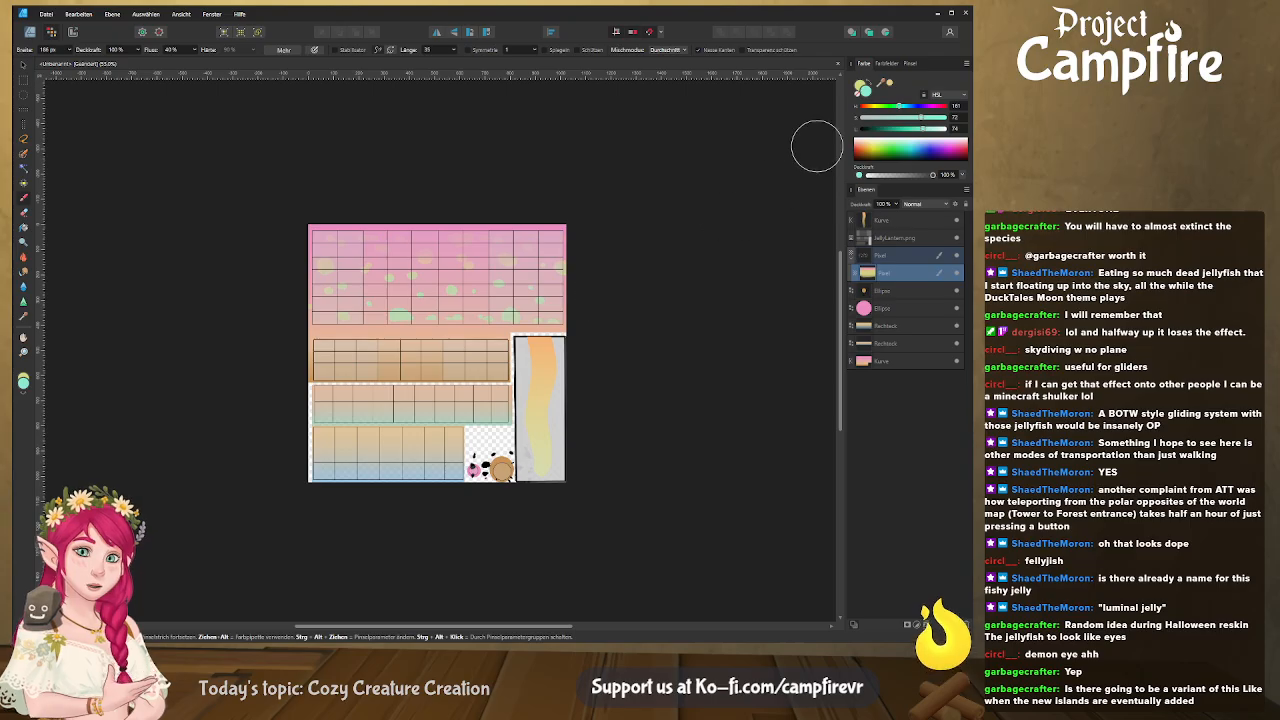
click(889, 83)
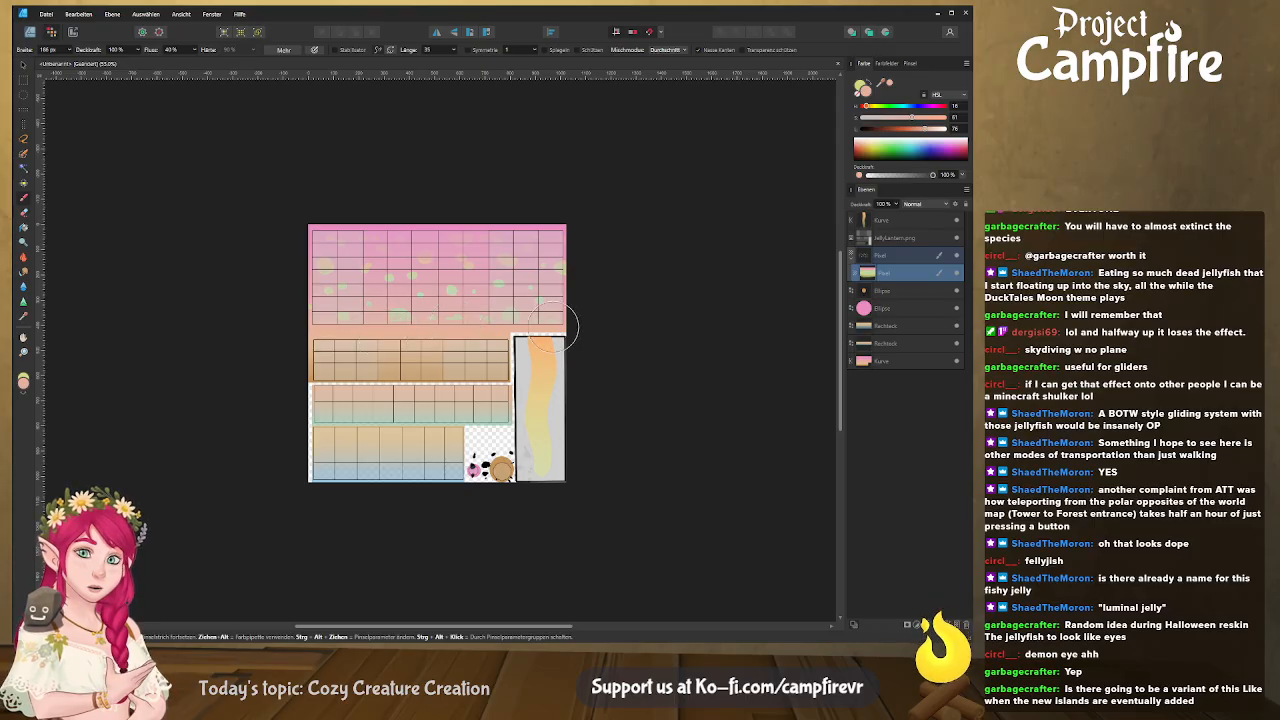
ctrl+scroll(565, 320, up, 5)
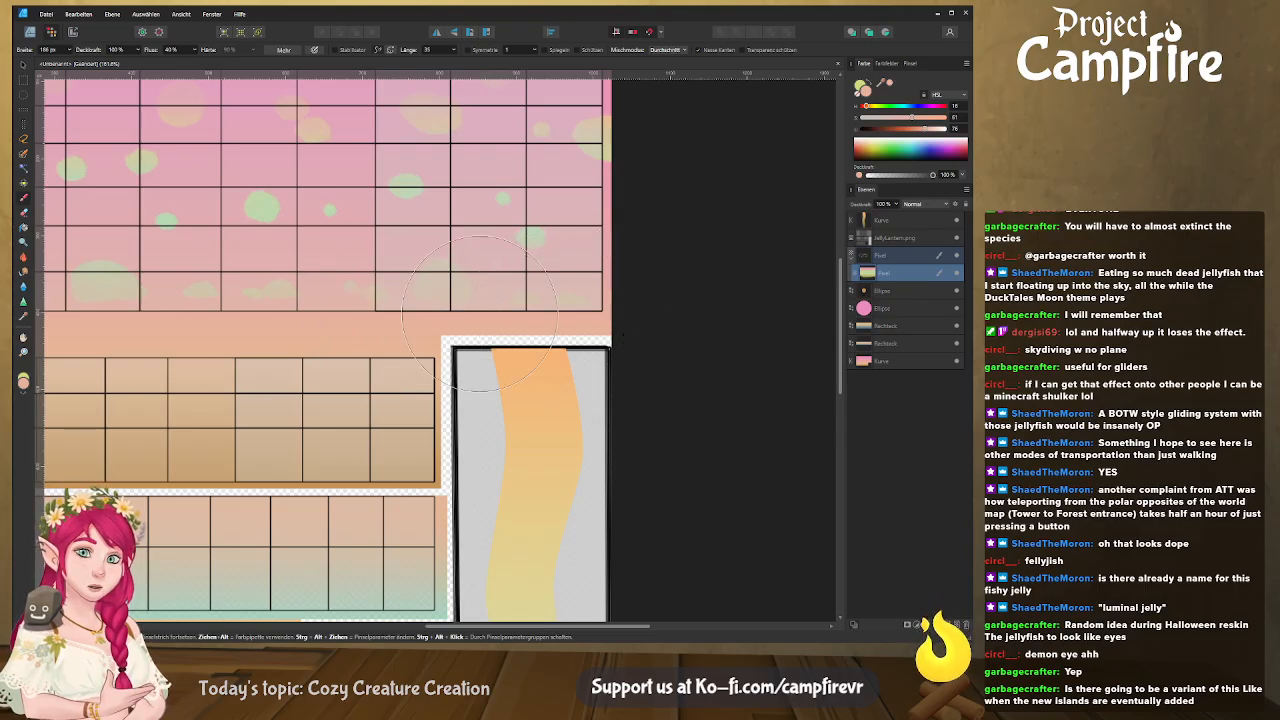
scroll(280, 322, left, 5)
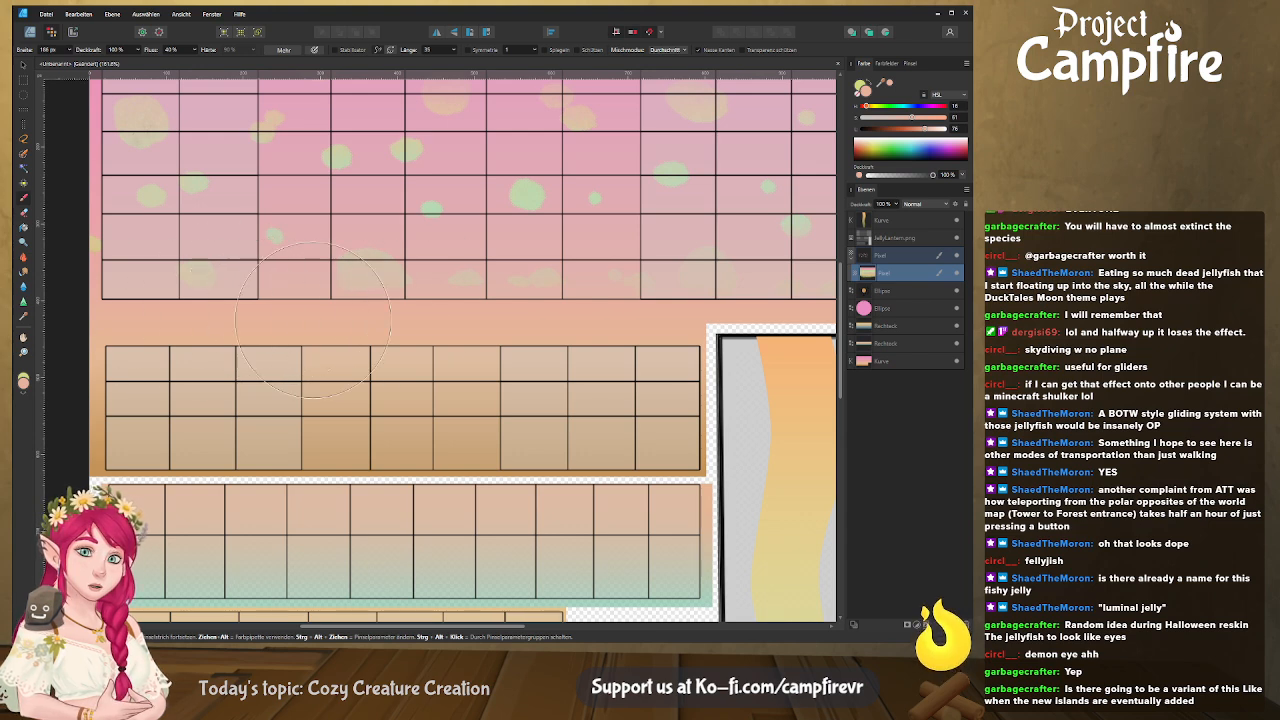
ctrl+scroll(309, 314, down, 5)
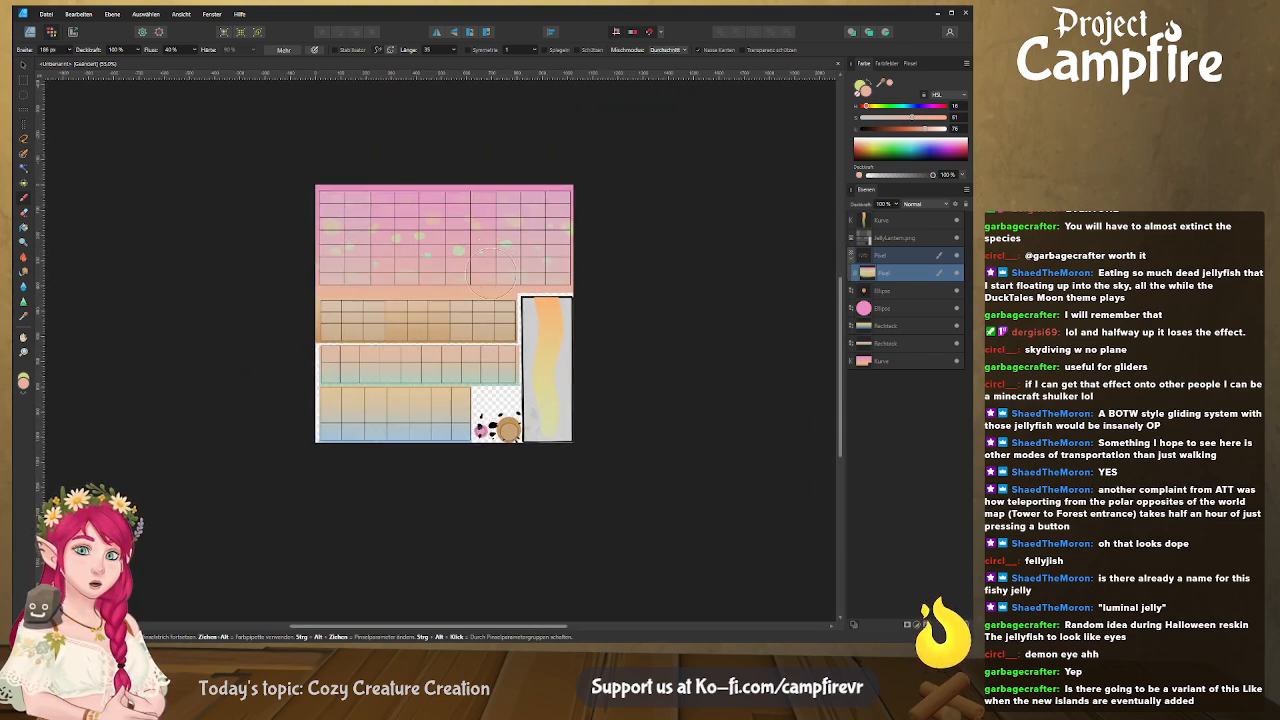
Lower the spots layer's opacity to 54% and compare the dome with the spots and the UV layout hidden and shown
click(866, 257)
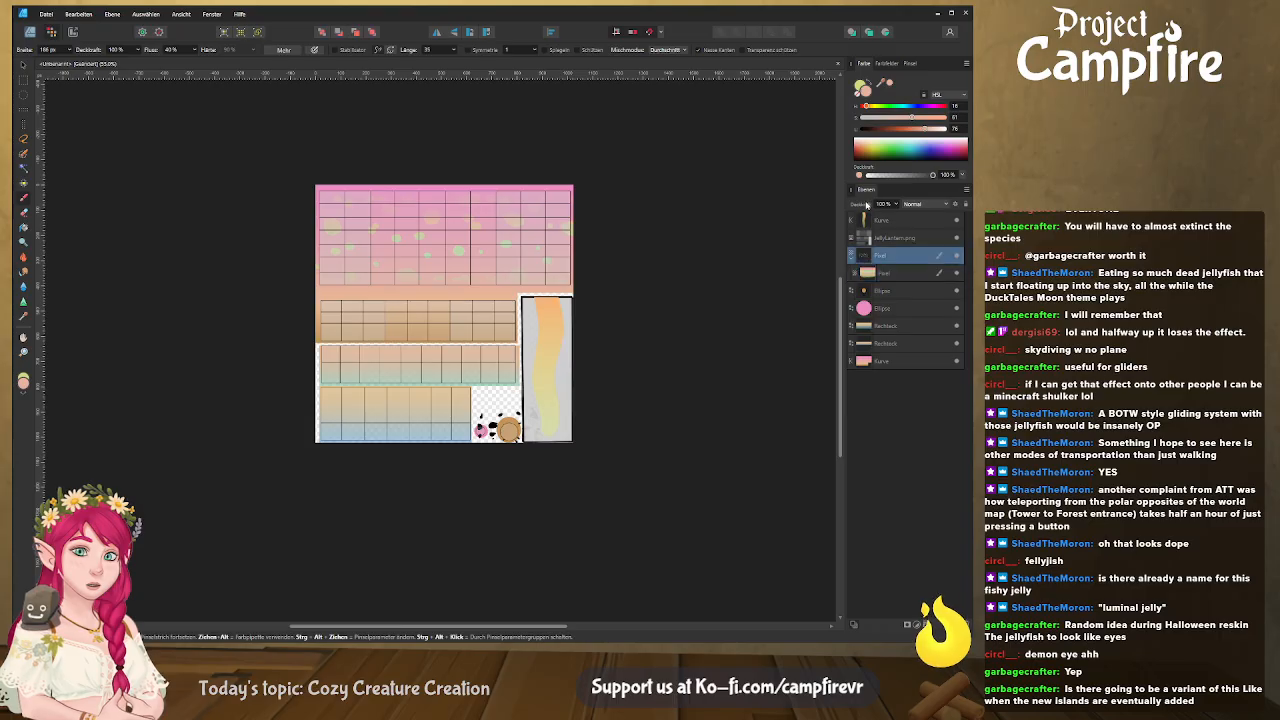
drag(853, 208, 852, 210)
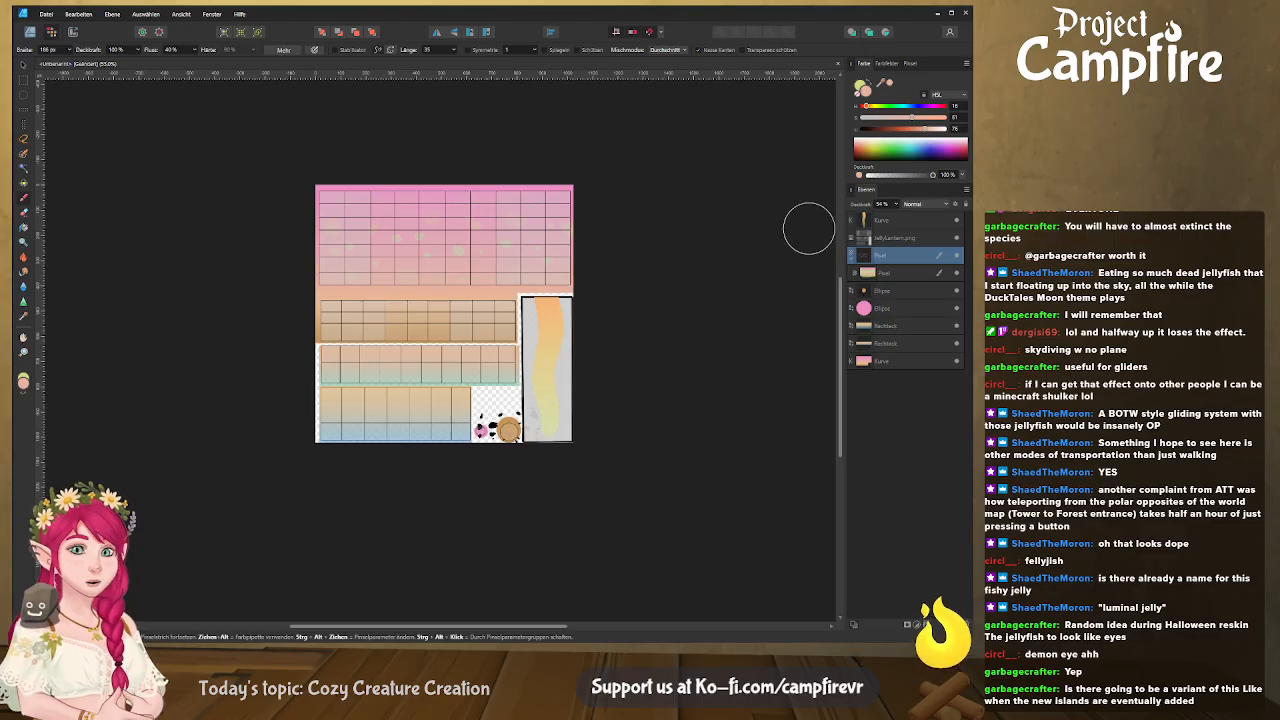
click(959, 257)
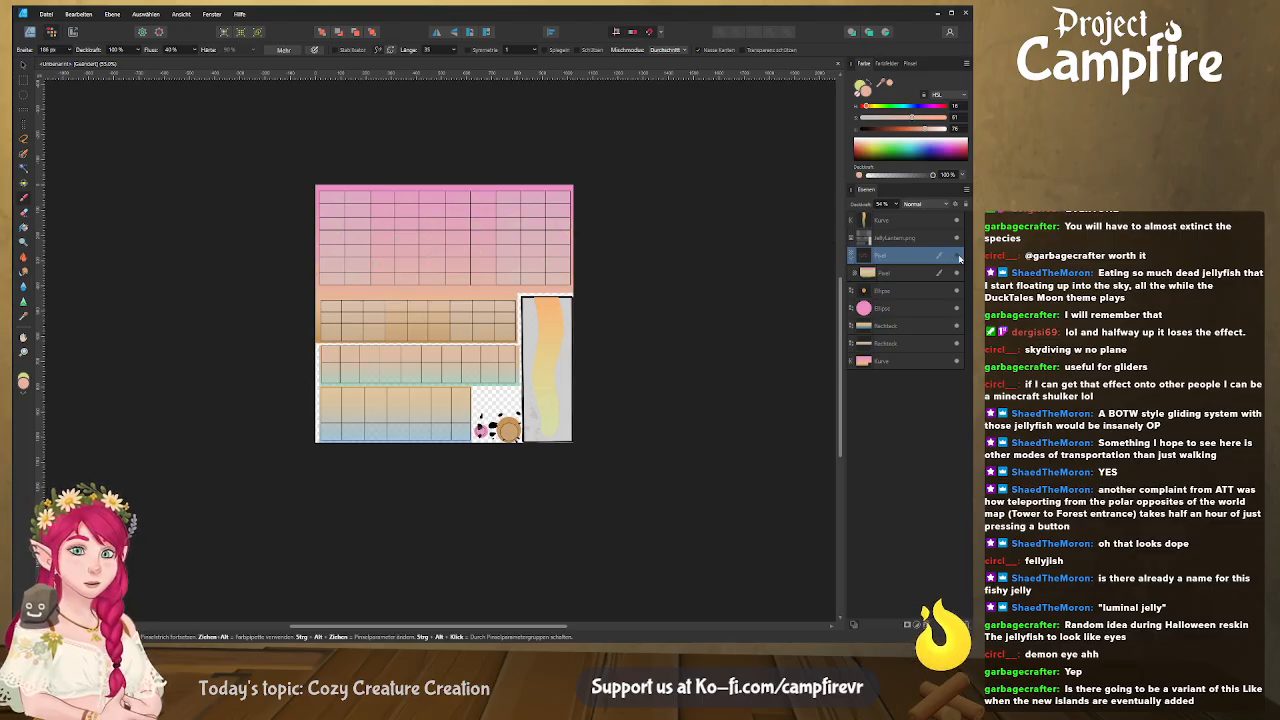
click(959, 238)
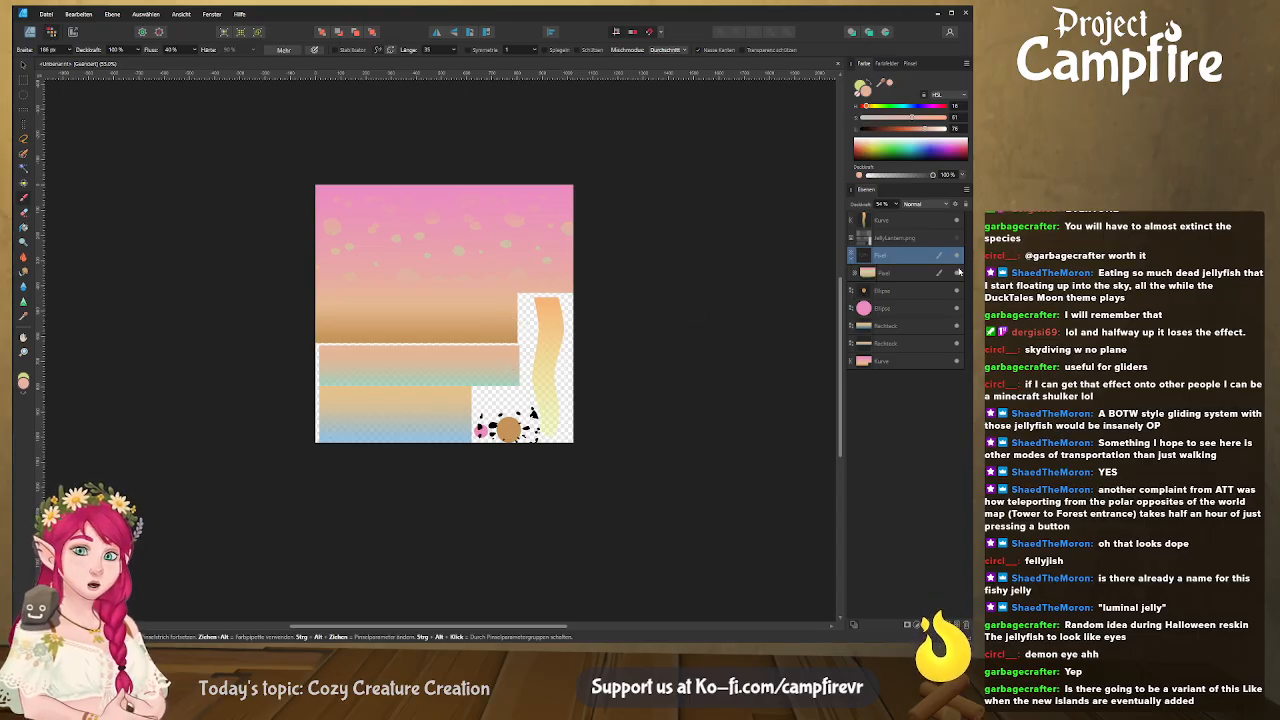
click(958, 238)
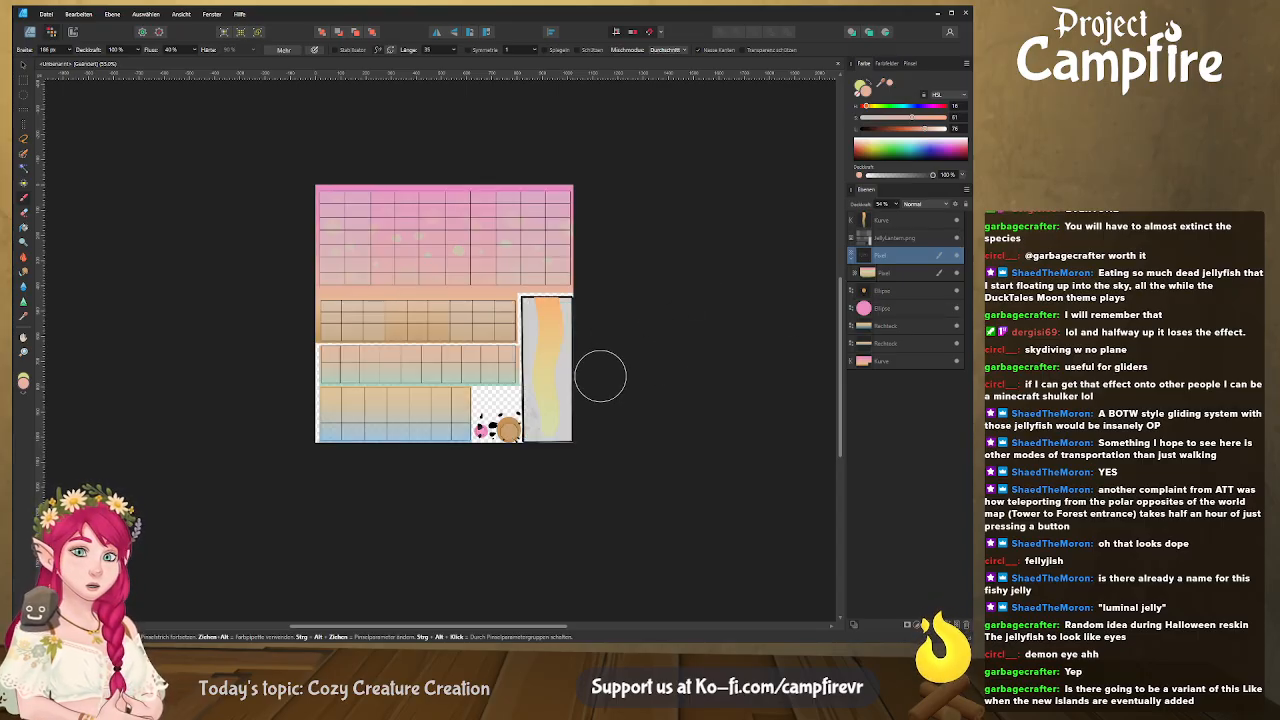
Add a new pixel layer directly above the pink-to-brown background curve
ctrl+scroll(556, 362, up, 4)
mouse_move(547, 352)
middle_down()
mouse_move(684, 360)
mouse_move(748, 341)
middle_up()
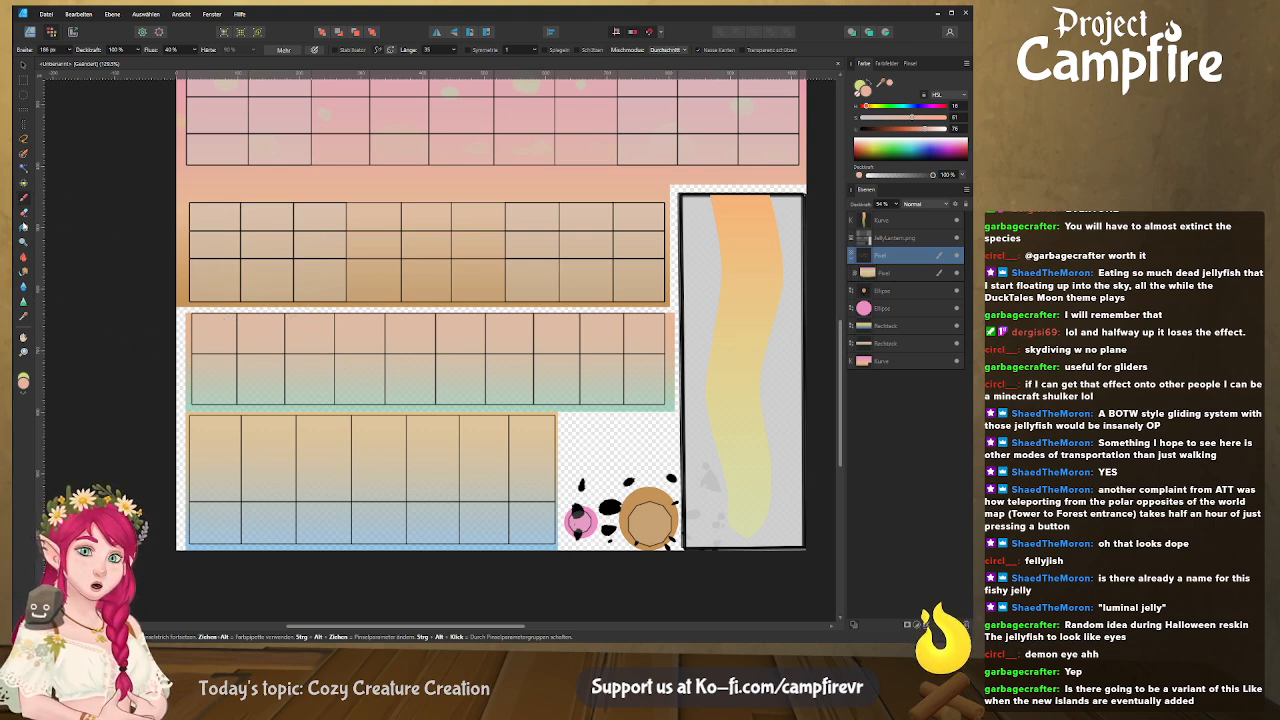
click(914, 361)
key(ctrl+shift+n)
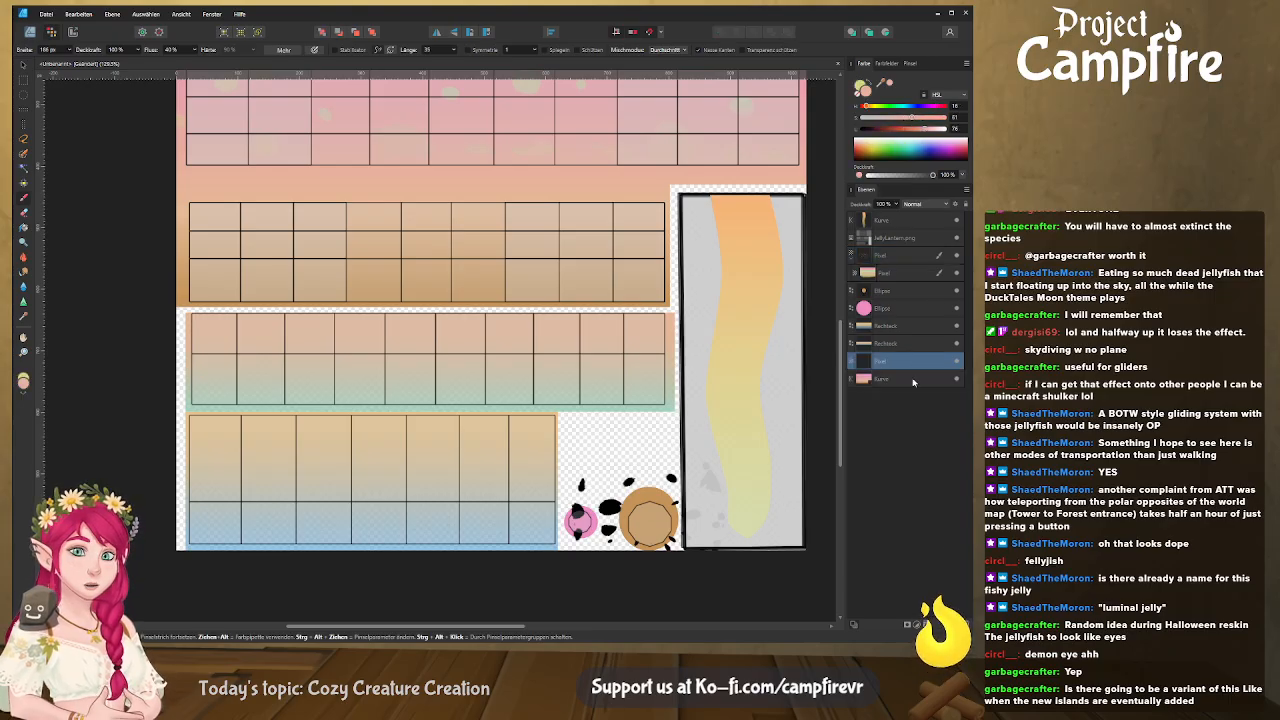
Nest the new pixel layer inside the pink-to-brown background curve and paint vertical strokes in a darkened sampled brown along its lower band
drag(913, 361, 852, 386)
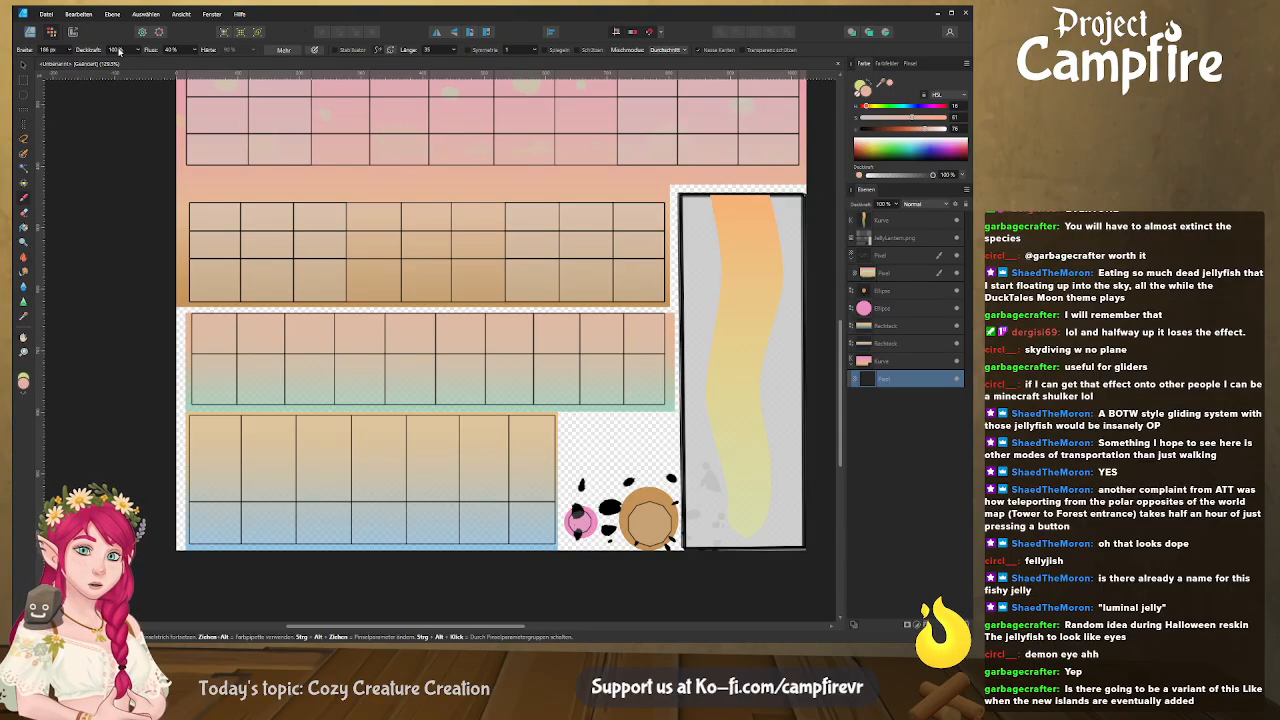
click(70, 50)
drag(68, 62, 55, 63)
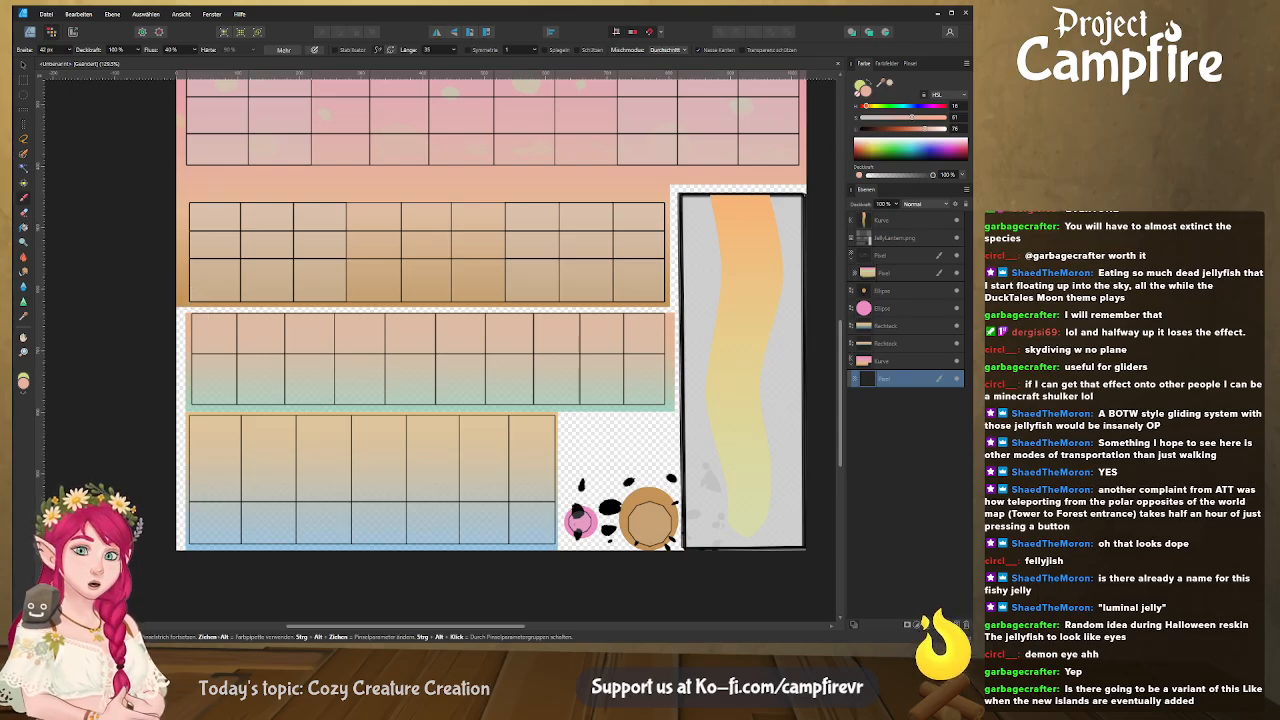
click(889, 83)
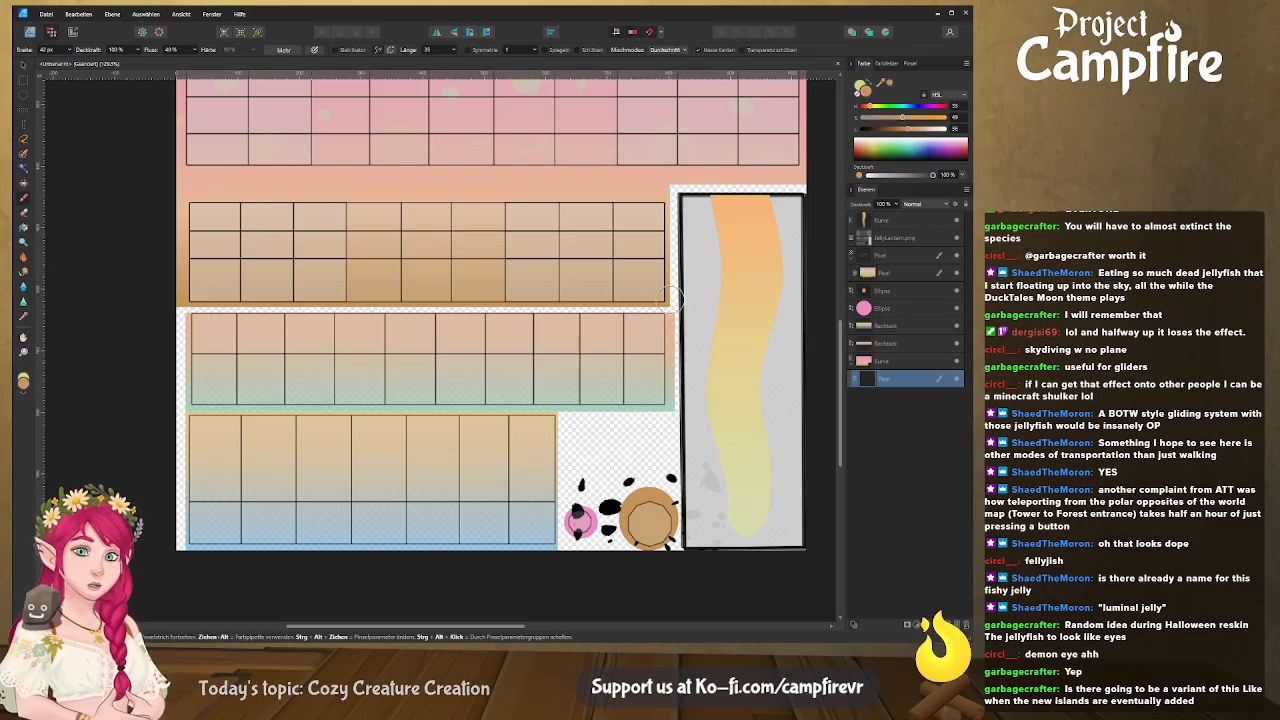
drag(908, 131, 905, 132)
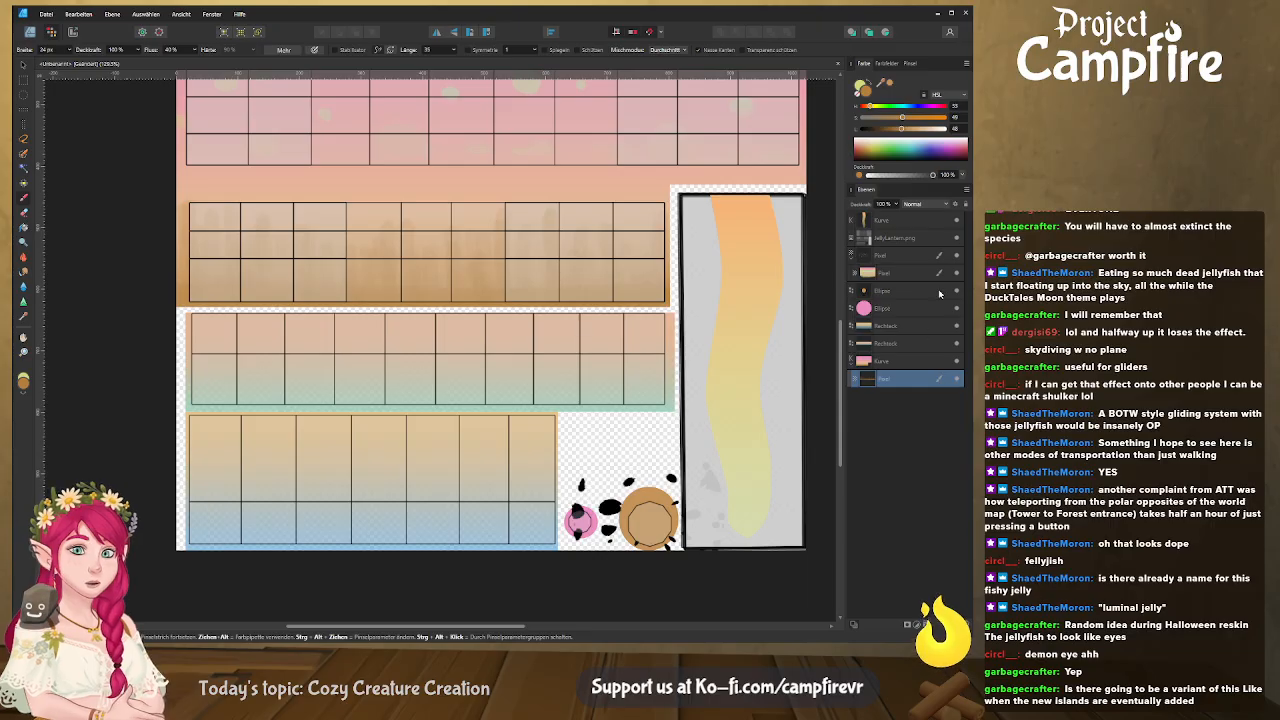
Hide the UV layout image and inspect the brown strokes along the background's lower band
click(954, 239)
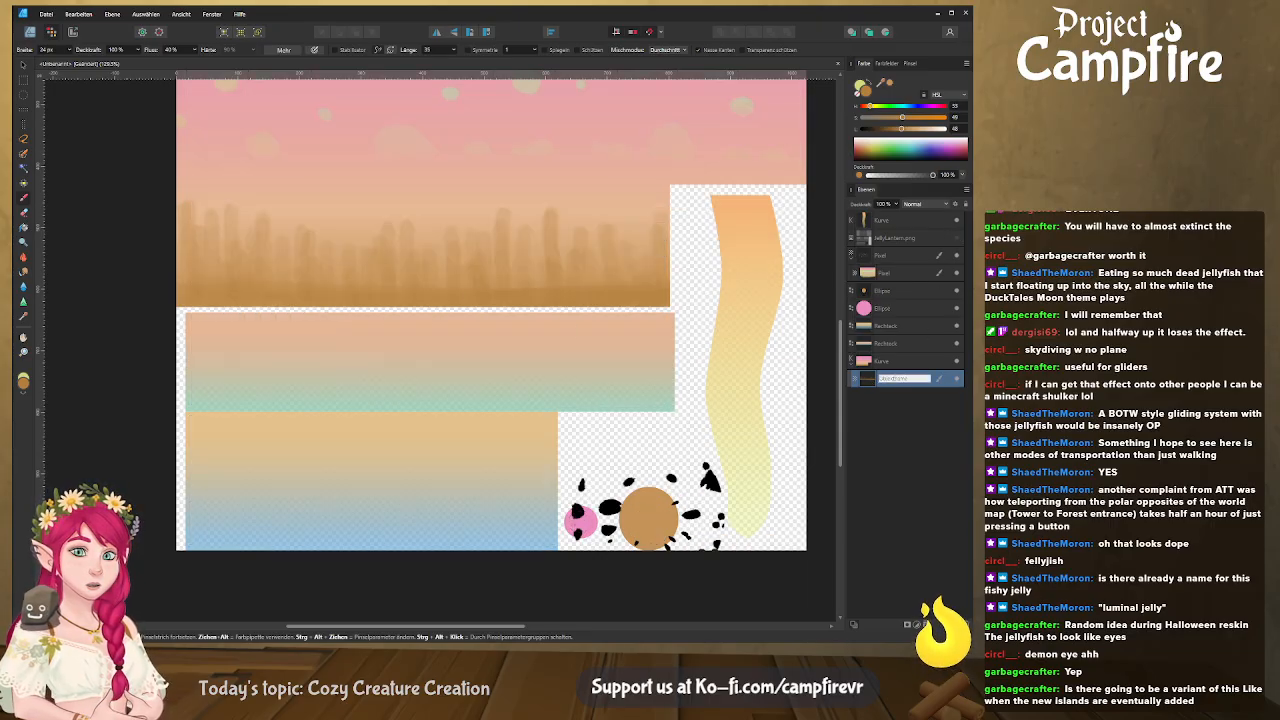
ctrl+click(888, 361)
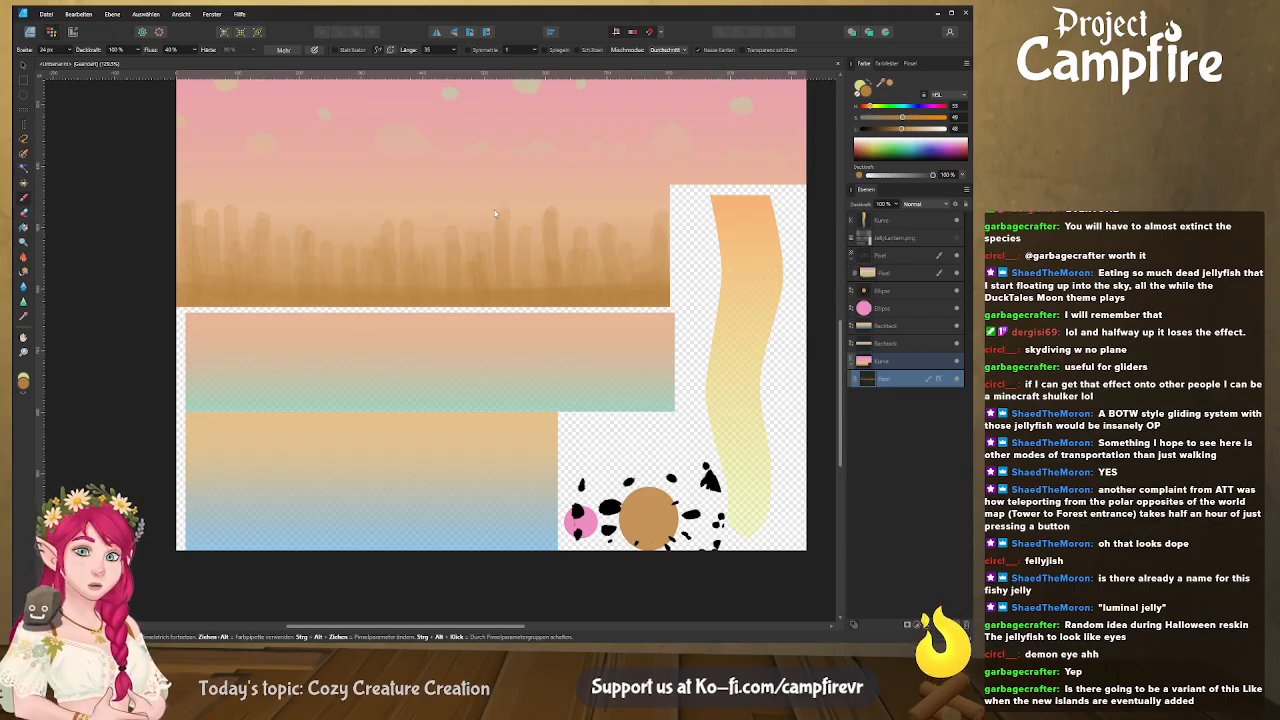
drag(545, 214, 552, 217)
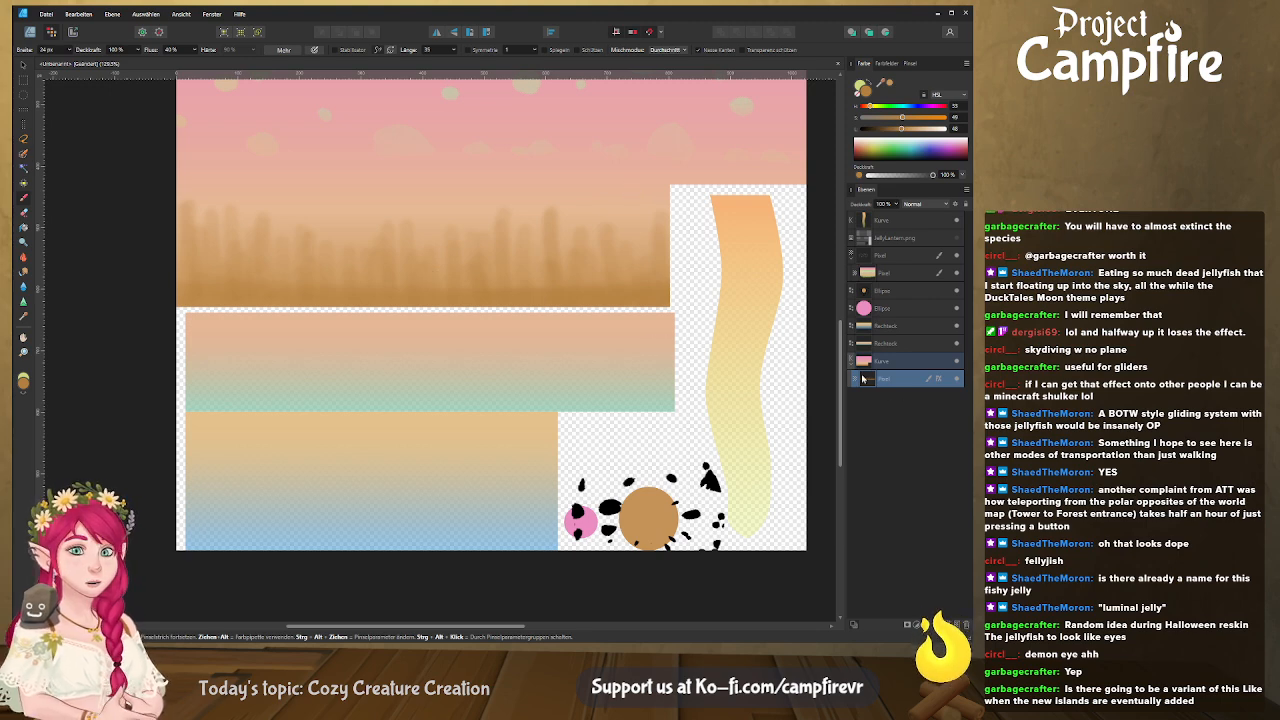
Roughen the painted brown strokes by erasing over them with FTOON Water on Dry and a mottled brush from the Neptune 2 set
click(24, 214)
click(910, 63)
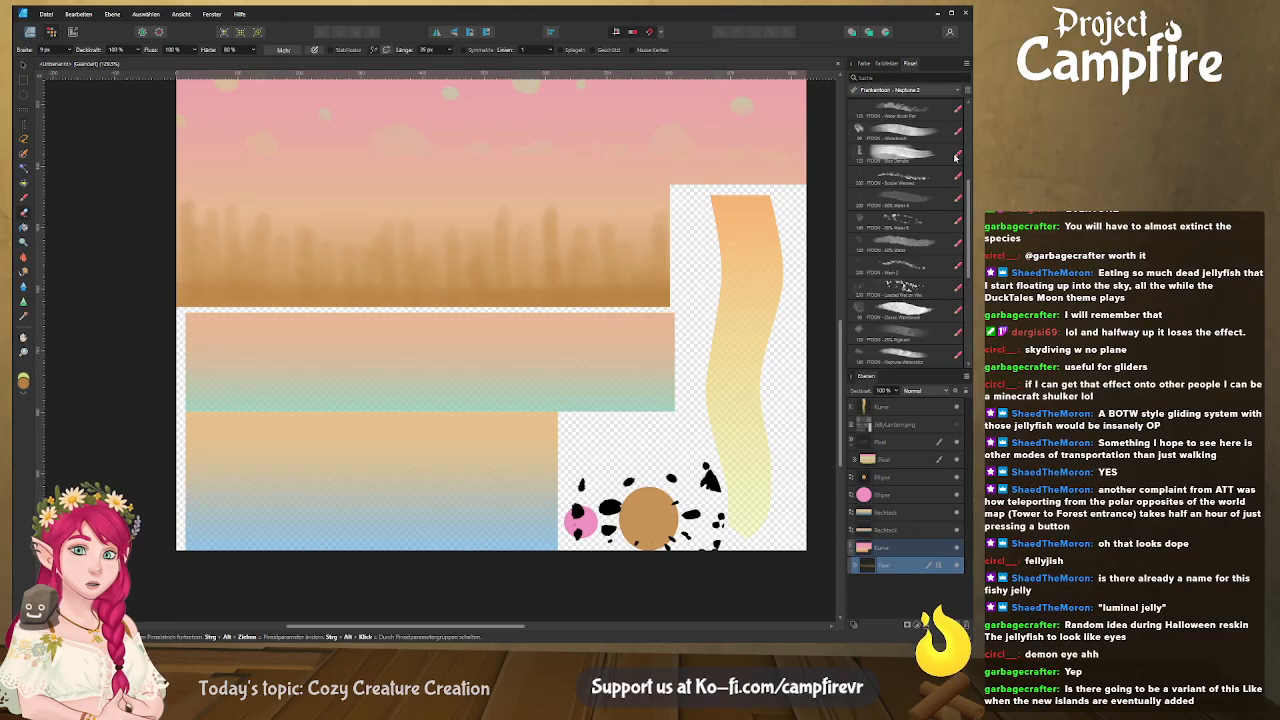
scroll(916, 277, down, 6)
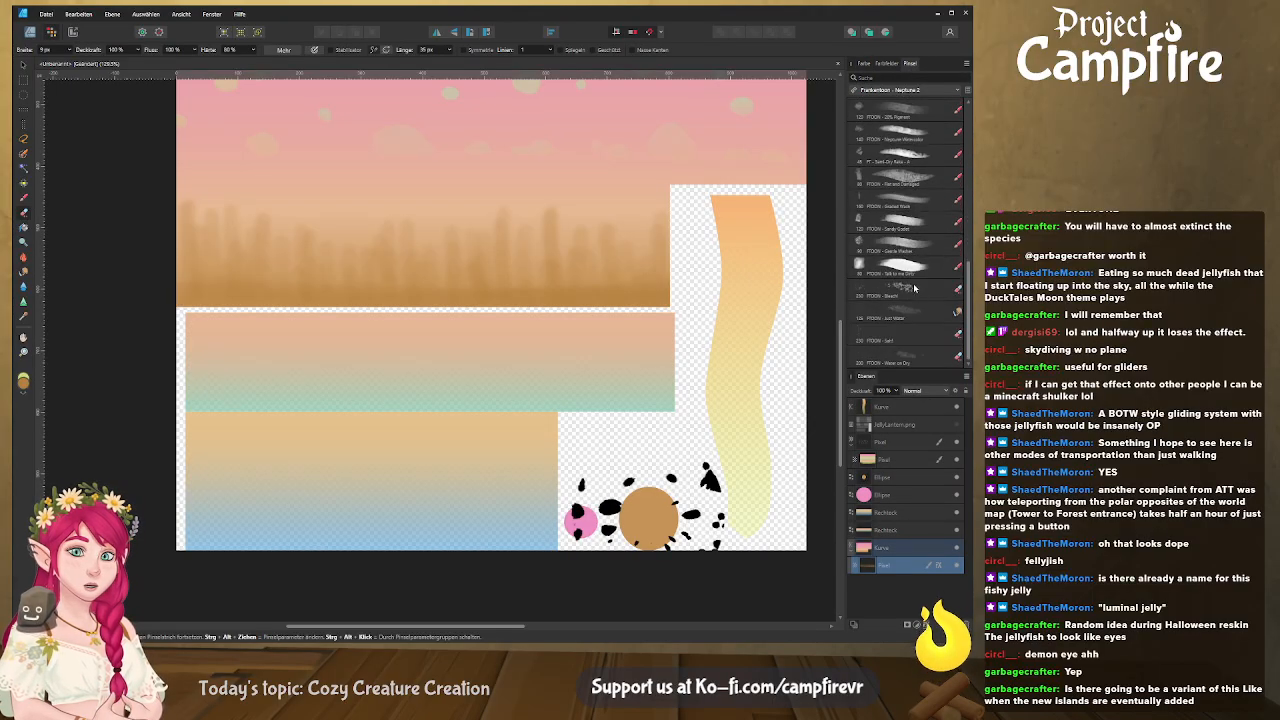
click(912, 358)
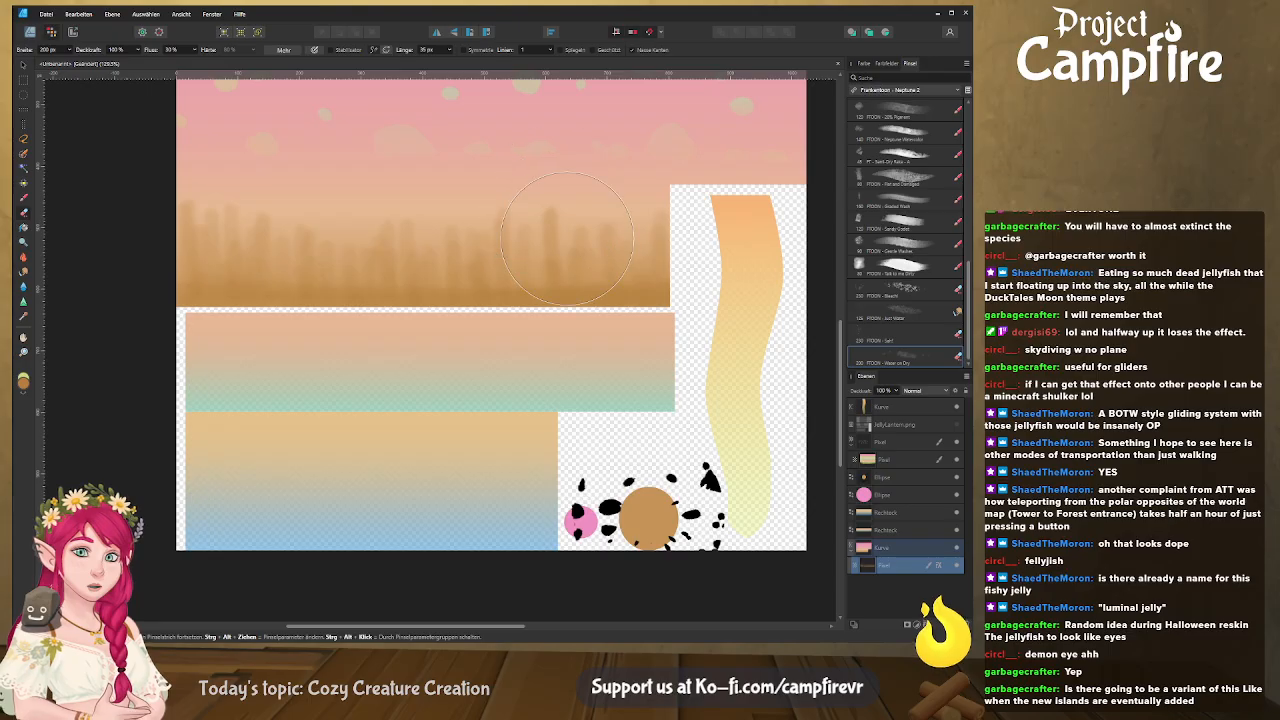
drag(70, 52, 69, 78)
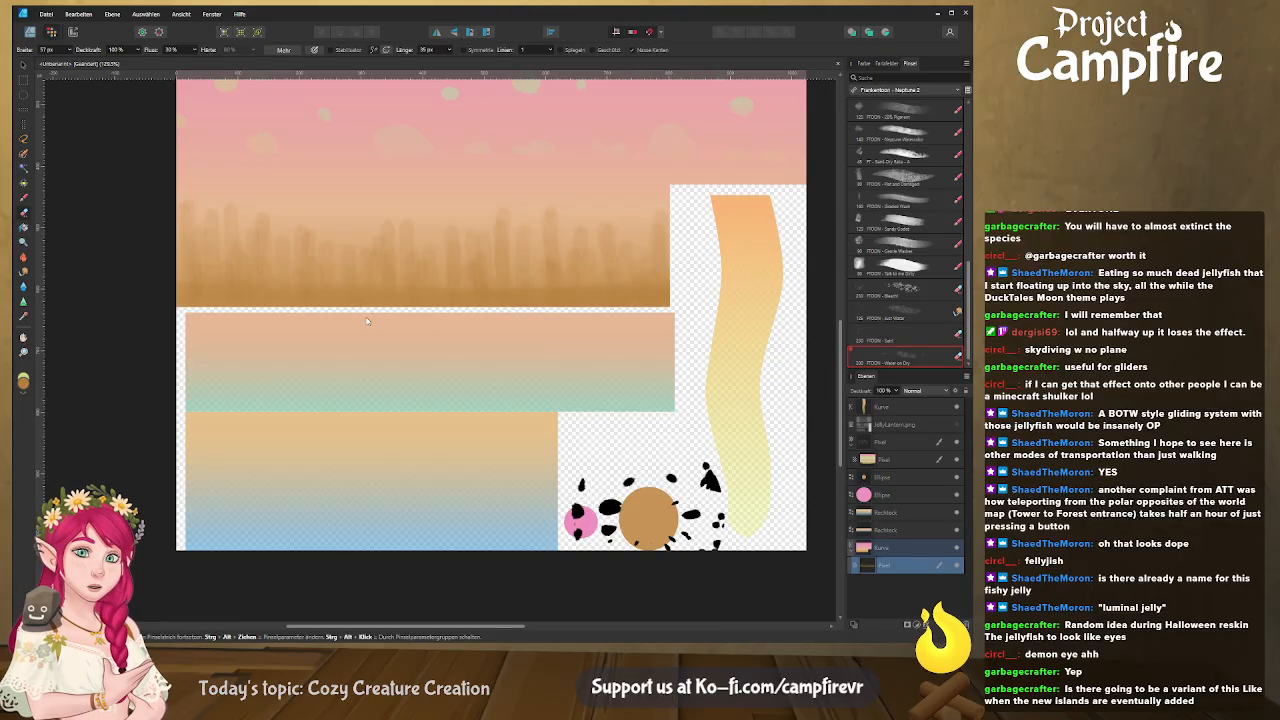
click(905, 290)
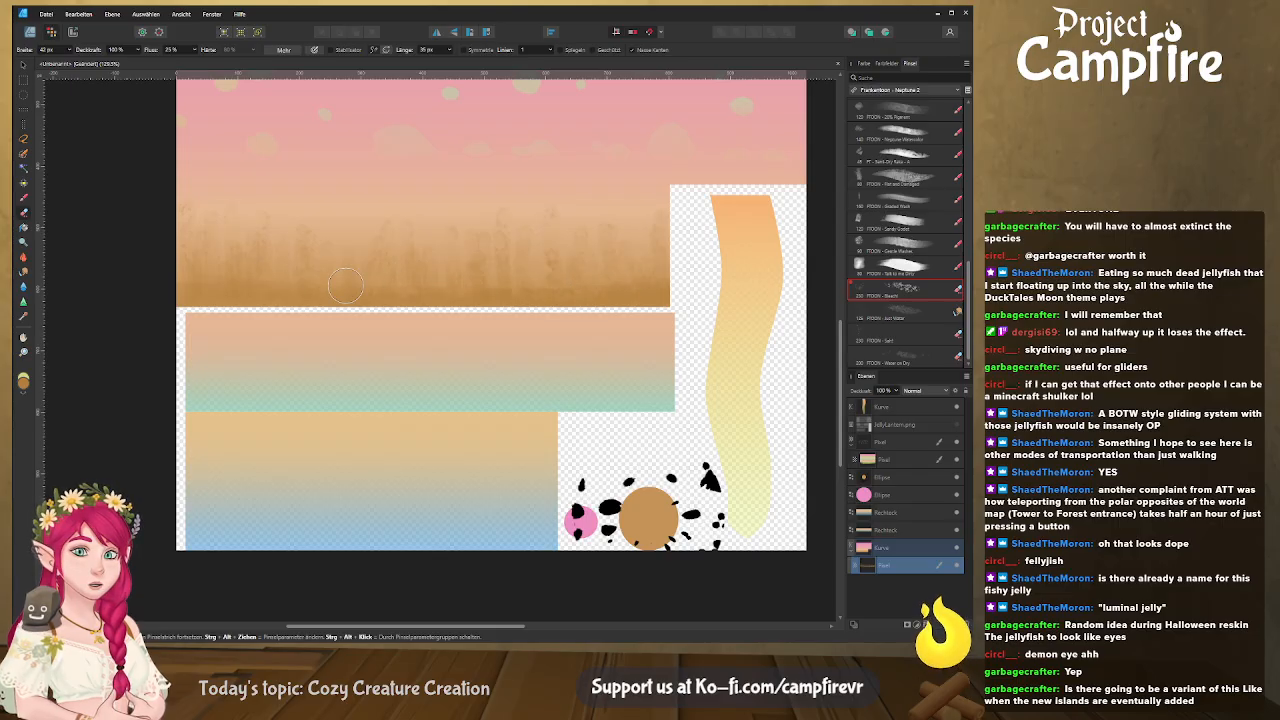
Try to remove the black blotches around the brown ellipse by clearing its outline colour
middle_drag(652, 456, 588, 323)
click(23, 64)
click(882, 477)
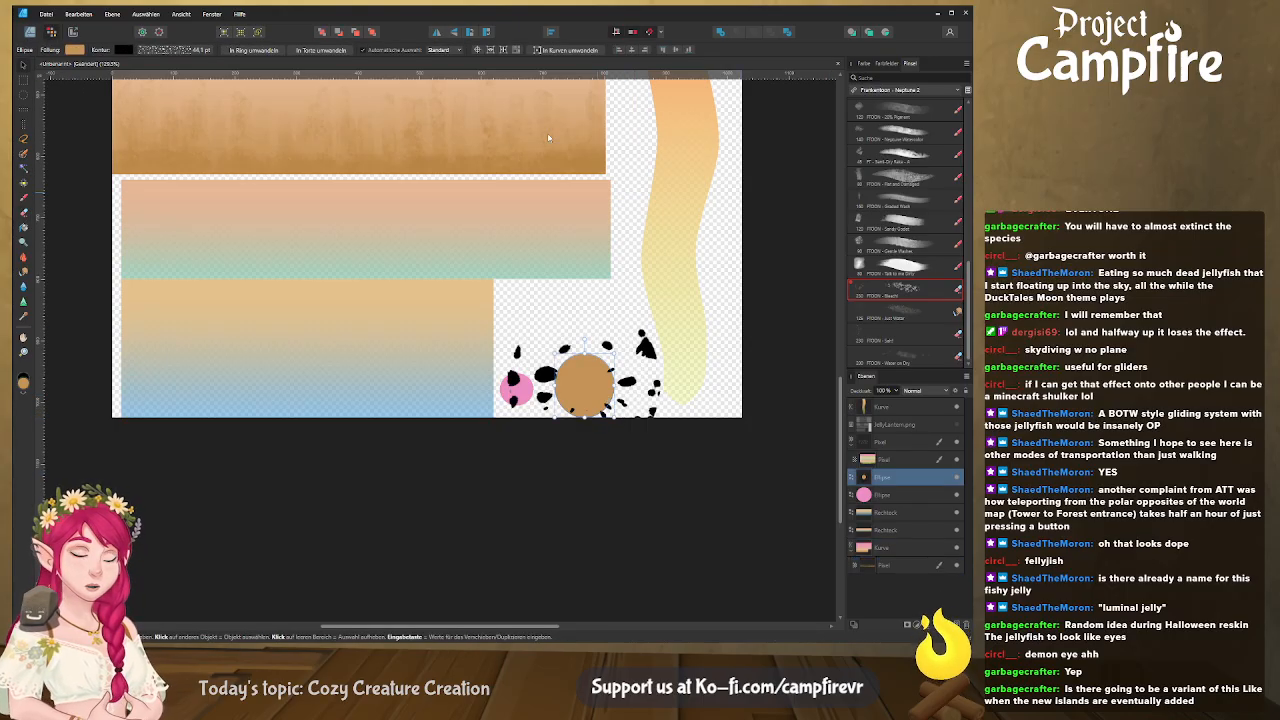
click(864, 63)
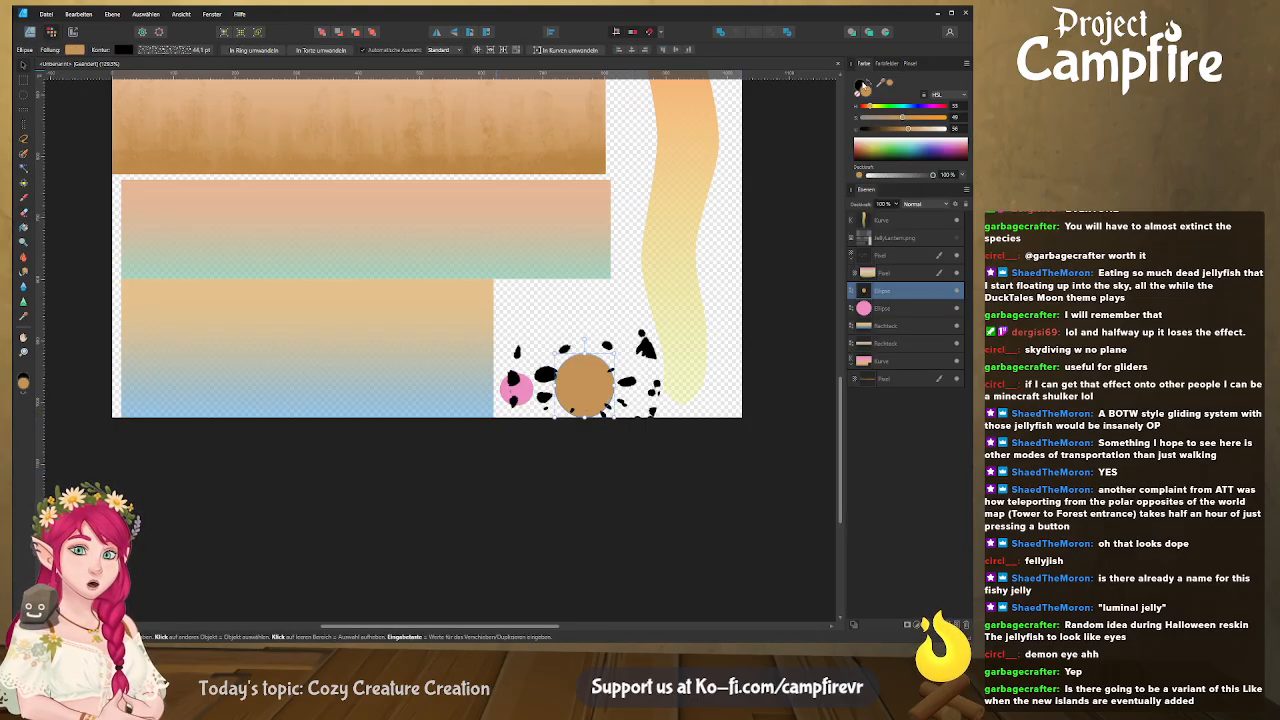
click(859, 85)
click(858, 95)
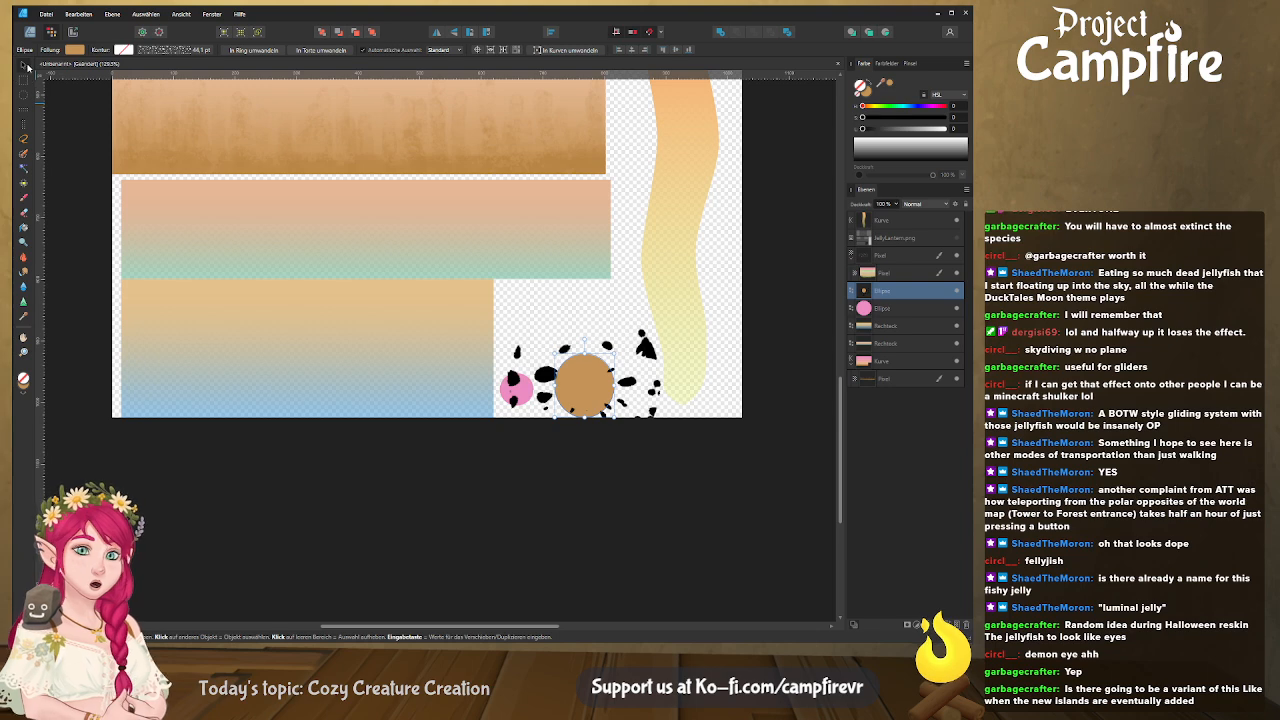
Switch to the vector workspace and remove the brown ellipse's blotchy outline by setting its width to 0 pt and its line style to none
click(30, 32)
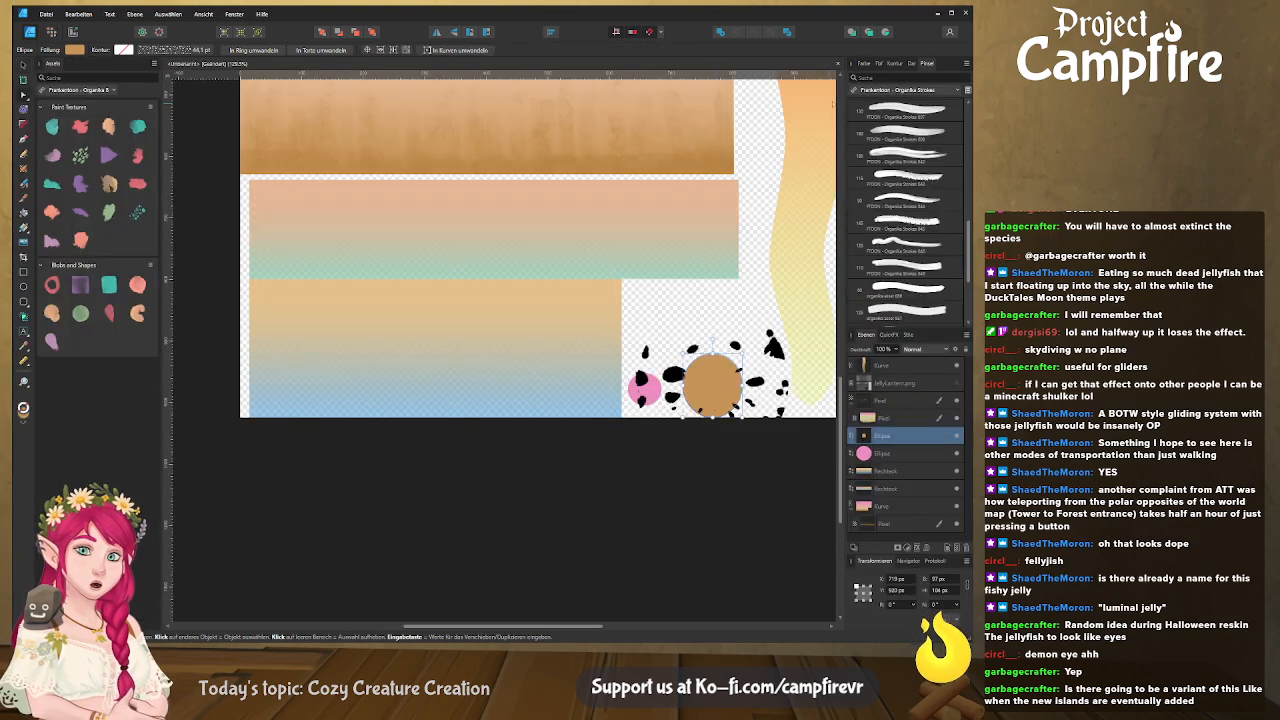
click(863, 63)
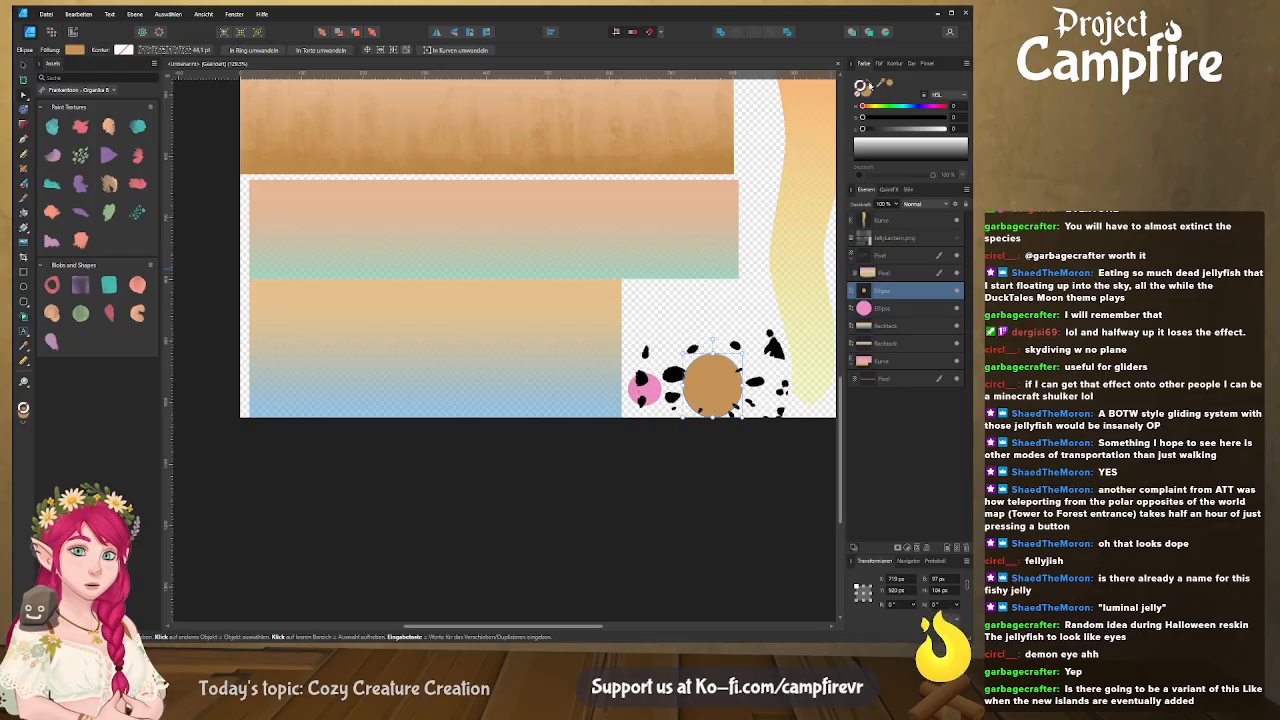
click(860, 89)
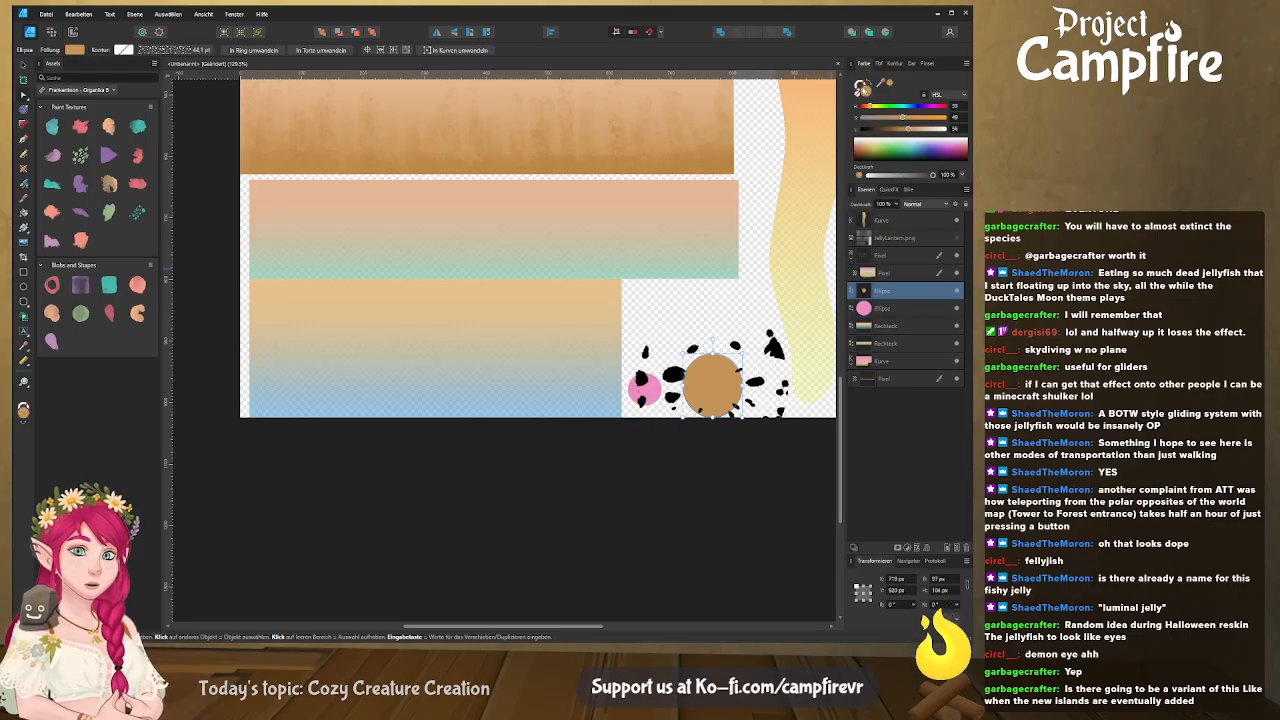
click(860, 86)
mouse_move(864, 117)
mouse_down()
mouse_move(876, 117)
mouse_move(843, 124)
mouse_up()
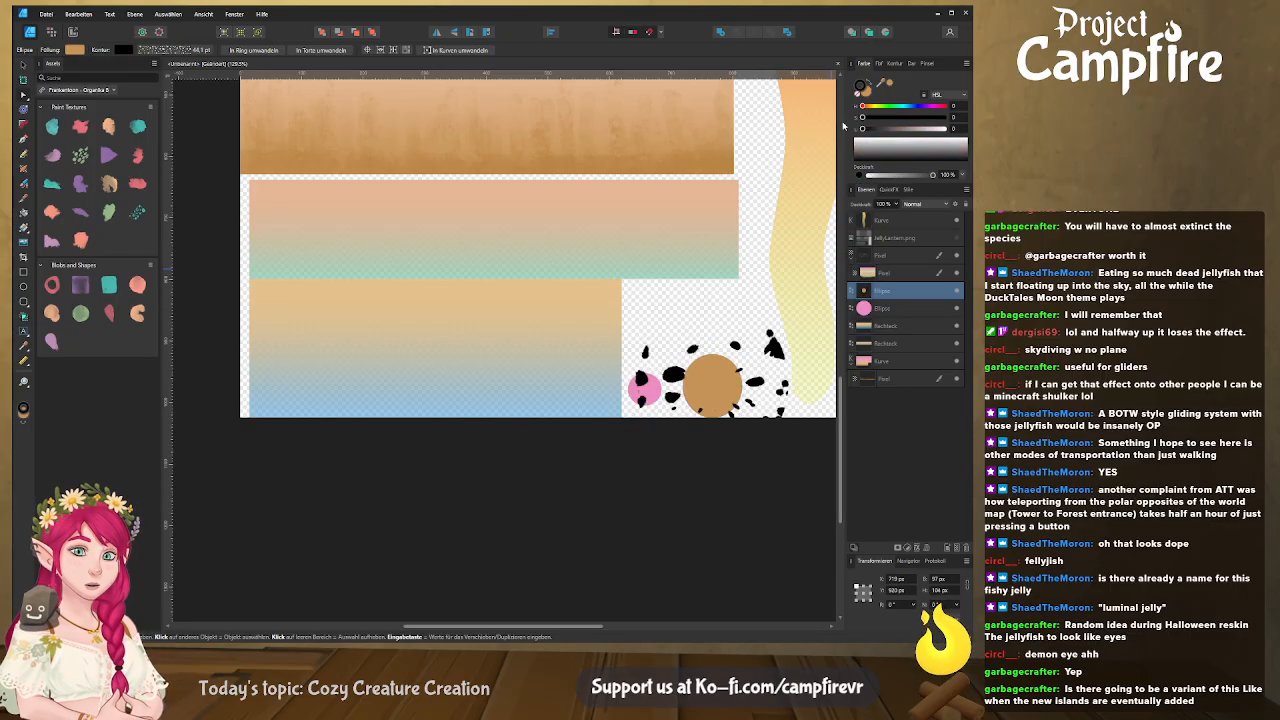
middle_drag(741, 467, 628, 422)
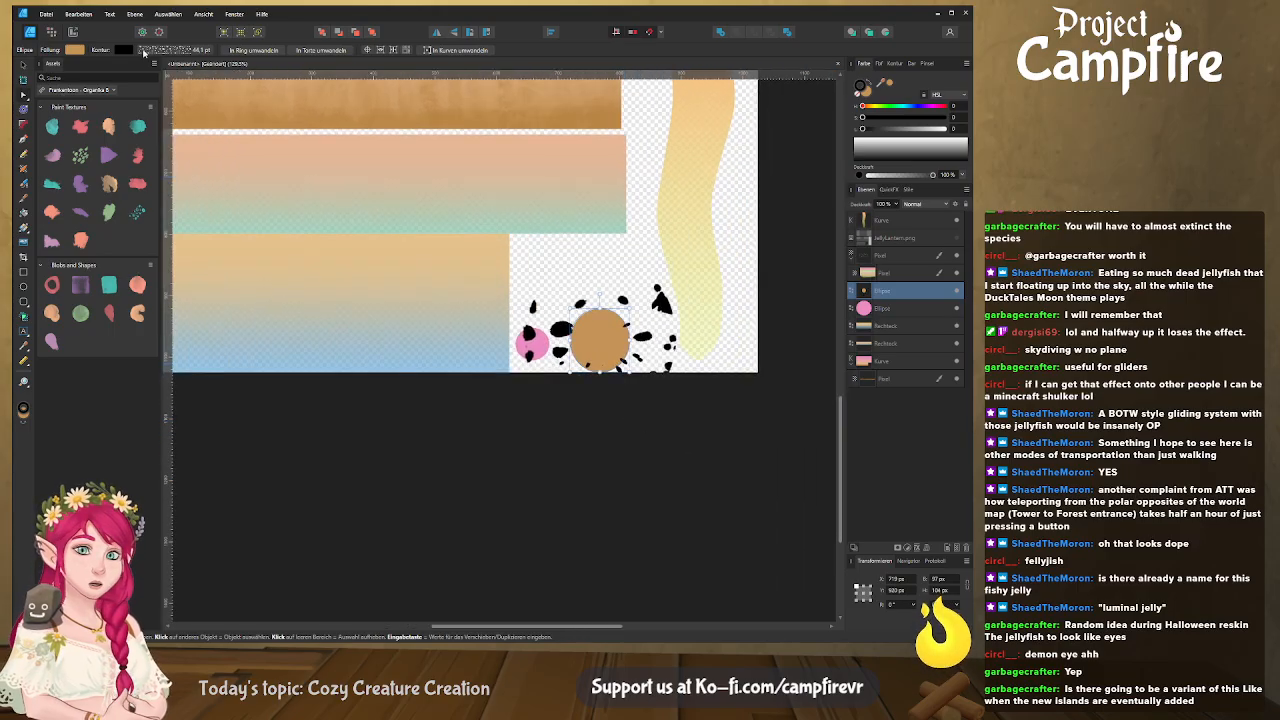
drag(199, 84, 120, 84)
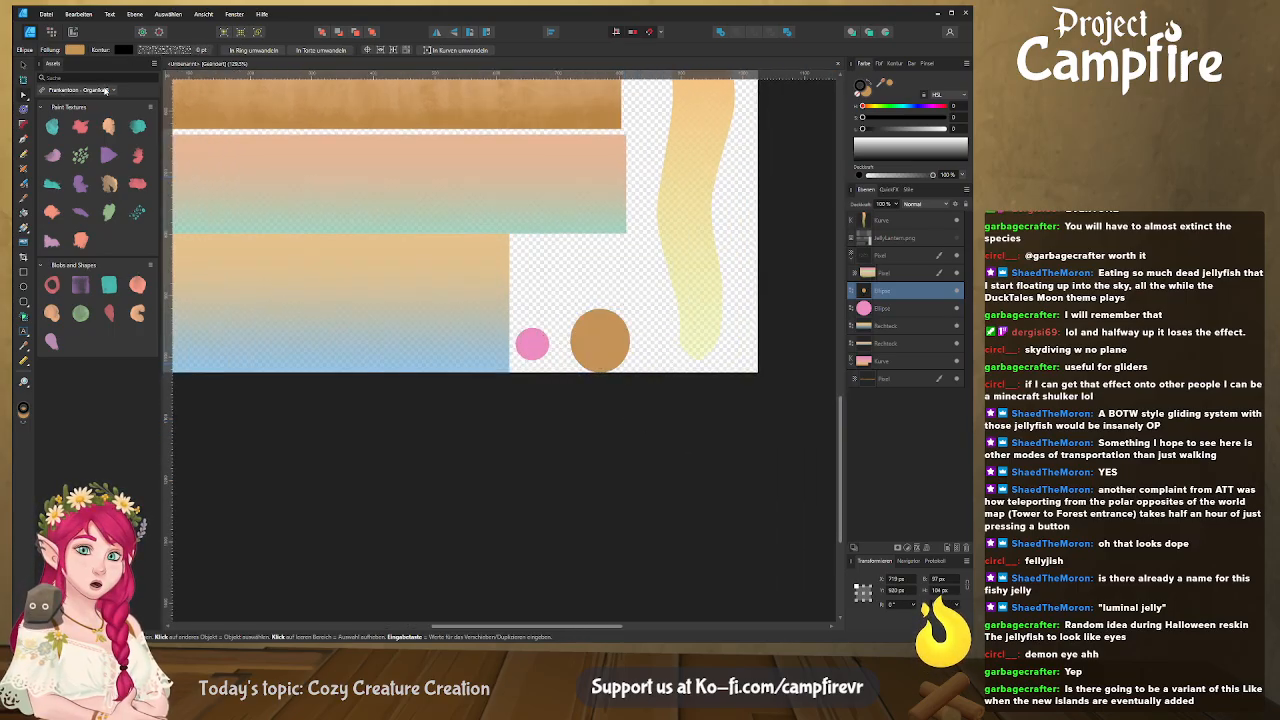
click(154, 72)
click(480, 403)
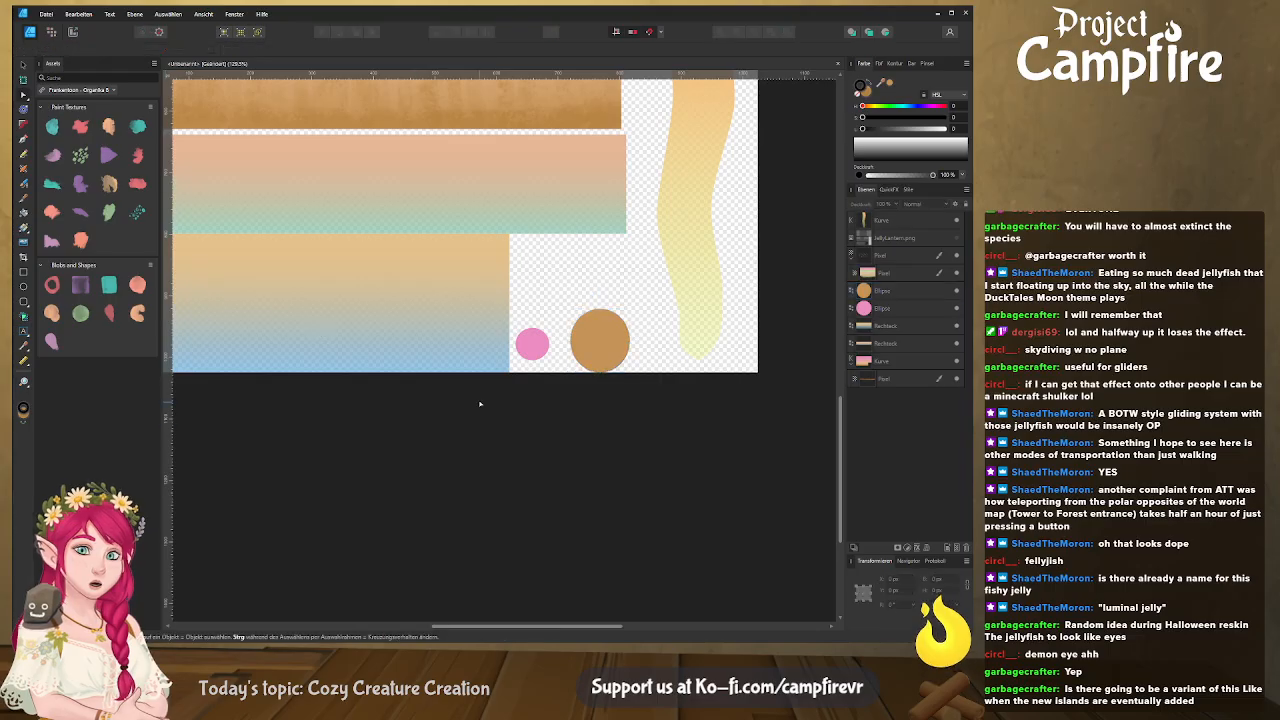
Recolour the brown ellipse with the darker brown sampled from the lower edge of the background band
middle_drag(614, 277, 617, 343)
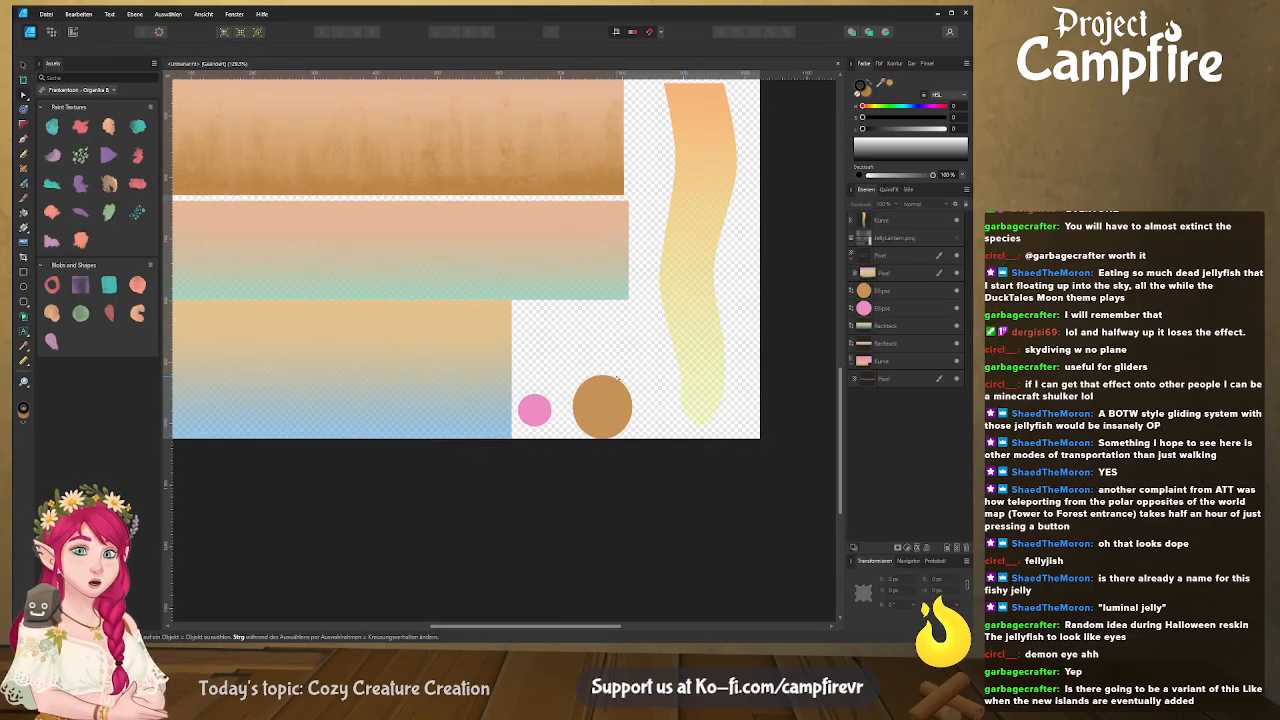
click(617, 380)
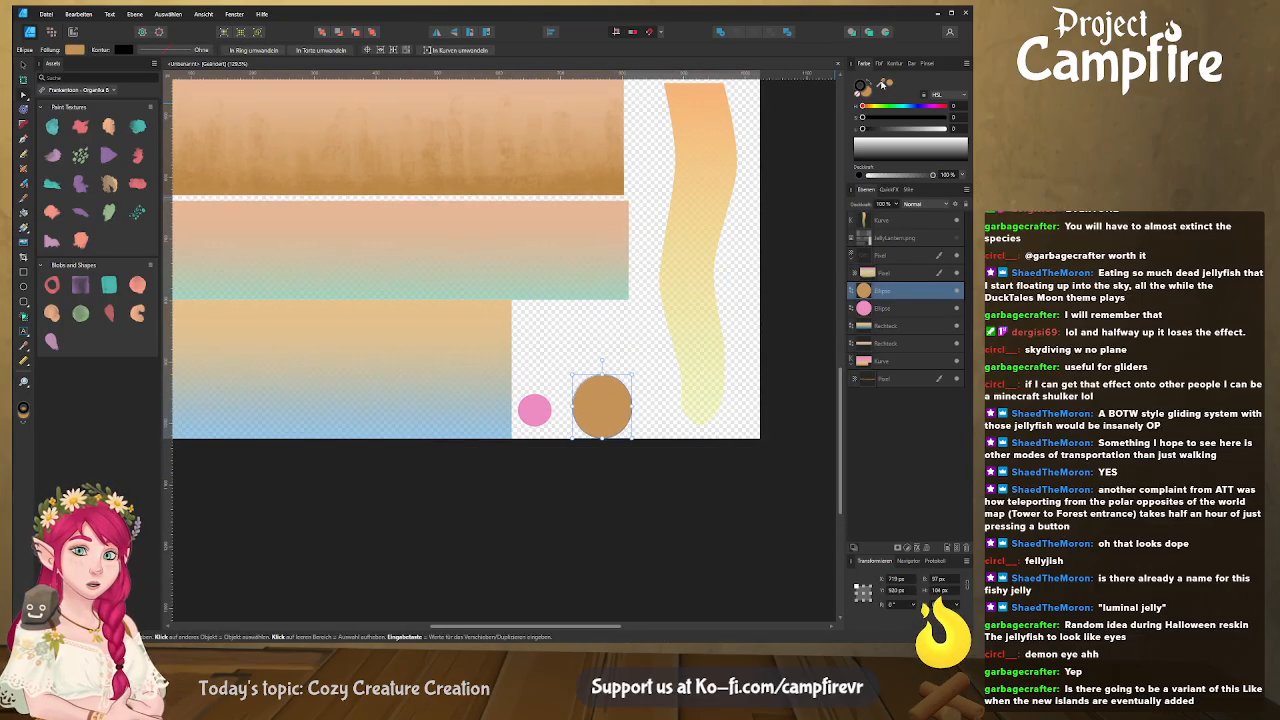
drag(882, 84, 845, 130)
click(889, 83)
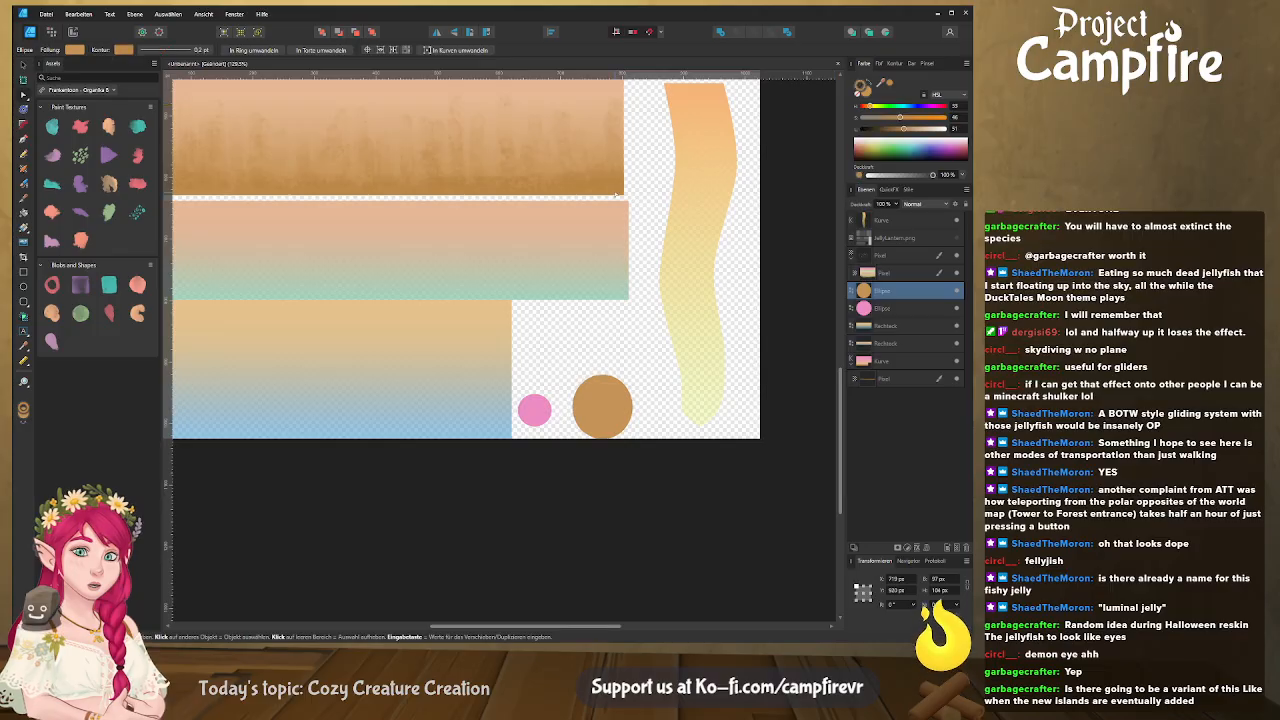
click(868, 92)
drag(881, 84, 616, 193)
click(636, 342)
Convert the peach-to-turquoise rectangle below the brown band to curves
scroll(636, 342, down, 4)
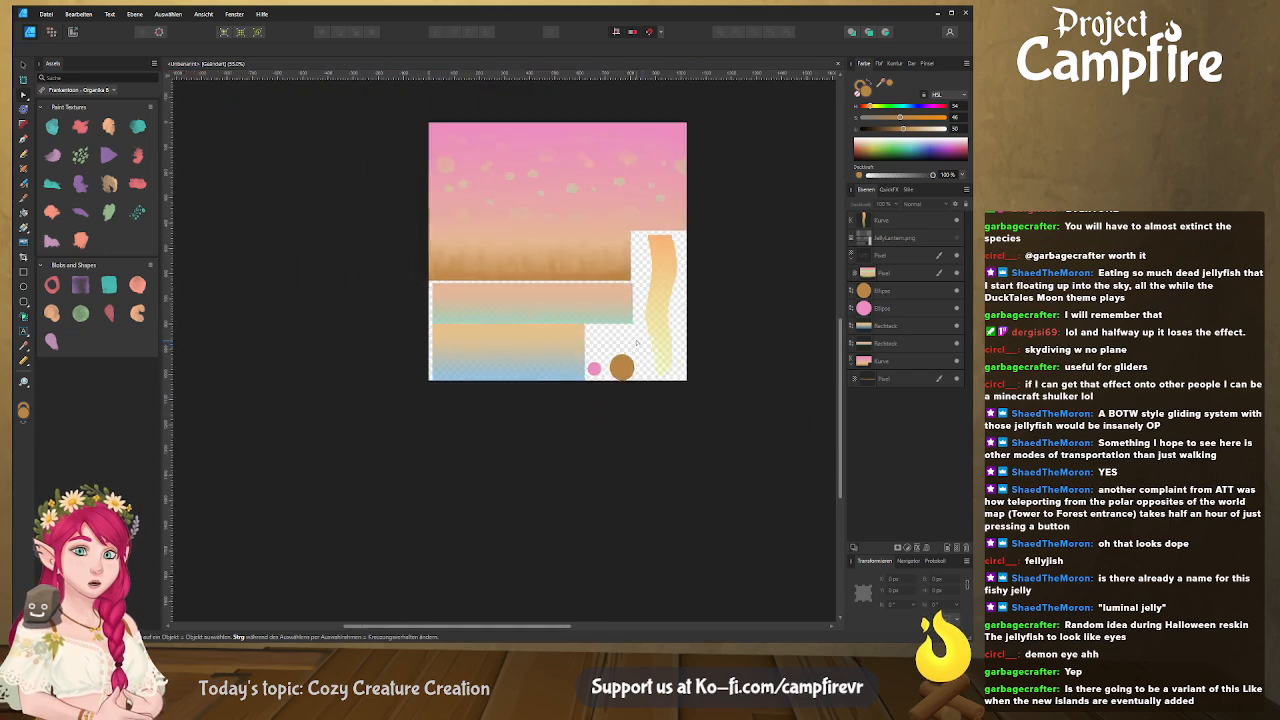
middle_drag(620, 363, 588, 378)
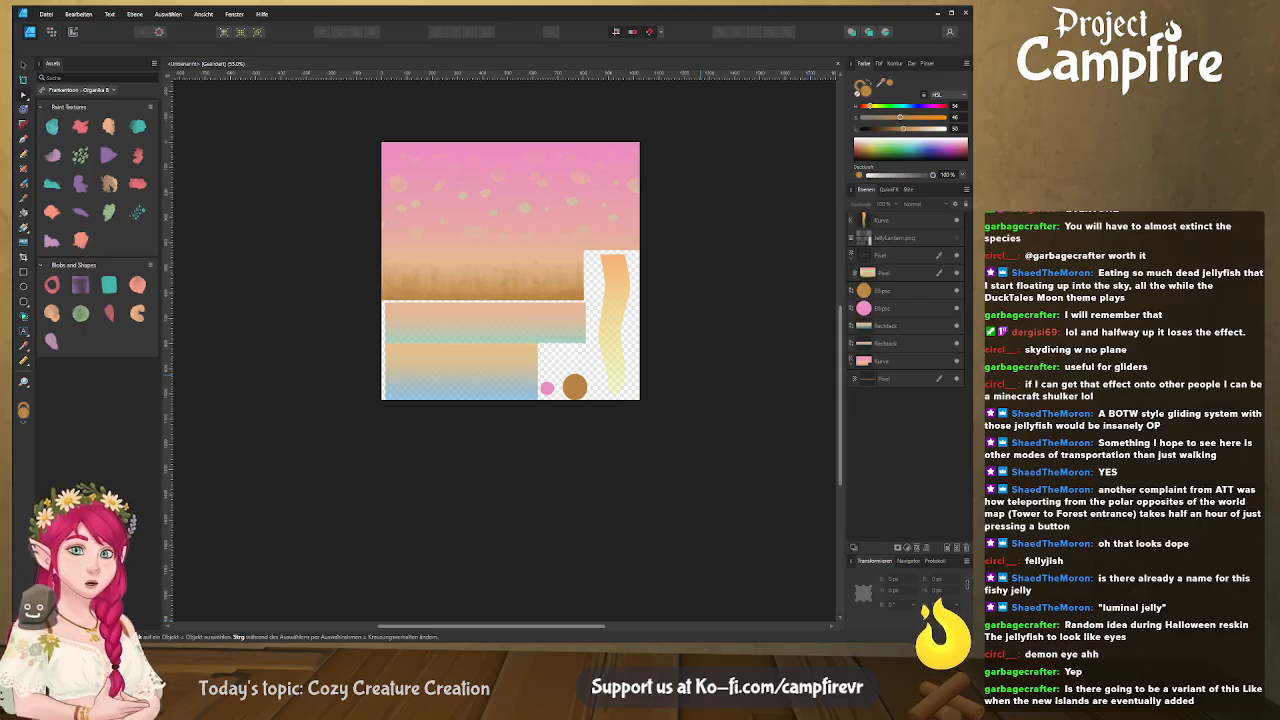
scroll(599, 367, up, 3)
middle_drag(599, 367, 715, 336)
click(525, 248)
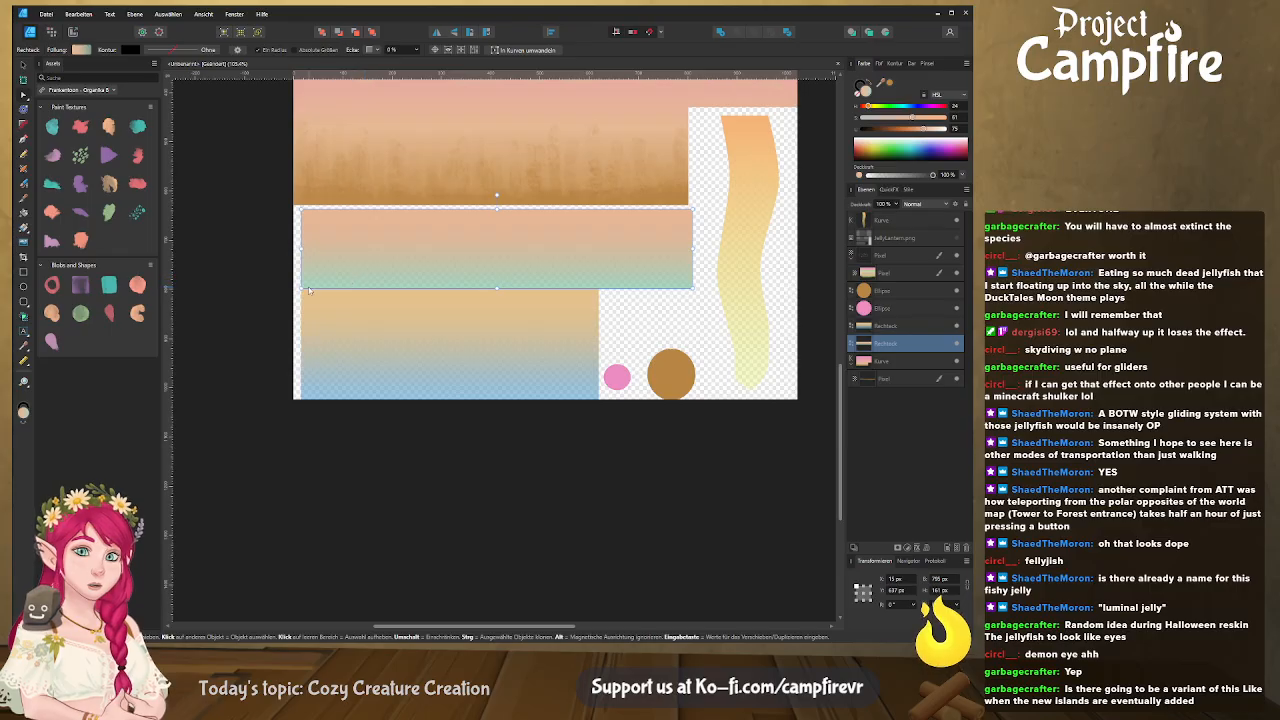
click(527, 49)
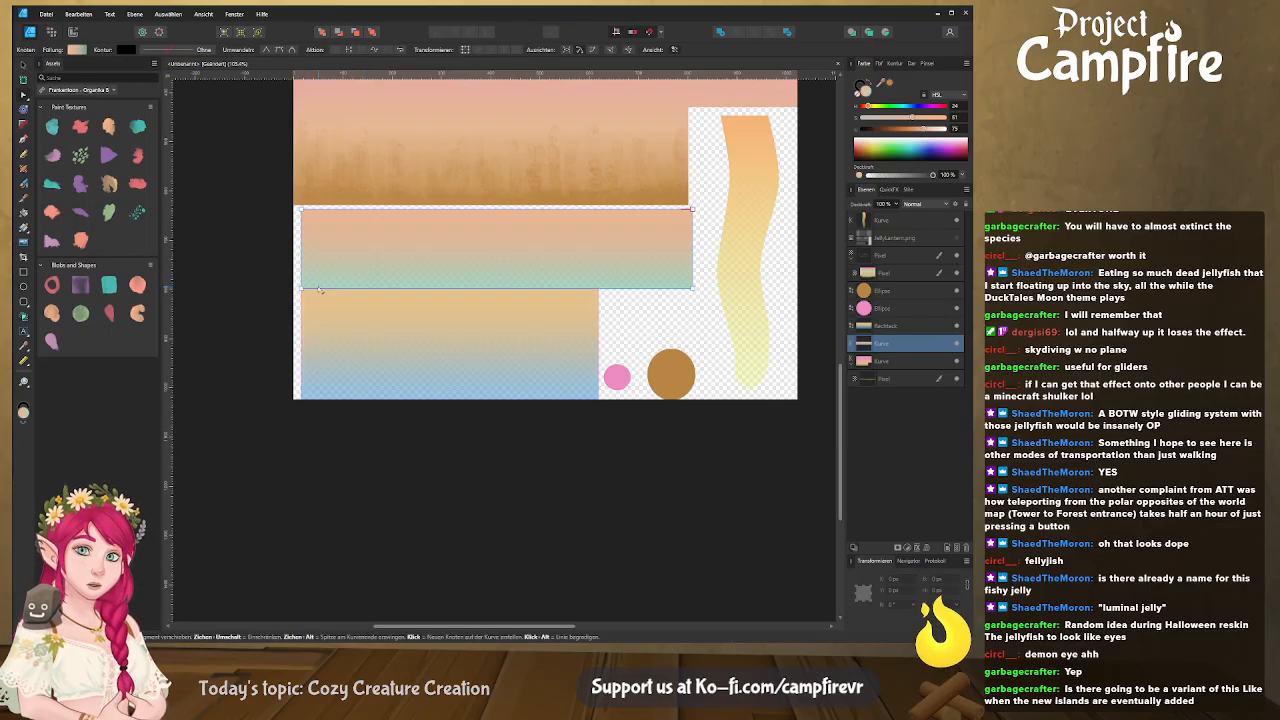
Add a row of nodes along the bottom edge of the peach-to-turquoise shape
click(320, 289)
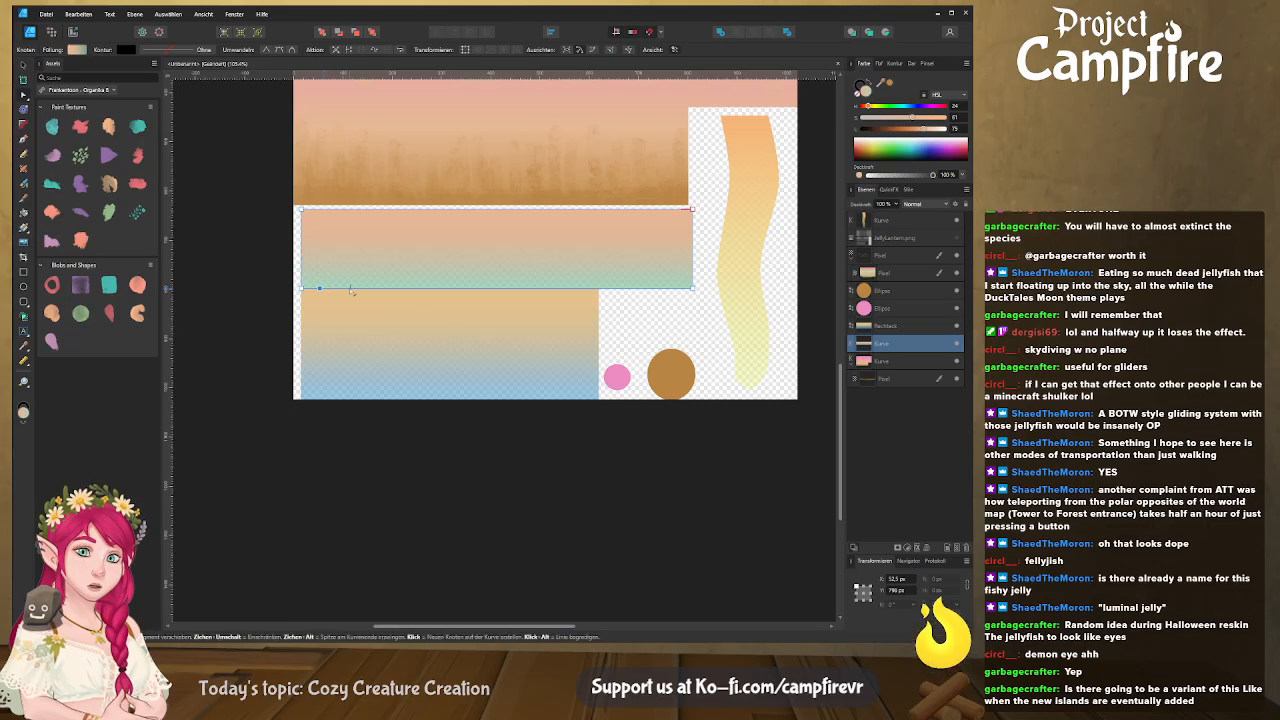
click(349, 289)
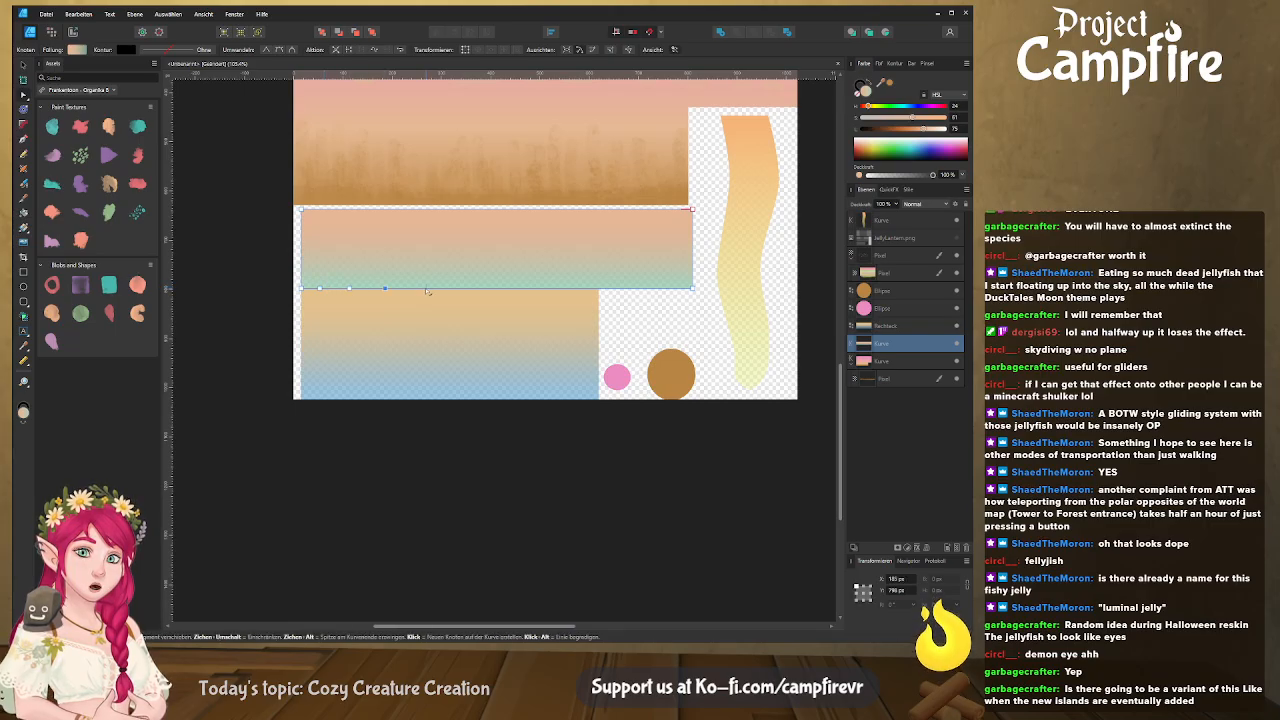
click(403, 289)
click(426, 289)
click(450, 289)
click(483, 289)
click(563, 289)
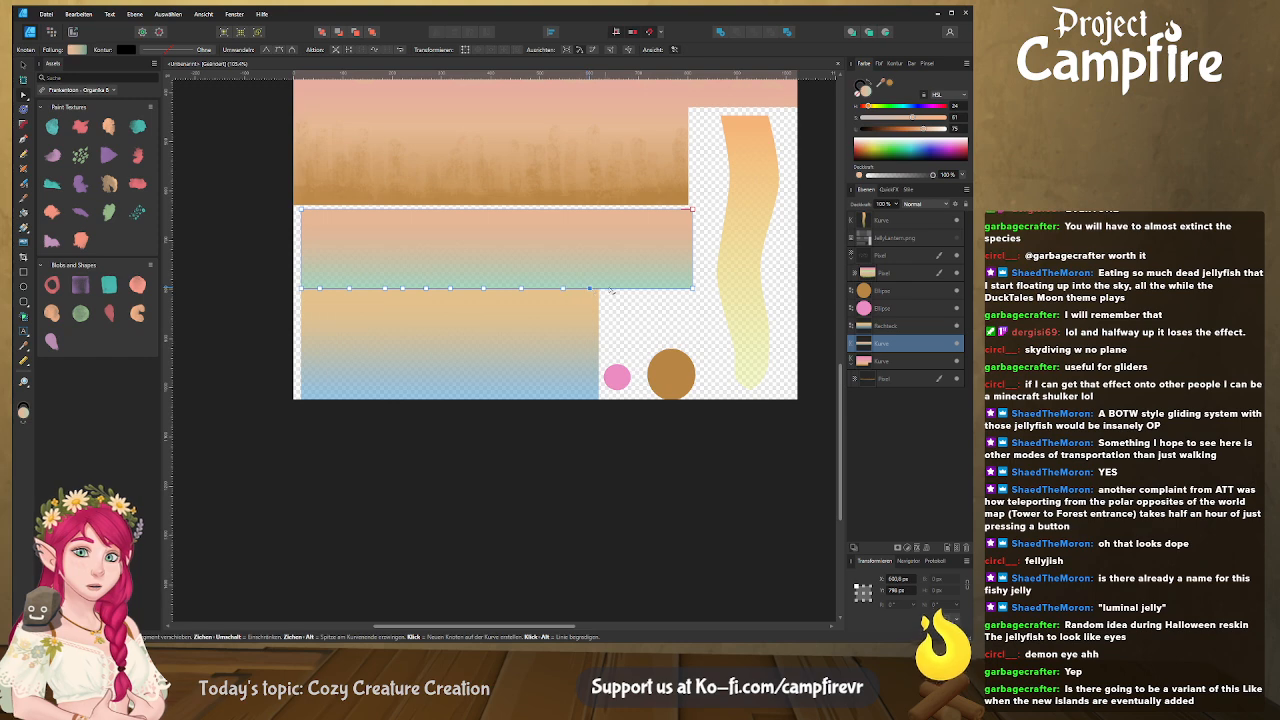
click(617, 289)
click(680, 289)
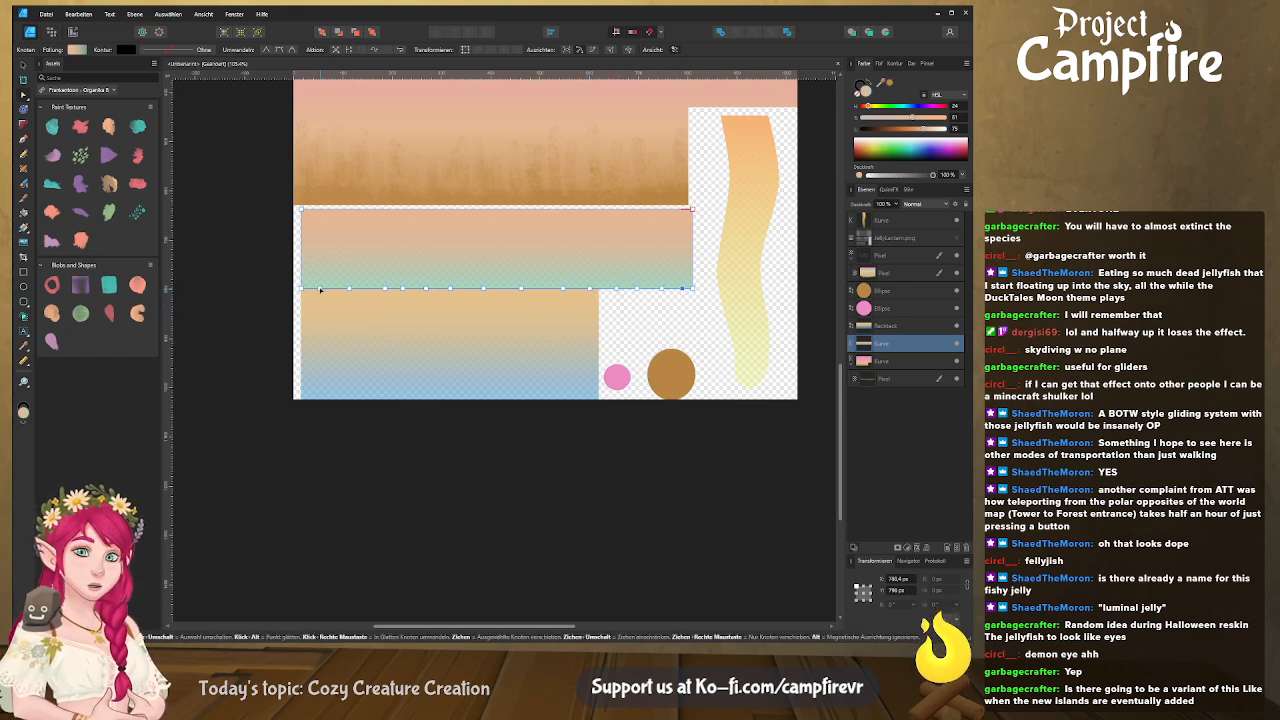
Raise individual nodes on the peach-to-turquoise shape's bottom edge to form a jagged hem
click(380, 286)
drag(380, 286, 375, 270)
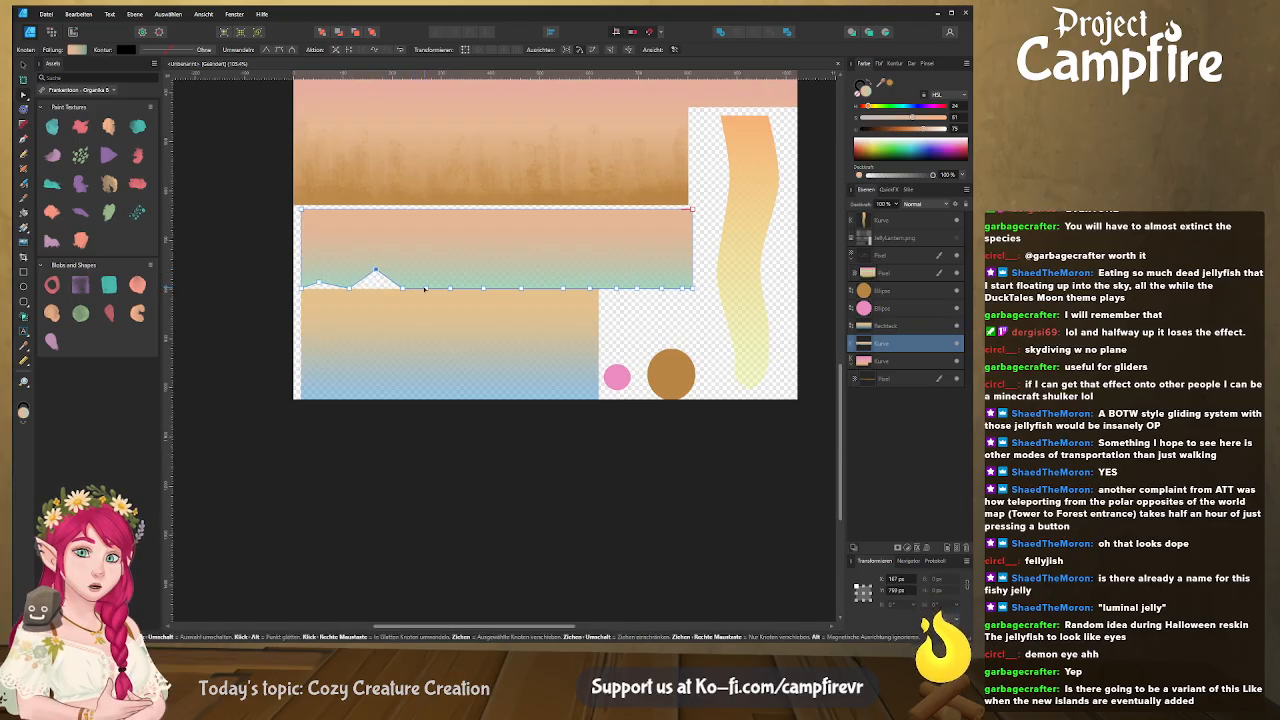
Pull nodes on the lower edge of the peach-to-teal gradient band upward to form an irregular zigzag across its middle and right part
click(482, 286)
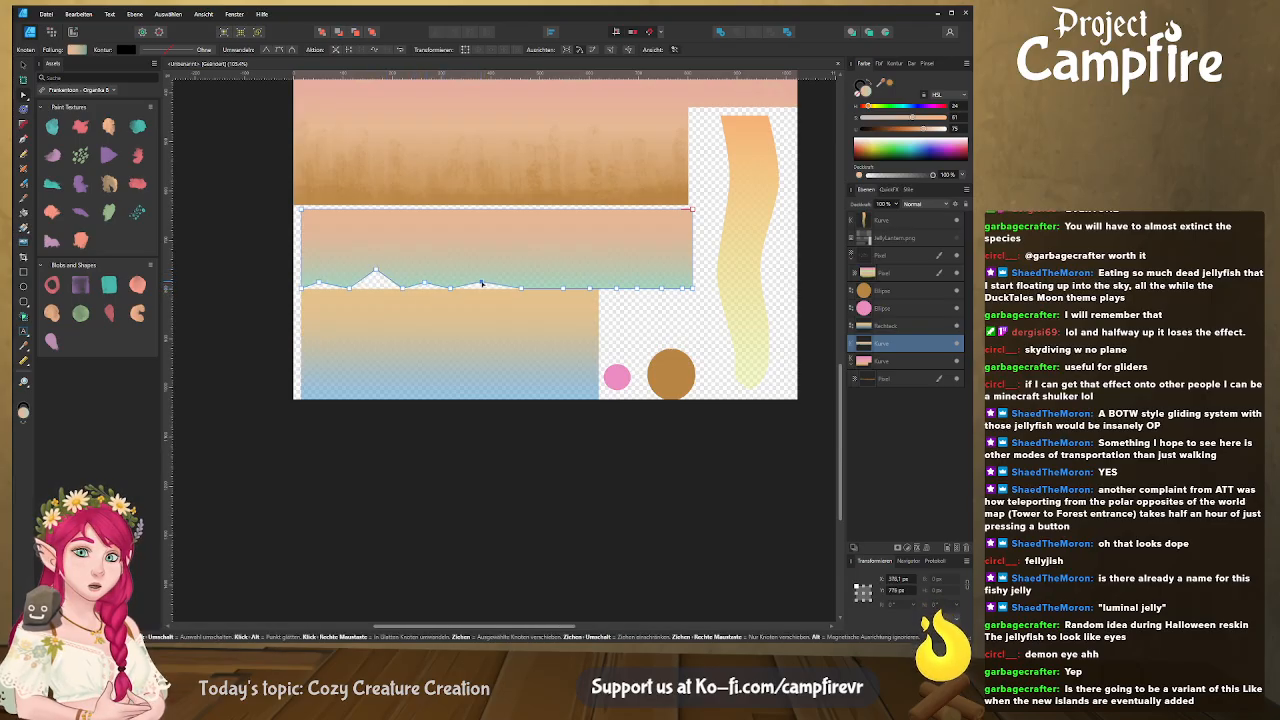
drag(554, 288, 681, 283)
click(658, 287)
click(683, 288)
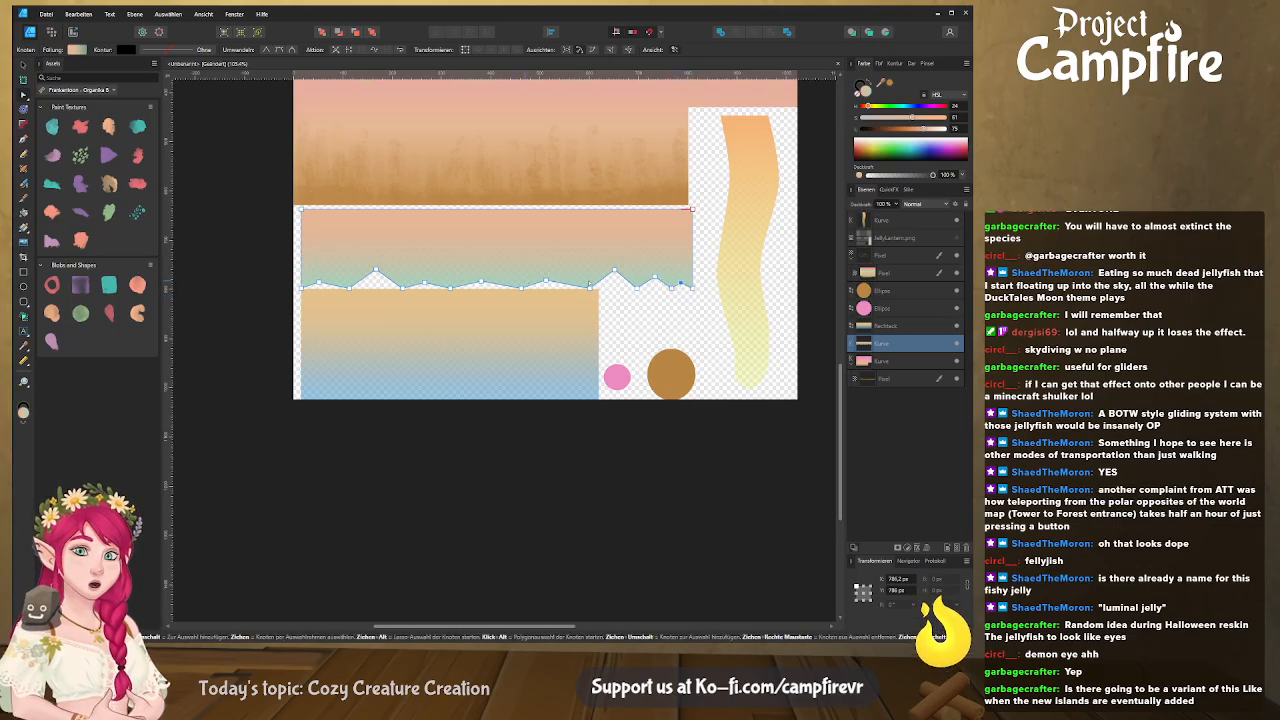
click(497, 289)
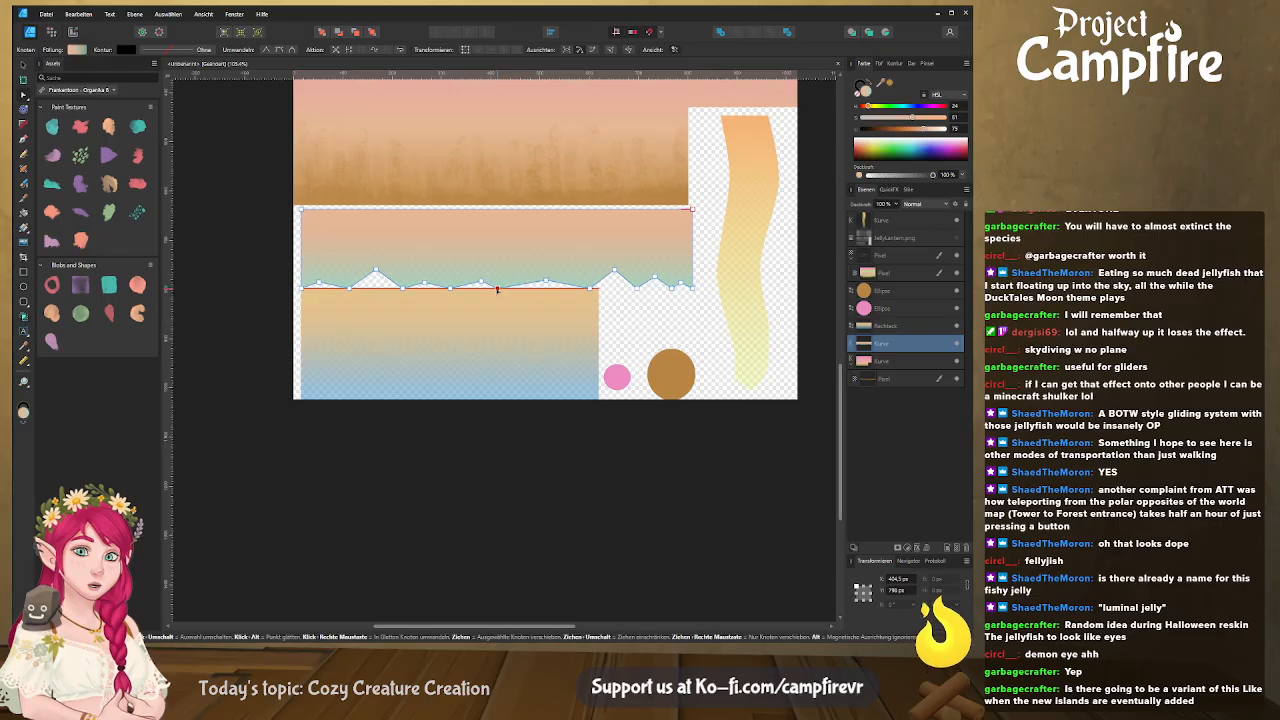
drag(498, 288, 501, 286)
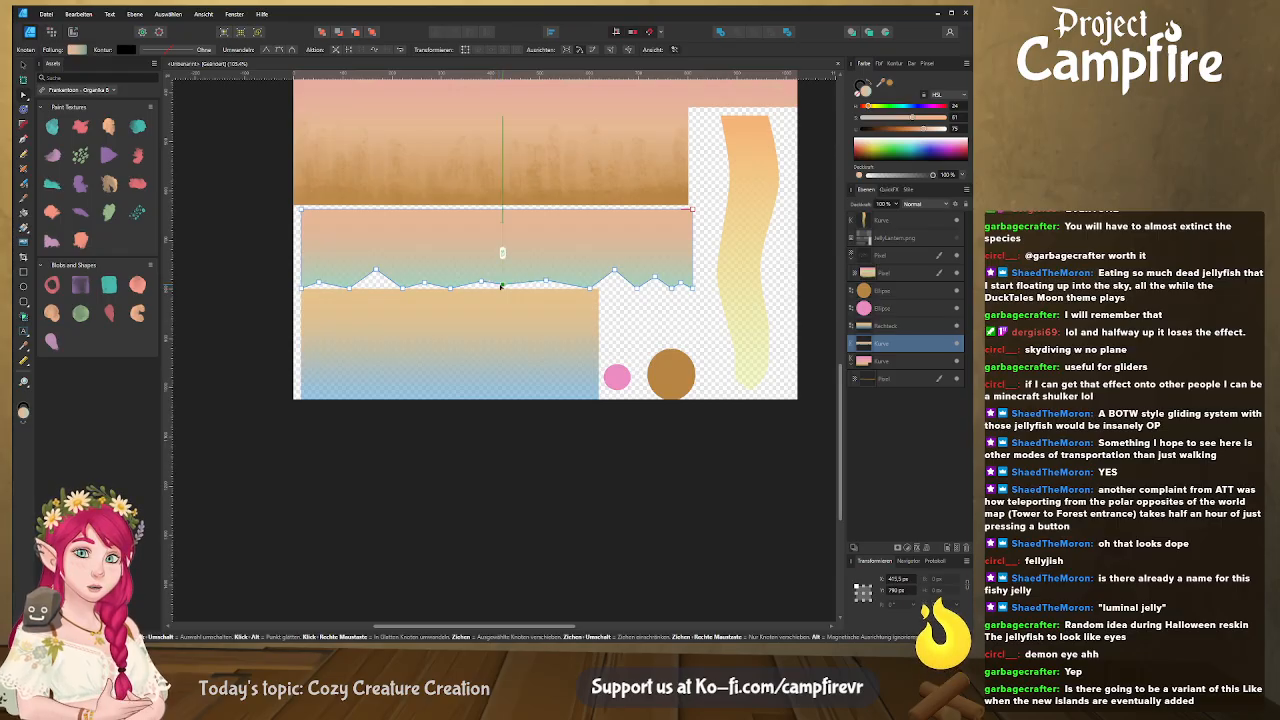
click(580, 285)
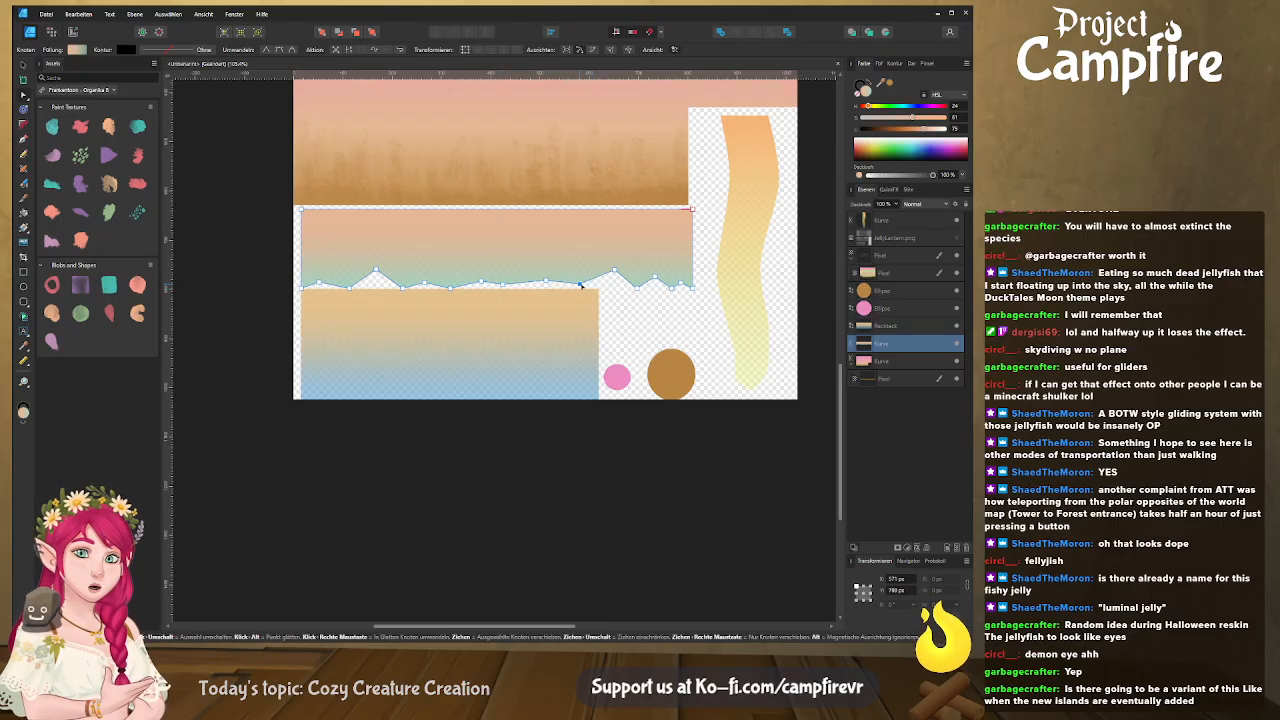
Show the JellyLantern.png template layer and fit the band's bottom edge to the template grid, with a height of 148 px
click(957, 238)
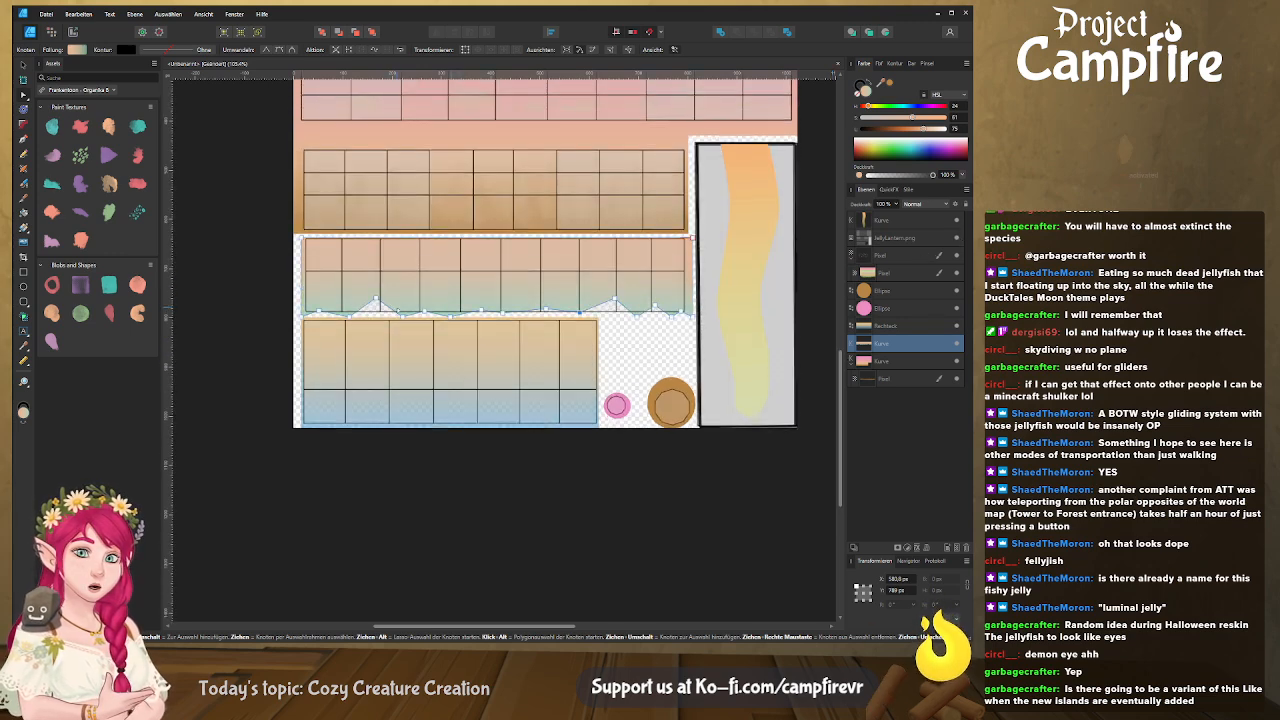
ctrl+scroll(395, 308, up, 5)
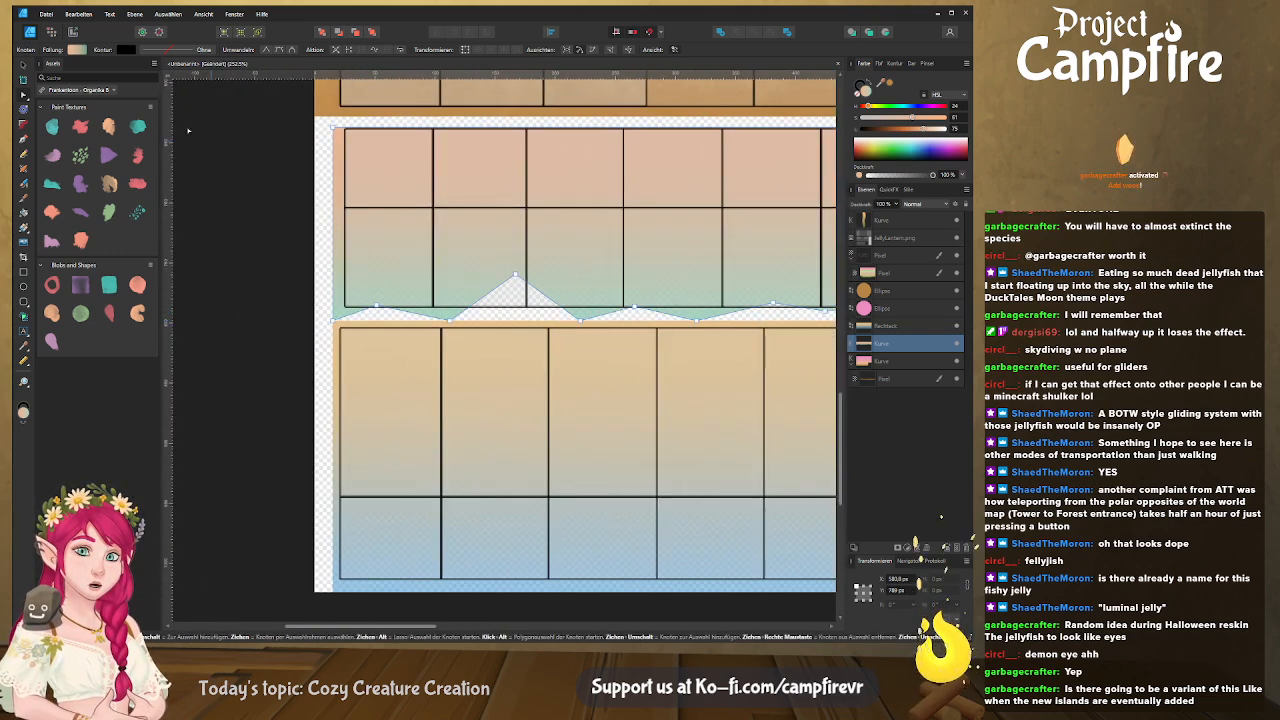
key(v)
middle_drag(812, 315, 659, 304)
drag(659, 304, 657, 290)
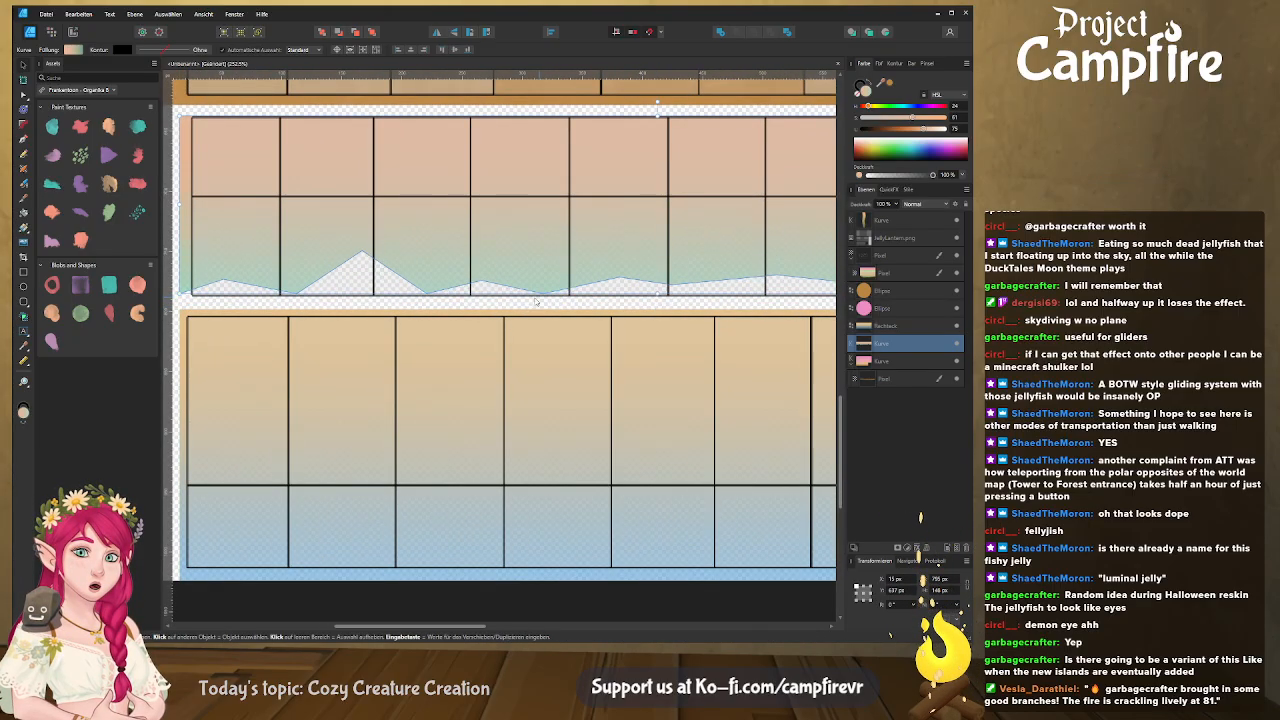
middle_drag(639, 300, 463, 289)
middle_drag(737, 277, 533, 271)
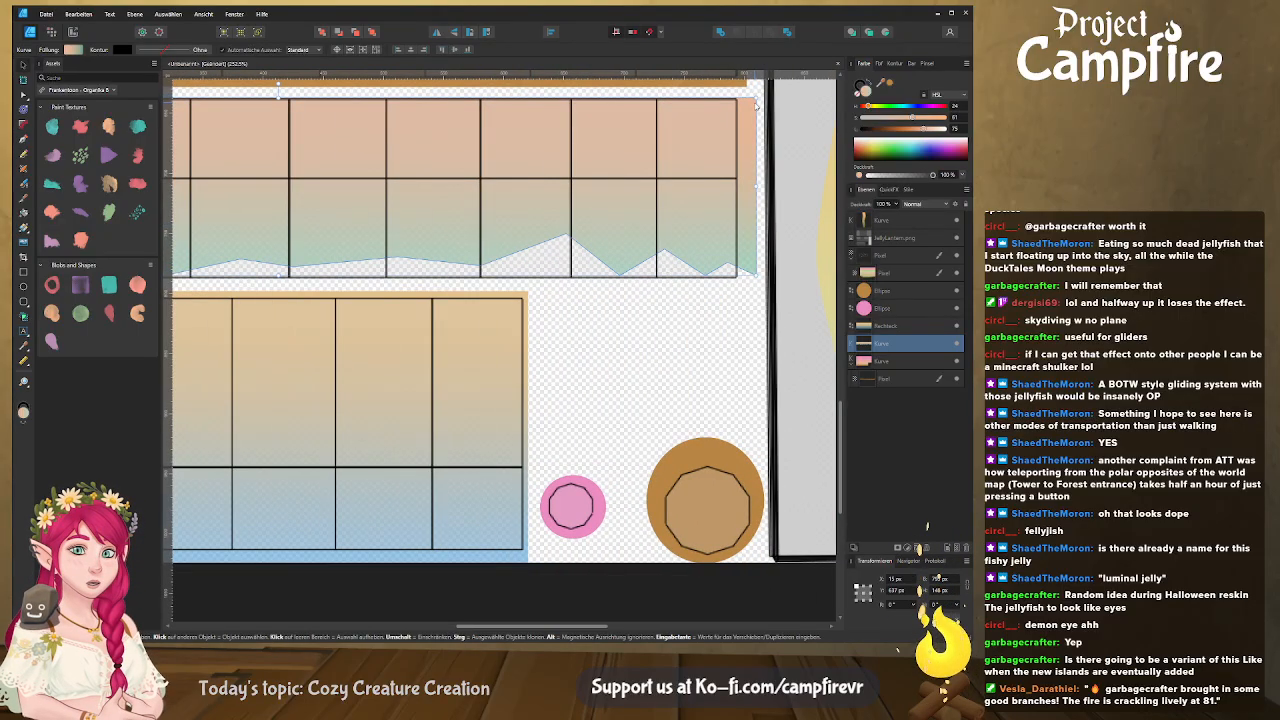
Fit the band's right and left edges to the template grid, giving X 24 px and a width of 771 px
drag(756, 186, 735, 186)
middle_drag(748, 192, 712, 208)
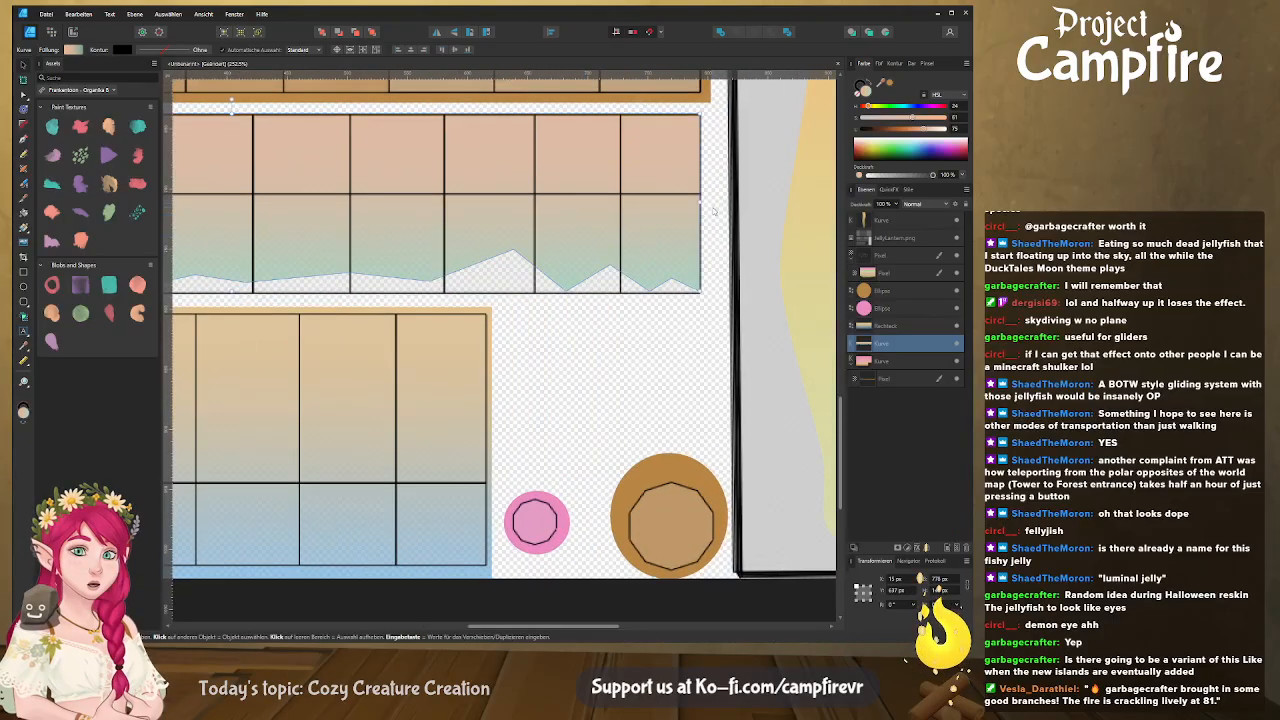
drag(701, 202, 703, 203)
middle_drag(593, 249, 750, 250)
middle_drag(215, 213, 686, 239)
drag(395, 231, 407, 230)
middle_drag(498, 284, 329, 269)
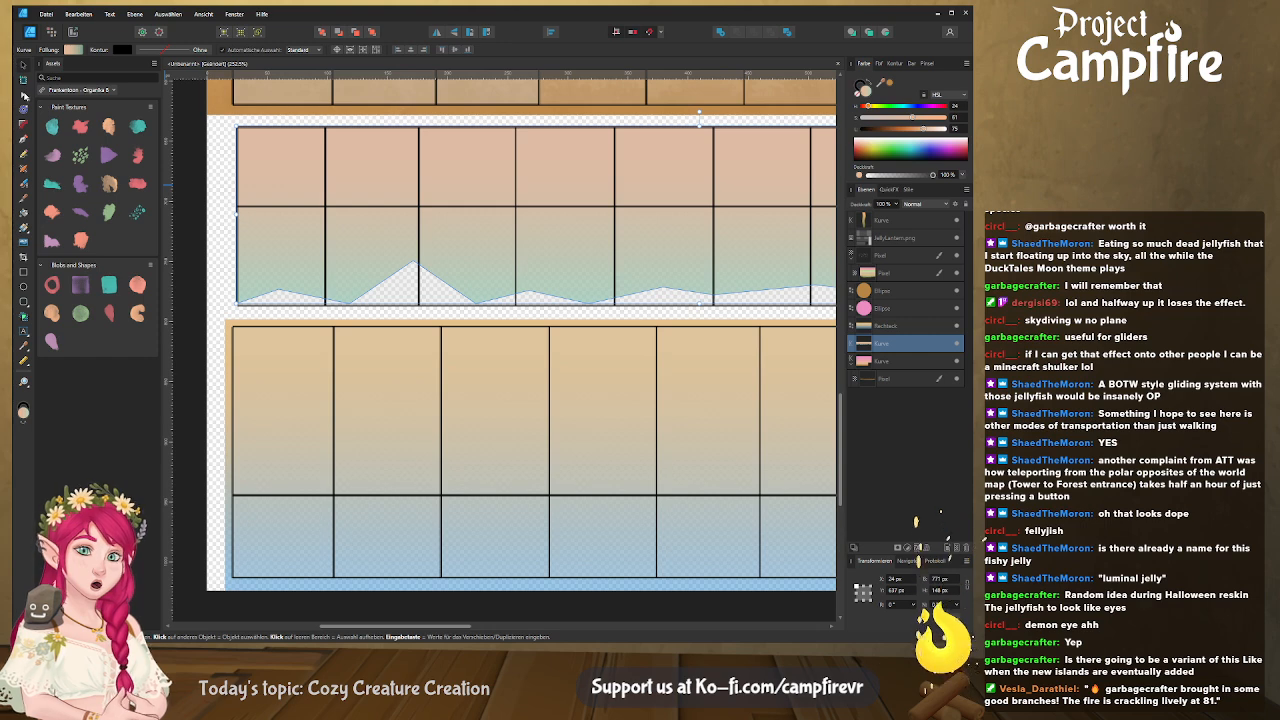
Round all zigzag nodes along the band's lower edge with the Corner tool, using a radius of about 23 px
click(24, 123)
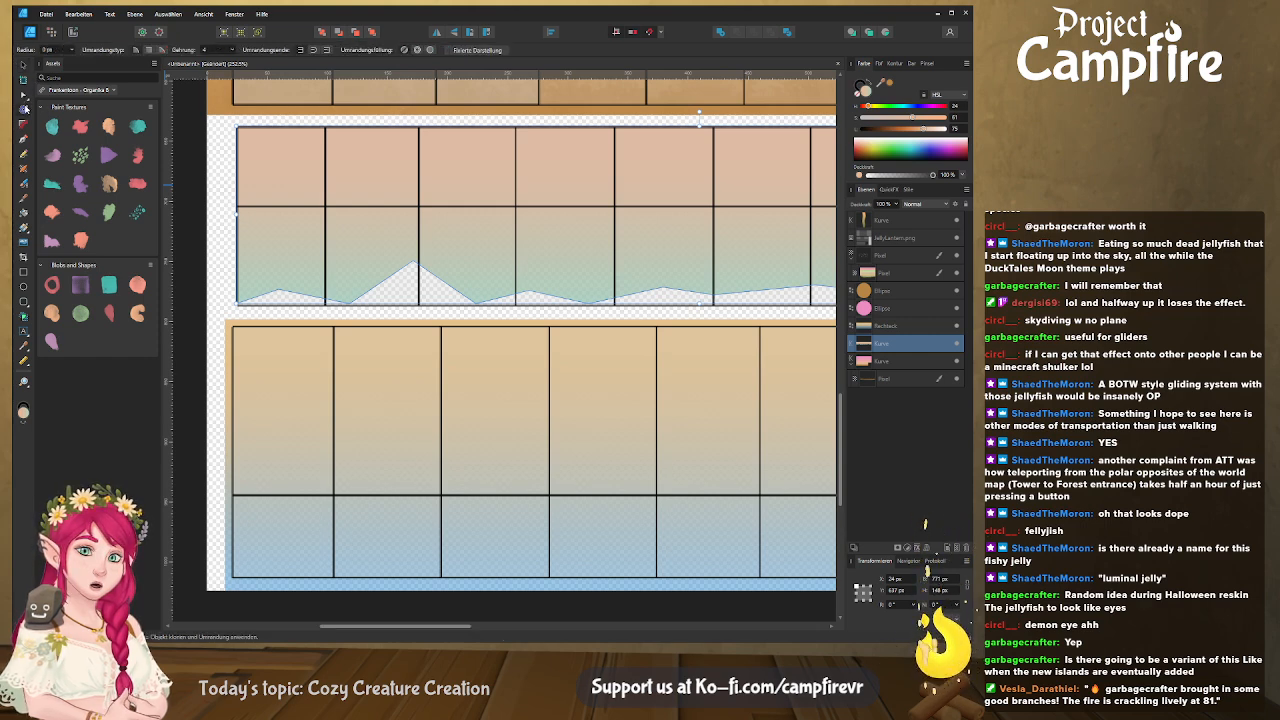
click(24, 126)
middle_drag(361, 315, 301, 257)
scroll(301, 257, down, 1)
scroll(301, 257, down, 4)
drag(549, 267, 271, 231)
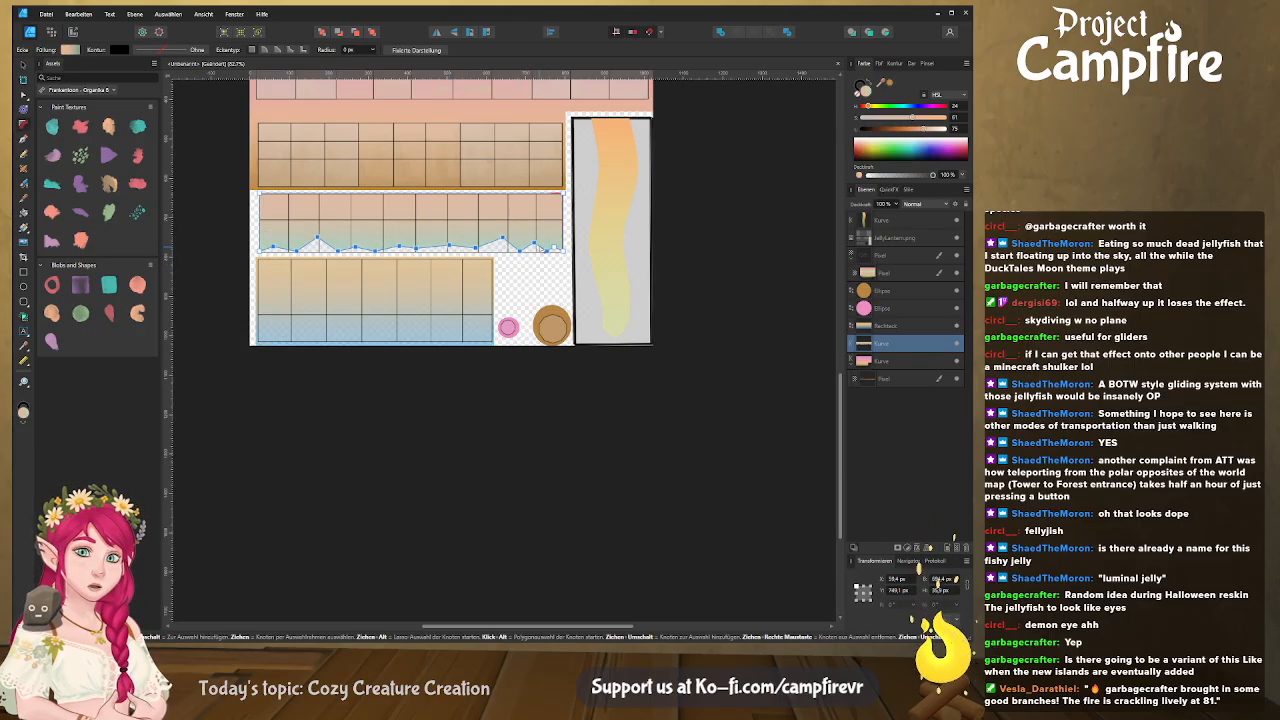
drag(541, 250, 548, 245)
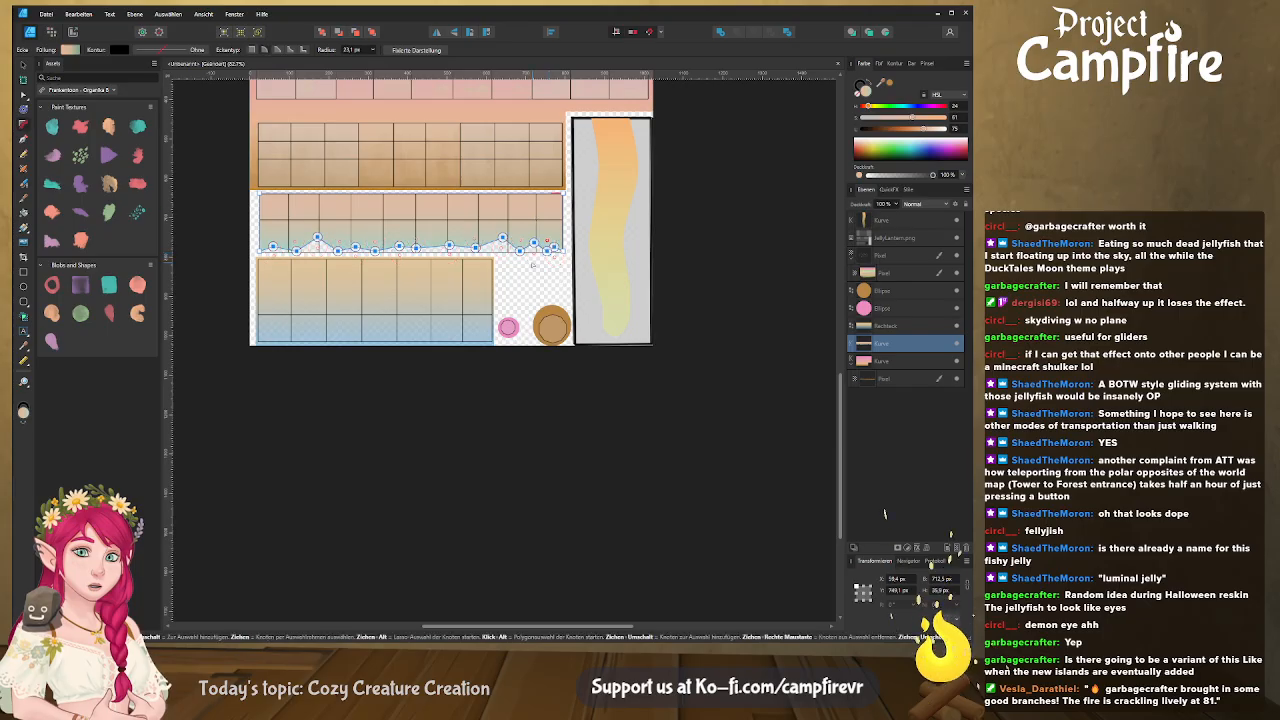
click(441, 244)
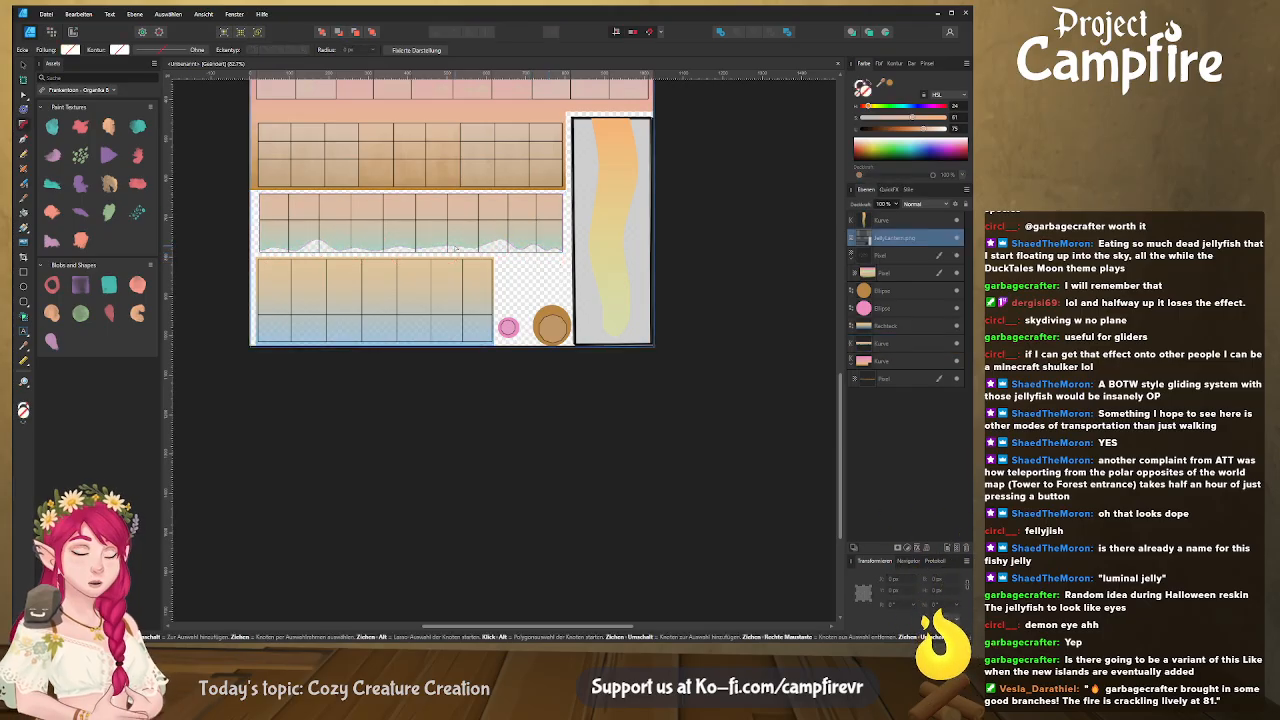
Hide the JellyLantern.png template layer and reselect the peach-to-teal gradient band
ctrl+scroll(430, 255, up, 6)
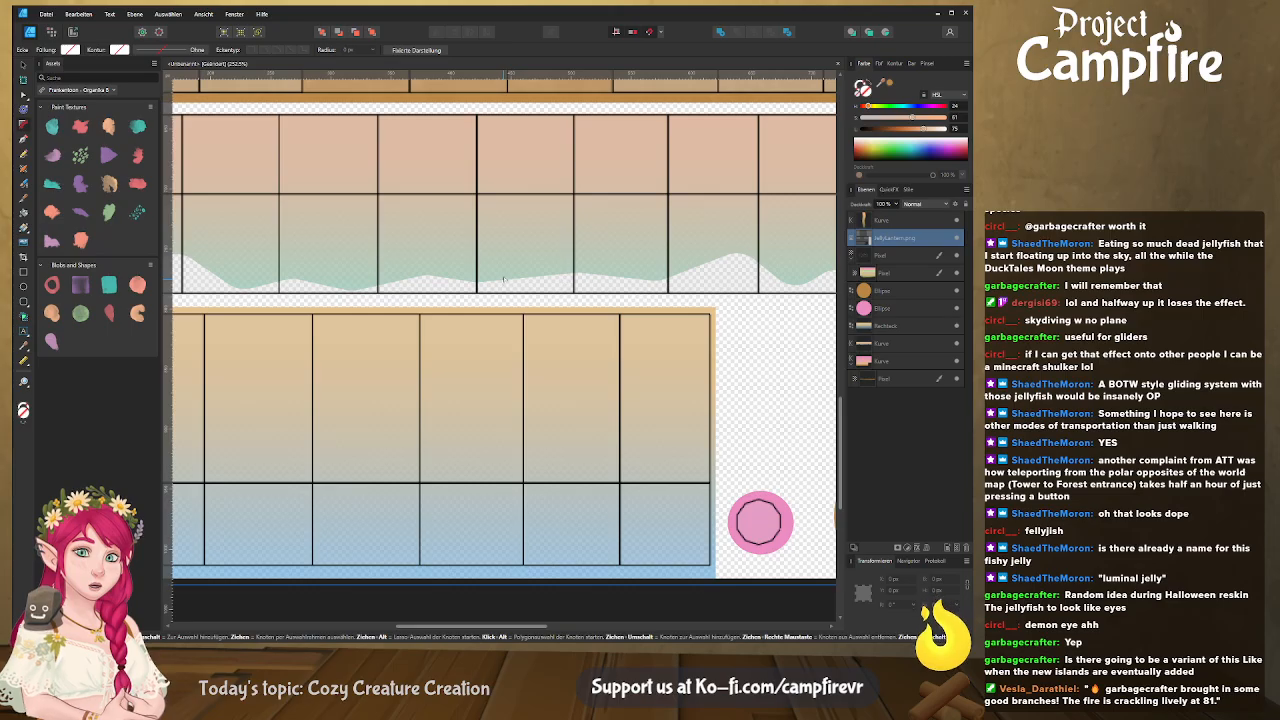
key(v)
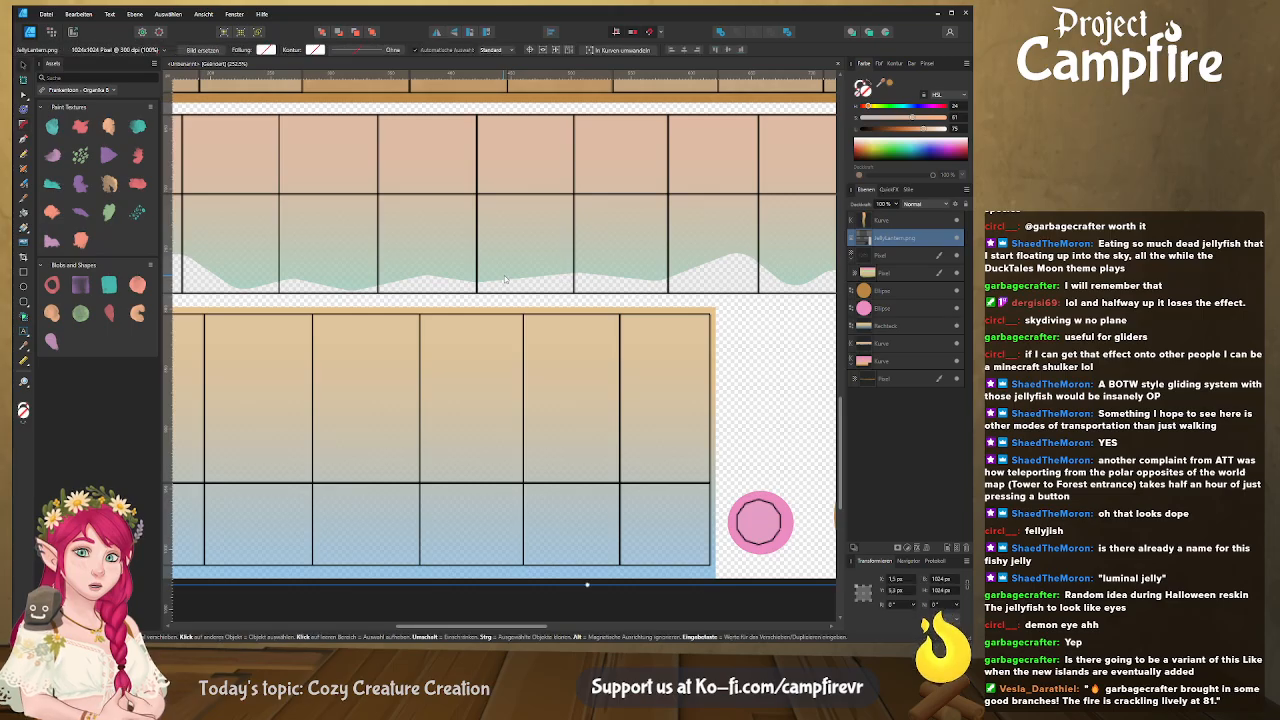
click(901, 349)
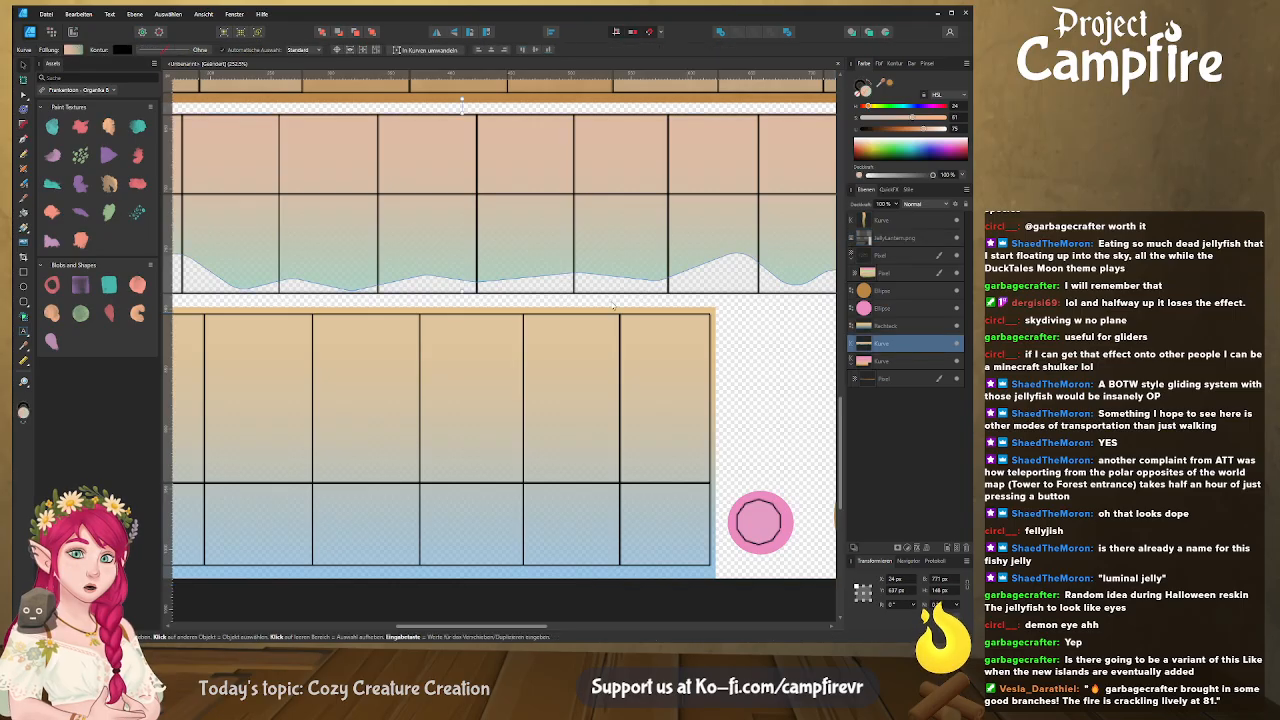
click(505, 284)
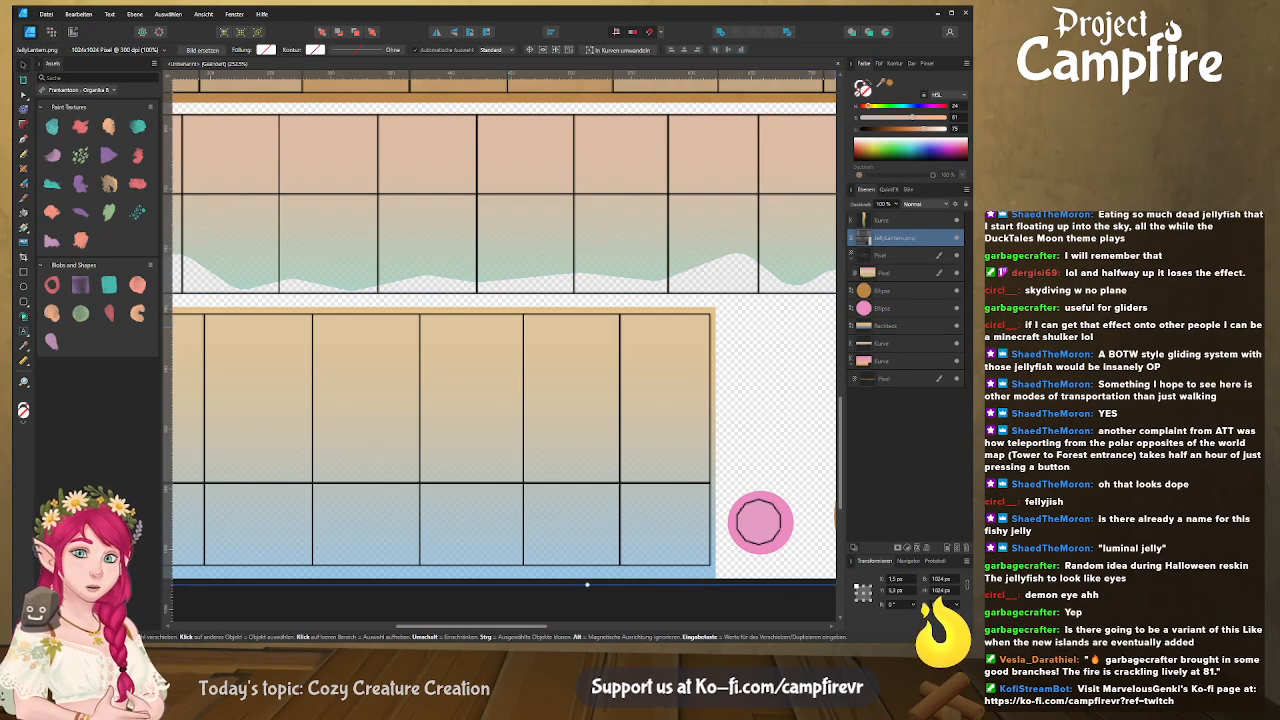
click(956, 238)
click(541, 273)
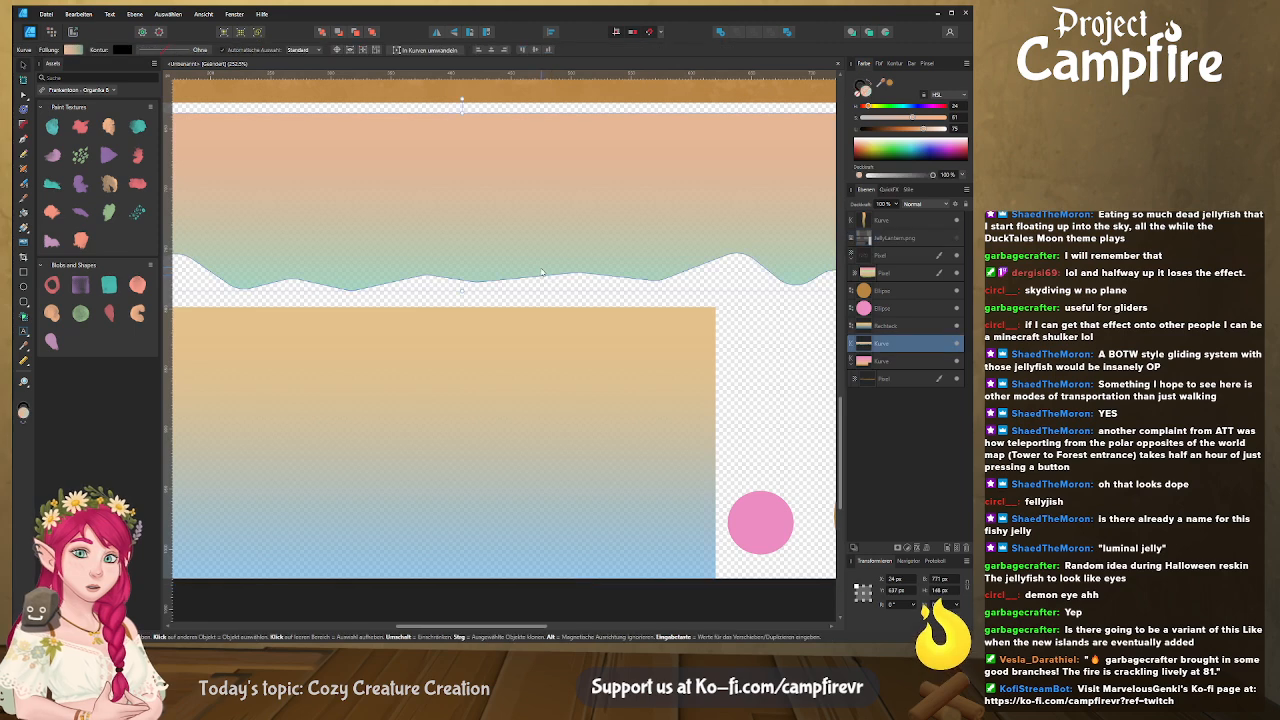
Add nodes near the middle of the band's wavy lower edge and pull one up into a thin, curved spike
double_click(537, 277)
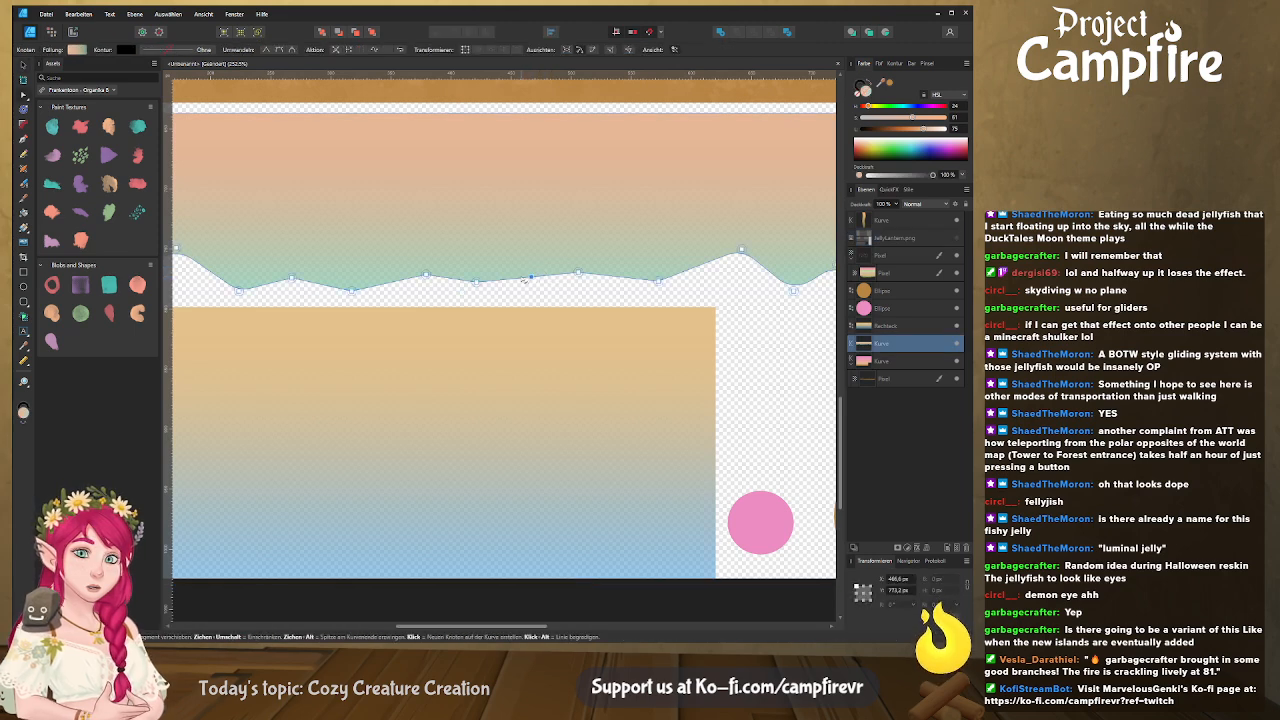
click(520, 278)
click(525, 278)
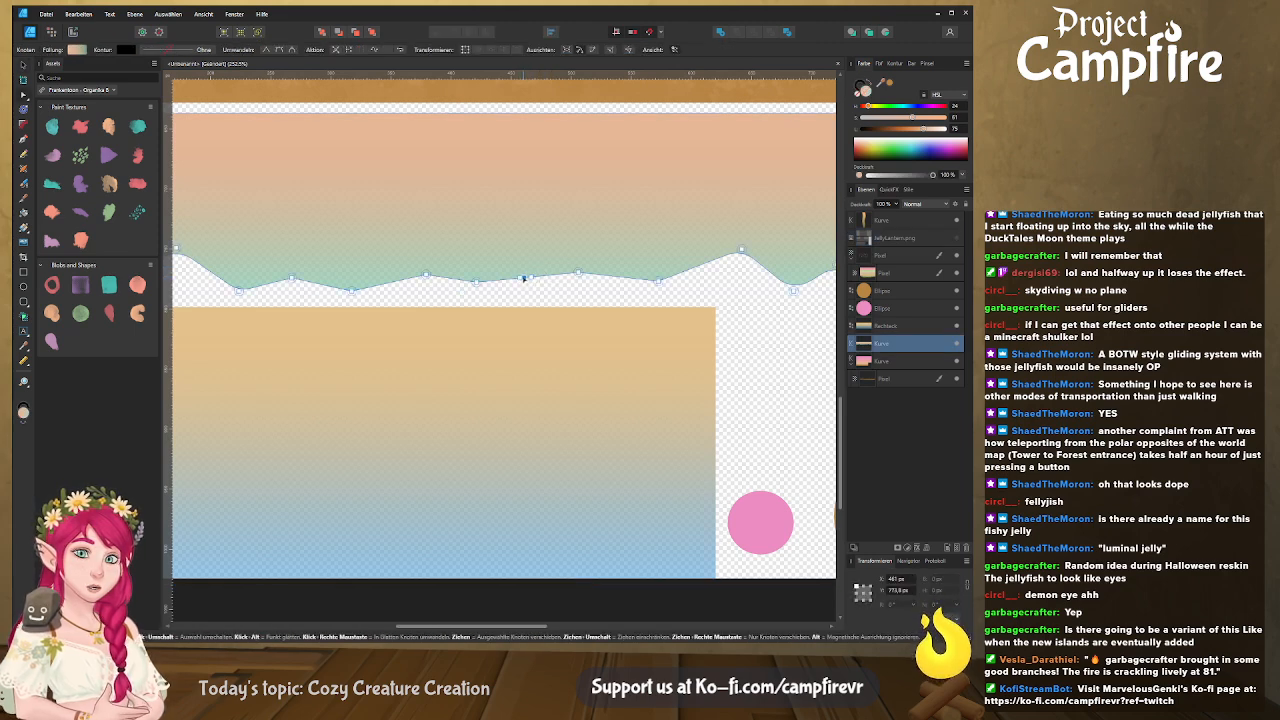
mouse_move(525, 278)
mouse_down()
mouse_move(526, 248)
mouse_move(524, 268)
mouse_up()
Add nodes just right of the large left hump and shape a second thin spike, undoing the last unwanted adjustment
middle_drag(379, 290, 502, 298)
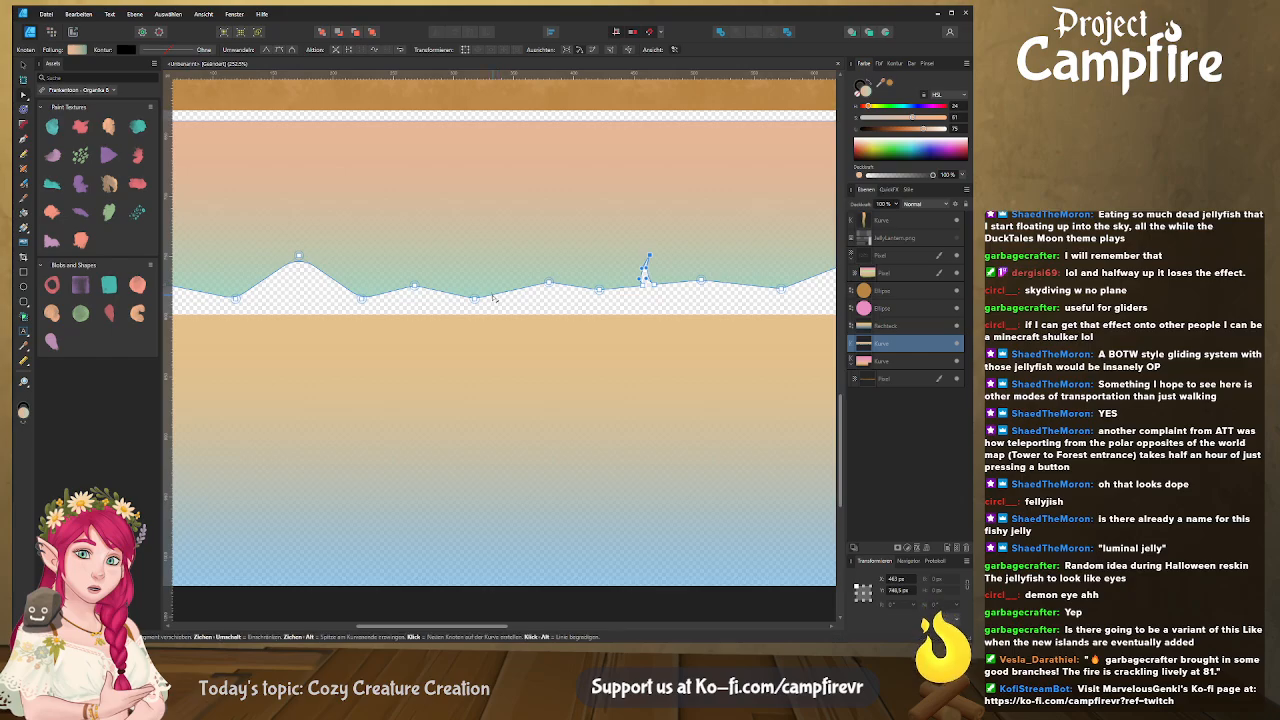
click(386, 294)
click(401, 290)
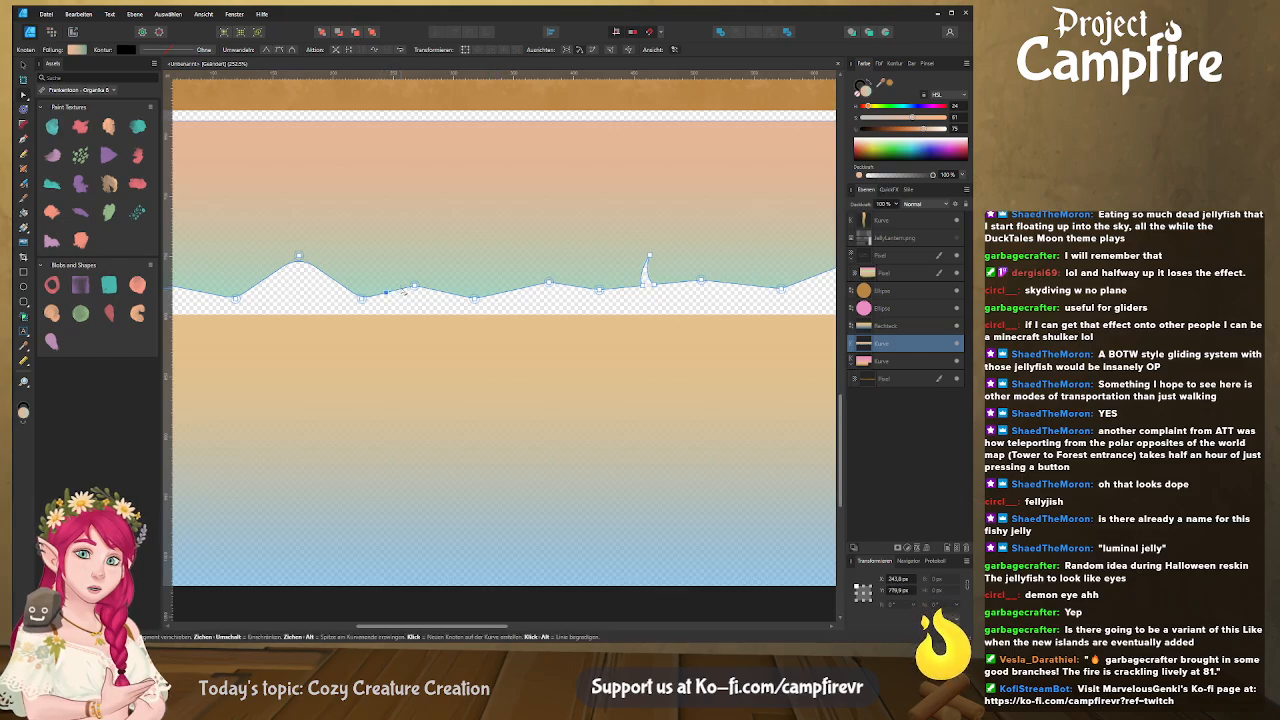
drag(397, 292, 401, 270)
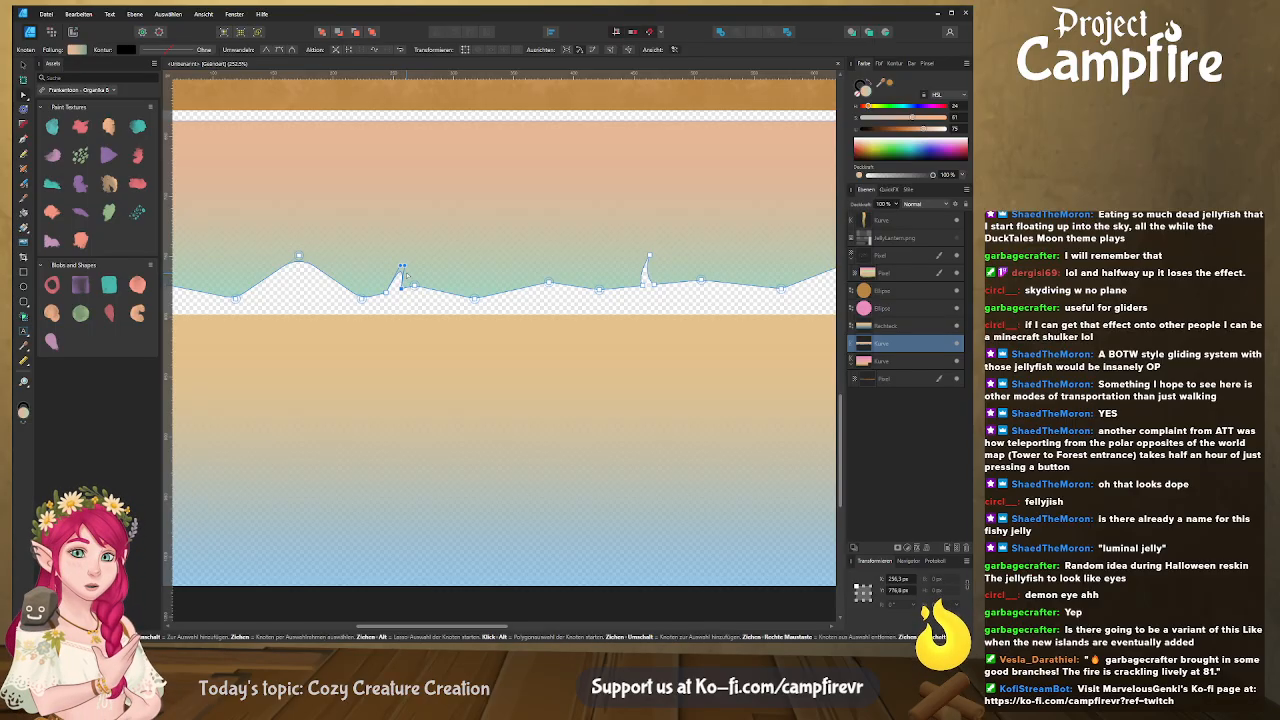
key(ctrl+z)
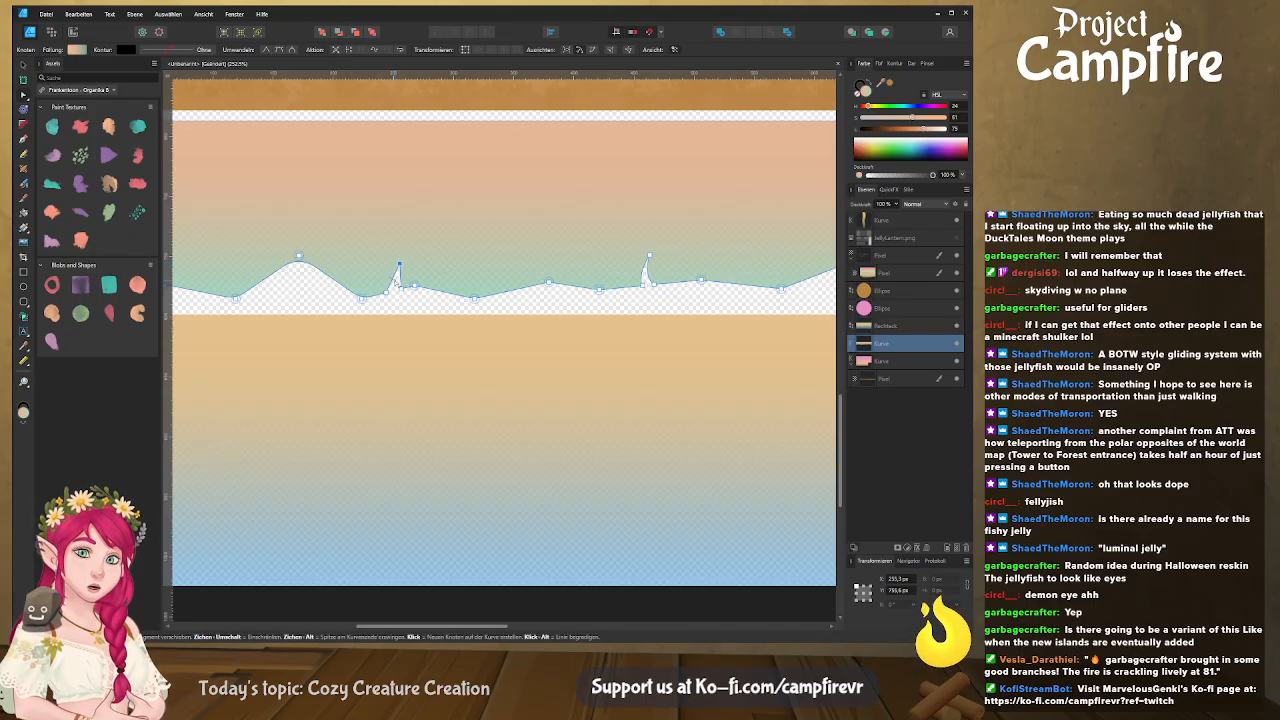
Add nodes to the edge left of the large left hump and form a small spike there
ctrl+scroll(400, 278, down, 4)
ctrl+scroll(390, 282, up, 3)
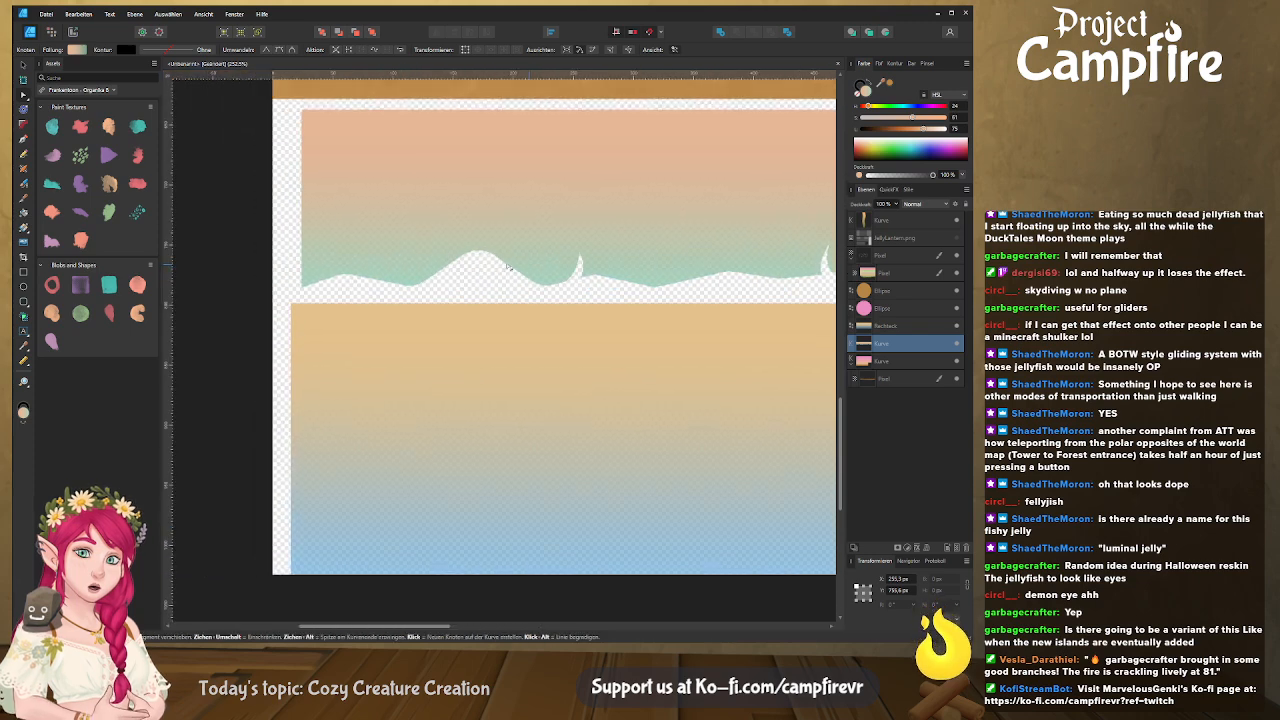
click(375, 281)
click(365, 277)
click(373, 279)
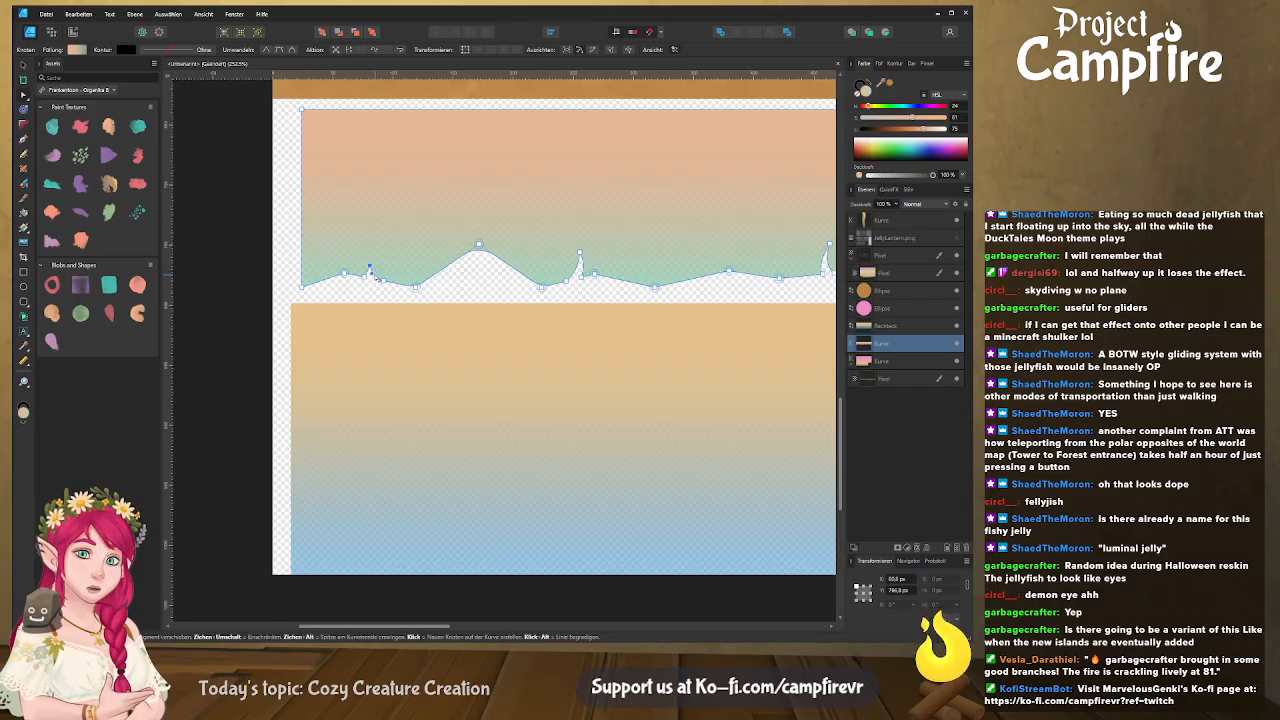
Raise the shallow crest just right of the central spike to make a taller, rounded wave
shift+scroll(452, 249, right, 5)
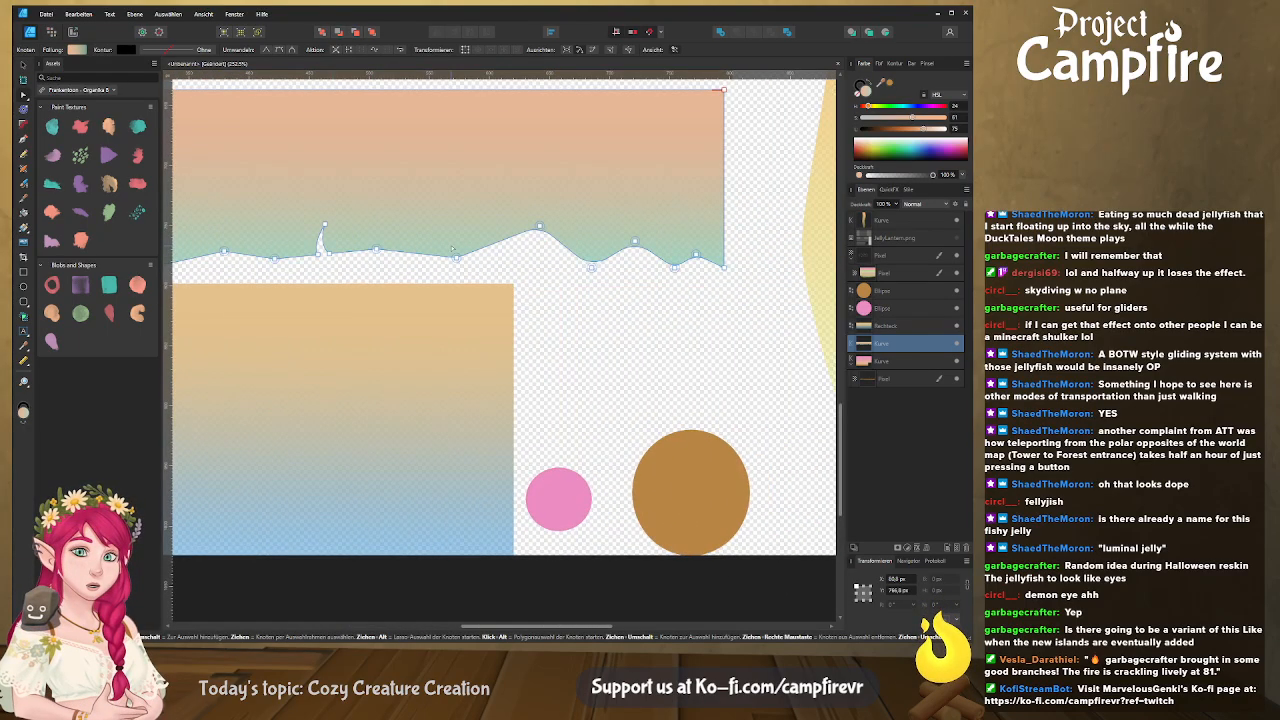
click(376, 246)
drag(376, 246, 373, 232)
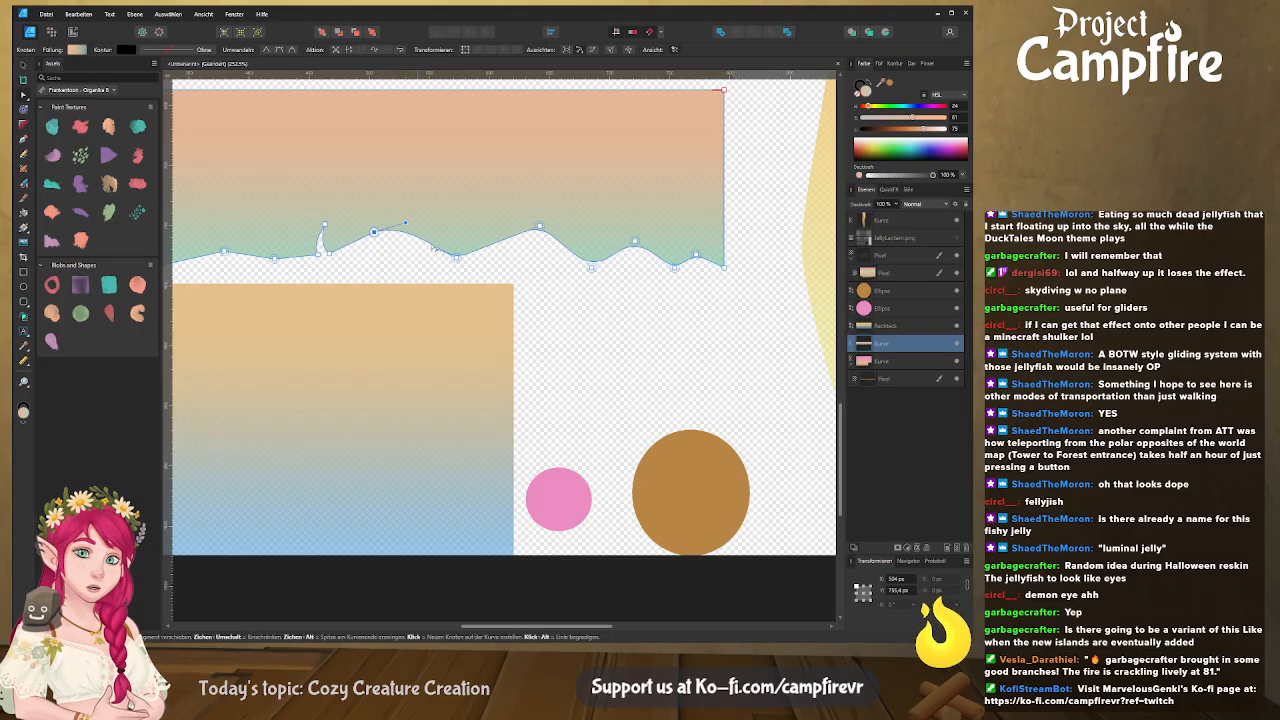
Add nodes on the left slope of the large right hump and pull one up into a tall, curved spike
click(499, 242)
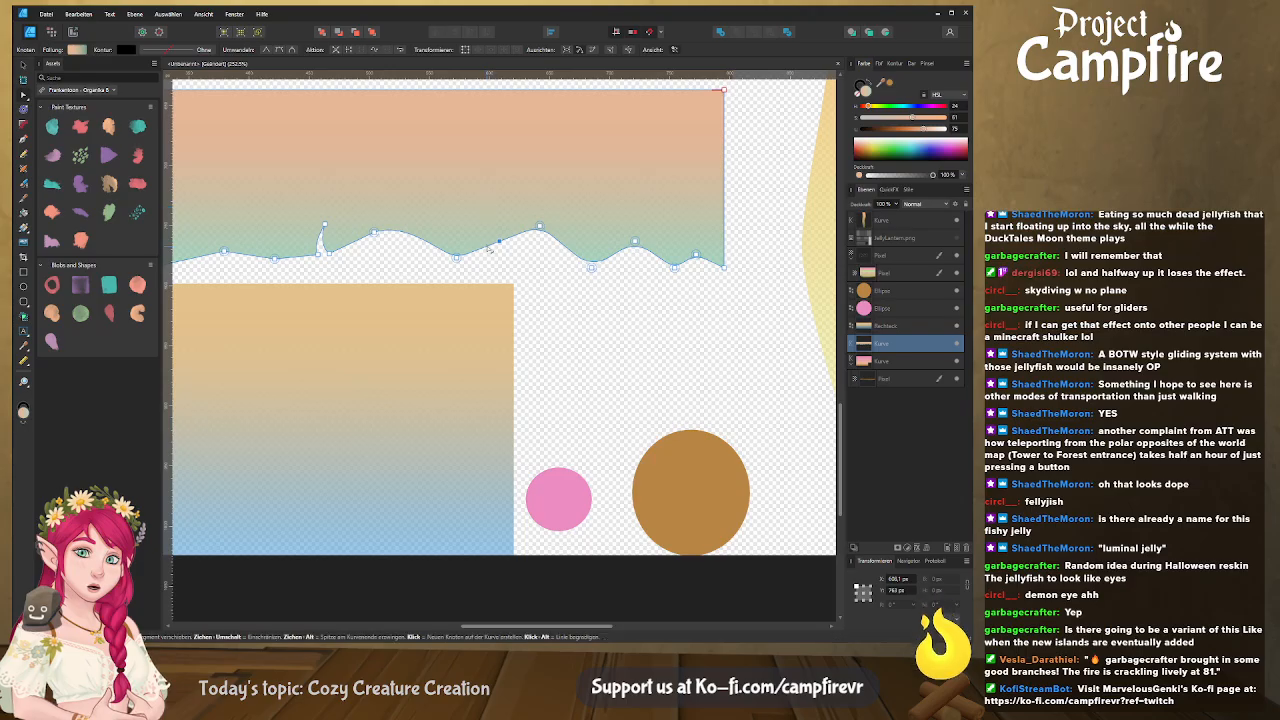
click(490, 246)
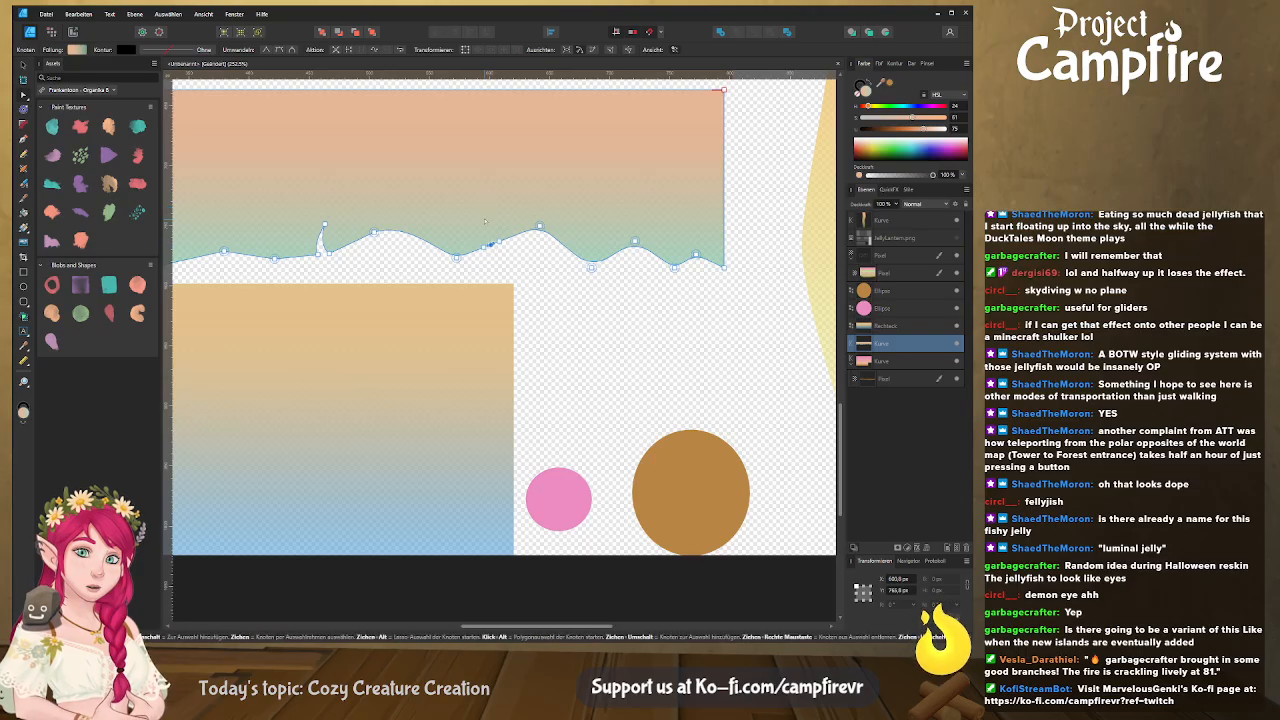
drag(491, 245, 483, 212)
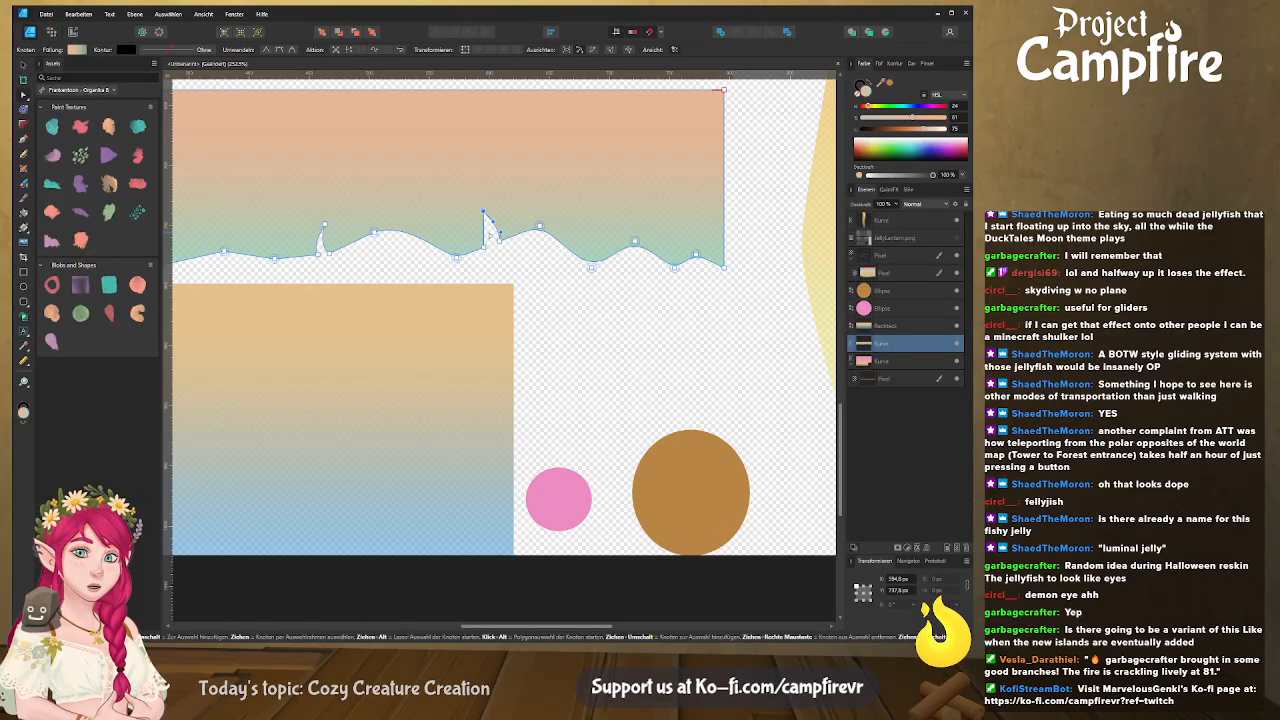
click(510, 268)
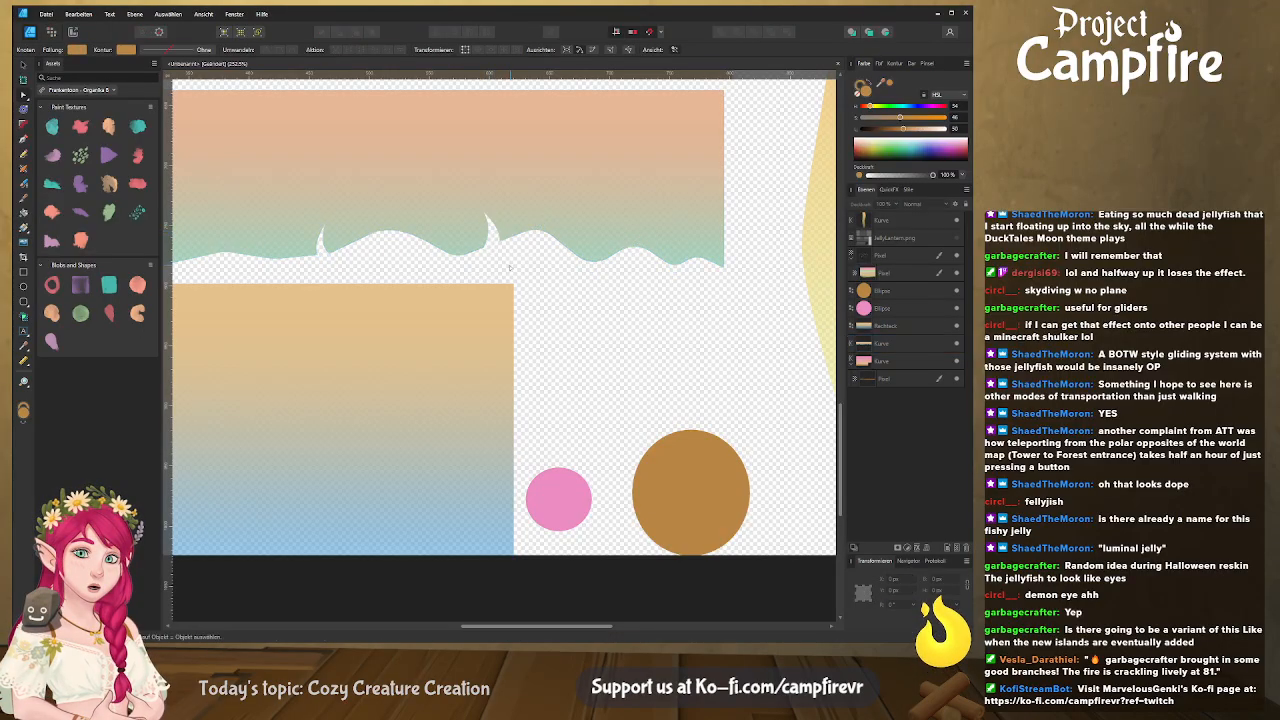
Add nodes on the edge just right of the large right hump and shape a tall, thin curved spike
middle_drag(561, 279, 459, 314)
mouse_move(350, 313)
middle_down()
mouse_move(769, 257)
mouse_move(349, 308)
middle_up()
click(547, 281)
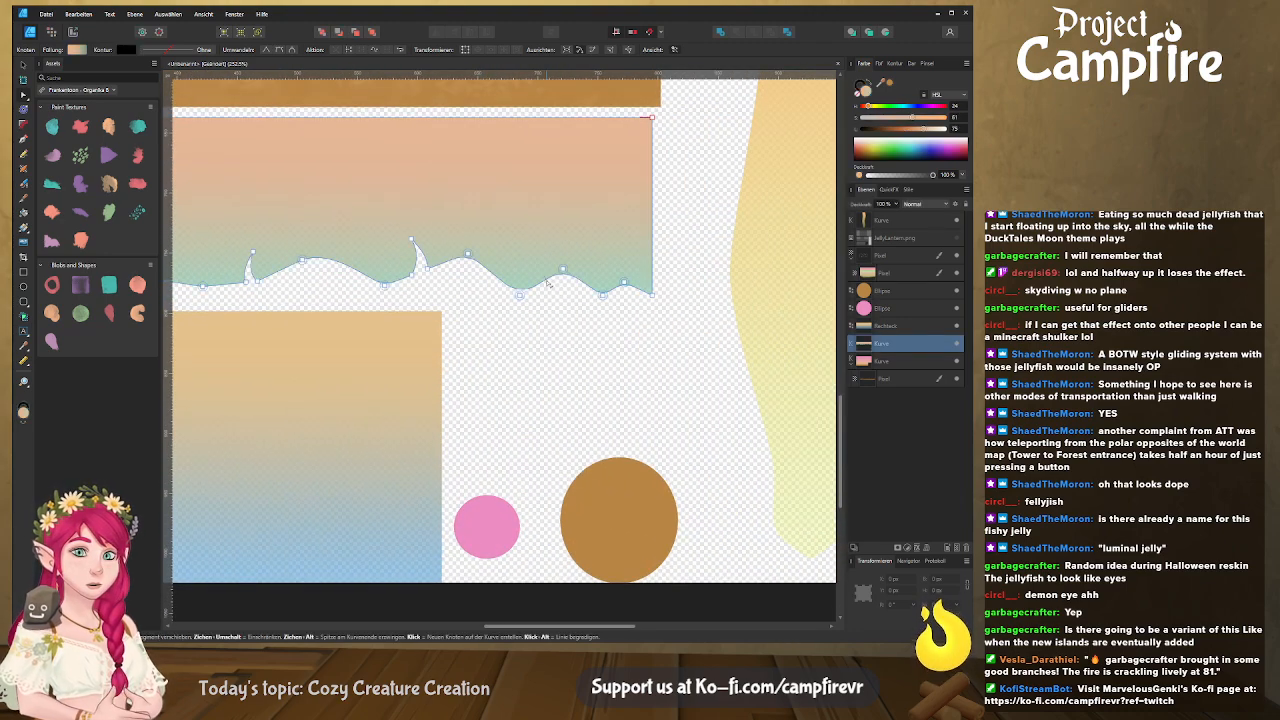
click(538, 285)
click(552, 277)
click(547, 280)
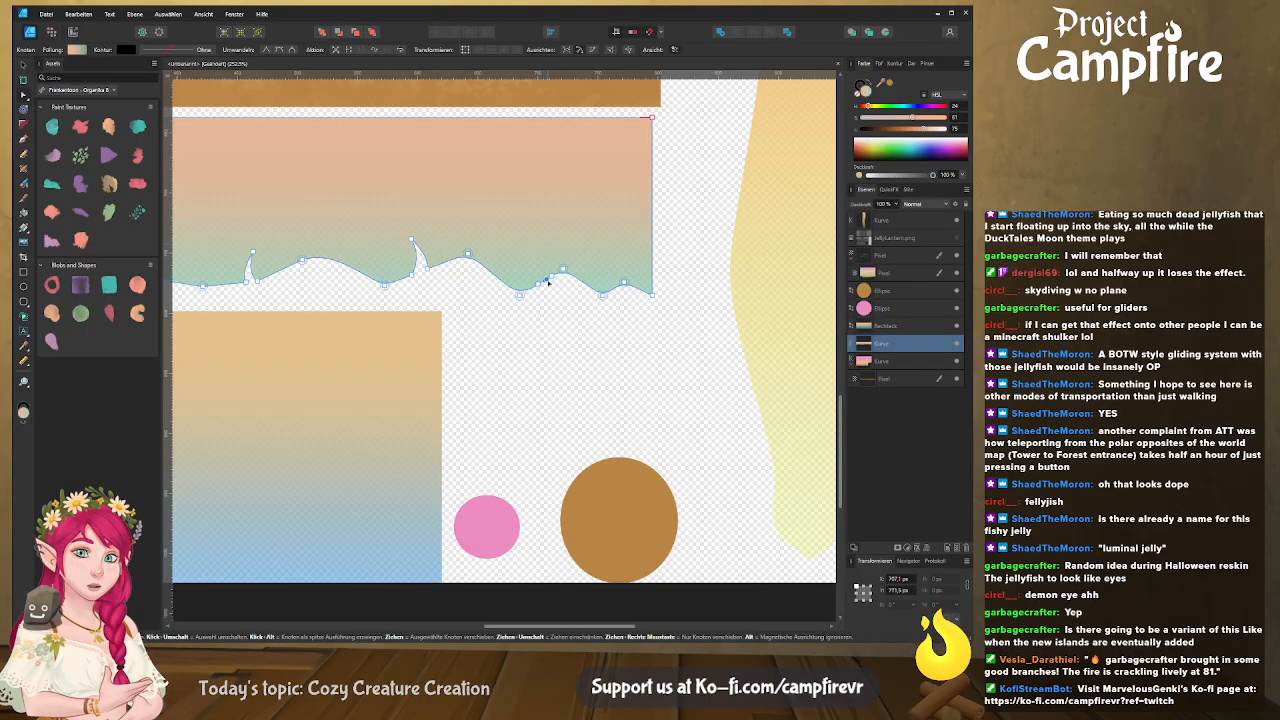
drag(546, 280, 541, 204)
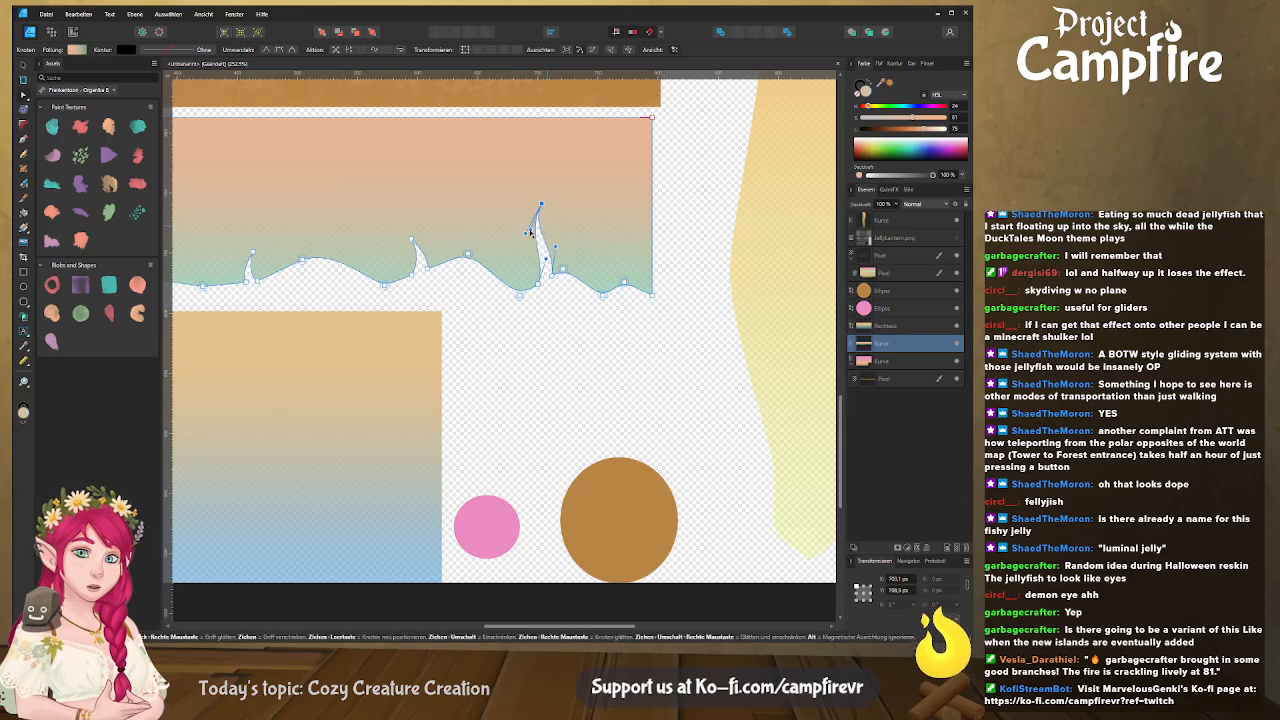
click(554, 314)
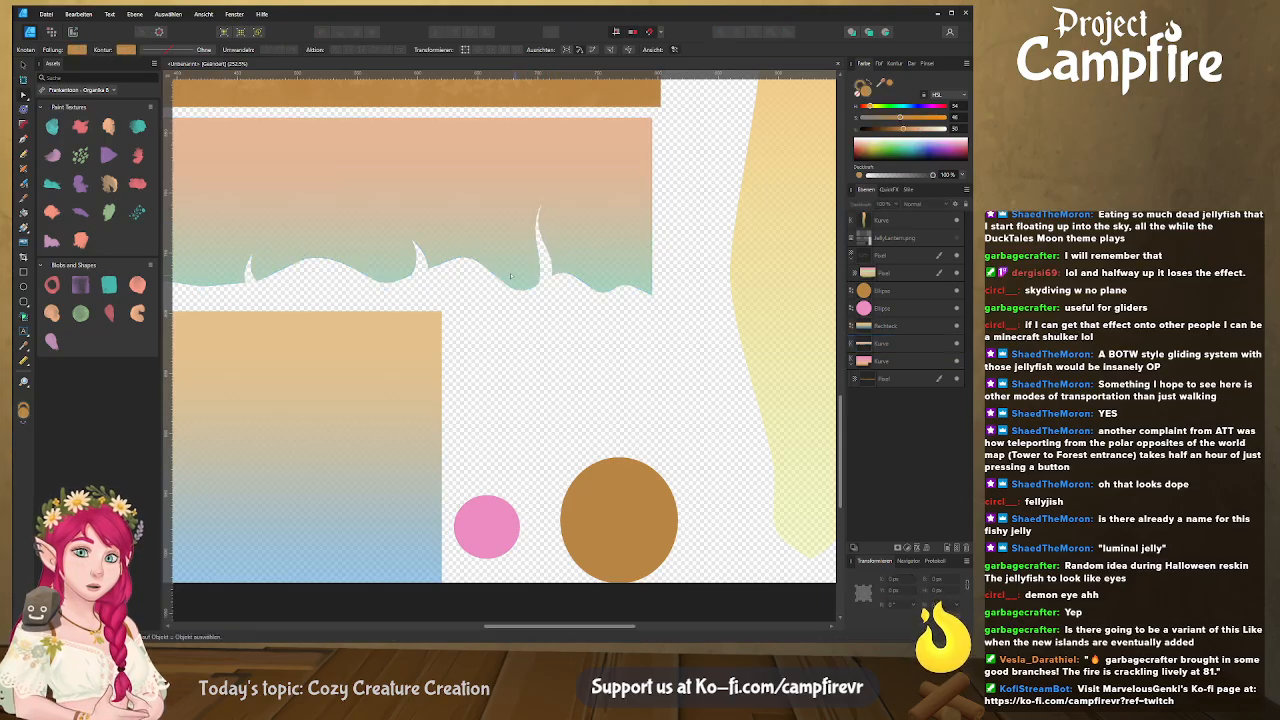
Add nodes on the shallow stretch between the two small spikes left of centre and form a tall, curved spike
scroll(497, 267, down, 3)
mouse_move(497, 267)
middle_down()
mouse_move(634, 313)
mouse_move(710, 318)
middle_up()
middle_drag(311, 336, 385, 344)
click(372, 347)
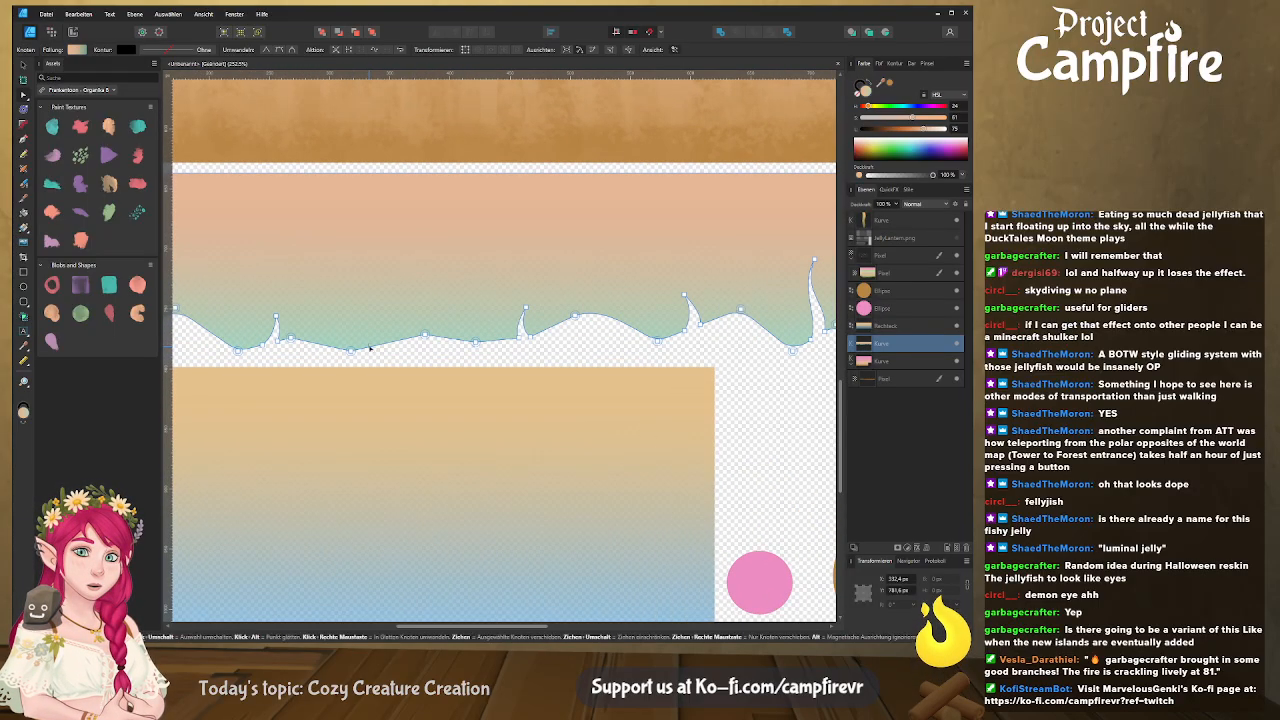
click(381, 346)
drag(381, 346, 378, 240)
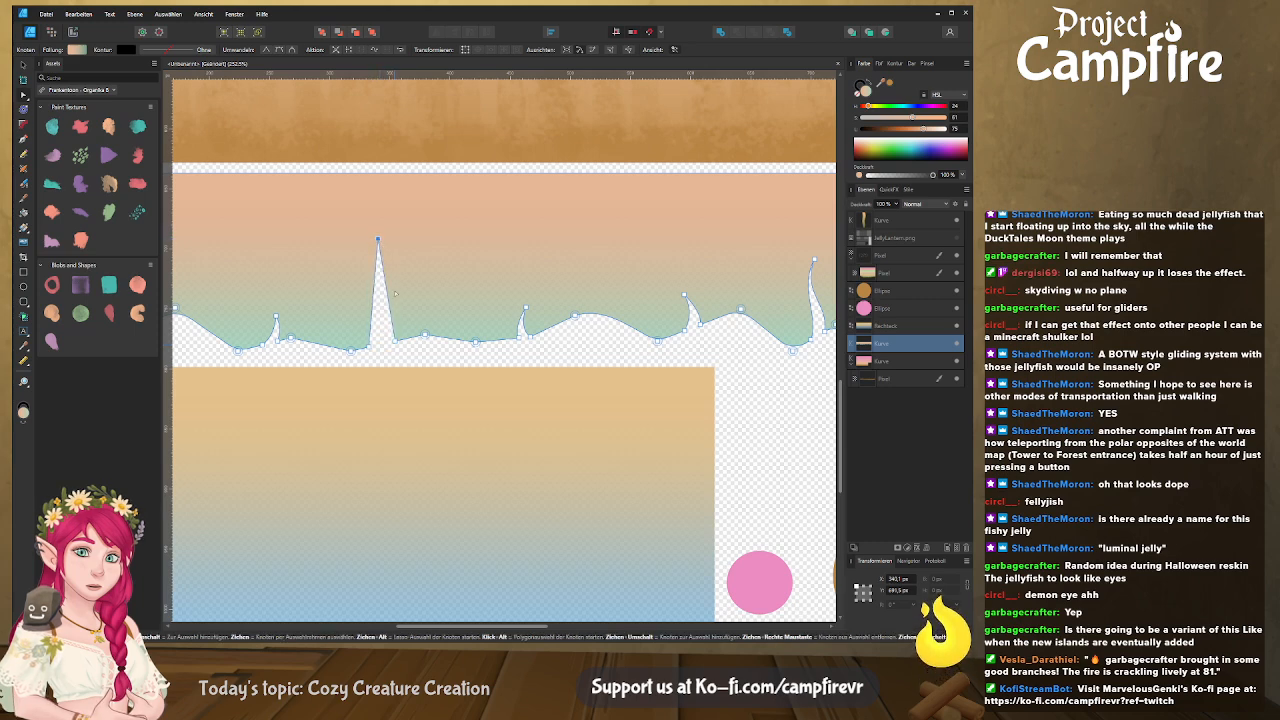
drag(391, 323, 363, 333)
drag(377, 284, 396, 316)
Add nodes on the left slope of the band's leftmost large hump and bend a tall spike out of it
mouse_move(396, 317)
middle_down()
mouse_move(575, 301)
mouse_move(510, 320)
middle_up()
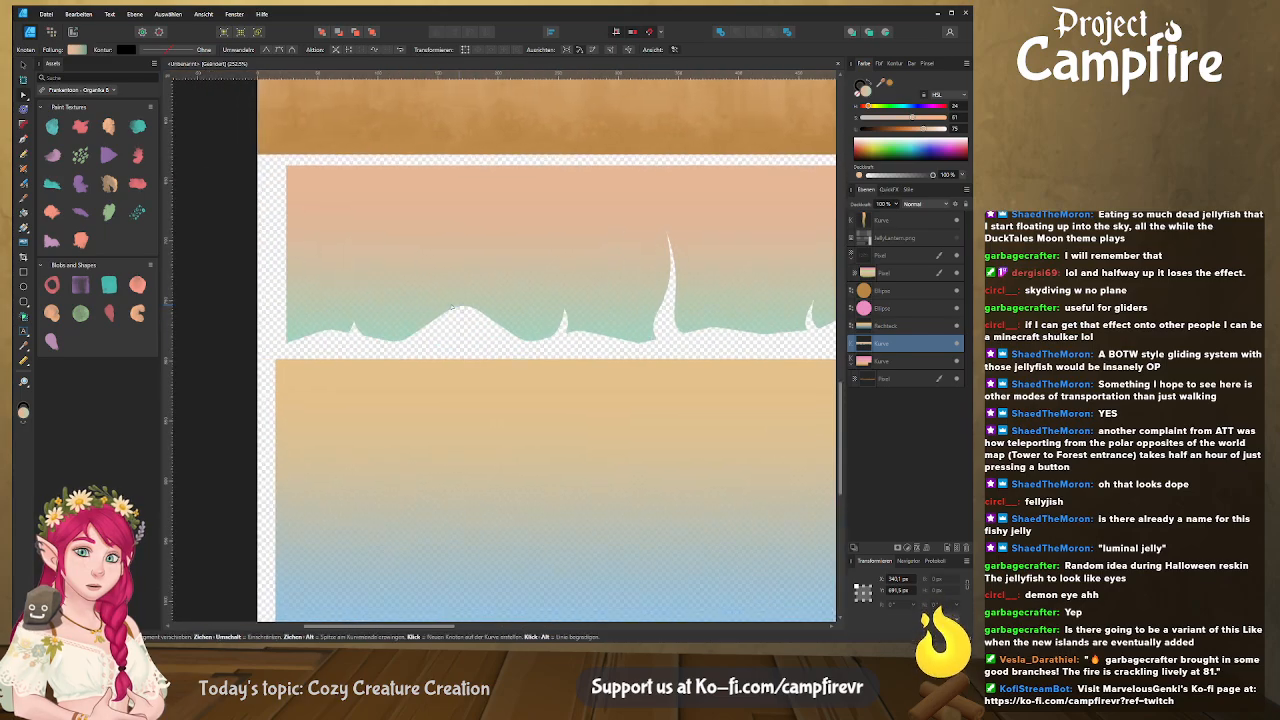
click(412, 335)
click(438, 318)
click(425, 326)
drag(425, 326, 406, 238)
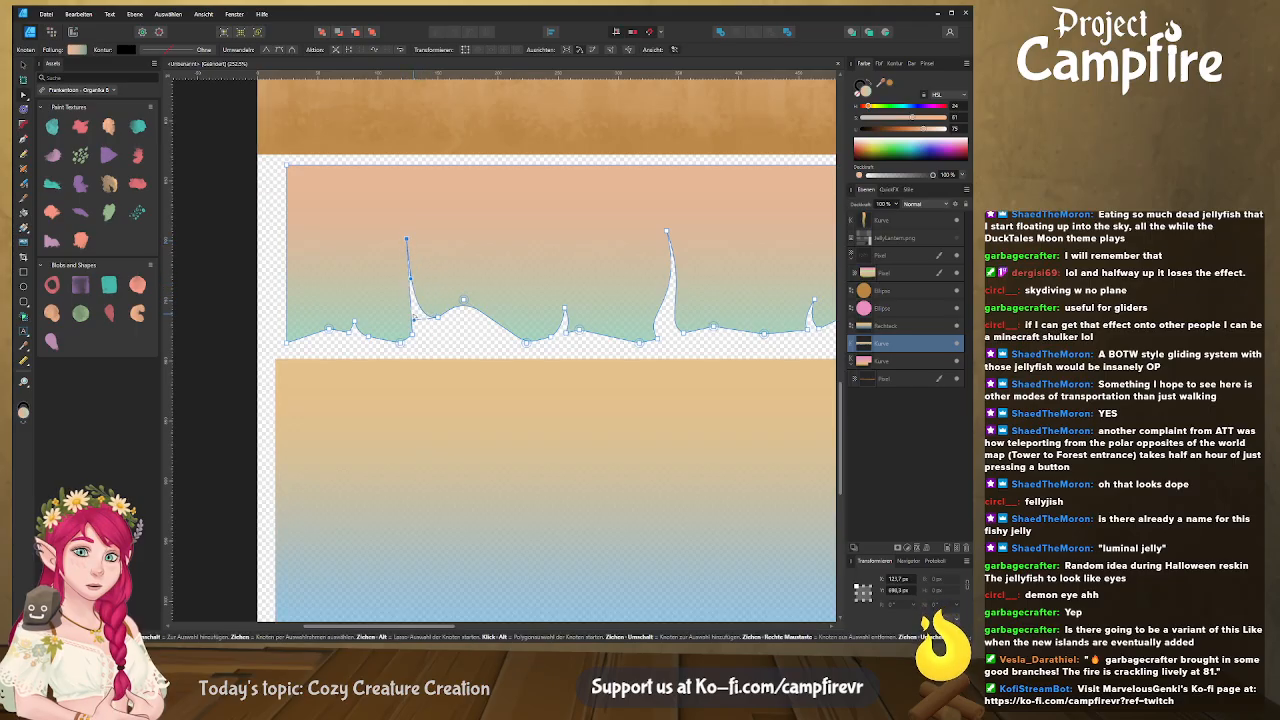
drag(410, 298, 398, 273)
drag(414, 320, 402, 331)
drag(399, 276, 402, 331)
drag(437, 247, 444, 266)
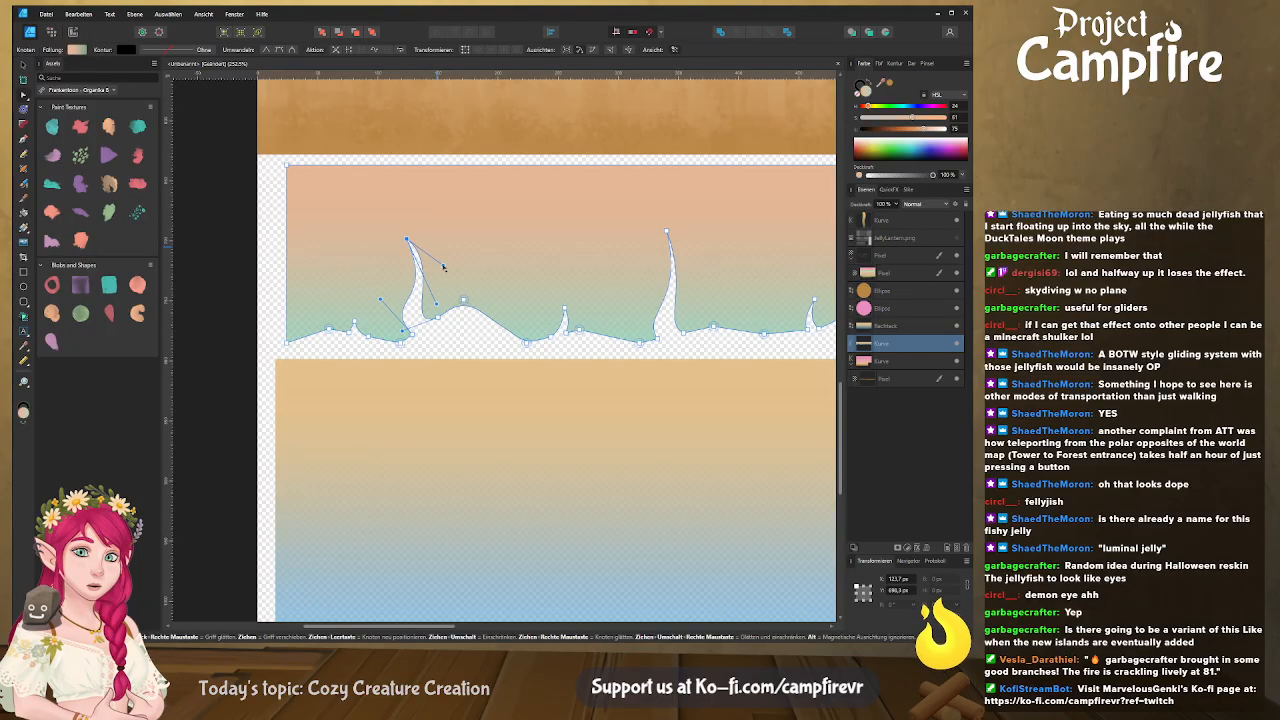
click(458, 326)
Form a medium-height curved spike on the shallow edge between the tallest spike and the small spike to its right
middle_drag(458, 326, 346, 359)
middle_drag(678, 349, 431, 348)
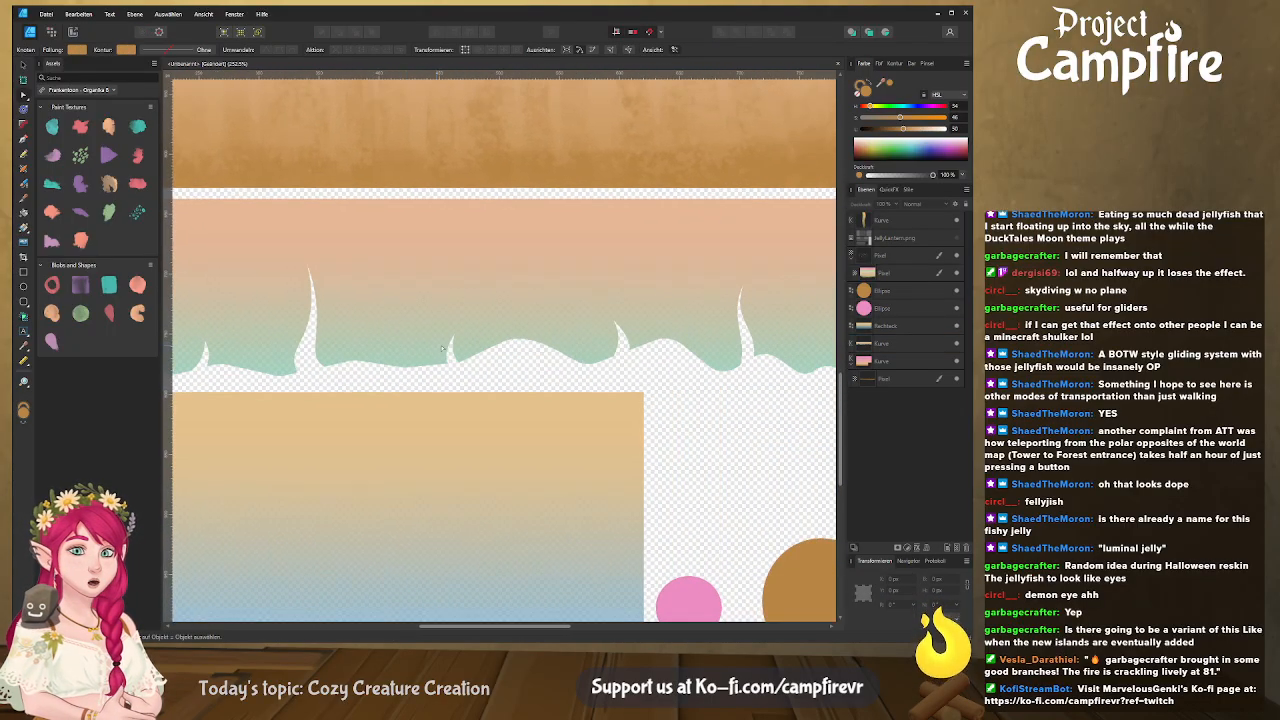
click(390, 367)
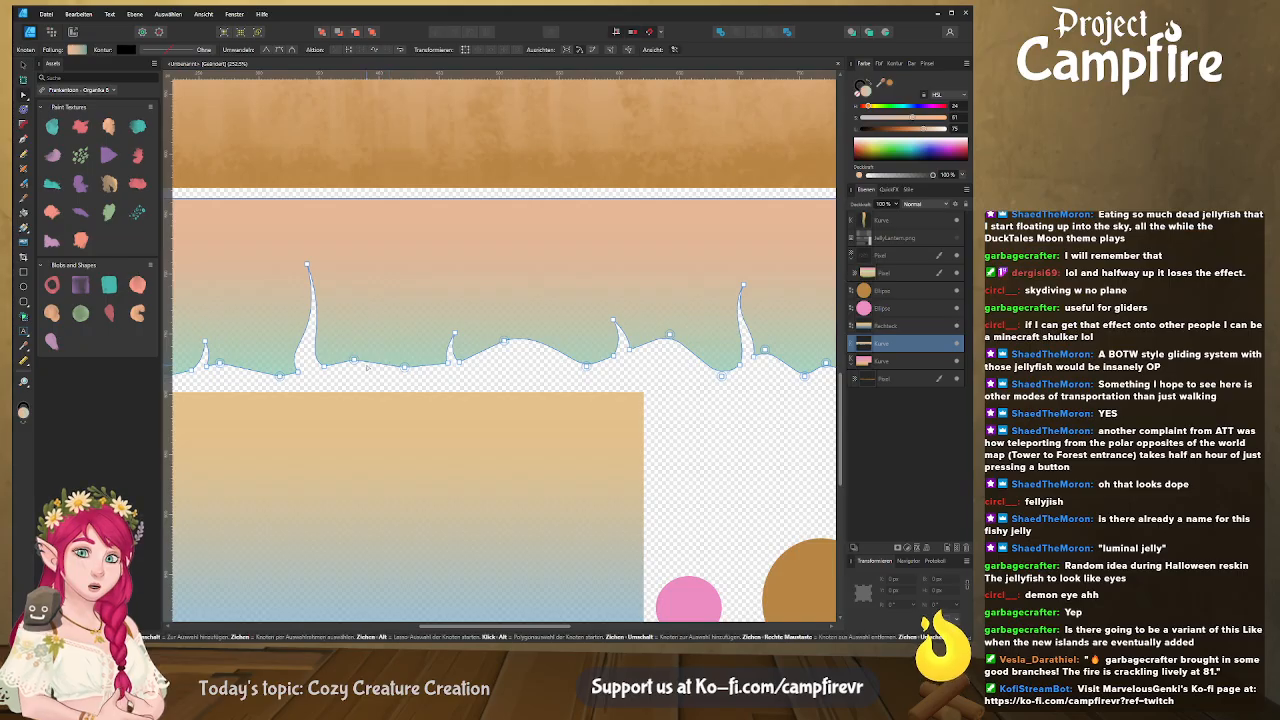
drag(380, 366, 388, 300)
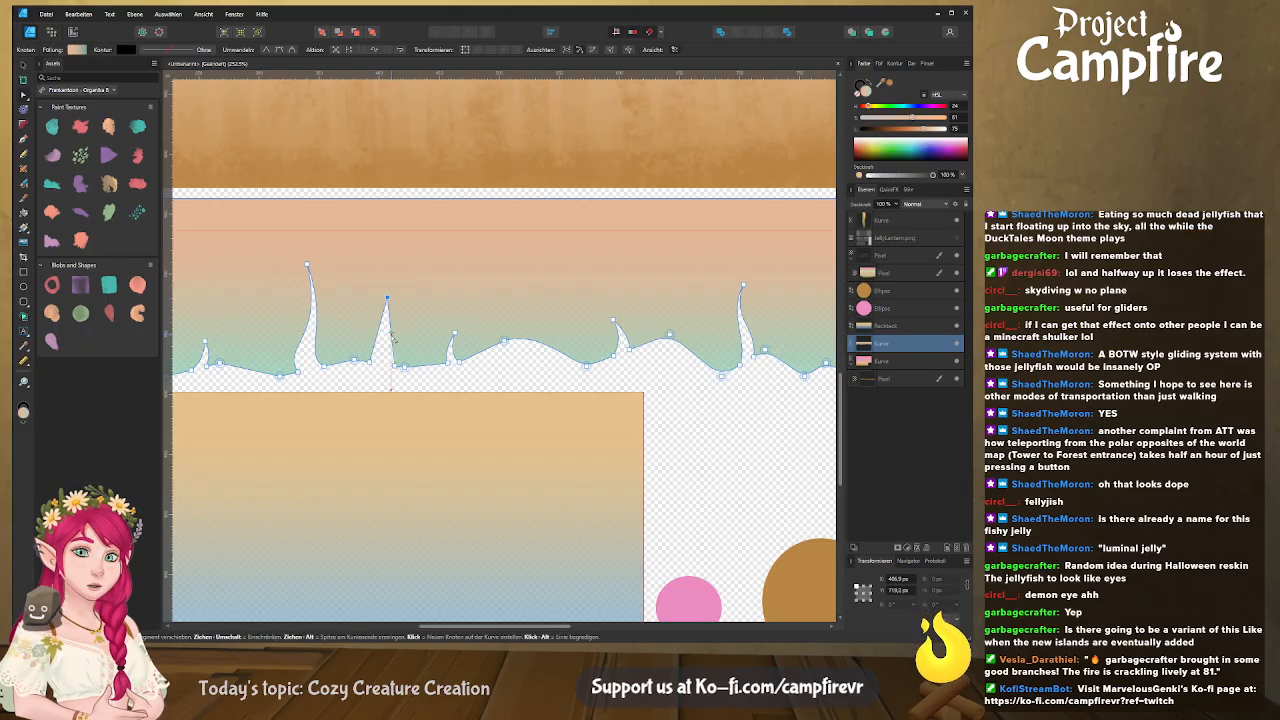
mouse_move(377, 341)
mouse_down()
mouse_move(397, 320)
mouse_move(391, 347)
mouse_up()
click(428, 365)
Add nodes on the right slope of the broad central hump and shape a tall spike with curved sides
middle_drag(522, 344, 400, 322)
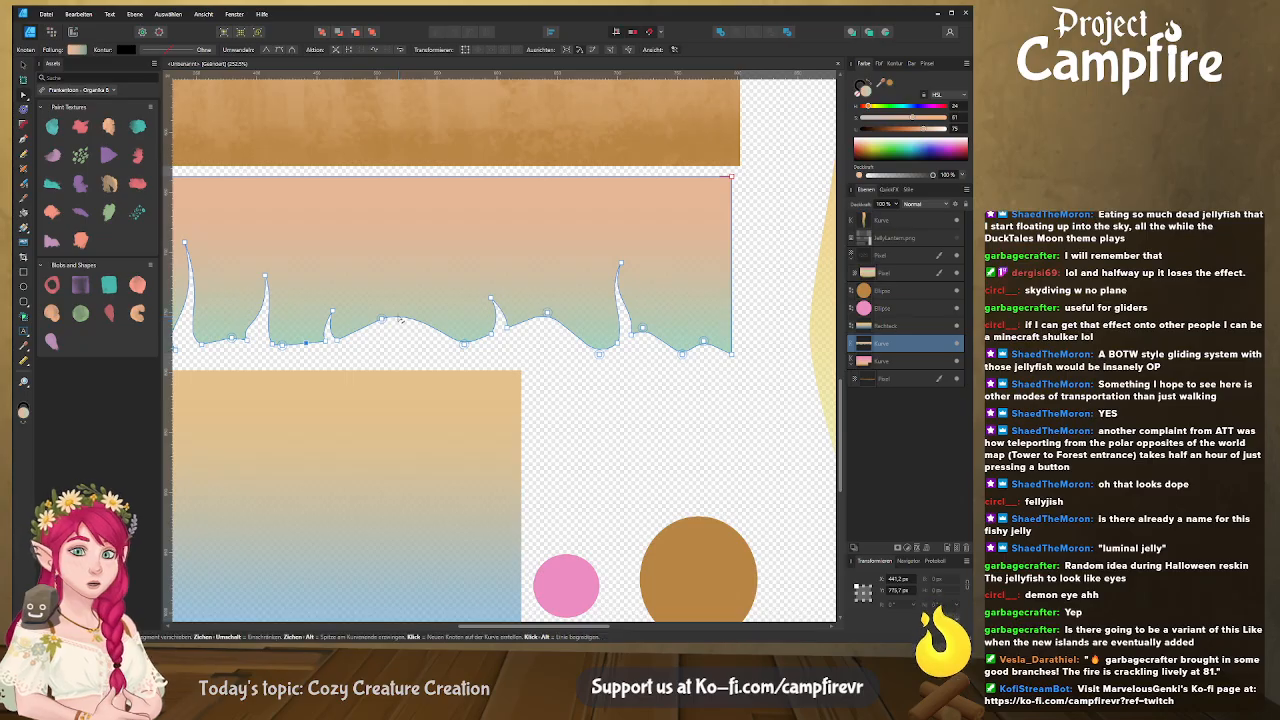
click(422, 325)
click(421, 323)
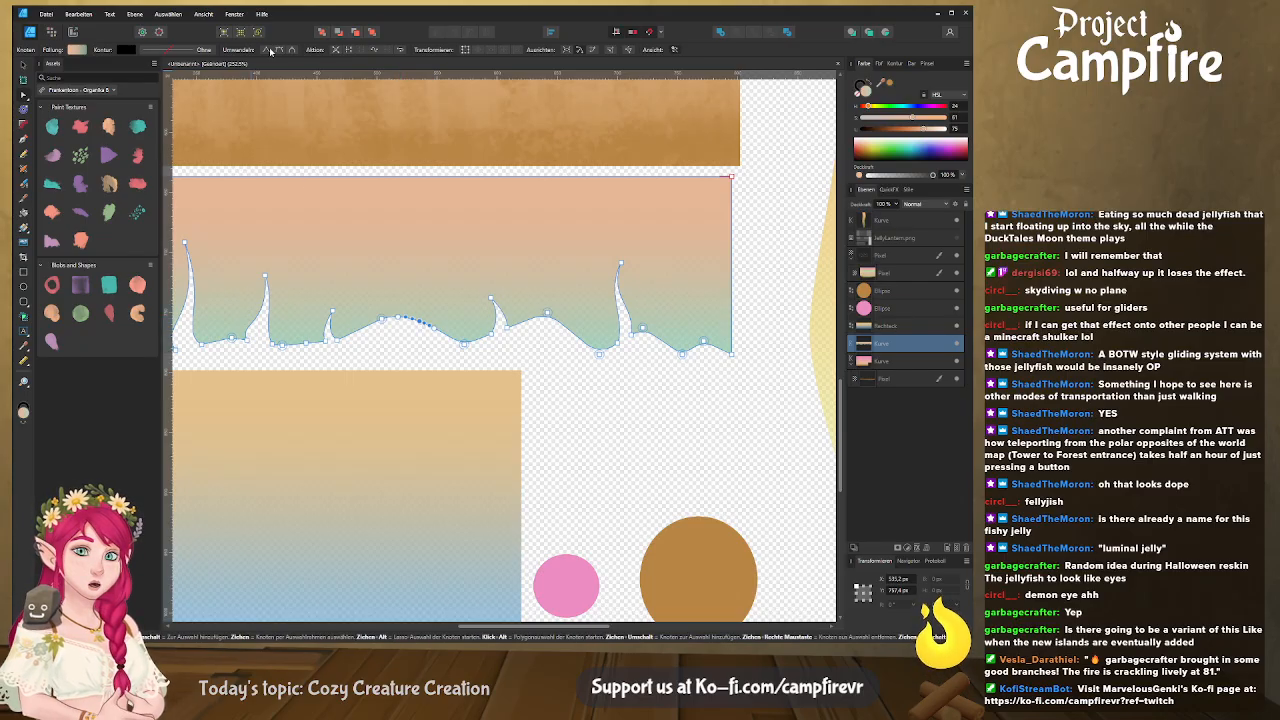
drag(421, 323, 430, 256)
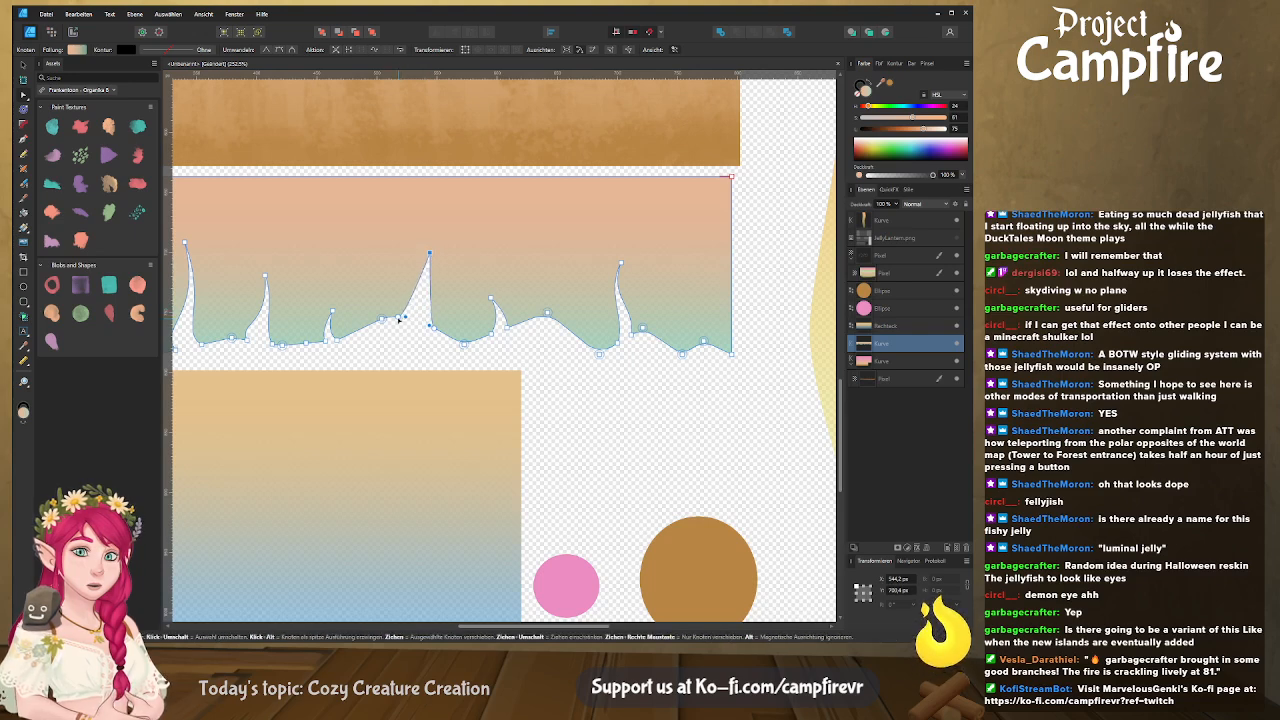
drag(405, 317, 442, 315)
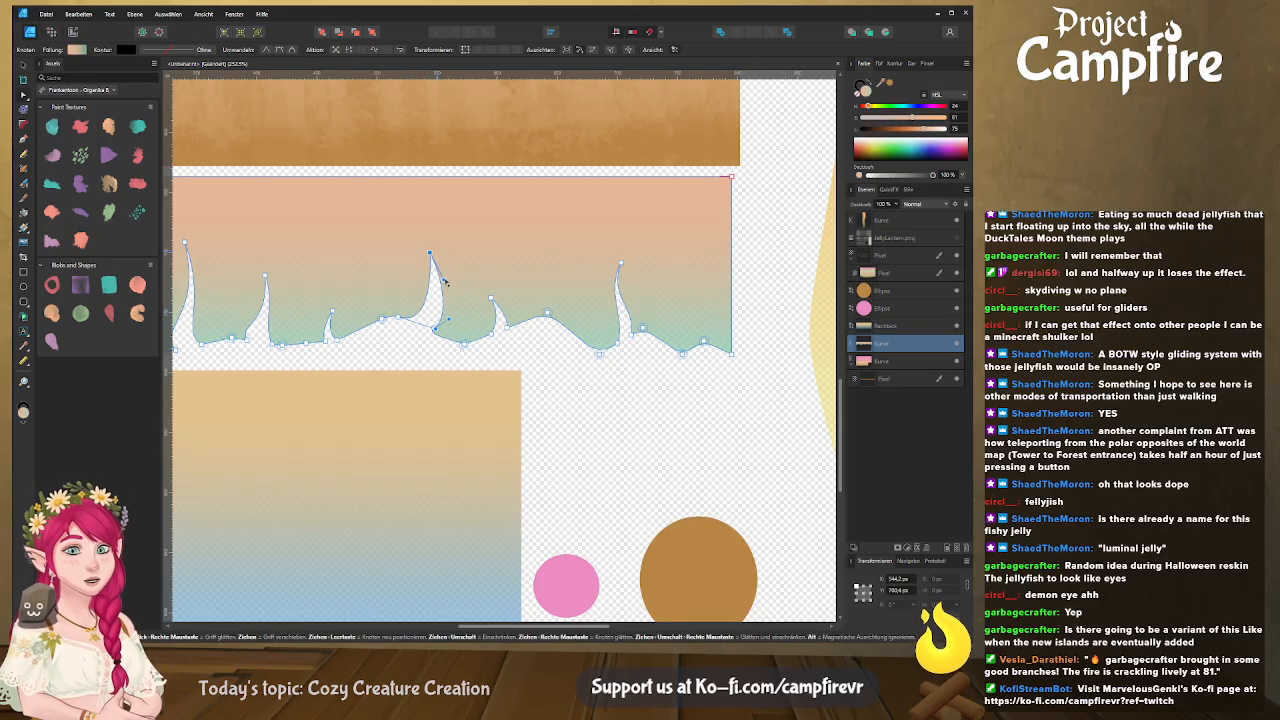
drag(431, 284, 428, 283)
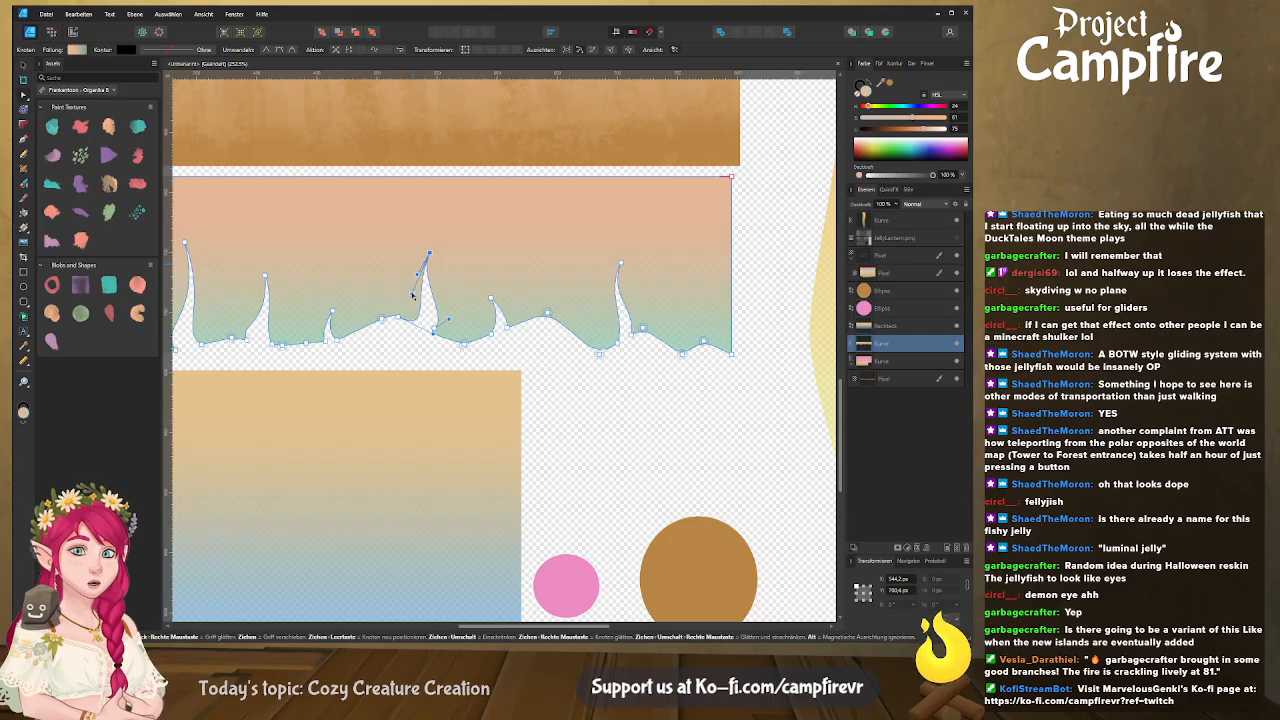
drag(421, 287, 430, 284)
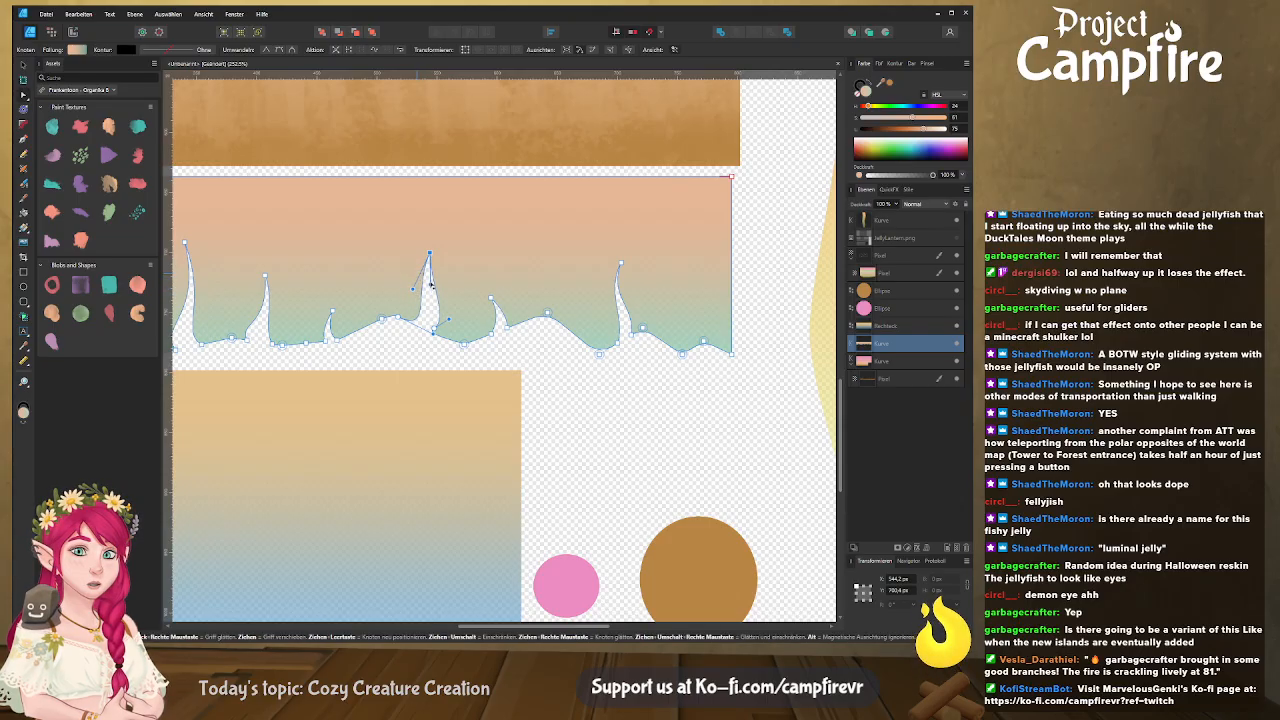
drag(433, 333, 455, 331)
click(425, 343)
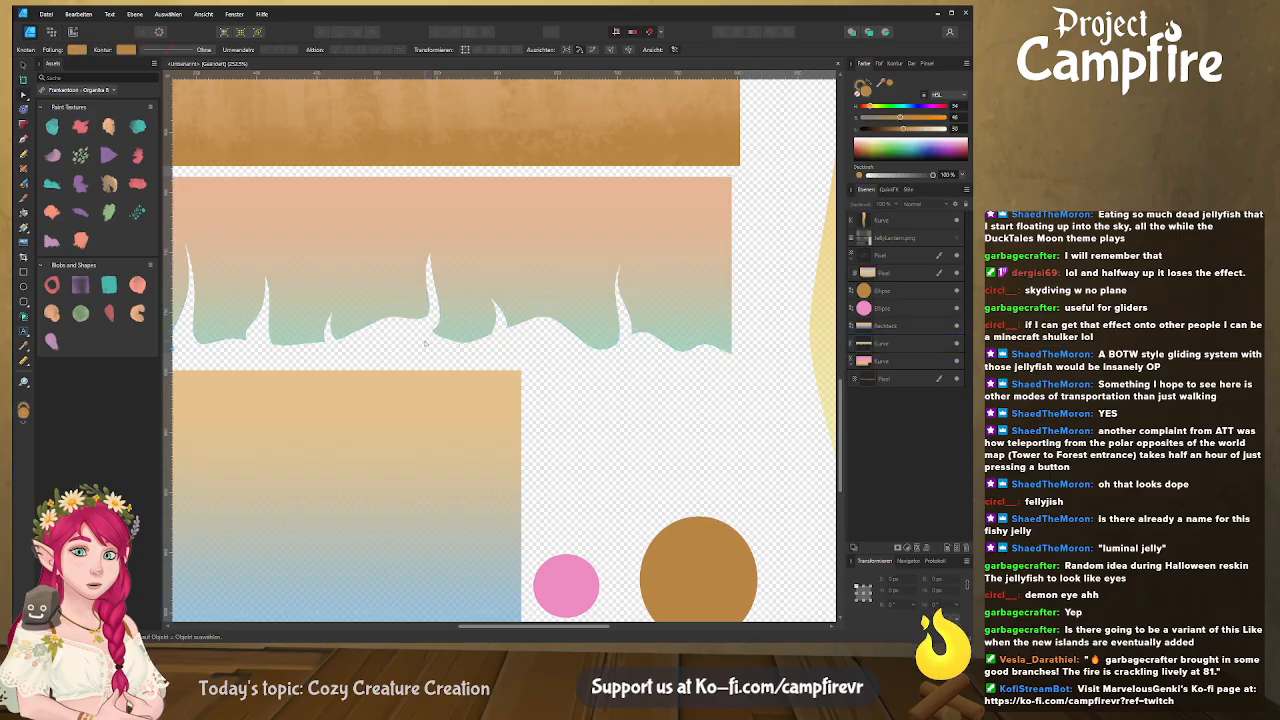
Choose the upright spiky anti-stretch brush from the Fineliner Brushes 2 set
scroll(412, 330, down, 5)
middle_drag(388, 326, 442, 299)
mouse_move(344, 326)
middle_down()
mouse_move(452, 319)
mouse_move(362, 323)
middle_up()
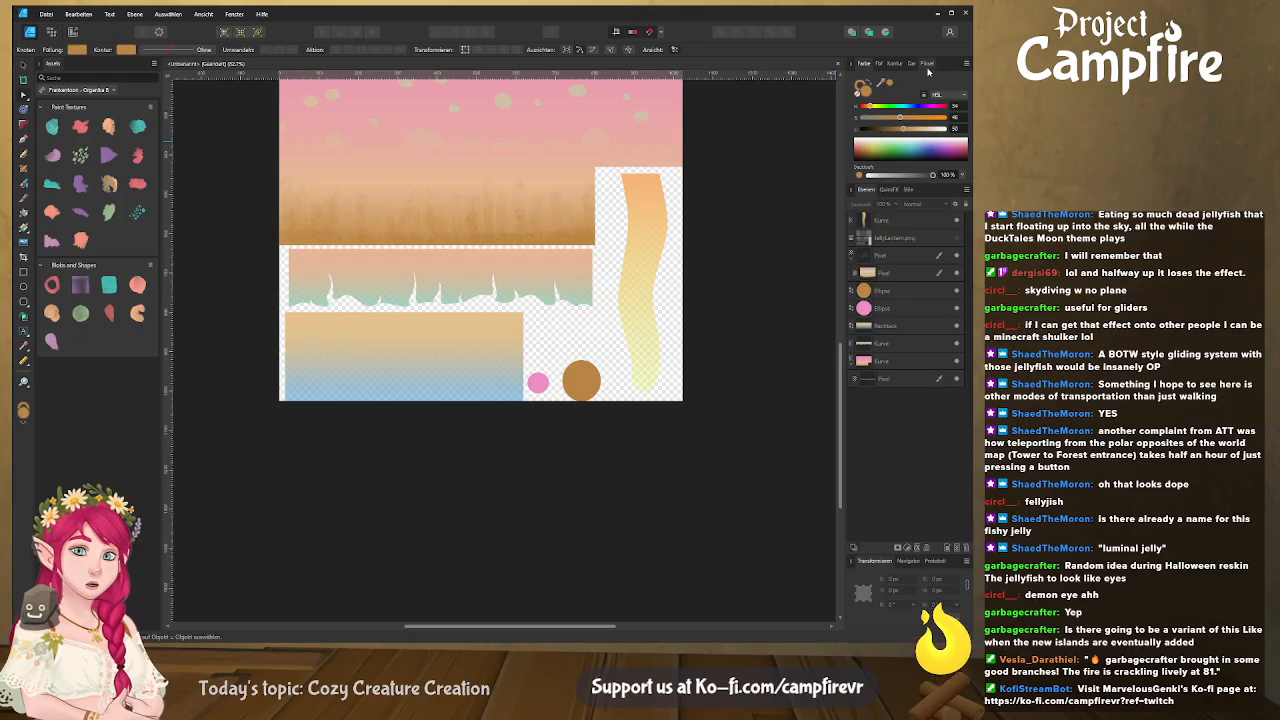
click(927, 63)
scroll(942, 218, up, 5)
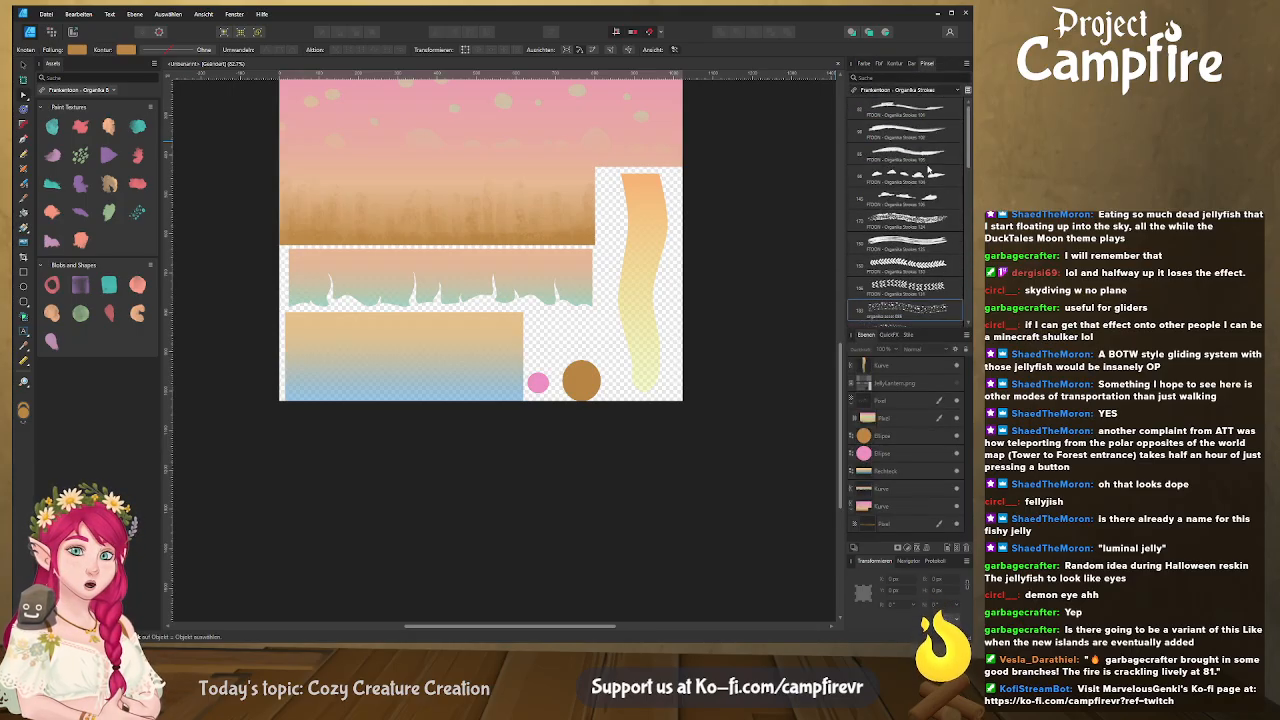
scroll(909, 133, down, 10)
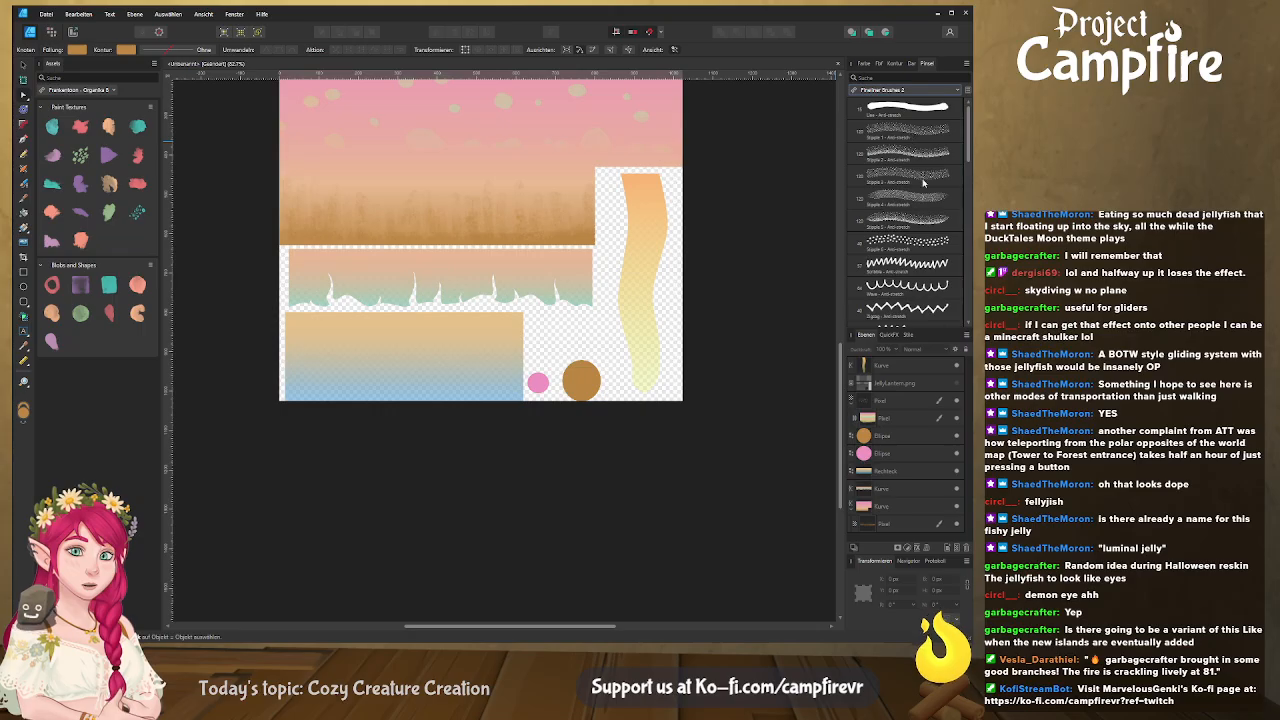
scroll(923, 183, down, 1)
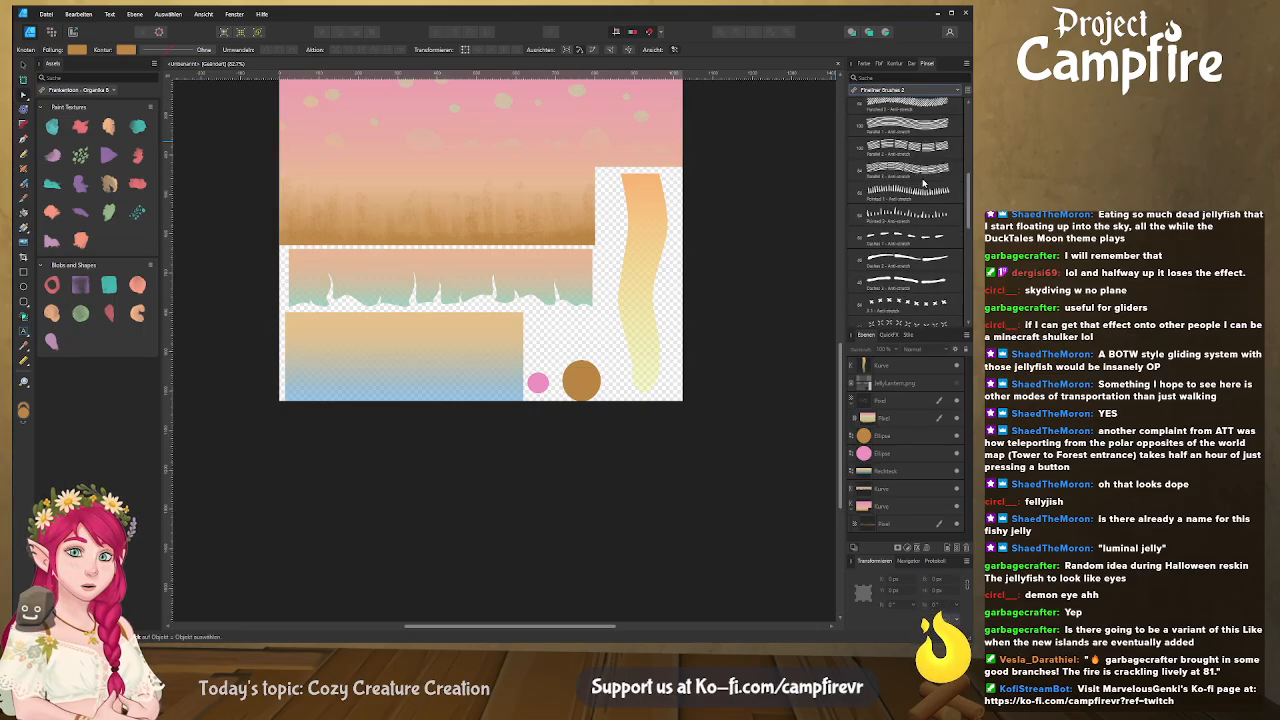
click(931, 193)
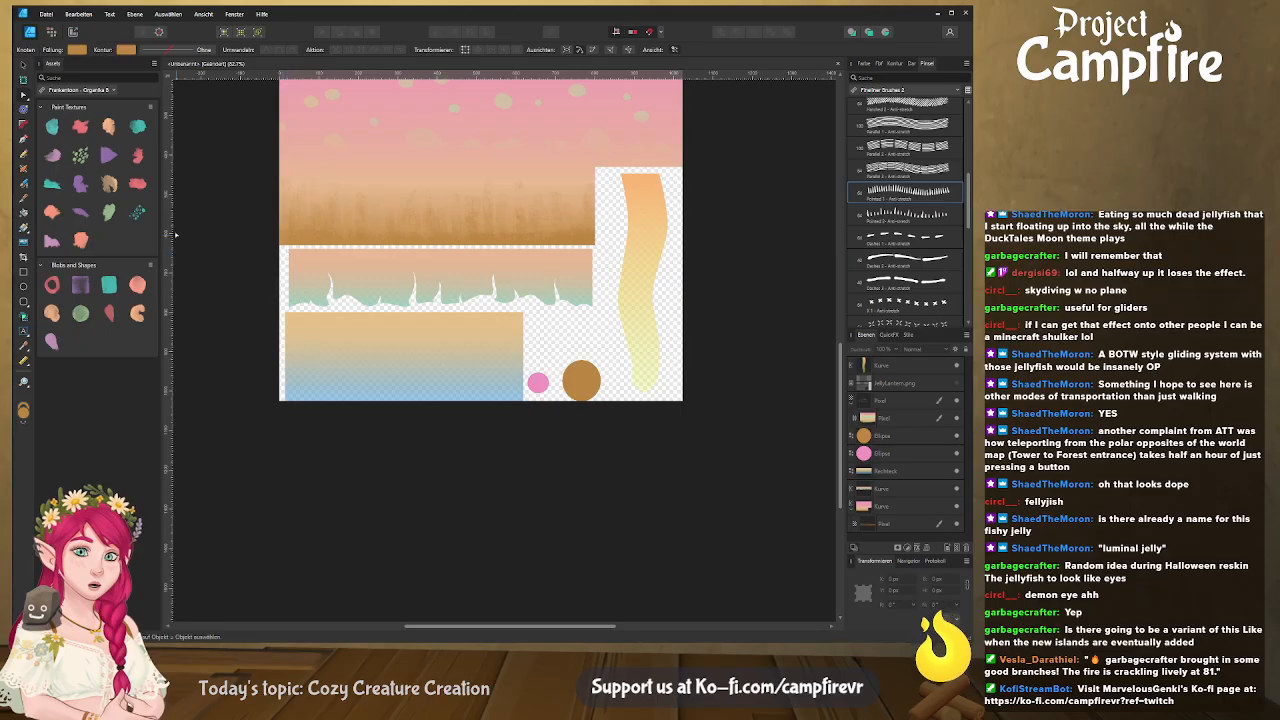
Draw a straight line across the upper part of the wavy band, apply the spiky brush to it and rotate it 180°
click(23, 141)
click(288, 258)
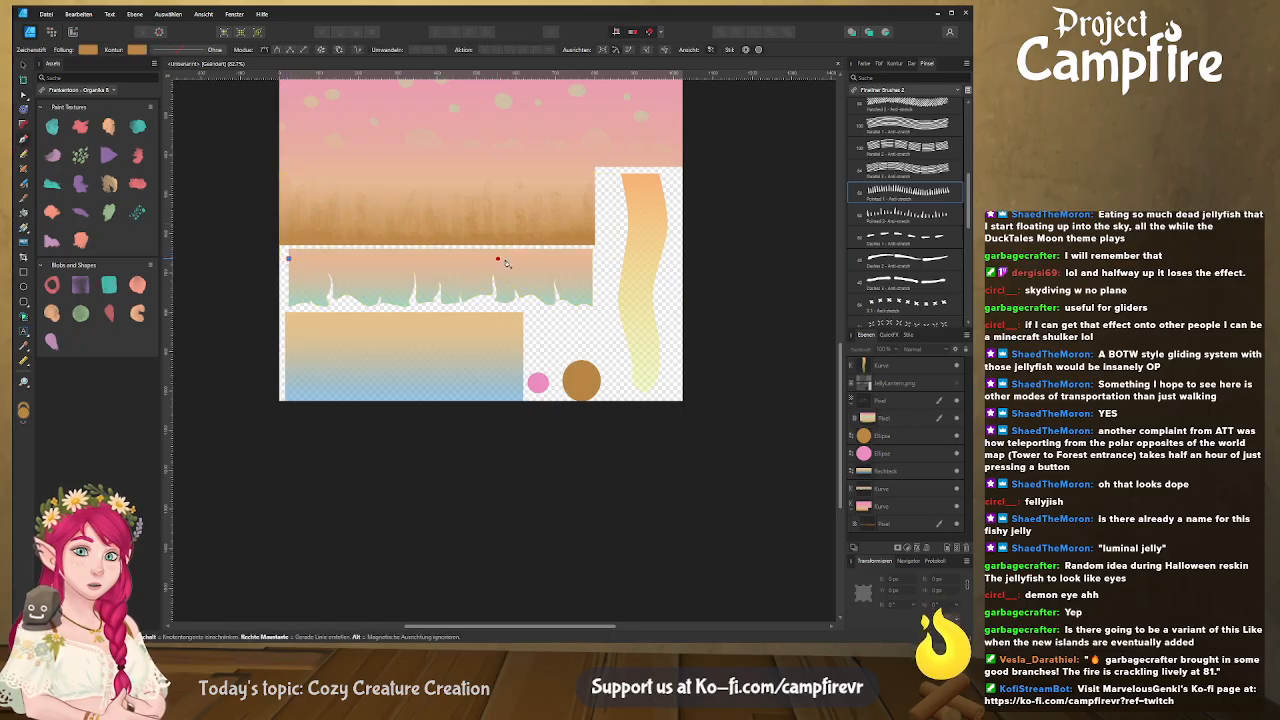
click(596, 258)
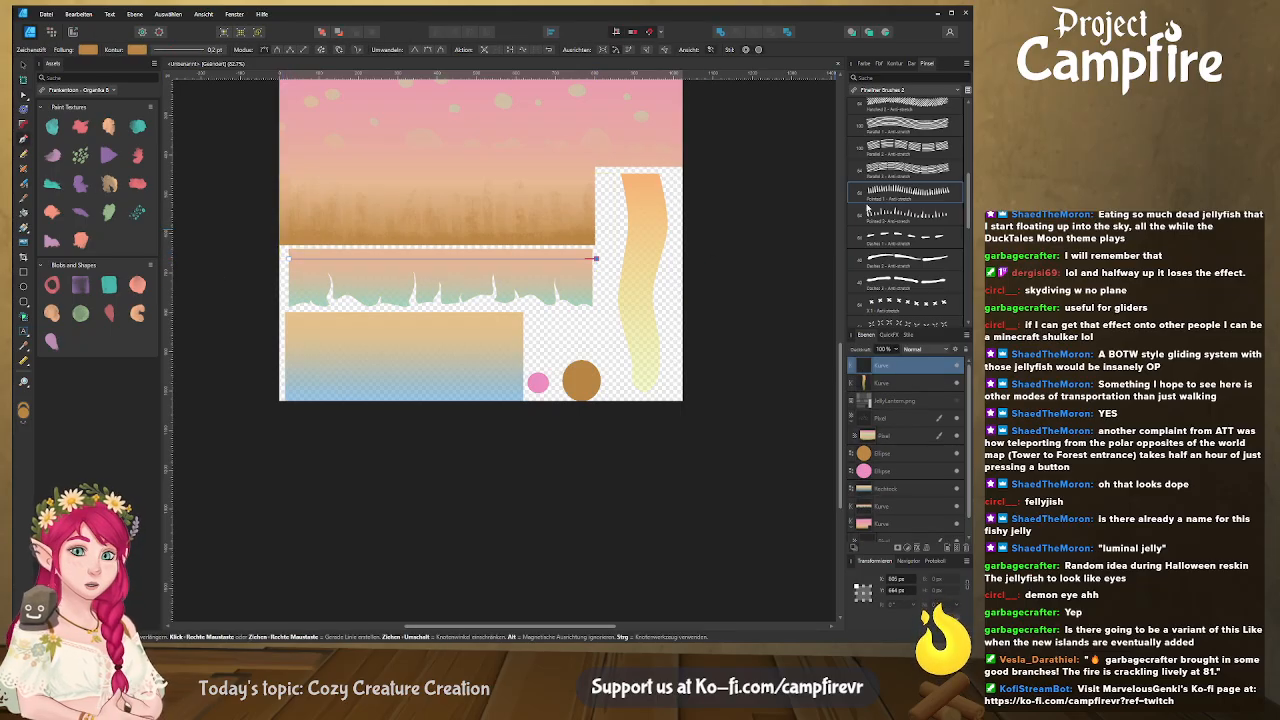
drag(171, 83, 183, 87)
click(886, 193)
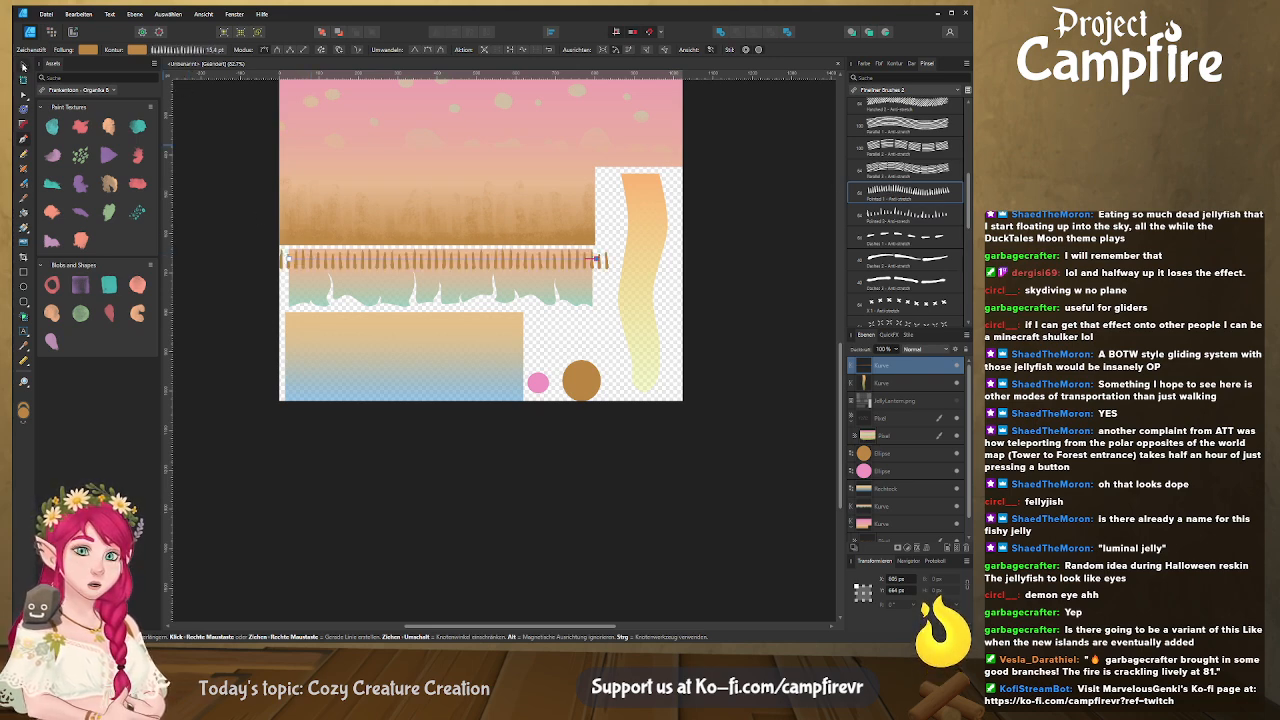
click(23, 63)
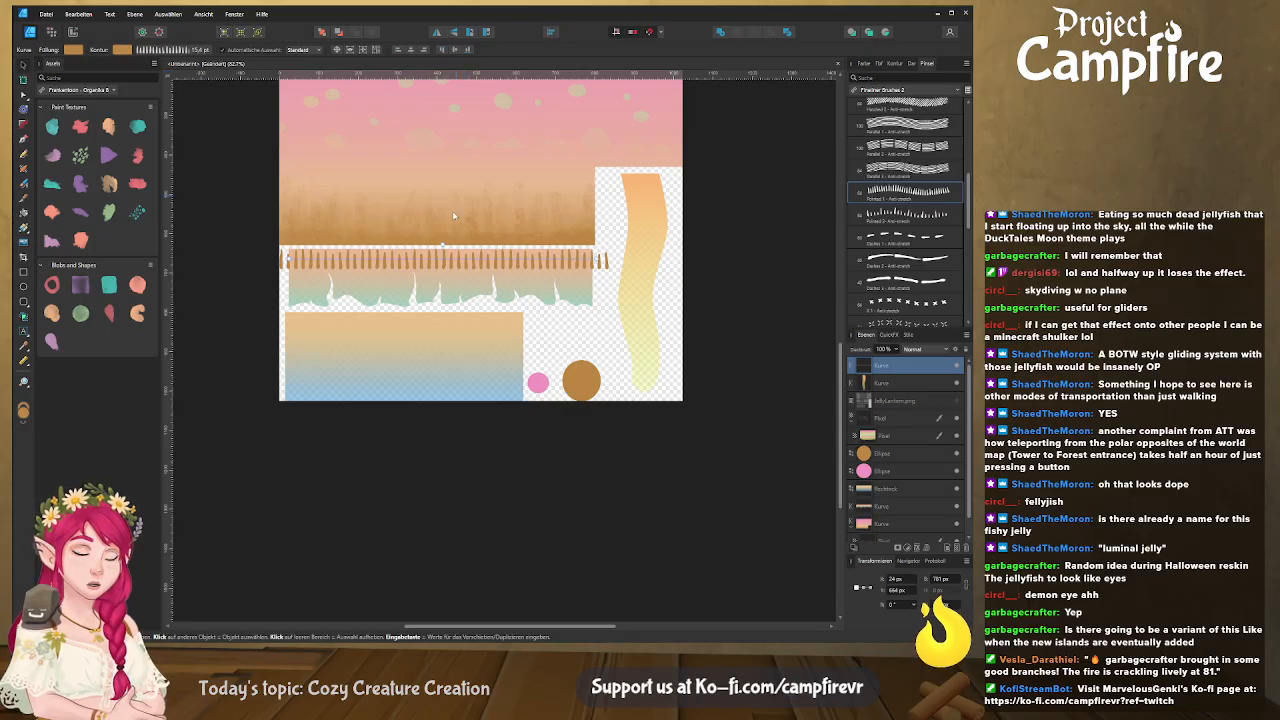
drag(443, 246, 446, 304)
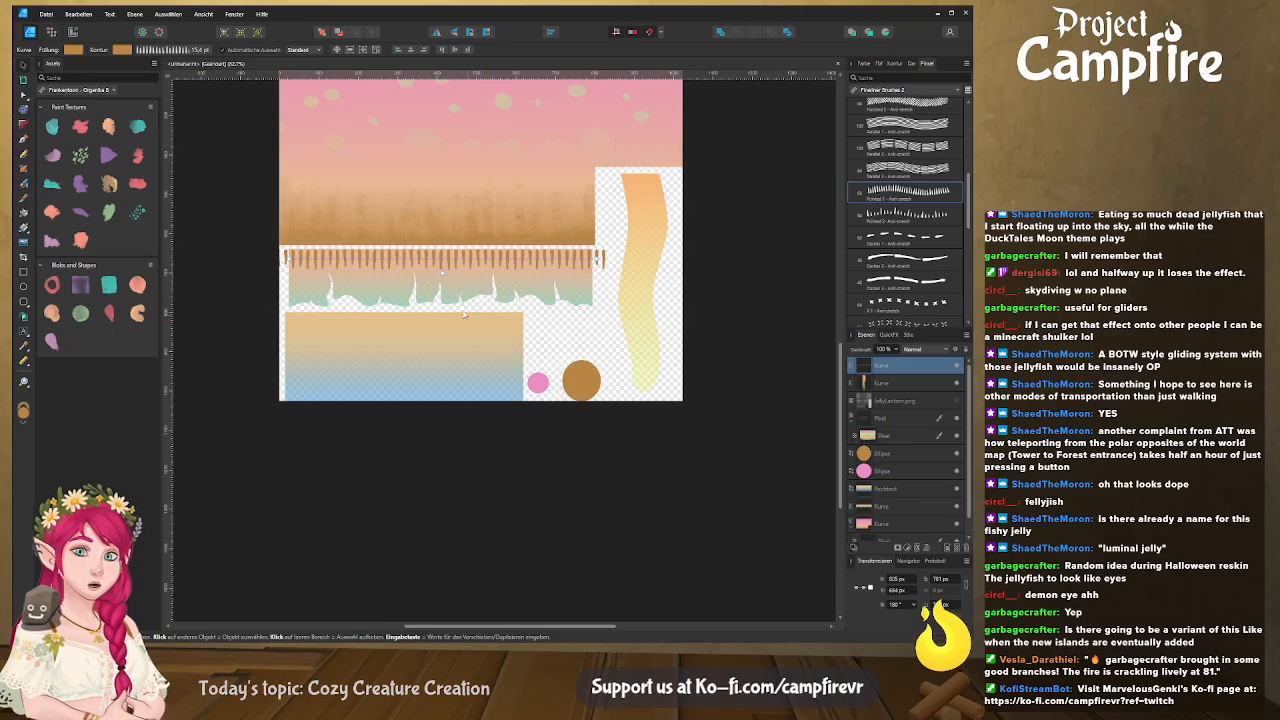
Lighten the brushed line's colours, setting the fill lightness to 72 and the stroke lightness to 78
click(864, 63)
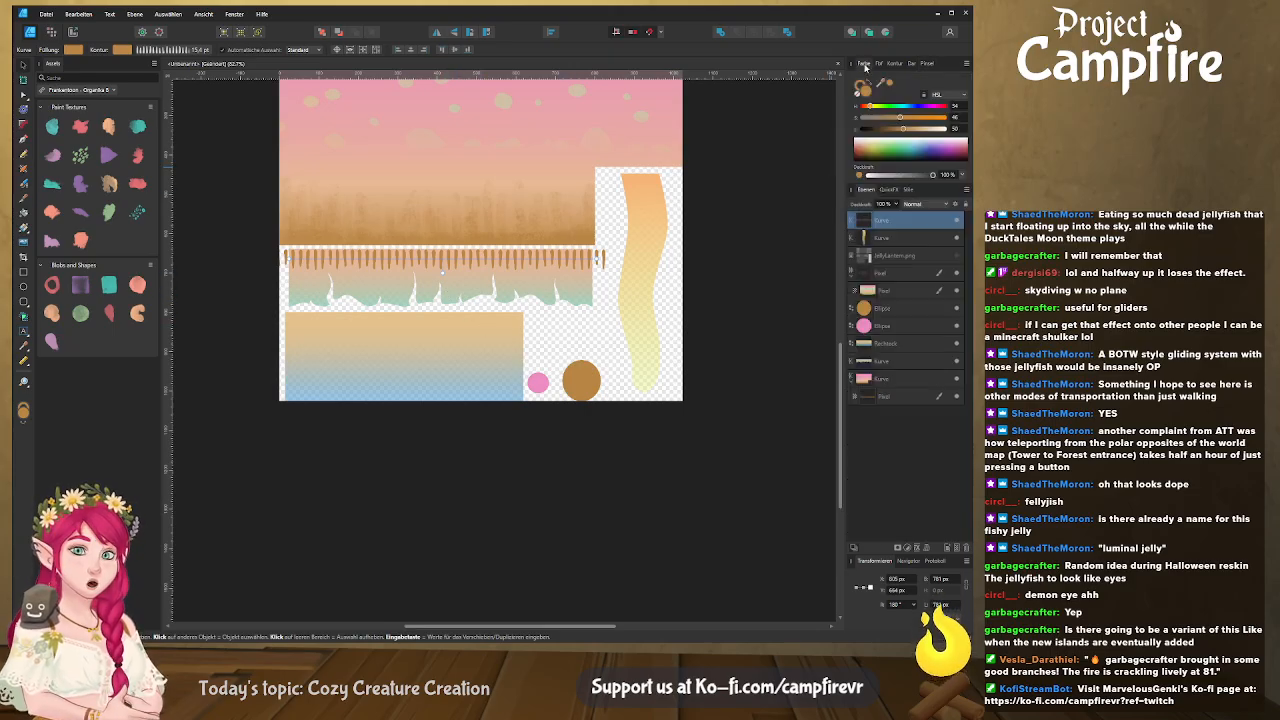
mouse_move(904, 129)
mouse_down()
mouse_move(942, 129)
mouse_move(921, 129)
mouse_up()
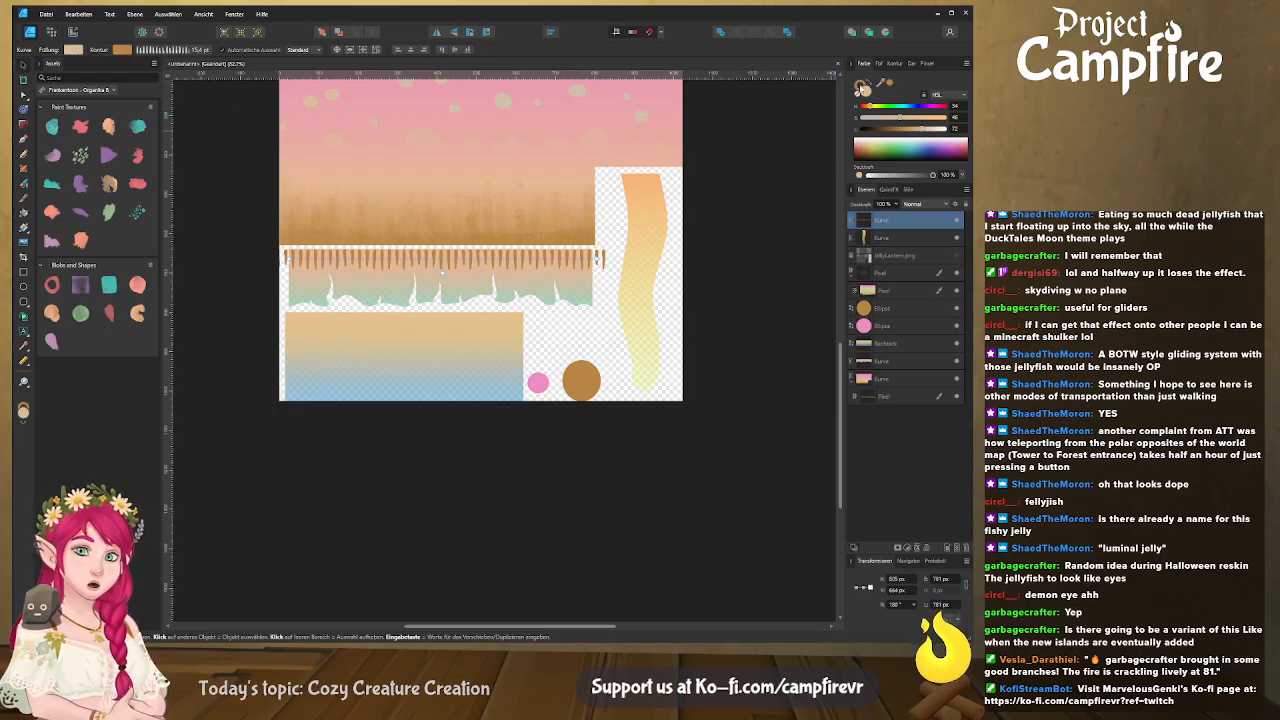
click(862, 87)
drag(910, 131, 928, 134)
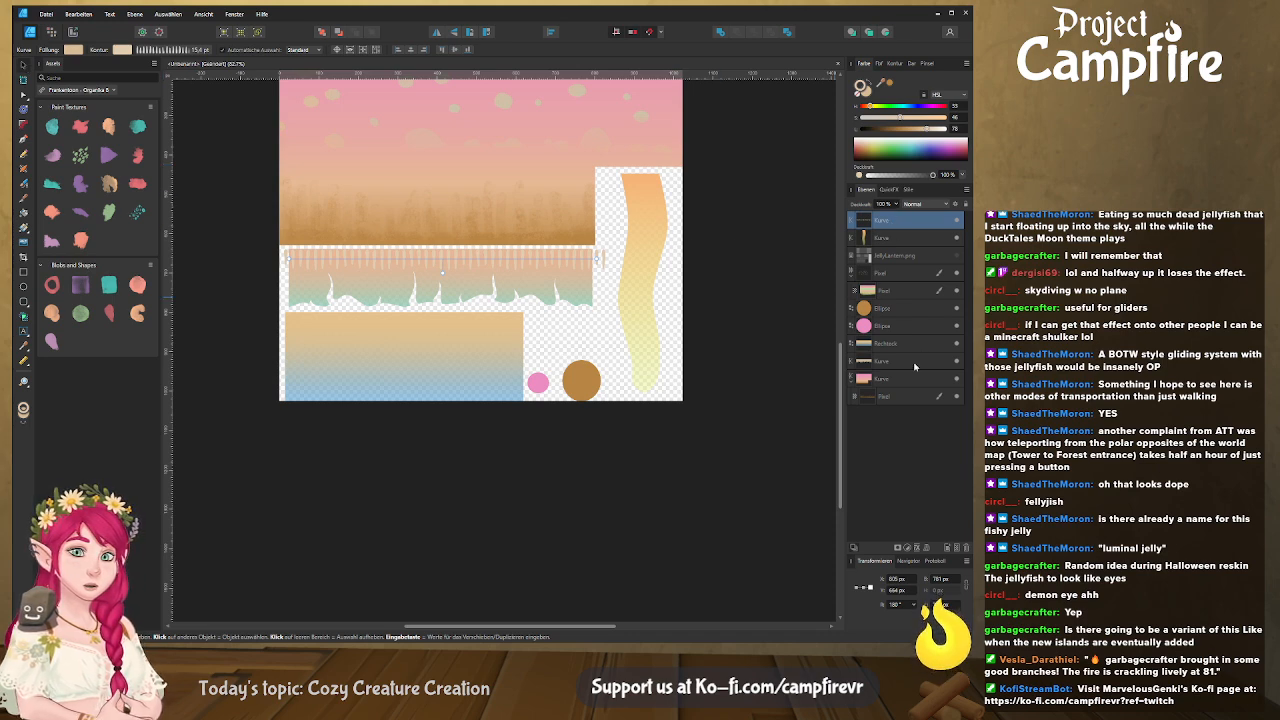
Rasterize the brushed line and stretch its stripes vertically to a height of 87 px
click(919, 391)
drag(441, 271, 438, 244)
scroll(450, 298, up, 1)
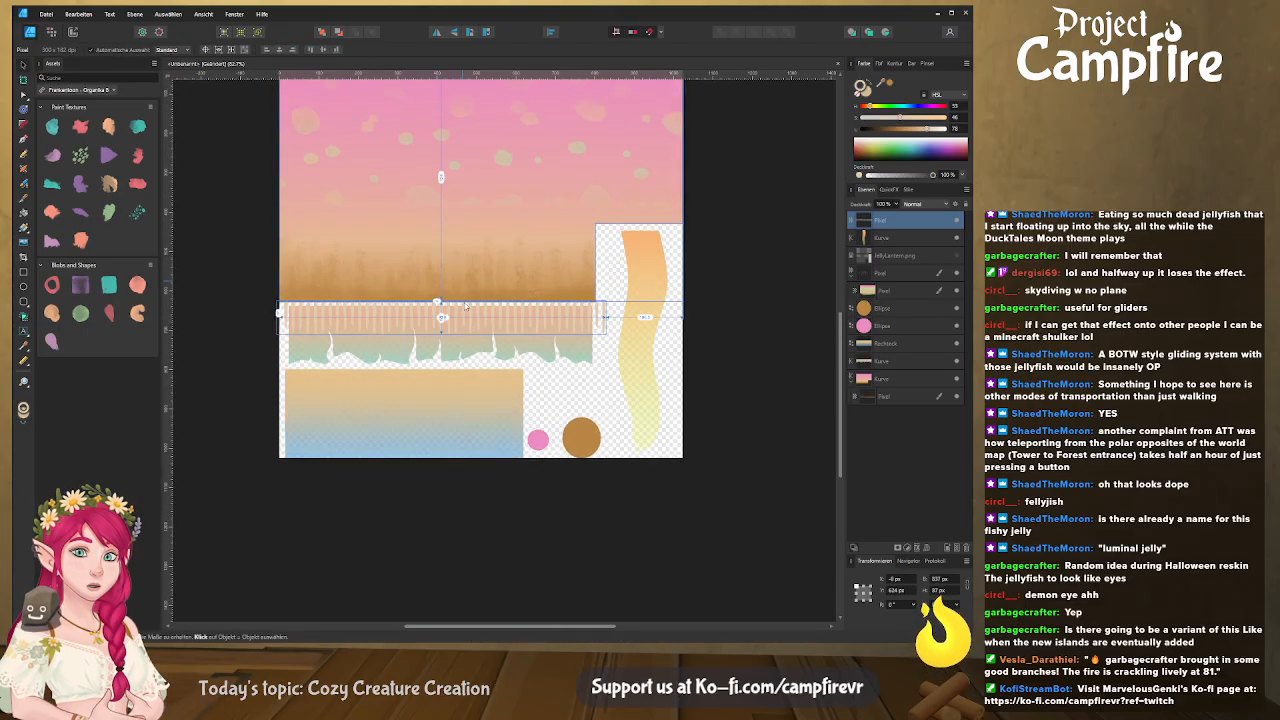
Nudge the striped pixel layer 5 px down over the wavy band
ctrl+scroll(461, 304, up, 4)
key(Down)
key(Down)
key(Down)
key(Down)
key(Down)
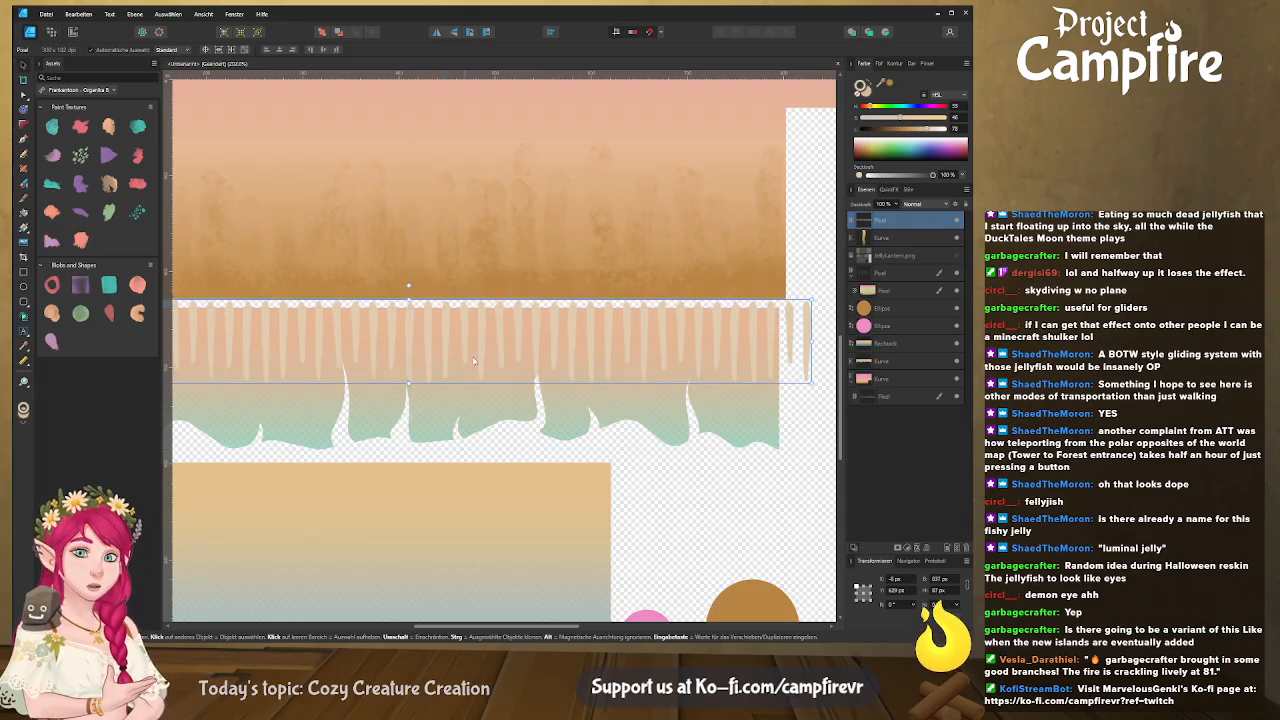
ctrl+scroll(484, 365, down, 2)
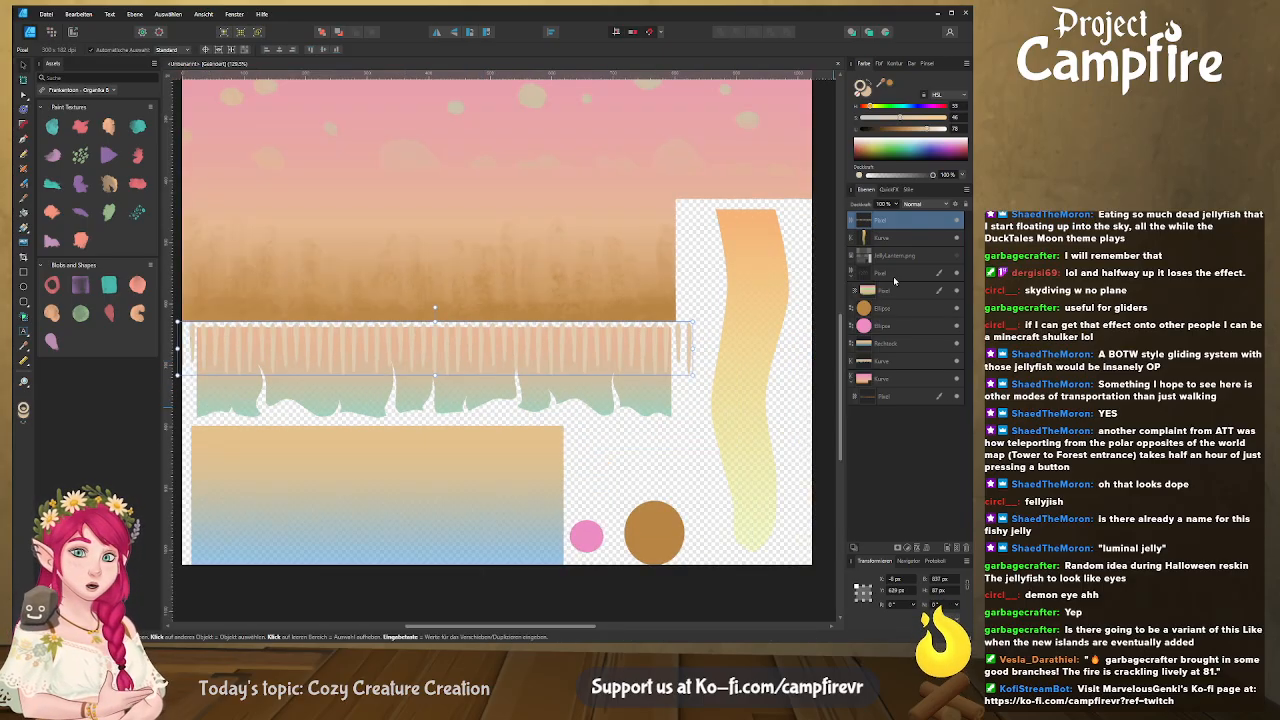
Move the striped pixel layer inside the wavy band's curve layer so the stripes are clipped to the band's shape
drag(901, 220, 870, 333)
click(854, 347)
click(897, 362)
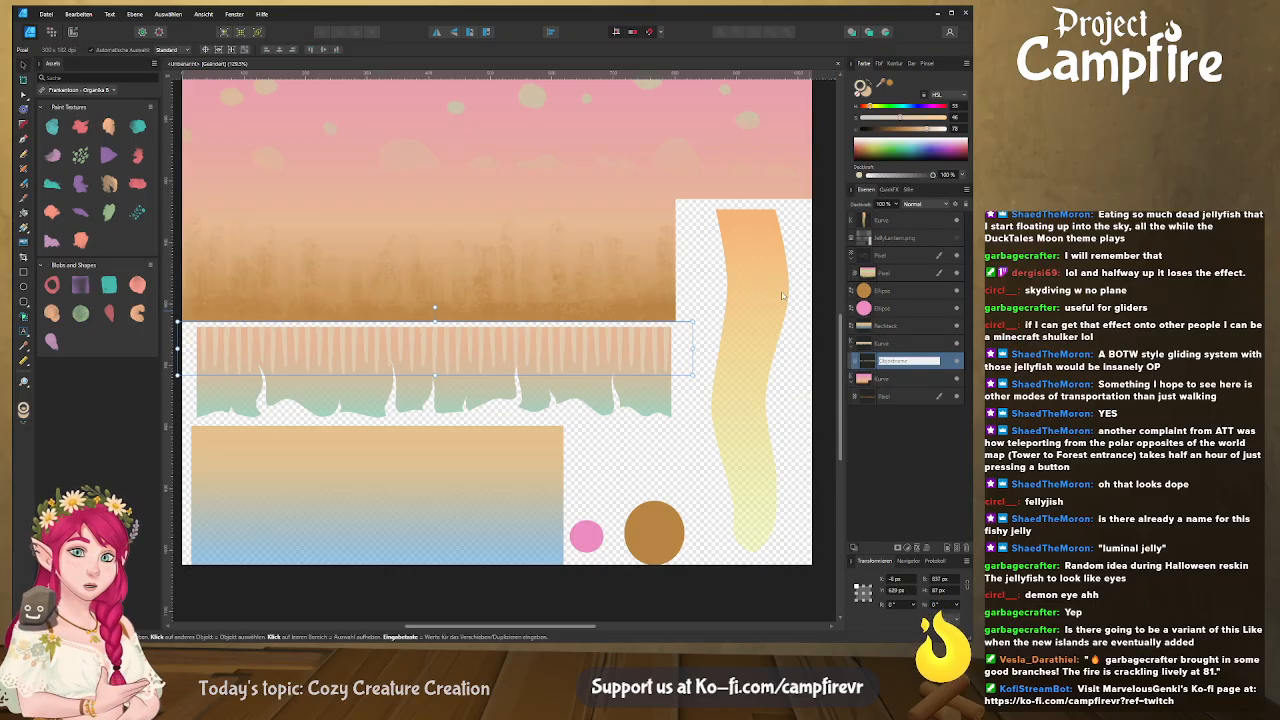
Lower the clipped stripes' opacity to 55% and stretch them downward to a height of about 148 px
drag(869, 205, 863, 206)
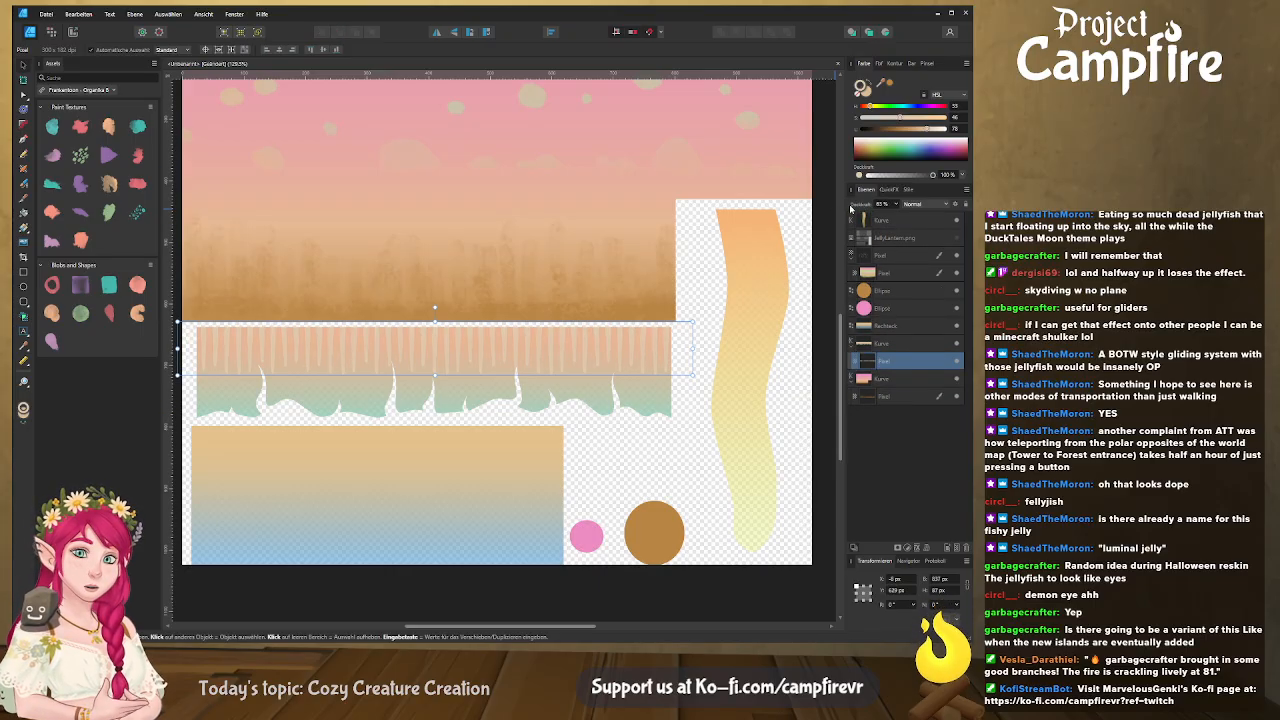
drag(435, 375, 433, 412)
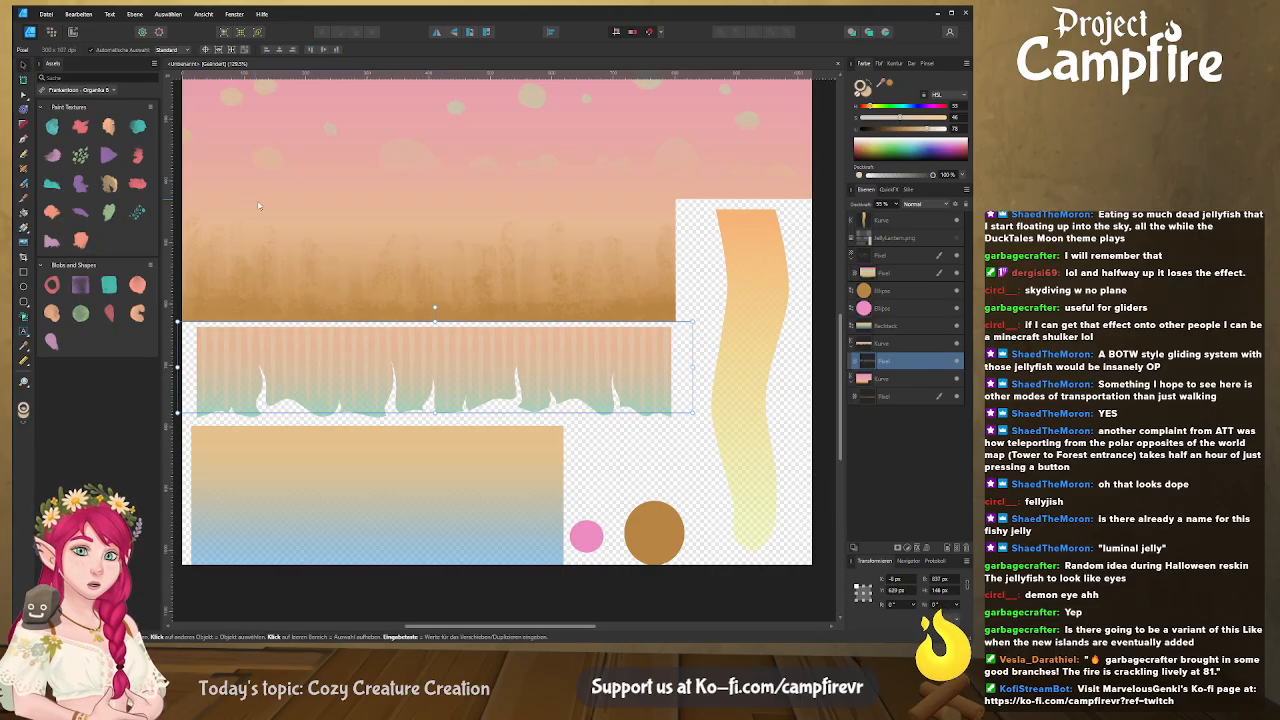
scroll(450, 339, down, 1)
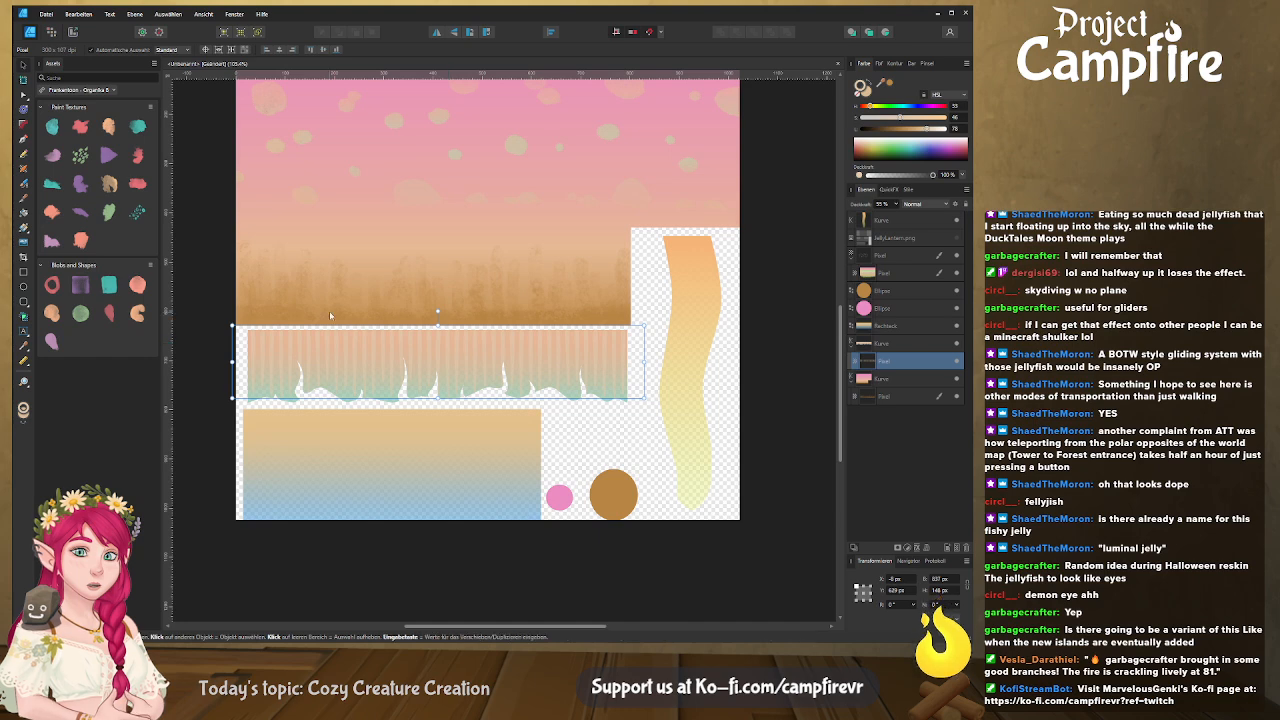
Smudge the stripes along the wavy band with a large Smudge brush at 100% flow and 50% strength
click(52, 32)
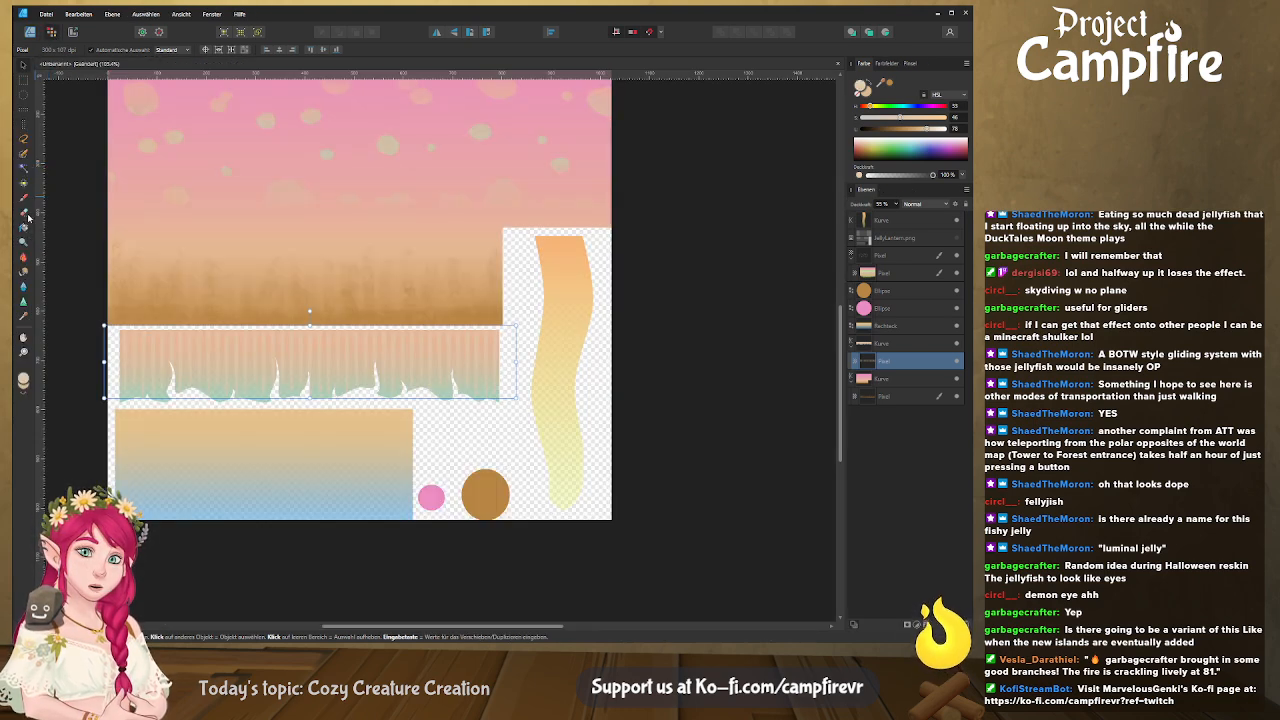
click(24, 272)
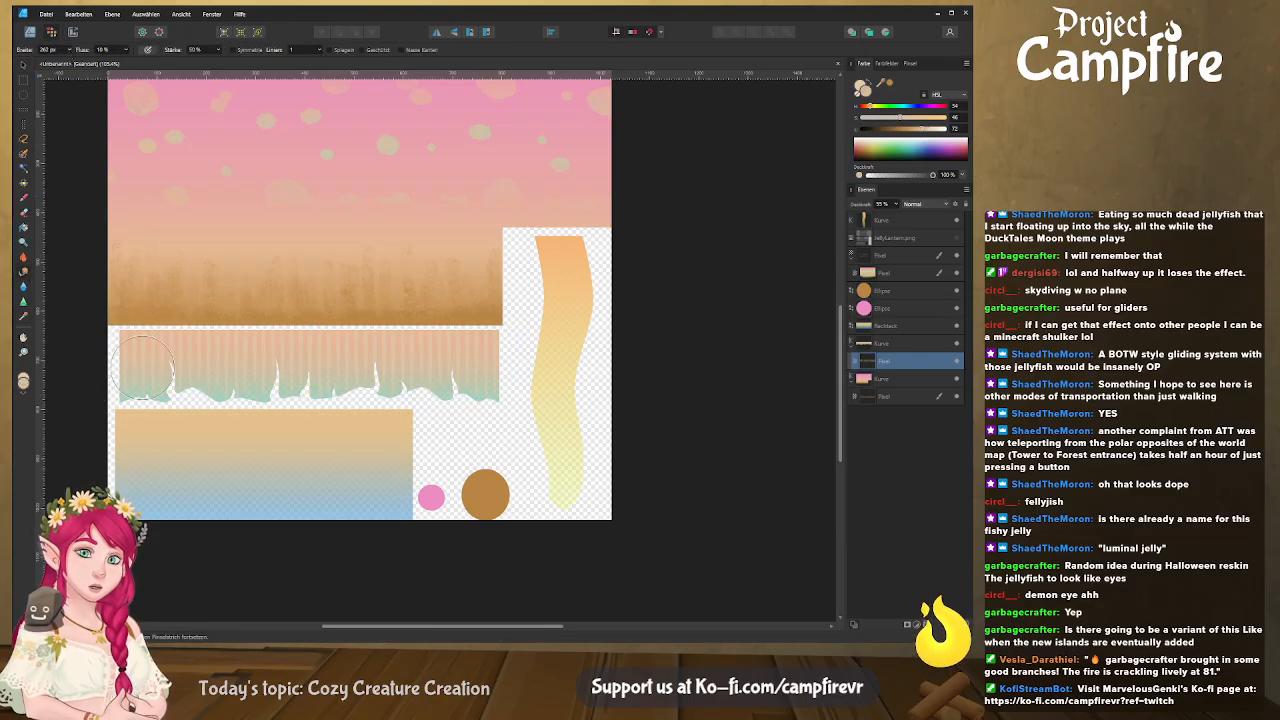
drag(134, 364, 168, 360)
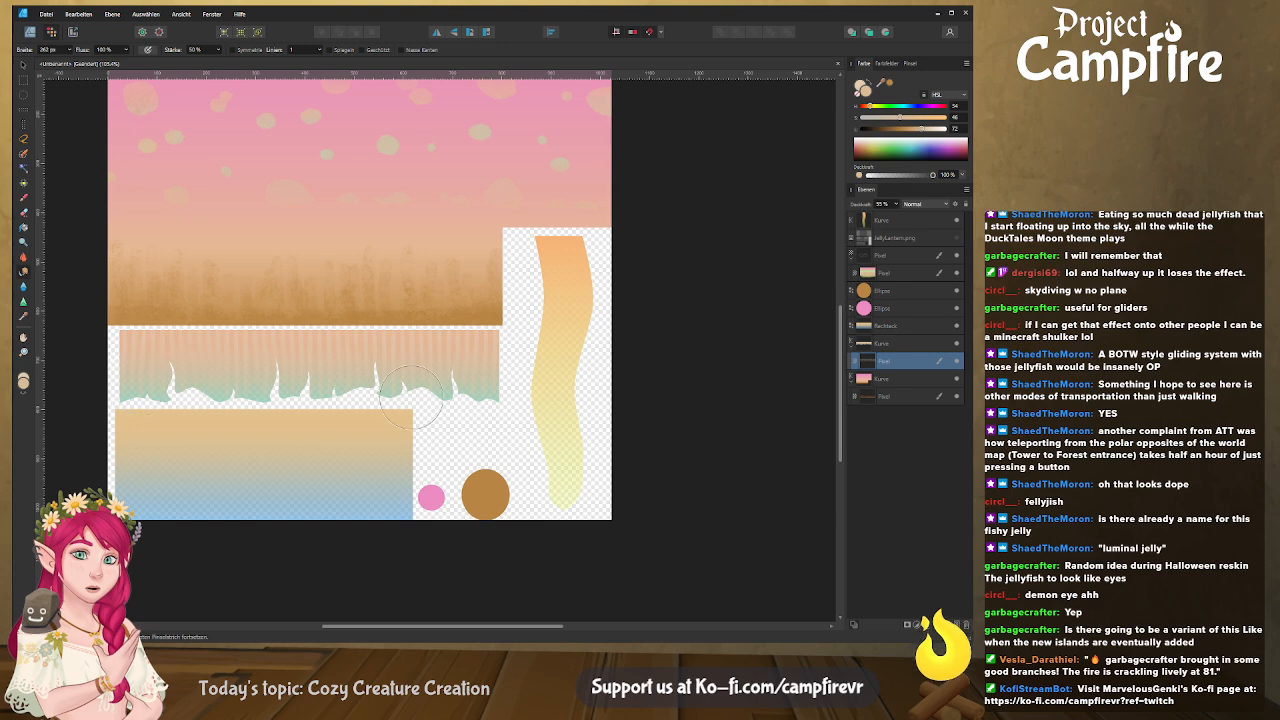
ctrl+scroll(310, 394, down, 3)
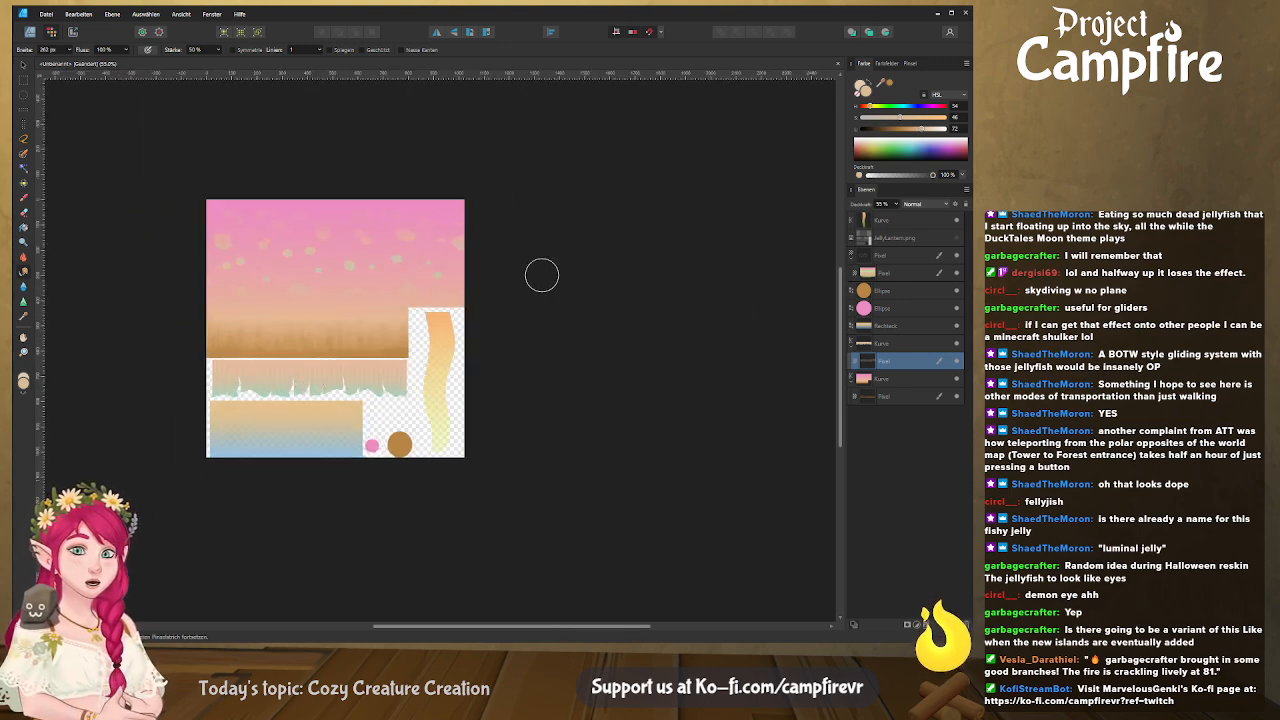
ctrl+scroll(500, 290, up, 4)
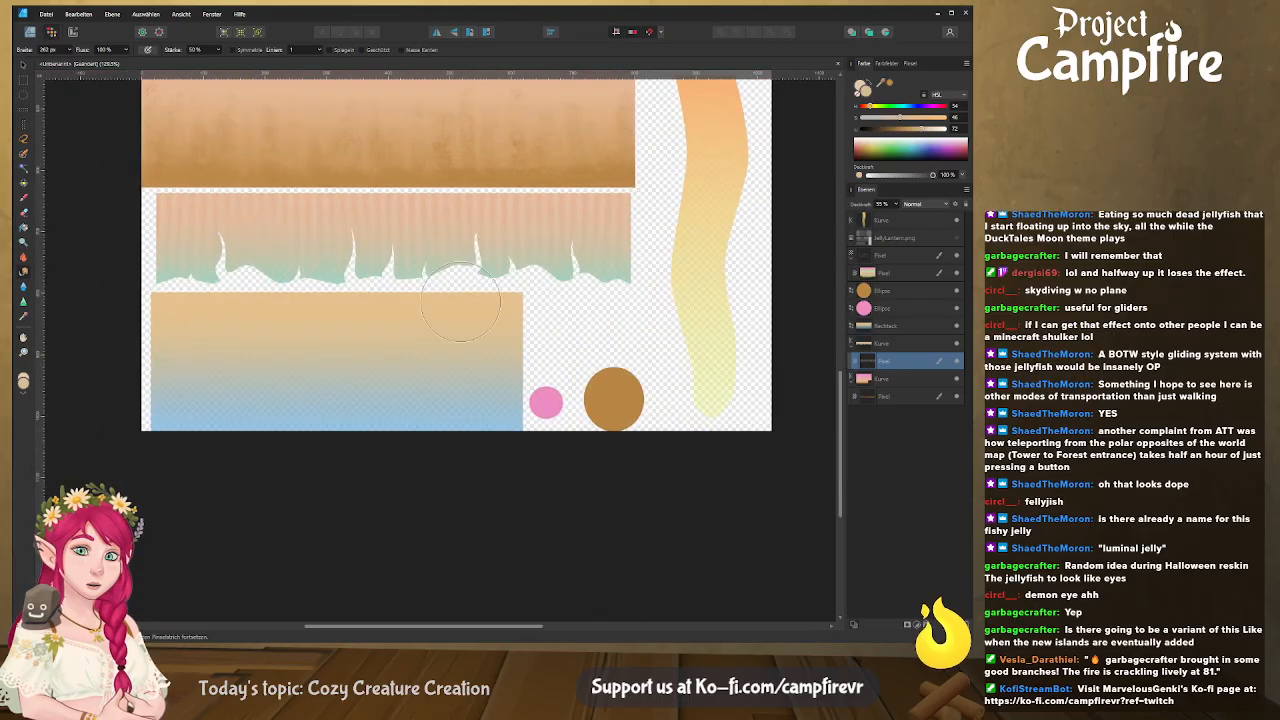
scroll(510, 260, down, 3)
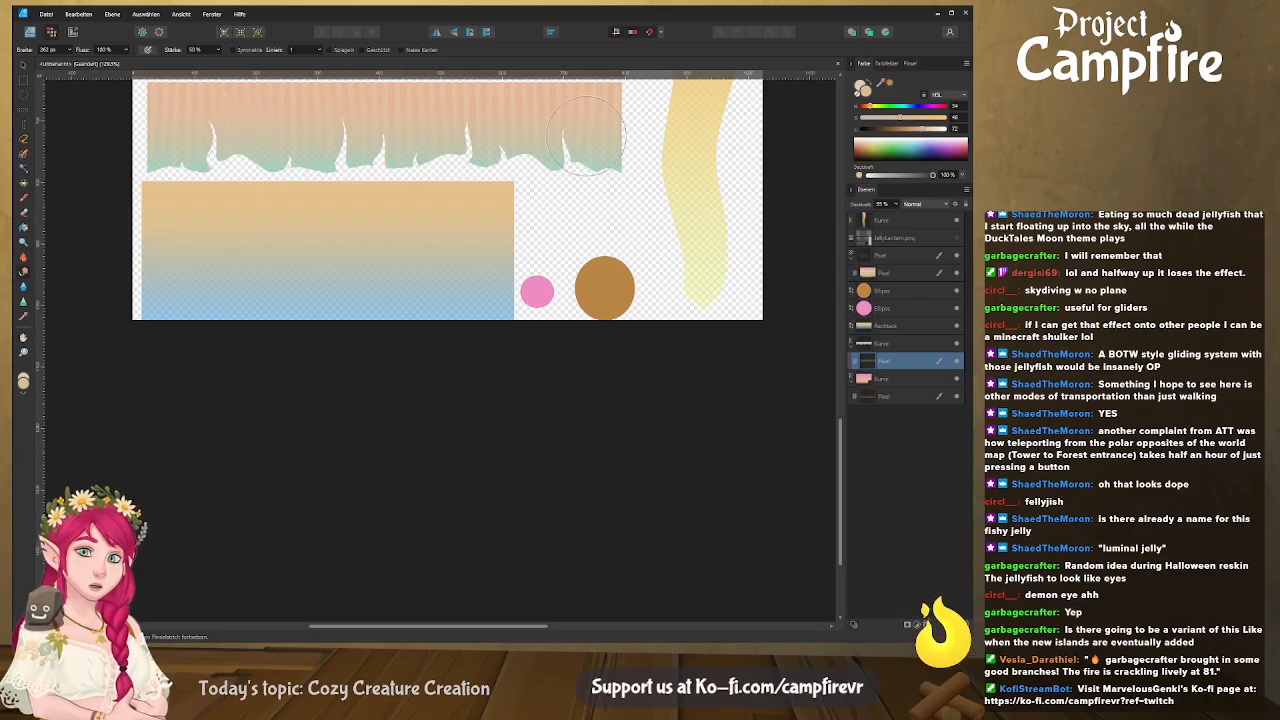
Convert the orange-to-blue gradient rectangle below the wavy band to curves for node editing
click(23, 66)
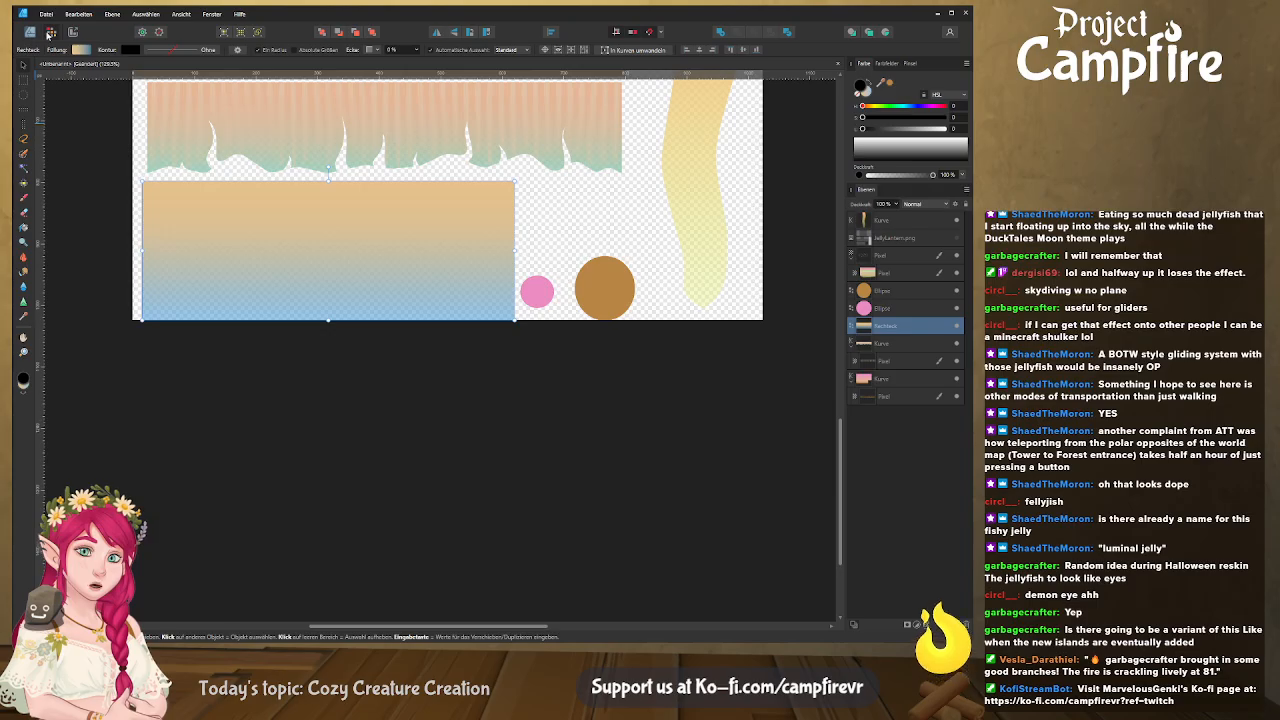
click(49, 33)
key(a)
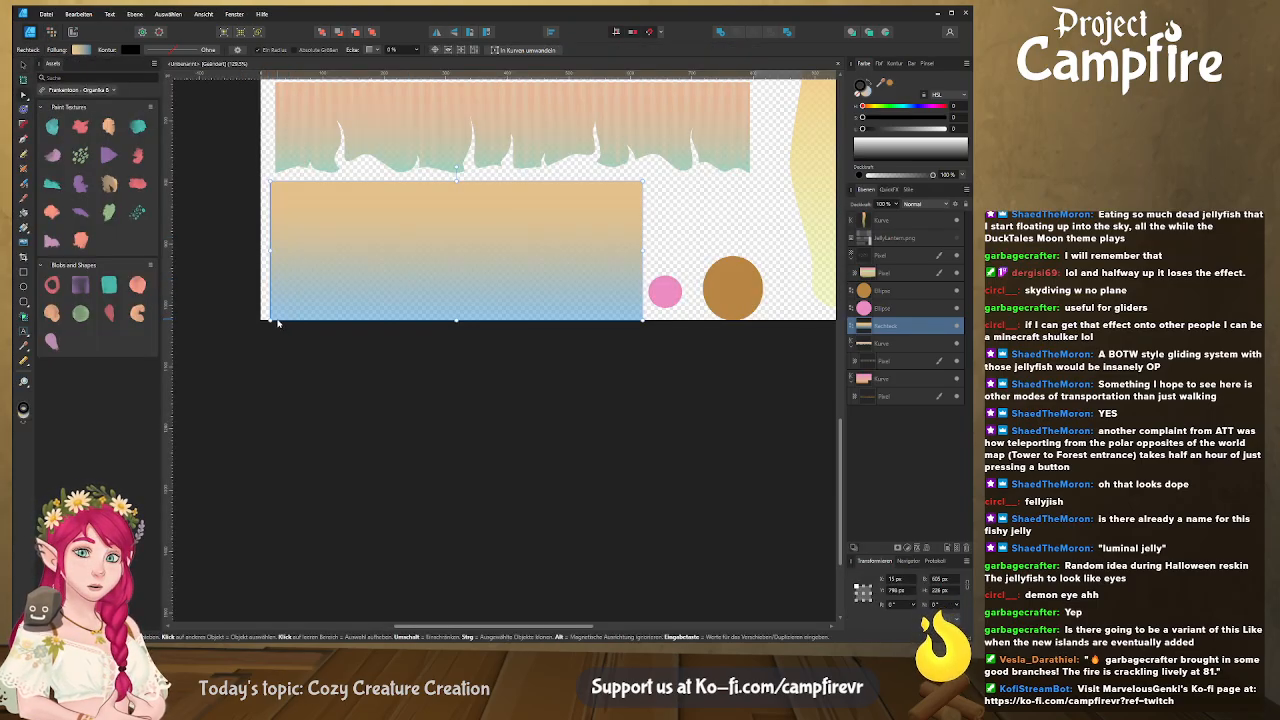
key(v)
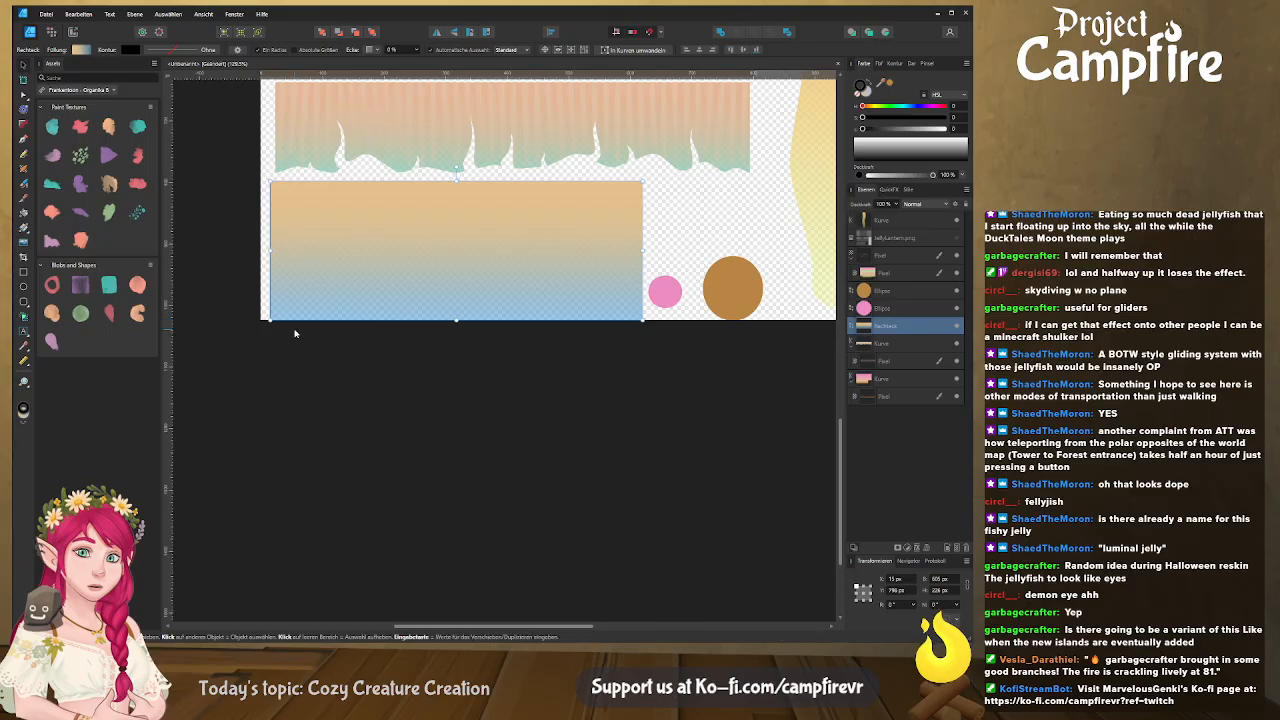
scroll(295, 330, up, 1)
click(23, 94)
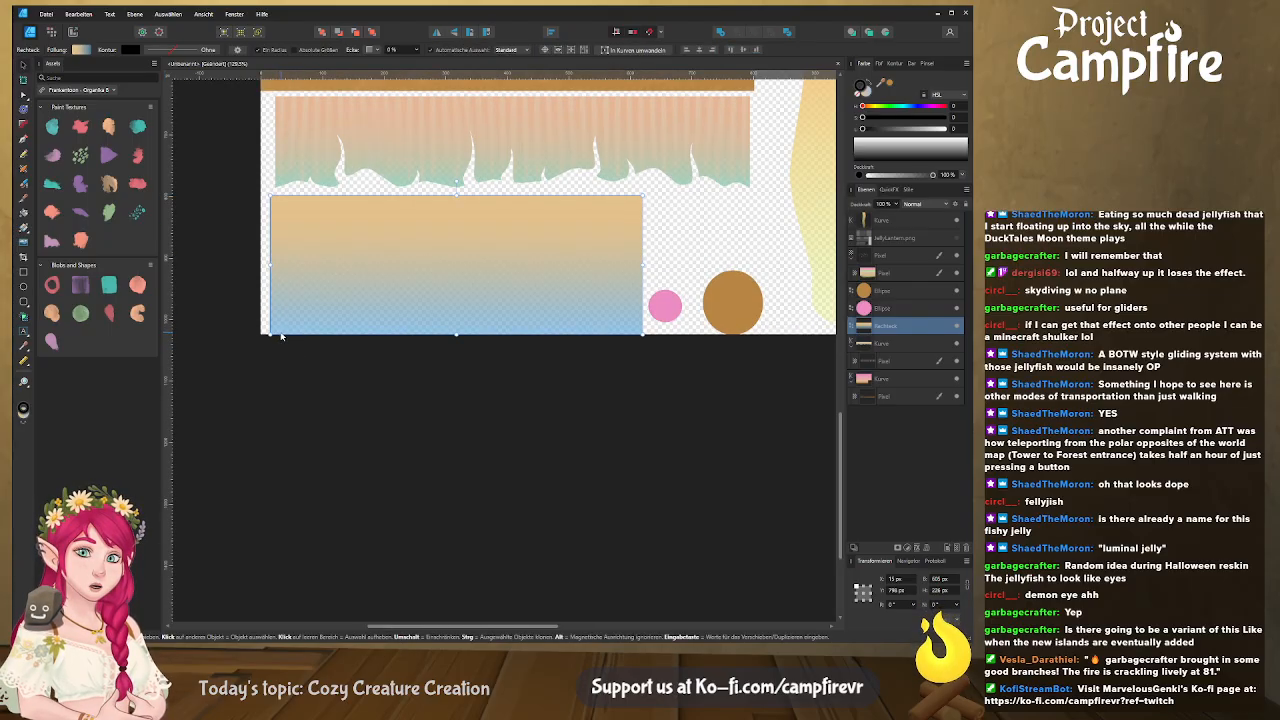
ctrl+scroll(300, 345, up, 3)
ctrl+scroll(310, 347, up, 1)
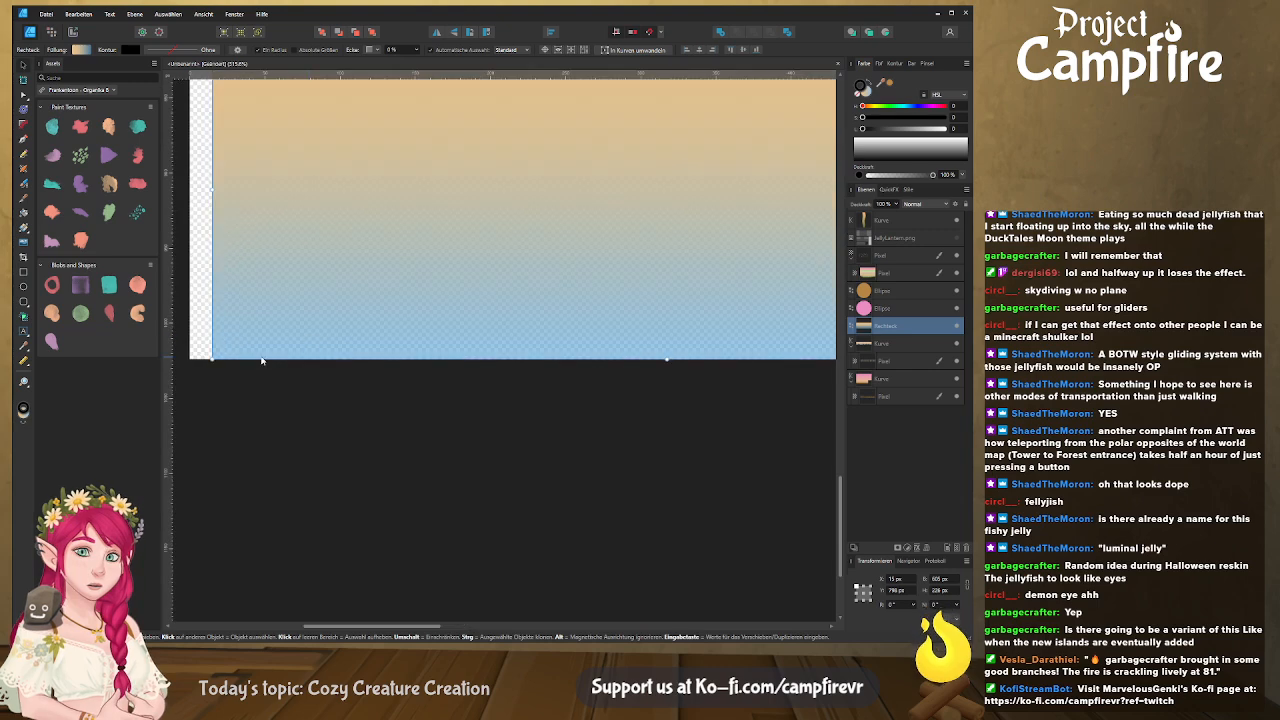
key(a)
click(523, 51)
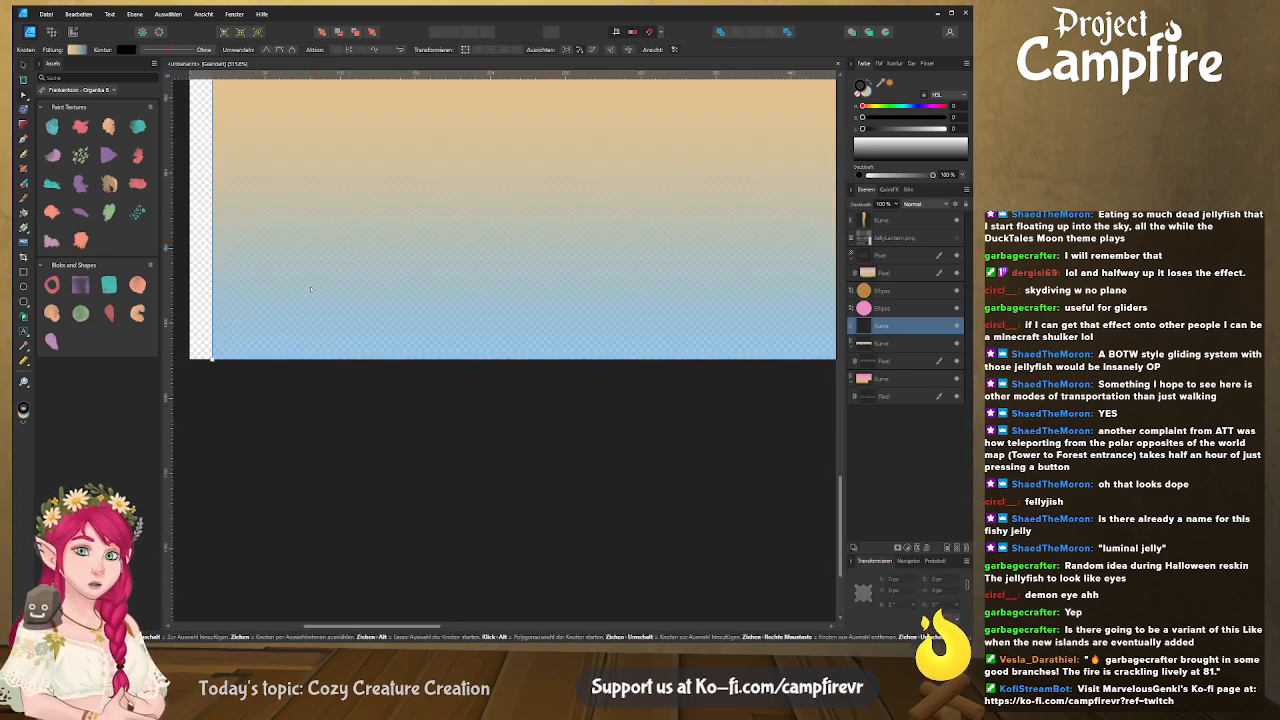
Add a row of irregularly spaced nodes along the whole bottom edge of the orange-to-blue gradient shape
click(231, 359)
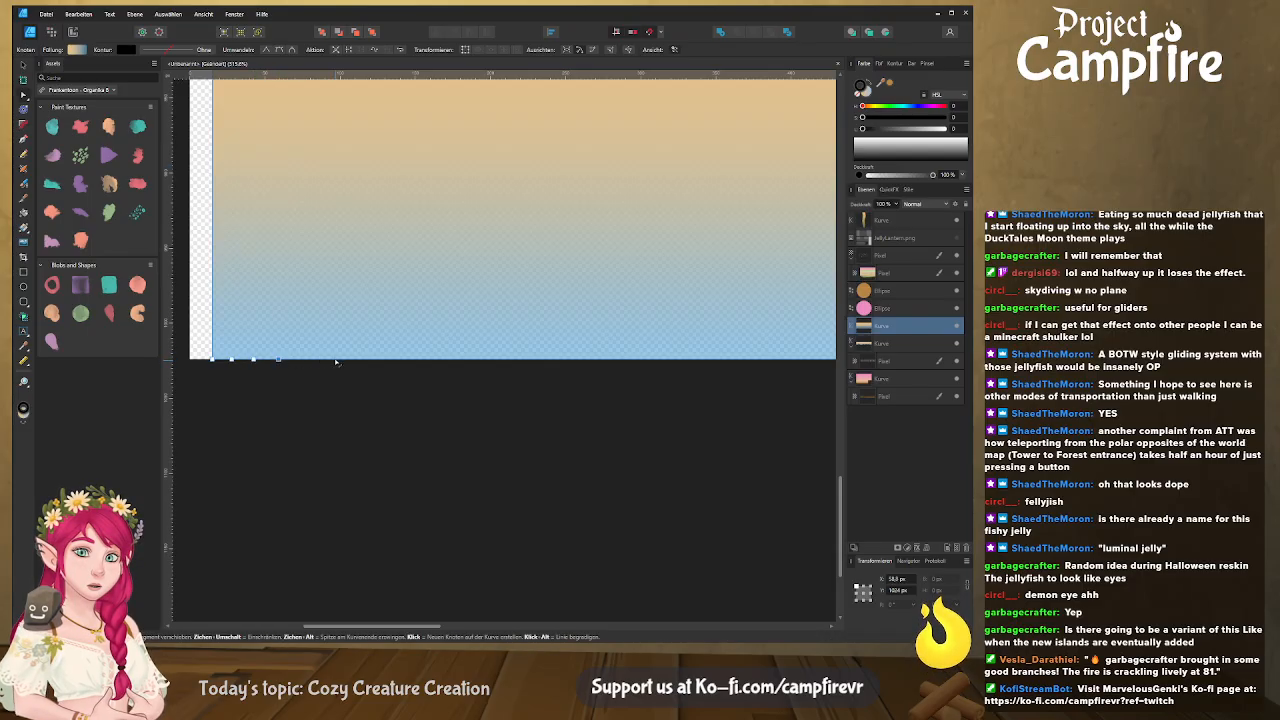
click(377, 360)
click(421, 360)
click(456, 360)
click(490, 360)
click(576, 359)
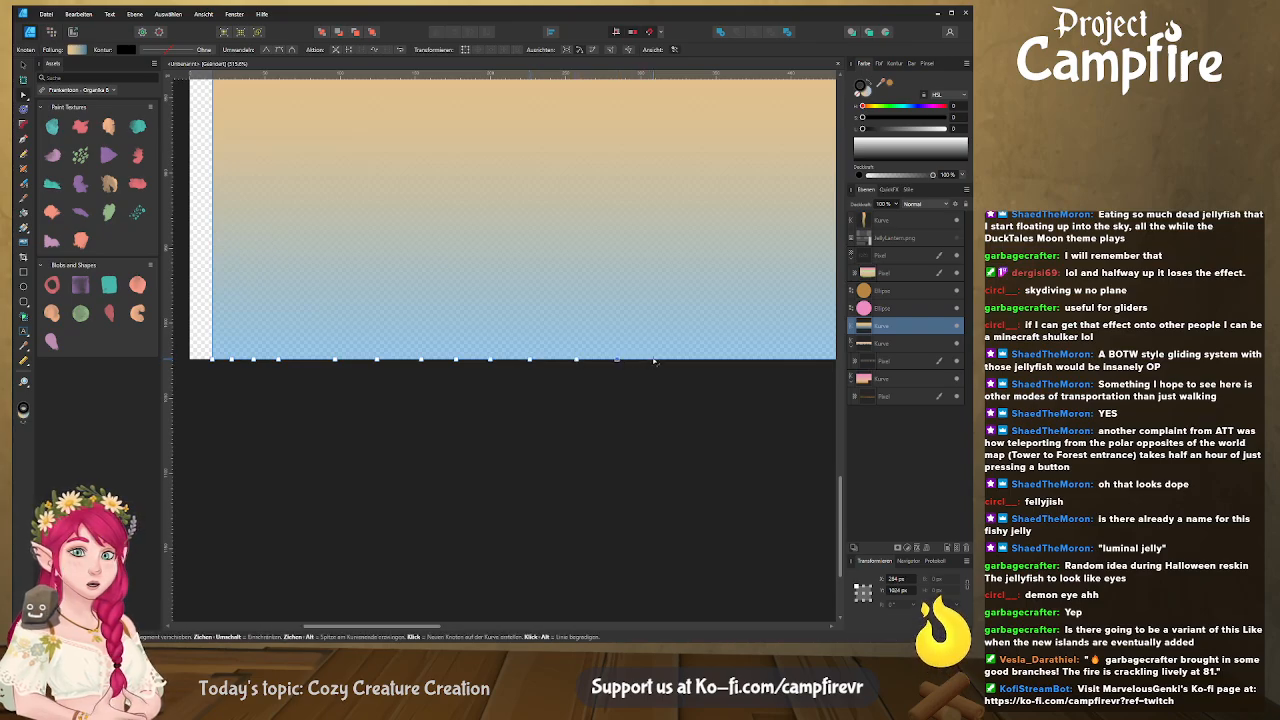
click(717, 360)
middle_drag(732, 361, 483, 375)
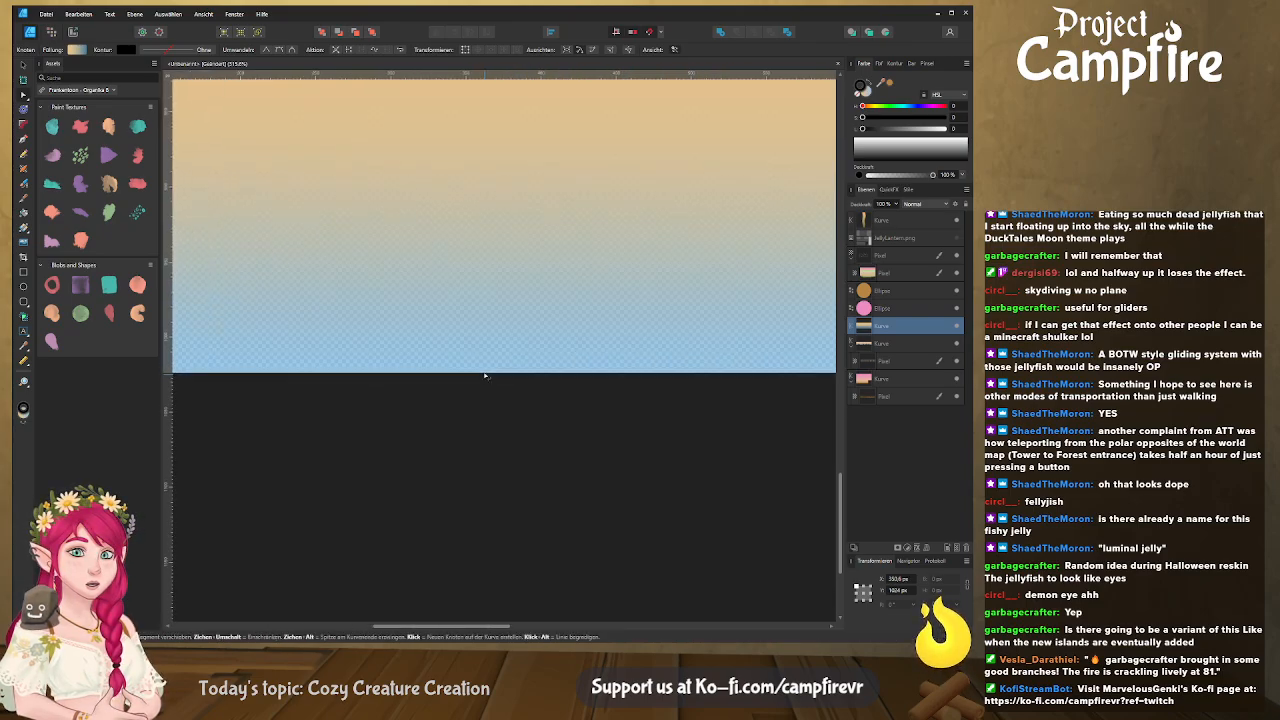
click(516, 374)
click(567, 374)
click(614, 374)
middle_drag(655, 375, 497, 380)
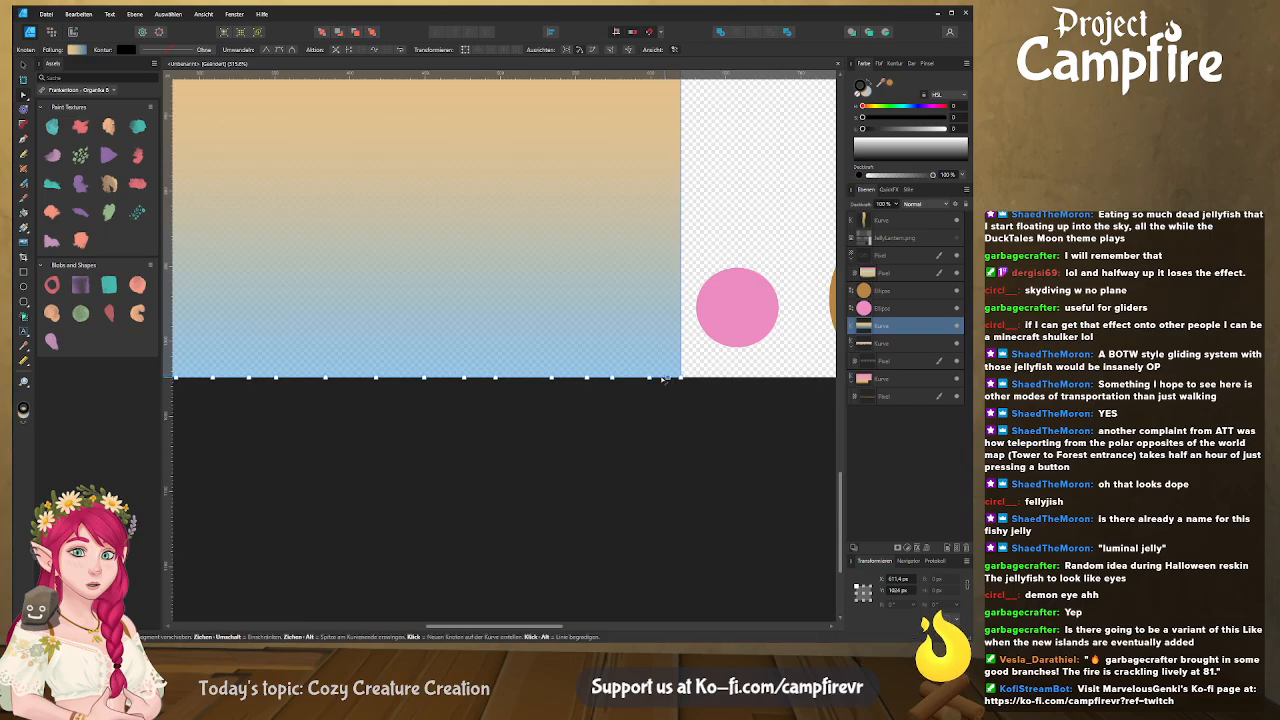
Select alternating nodes on the gradient shape's bottom edge and raise them to about Y 950 px, forming a jagged fringe
ctrl+scroll(612, 378, down, 3)
middle_drag(533, 390, 621, 372)
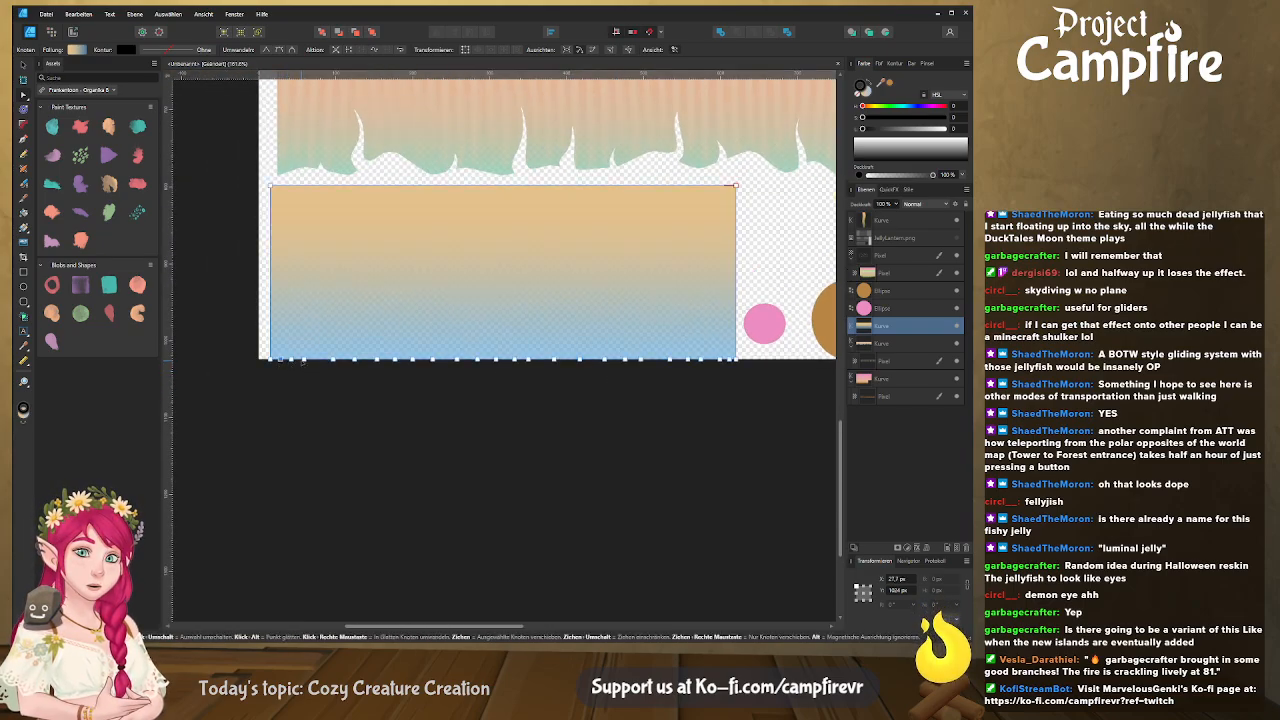
shift+click(377, 360)
shift+click(433, 360)
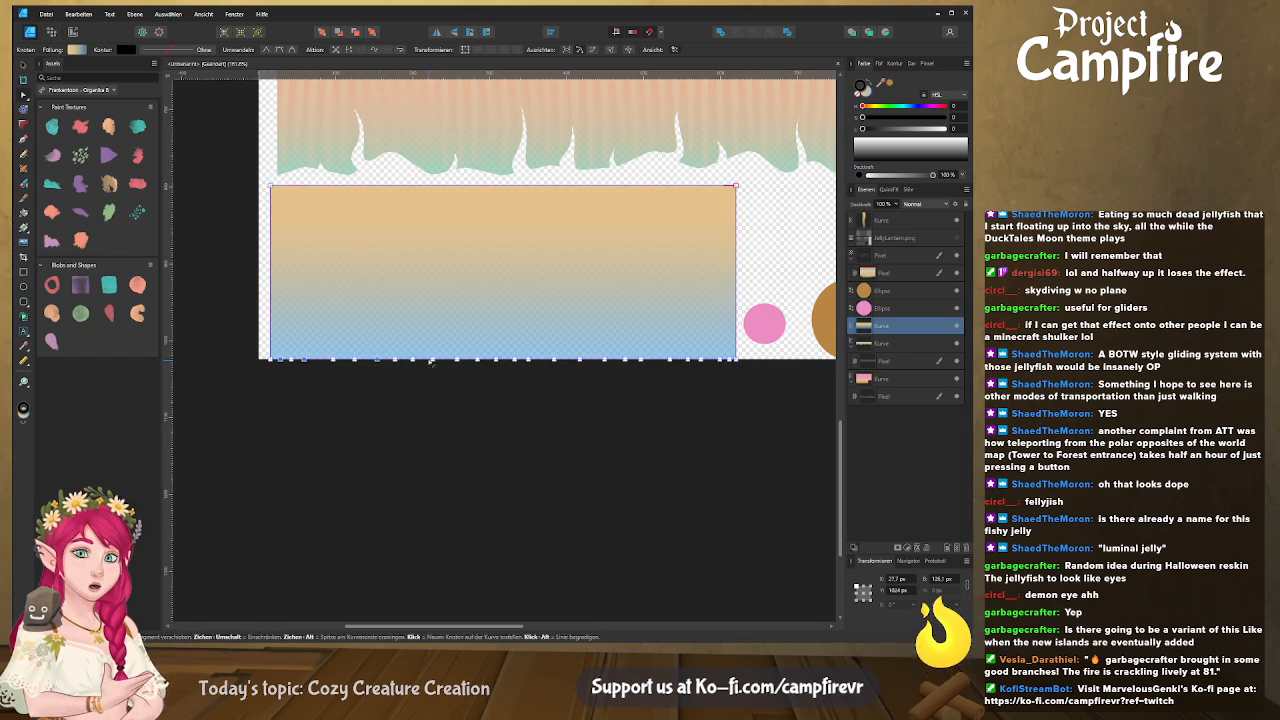
shift+click(515, 360)
shift+click(580, 360)
shift+click(640, 360)
shift+click(729, 361)
shift+click(719, 360)
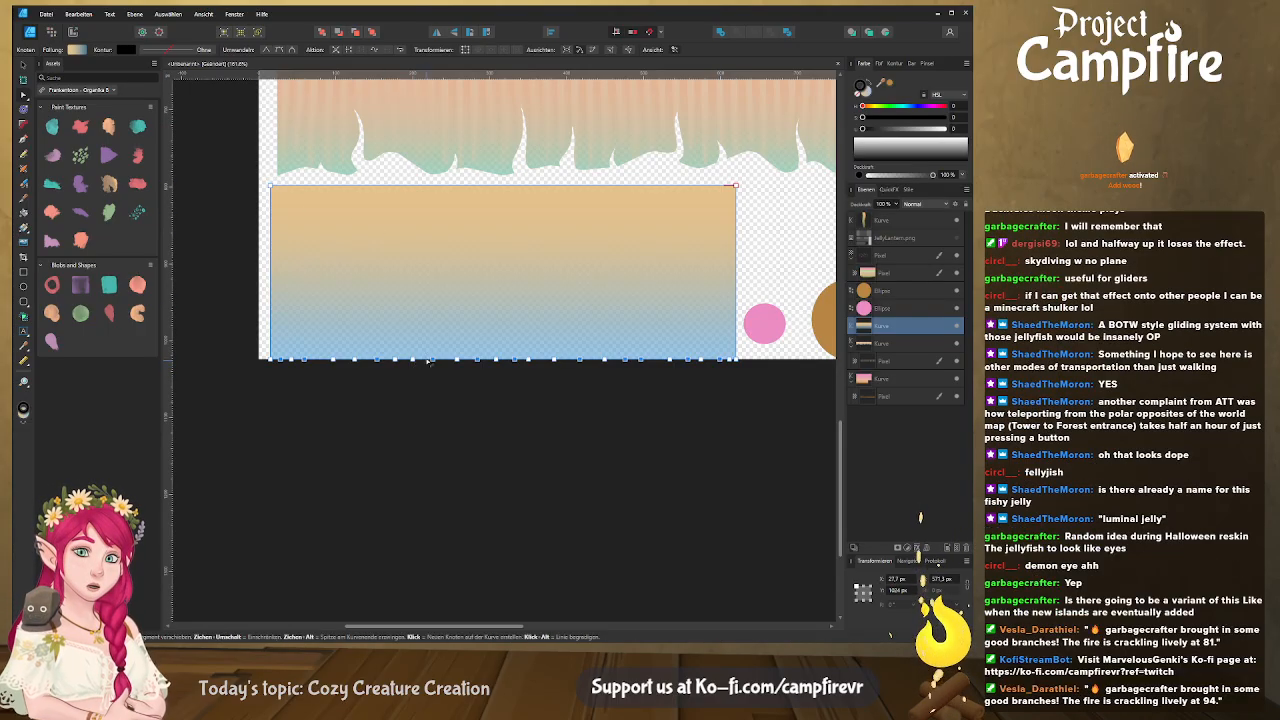
drag(434, 360, 437, 304)
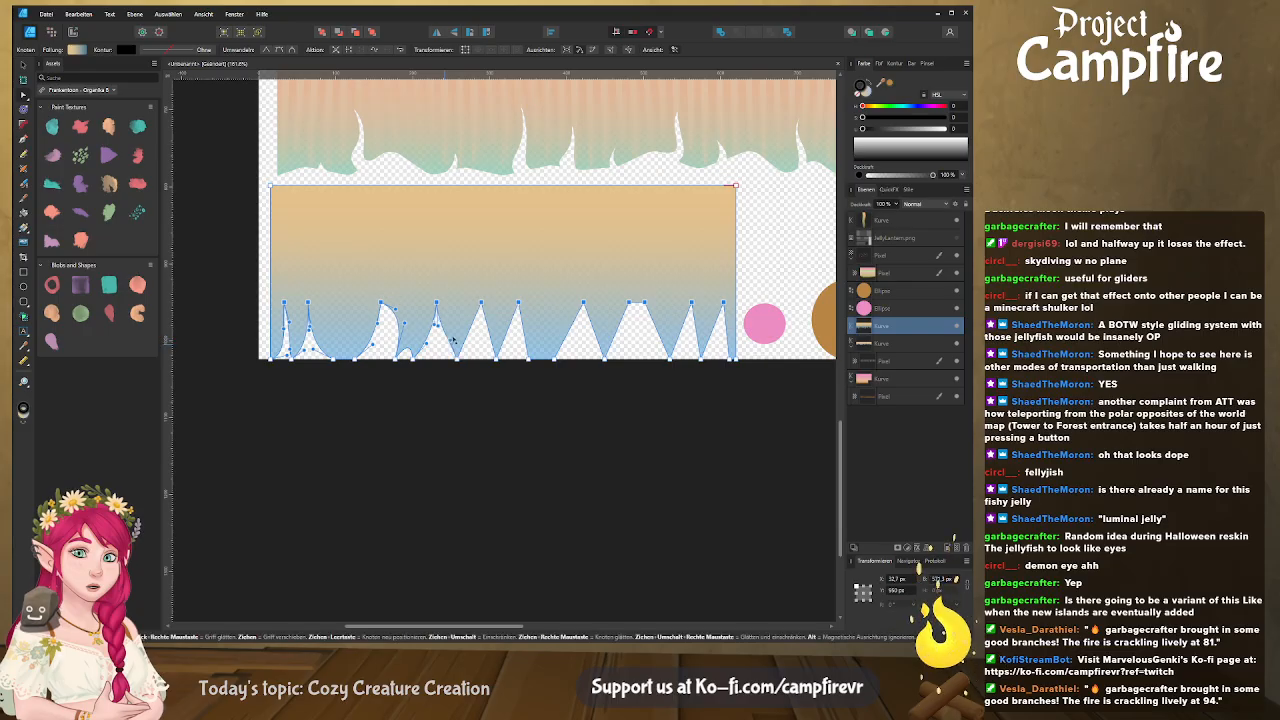
Bend the straight sides of the jagged fringe into curved, flame-like tendrils across to the shape's far end
mouse_move(472, 327)
mouse_down()
mouse_move(460, 310)
mouse_move(483, 342)
mouse_up()
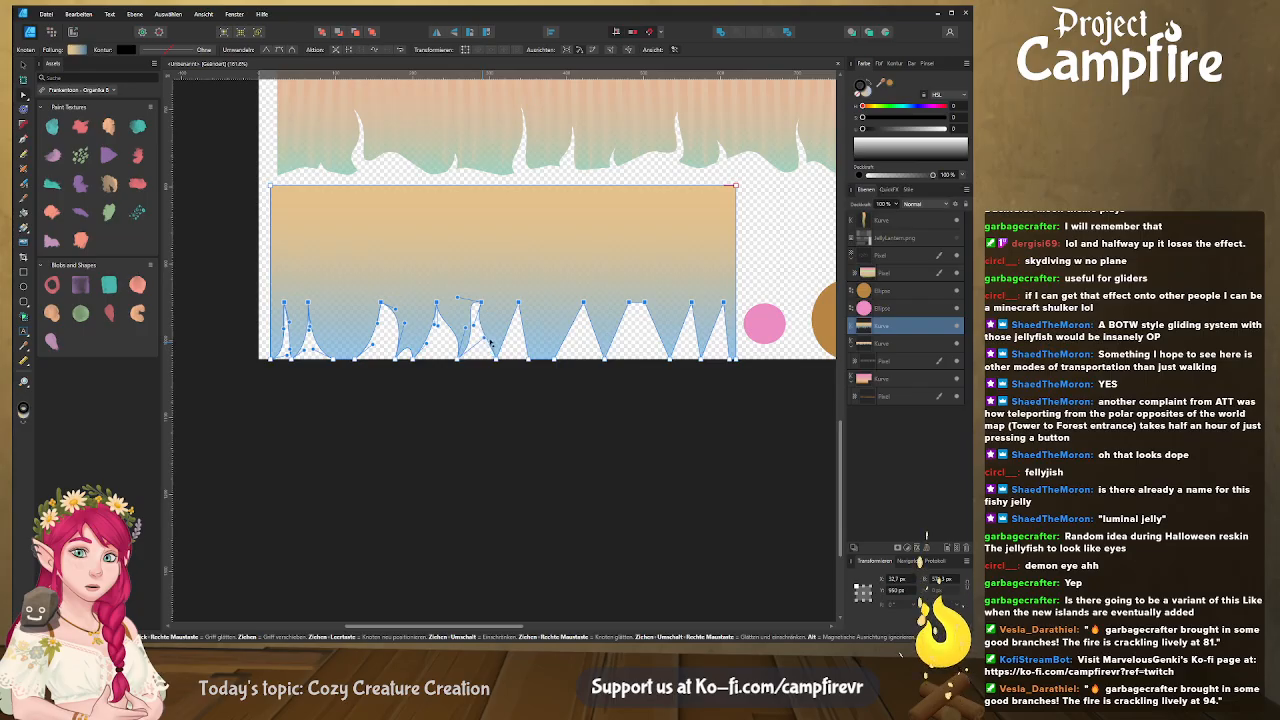
drag(508, 329, 550, 342)
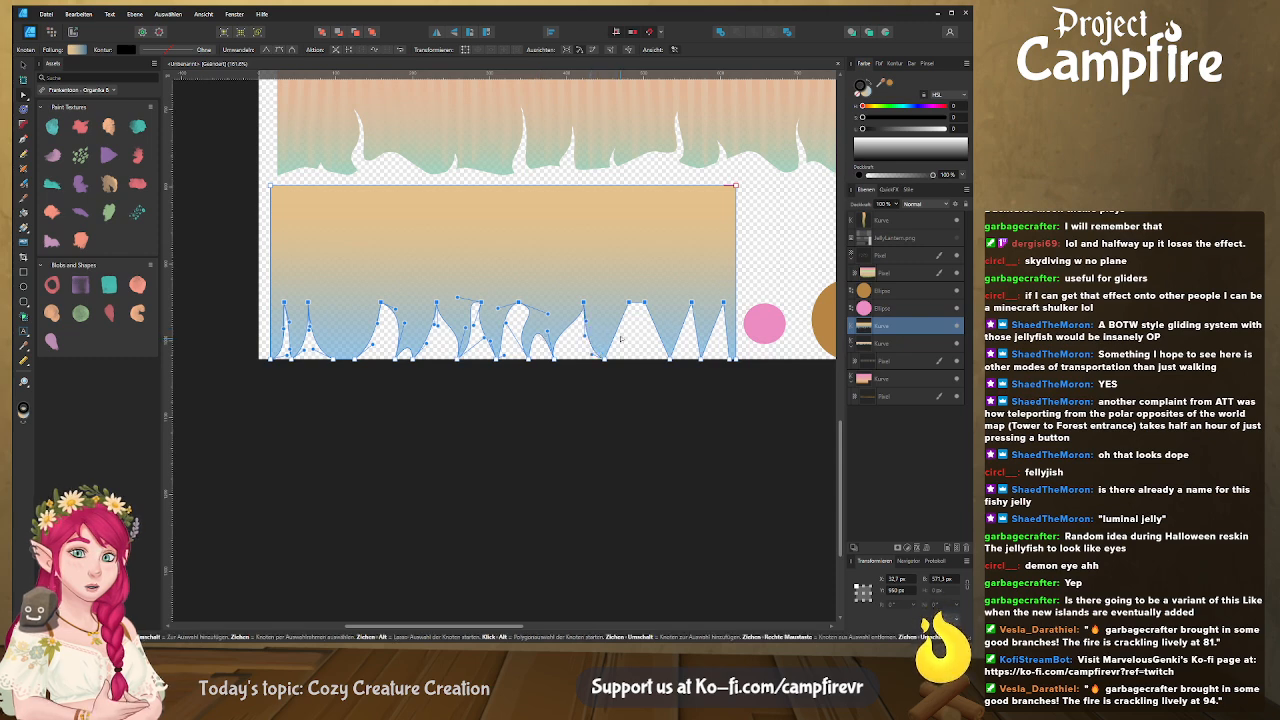
drag(611, 328, 646, 327)
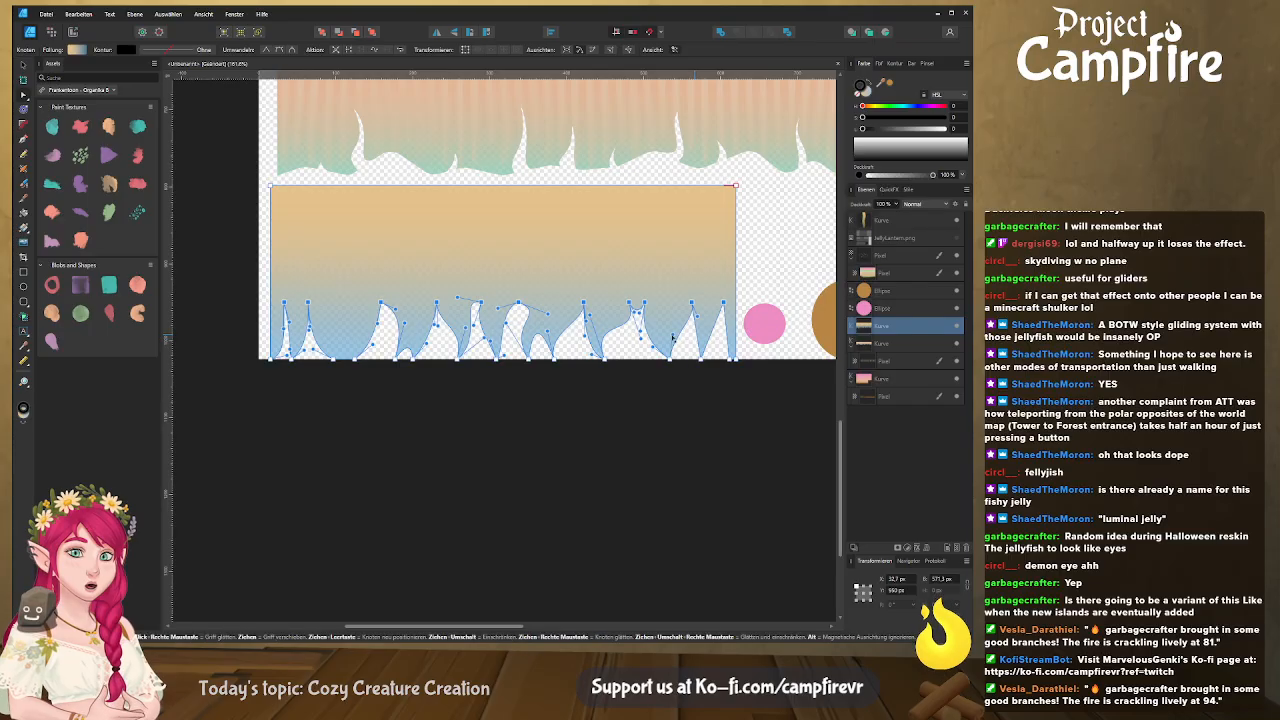
drag(698, 333, 732, 333)
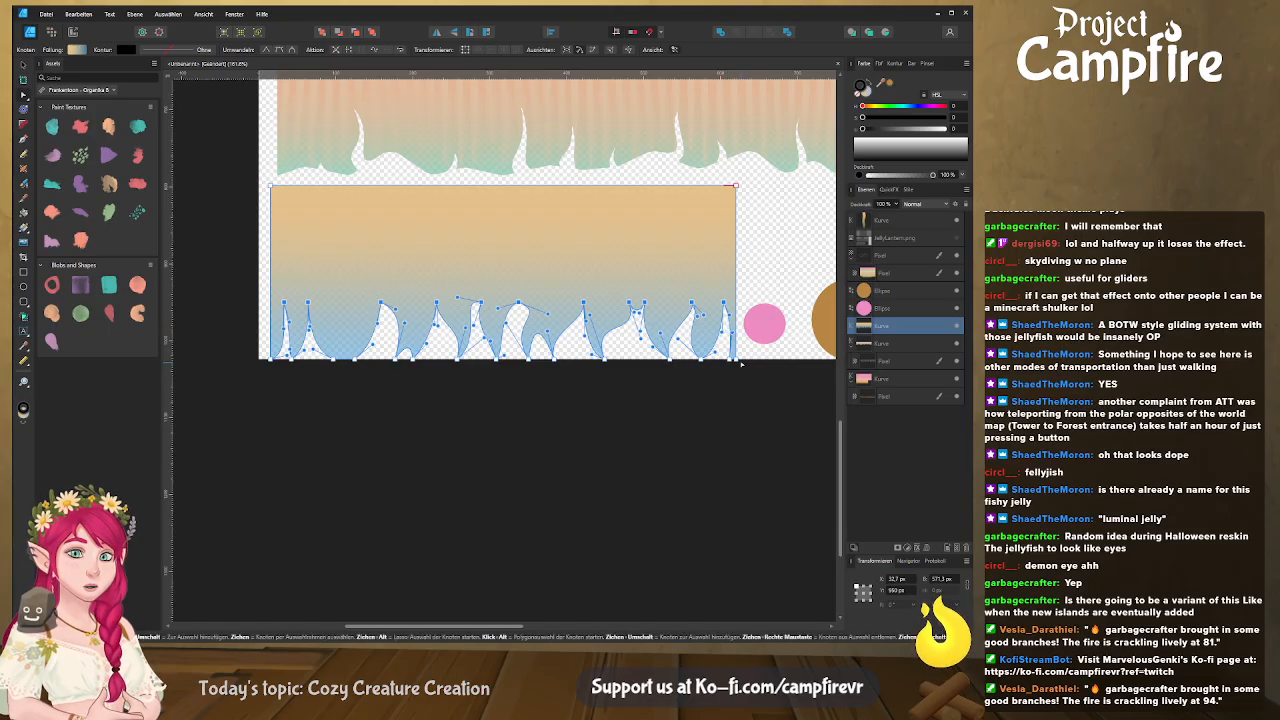
click(591, 384)
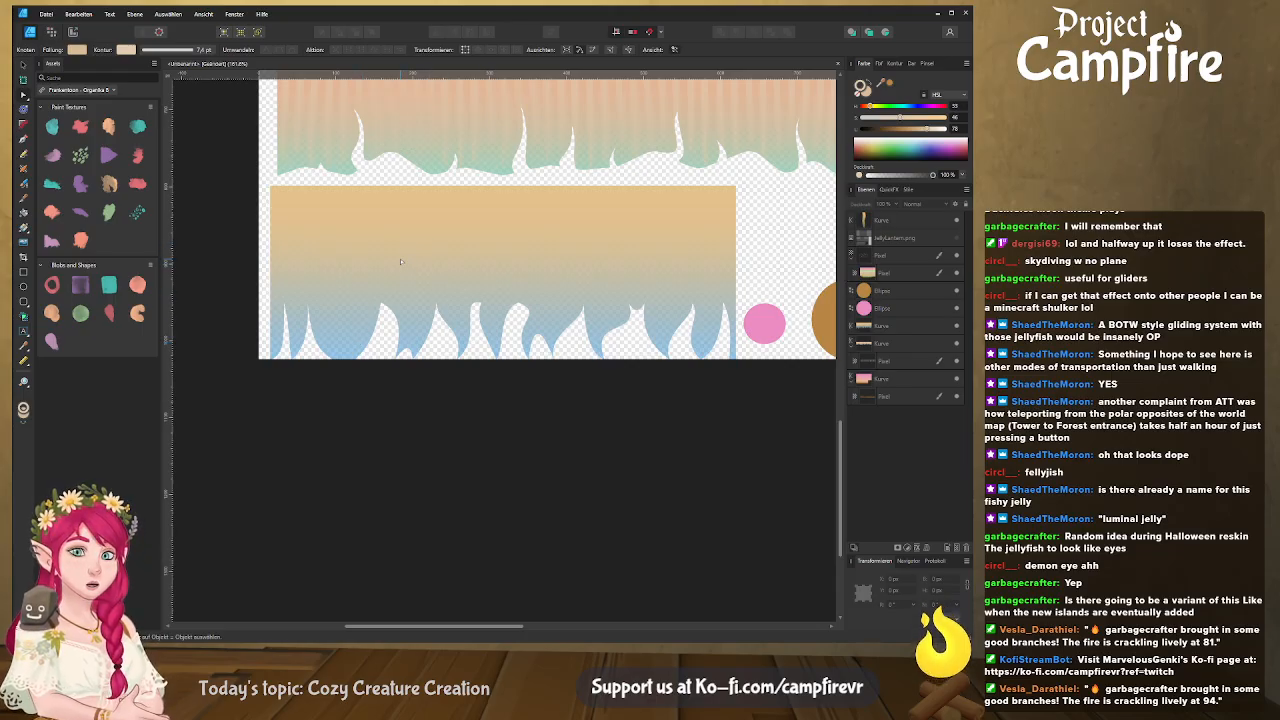
Duplicate the wavy band's stripe layer and place the copy above the fringed gradient shape in the layer stack
ctrl+scroll(401, 262, down, 2)
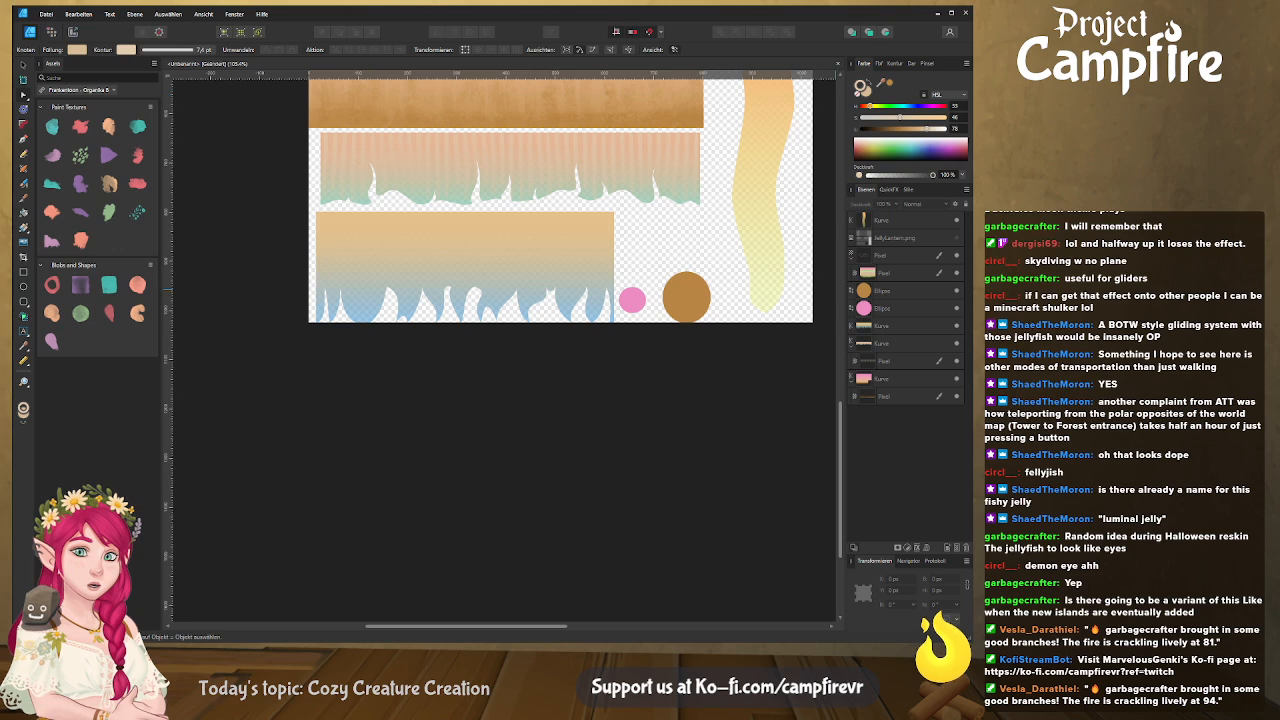
click(899, 361)
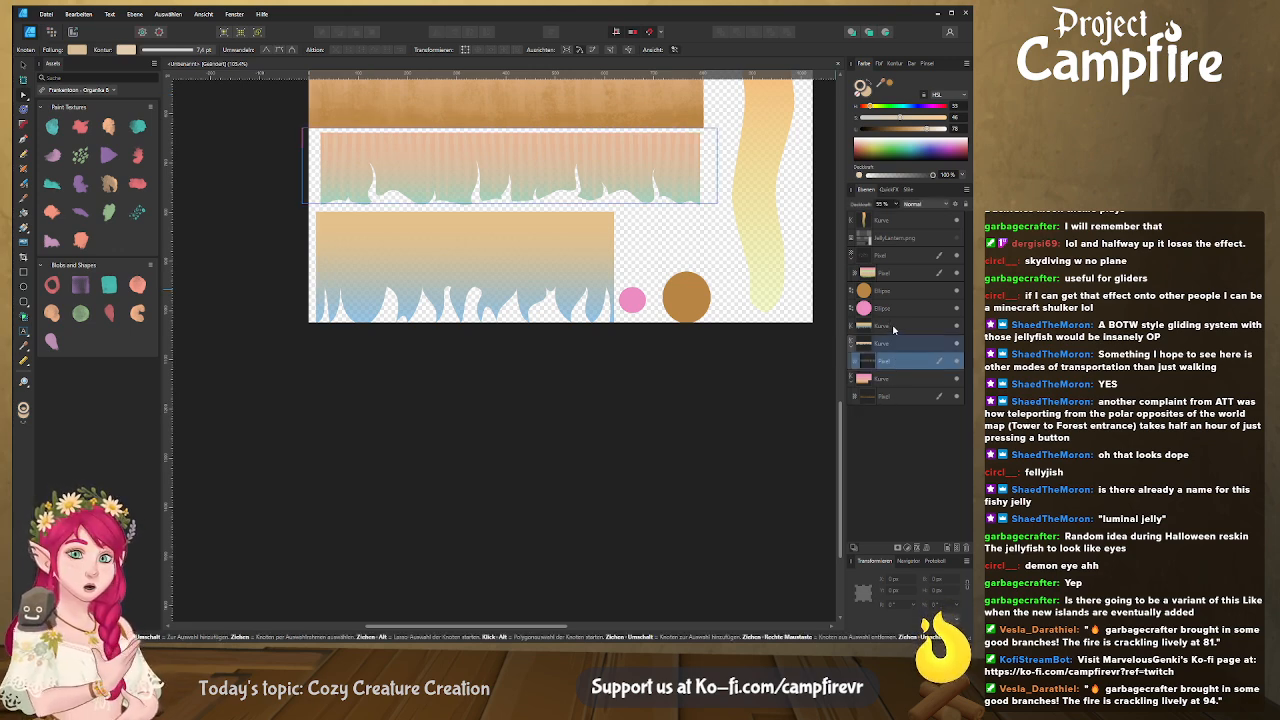
click(893, 327)
click(633, 166)
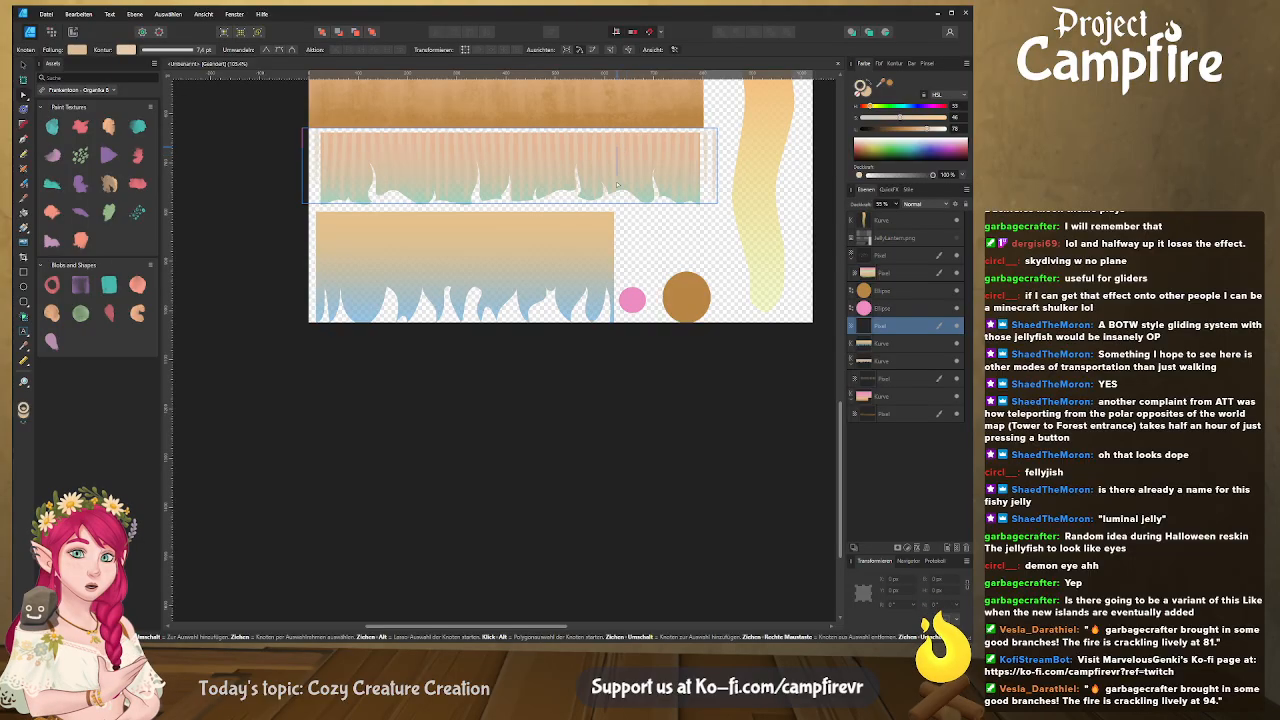
Move the copied stripes over the fringed gradient shape and scale them down proportionally to 744 px wide
click(23, 63)
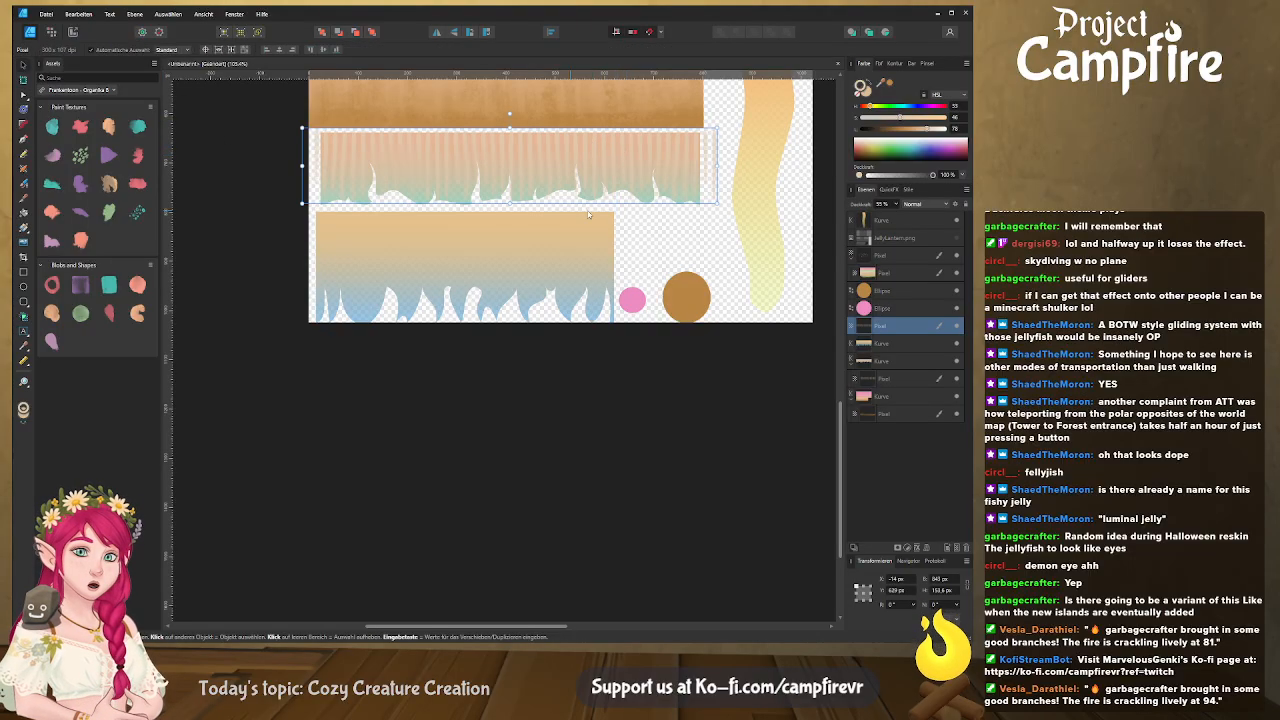
drag(551, 158, 545, 231)
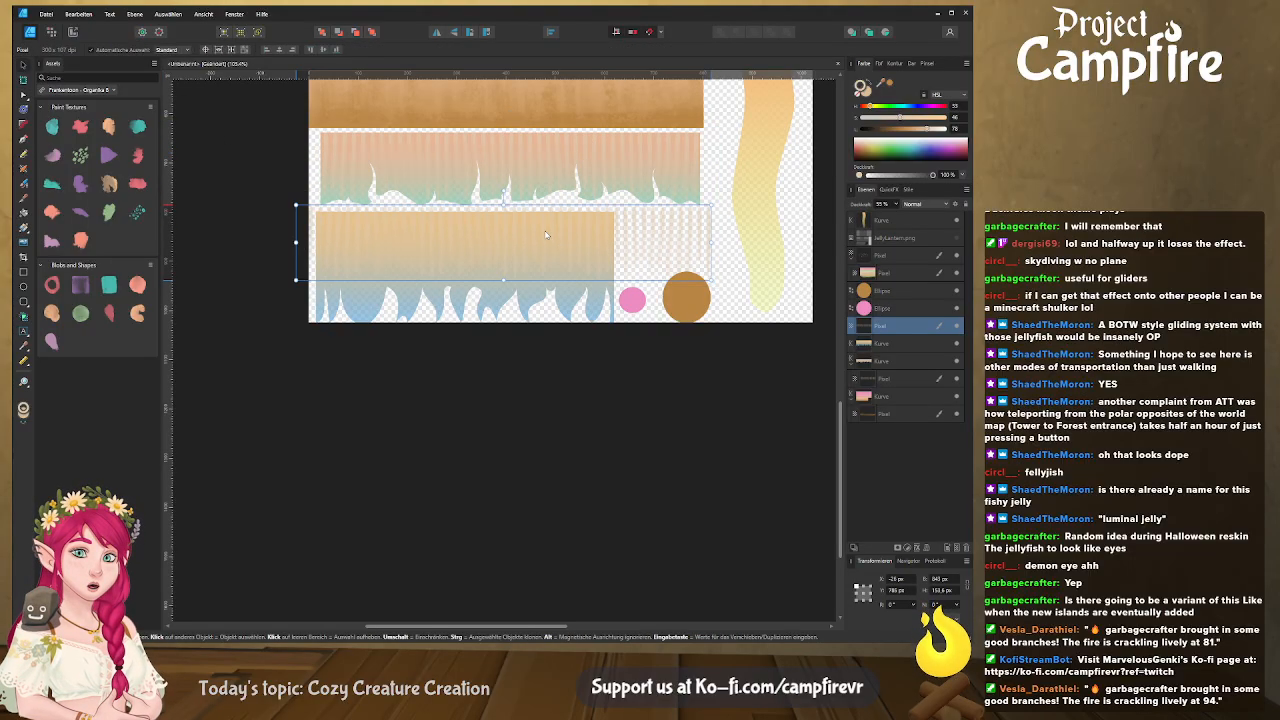
drag(711, 280, 662, 270)
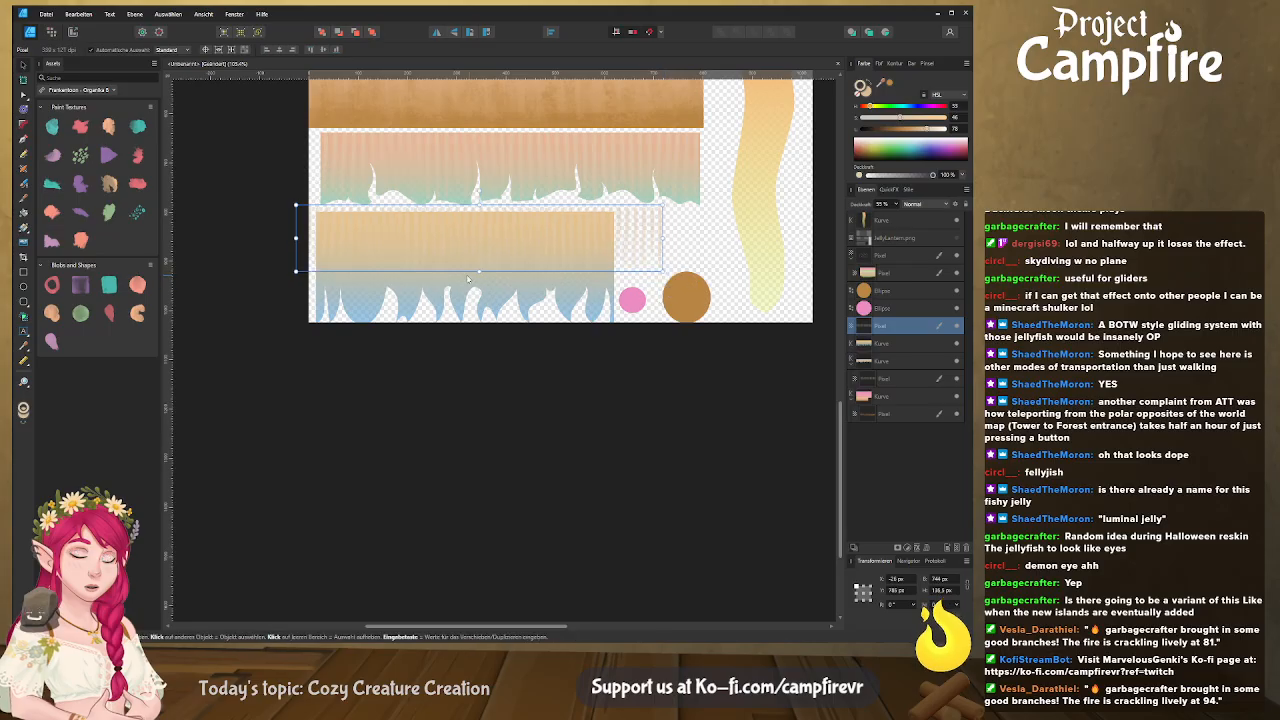
Stretch the copied stripes to 239 px tall and clip them inside the fringed gradient shape
drag(477, 270, 479, 320)
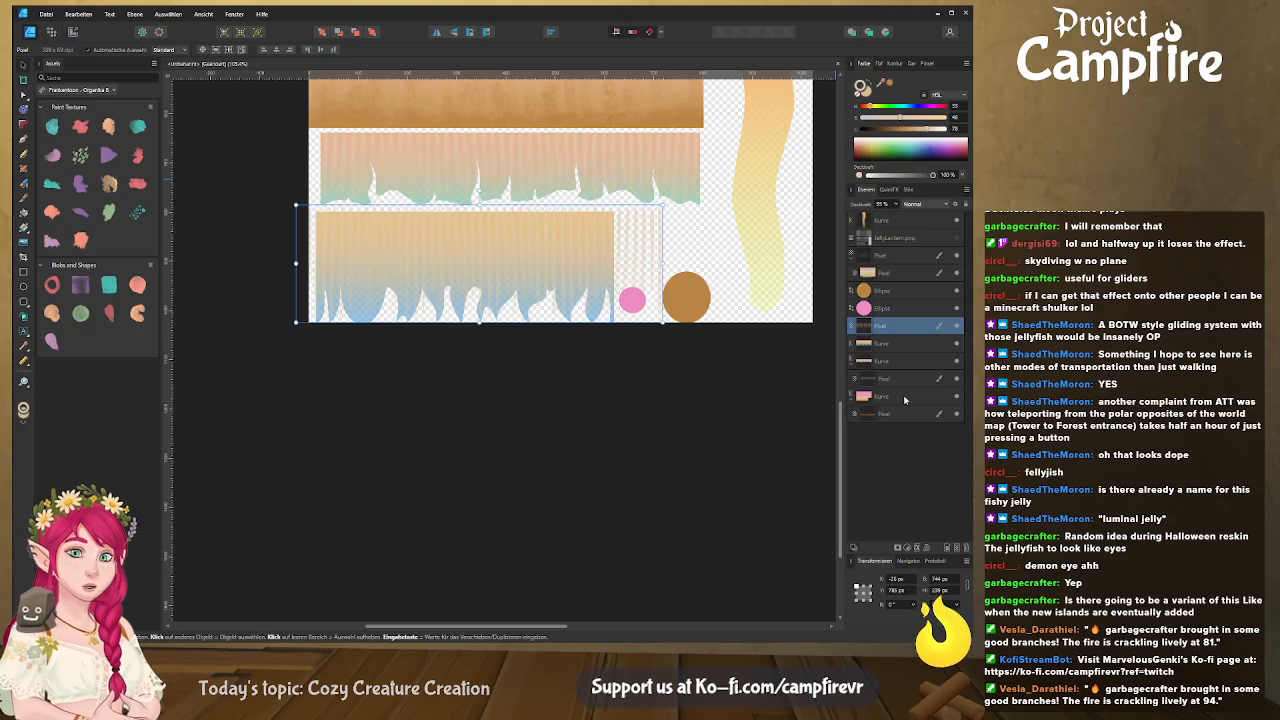
drag(880, 323, 888, 347)
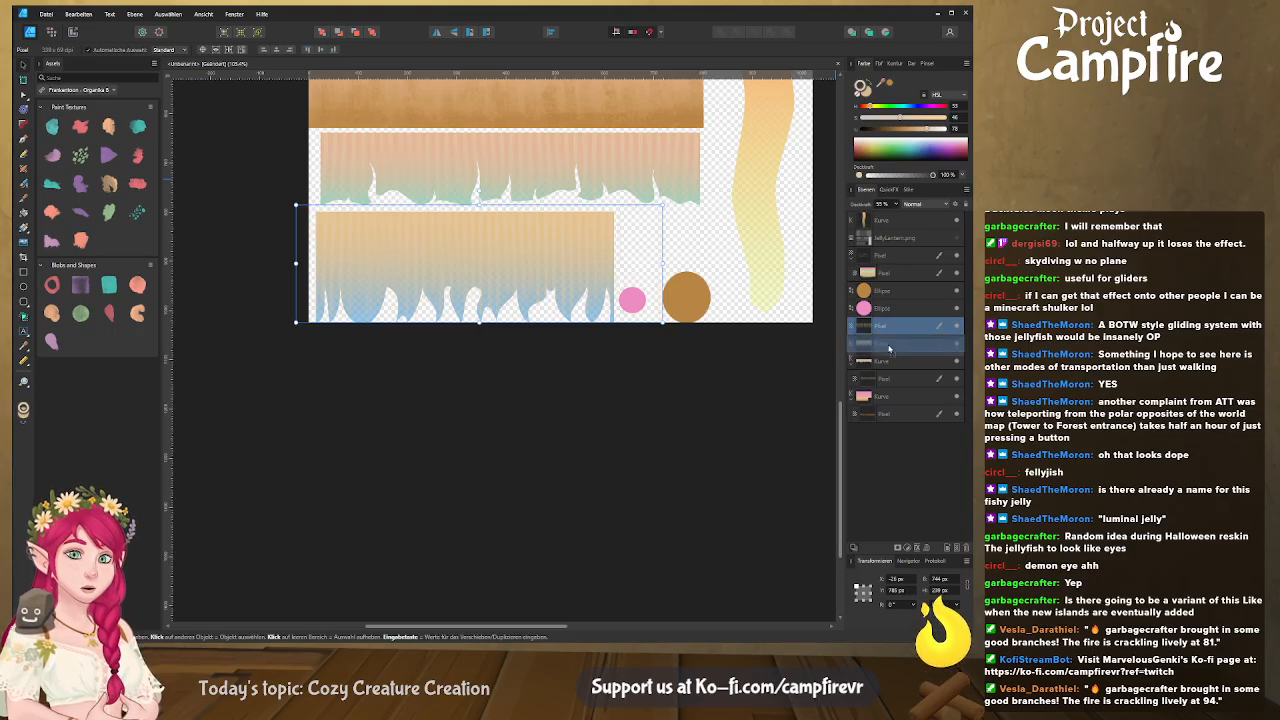
click(853, 327)
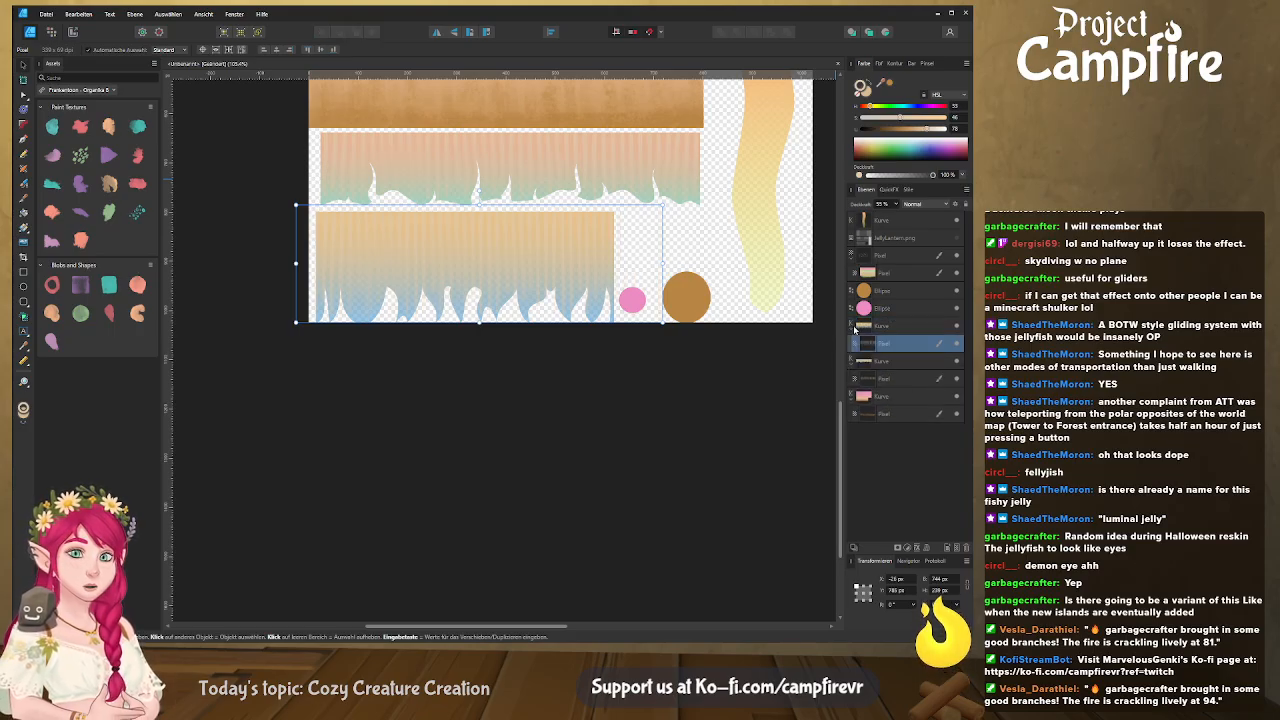
double_click(899, 344)
click(866, 344)
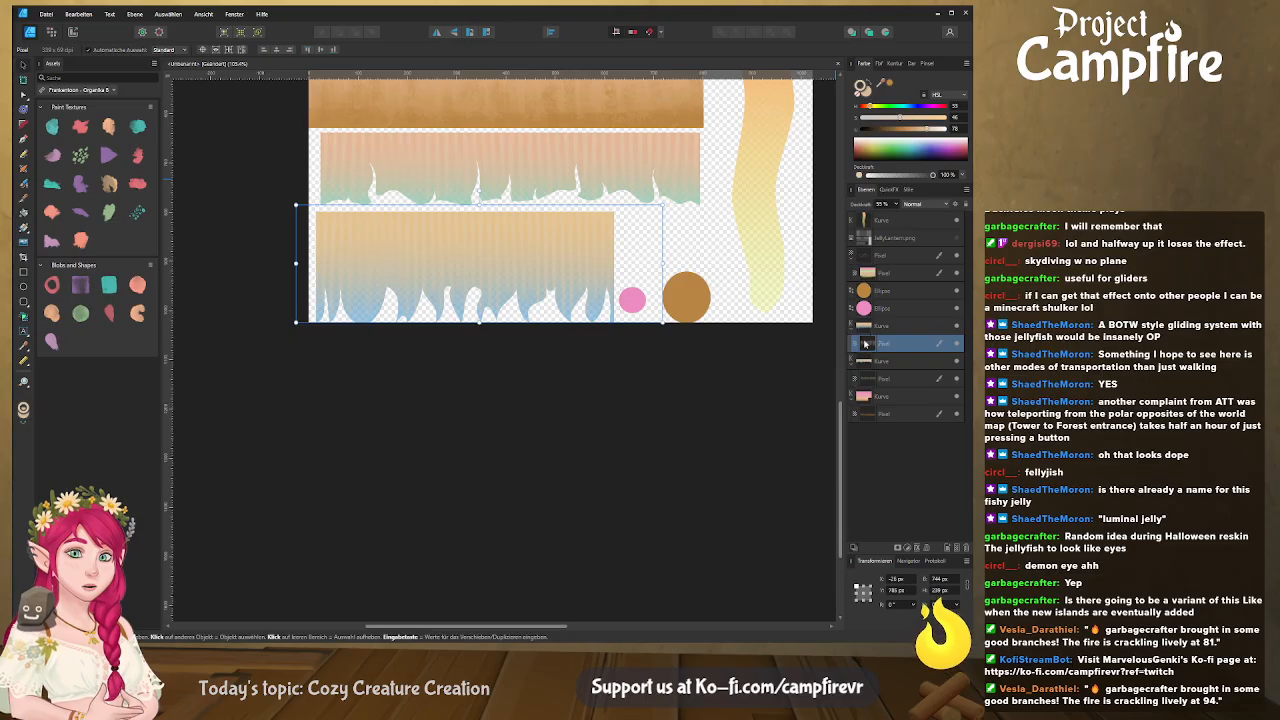
Add an HSL adjustment to the clipped stripes layer, shifting the stripes towards a pinkish tint, and clear the selection
click(907, 549)
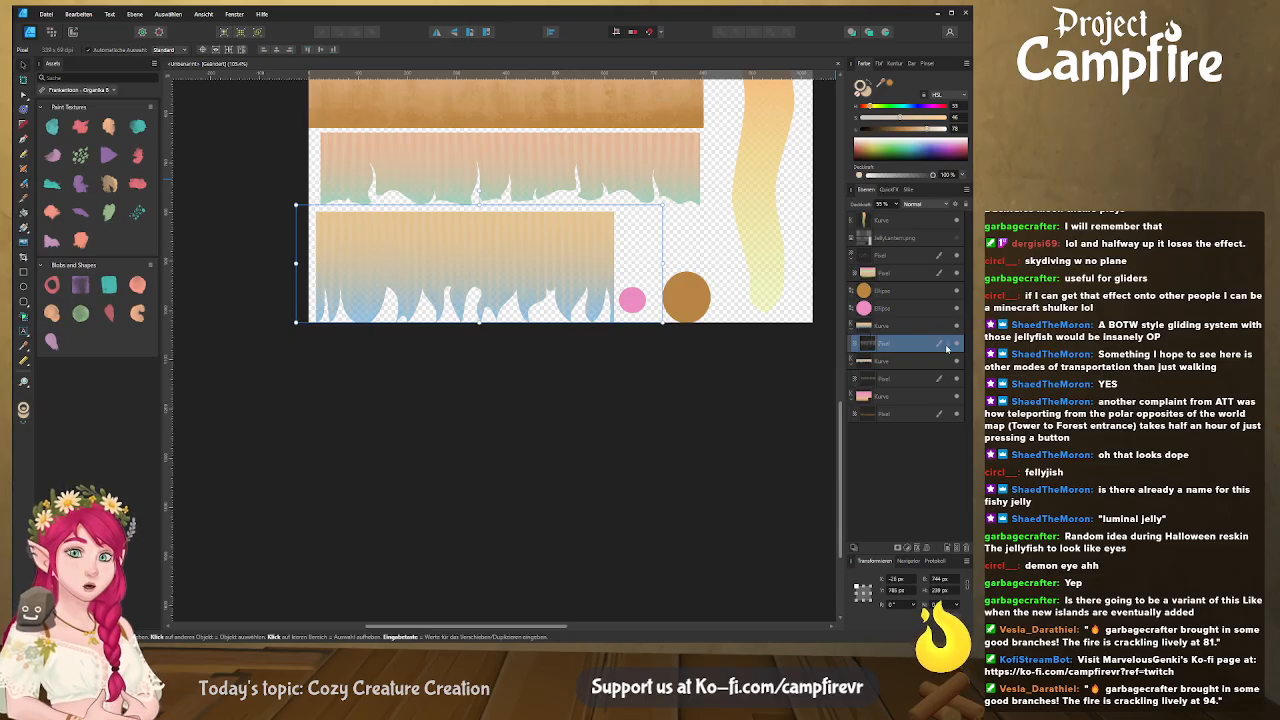
click(947, 347)
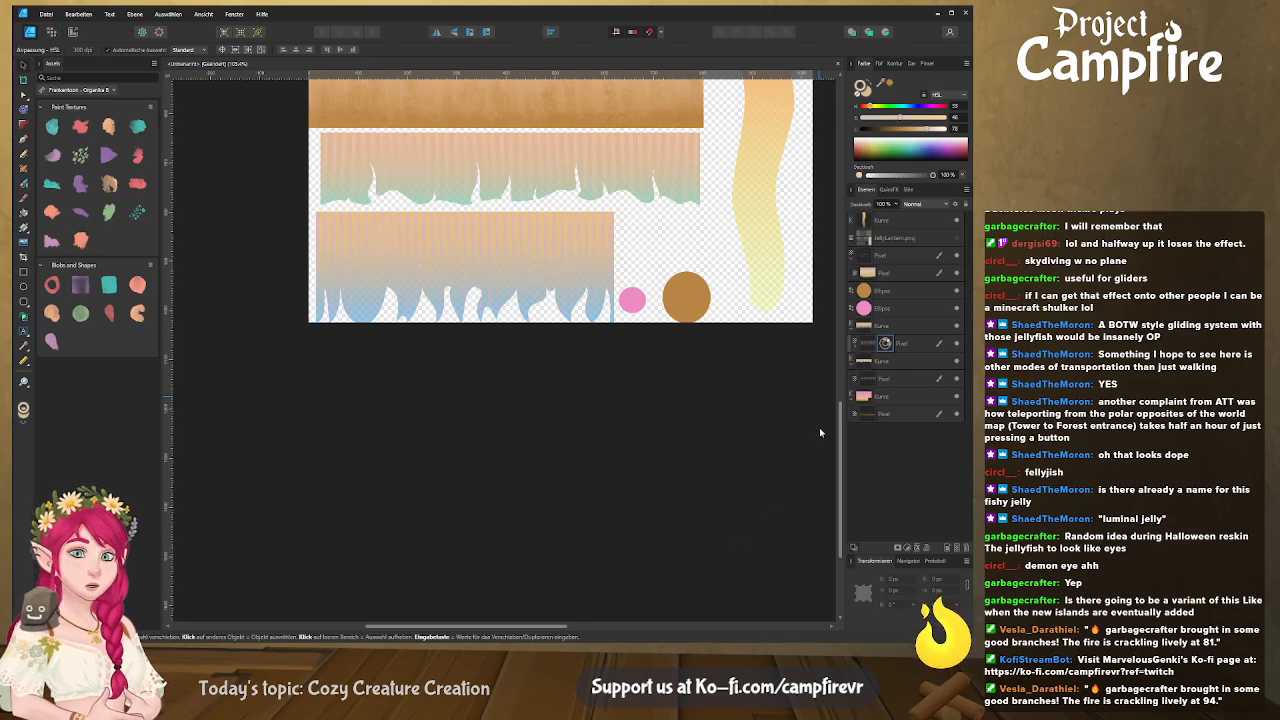
click(744, 410)
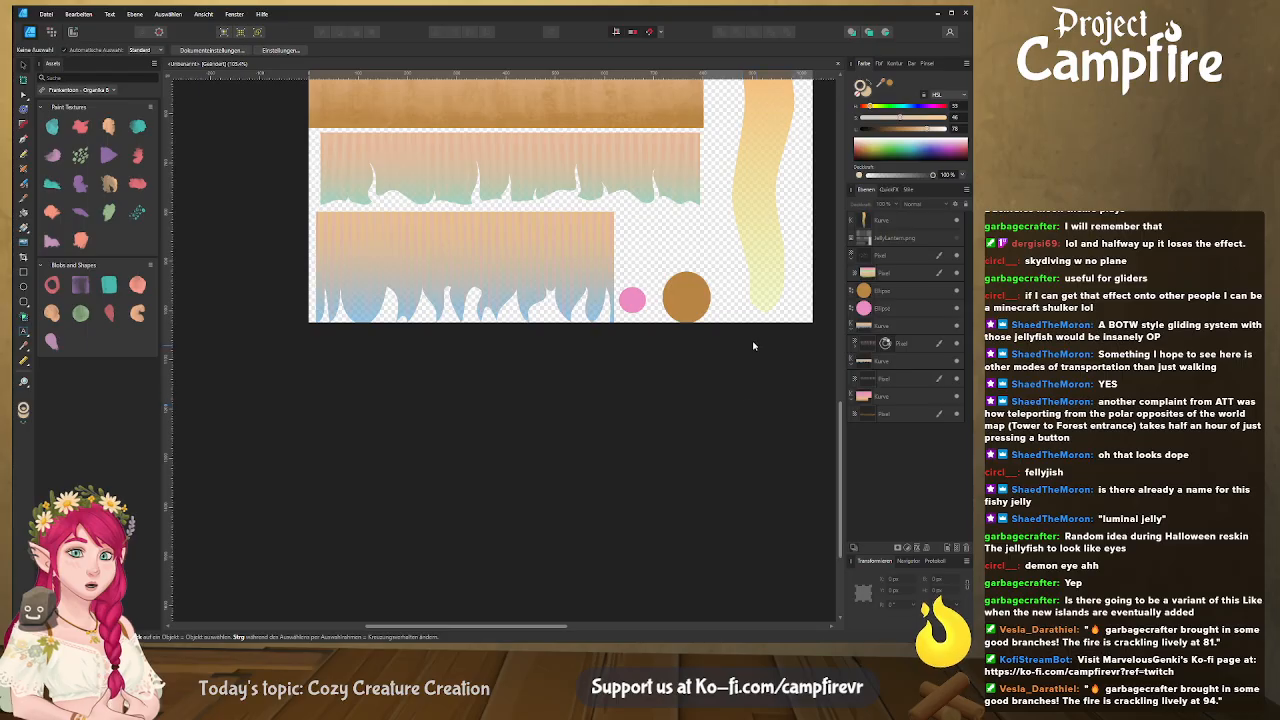
Enlarge the clipped stripes proportionally to about 444 px tall and shift them slightly over the fringed gradient shape
click(886, 343)
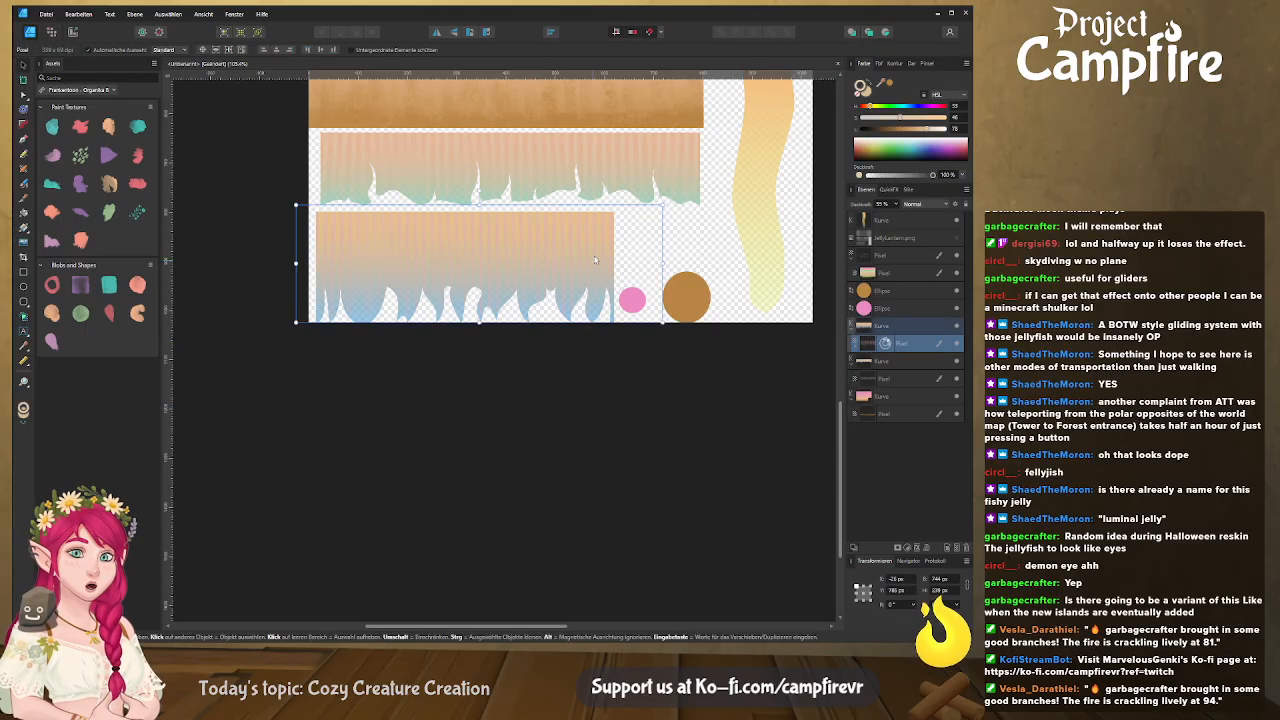
drag(662, 214, 793, 174)
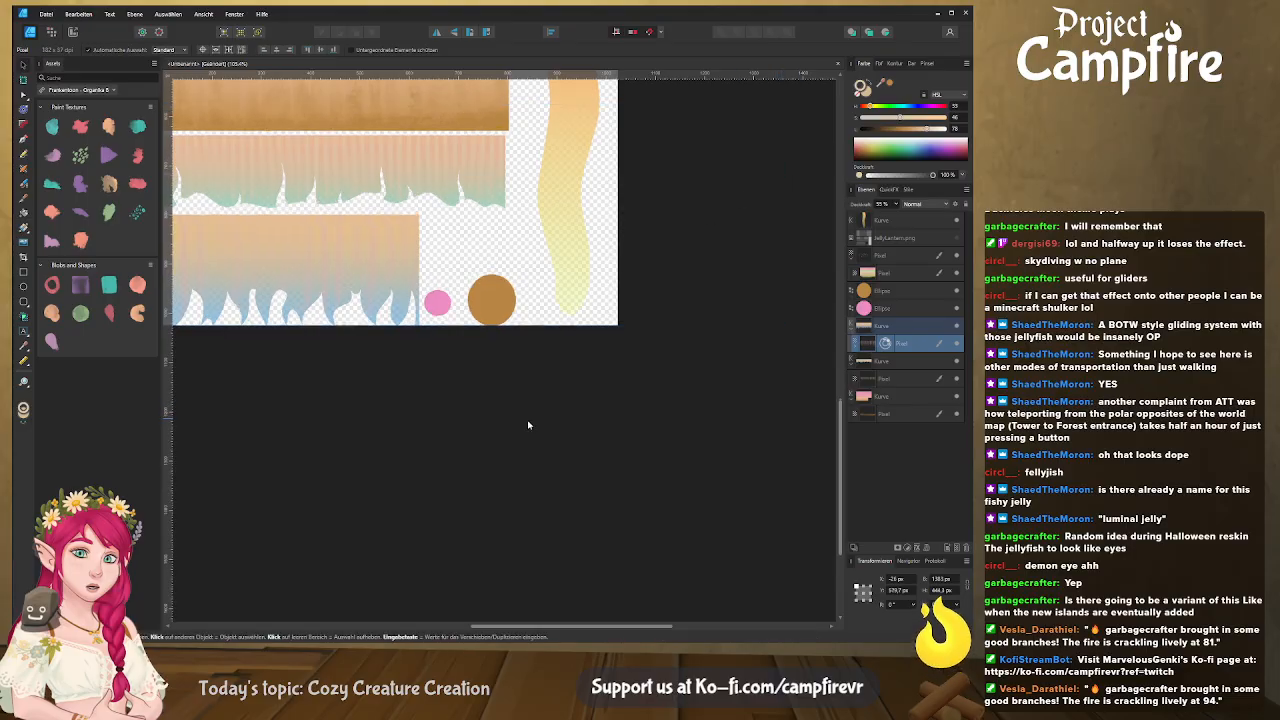
middle_drag(529, 420, 693, 469)
mouse_move(542, 309)
mouse_down()
mouse_move(467, 323)
mouse_move(502, 301)
mouse_move(537, 305)
mouse_move(519, 304)
mouse_up()
click(535, 437)
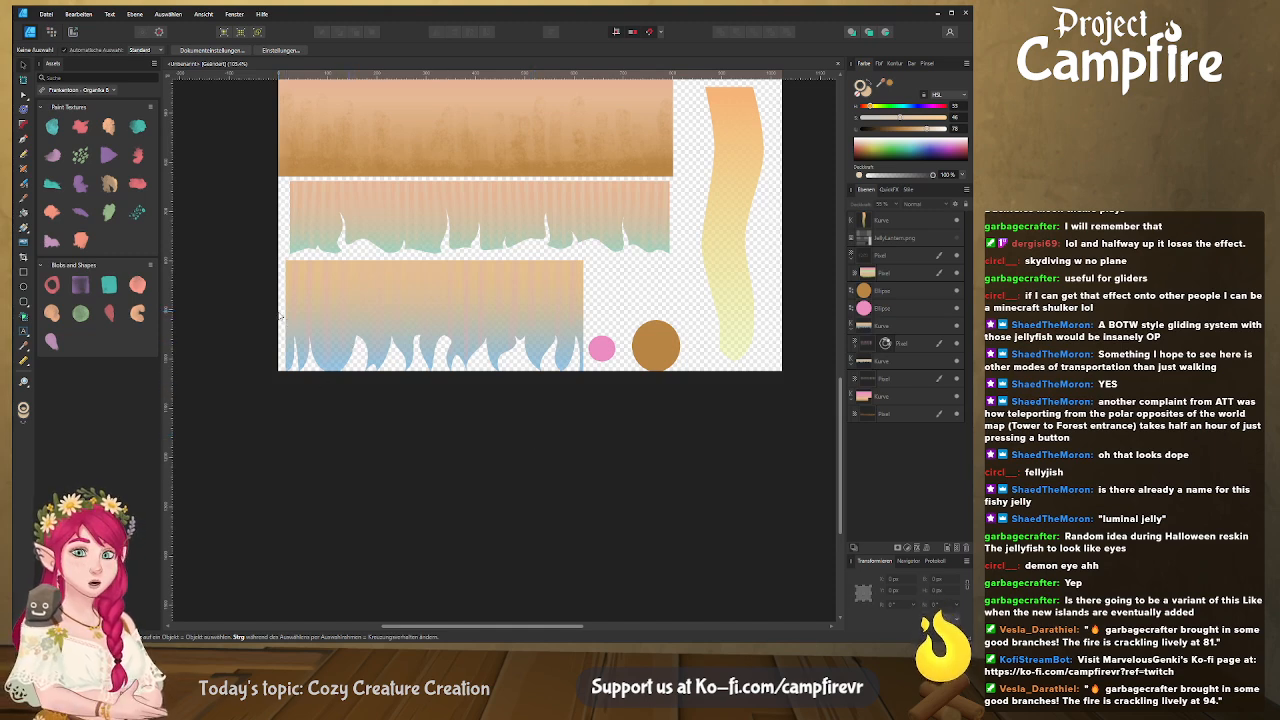
Open the slice export workspace, switch to Blender and examine the textured jellyfish's skirt and inner fringe from below
click(73, 32)
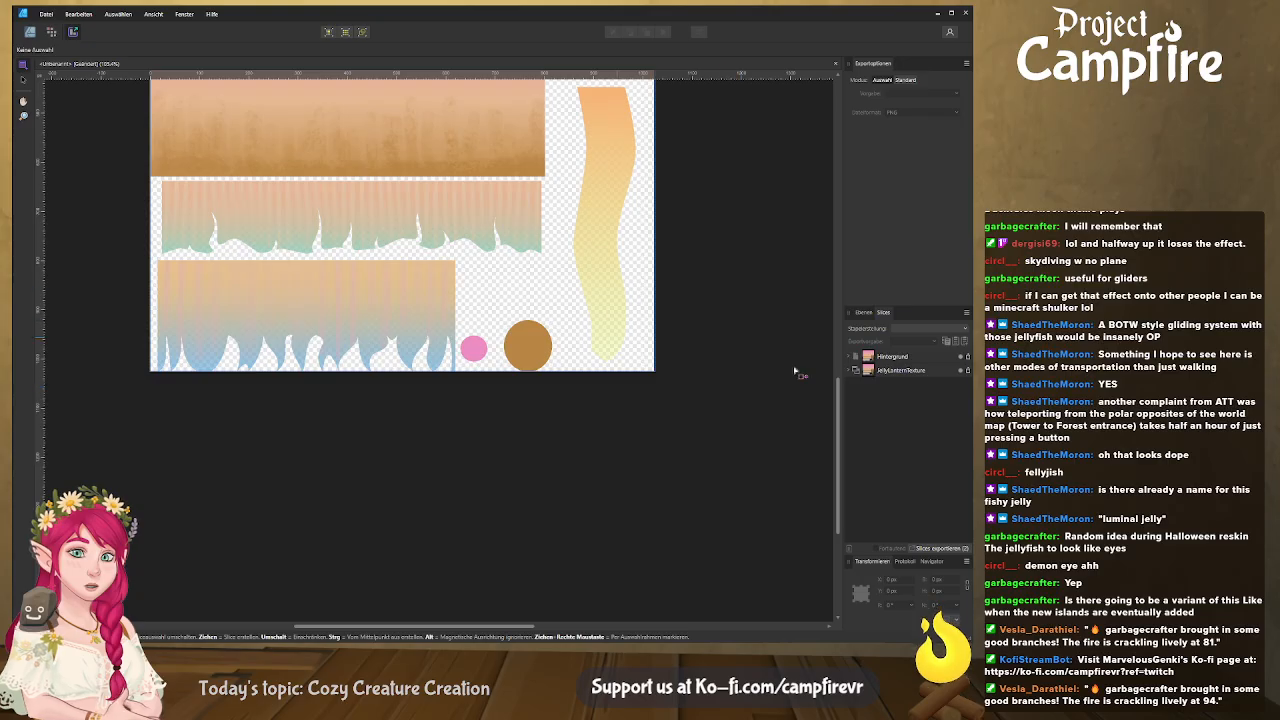
scroll(650, 260, up, 3)
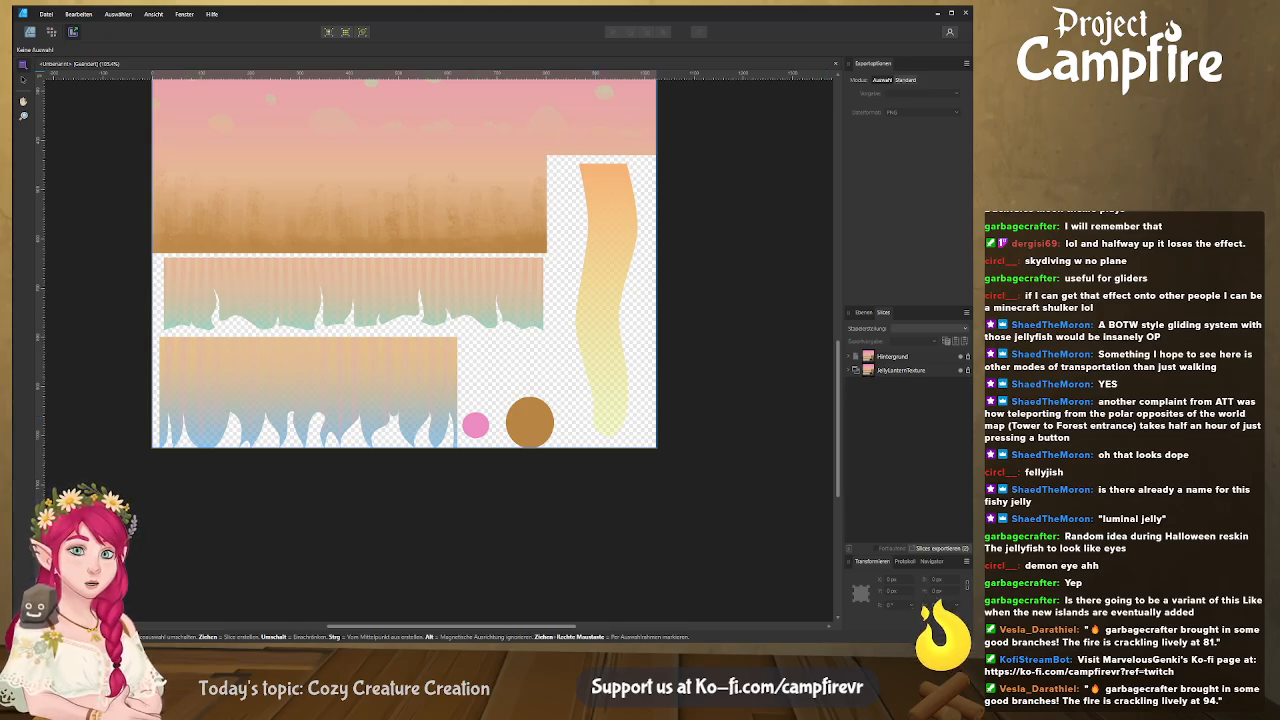
key(alt+Tab)
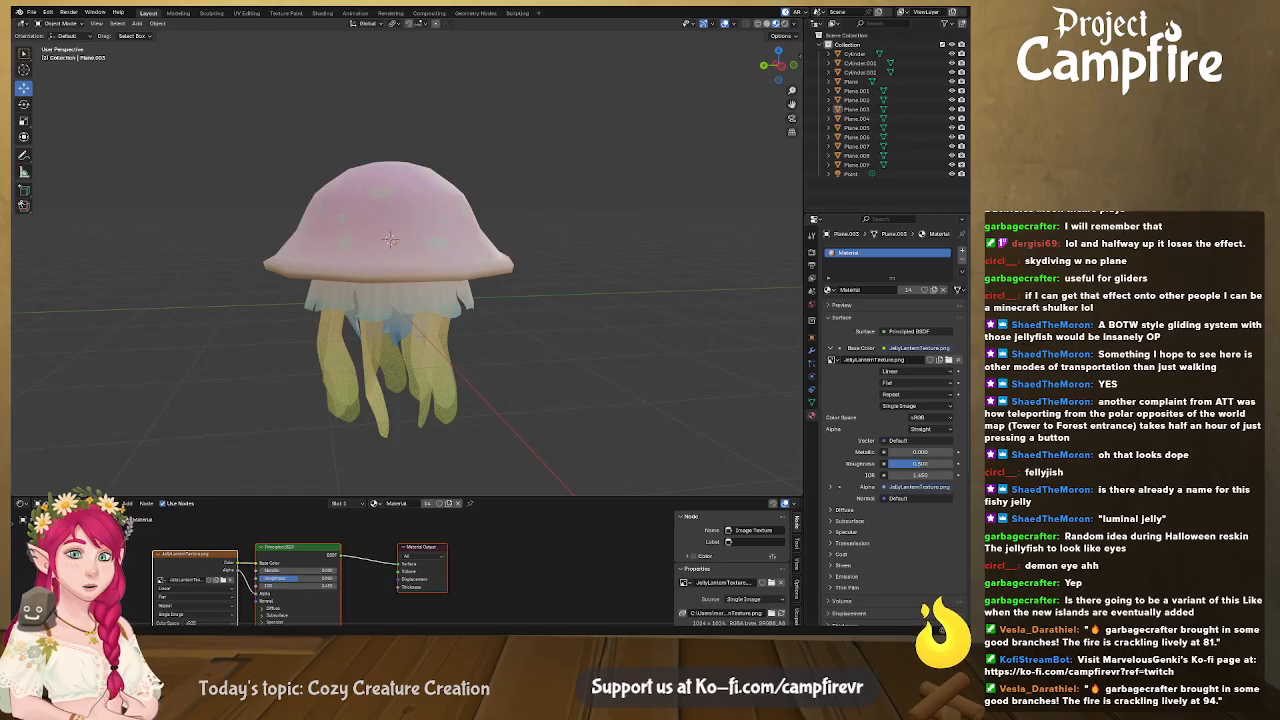
middle_drag(437, 353, 414, 238)
middle_drag(532, 322, 423, 379)
scroll(426, 308, up, 5)
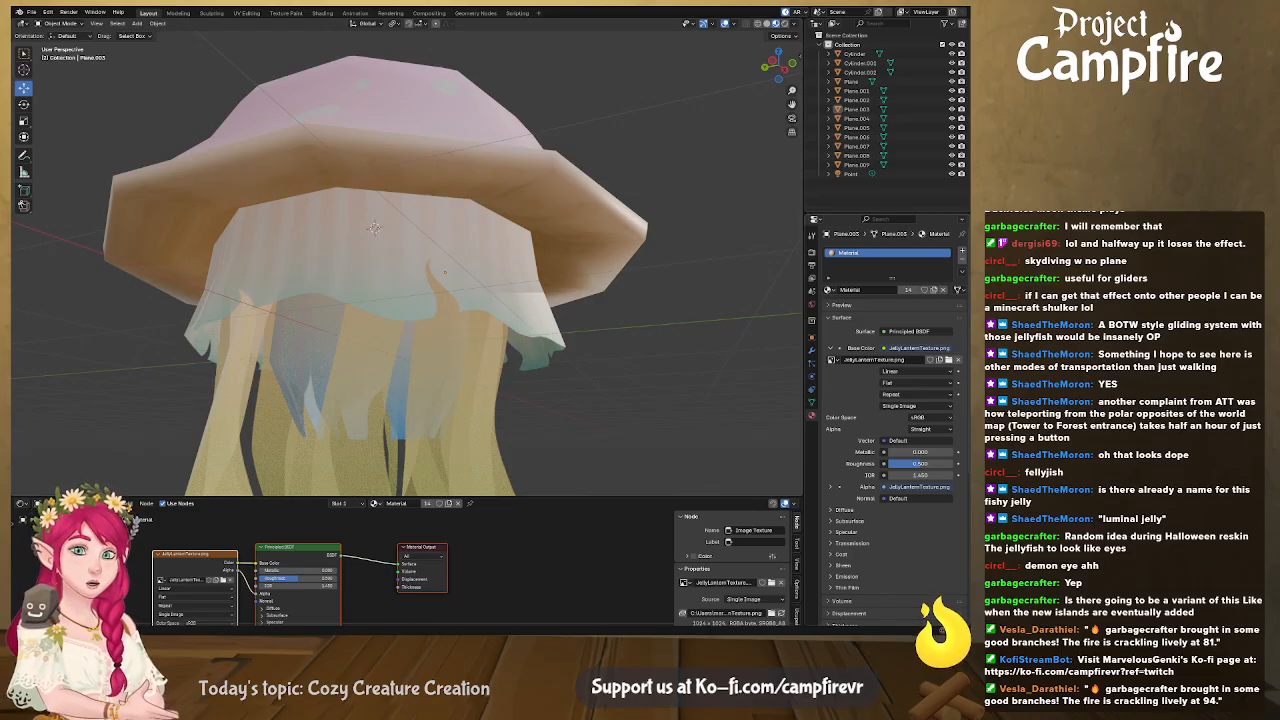
Switch back to Affinity Designer's design workspace and make the gradient fills of the fringed shape and wavy band more translucent
key(alt+Tab)
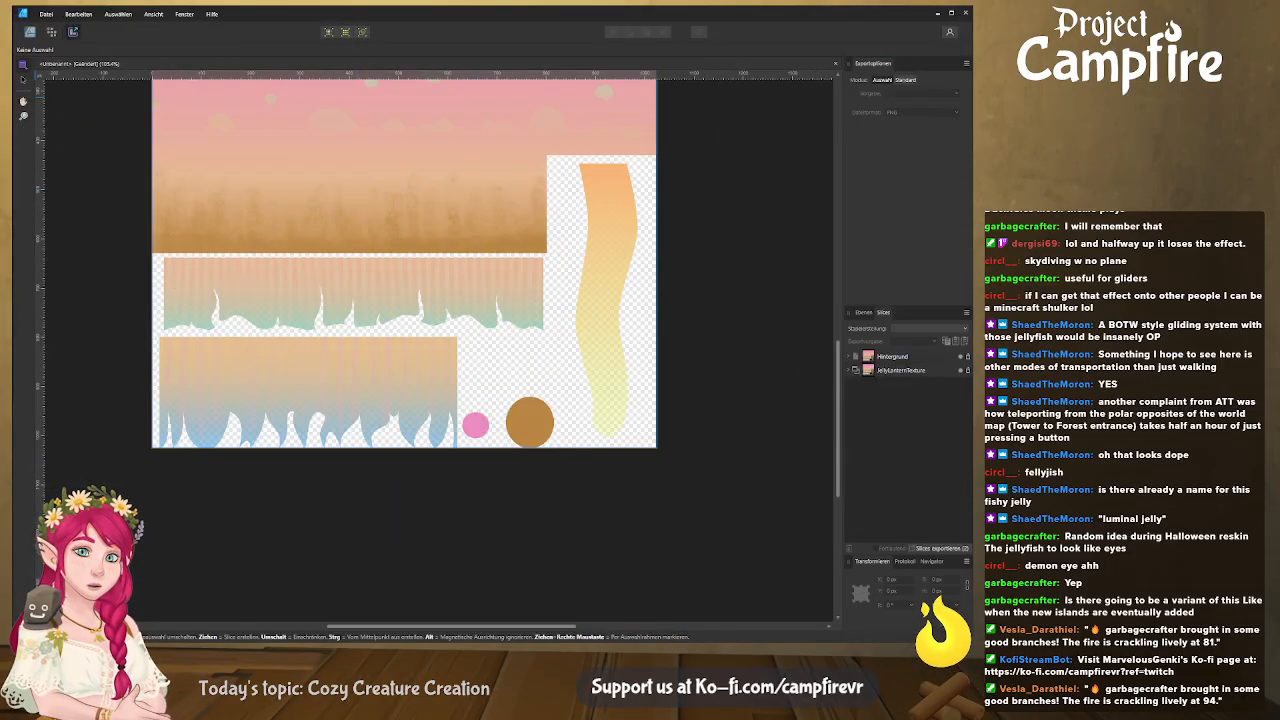
click(30, 31)
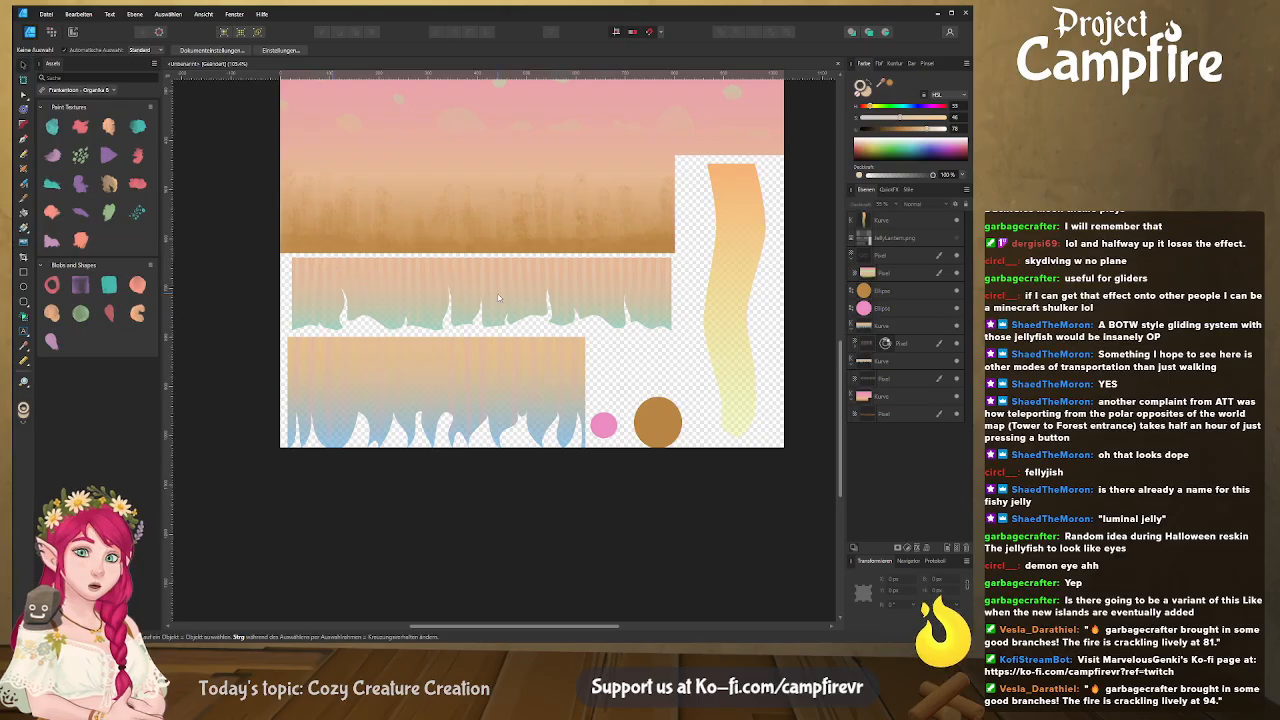
click(492, 295)
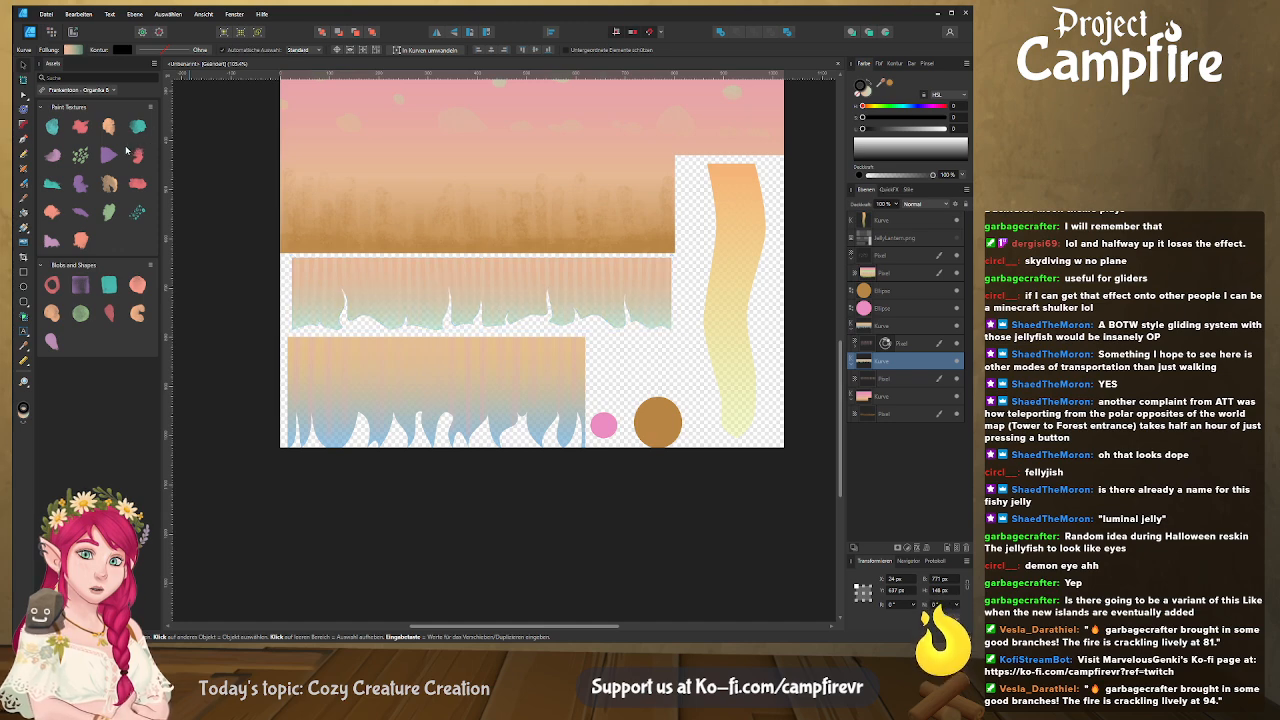
click(384, 366)
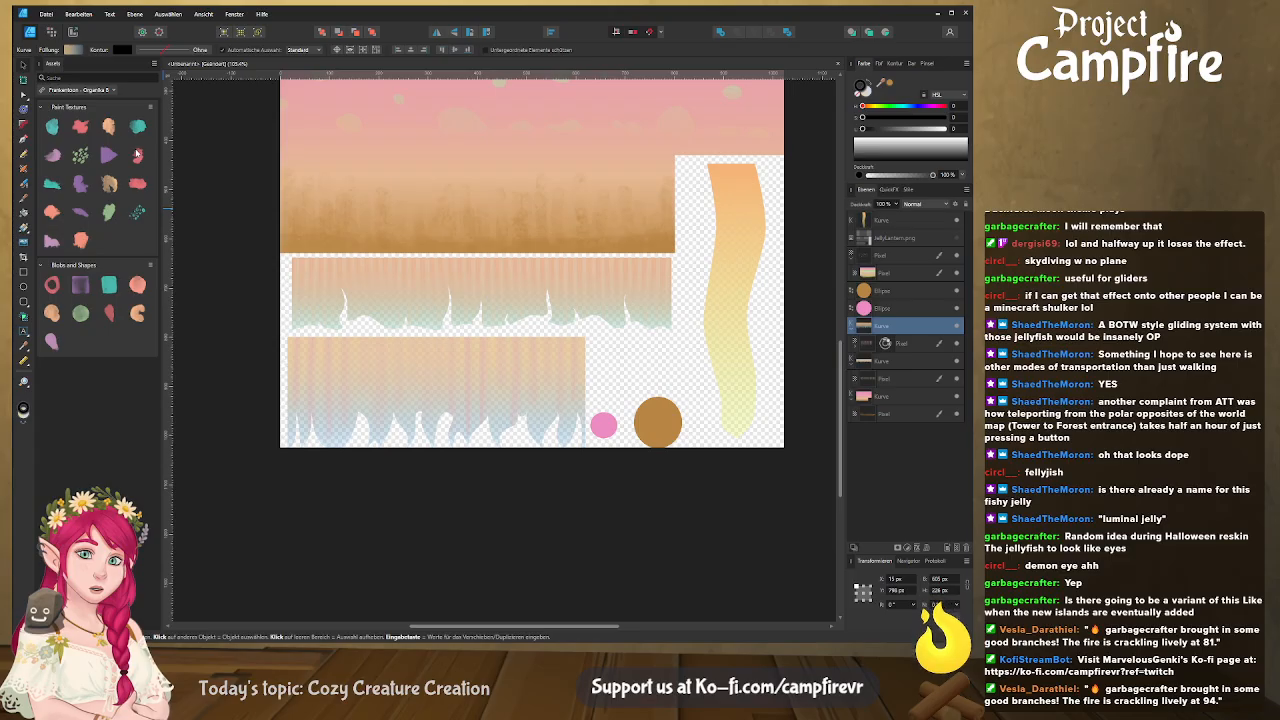
click(401, 284)
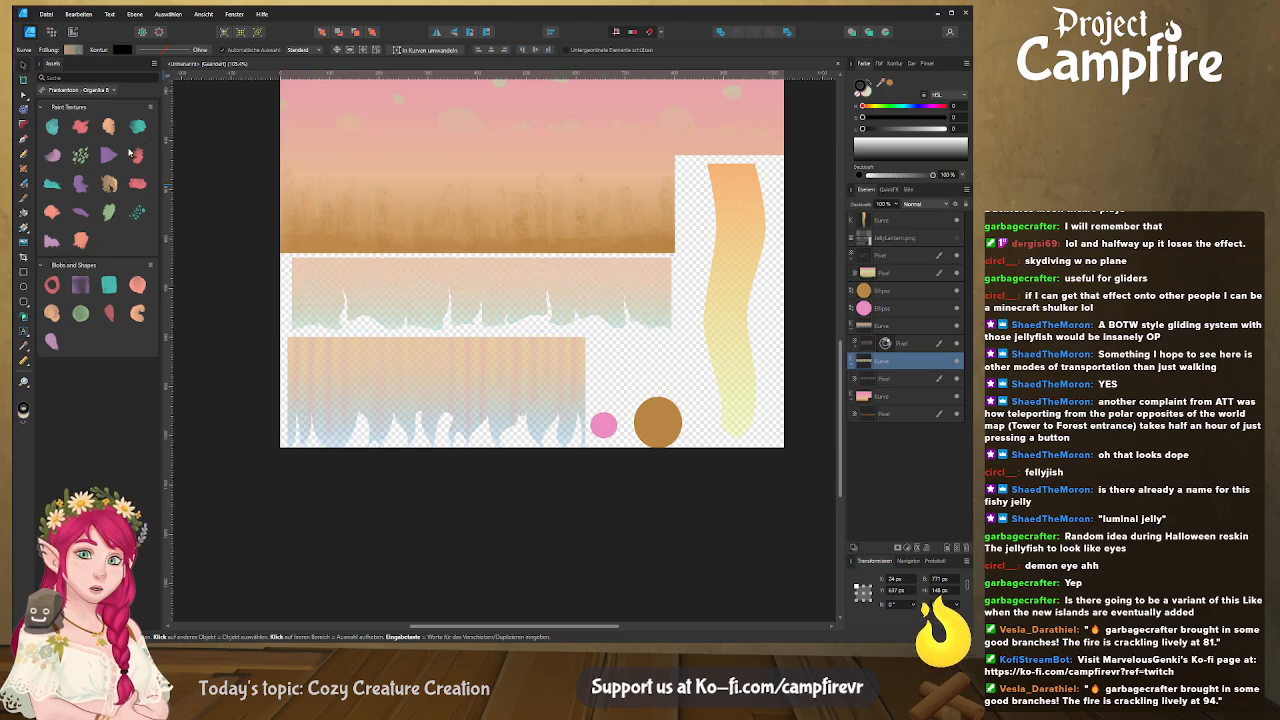
Lower the layer opacity of the large pink-to-brown gradient shape to 91%
click(439, 228)
middle_drag(439, 220, 385, 339)
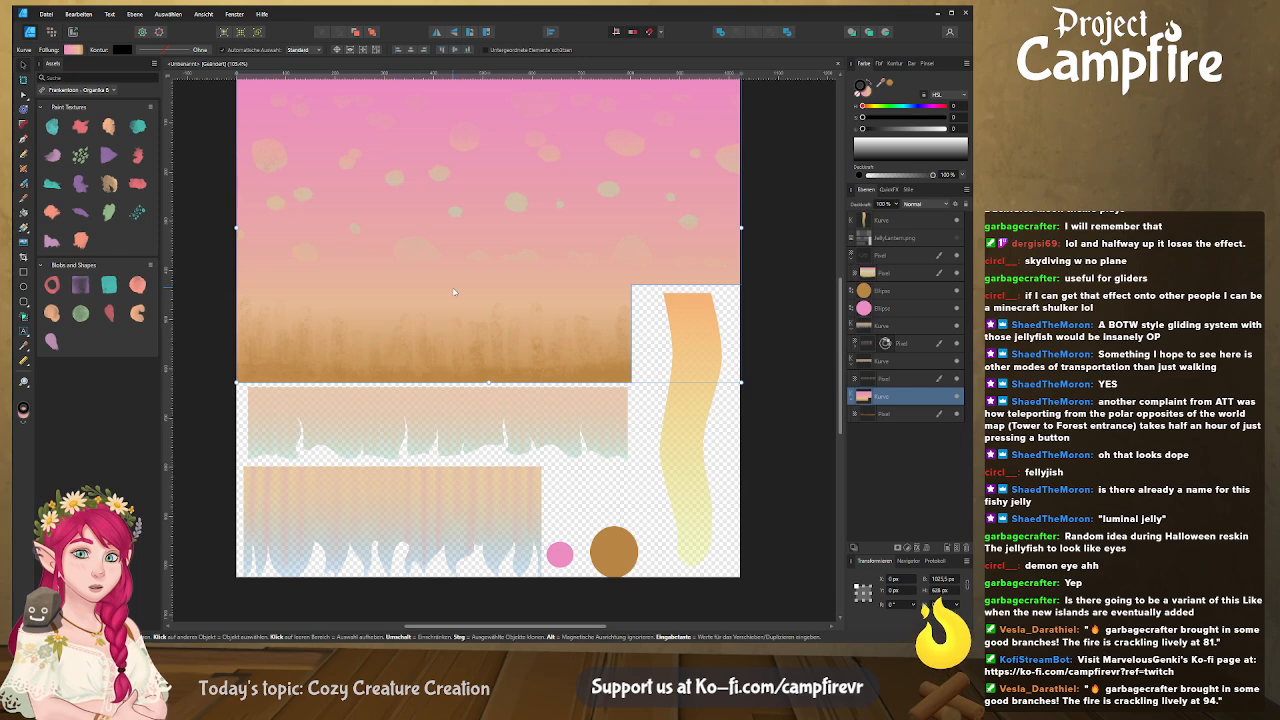
middle_drag(454, 292, 430, 366)
mouse_move(330, 277)
middle_down()
mouse_move(326, 252)
mouse_move(338, 263)
middle_up()
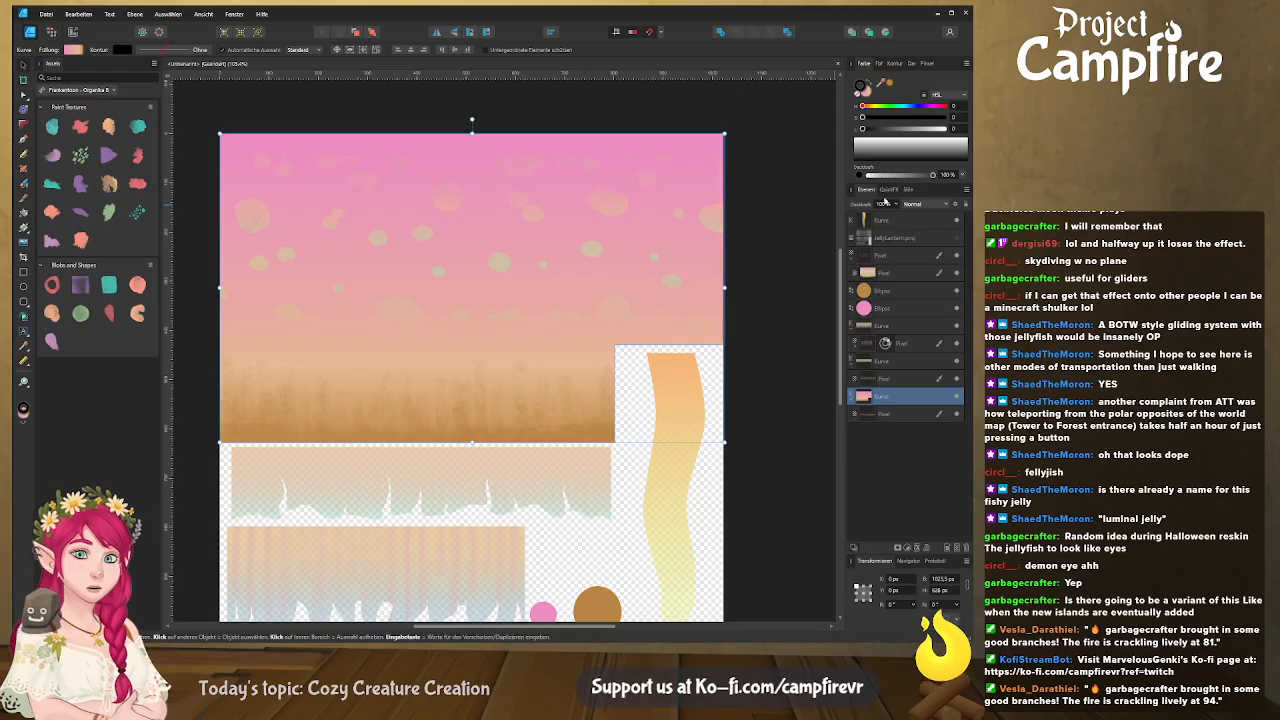
drag(867, 207, 865, 210)
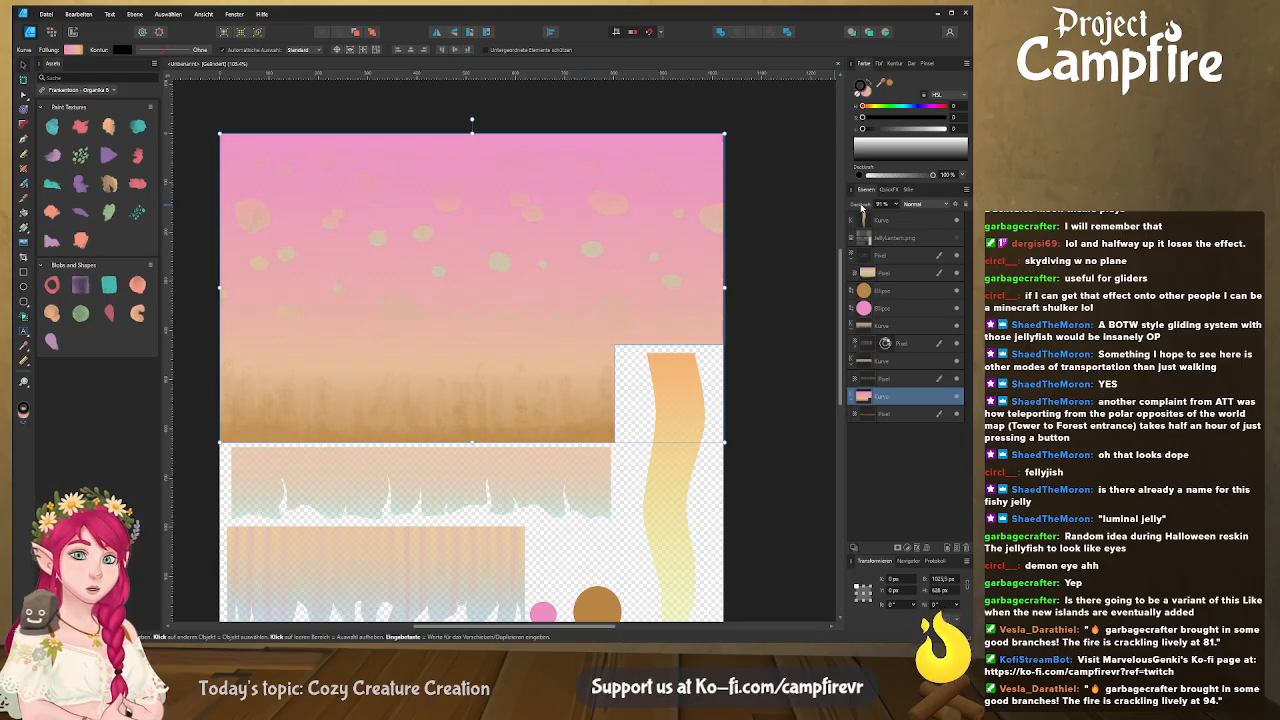
Move the spots layer and its nested pixel layer inside the large pink-to-brown gradient shape in the layer stack
shift+click(872, 413)
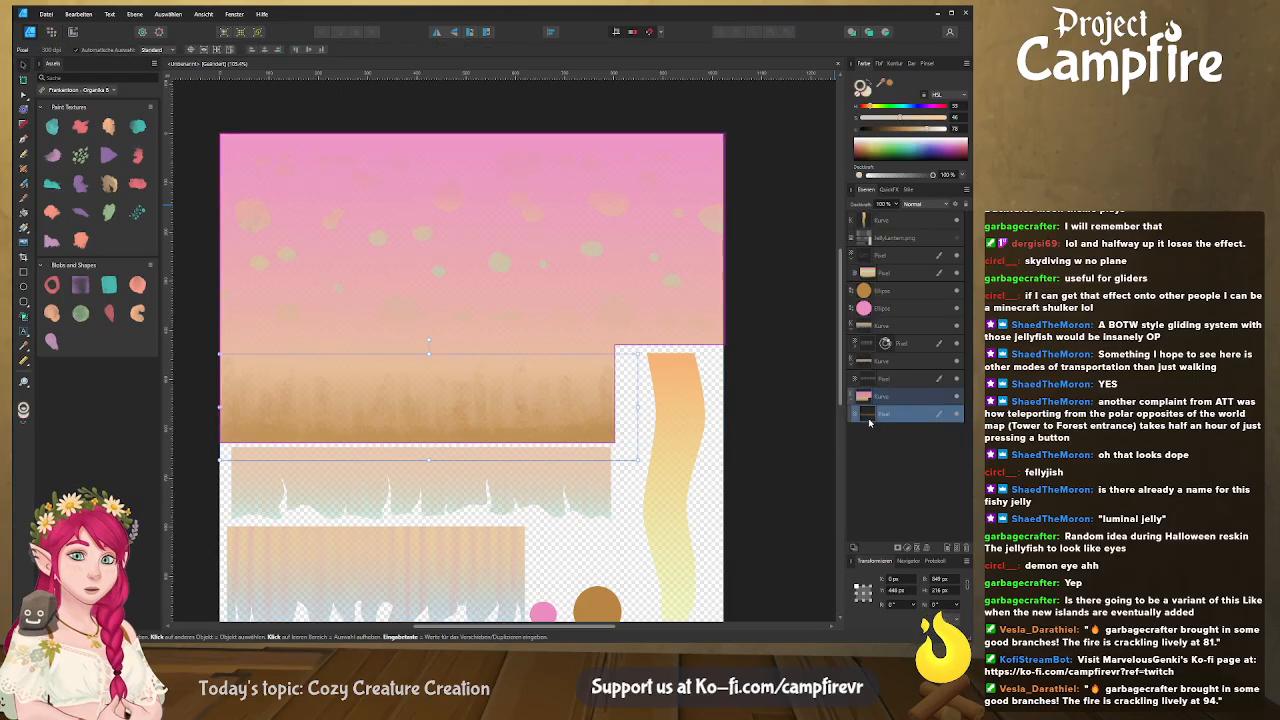
click(852, 397)
click(852, 397)
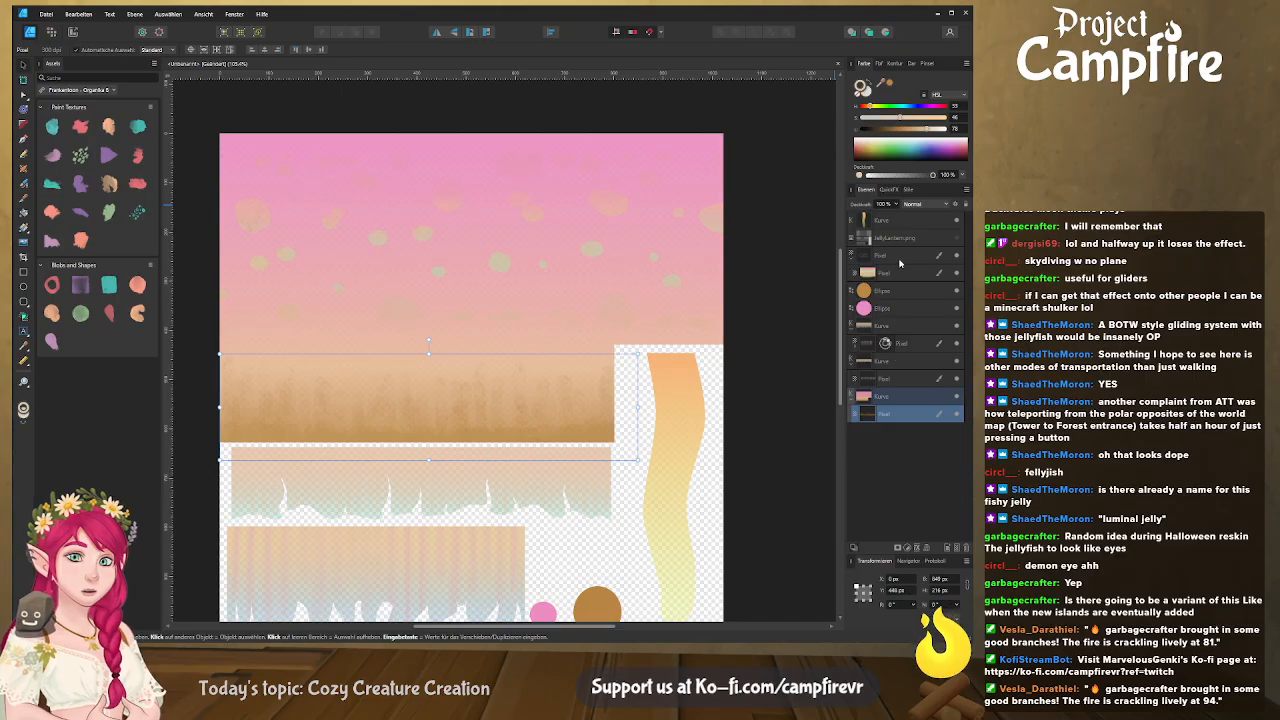
click(900, 258)
drag(909, 392, 913, 403)
drag(912, 401, 912, 398)
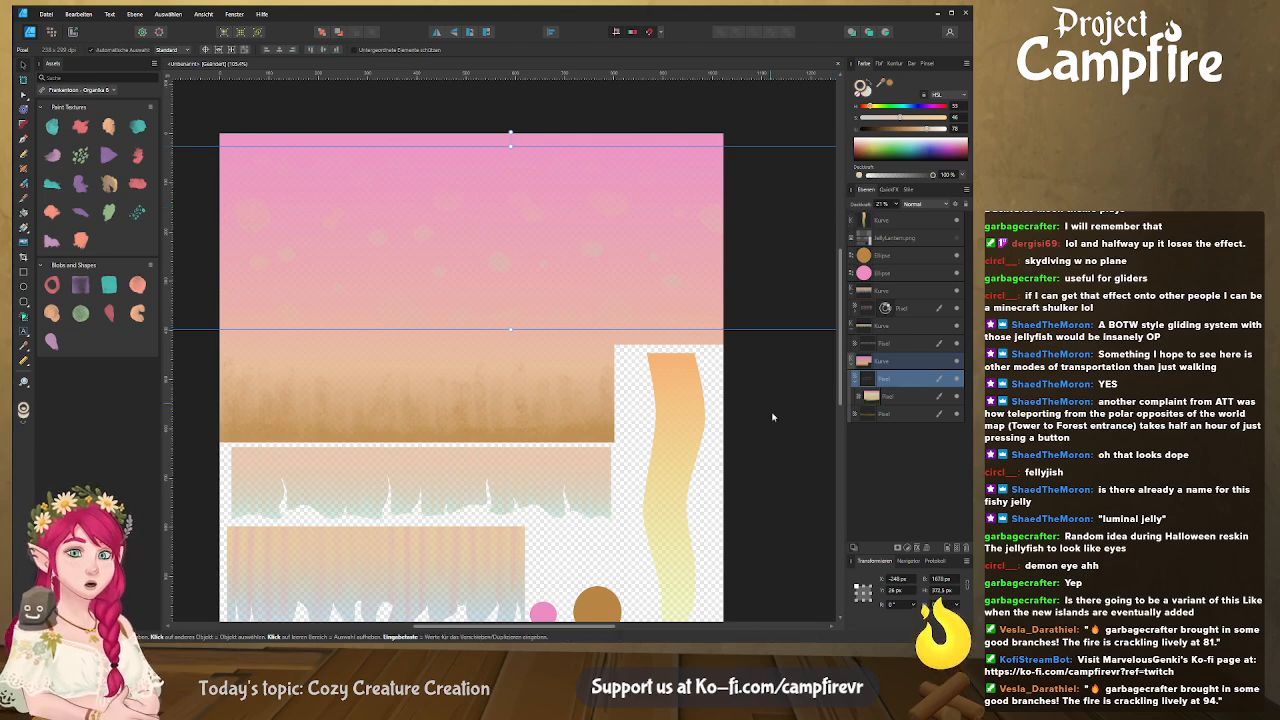
Show the JellyLantern.png template and stretch the wavy tentacle to fill its panel, about 188 px wide and 576 px tall
scroll(780, 286, down, 4)
scroll(780, 286, right, 1)
click(628, 251)
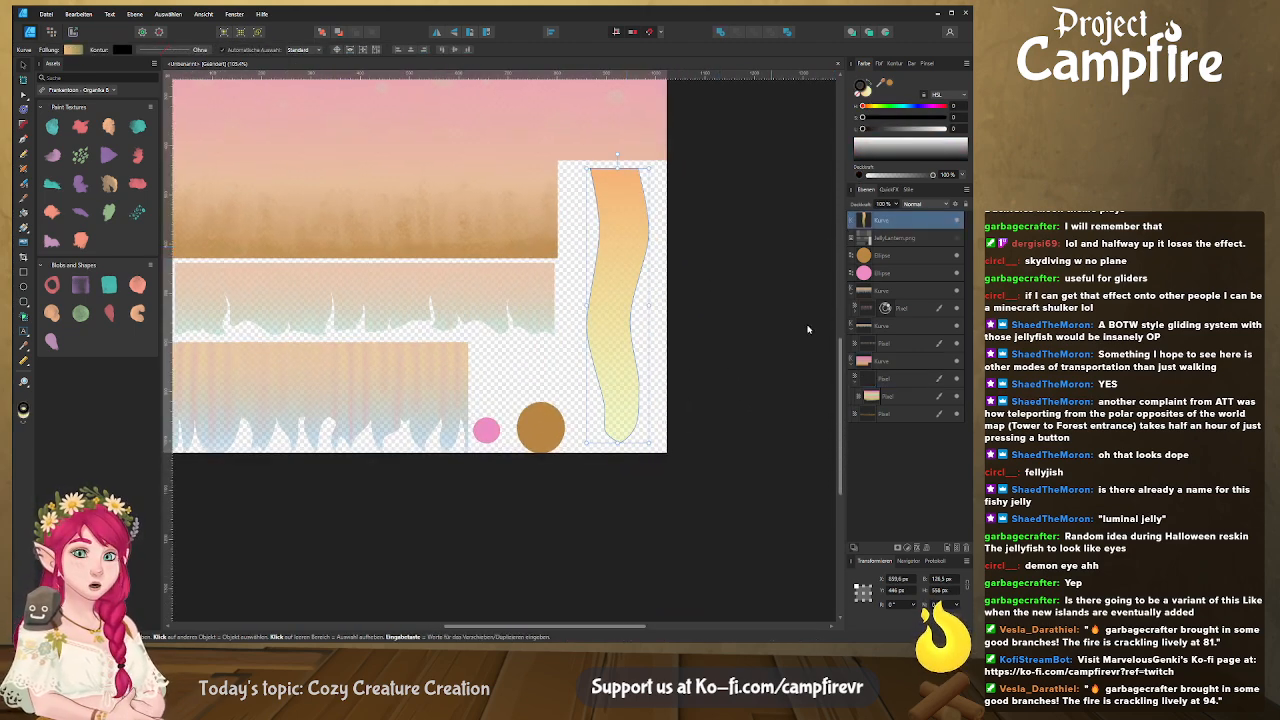
click(957, 238)
mouse_move(588, 308)
mouse_down()
mouse_move(590, 290)
mouse_move(575, 290)
mouse_move(647, 315)
mouse_move(661, 305)
mouse_up()
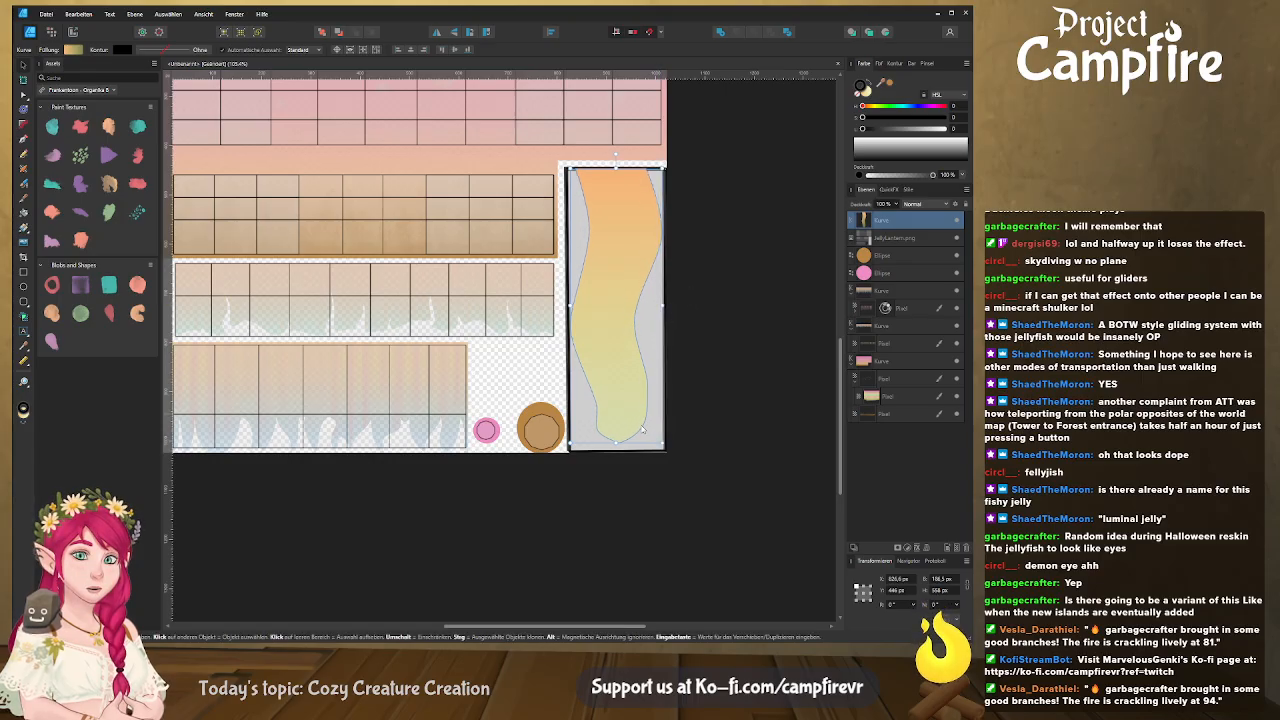
drag(617, 443, 617, 449)
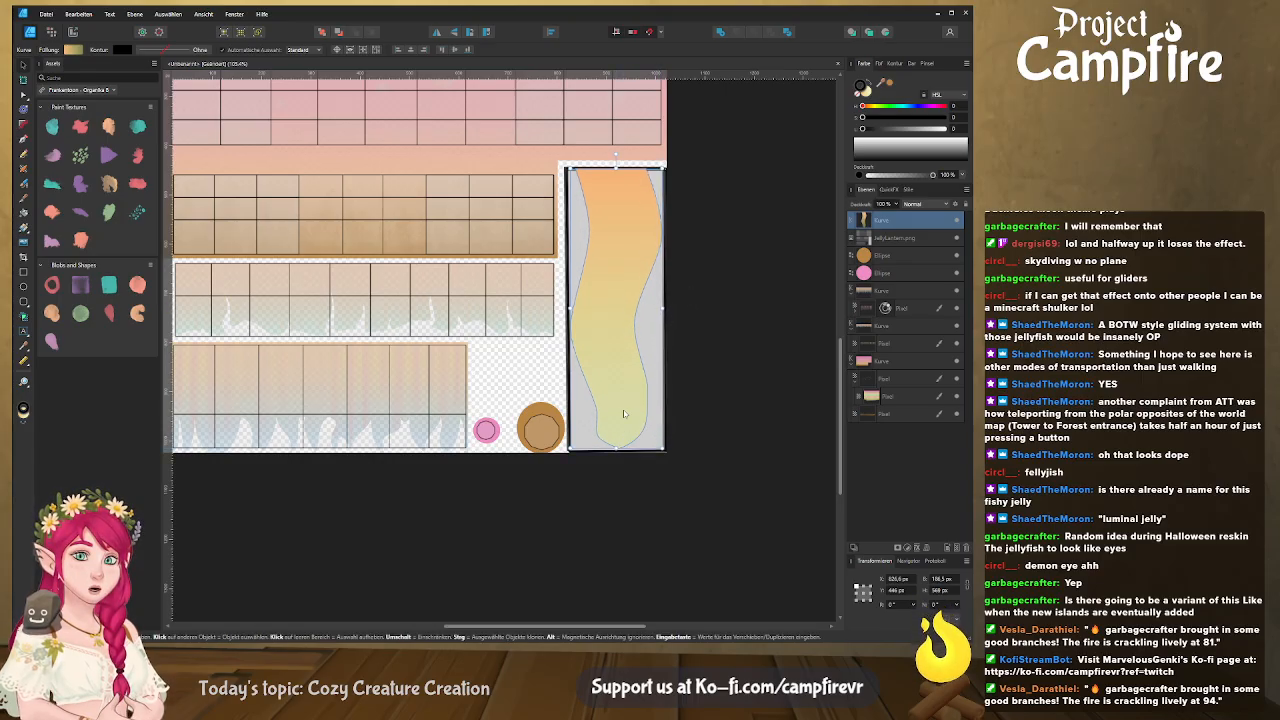
drag(614, 163, 616, 163)
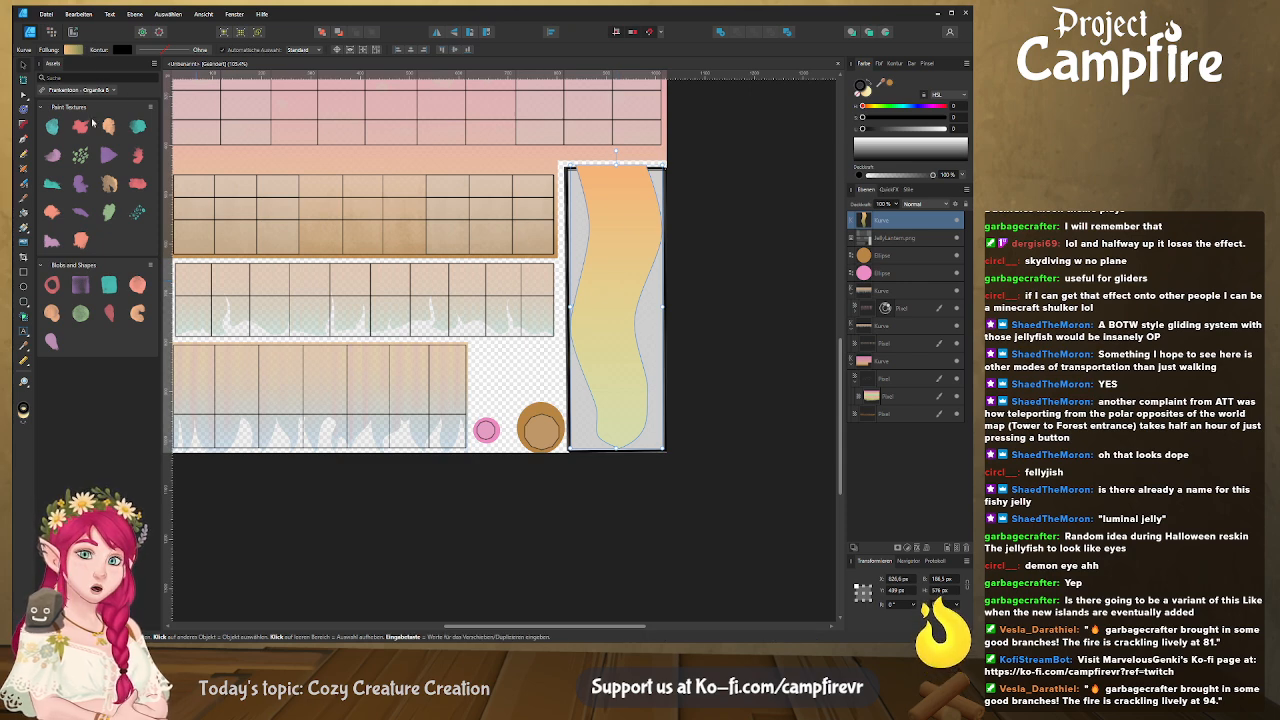
Make the tentacle's gradient fill more translucent towards its pale tip and hide the JellyLantern.png template
click(143, 150)
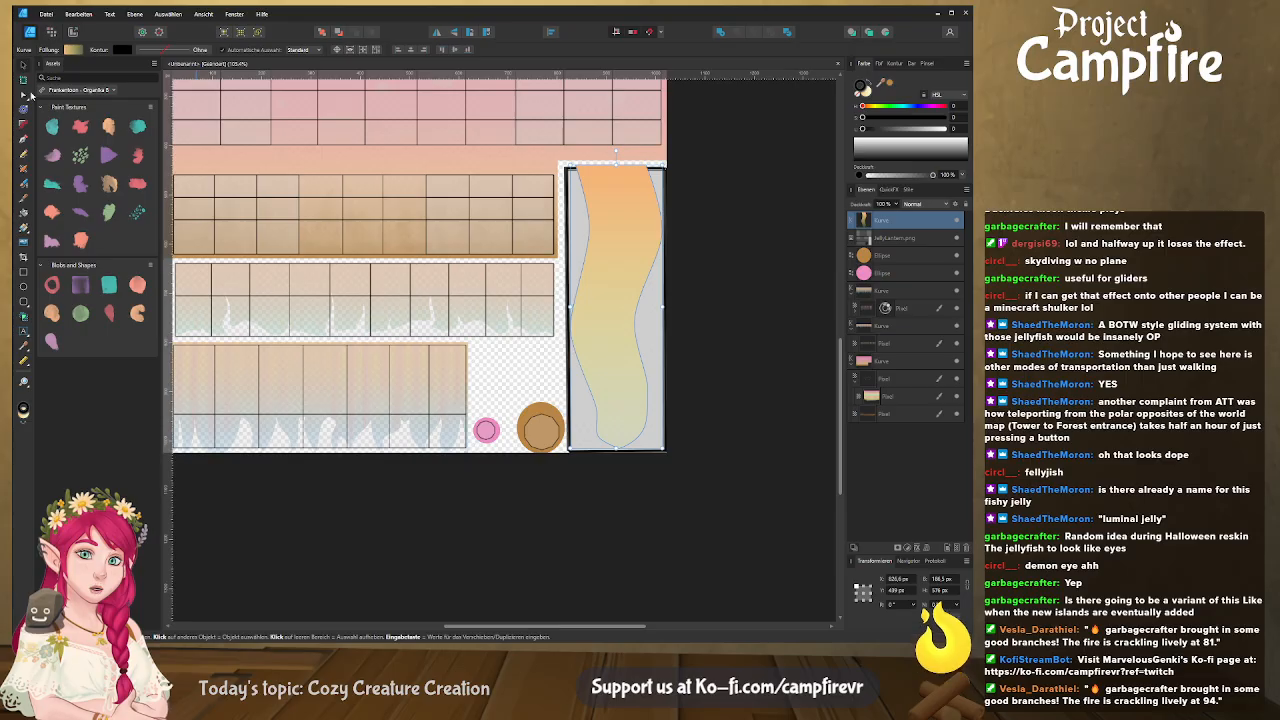
click(715, 220)
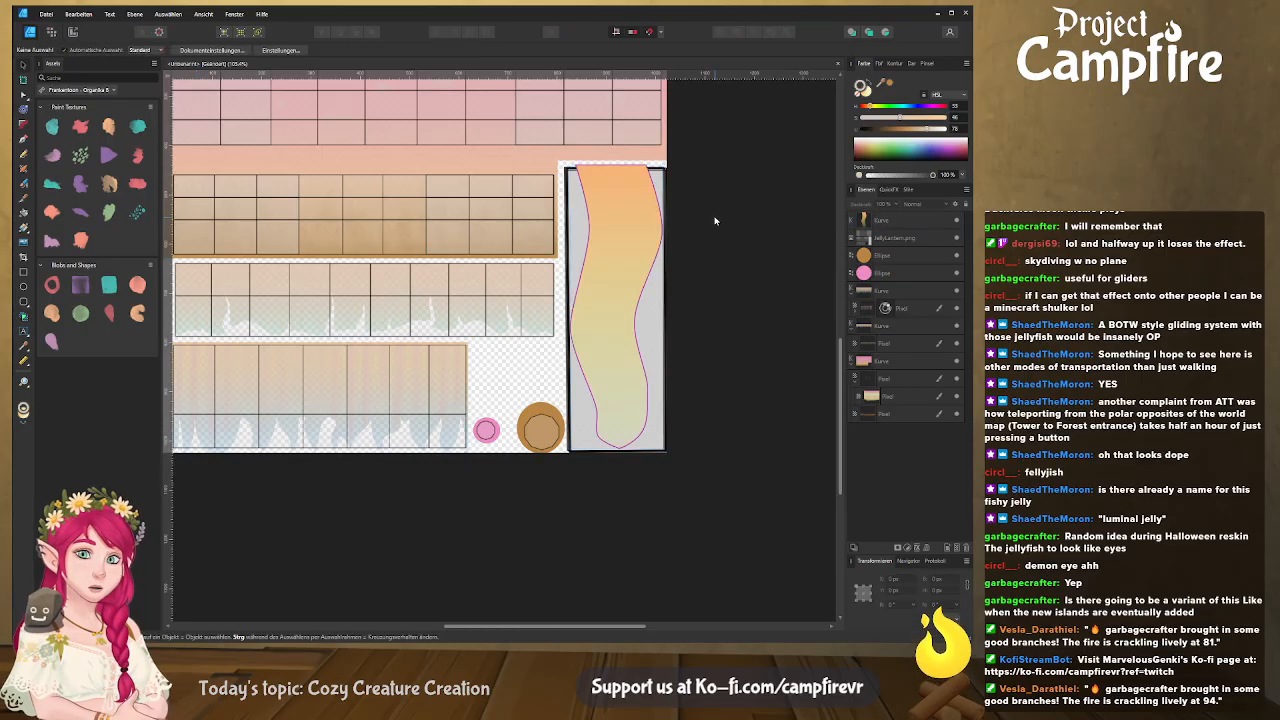
click(956, 237)
Place the green Organika 097 paint texture over the tentacle and scale it down proportionally to about 921 px wide
middle_drag(672, 362, 599, 388)
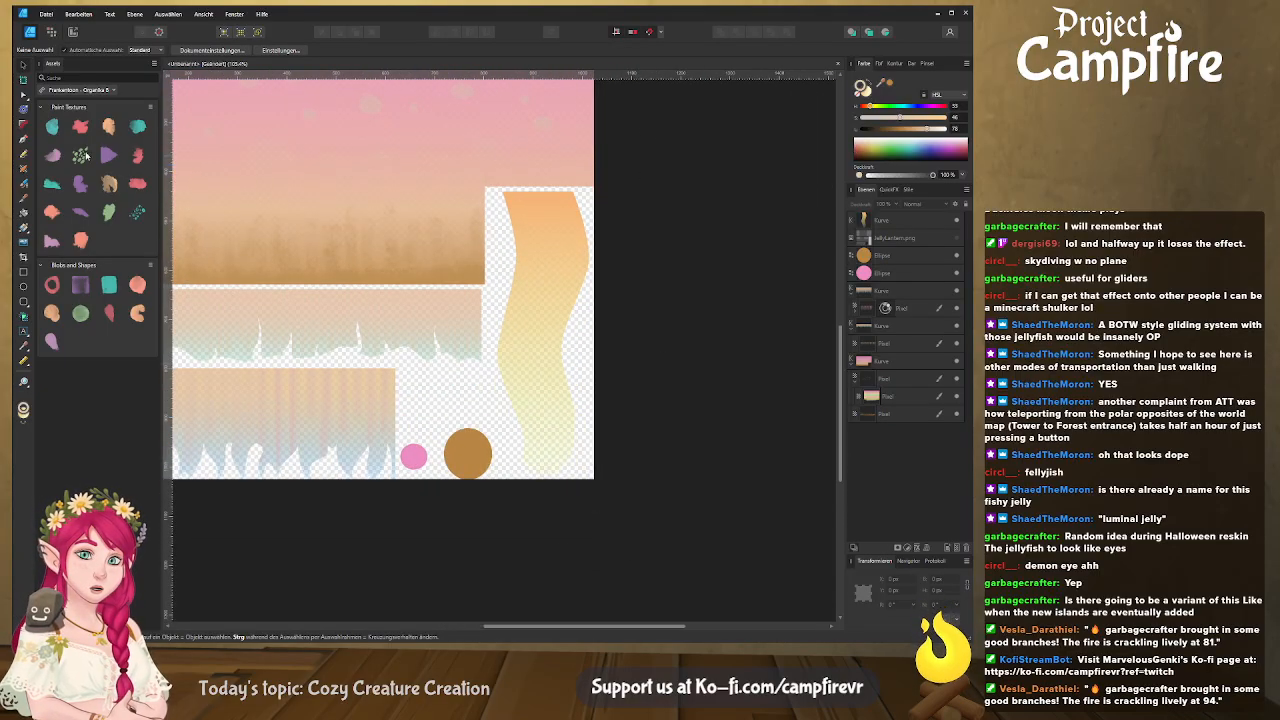
mouse_move(80, 155)
mouse_down()
mouse_move(500, 300)
mouse_move(531, 286)
mouse_move(540, 332)
mouse_up()
scroll(540, 332, down, 7)
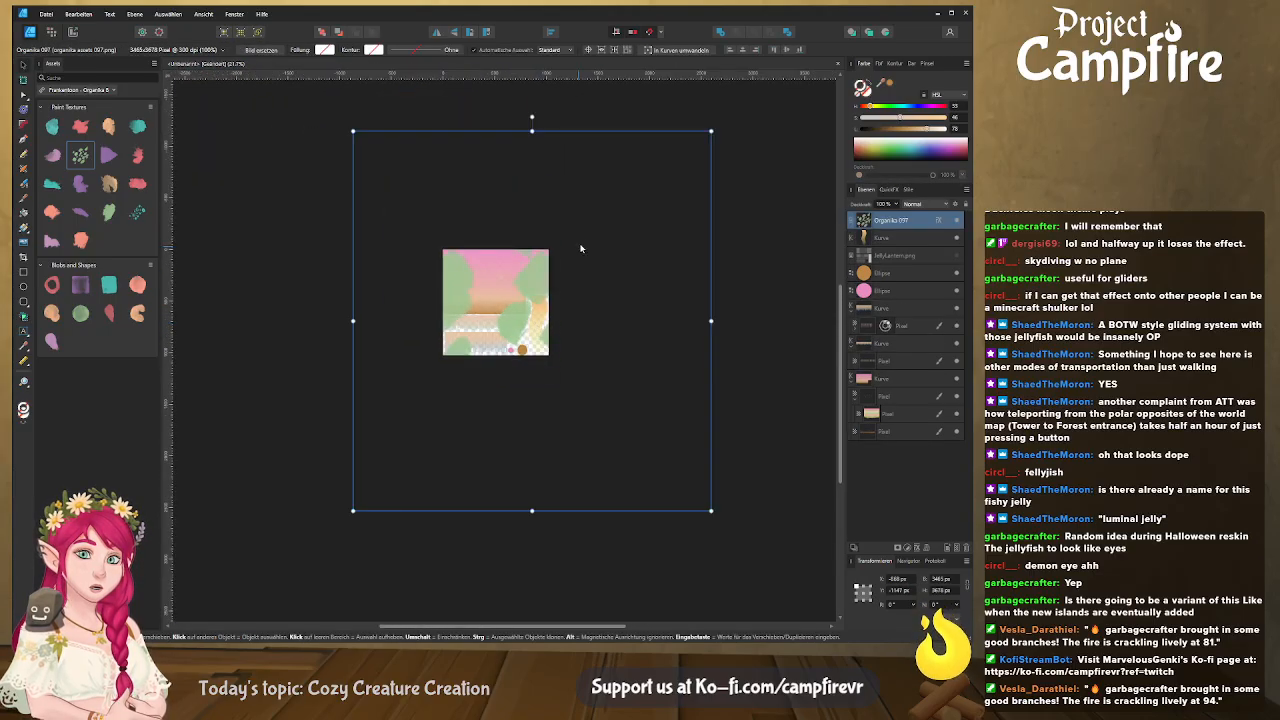
drag(711, 131, 562, 285)
Clip the Organika 097 texture inside the tentacle shape and shrink it proportionally to about 542 by 576 px
drag(892, 220, 875, 241)
scroll(609, 363, up, 1)
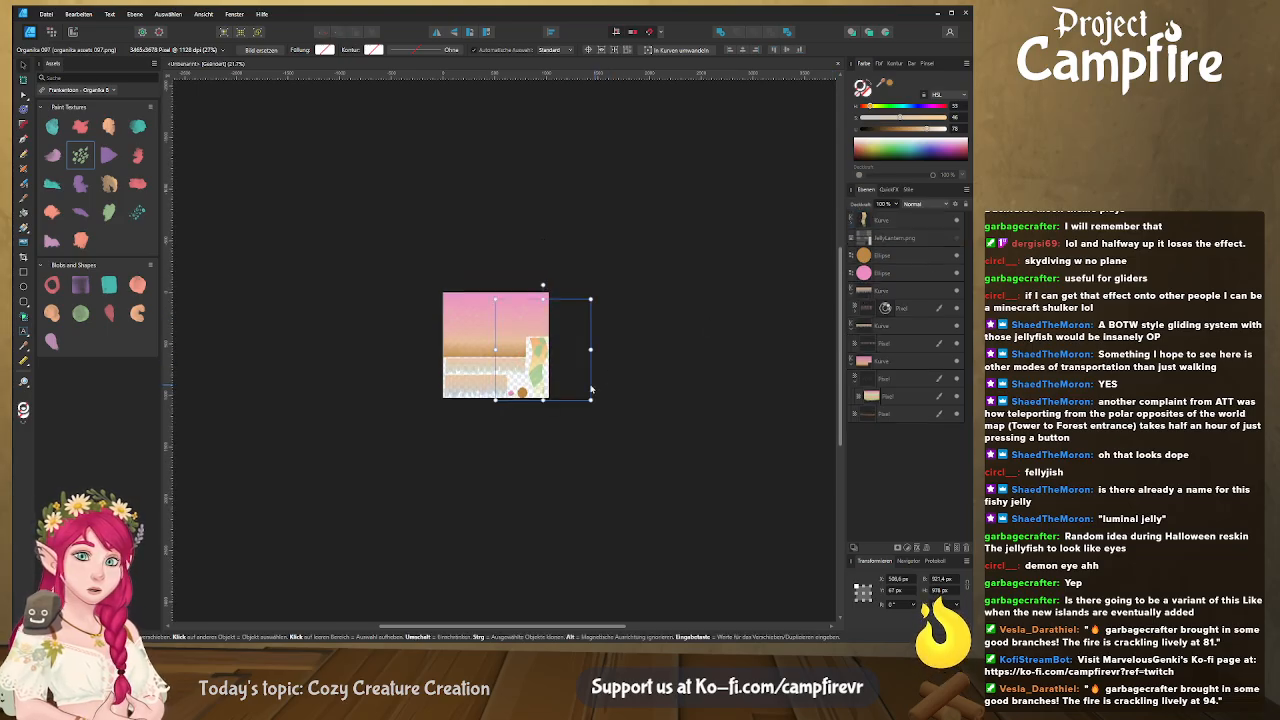
drag(591, 401, 539, 375)
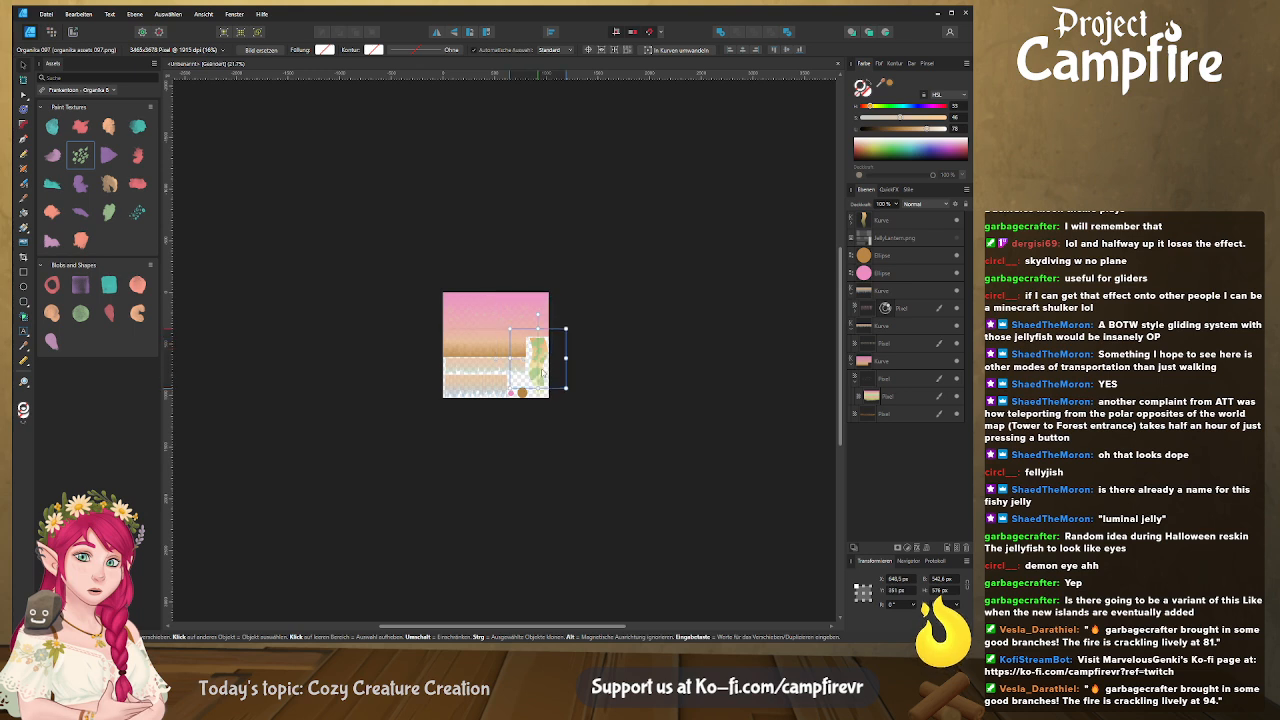
Reposition and resize the clipped Organika 097 texture over the tentacle, lower its opacity to 20%, and deselect it
ctrl+scroll(574, 388, up, 5)
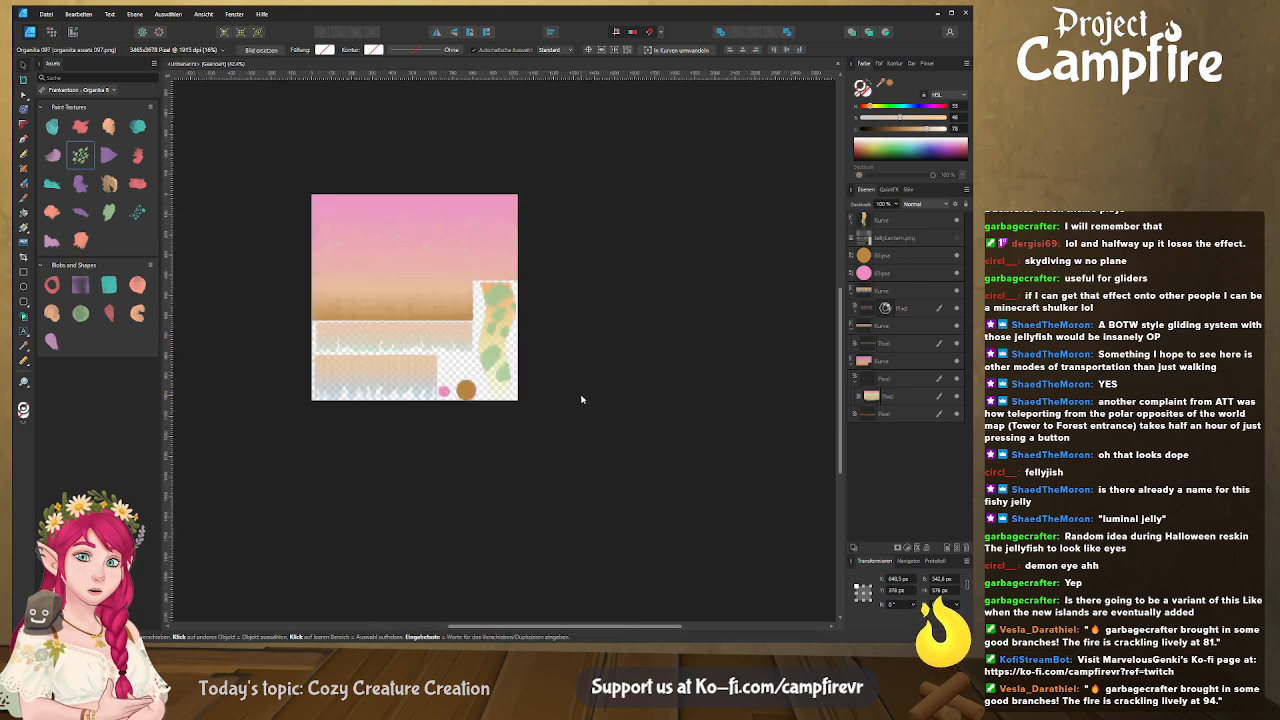
drag(418, 379, 388, 406)
drag(476, 352, 535, 326)
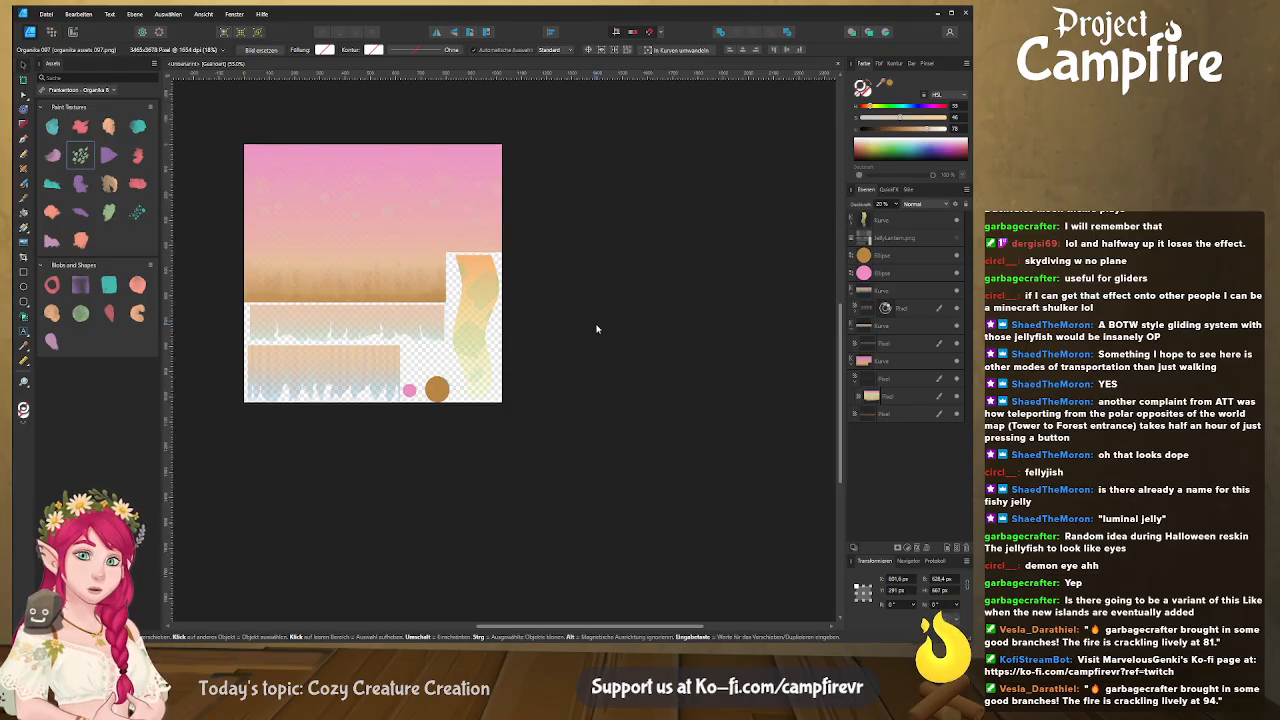
middle_drag(596, 327, 658, 325)
key(ctrl+d)
ctrl+scroll(636, 360, up, 5)
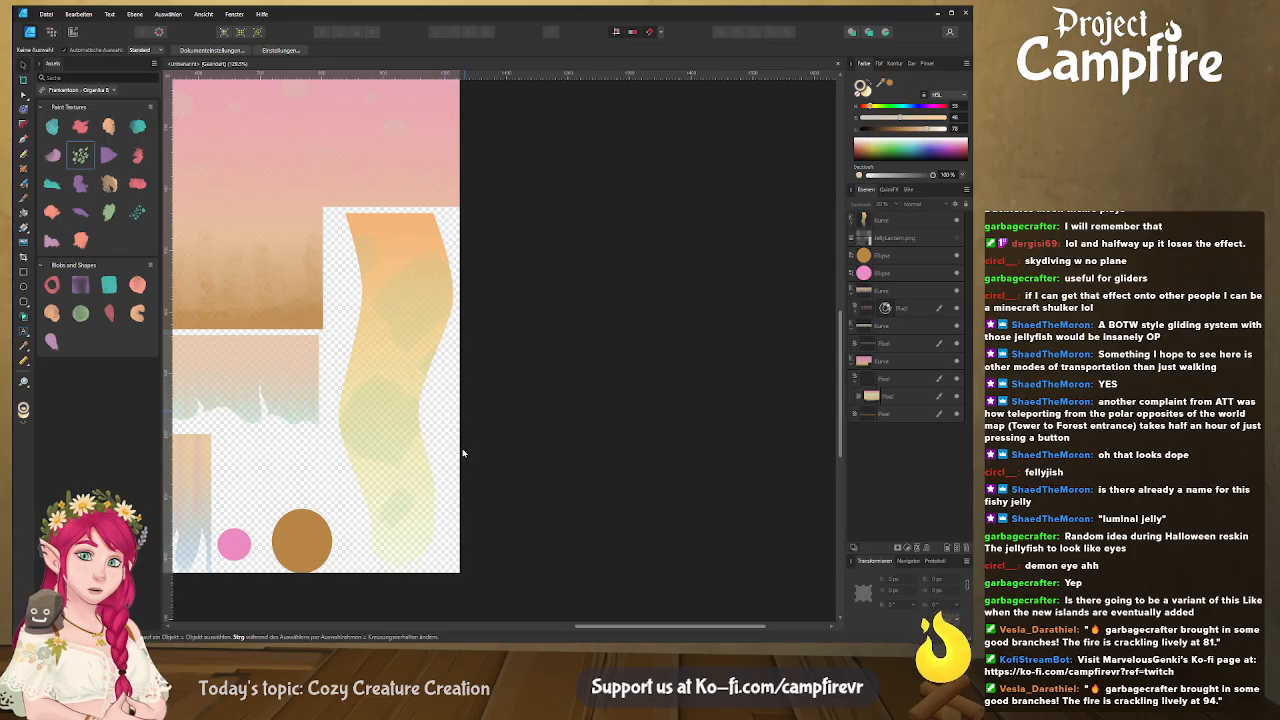
ctrl+scroll(466, 453, down, 4)
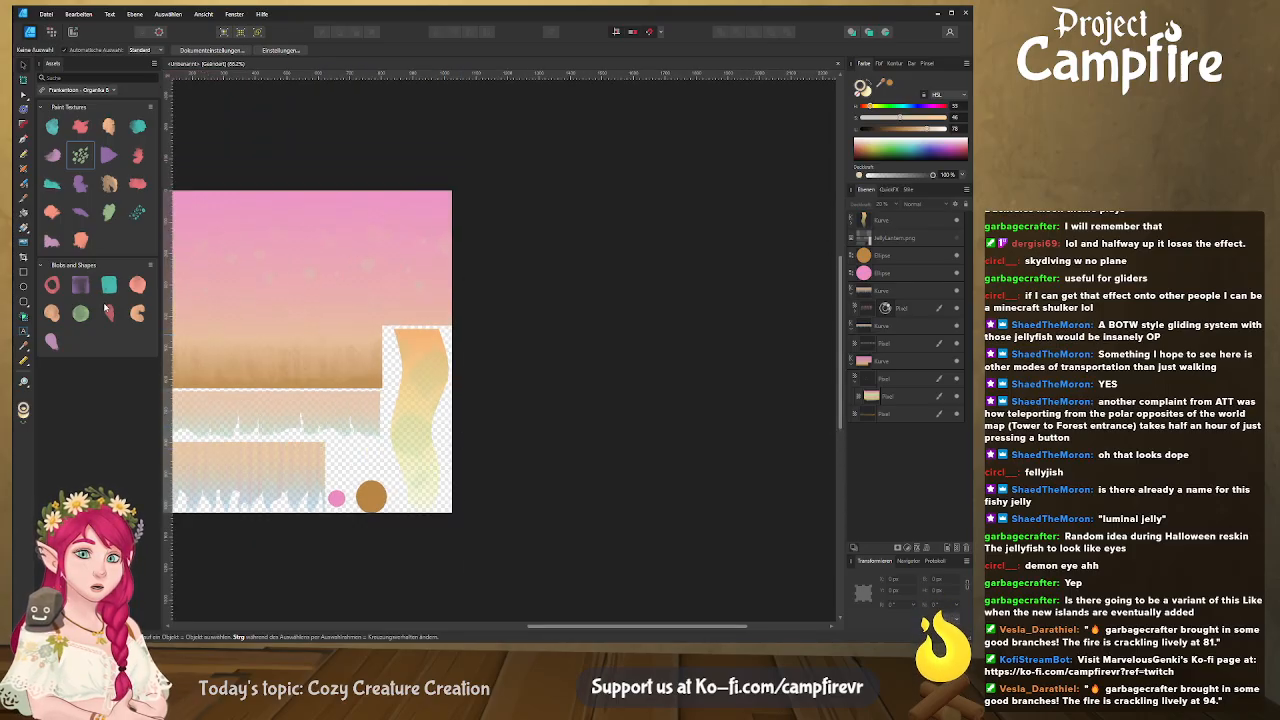
Open the texture's export slices and switch to Blender to check the jellyfish model
click(73, 32)
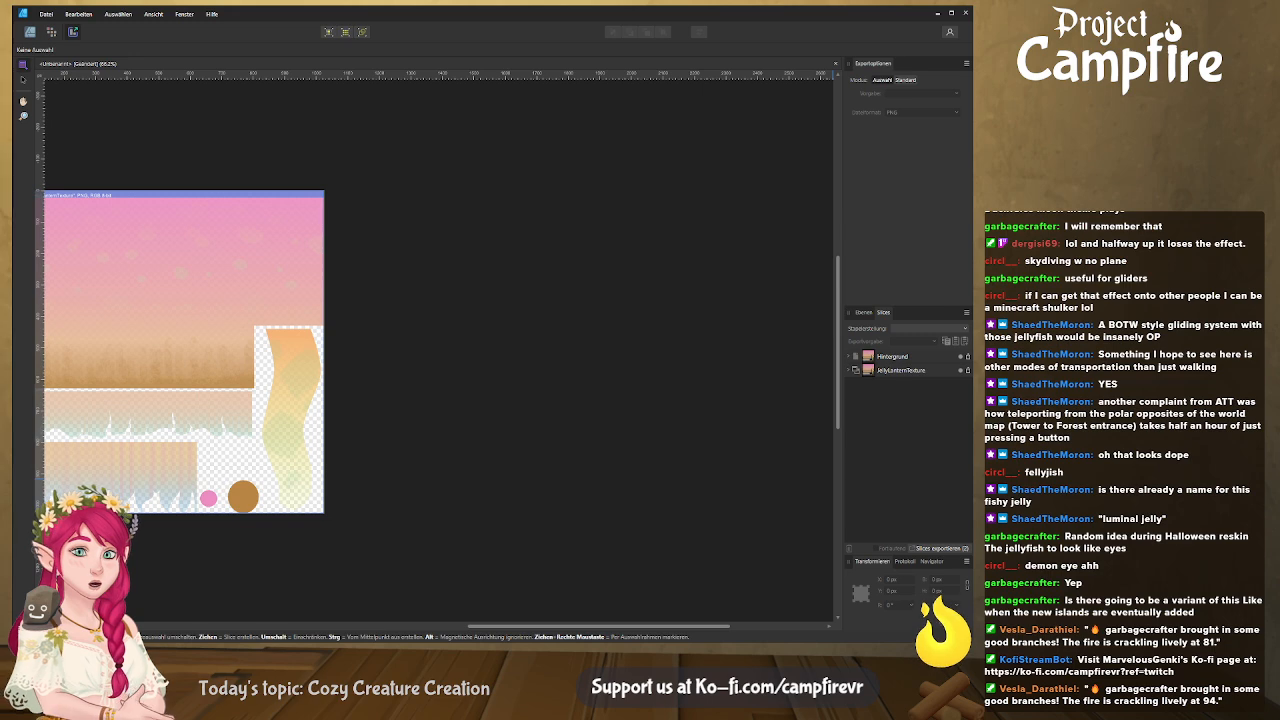
key(alt+Tab)
middle_drag(612, 285, 462, 268)
scroll(672, 320, down, 5)
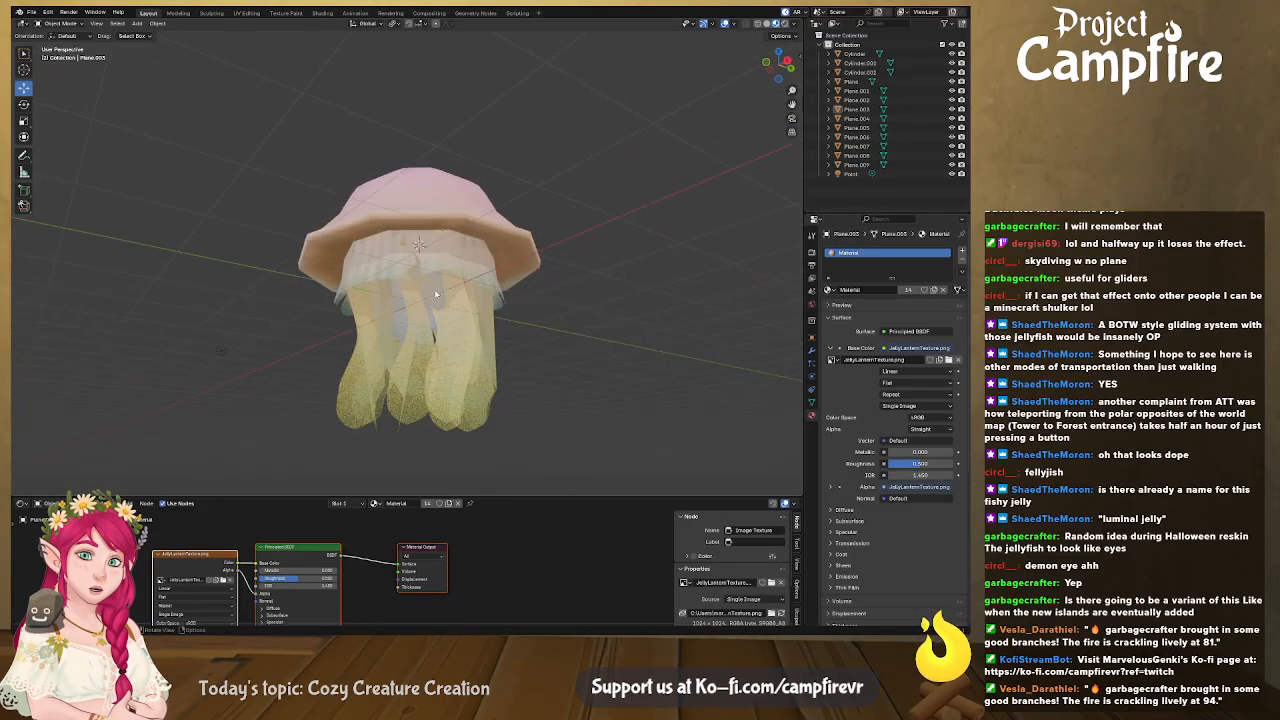
Move the Plane.002 tentacle and its neighbours slightly sideways beneath the bell
click(396, 312)
middle_drag(396, 312, 406, 257)
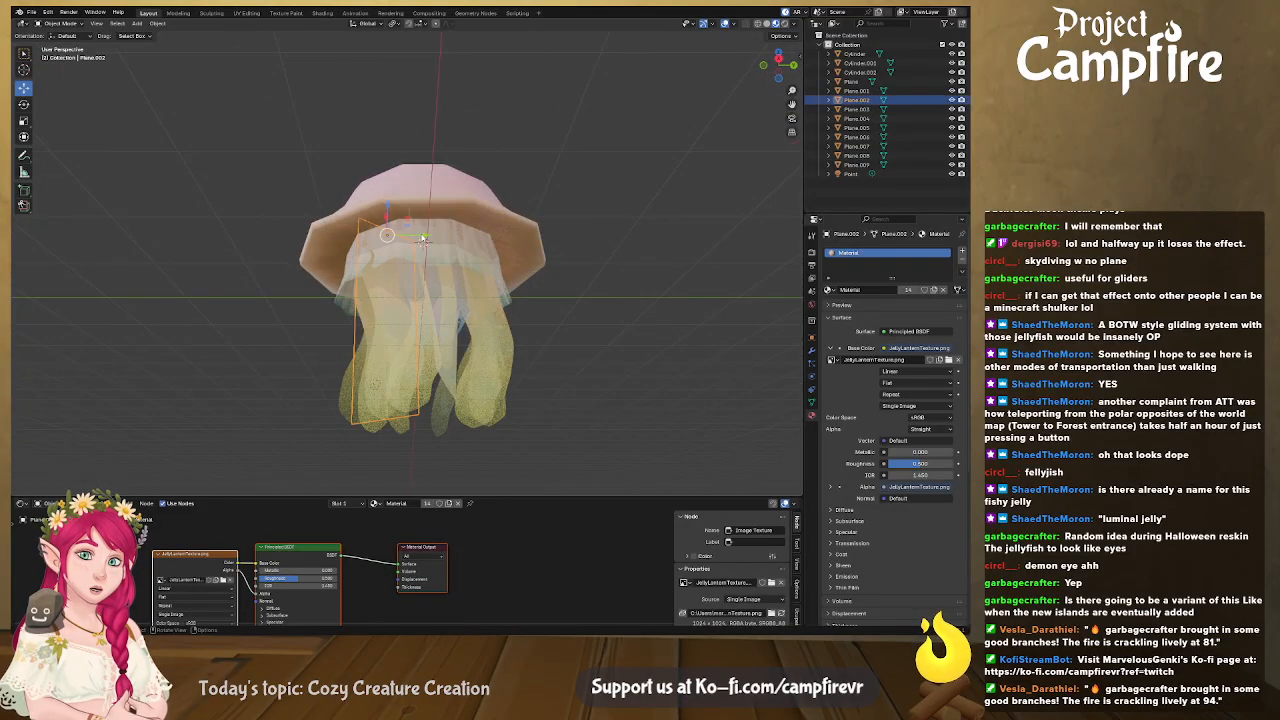
drag(409, 229, 420, 236)
middle_drag(422, 238, 446, 256)
click(434, 226)
drag(416, 237, 420, 238)
middle_drag(420, 238, 470, 291)
click(500, 268)
drag(458, 225, 465, 225)
mouse_move(463, 245)
middle_down()
mouse_move(545, 228)
mouse_move(508, 279)
mouse_move(449, 241)
middle_up()
Move the Plane.003 tentacle along the X axis and rotate it beneath the bell
click(447, 276)
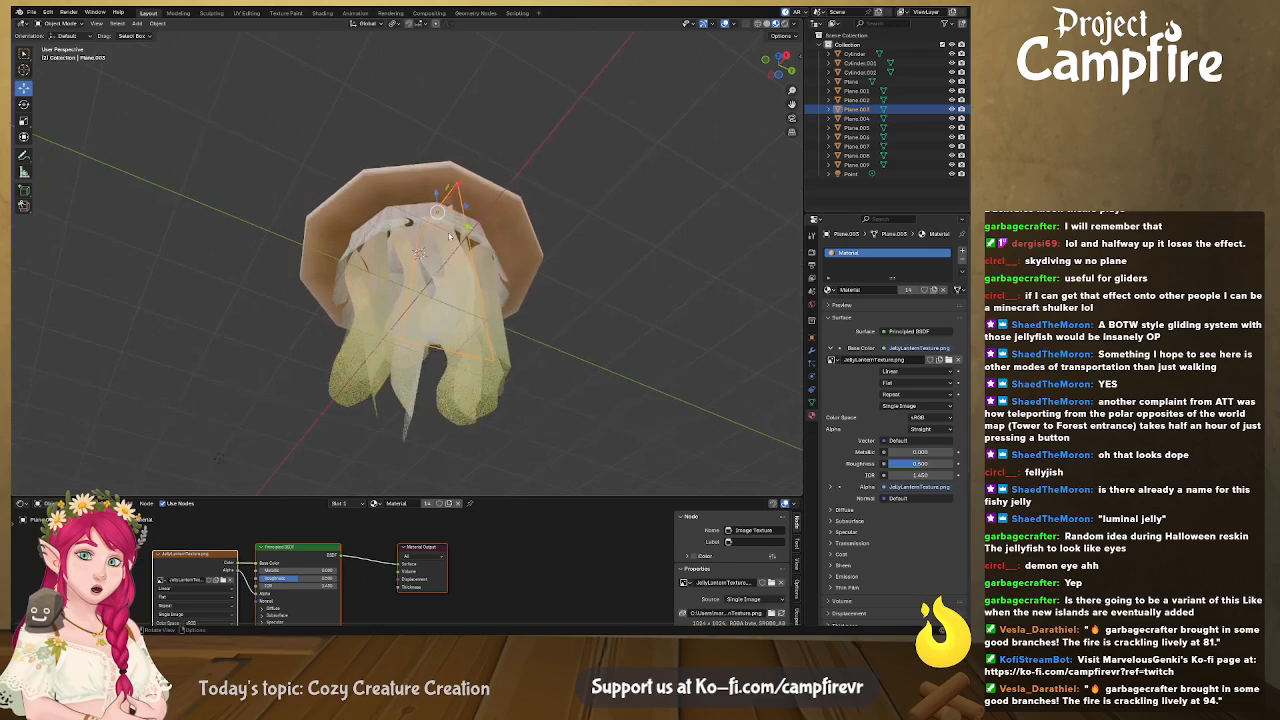
drag(455, 184, 446, 196)
middle_drag(446, 198, 428, 285)
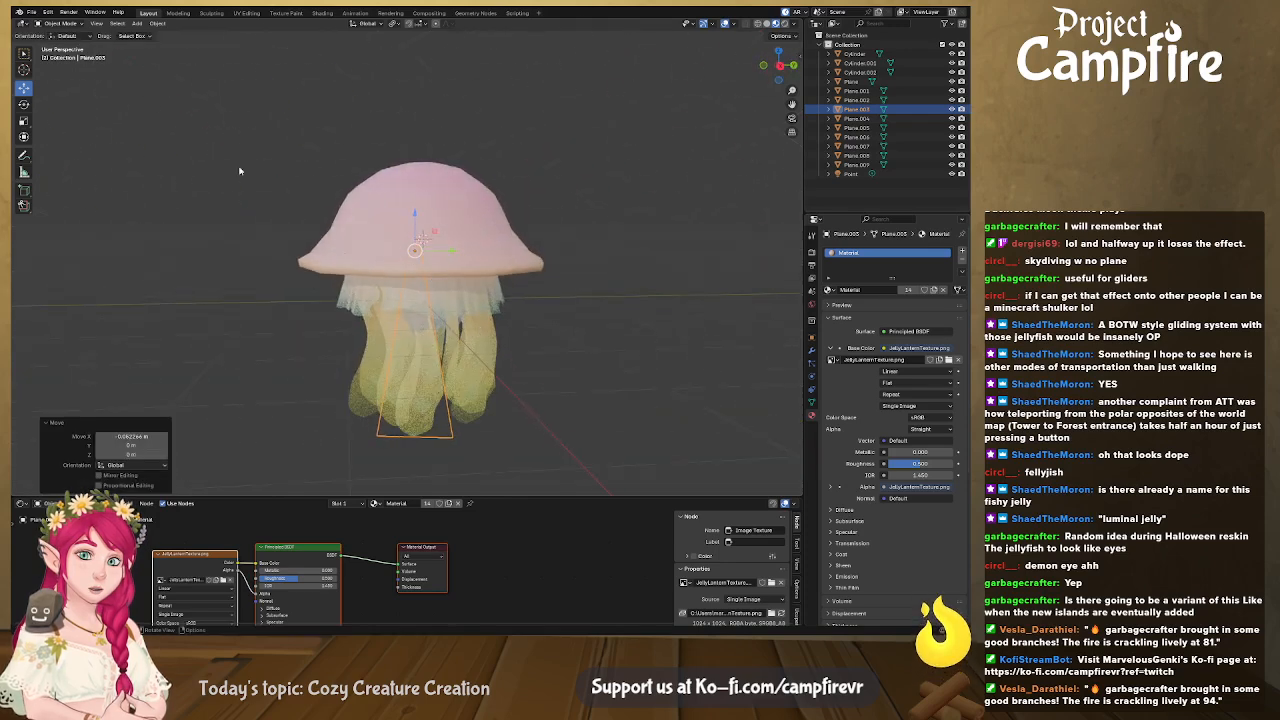
click(24, 104)
drag(418, 254, 436, 280)
middle_drag(436, 281, 460, 257)
Rotate the Plane.003 tentacle about the Z axis and delete it from the model
click(378, 331)
click(411, 314)
click(415, 258)
click(441, 250)
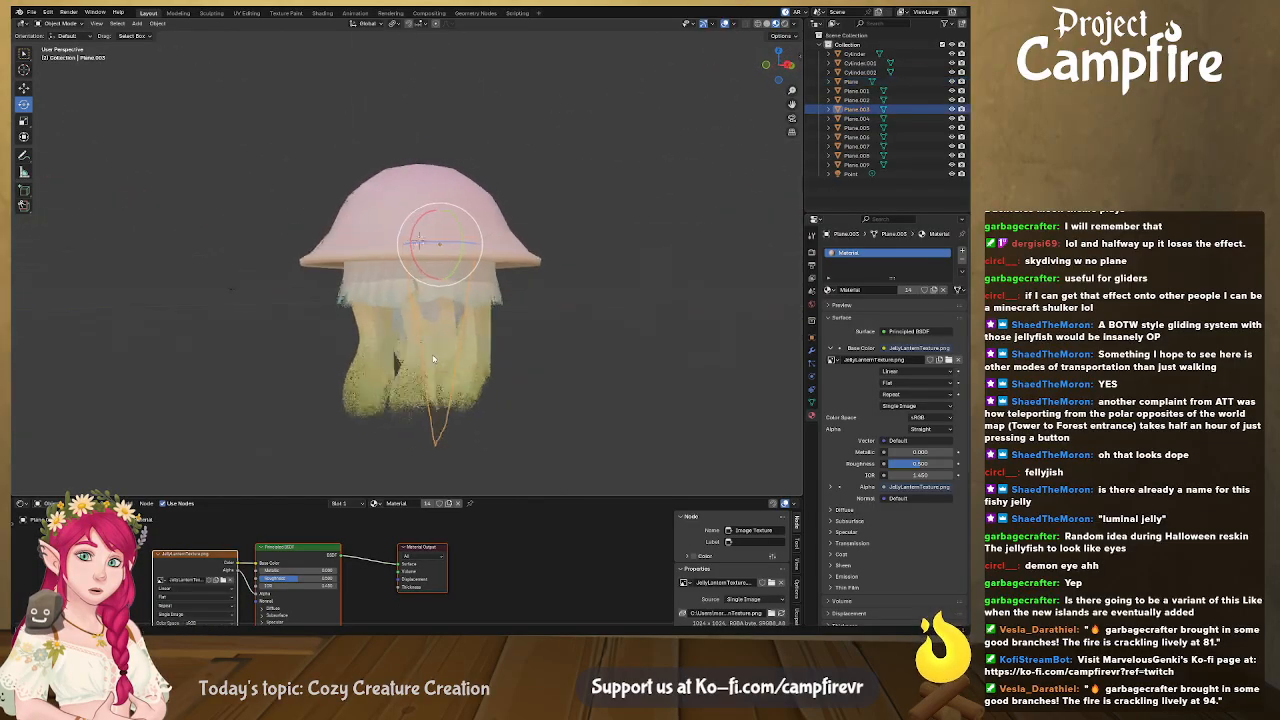
drag(446, 246, 543, 238)
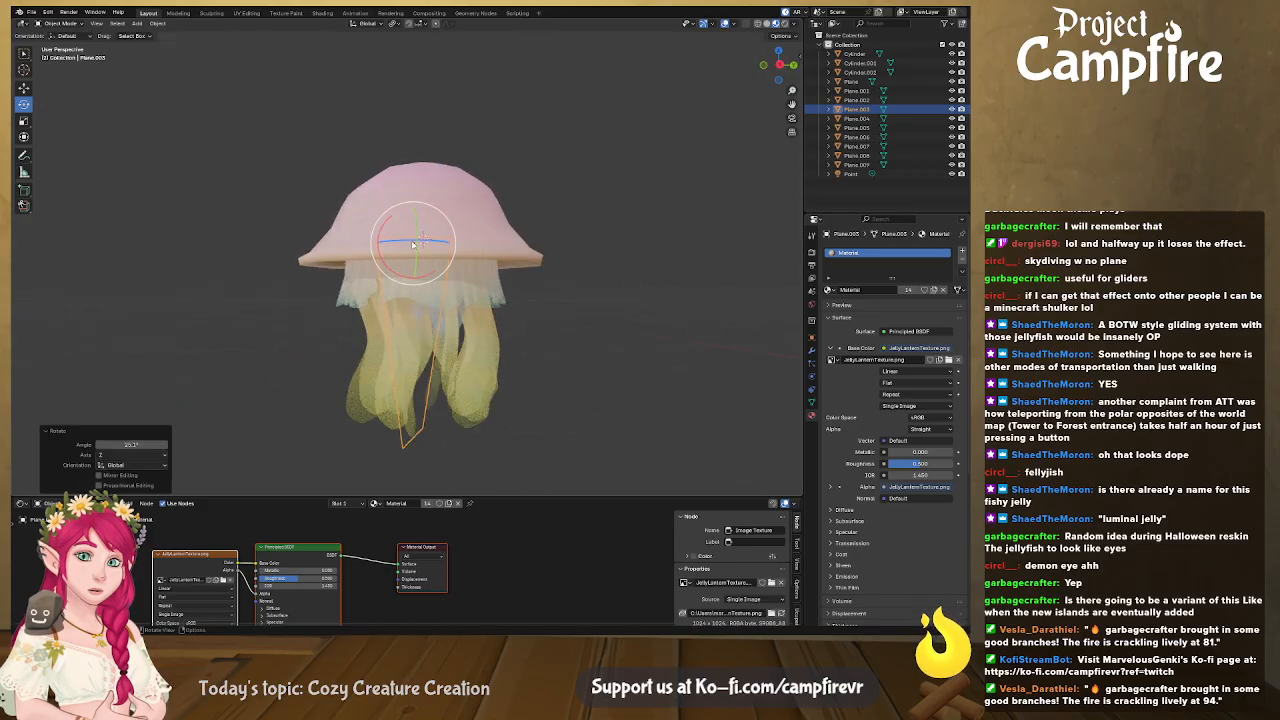
key(Delete)
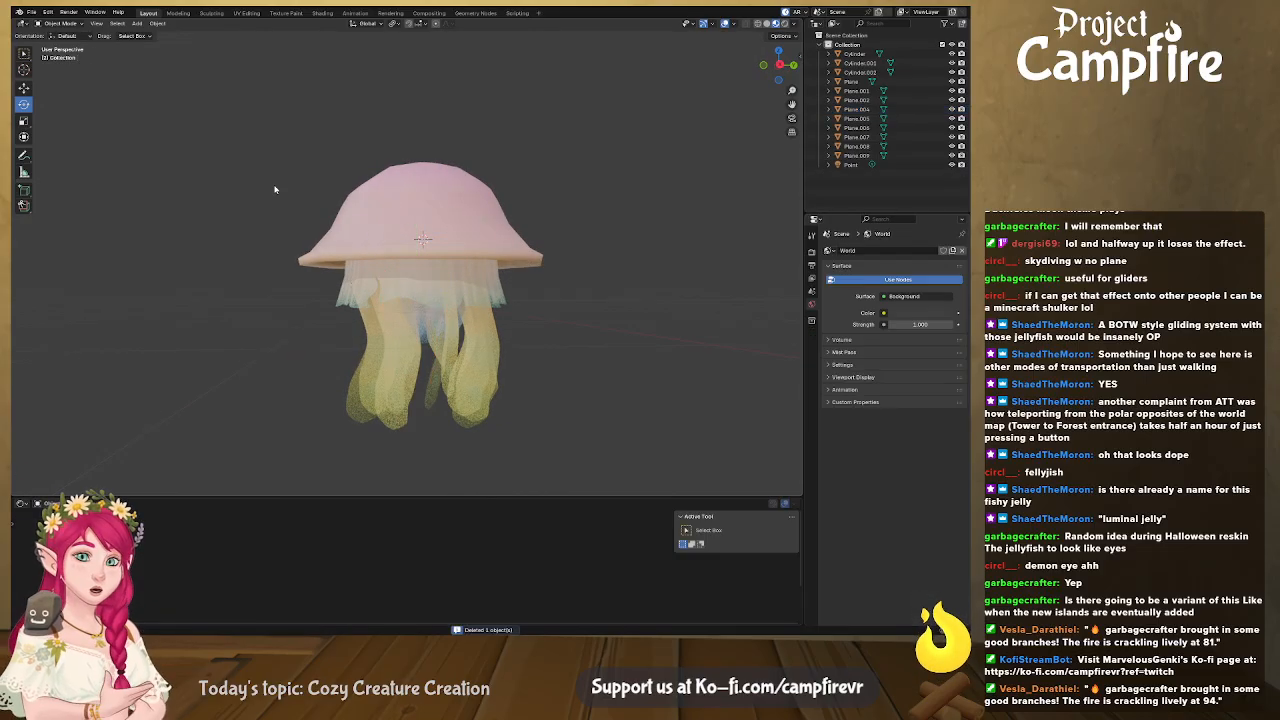
Move the Plane.002 tentacle to a new spot beneath the bell, rotating it about the Z axis, and deselect it
click(409, 358)
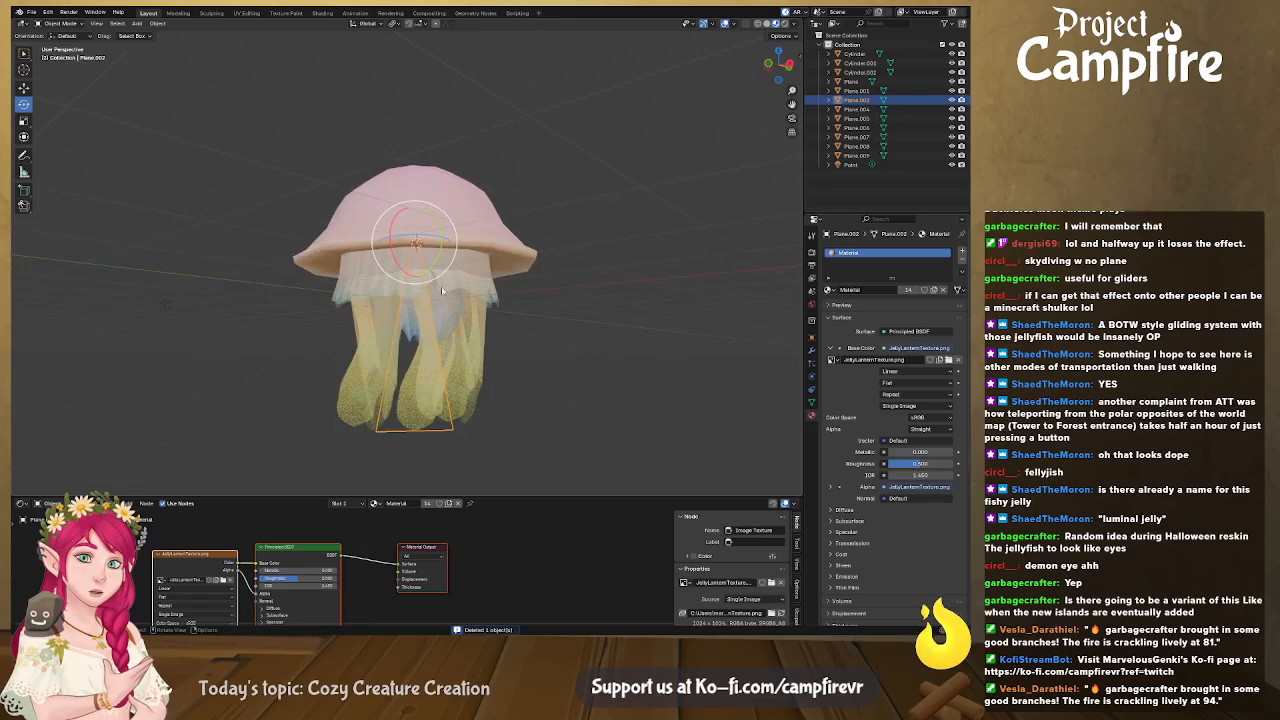
click(22, 90)
middle_drag(456, 306, 416, 238)
drag(421, 217, 353, 192)
click(24, 104)
middle_drag(396, 218, 424, 206)
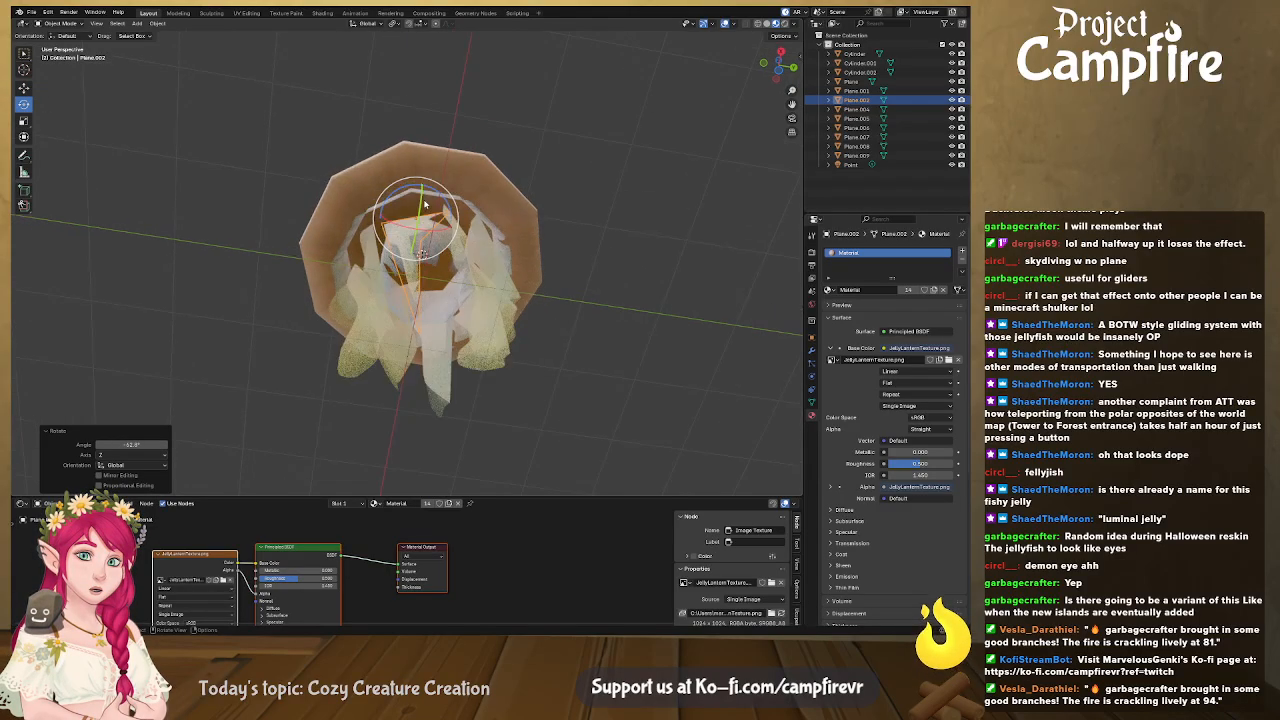
click(25, 89)
drag(442, 206, 436, 194)
middle_drag(447, 212, 176, 346)
click(539, 314)
Scale the Plane.005 and Plane.001 tentacles along the Z axis to vary their lengths
scroll(499, 326, down, 4)
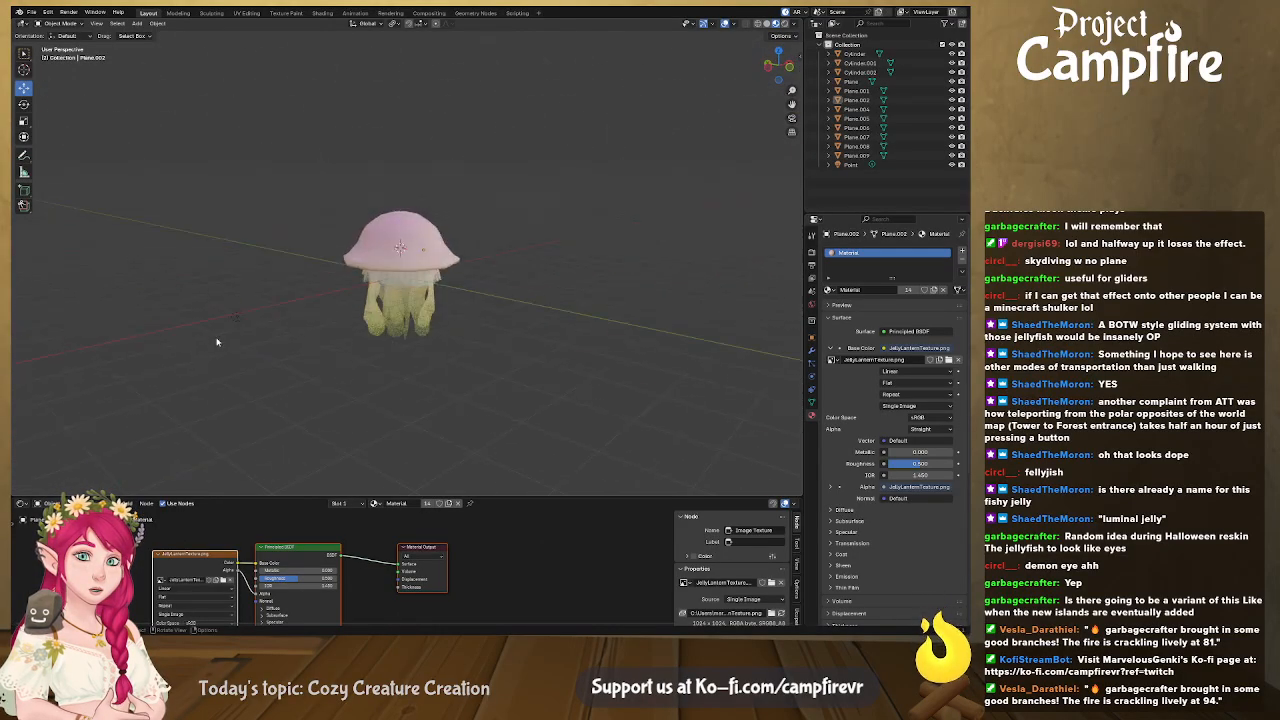
middle_drag(331, 308, 534, 294)
scroll(474, 309, up, 2)
scroll(474, 312, up, 3)
click(461, 392)
key(s)
key(z)
click(383, 395)
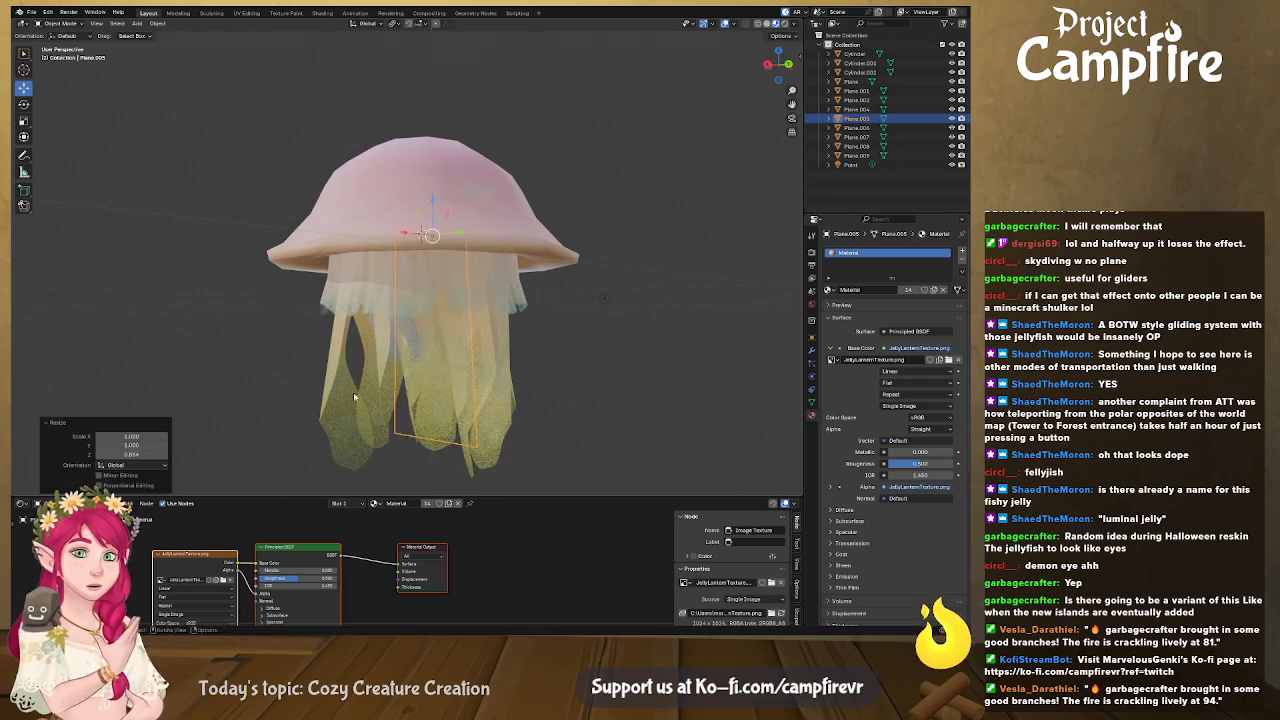
middle_drag(339, 410, 472, 424)
click(450, 425)
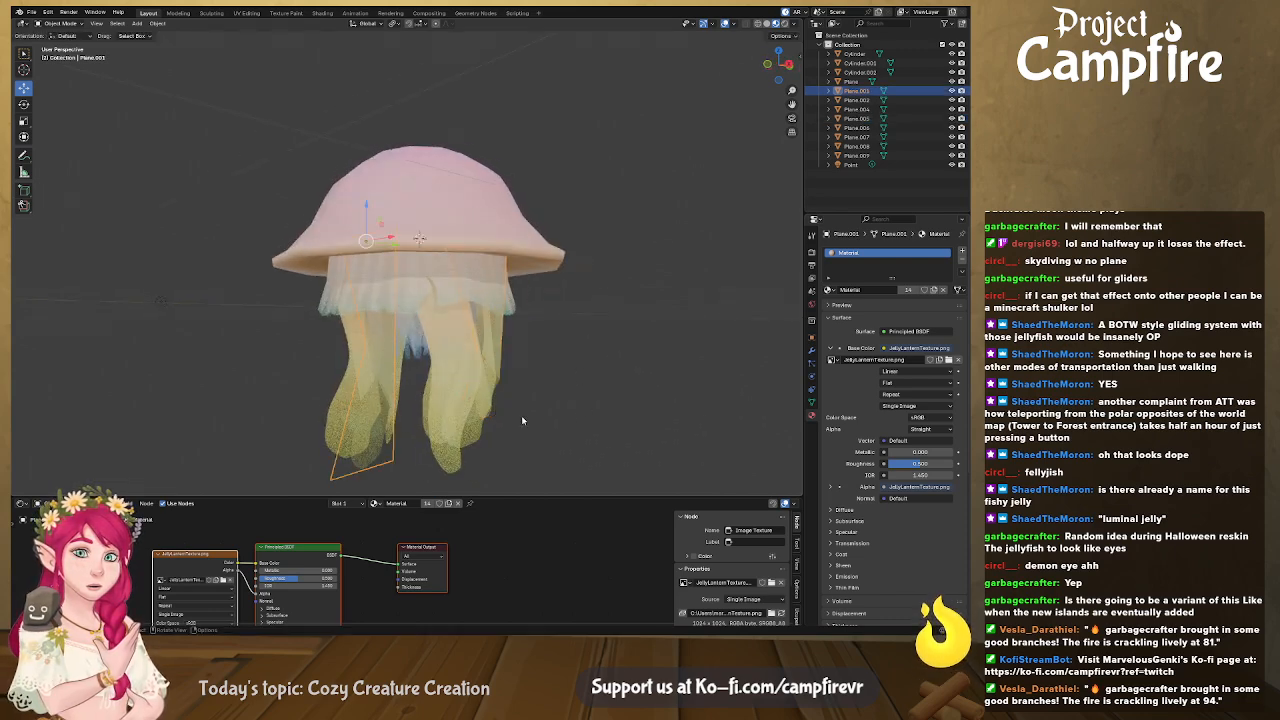
key(s)
key(z)
click(570, 388)
Scale another tentacle along Z and shorten the Plane.006 tentacle to about 0.97 of its height
middle_drag(570, 388, 528, 404)
click(345, 423)
key(s)
key(z)
click(509, 404)
click(356, 422)
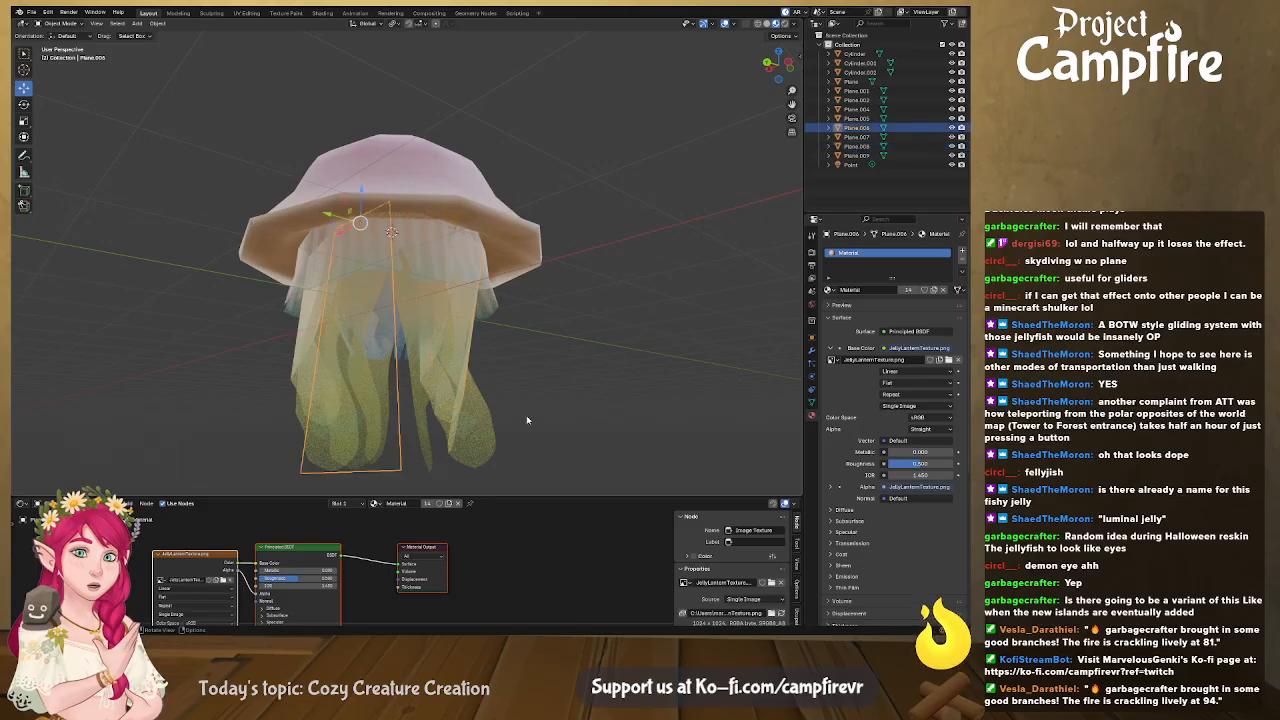
key(s)
key(z)
click(494, 407)
middle_drag(494, 407, 242, 437)
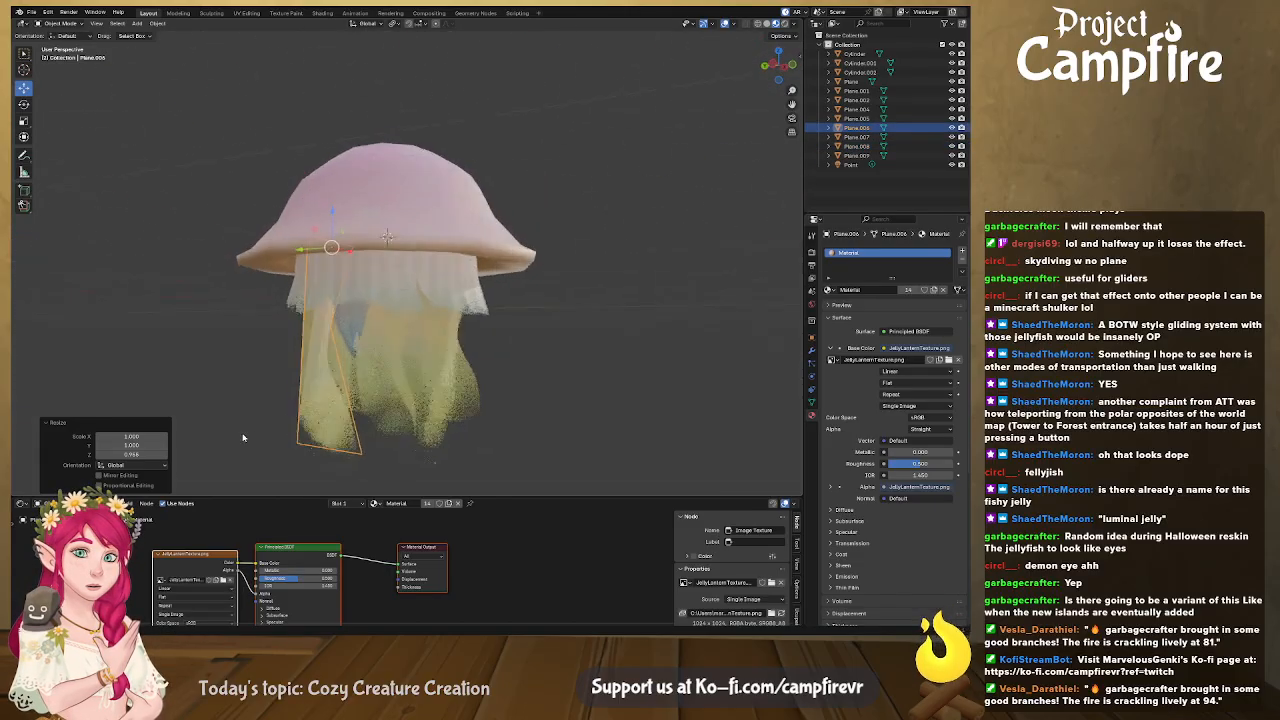
Narrow the Plane.009 tentacle by scaling it to about 0.84 along Y and 0.82 along X
click(430, 452)
middle_drag(430, 452, 430, 354)
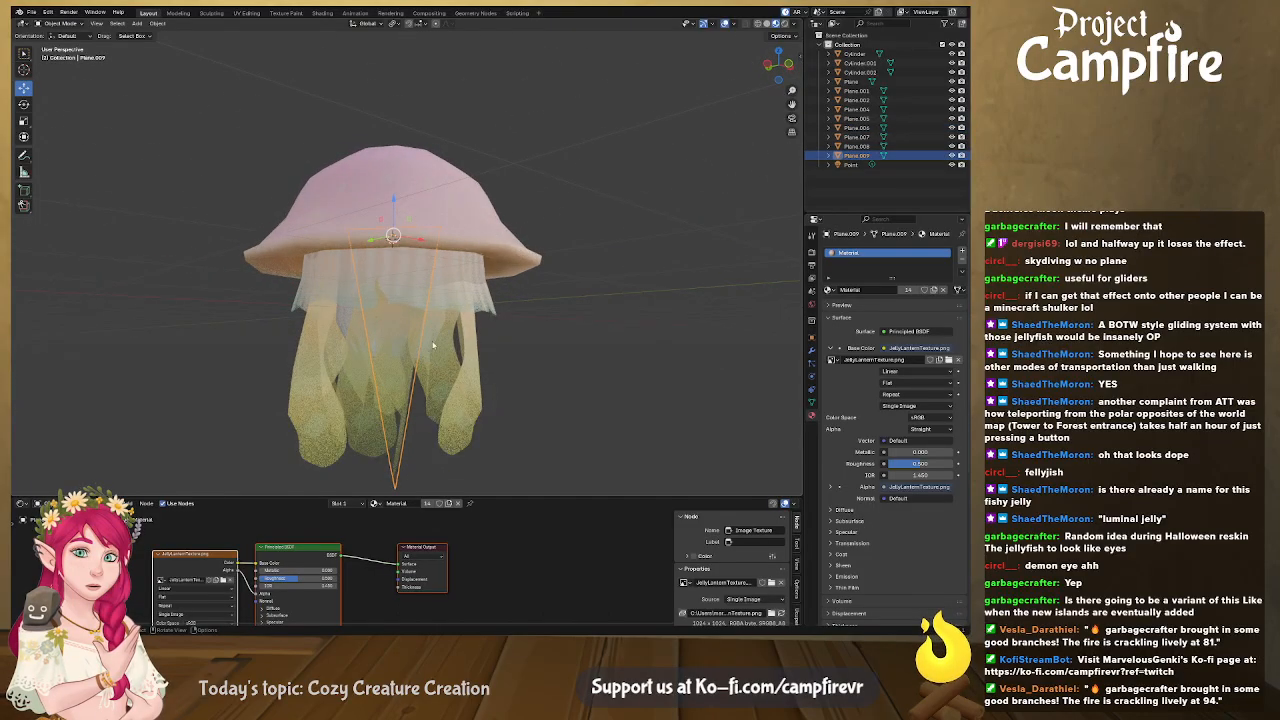
key(s)
key(y)
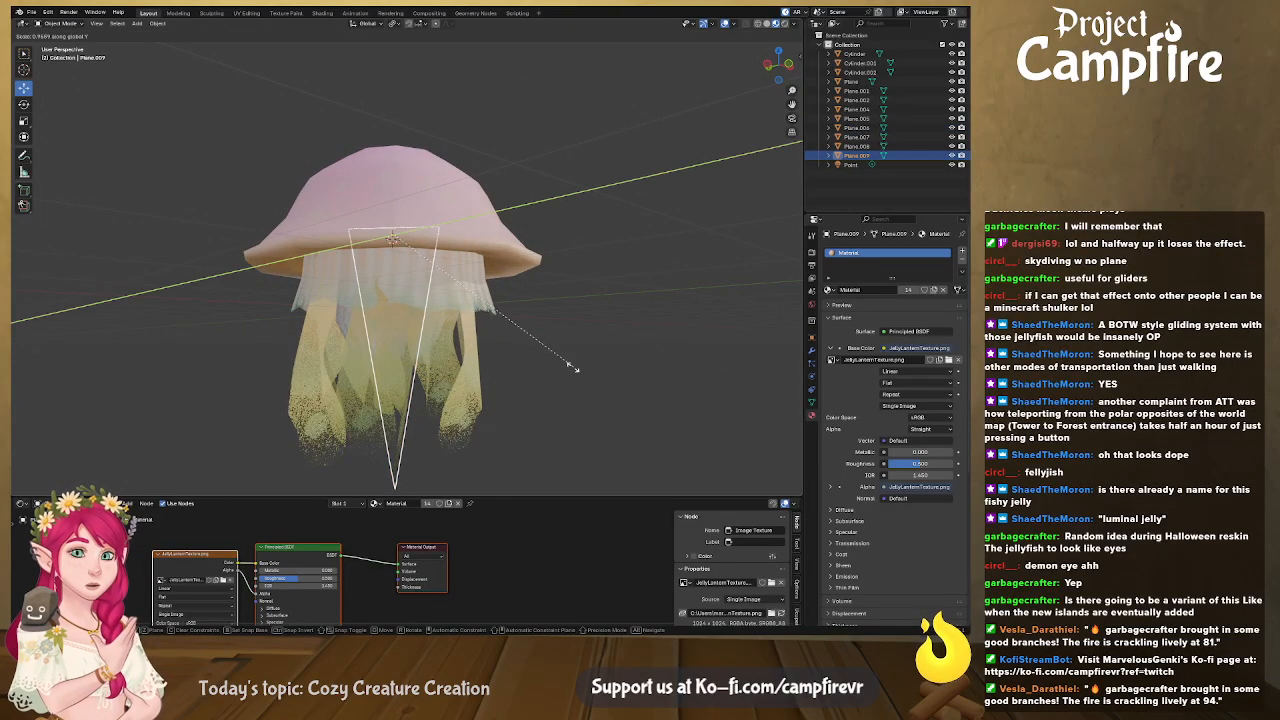
click(542, 368)
key(s)
key(x)
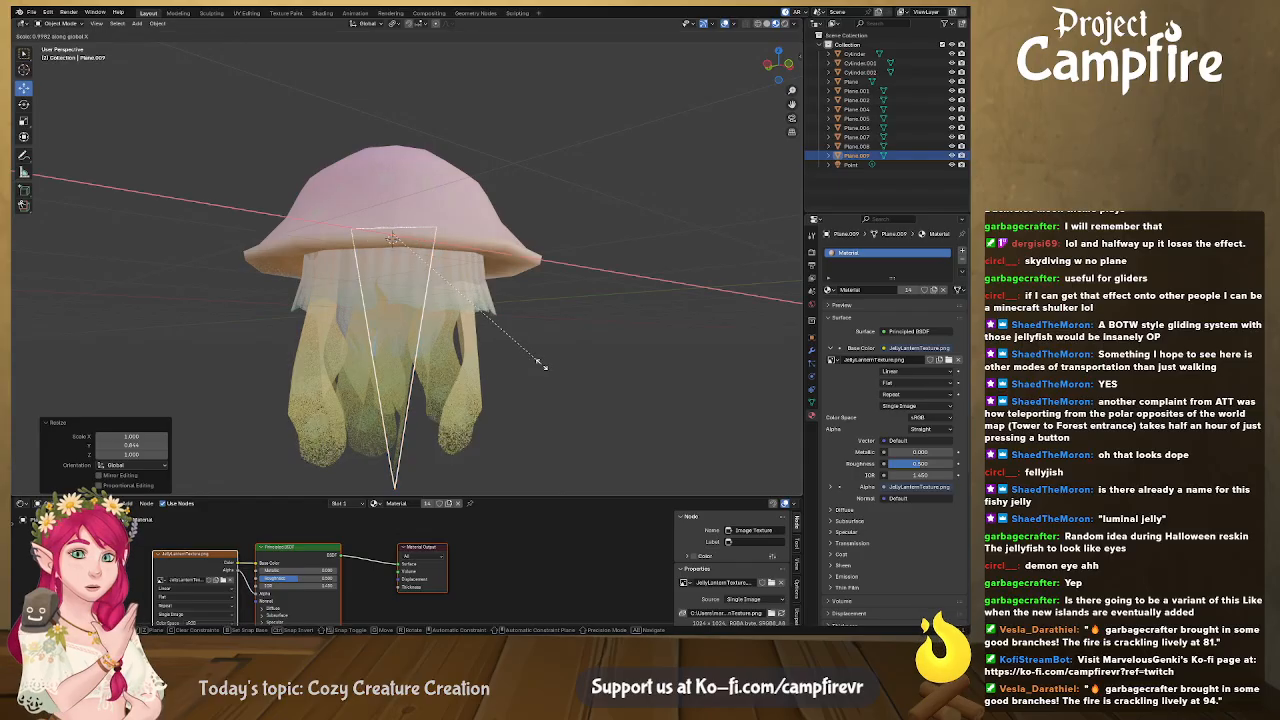
click(501, 358)
middle_drag(501, 358, 395, 383)
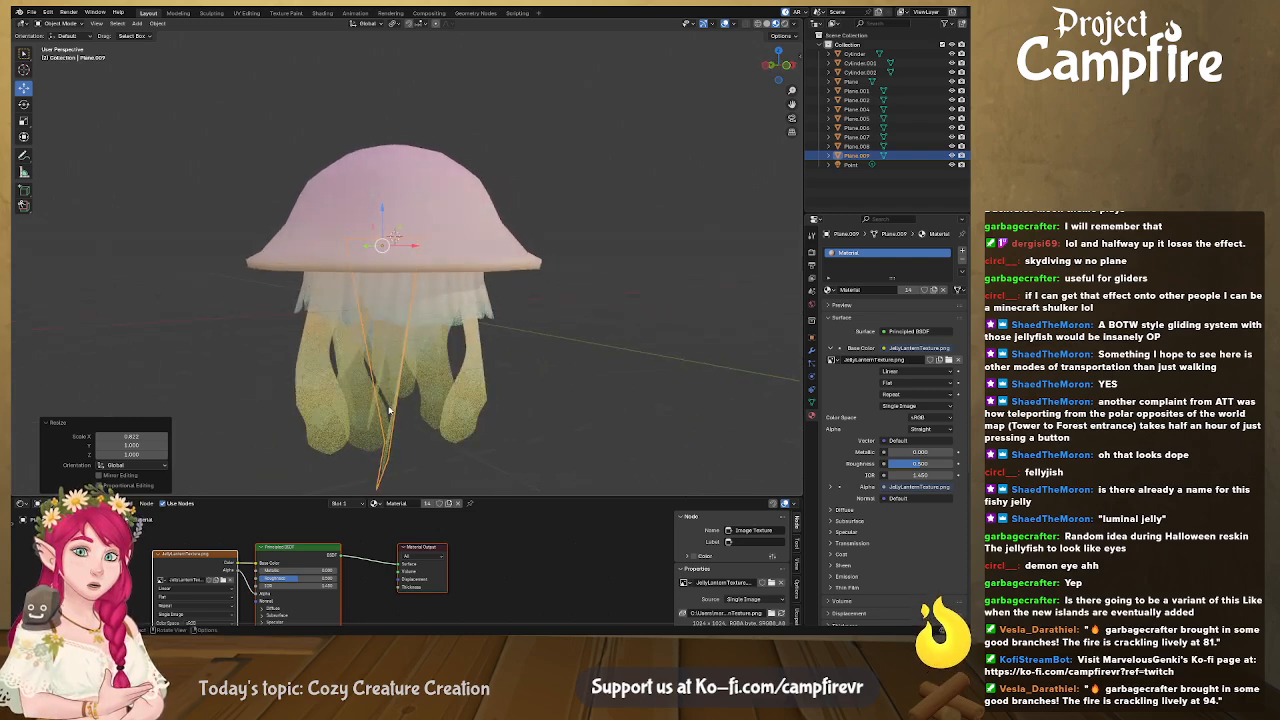
Mirror the Plane.009 tentacle along the global X axis and shift it sideways beneath the bell
right_click(389, 410)
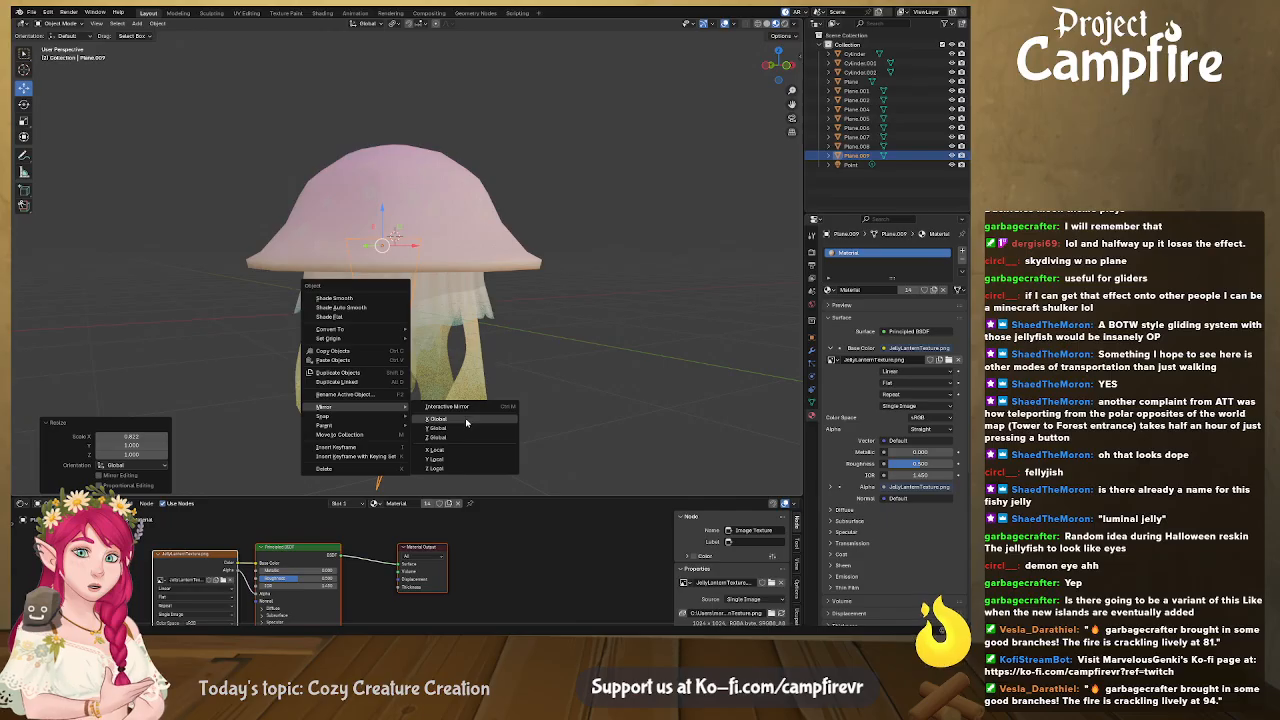
click(437, 418)
middle_drag(448, 413, 390, 283)
drag(409, 248, 433, 251)
middle_drag(488, 340, 452, 205)
Rotate the mirrored Plane.009 tentacle to fit among the other tentacles and deselect it
click(24, 104)
drag(430, 201, 411, 186)
middle_drag(452, 178, 496, 268)
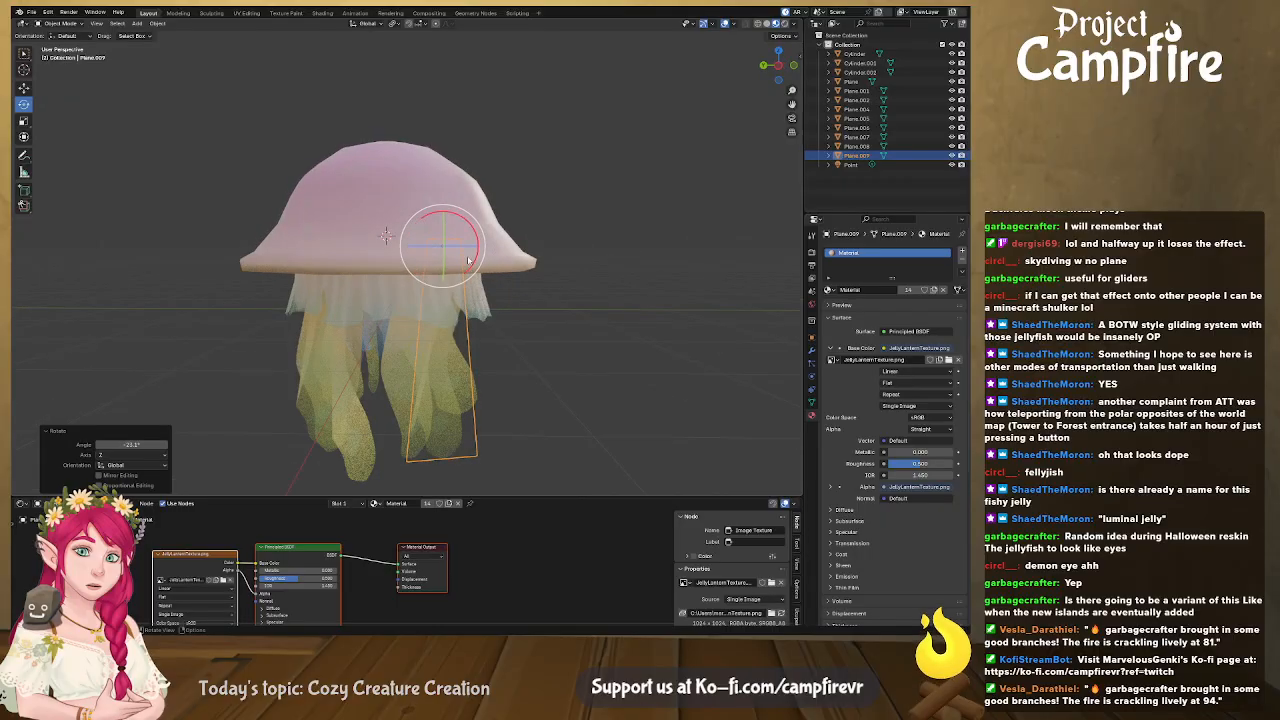
drag(466, 245, 402, 245)
mouse_move(570, 335)
middle_down()
mouse_move(612, 333)
mouse_move(521, 330)
mouse_move(604, 261)
mouse_move(541, 262)
middle_up()
scroll(627, 332, down, 4)
click(521, 330)
Join the bell, frills and all tentacle planes into one object and rename it JellyLantern
click(862, 155)
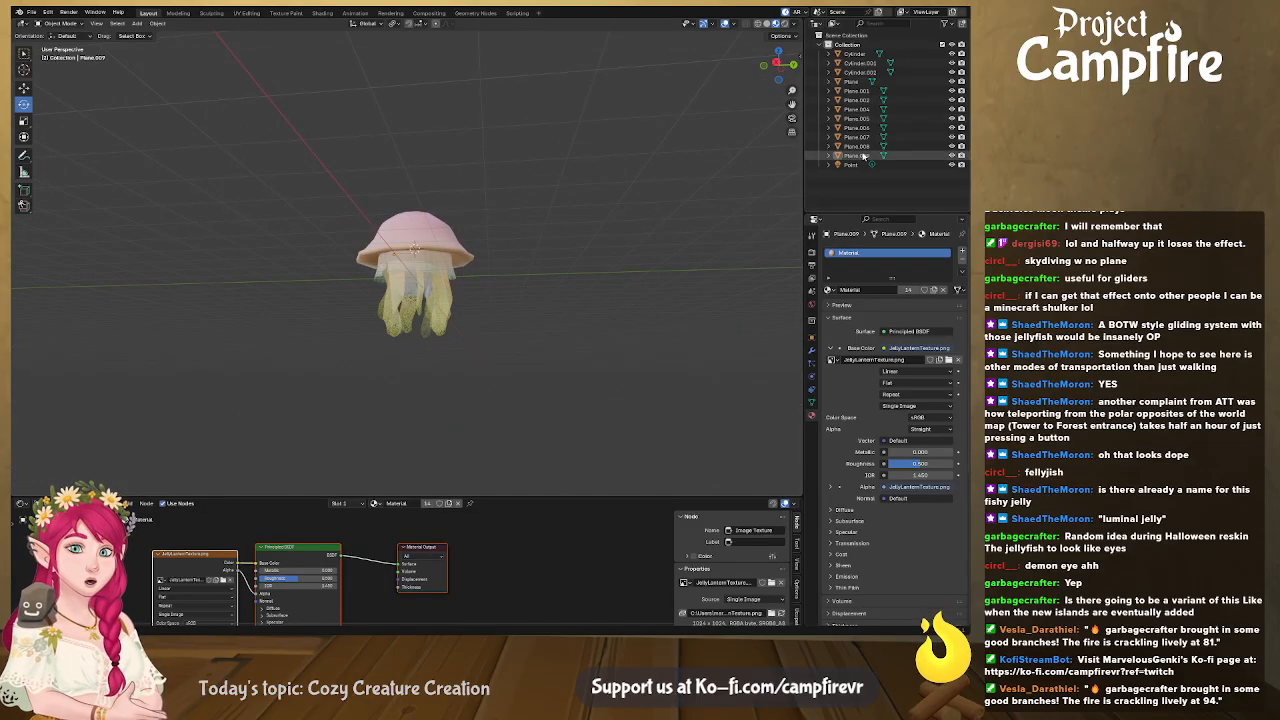
shift+click(860, 56)
middle_drag(627, 214, 561, 260)
key(ctrl+j)
double_click(858, 54)
text(Jelly)
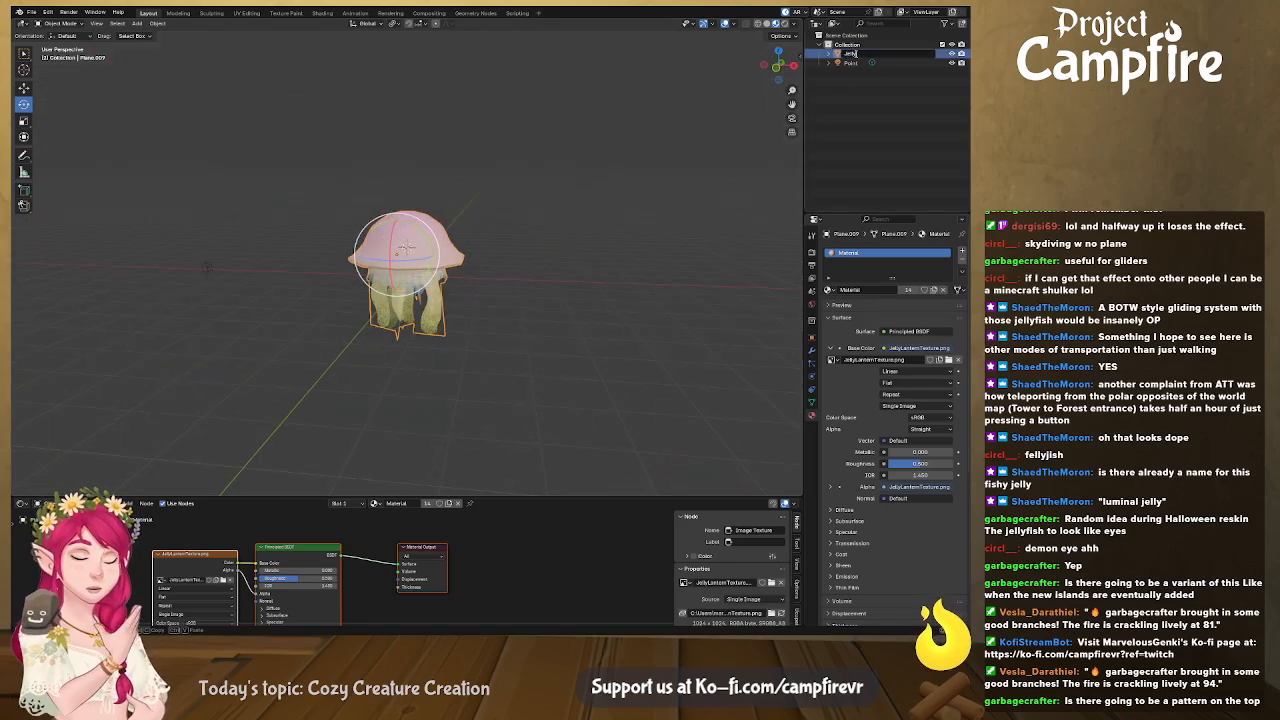
text(Lantern)
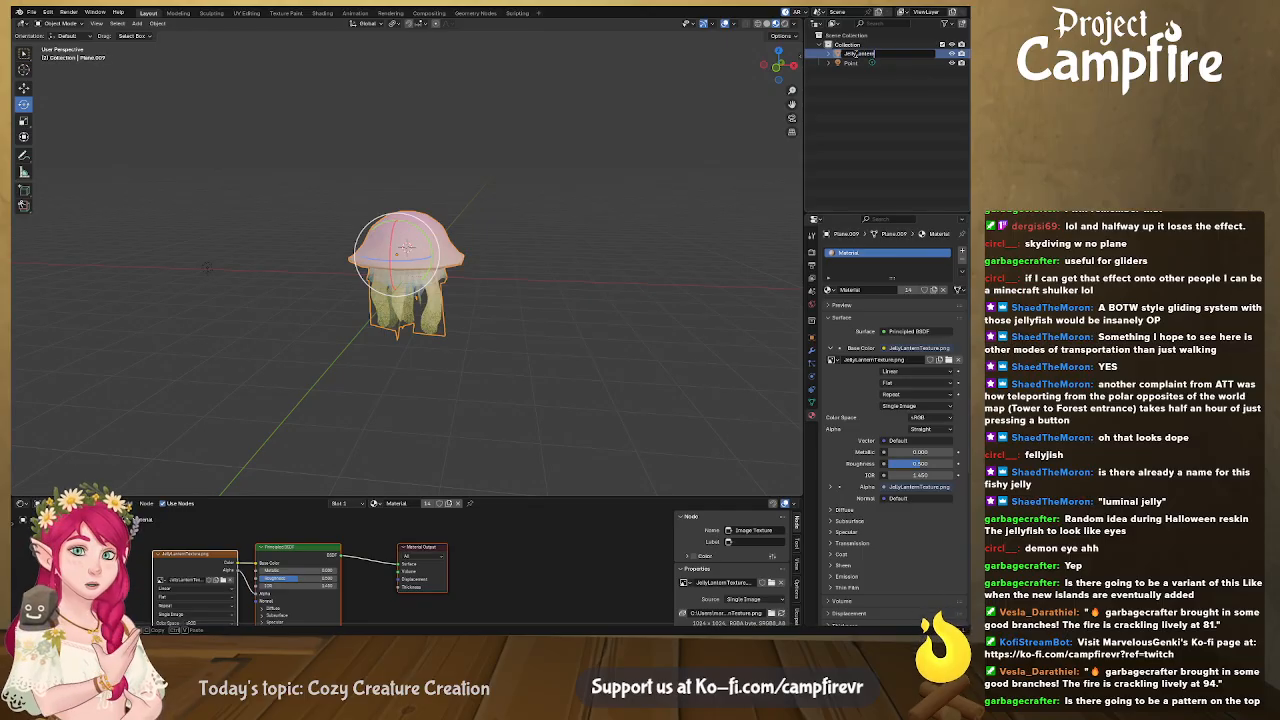
key(Return)
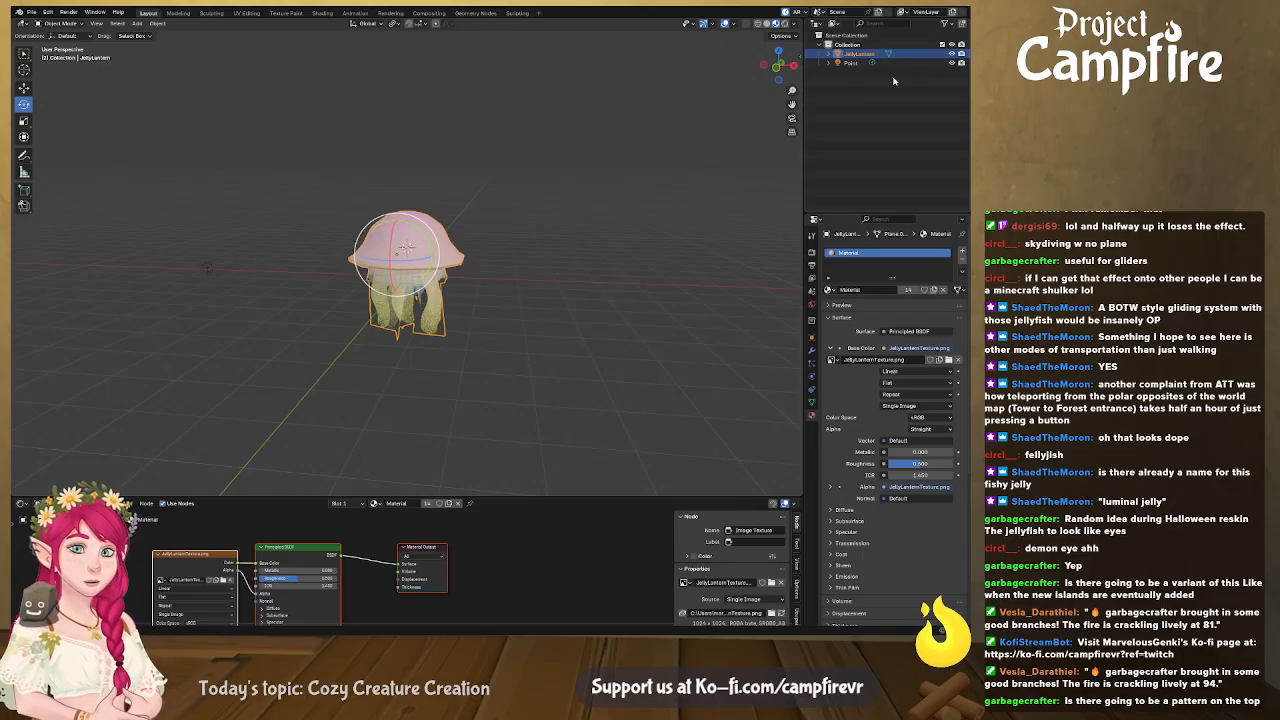
Show the JellyLantern object's transform properties and examine the joined model from several sides
middle_drag(484, 265, 674, 267)
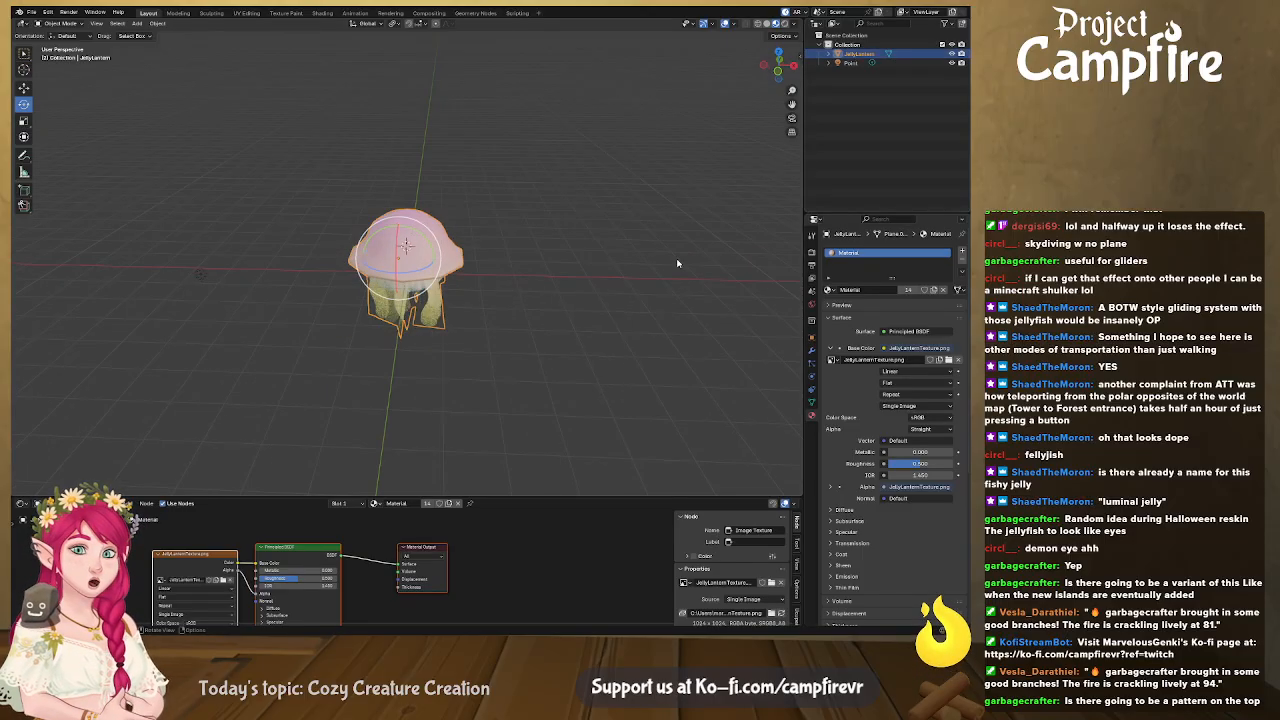
click(799, 57)
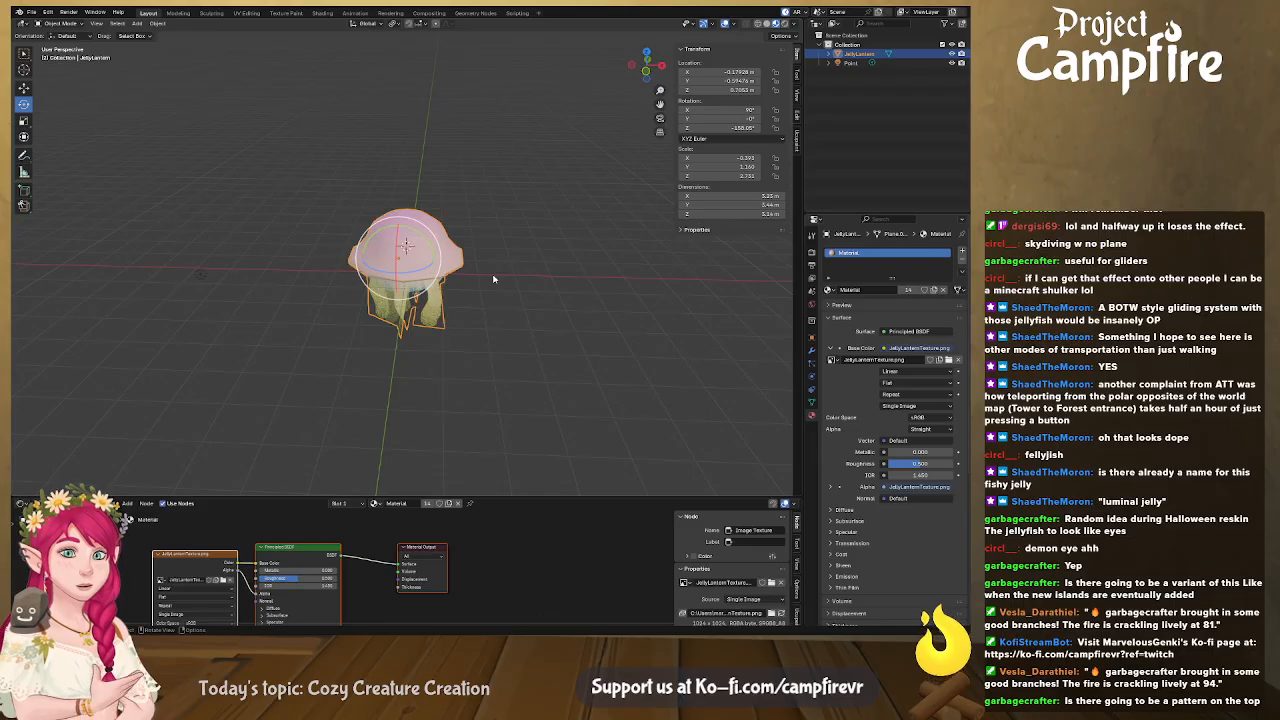
scroll(492, 280, up, 3)
middle_drag(487, 289, 533, 277)
scroll(547, 301, up, 3)
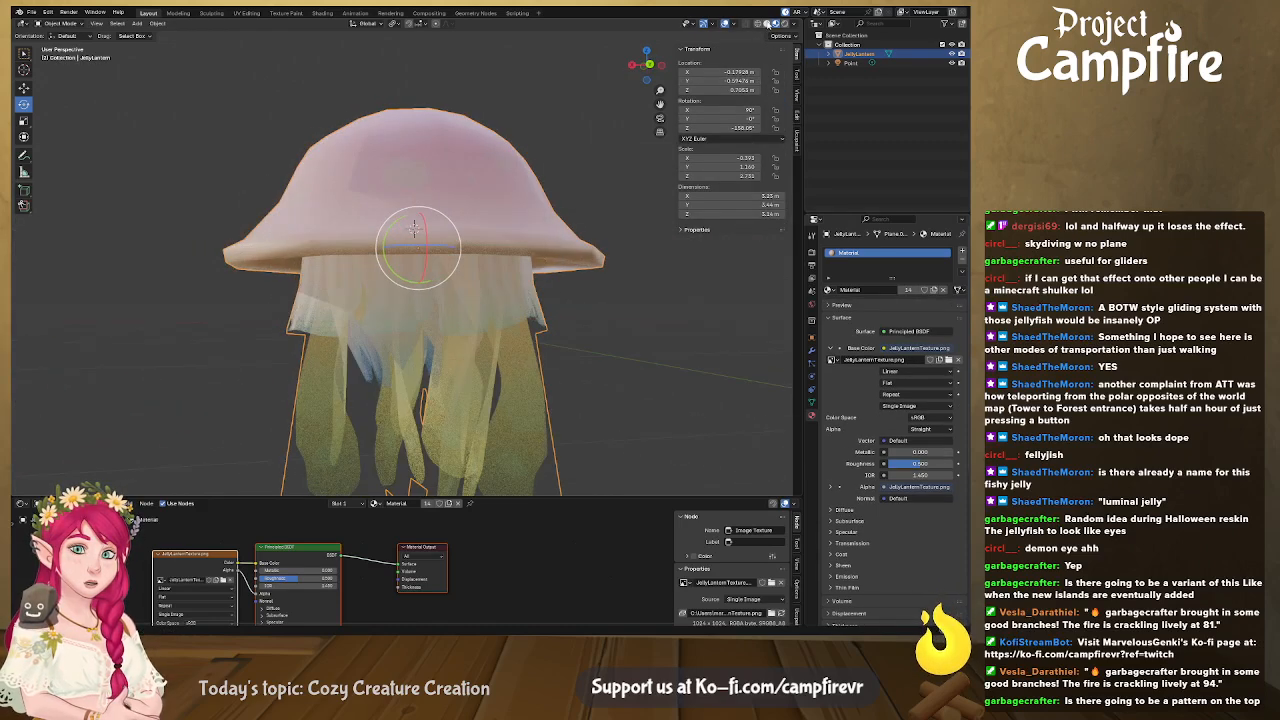
middle_drag(509, 207, 285, 218)
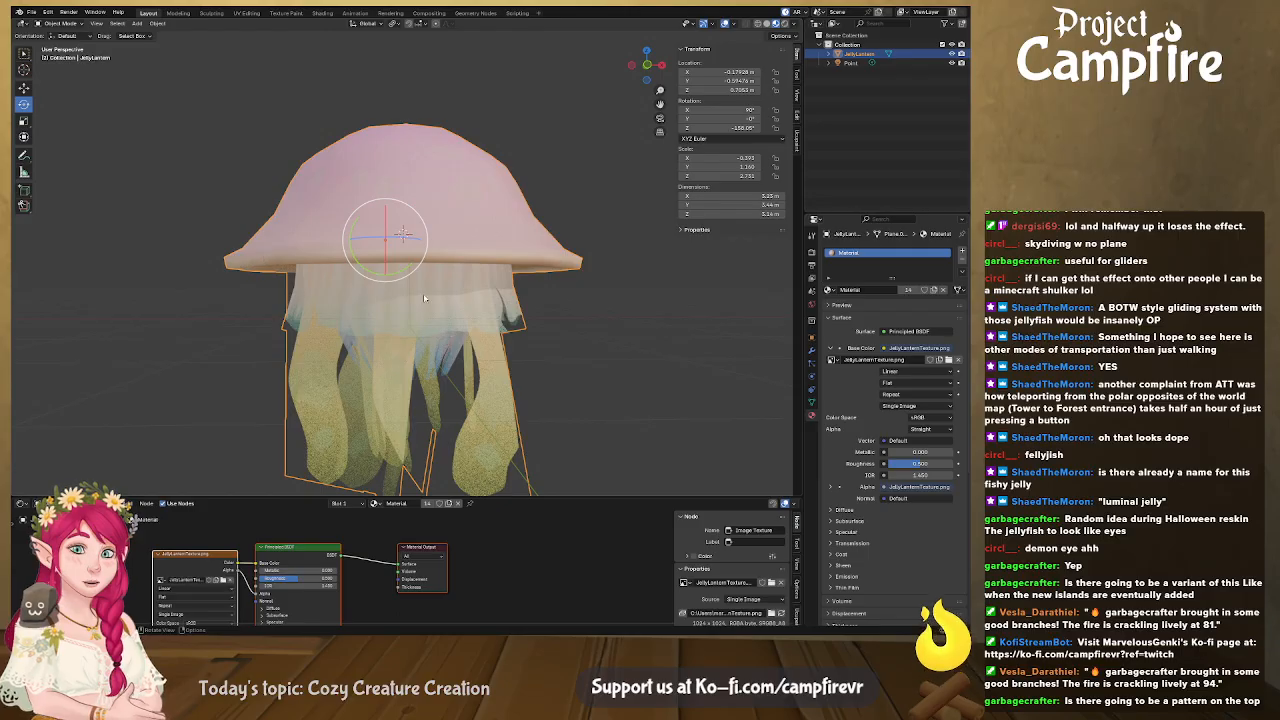
In Edit Mode, widen the outer frill's lower edge loop by a factor of about 1.12
key(Tab)
key(ctrl+r)
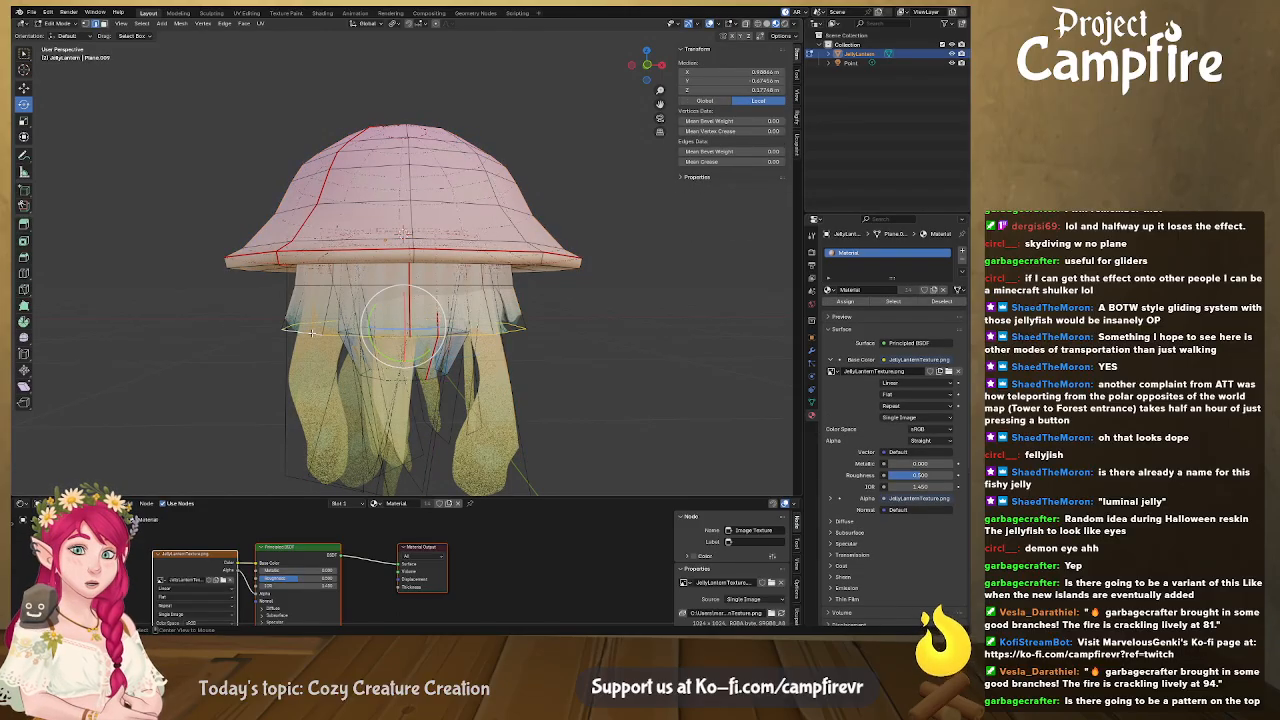
key(s)
click(303, 326)
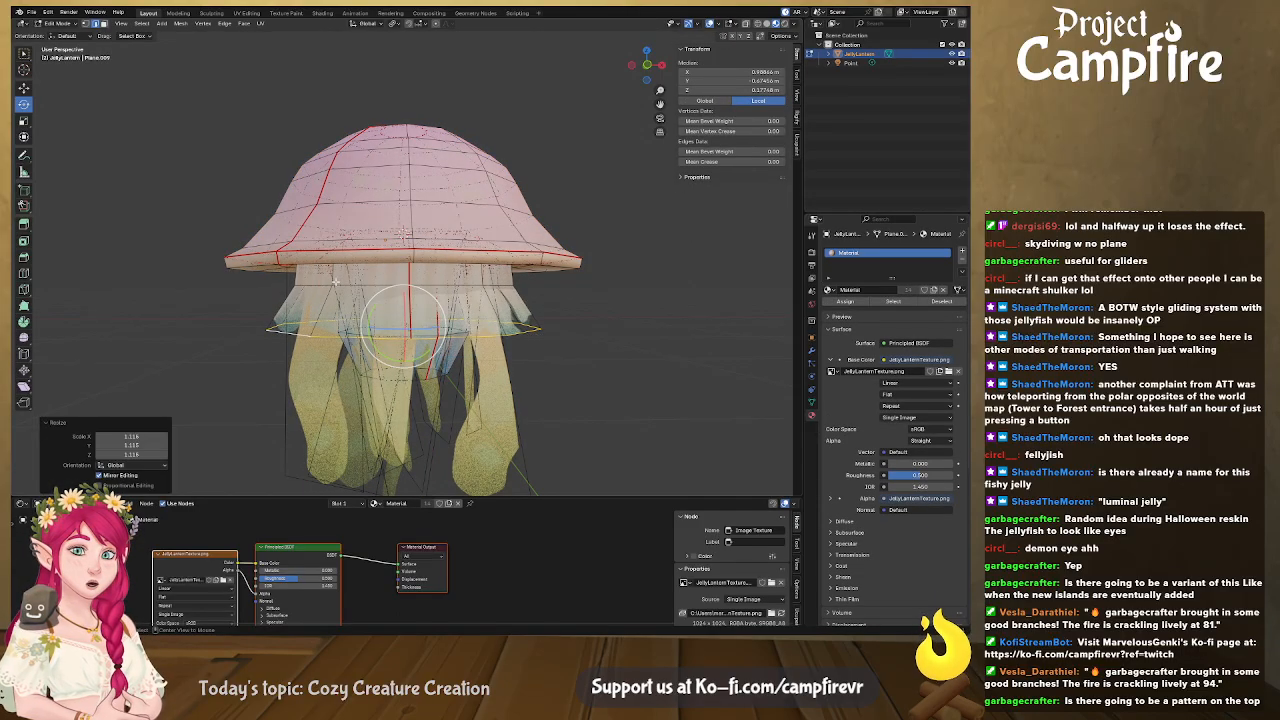
Return to Object Mode, examine the JellyLantern model from several sides and save the file
key(Tab)
middle_drag(592, 359, 536, 345)
middle_drag(497, 295, 421, 251)
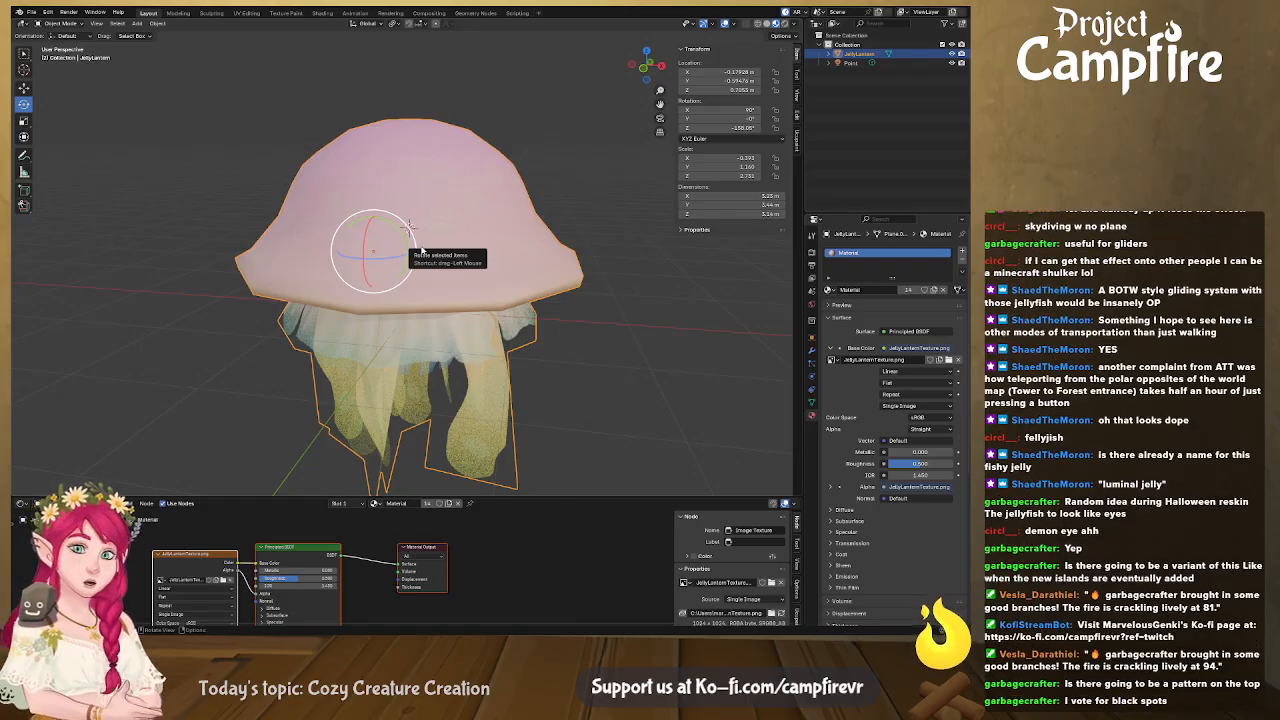
middle_drag(389, 352, 633, 356)
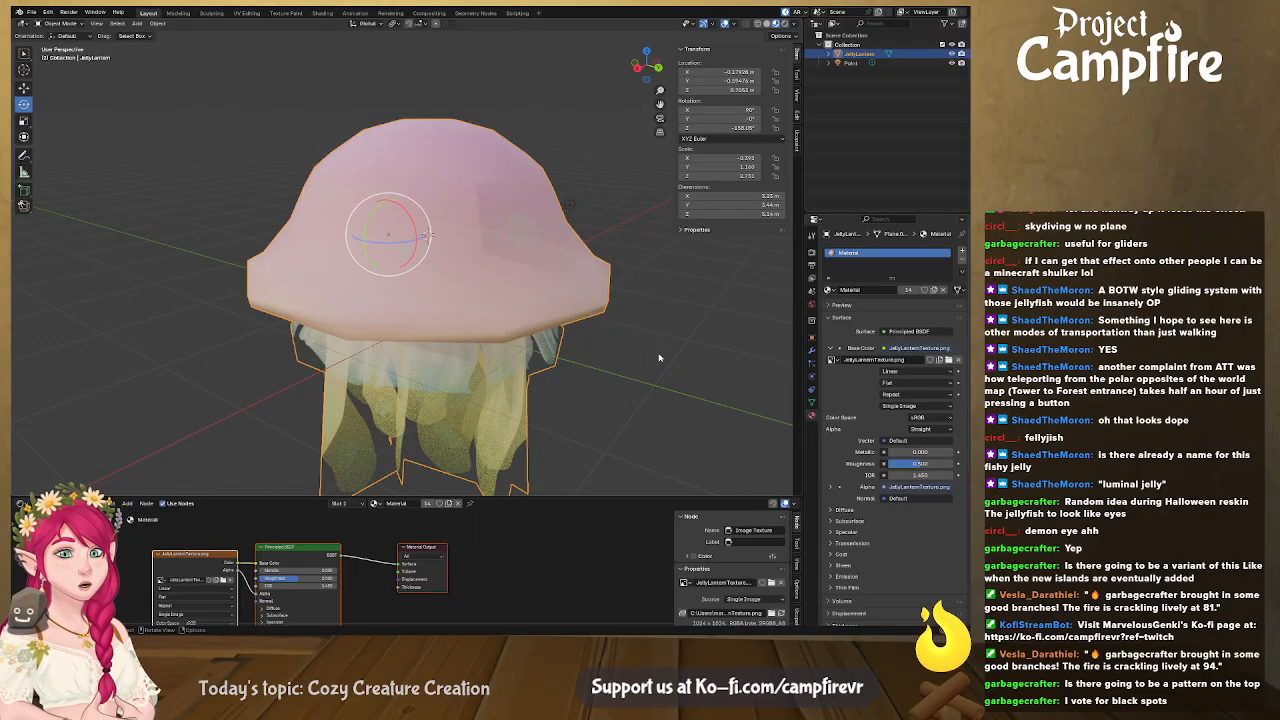
middle_drag(652, 304, 690, 308)
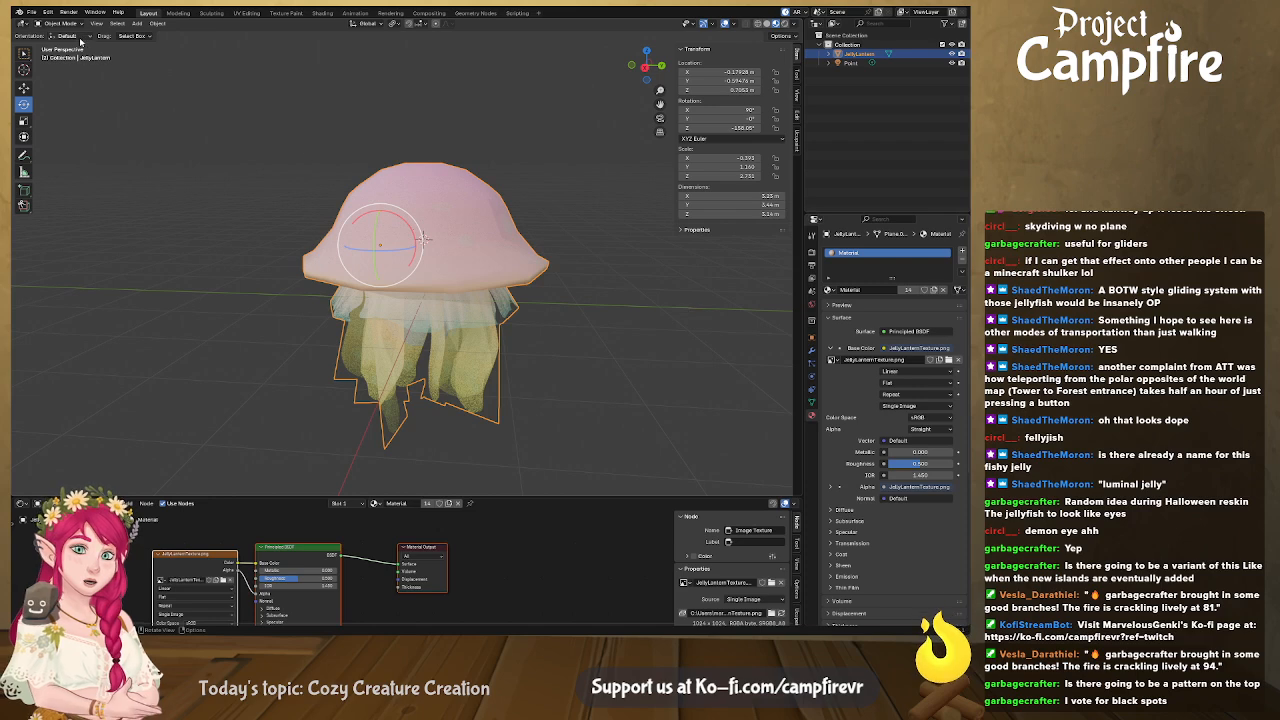
key(ctrl+s)
middle_drag(180, 165, 440, 212)
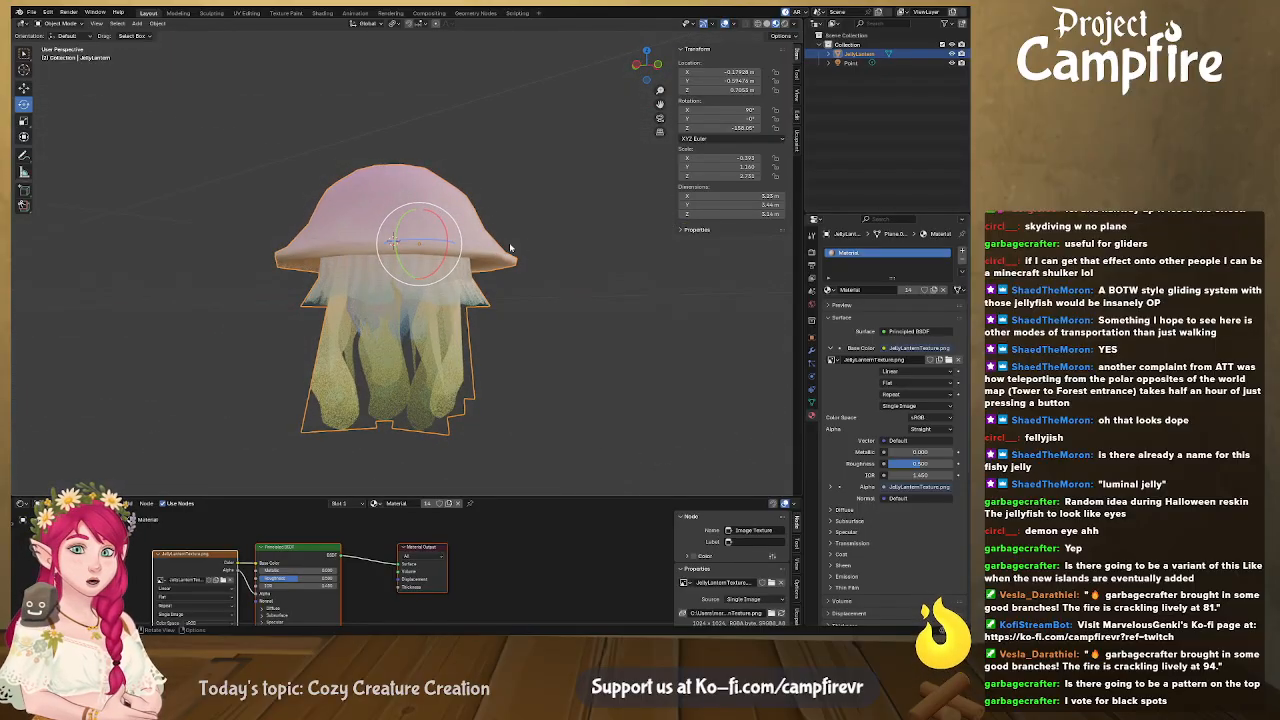
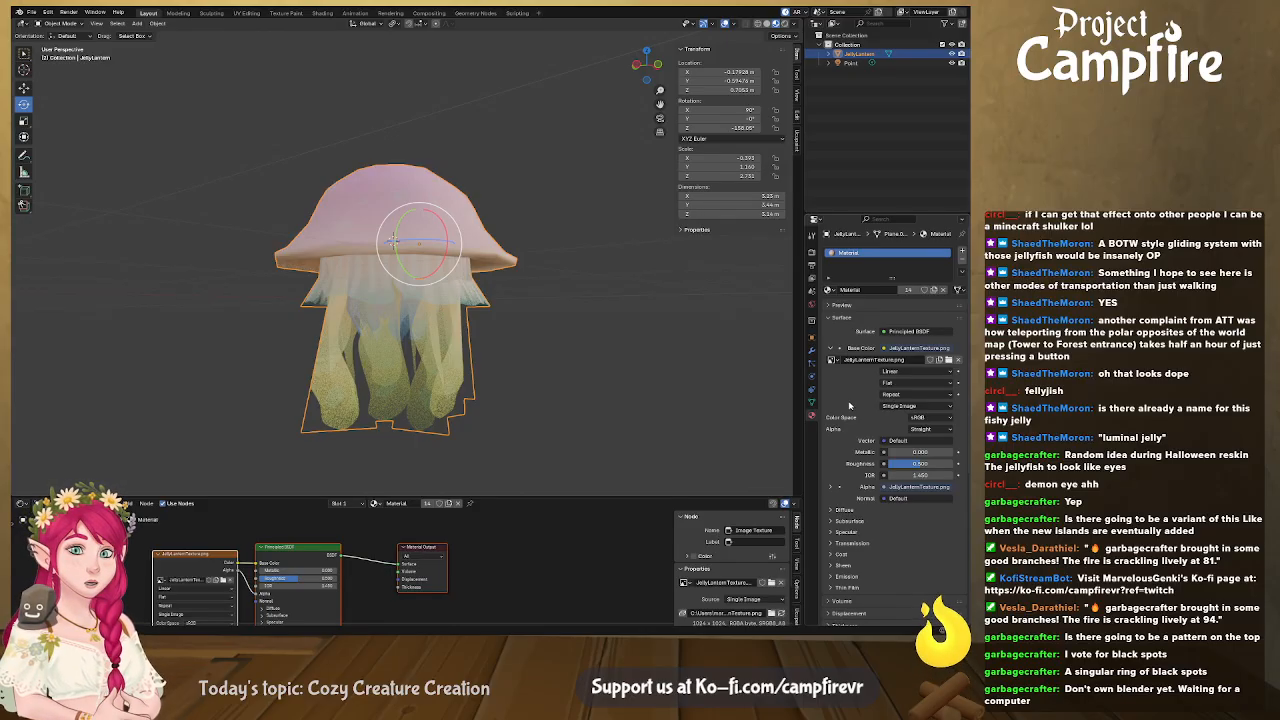
Scale the whole JellyLantern object down uniformly to about 0.176
middle_drag(658, 401, 716, 359)
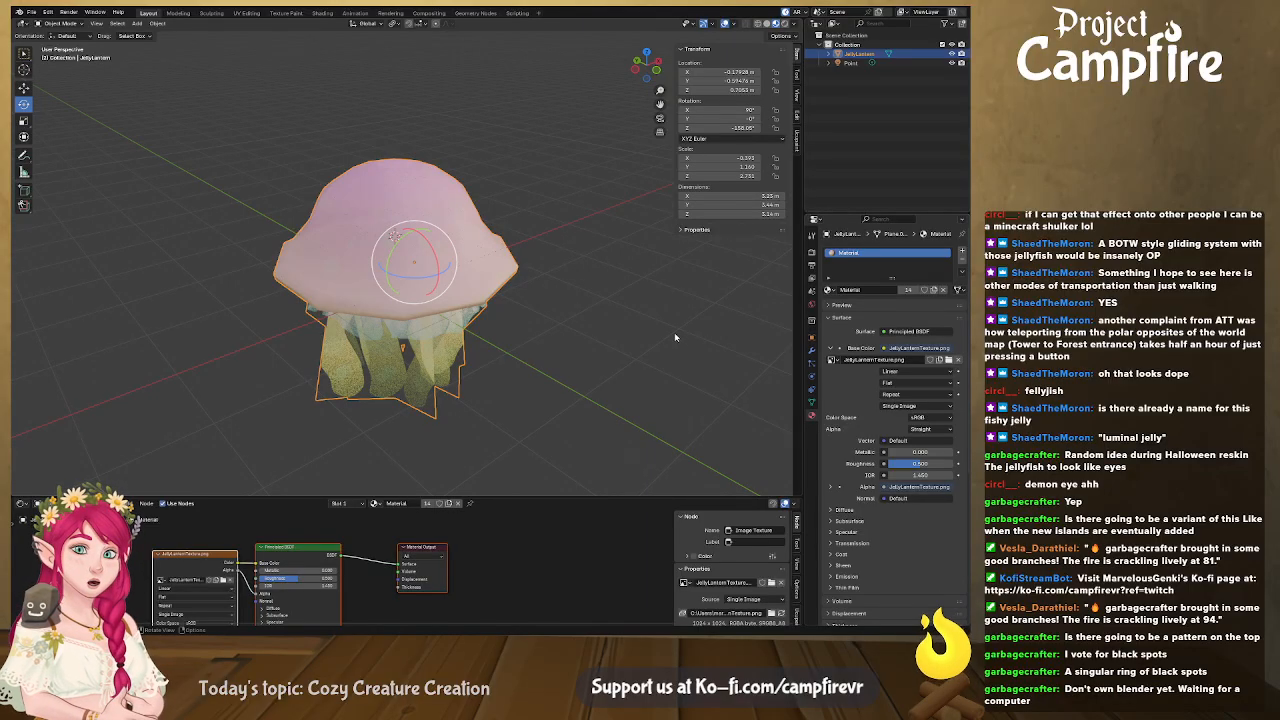
key(s)
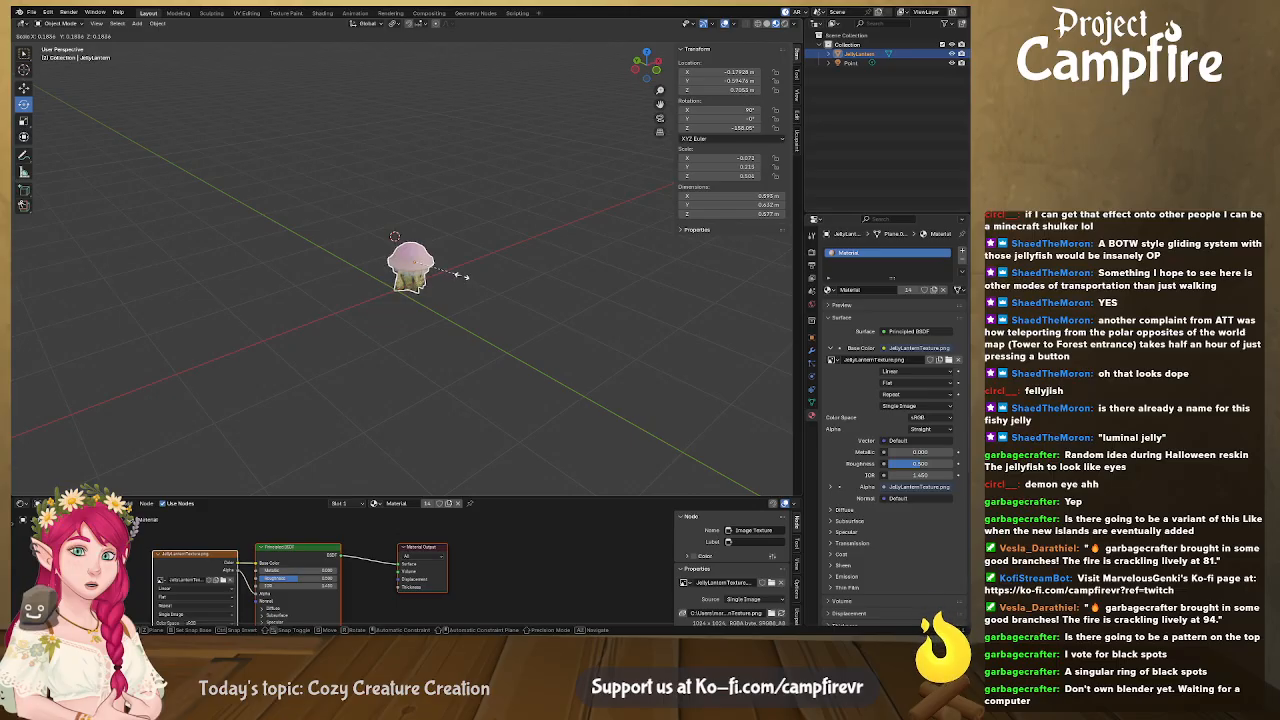
click(472, 290)
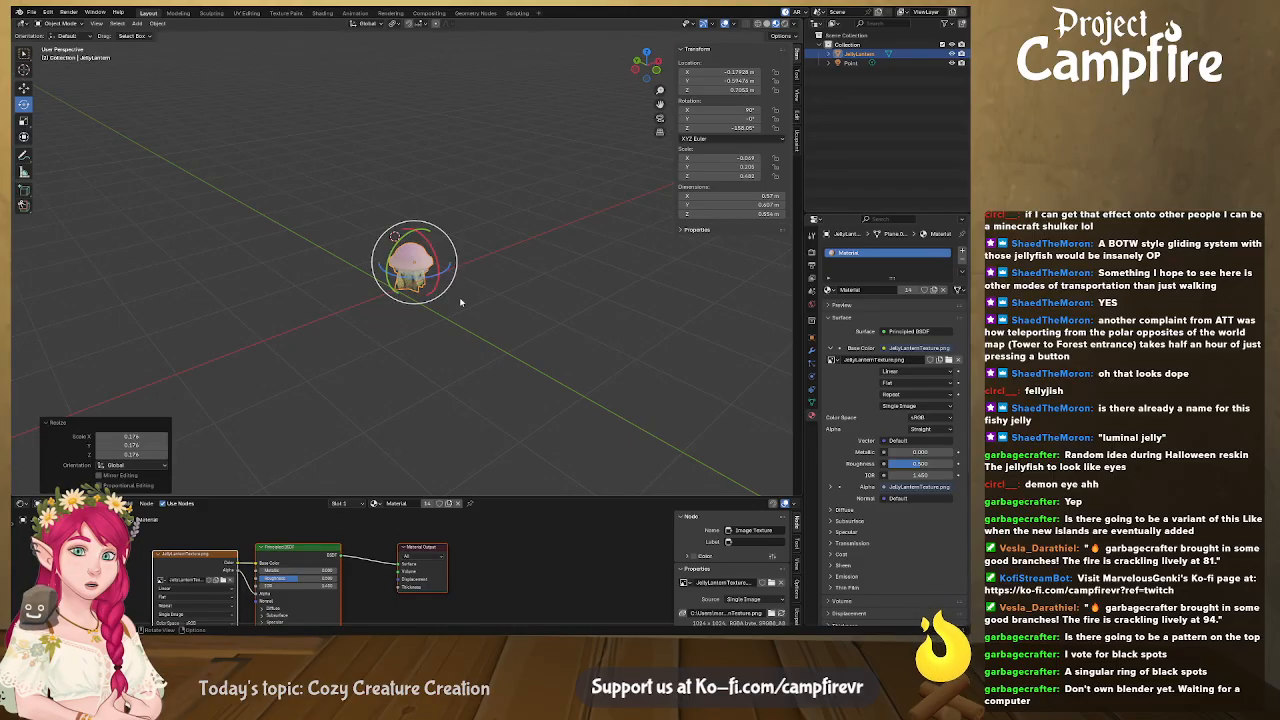
In Edit Mode with face selection, select the central face inside the bell and snap the 3D cursor to it
scroll(483, 308, up, 7)
middle_drag(483, 308, 556, 284)
middle_drag(539, 338, 470, 196)
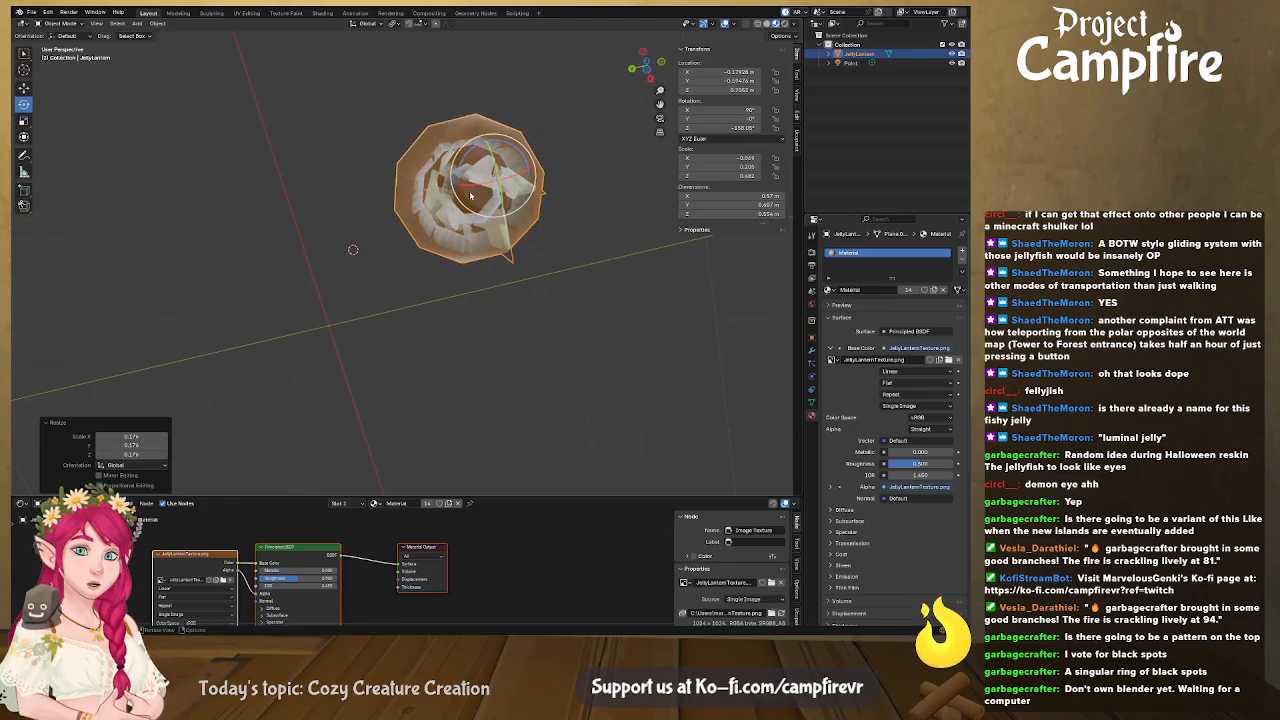
key(Tab)
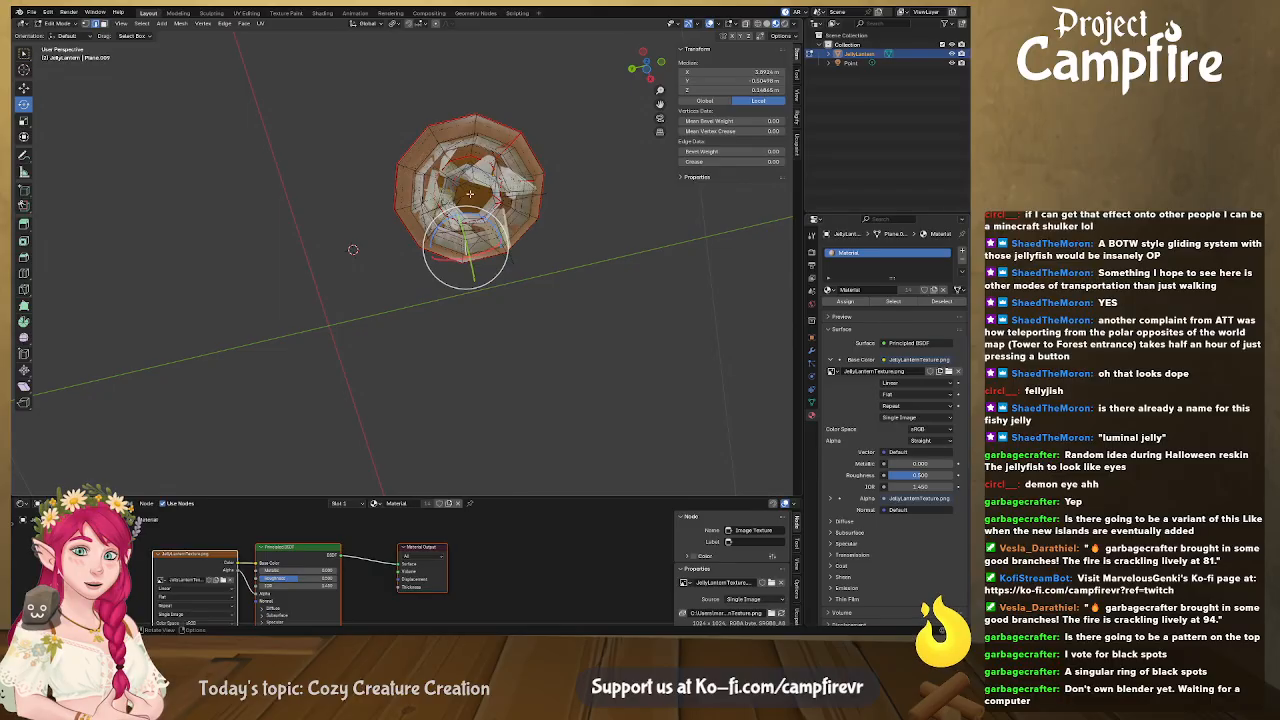
click(470, 194)
scroll(495, 178, up, 5)
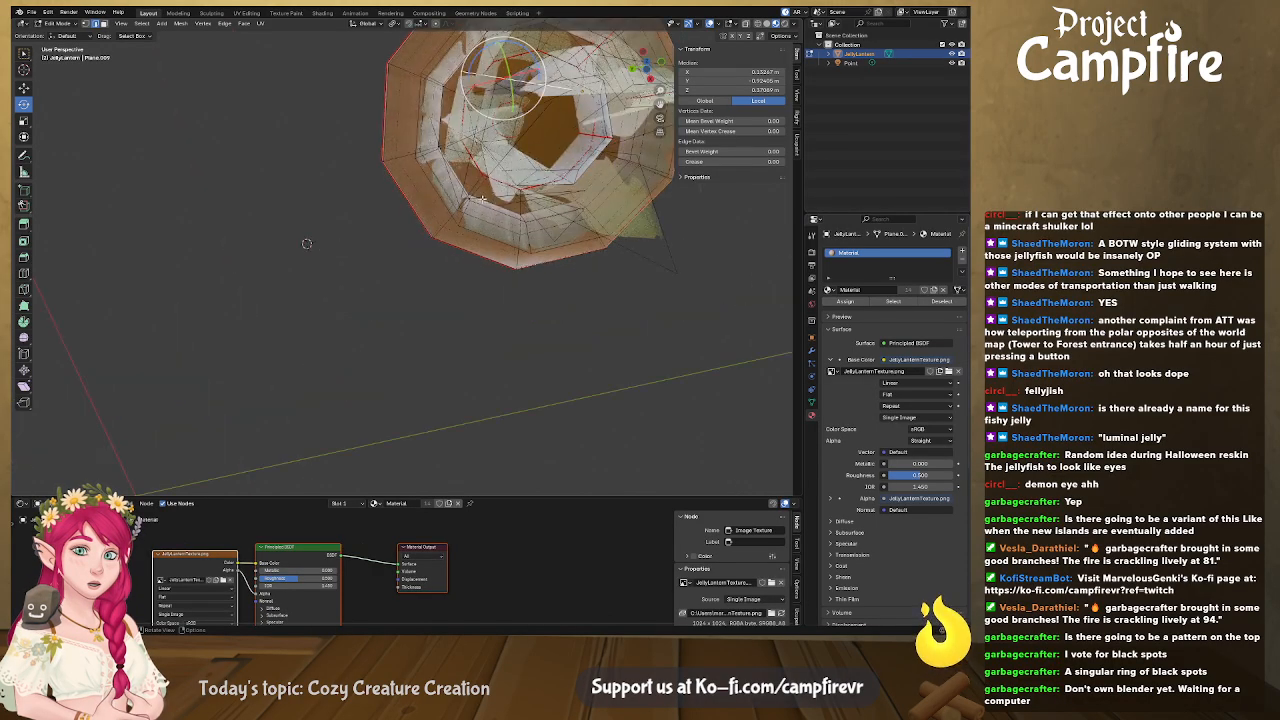
key(3)
click(552, 124)
middle_drag(552, 124, 600, 194)
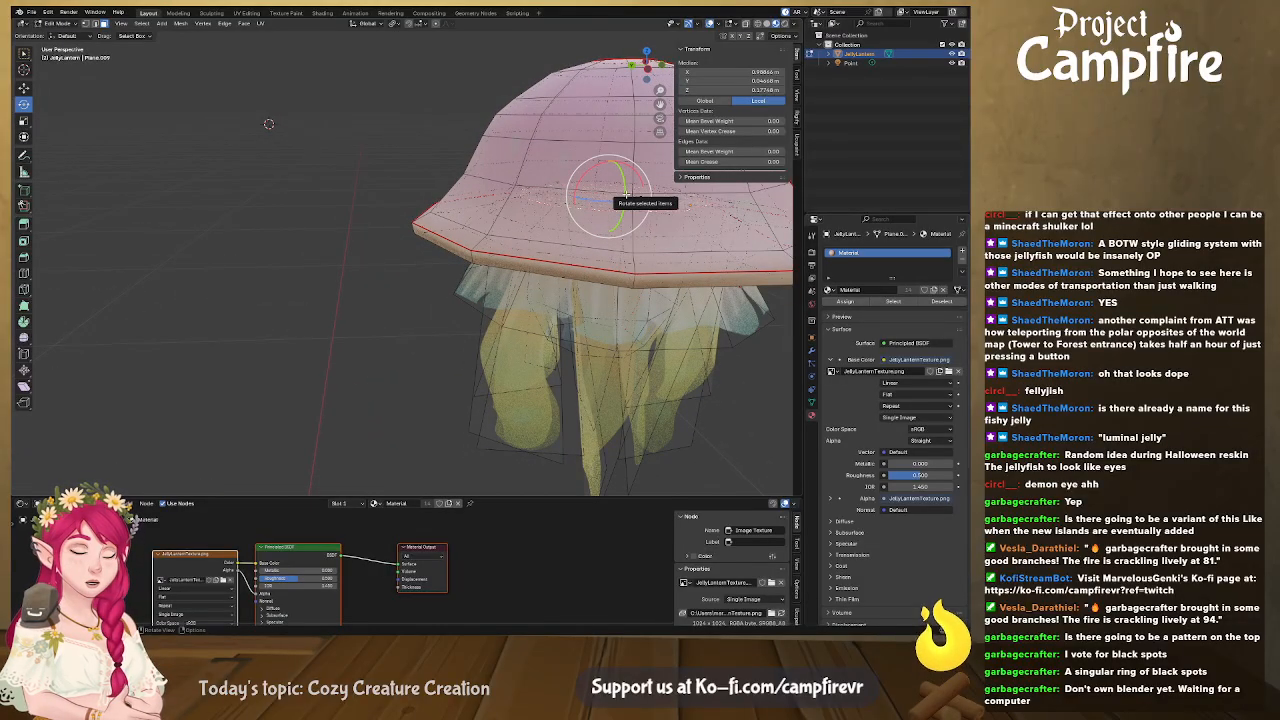
key(Tab)
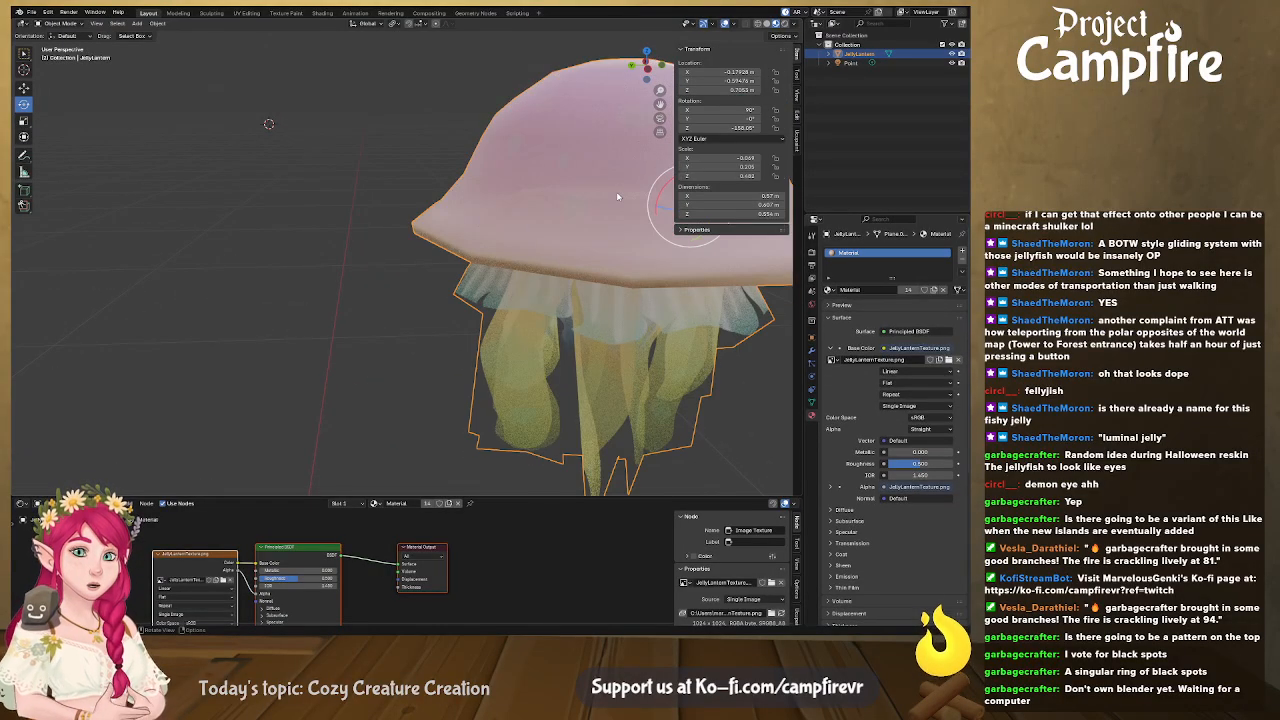
key(Tab)
key(shift+s)
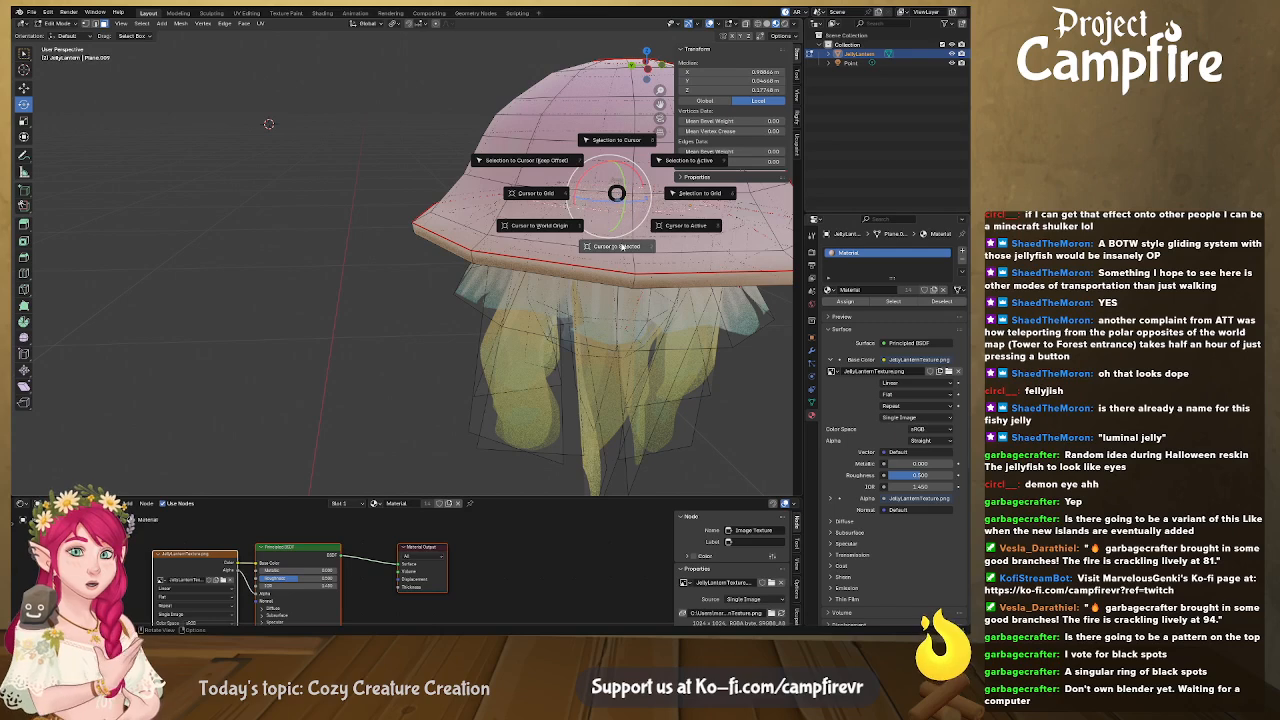
click(626, 240)
Back in Object Mode, set the JellyLantern's origin to the 3D cursor
key(Tab)
right_click(605, 198)
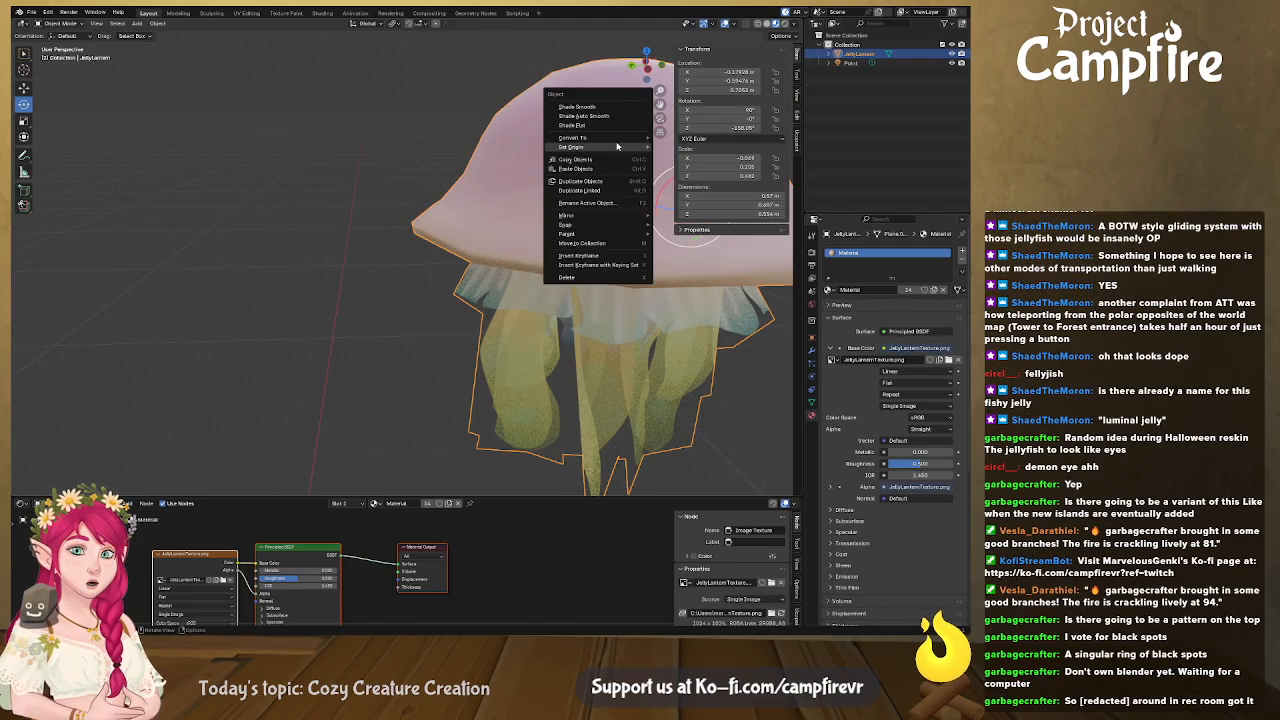
mouse_move(613, 152)
click(692, 166)
scroll(650, 200, down, 4)
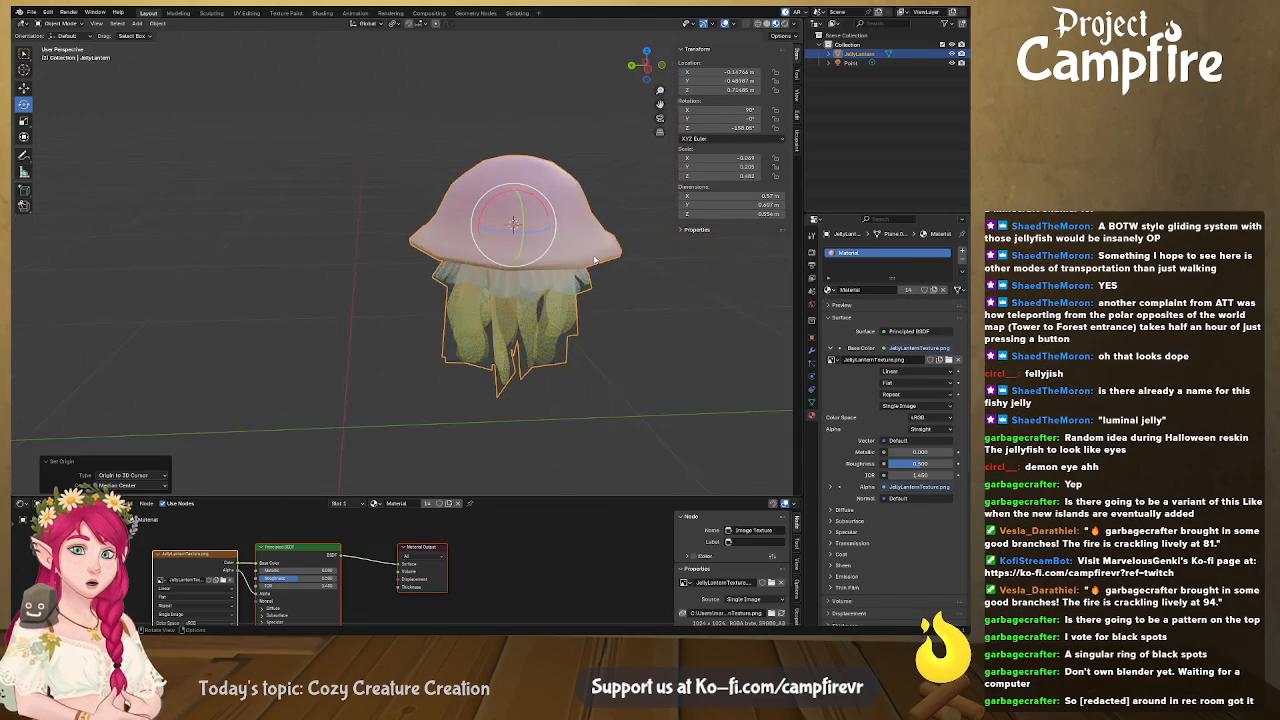
Set the JellyLantern's X and Y location to 0
click(741, 72)
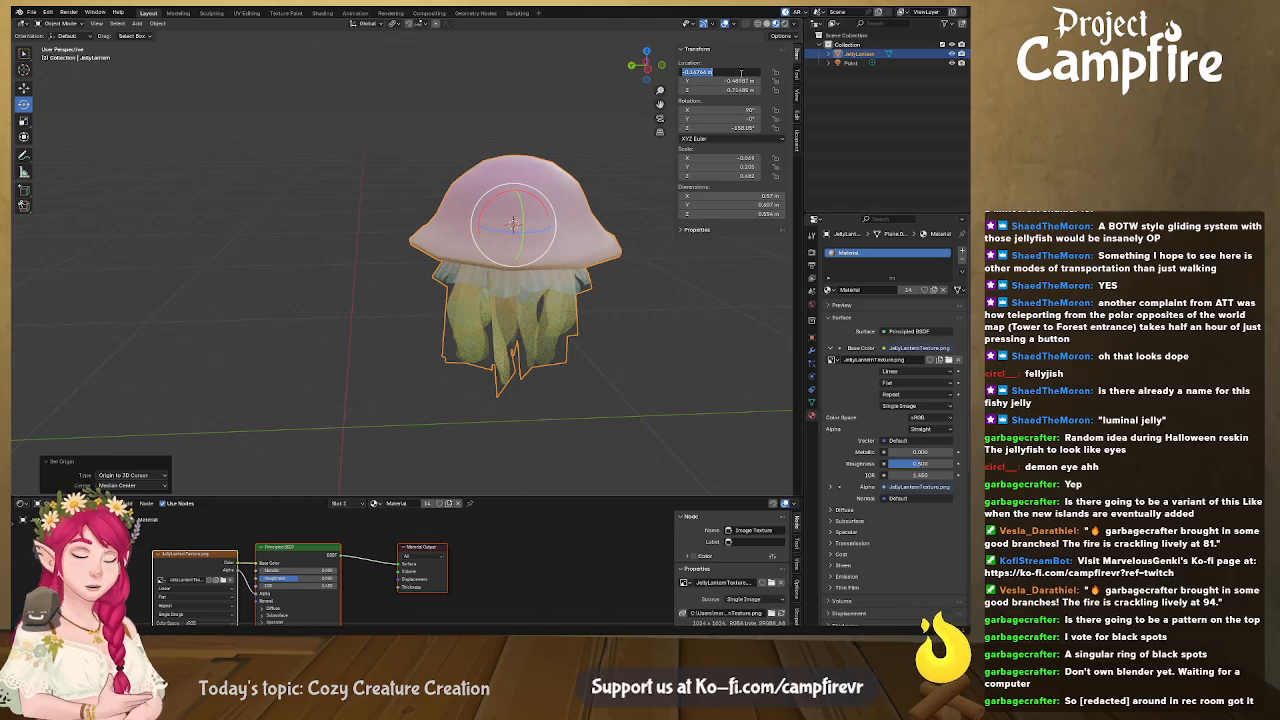
text(0)
key(Tab)
text(0)
key(Return)
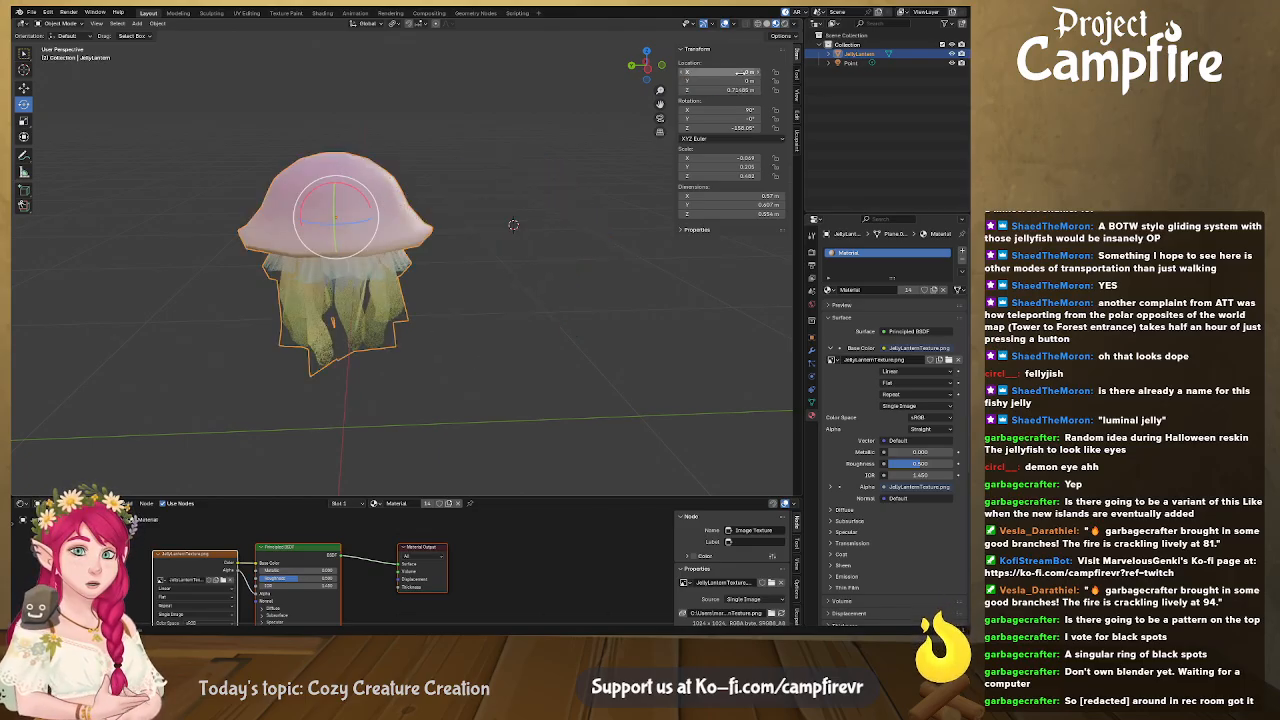
Move the JellyLantern down along Z and fine-tune it in the right orthographic view so its tentacles stand on the ground line
mouse_move(513, 225)
middle_down()
mouse_move(530, 260)
mouse_move(506, 203)
middle_up()
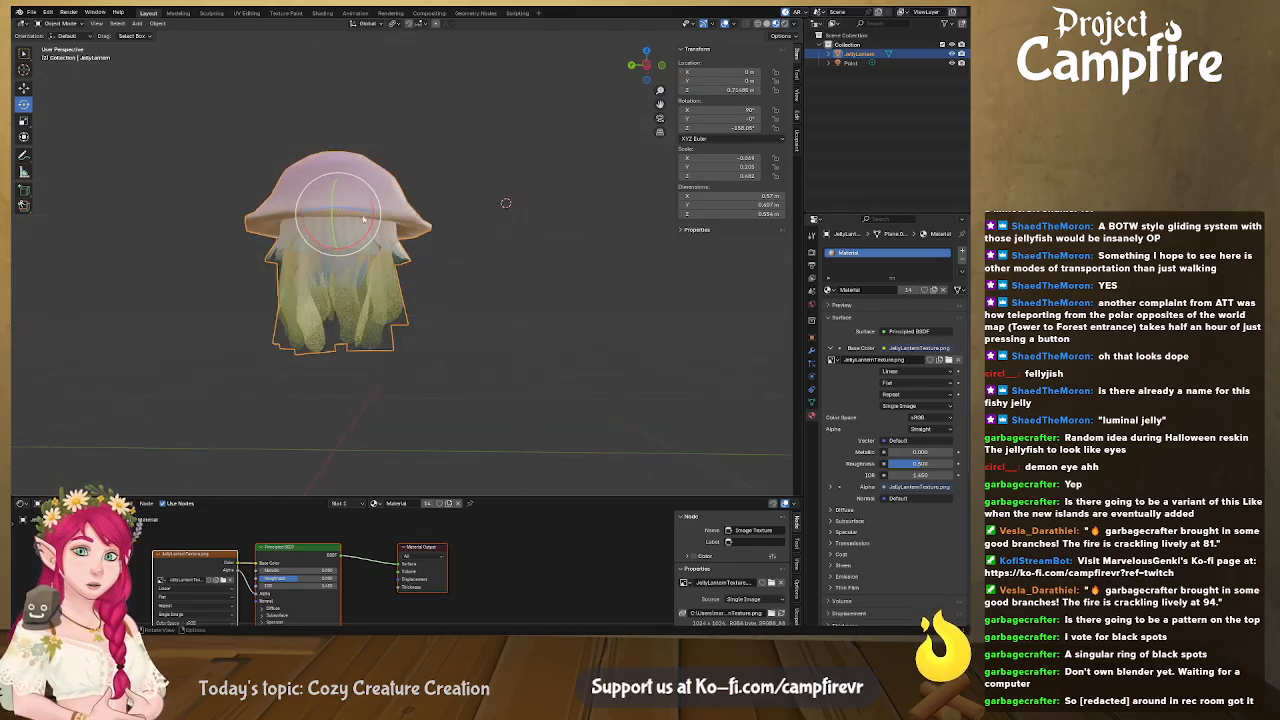
click(24, 88)
drag(339, 179, 341, 300)
middle_drag(341, 300, 503, 239)
click(665, 60)
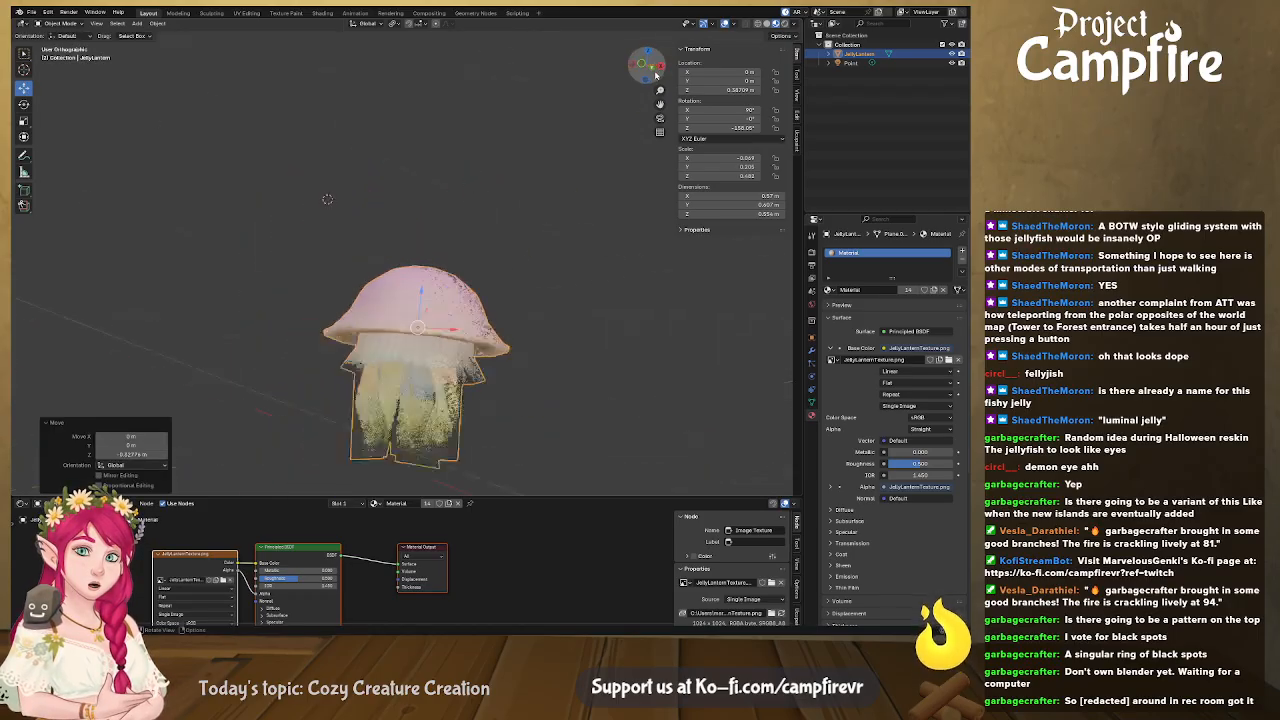
drag(475, 283, 474, 268)
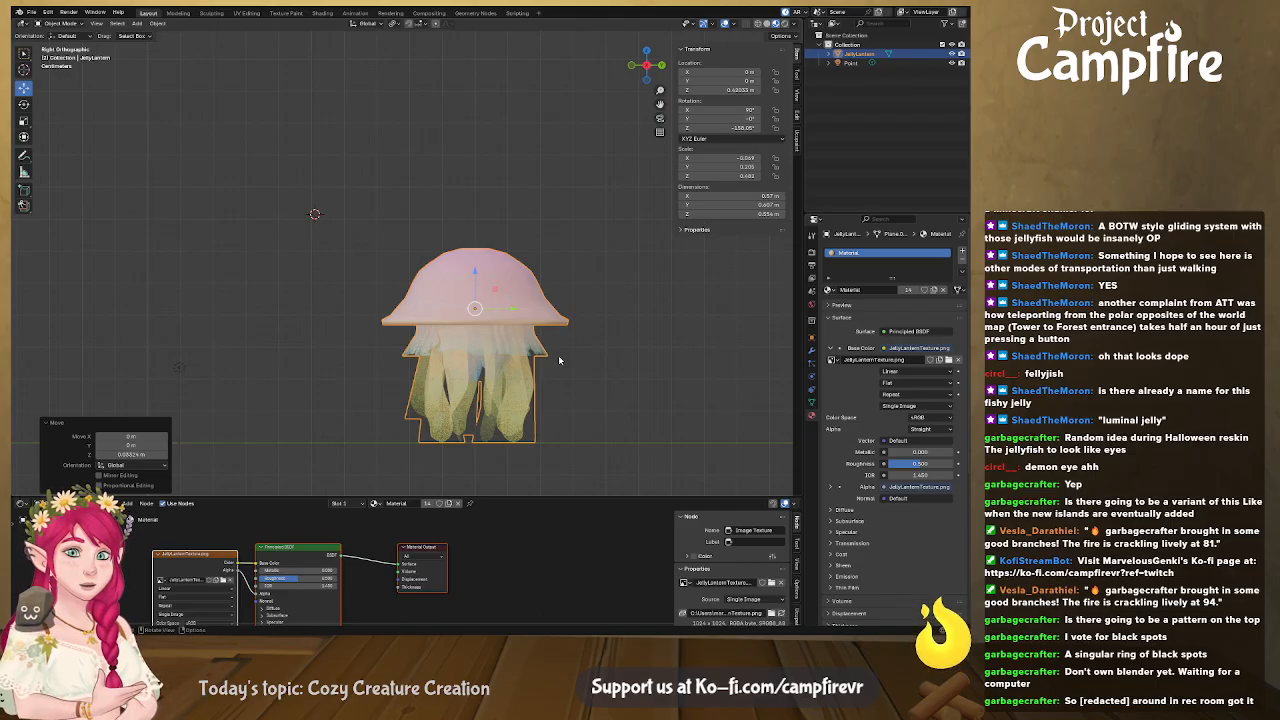
Apply all transforms (location, rotation and scale) to the JellyLantern
middle_drag(559, 360, 480, 386)
scroll(500, 342, down, 3)
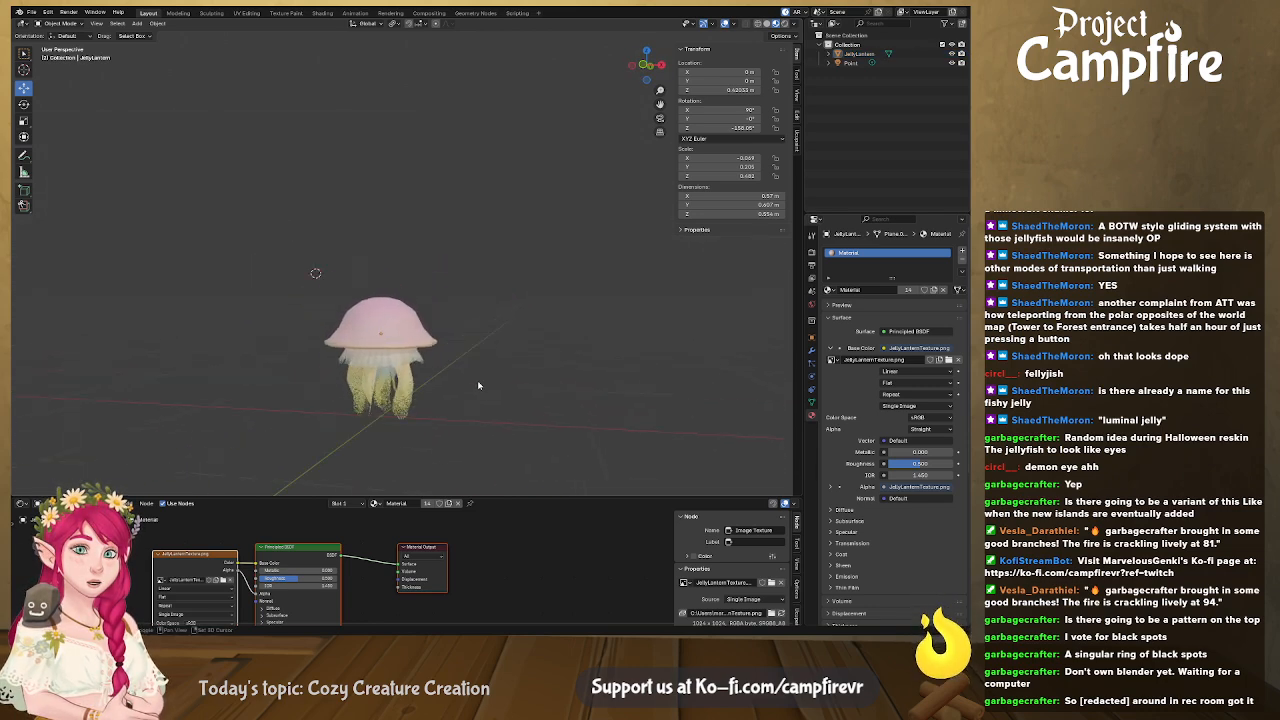
click(397, 326)
click(158, 23)
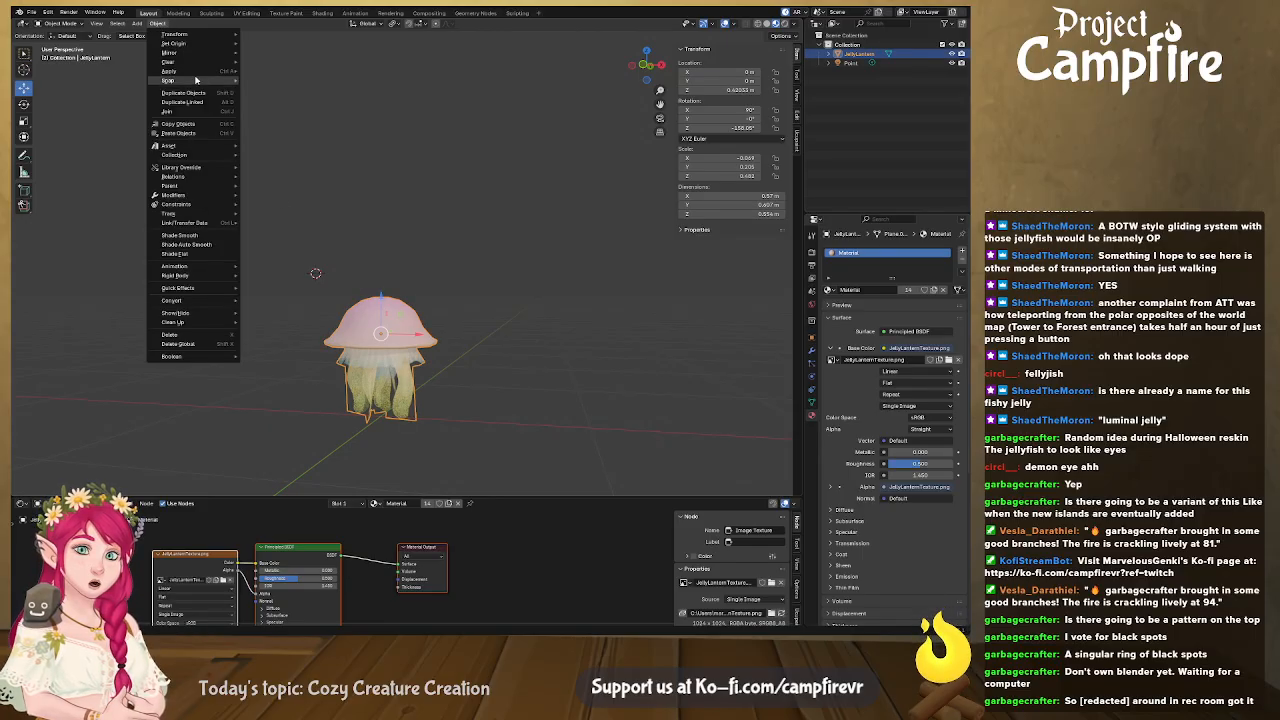
mouse_move(199, 73)
click(307, 102)
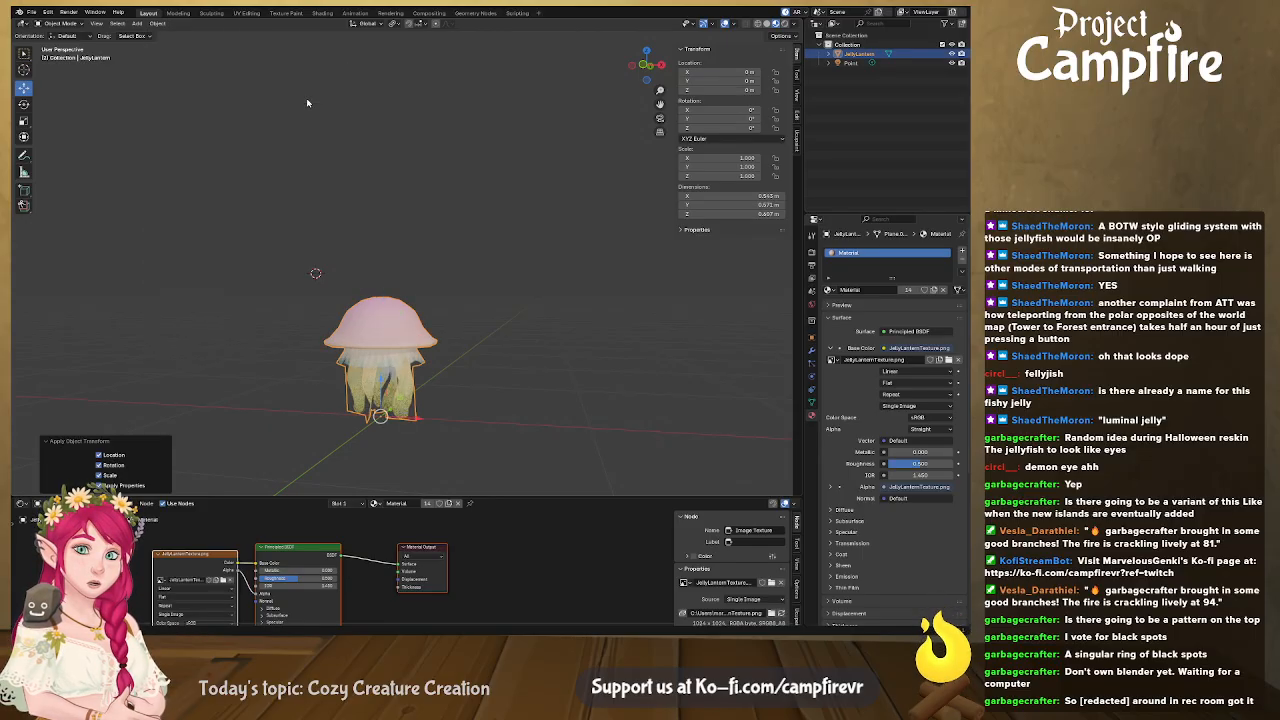
Export the JellyLantern in FBX format and save the Blender file
middle_drag(730, 296, 341, 257)
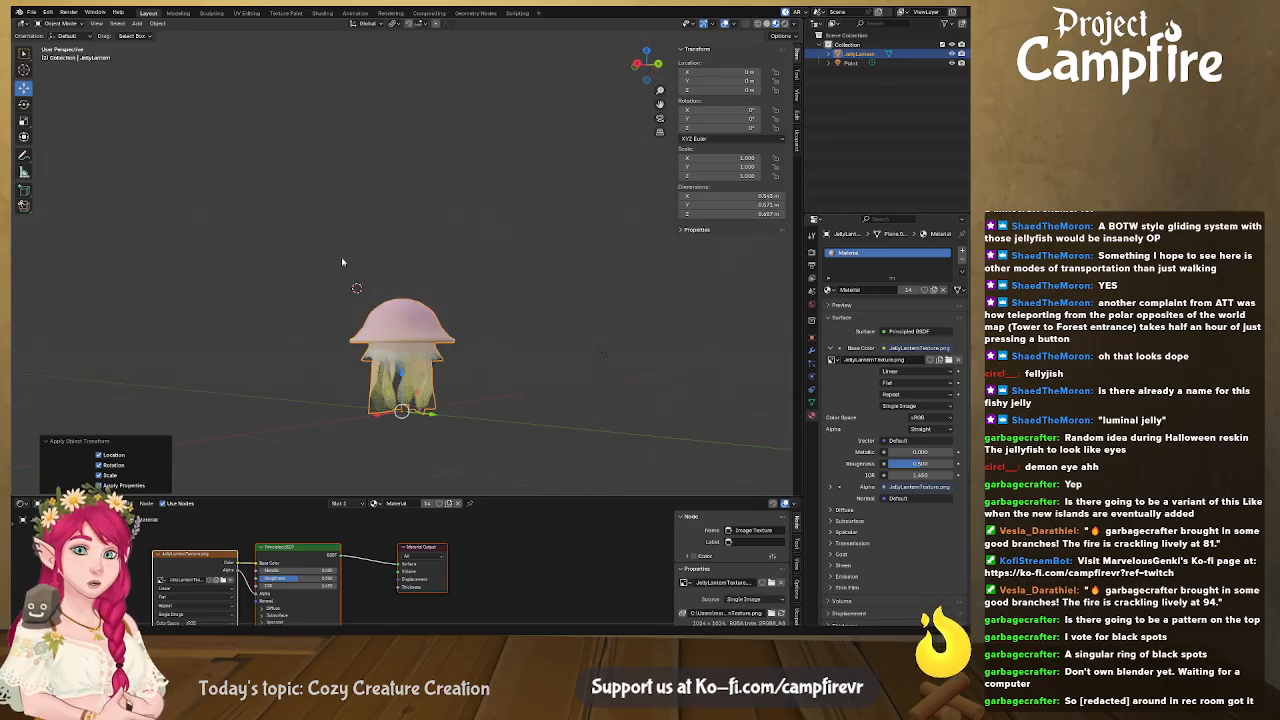
click(32, 12)
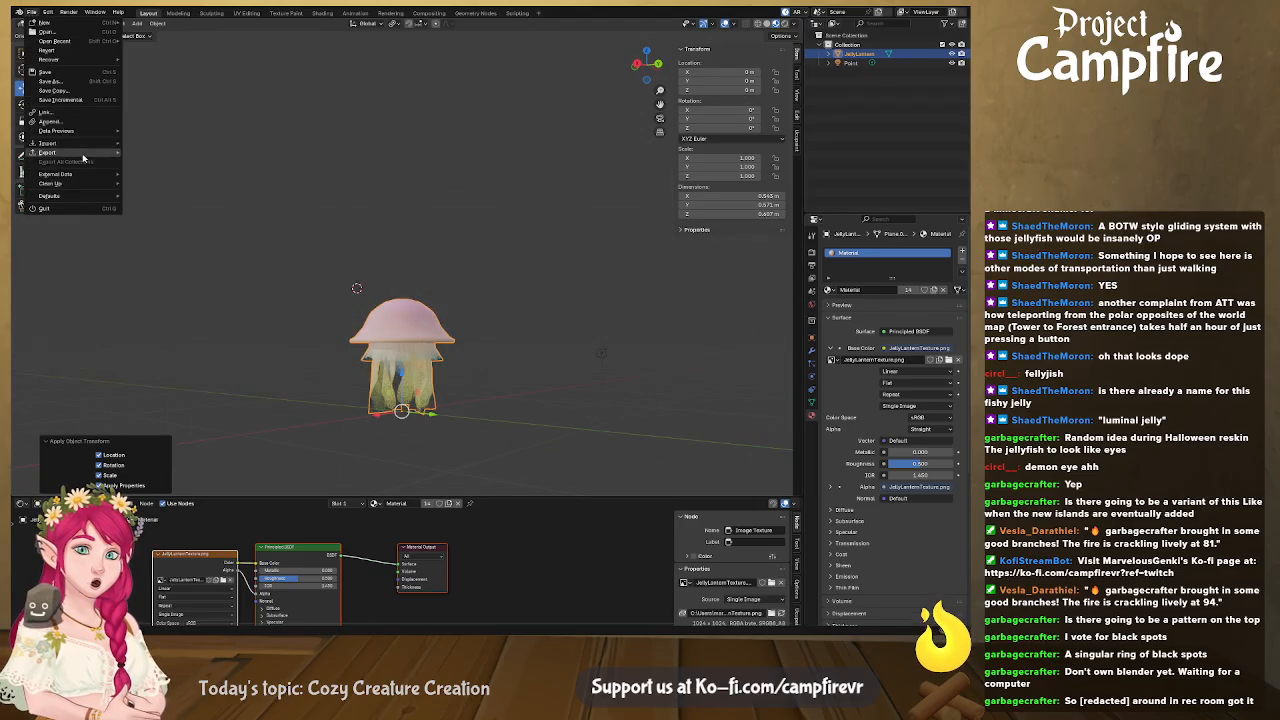
mouse_move(84, 155)
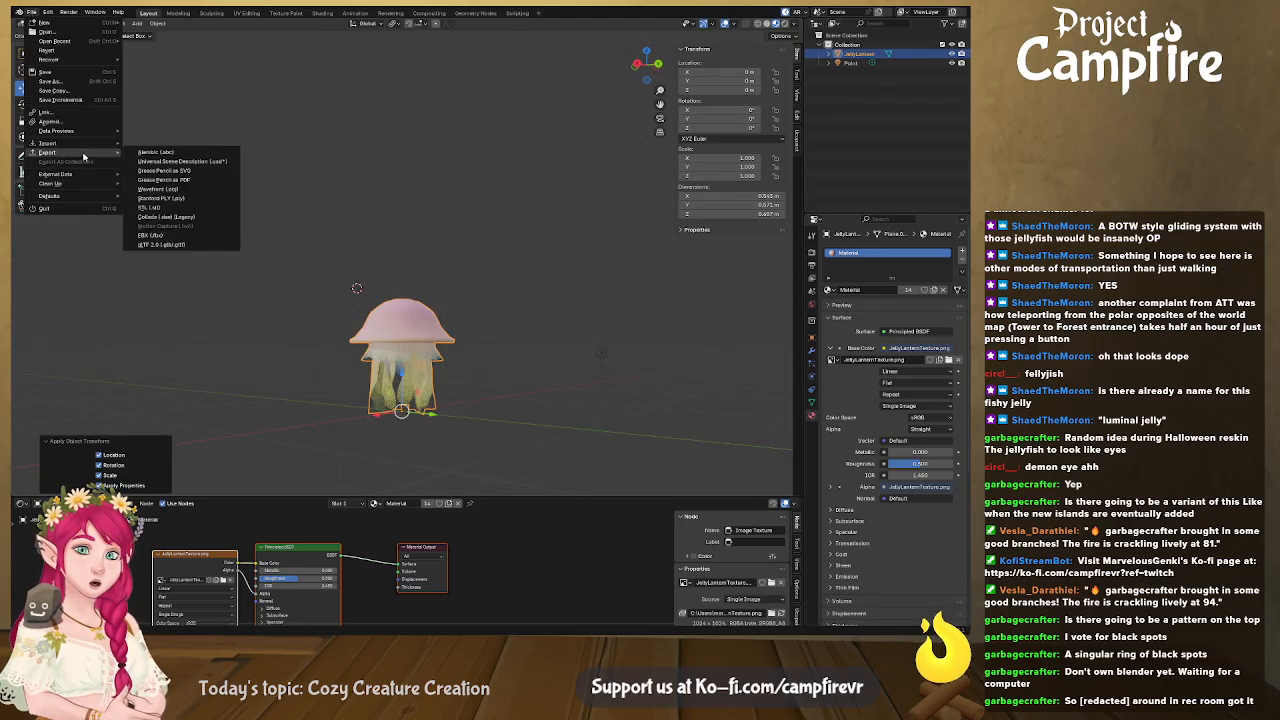
click(190, 237)
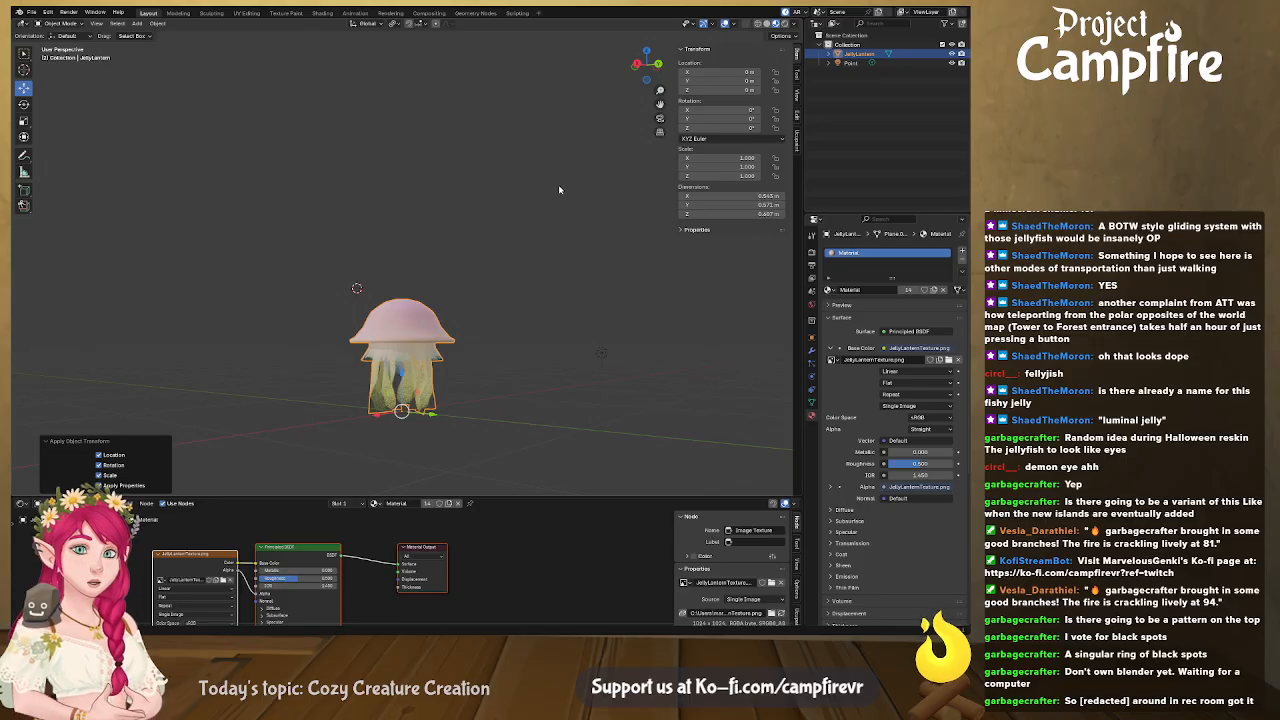
key(ctrl+s)
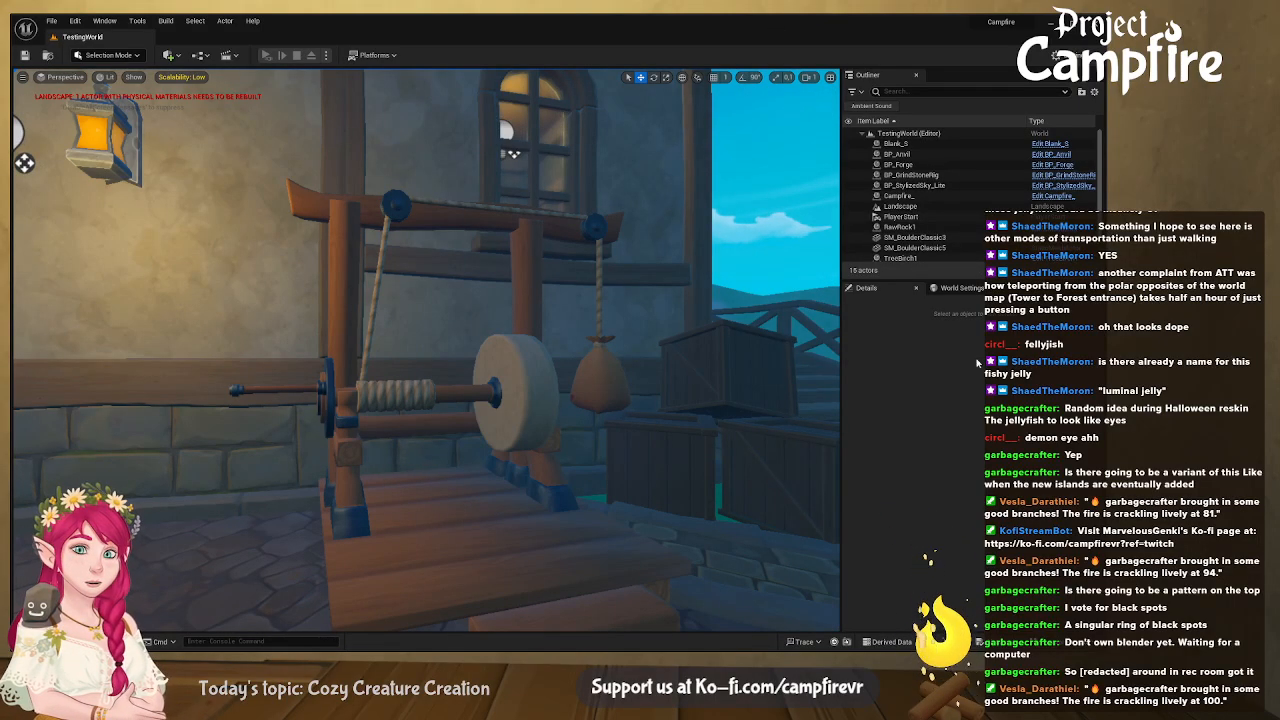
Switch to Unreal Editor, narrow its window and pull the TestingWorld view back to overlook the blacksmith yard
drag(1090, 344, 970, 350)
right_drag(530, 461, 370, 415)
scroll(531, 461, down, 1)
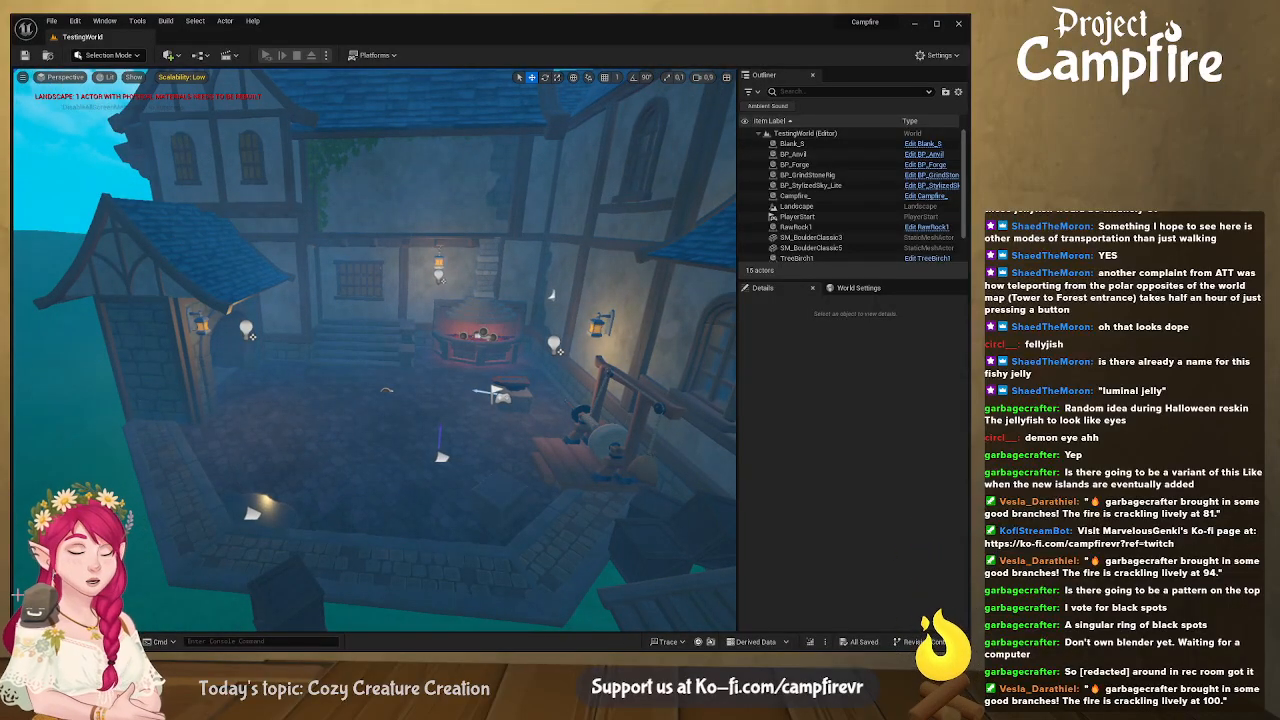
Create a folder named Creatures in the project's Assets/Meshes folder
click(52, 642)
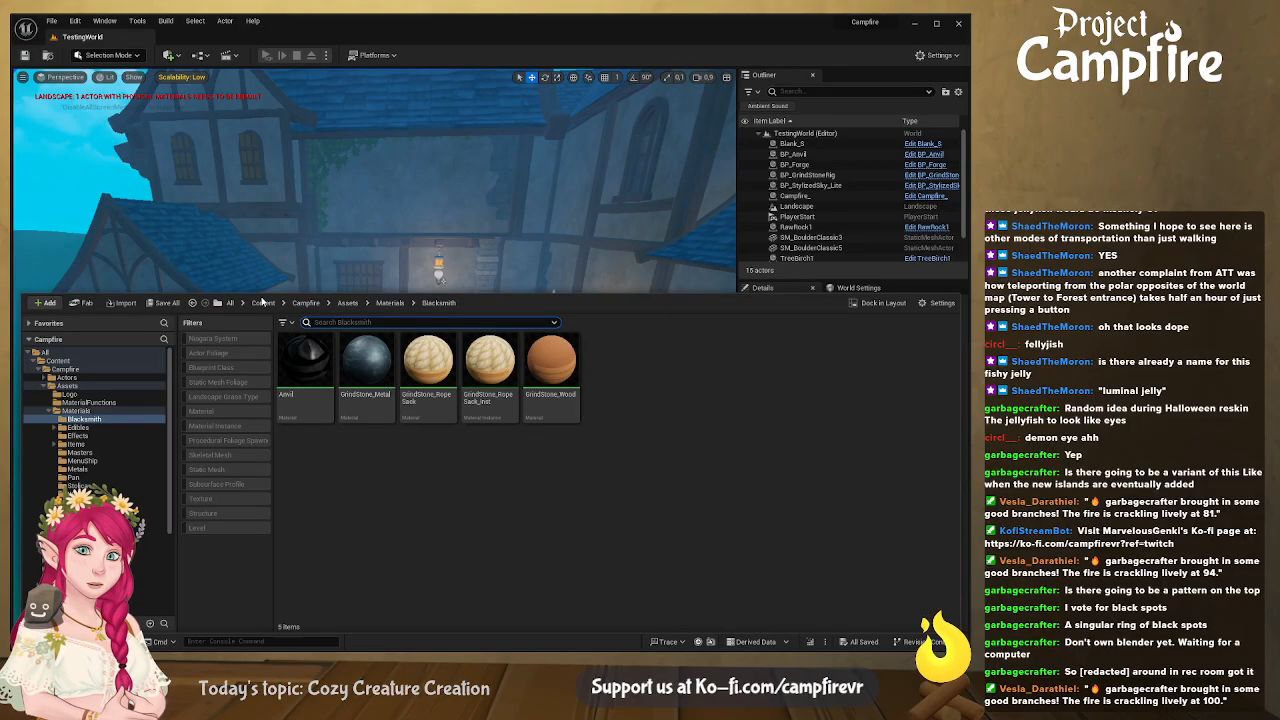
click(347, 303)
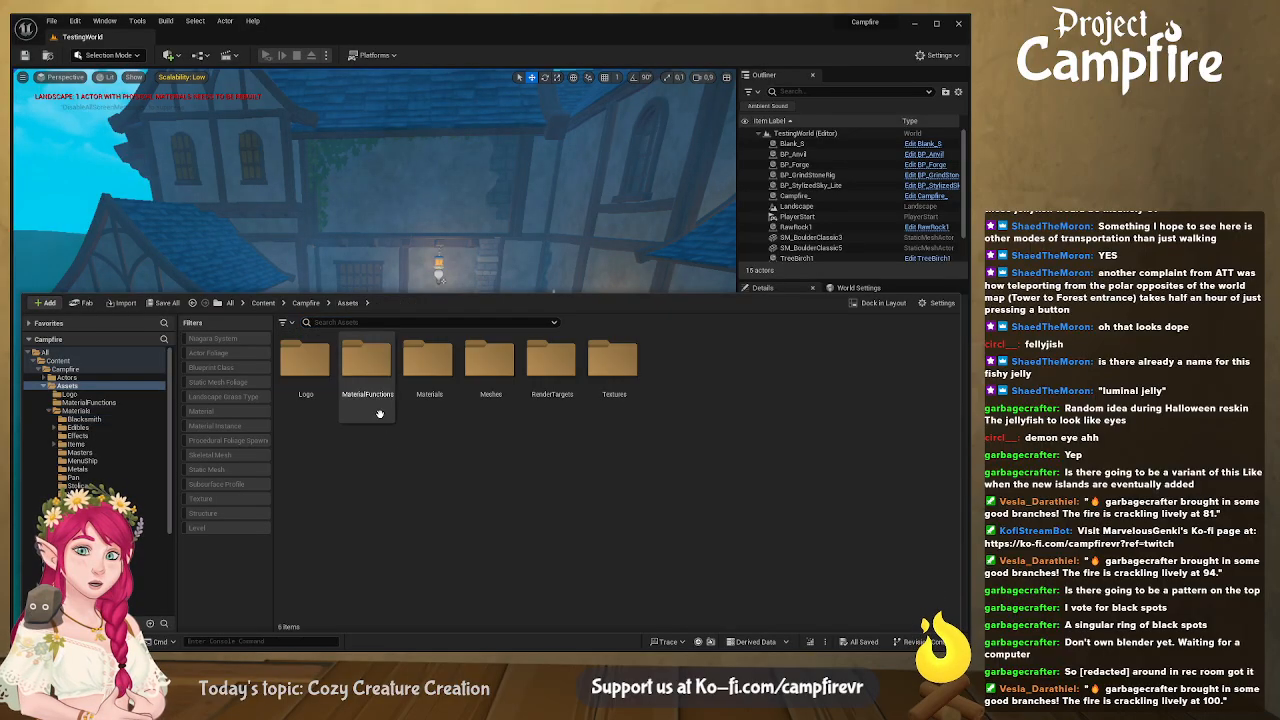
double_click(490, 408)
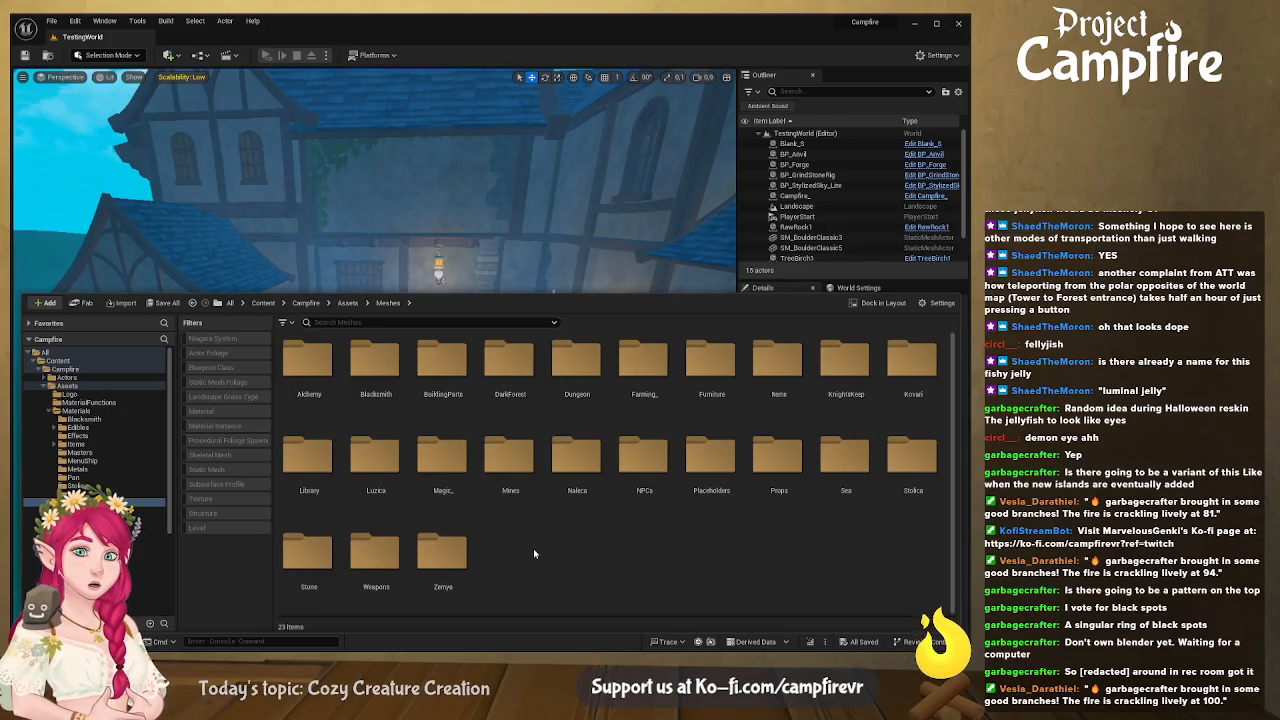
click(613, 220)
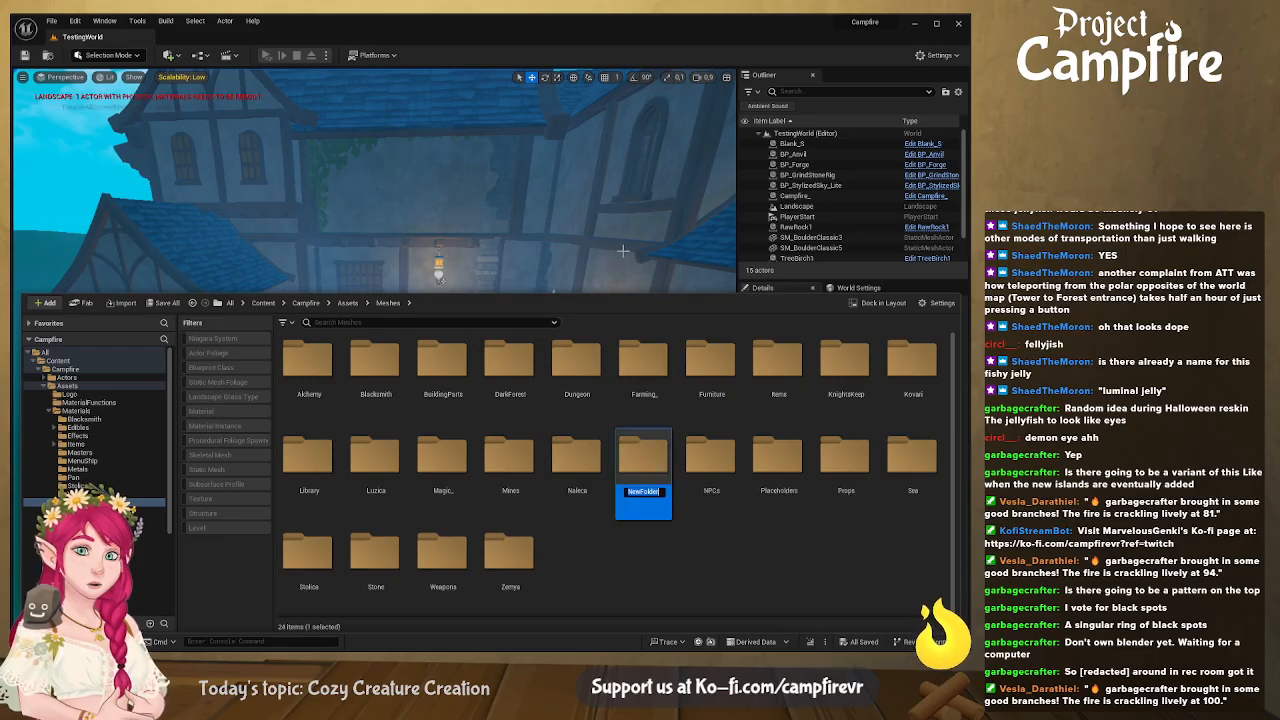
text(Creatures)
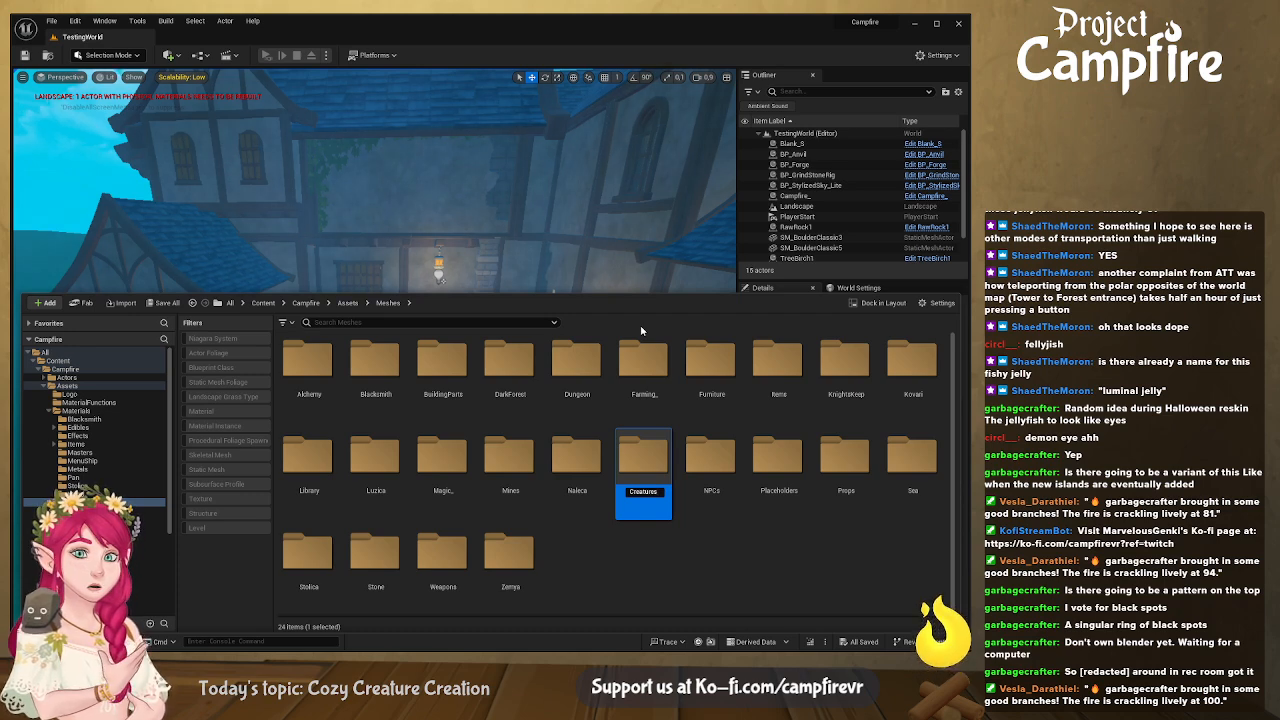
key(Return)
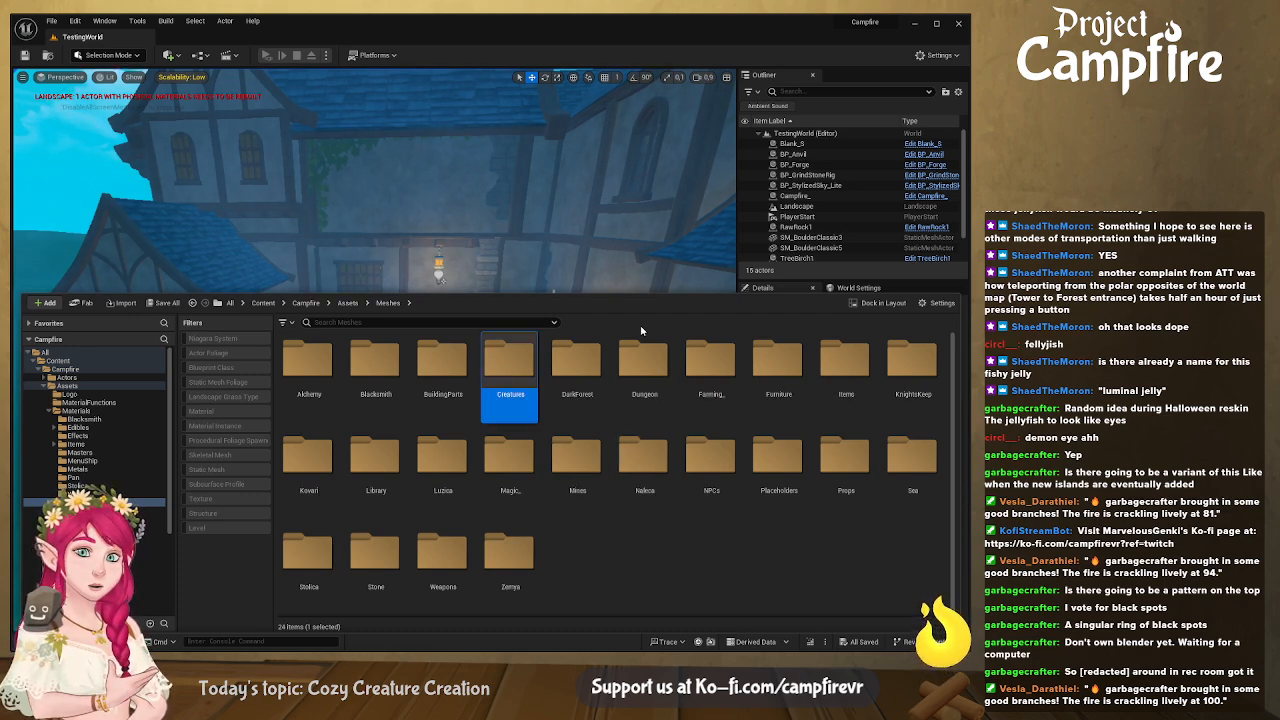
Create a Luzica folder inside Meshes/Creatures and open it
double_click(511, 355)
right_click(457, 363)
click(519, 387)
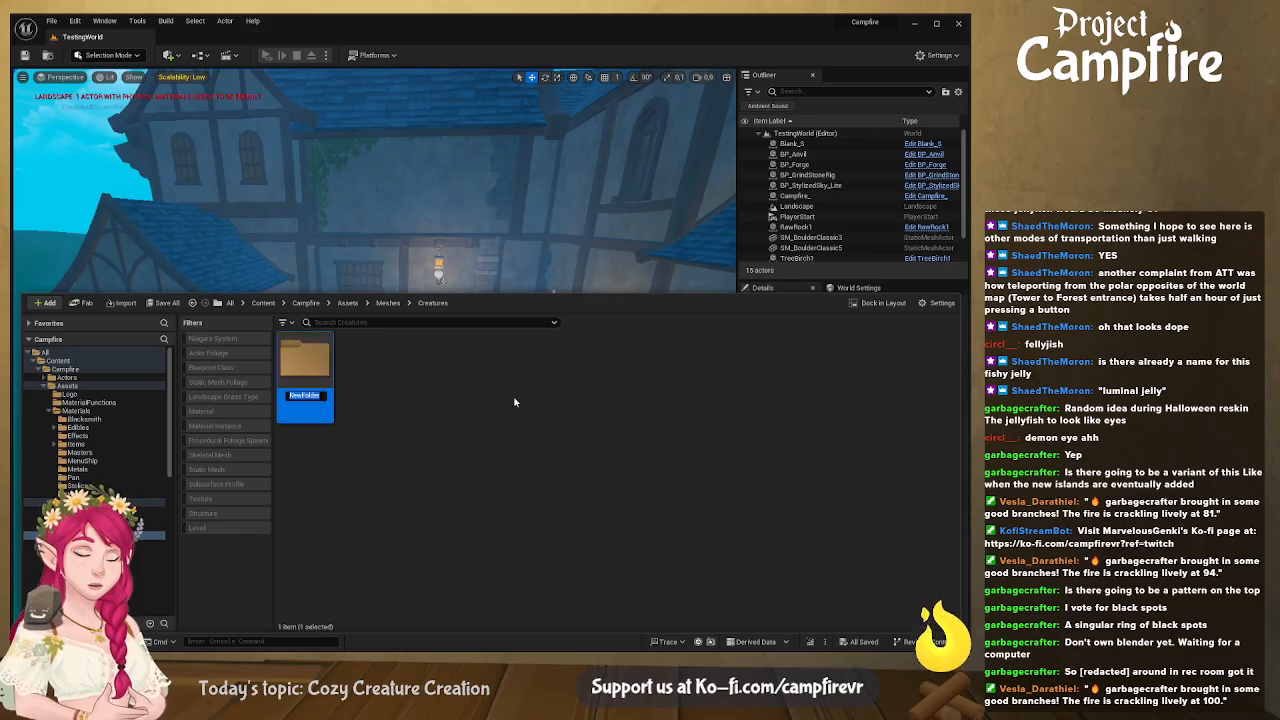
text(Luzika)
key(Return)
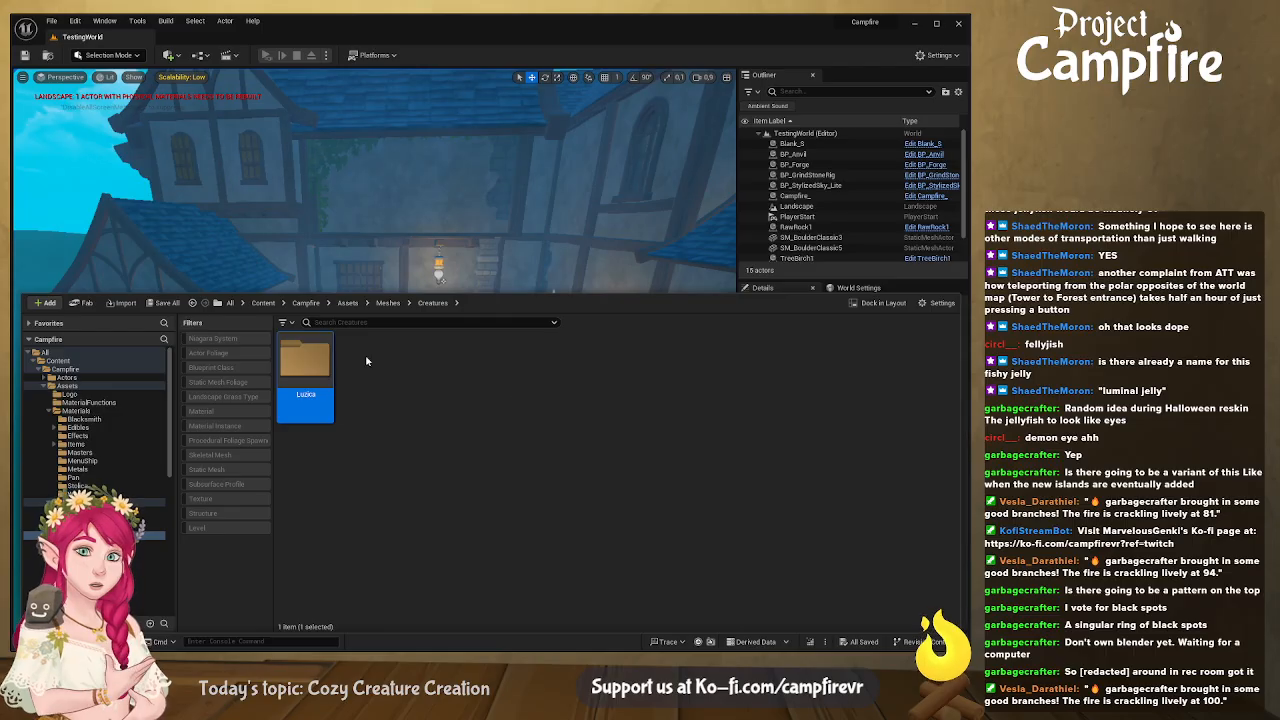
key(Return)
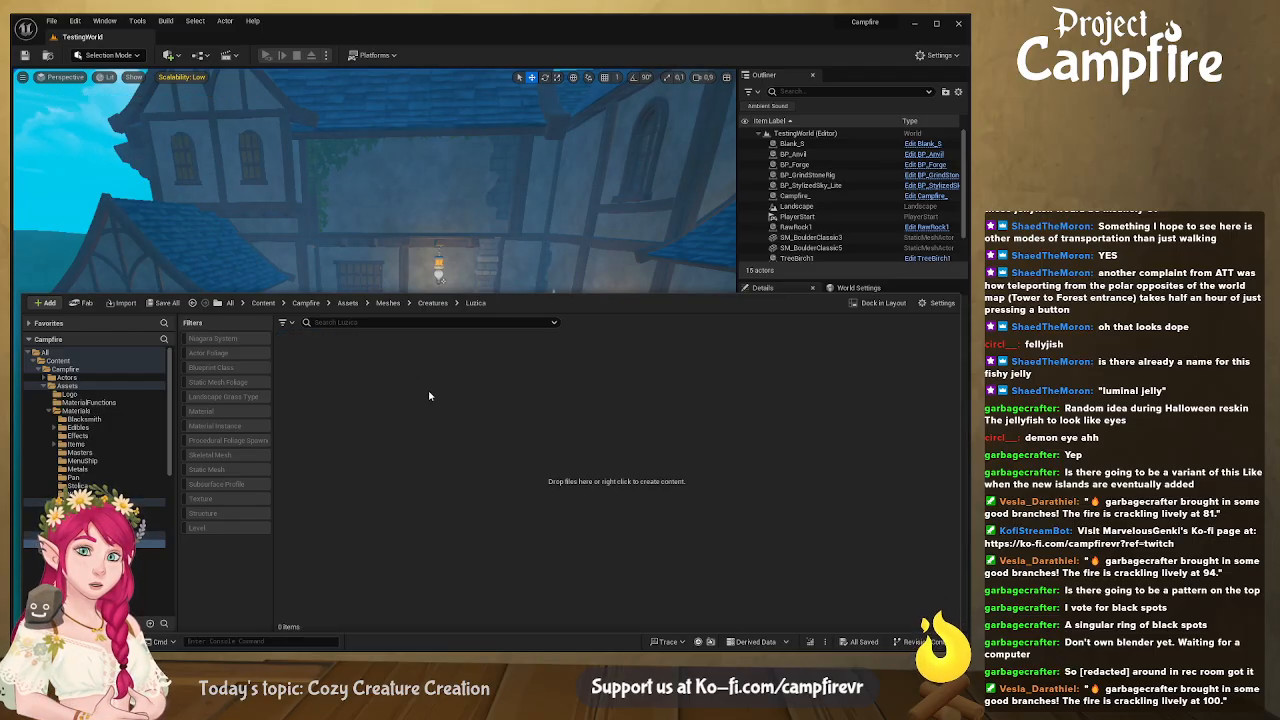
Add a Beach folder inside Meshes/Creatures/Luzica and open it
key(ctrl+shift+n)
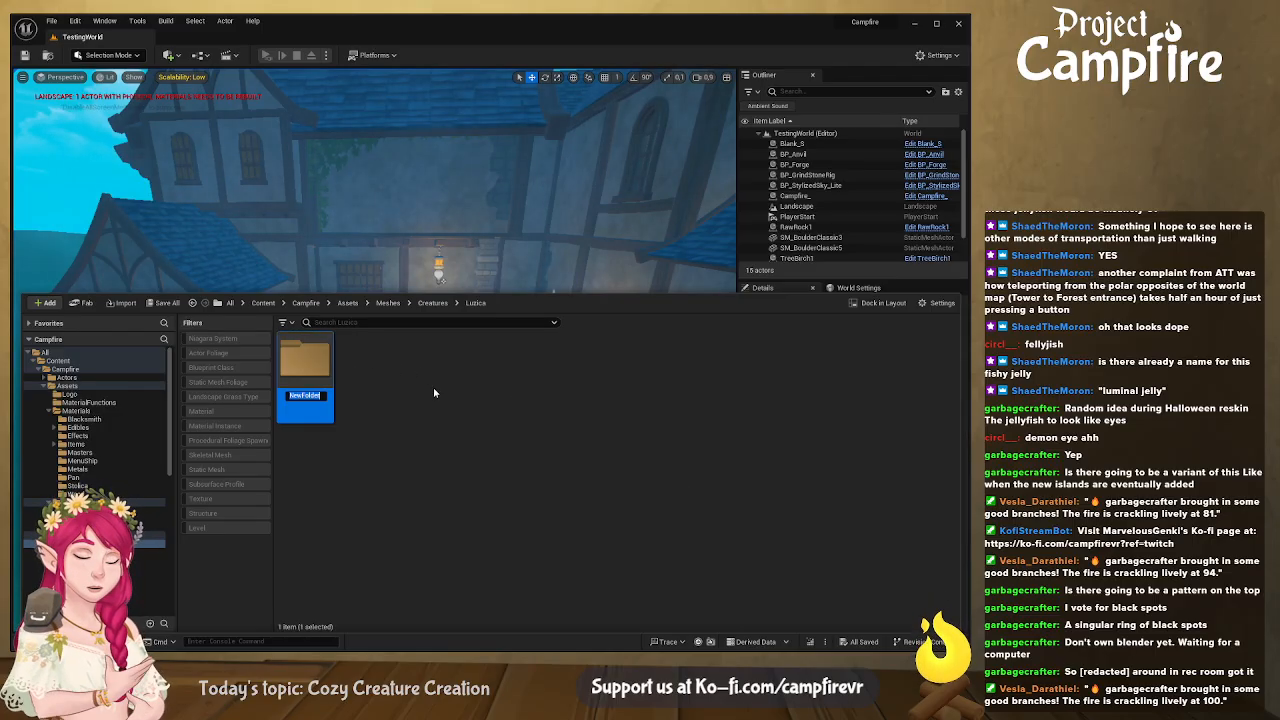
text(Beach)
key(Return)
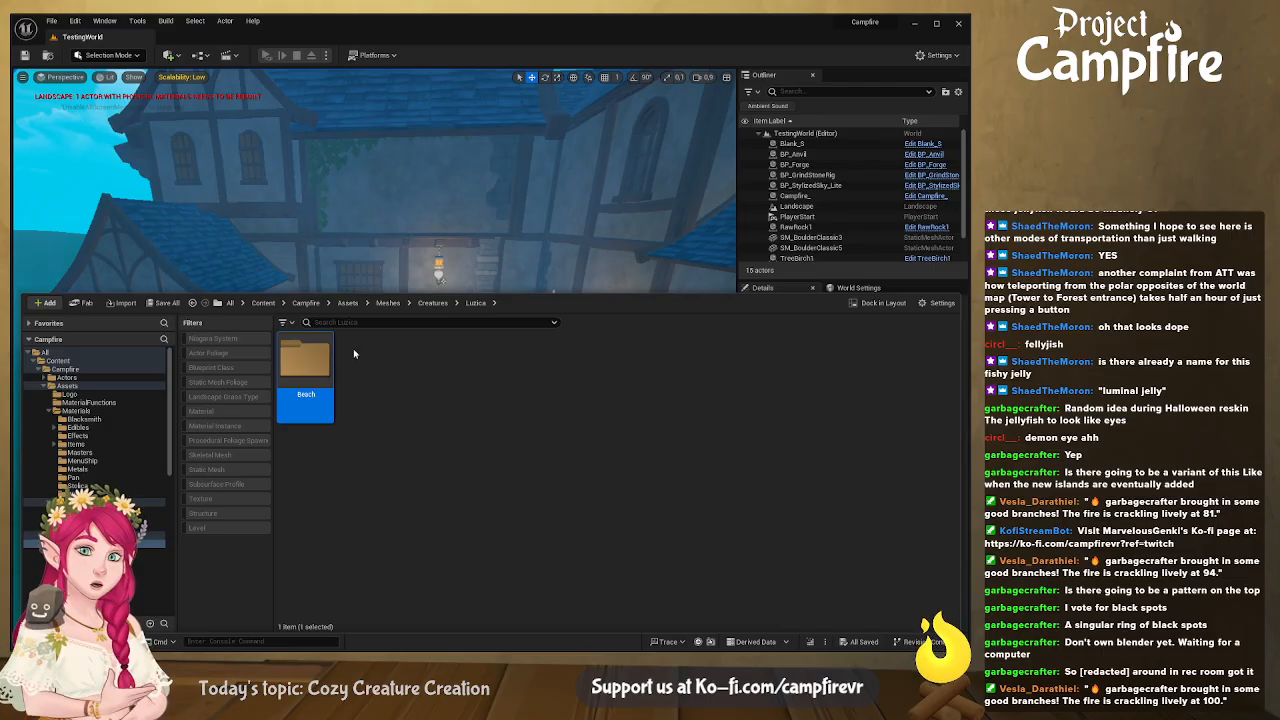
double_click(312, 350)
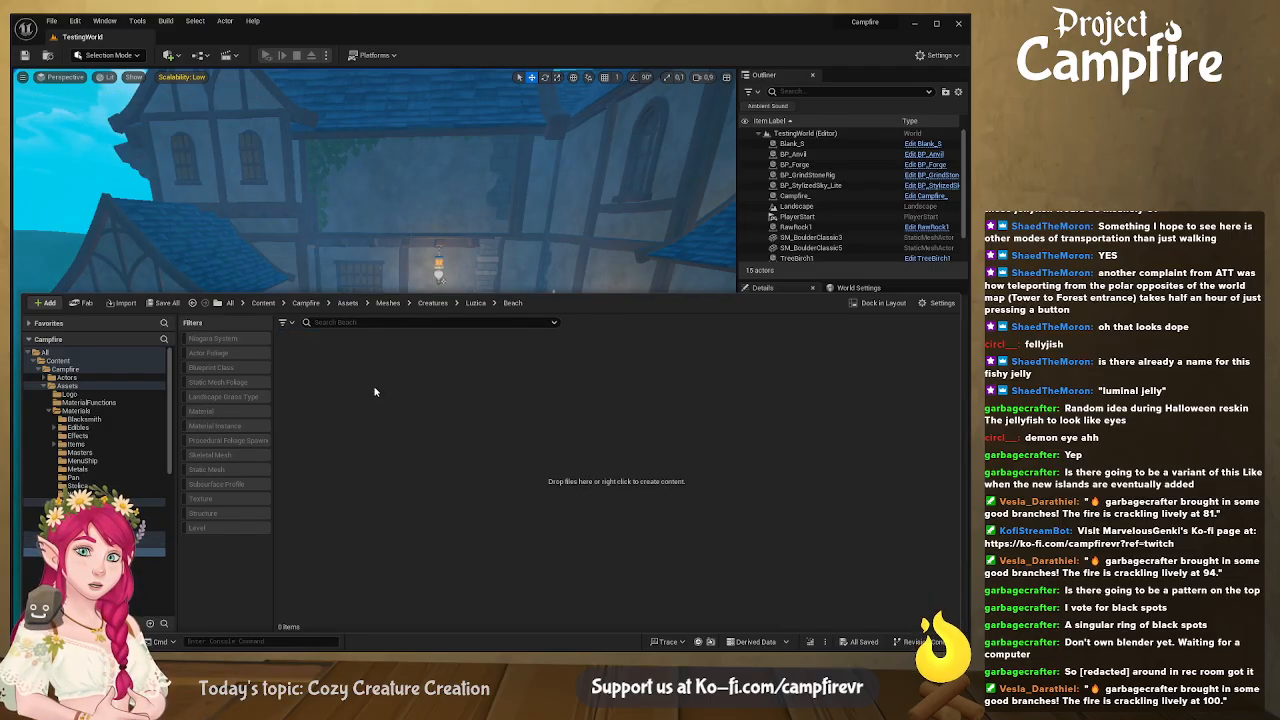
Add a JellyLantern folder inside the Beach meshes folder and open it
key(ctrl+shift+n)
text(Jelly)
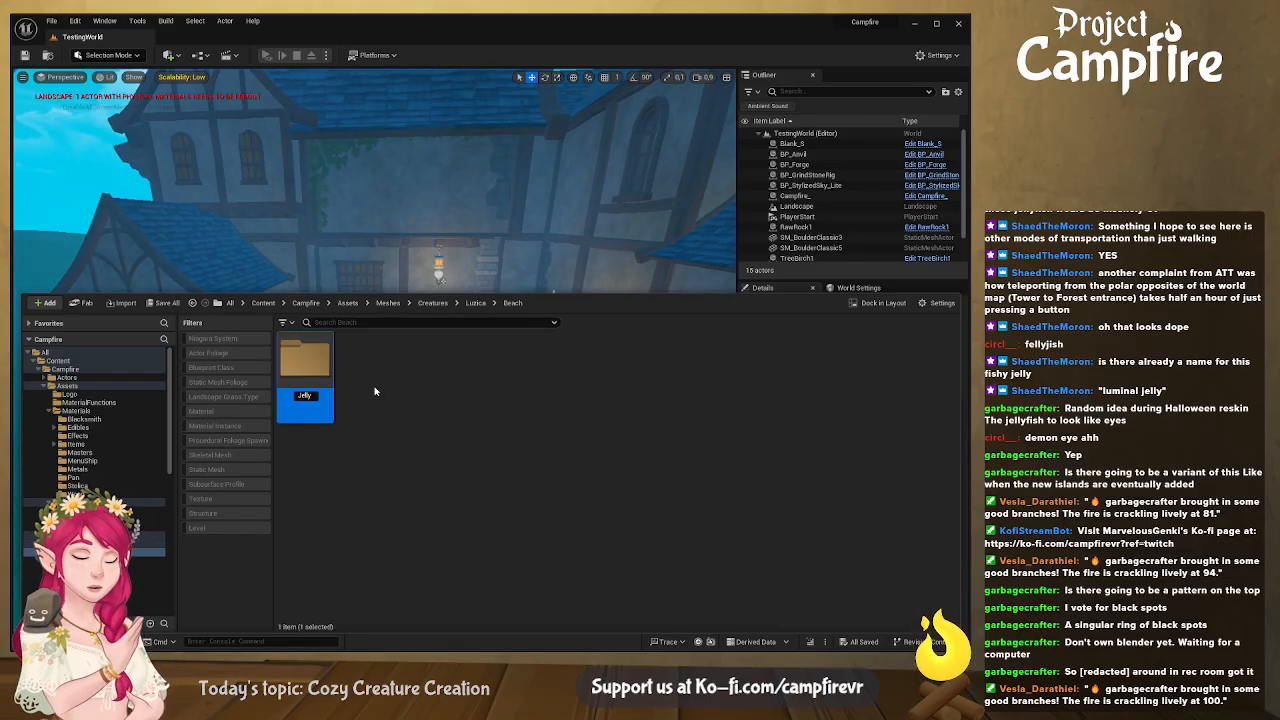
text(Lantern)
key(Return)
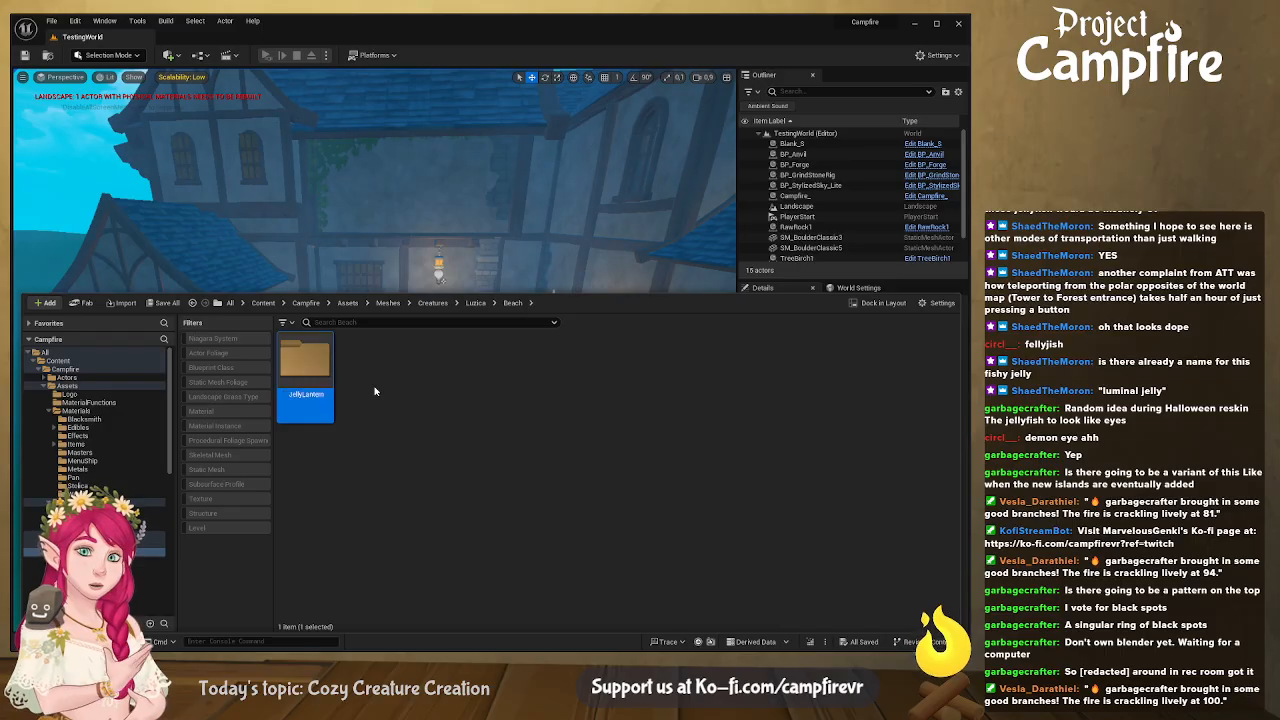
double_click(310, 360)
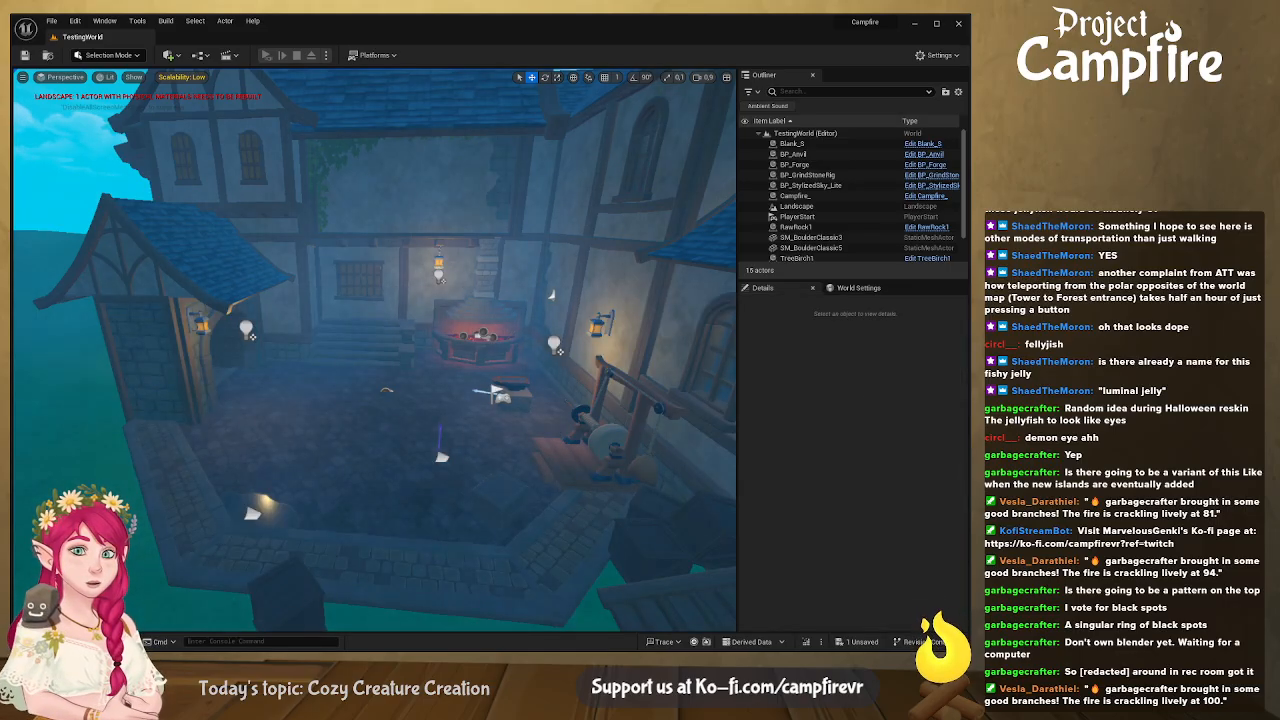
Open the imported JellyLantern static mesh in its editor and look at it from several angles
click(58, 642)
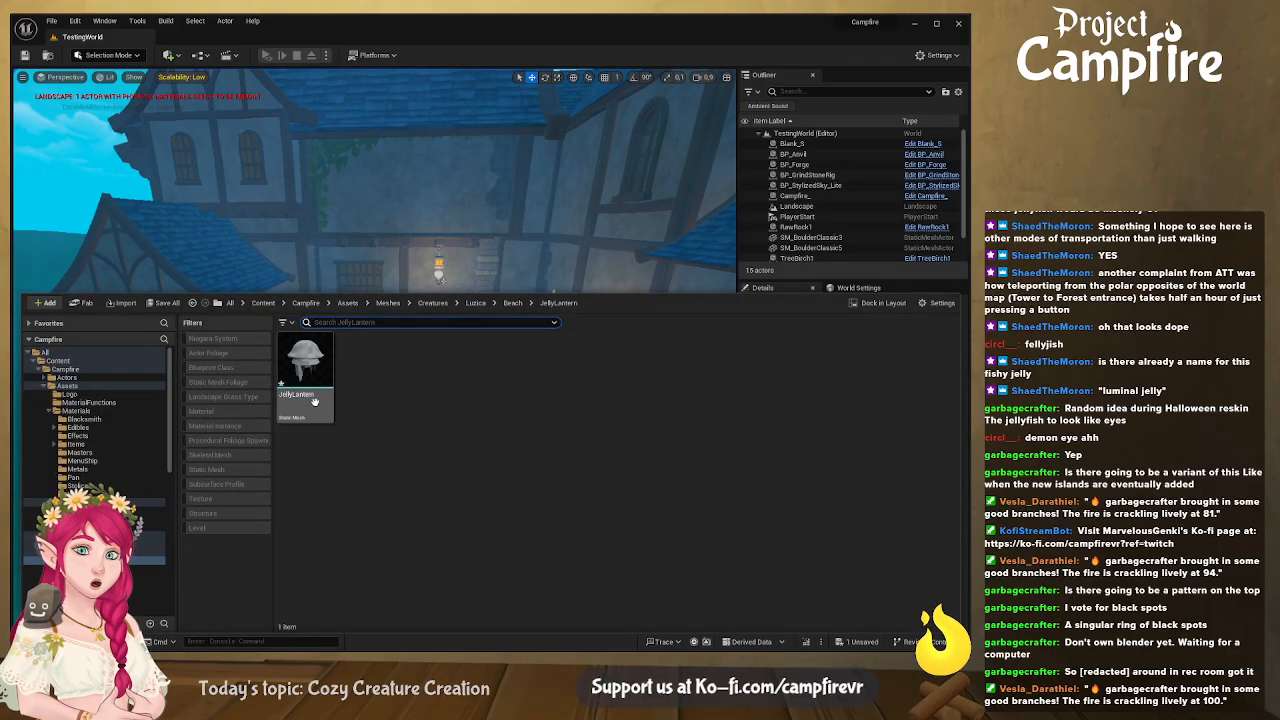
click(322, 368)
double_click(322, 368)
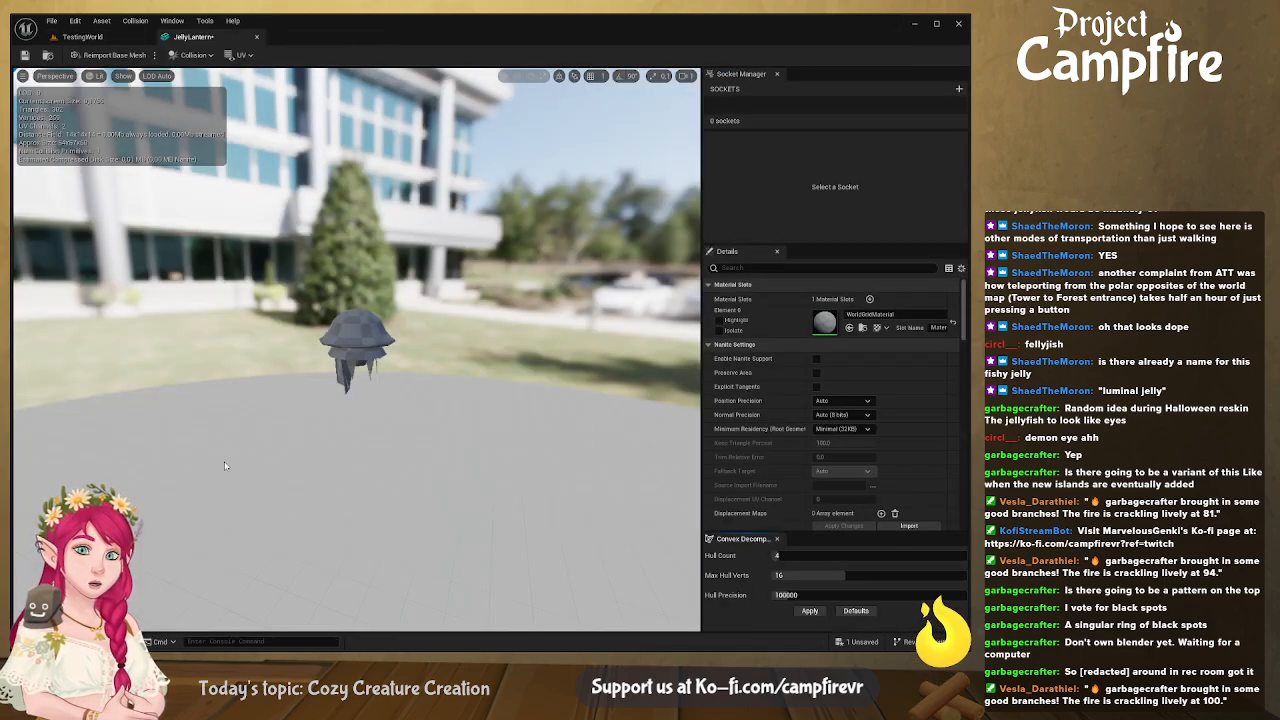
key(d)
right_drag(256, 437, 510, 437)
key(a)
right_drag(320, 510, 350, 510)
Create a folder named Creatures in the project's Assets/Textures folder
key(ctrl+space)
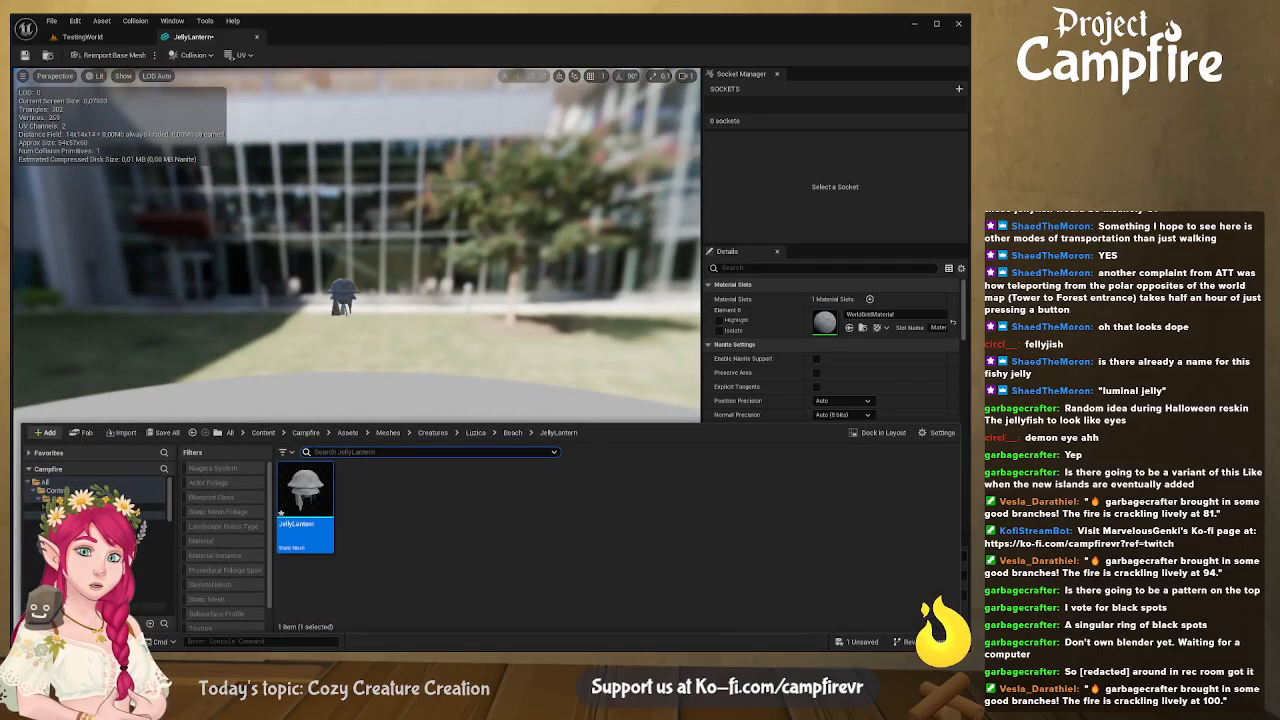
click(348, 432)
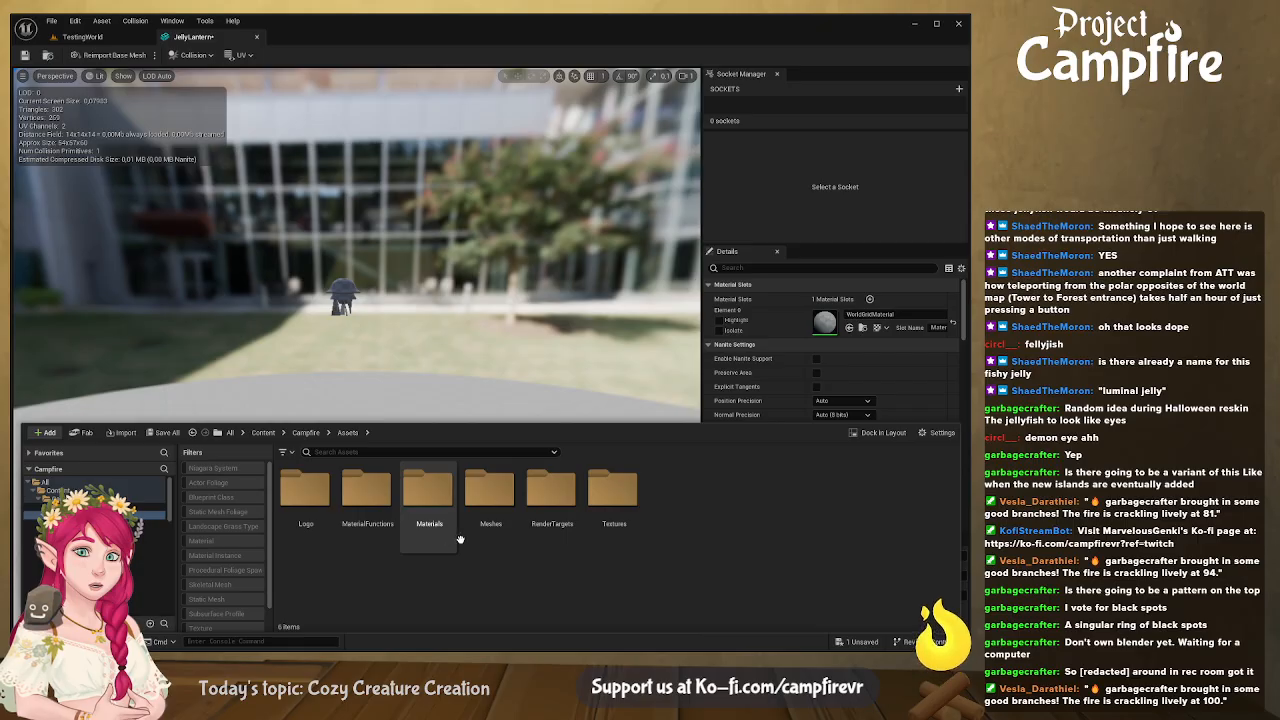
click(617, 524)
double_click(617, 524)
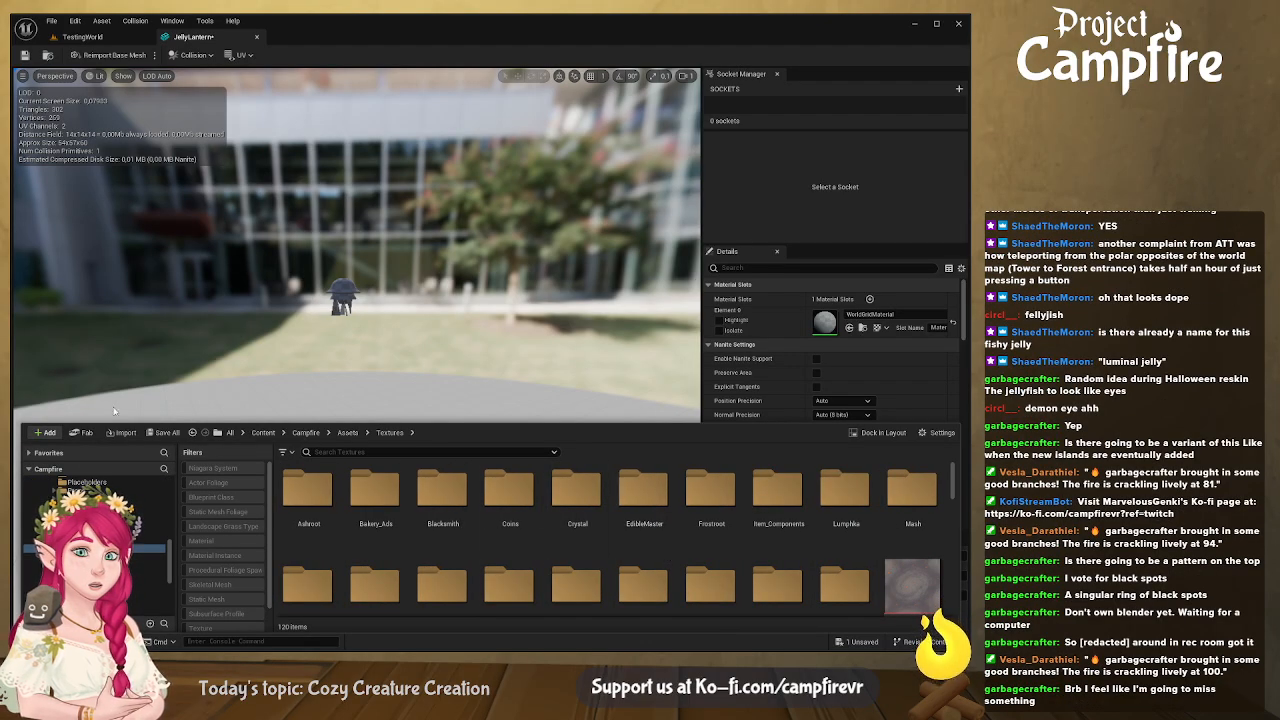
click(36, 433)
click(139, 380)
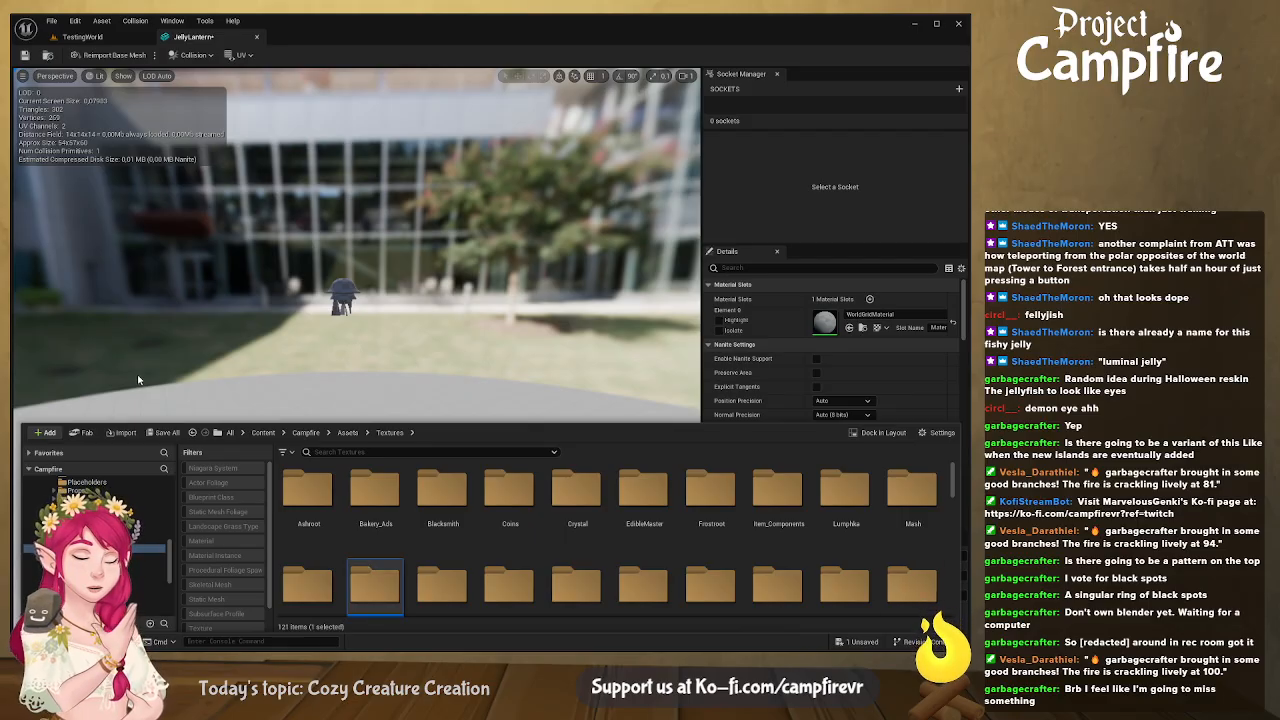
text(Creatures)
key(Return)
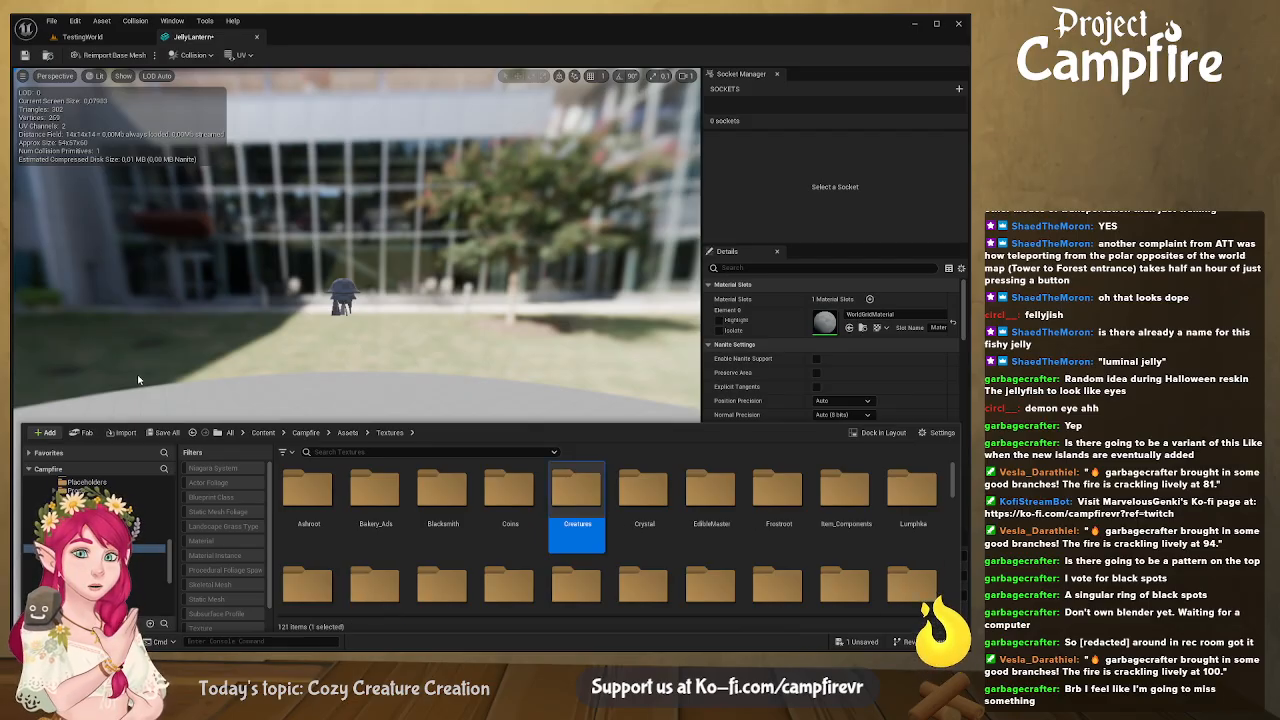
Create a Luzica folder inside Textures/Creatures and open it
double_click(588, 488)
key(ctrl+shift+n)
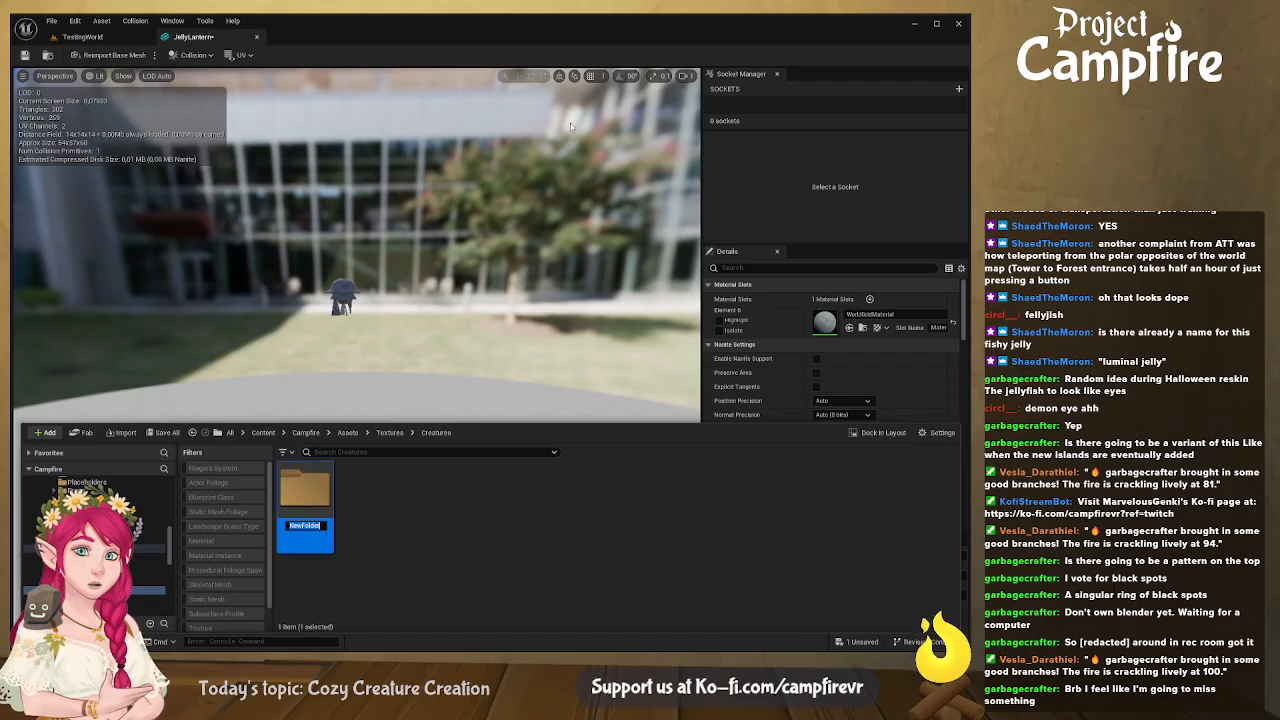
text(Luzica)
key(Return)
double_click(297, 499)
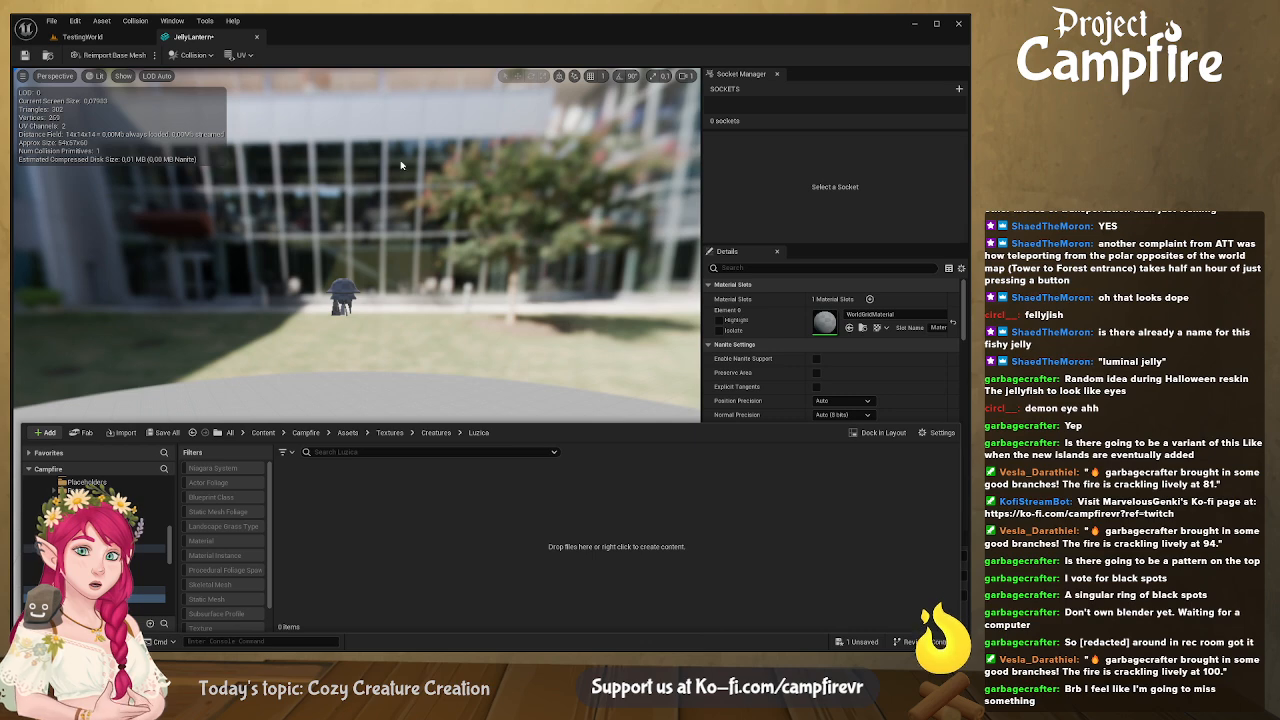
Add a Beach folder inside Textures/Creatures/Luzica and open it
key(ctrl+shift+n)
text(Beach)
key(Return)
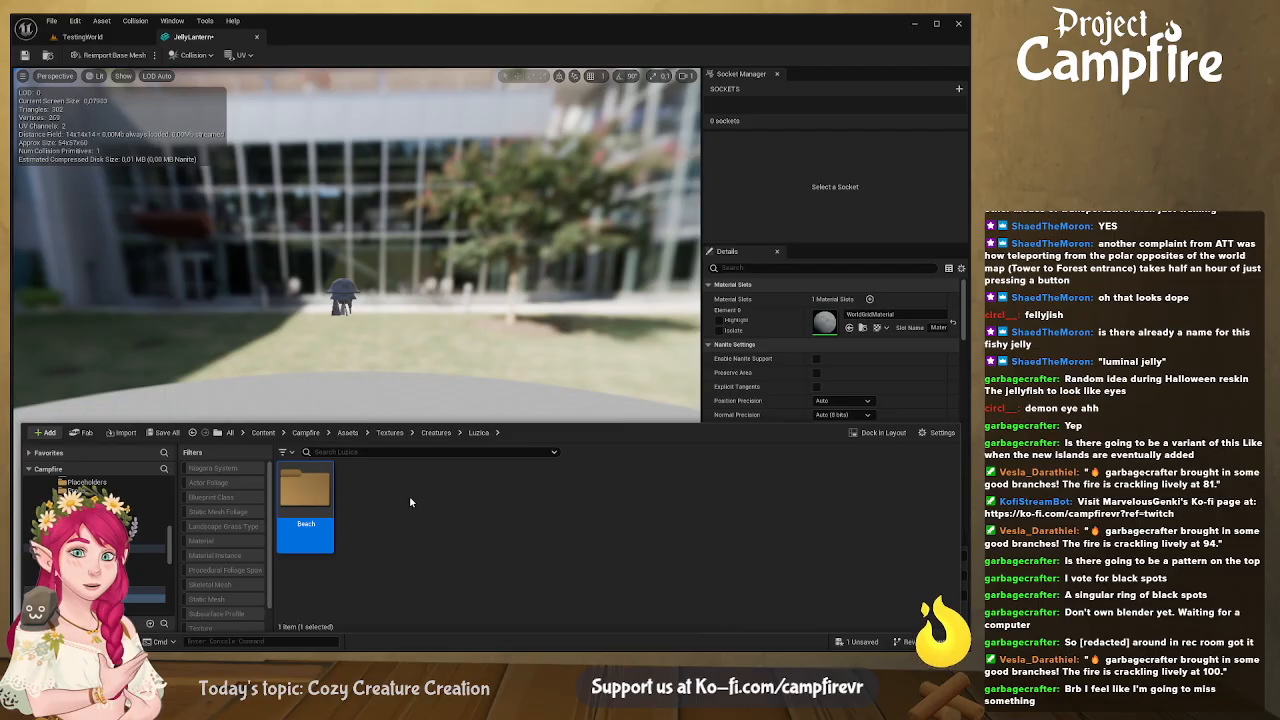
double_click(304, 486)
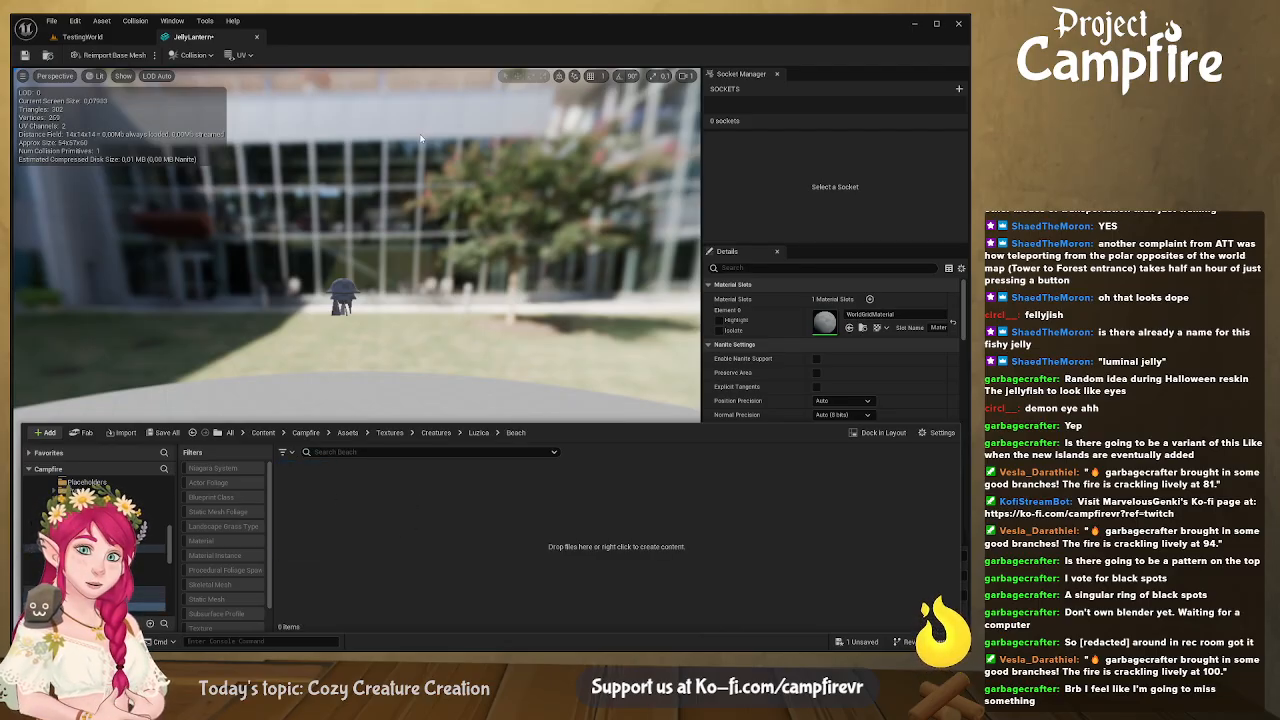
Add a JellyLantern folder inside the Beach textures folder and open it
key(ctrl+shift+n)
text(llyLantern)
key(Return)
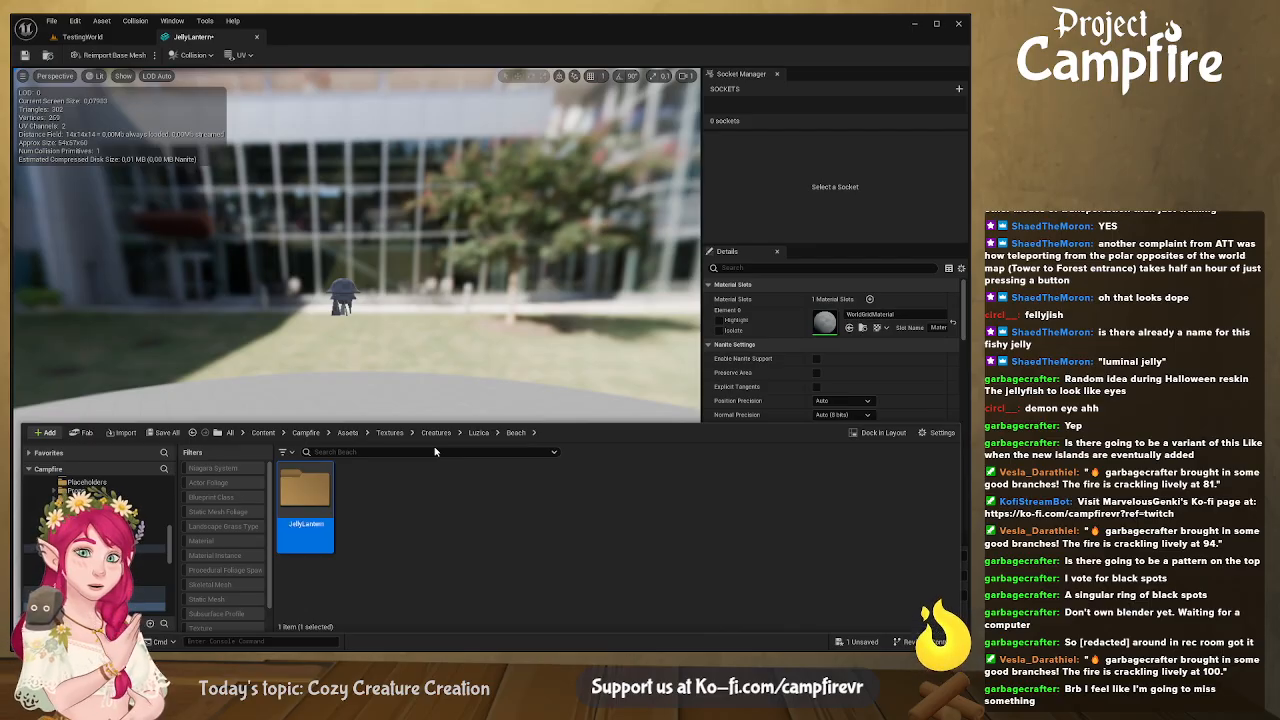
double_click(307, 480)
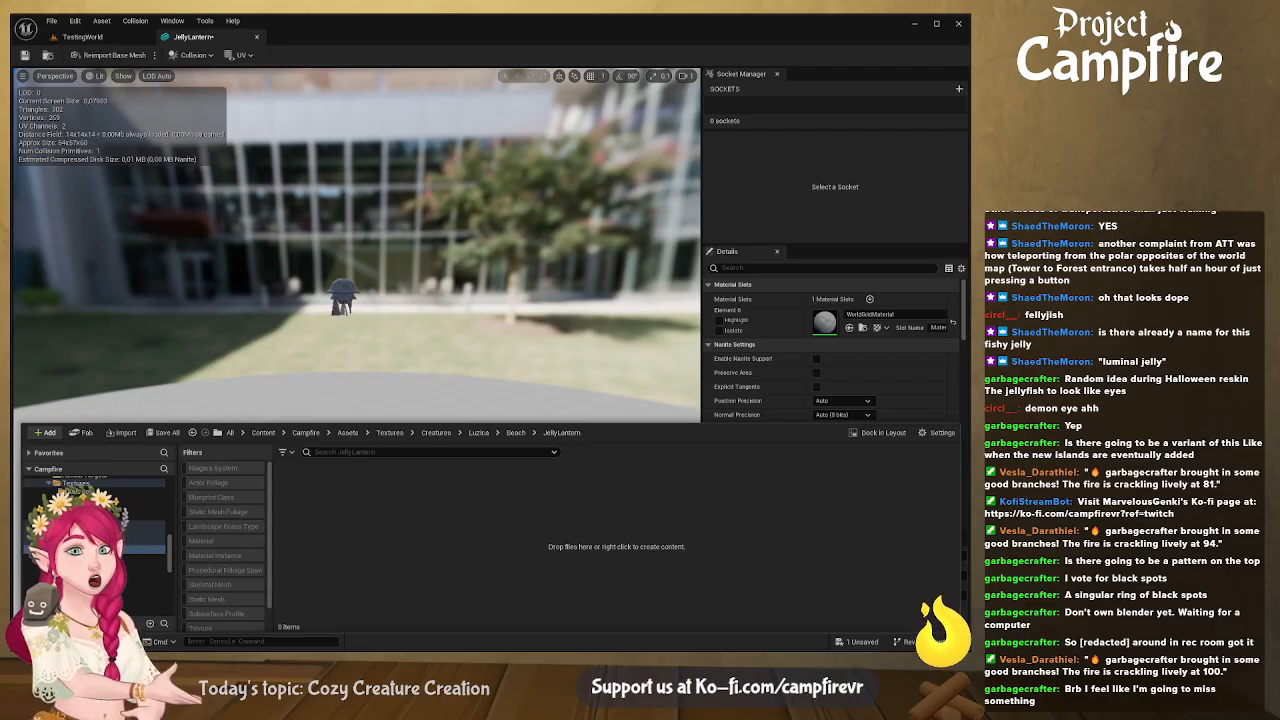
key(ctrl+space)
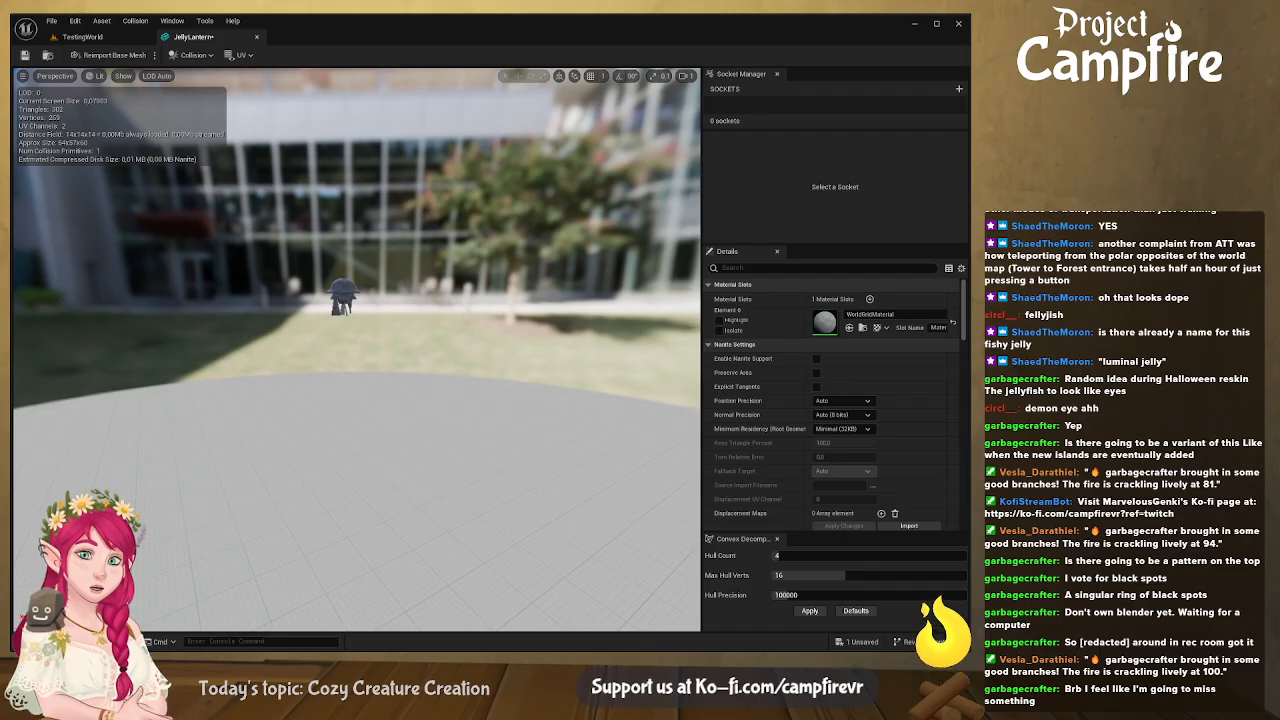
key(ctrl+space)
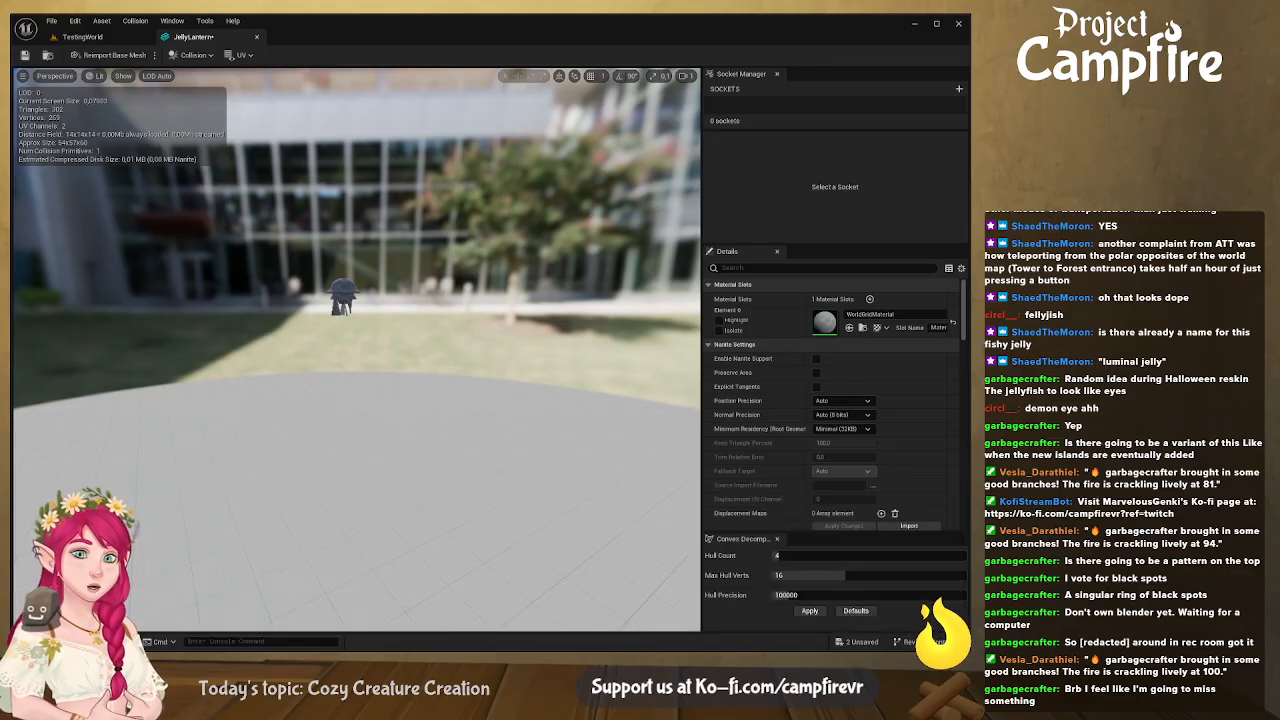
Create a material from the imported JellyLantern texture and name it M_JellyLanternTexture_Mat
click(56, 642)
click(303, 528)
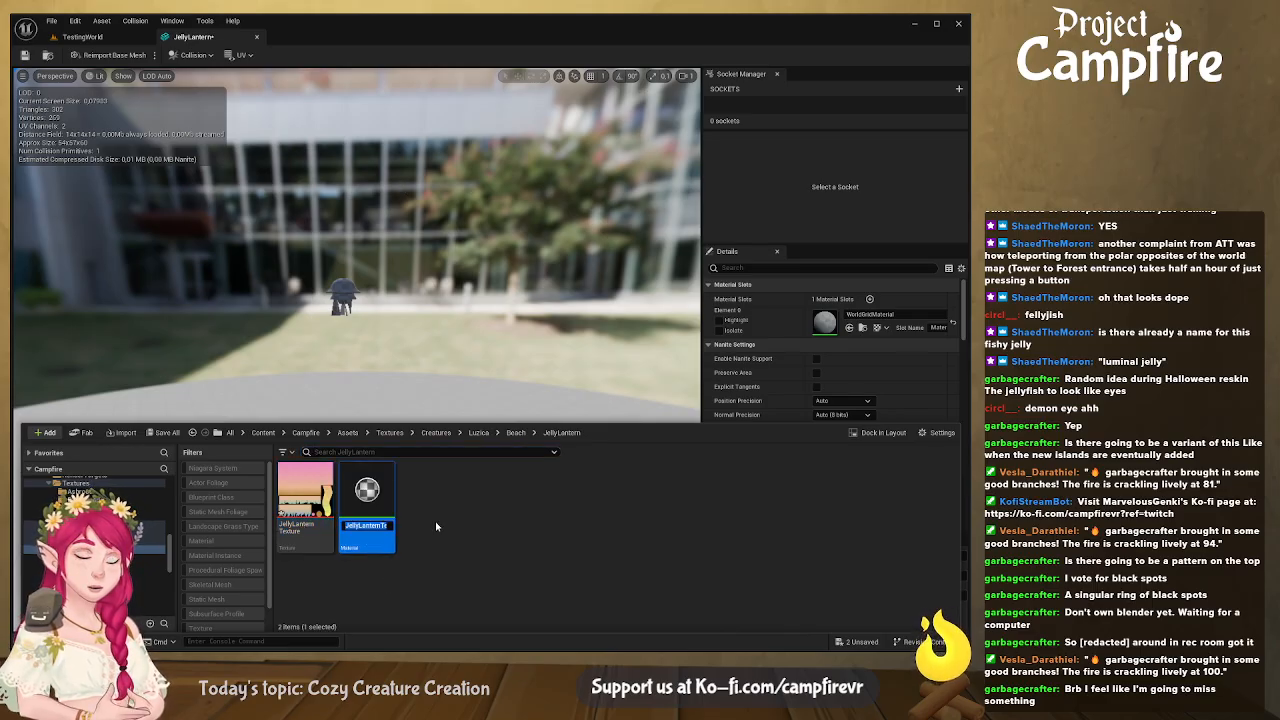
key(Home)
text(M_)
key(Return)
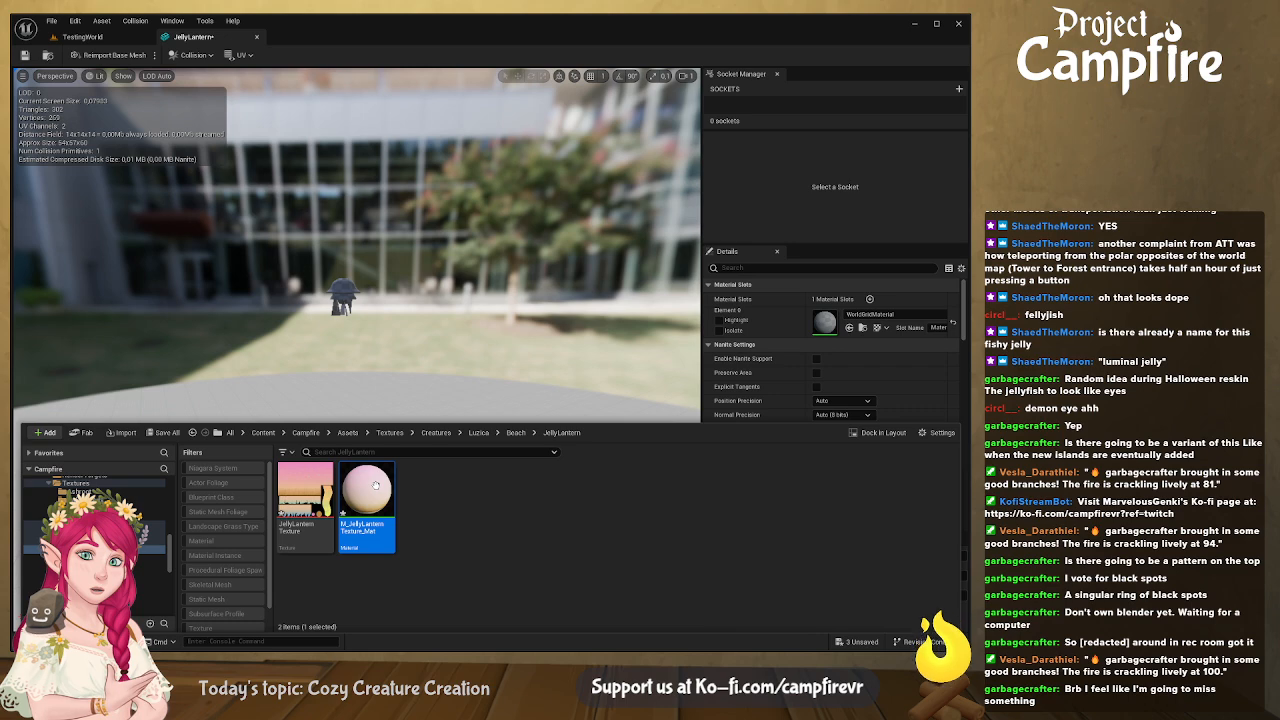
Move M_JellyLanternTexture_Mat out of the JellyLantern textures folder into Assets/Materials
scroll(85, 516, up, 3)
click(85, 516)
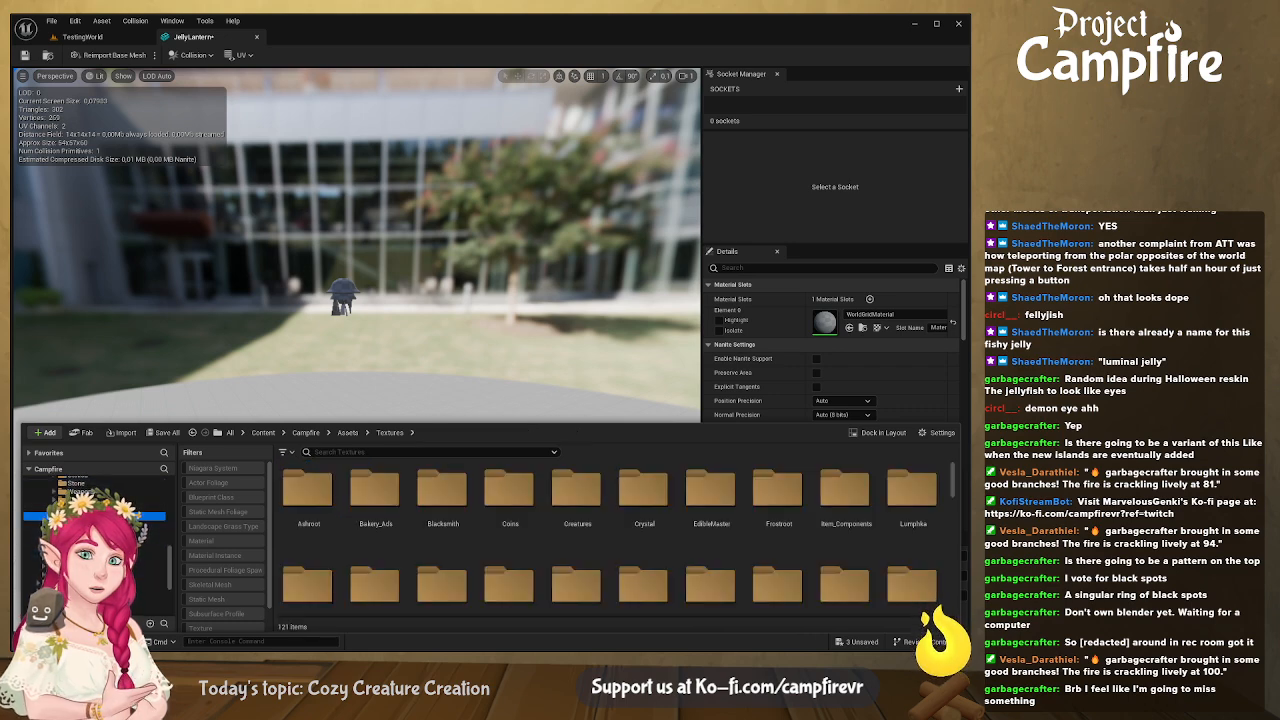
click(112, 583)
scroll(142, 572, down, 2)
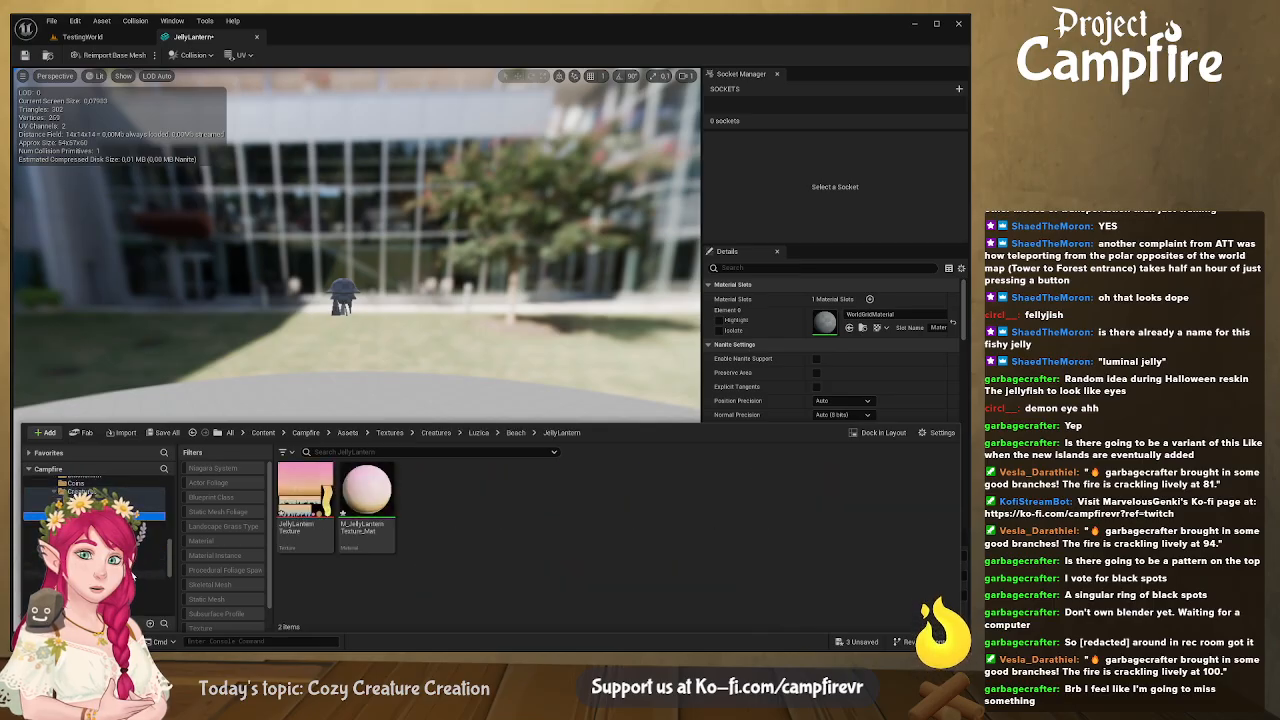
scroll(140, 572, down, 2)
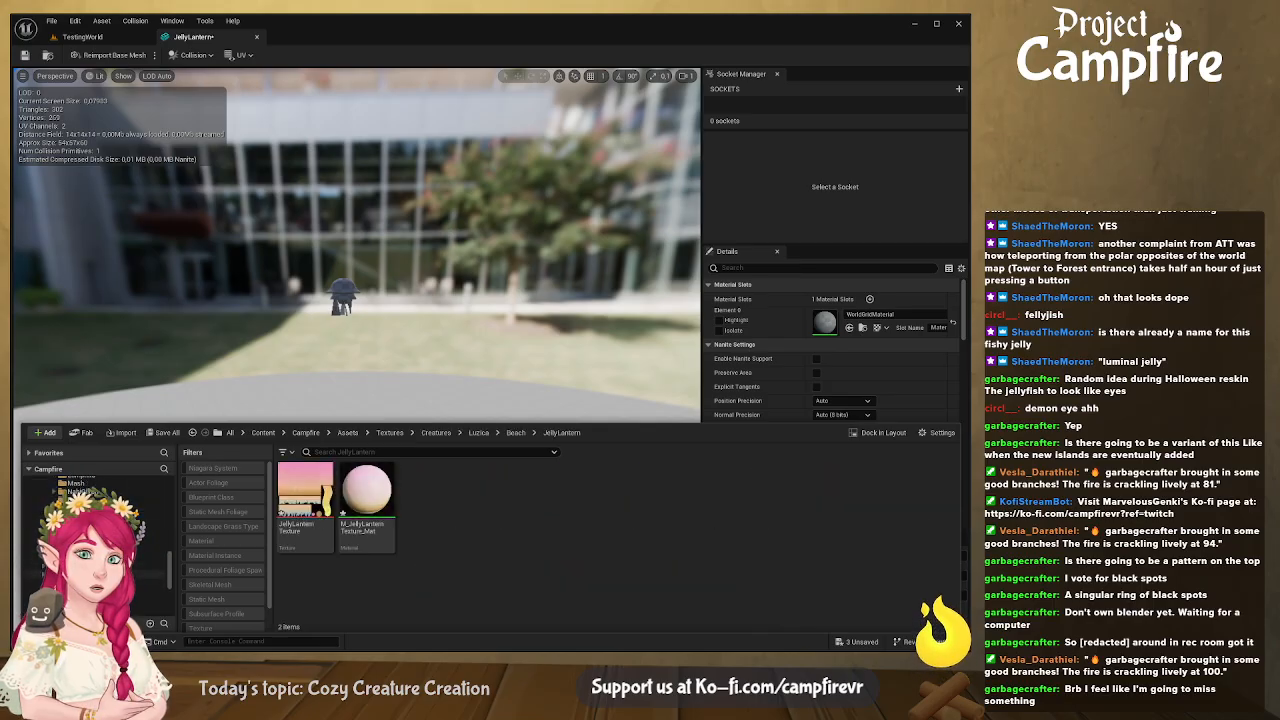
scroll(140, 572, up, 3)
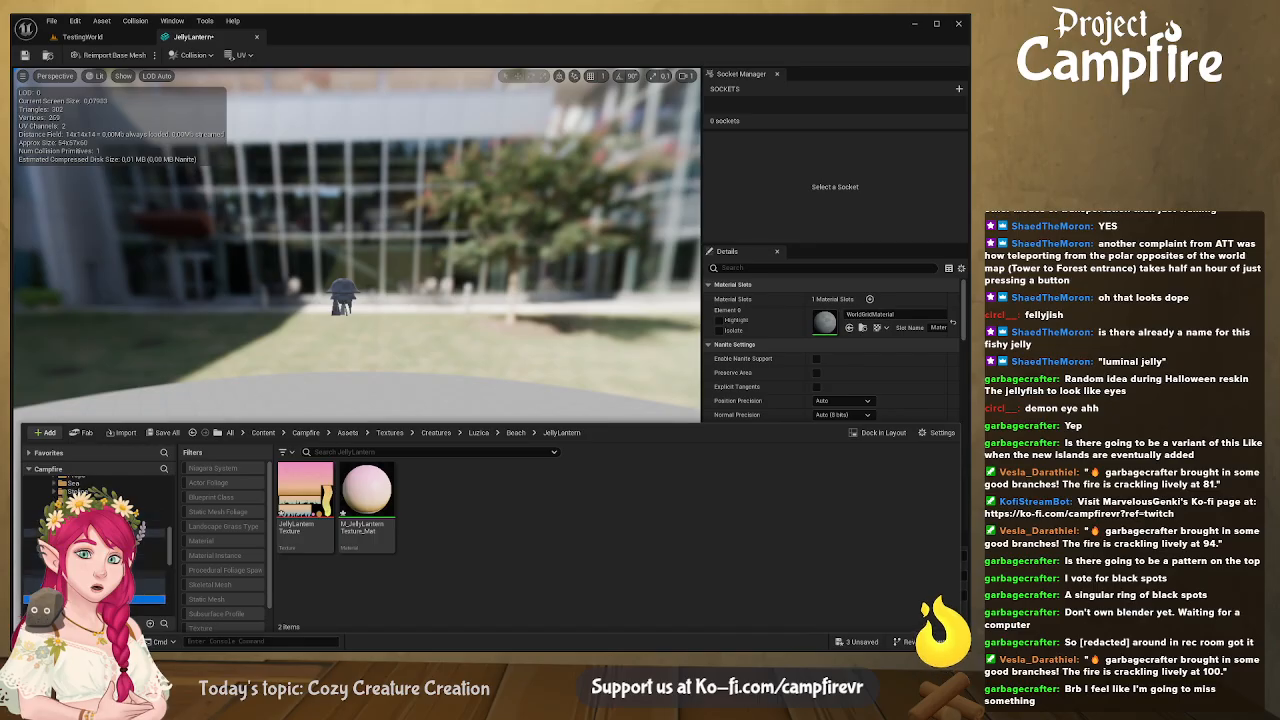
scroll(140, 572, up, 2)
scroll(140, 572, up, 2)
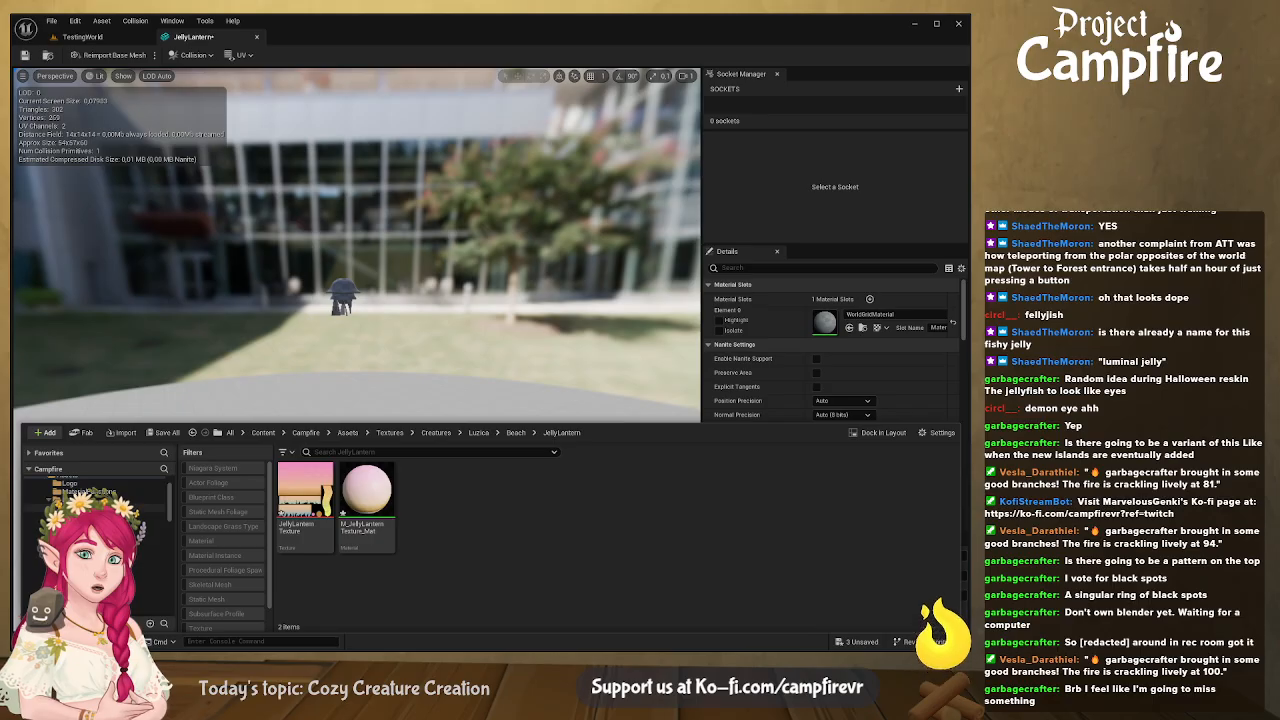
drag(376, 492, 84, 500)
click(100, 518)
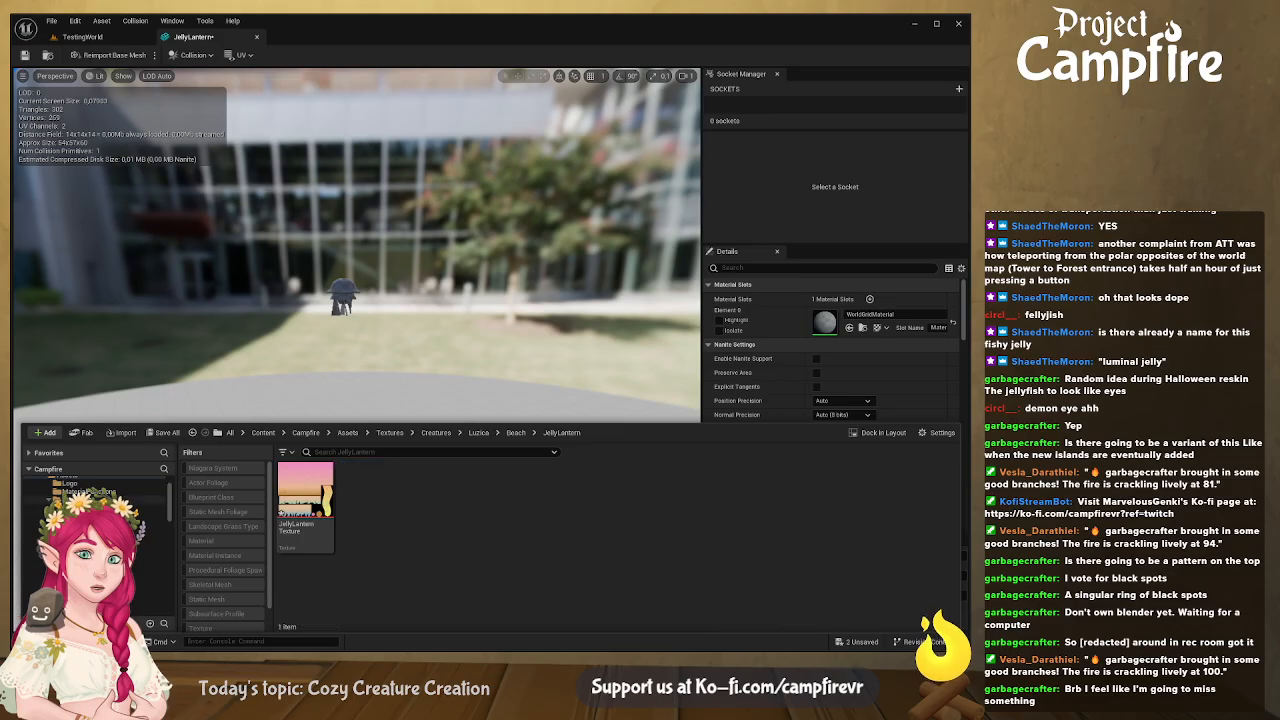
Create a Creatures folder inside Assets/Materials and open it
click(84, 499)
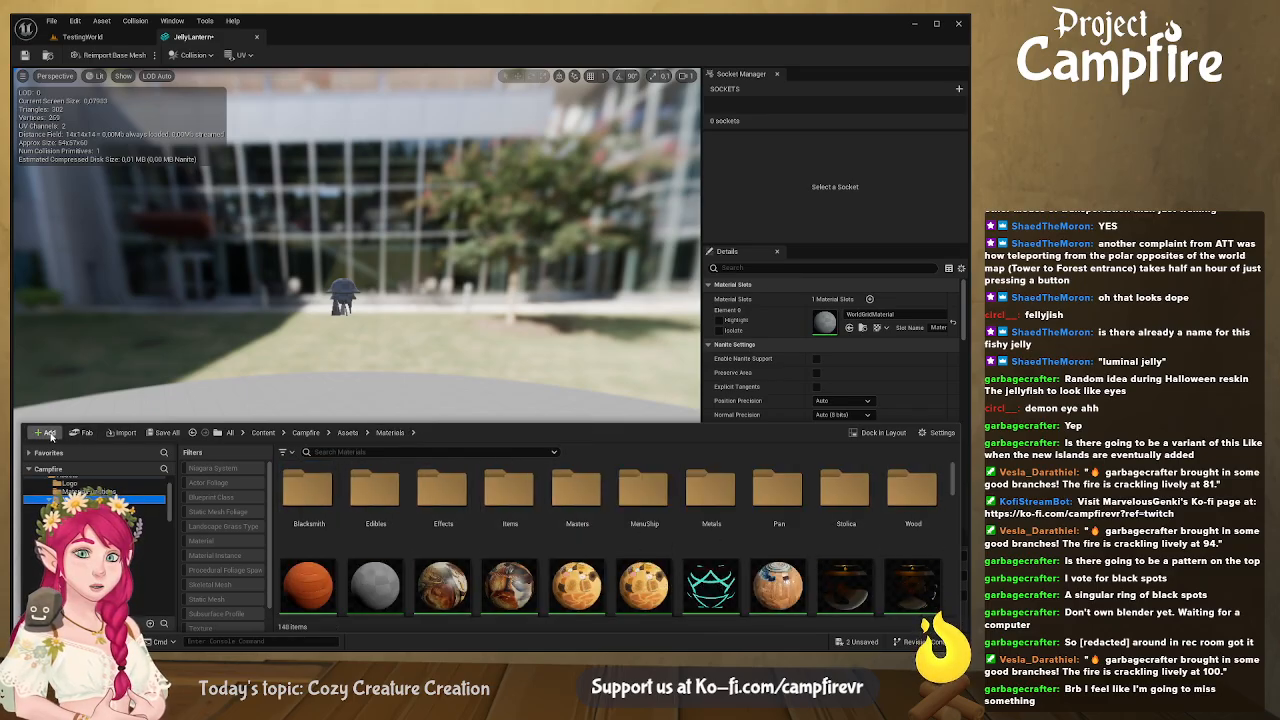
click(46, 433)
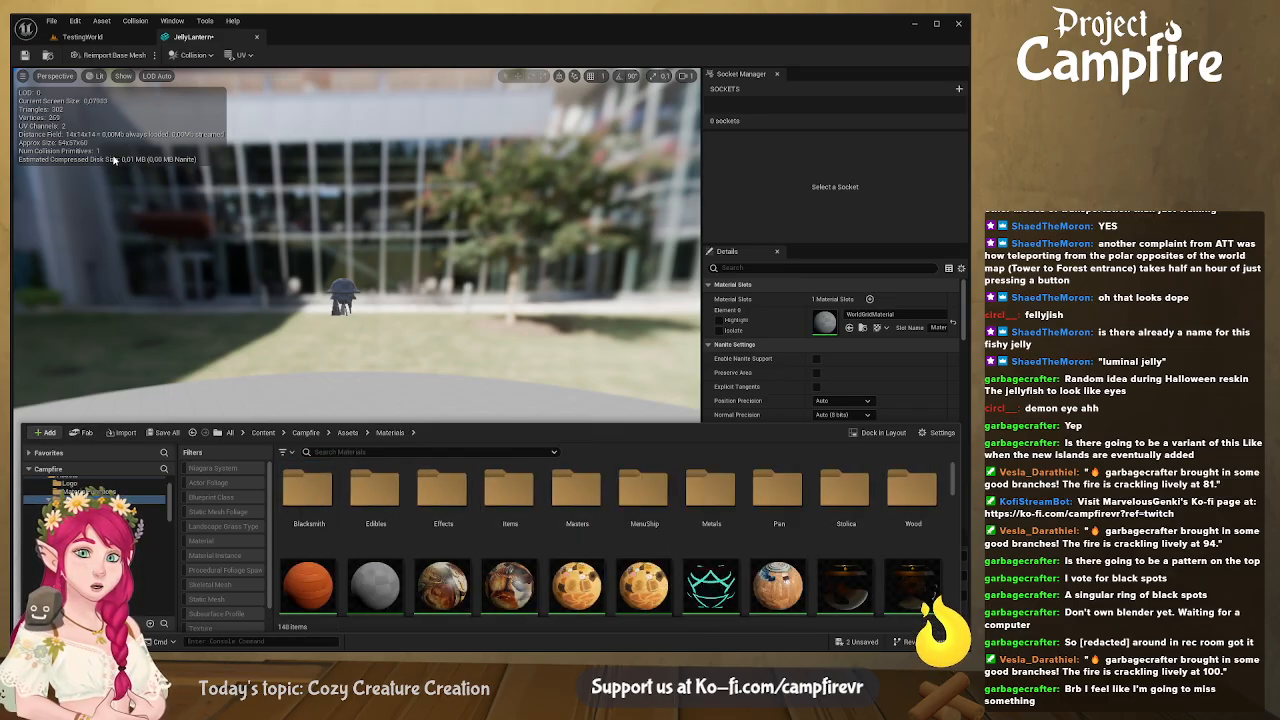
click(98, 82)
text(Creatures)
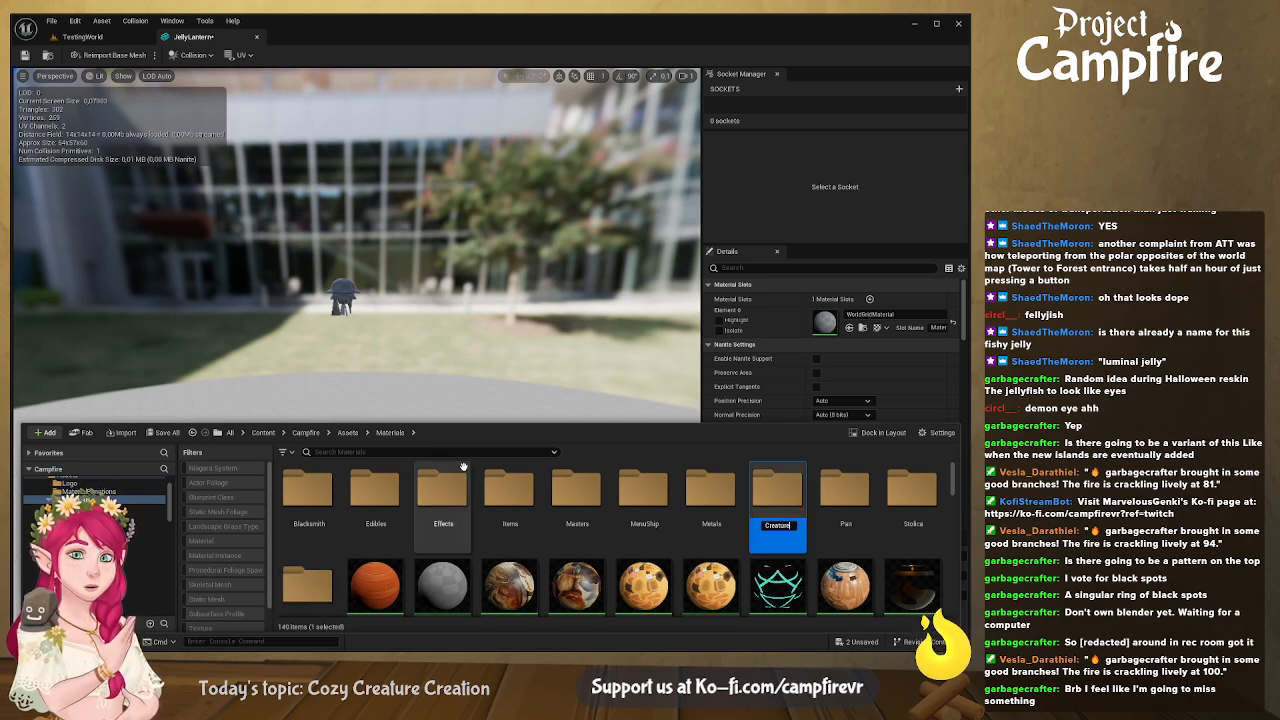
key(Return)
double_click(378, 500)
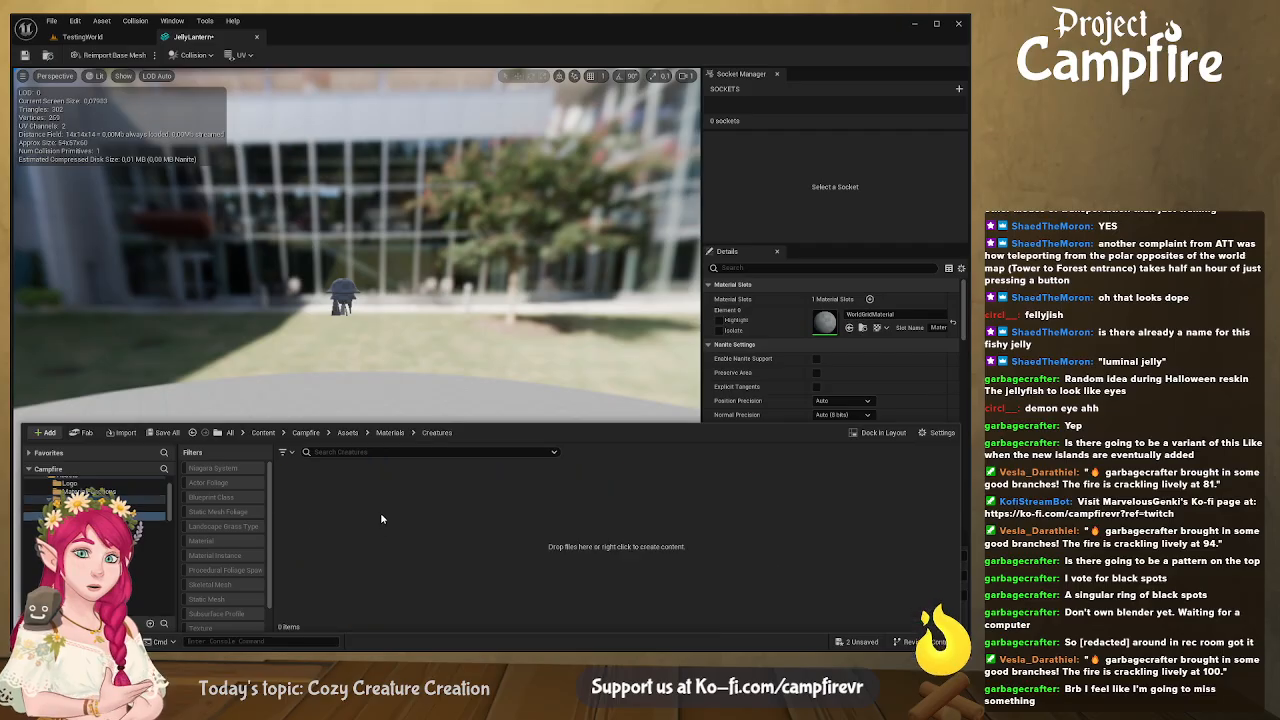
Add a Luzica folder inside Materials/Creatures and open it
key(ctrl+shift+n)
text(Luzica)
key(Return)
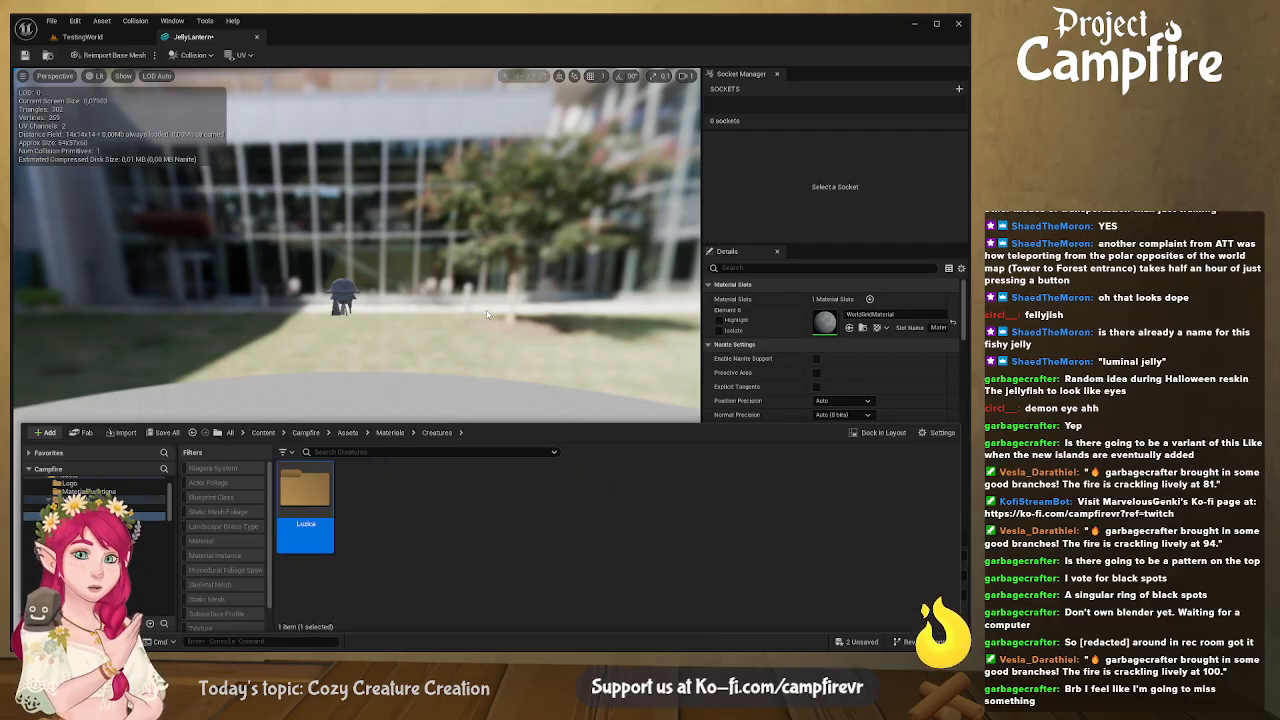
double_click(304, 495)
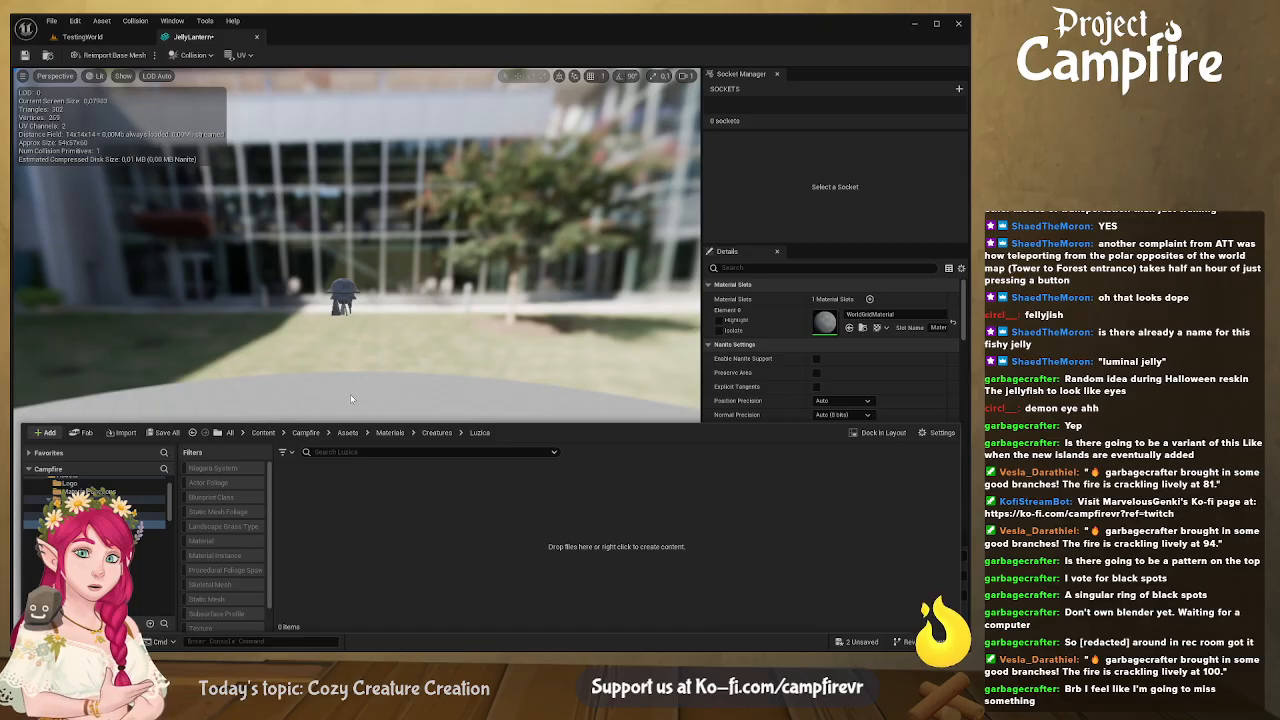
Add a Beach folder inside Materials/Creatures/Luzica and open it
key(ctrl+shift+n)
text(Beach)
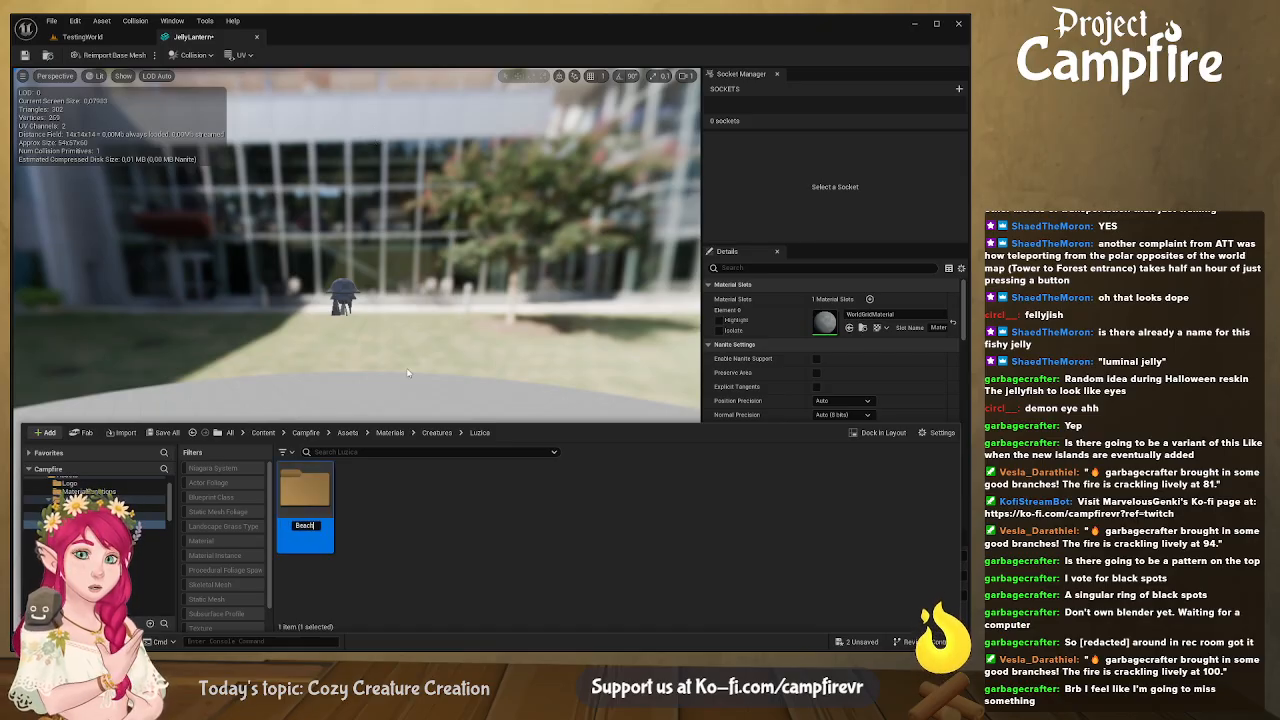
key(Return)
double_click(300, 494)
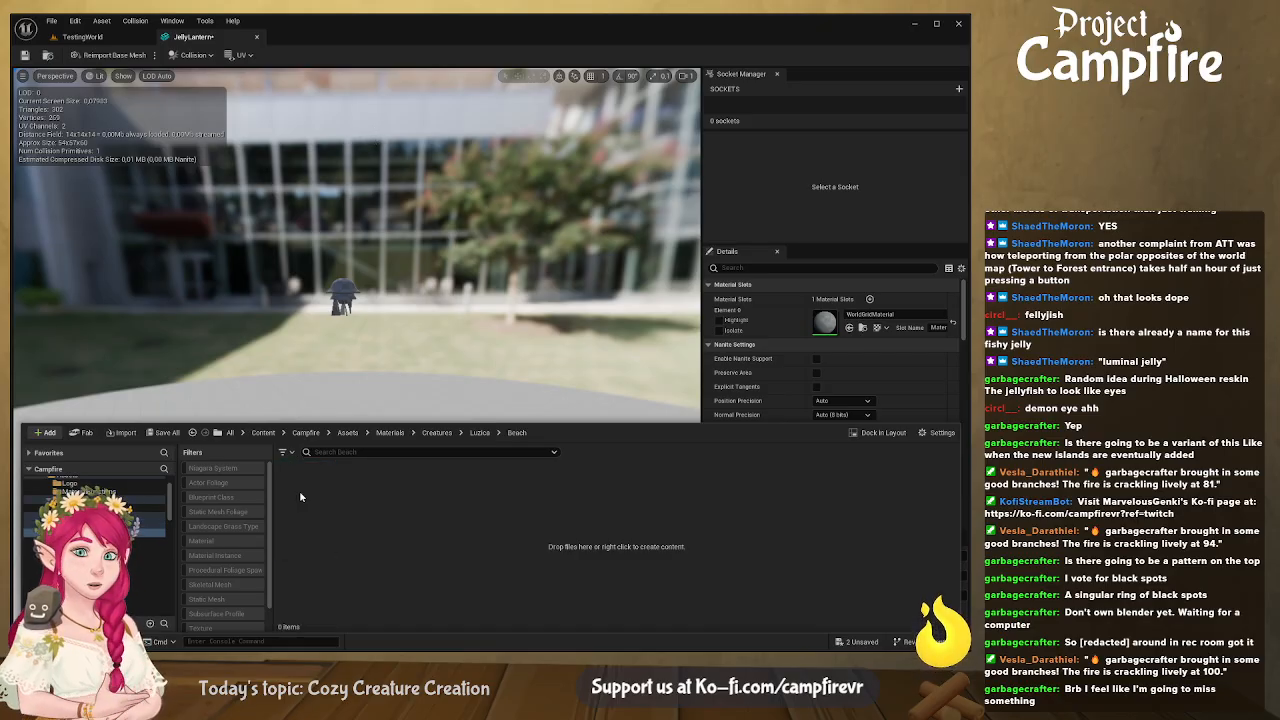
Add a JellyLantern folder inside the Beach materials folder
key(ctrl+shift+n)
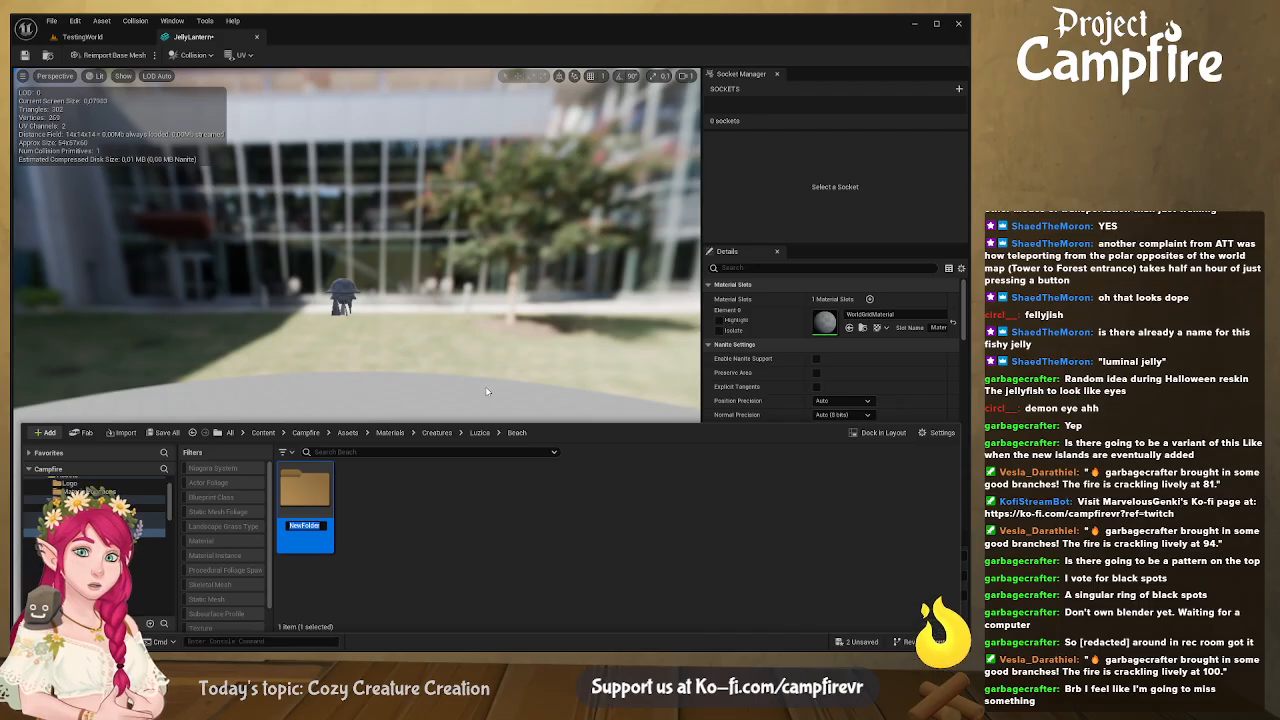
text(JellyLantern)
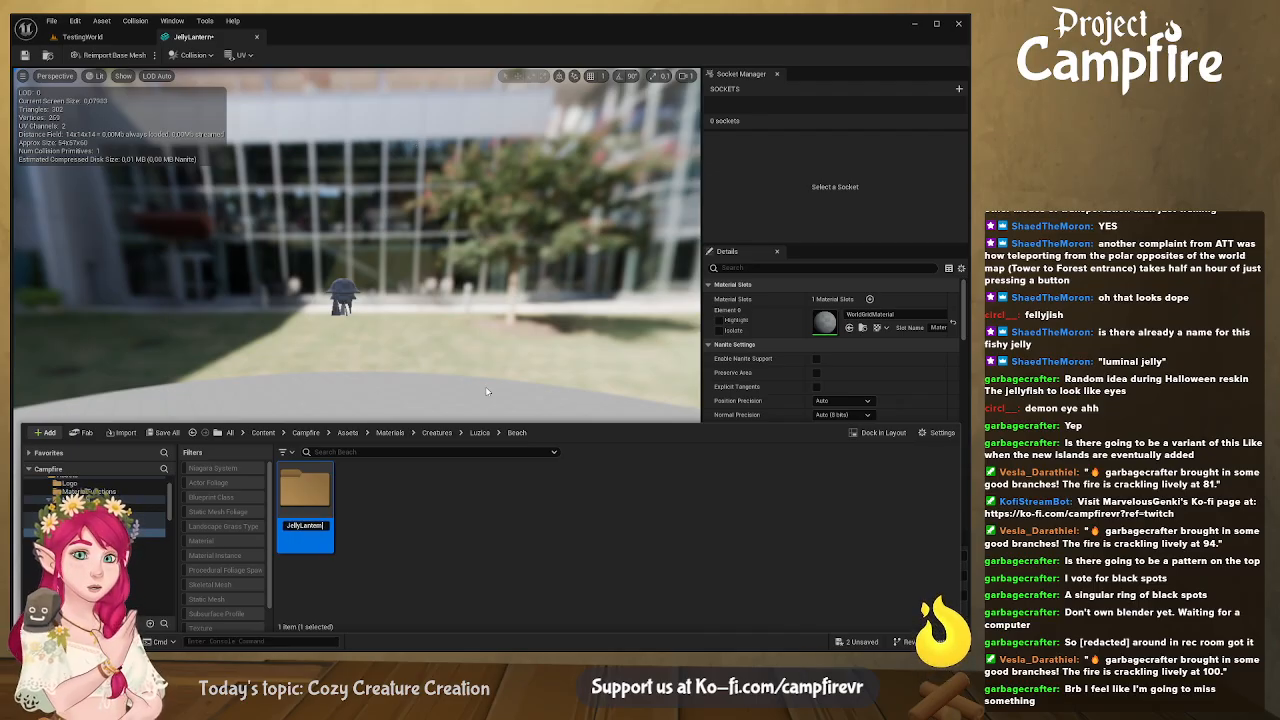
key(Return)
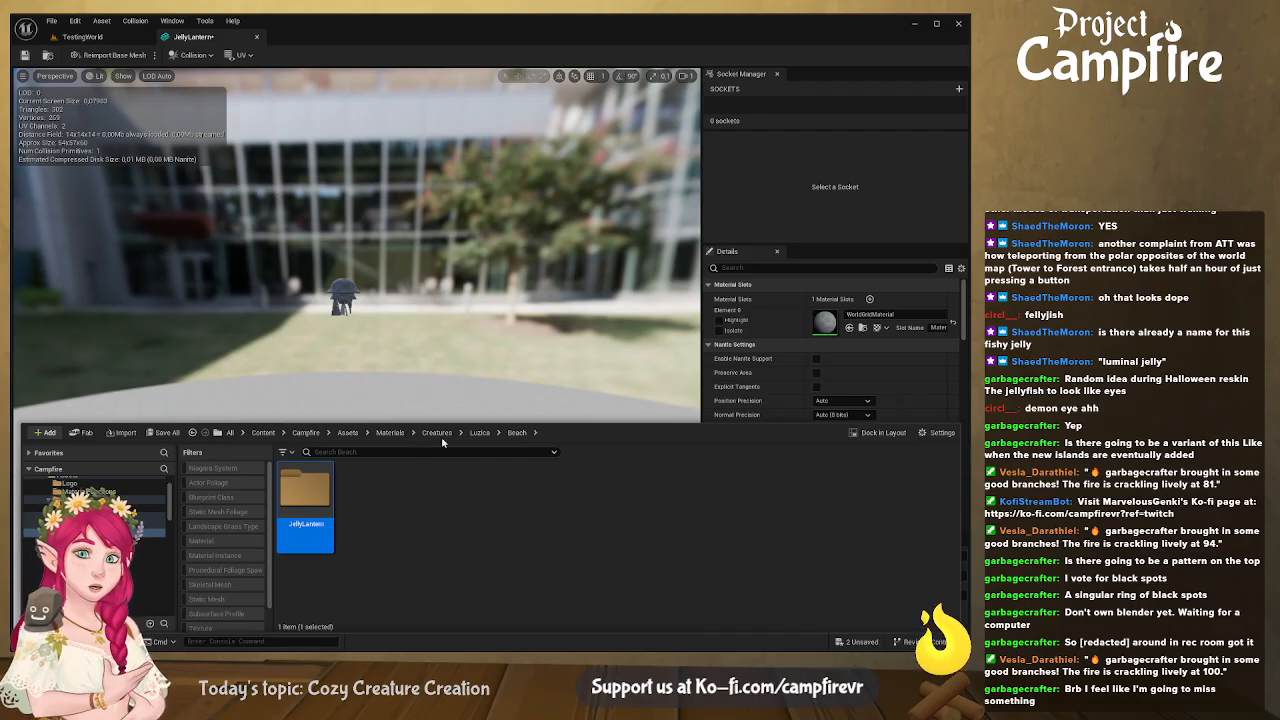
Return to the main Materials folder and look through its assets for M_JellyLanternTexture_Mat
click(389, 432)
scroll(609, 539, down, 2)
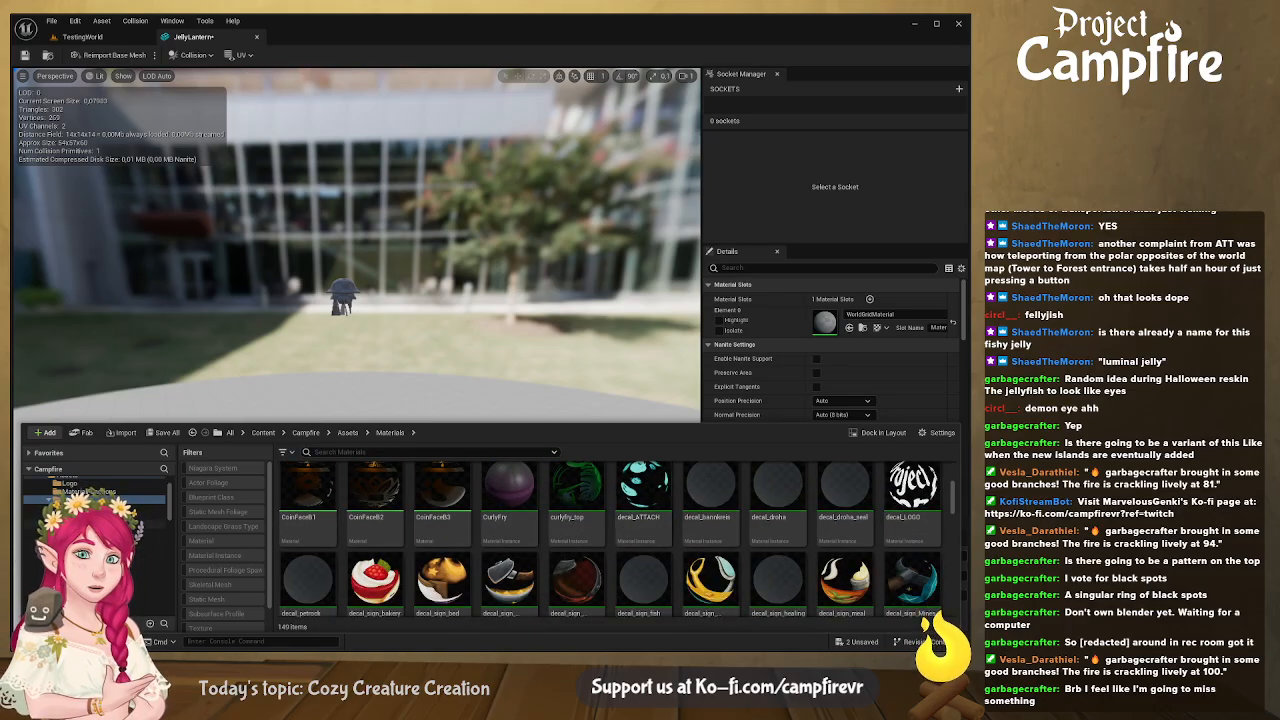
scroll(585, 558, down, 10)
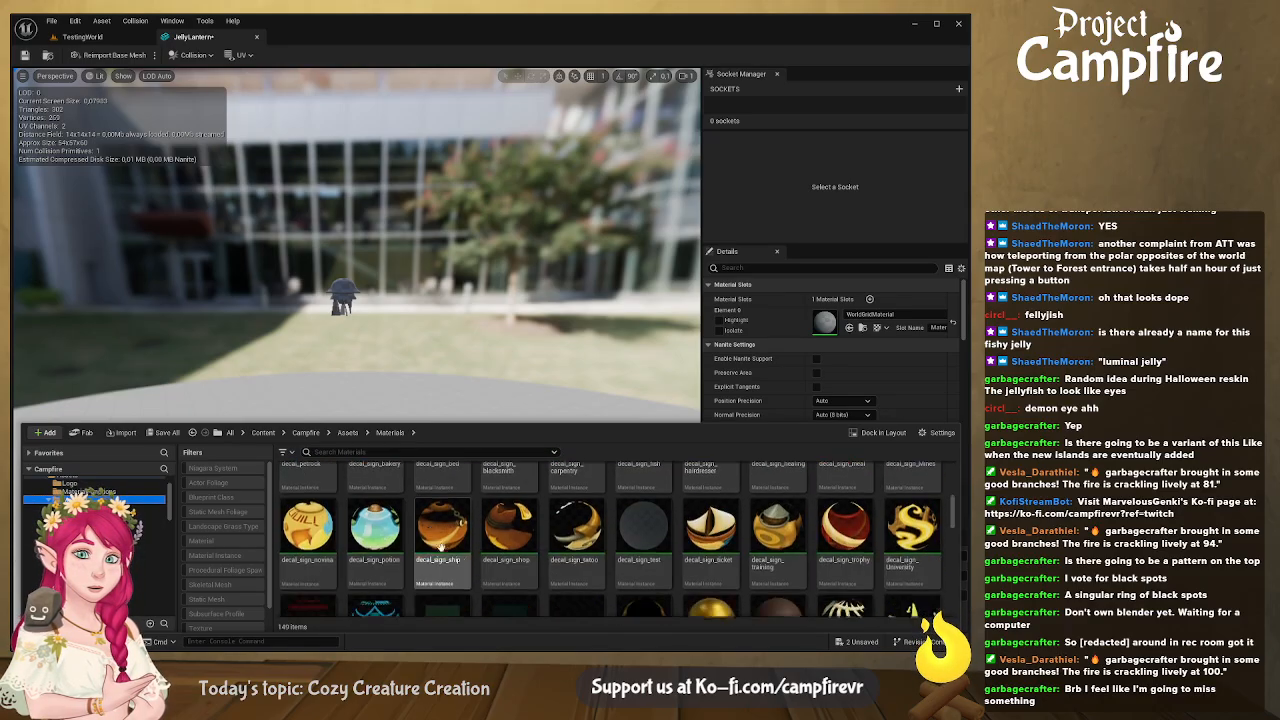
scroll(585, 558, down, 15)
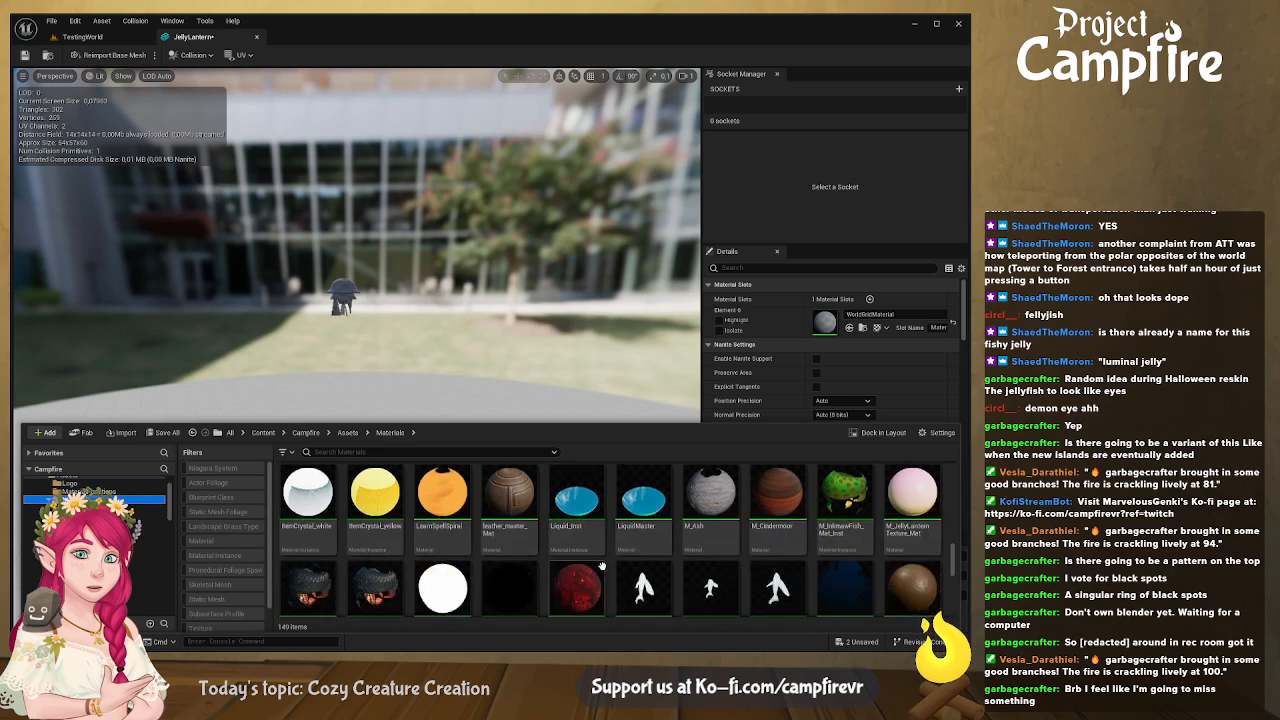
scroll(628, 578, down, 3)
scroll(628, 590, up, 4)
scroll(628, 596, up, 8)
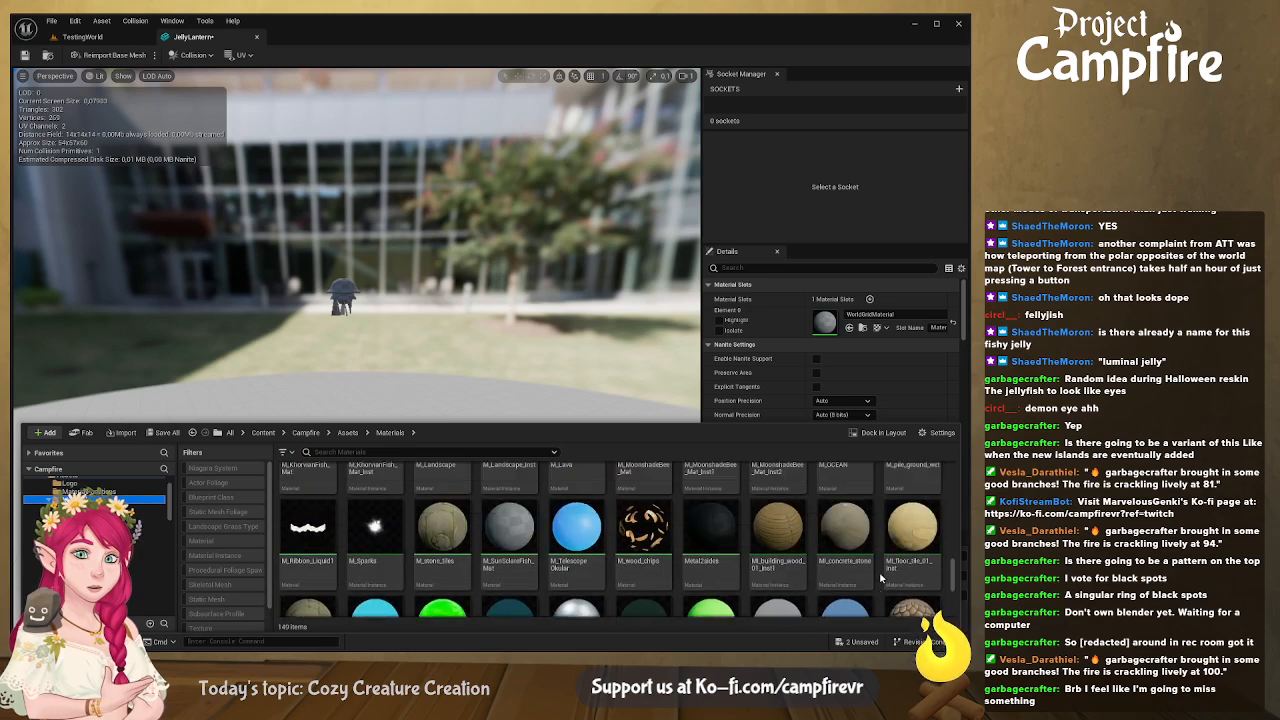
scroll(884, 586, up, 1)
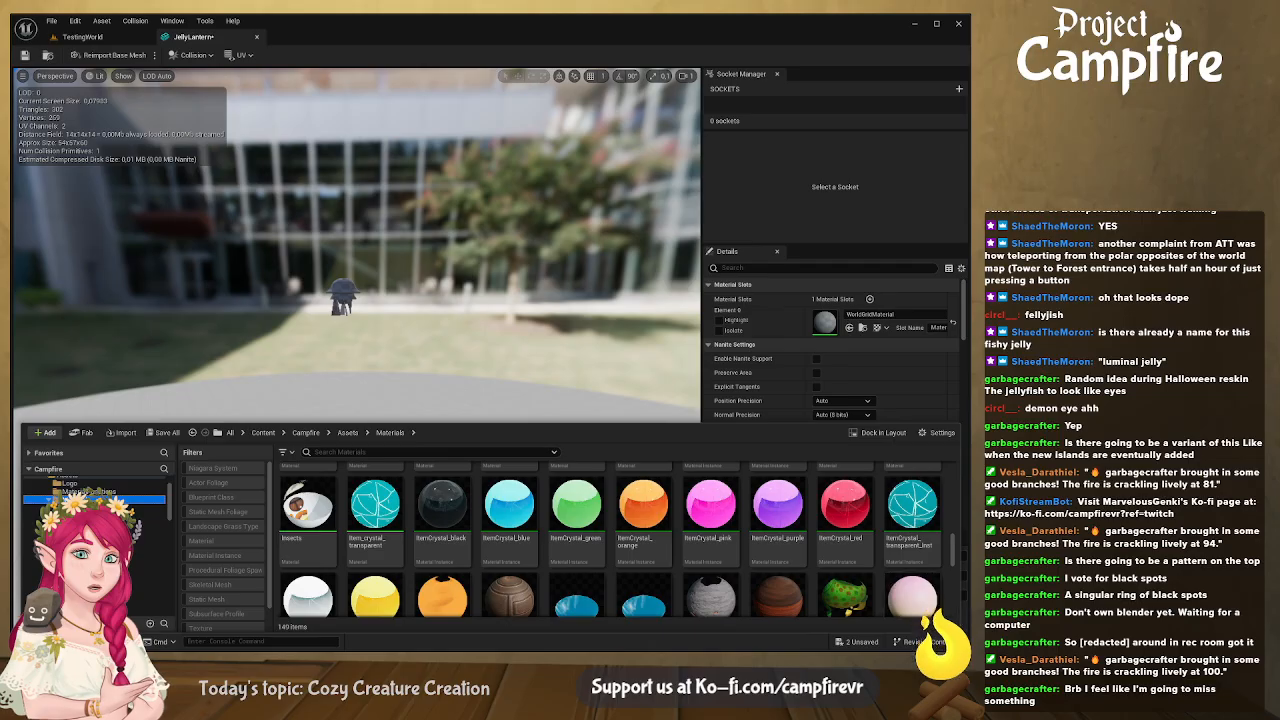
scroll(915, 595, up, 8)
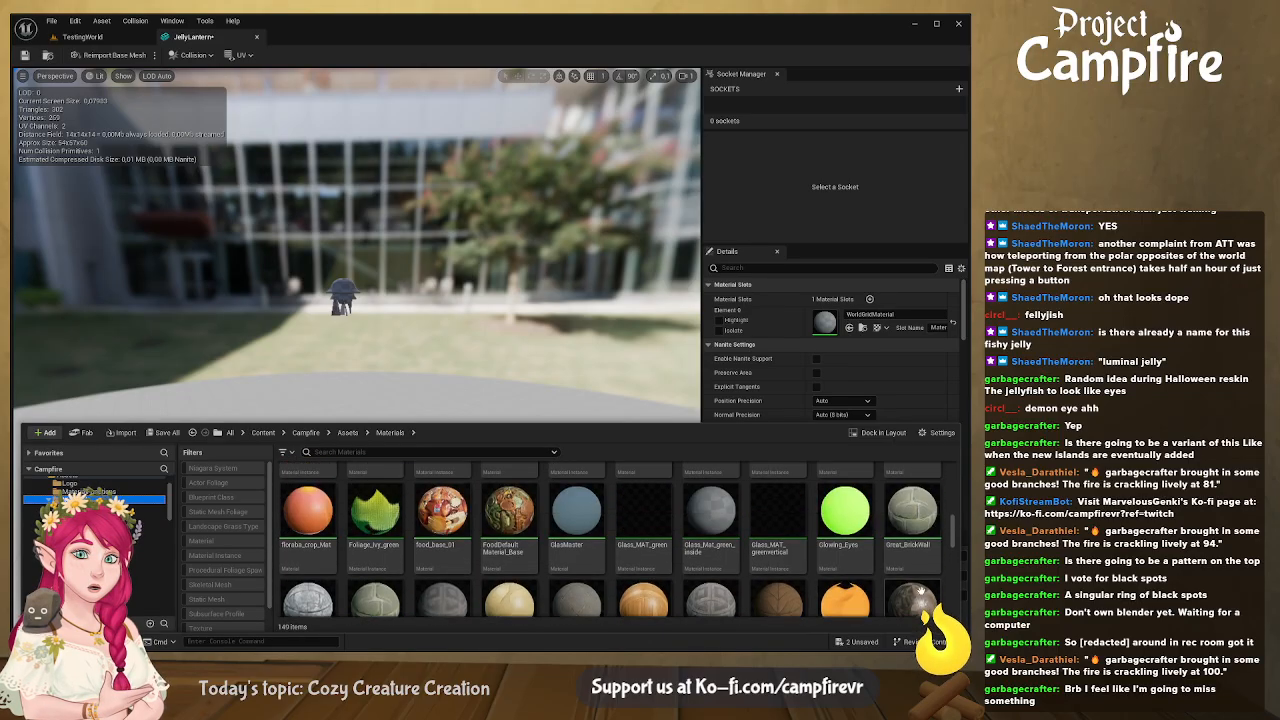
scroll(916, 589, up, 8)
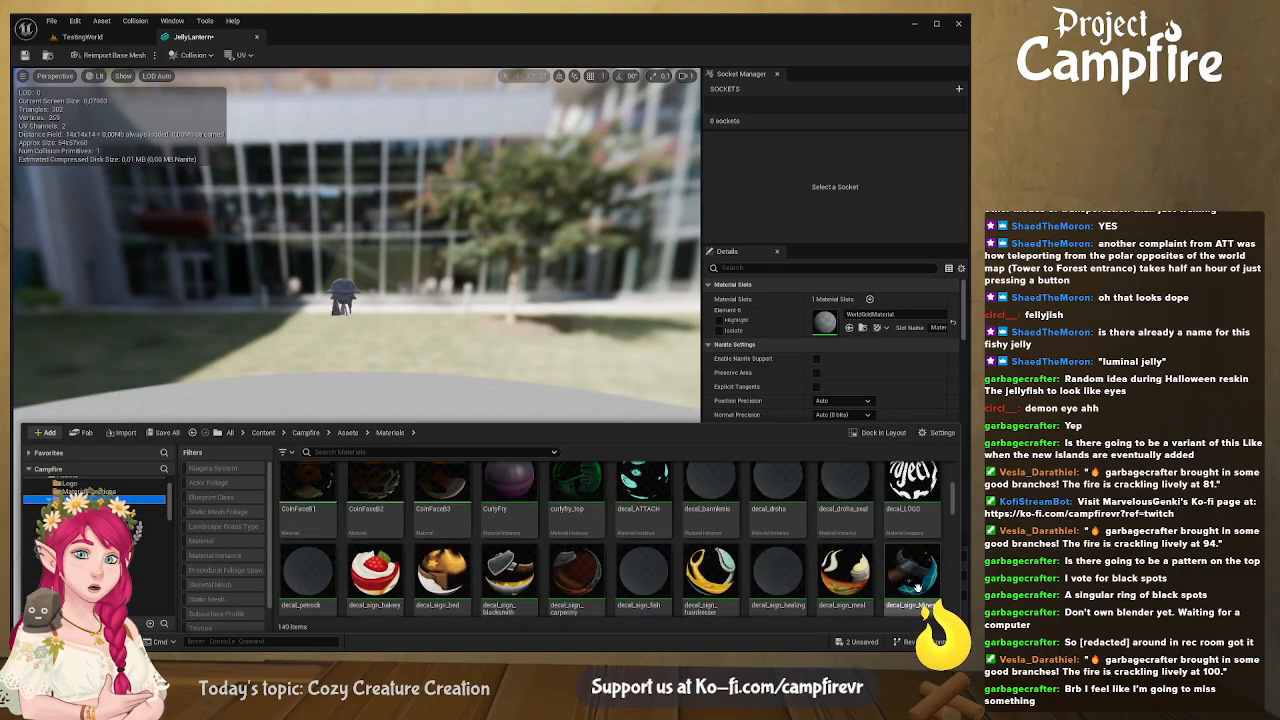
scroll(918, 590, up, 2)
Enlarge the asset browsing area, move M_JellyLanternTexture_Mat into Materials/Creatures/Luzica/Beach/JellyLantern, and open that folder
drag(643, 423, 643, 98)
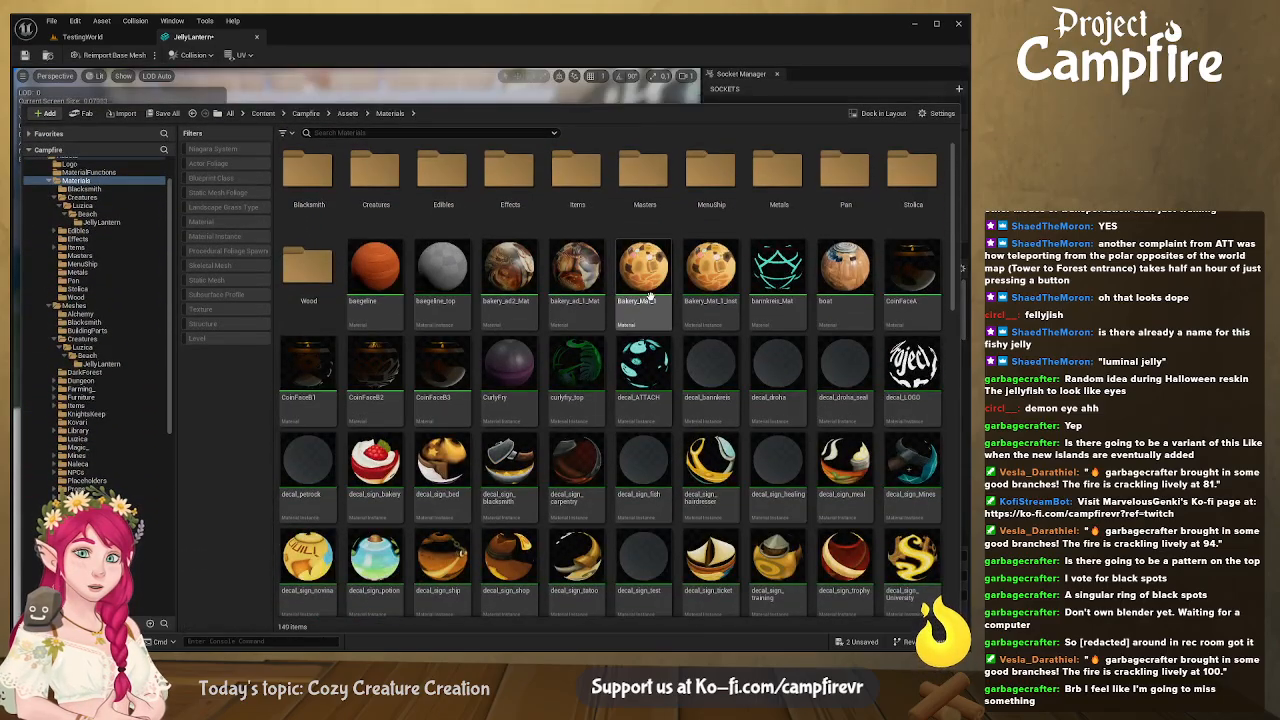
scroll(652, 303, down, 3)
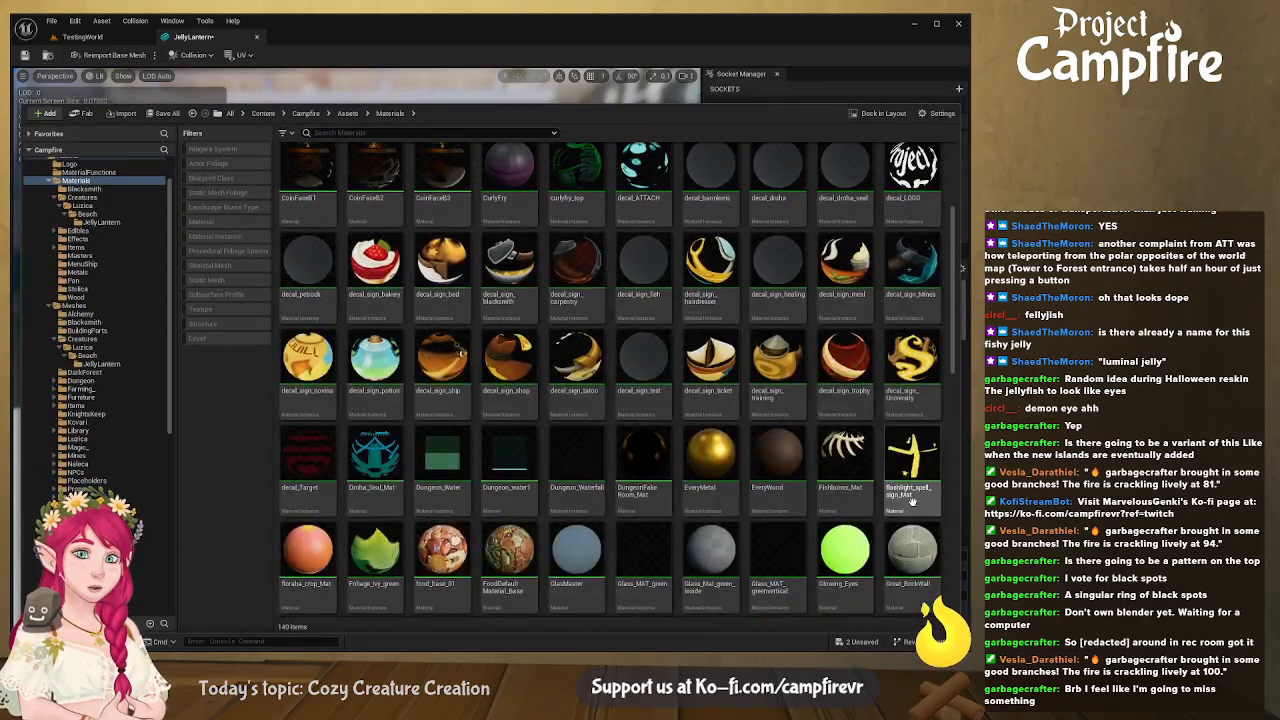
scroll(912, 502, down, 6)
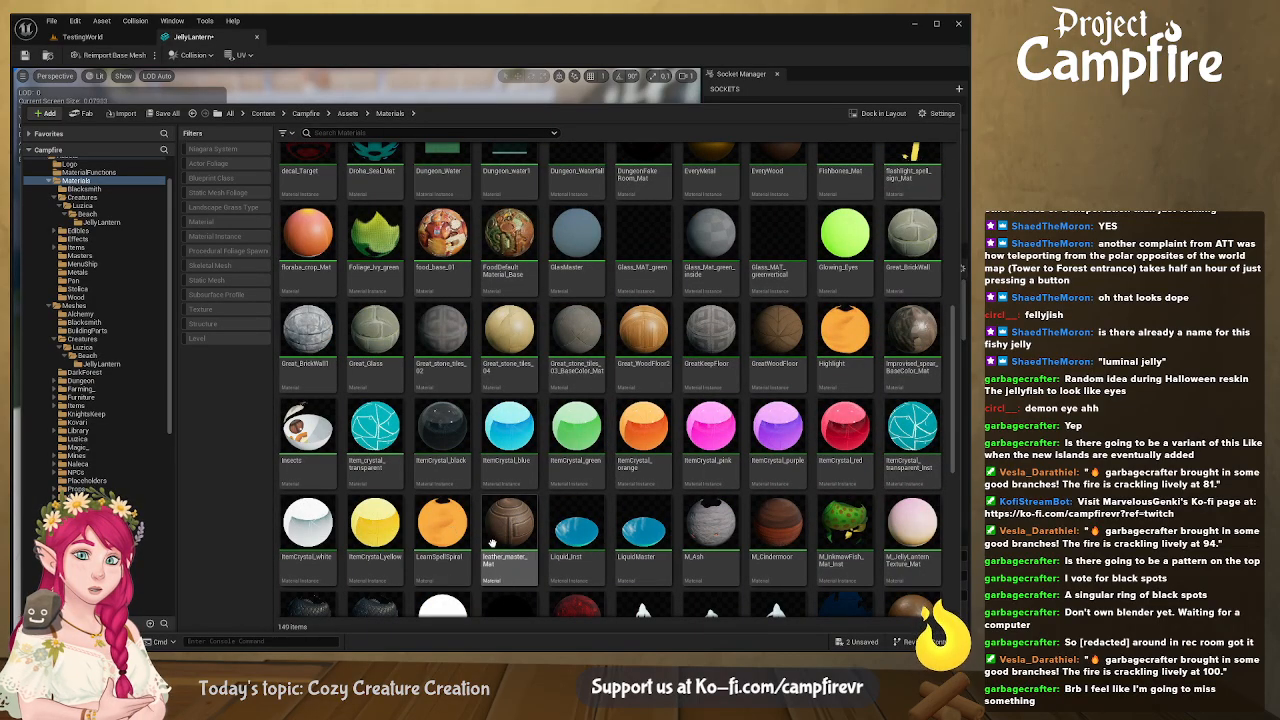
scroll(800, 498, down, 1)
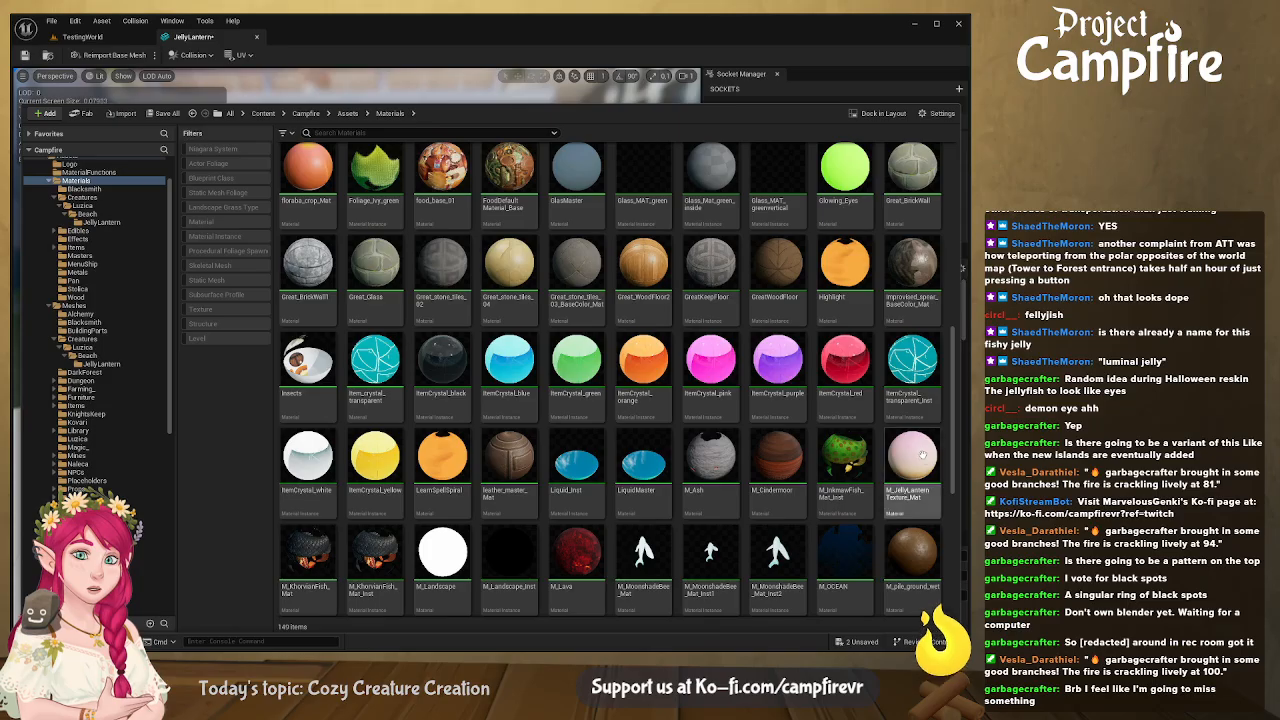
click(922, 455)
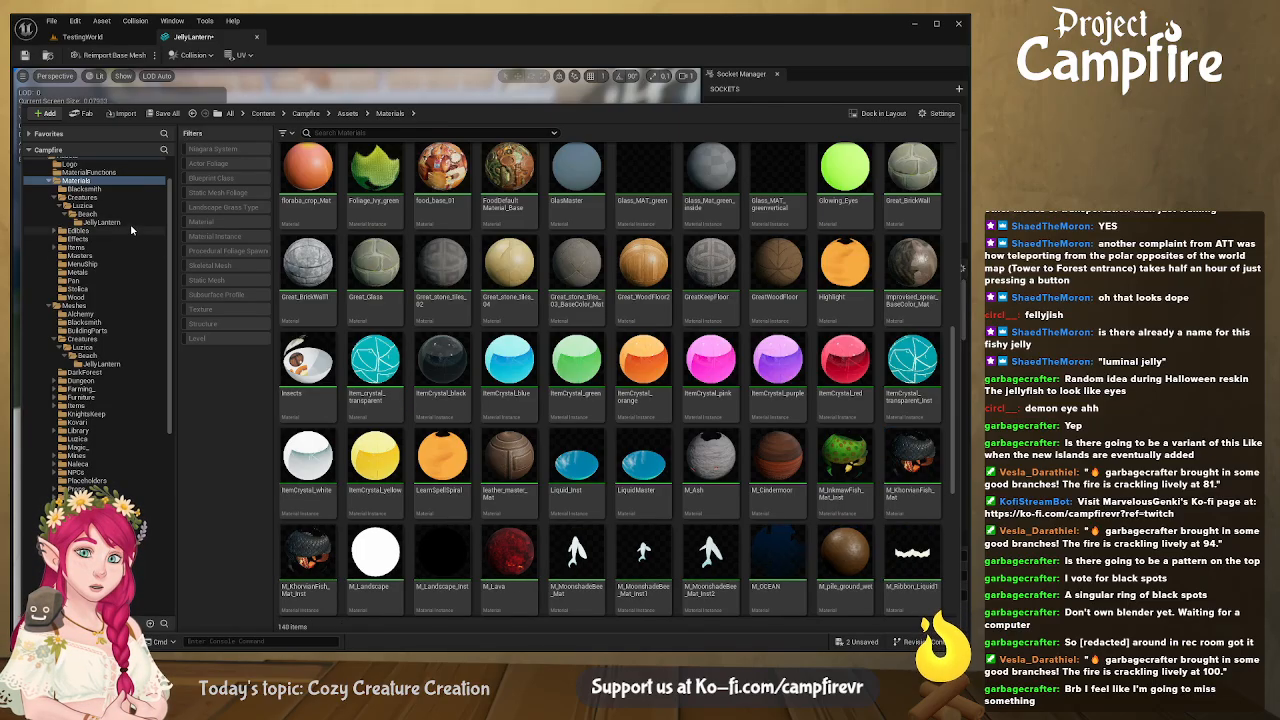
click(128, 222)
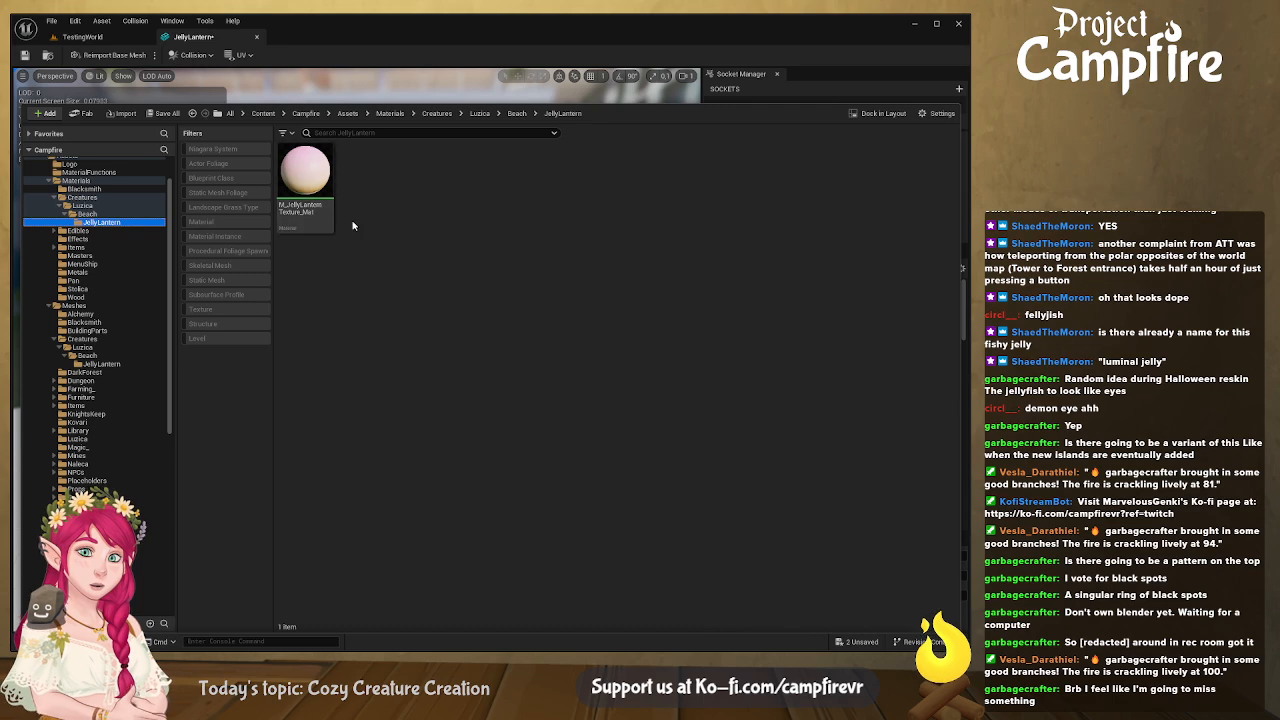
Assign M_JellyLanternTexture_Mat to the Element 0 material slot of the JellyLantern mesh
click(222, 35)
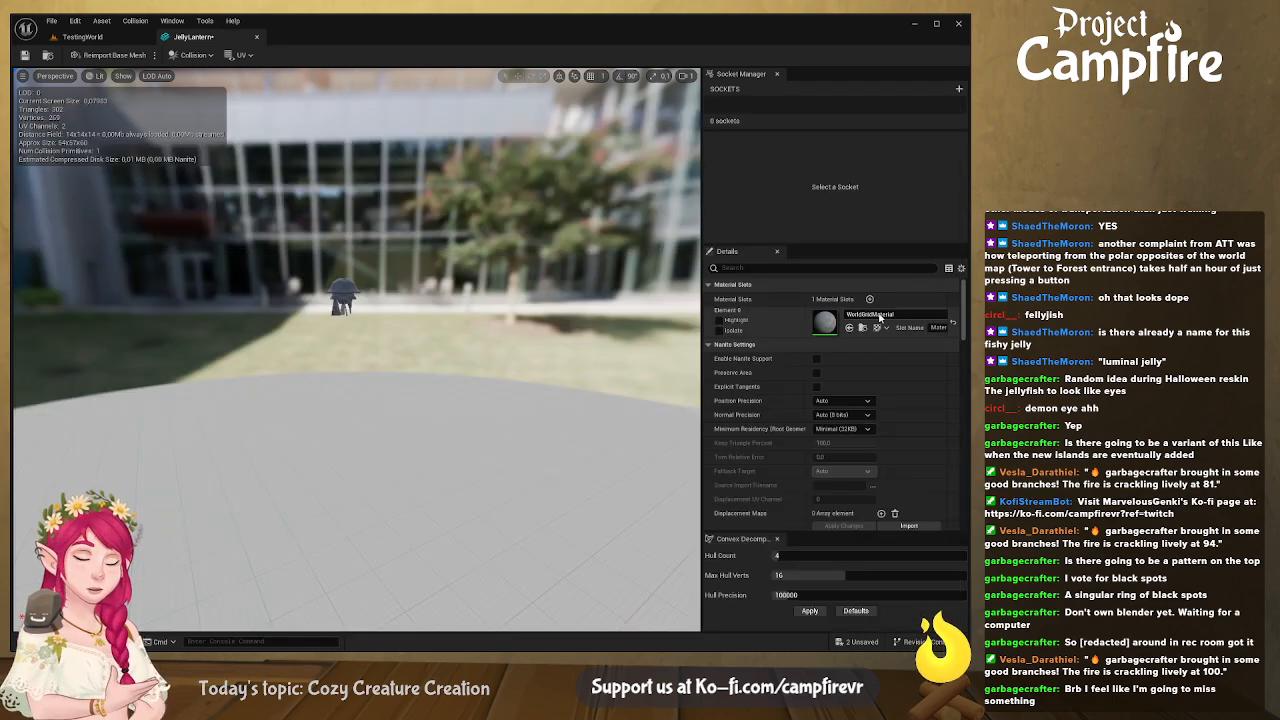
drag(880, 318, 880, 317)
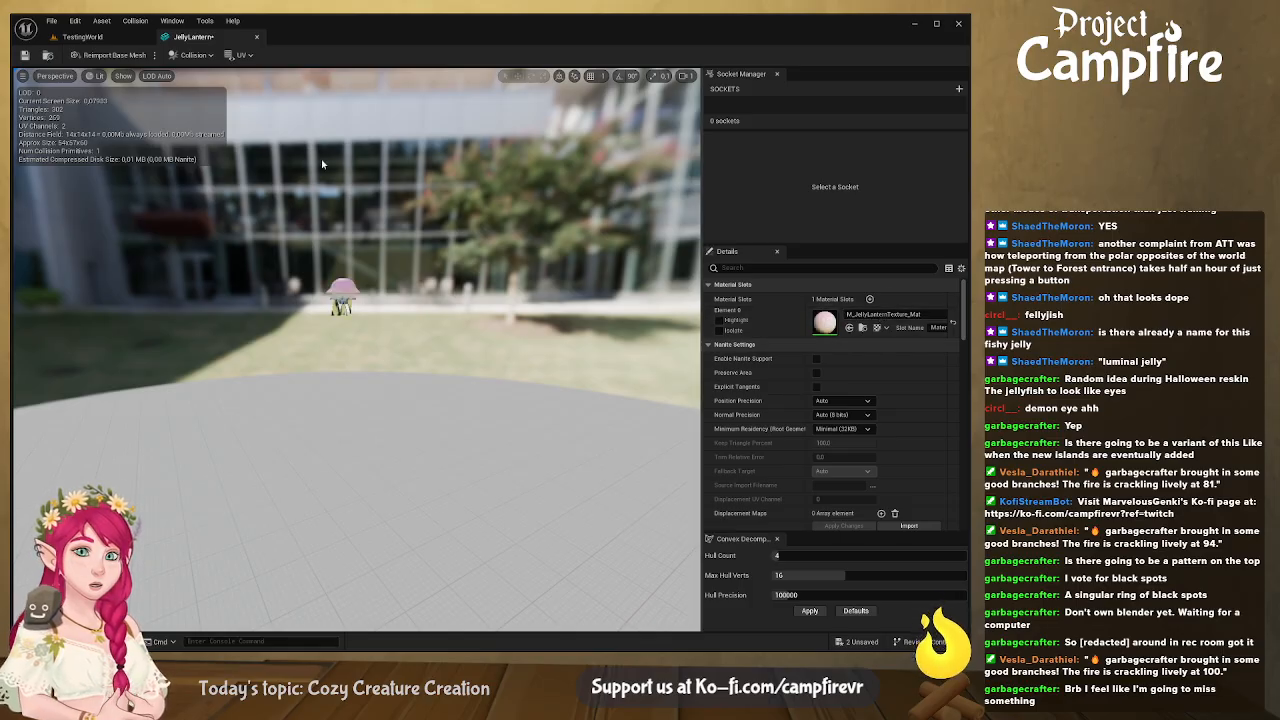
Open M_JellyLanternTexture_Mat for editing, connect the Texture Sample's A output to Opacity Mask, and space the node away from the material node
click(862, 328)
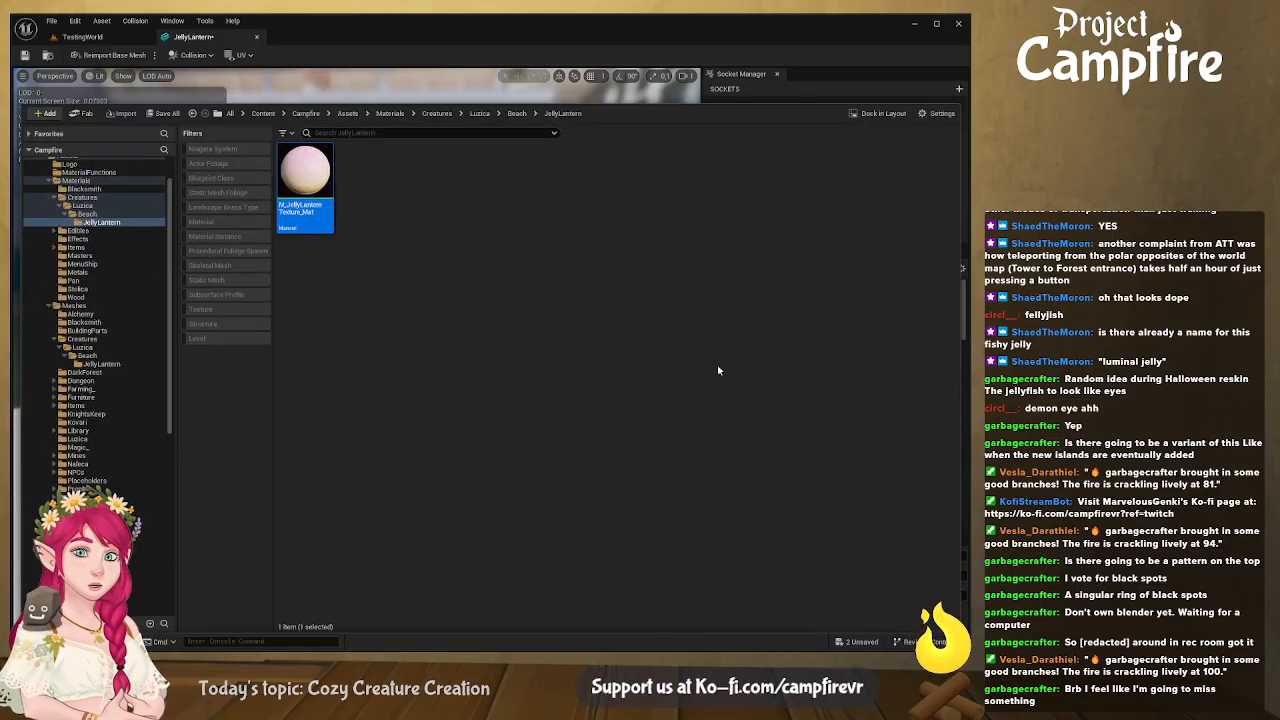
double_click(305, 185)
right_drag(367, 293, 469, 381)
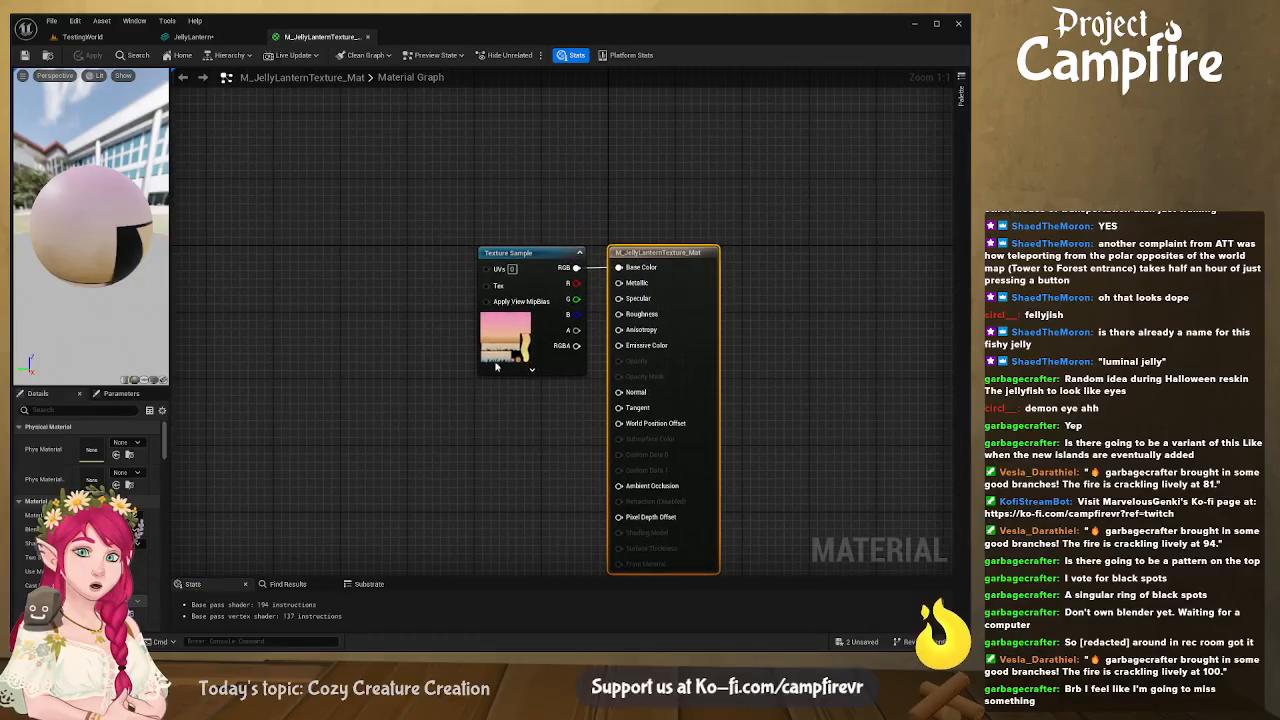
drag(585, 308, 624, 372)
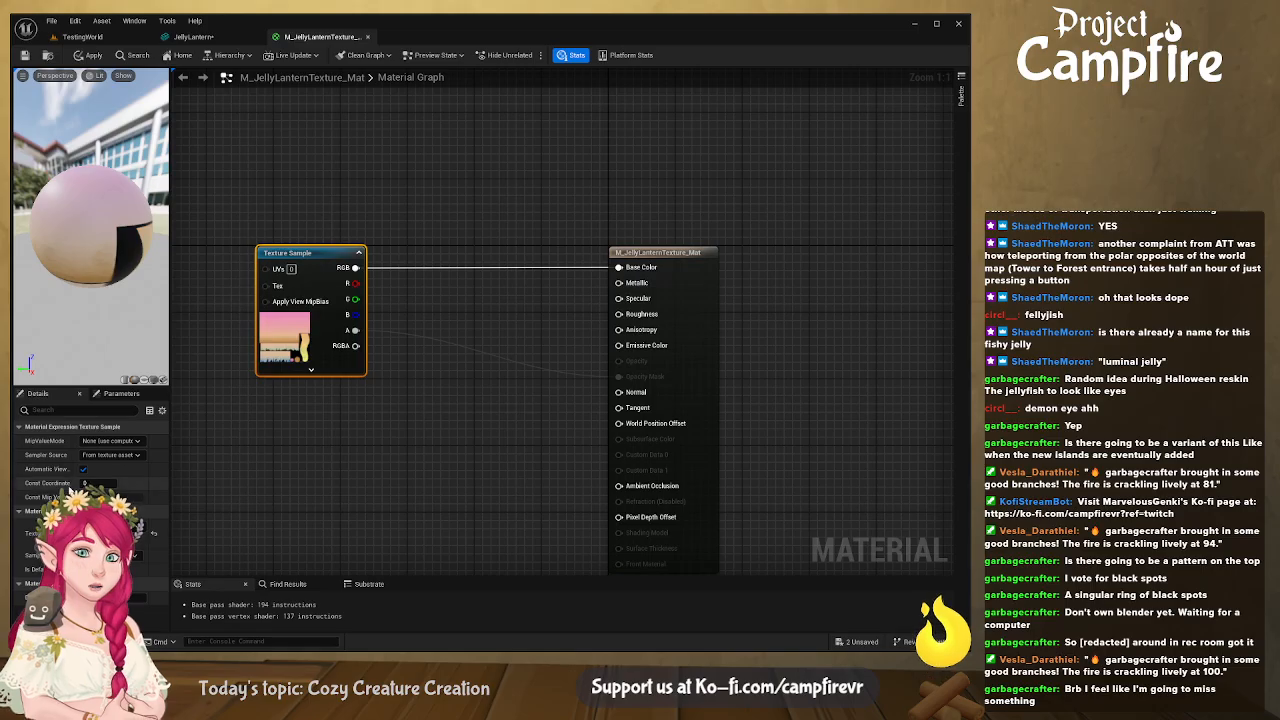
Set the blend mode of M_JellyLanternTexture_Mat to Masked and enable Two Sided
click(646, 252)
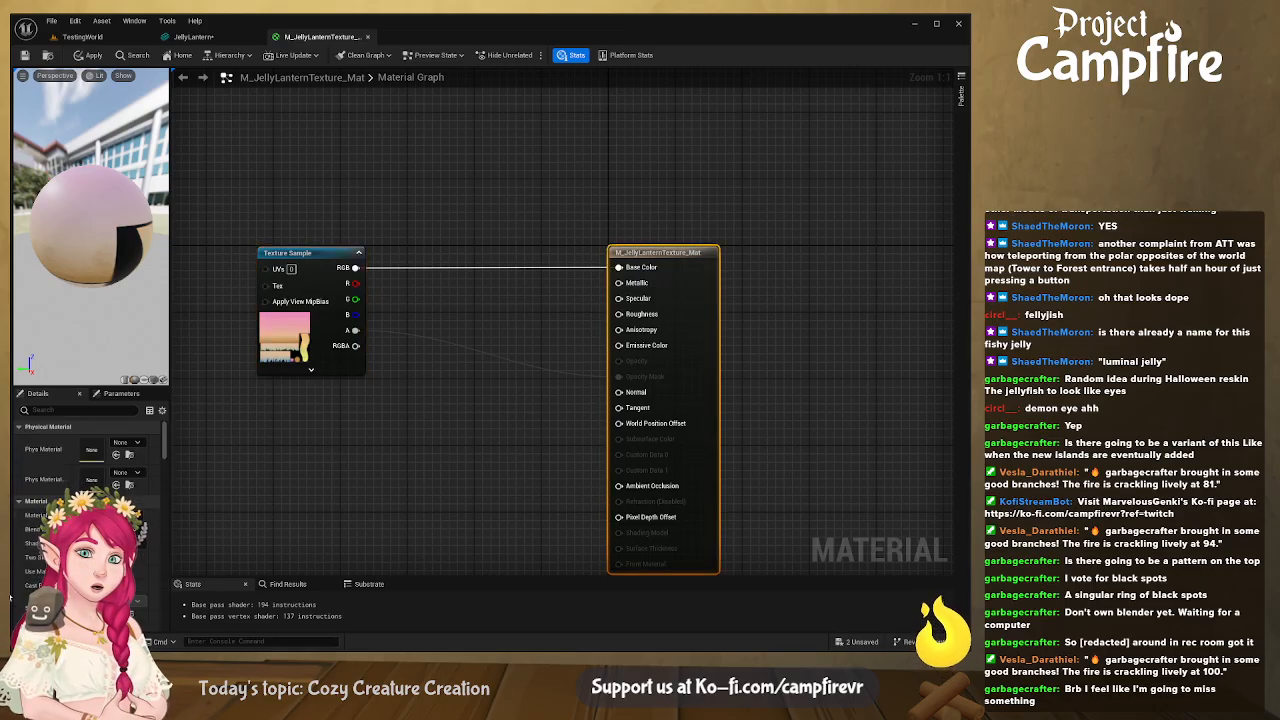
click(182, 530)
click(126, 556)
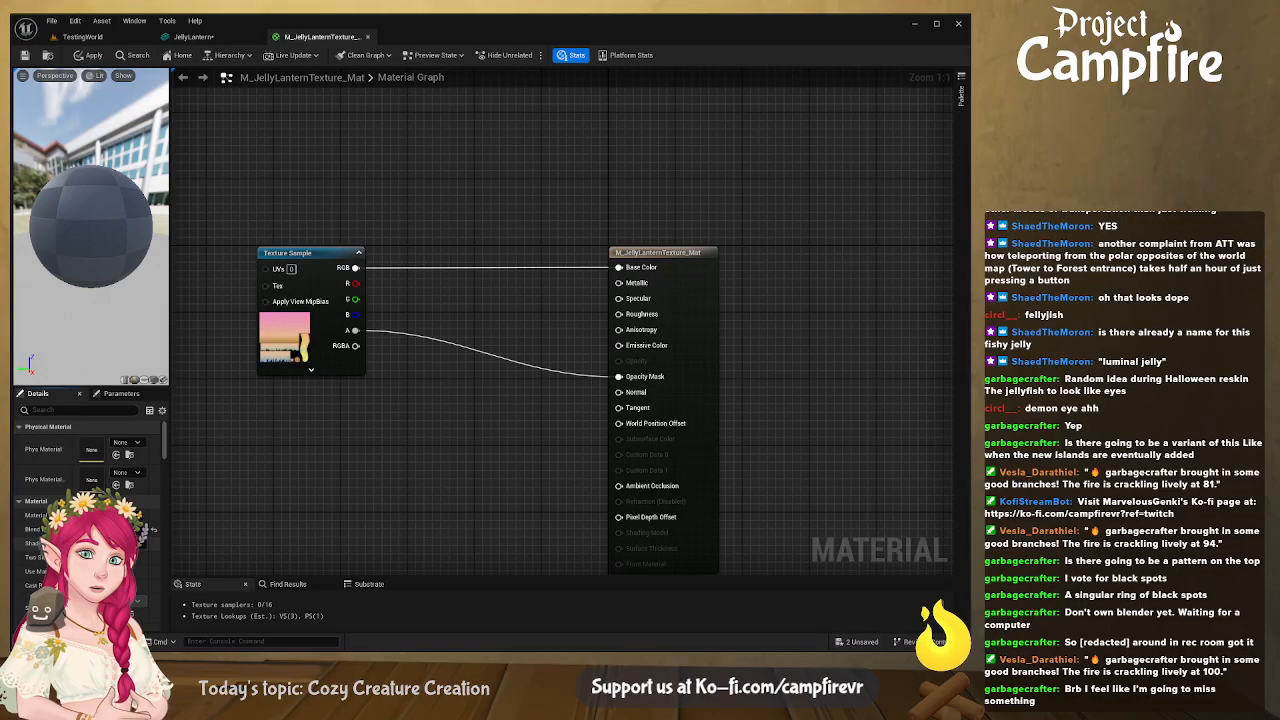
click(86, 557)
drag(108, 320, 86, 282)
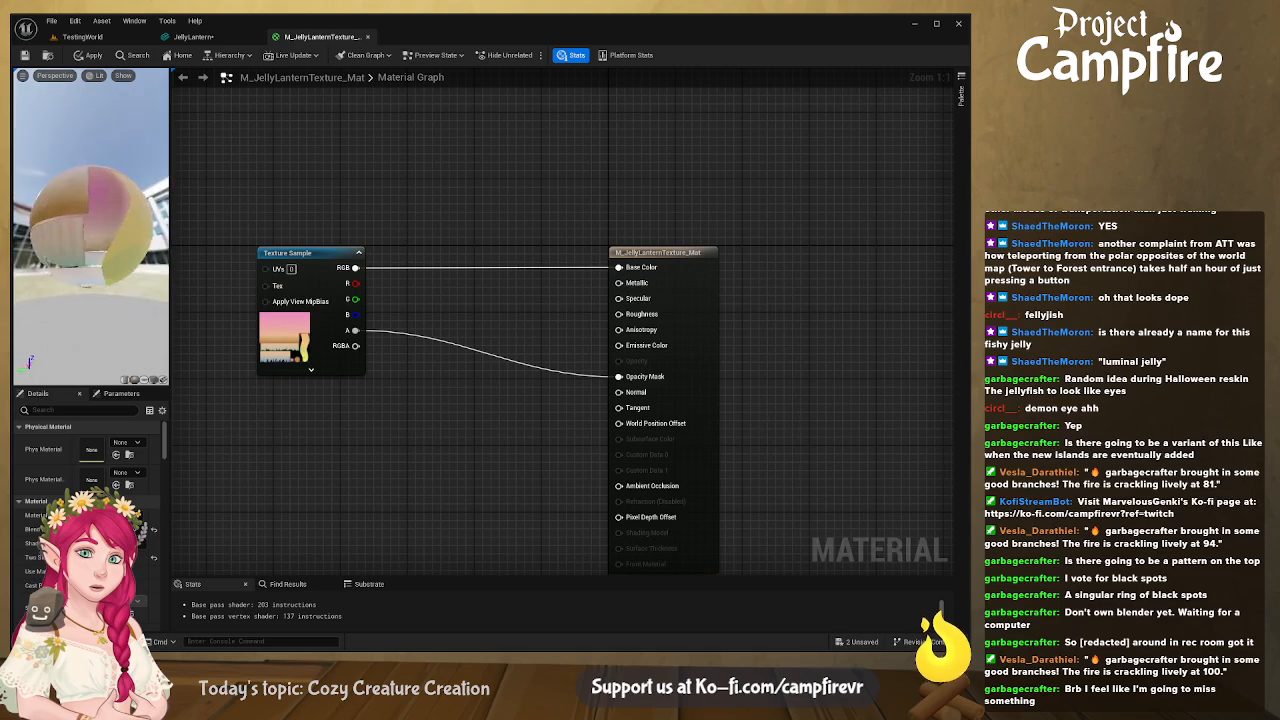
drag(91, 309, 145, 311)
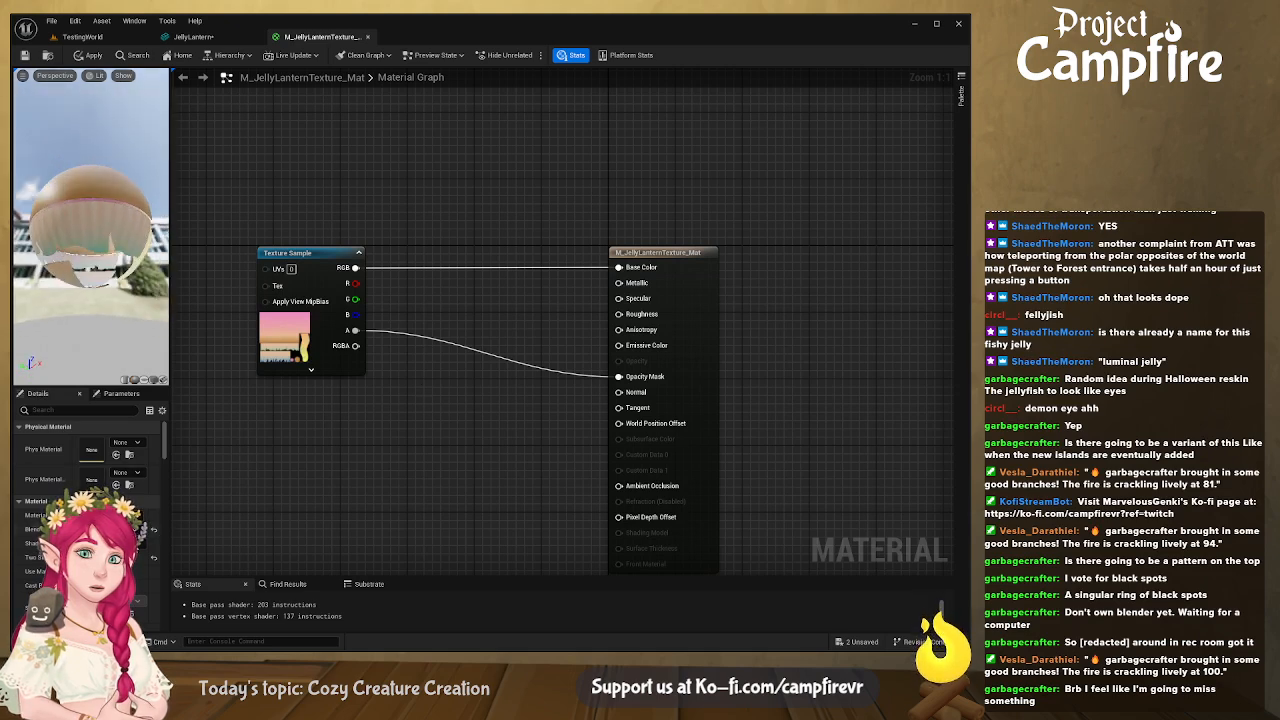
Try the Translucent blend mode against Masked, with the Texture Sample's A output connected to Opacity
click(128, 567)
drag(117, 330, 152, 335)
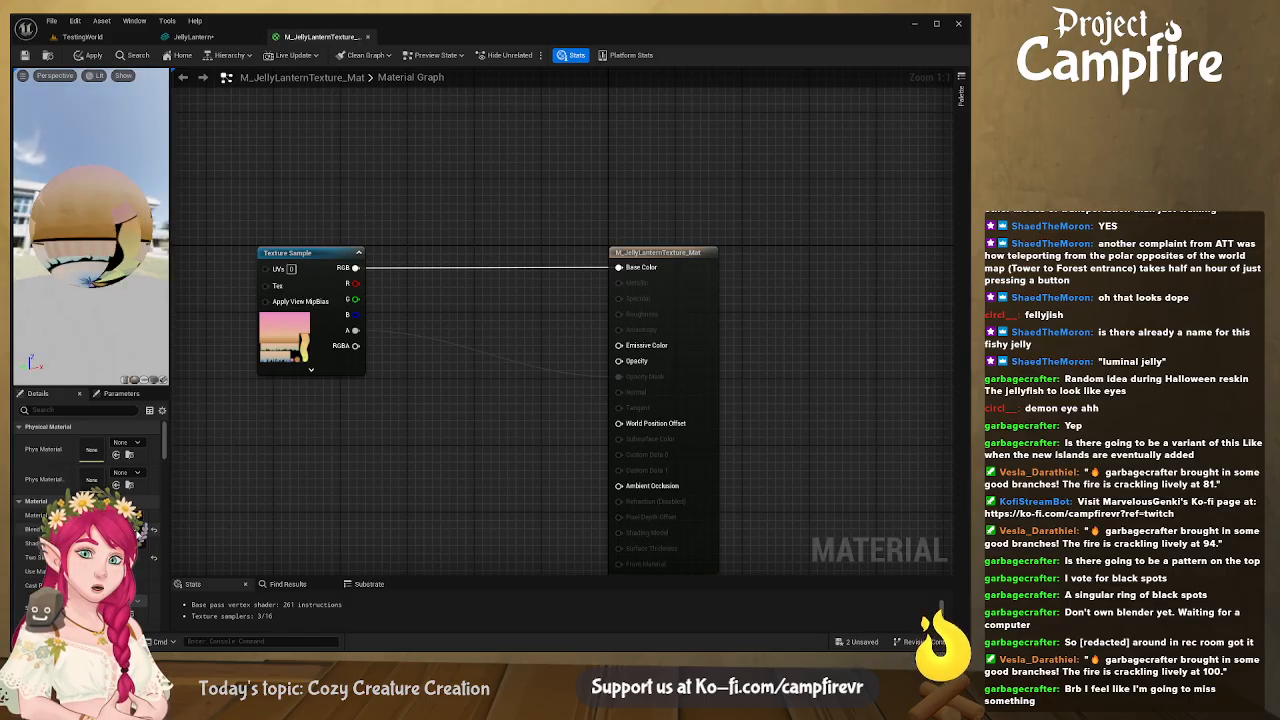
click(128, 554)
drag(120, 330, 618, 376)
drag(108, 262, 296, 352)
drag(98, 316, 233, 402)
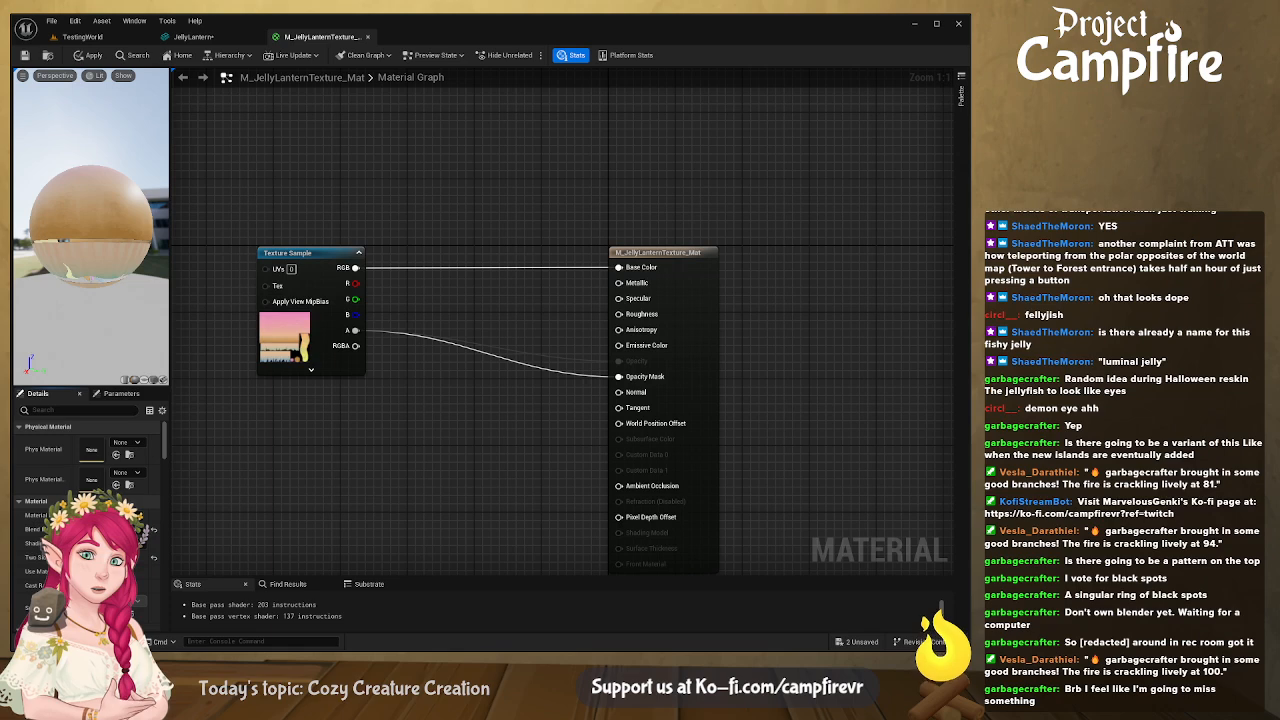
click(110, 567)
mouse_move(101, 315)
mouse_down()
mouse_move(132, 315)
mouse_move(95, 315)
mouse_move(85, 330)
mouse_move(105, 340)
mouse_move(78, 321)
mouse_move(84, 340)
mouse_move(96, 313)
mouse_move(84, 336)
mouse_move(122, 328)
mouse_up()
click(85, 557)
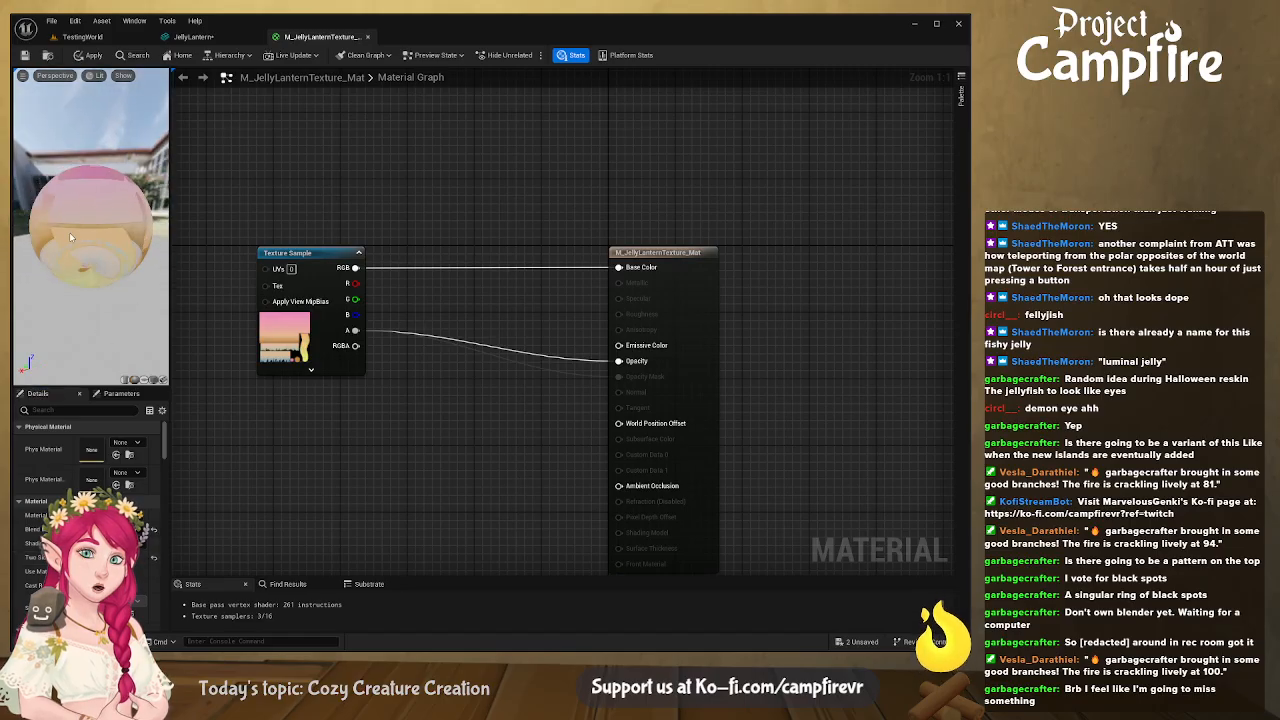
Apply the translucent version of the material and examine its look on the JellyLantern mesh
click(193, 37)
middle_drag(374, 350, 326, 290)
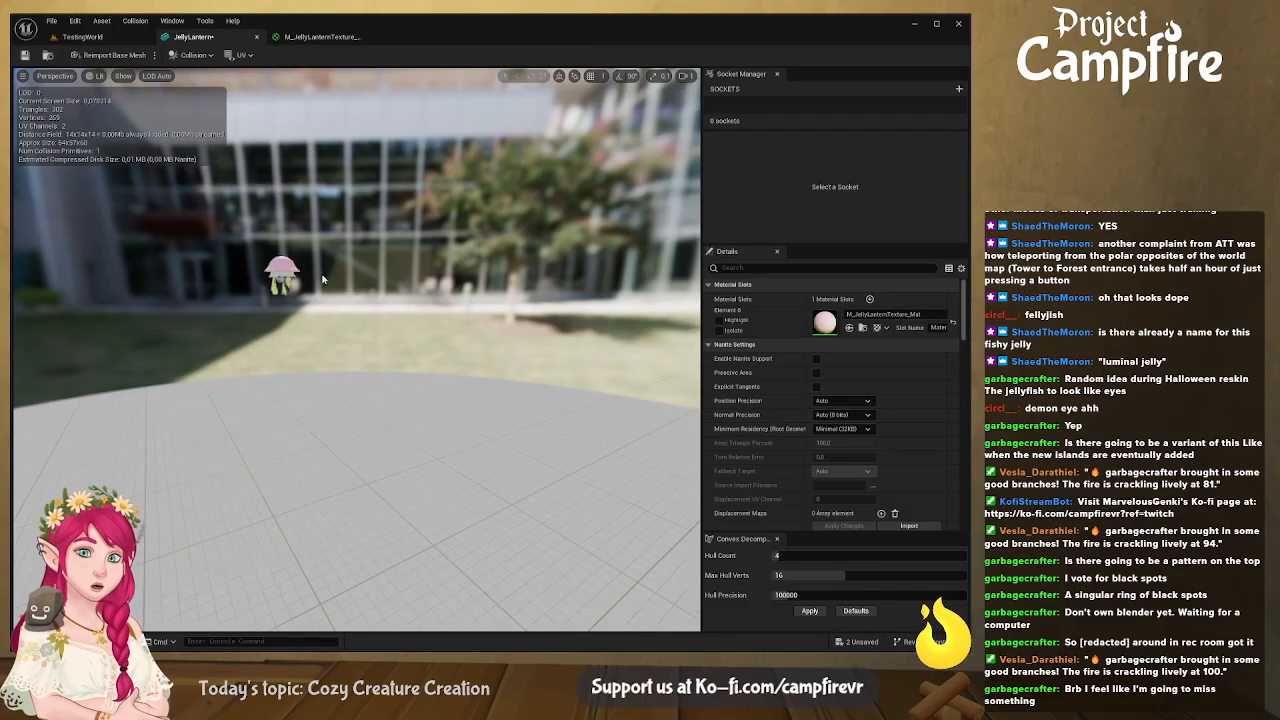
click(318, 37)
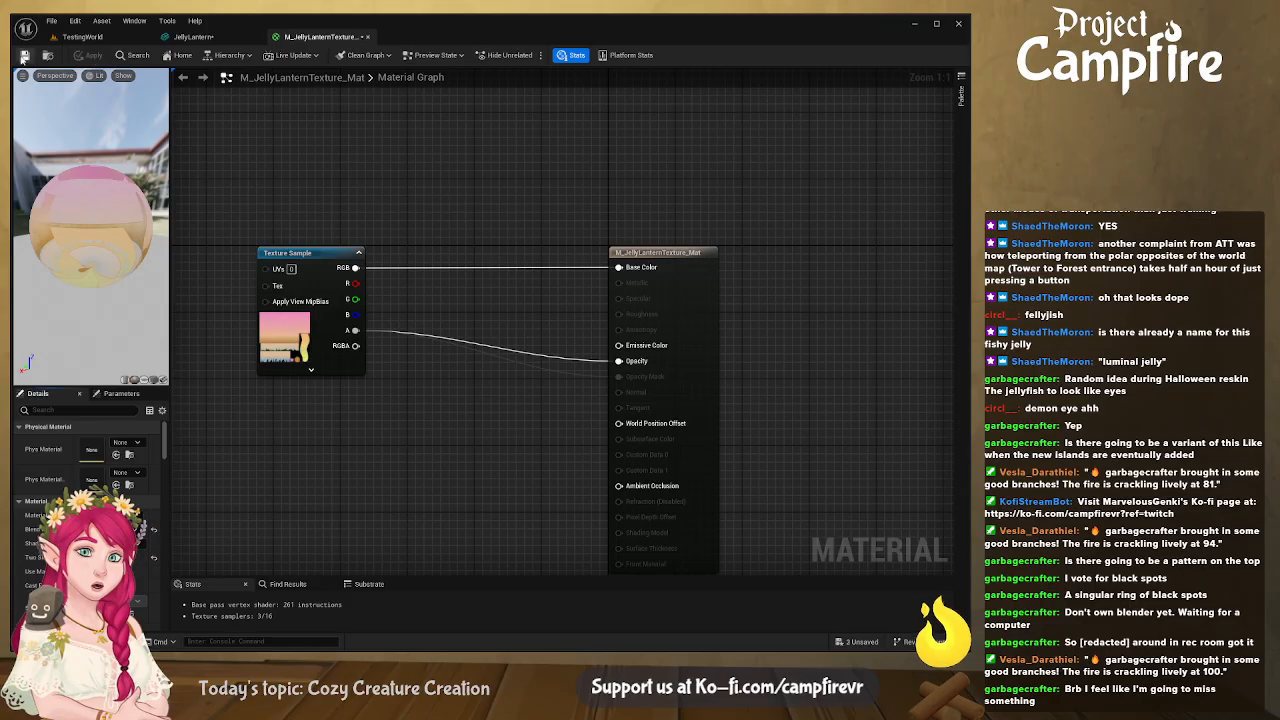
click(213, 38)
scroll(297, 282, up, 5)
right_drag(274, 276, 490, 282)
scroll(274, 276, down, 3)
scroll(275, 310, down, 2)
scroll(510, 280, down, 1)
Set the material's blend mode back to Masked, apply the change, and check it on the JellyLantern mesh
click(318, 36)
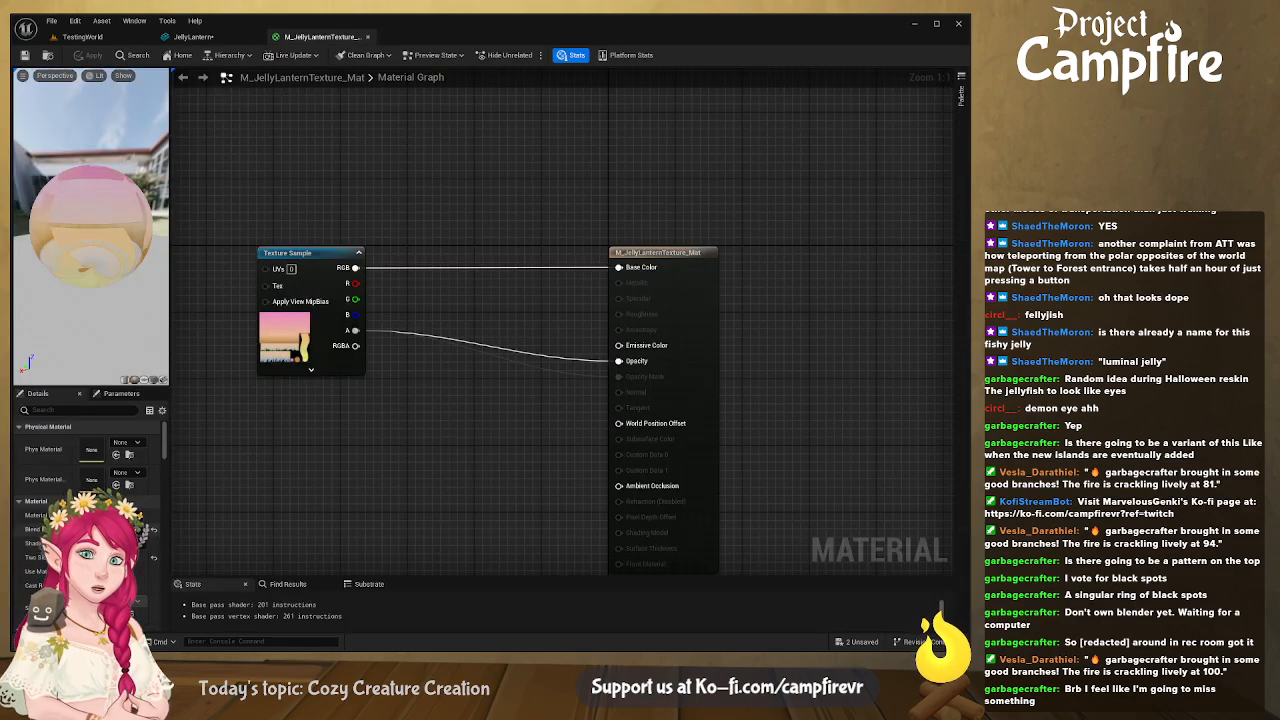
click(122, 555)
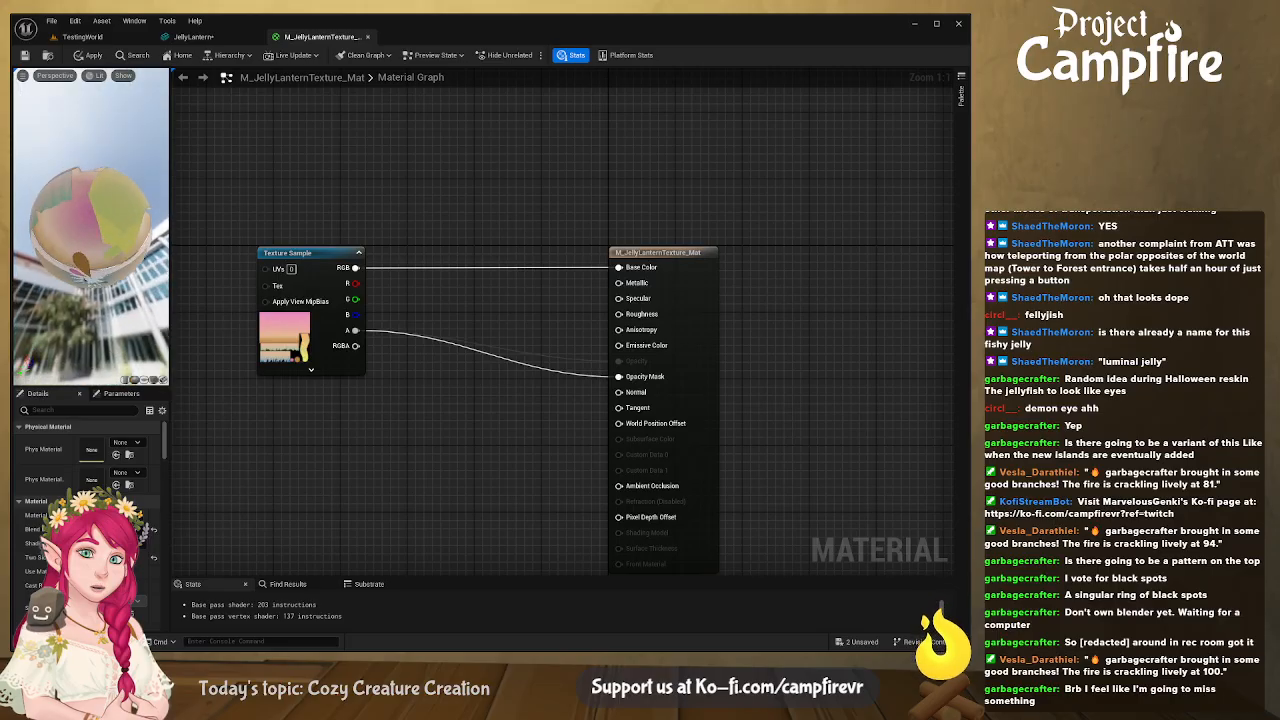
click(193, 37)
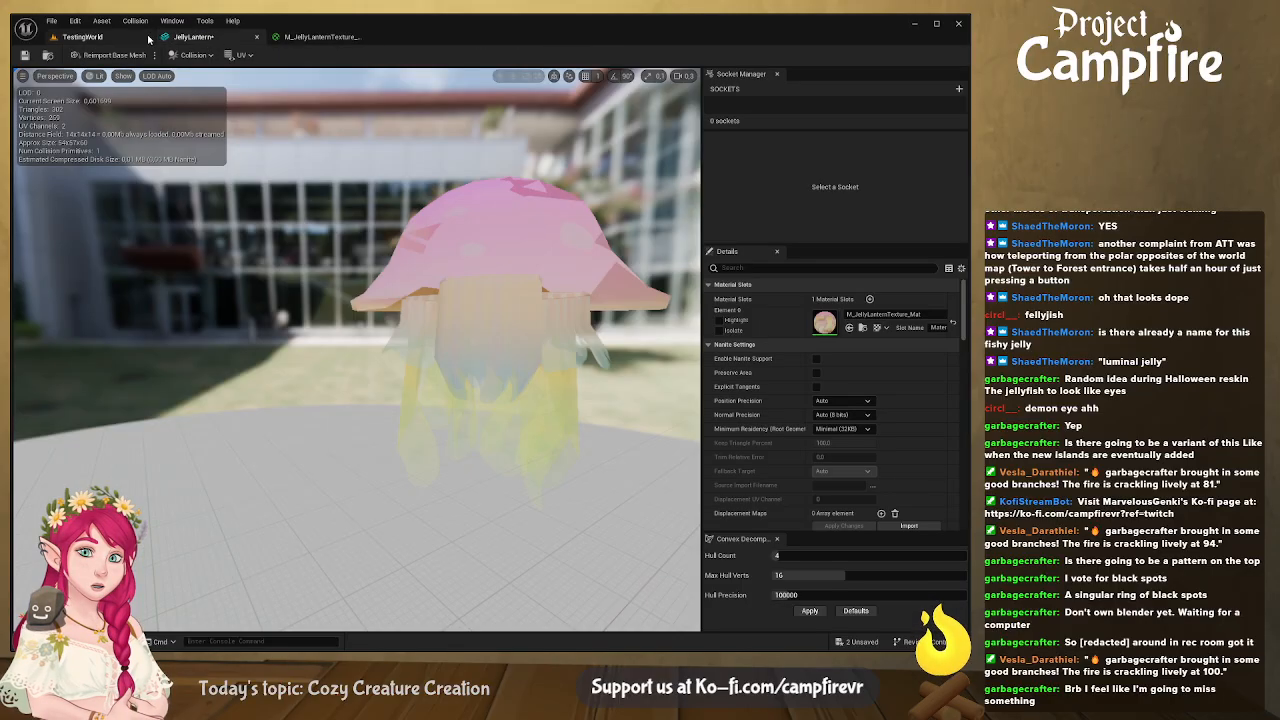
click(318, 37)
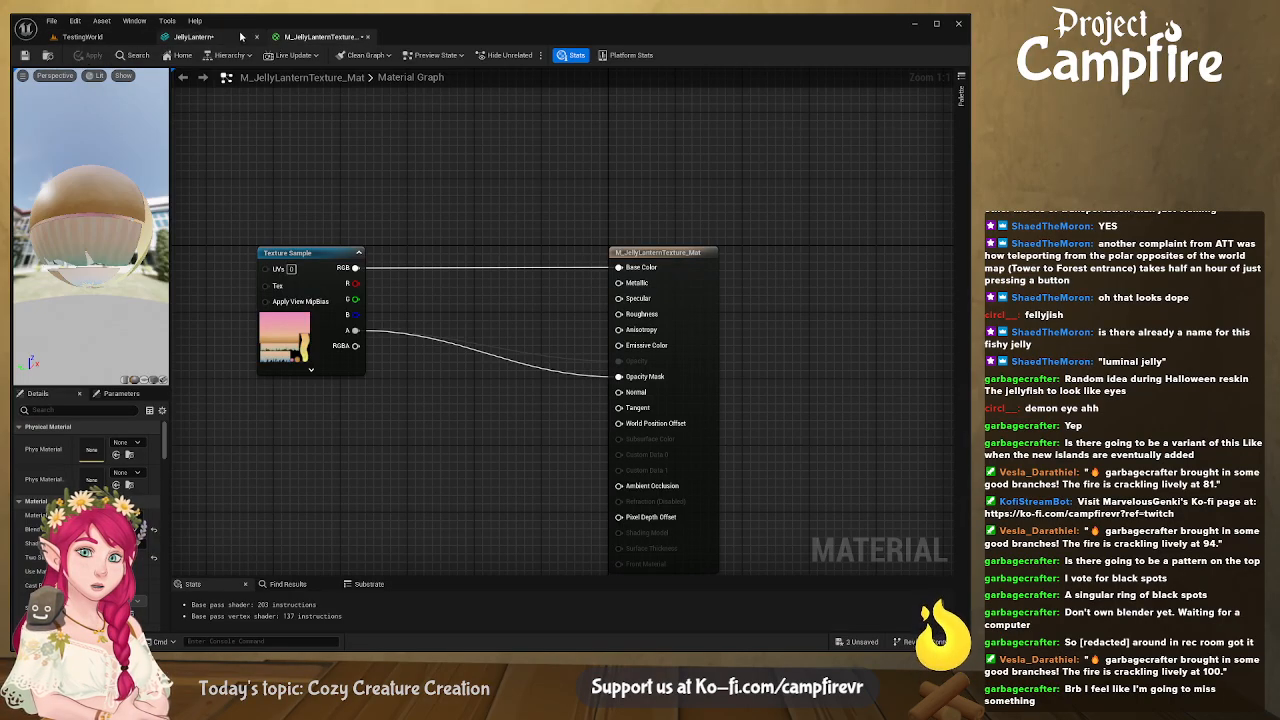
click(193, 37)
mouse_move(356, 349)
right_down()
mouse_move(590, 352)
mouse_move(340, 348)
mouse_move(560, 352)
mouse_move(380, 352)
right_up()
Add a Constant node, connect it to the material's Roughness input, and check the applied result on the JellyLantern mesh
click(329, 37)
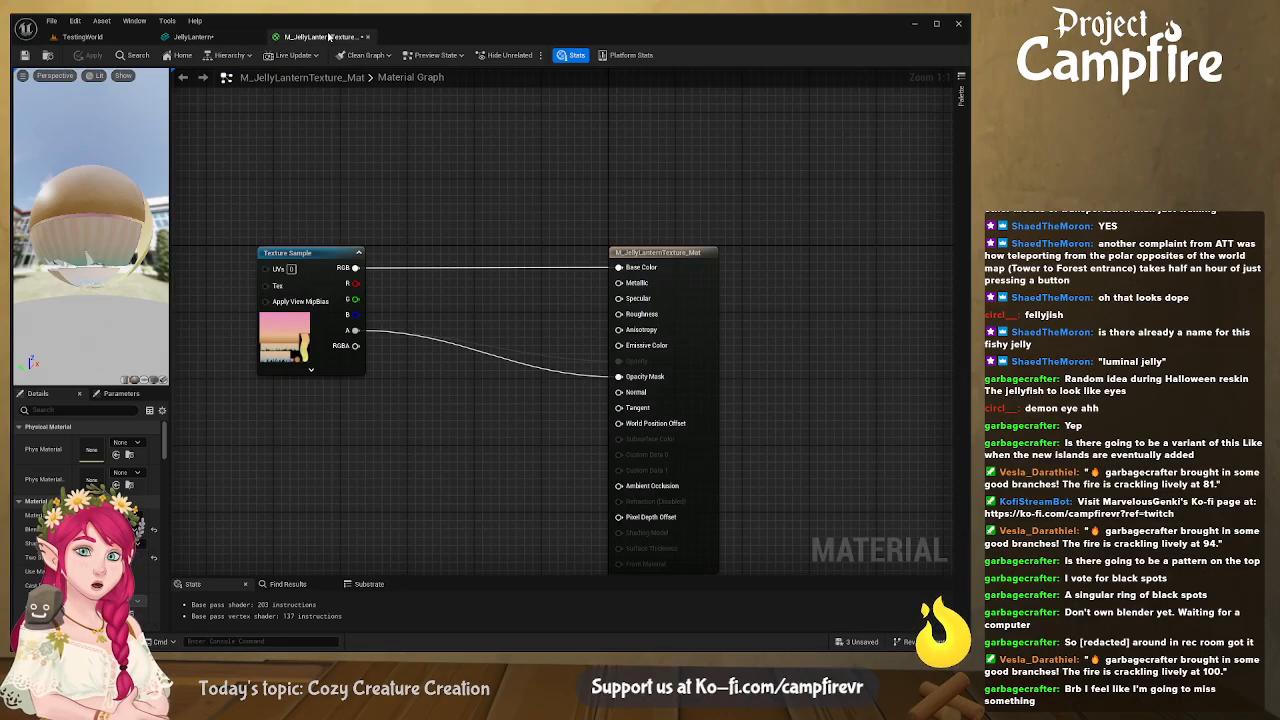
key(1)
click(498, 291)
drag(538, 299, 499, 283)
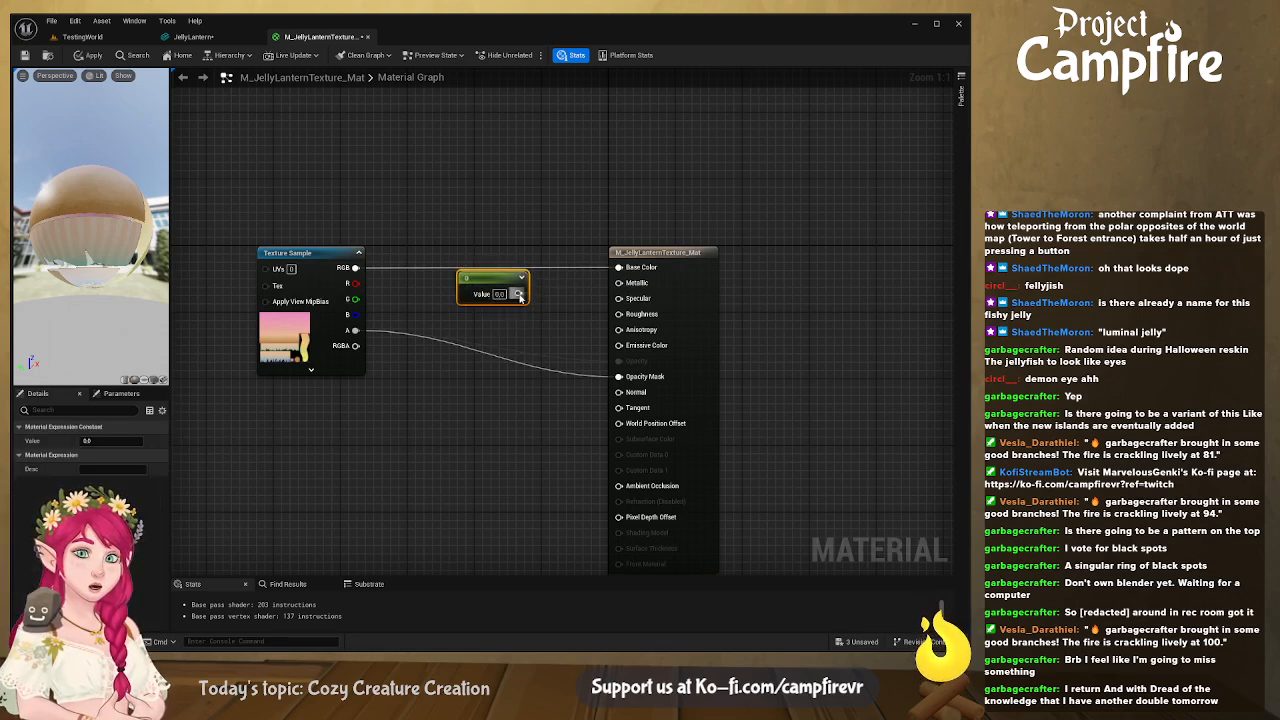
drag(606, 320, 618, 314)
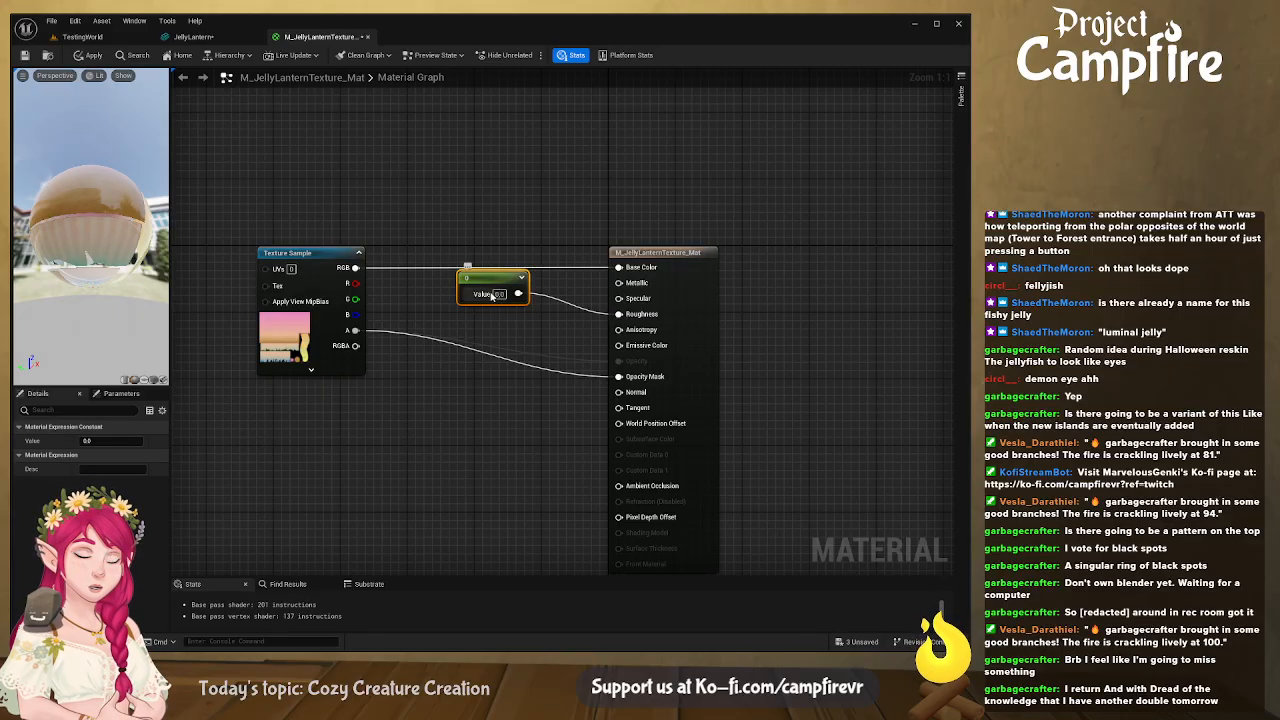
click(210, 40)
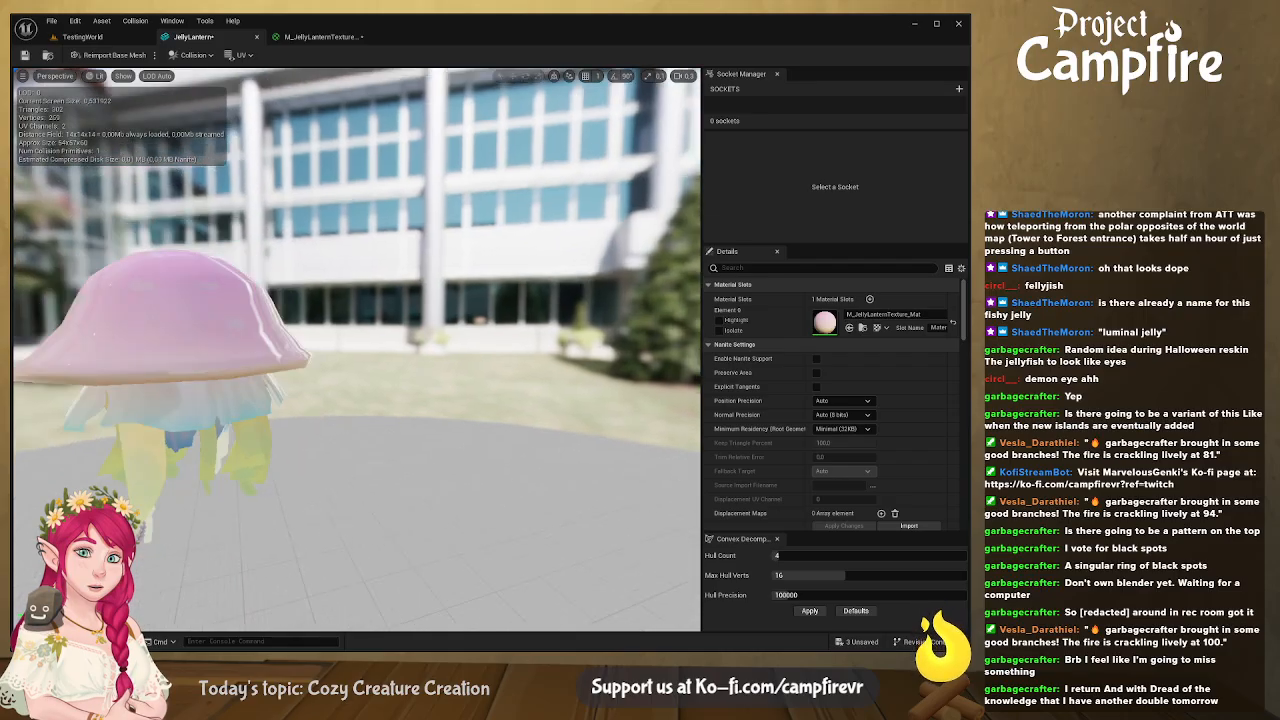
Set the Roughness constant's value to 0.3 and check the result on the preview sphere
click(315, 37)
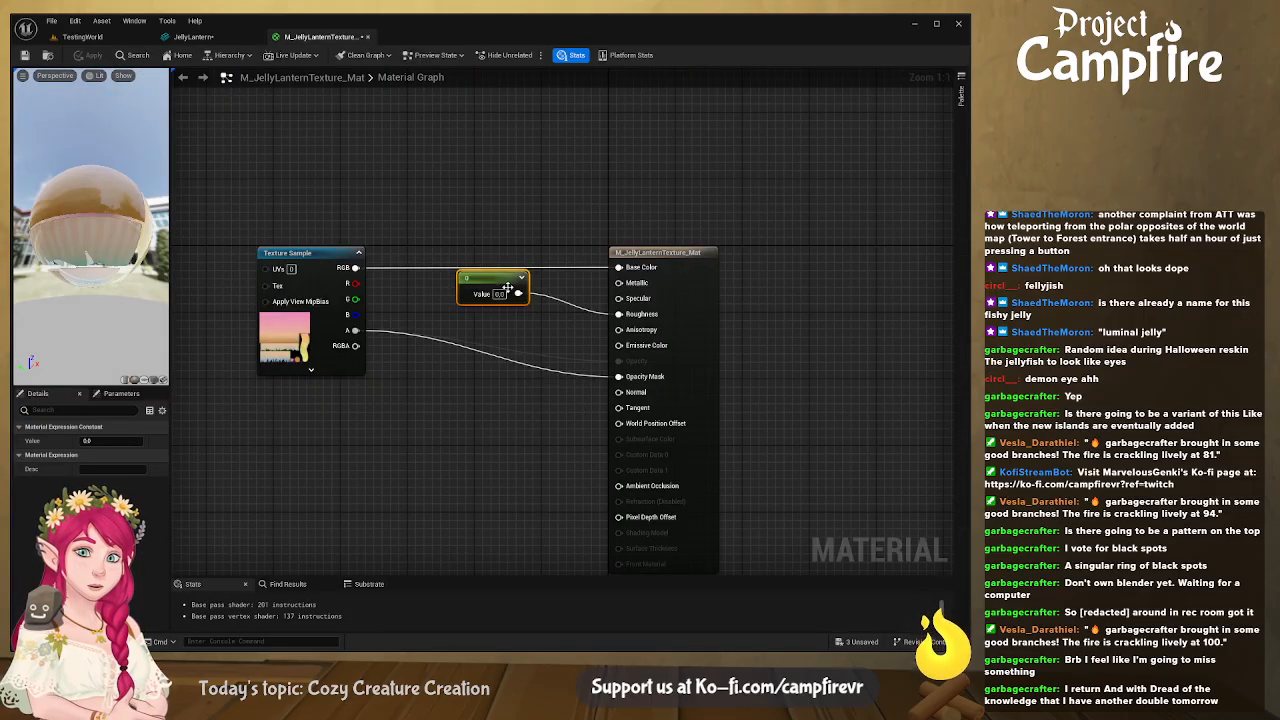
text(0)
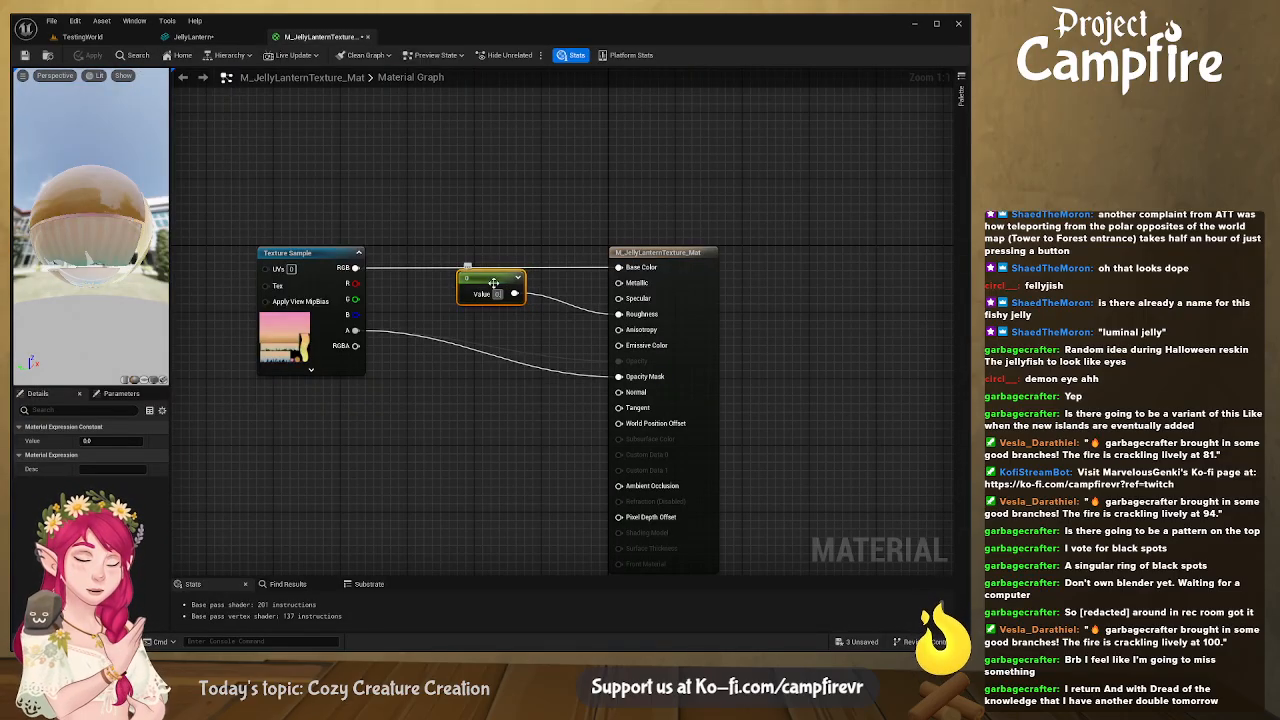
text(.3)
key(Return)
drag(97, 105, 211, 239)
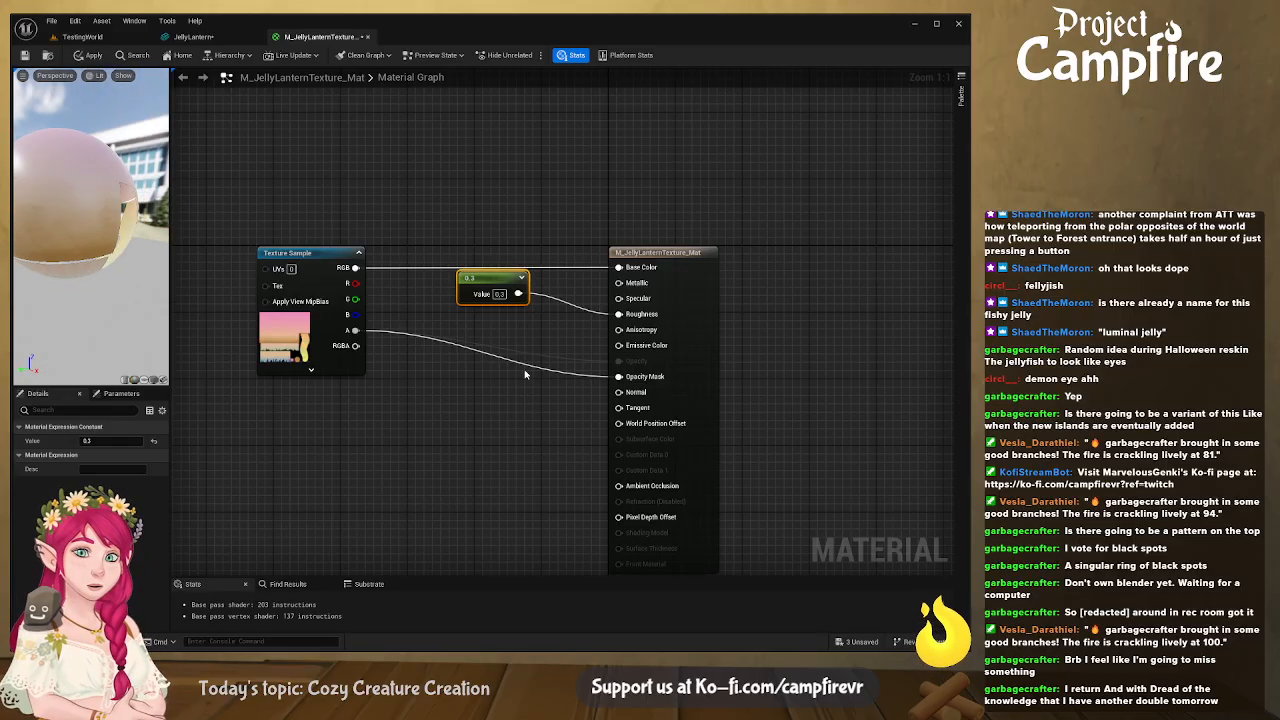
Try connecting the Texture Sample's G output to Emissive Color and break the connection again
right_drag(524, 374, 558, 302)
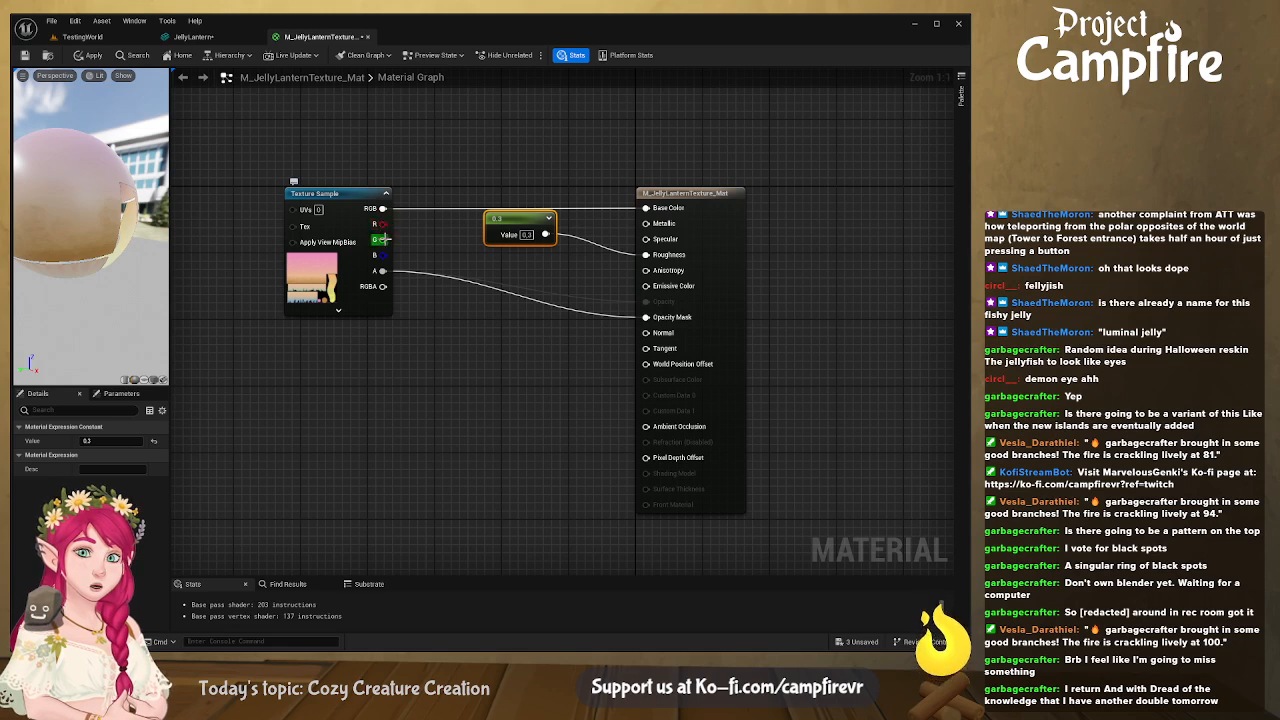
drag(381, 240, 646, 286)
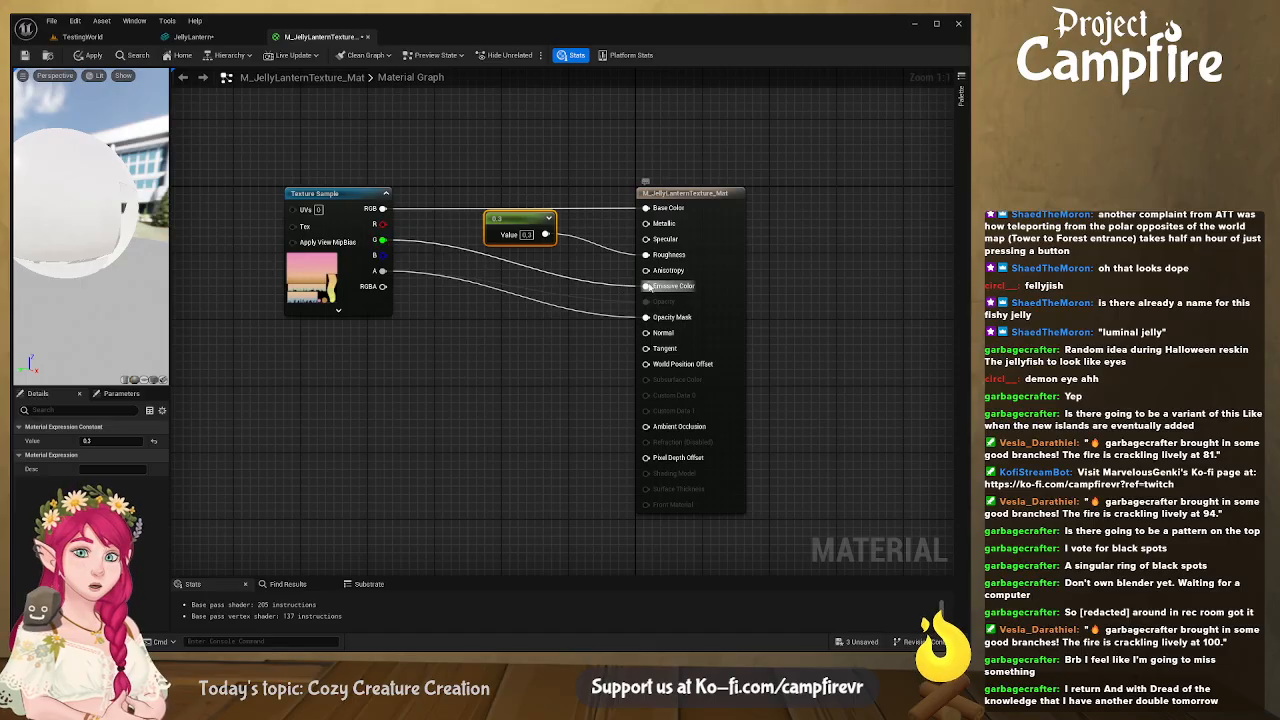
alt+click(585, 290)
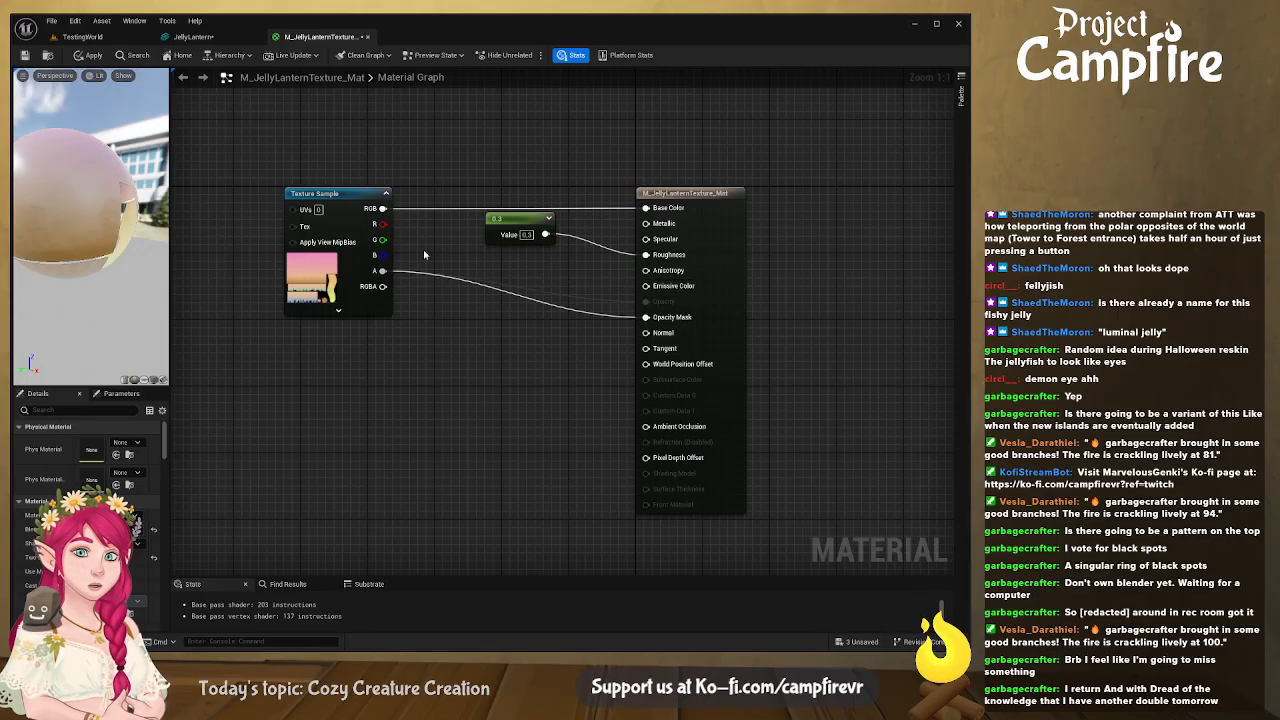
Duplicate the Texture Sample below the original, give the copy the rainbow gradient texture, and connect its RGB output to Emissive Color
drag(330, 200, 245, 200)
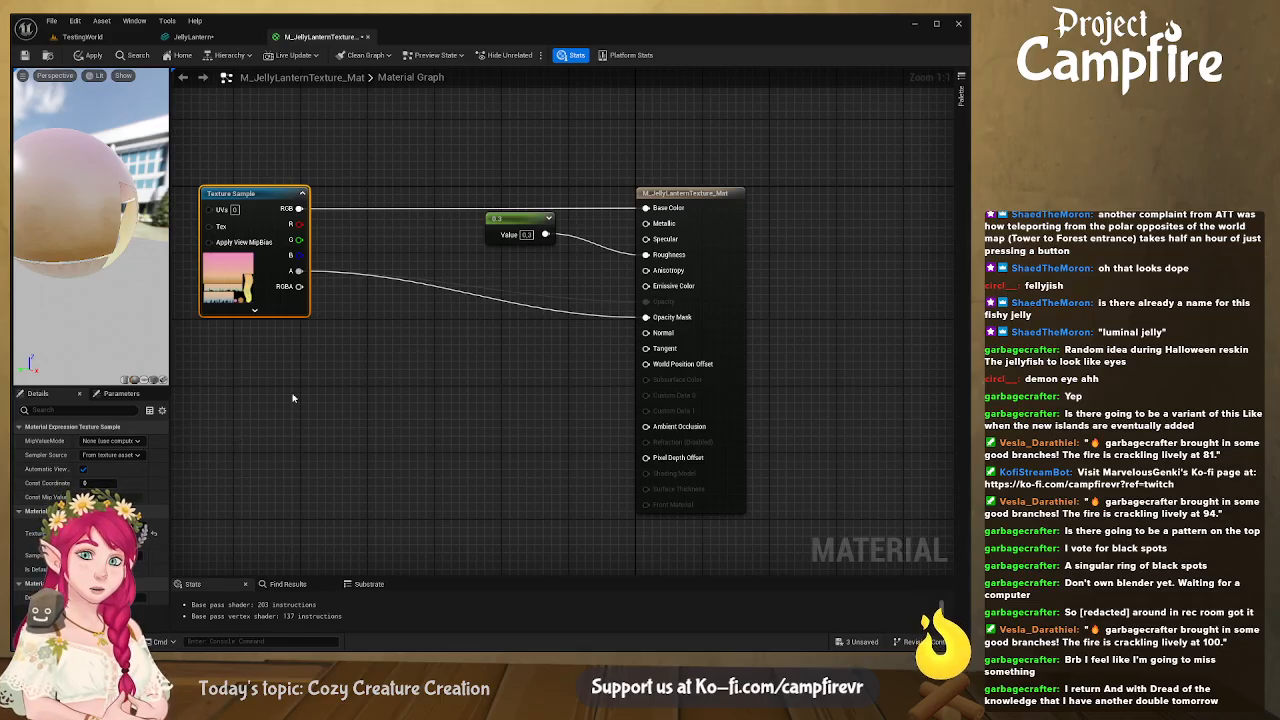
key(ctrl+v)
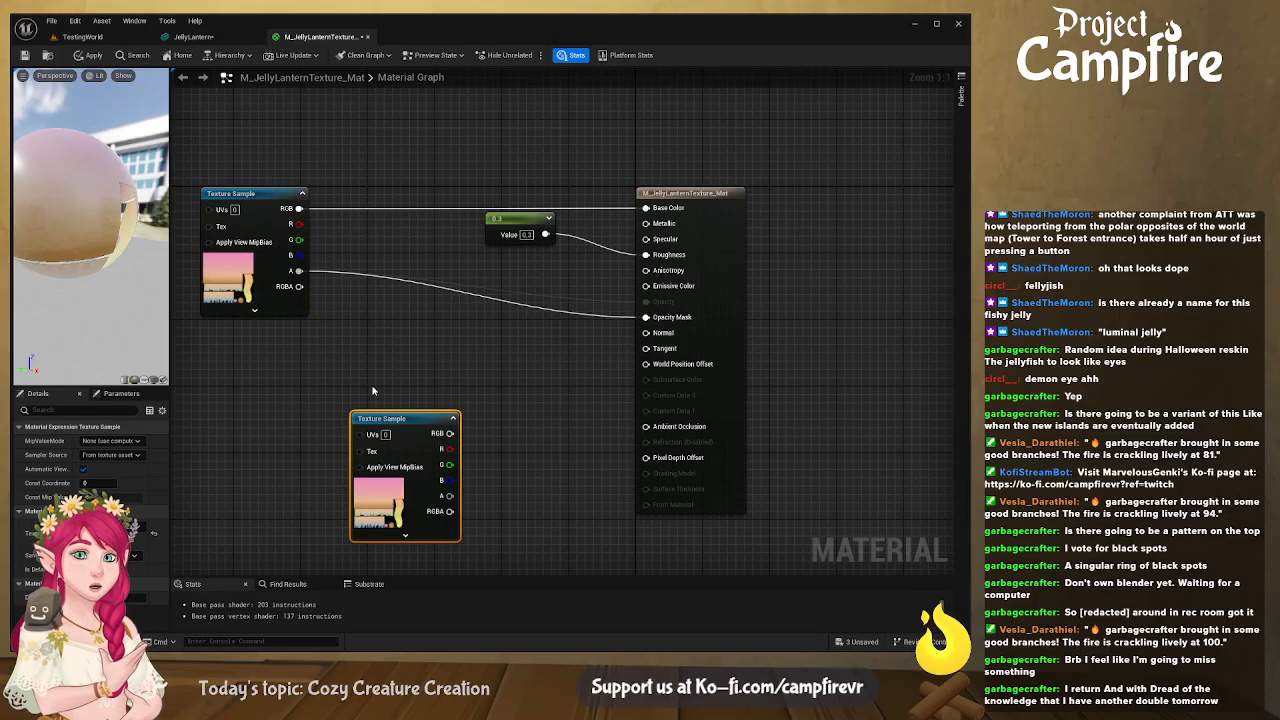
drag(424, 416, 399, 358)
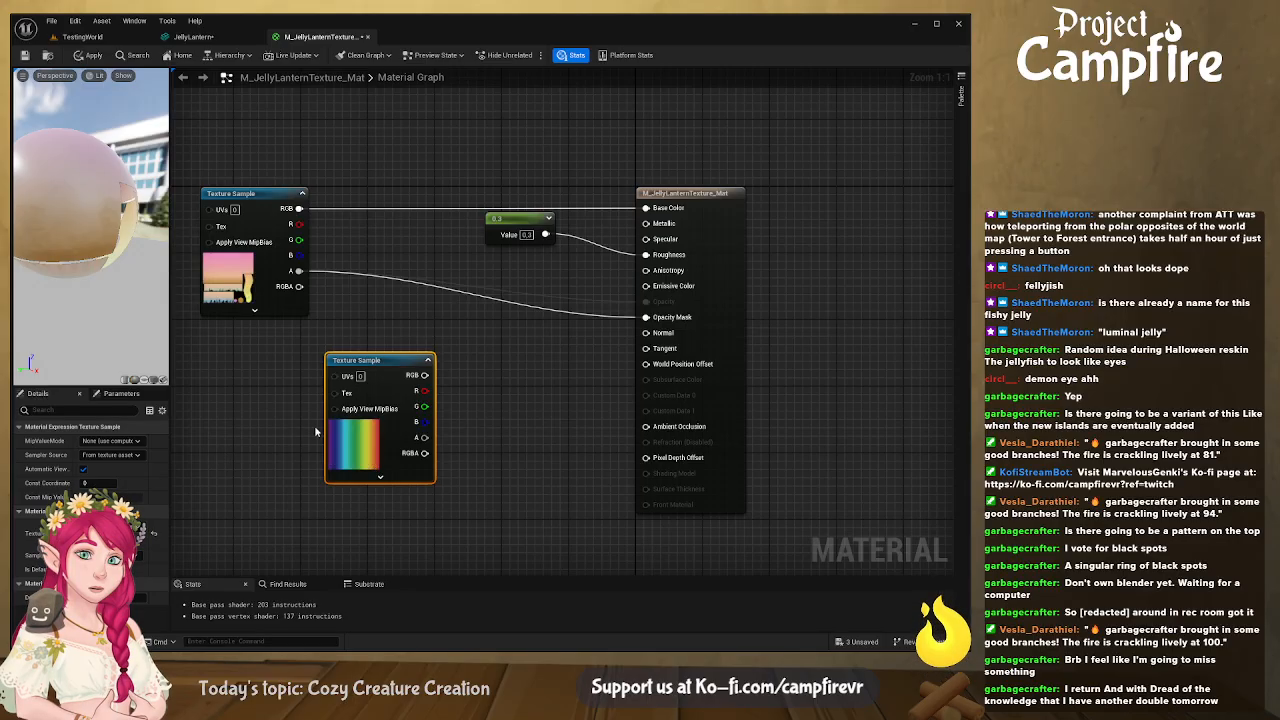
drag(424, 375, 646, 286)
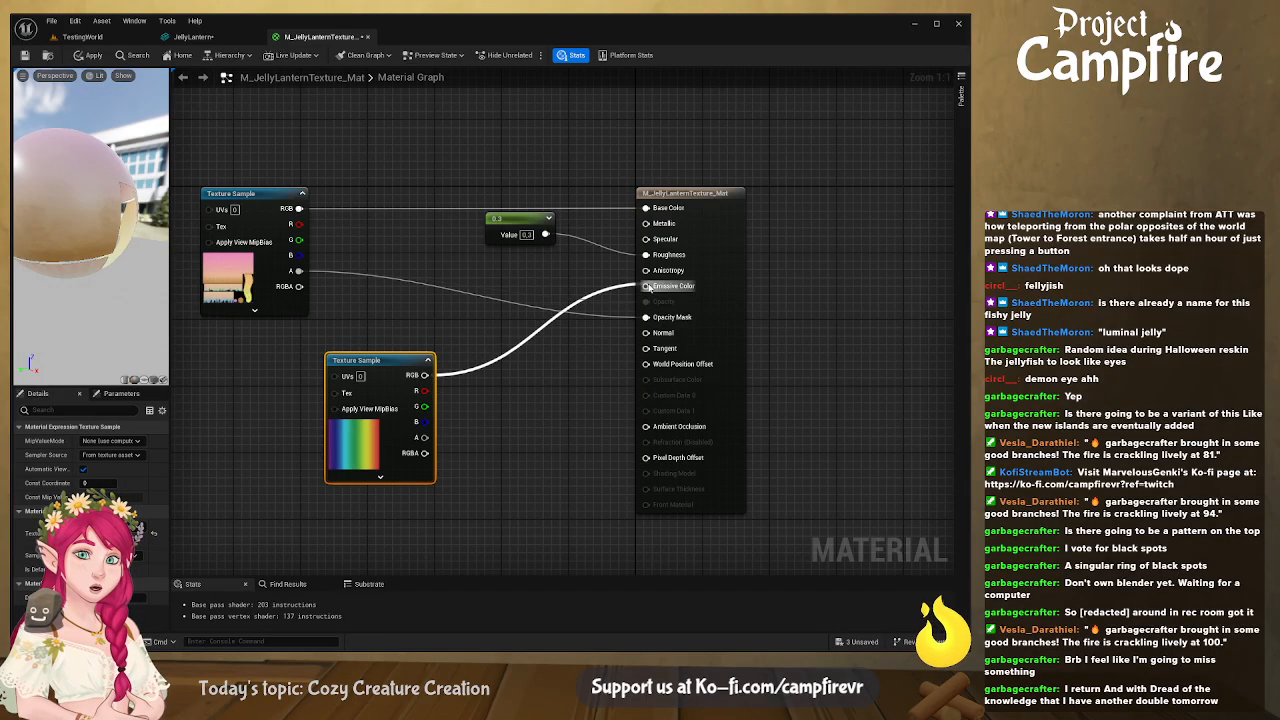
mouse_move(85, 225)
mouse_down()
mouse_move(135, 225)
mouse_move(88, 224)
mouse_up()
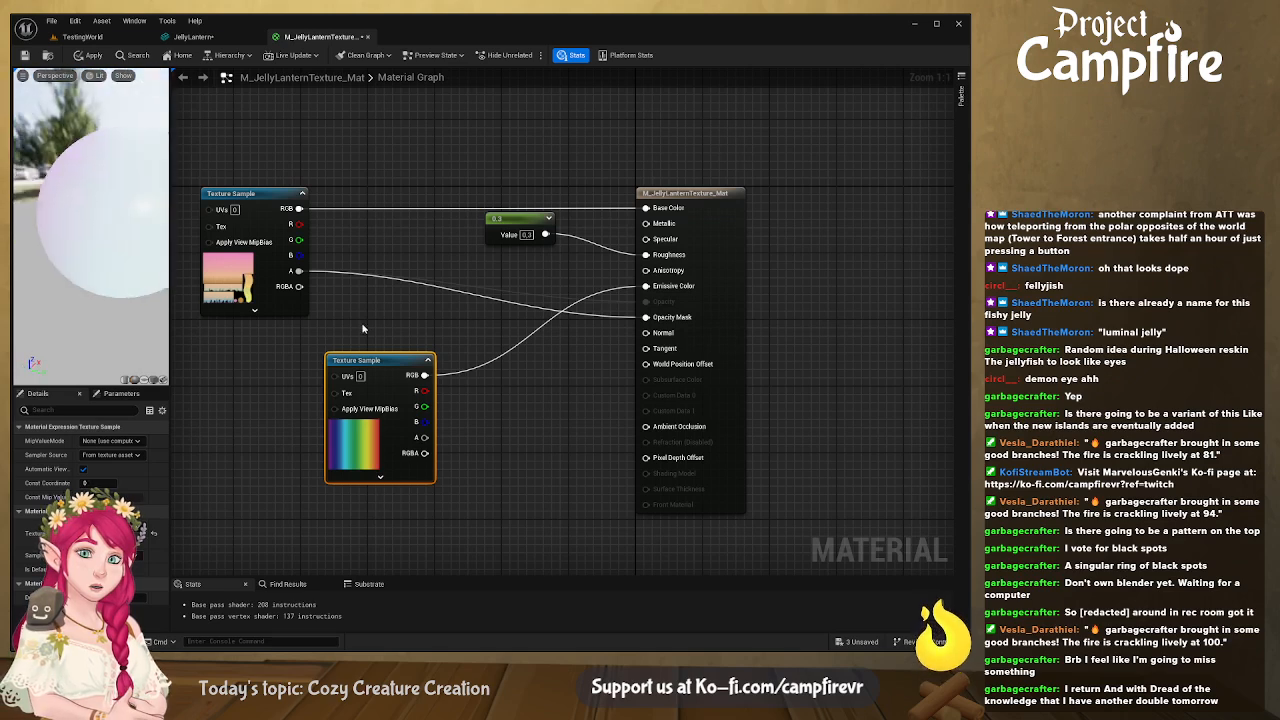
drag(371, 360, 262, 351)
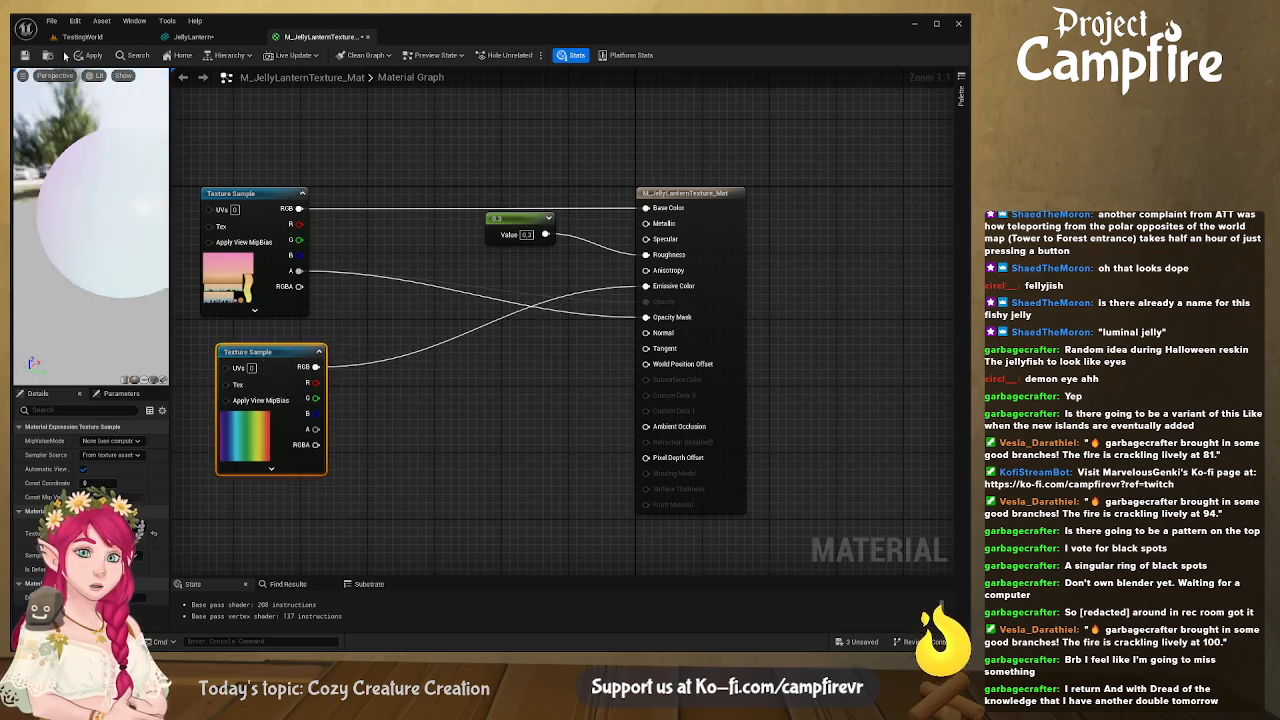
Apply the material and examine the rainbow emissive effect on the JellyLantern mesh from several angles
click(192, 37)
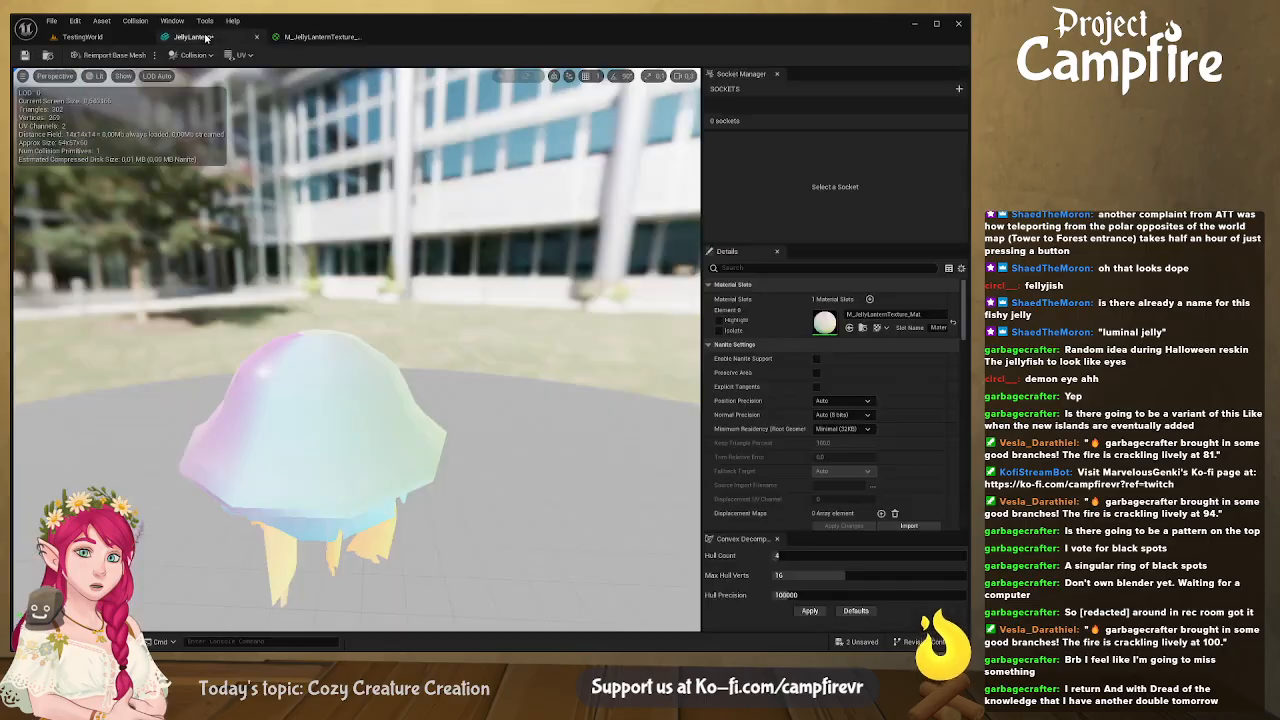
drag(273, 398, 670, 388)
right_drag(357, 350, 555, 330)
Add a Rotator node beside the rainbow Texture Sample and connect it to that sample's UVs input
click(318, 37)
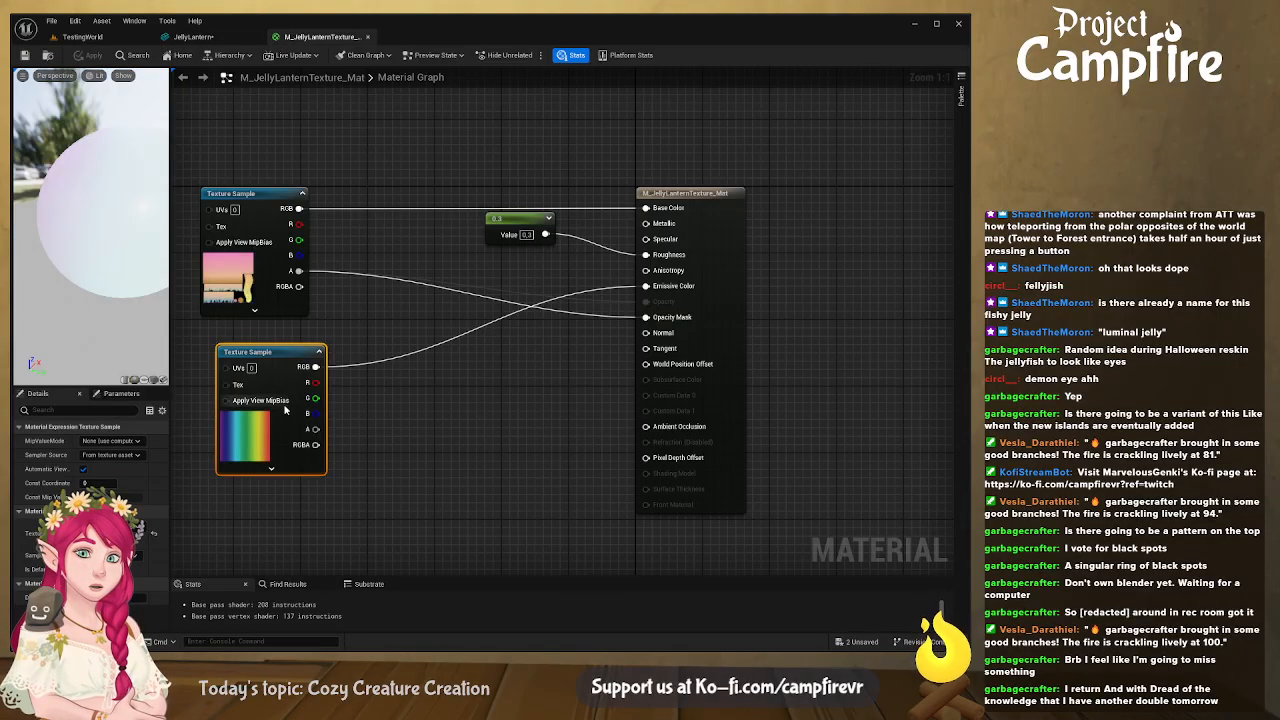
drag(298, 358, 323, 351)
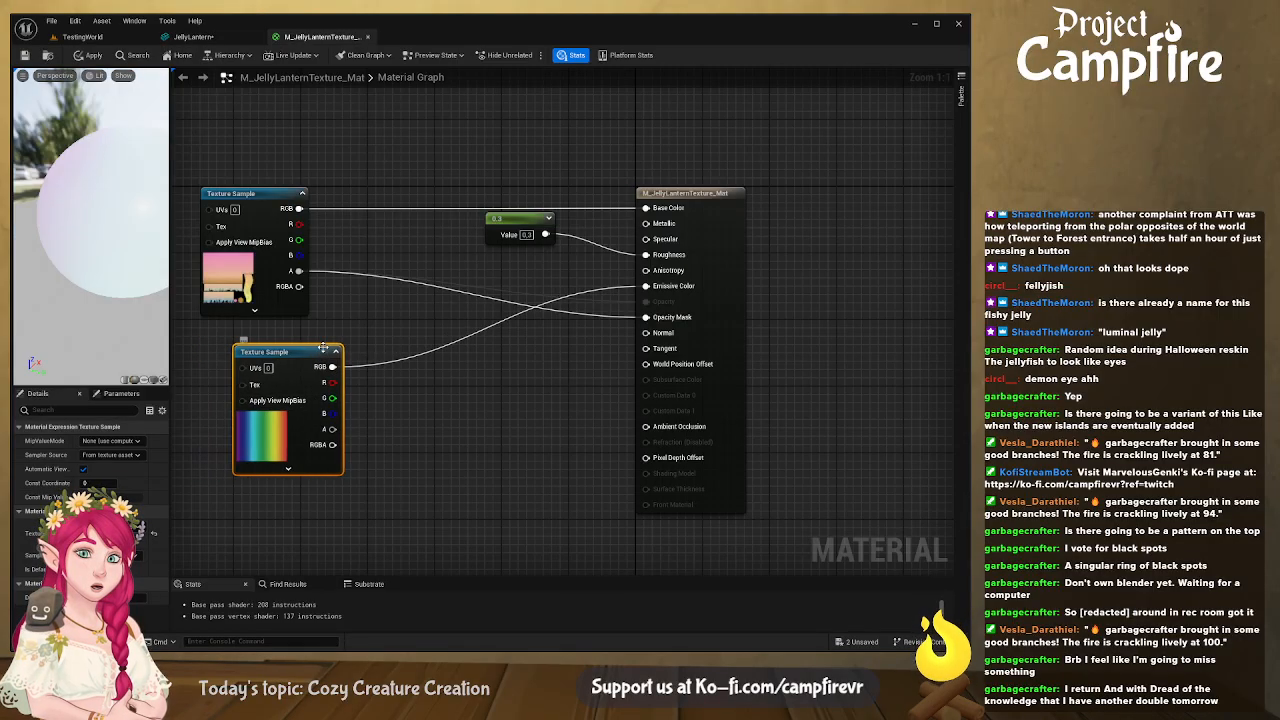
right_drag(283, 348, 490, 336)
drag(514, 339, 362, 352)
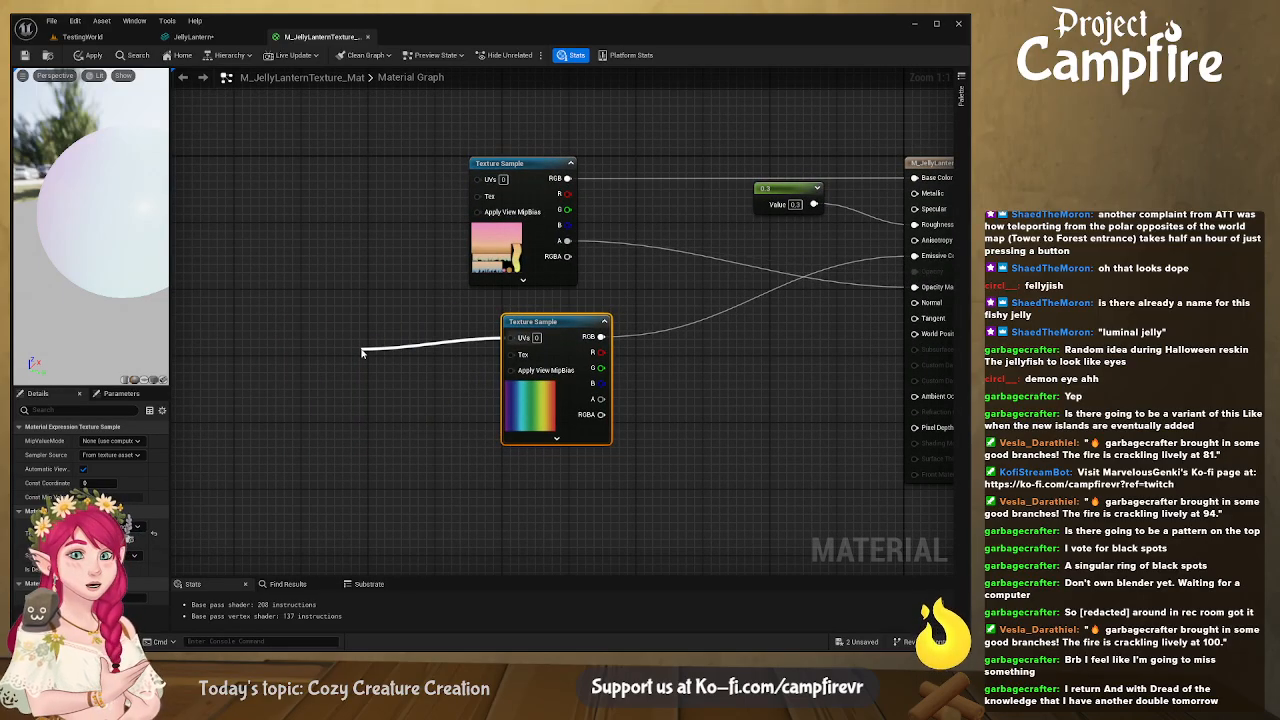
key(Return)
drag(420, 361, 426, 335)
click(408, 375)
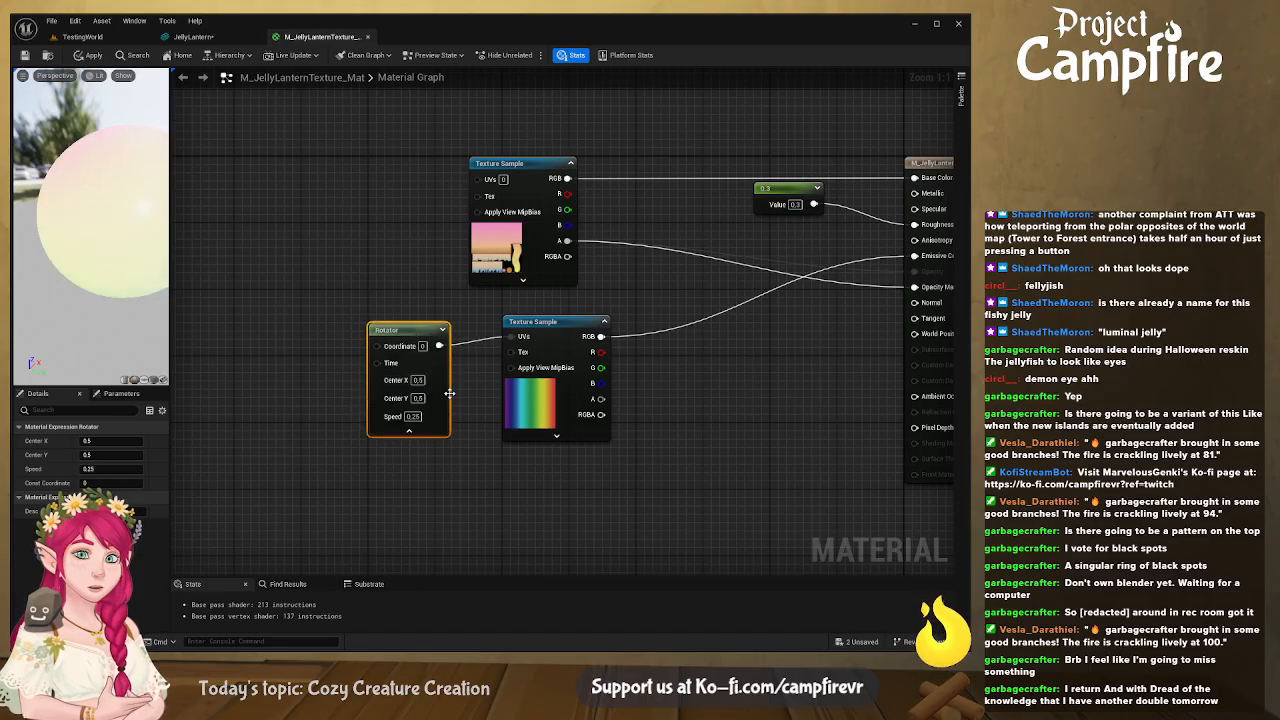
mouse_move(167, 272)
mouse_down()
mouse_move(120, 270)
mouse_move(166, 272)
mouse_up()
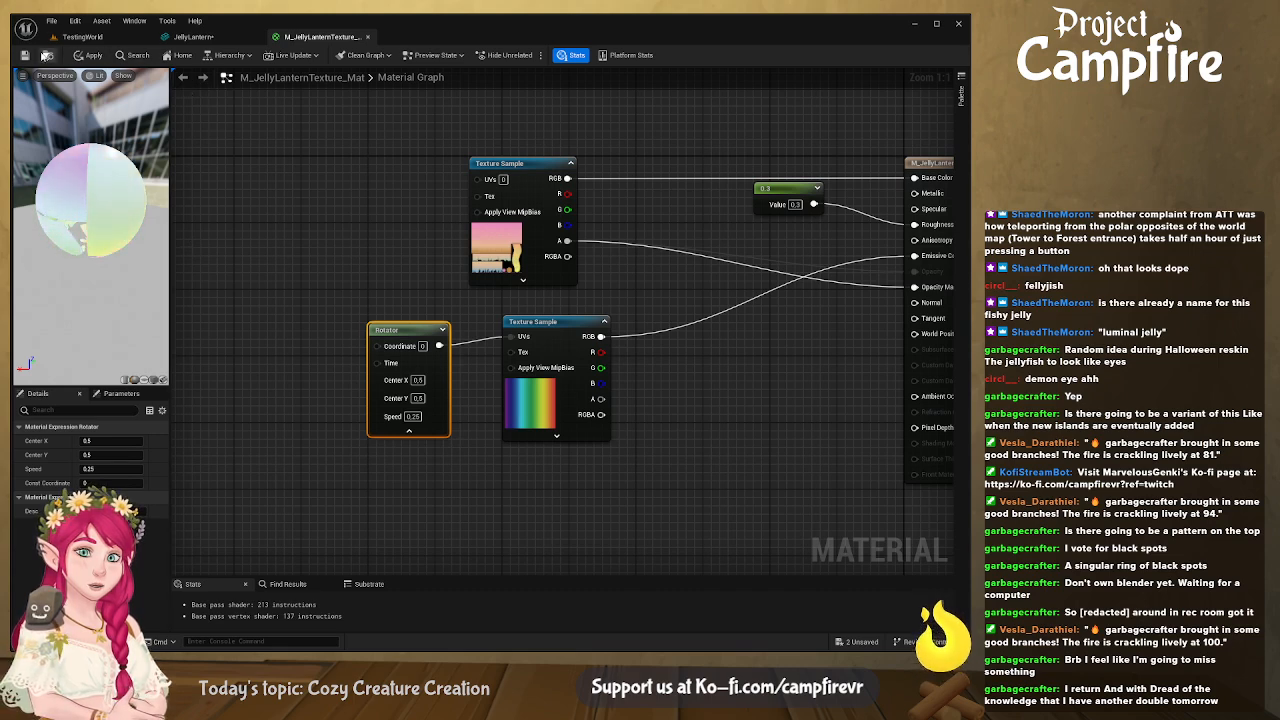
Examine the rotating rainbow emissive effect on the JellyLantern mesh
click(201, 38)
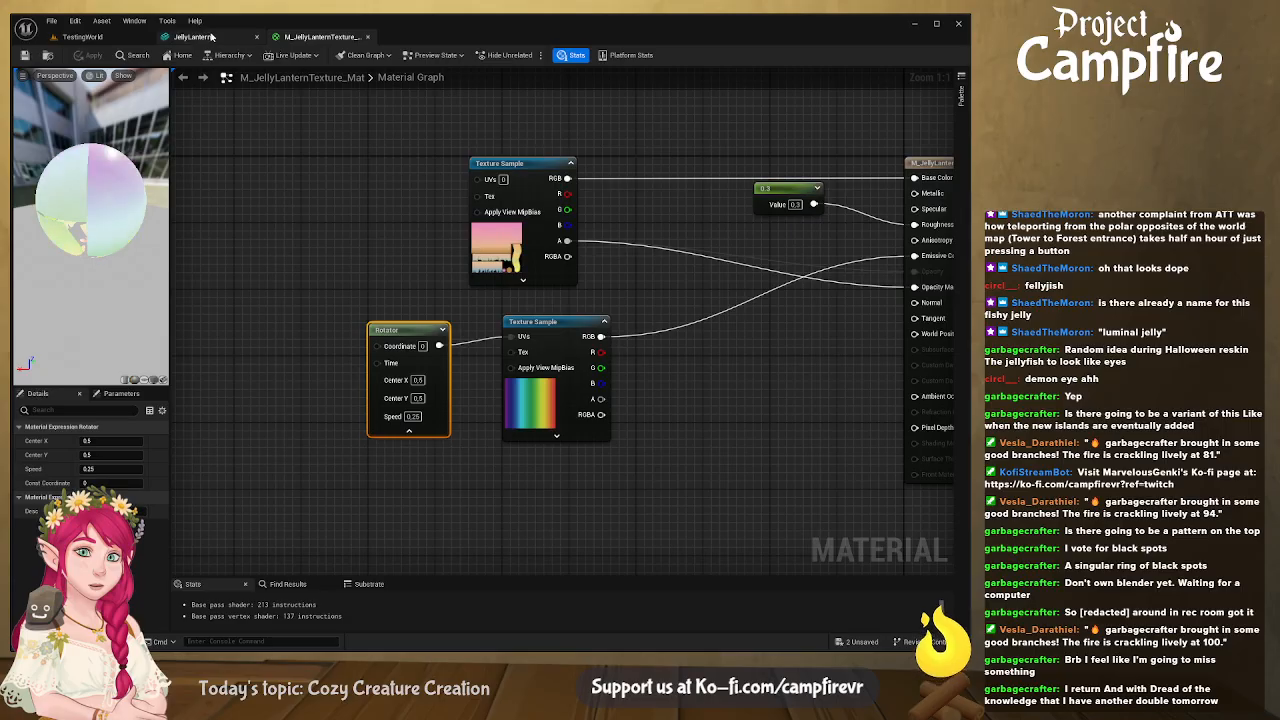
right_drag(337, 377, 450, 384)
right_drag(337, 377, 279, 268)
Disconnect the Rotator from the rainbow Texture Sample's UVs and move it farther away from that node
click(274, 40)
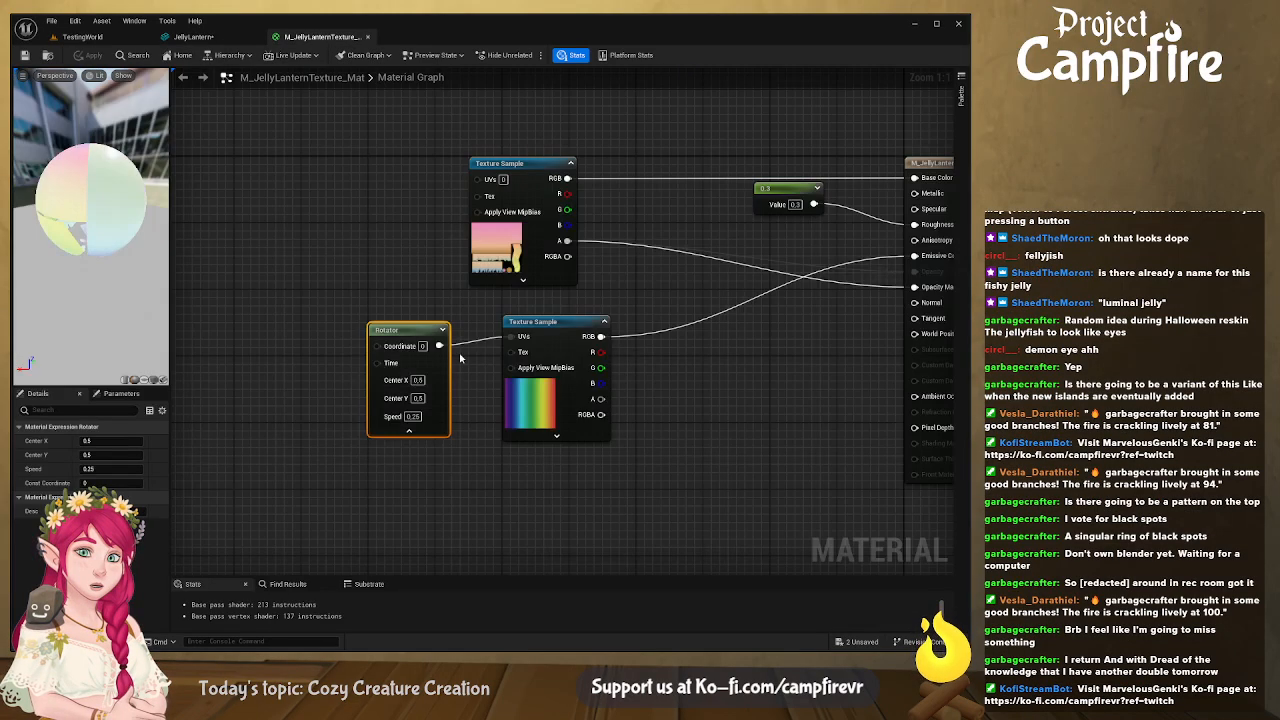
click(556, 435)
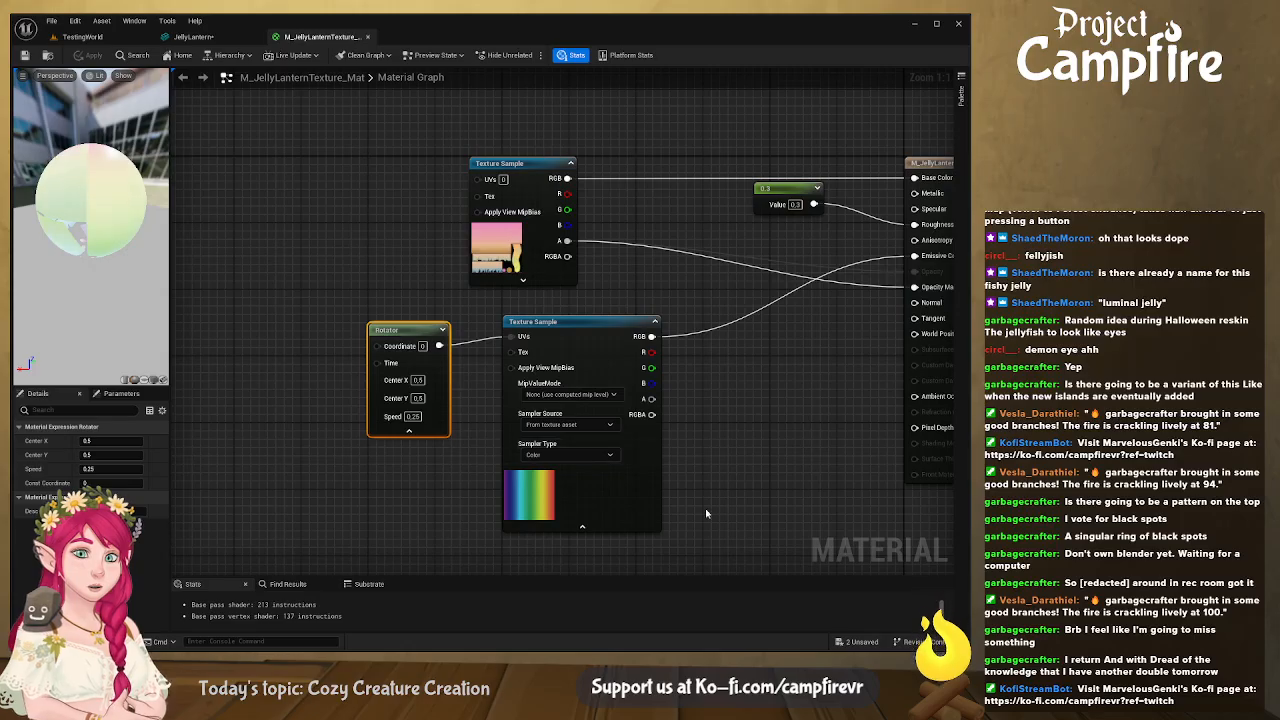
alt+click(469, 343)
drag(417, 324, 349, 324)
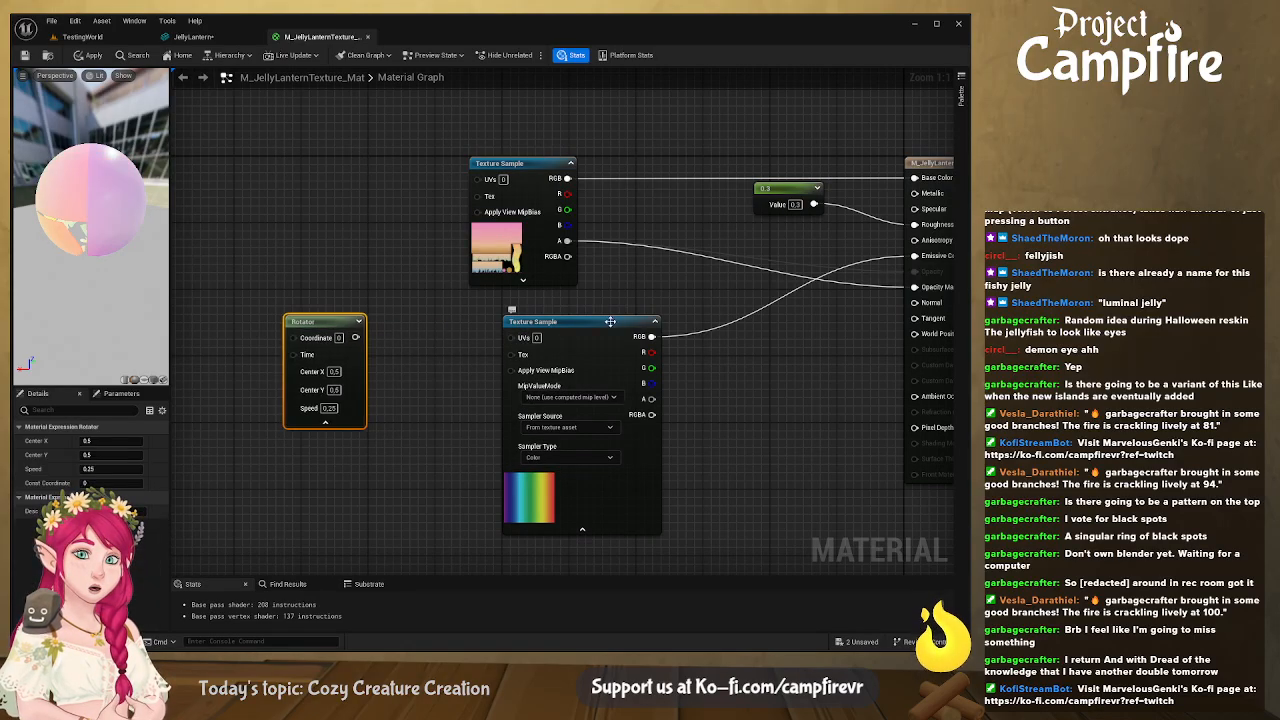
Paste a CustomRotator node beside the rainbow Texture Sample, clear space around it, and connect its Rotated Values to the sample's UVs
drag(532, 495, 477, 503)
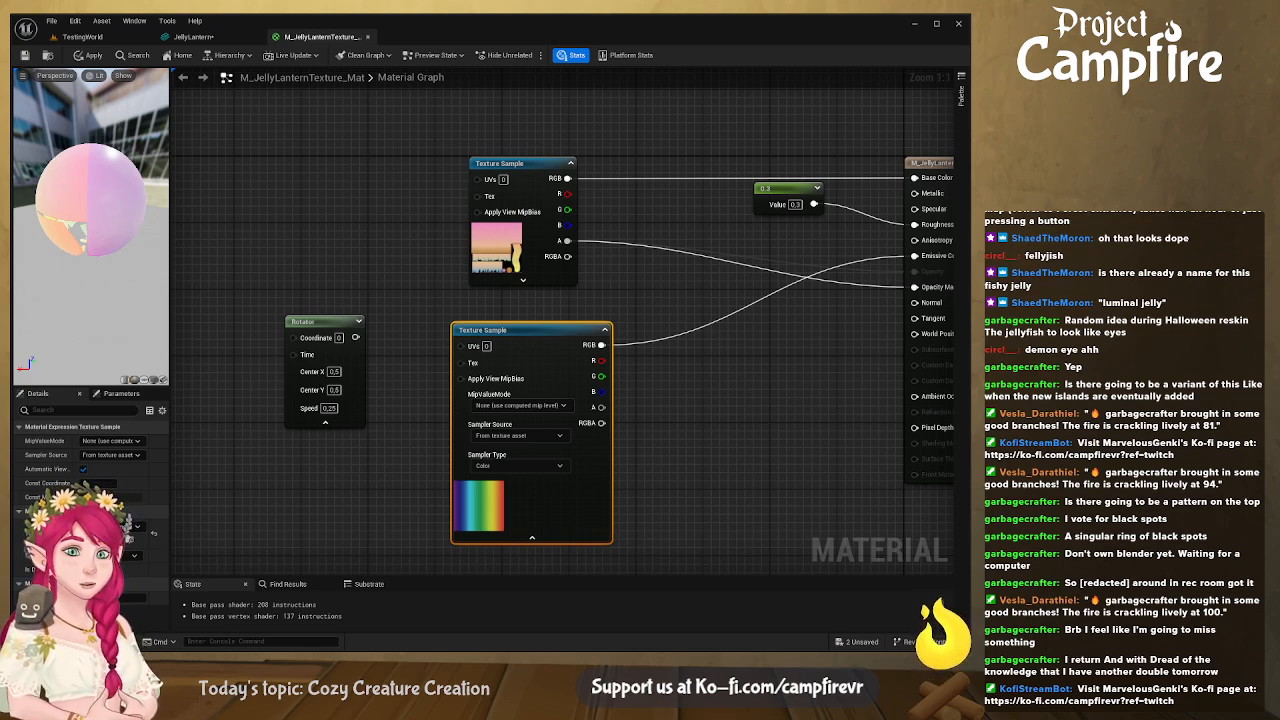
click(355, 523)
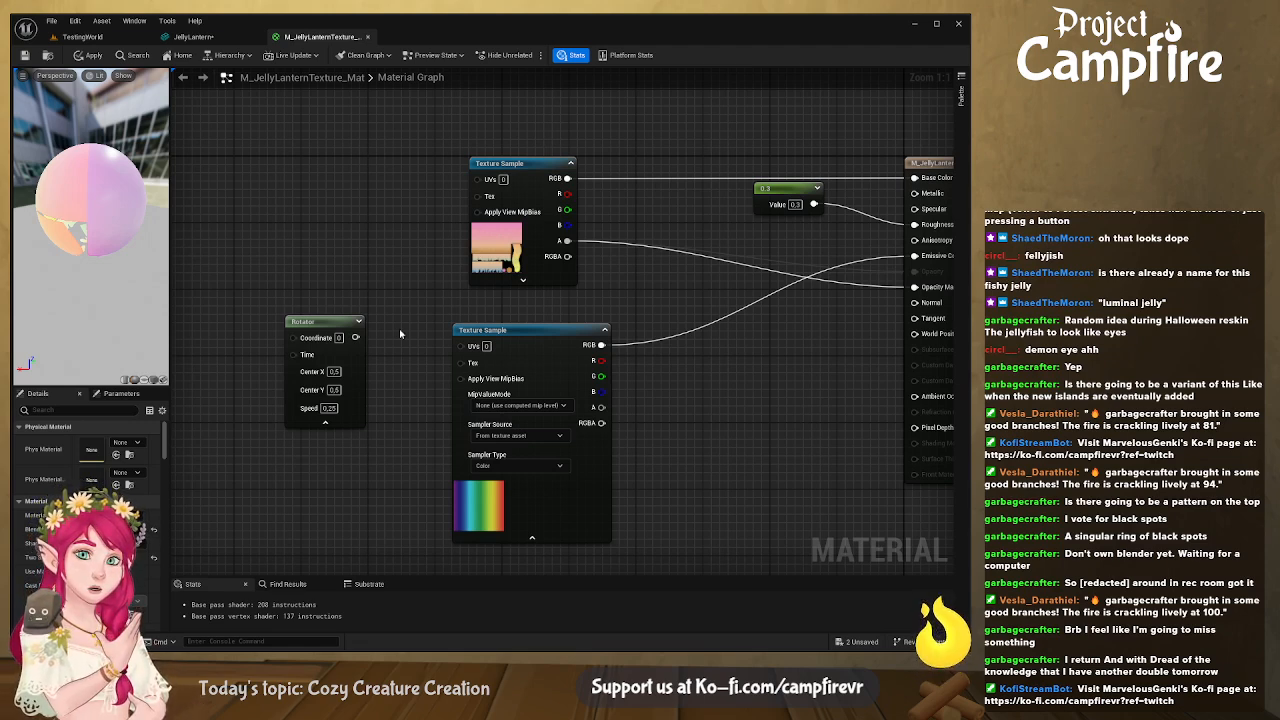
key(ctrl+v)
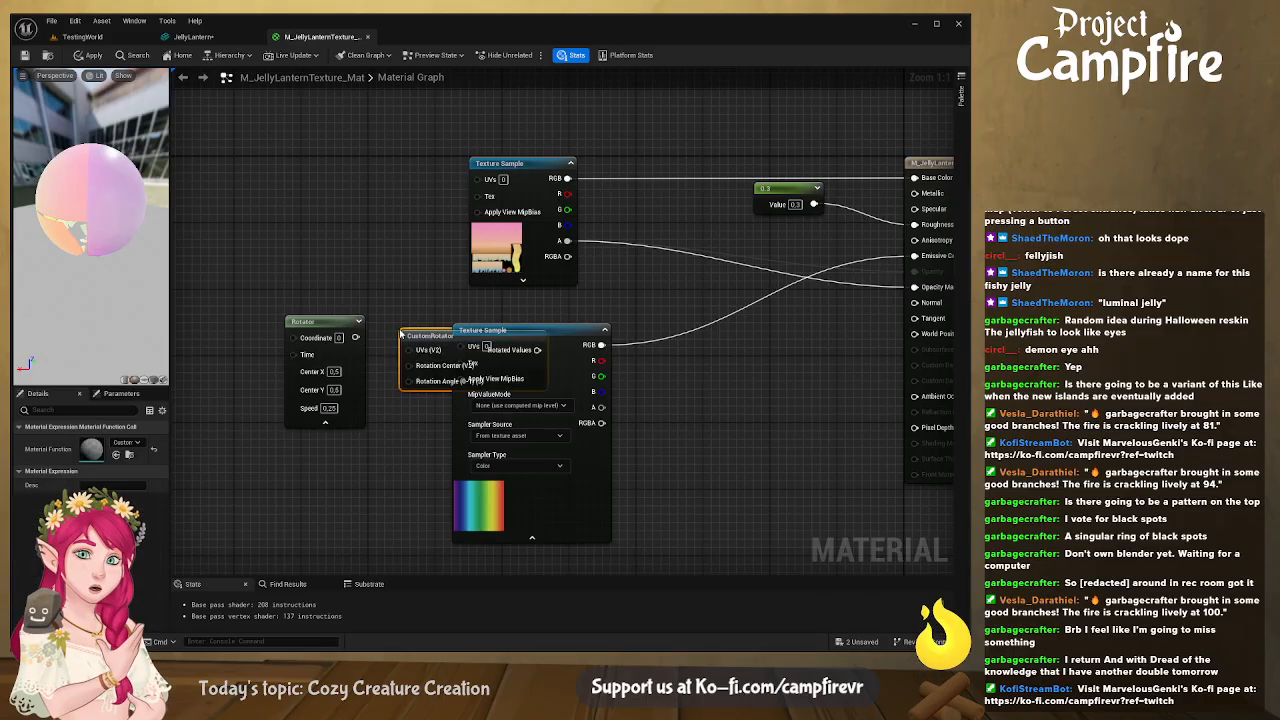
drag(335, 322, 226, 280)
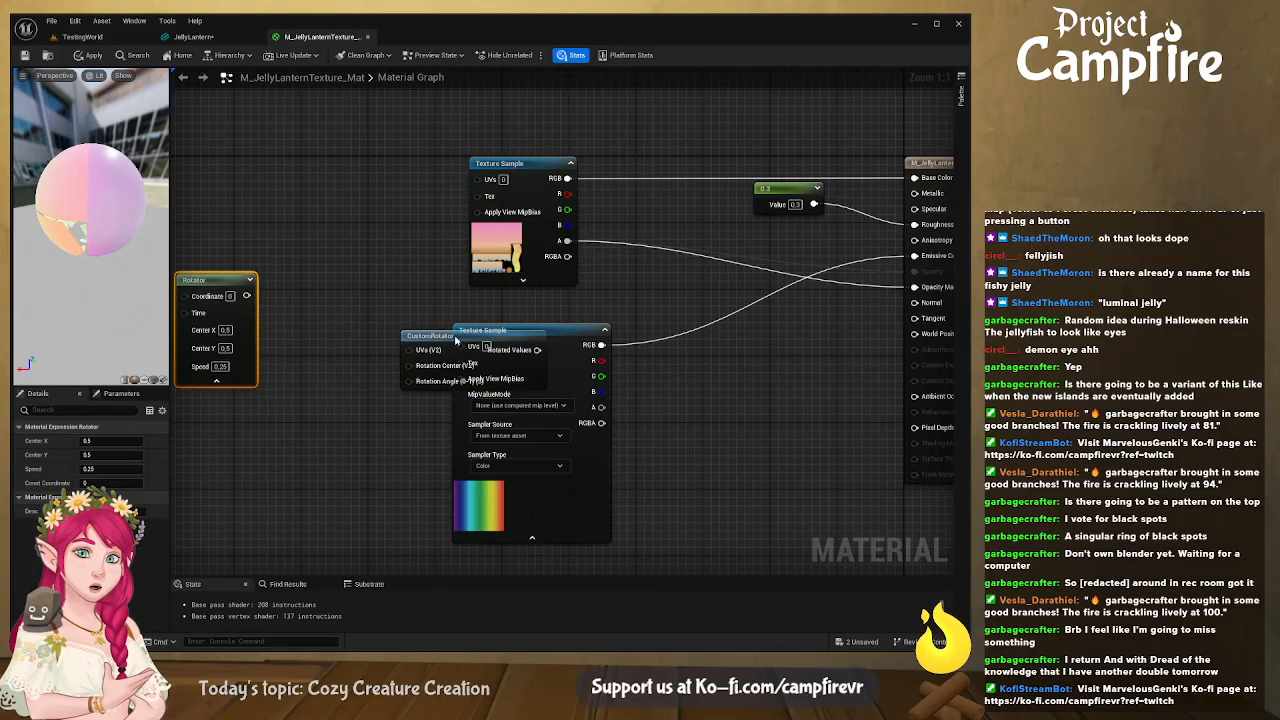
drag(450, 336, 334, 330)
drag(443, 348, 465, 346)
Add a Constant node with value 90 feeding the CustomRotator's Rotation Angle input
right_drag(382, 425, 613, 442)
drag(450, 297, 450, 182)
click(465, 410)
drag(528, 428, 444, 399)
click(445, 414)
text(90)
key(Return)
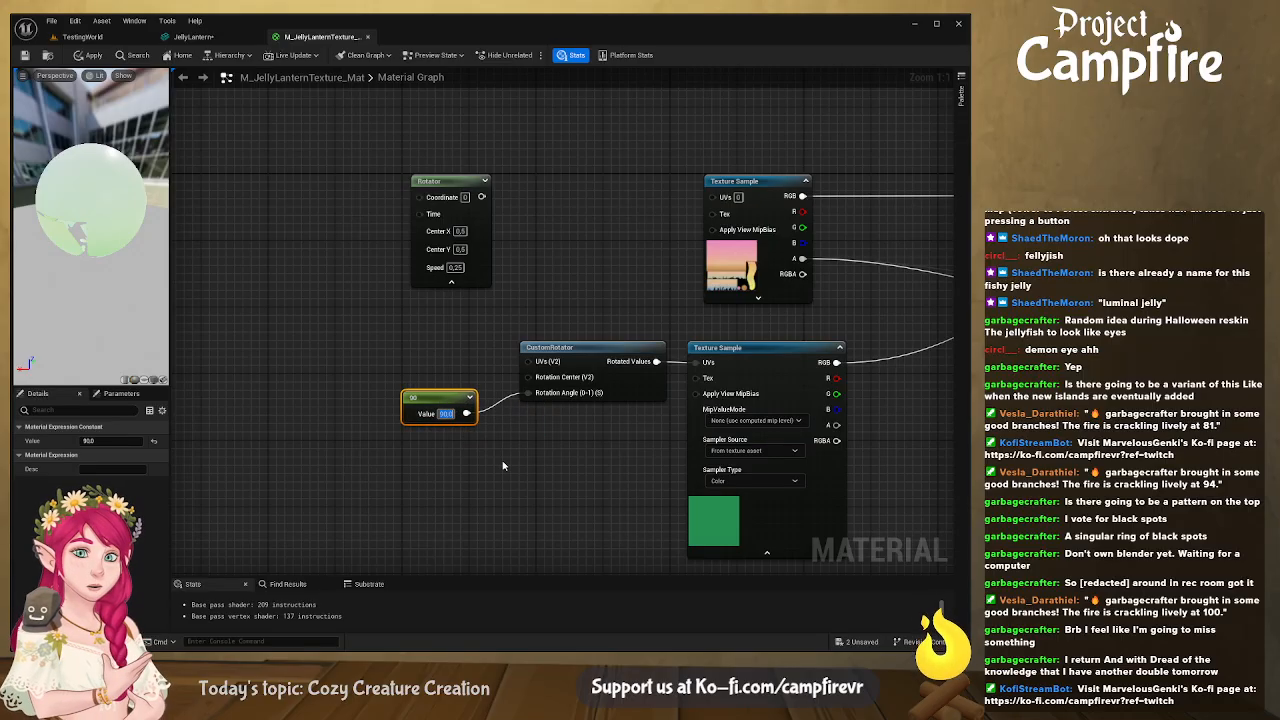
click(612, 439)
right_drag(612, 439, 482, 273)
click(592, 360)
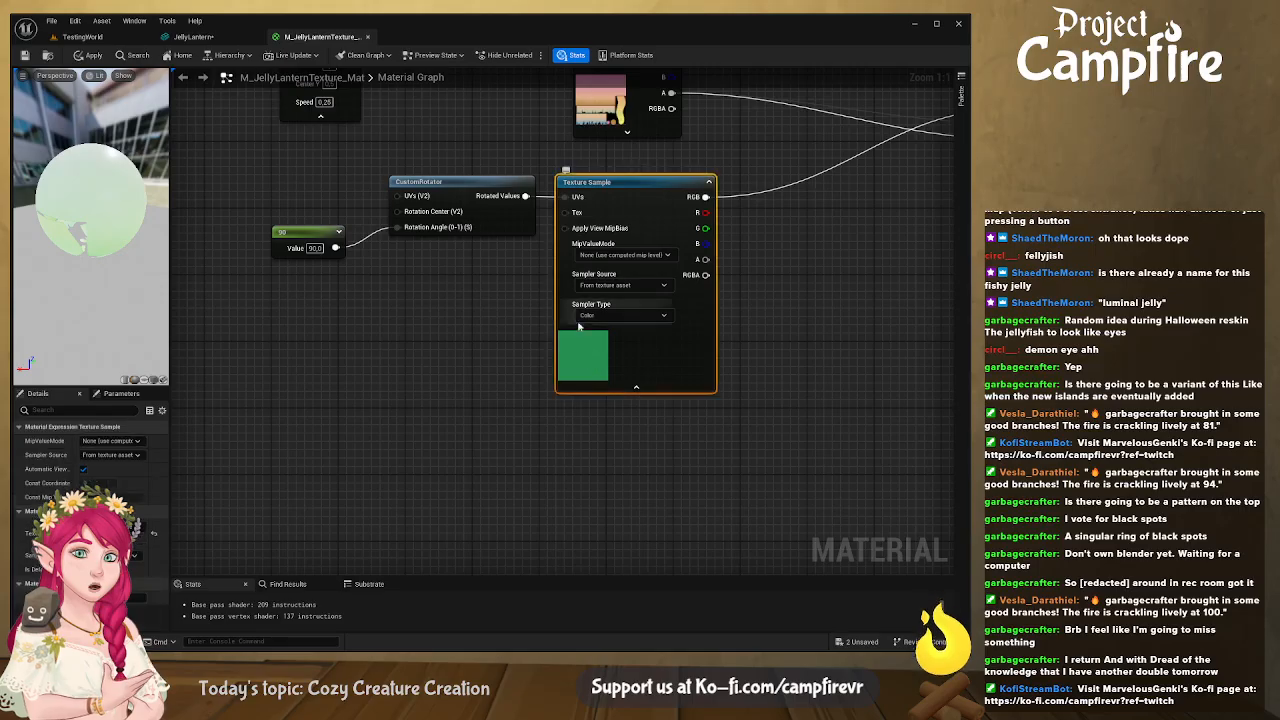
right_drag(405, 281, 585, 344)
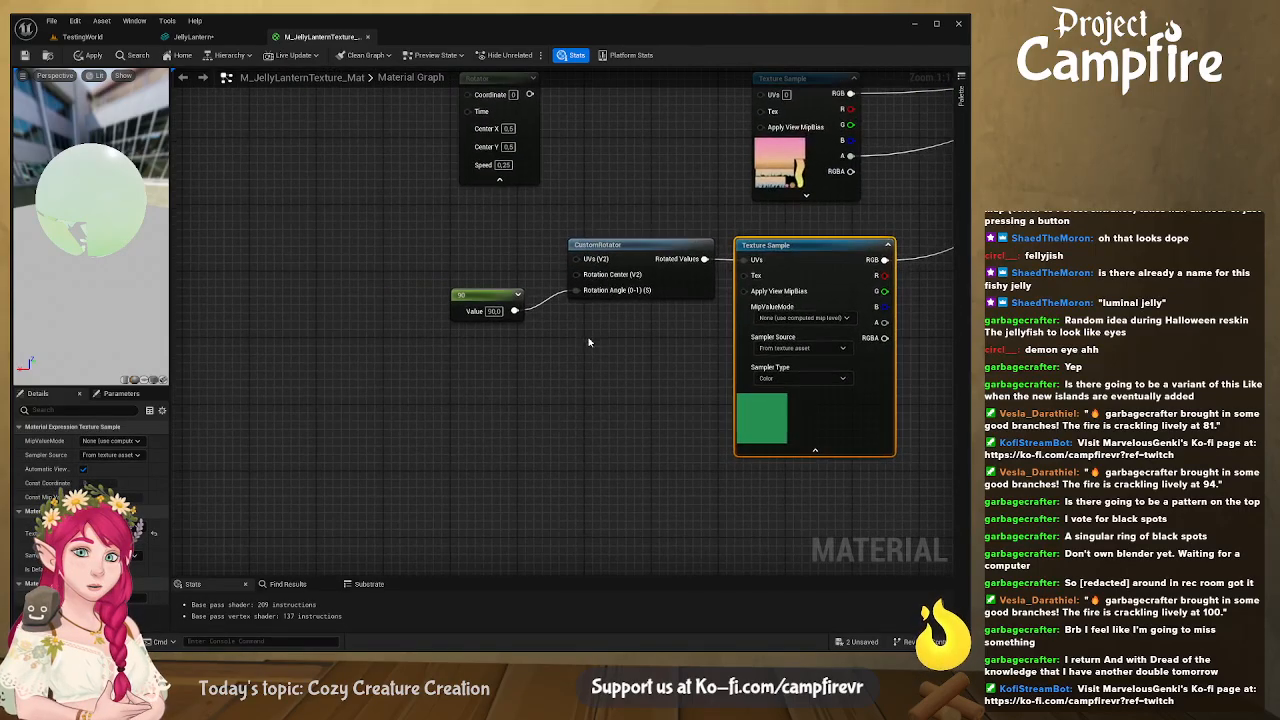
click(654, 245)
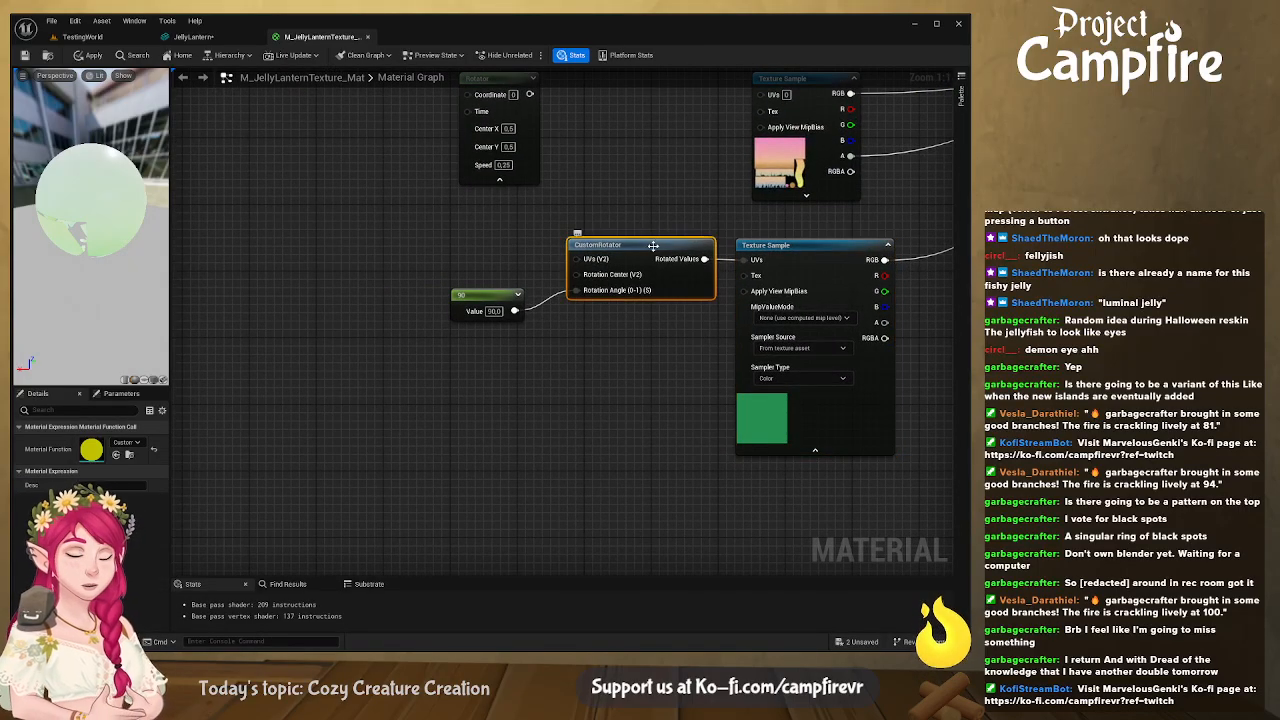
right_drag(612, 308, 612, 354)
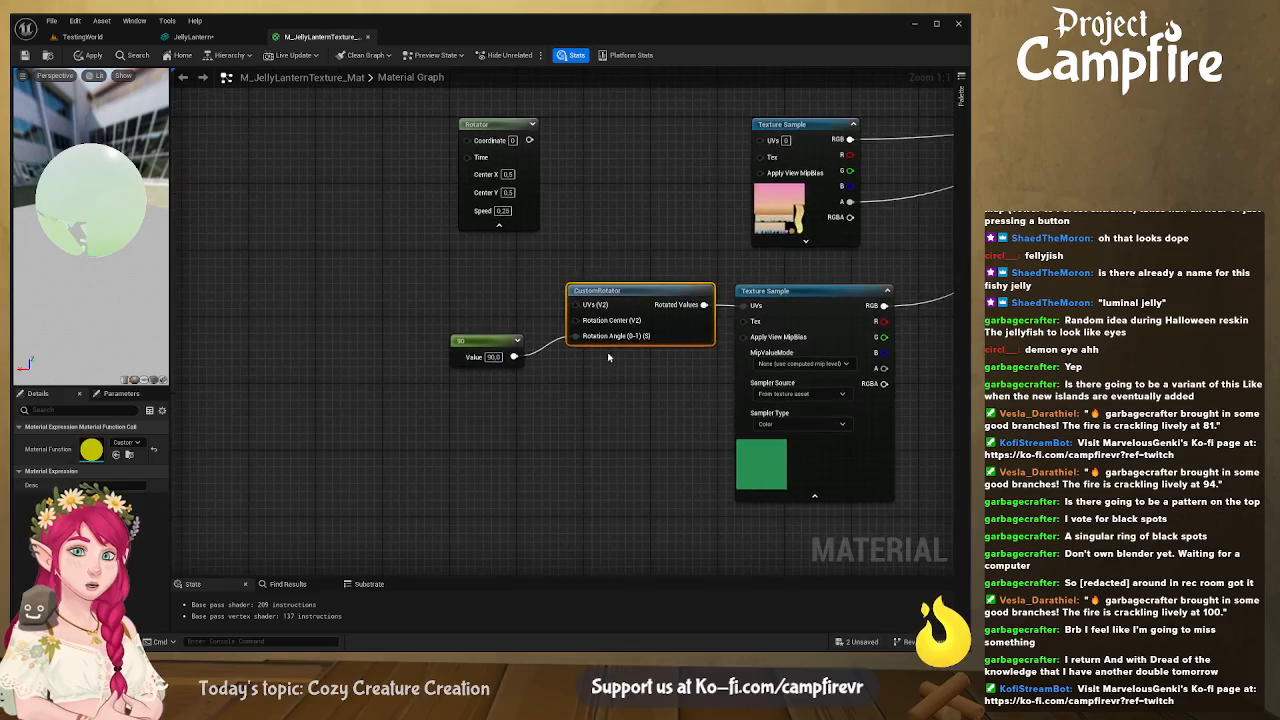
Move the CustomRotator farther from the rainbow Texture Sample and reconnect its Rotated Values output to the sample's UVs
drag(600, 291, 558, 291)
drag(662, 305, 744, 320)
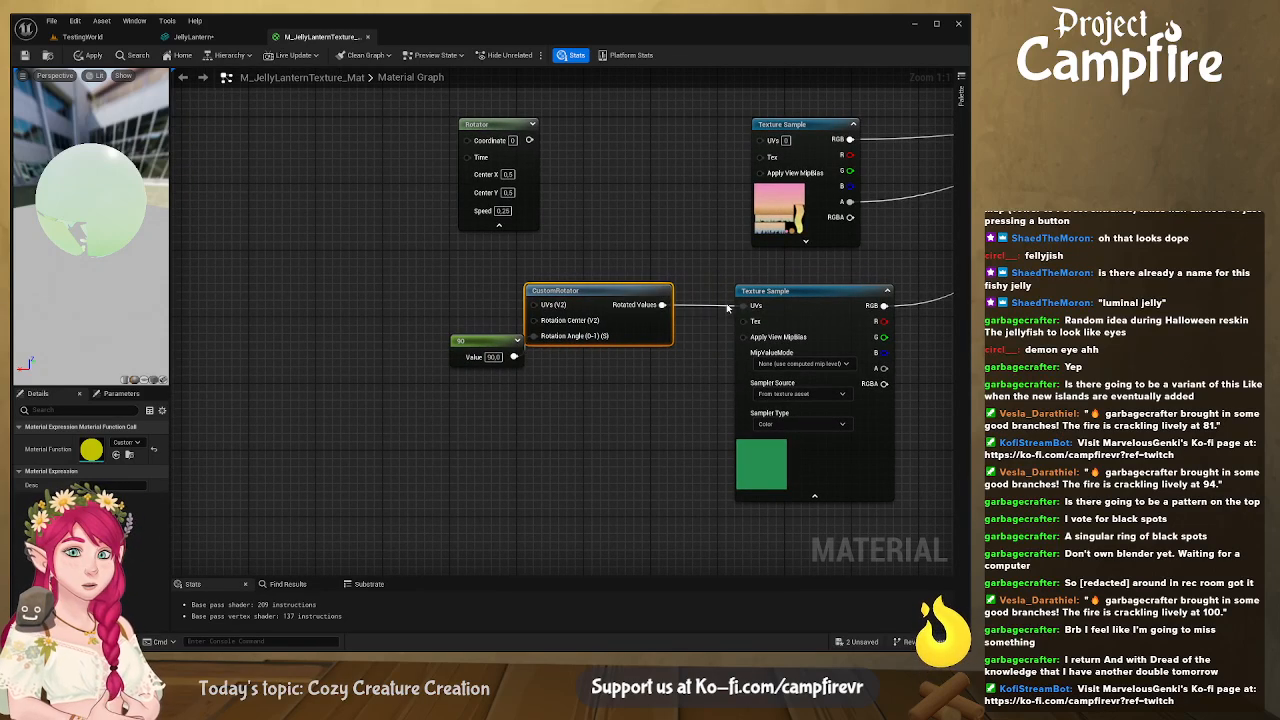
alt+click(727, 306)
drag(662, 305, 742, 306)
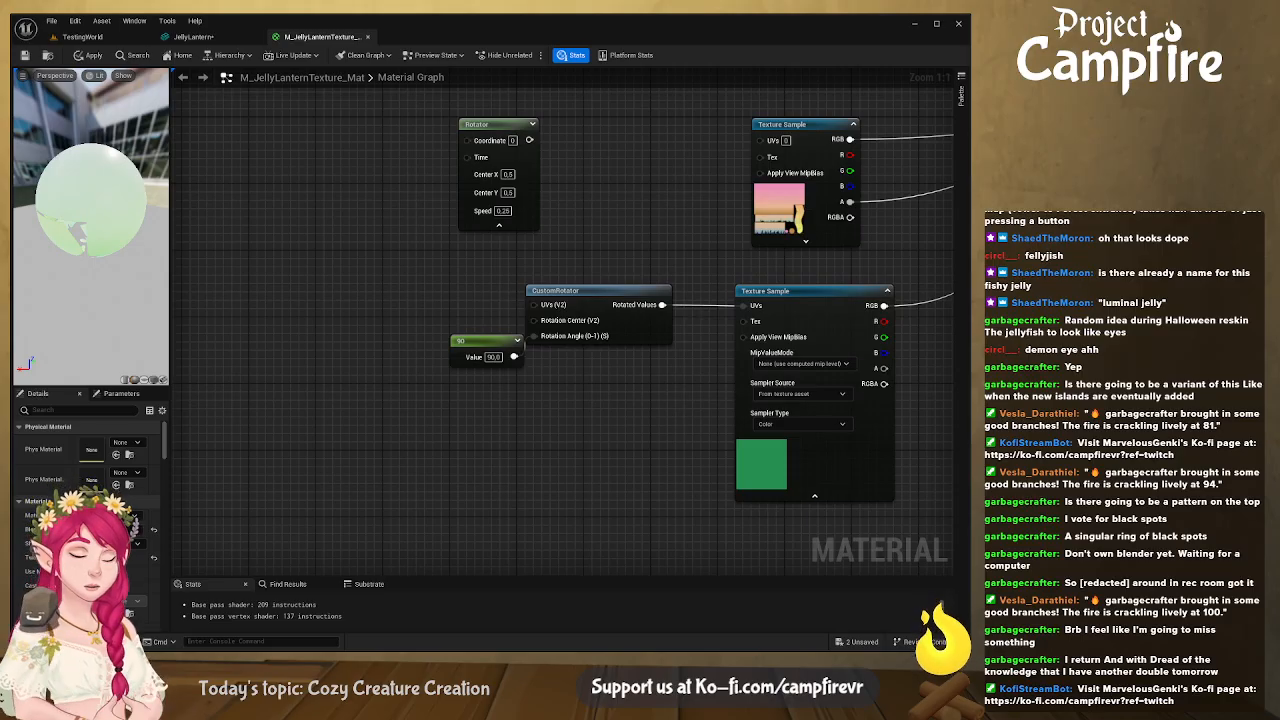
Add a two-component vector constant with X 0.5 and Y -0.5 and connect it to the CustomRotator's Rotation Center
click(397, 300)
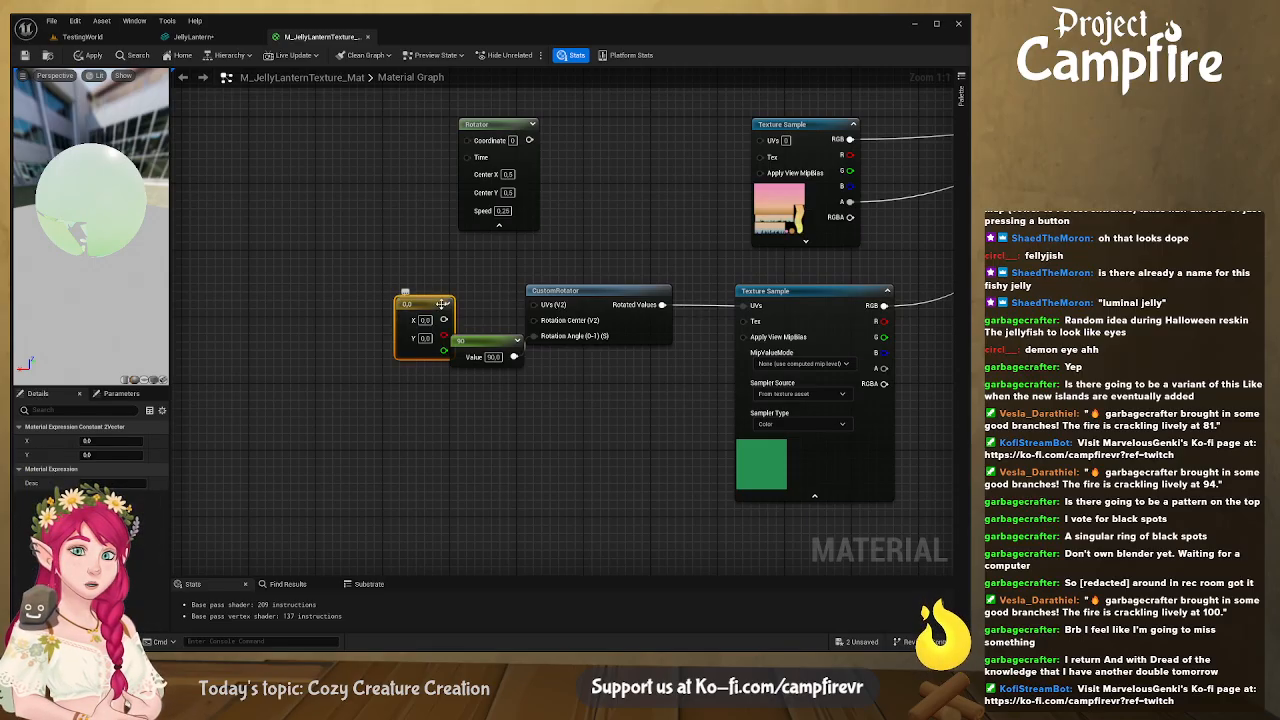
drag(441, 303, 423, 290)
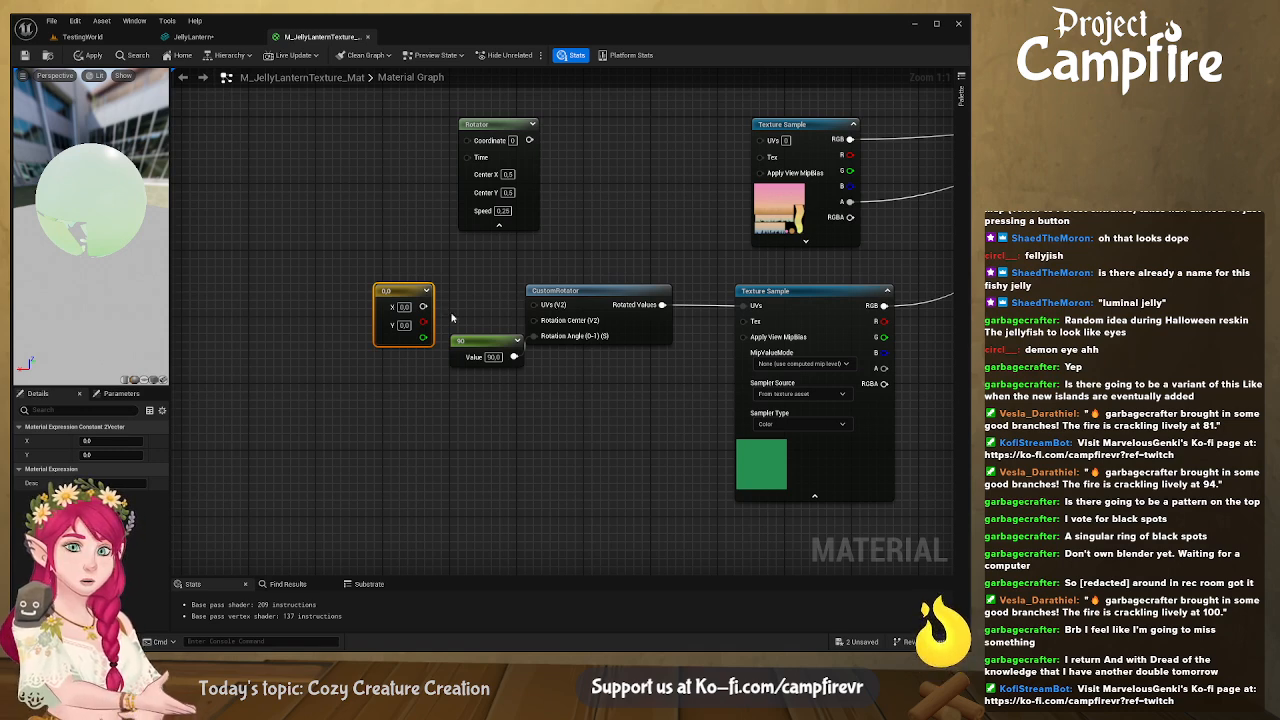
click(404, 308)
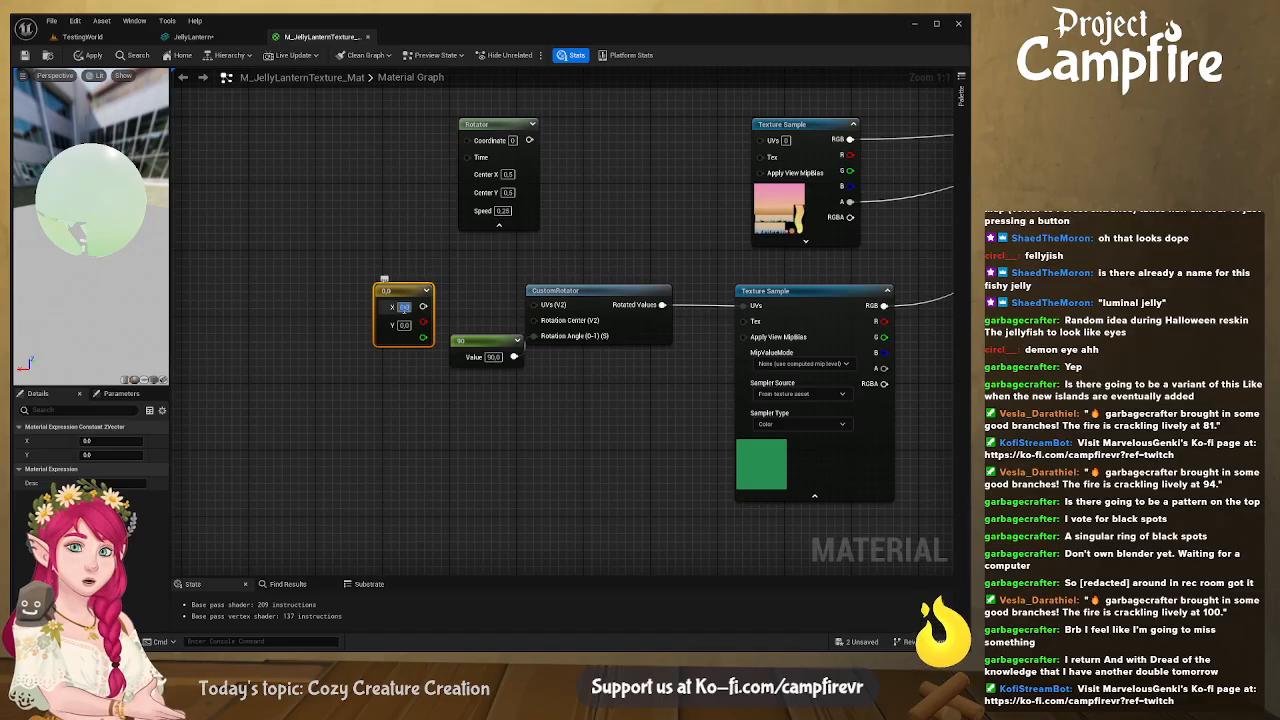
text(0,5)
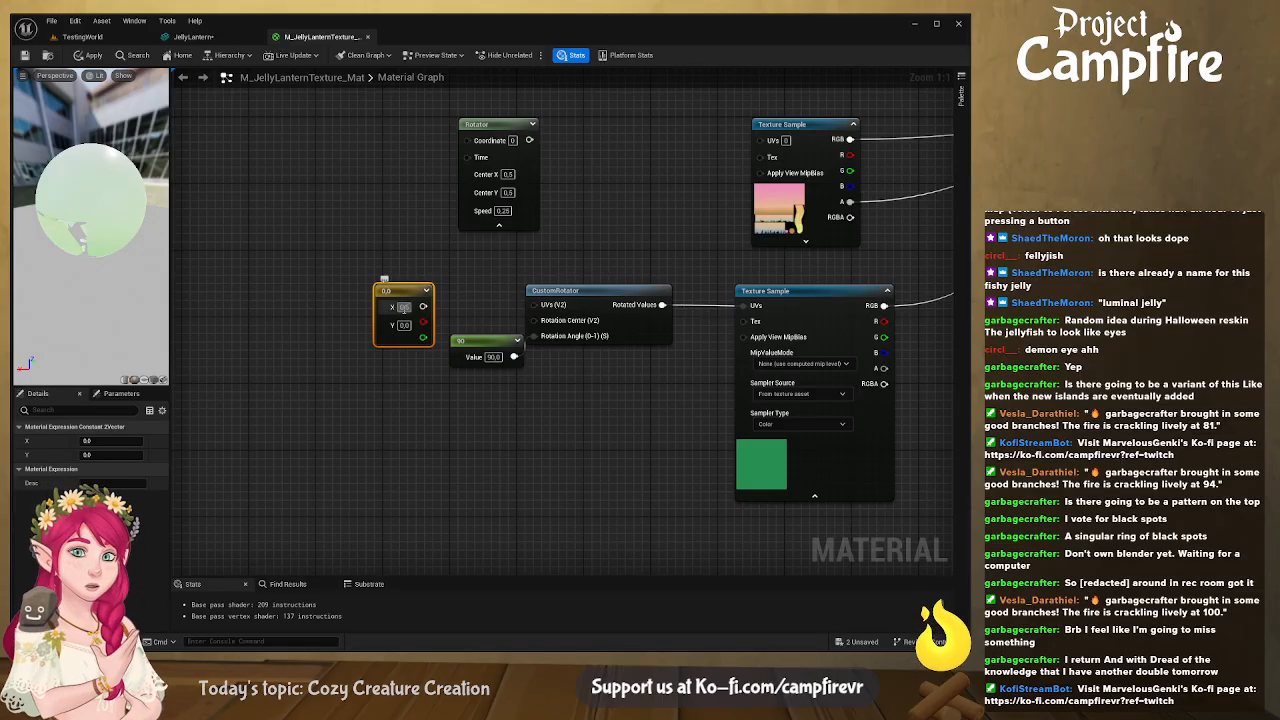
key(Tab)
text(0)
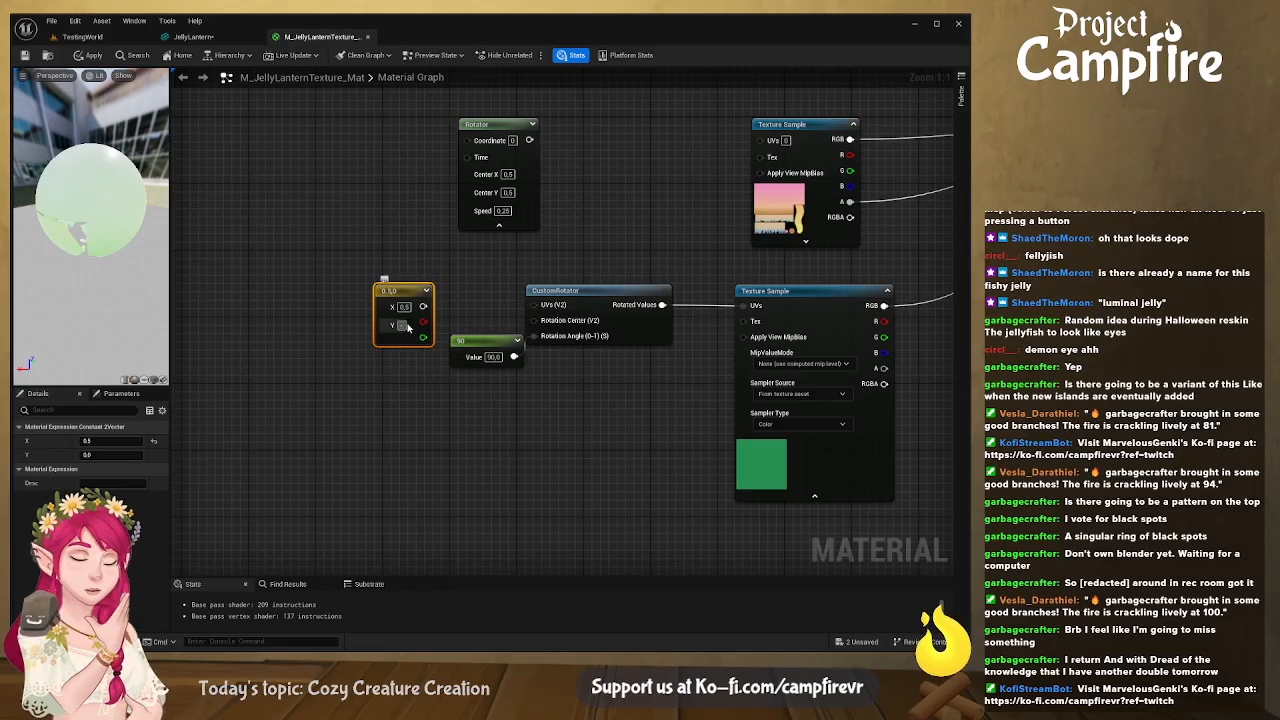
text(0,)
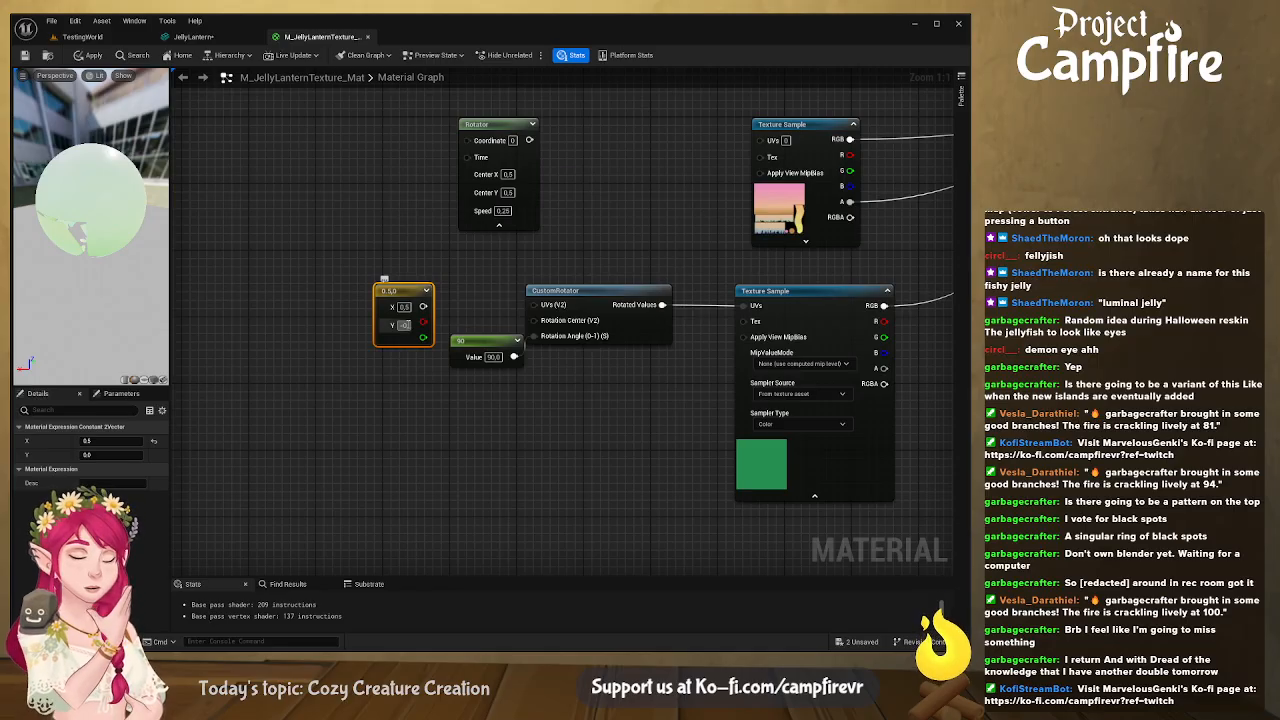
text(5)
key(Return)
drag(426, 306, 540, 322)
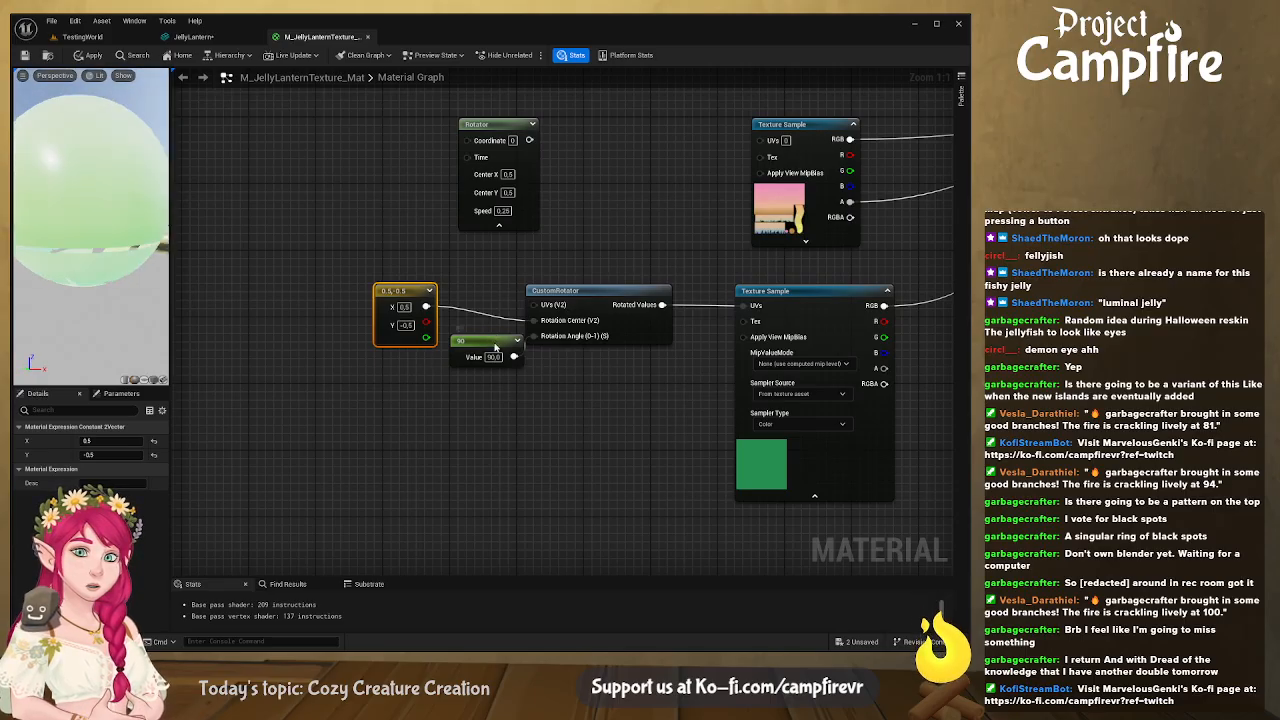
Set the Rotation Angle constant to 0.25 and rearrange both constant nodes beside the CustomRotator
drag(493, 341, 426, 374)
click(426, 391)
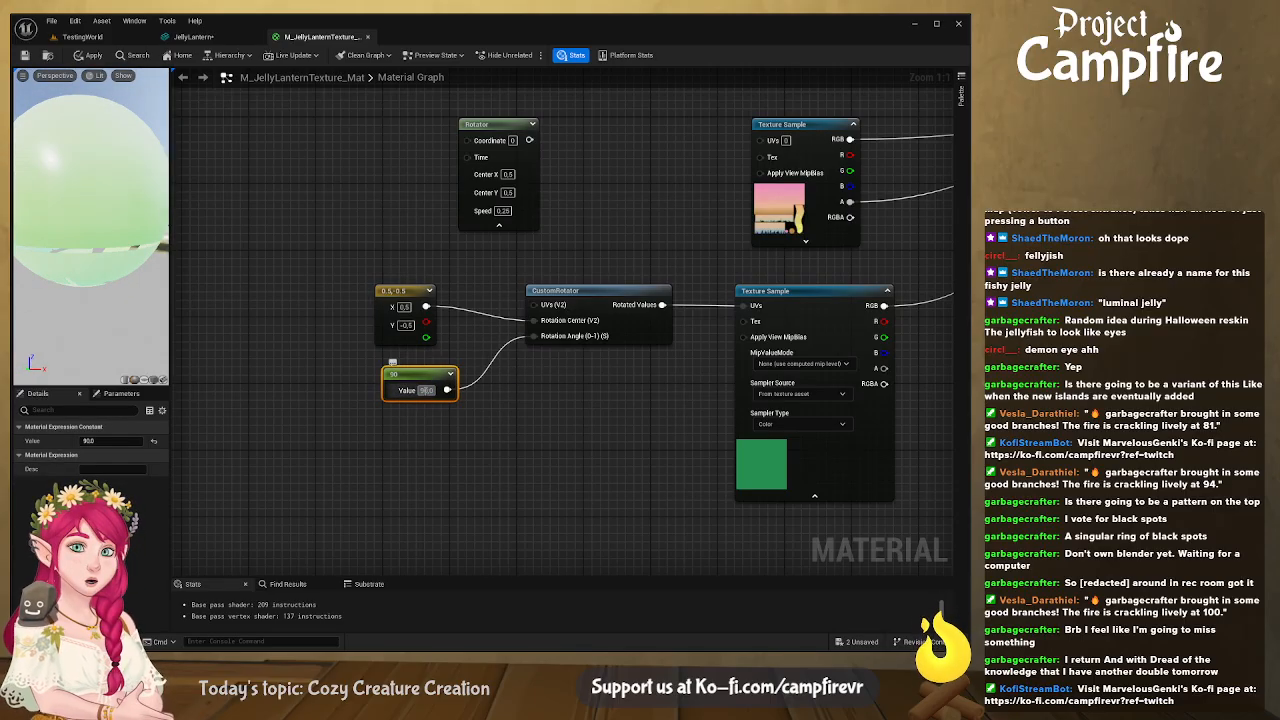
text(0,250,0)
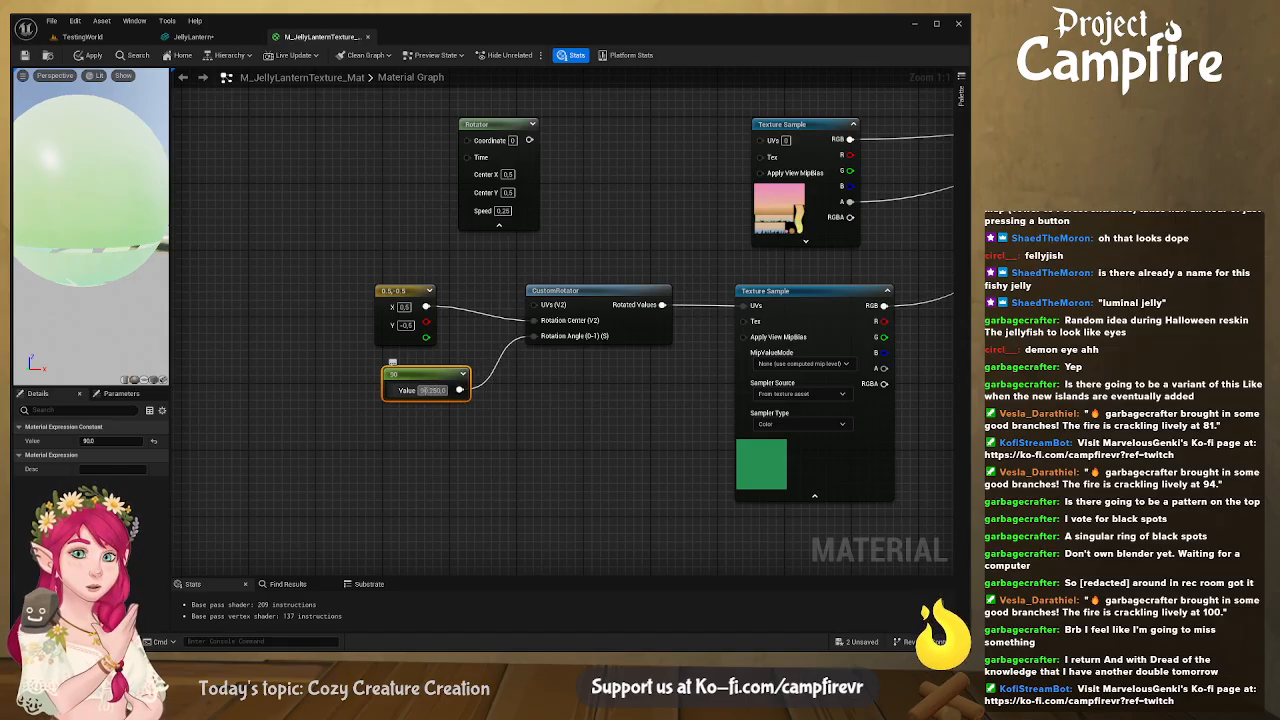
key(Return)
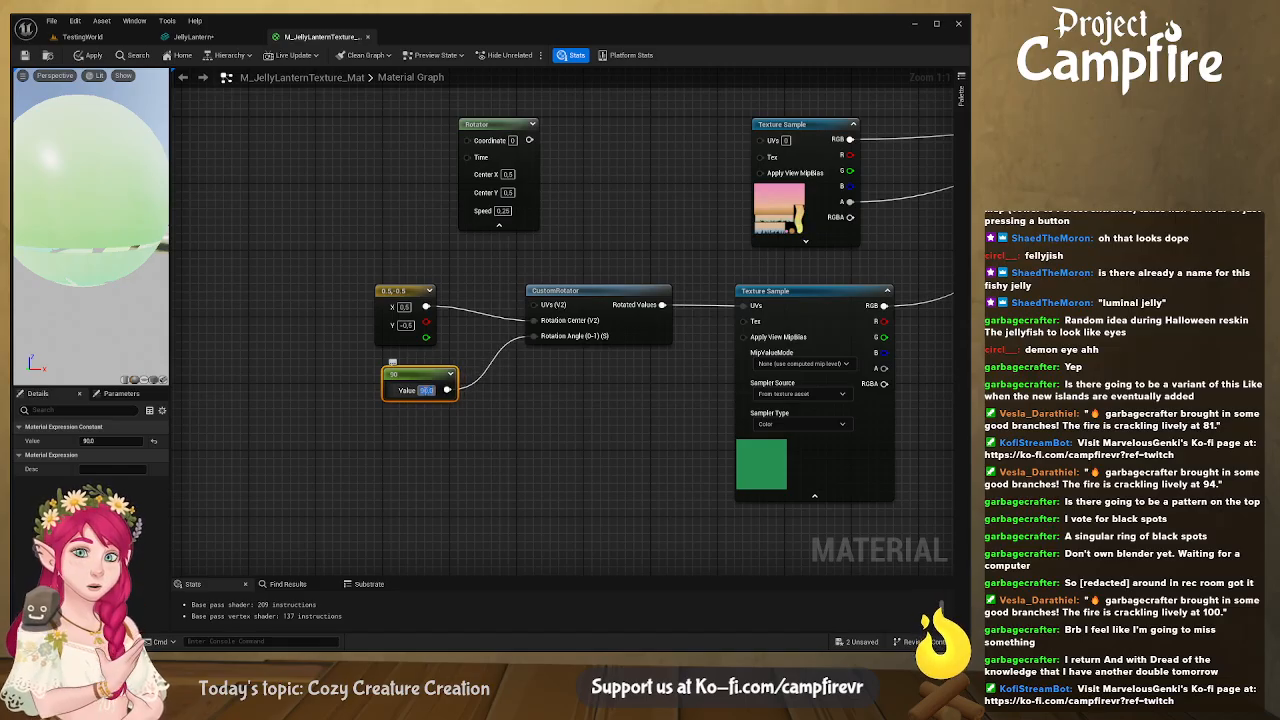
text(0,25)
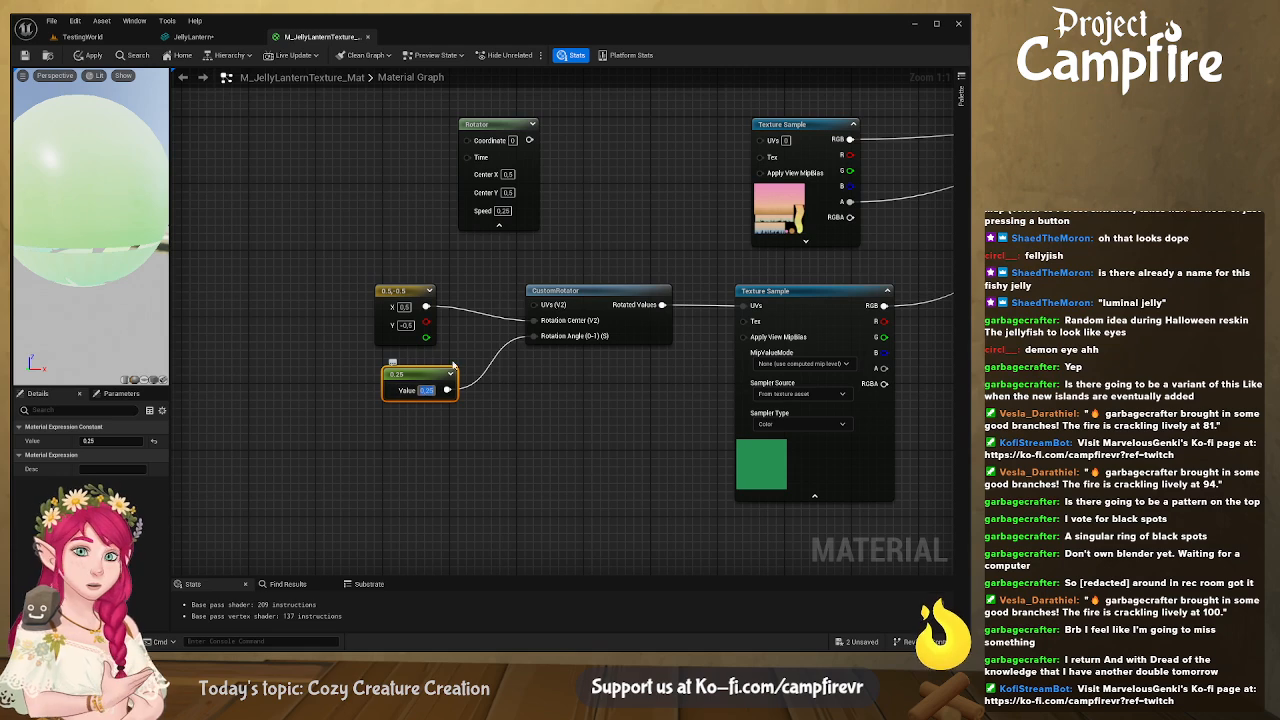
key(Return)
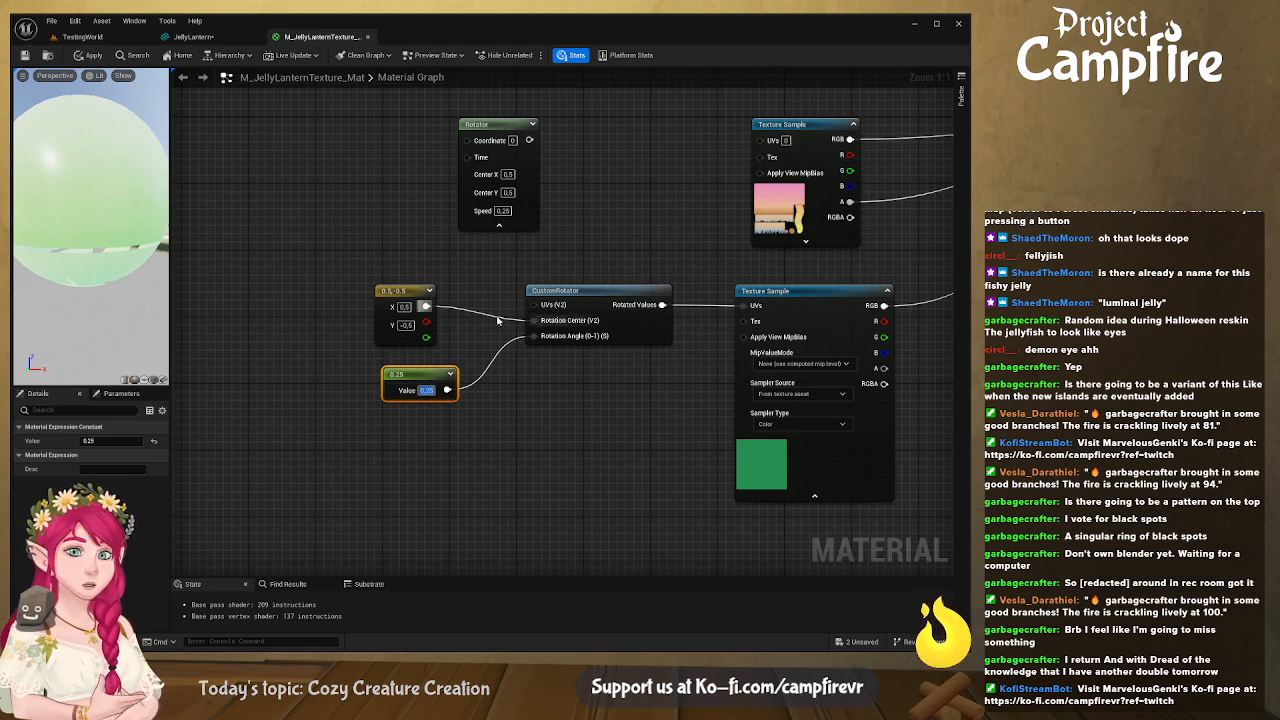
drag(410, 291, 383, 308)
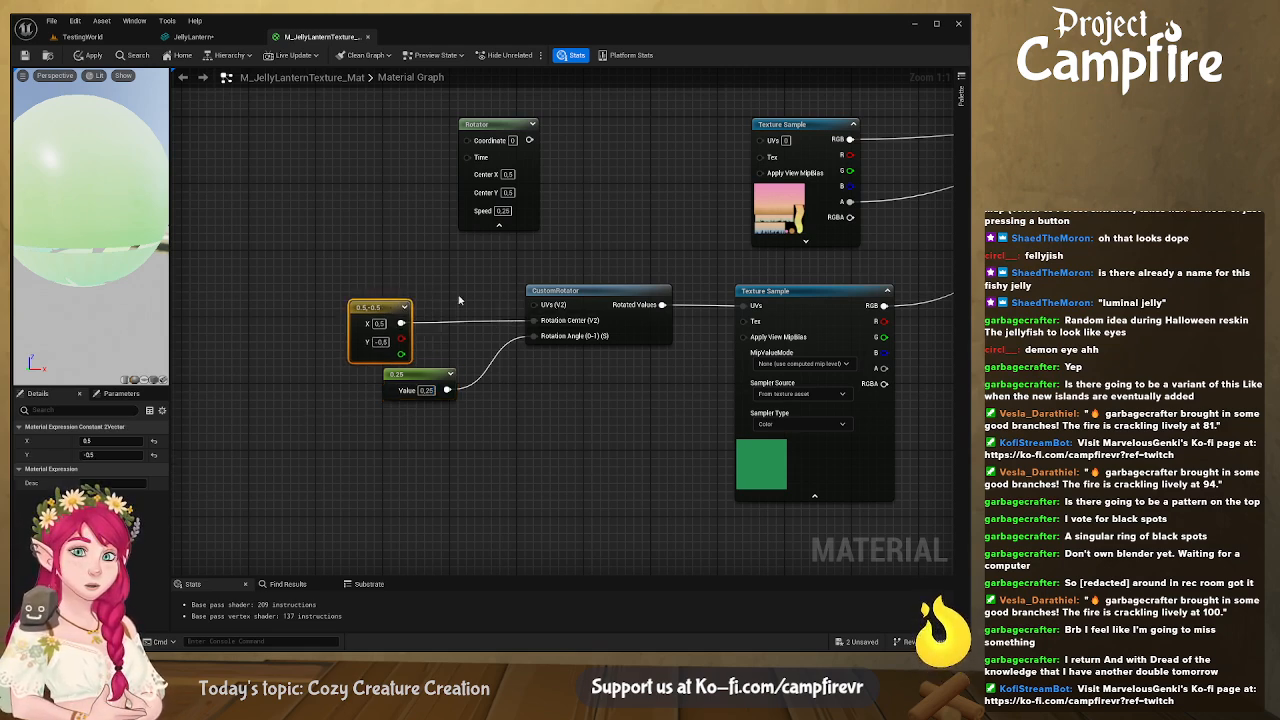
Delete the CustomRotator node together with its rotation center and rotation angle constants
click(630, 296)
key(Delete)
click(397, 316)
key(Delete)
click(420, 375)
key(Delete)
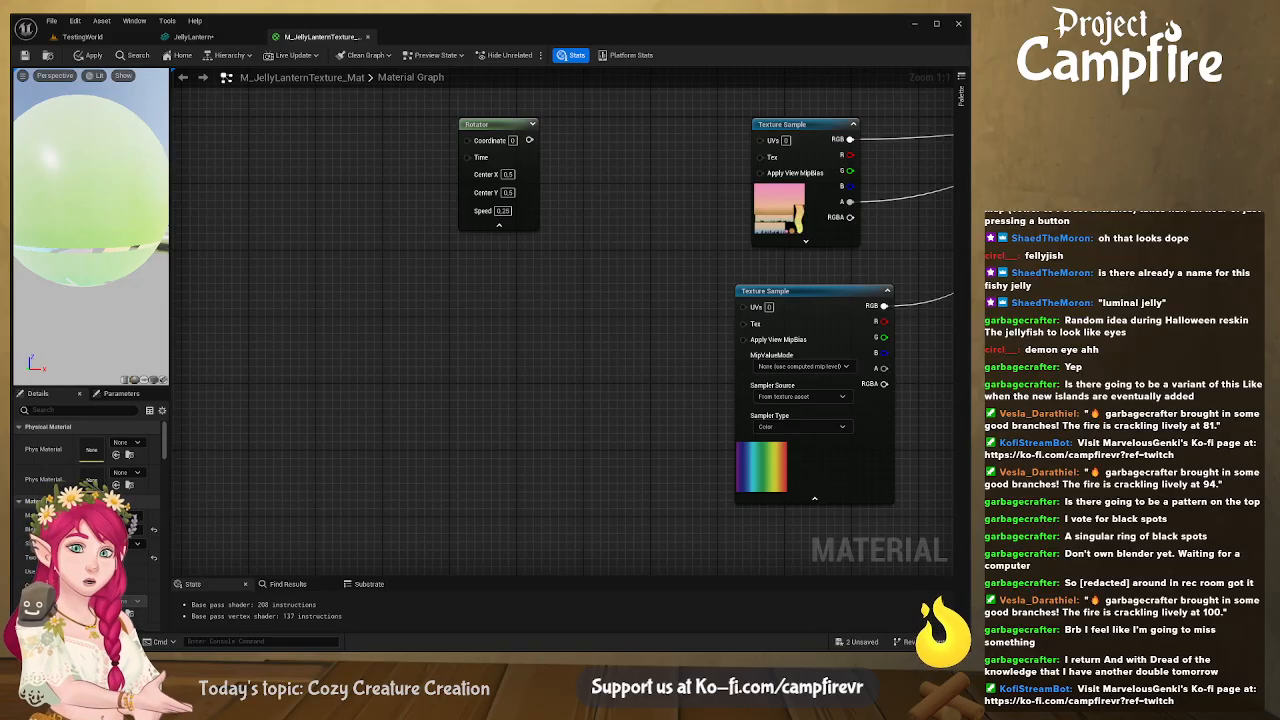
Add a Texture Coordinate node and place it between the Rotator and the rainbow Texture Sample
right_drag(689, 245, 428, 222)
click(555, 273)
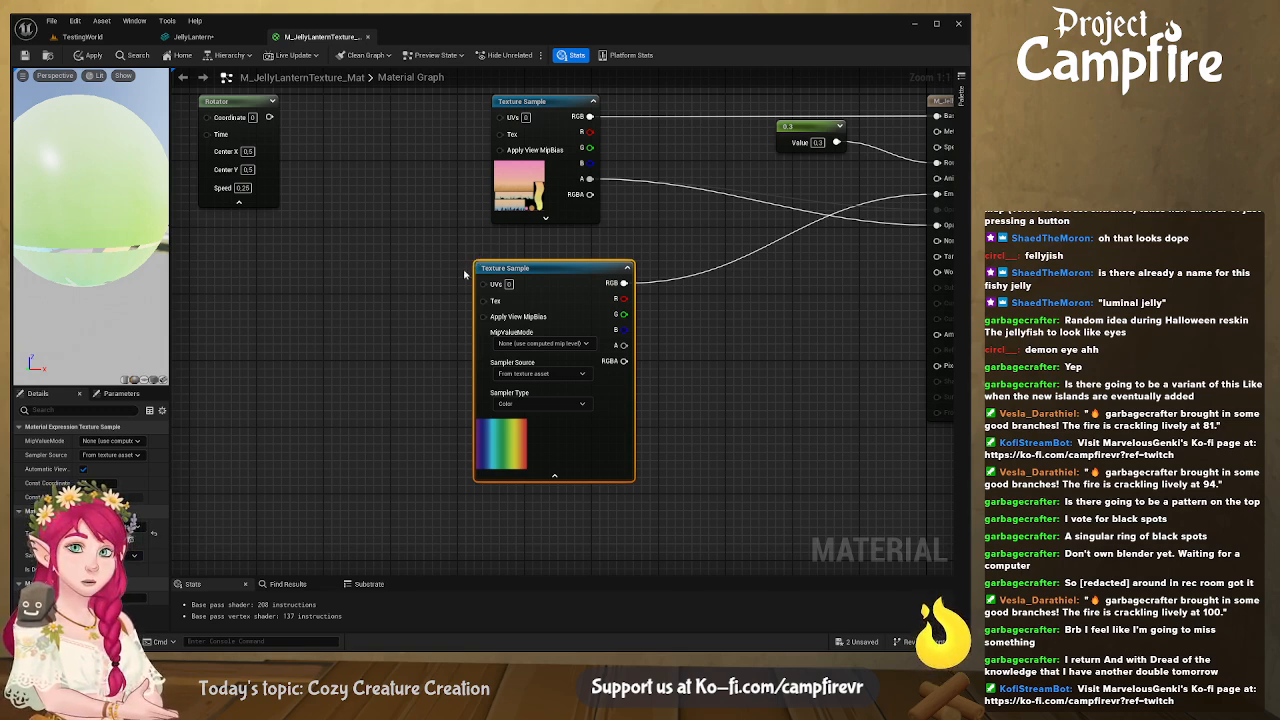
click(297, 279)
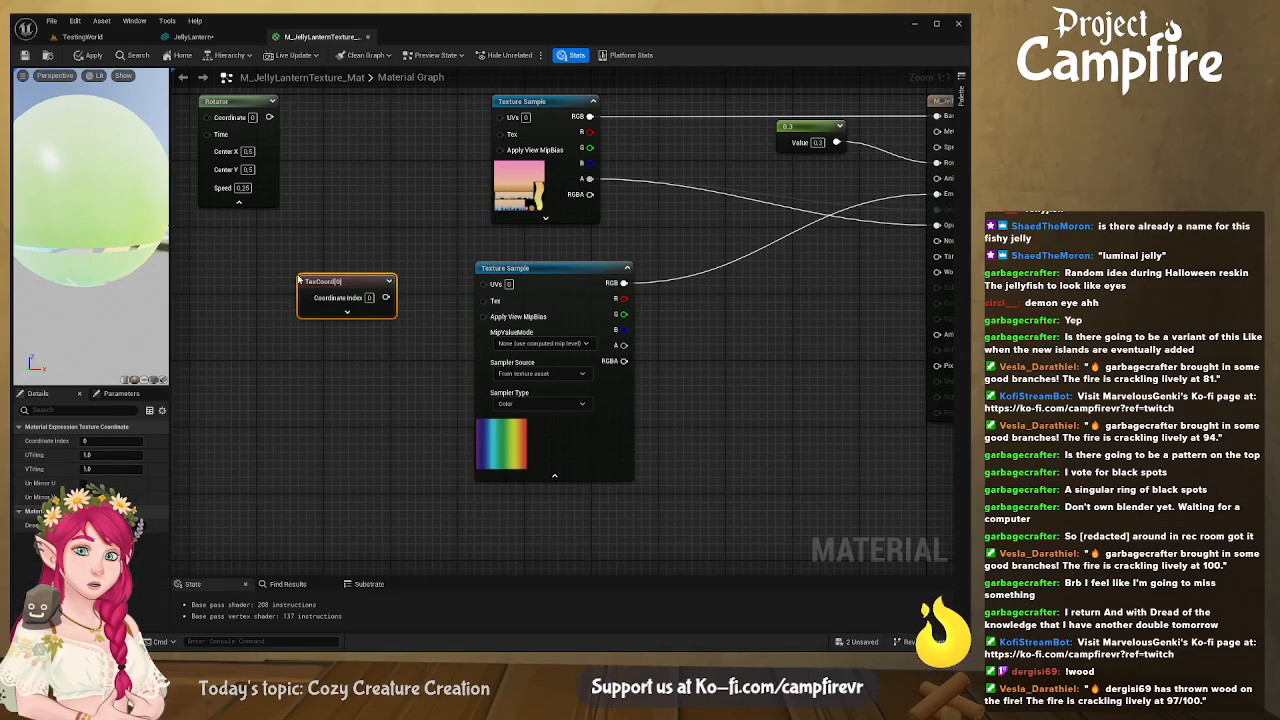
drag(367, 277, 317, 255)
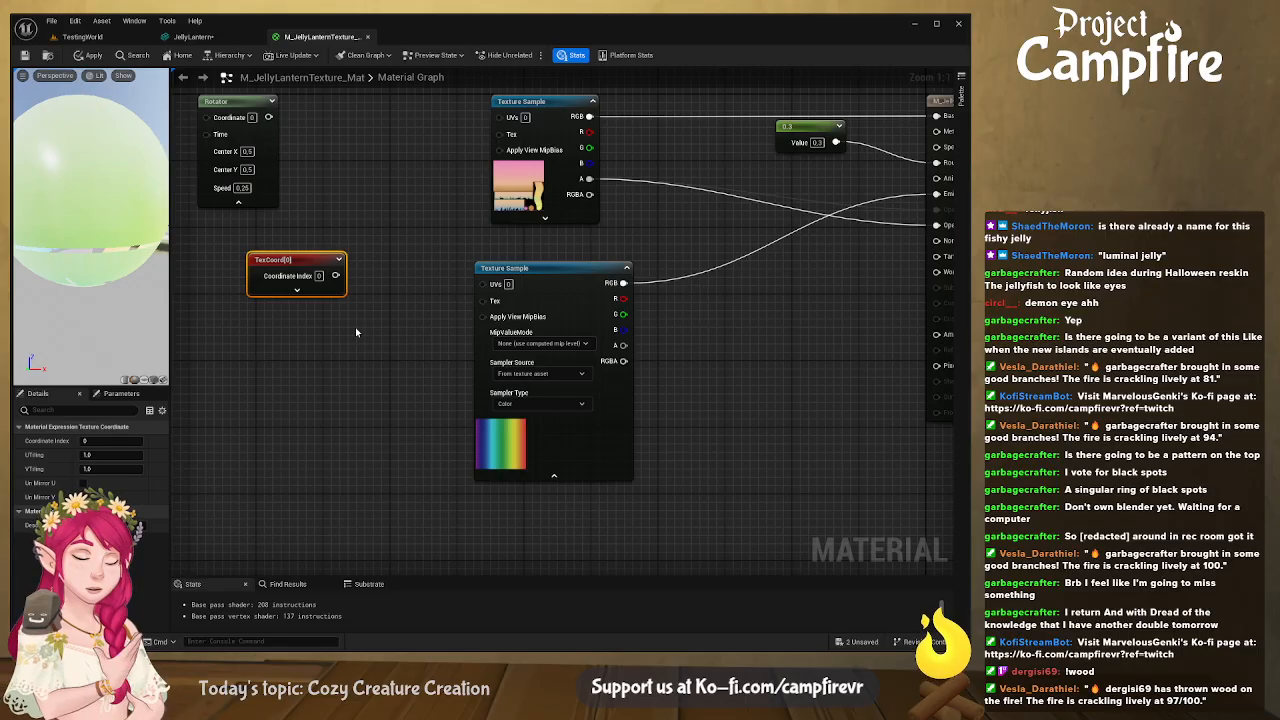
Paste a CustomRotator node, feed TexCoord into its UVs, and connect its Rotated Values to the rainbow Texture Sample's UVs
key(ctrl+v)
scroll(359, 326, down, 1)
drag(388, 328, 258, 259)
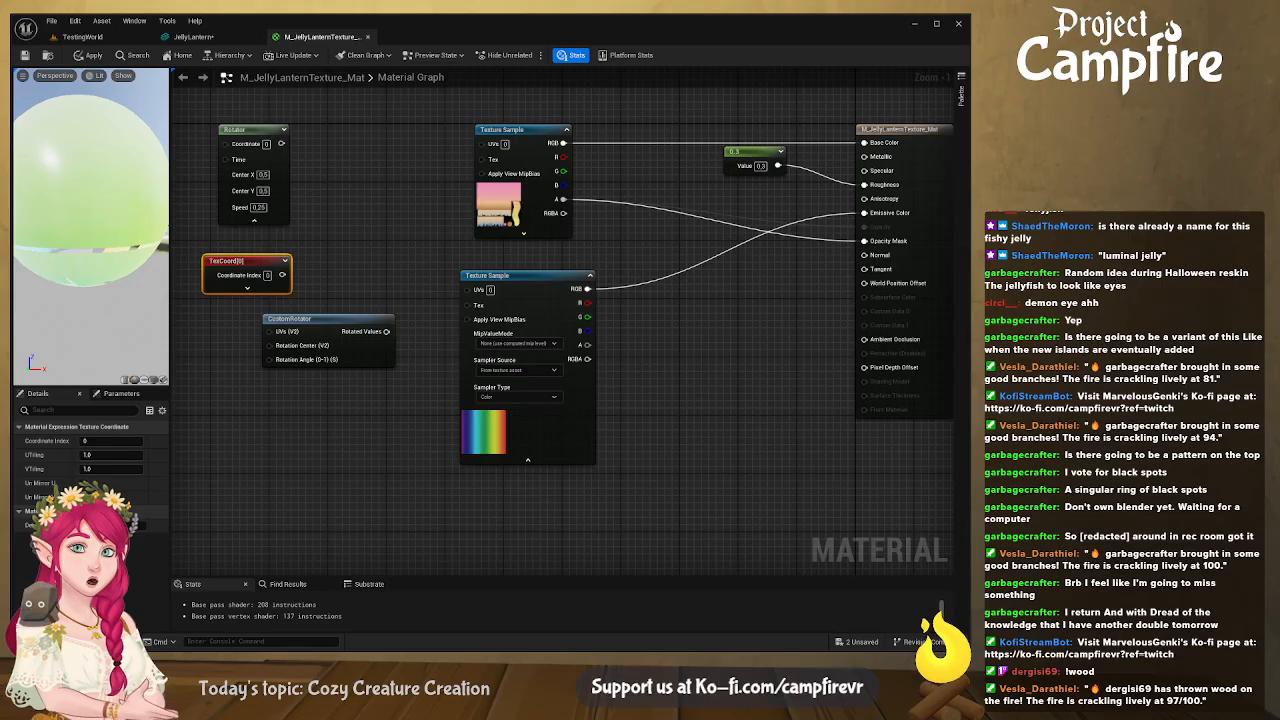
drag(258, 260, 275, 332)
drag(386, 331, 466, 289)
drag(360, 320, 394, 284)
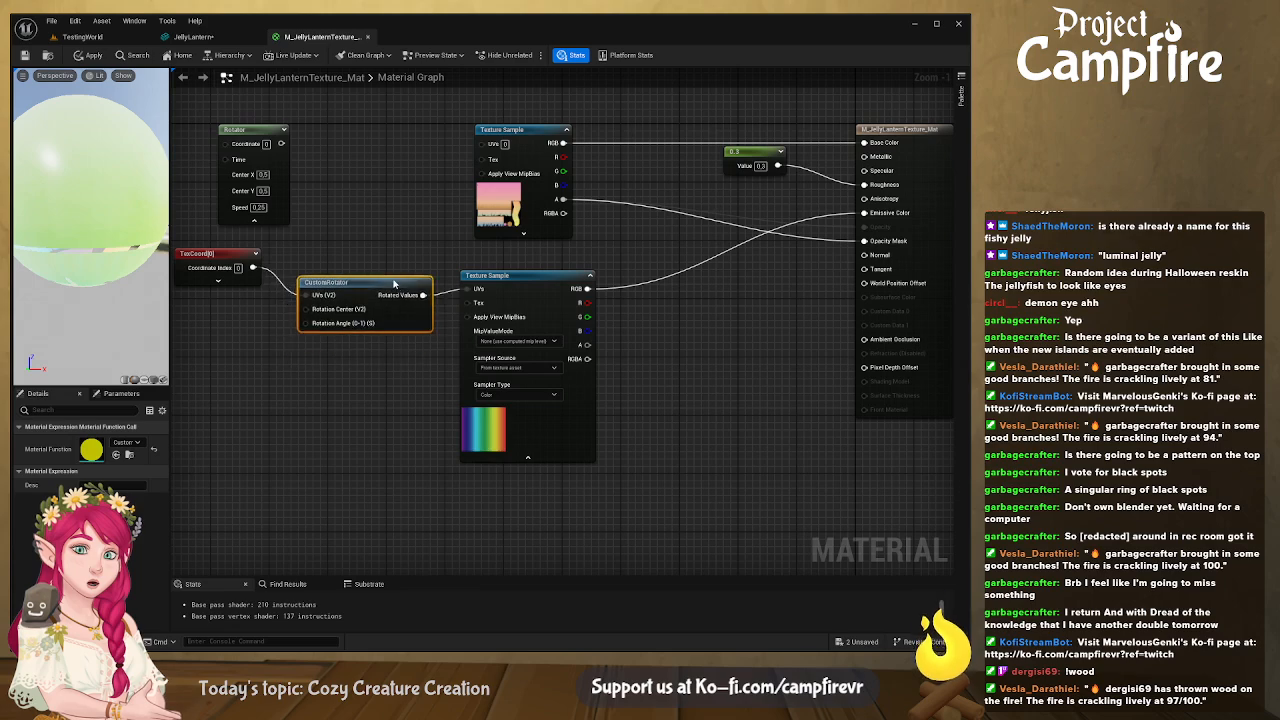
Add a Constant node with value 0.25 and connect it to the CustomRotator's Rotation Angle
right_drag(335, 364, 449, 356)
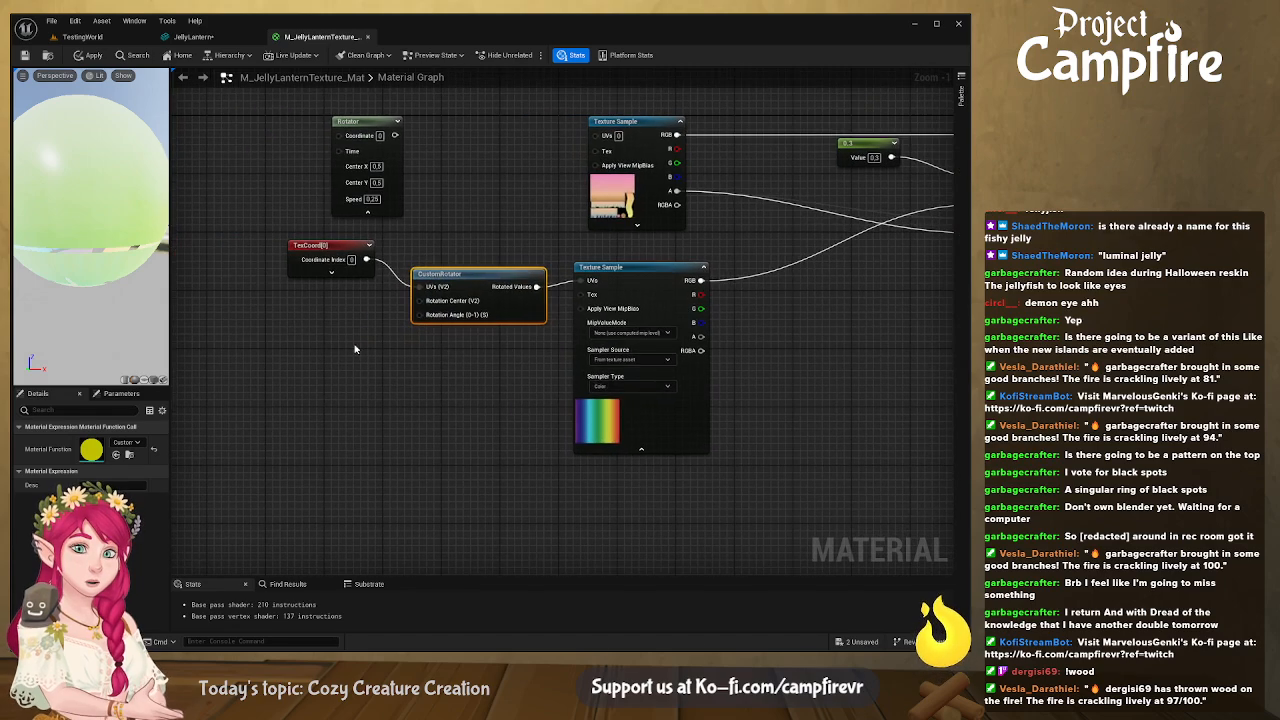
click(303, 352)
drag(347, 364, 433, 319)
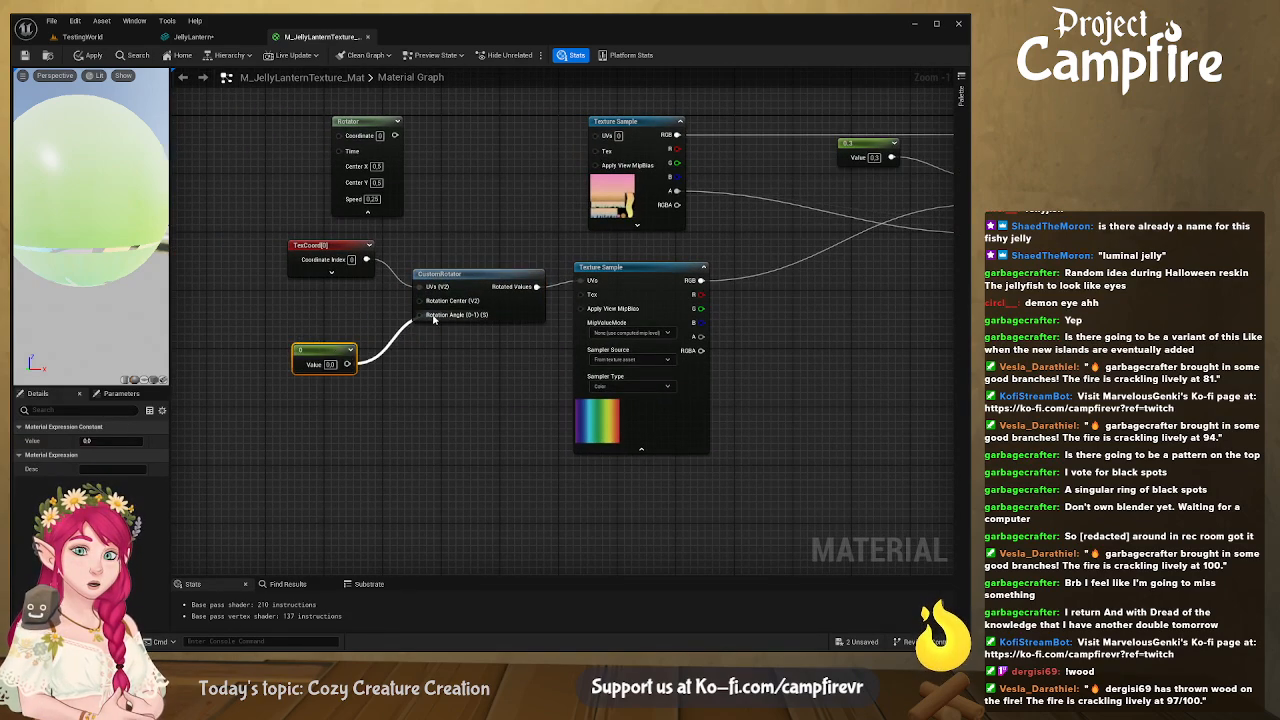
text(0.25)
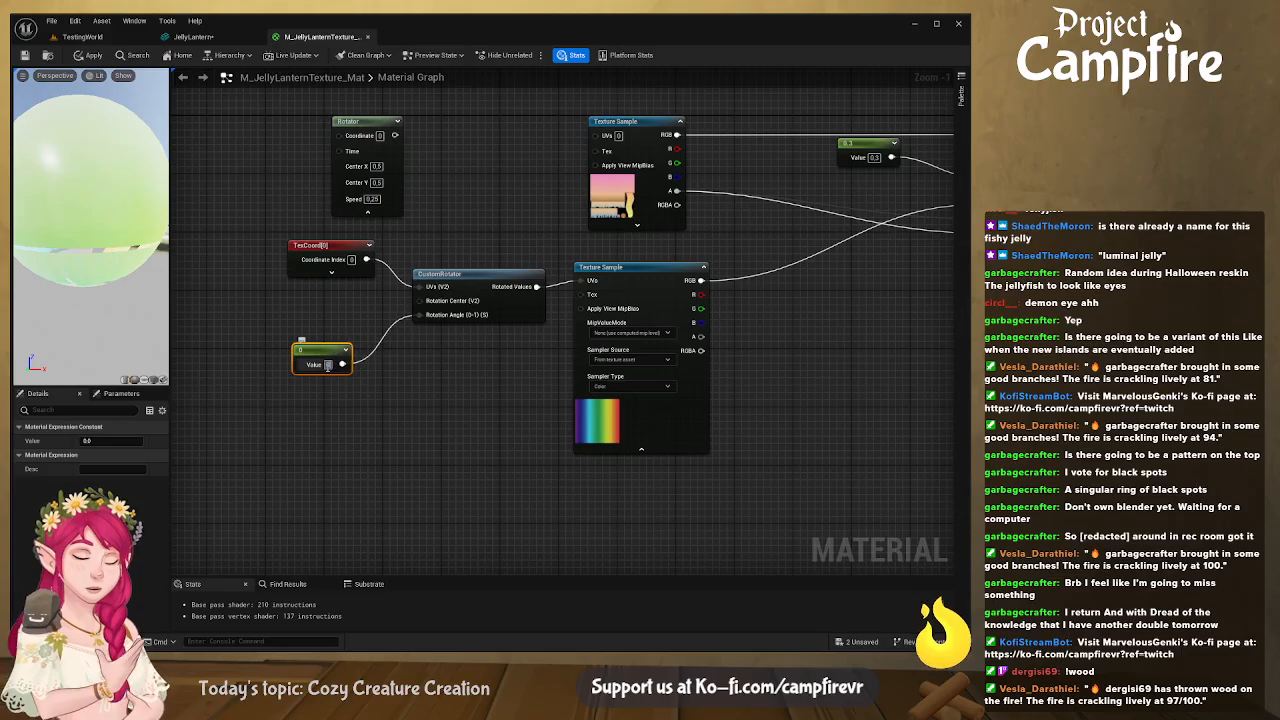
key(Return)
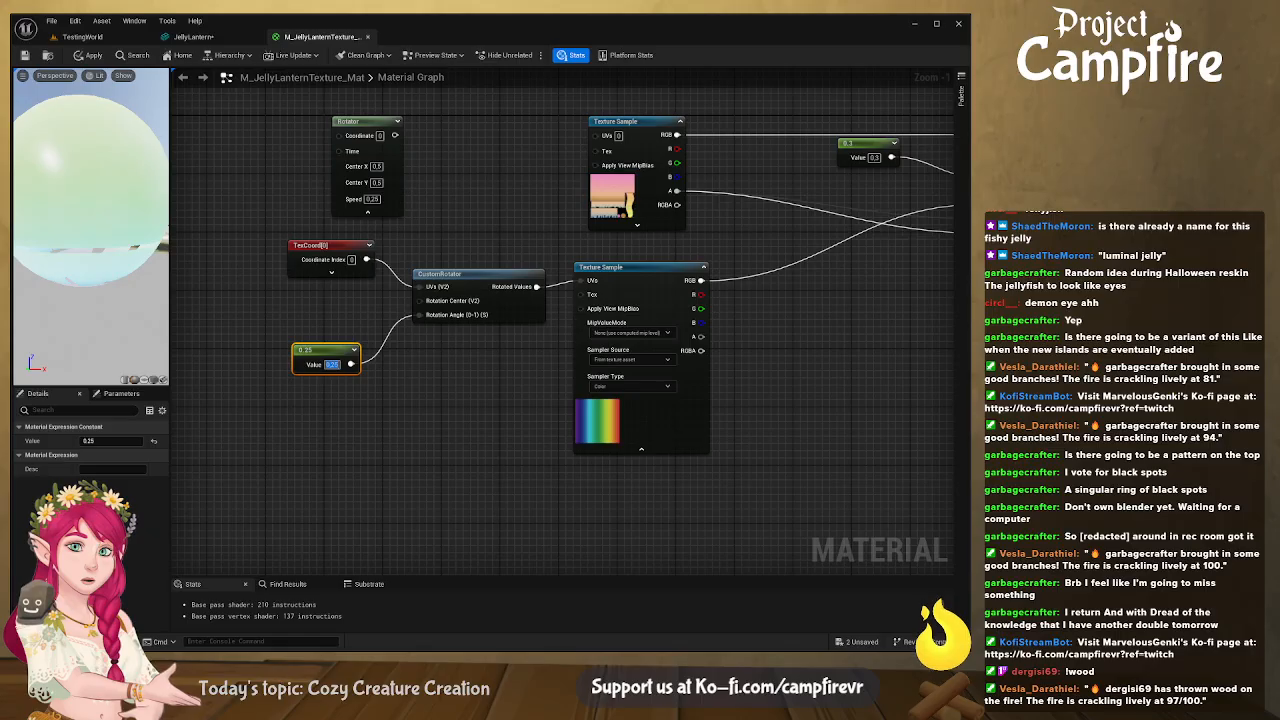
click(483, 366)
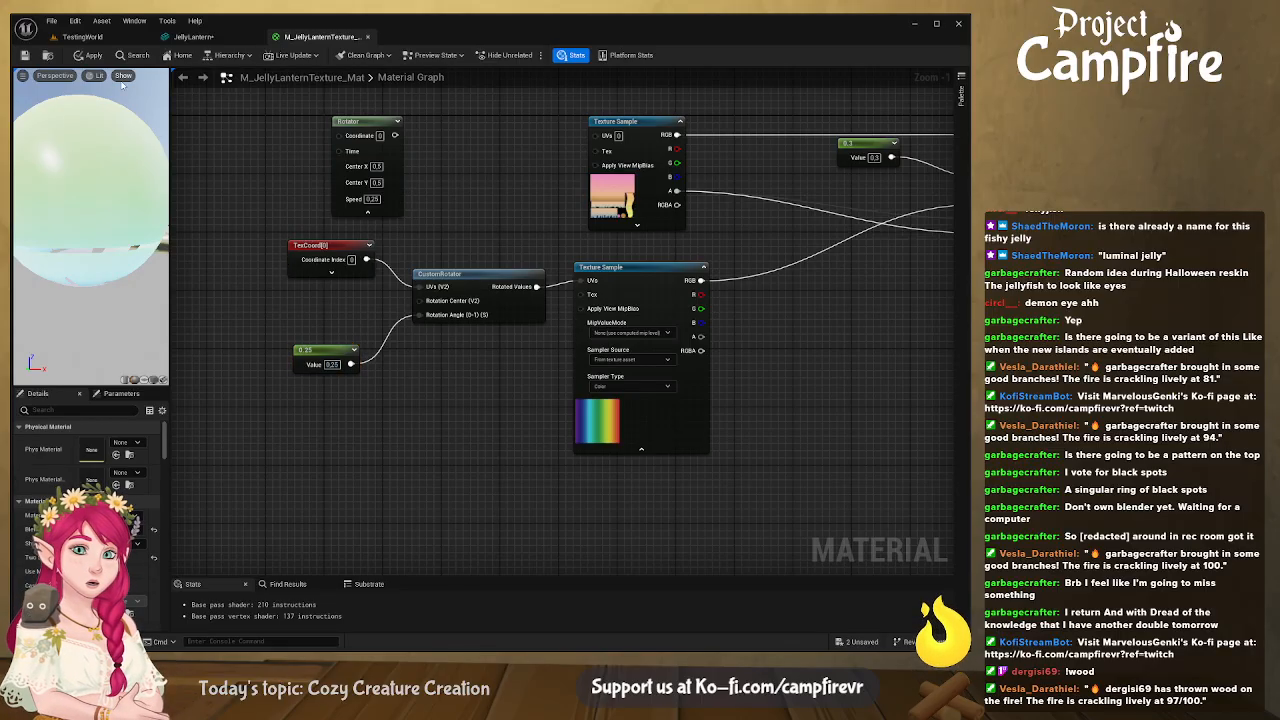
Apply the material changes and inspect the rotated gradient on the JellyLantern mesh from above and the side
click(82, 56)
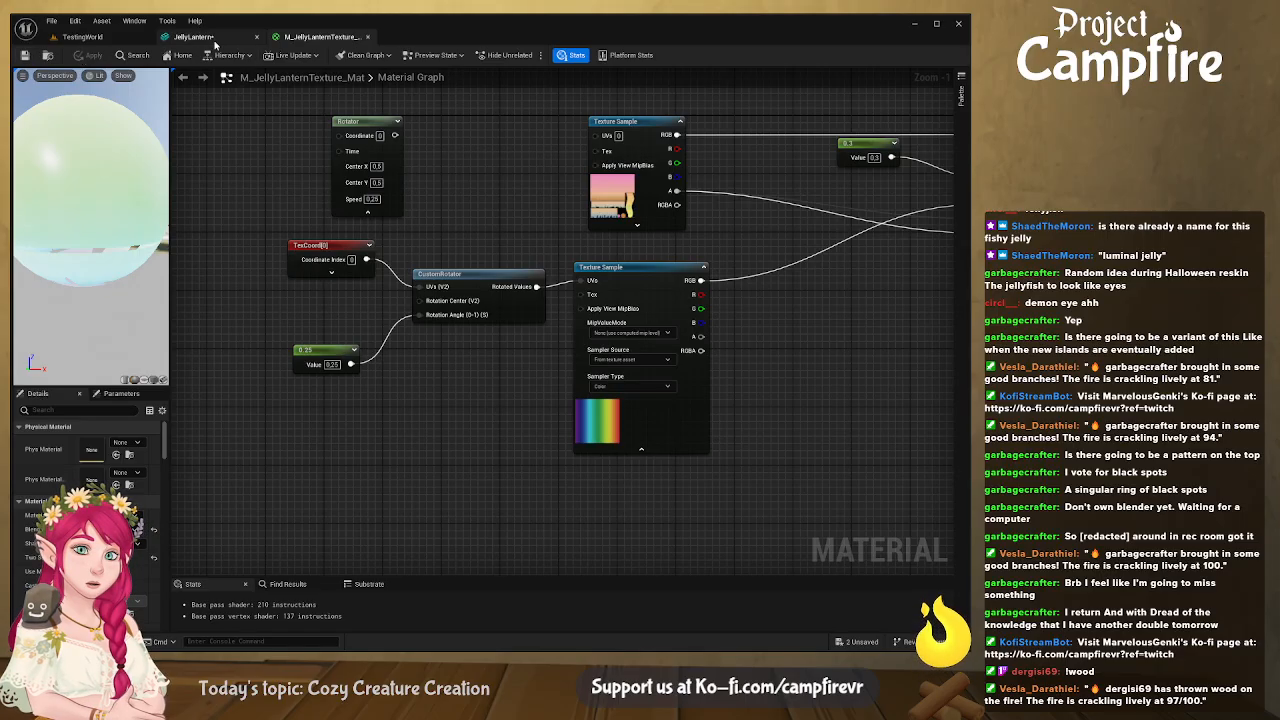
click(193, 37)
drag(246, 384, 500, 390)
mouse_move(234, 396)
right_down()
mouse_move(180, 400)
mouse_move(270, 400)
mouse_move(215, 405)
mouse_move(234, 396)
right_up()
scroll(234, 396, up, 3)
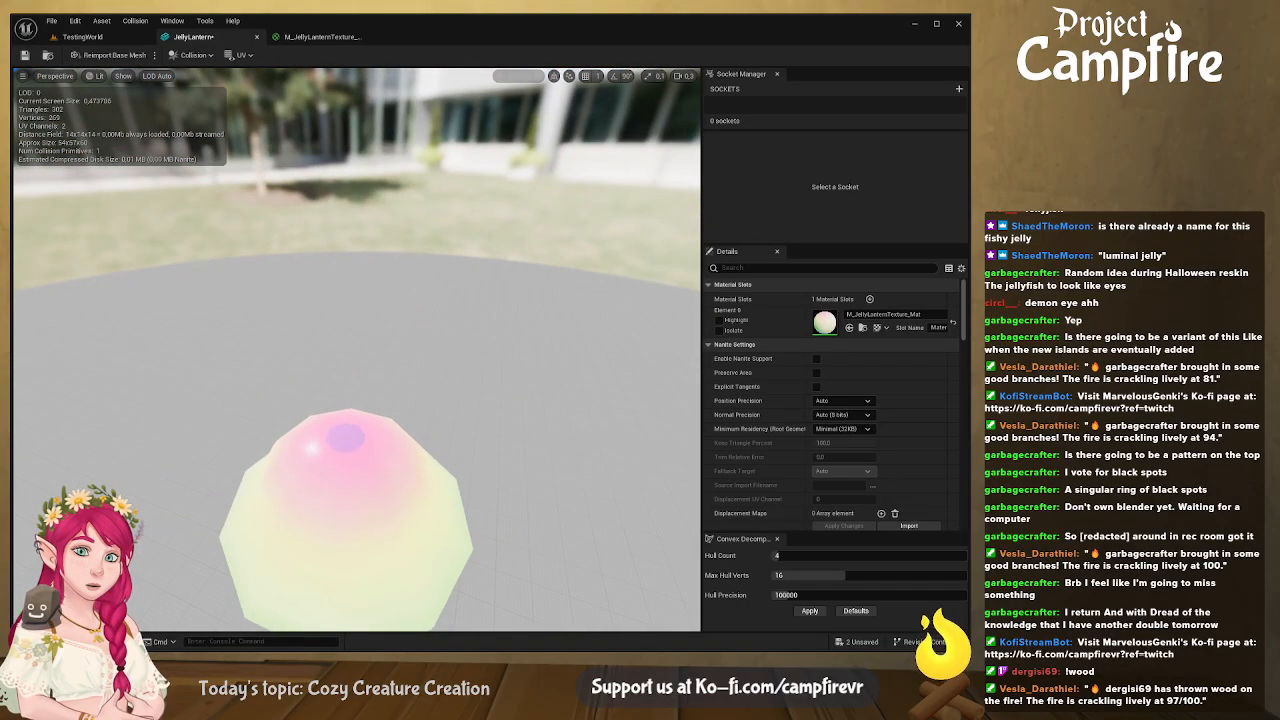
right_drag(351, 300, 351, 400)
right_drag(349, 242, 375, 215)
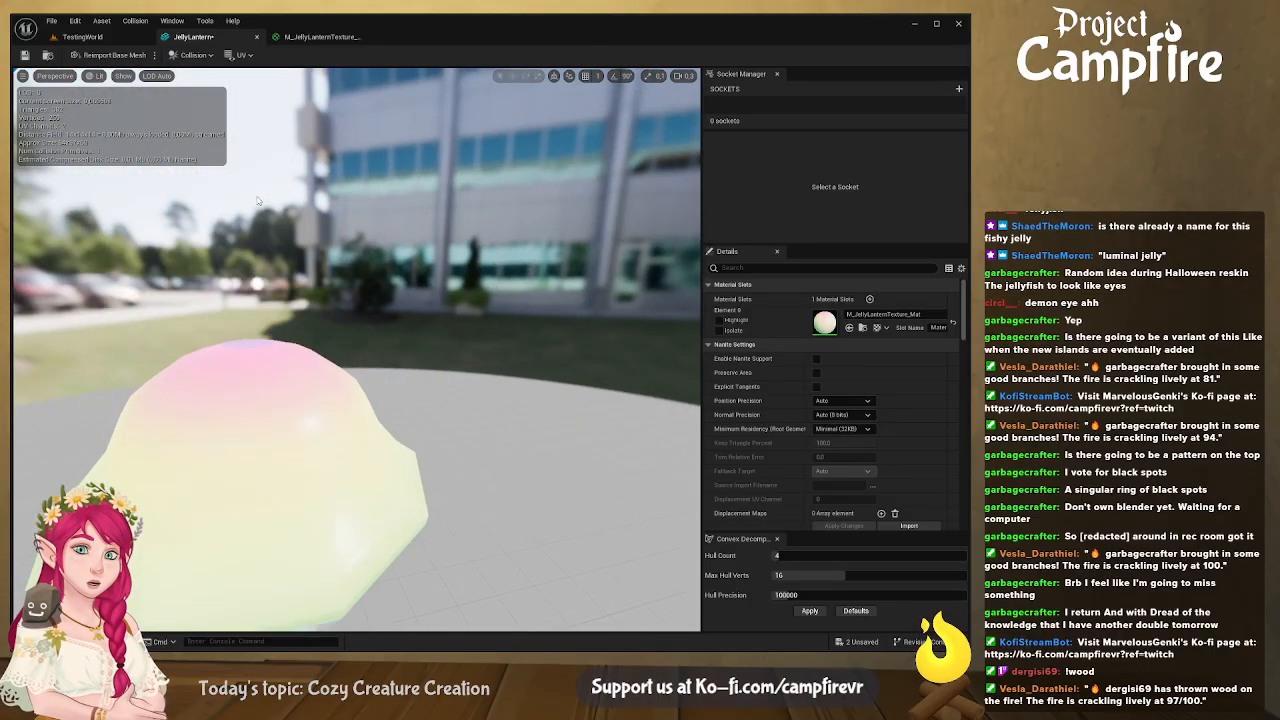
In the material graph, move the TexCoord, CustomRotator and 0.25 constant nodes together farther away from the rainbow Texture Sample
click(320, 36)
right_drag(514, 343, 611, 338)
drag(635, 373, 480, 222)
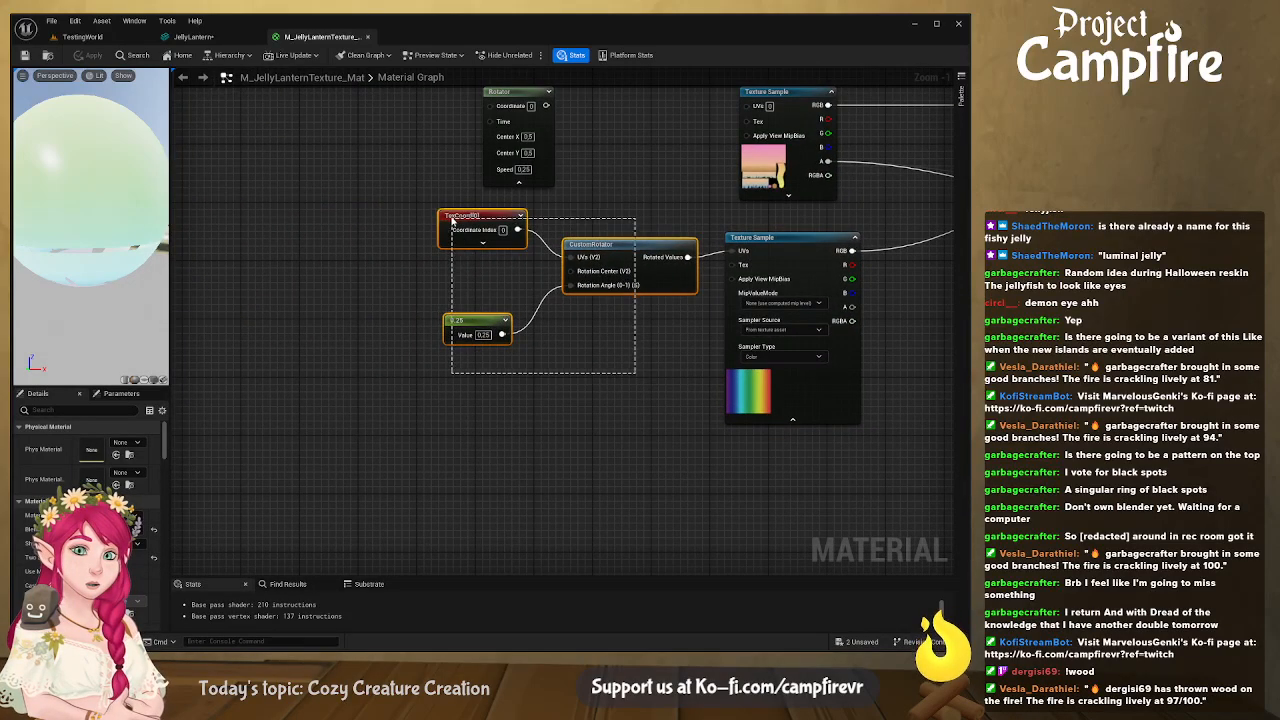
drag(640, 255, 405, 262)
click(563, 300)
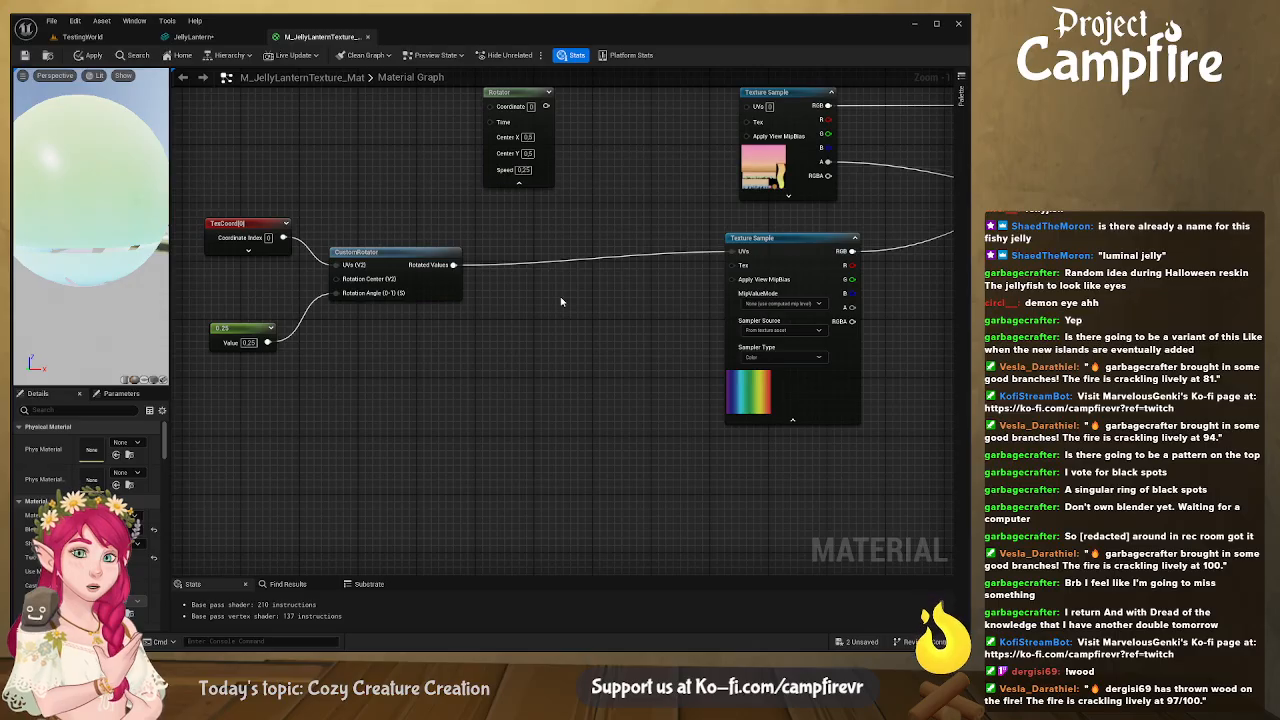
Paste a Rotator node below the CustomRotator's output connection and expand it to show its Center X, Center Y and Speed values
key(ctrl+v)
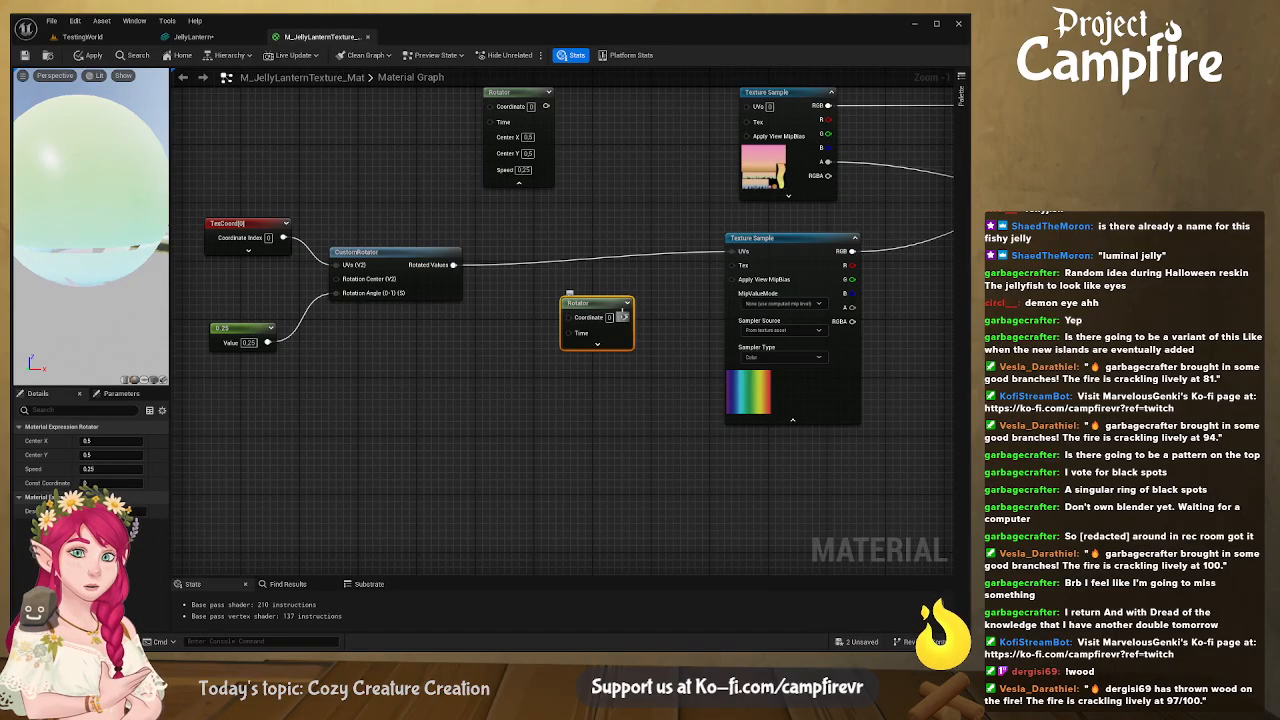
drag(600, 338, 492, 353)
click(490, 359)
right_drag(493, 363, 642, 346)
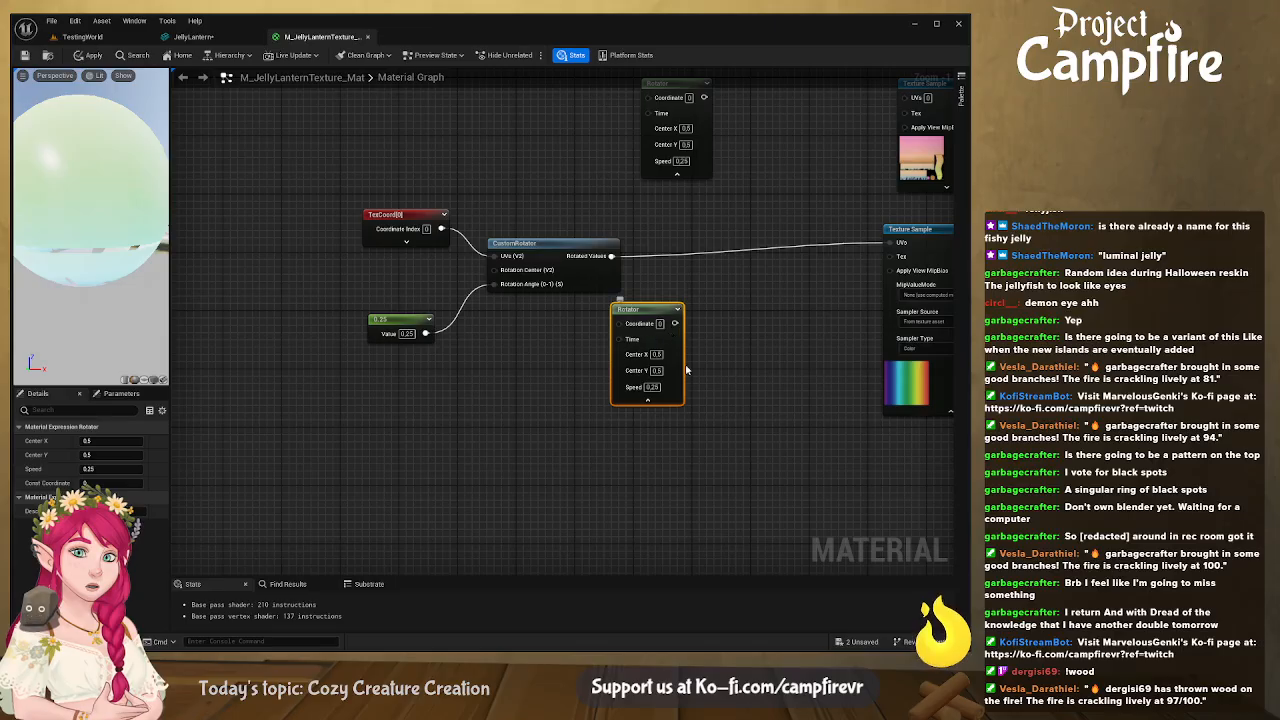
right_drag(743, 333, 583, 341)
drag(484, 320, 608, 408)
right_drag(677, 382, 471, 335)
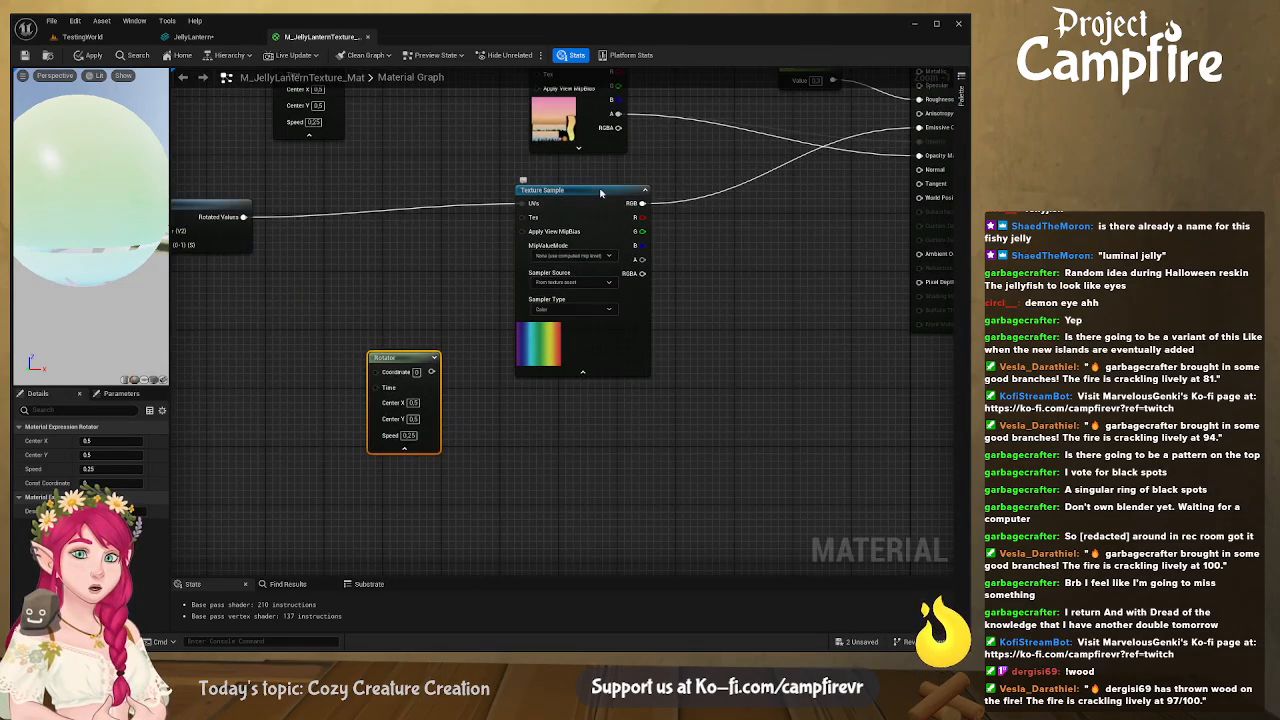
Move the rainbow Texture Sample closer to the CustomRotator, away from the material output node
drag(599, 189, 425, 198)
drag(397, 362, 498, 322)
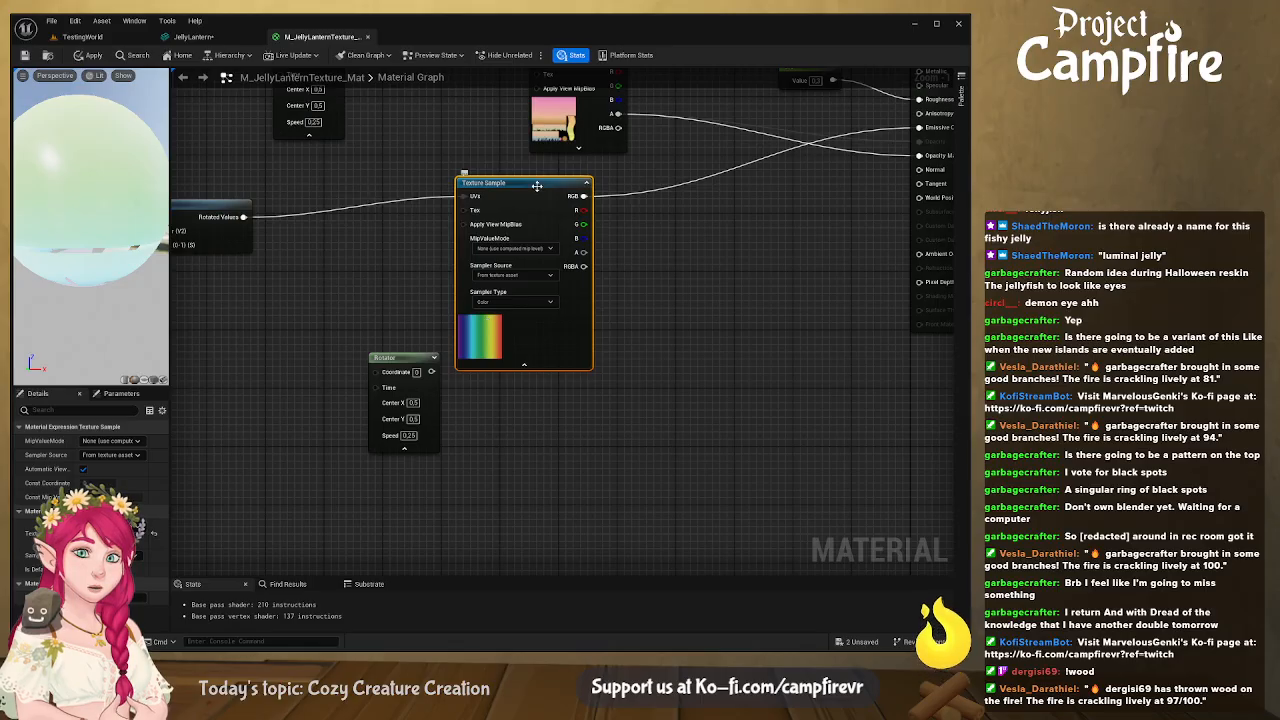
drag(537, 186, 403, 207)
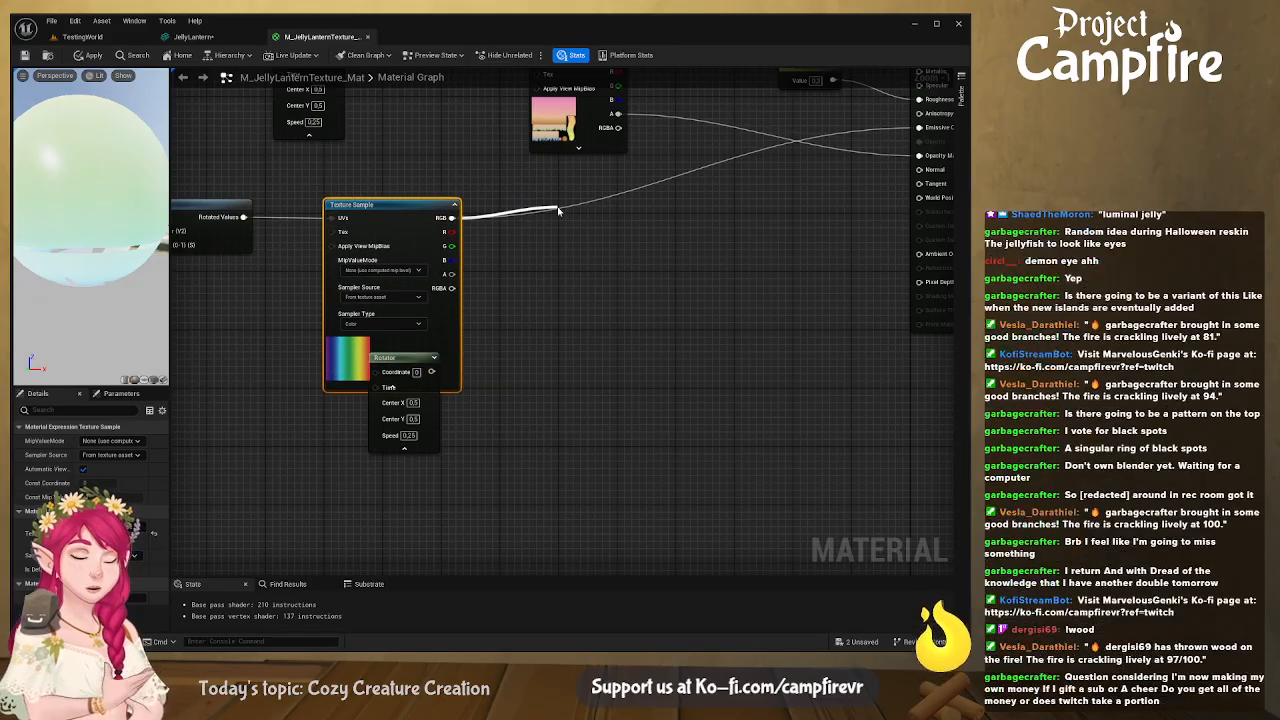
Insert an Add node between the rainbow Texture Sample's RGB output and the material's Emissive Color
key(Return)
drag(407, 354, 925, 130)
click(547, 285)
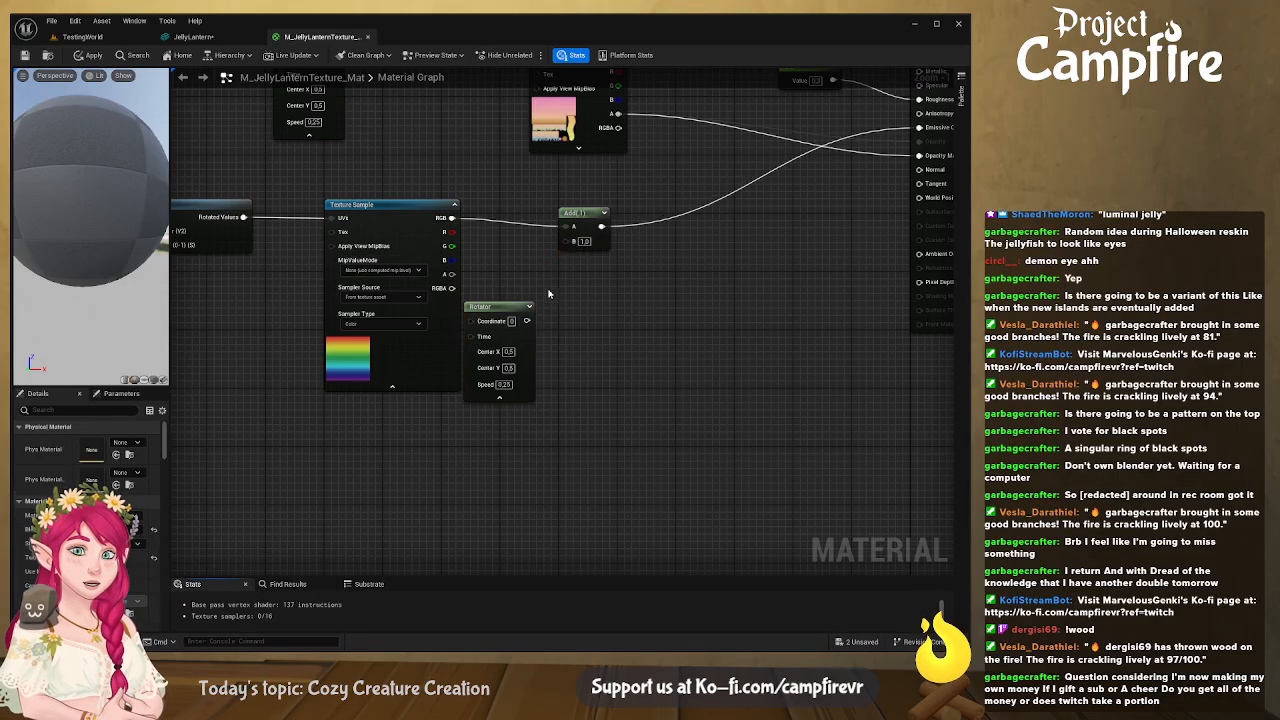
Place the pasted Rotator between the CustomRotator and rainbow Texture Sample, wiring Rotated Values to its Coordinate and its output to the UVs
drag(495, 306, 203, 301)
right_drag(271, 336, 539, 413)
drag(486, 380, 533, 358)
drag(490, 283, 454, 285)
drag(498, 362, 540, 281)
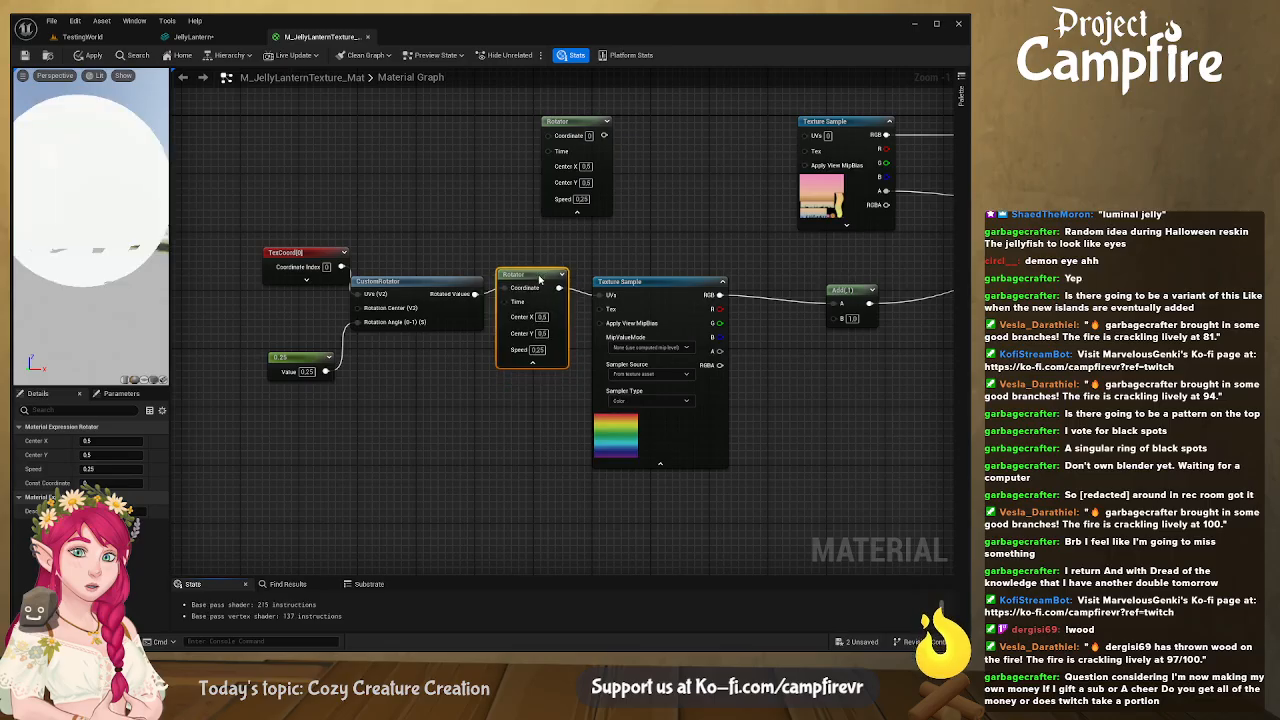
Delete the Add node and connect the rainbow Texture Sample's RGB directly to Emissive Color
right_drag(691, 297, 524, 290)
click(700, 299)
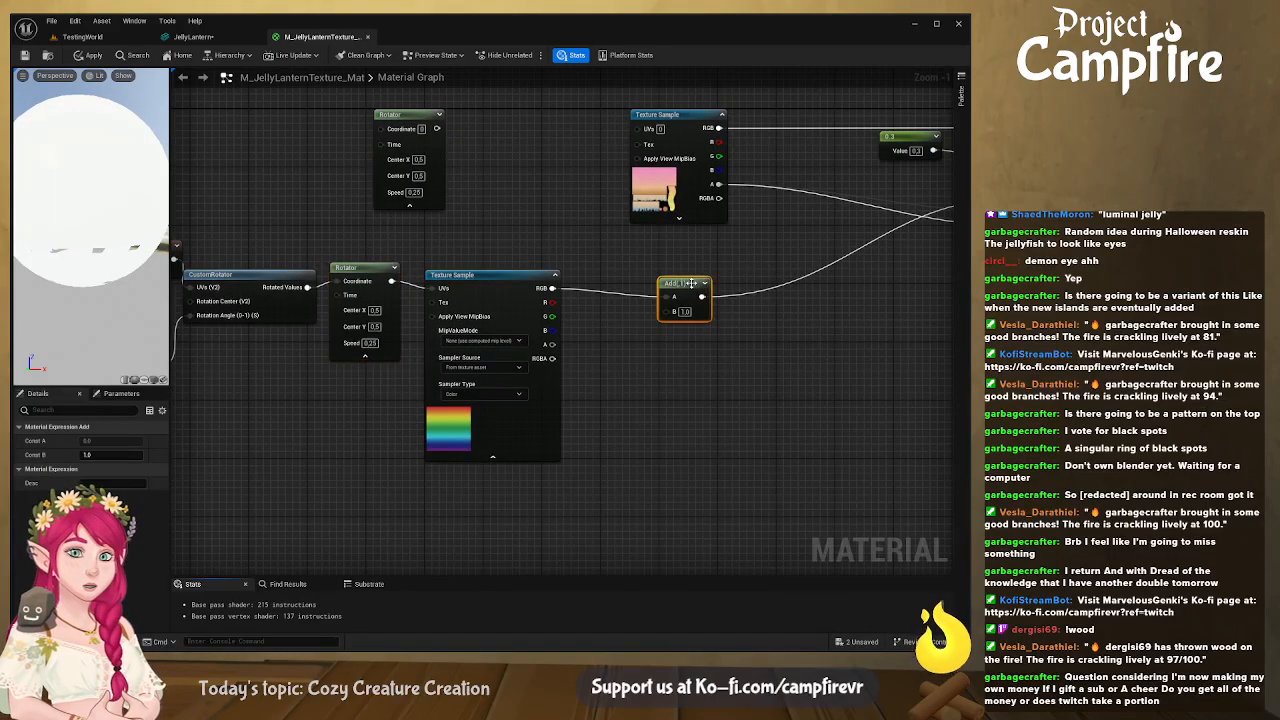
key(Delete)
right_drag(700, 299, 470, 308)
drag(321, 297, 789, 206)
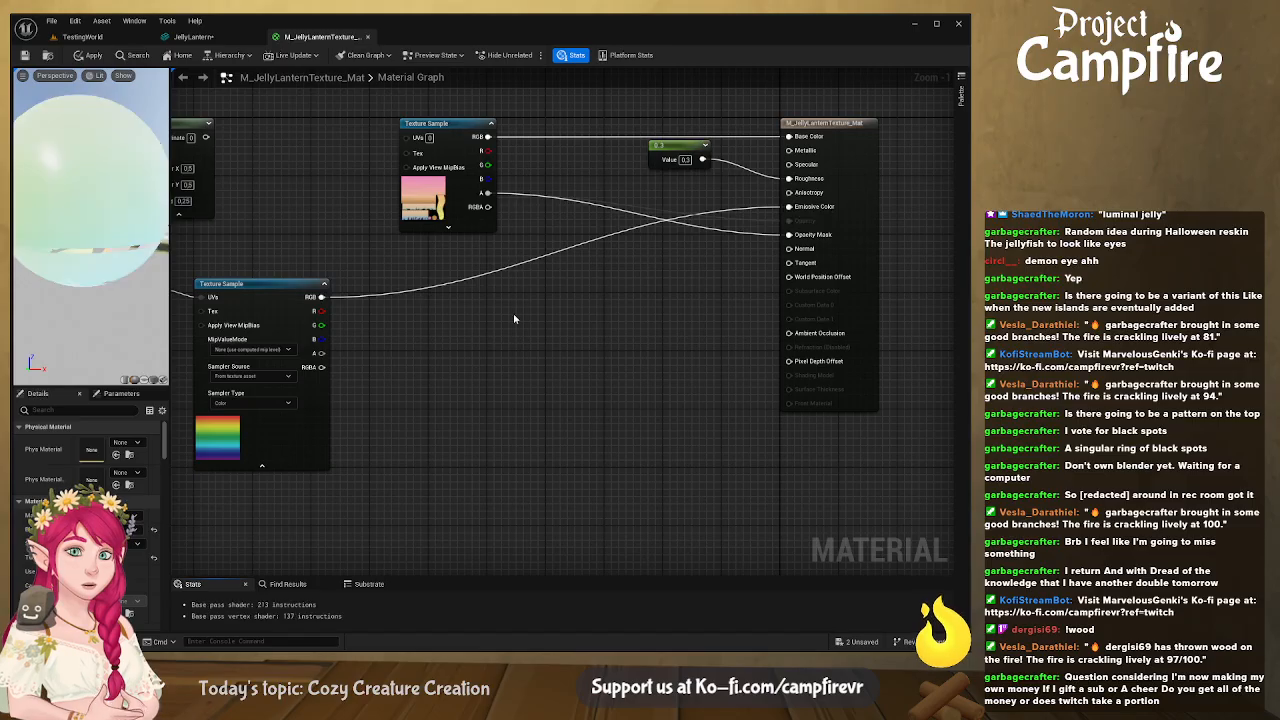
Apply the material changes and examine the animated gradient on the JellyLantern mesh from above and below
right_drag(393, 306, 662, 311)
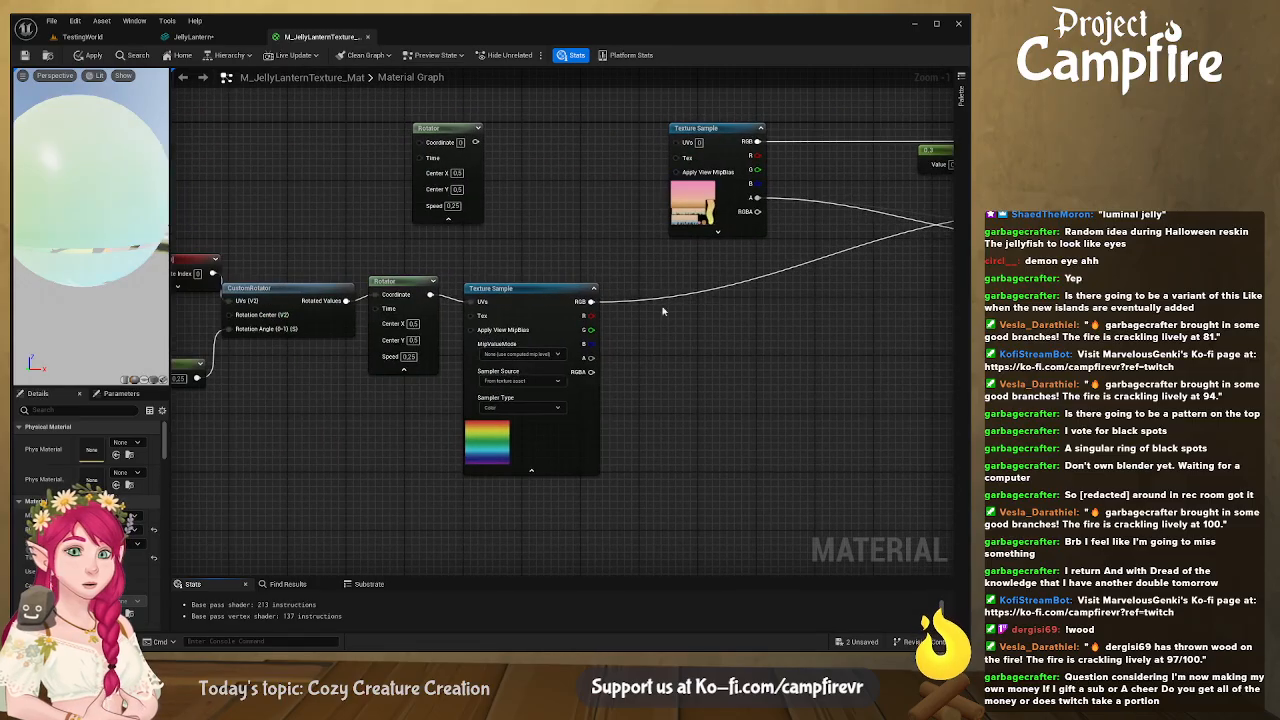
click(85, 56)
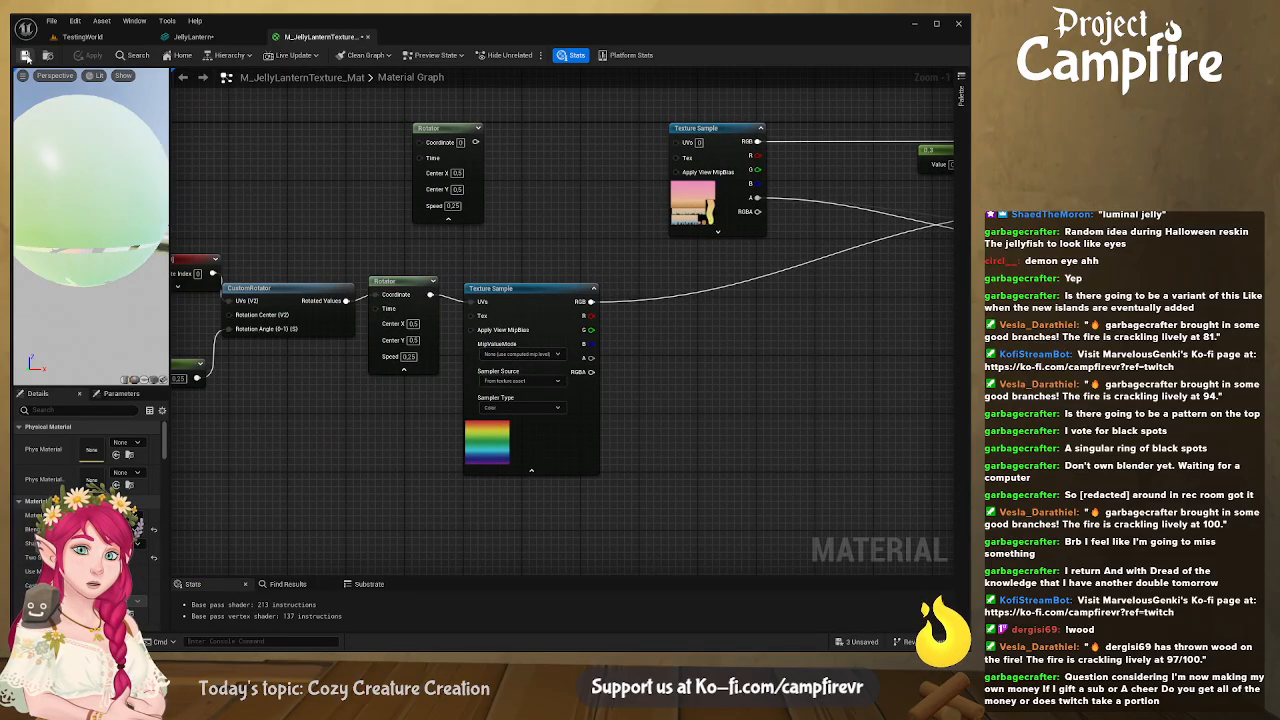
click(193, 36)
mouse_move(356, 350)
right_down()
mouse_move(288, 312)
mouse_move(460, 318)
mouse_move(452, 330)
mouse_move(484, 306)
mouse_move(458, 290)
mouse_move(405, 300)
mouse_move(476, 302)
mouse_move(446, 302)
mouse_move(446, 424)
mouse_move(355, 358)
right_up()
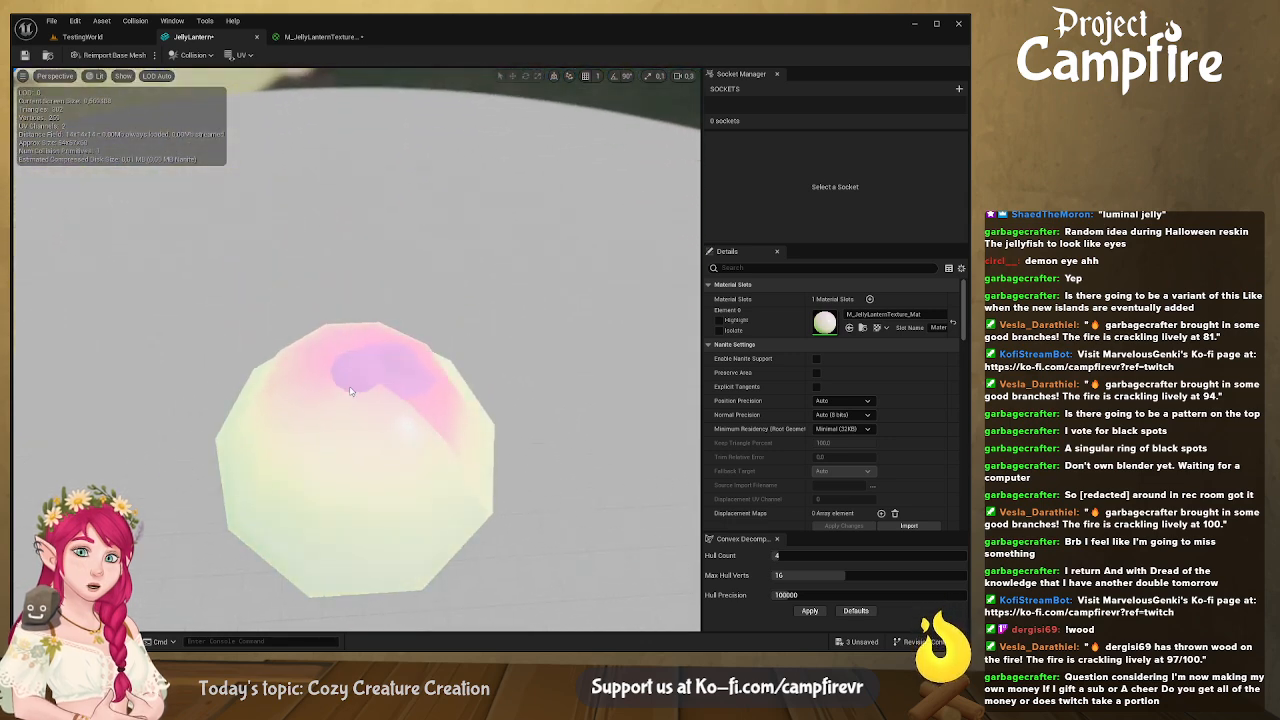
right_drag(446, 370, 570, 245)
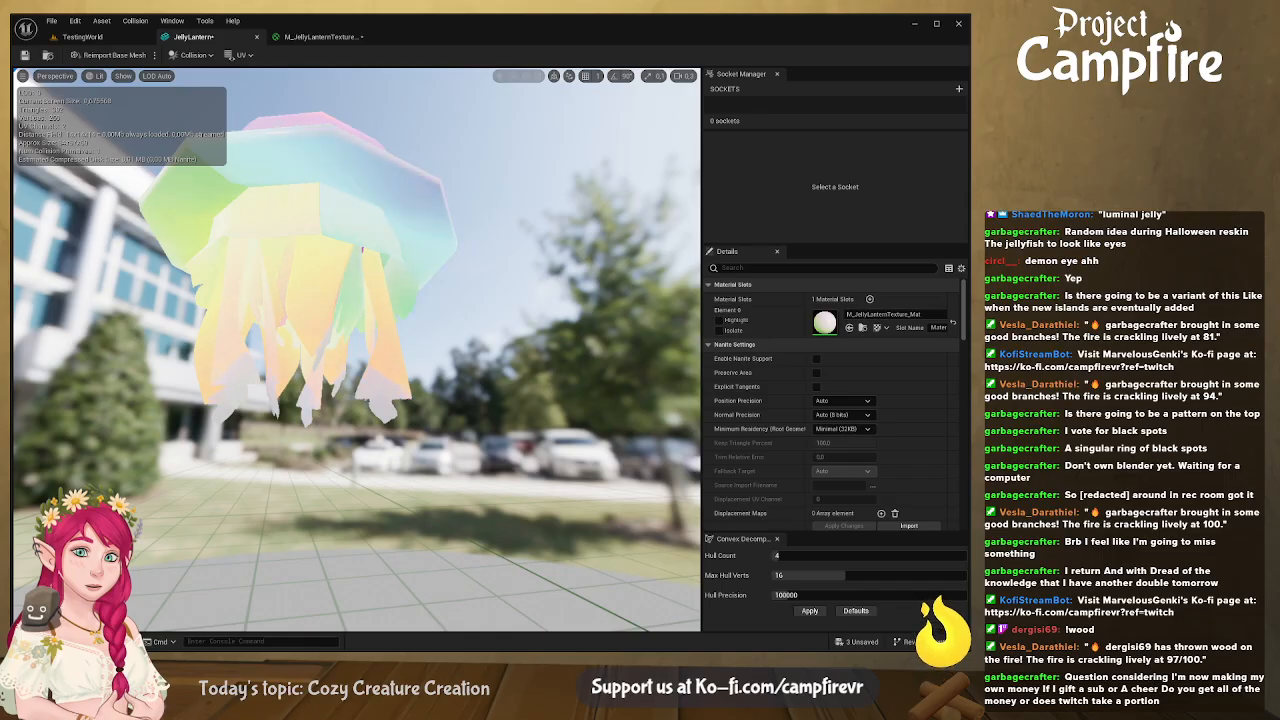
right_drag(570, 245, 625, 212)
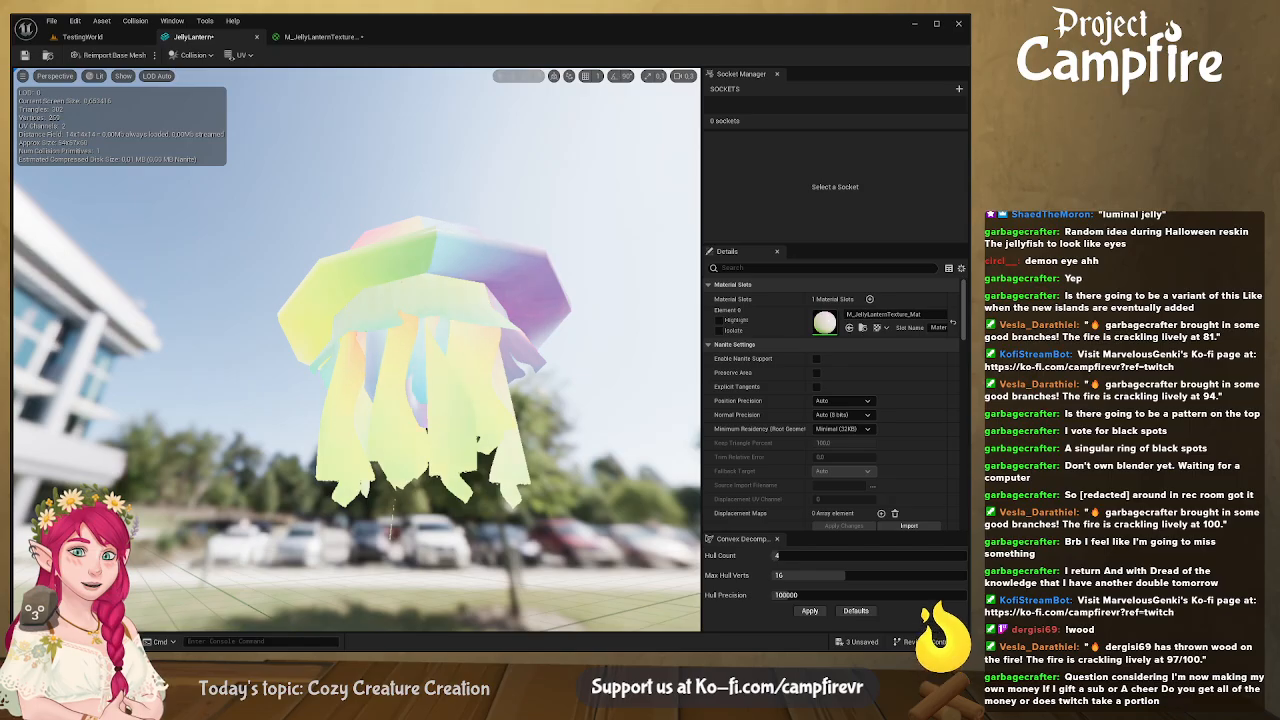
right_drag(625, 212, 555, 297)
Set the connected Rotator's Center X to 0.0, apply the material and check it on the JellyLantern mesh
click(320, 37)
right_drag(291, 299, 501, 303)
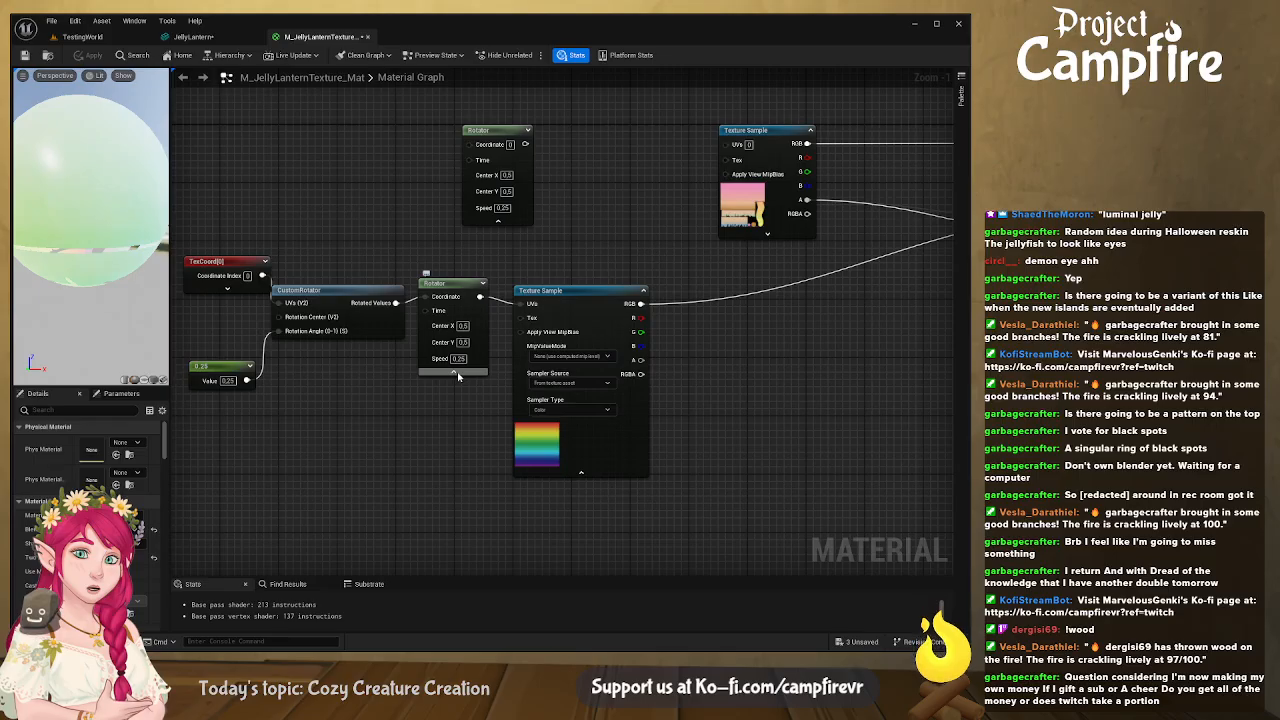
click(462, 326)
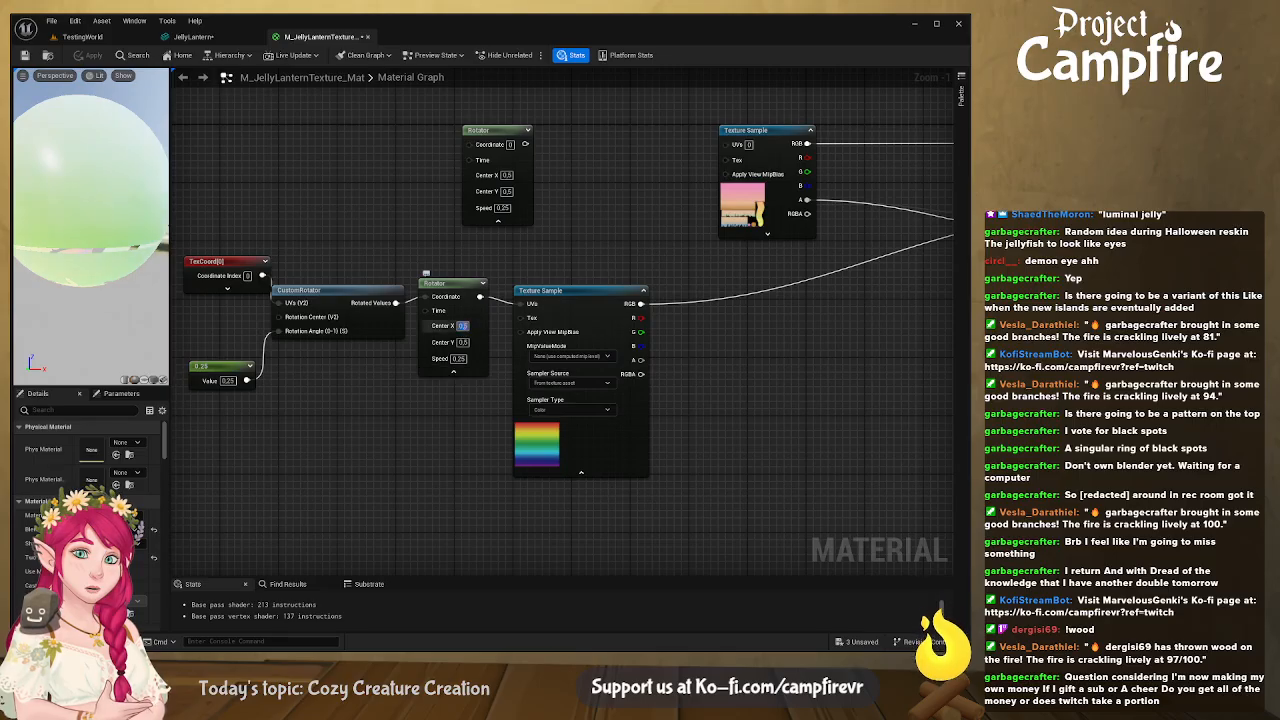
key(Return)
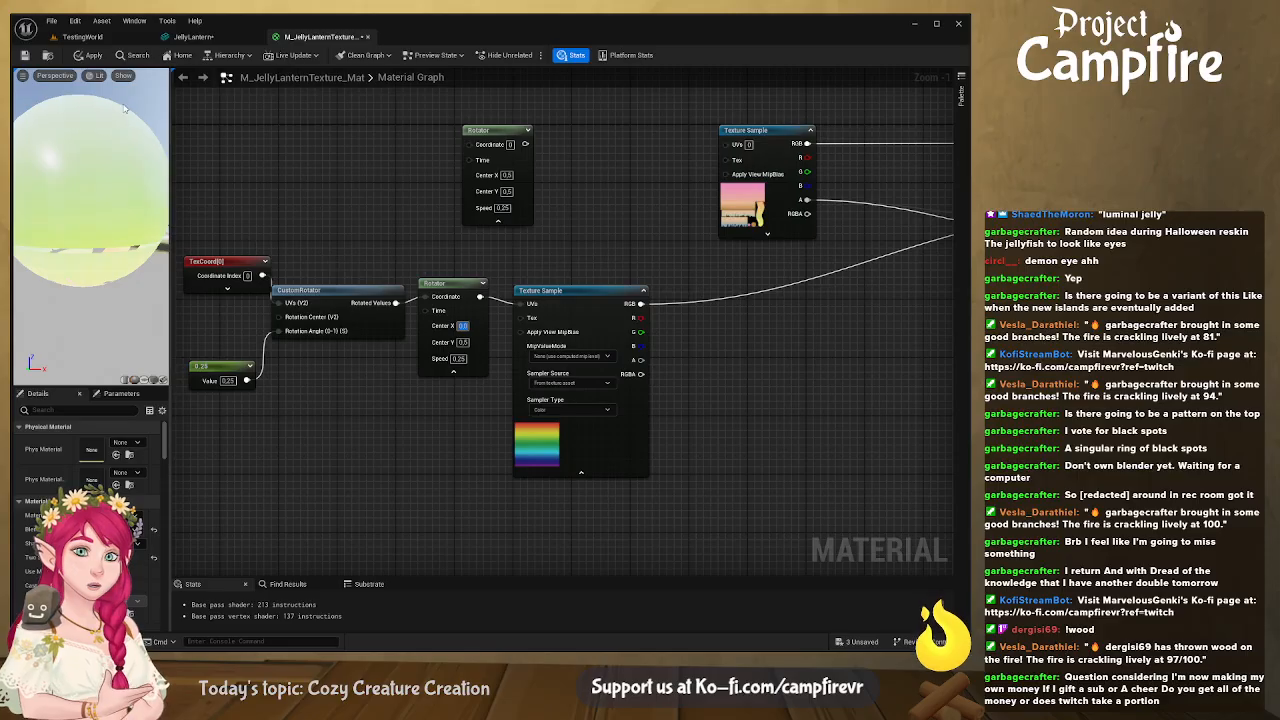
click(90, 56)
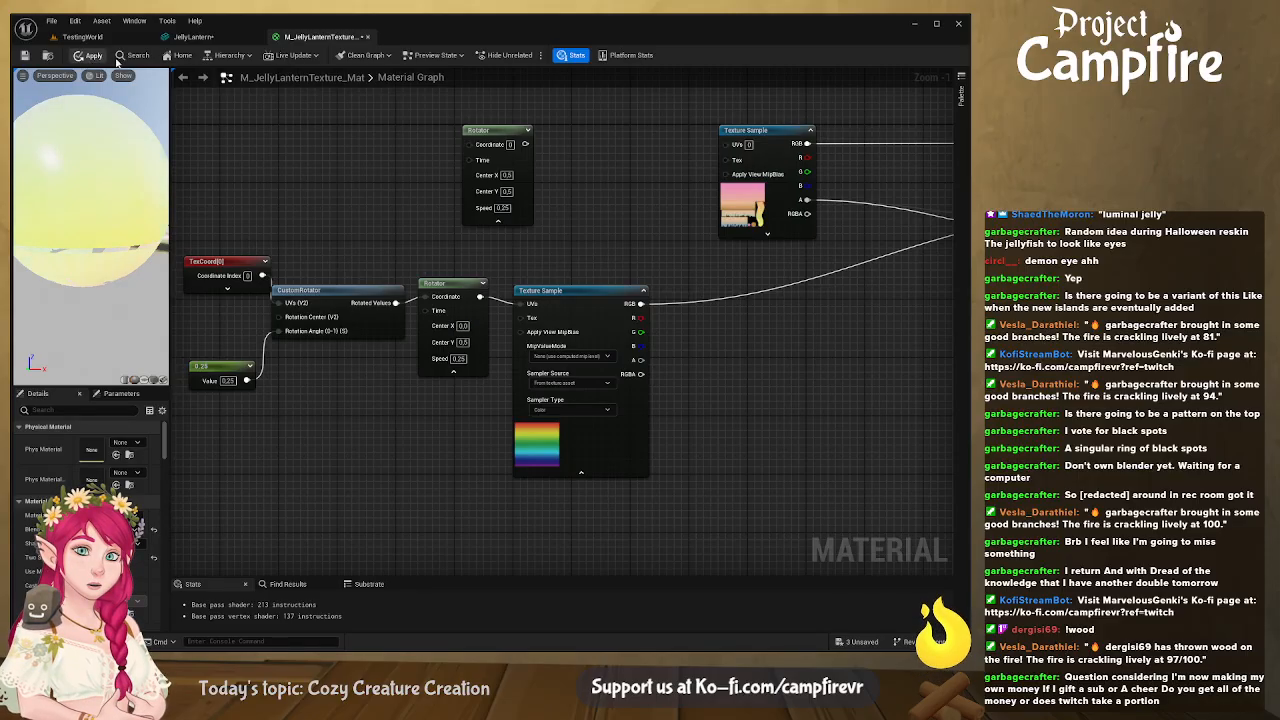
click(193, 36)
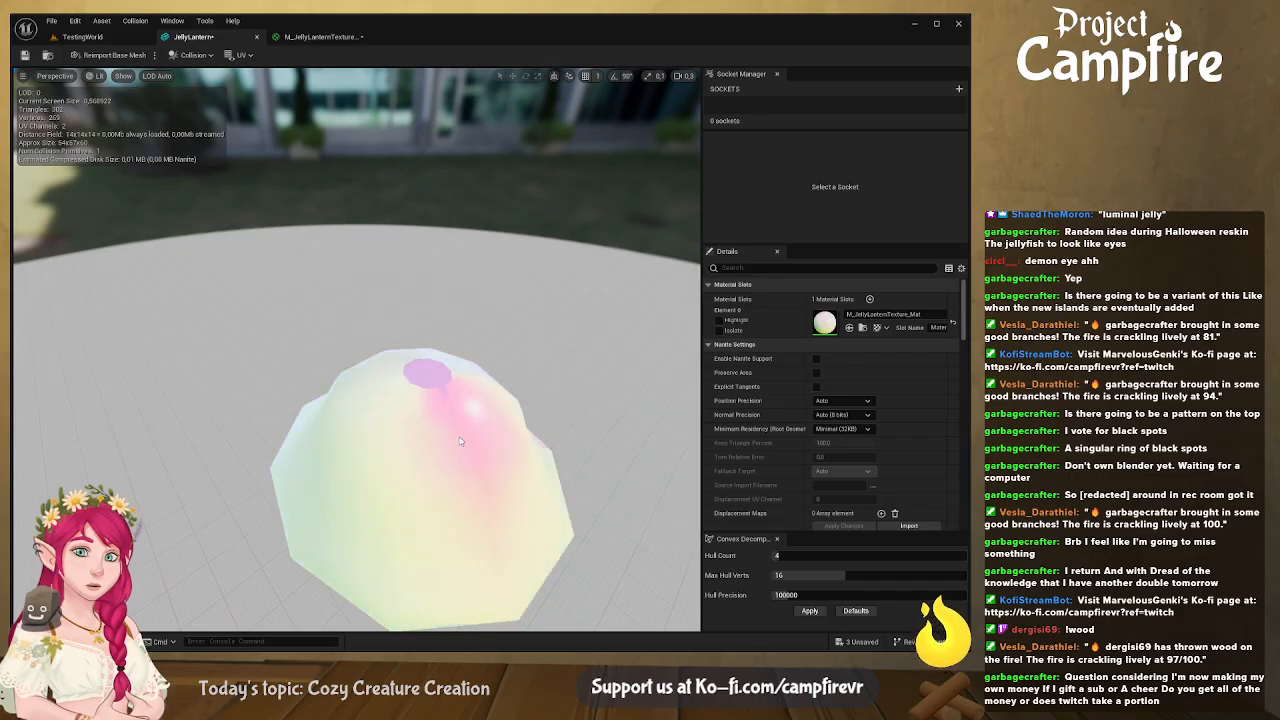
Set the connected Rotator's Center Y to 0.0 and Center X to 1.0, and check the applied material on the JellyLantern mesh
click(309, 40)
click(463, 342)
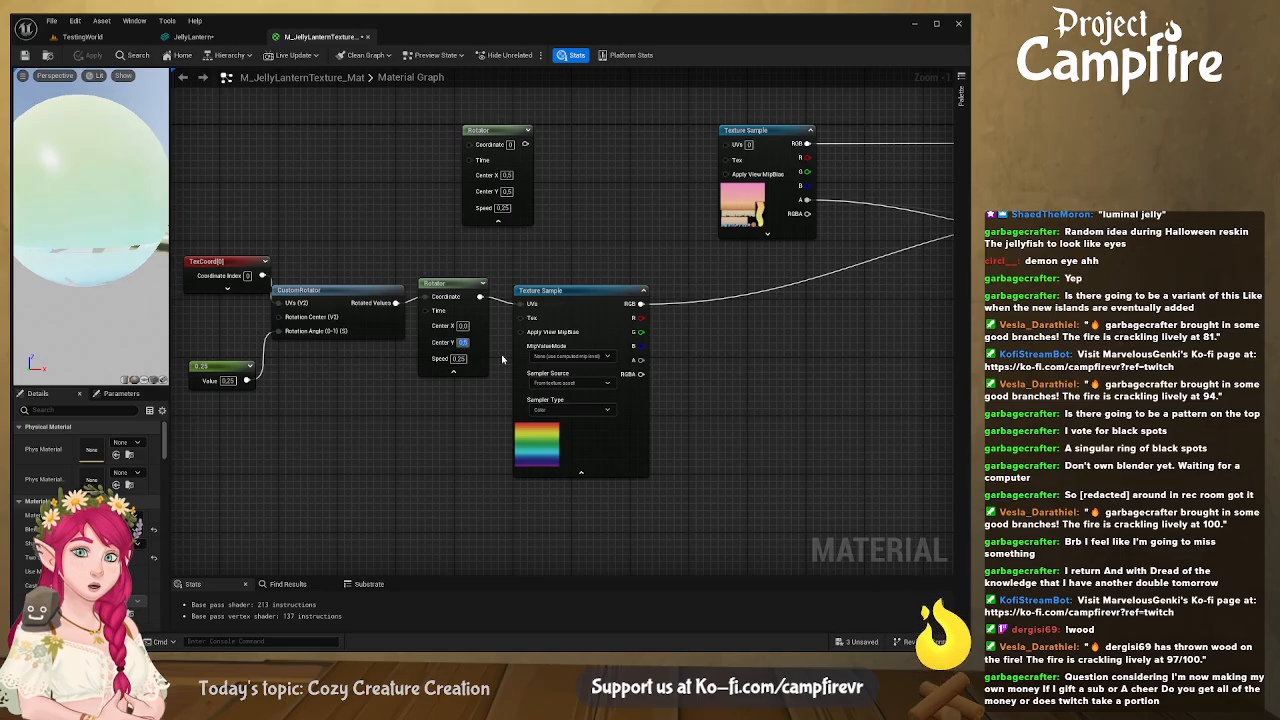
key(Return)
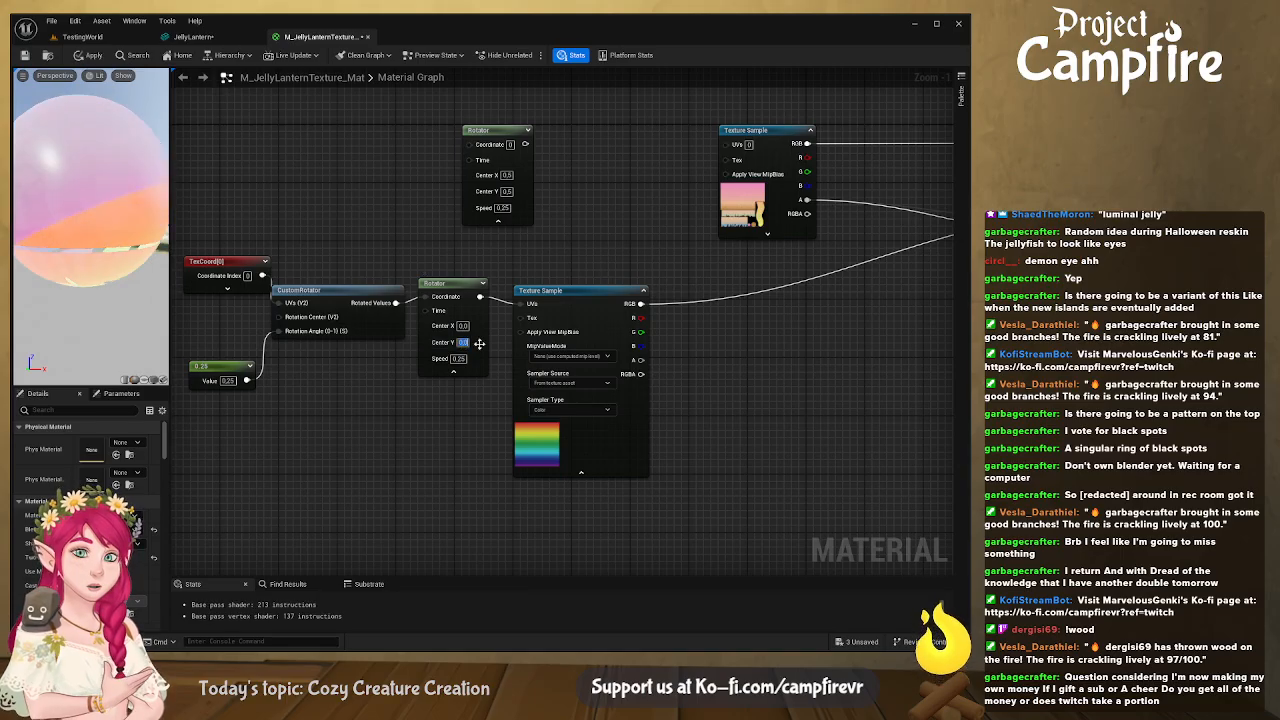
click(465, 326)
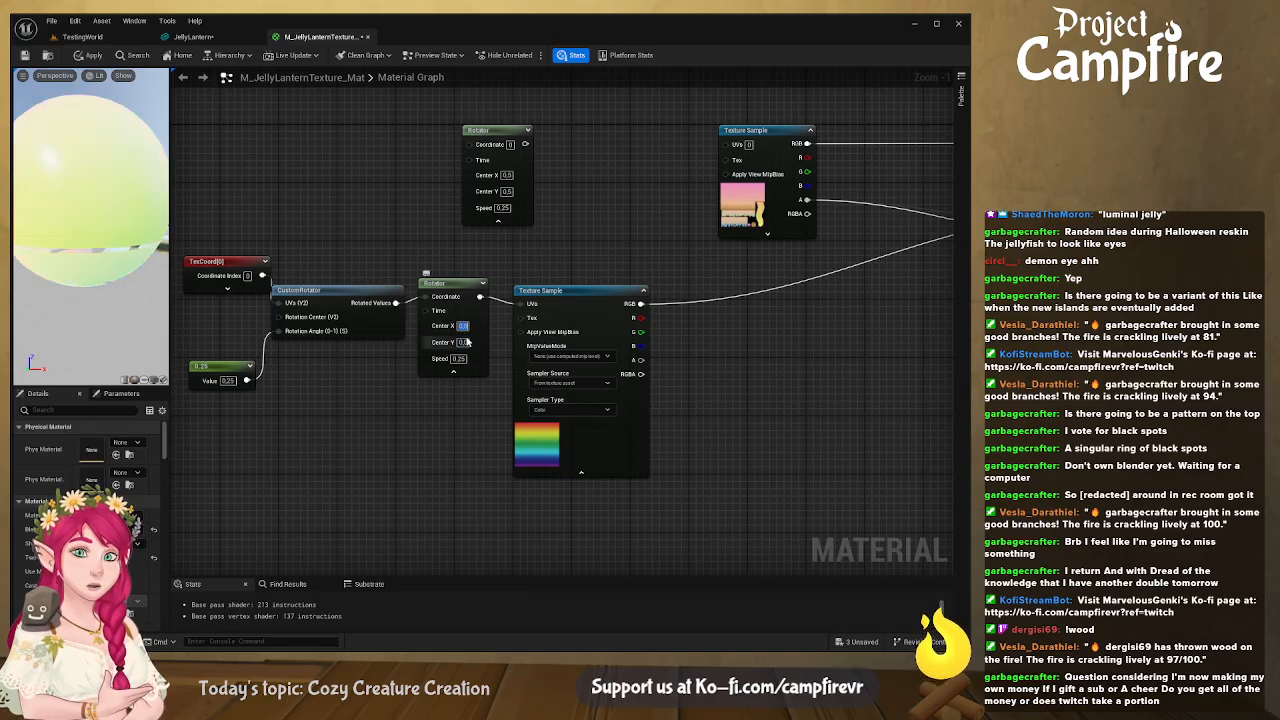
key(Return)
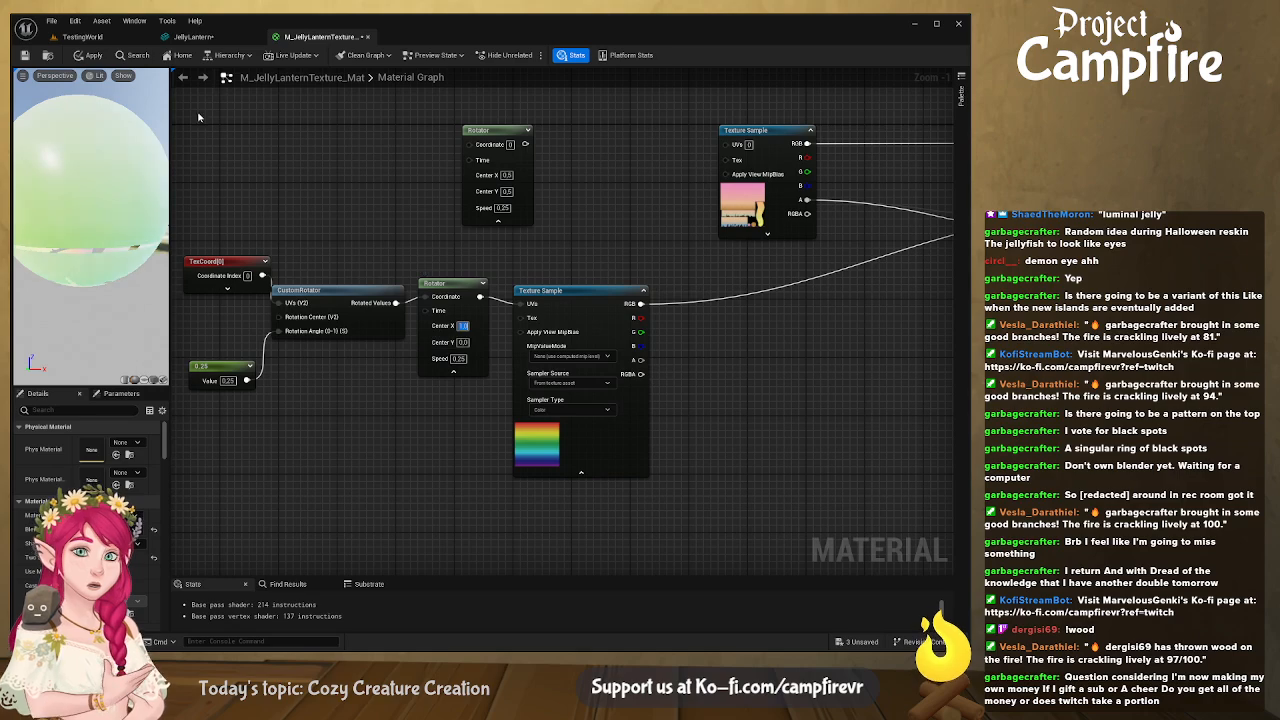
click(87, 57)
click(195, 37)
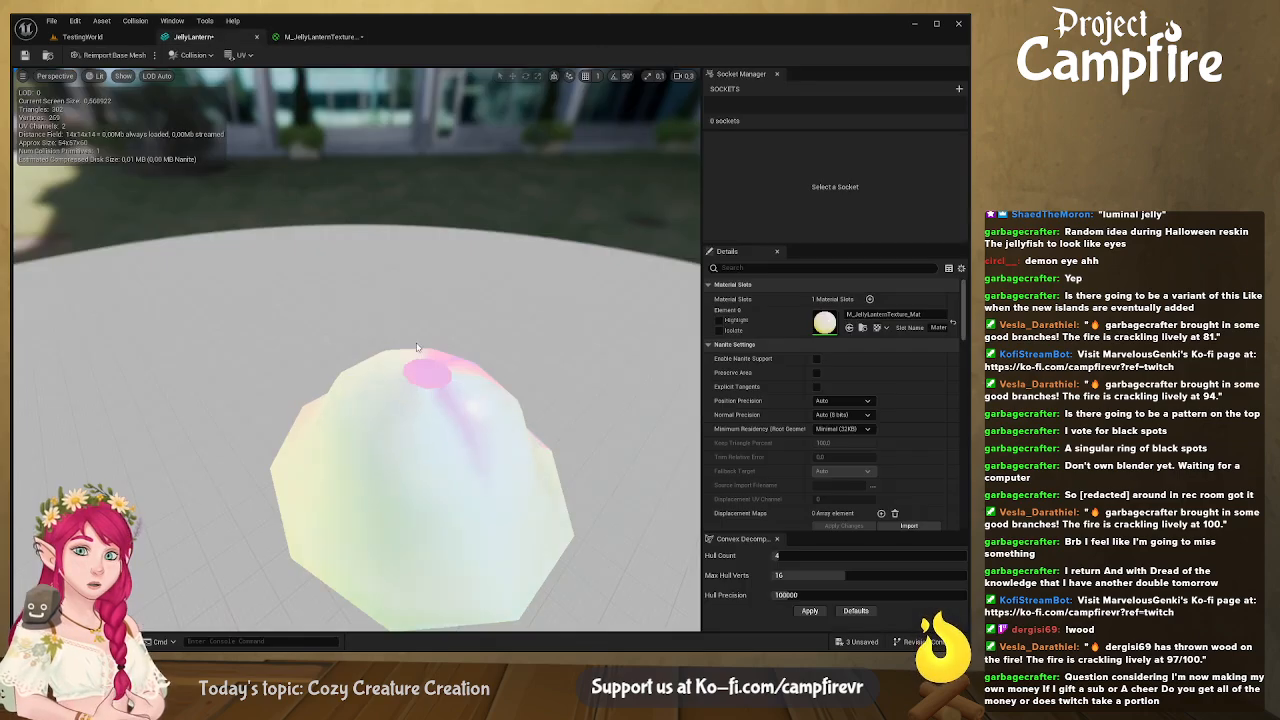
mouse_move(464, 402)
right_down()
mouse_move(465, 440)
mouse_move(462, 358)
mouse_move(568, 346)
mouse_move(552, 354)
mouse_move(569, 374)
mouse_move(465, 405)
right_up()
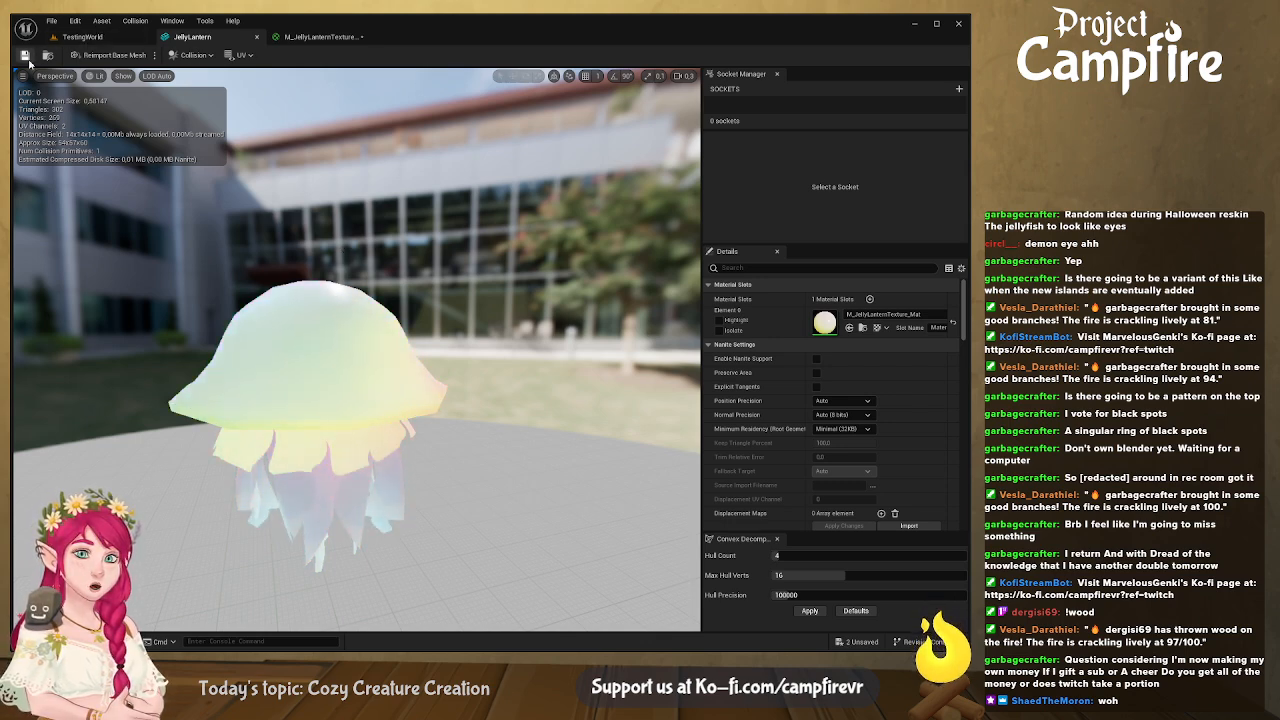
Switch to the TestingWorld level, browse to the root Content folder and save all unsaved assets
click(82, 37)
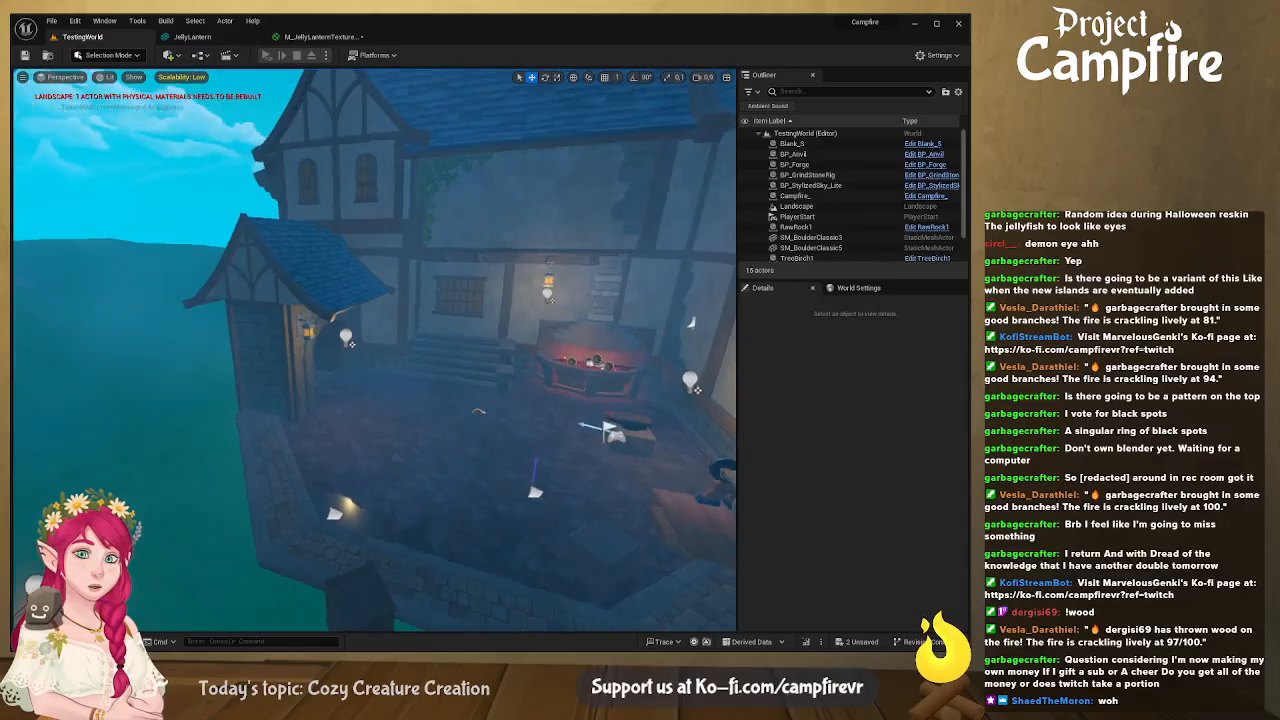
key(ctrl+space)
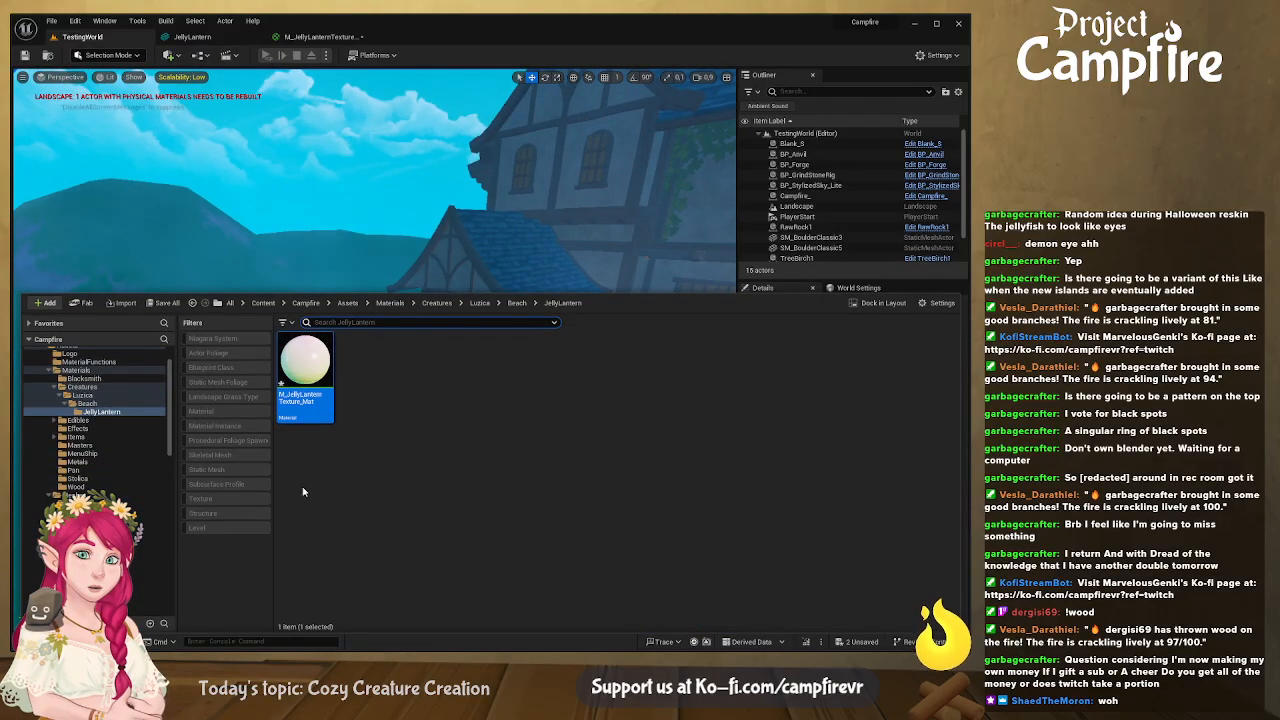
click(263, 303)
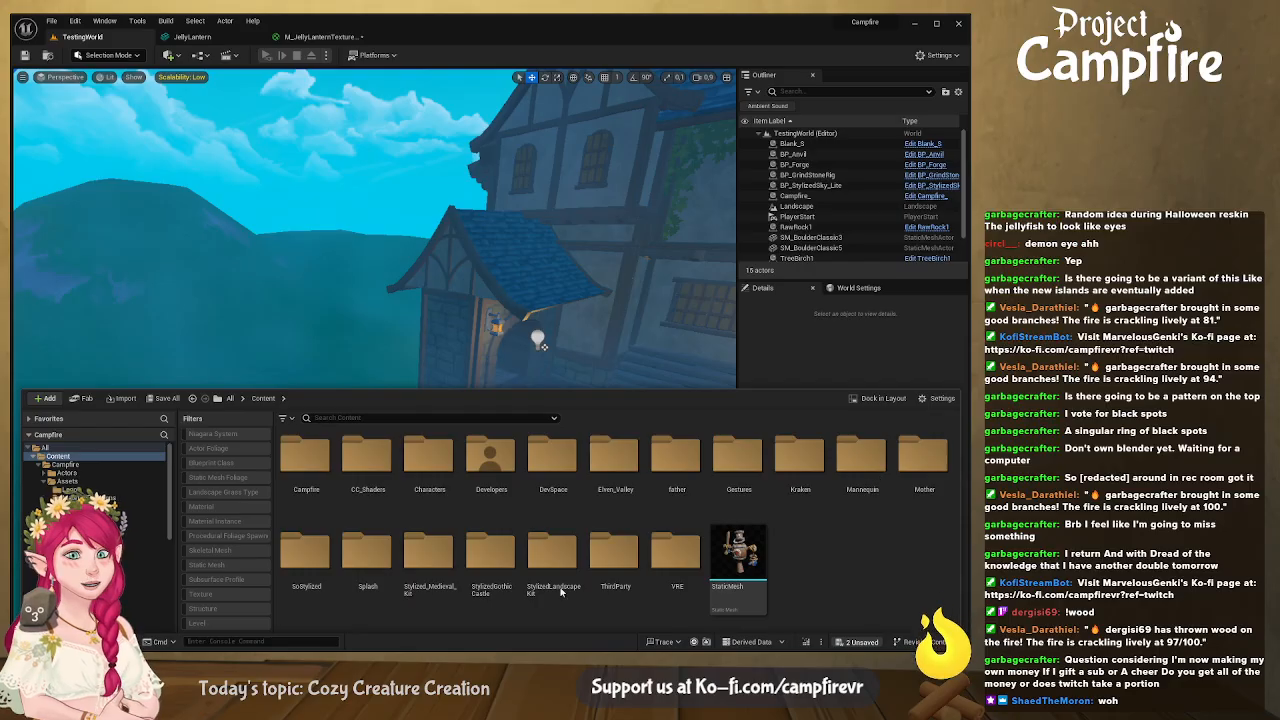
click(58, 642)
Browse to Campfire > Levels > Islands > Main_Island and select the EU3 level
click(304, 377)
double_click(304, 377)
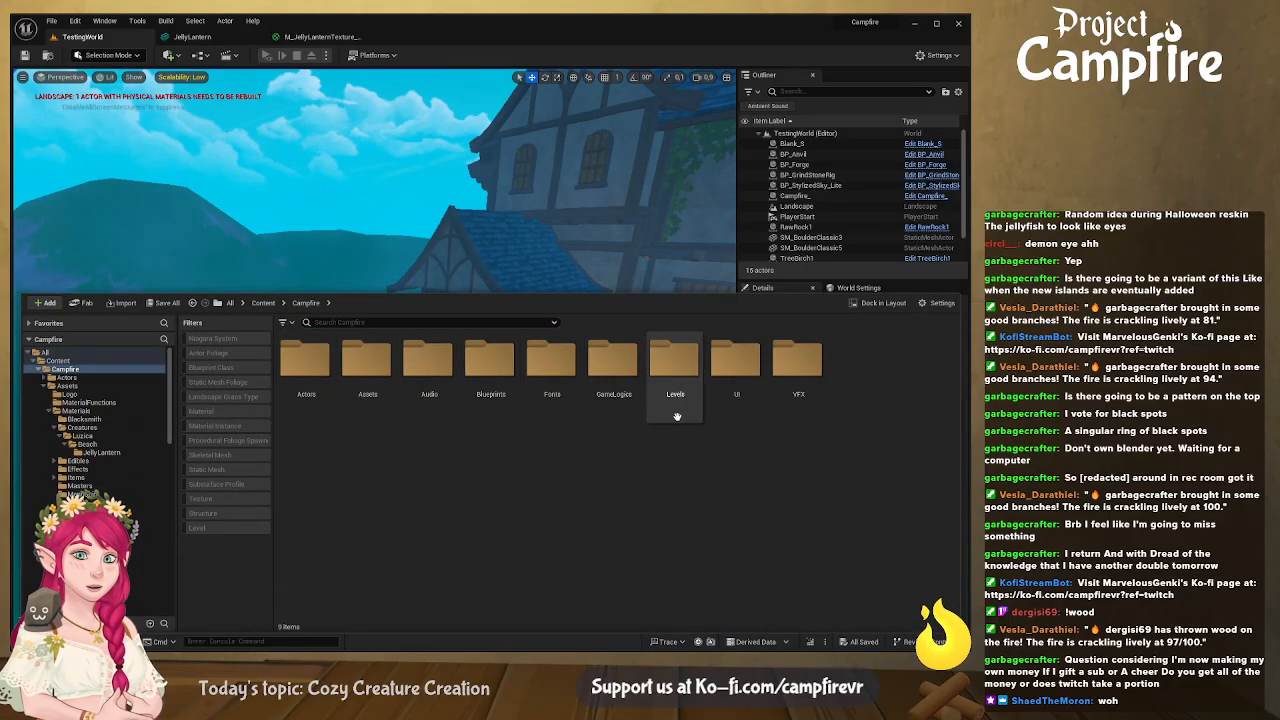
double_click(673, 412)
double_click(430, 365)
click(313, 373)
double_click(313, 373)
click(437, 478)
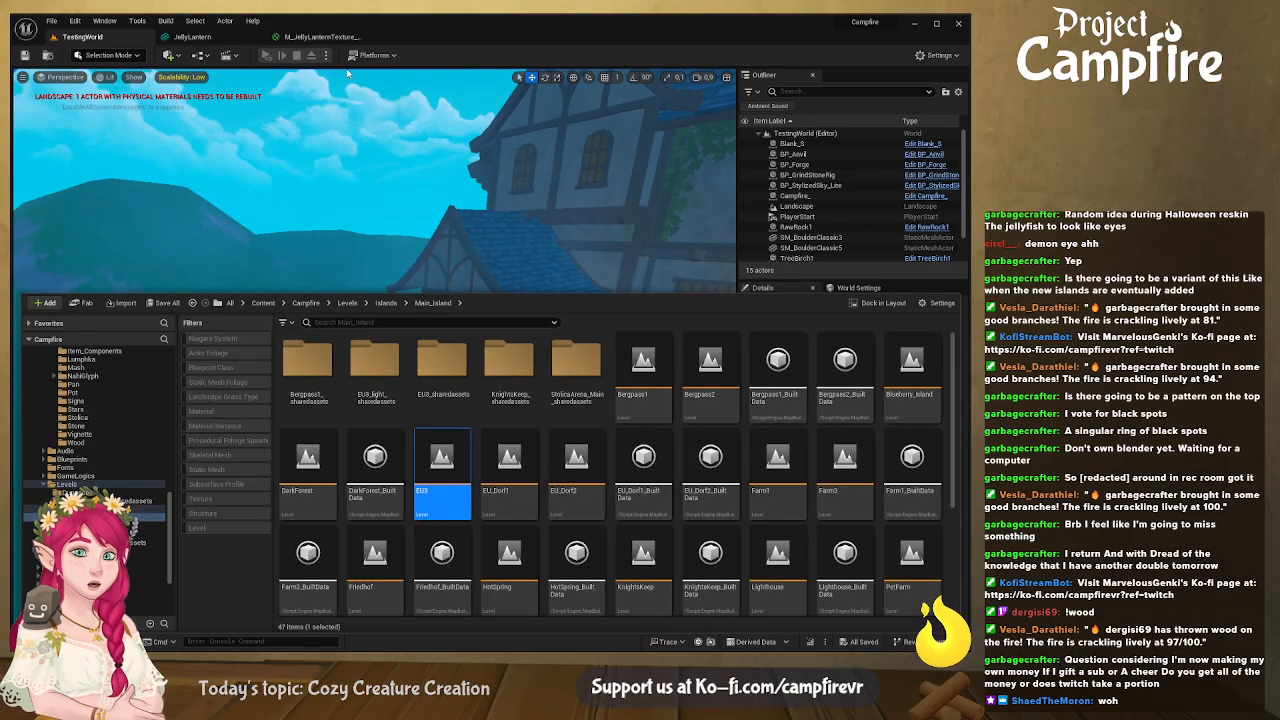
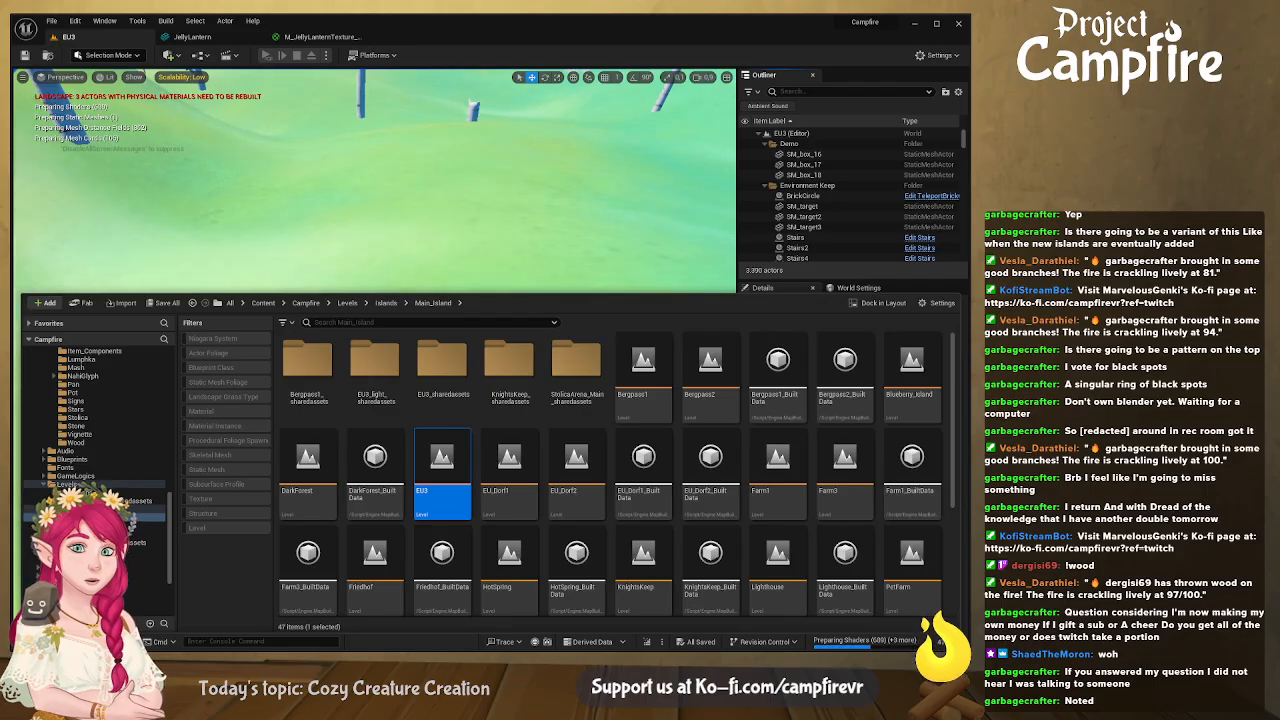
Fly over the EU3 island from the wooded hills to its sandy beach to view the shoreline
click(566, 283)
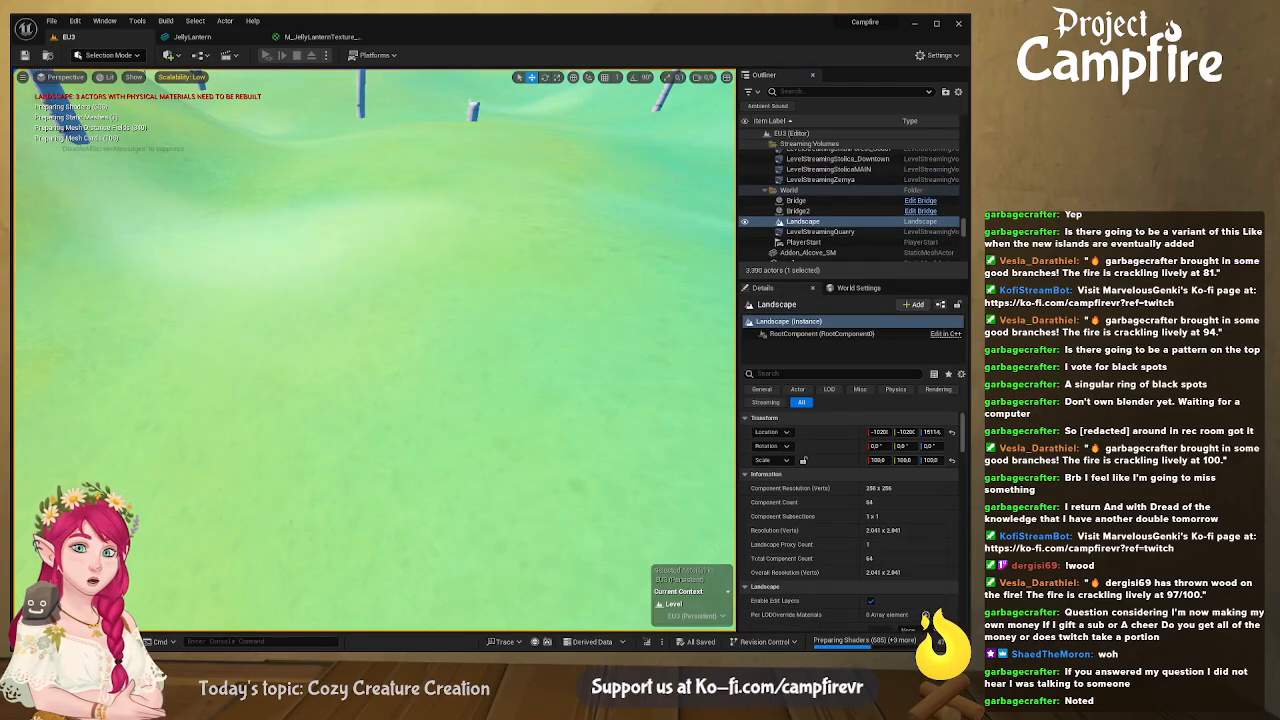
right_drag(561, 249, 540, 200)
right_drag(511, 317, 429, 260)
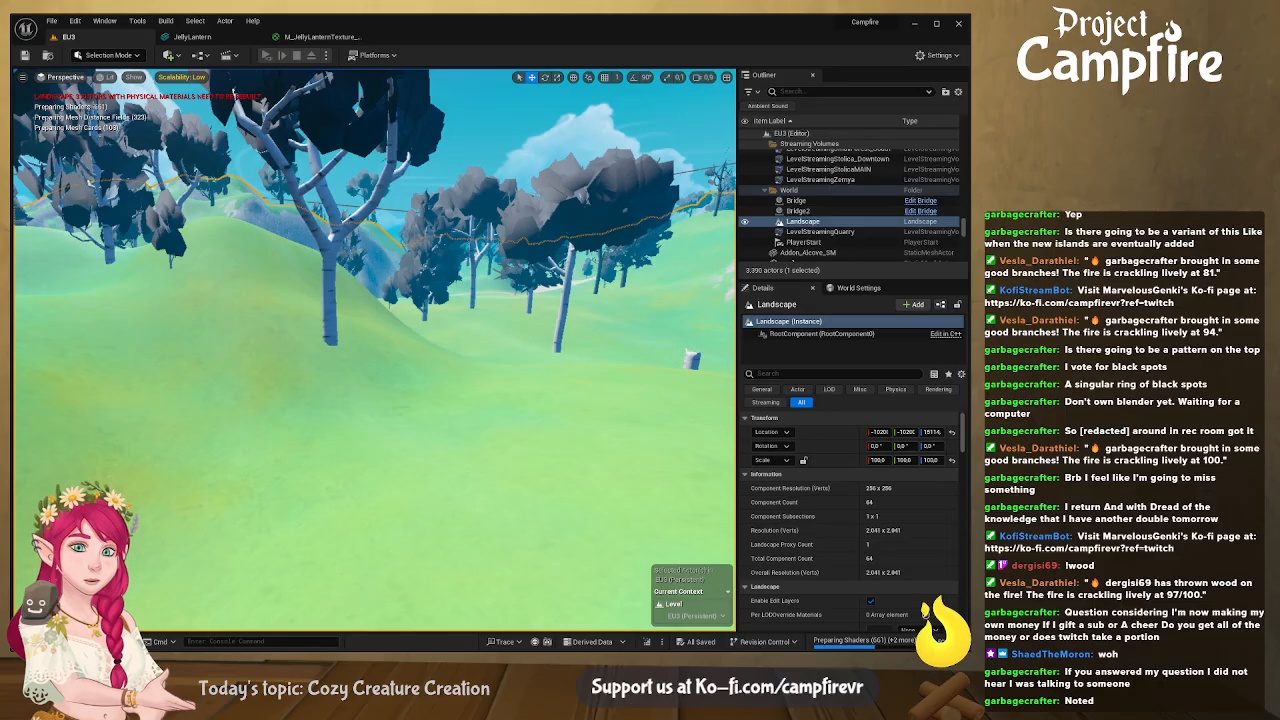
key(f)
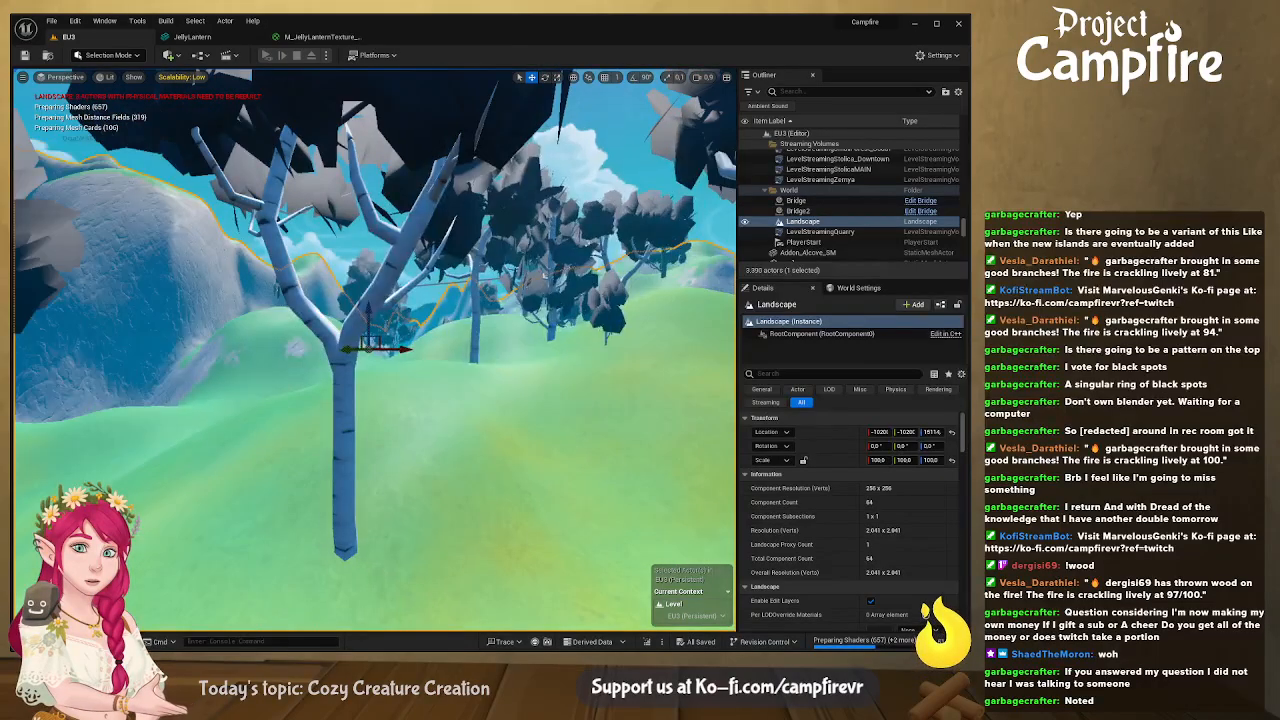
right_drag(545, 276, 298, 350)
key(e)
scroll(424, 348, up, 4)
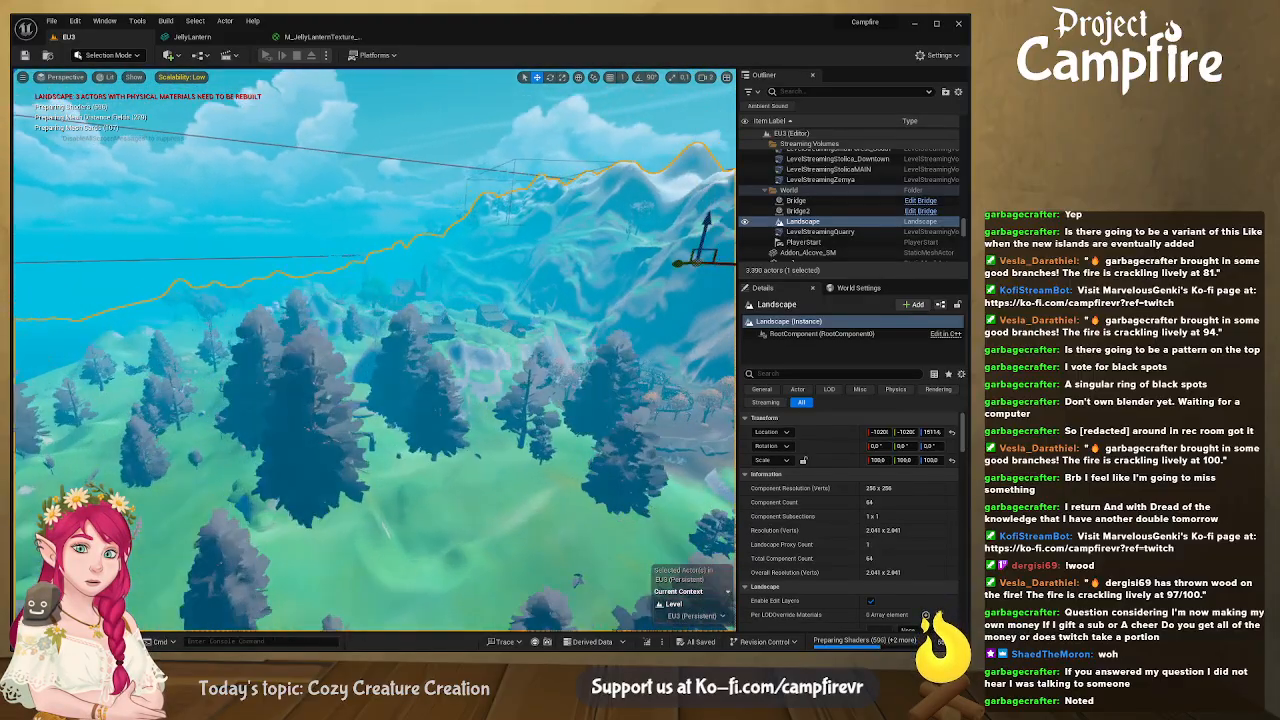
right_drag(375, 350, 400, 350)
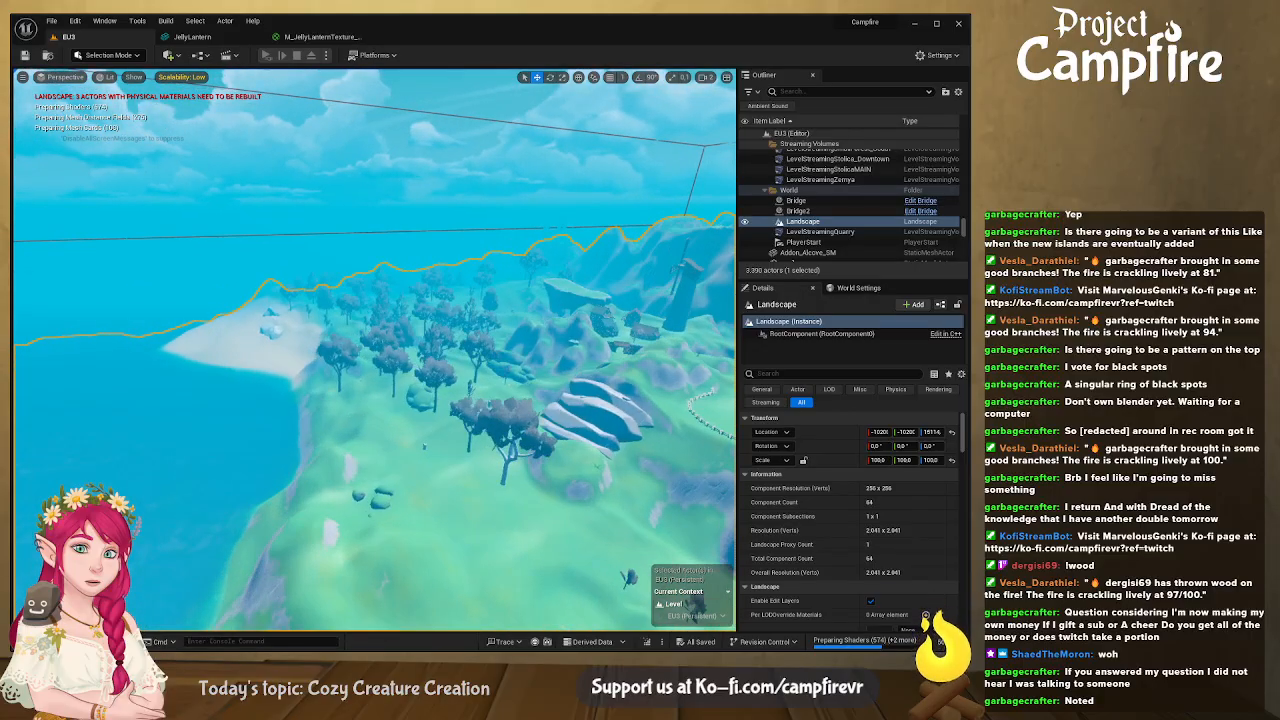
right_drag(375, 350, 447, 325)
scroll(370, 340, up, 2)
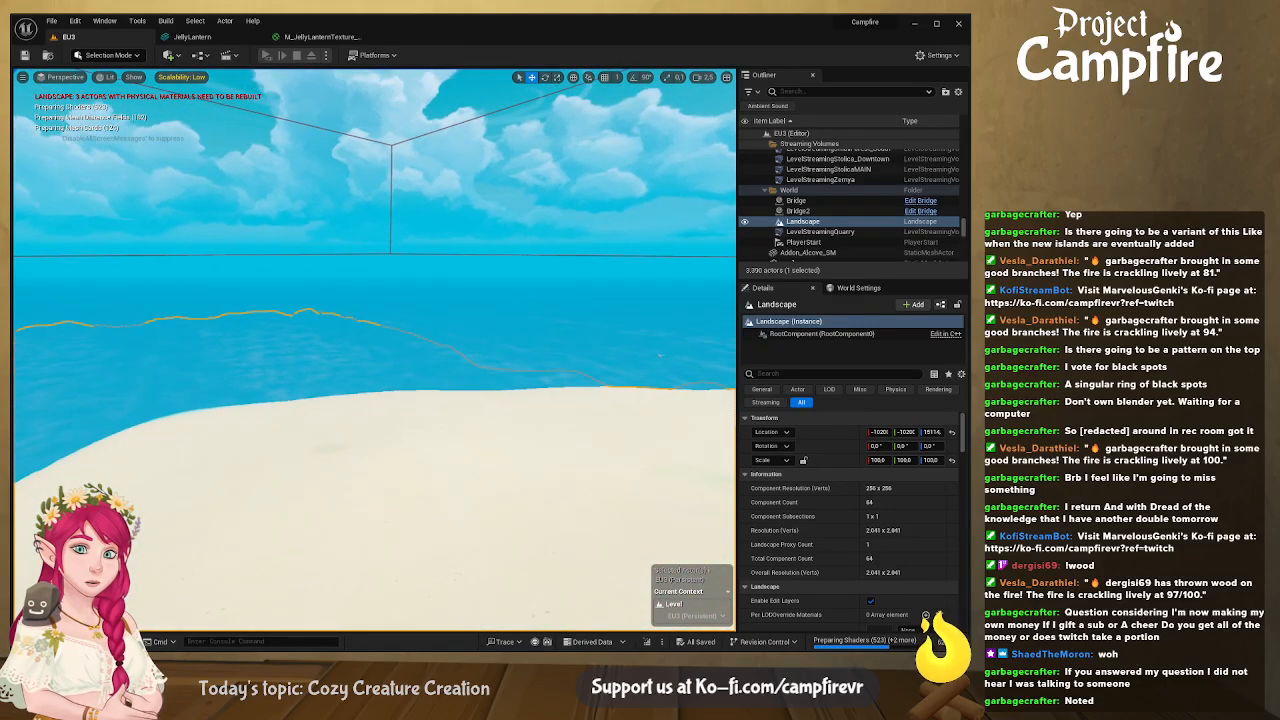
Select the BP_StylizedSky_Classic1 sky and raise its Start Time to about 3050 for a moonlit night scene
click(418, 113)
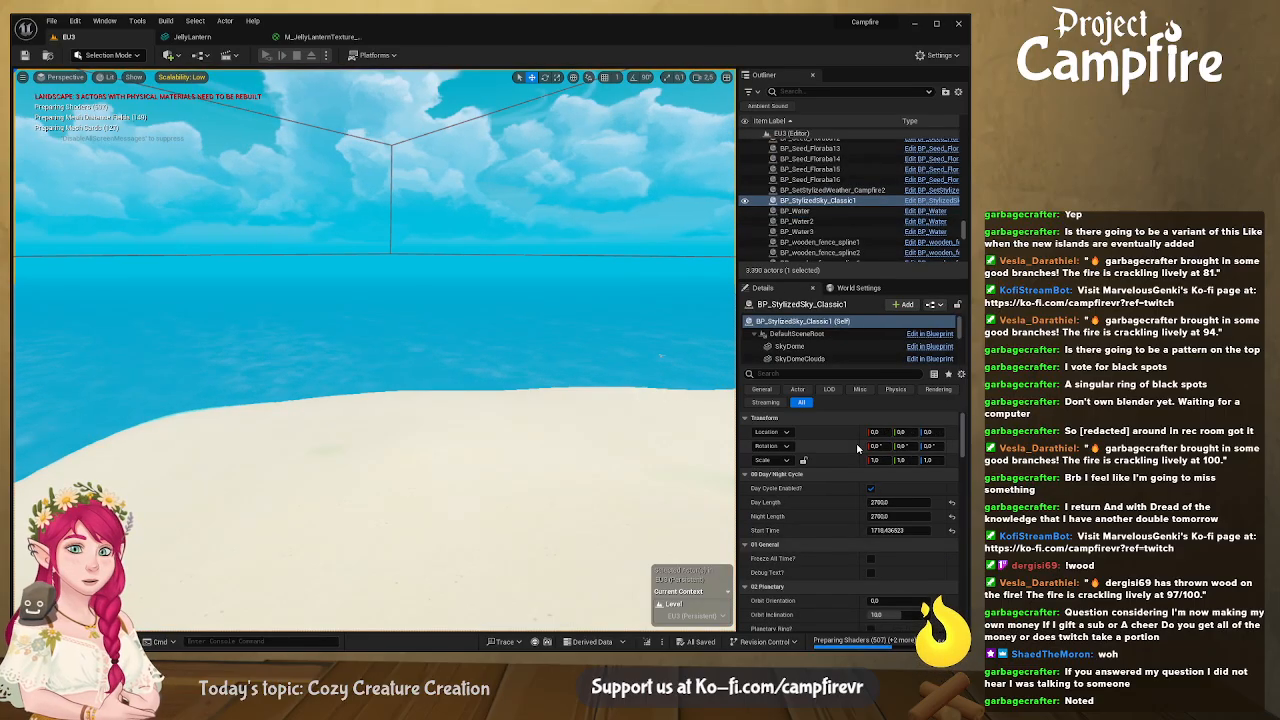
scroll(857, 447, down, 2)
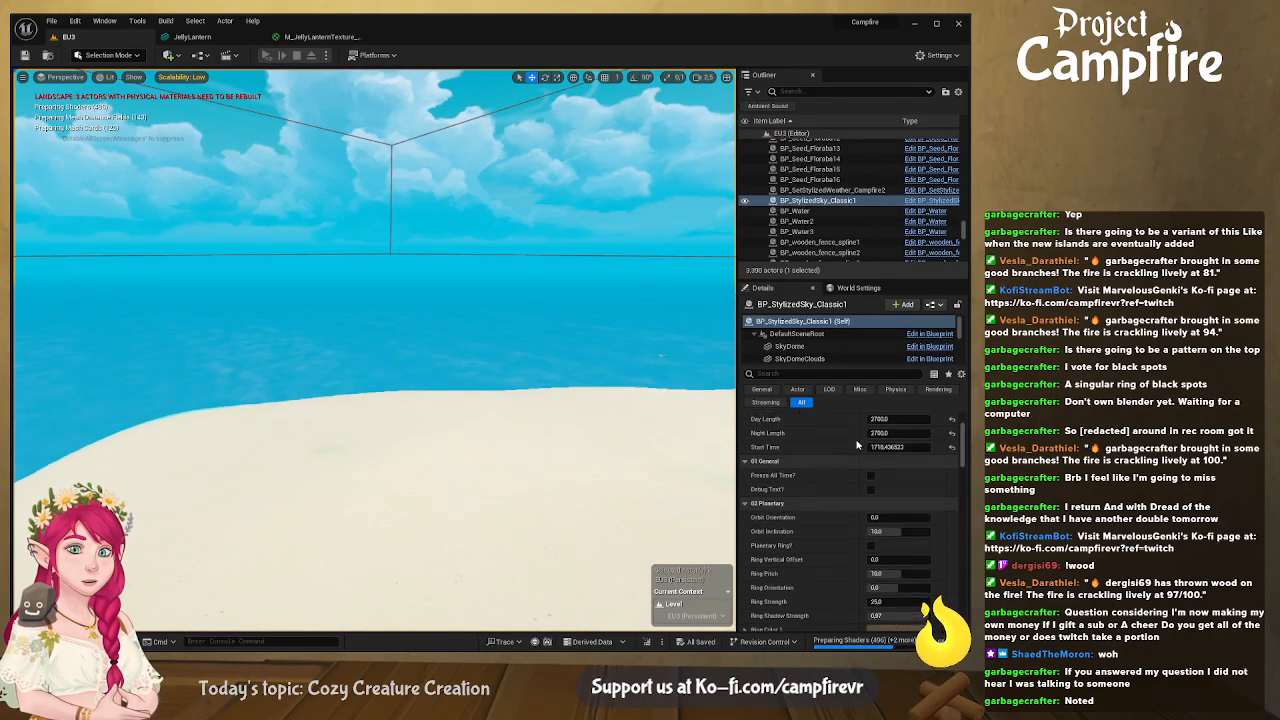
click(909, 447)
drag(909, 447, 967, 447)
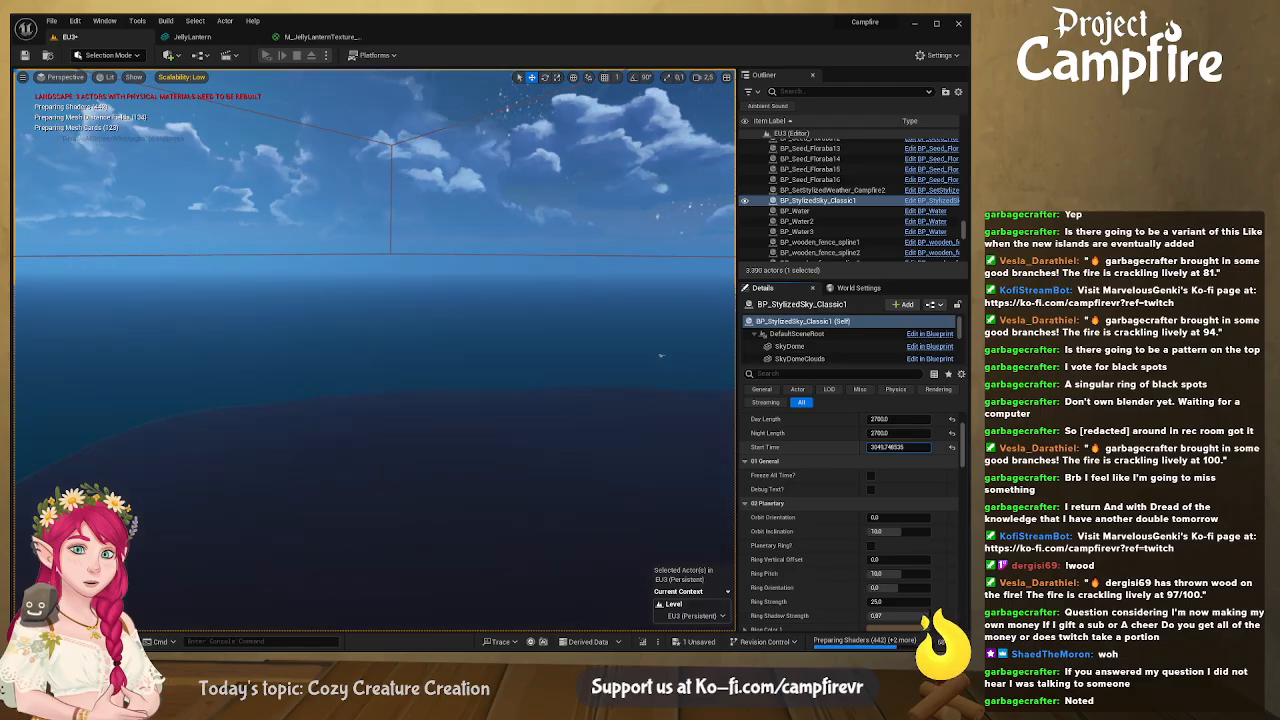
right_drag(591, 400, 523, 443)
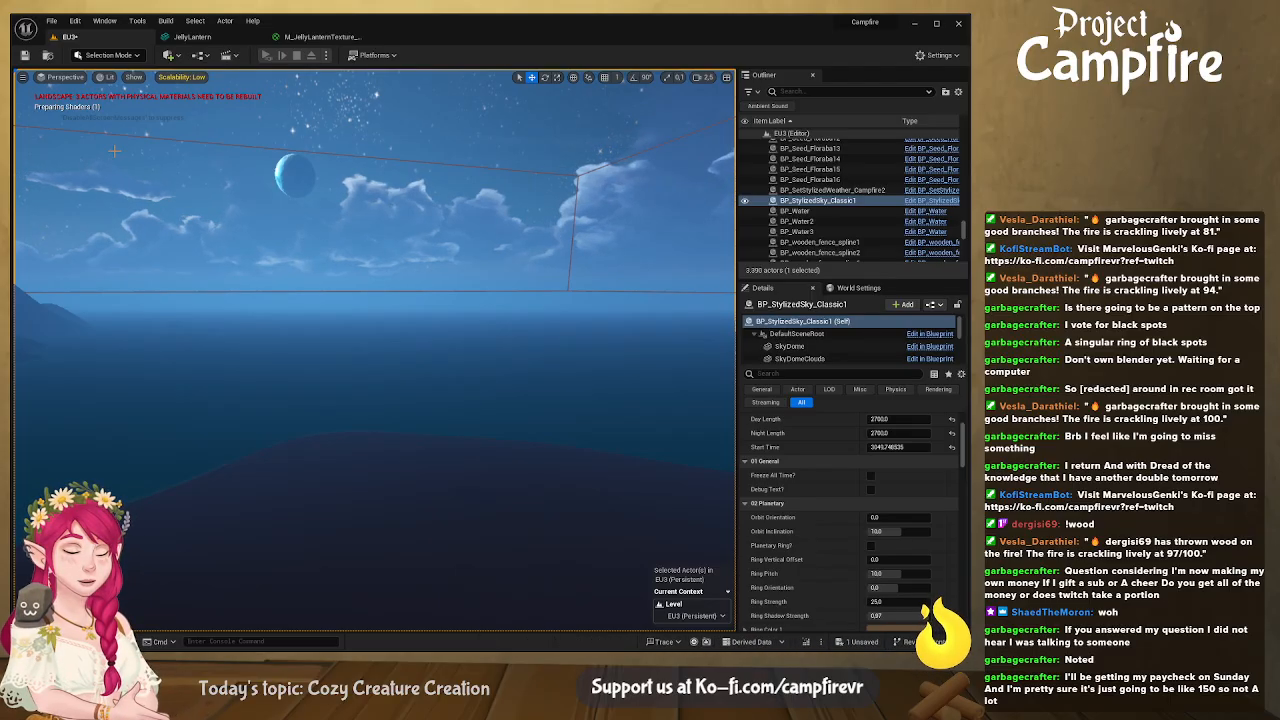
right_drag(297, 363, 380, 390)
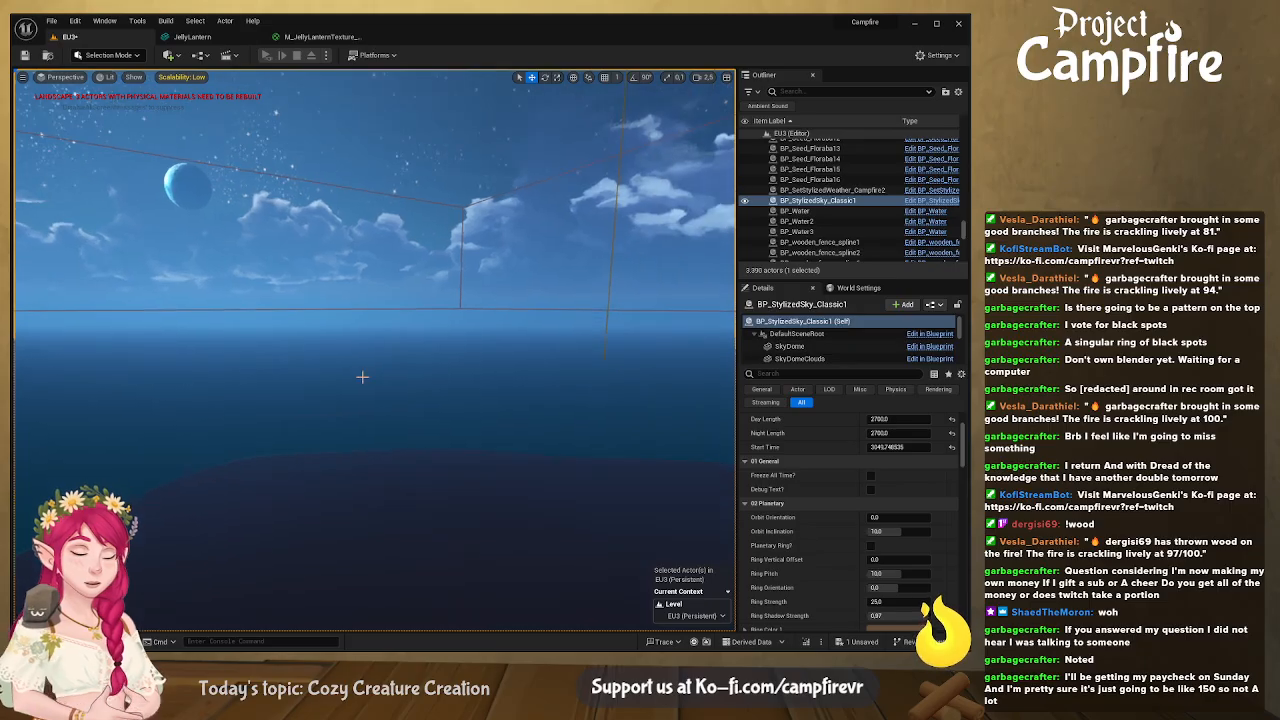
Browse to Campfire > Assets > Meshes > Creatures > Luzica > Beach > JellyLantern and place the JellyLantern mesh in the level near the beach
key(ctrl+space)
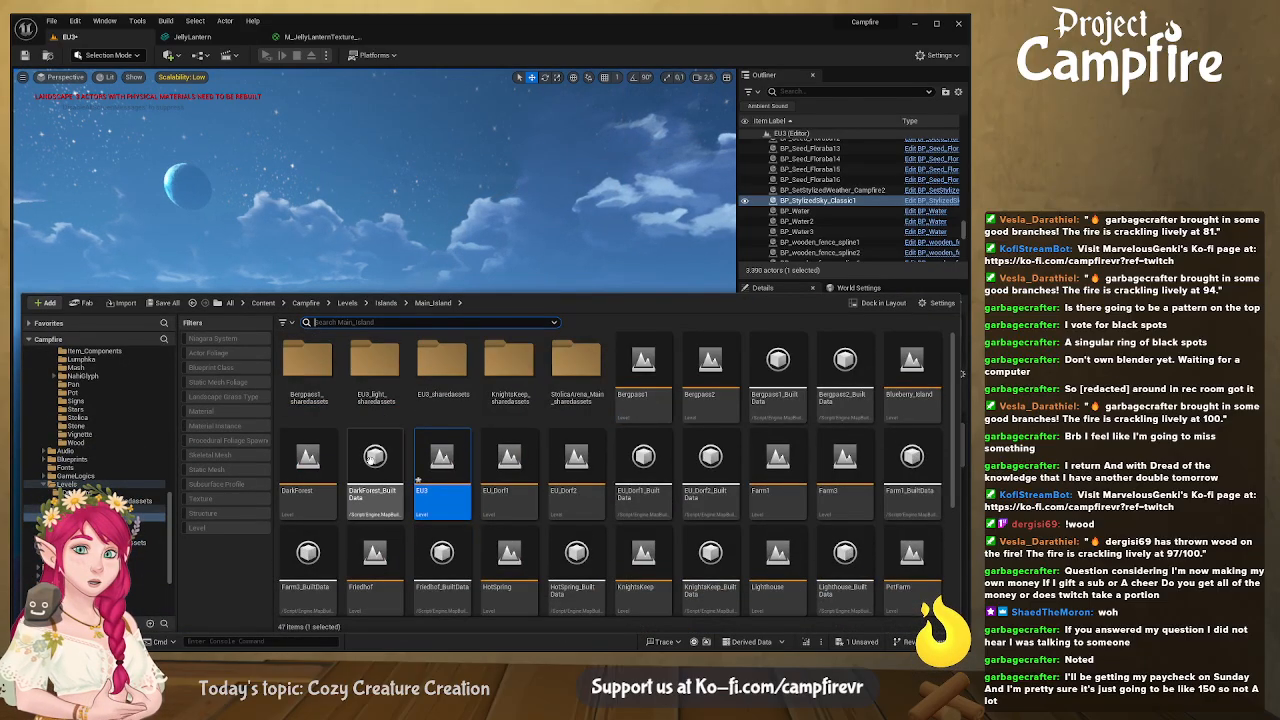
click(306, 302)
double_click(367, 400)
double_click(490, 400)
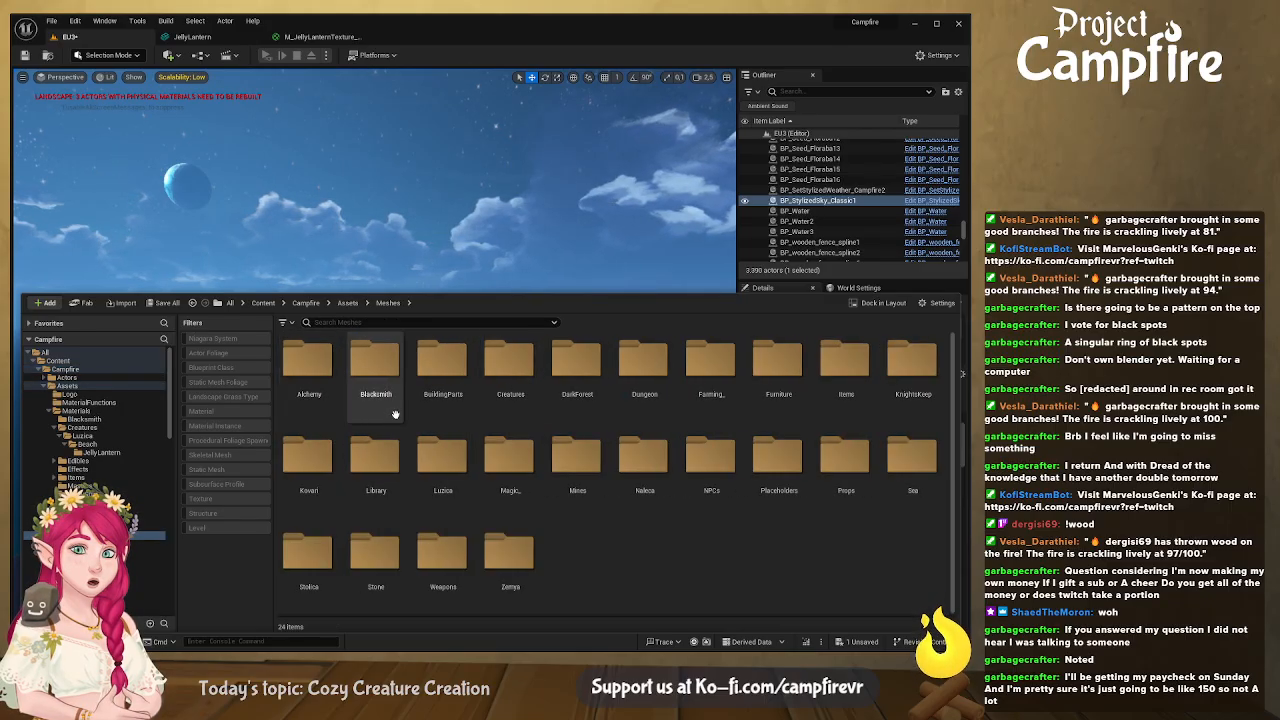
double_click(510, 370)
double_click(316, 378)
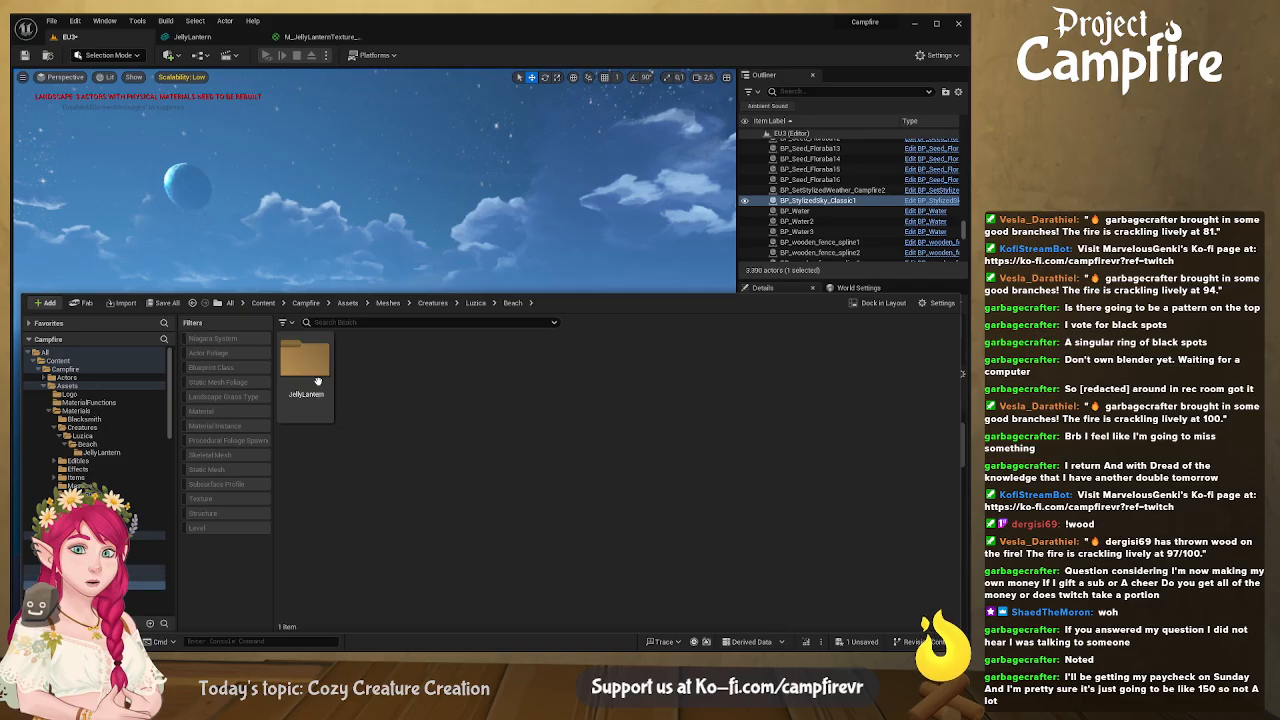
double_click(317, 381)
drag(309, 369, 437, 452)
Adjust the height of the placed JellyLantern above the beach
right_drag(489, 465, 477, 513)
drag(502, 581, 498, 534)
right_drag(498, 534, 549, 480)
scroll(496, 470, down, 3)
key(w)
key(w)
key(w)
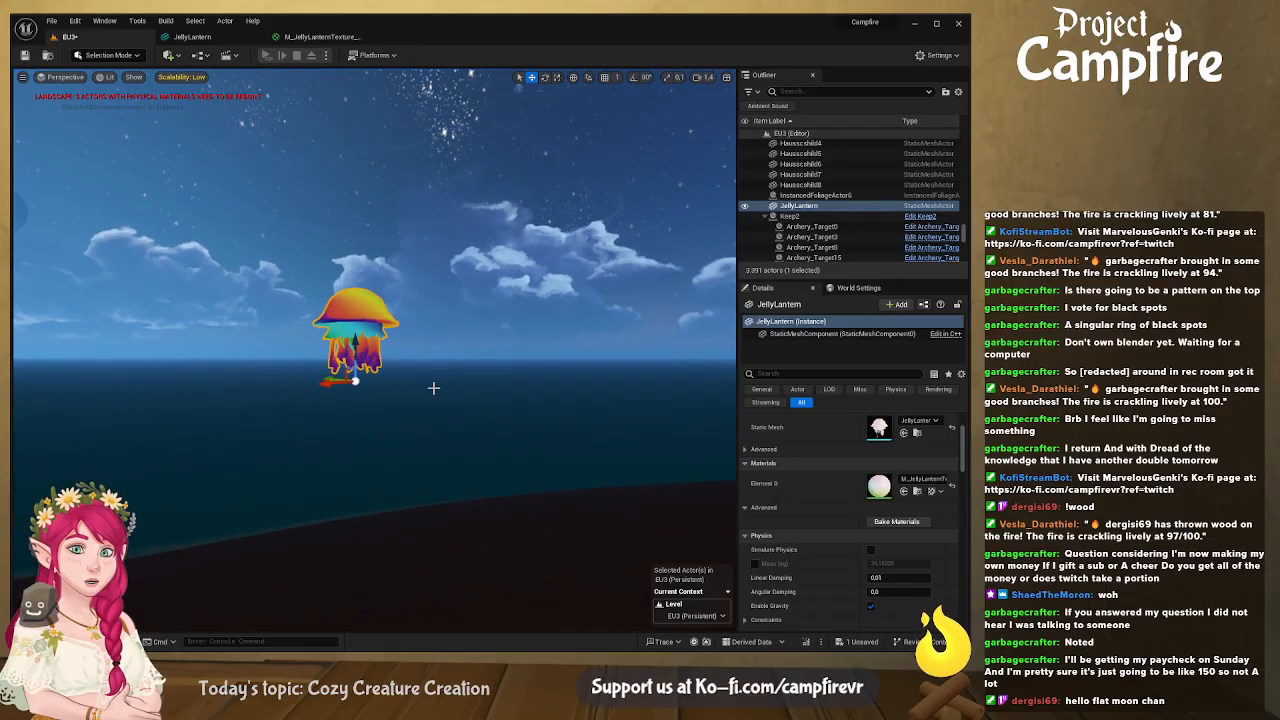
drag(355, 346, 354, 490)
Shift the JellyLantern horizontally along the shoreline and view its rainbow glow against the night sea
key(a)
right_drag(354, 490, 460, 490)
drag(298, 431, 97, 462)
right_drag(490, 359, 345, 388)
drag(455, 407, 226, 460)
key(w)
right_drag(226, 460, 146, 434)
scroll(200, 482, down, 4)
key(s)
key(w)
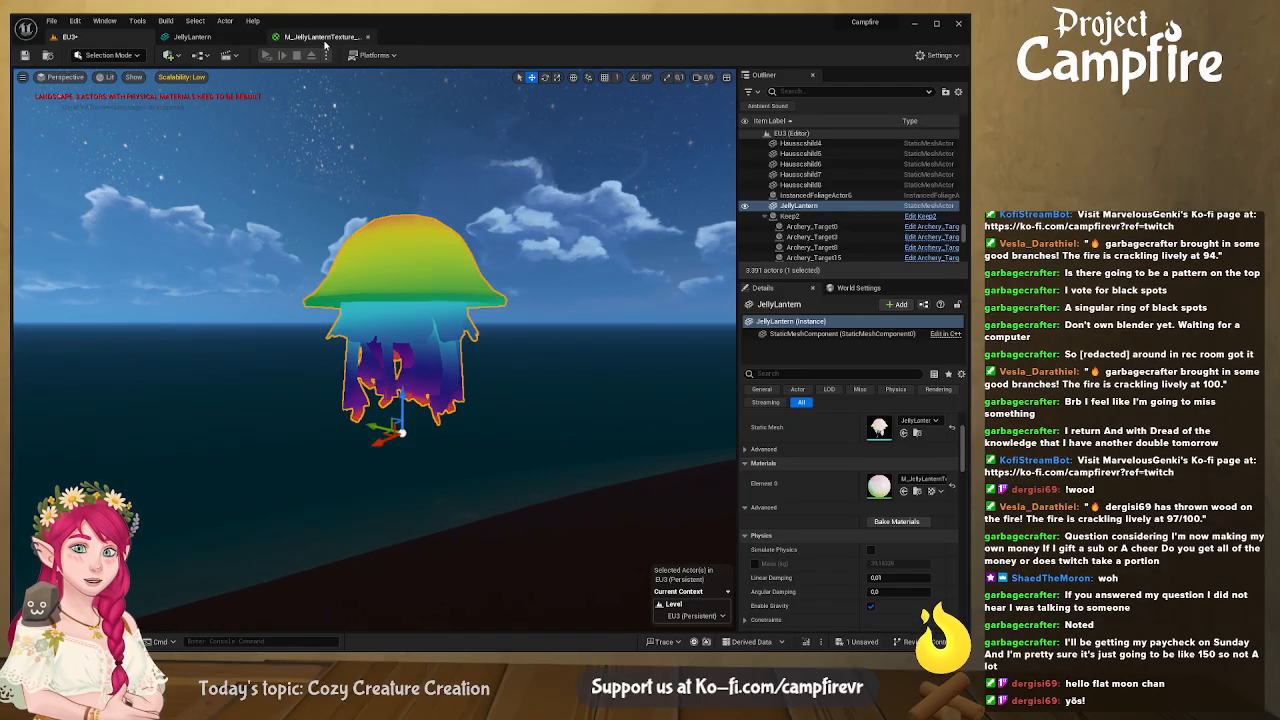
In M_JellyLanternTexture_Mat, connect the jelly texture sample's RGB output to Emissive Color in place of the rainbow gradient and apply the material
click(318, 37)
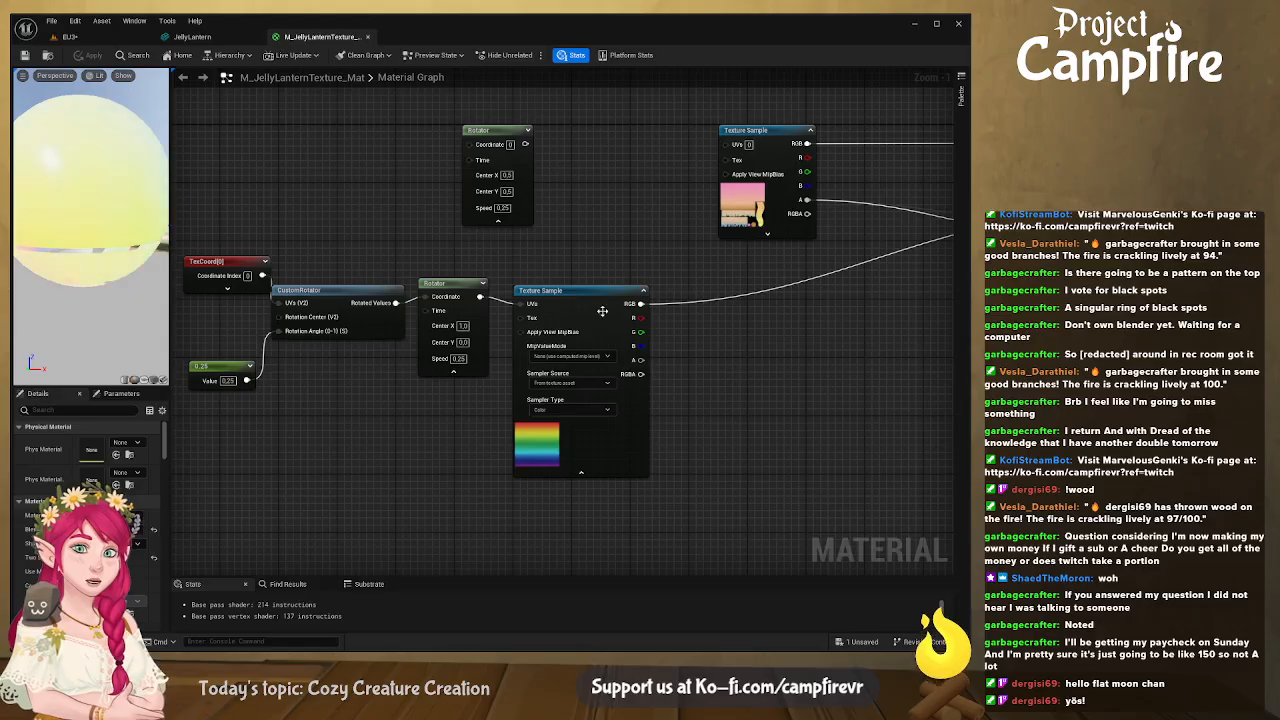
right_drag(585, 307, 290, 353)
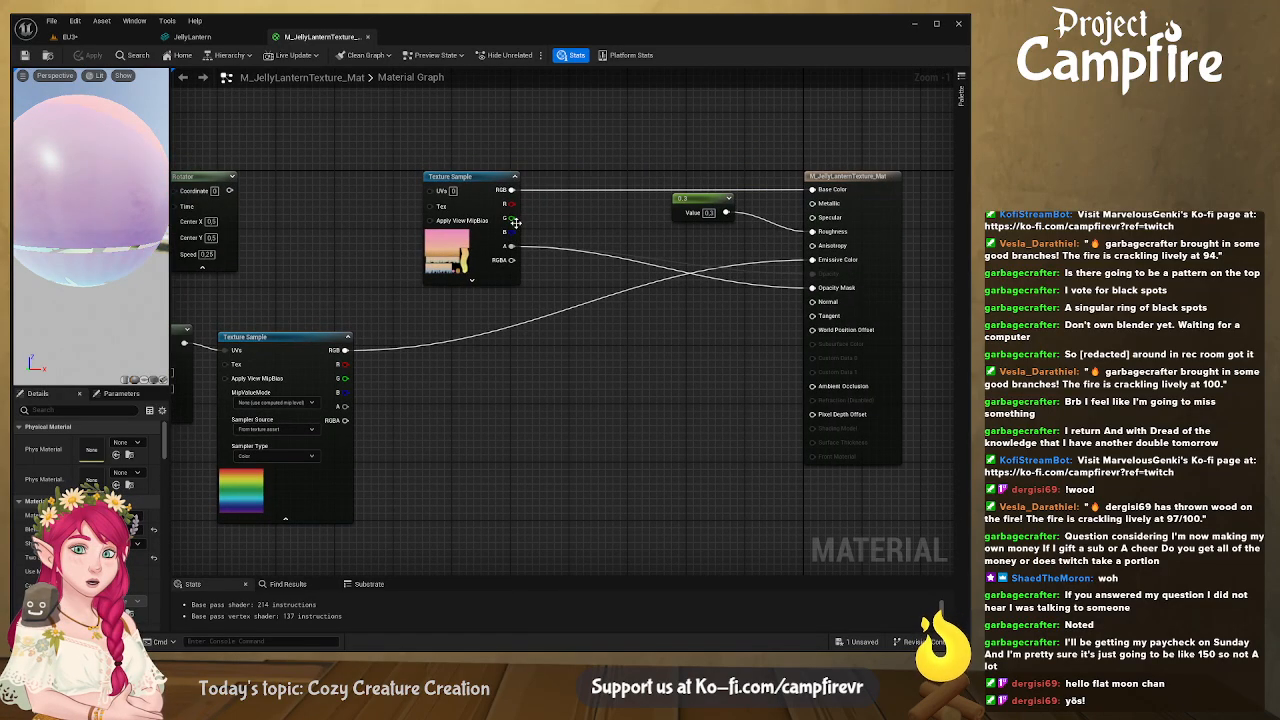
drag(512, 190, 832, 265)
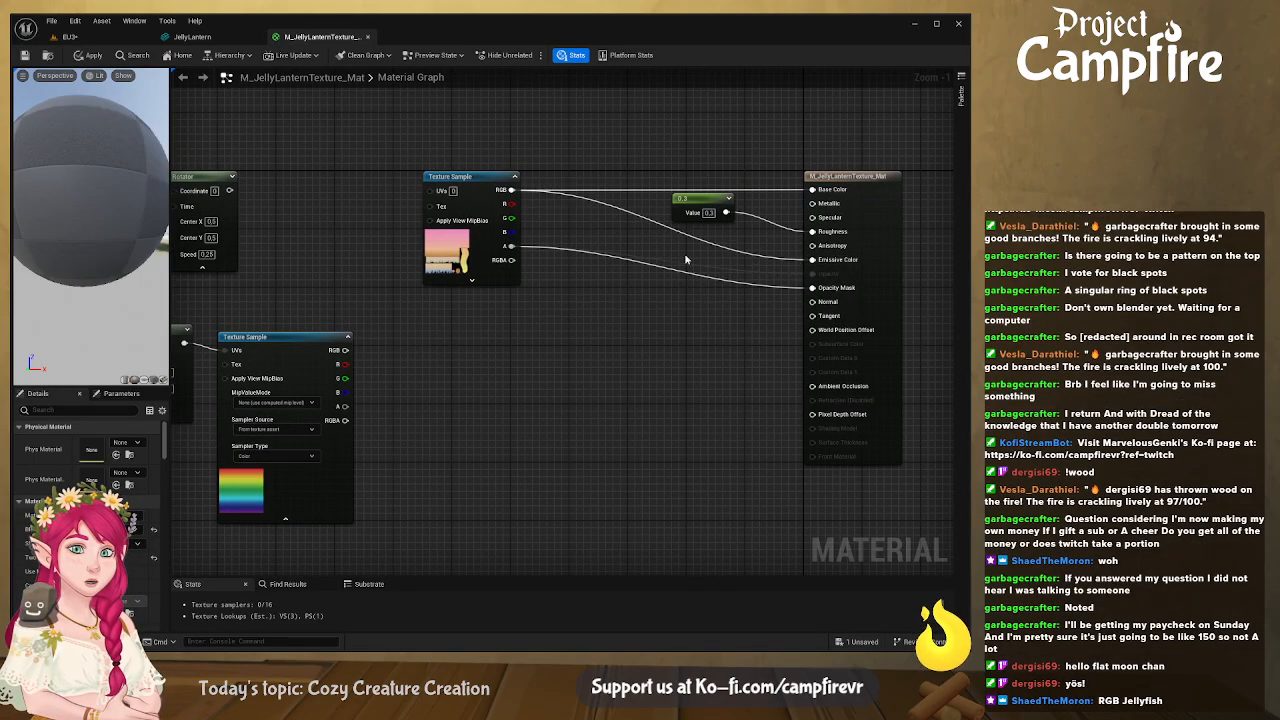
click(134, 55)
click(88, 55)
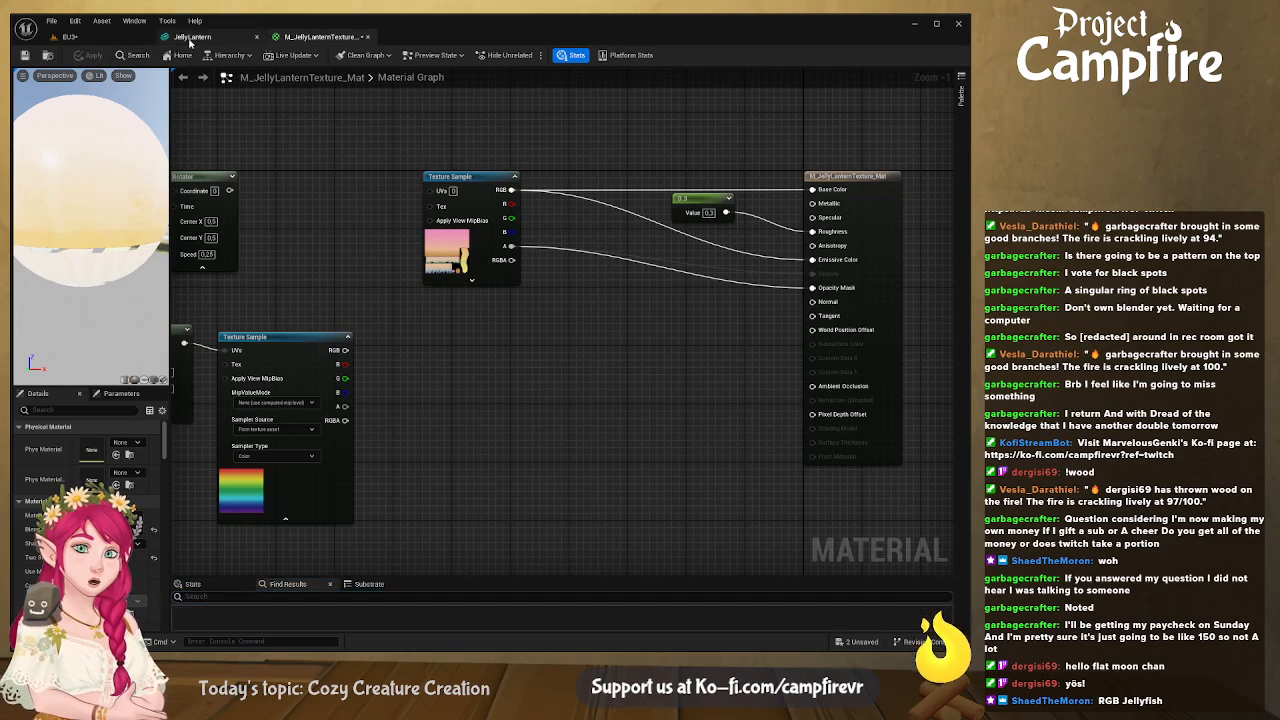
Return to the EU3 level, select the JellyLantern and examine its updated emissive material from several distances
click(70, 36)
right_drag(502, 379, 502, 379)
key(w)
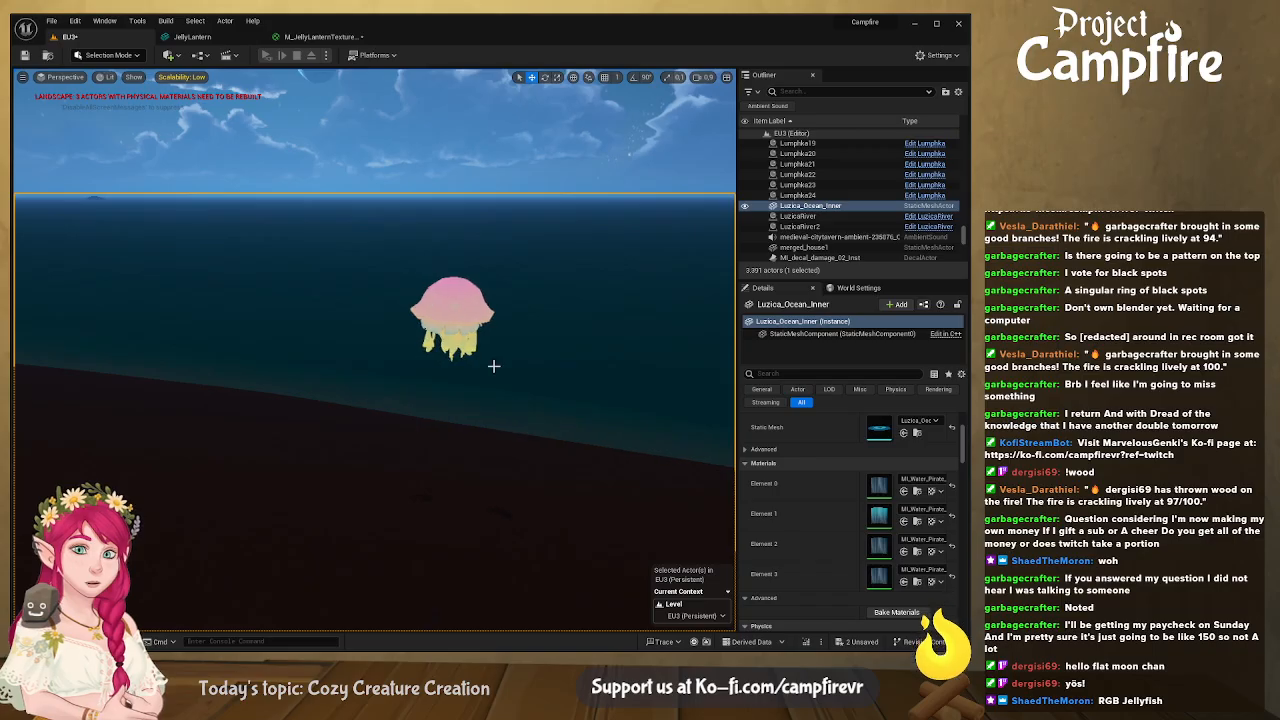
click(450, 318)
key(f)
right_drag(450, 318, 440, 288)
key(s)
key(w)
scroll(448, 345, down, 4)
key(e)
scroll(466, 309, down, 4)
scroll(467, 308, up, 2)
key(d)
Lower the JellyLantern closer to the beach and frame it against the night sky
right_drag(340, 318, 350, 362)
key(e)
key(s)
right_drag(268, 478, 272, 438)
key(s)
drag(257, 347, 274, 454)
right_drag(360, 429, 360, 428)
key(q)
key(w)
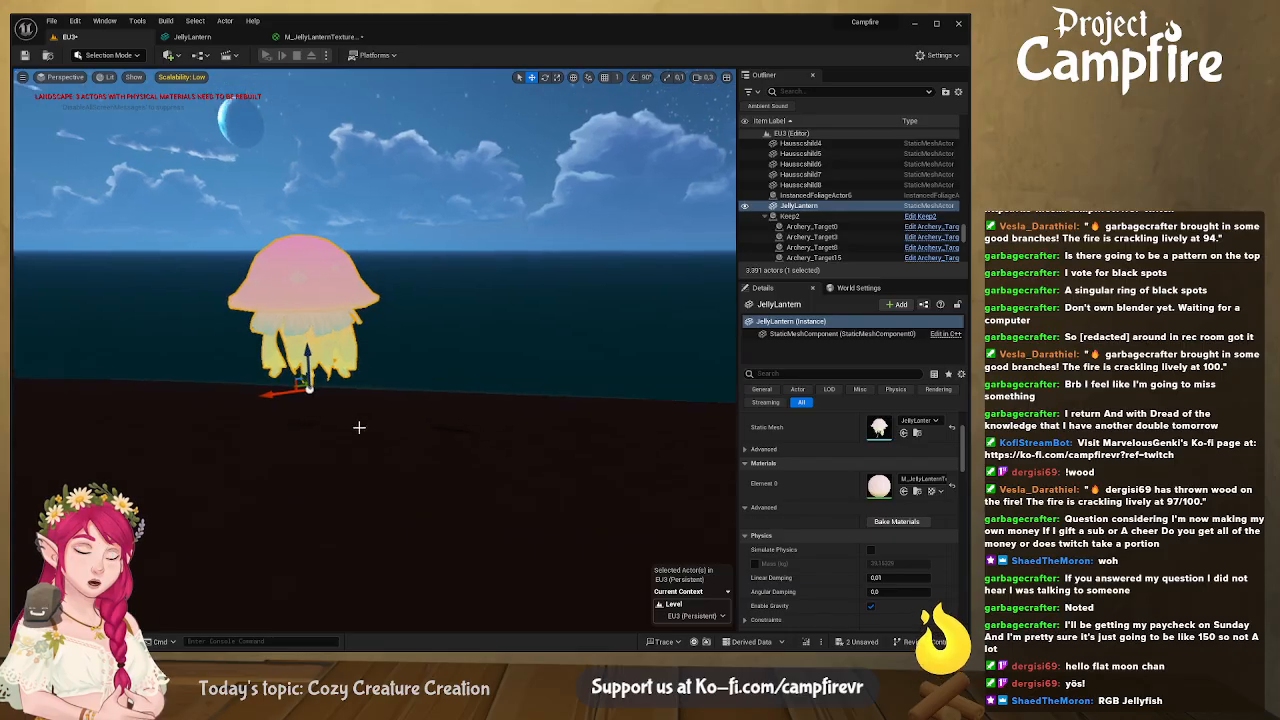
Locate the creature actors folder by browsing to Campfire > Actors > Creatures
key(ctrl+b)
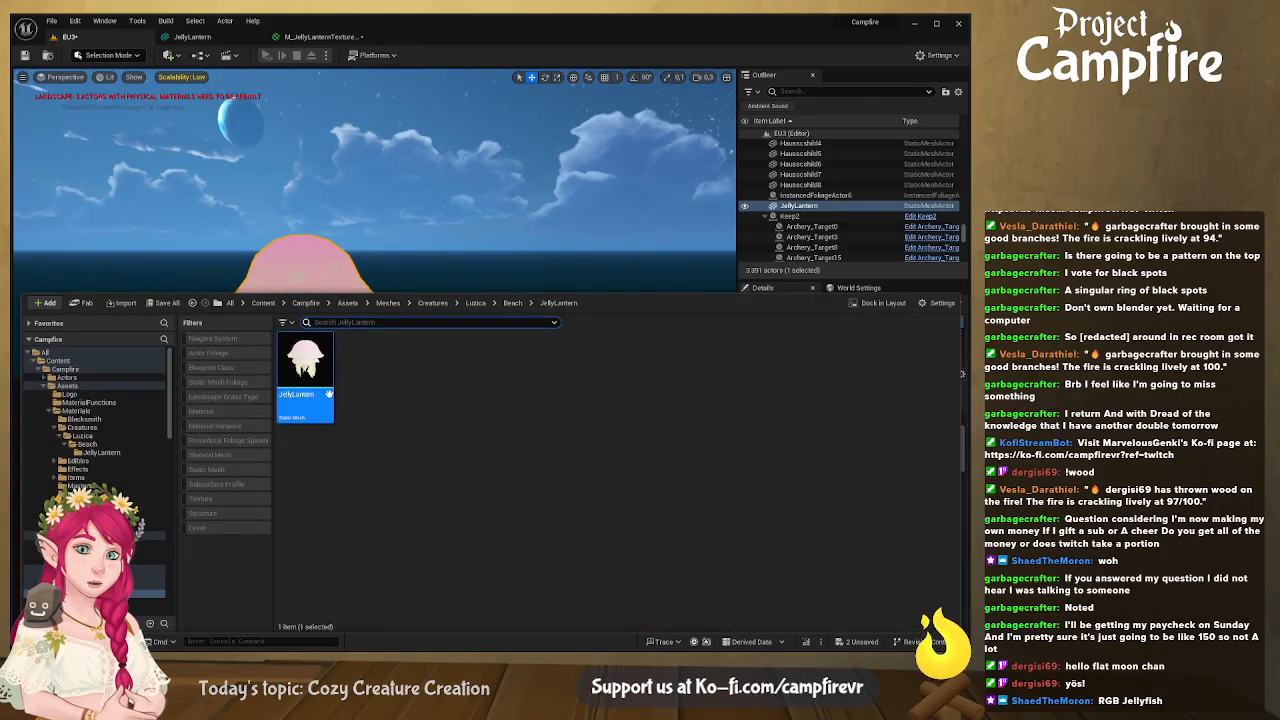
click(300, 303)
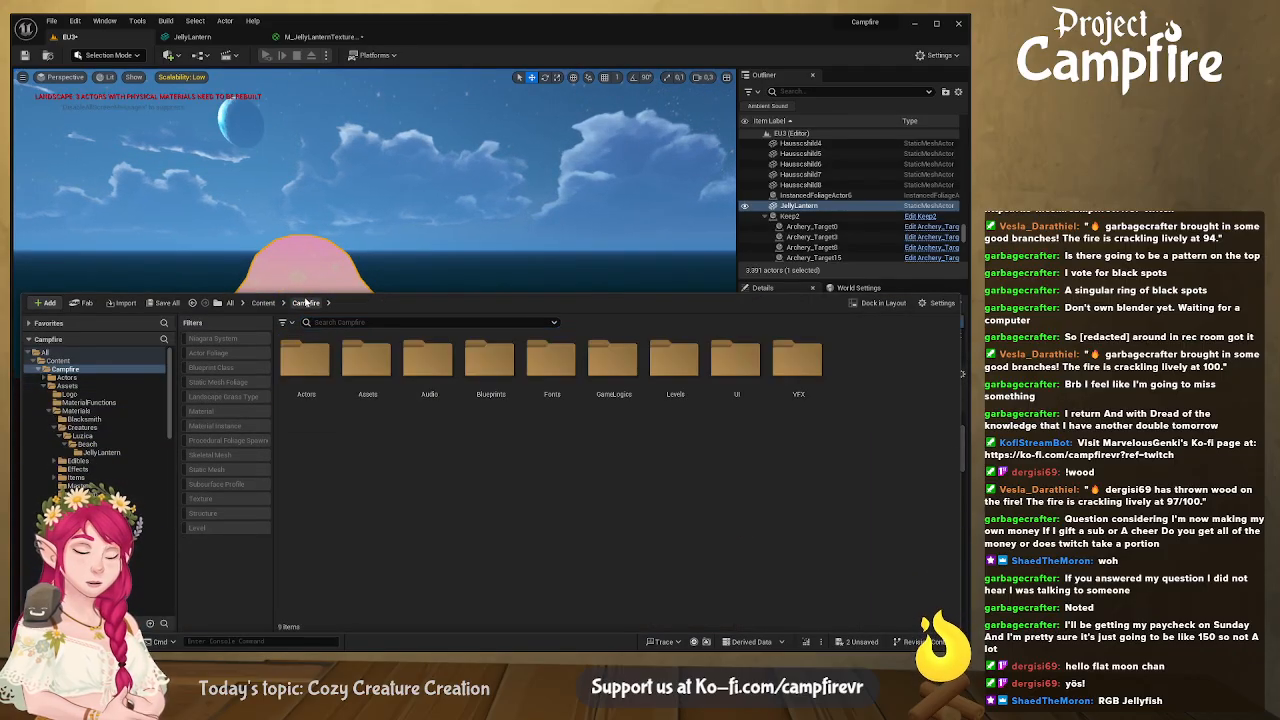
click(307, 400)
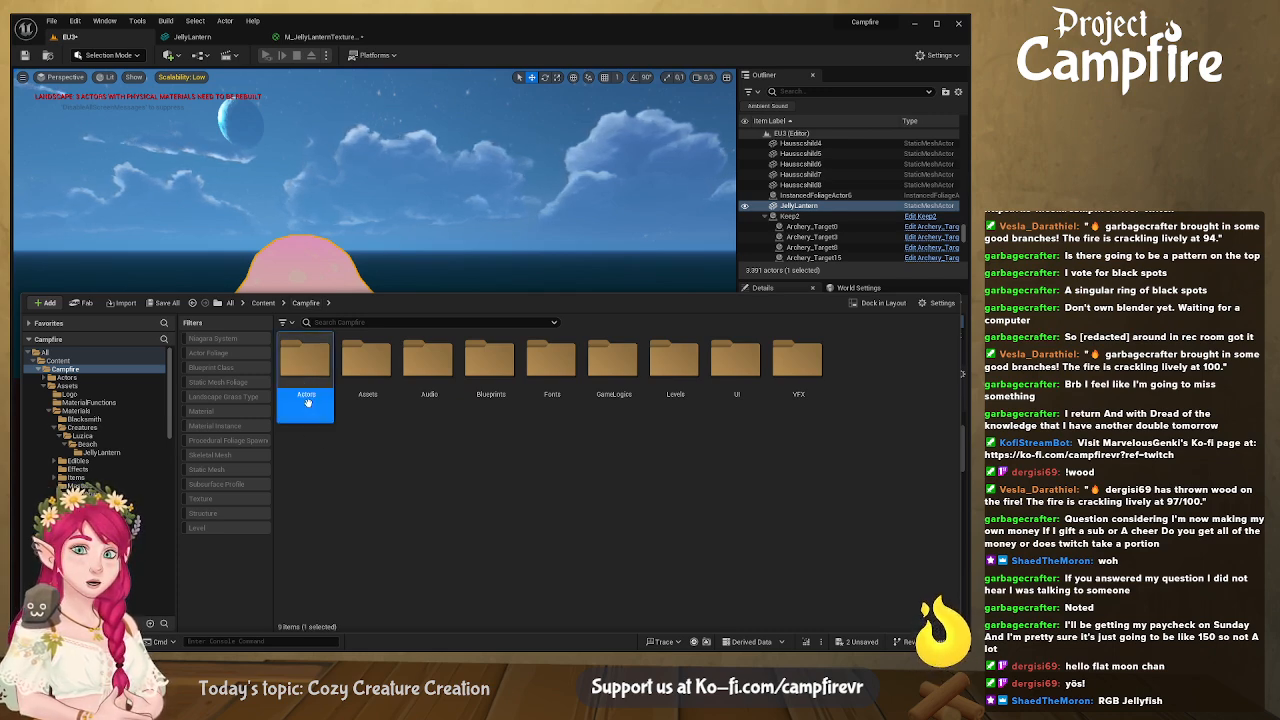
double_click(500, 374)
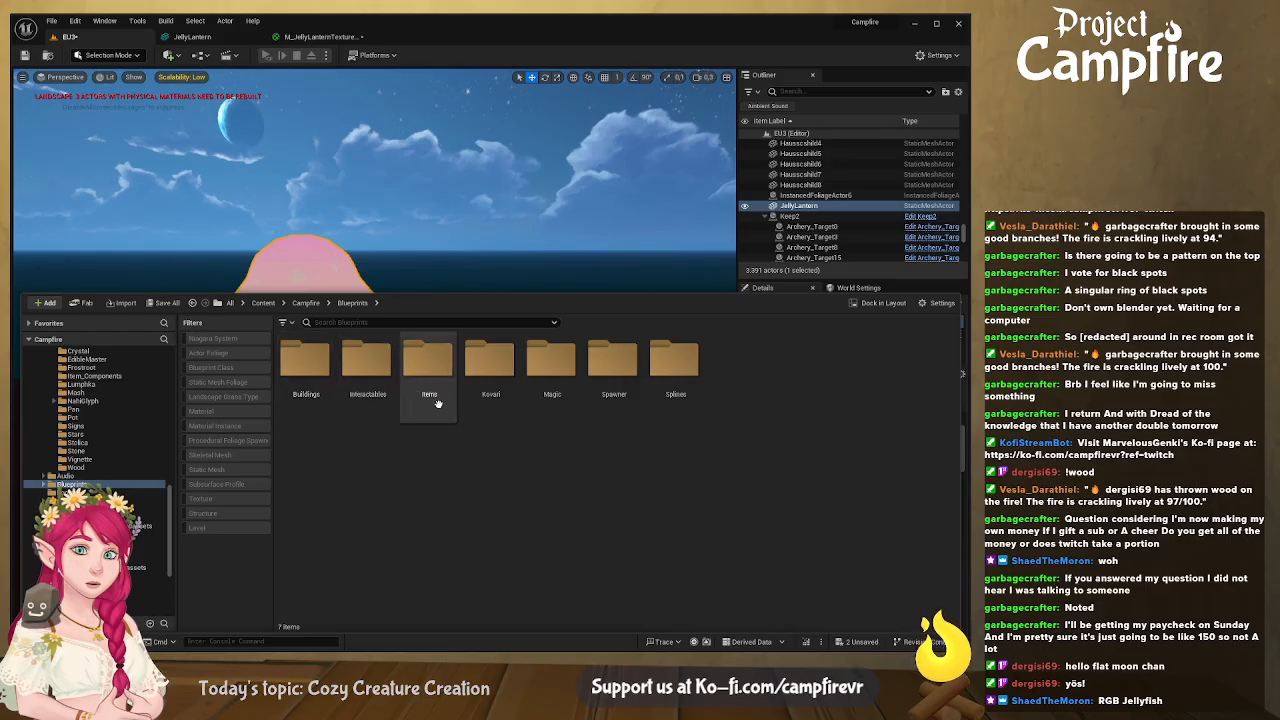
click(306, 304)
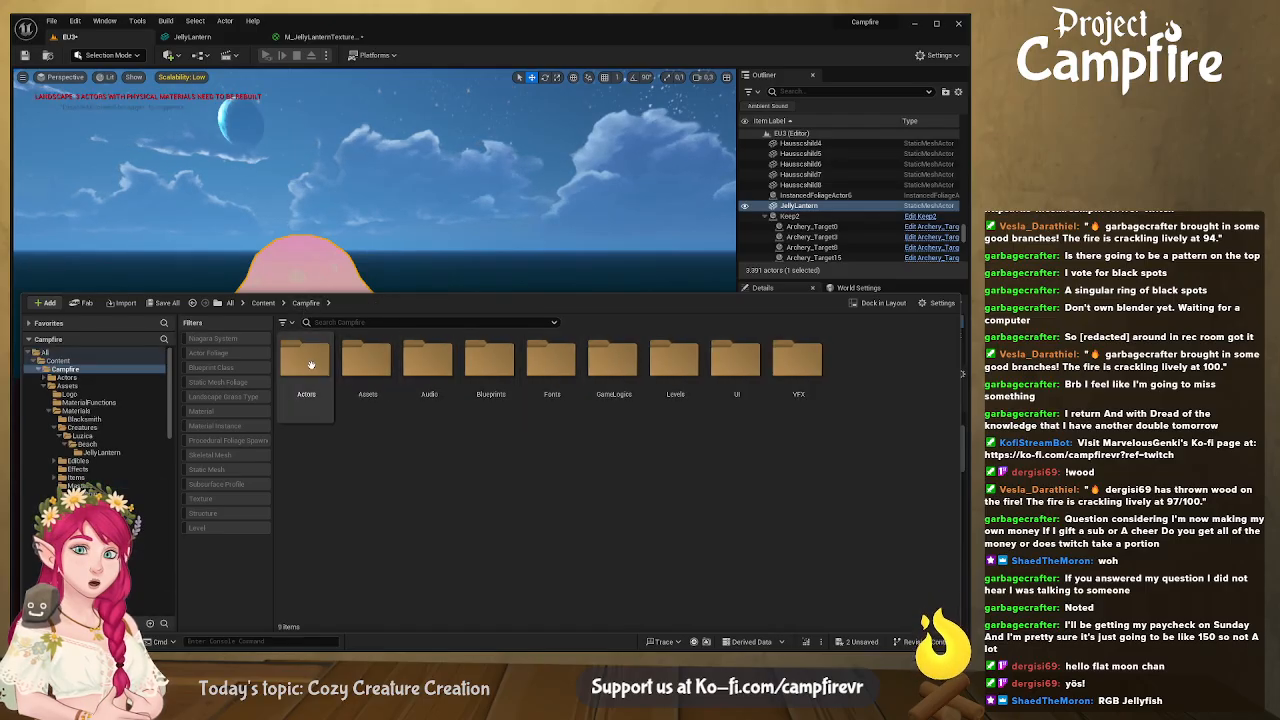
double_click(312, 369)
double_click(366, 362)
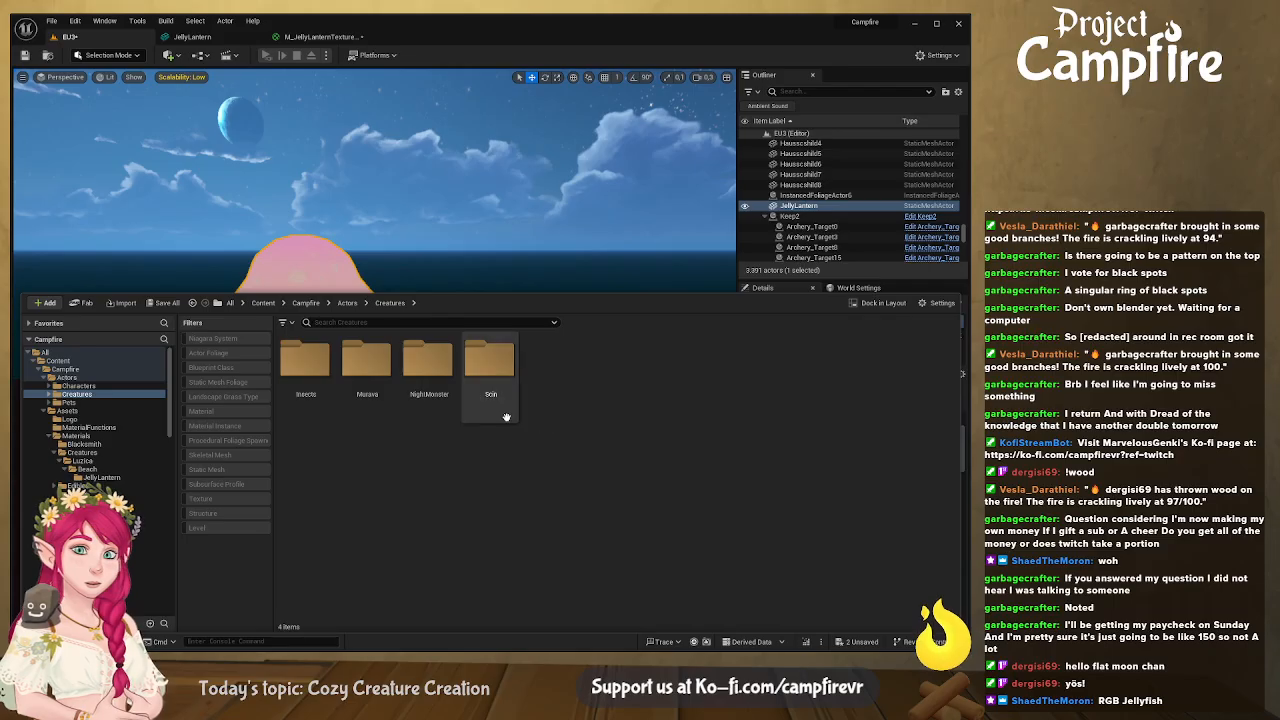
Create a new folder named JellyLantern inside the Creatures folder
key(ctrl+shift+n)
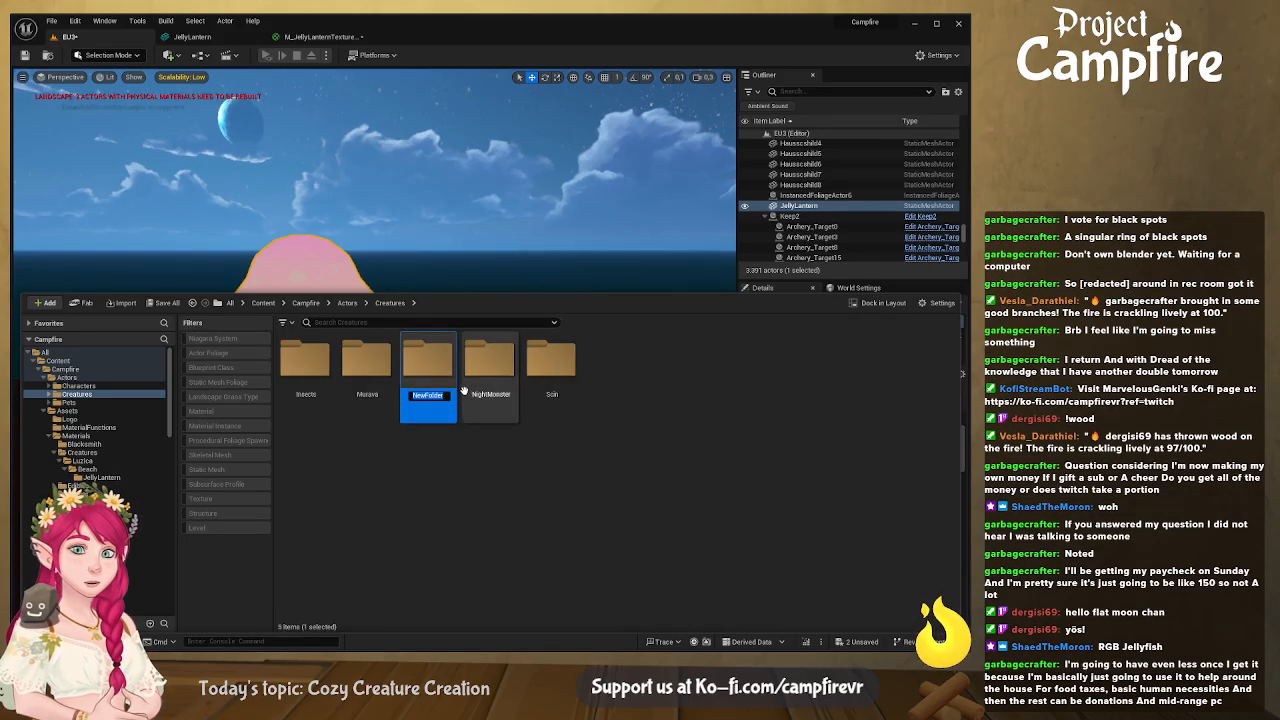
text(JellyL)
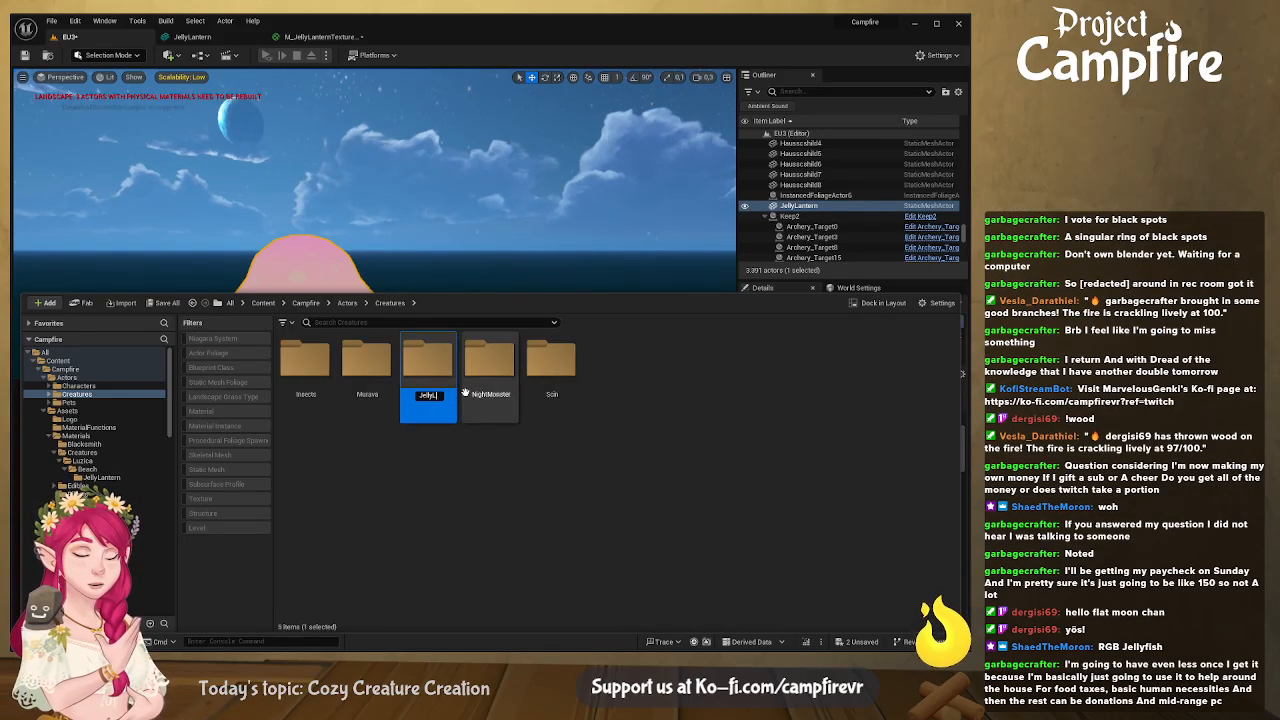
text(antern)
key(Return)
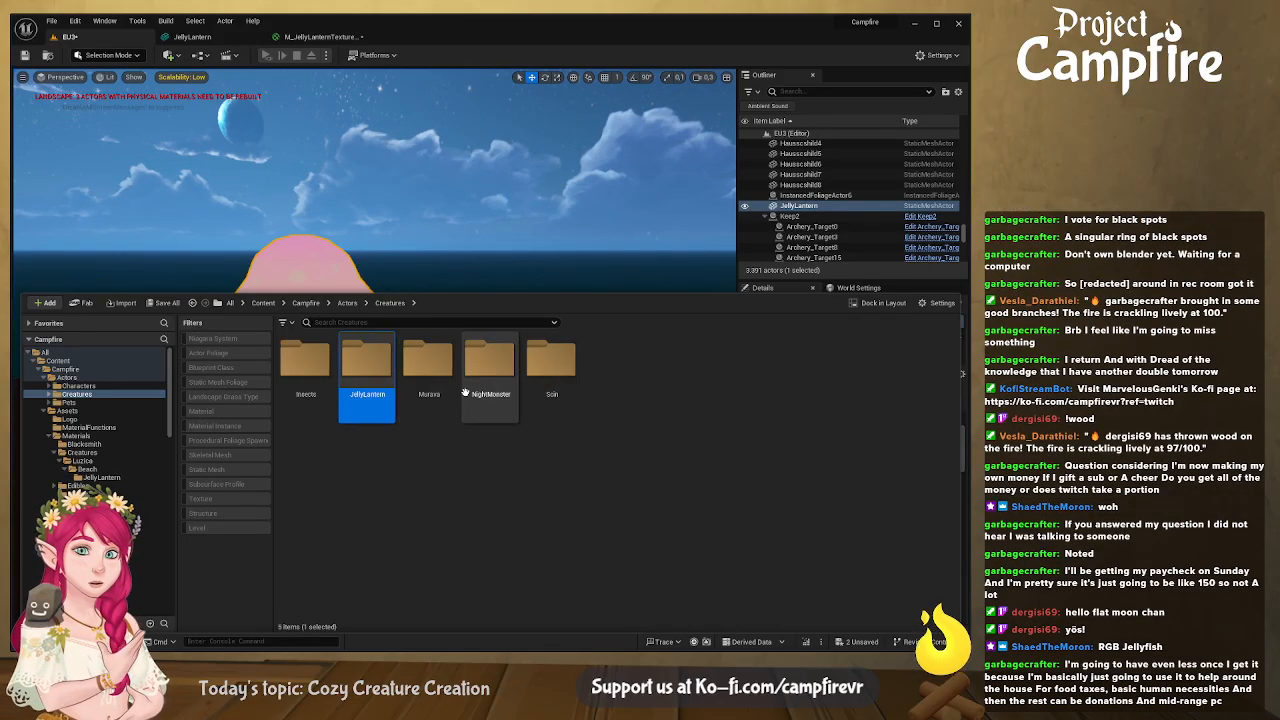
Create a Blueprint class named JellyLantern inside the new JellyLantern folder
double_click(349, 355)
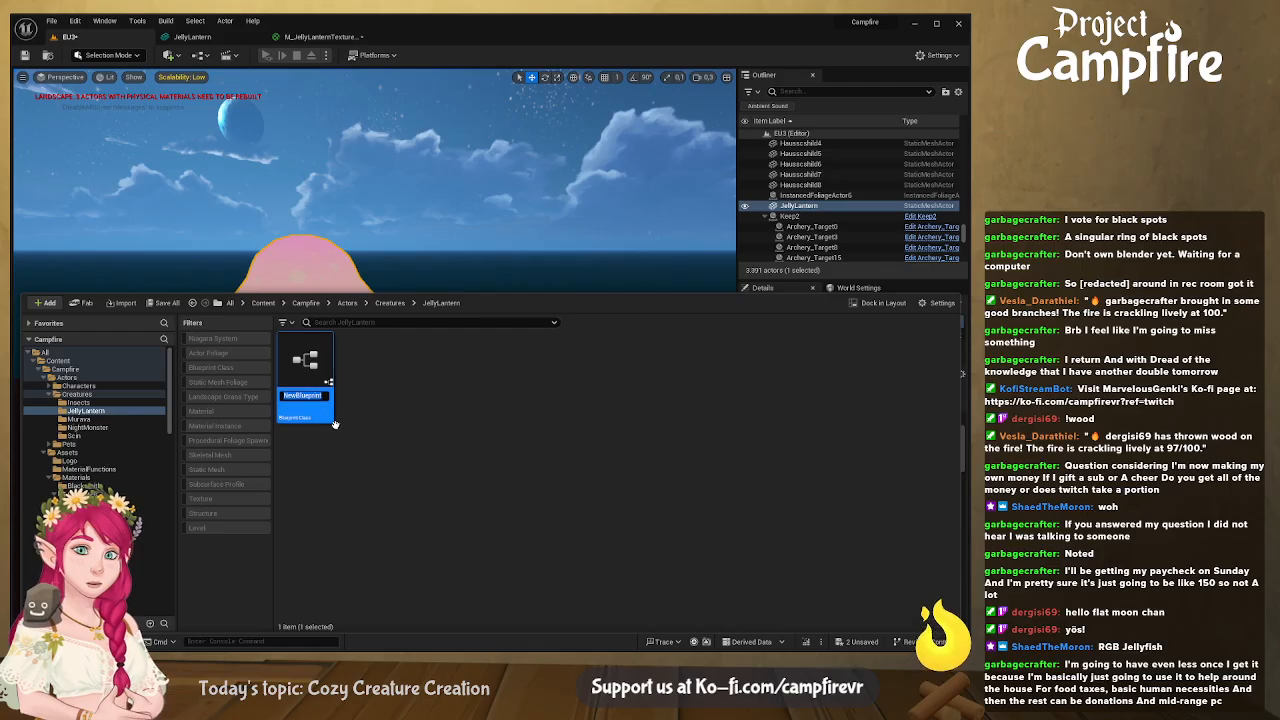
text(JellyLantern)
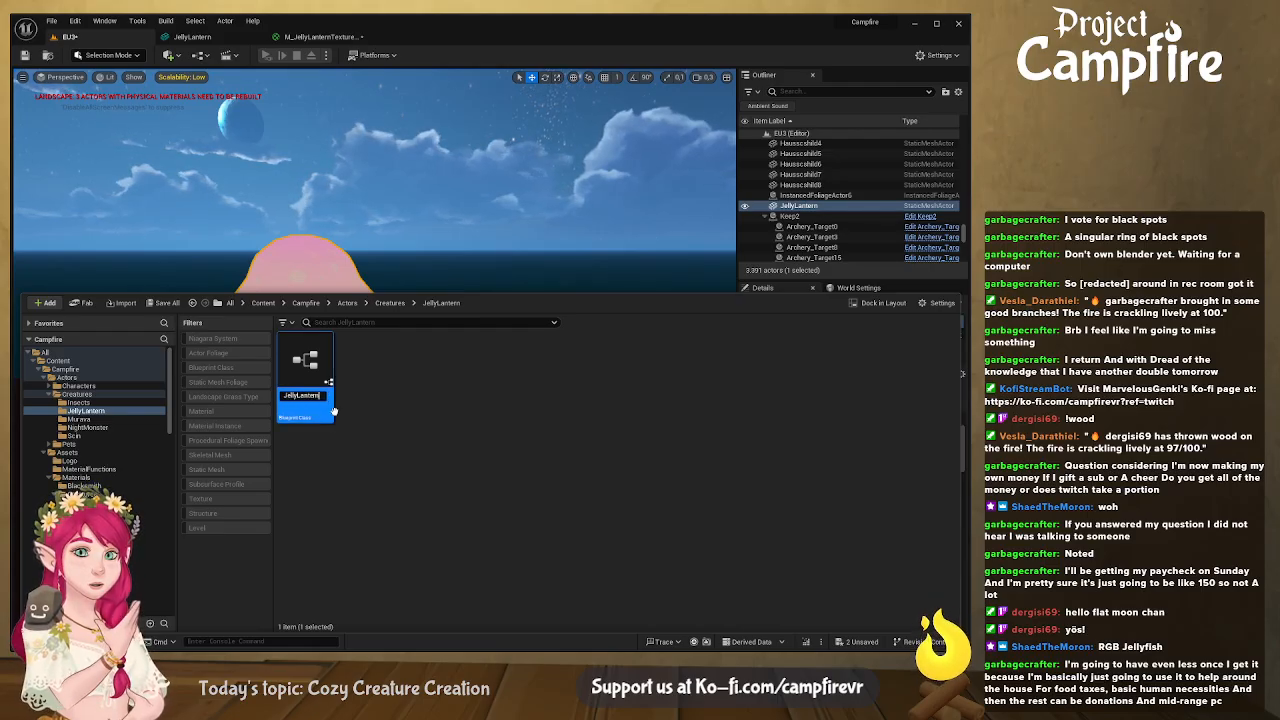
key(Return)
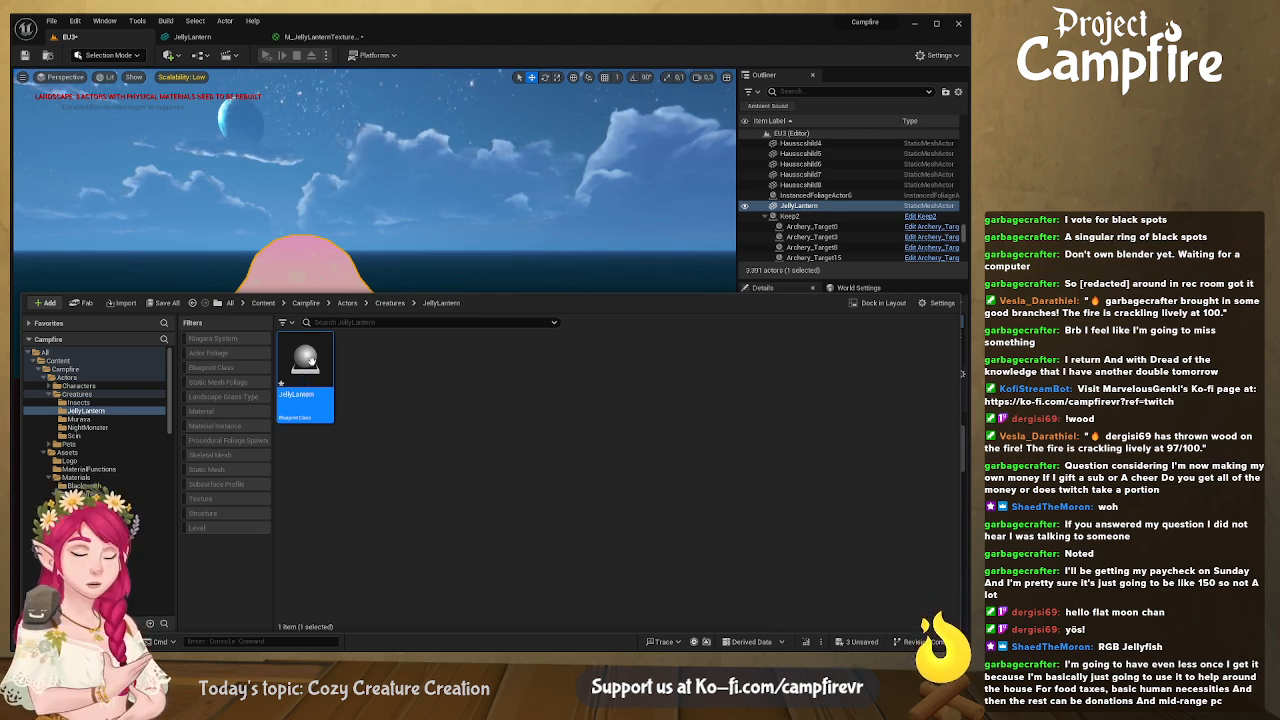
Delete the JellyLantern Blueprint and recreate it as an Actor-based Blueprint class named JellyLantern
key(Delete)
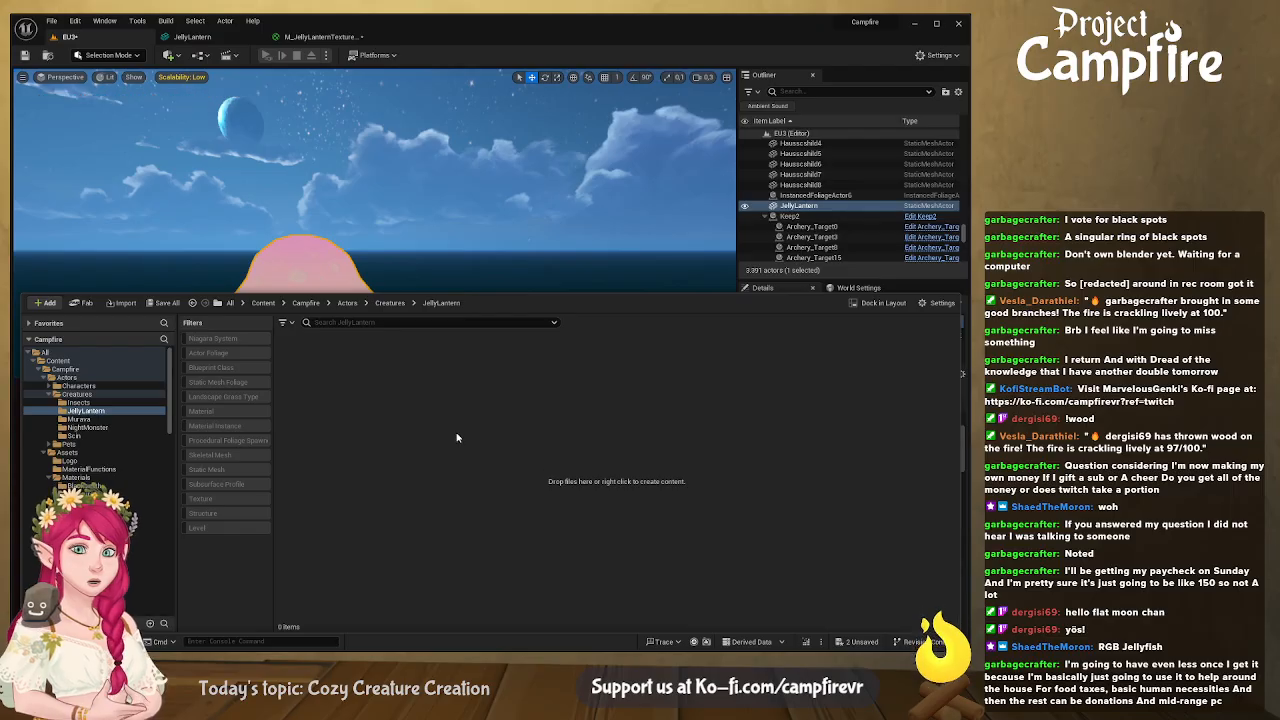
click(696, 265)
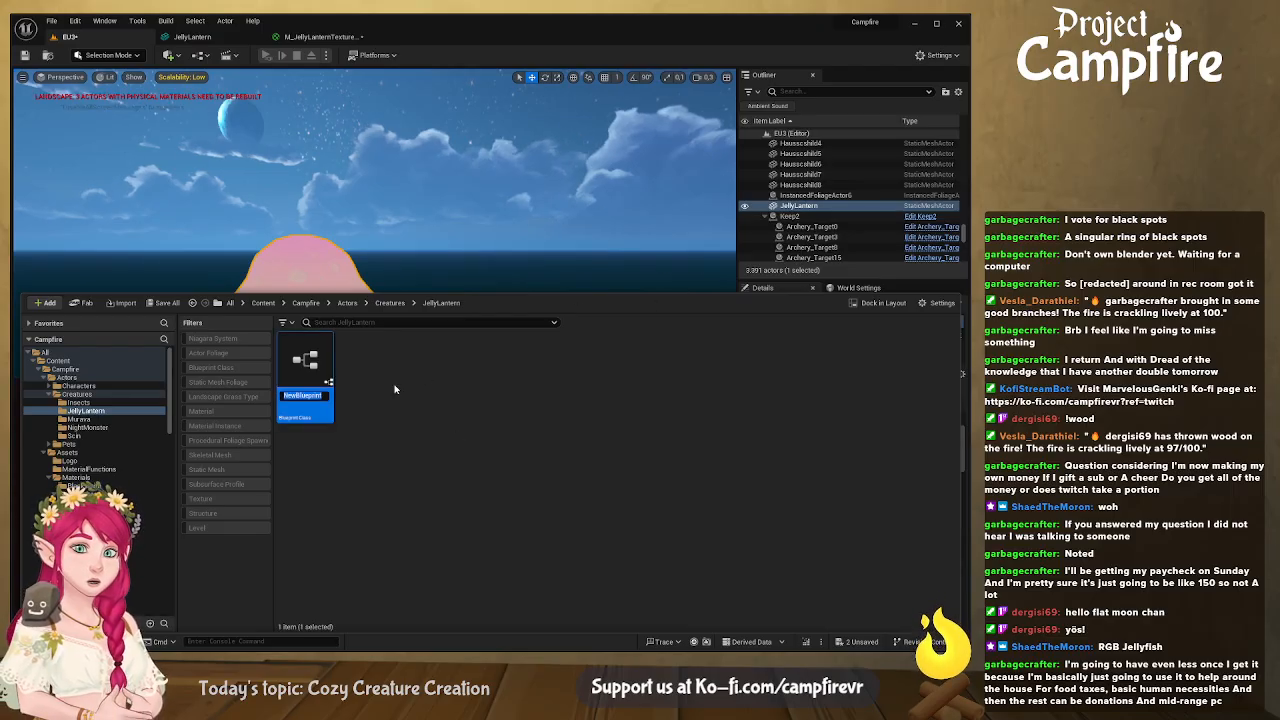
text(Jelly)
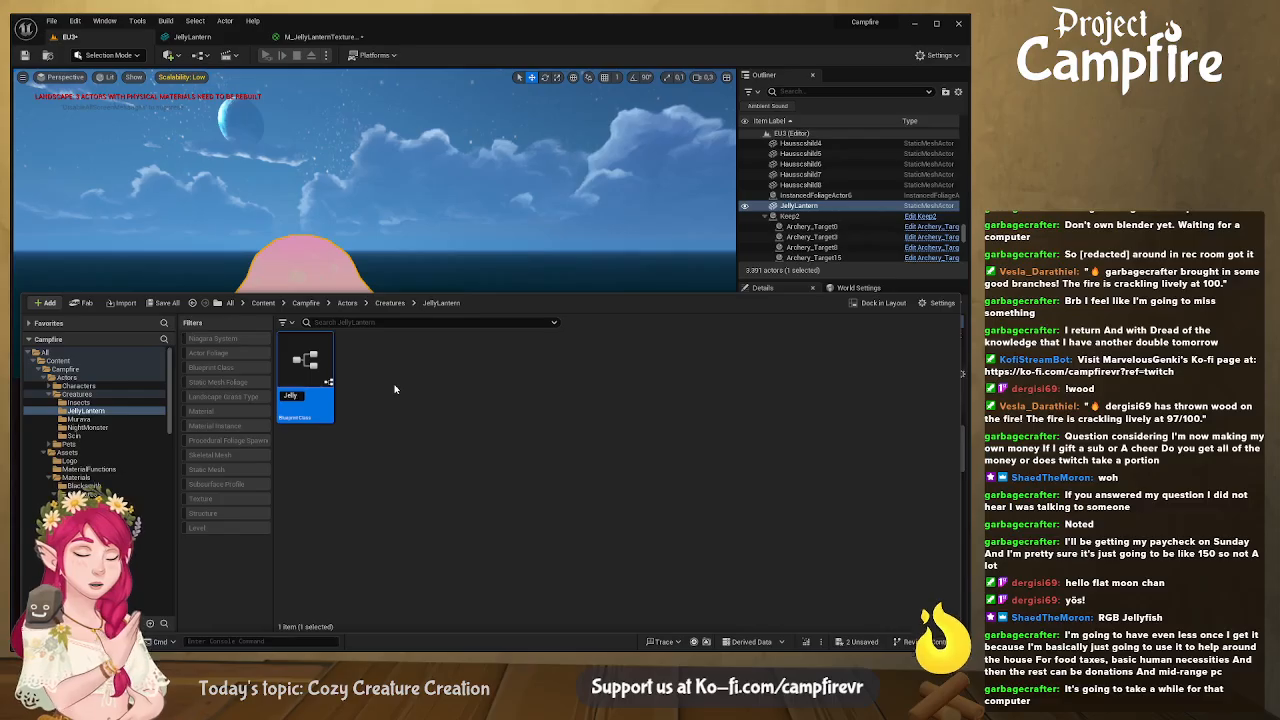
text(Lantern)
key(Return)
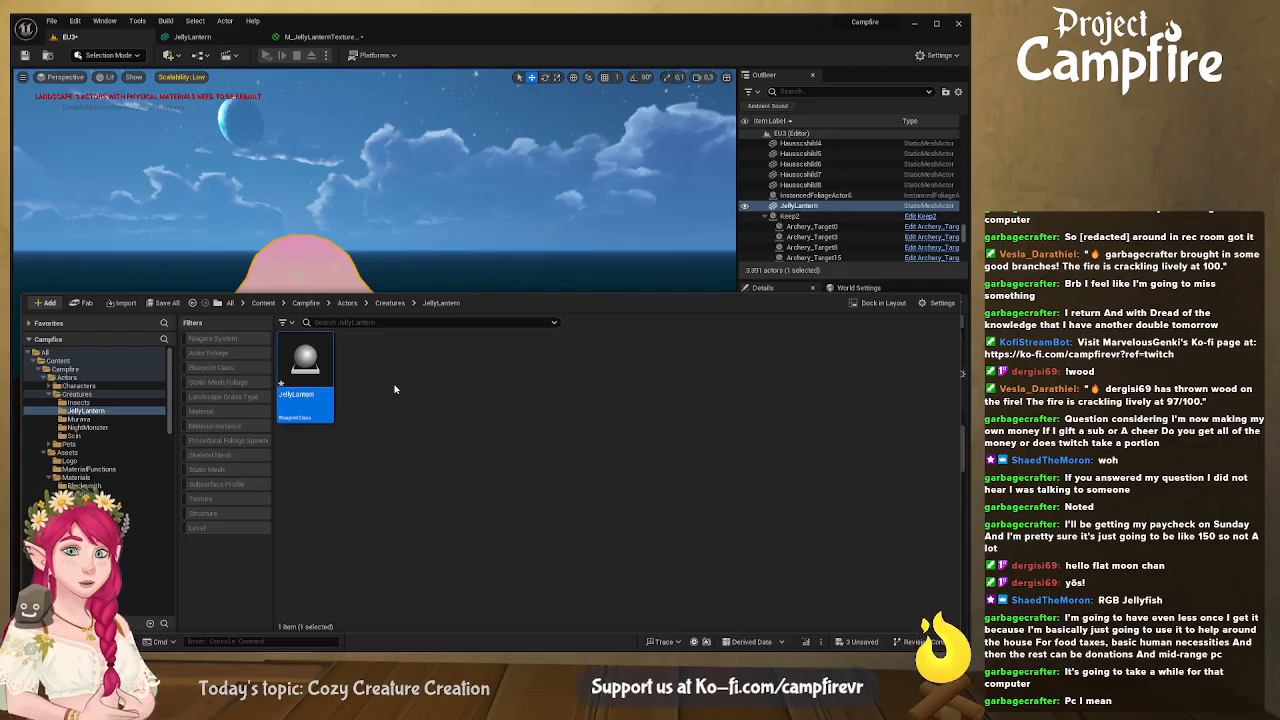
Open the new JellyLantern Blueprint and examine its components and class defaults
double_click(316, 367)
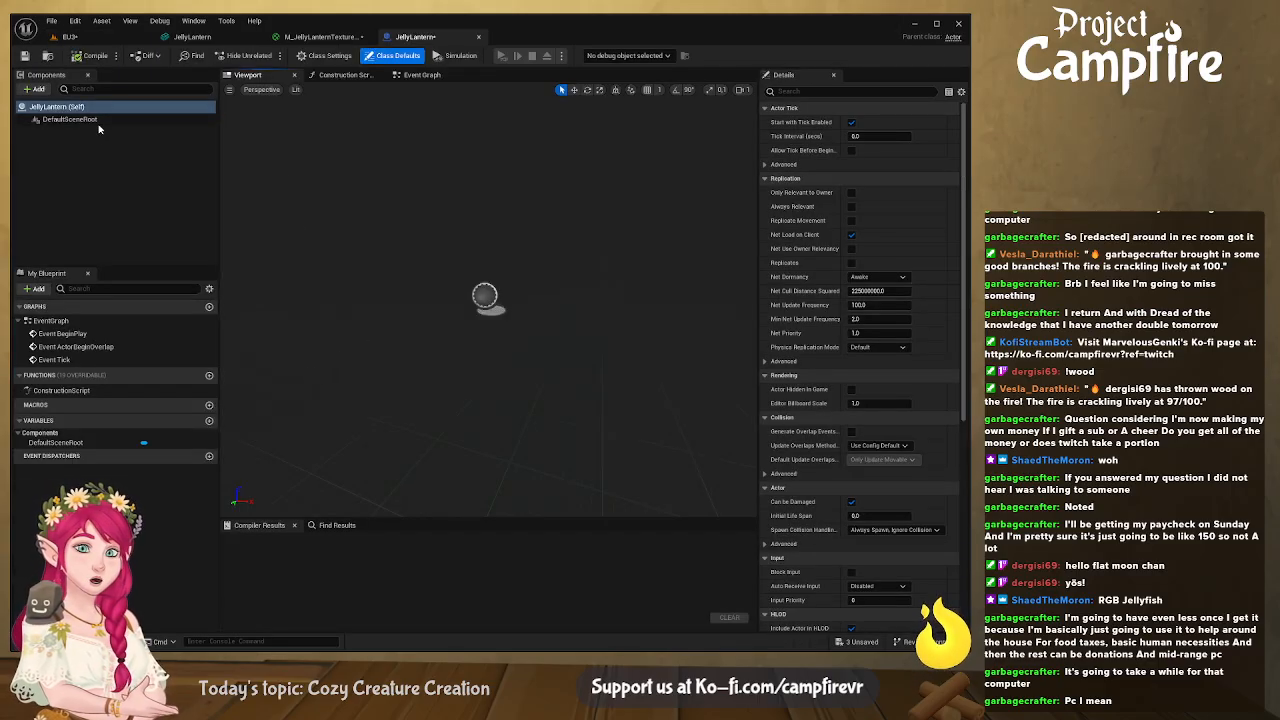
key(w)
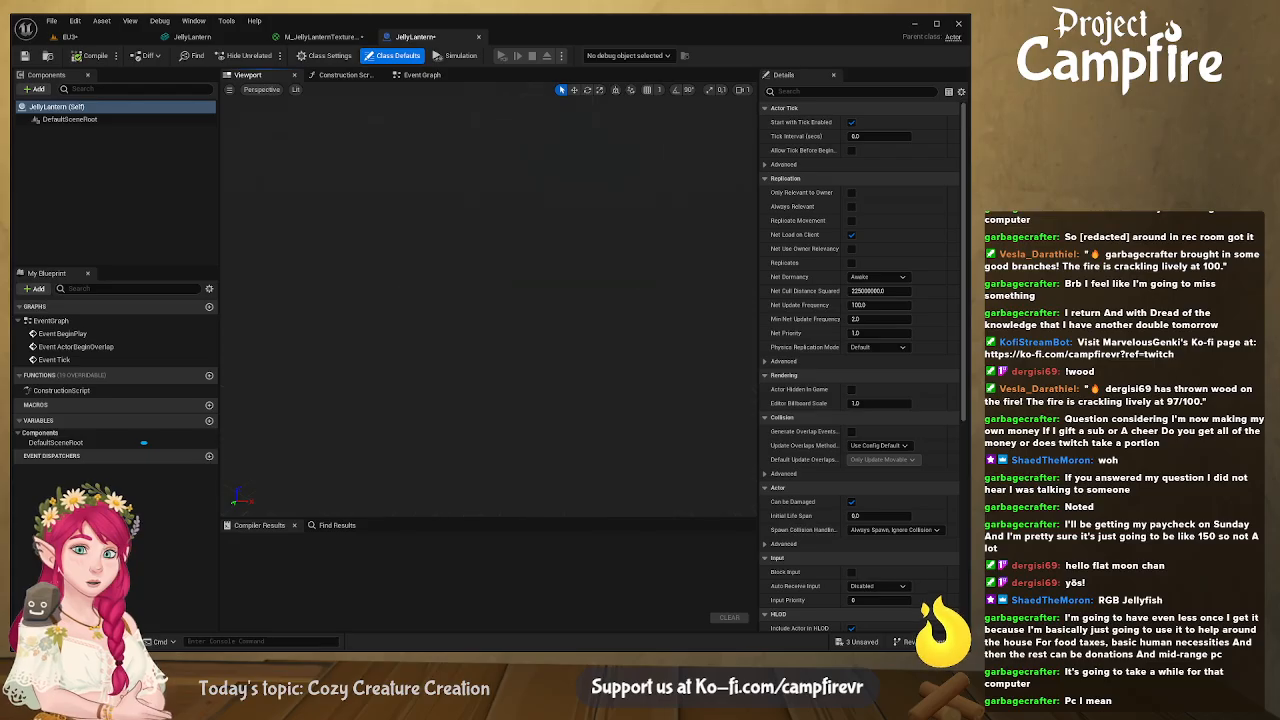
scroll(488, 300, down, 1)
right_drag(488, 300, 487, 379)
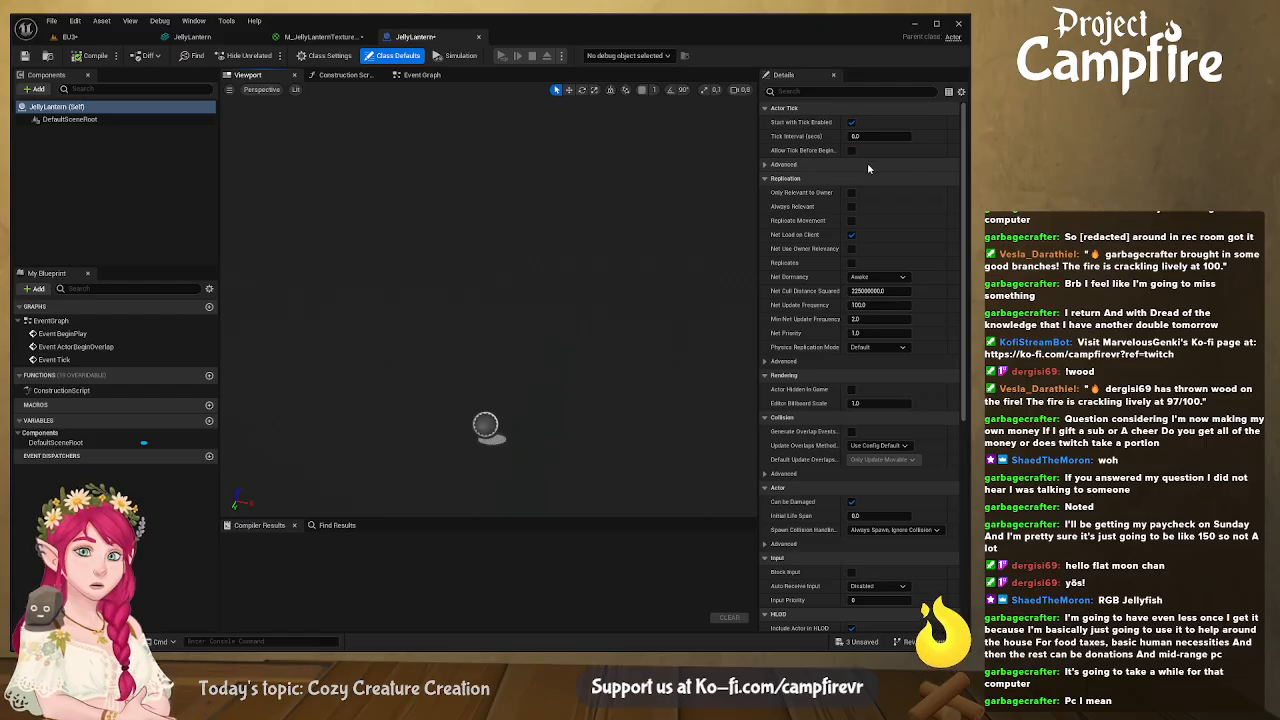
scroll(849, 164, down, 3)
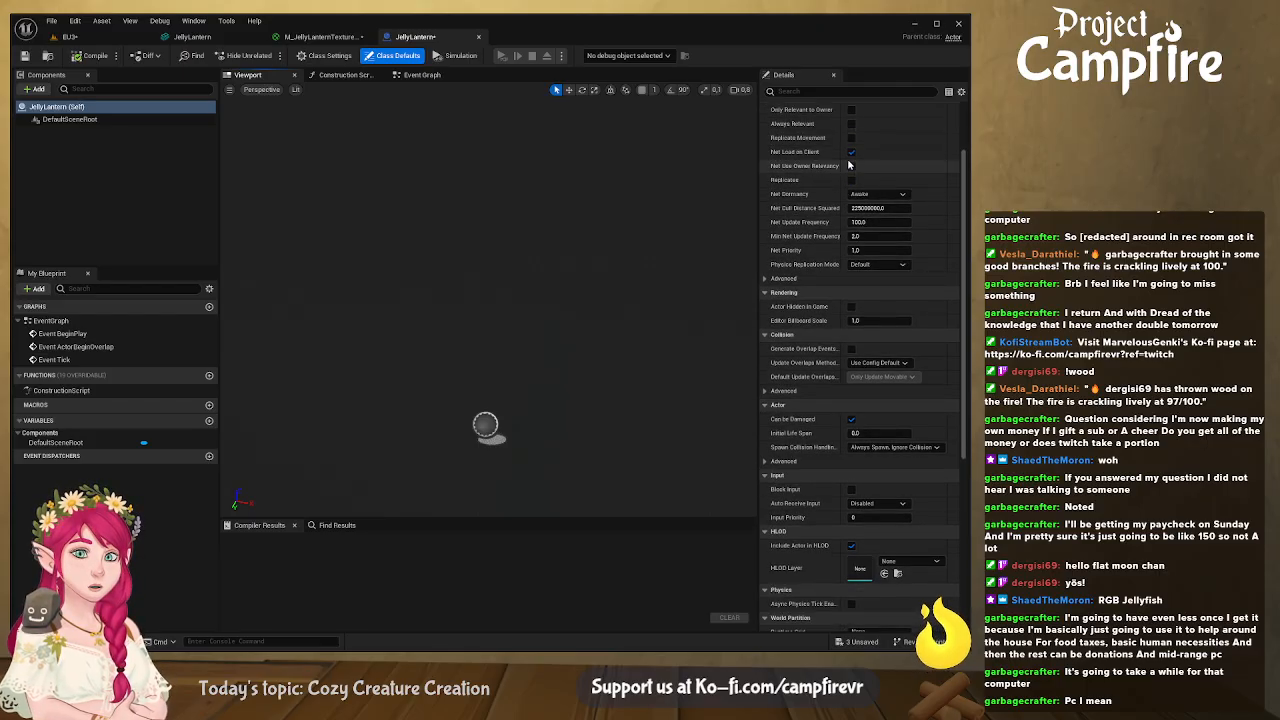
scroll(821, 238, down, 5)
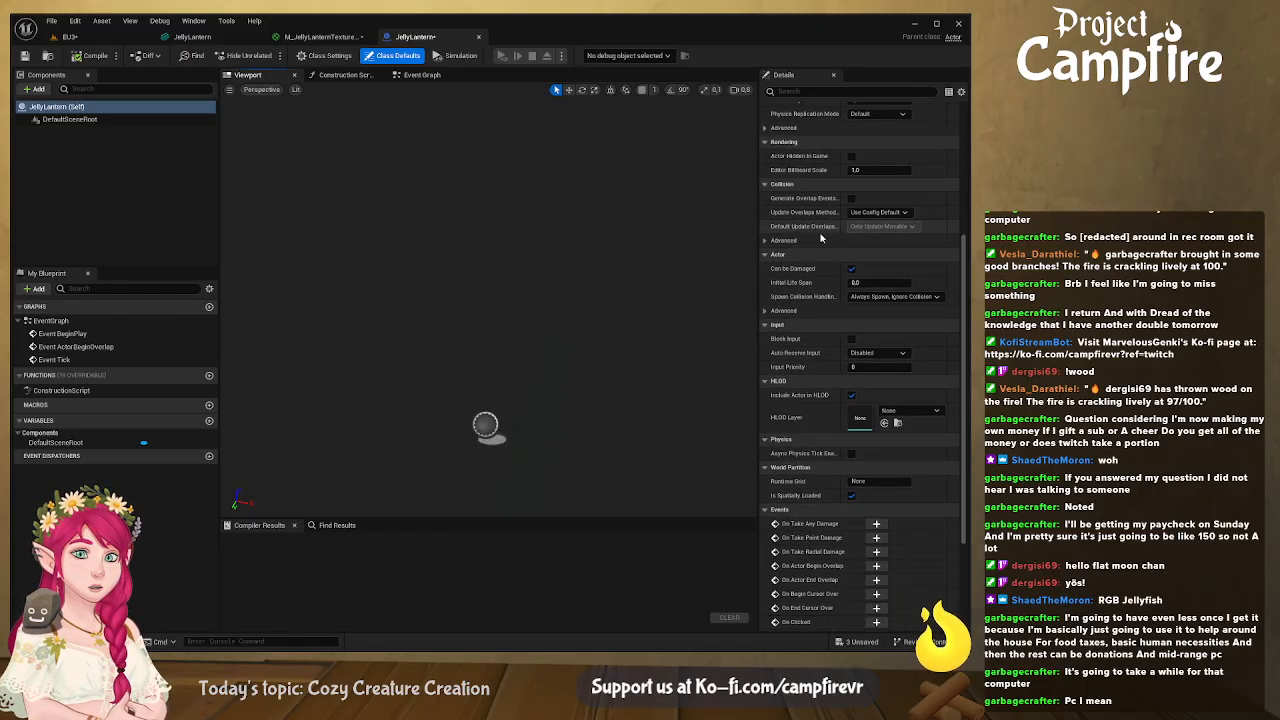
Close the Blueprint editor and delete the Actor-based JellyLantern Blueprint from its folder
click(479, 37)
click(58, 642)
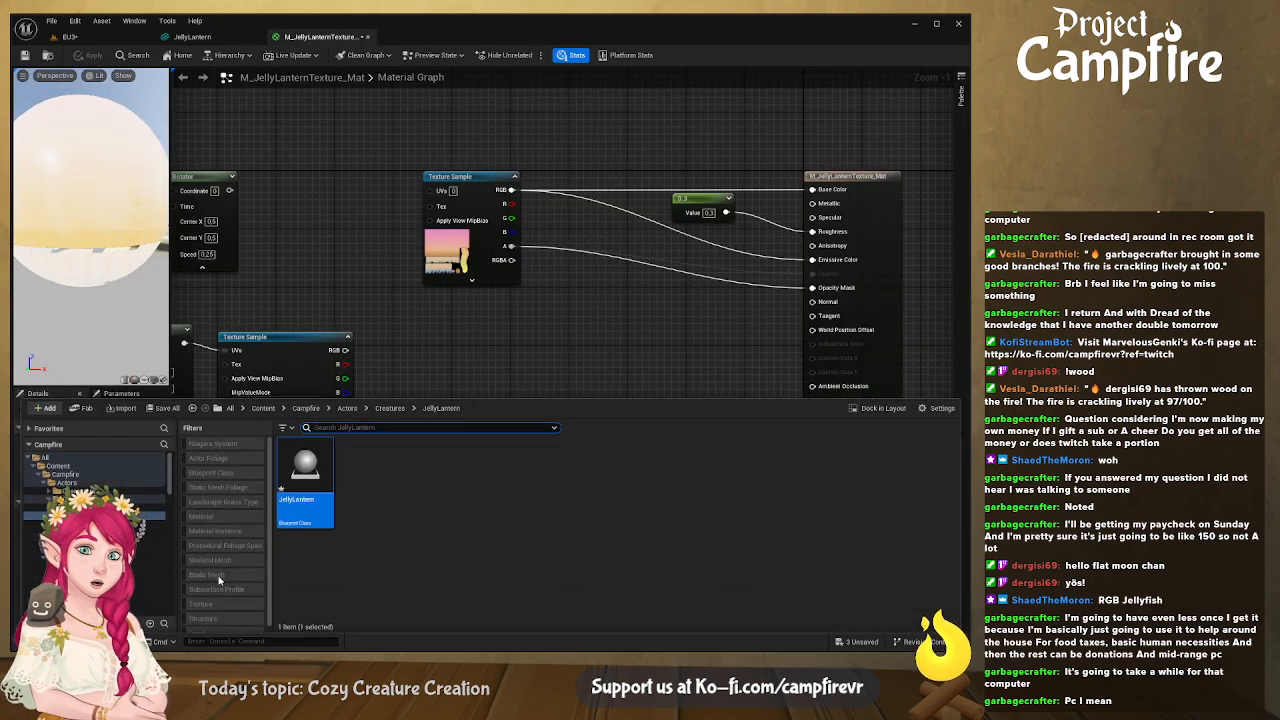
click(377, 515)
click(302, 484)
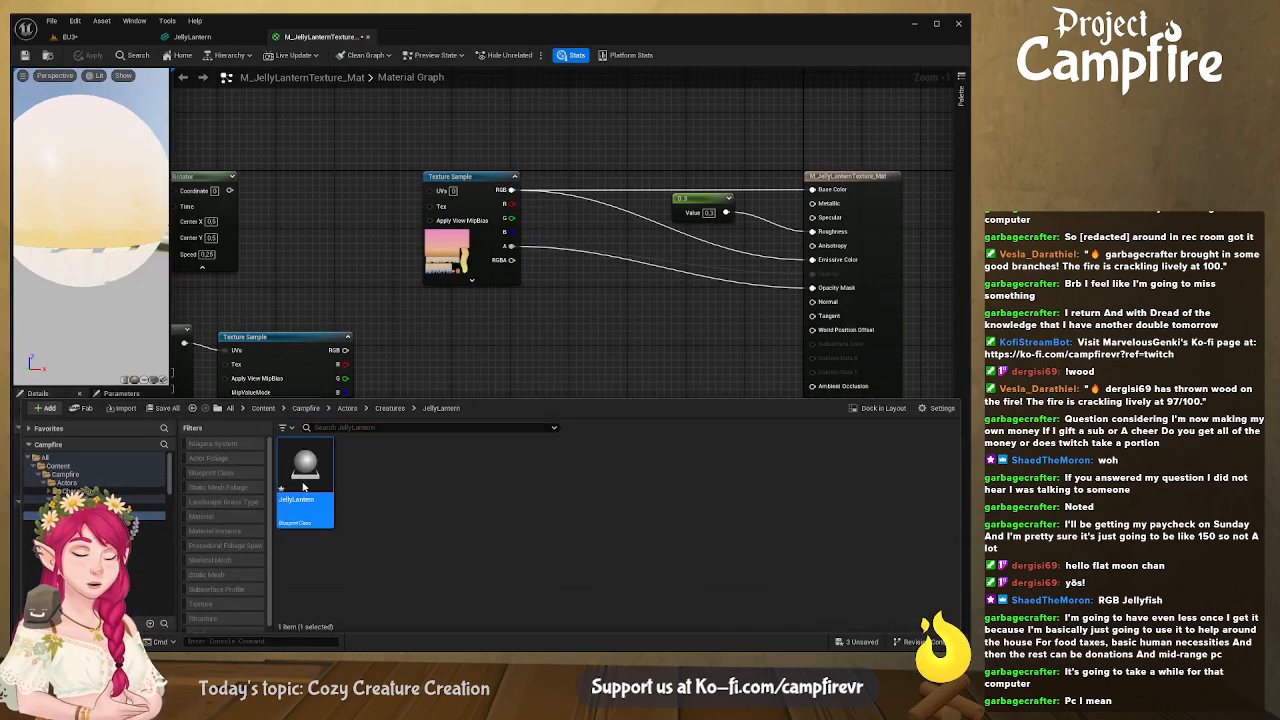
key(Delete)
click(735, 531)
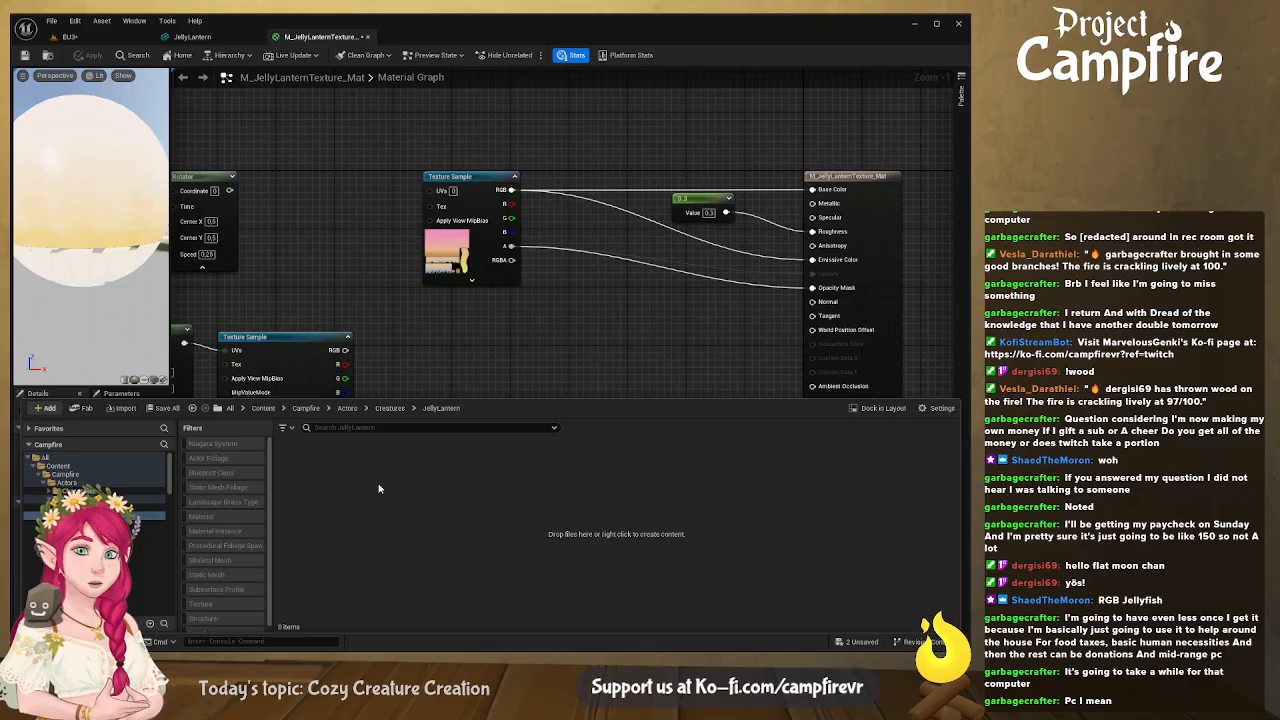
Create a Character-based Blueprint class named JellyLantern in the JellyLantern folder
click(710, 305)
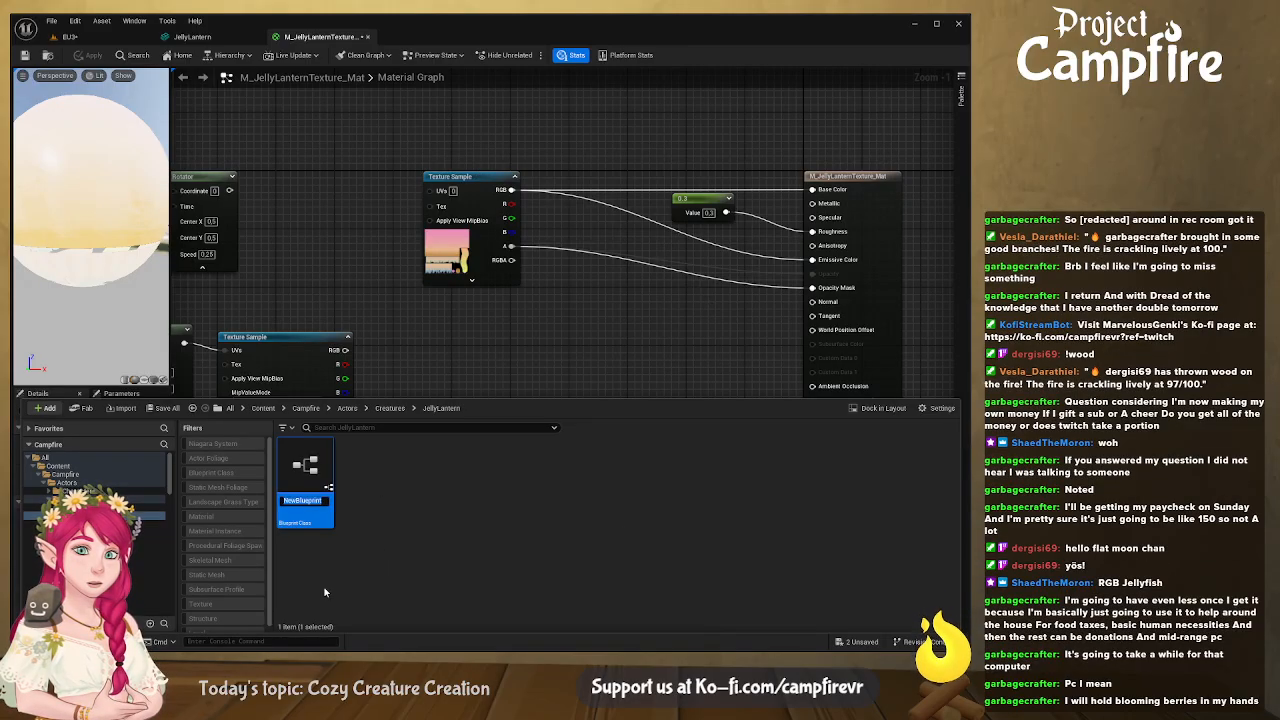
text(JellyLan)
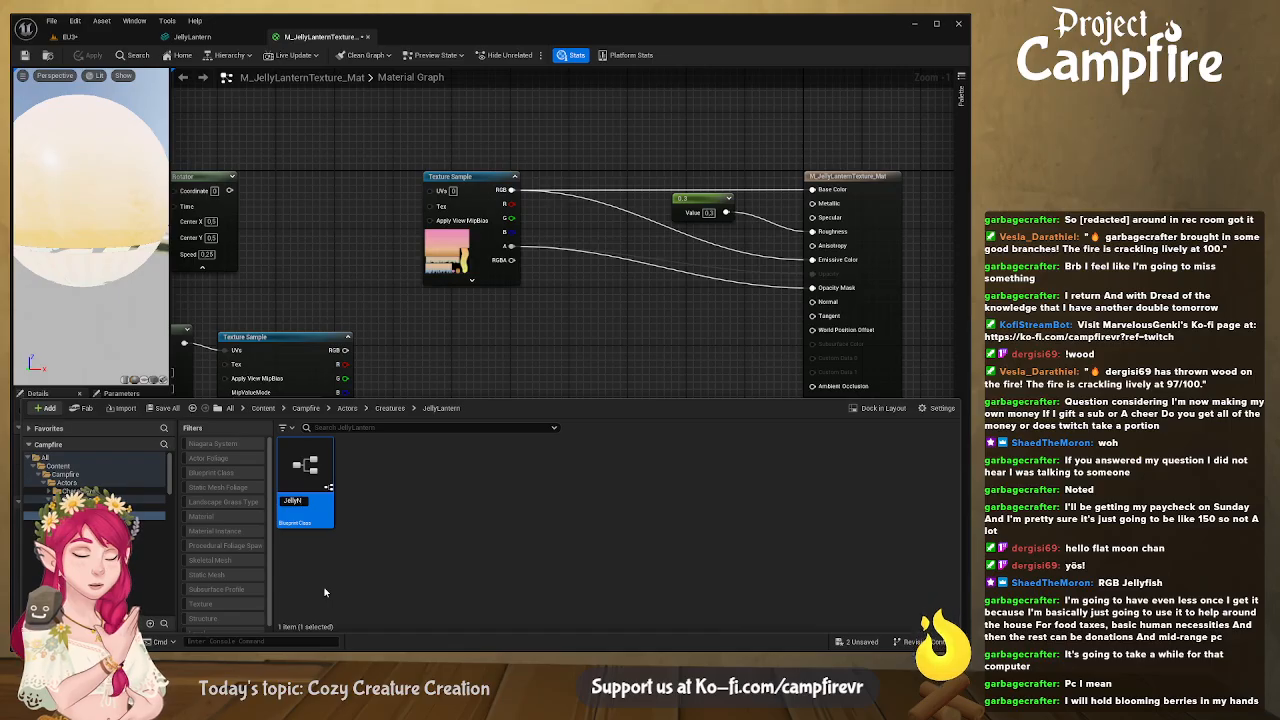
text(ter)
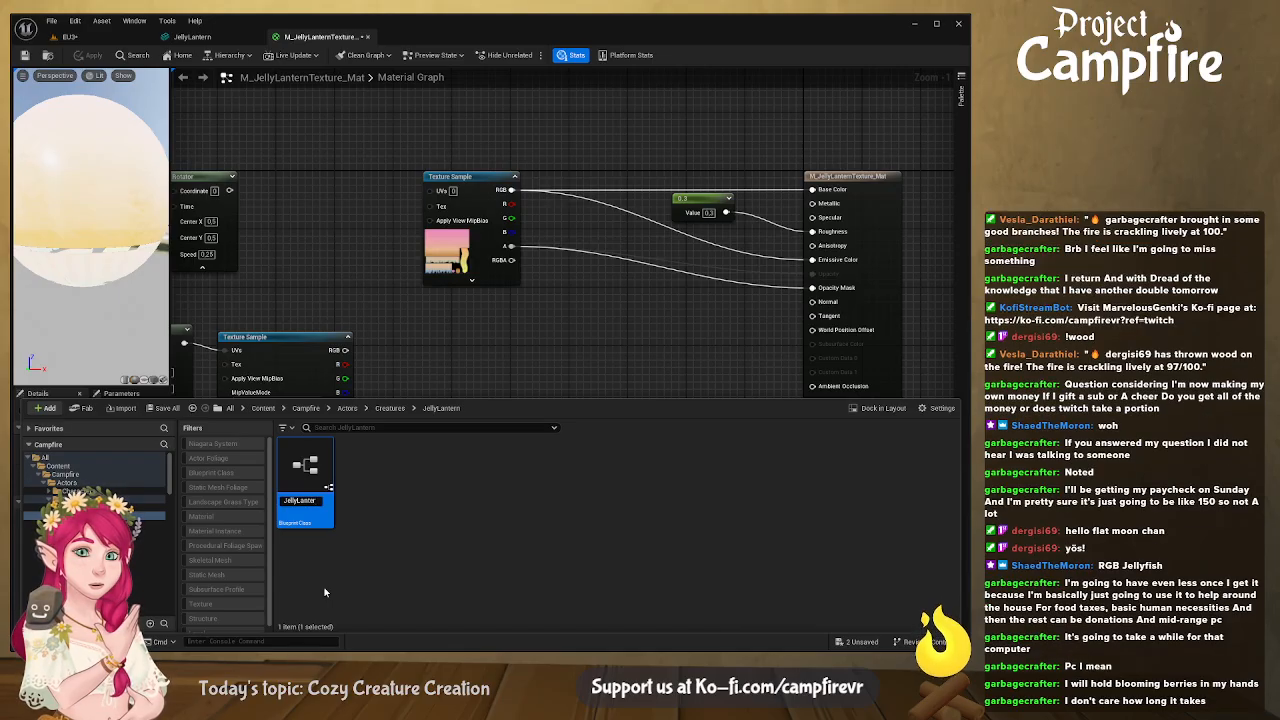
text(n)
key(Return)
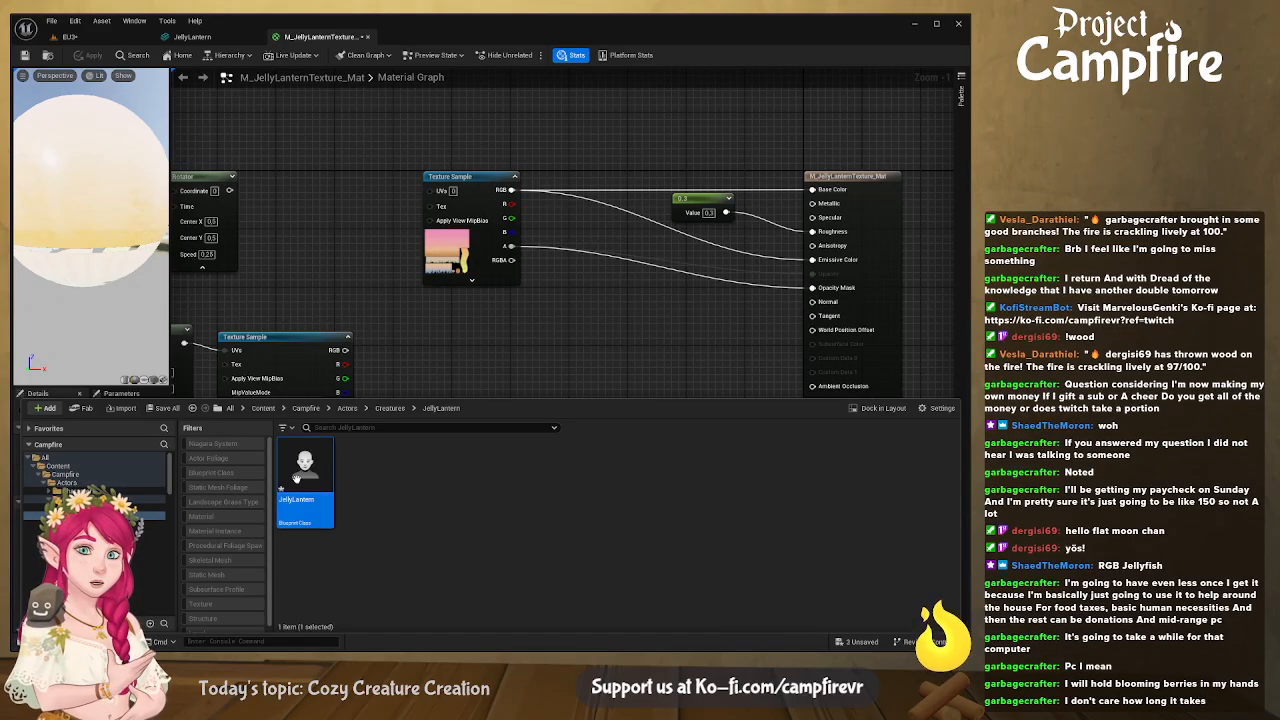
Open the JellyLantern Character Blueprint and add a Static Mesh component under its Mesh component
double_click(297, 479)
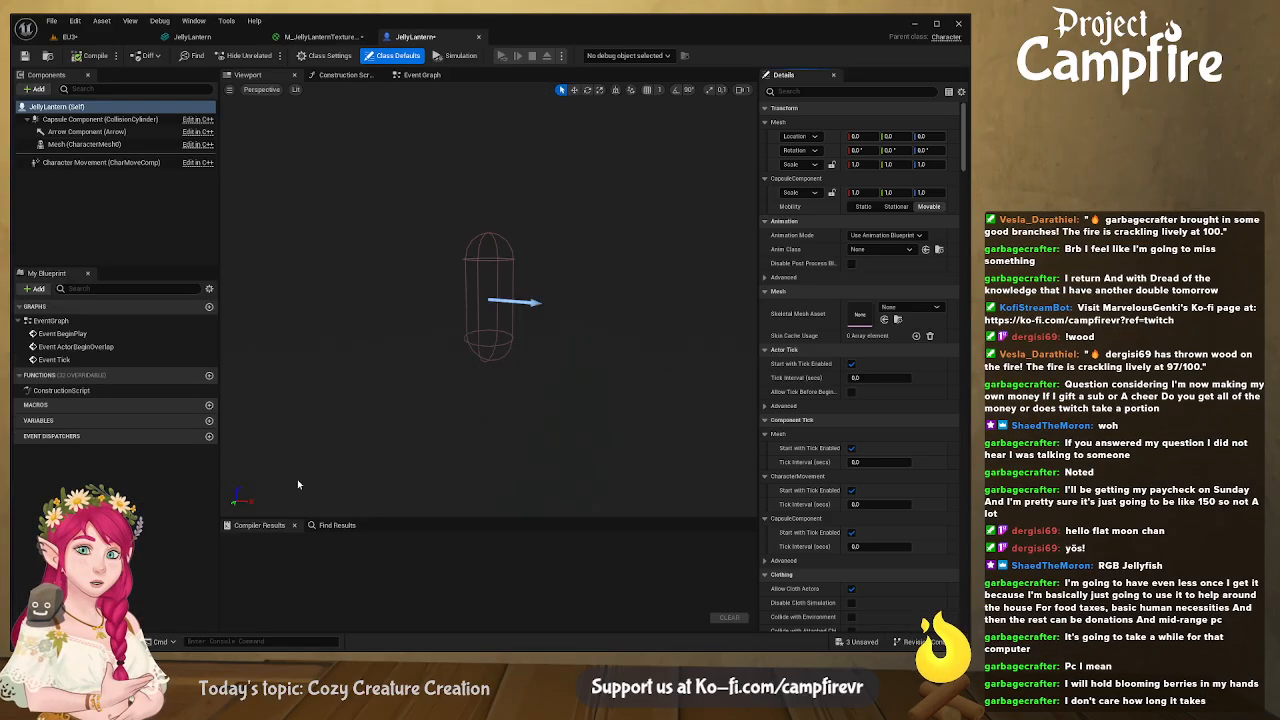
click(97, 145)
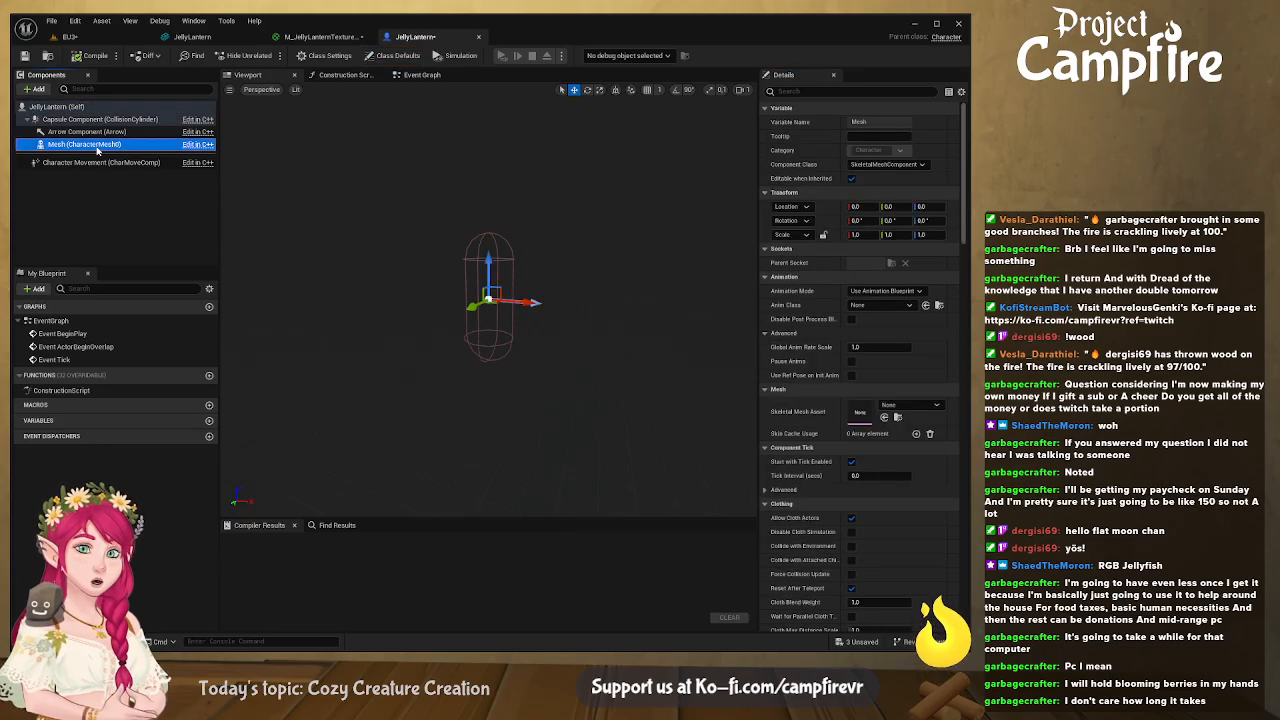
click(40, 90)
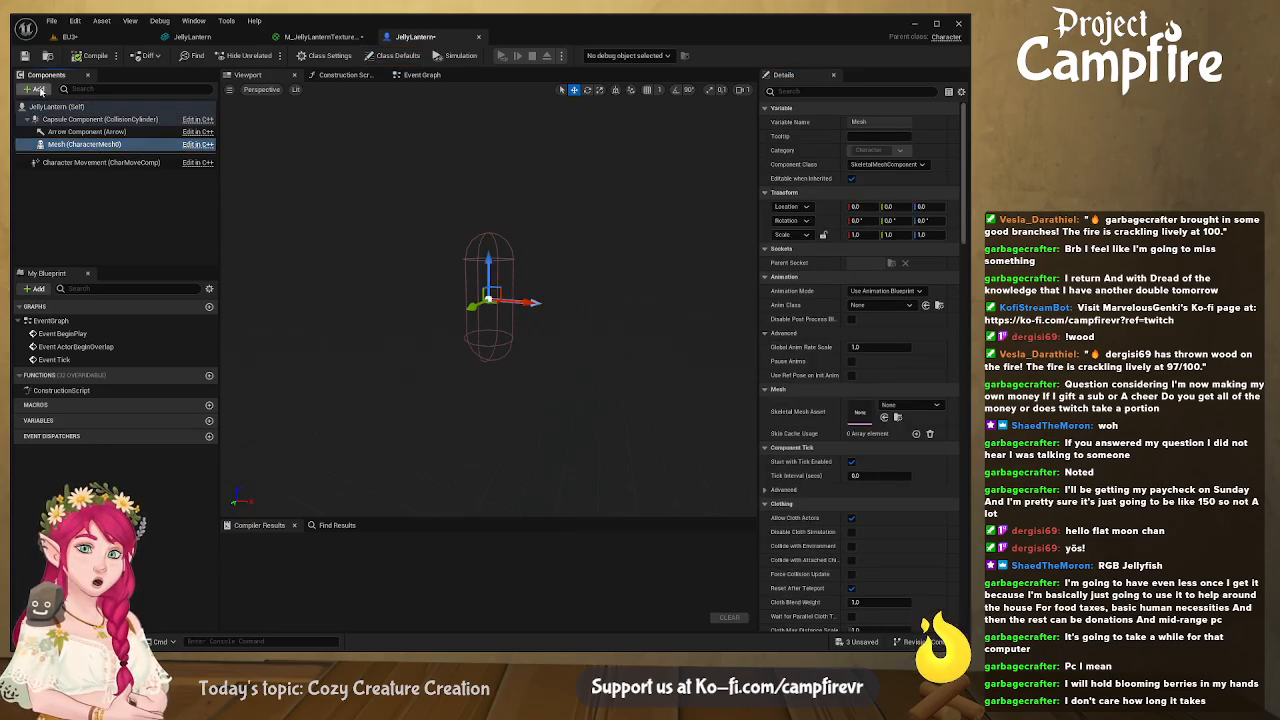
click(76, 207)
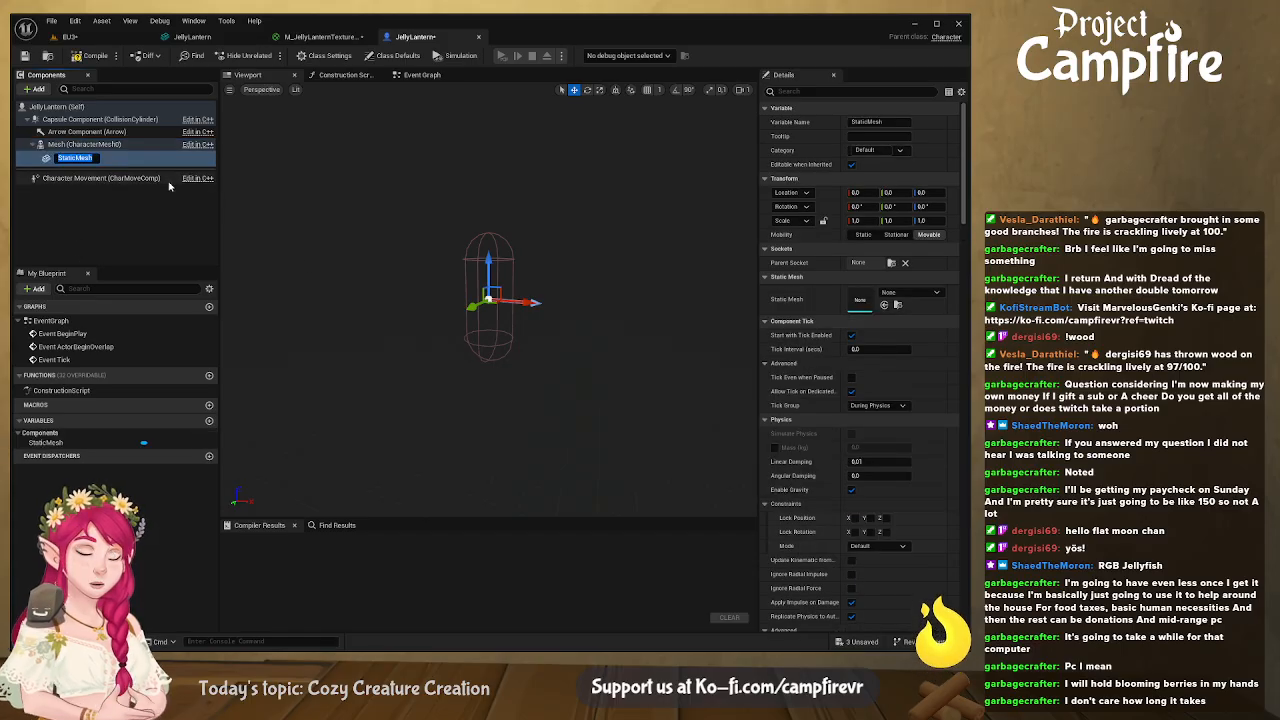
key(Return)
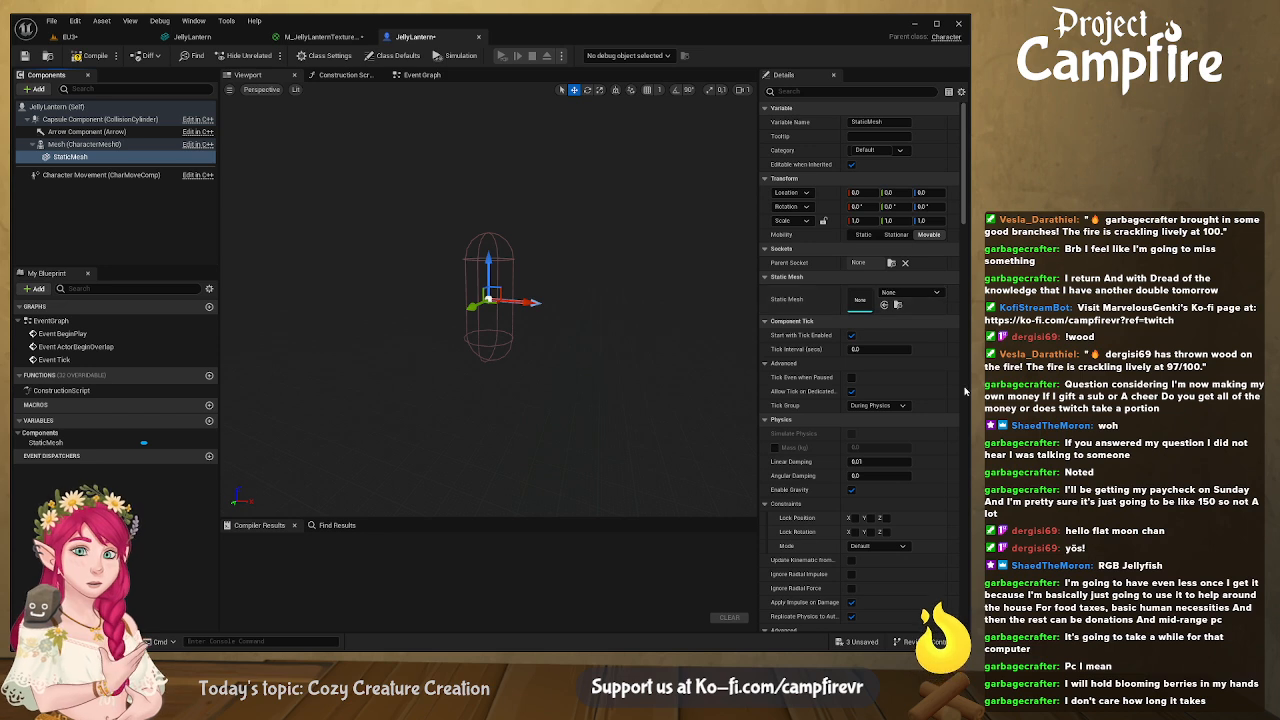
Assign the JellyLantern mesh to the StaticMesh component and lower it inside the capsule to about -17 on Z
click(884, 305)
right_drag(544, 315, 520, 315)
drag(457, 271, 457, 280)
mouse_move(460, 283)
right_down()
mouse_move(436, 281)
mouse_move(462, 275)
right_up()
scroll(437, 143, up, 6)
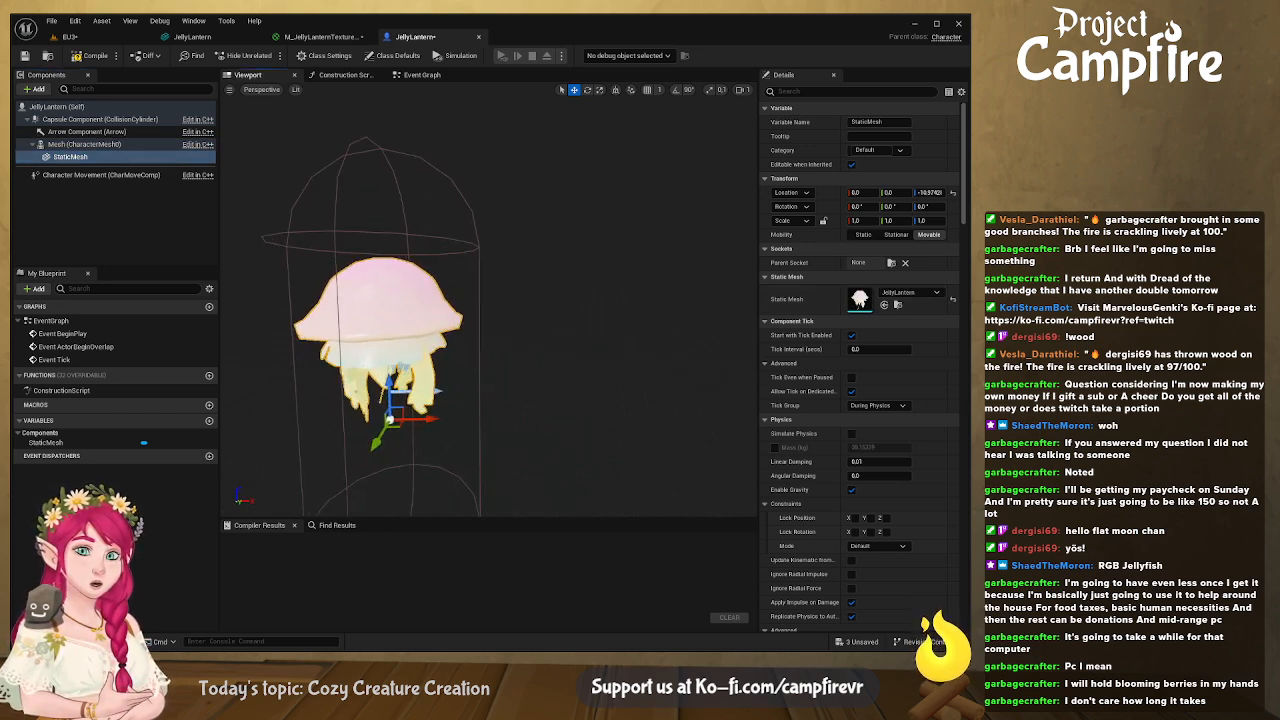
scroll(485, 215, down, 5)
drag(461, 301, 462, 307)
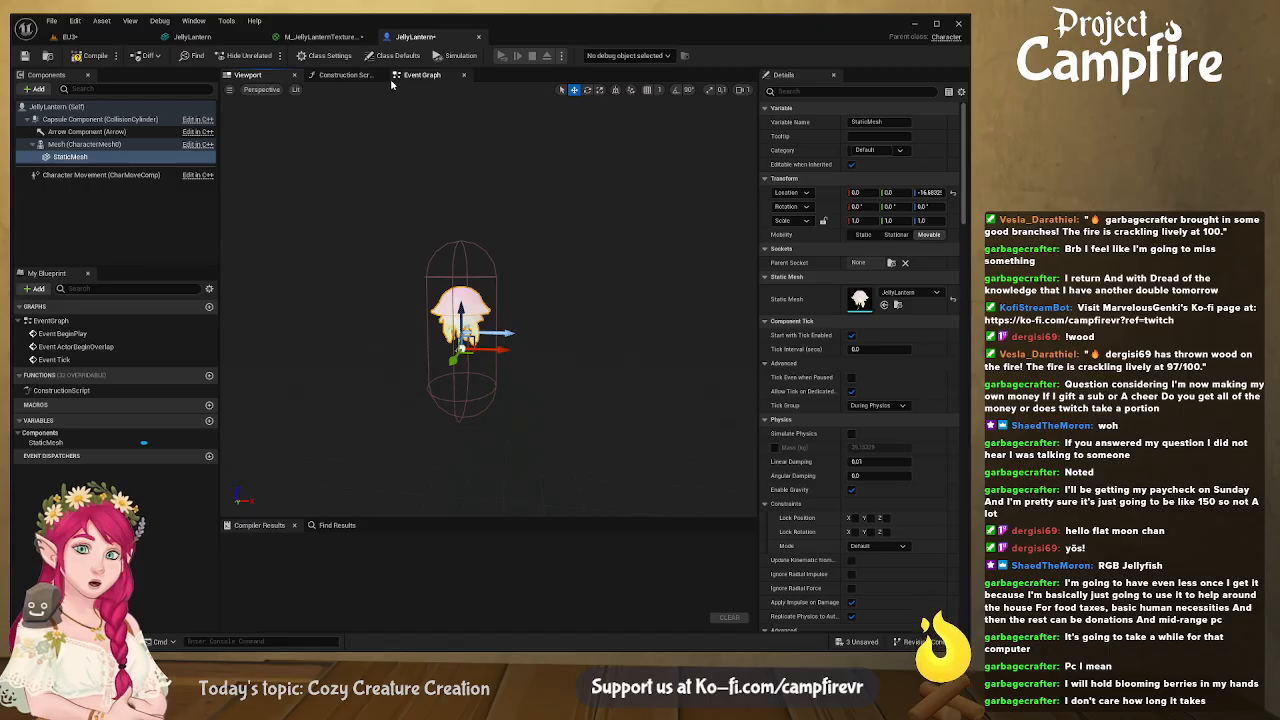
In the Event Graph, add a Timeline played from Event BeginPlay and place a StaticMesh reference beside it
click(428, 78)
right_drag(580, 322, 363, 317)
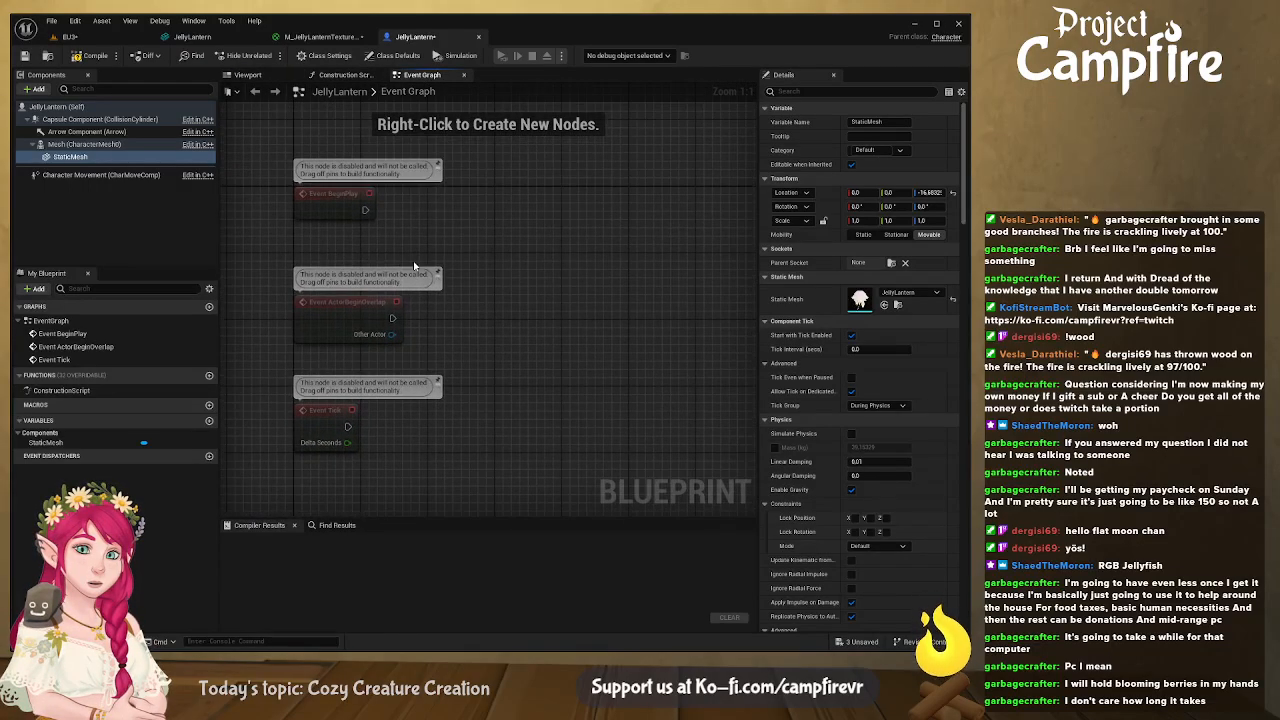
drag(382, 214, 527, 198)
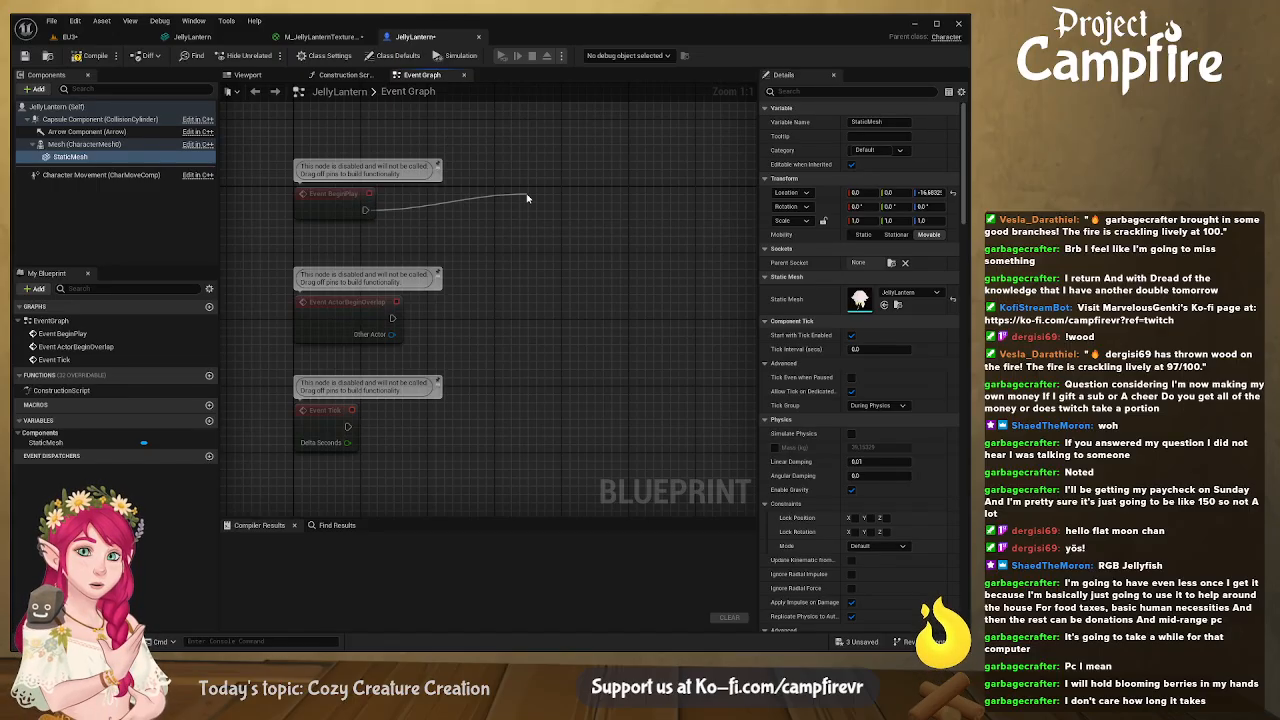
drag(527, 198, 525, 200)
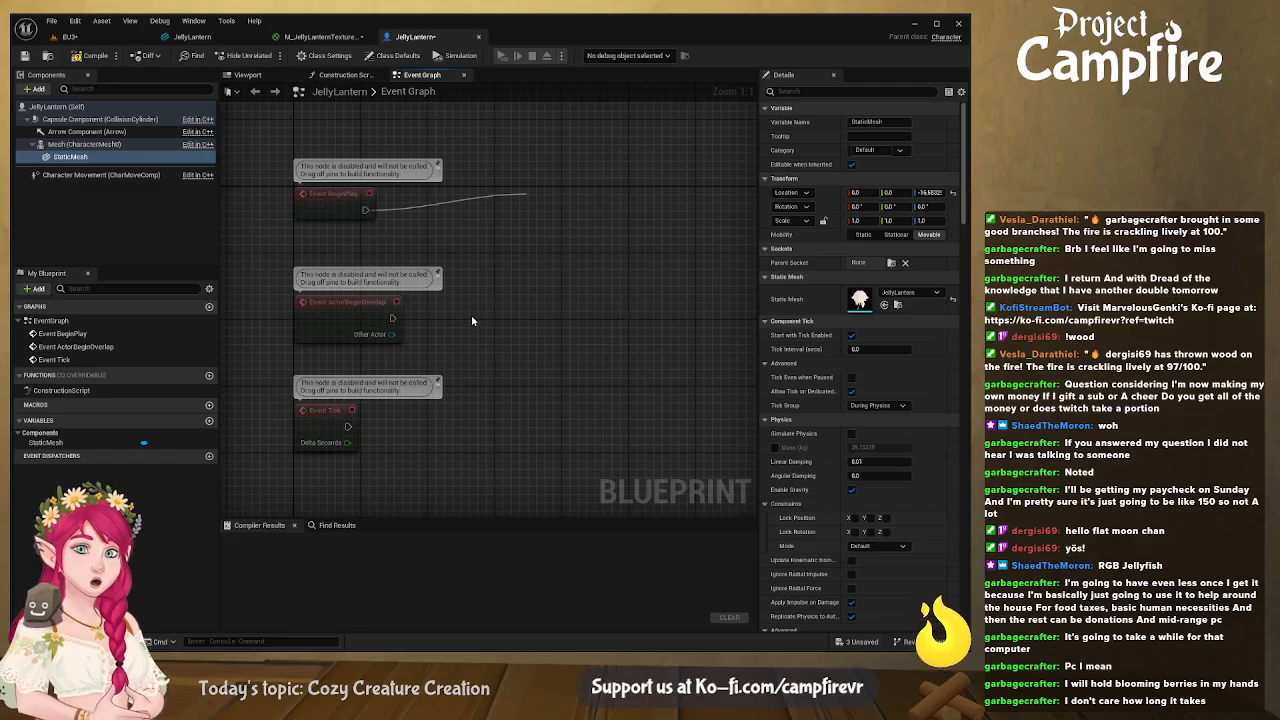
drag(365, 209, 479, 212)
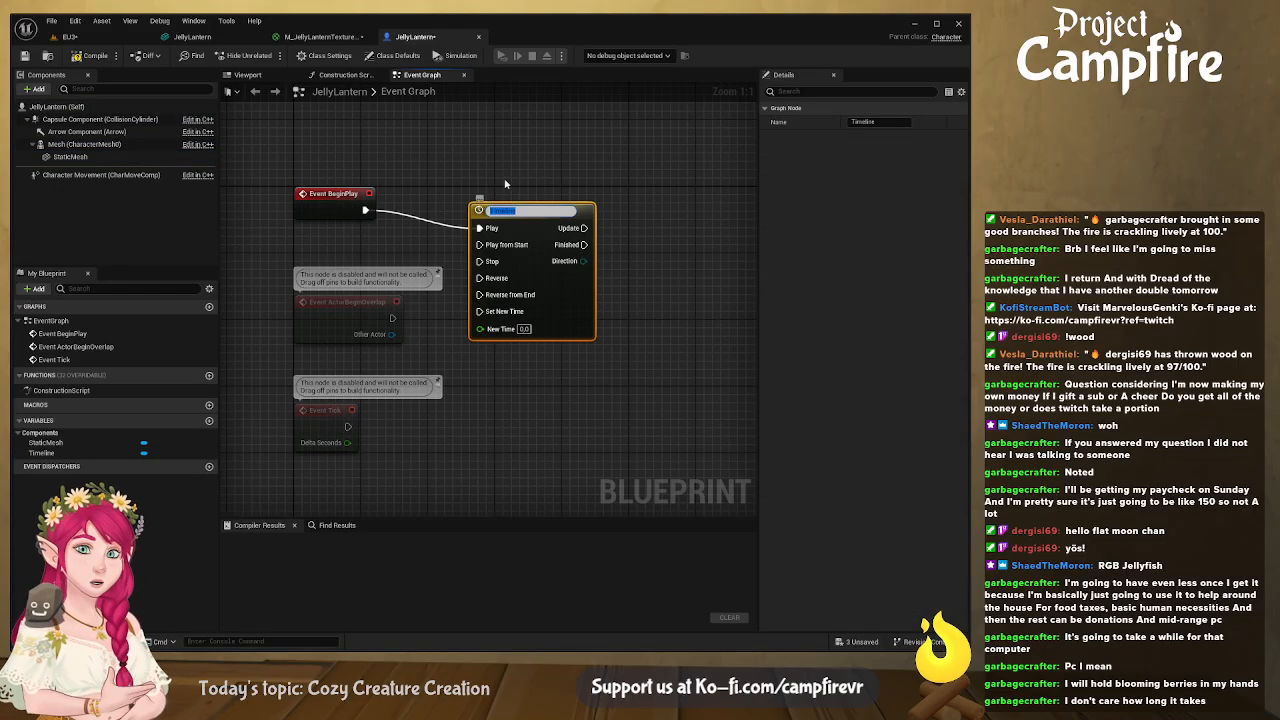
key(Return)
click(600, 164)
drag(567, 211, 591, 170)
right_drag(622, 215, 464, 220)
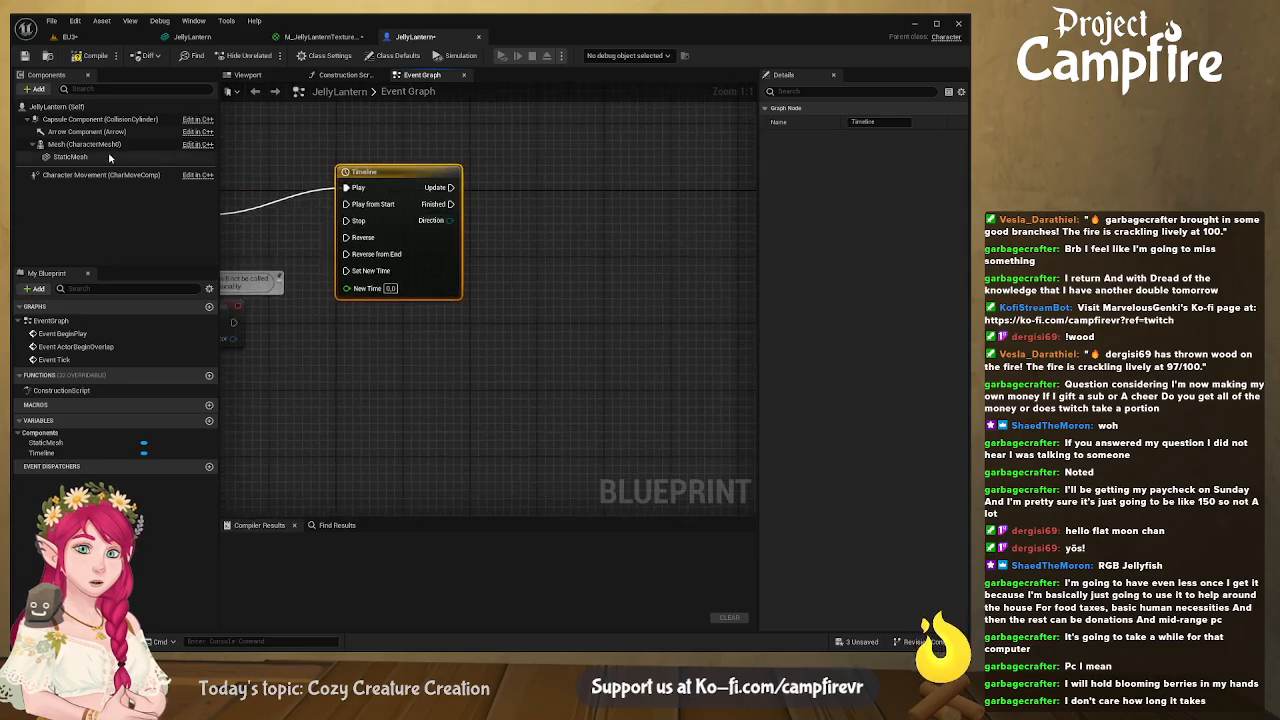
drag(62, 157, 651, 153)
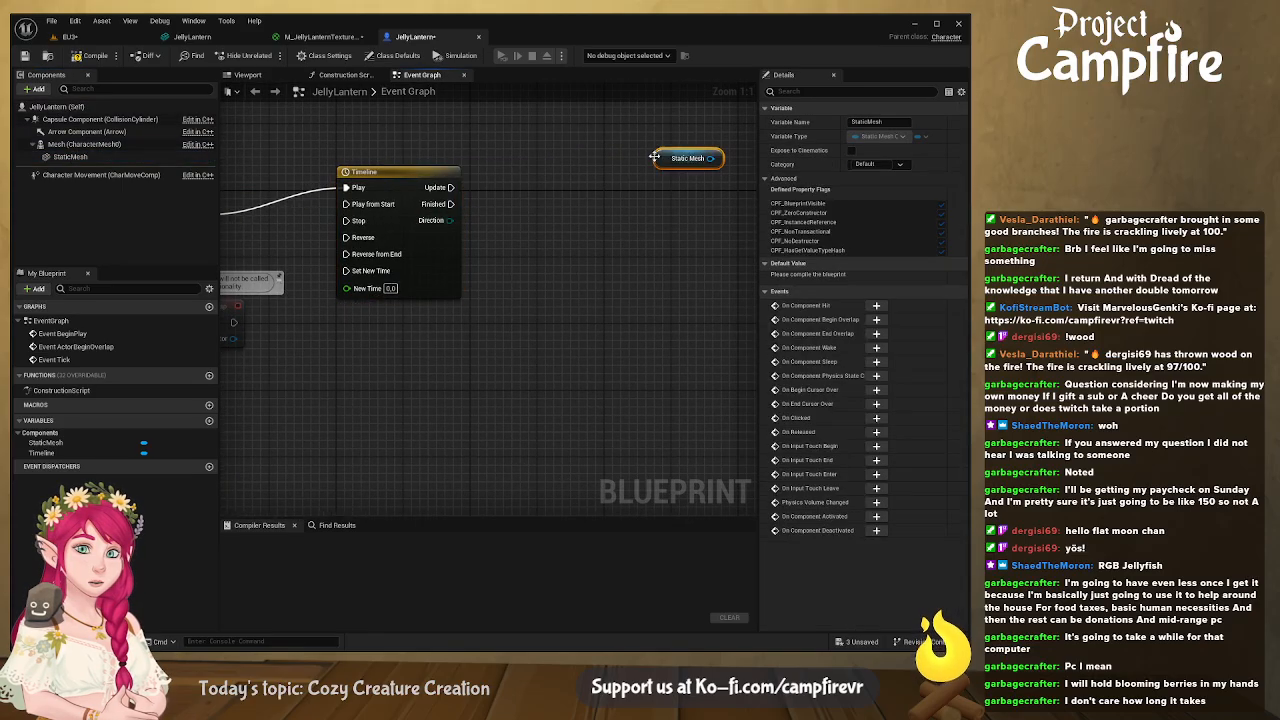
Open the Timeline and add a float track, keeping its default name
double_click(428, 240)
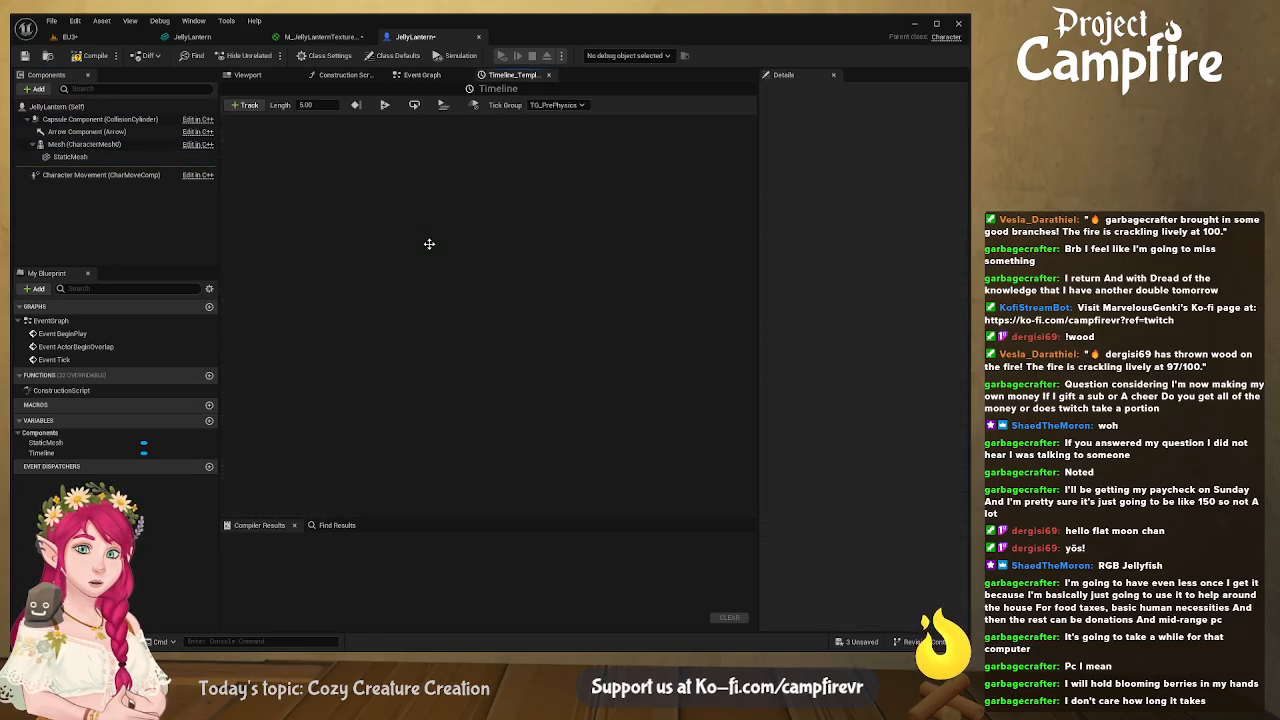
click(248, 106)
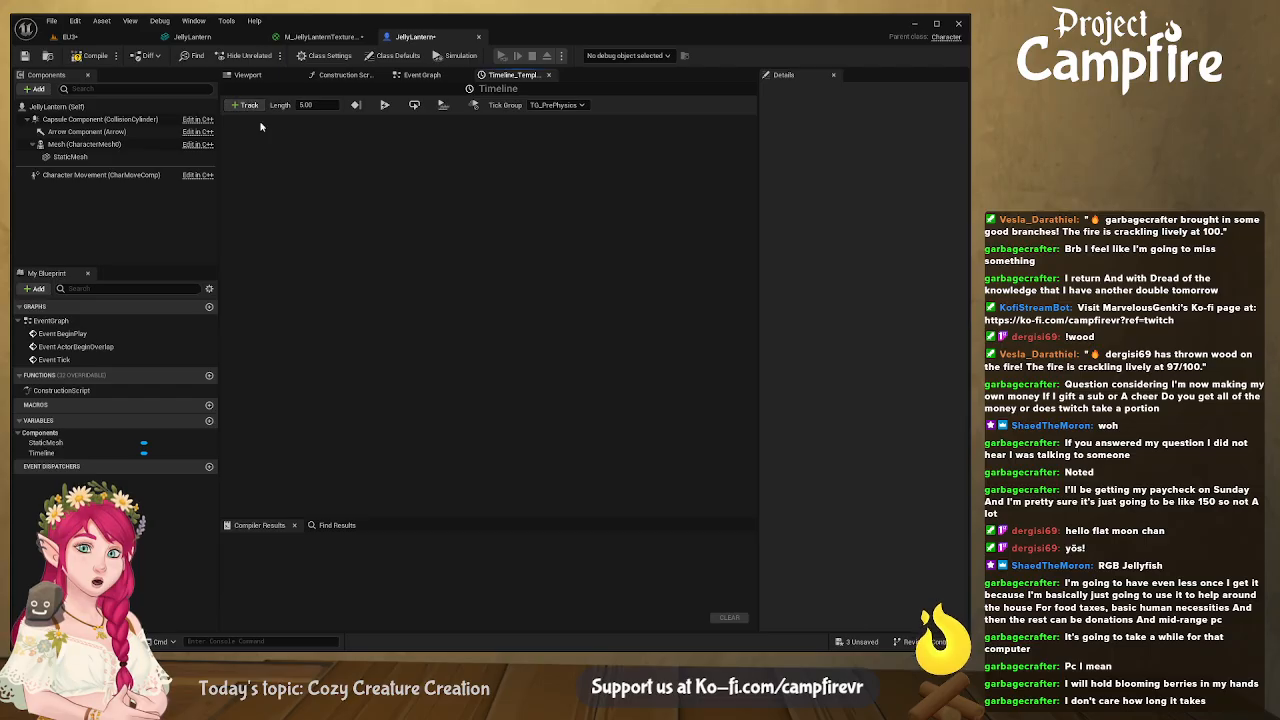
click(268, 120)
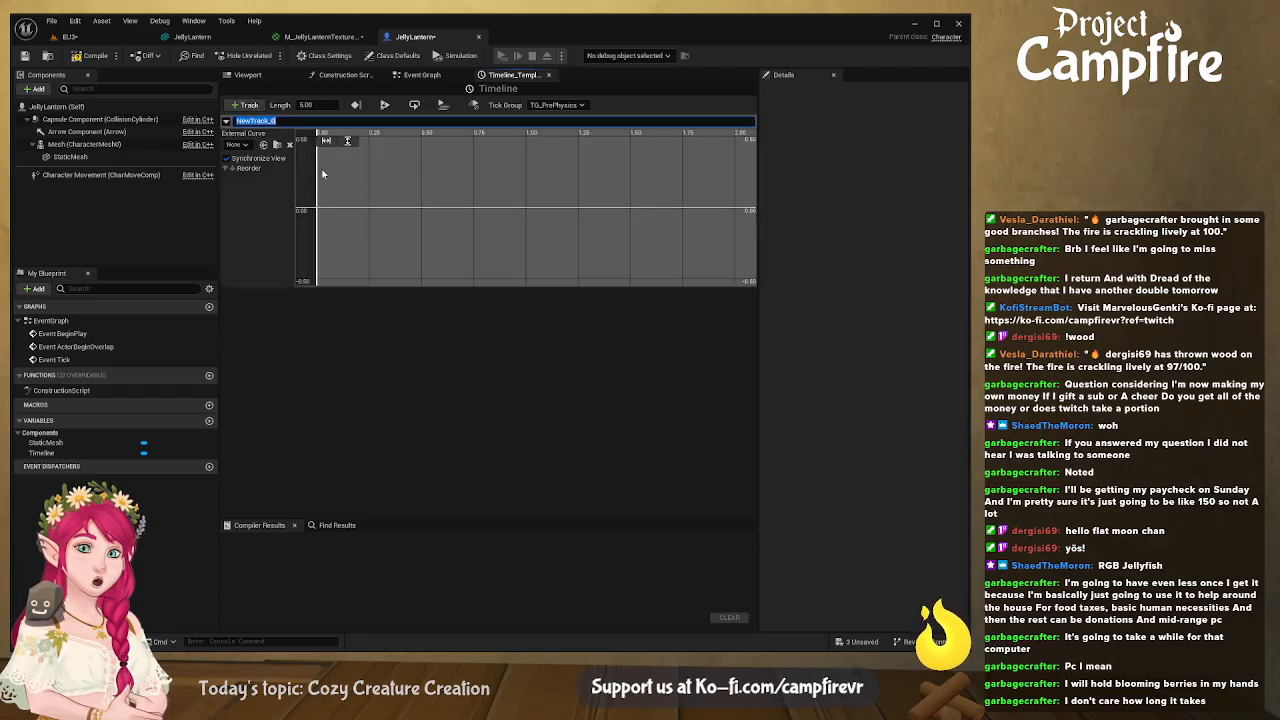
key(Return)
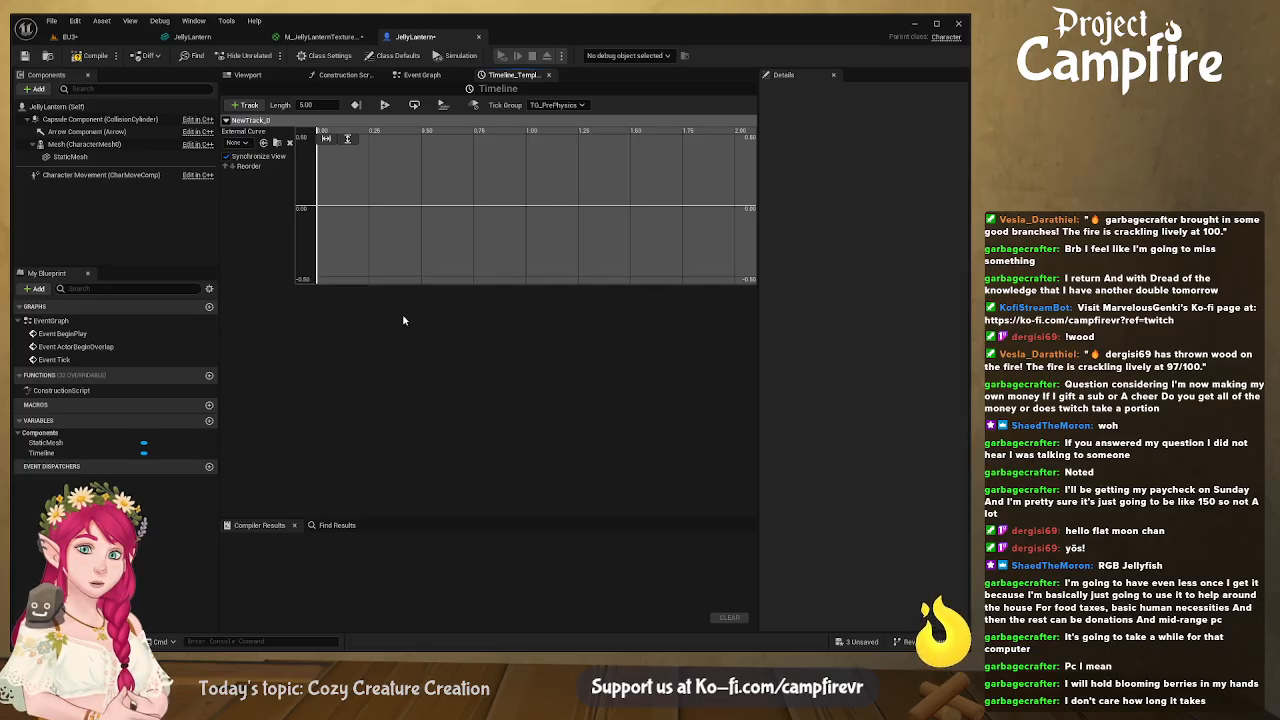
Add a key with value 0 at about time 0 on the float track's curve
right_drag(431, 226, 386, 229)
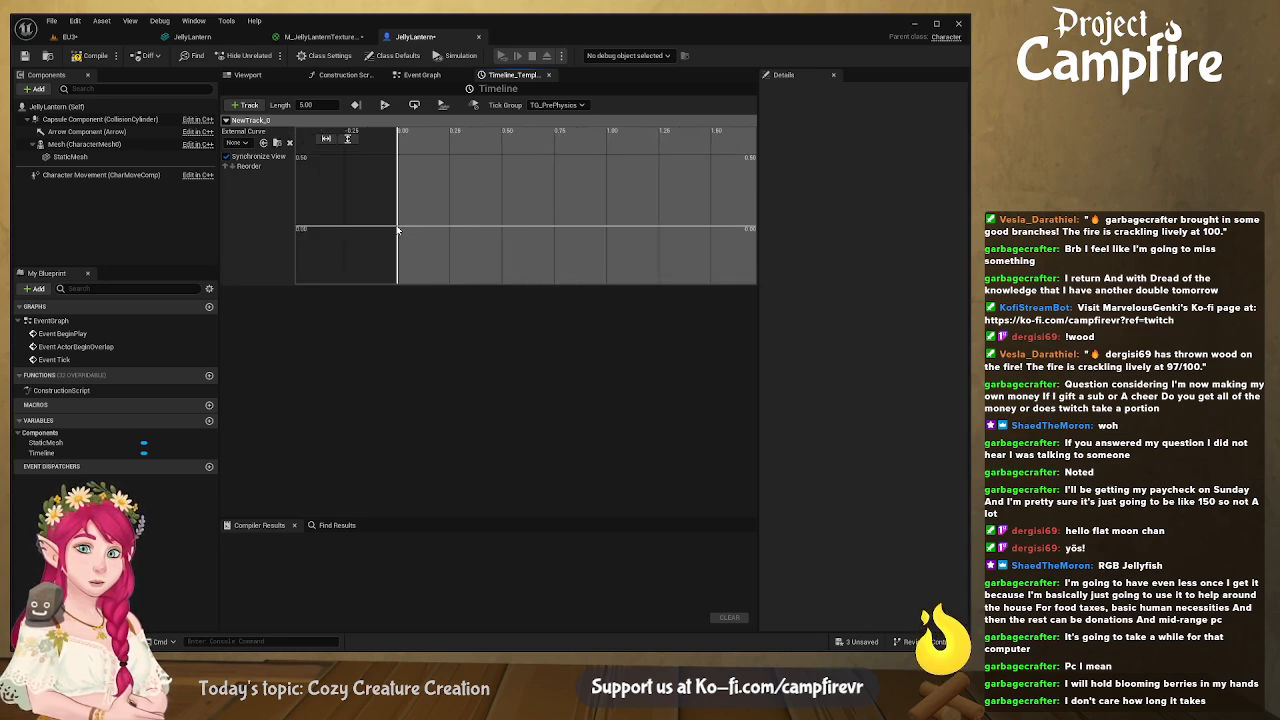
right_click(398, 228)
click(433, 246)
right_drag(536, 229, 424, 266)
scroll(500, 250, down, 6)
right_drag(618, 220, 443, 231)
scroll(592, 220, down, 10)
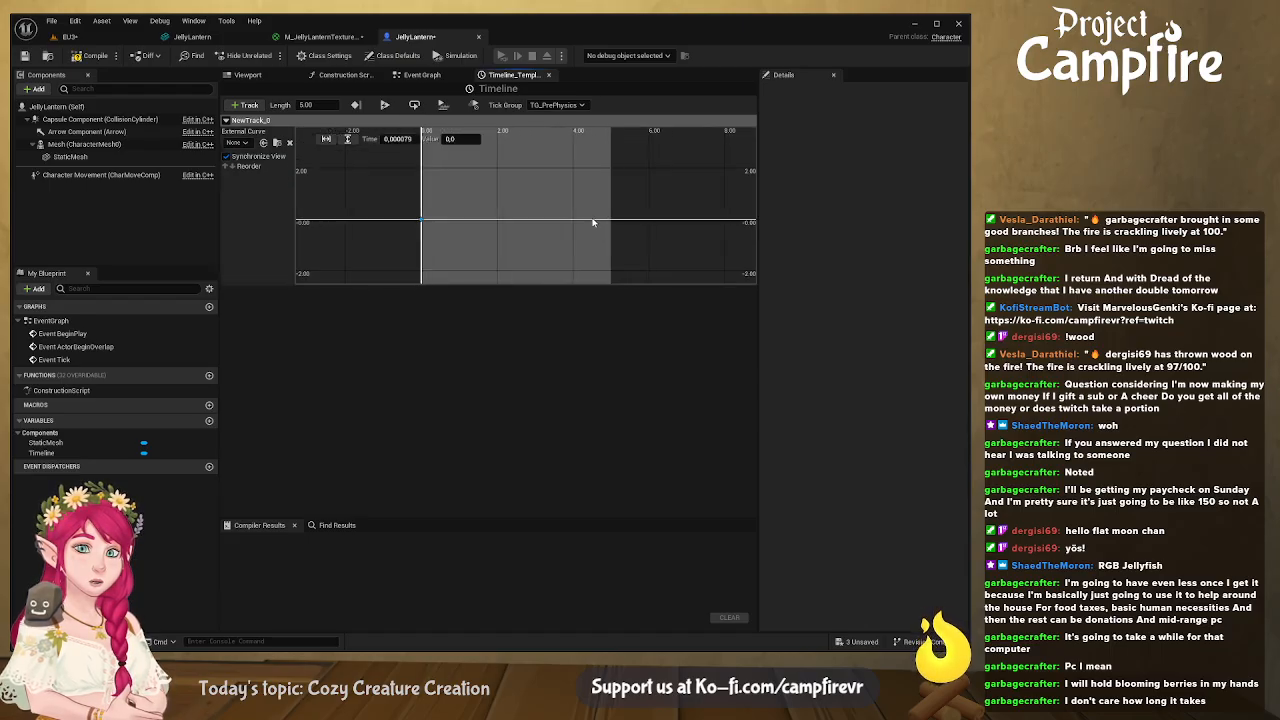
Add a second key with value 0 at about time 4.99, near the end of the float track's curve
right_drag(600, 222, 483, 220)
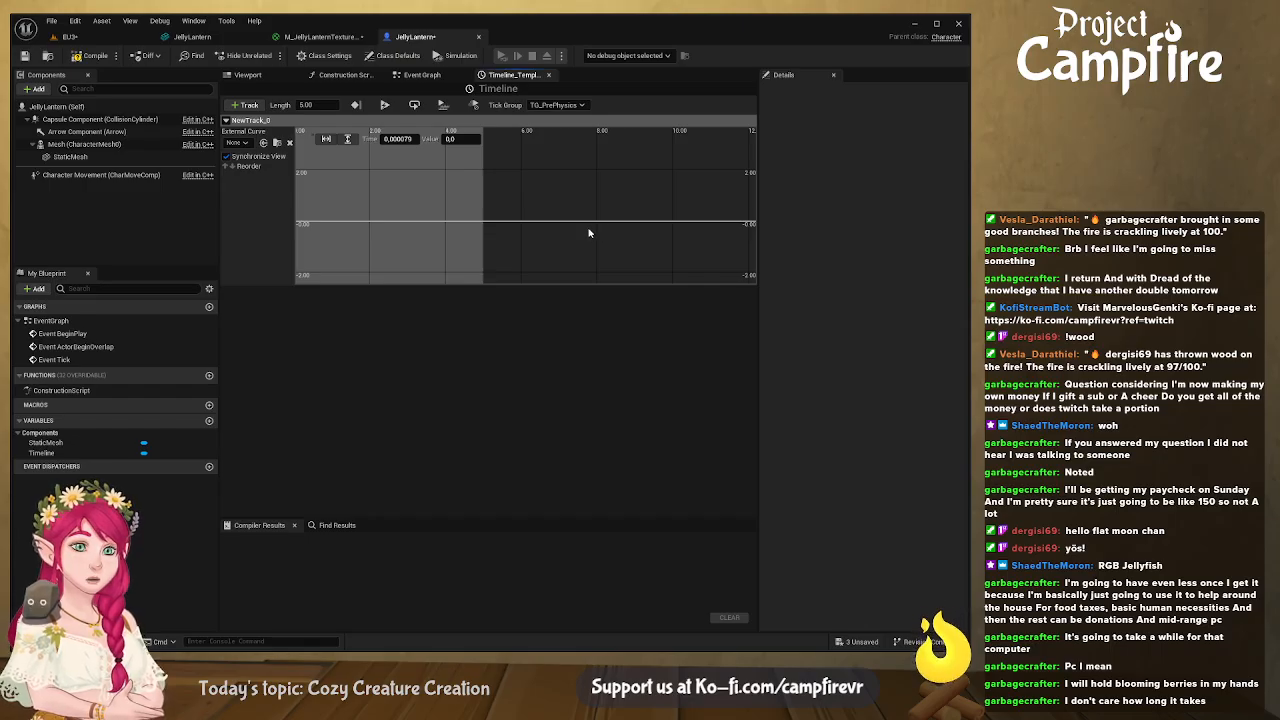
right_drag(486, 223, 530, 231)
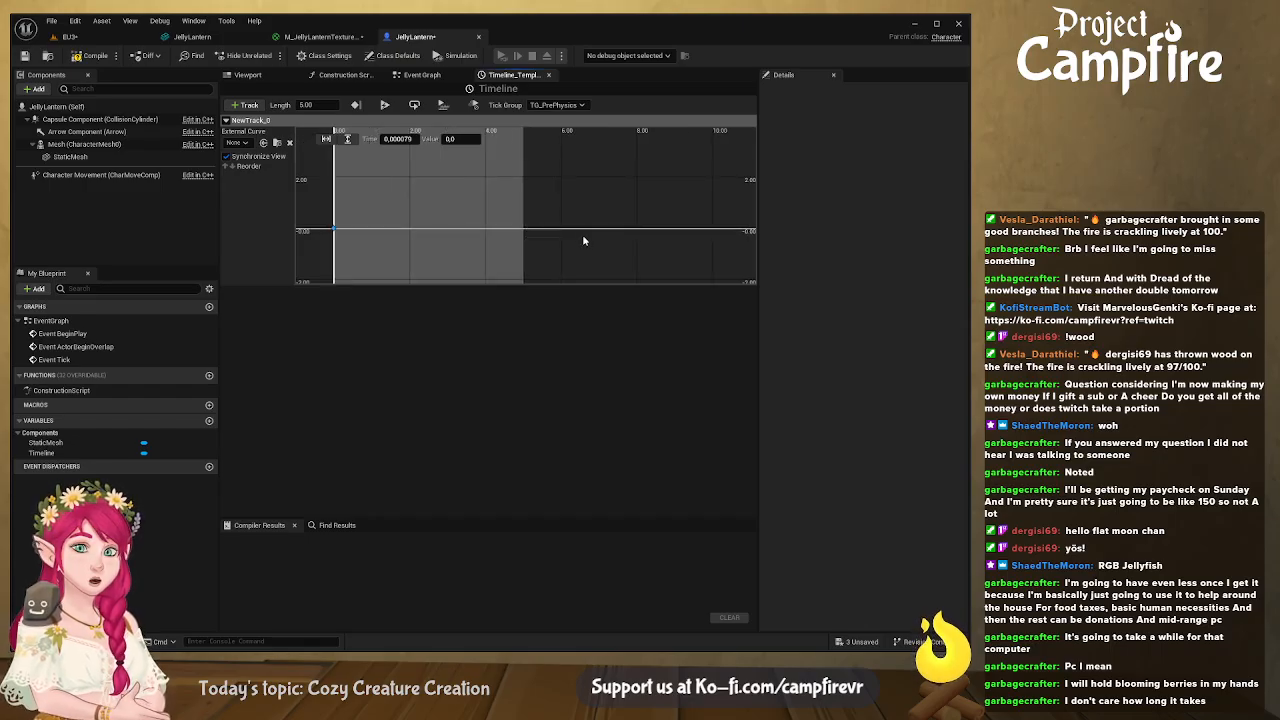
shift+click(523, 233)
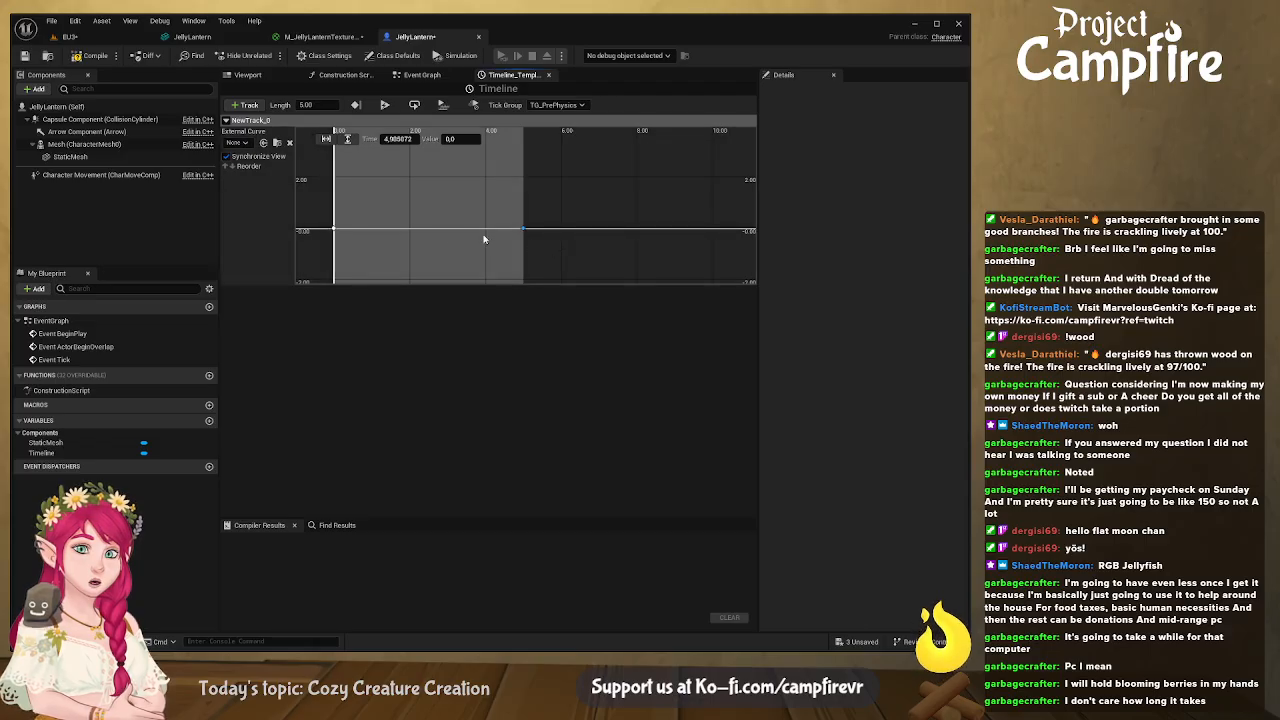
Add a middle key to the float track's curve and set its time to 2.5 and its value to 1
shift+click(413, 221)
drag(413, 221, 416, 157)
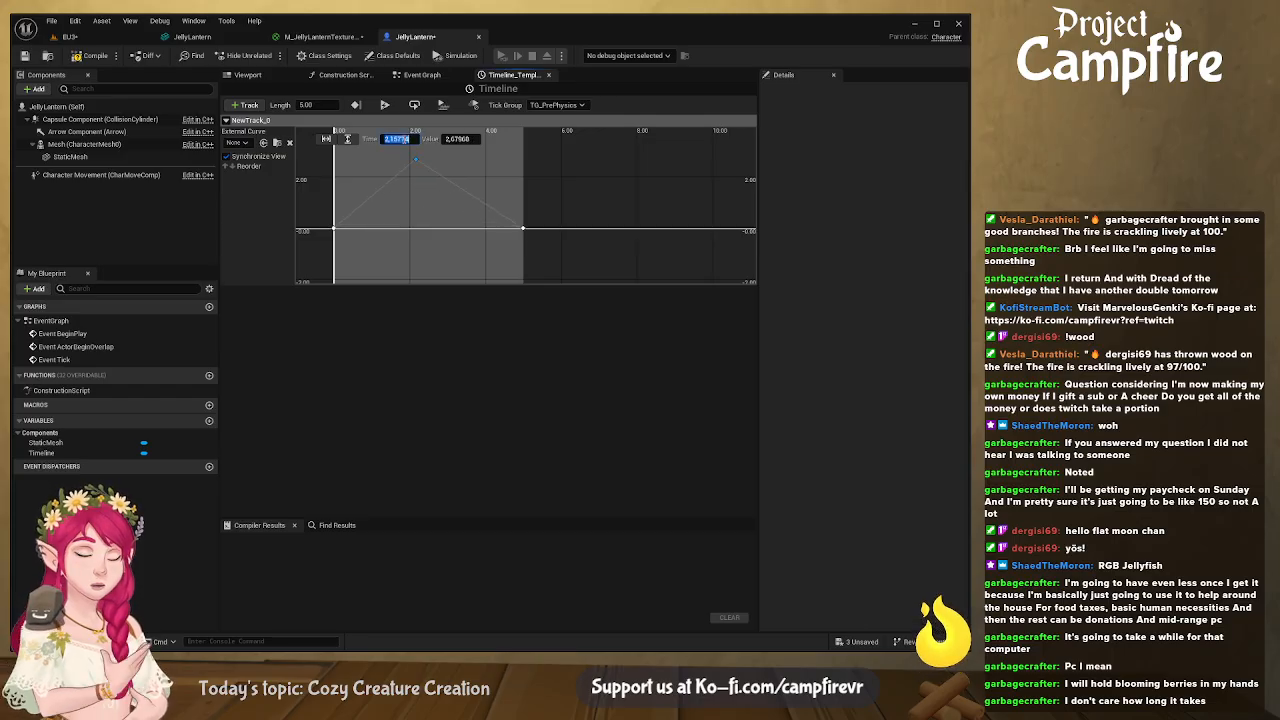
text(2,5)
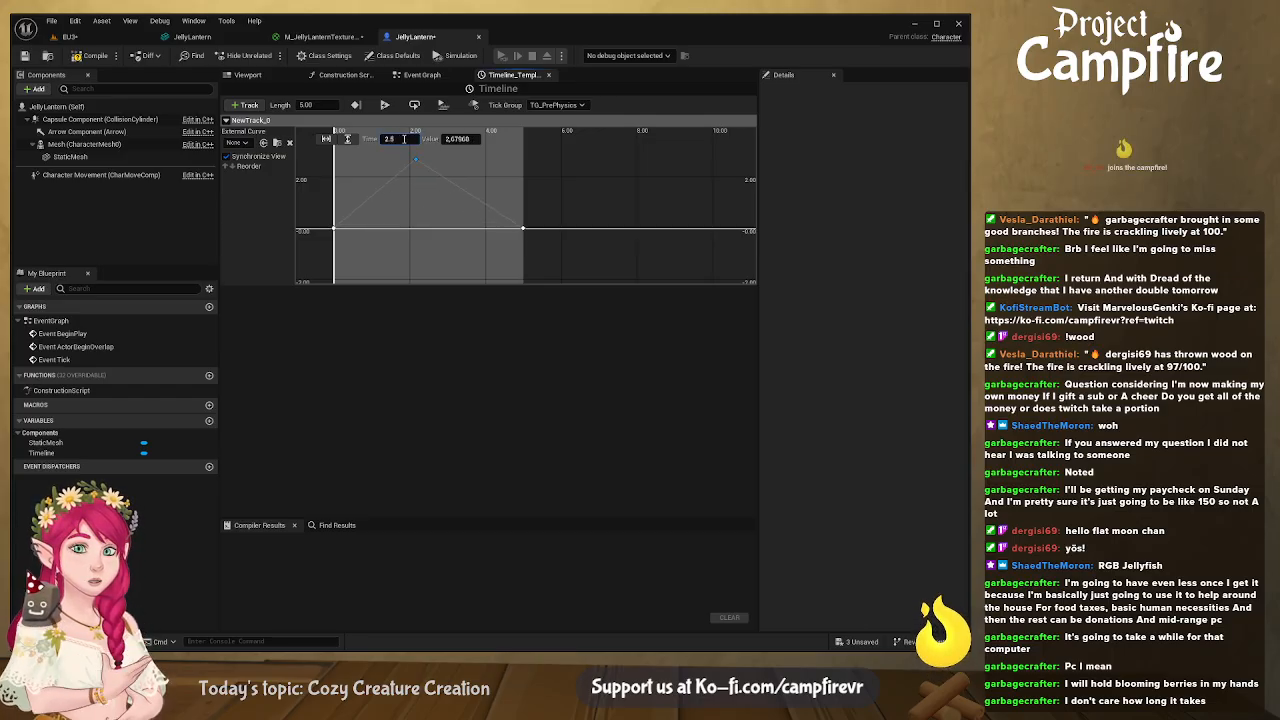
key(Return)
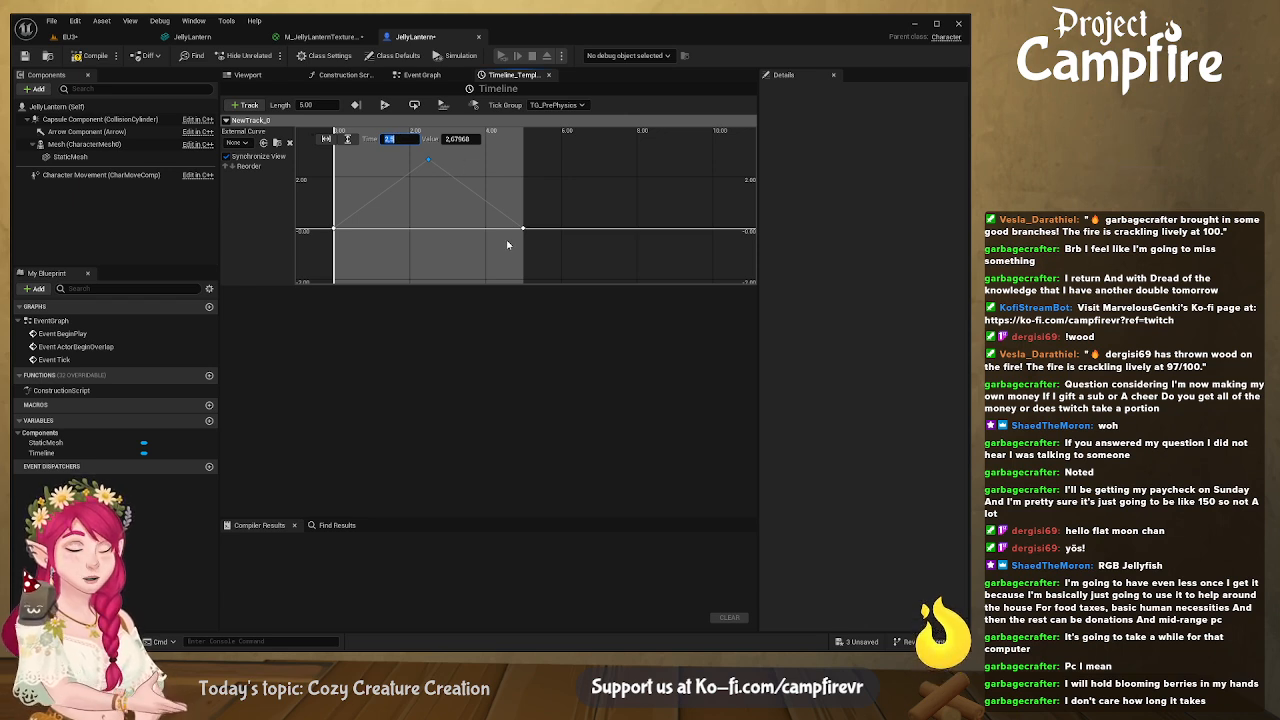
click(458, 140)
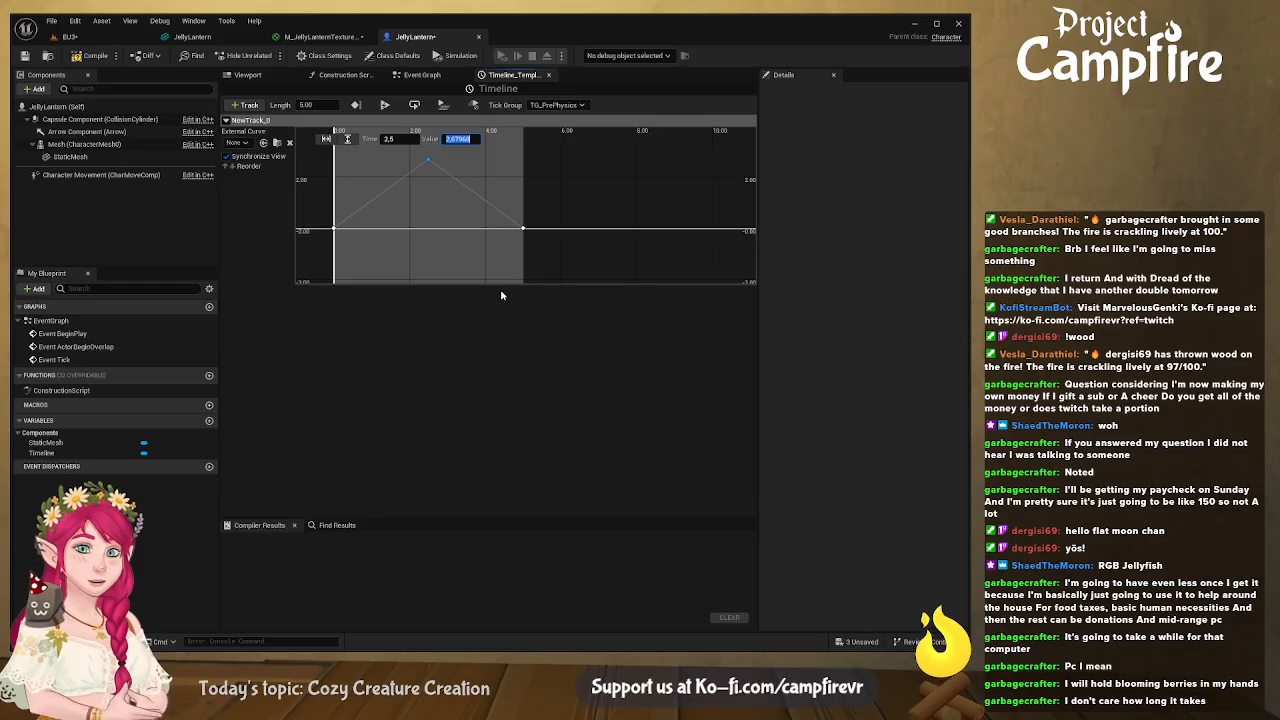
text(1)
key(Return)
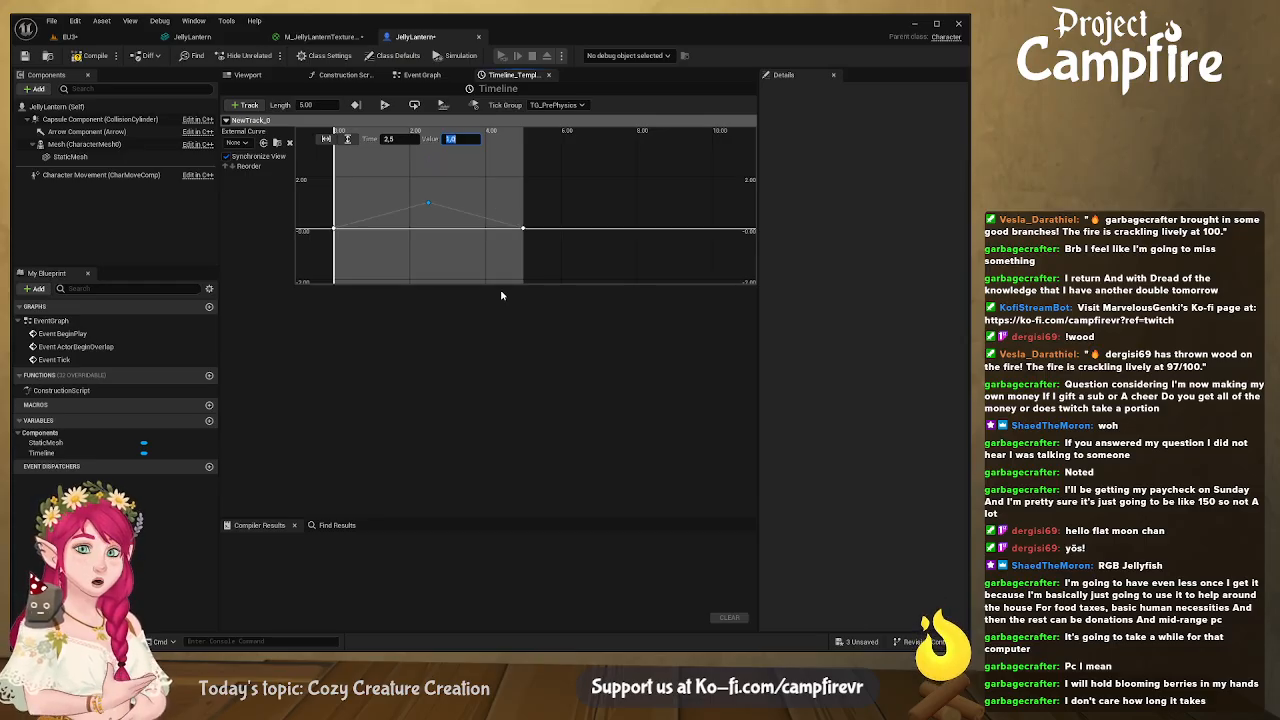
Select all three keys on the curve and turn on looping for the Timeline
drag(325, 179, 536, 267)
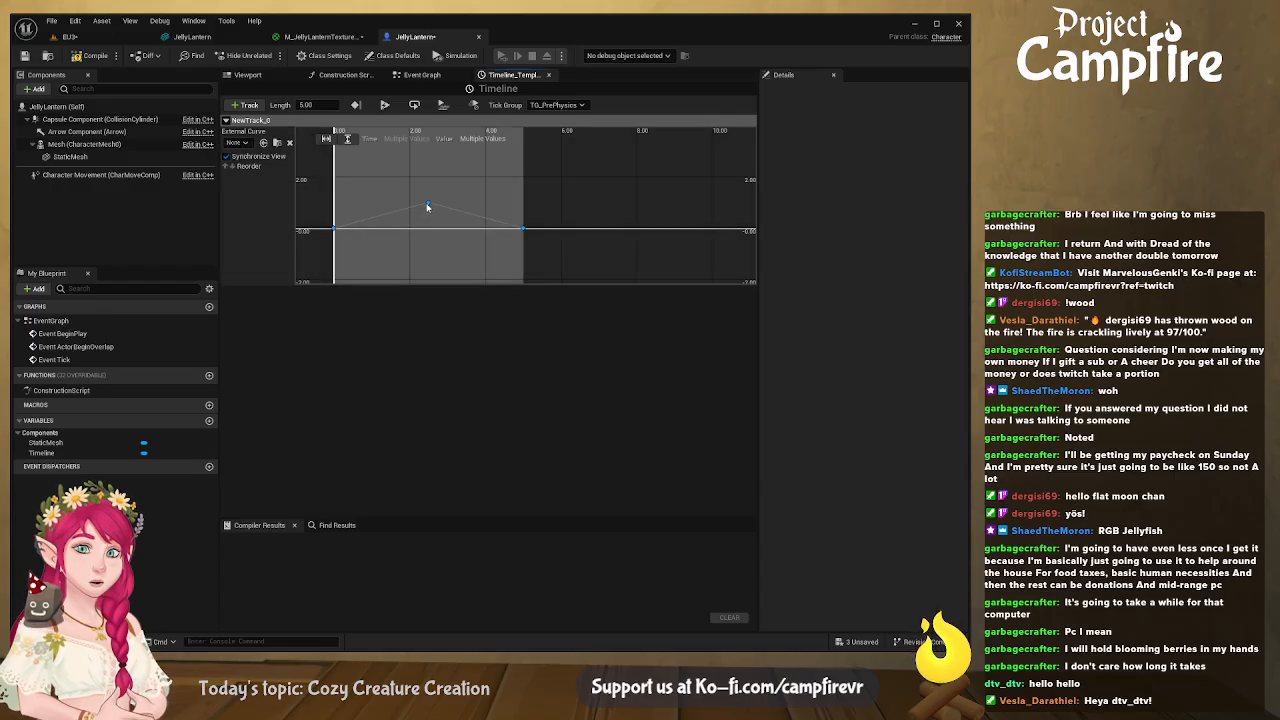
drag(298, 177, 531, 269)
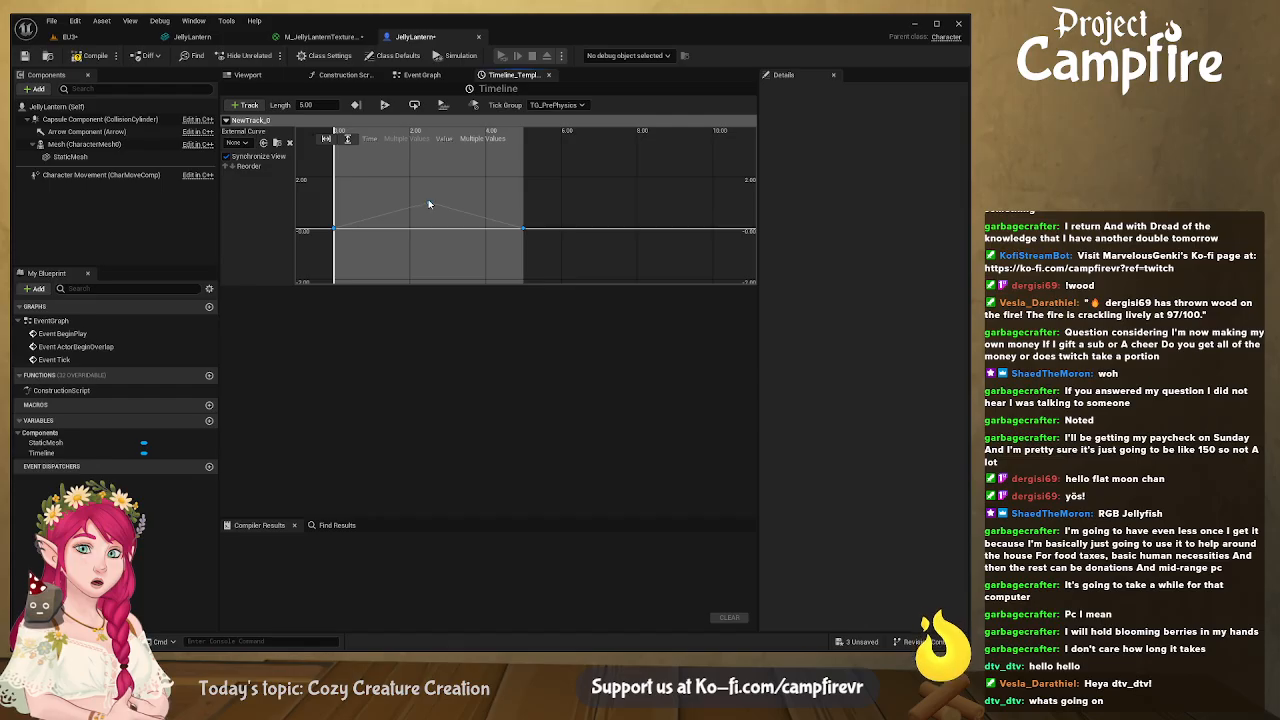
right_drag(566, 227, 590, 238)
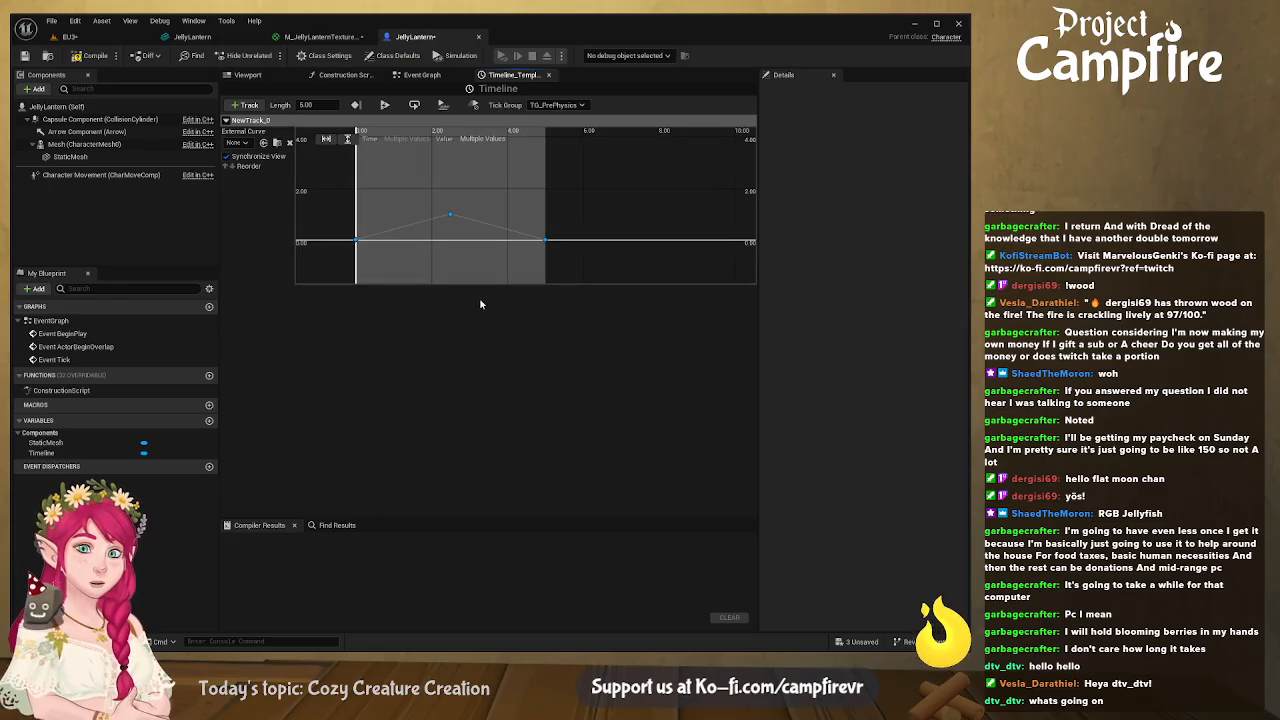
click(414, 105)
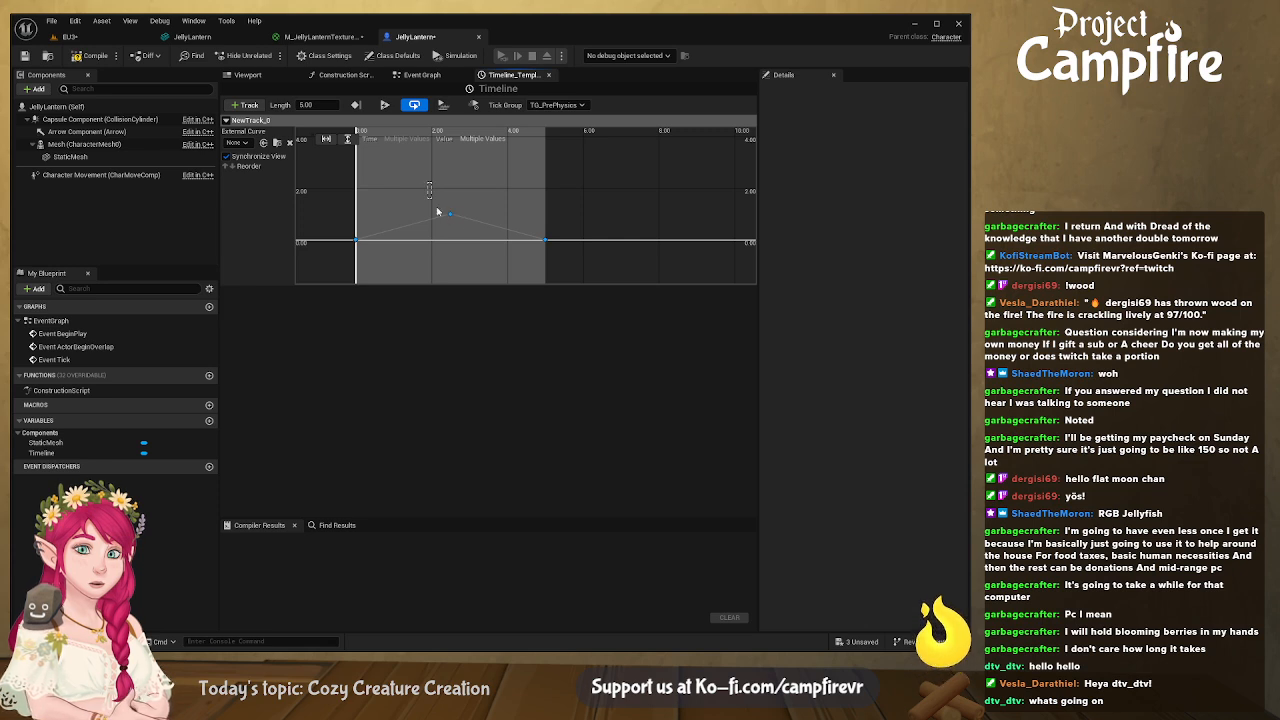
Set the middle, end and start keys to automatic cubic interpolation to smooth the curve
click(449, 216)
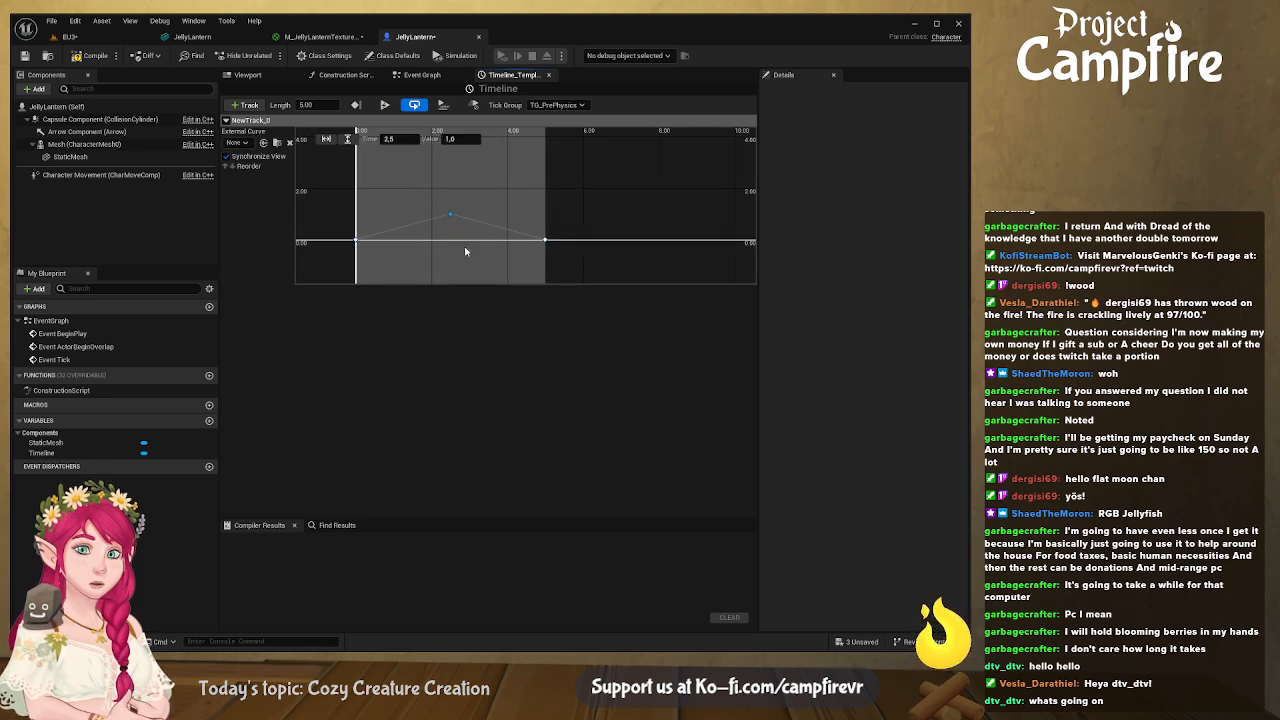
key(1)
click(545, 241)
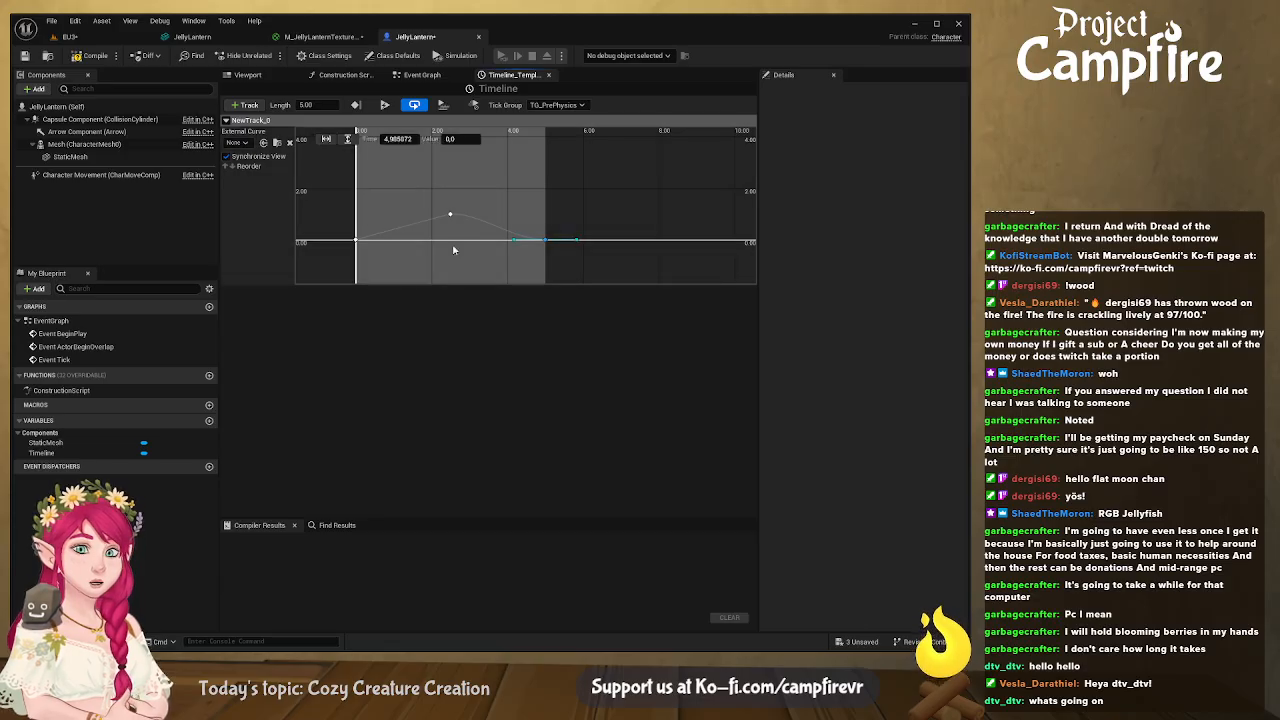
click(357, 241)
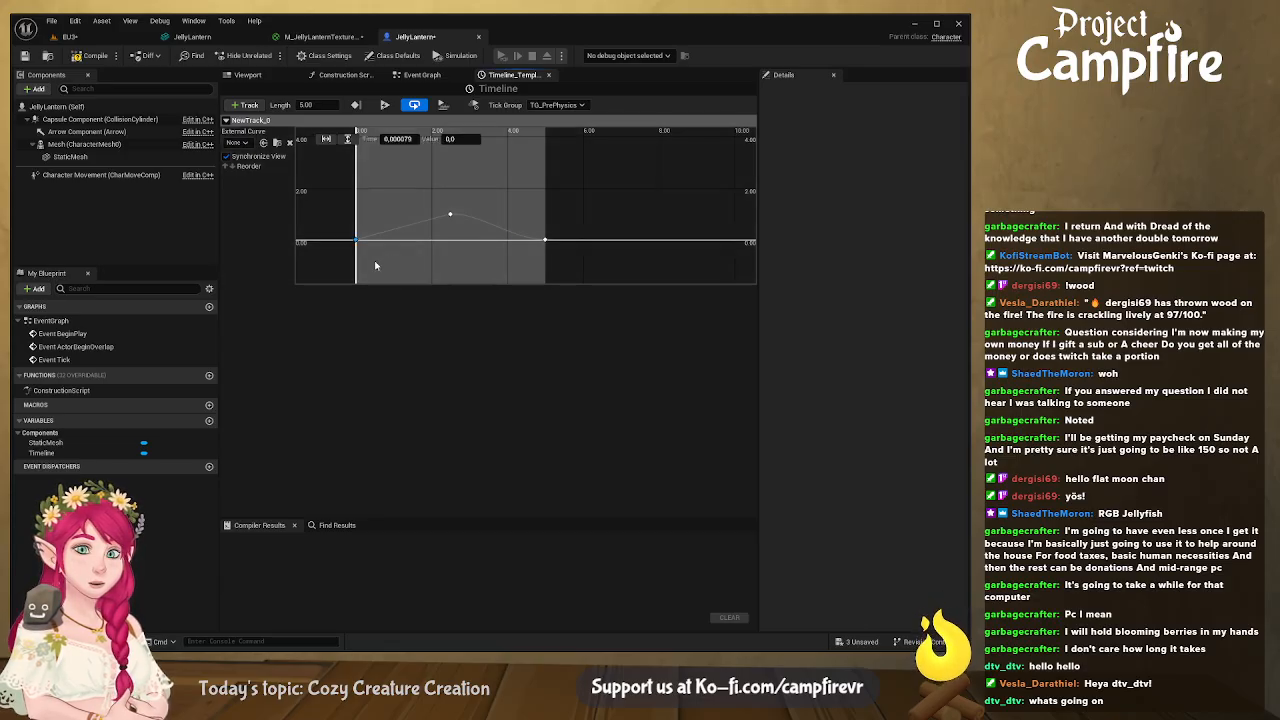
click(373, 262)
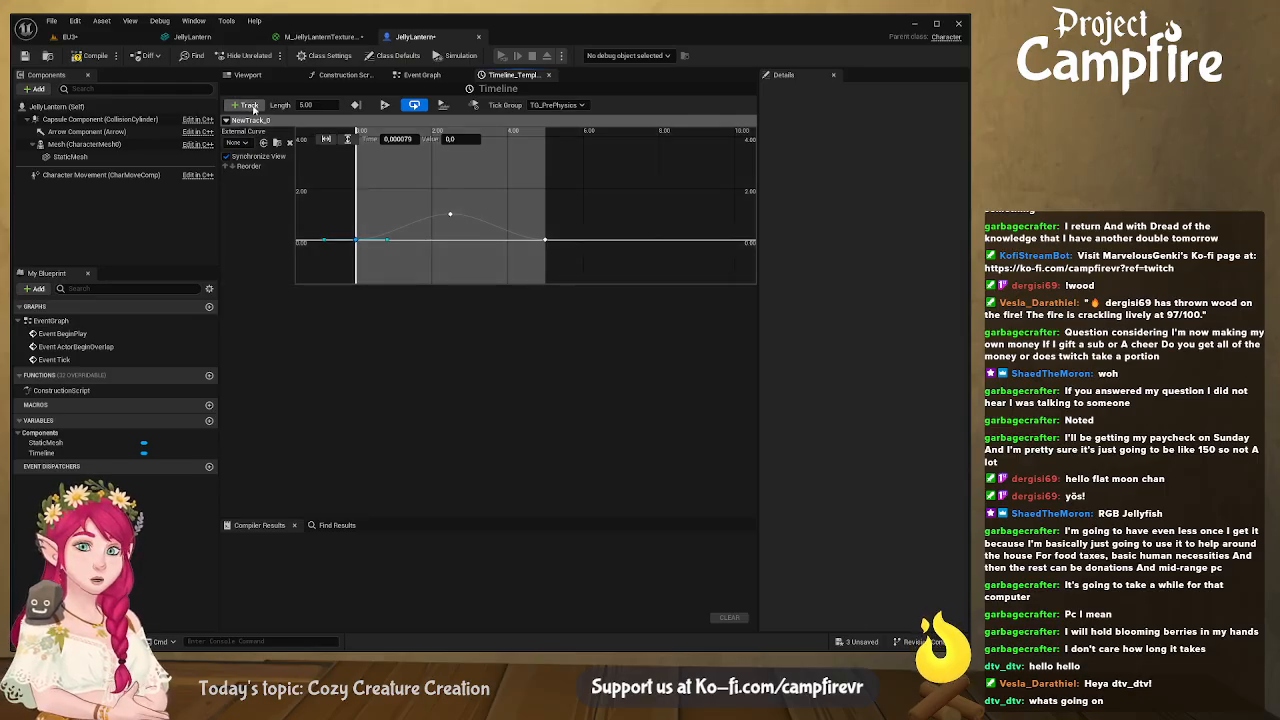
In the Event Graph, add a Lerp node beside the Timeline and feed the float track output into its Alpha
click(434, 76)
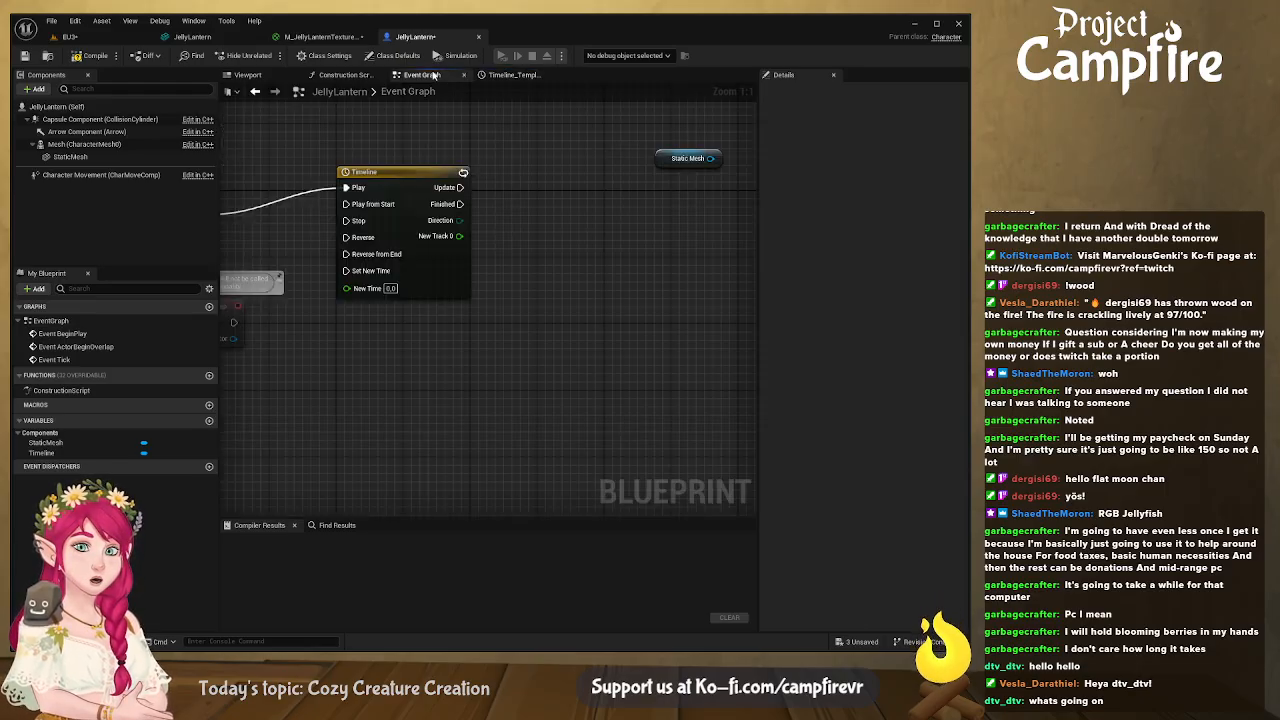
right_drag(554, 257, 463, 215)
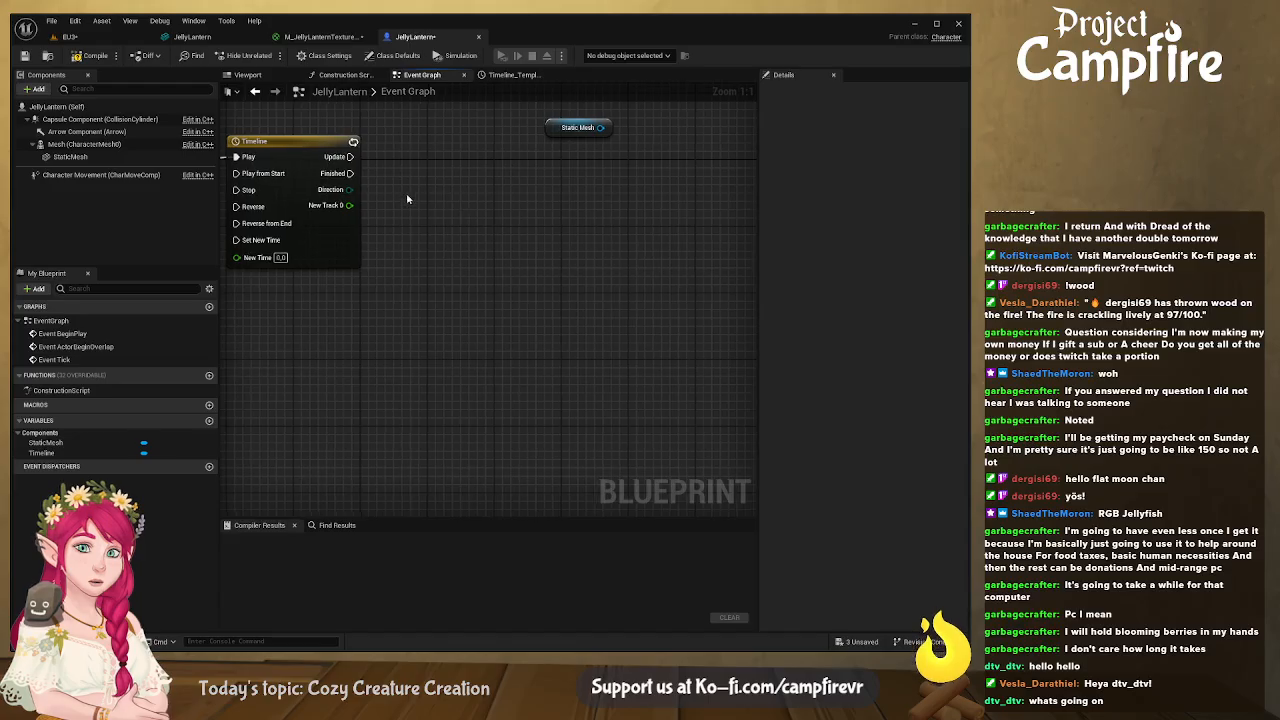
drag(349, 205, 487, 207)
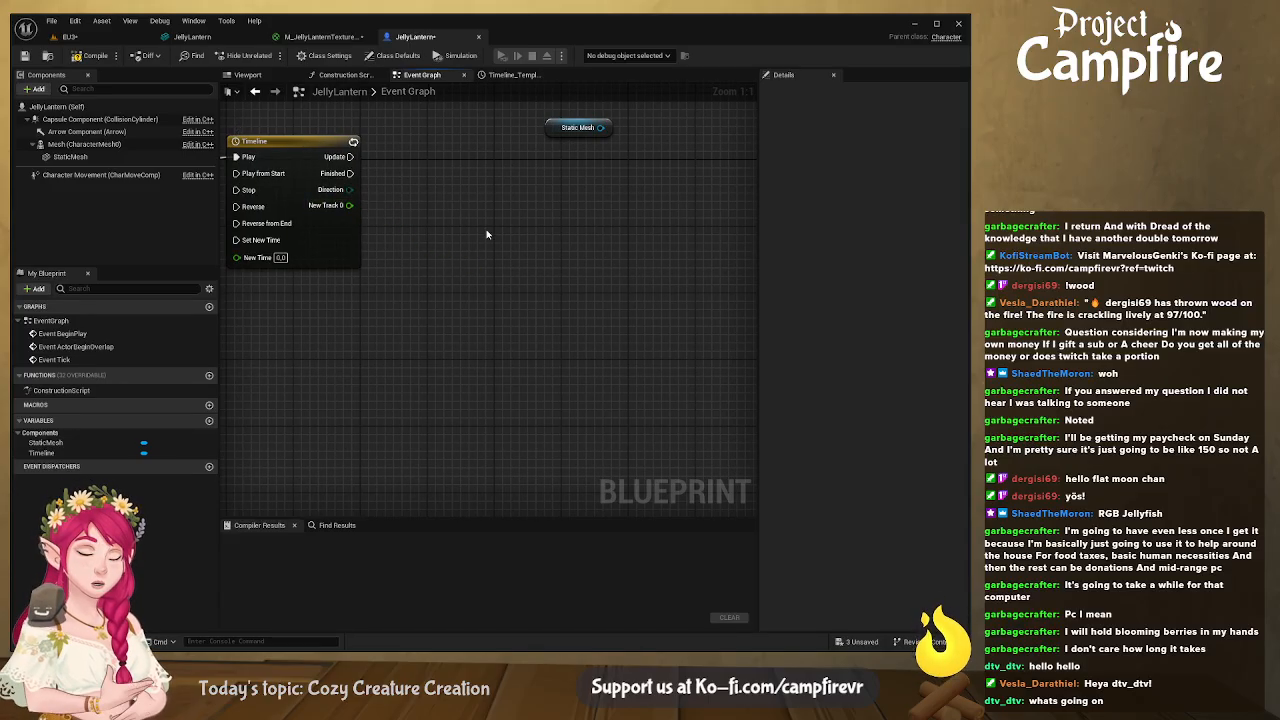
key(l)
click(487, 232)
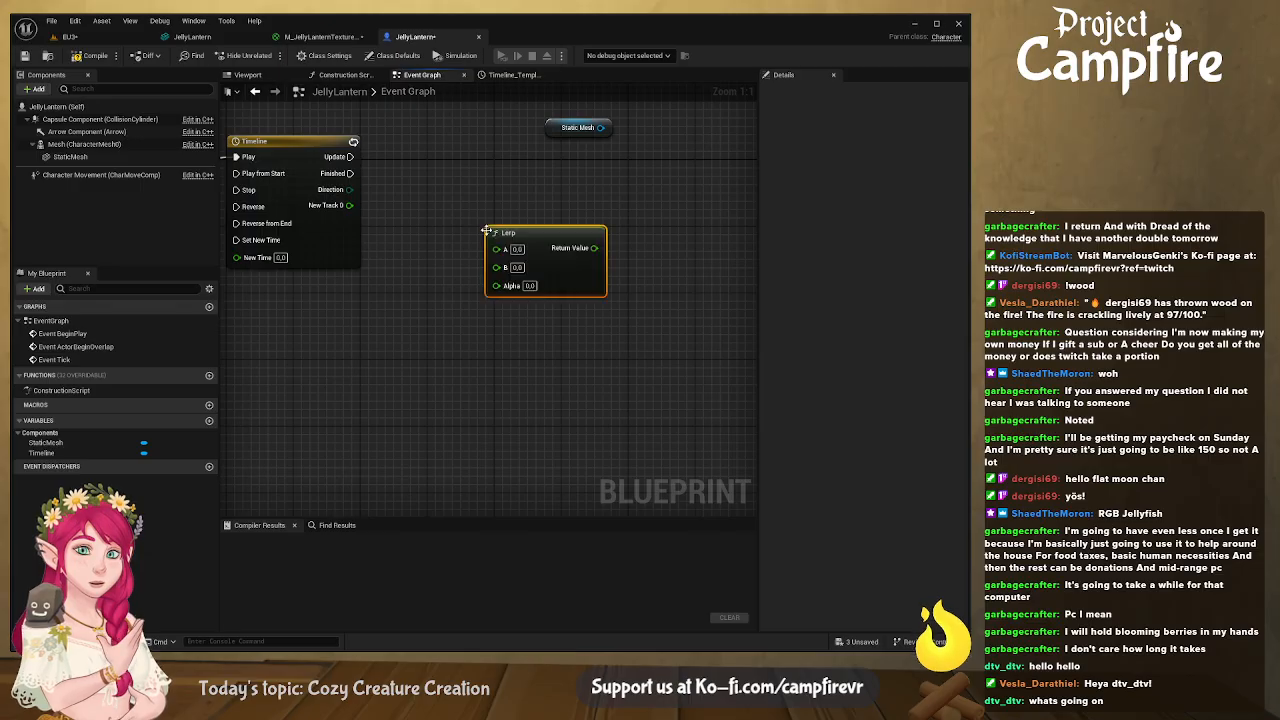
right_drag(531, 237, 557, 230)
drag(355, 197, 501, 277)
drag(530, 225, 514, 250)
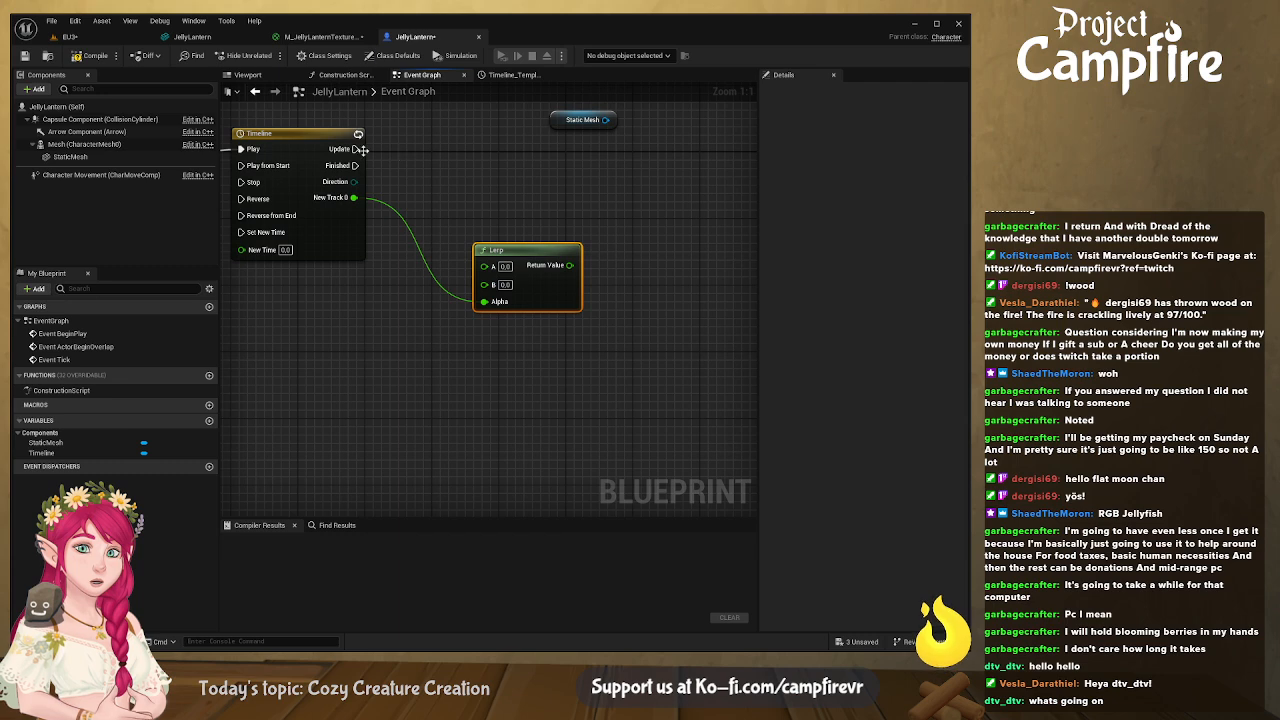
drag(586, 120, 630, 201)
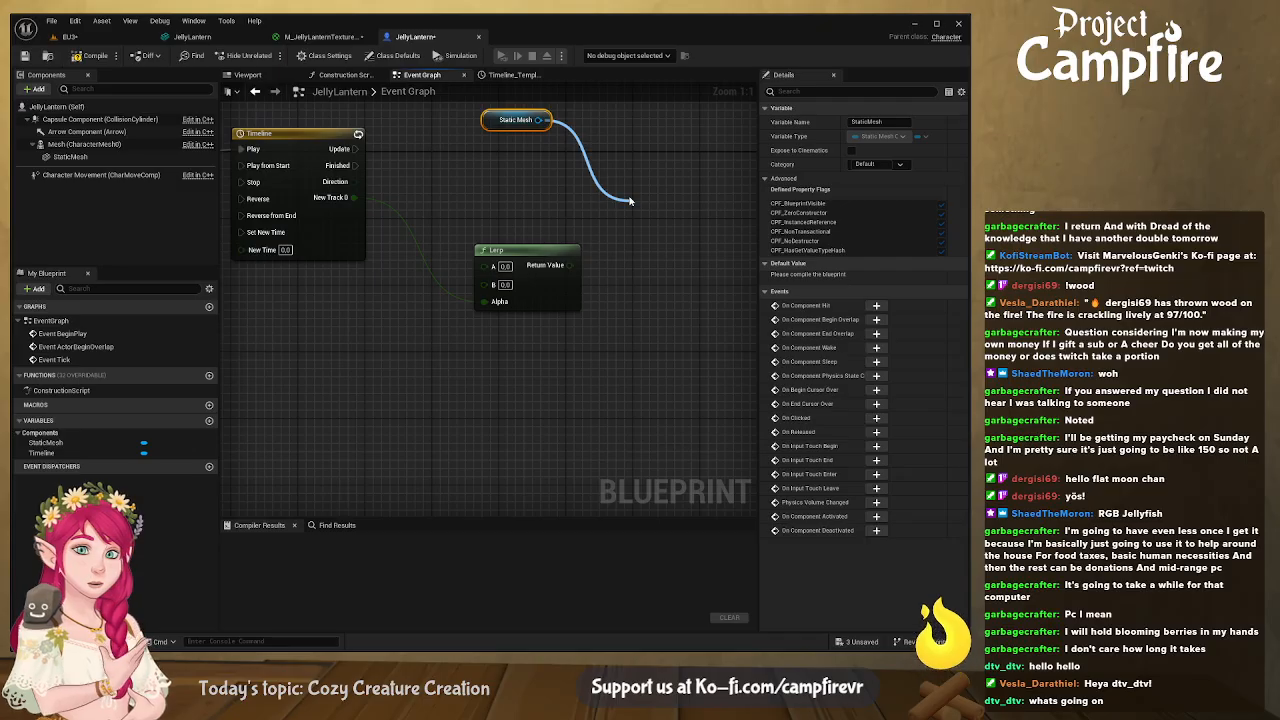
key(Return)
right_drag(630, 195, 576, 220)
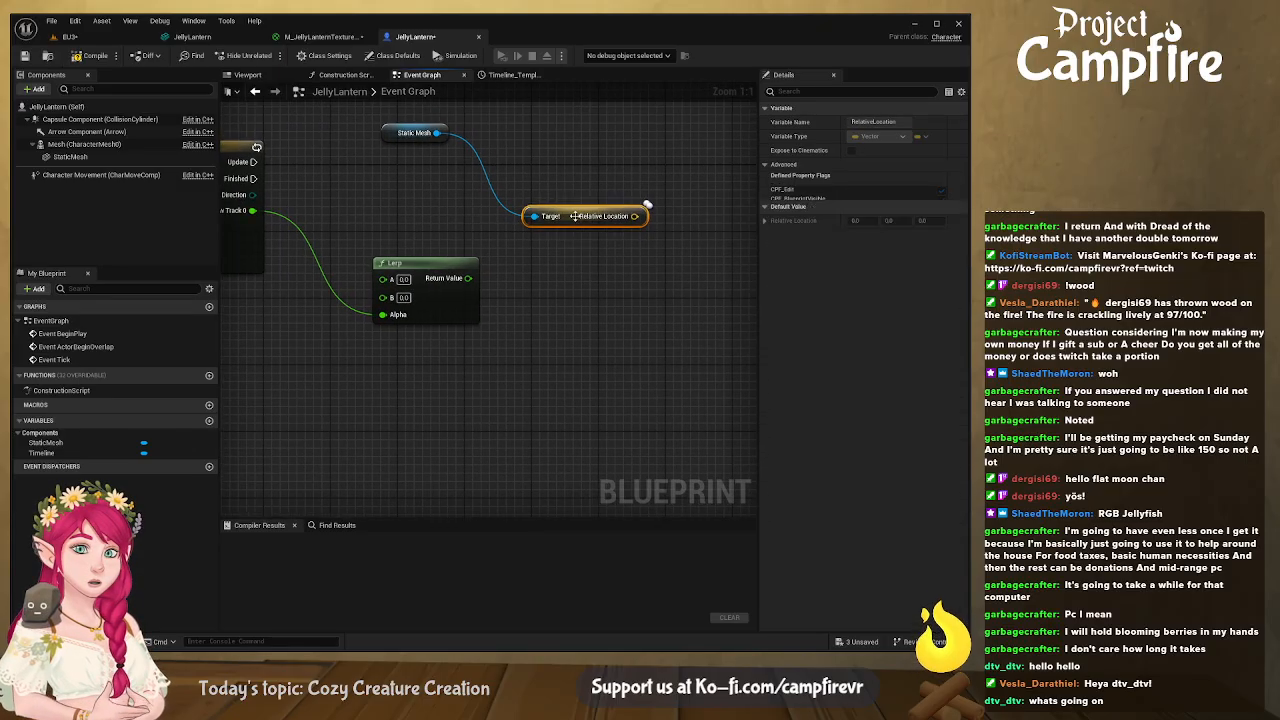
key(Delete)
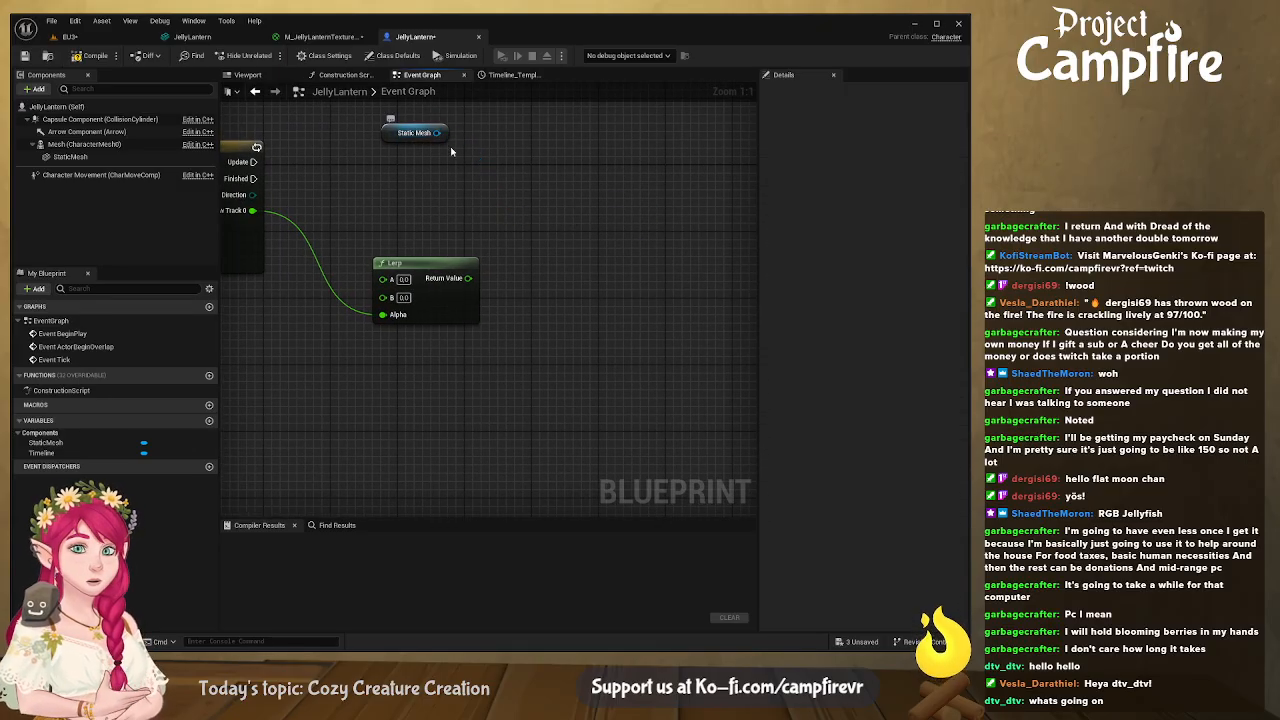
Add a Set Relative Location node for StaticMesh run from the Timeline's Update output, and delete the unused StaticMesh reference
drag(253, 162, 508, 169)
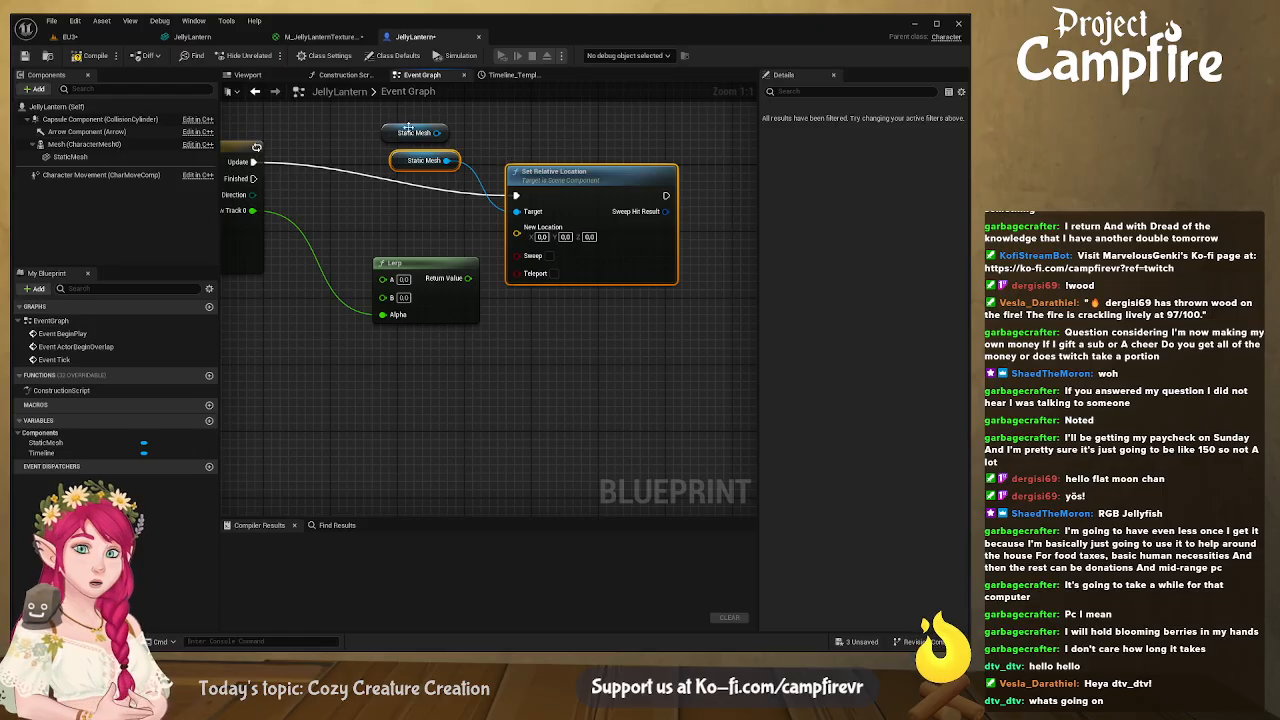
click(402, 136)
key(Delete)
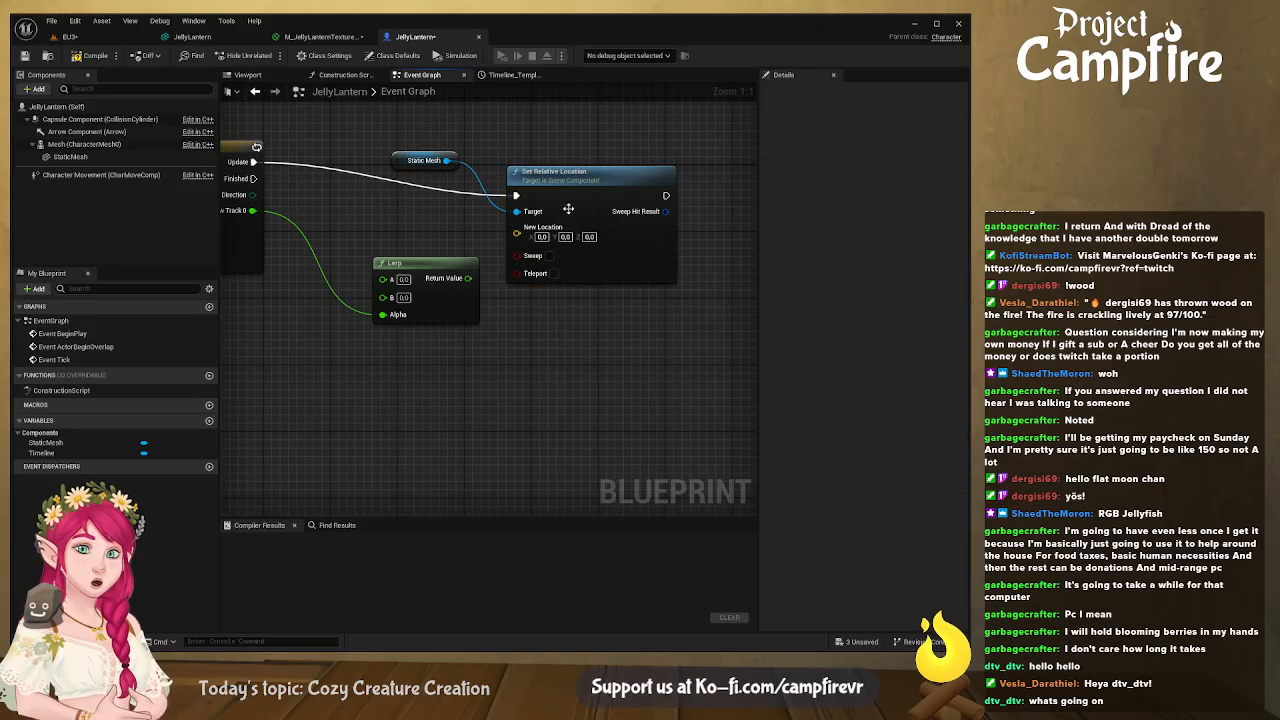
Split the New Location input into X, Y and Z, and connect the Lerp's Return Value to New Location Z
click(532, 237)
click(581, 271)
drag(591, 192, 642, 190)
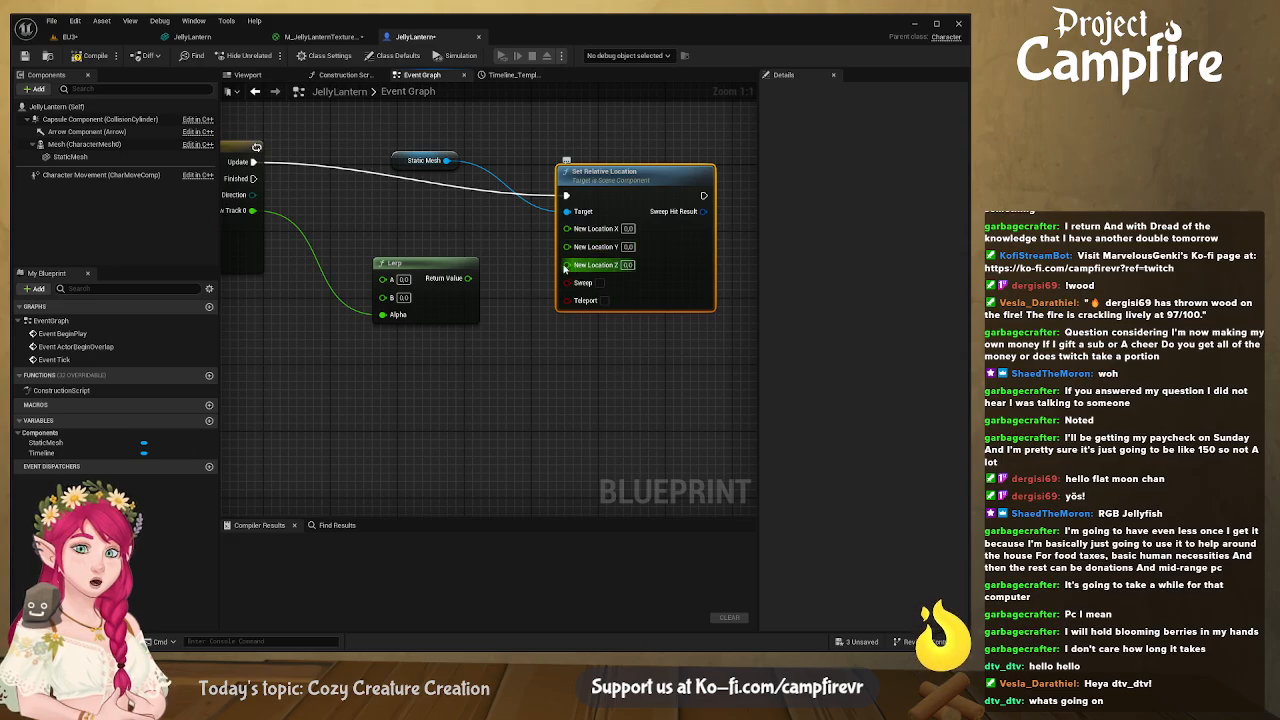
drag(468, 278, 566, 265)
mouse_move(547, 320)
right_down()
mouse_move(695, 292)
mouse_move(527, 308)
right_up()
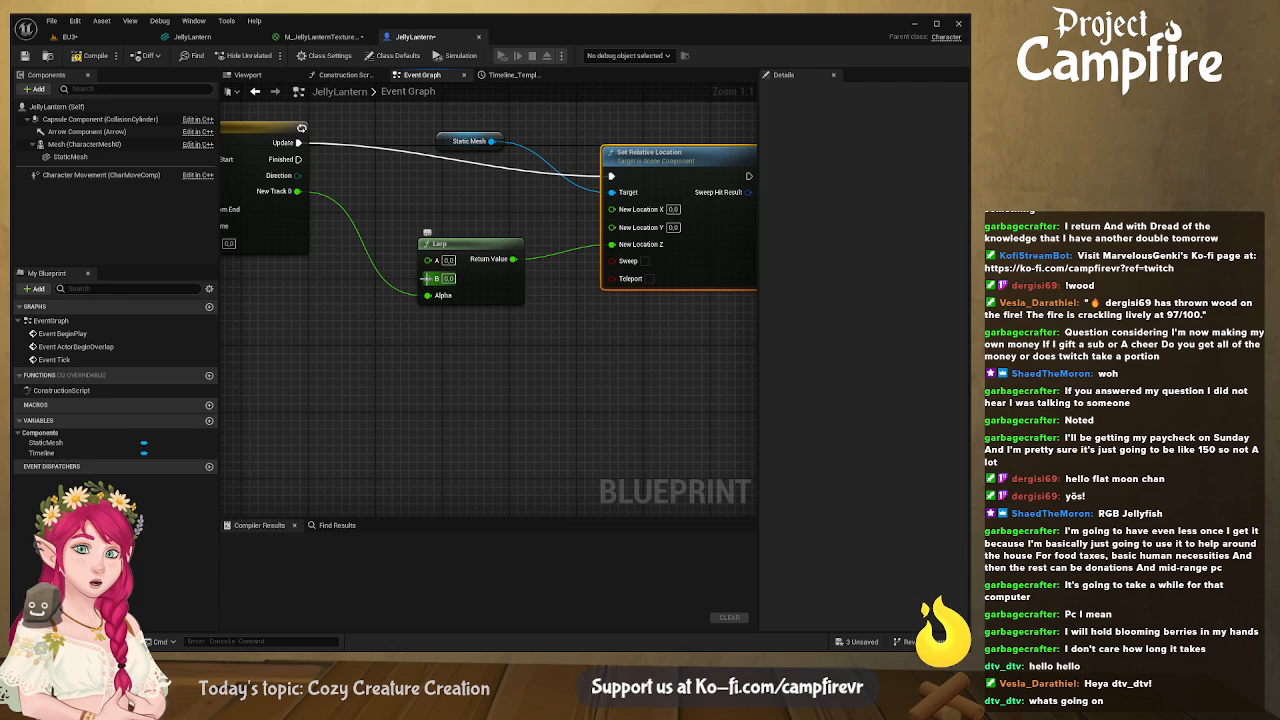
Set both the A and B values of the Lerp node to 40
right_drag(427, 232, 451, 230)
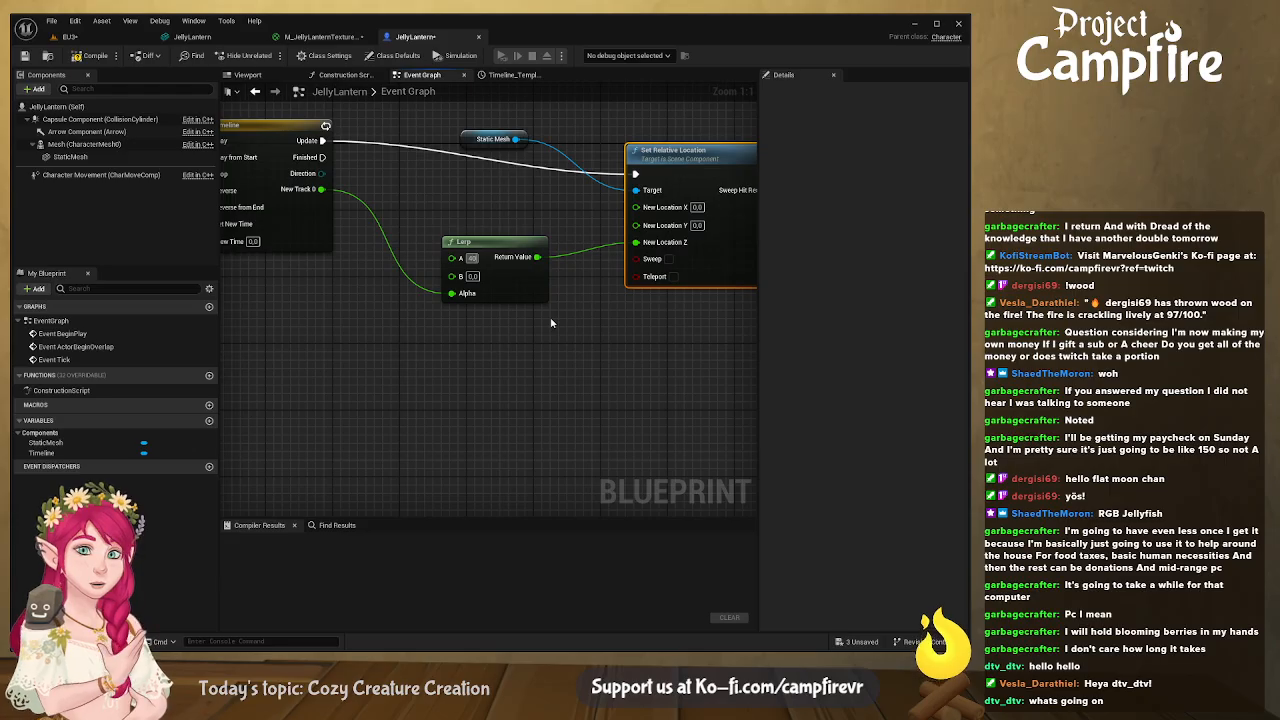
click(472, 277)
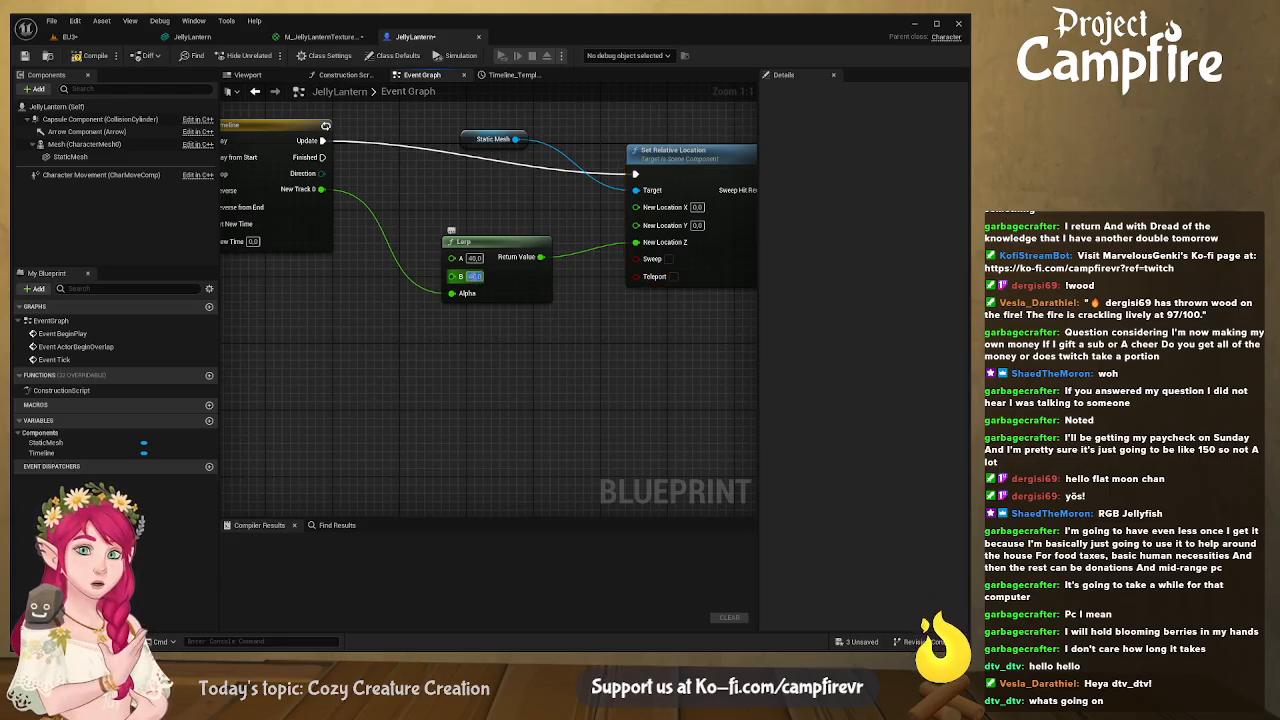
click(571, 332)
right_drag(647, 322, 586, 341)
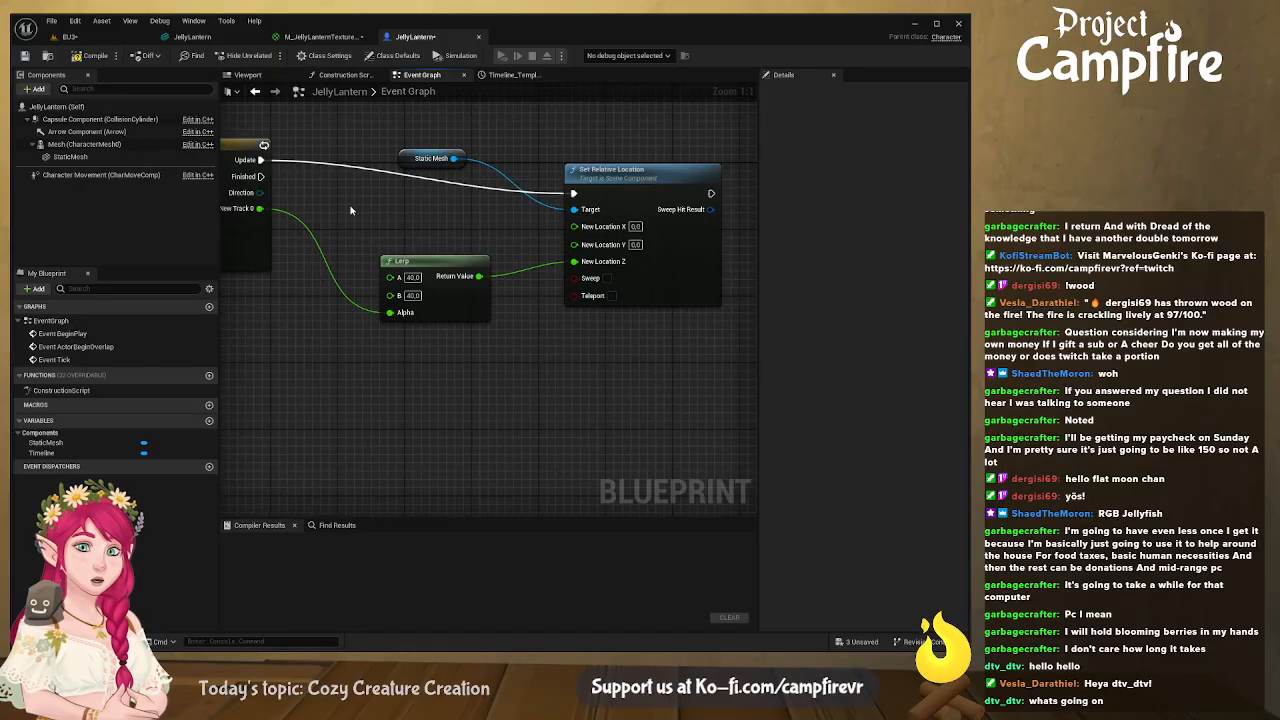
right_drag(355, 216, 487, 226)
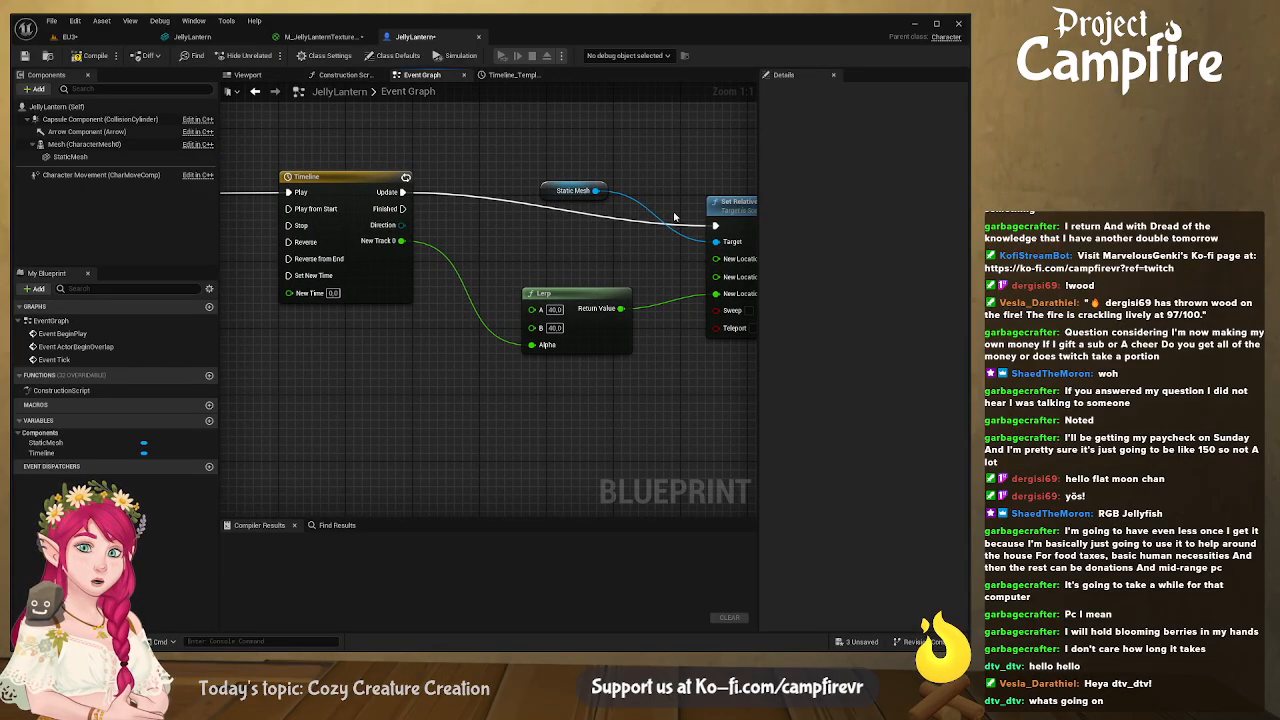
Compile and save the JellyLantern Blueprint, and start a play session in the EU3 level
click(90, 55)
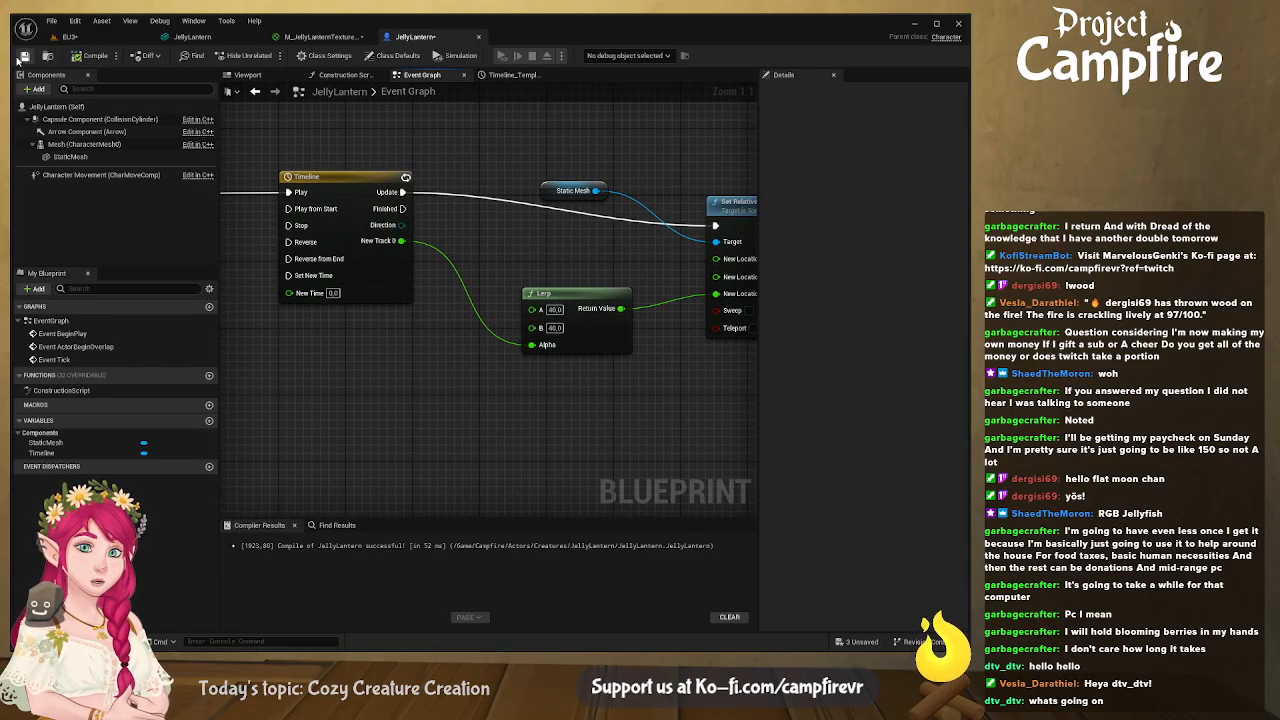
click(25, 55)
click(68, 36)
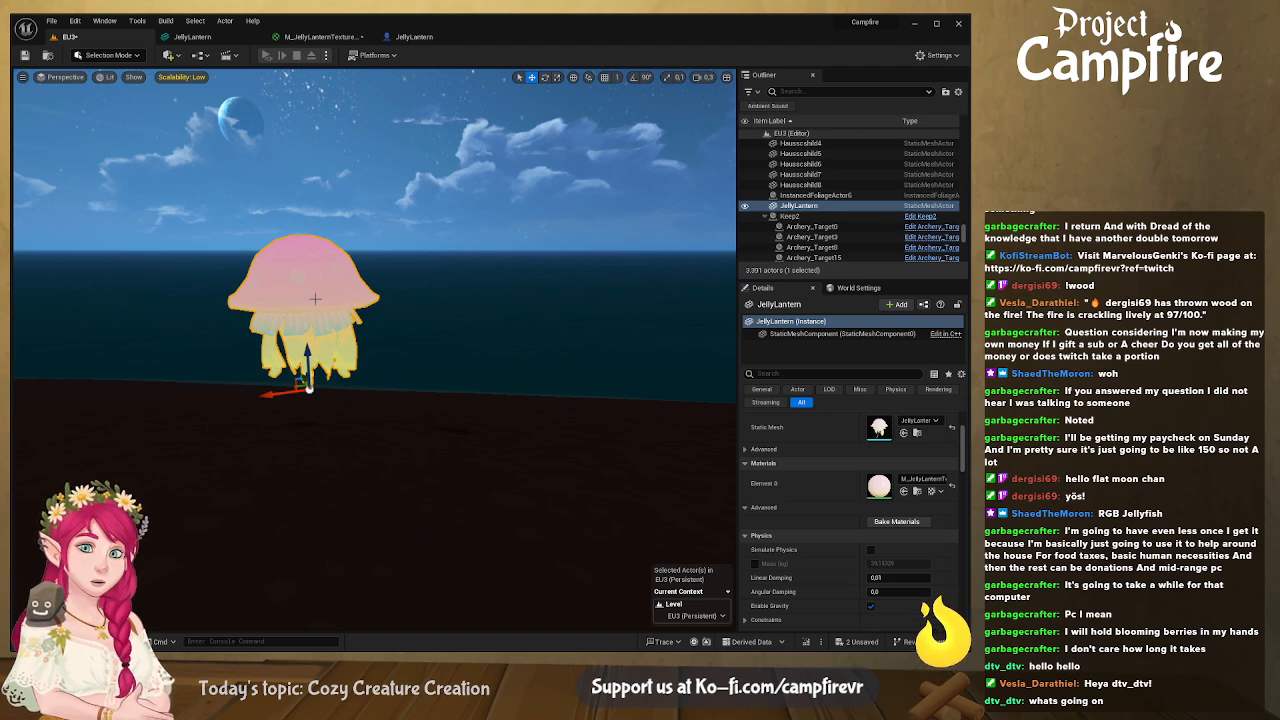
click(266, 55)
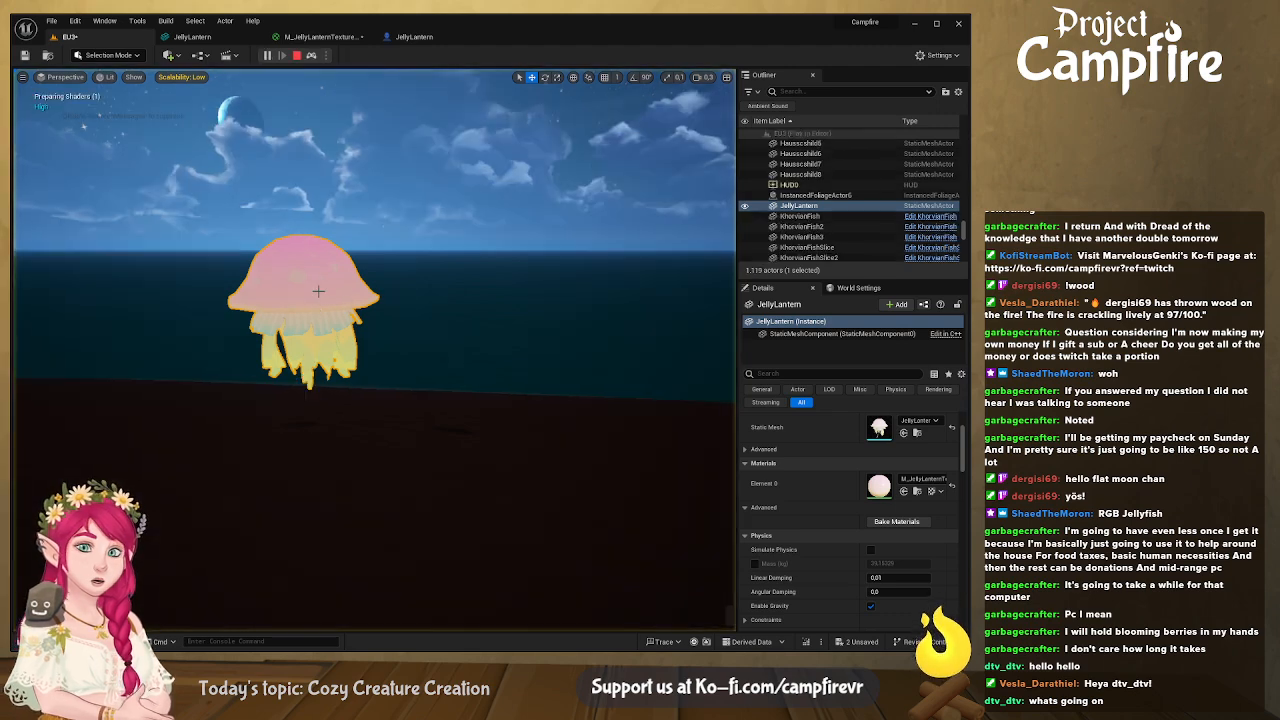
Stop the play session and replace the JellyLantern static mesh in the EU3 level with the JellyLantern Blueprint
click(296, 55)
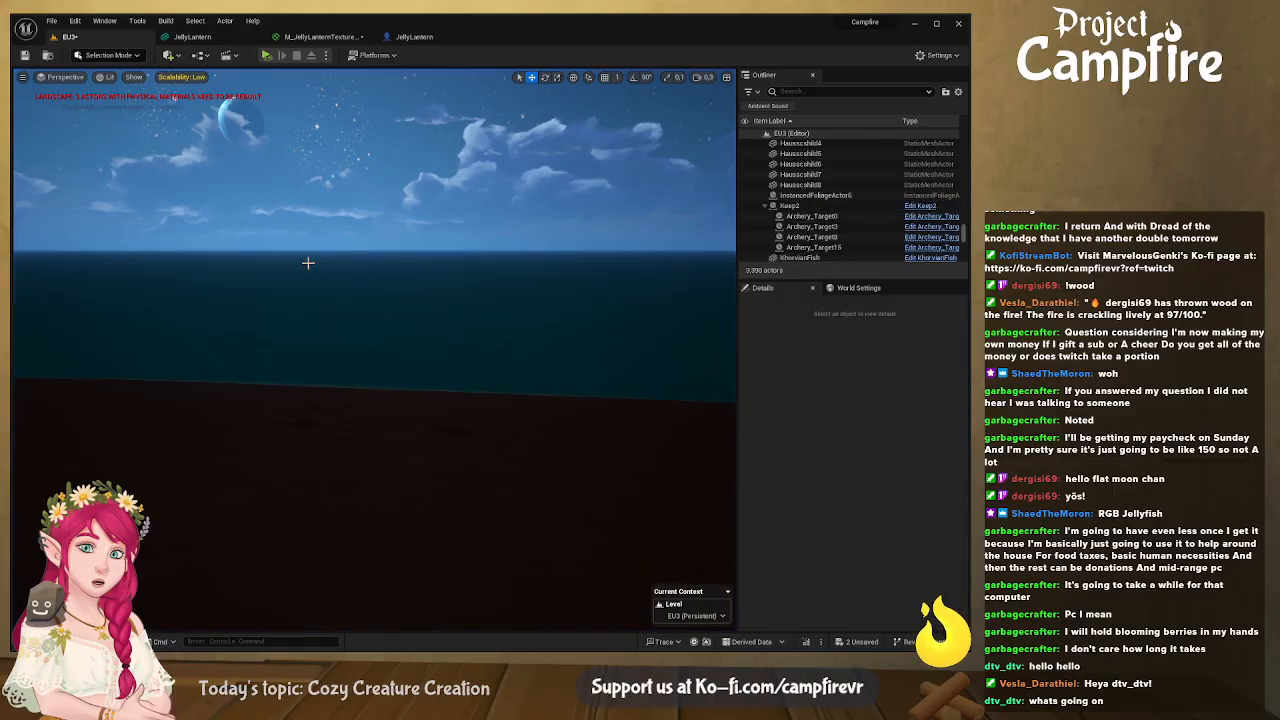
key(ctrl+space)
drag(305, 362, 341, 428)
mouse_move(366, 460)
right_down()
mouse_move(366, 440)
mouse_move(366, 460)
right_up()
key(e)
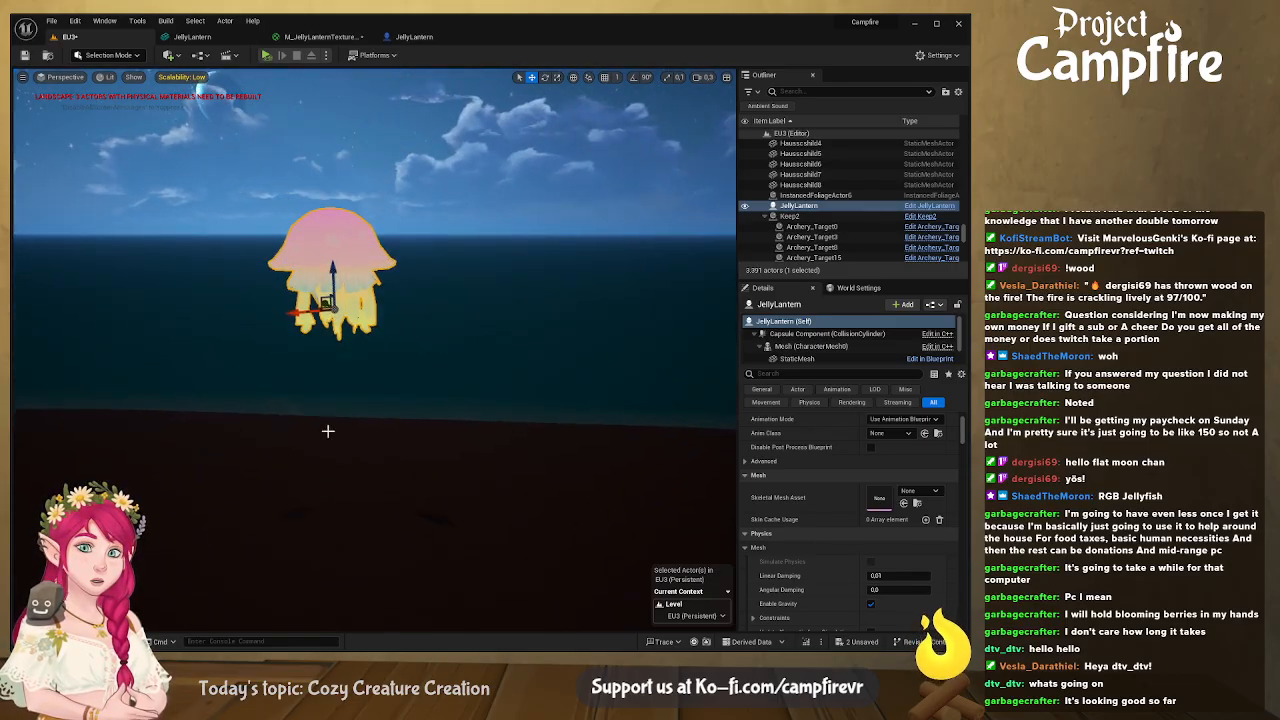
Run a play session in the EU3 level to watch the placed JellyLantern's motion, and stop it
click(268, 59)
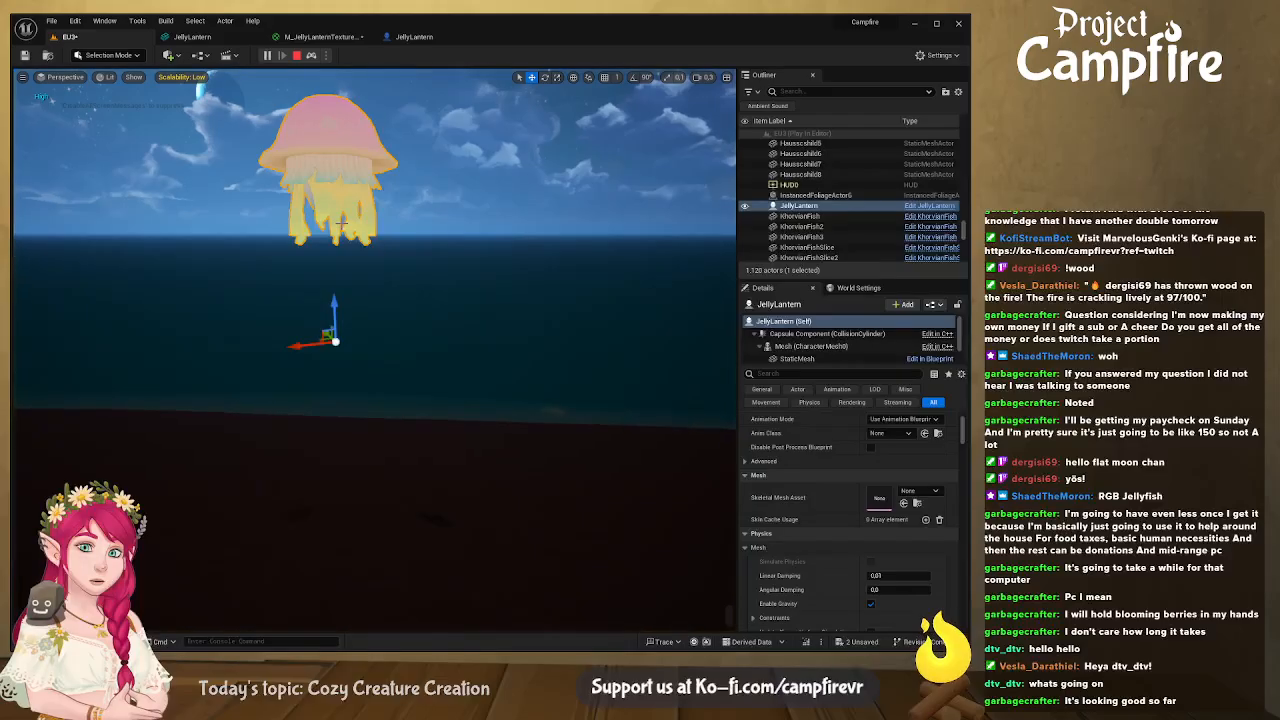
drag(333, 325, 331, 466)
right_drag(353, 437, 270, 315)
key(d)
right_drag(369, 406, 275, 402)
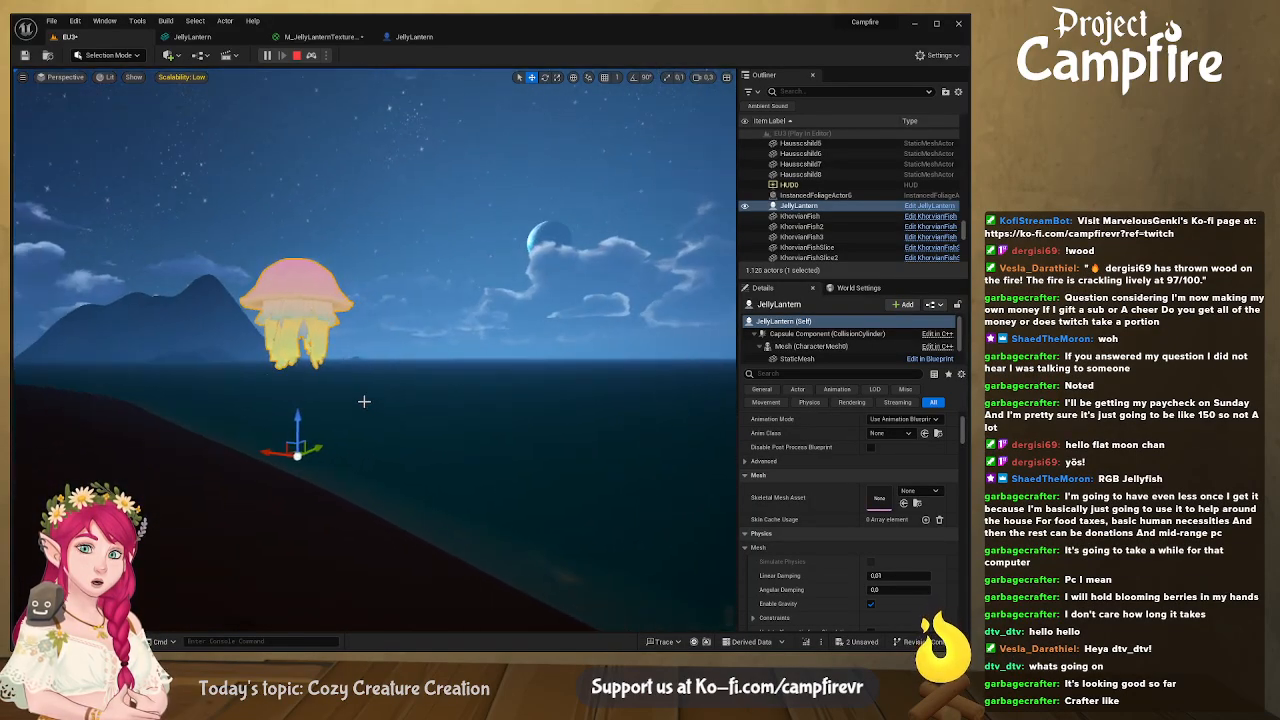
click(297, 56)
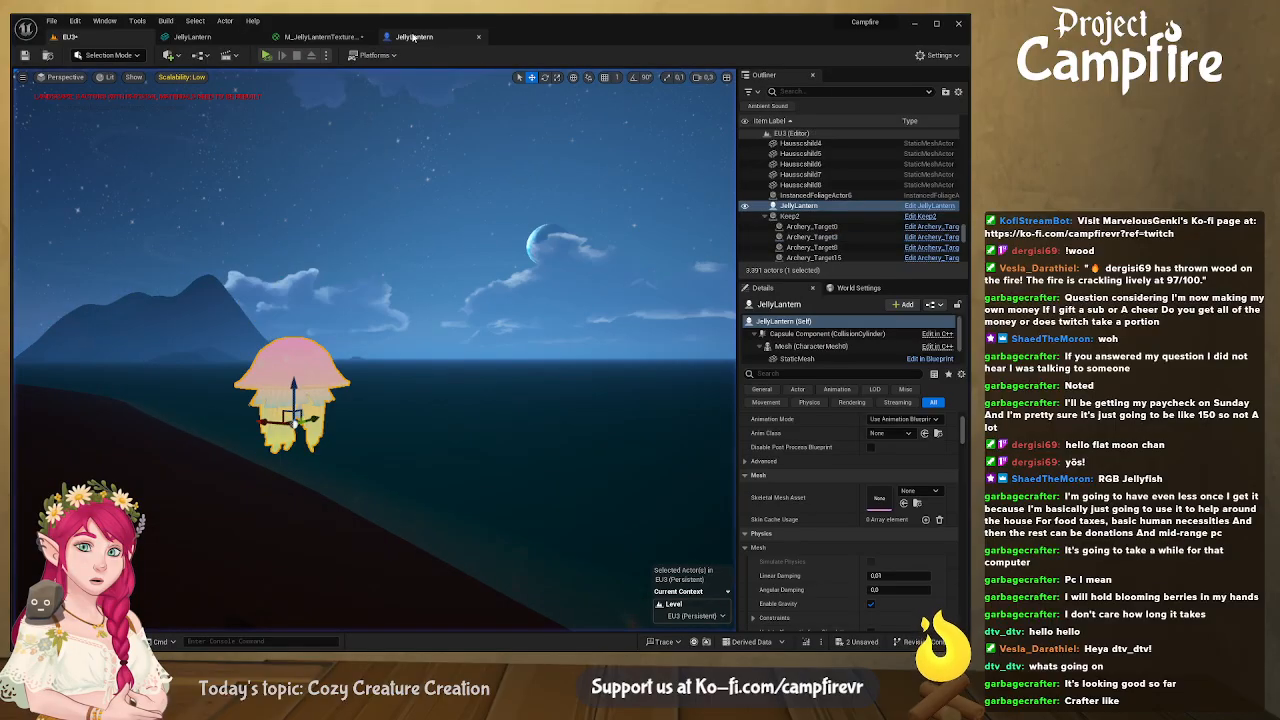
Reparent the StaticMesh component directly to the Capsule Component in the JellyLantern Blueprint, and compile and save it
click(336, 37)
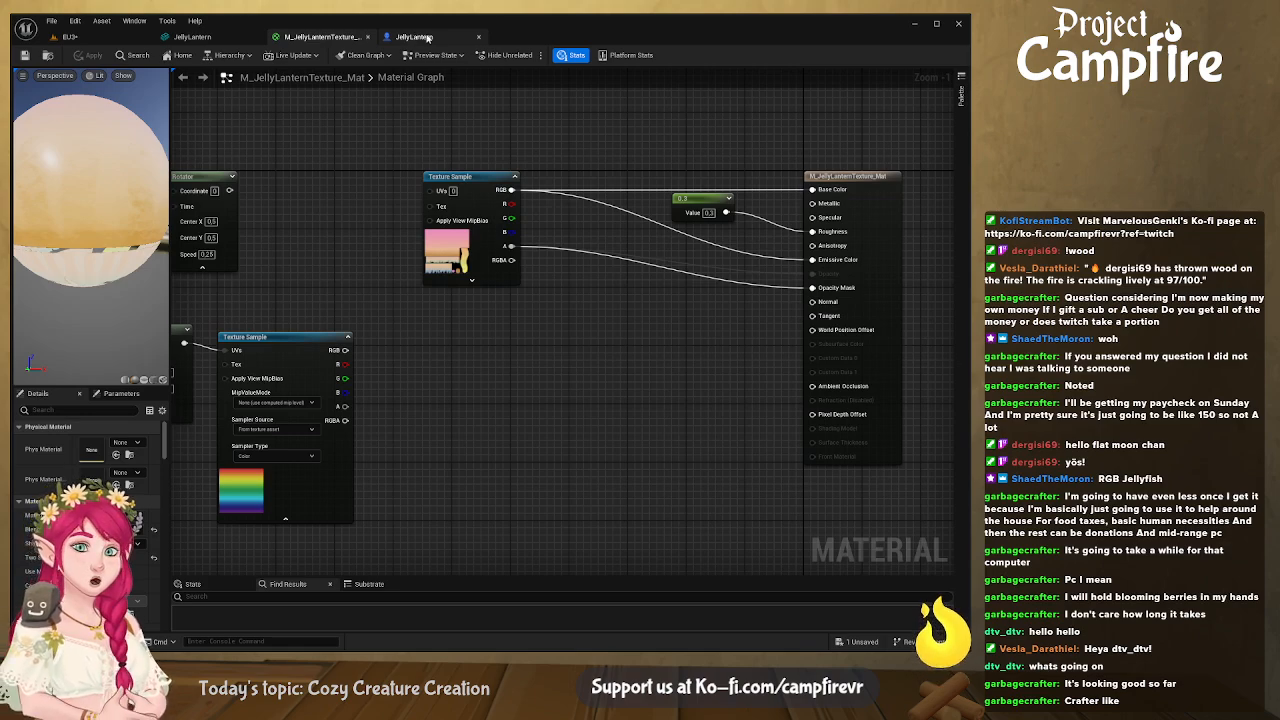
click(412, 37)
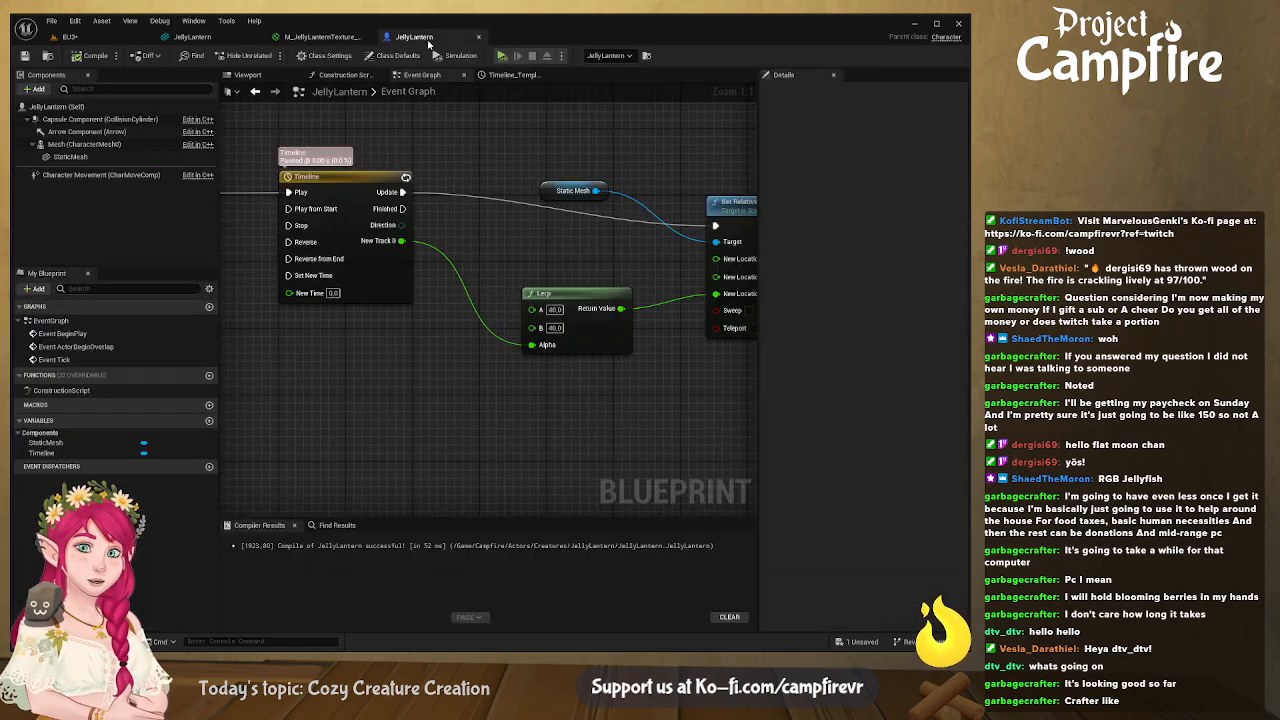
right_drag(539, 240, 465, 235)
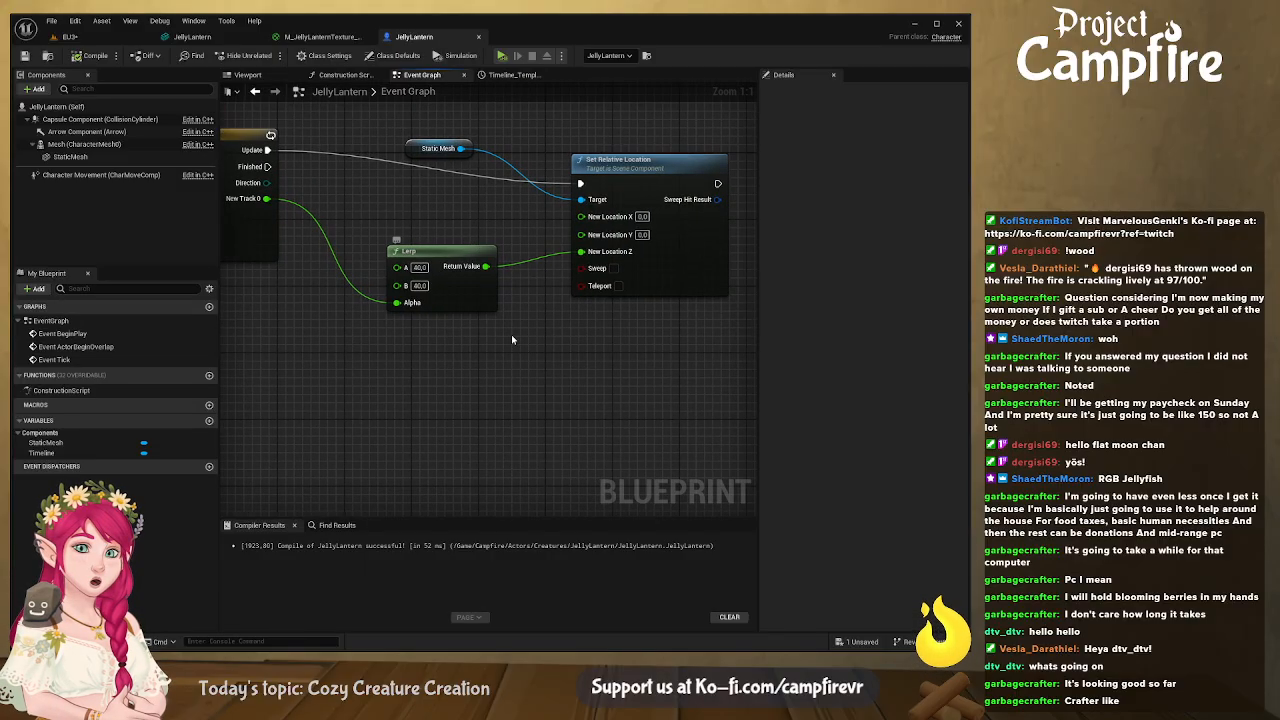
right_drag(527, 330, 760, 440)
right_drag(494, 403, 376, 353)
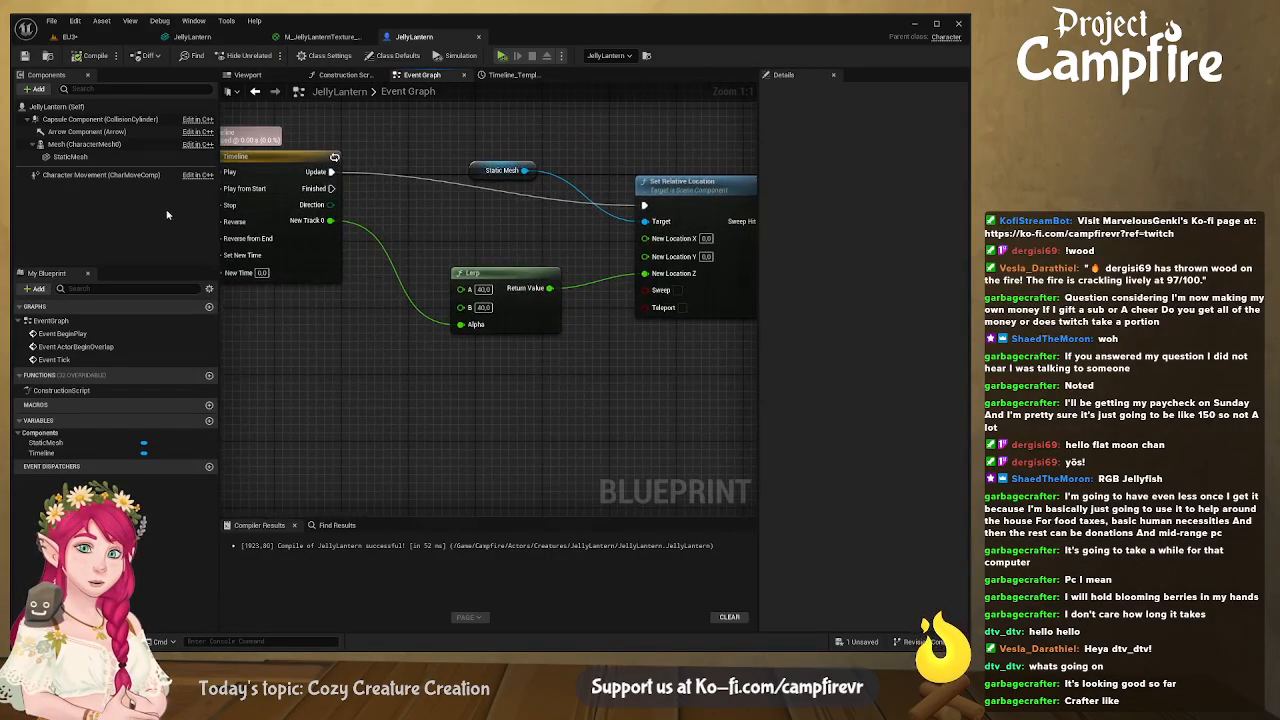
click(72, 157)
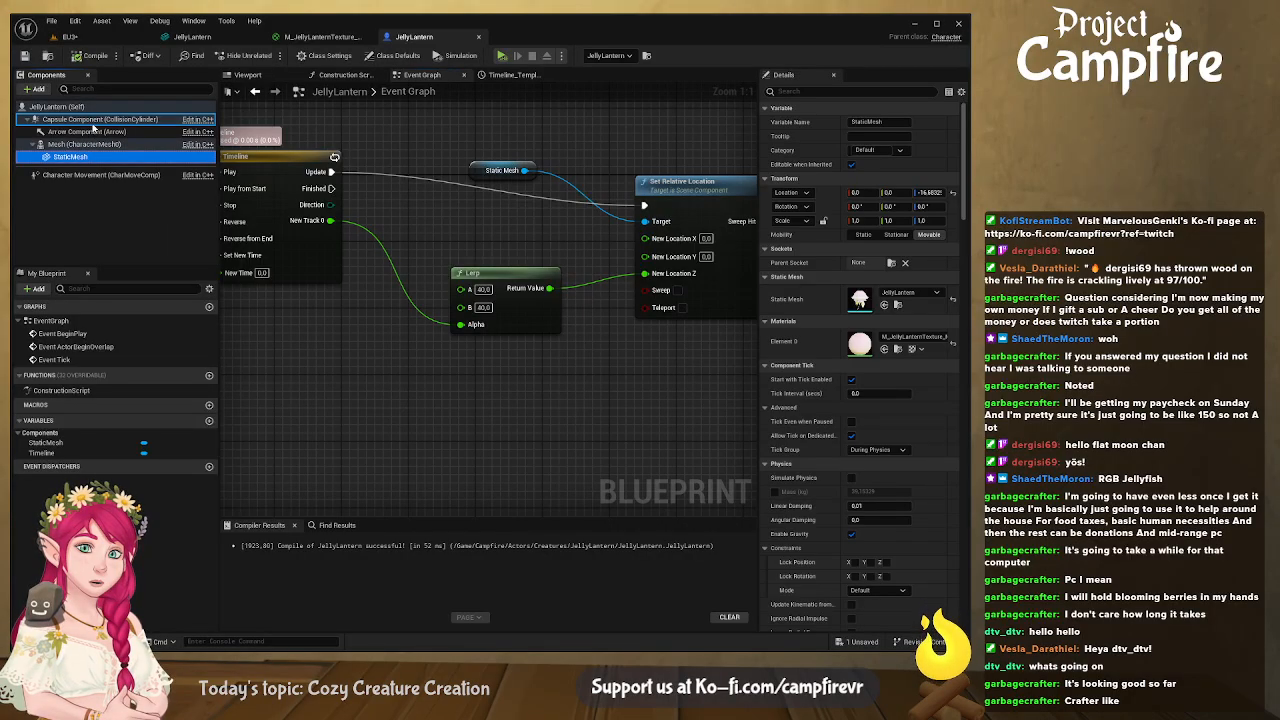
drag(93, 127, 92, 122)
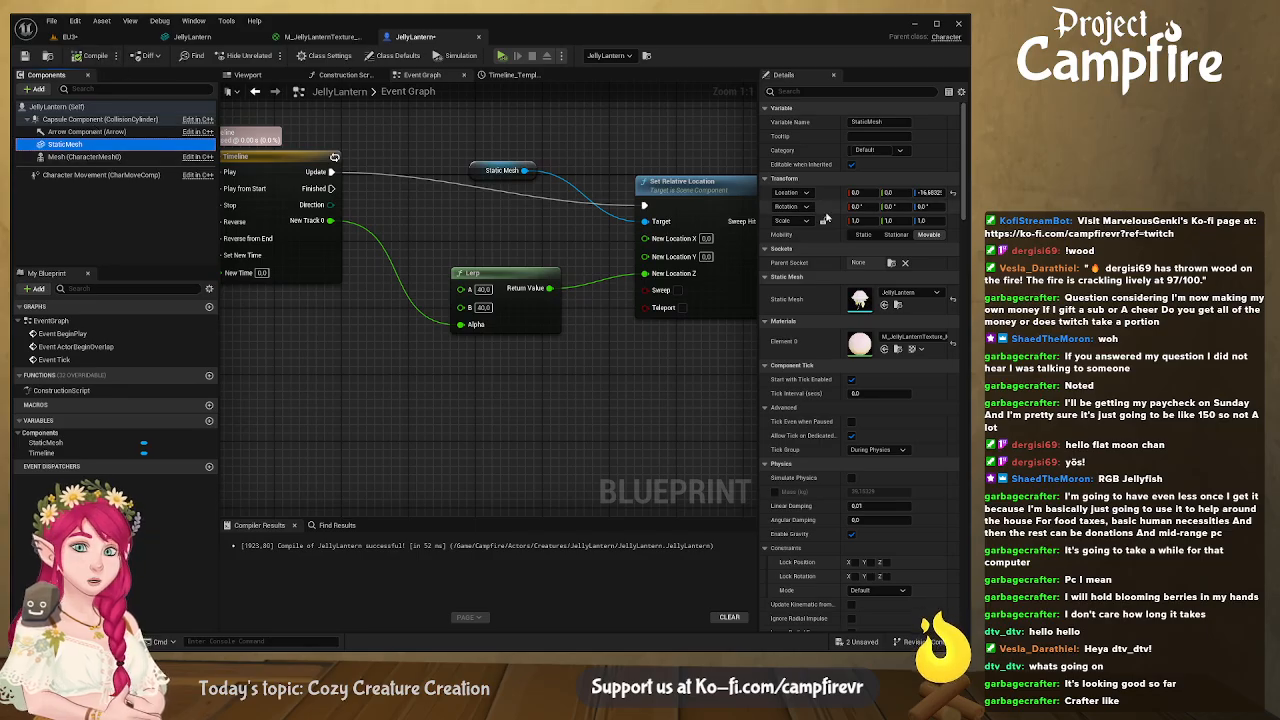
click(84, 55)
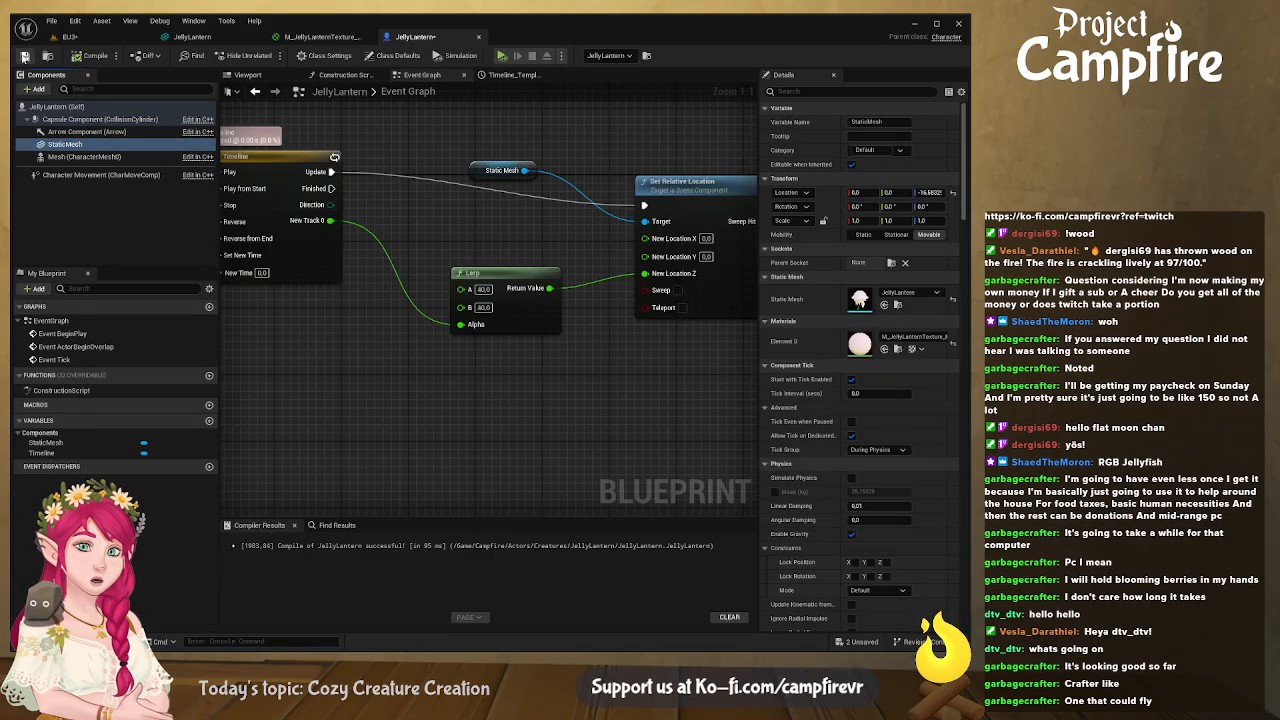
Test the reparented JellyLantern mesh in a play session in the EU3 level, and stop the session
click(80, 39)
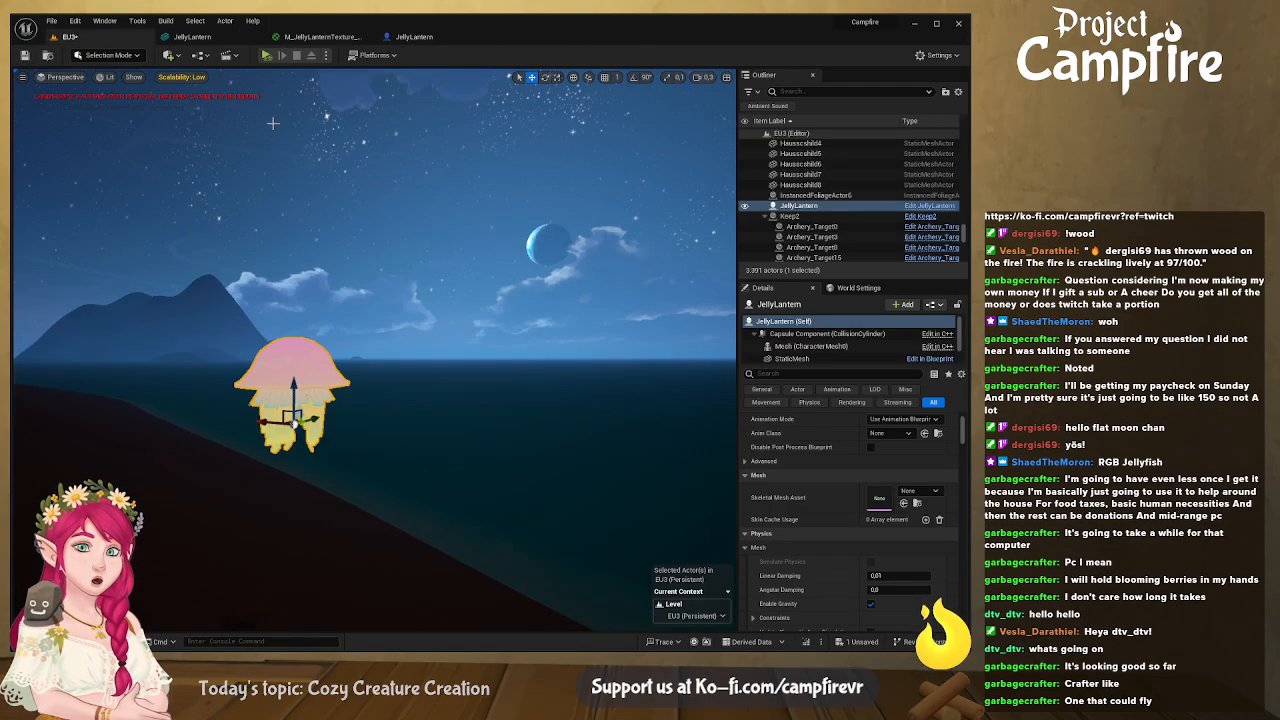
click(265, 56)
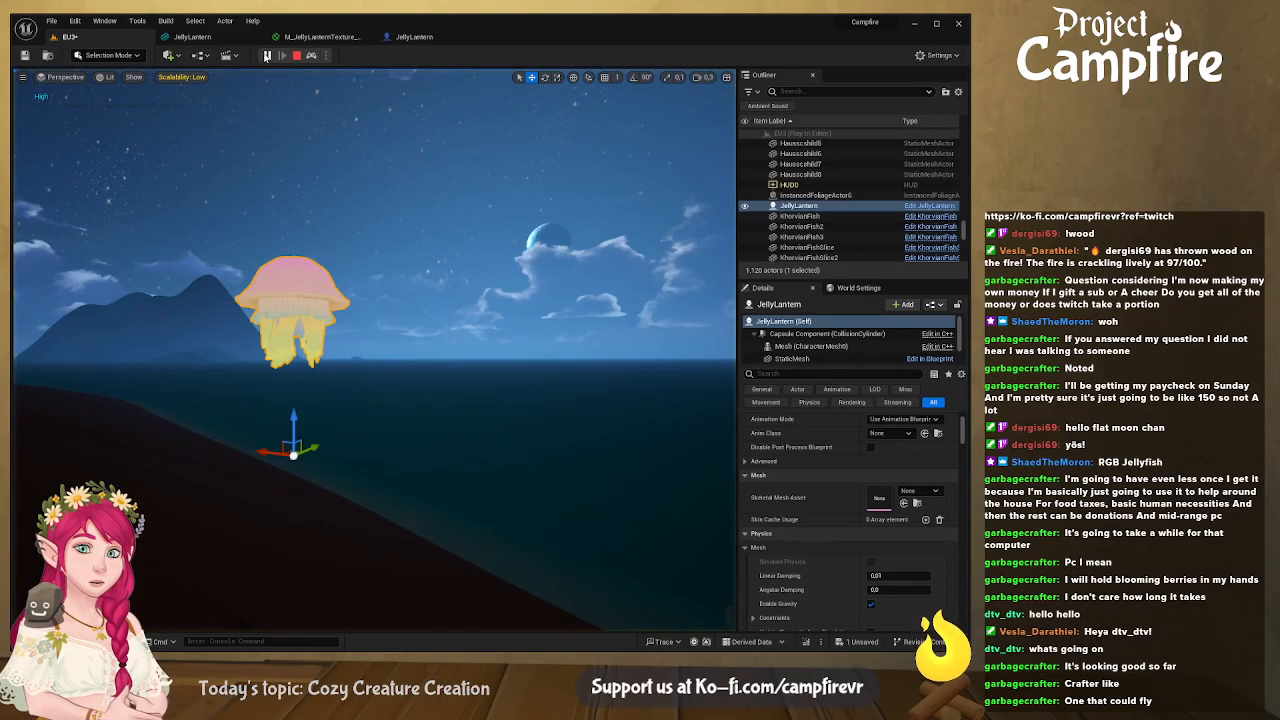
right_drag(375, 350, 480, 397)
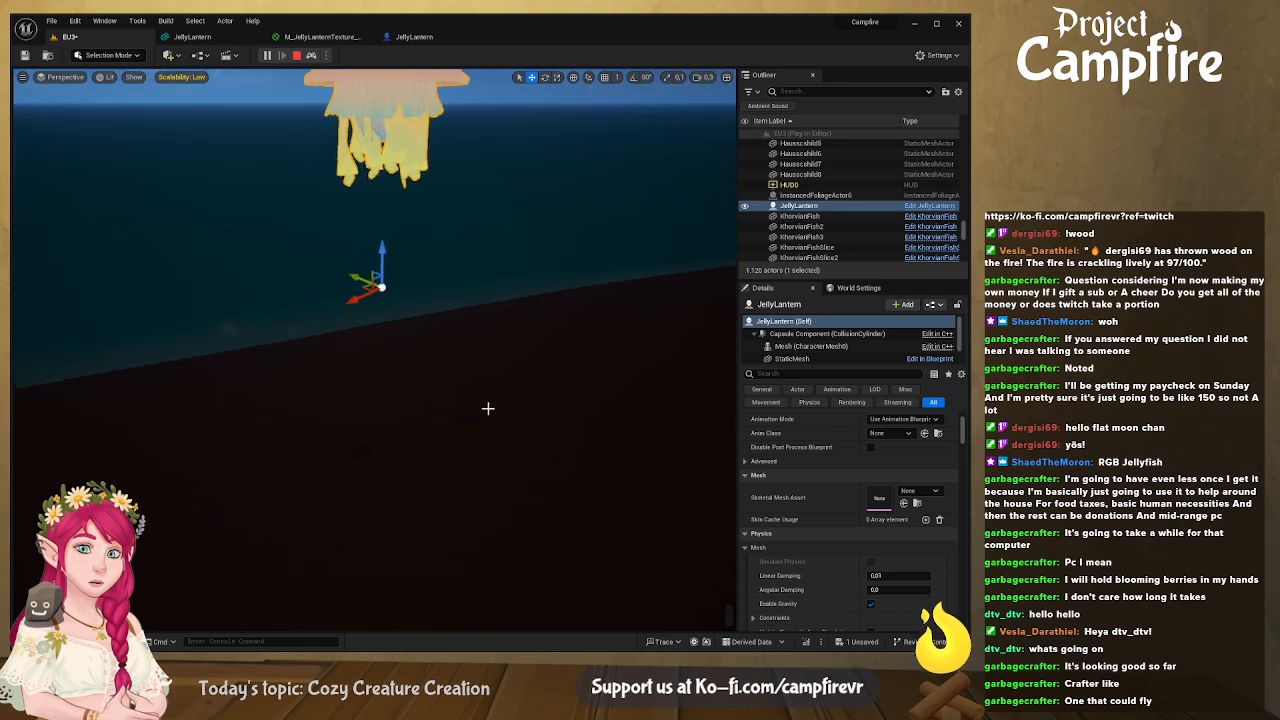
drag(367, 294, 523, 285)
right_drag(523, 285, 305, 308)
click(297, 55)
Examine the Lerp node's inputs and the Timeline's curve in the JellyLantern Blueprint
click(438, 37)
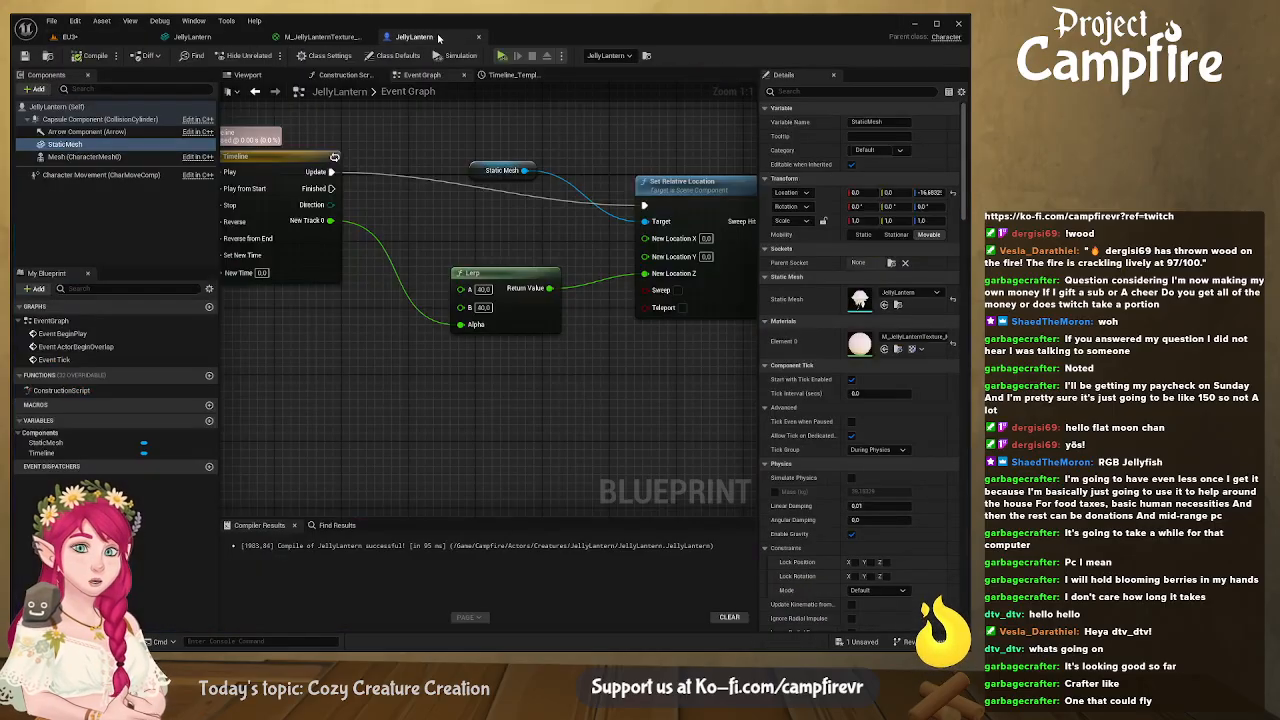
right_drag(475, 263, 518, 267)
right_drag(598, 240, 307, 218)
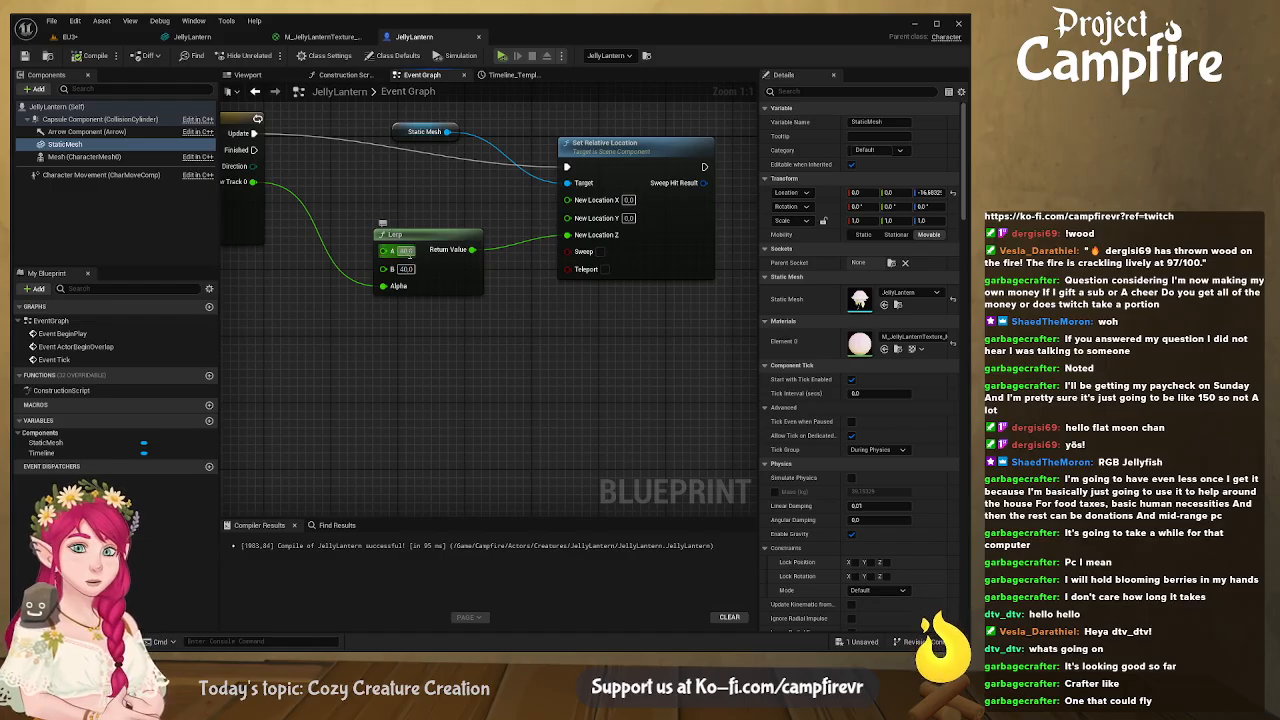
right_drag(350, 190, 552, 237)
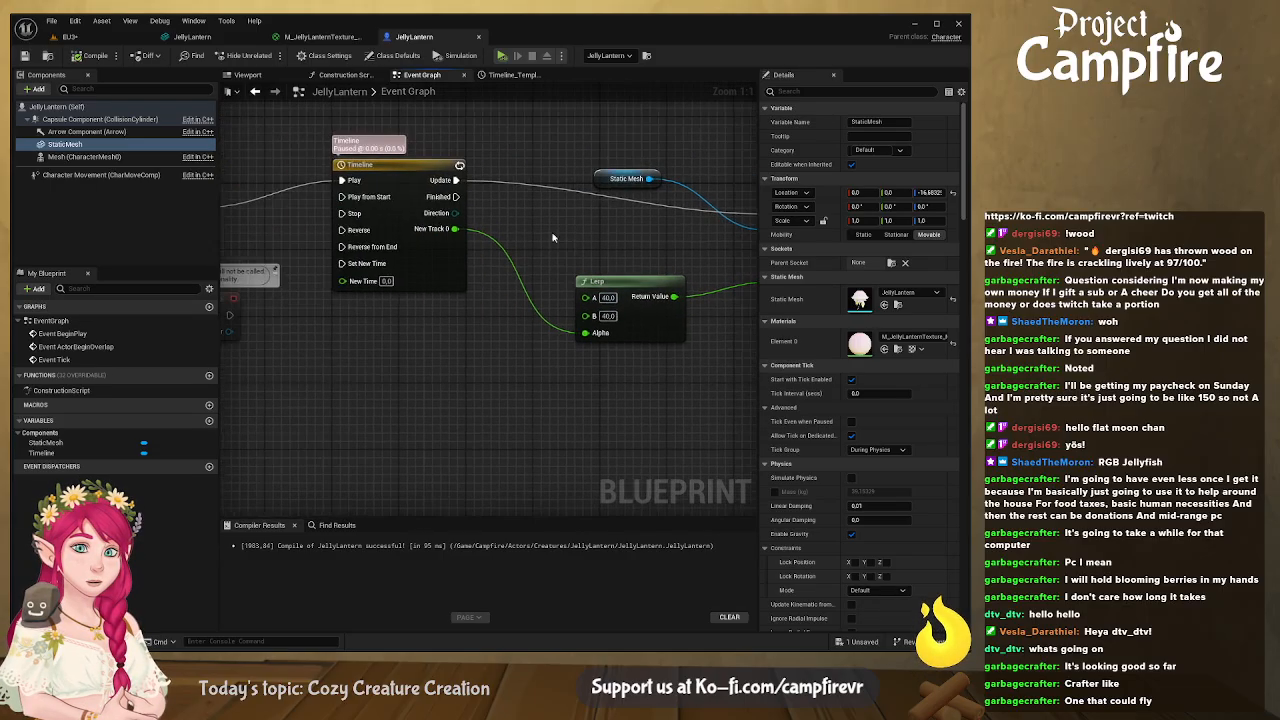
double_click(421, 172)
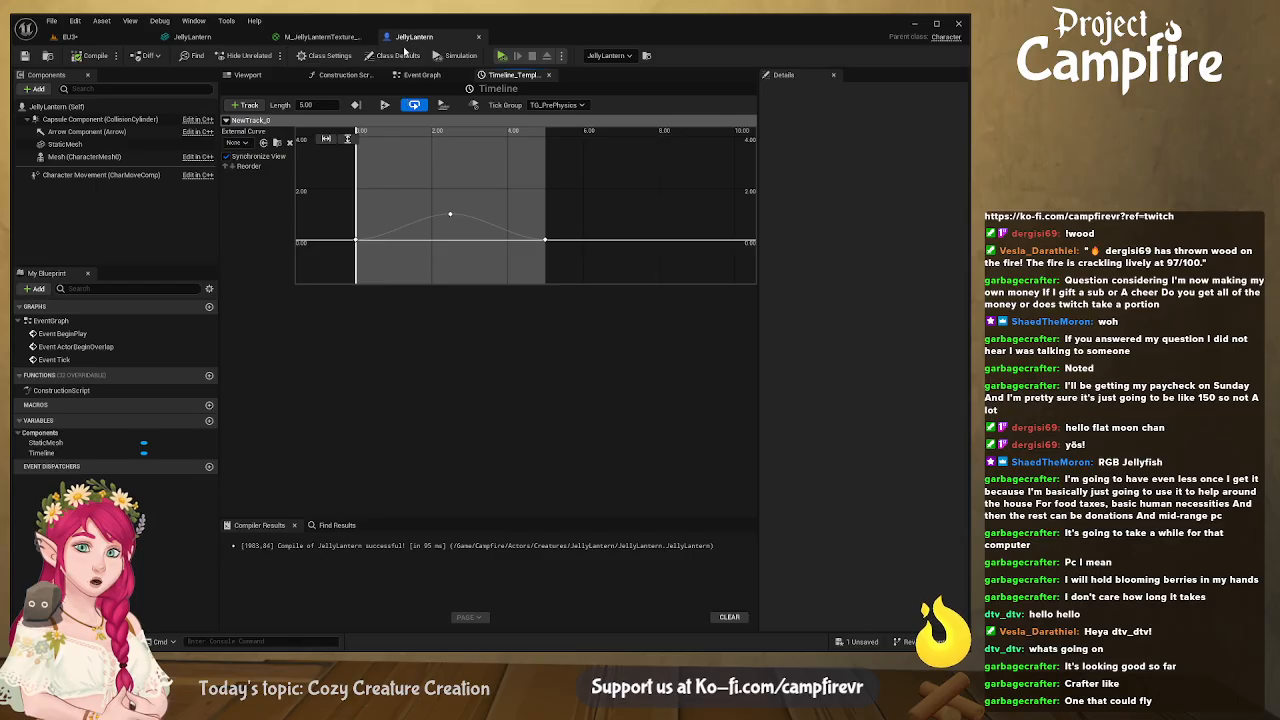
click(422, 78)
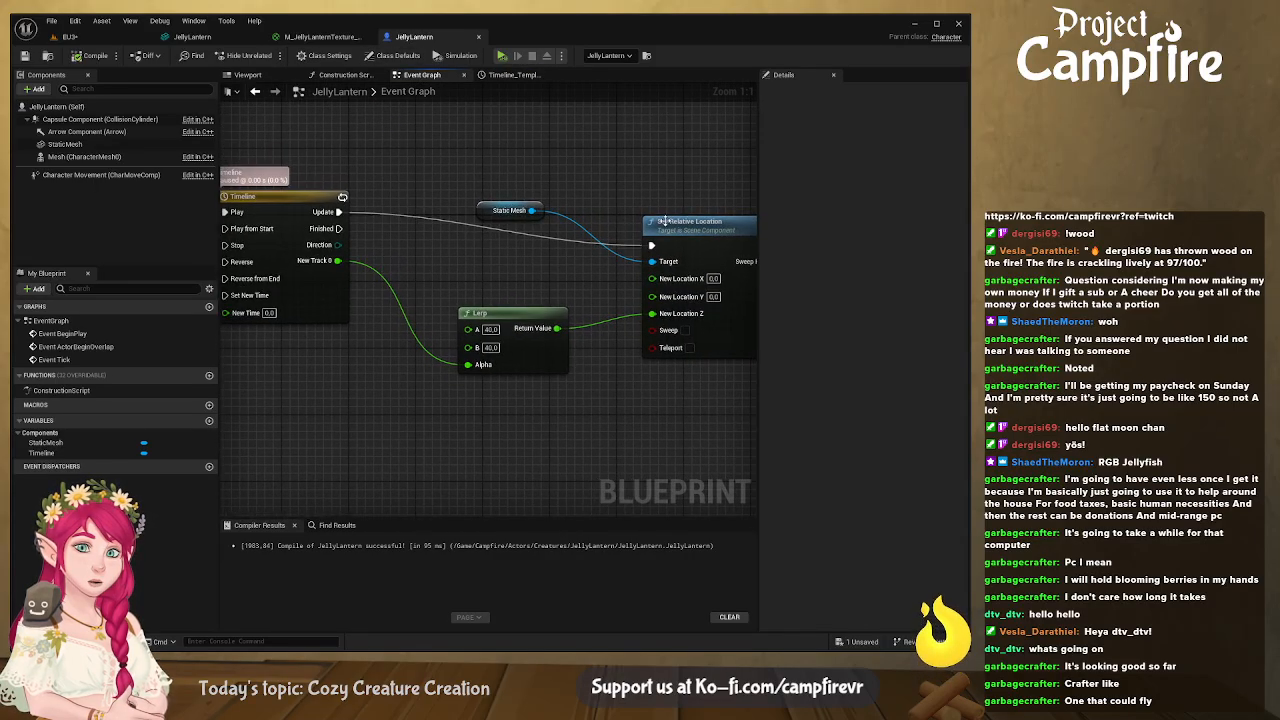
Insert a Print String node between the Timeline's Update and Set Relative Location to print the Lerp's Return Value, and compile and save
drag(664, 220, 724, 211)
right_drag(550, 256, 492, 243)
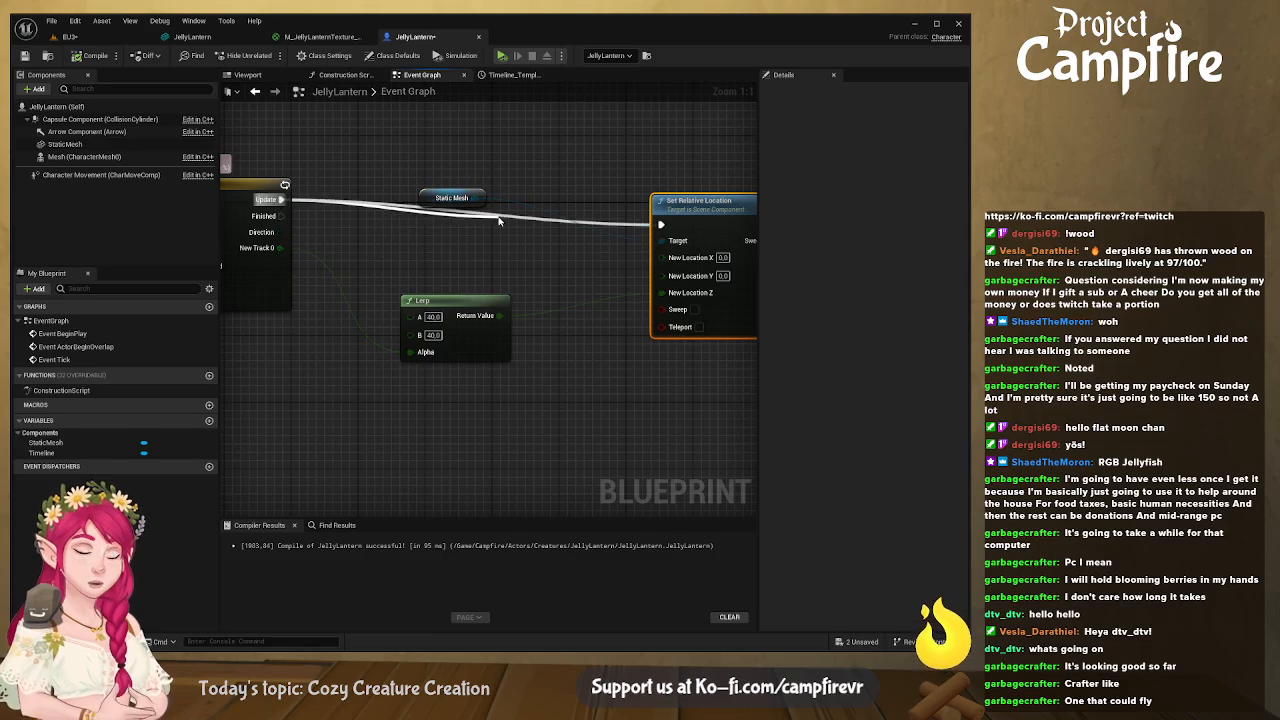
key(Return)
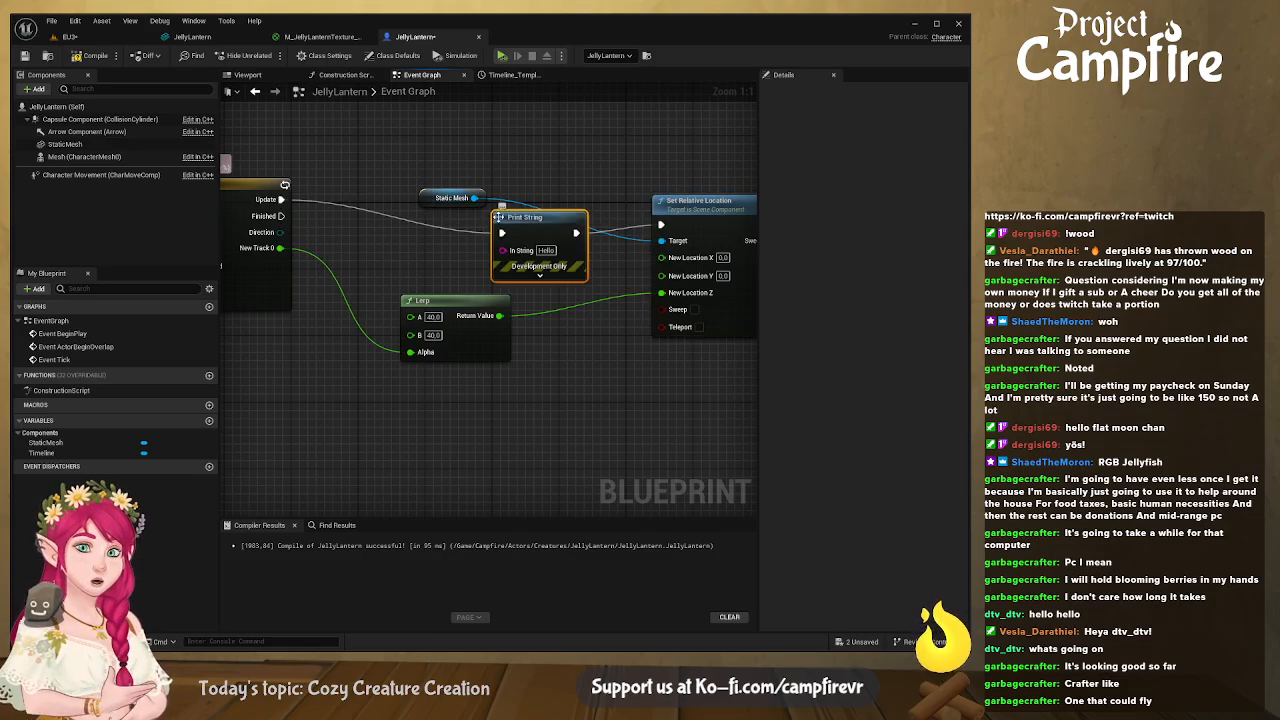
drag(500, 316, 502, 250)
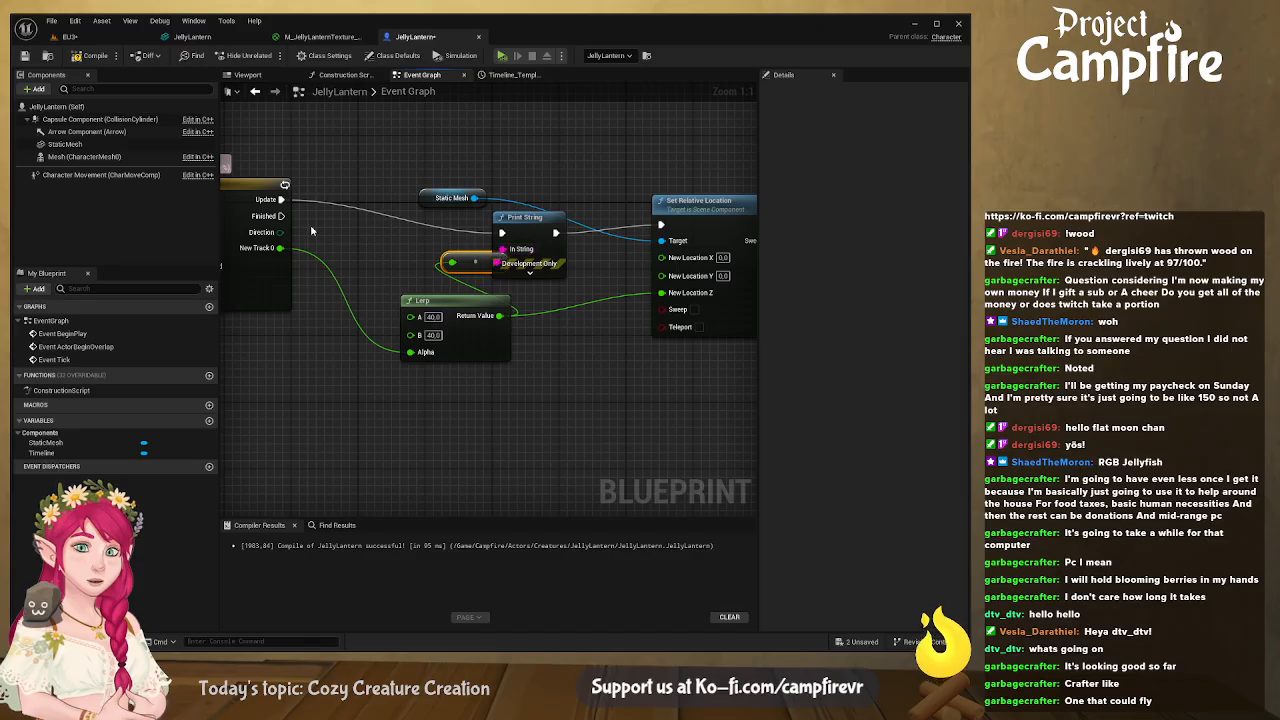
click(92, 56)
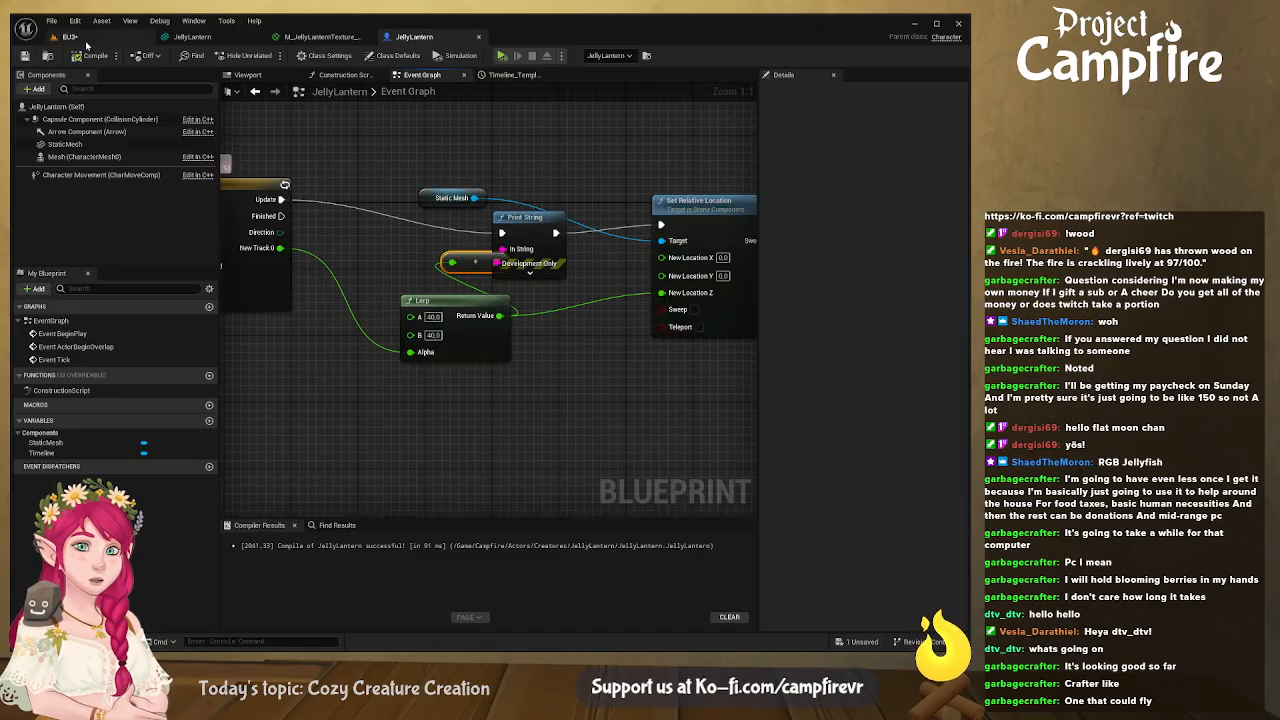
Check the printed Lerp output during a play session in the EU3 level, and stop the session
click(70, 36)
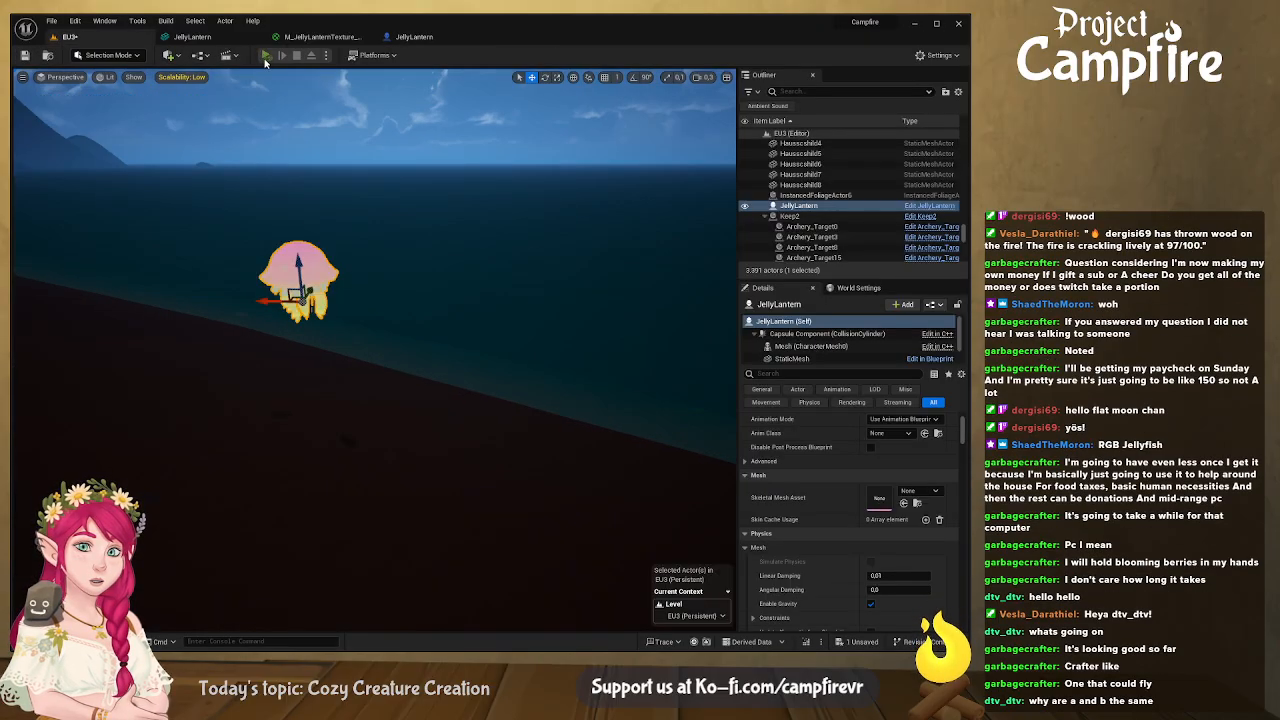
click(265, 57)
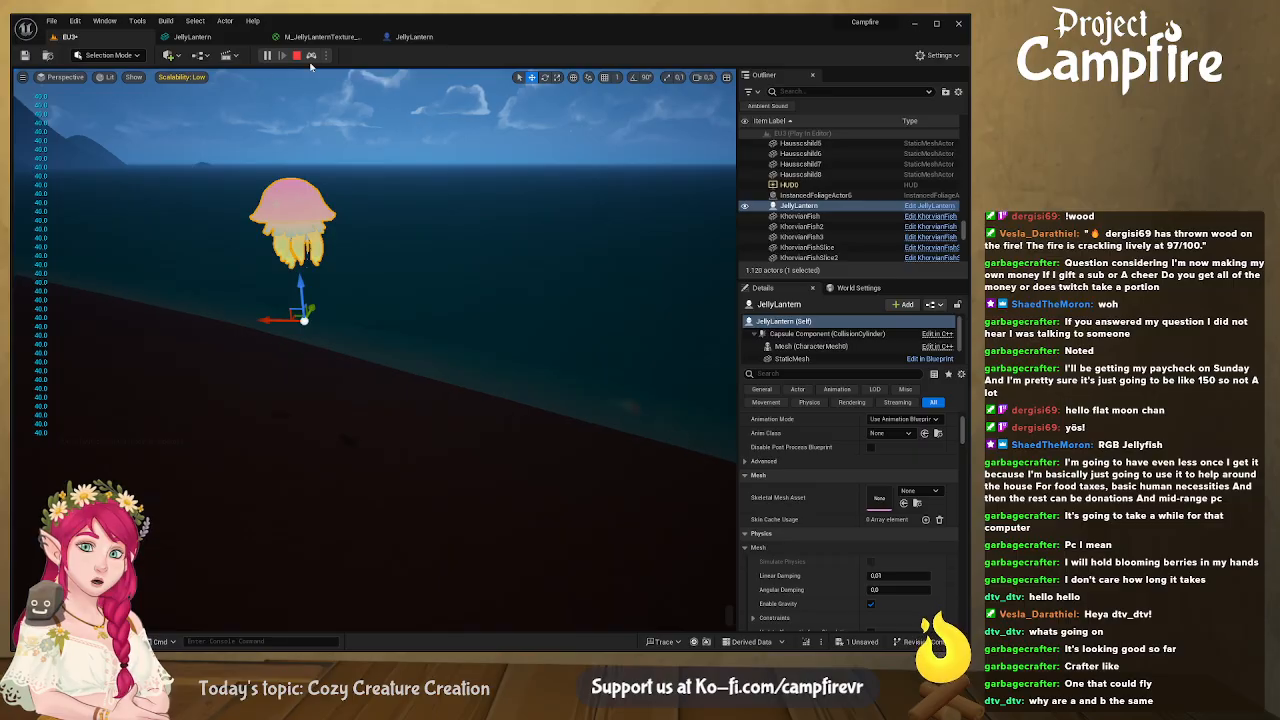
click(297, 56)
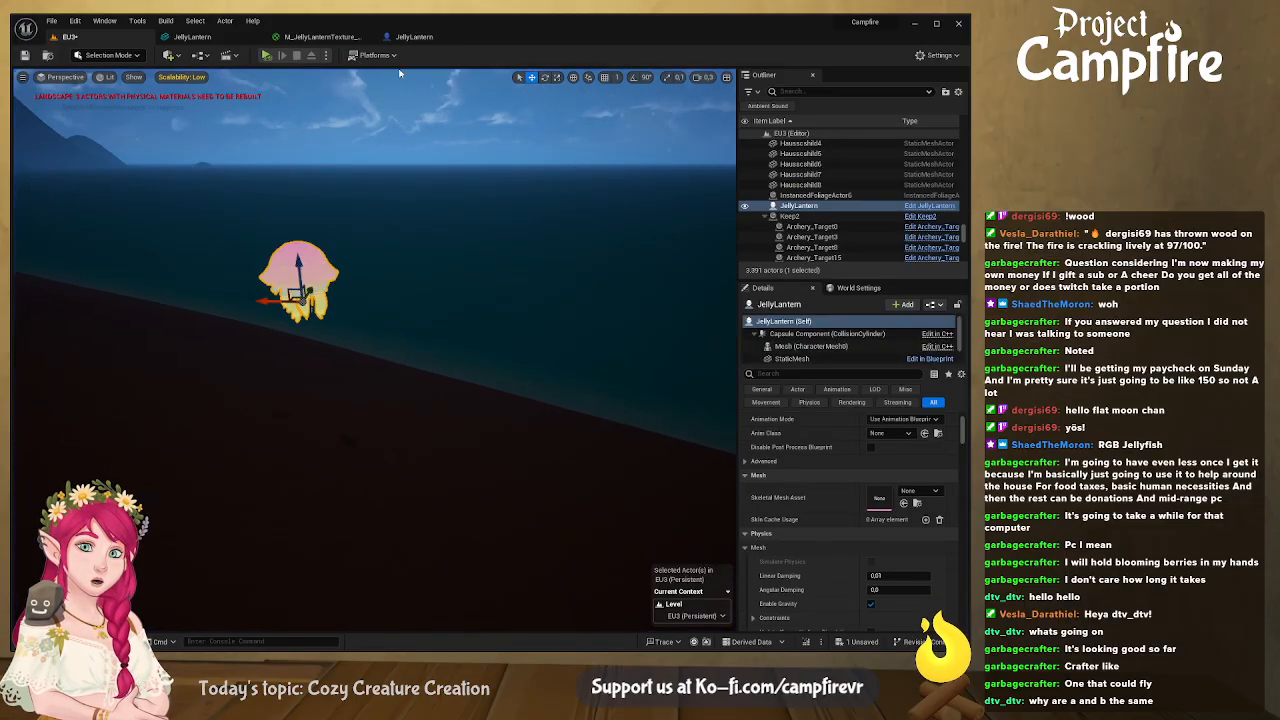
Inspect the time and value of the start, middle and end keys on the Timeline's NewTrack_0 curve
click(433, 37)
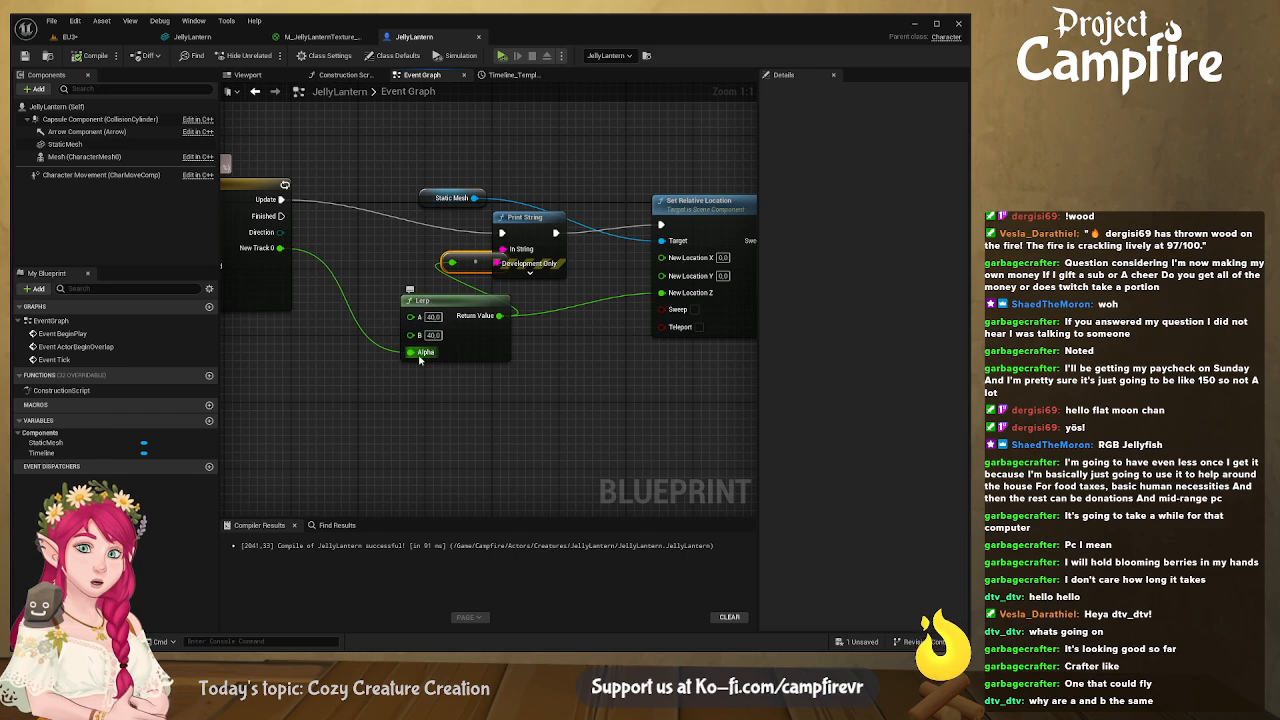
right_drag(493, 357, 604, 358)
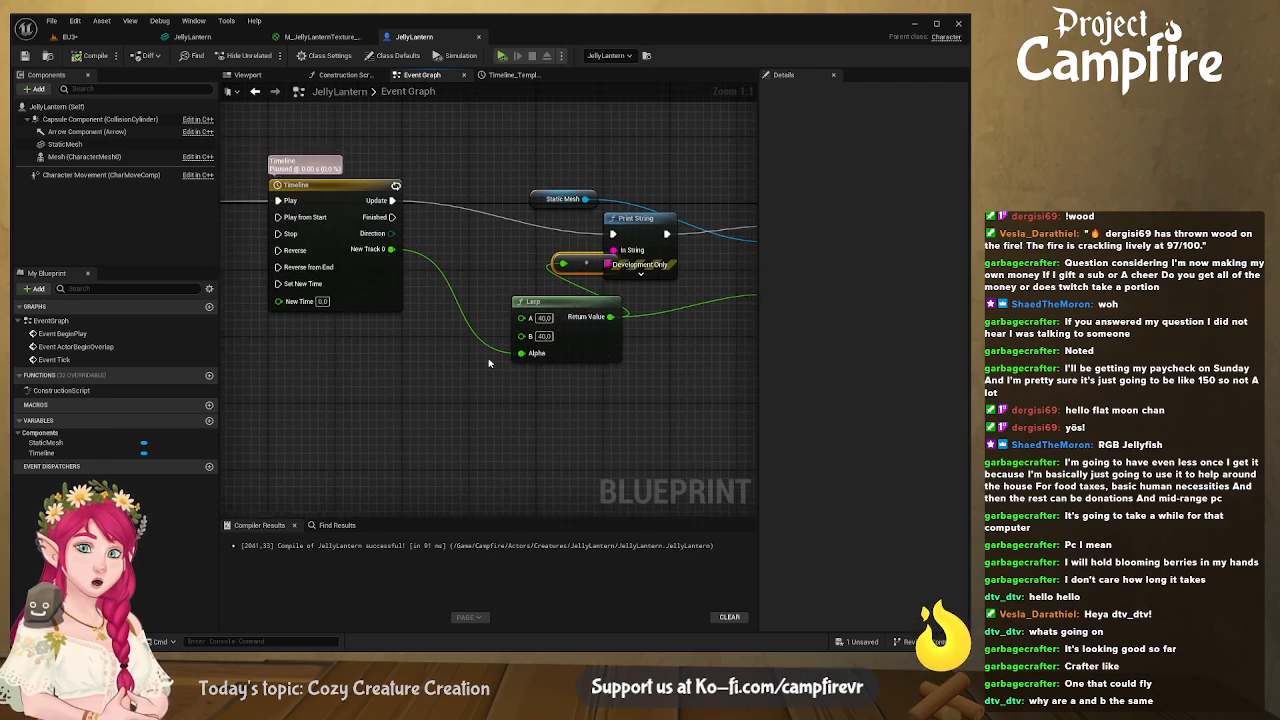
double_click(368, 253)
right_drag(367, 257, 389, 276)
drag(355, 224, 397, 277)
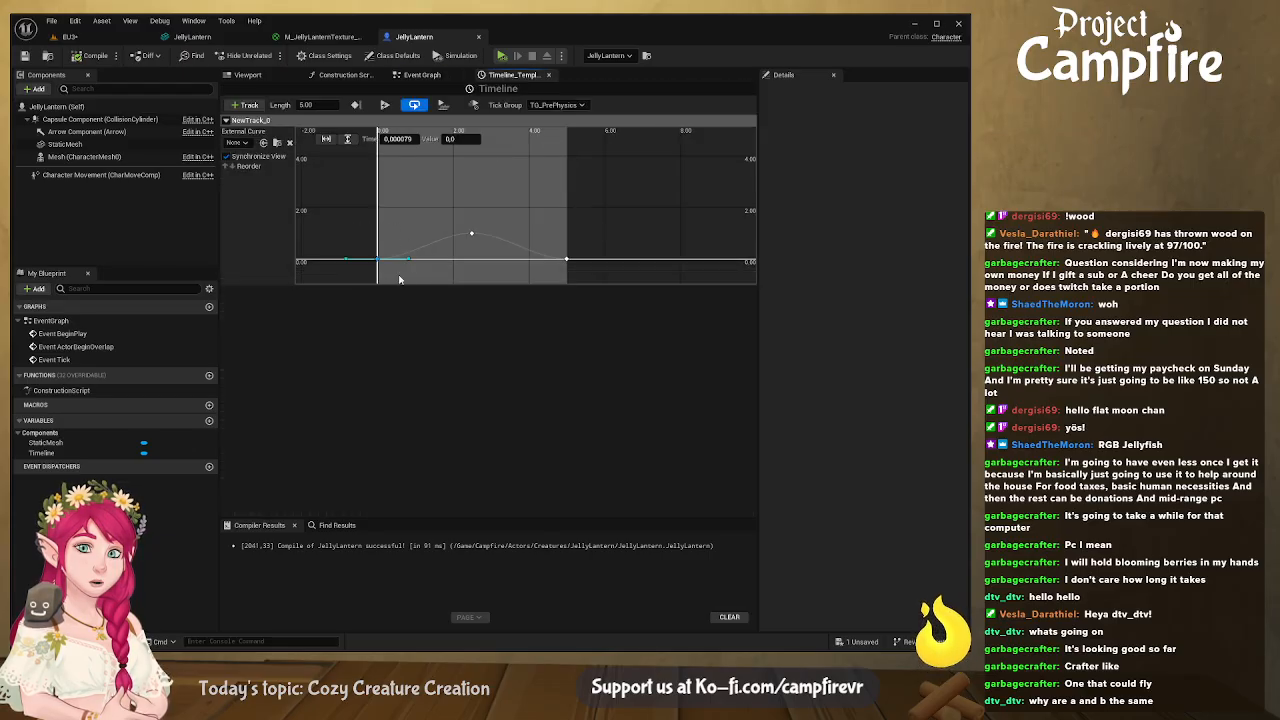
click(471, 233)
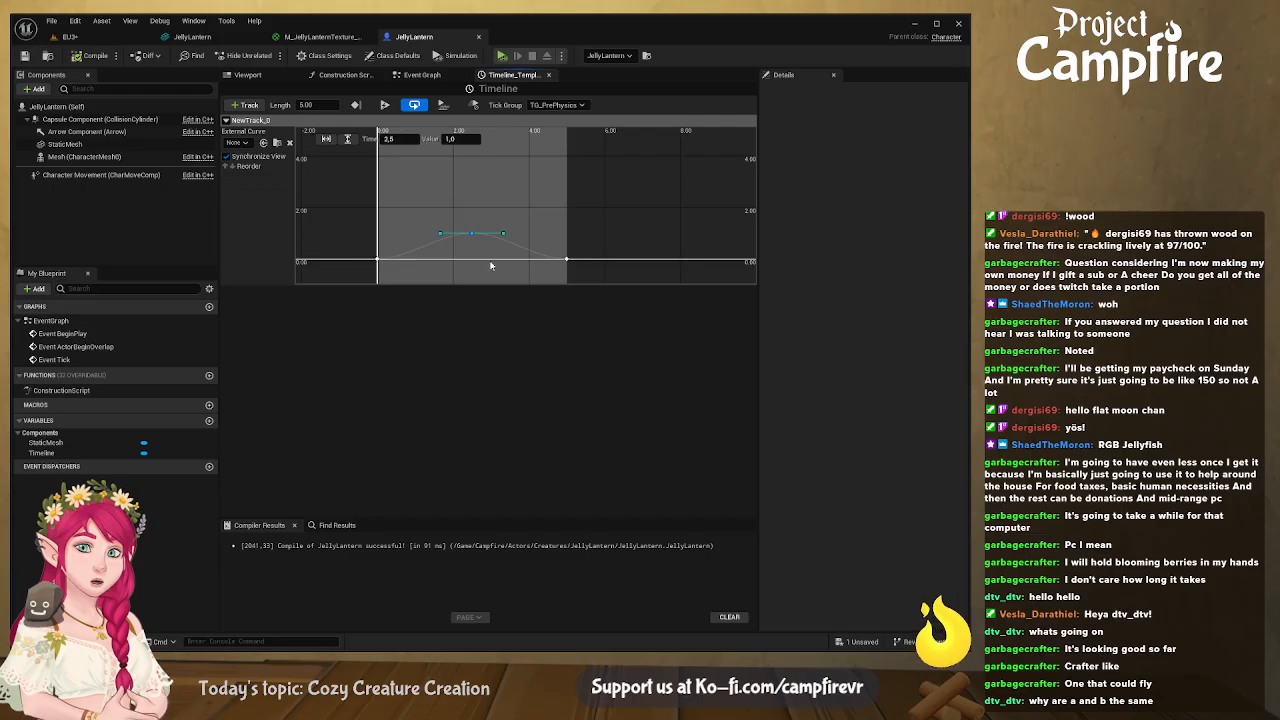
drag(558, 226, 600, 291)
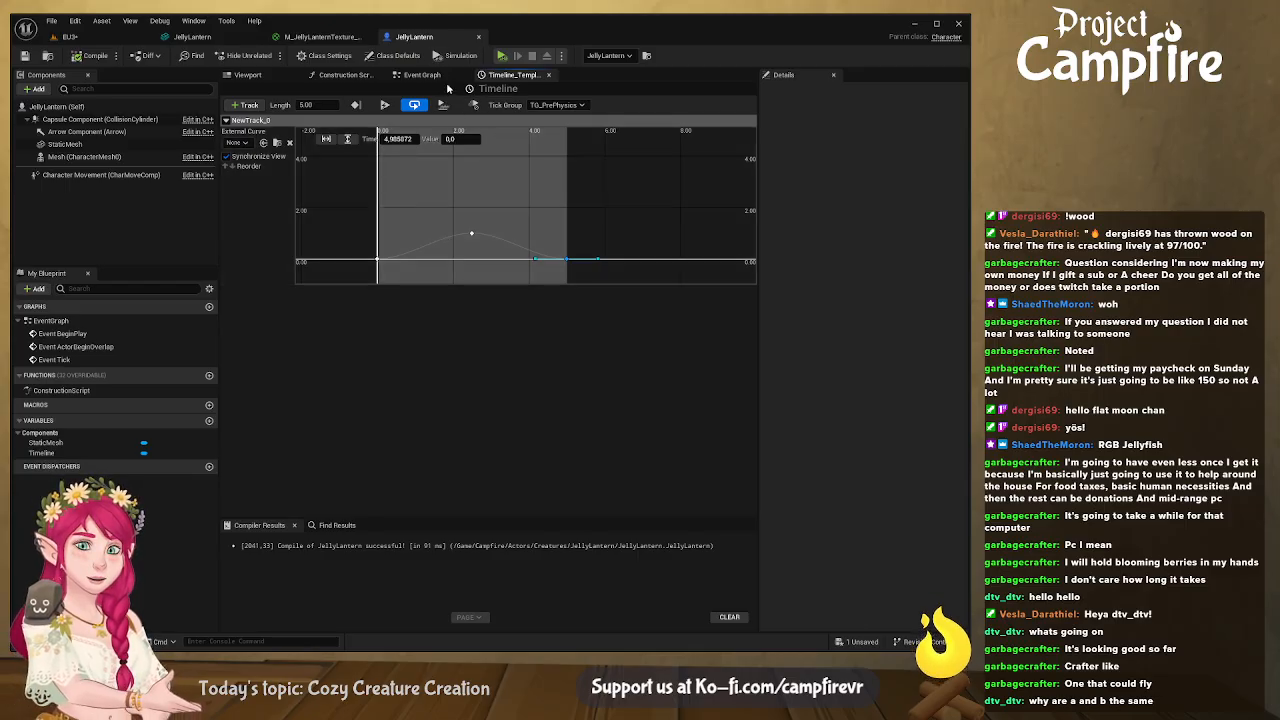
Connect the Timeline's New Track 0 output to the Print String's conversion node in place of the Lerp's Return Value
click(418, 75)
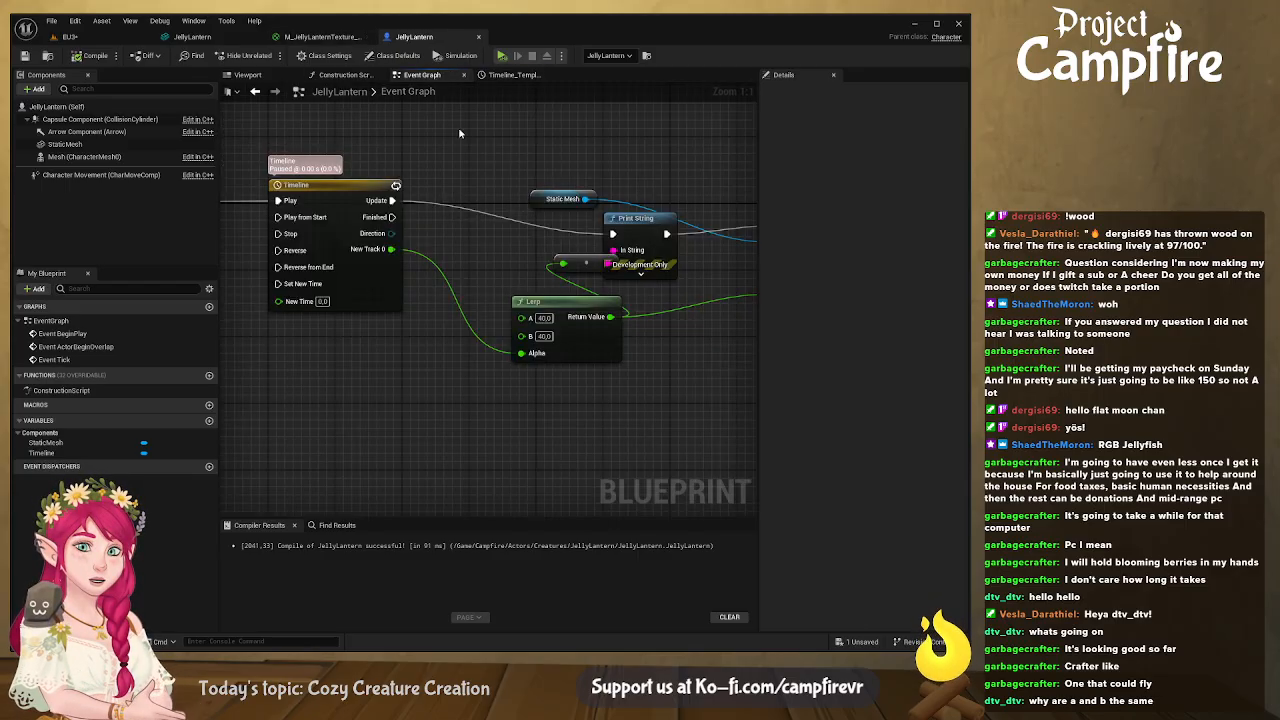
mouse_move(454, 230)
right_down()
mouse_move(418, 204)
mouse_move(458, 226)
right_up()
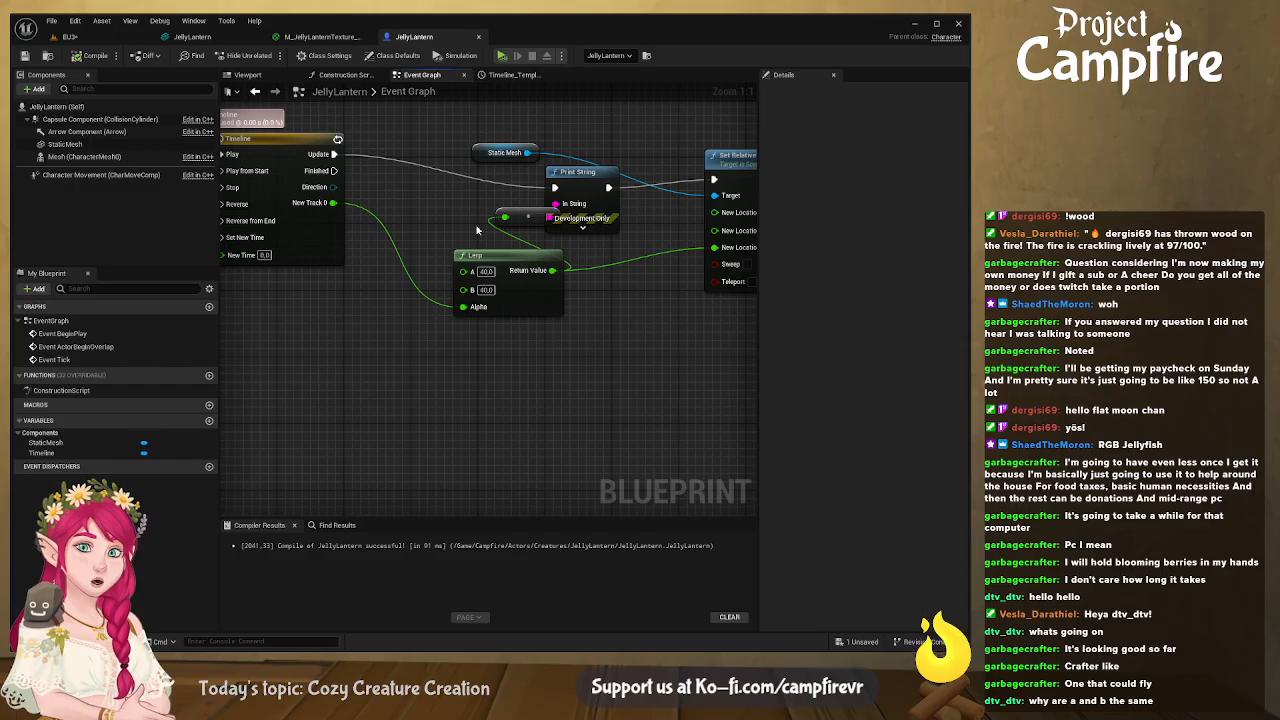
drag(333, 203, 505, 217)
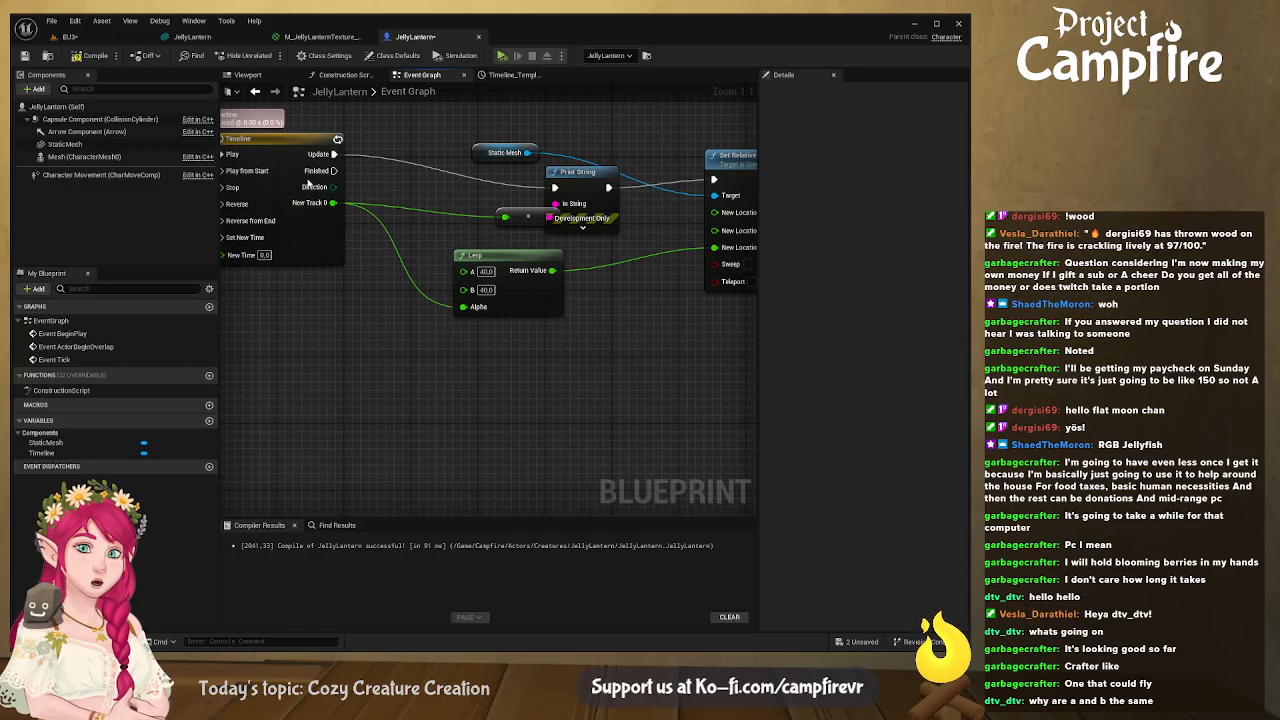
Check the printed Timeline track values during a play session in the EU3 level, and stop the session
click(68, 37)
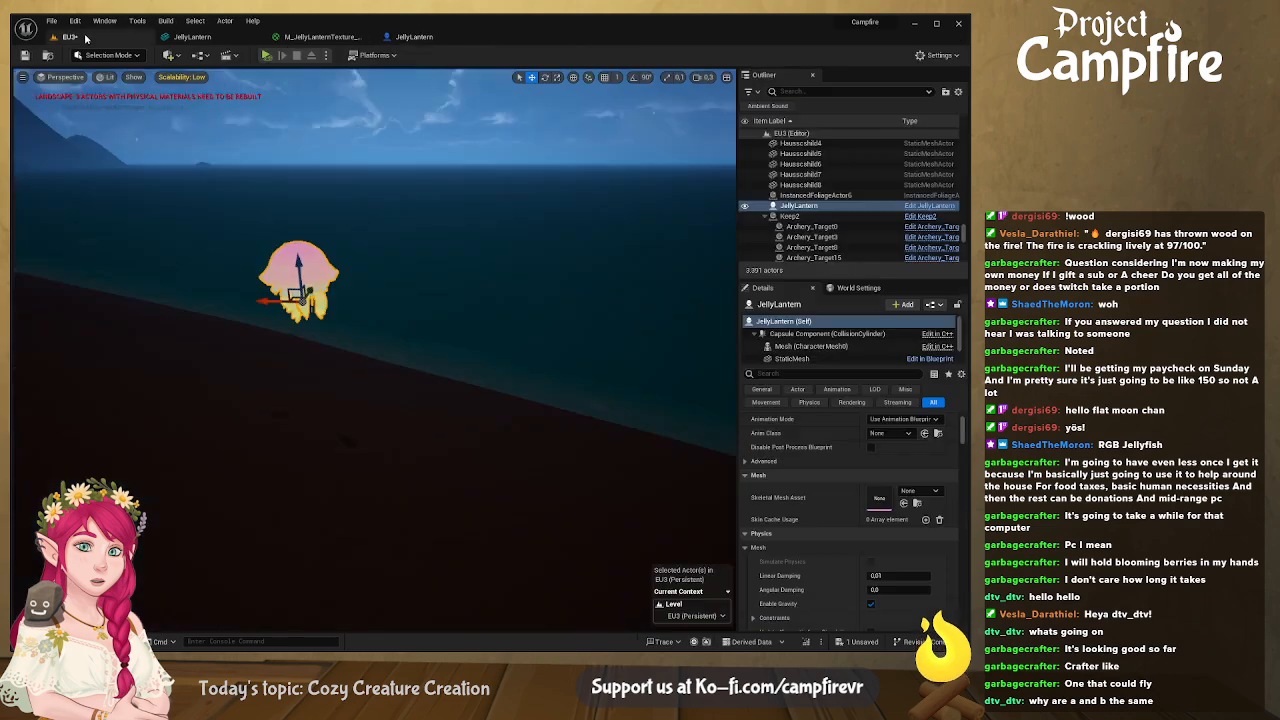
click(267, 56)
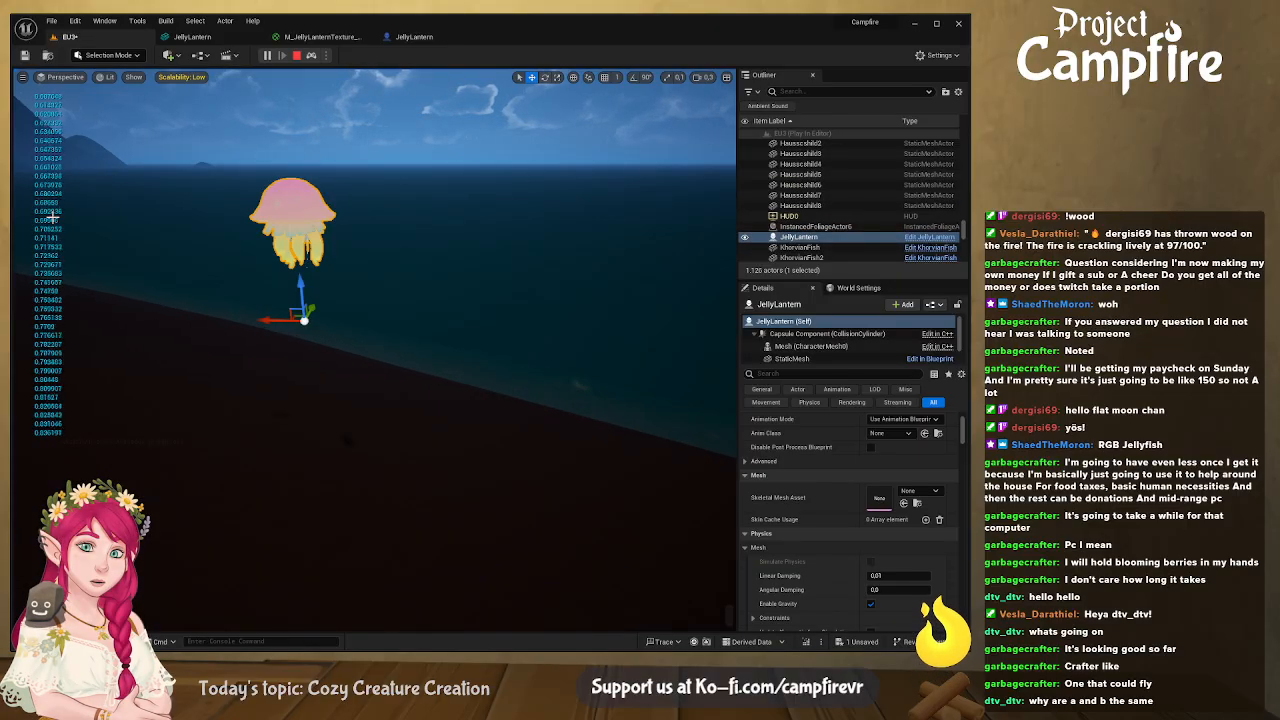
click(298, 56)
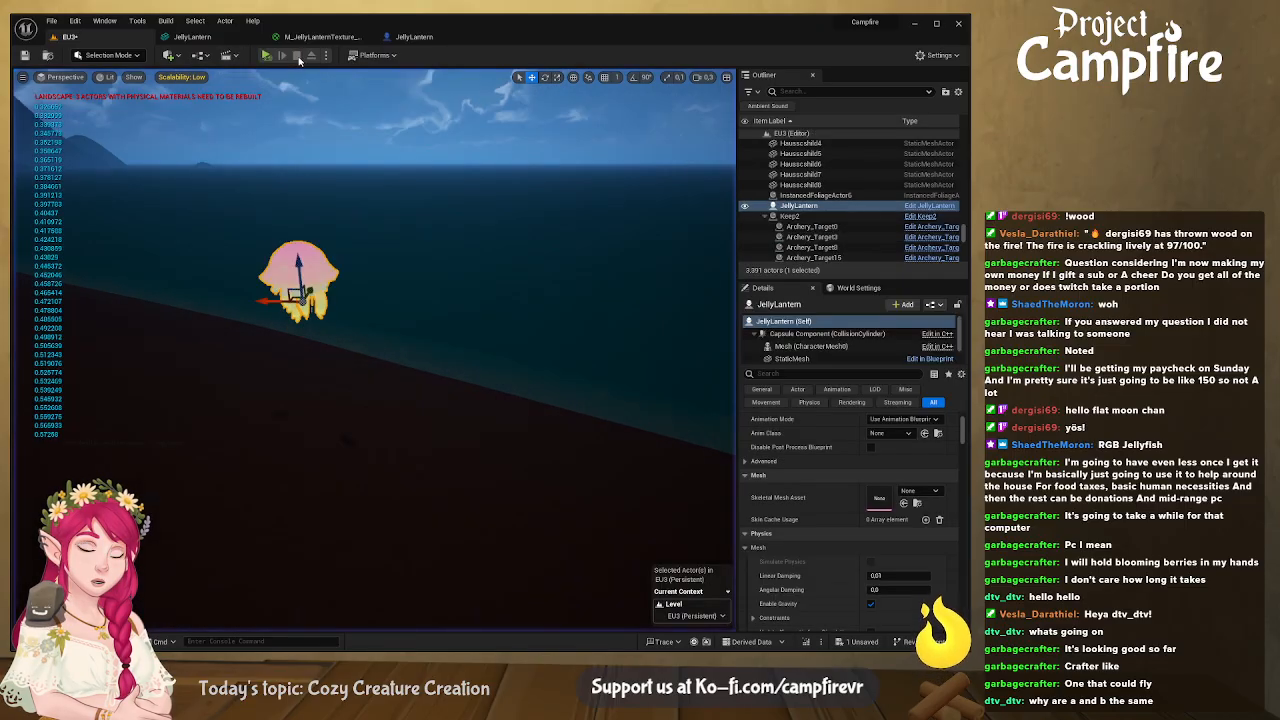
Set the Lerp node's B value to -40 in the JellyLantern event graph, and compile and save the Blueprint
click(413, 36)
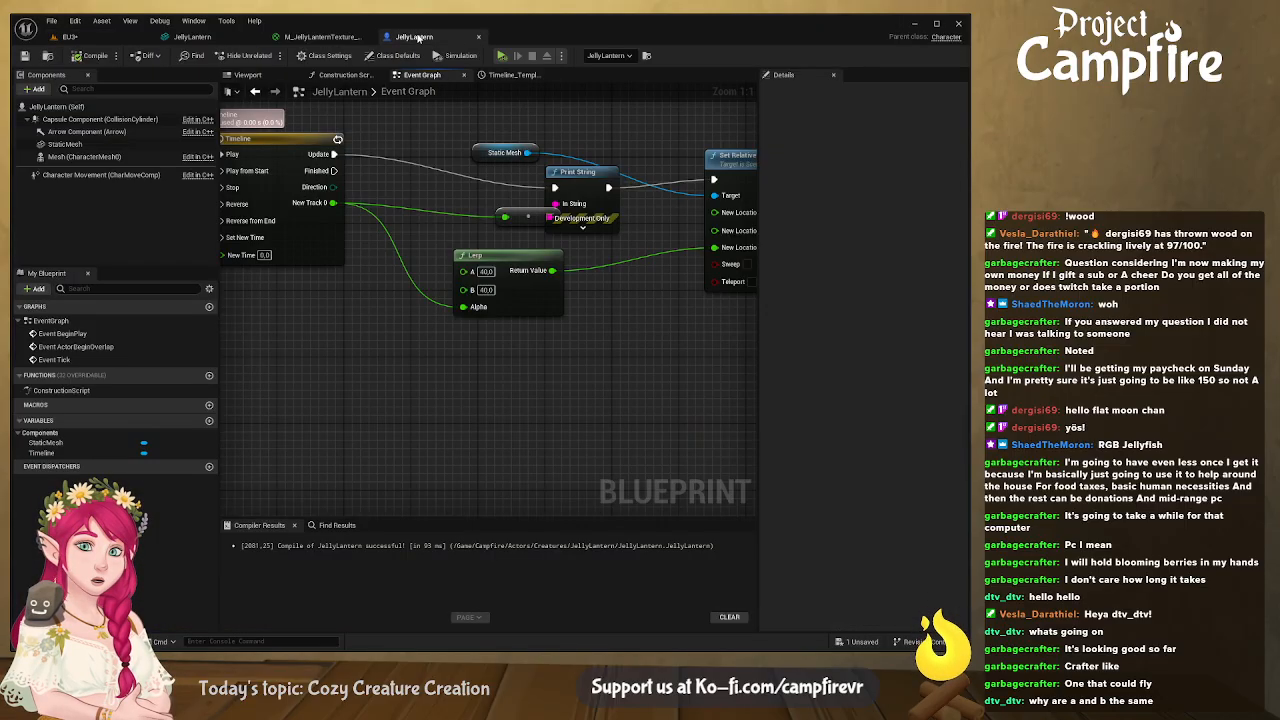
click(487, 290)
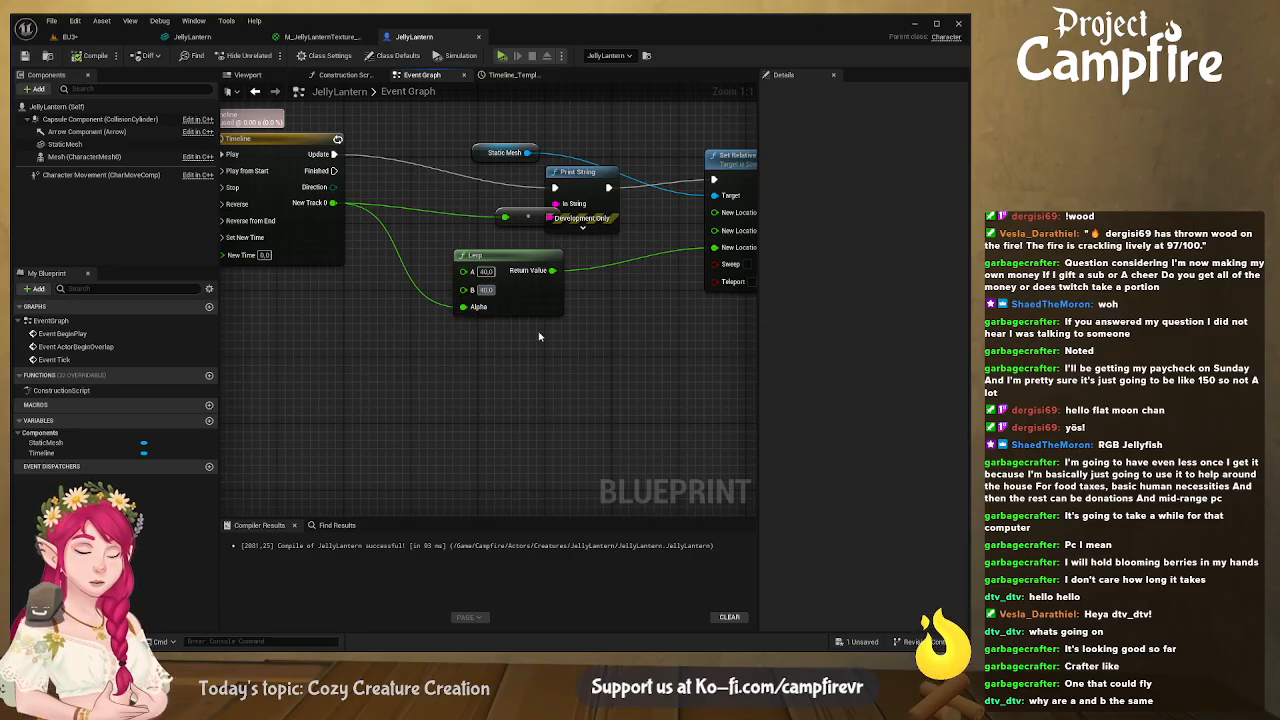
text(-)
key(Return)
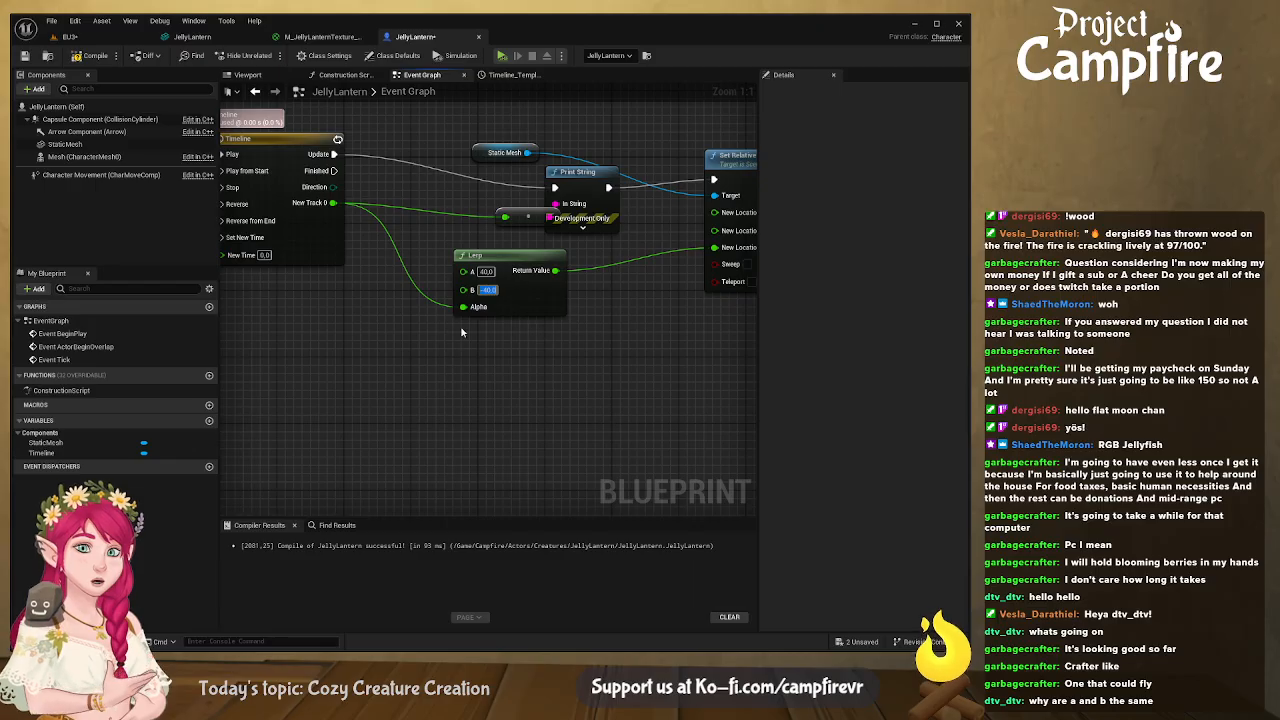
click(95, 56)
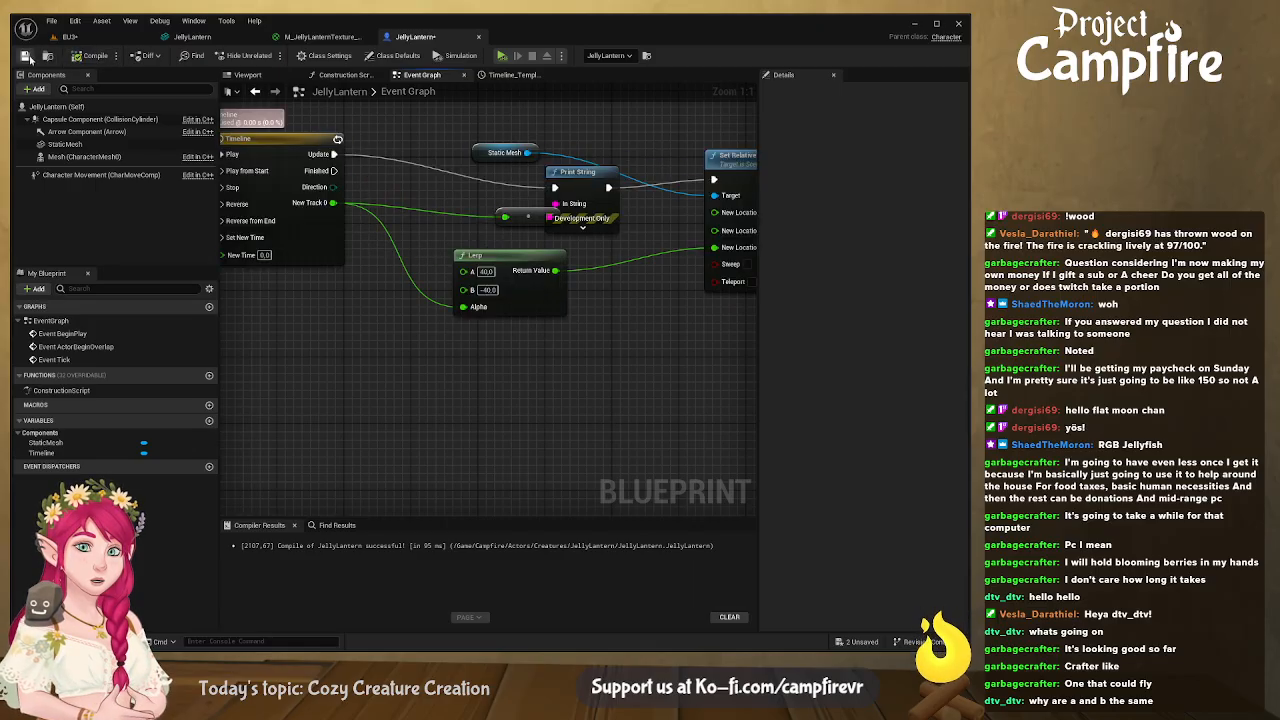
click(27, 56)
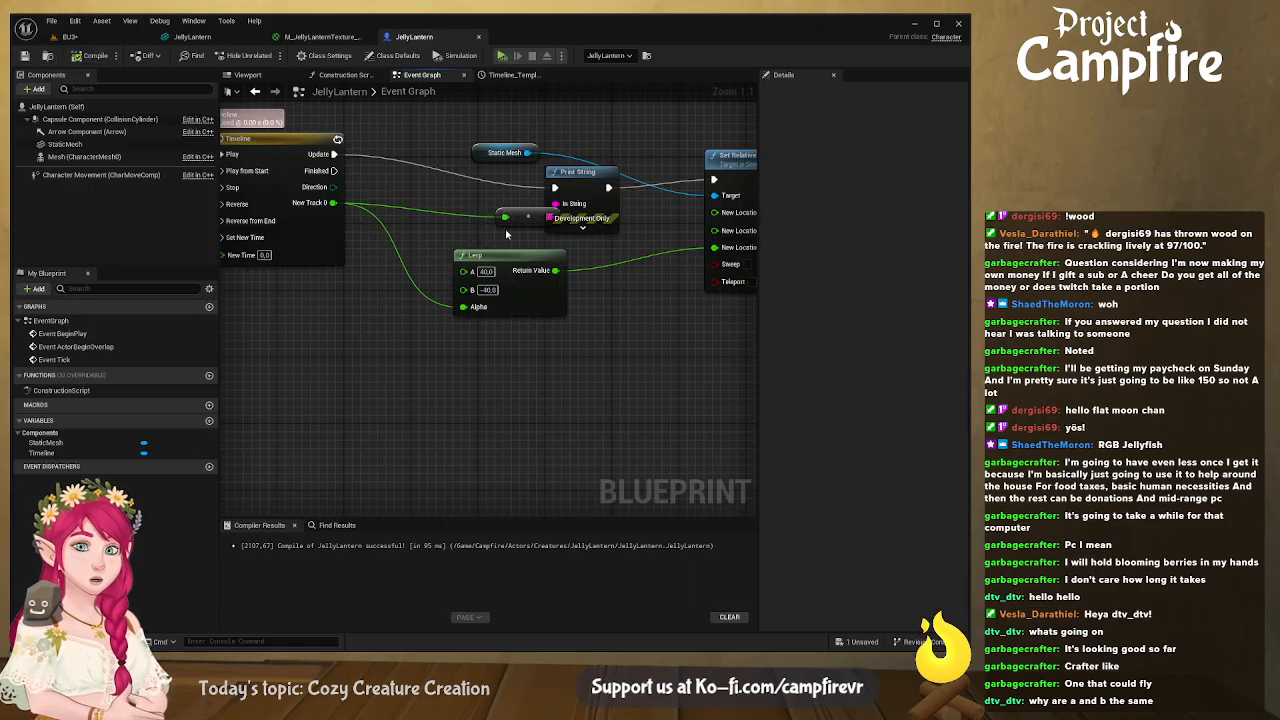
Delete the Print String and its conversion node, reconnect the Timeline's Update to Set Relative Location, and compile and save
alt+click(394, 212)
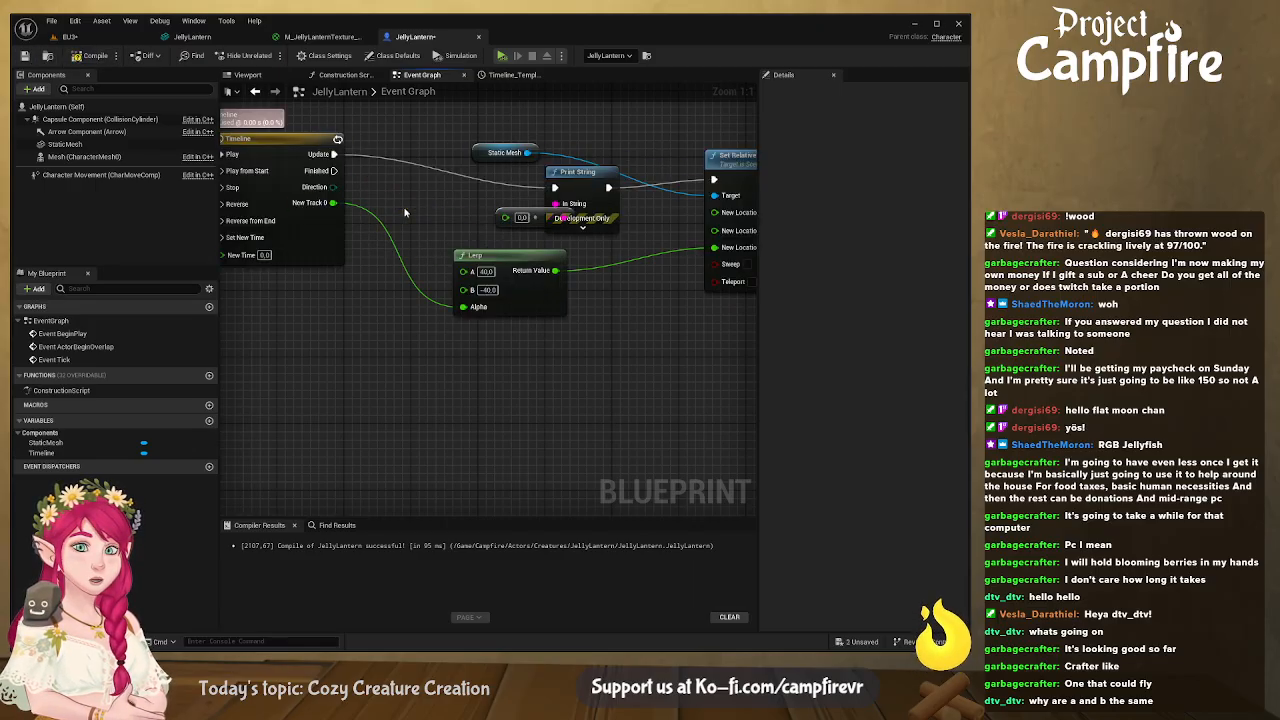
click(577, 179)
key(Delete)
click(536, 216)
key(Delete)
right_drag(520, 219, 441, 228)
drag(285, 156, 665, 181)
click(95, 55)
click(25, 55)
Watch the jellyfish's bobbing in a short play session of the EU3 level, and stop the session
click(70, 36)
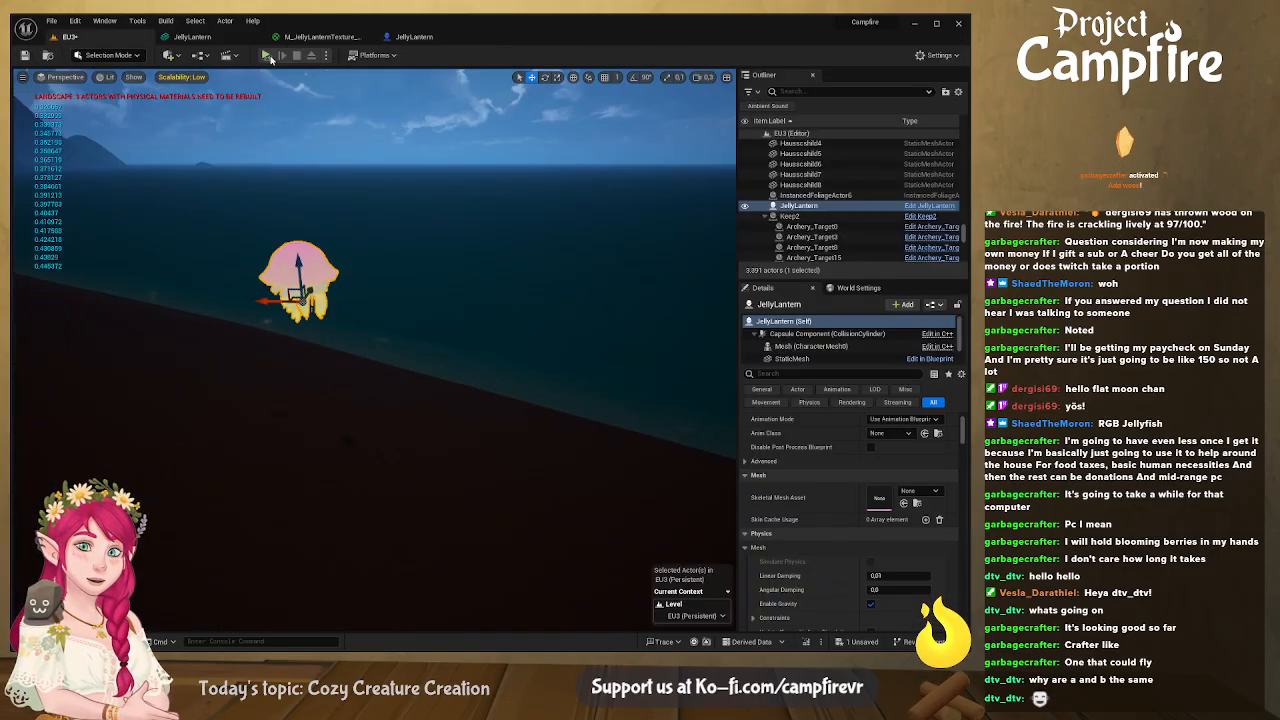
click(268, 56)
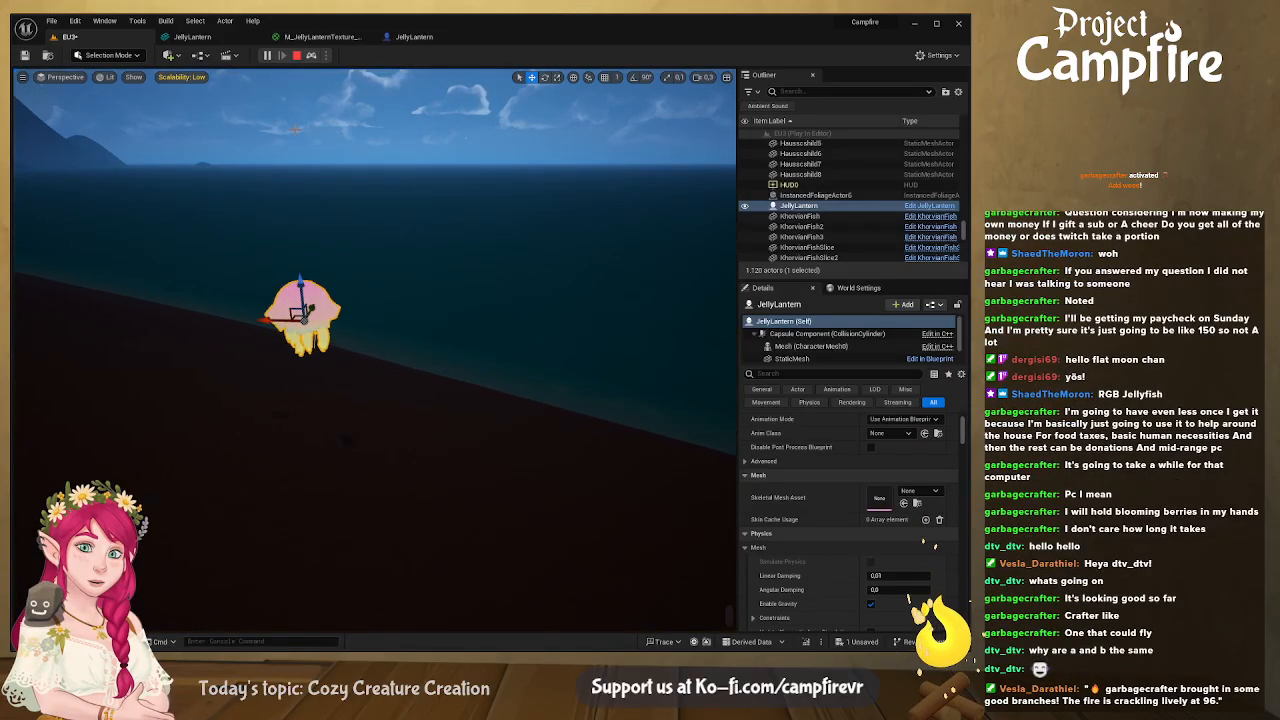
key(Escape)
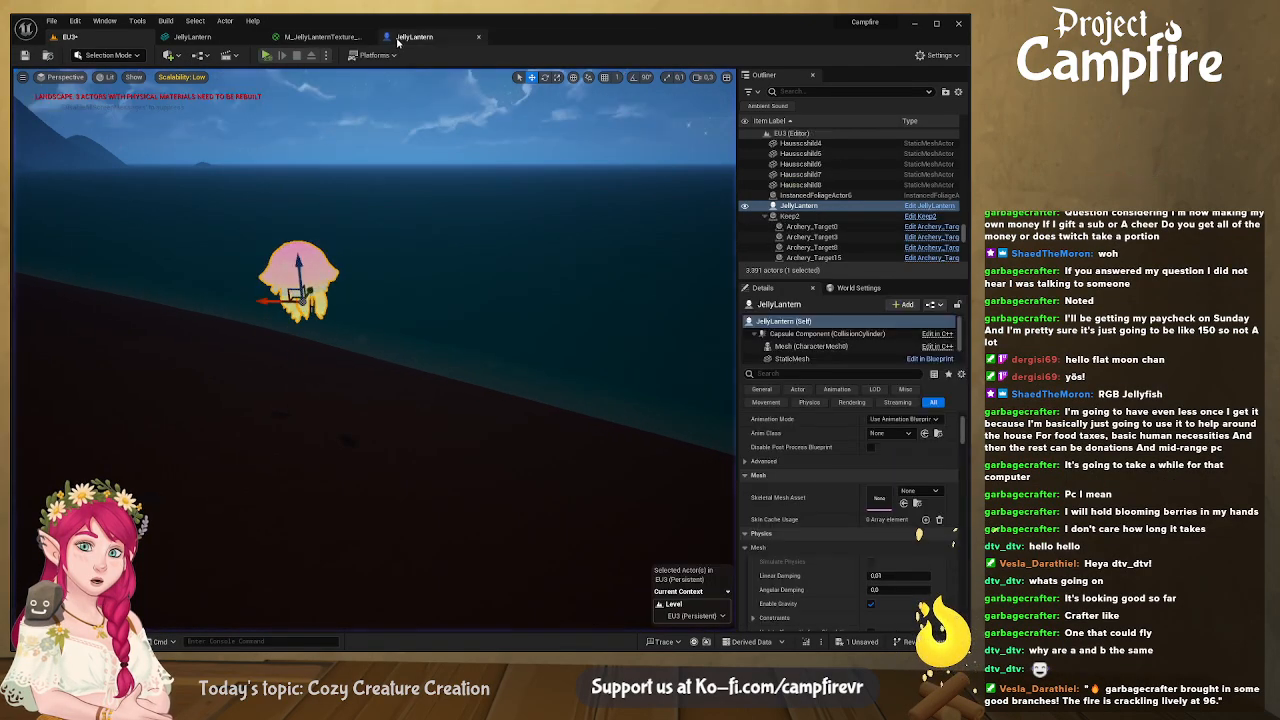
Set the Lerp node's A to 20 and B to -20 in the JellyLantern Blueprint, and compile and save
click(345, 40)
click(408, 40)
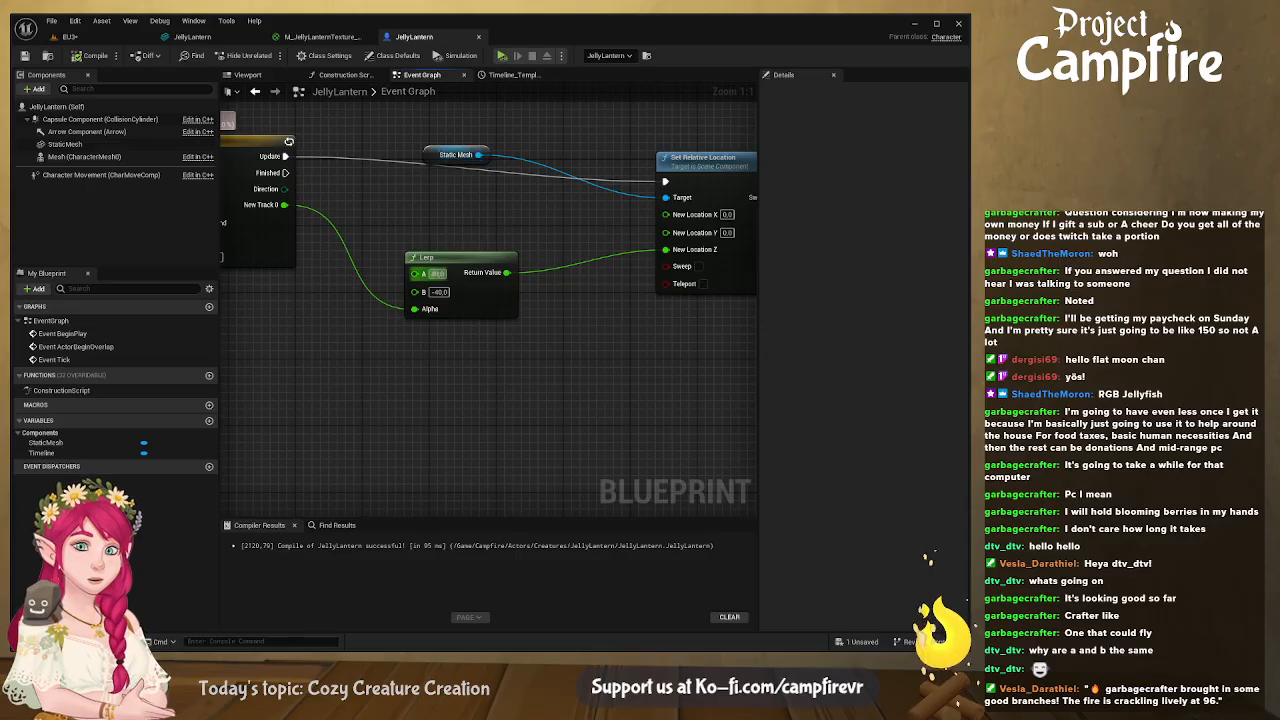
text(3)
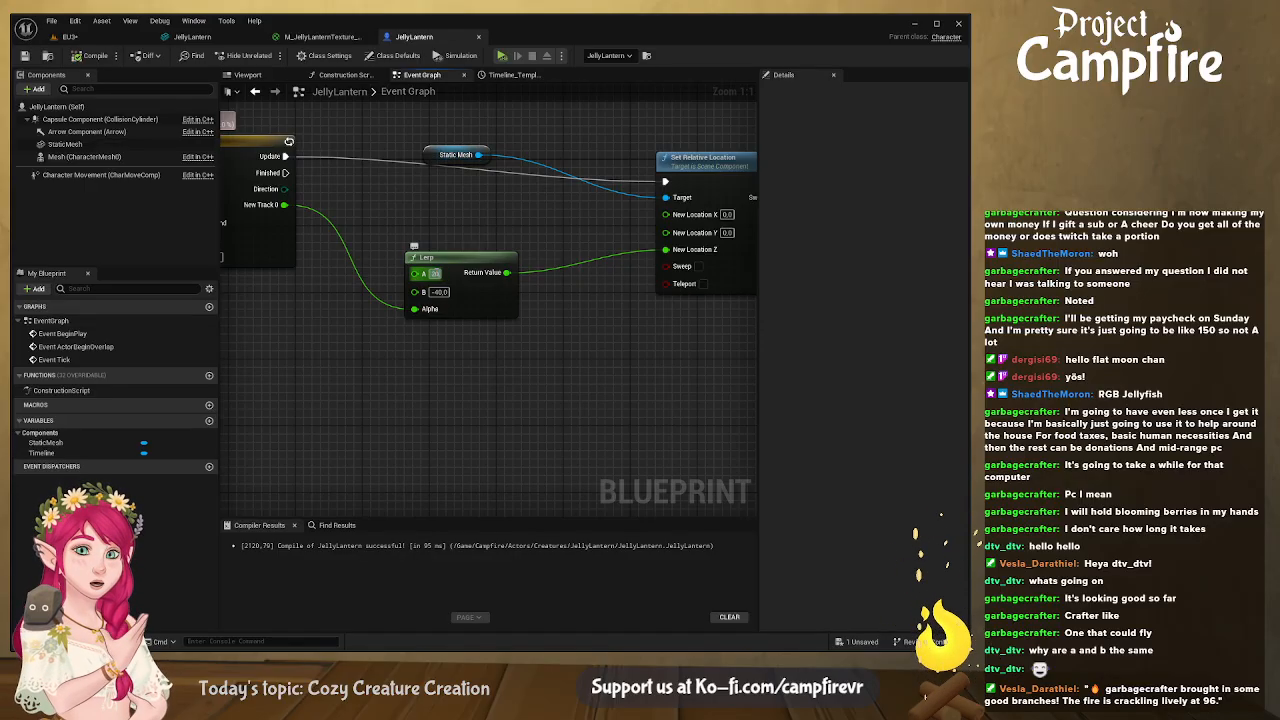
click(440, 292)
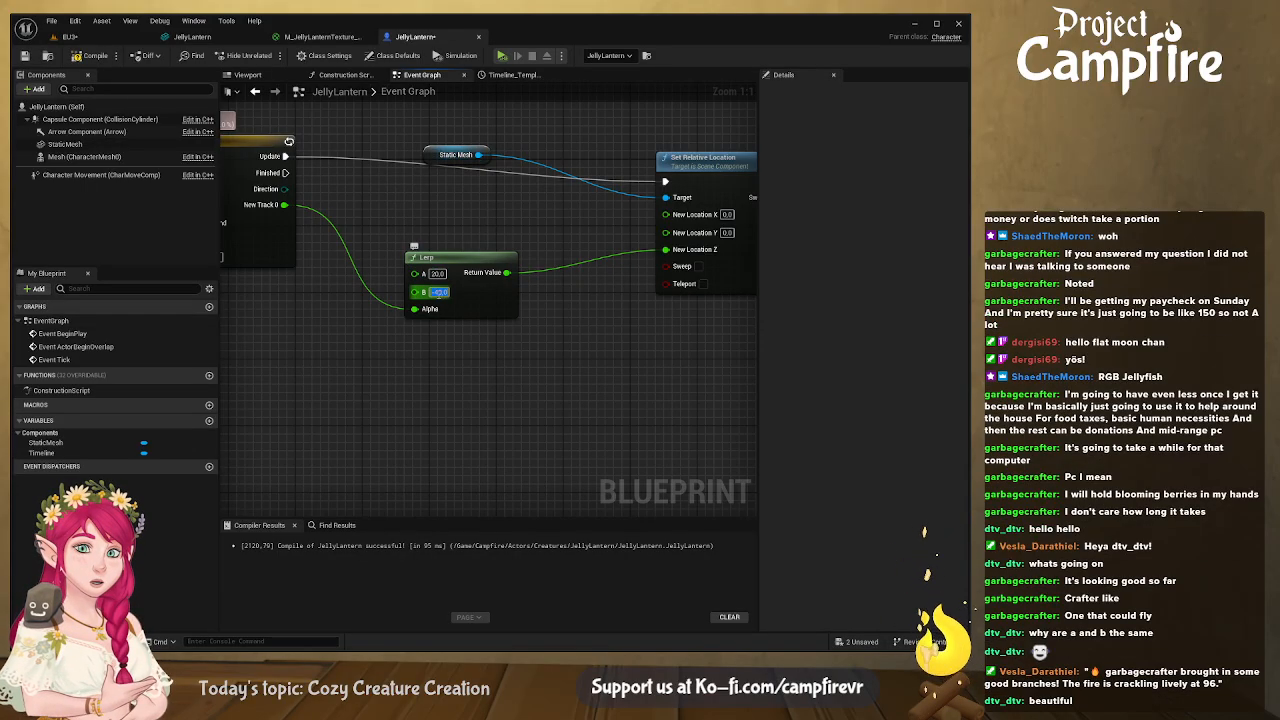
text(-20)
key(Return)
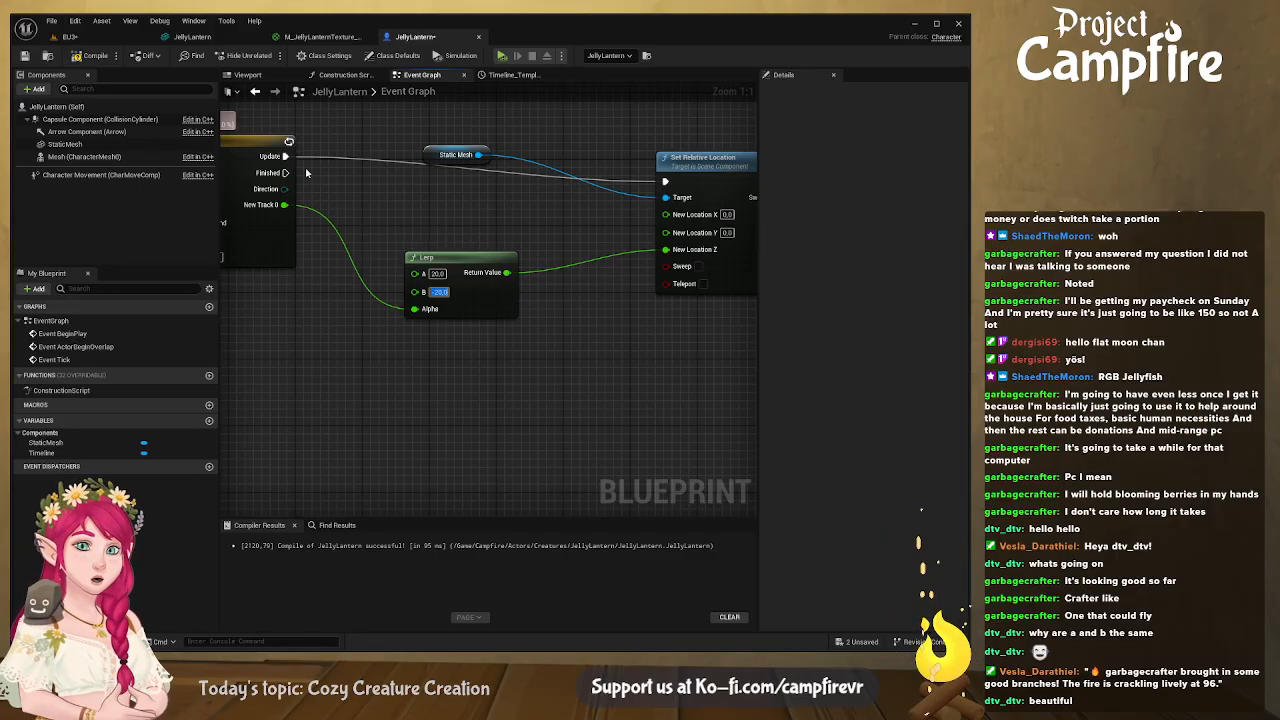
click(93, 55)
click(25, 55)
Clear the actor selection in the EU3 level, observe the jellyfish's motion in a play session, and stop it
click(92, 40)
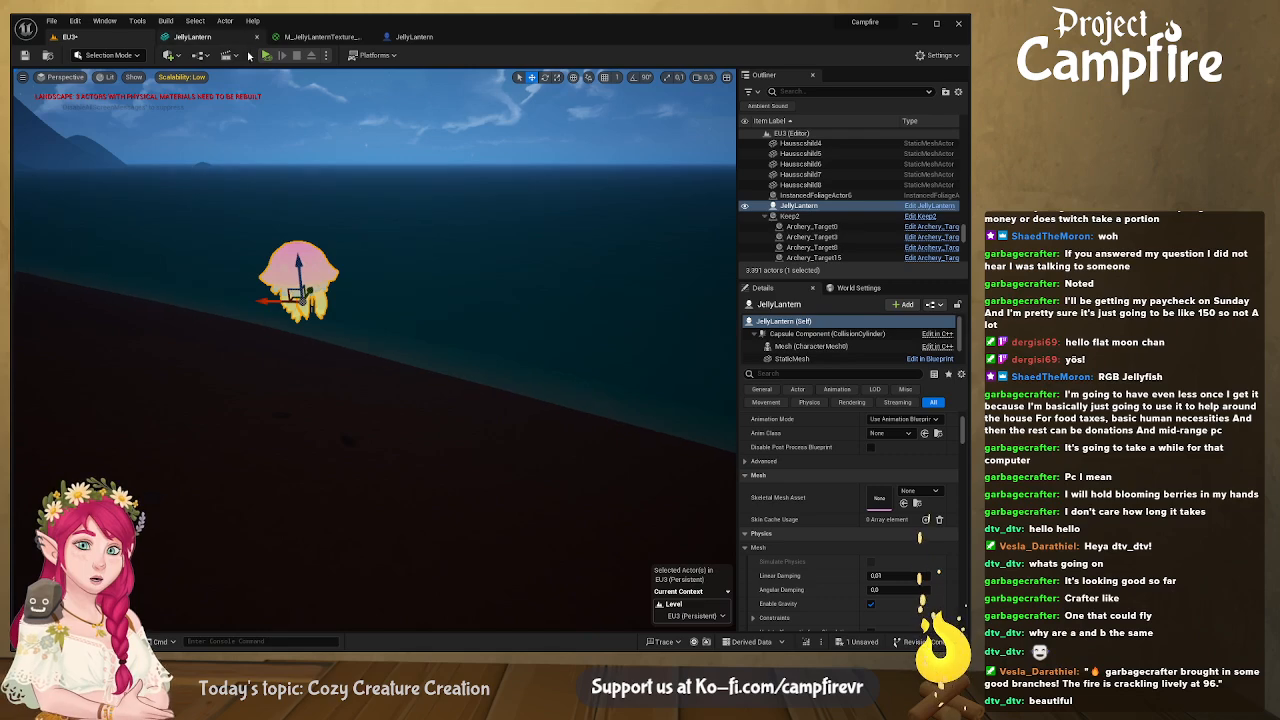
click(350, 444)
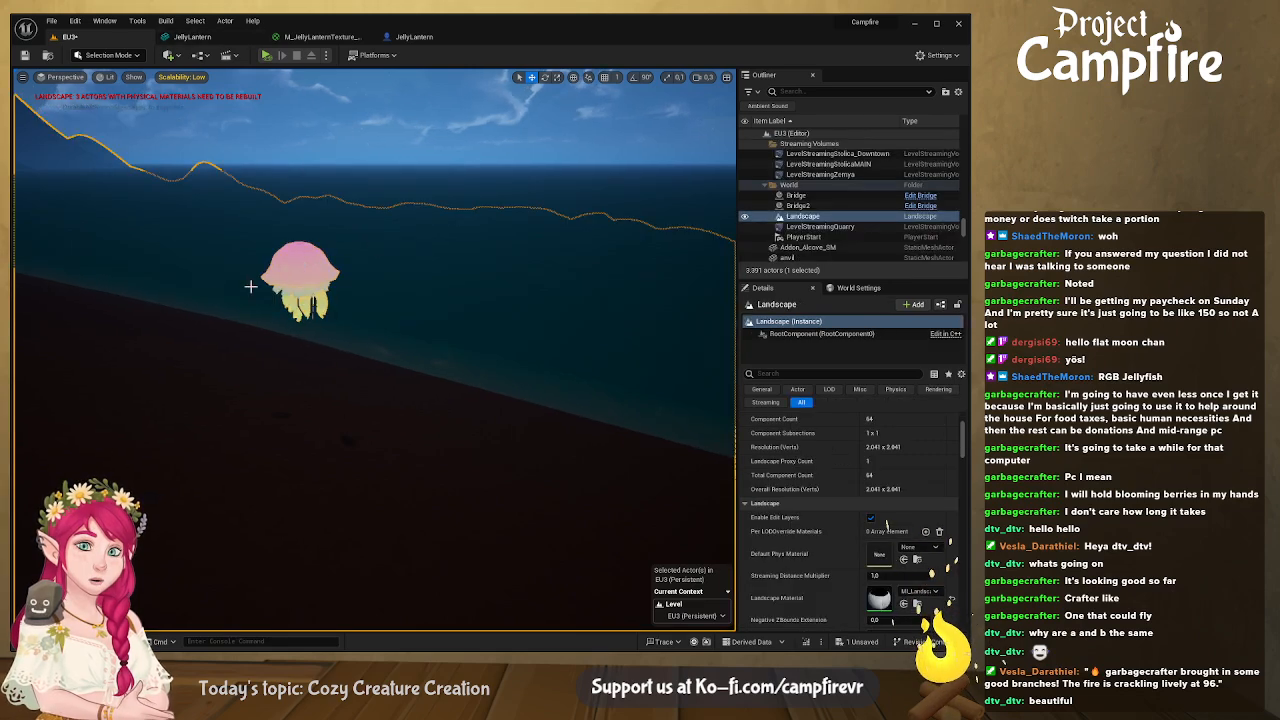
click(204, 285)
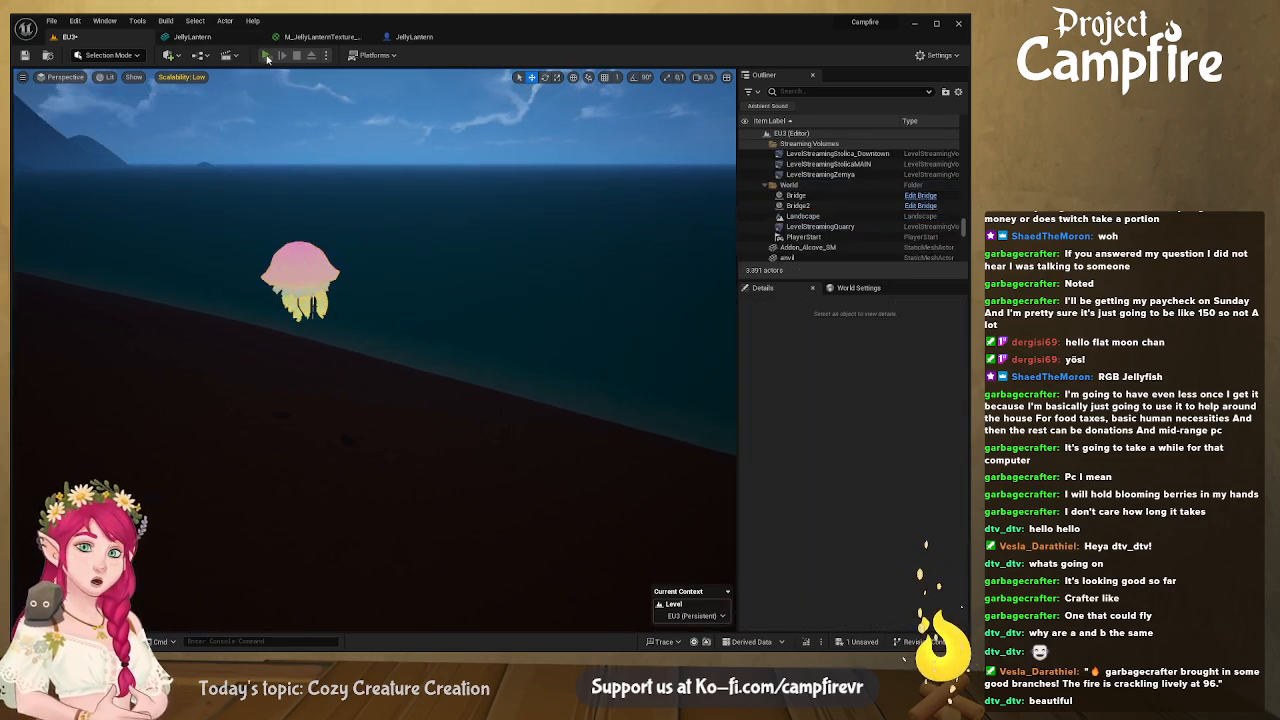
click(457, 281)
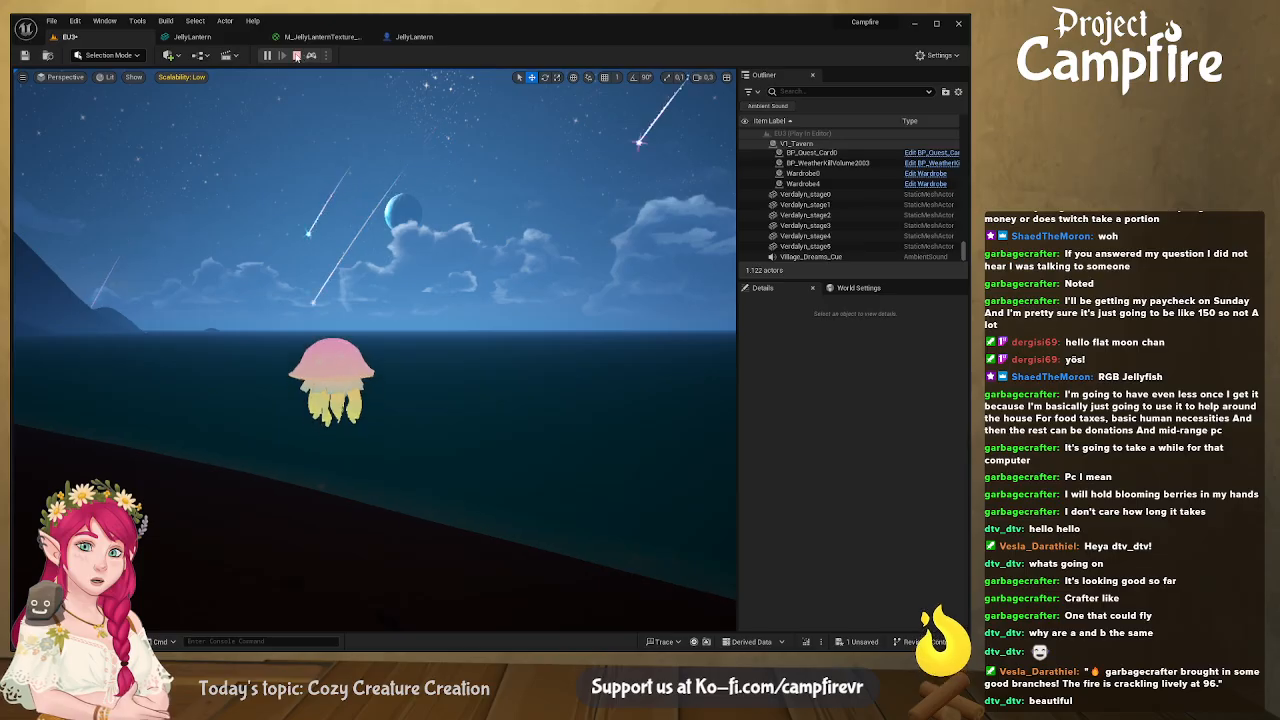
click(296, 56)
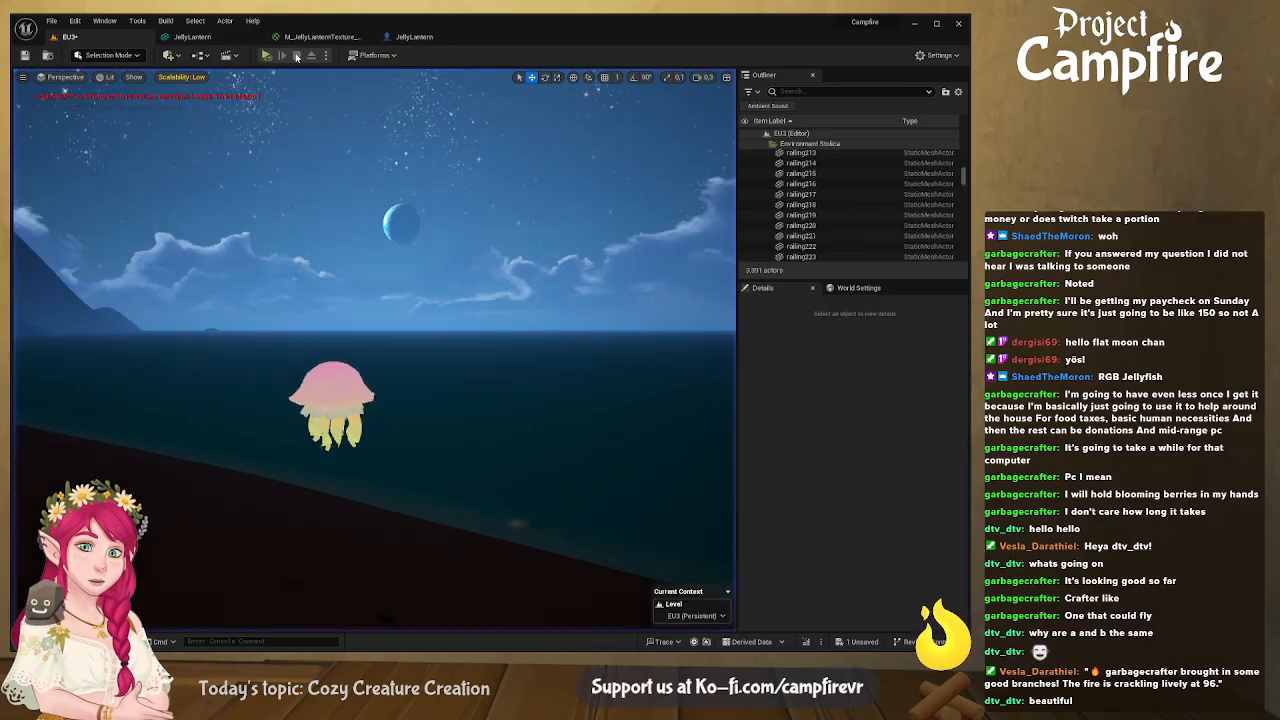
Add a Set Relative Transform node targeting Static Mesh and connect its execution input after Set Relative Location
click(424, 37)
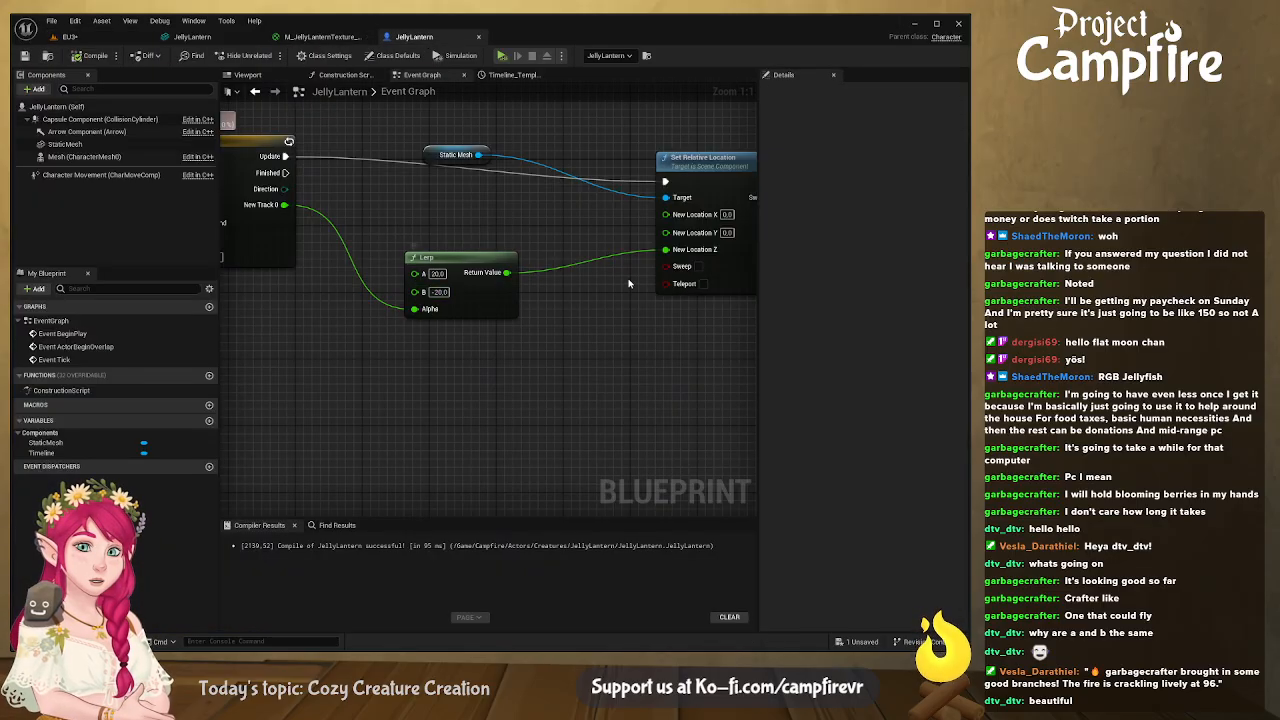
right_drag(654, 326, 298, 247)
drag(313, 241, 554, 205)
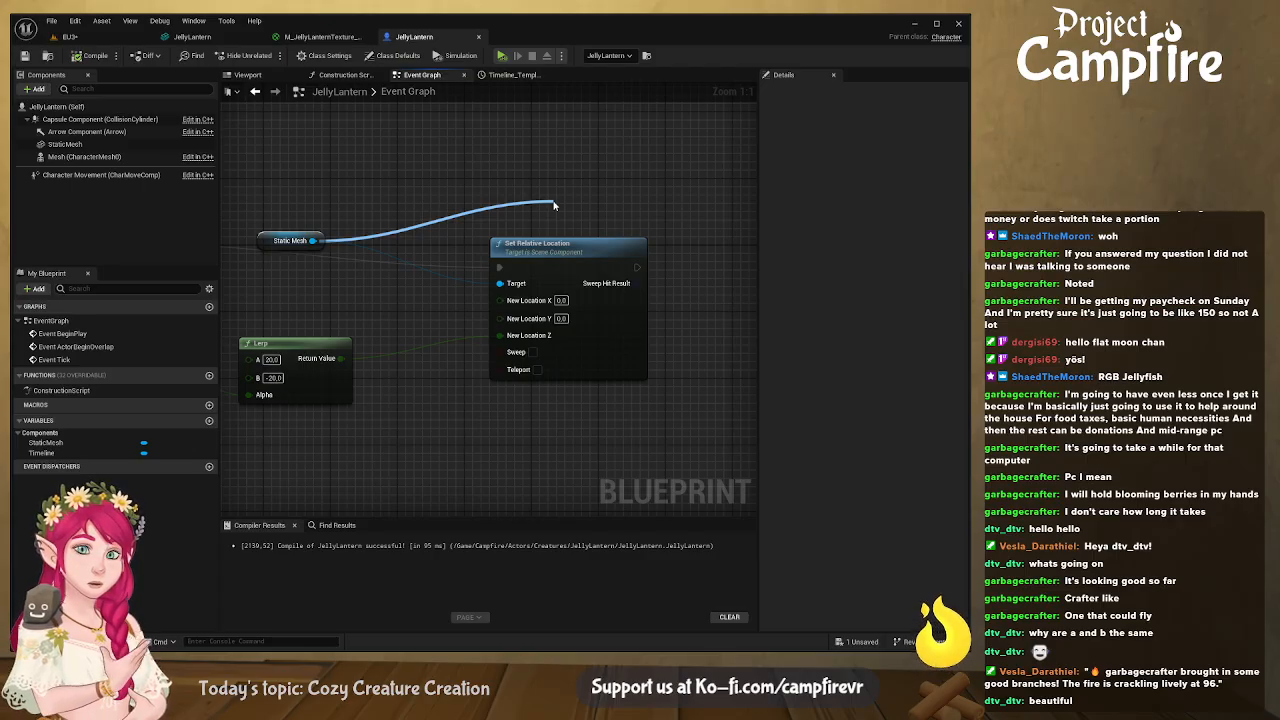
key(Return)
drag(614, 213, 718, 180)
right_drag(718, 180, 570, 182)
drag(437, 245, 404, 254)
drag(569, 164, 453, 271)
drag(575, 182, 594, 207)
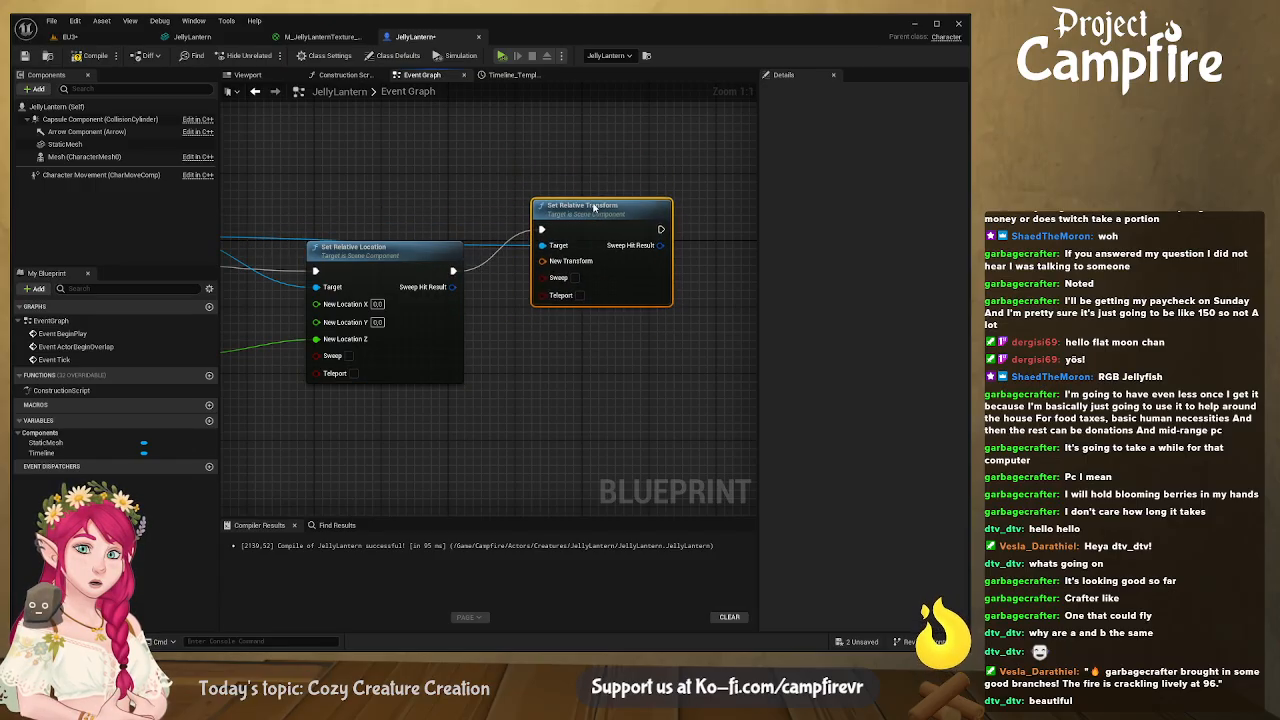
Split Set Relative Transform's New Transform input into location, rotation and scale, and split the scale into X, Y and Z
right_drag(609, 373, 649, 301)
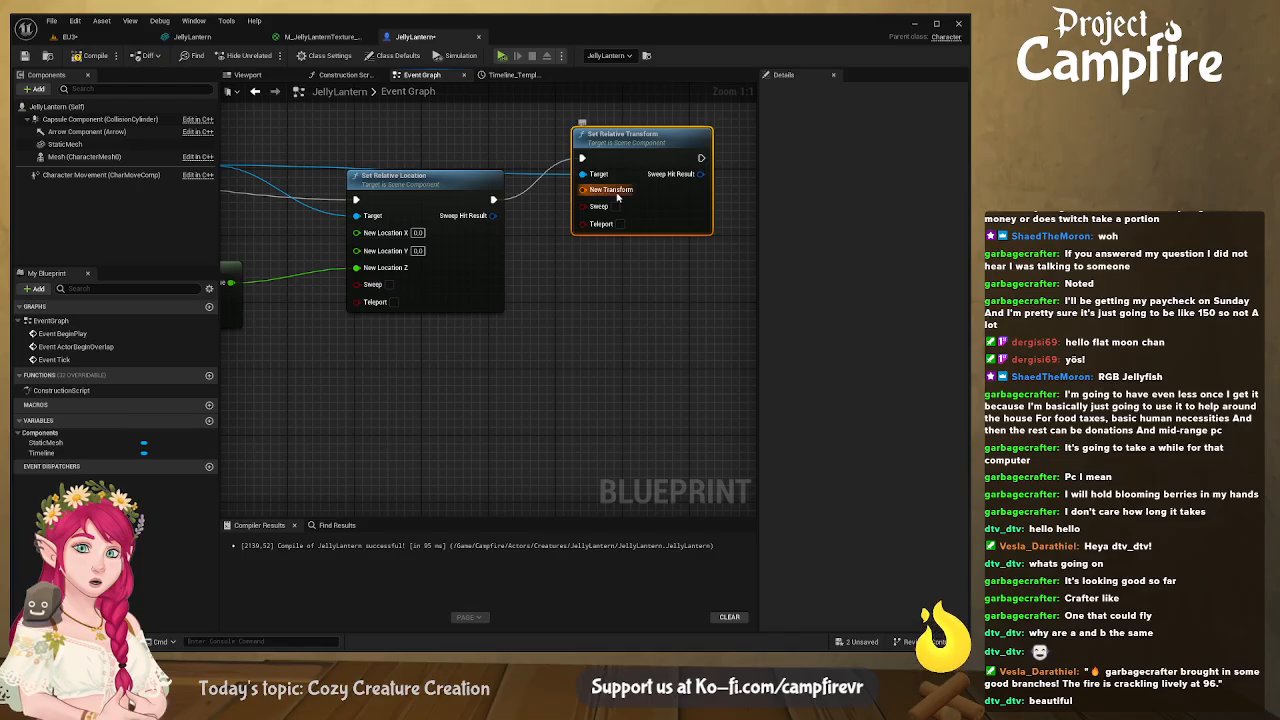
click(657, 231)
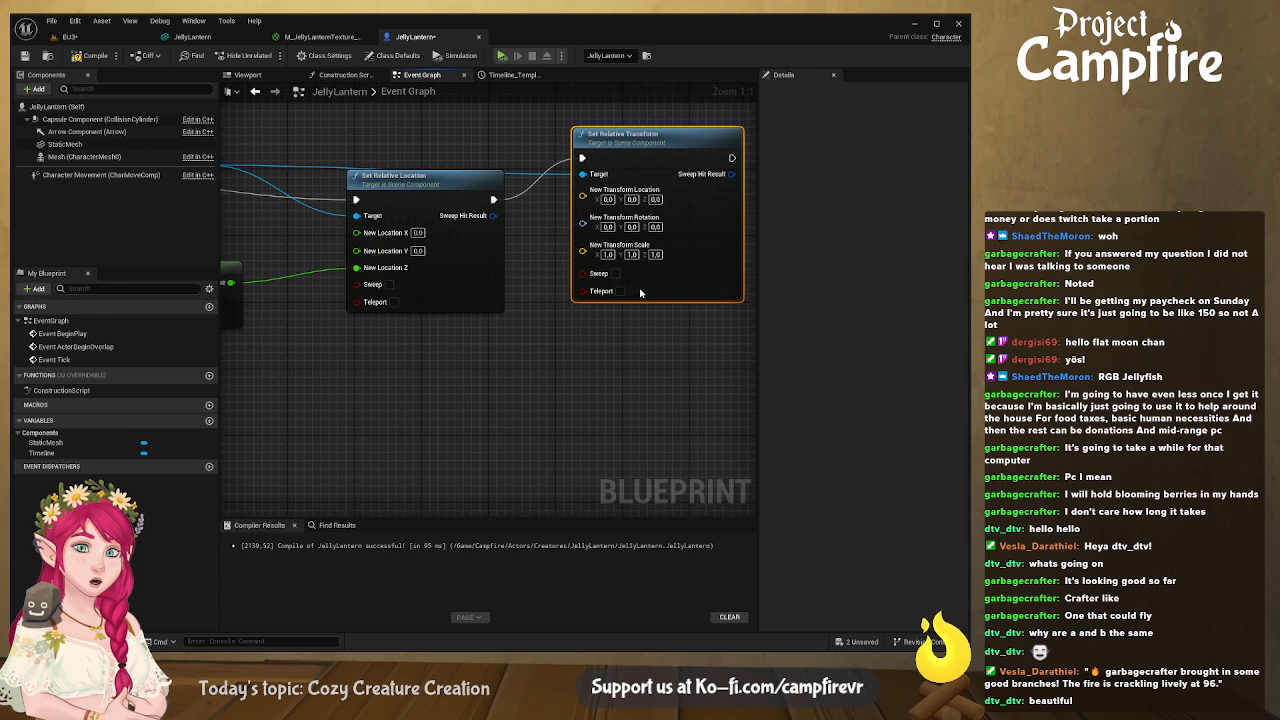
key(ctrl+z)
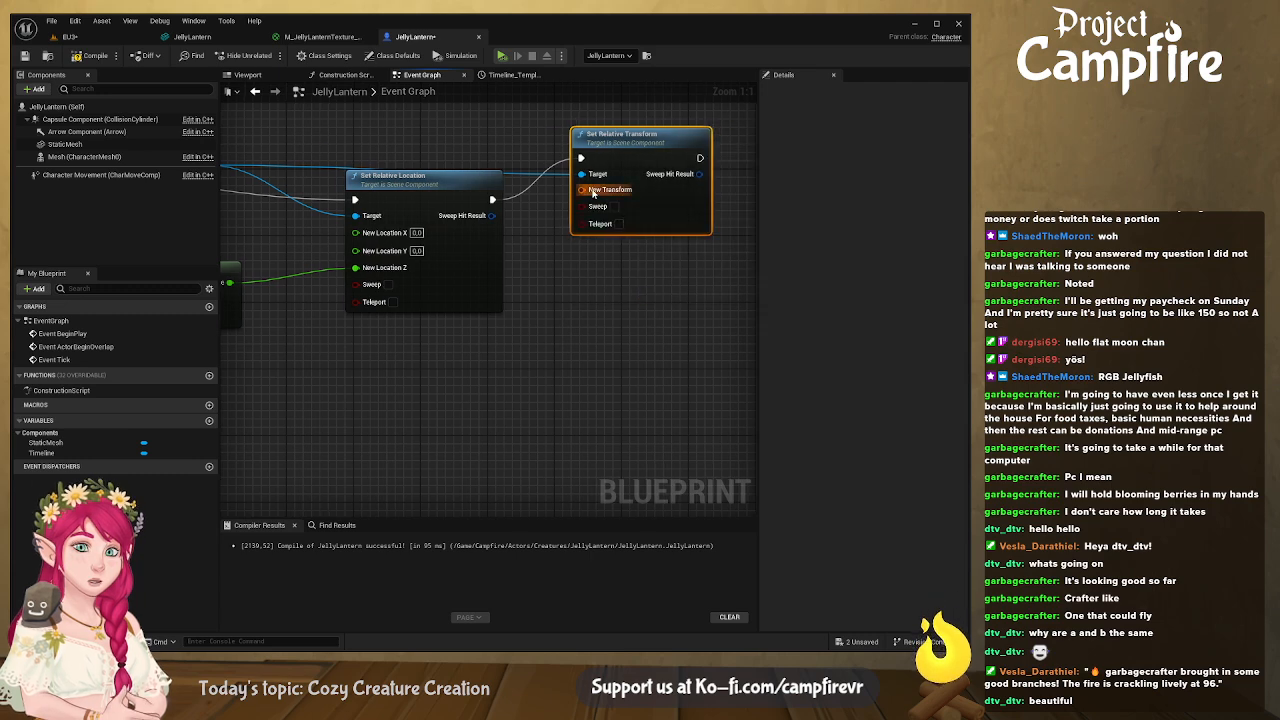
key(ctrl+y)
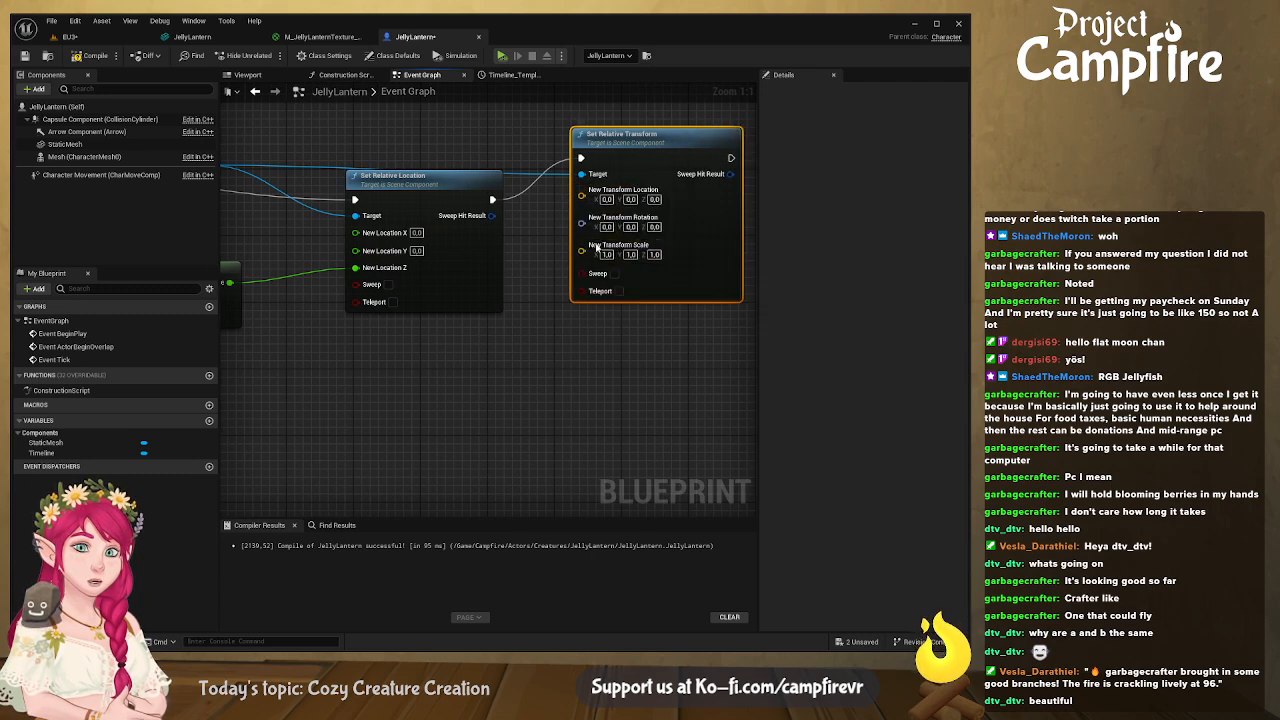
key(ctrl+y)
Add a Multiply node fed by the Timeline's New Track 0 output and place it just below Set Relative Location
right_drag(545, 341, 604, 321)
mouse_move(462, 344)
right_down()
mouse_move(506, 346)
mouse_move(465, 341)
right_up()
right_drag(340, 312, 565, 310)
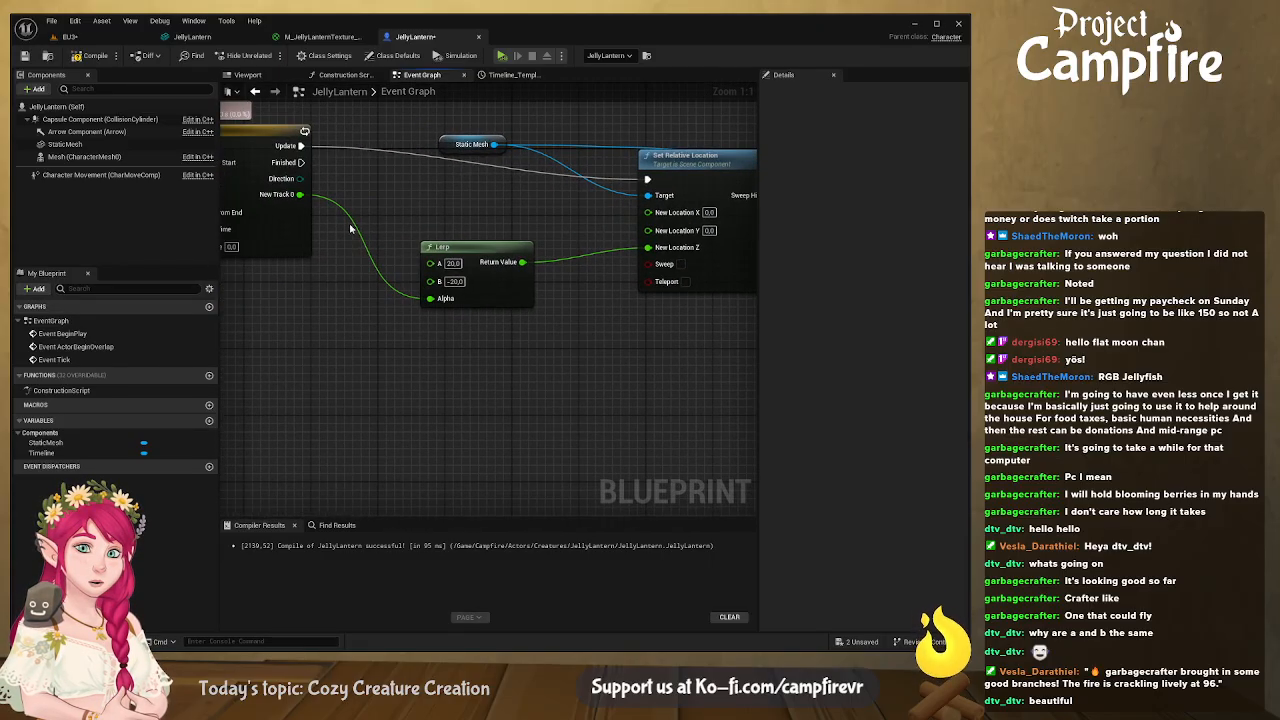
drag(300, 194, 688, 367)
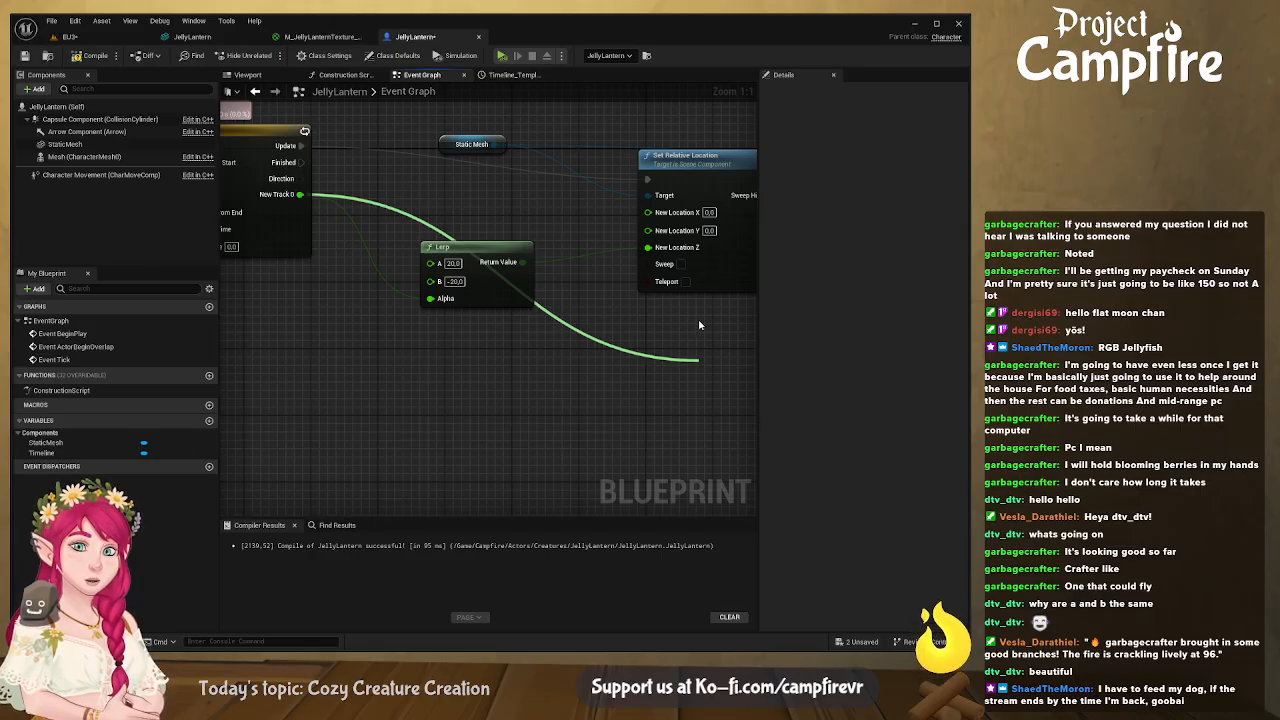
right_drag(710, 330, 497, 324)
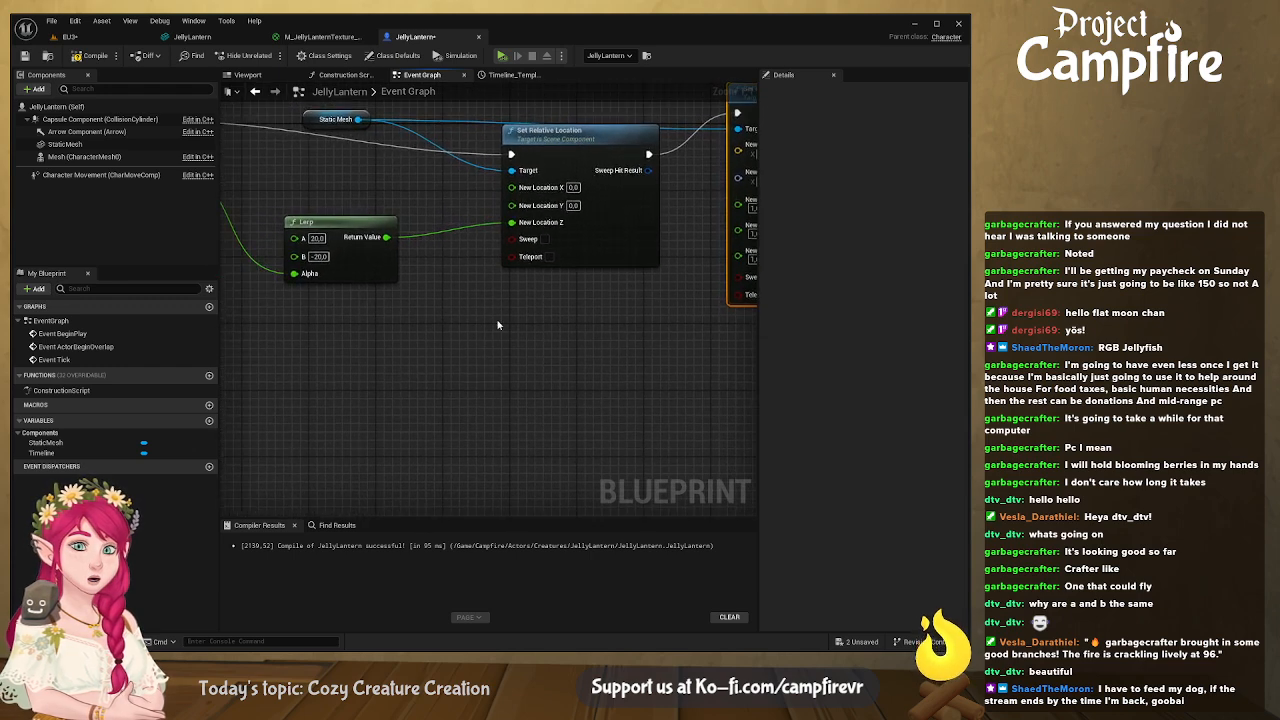
click(292, 277)
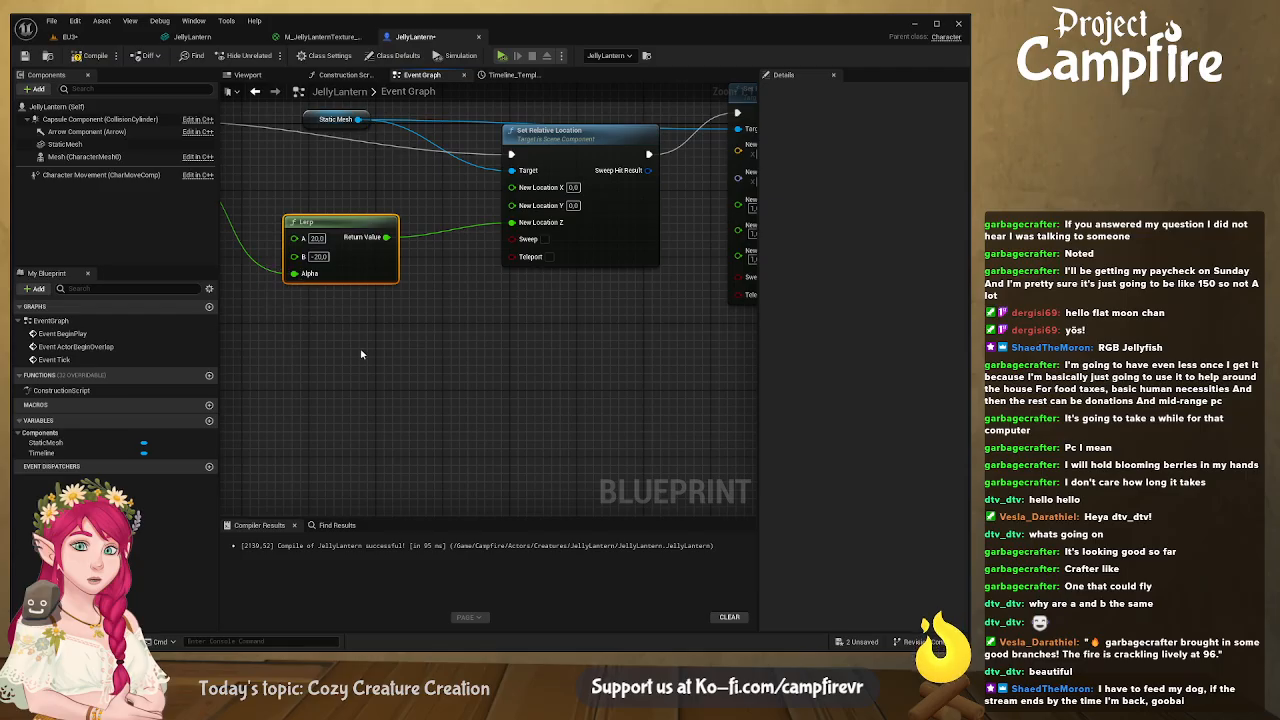
right_drag(357, 354, 557, 354)
drag(358, 176, 711, 364)
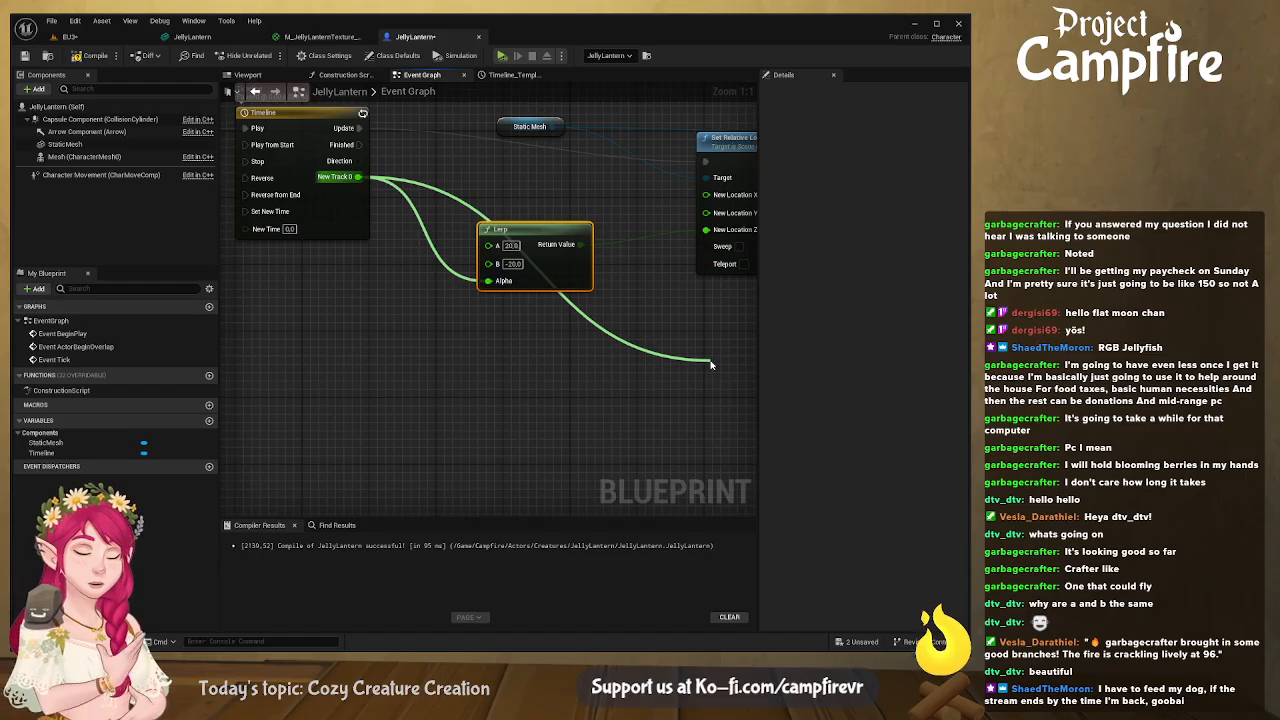
key(Return)
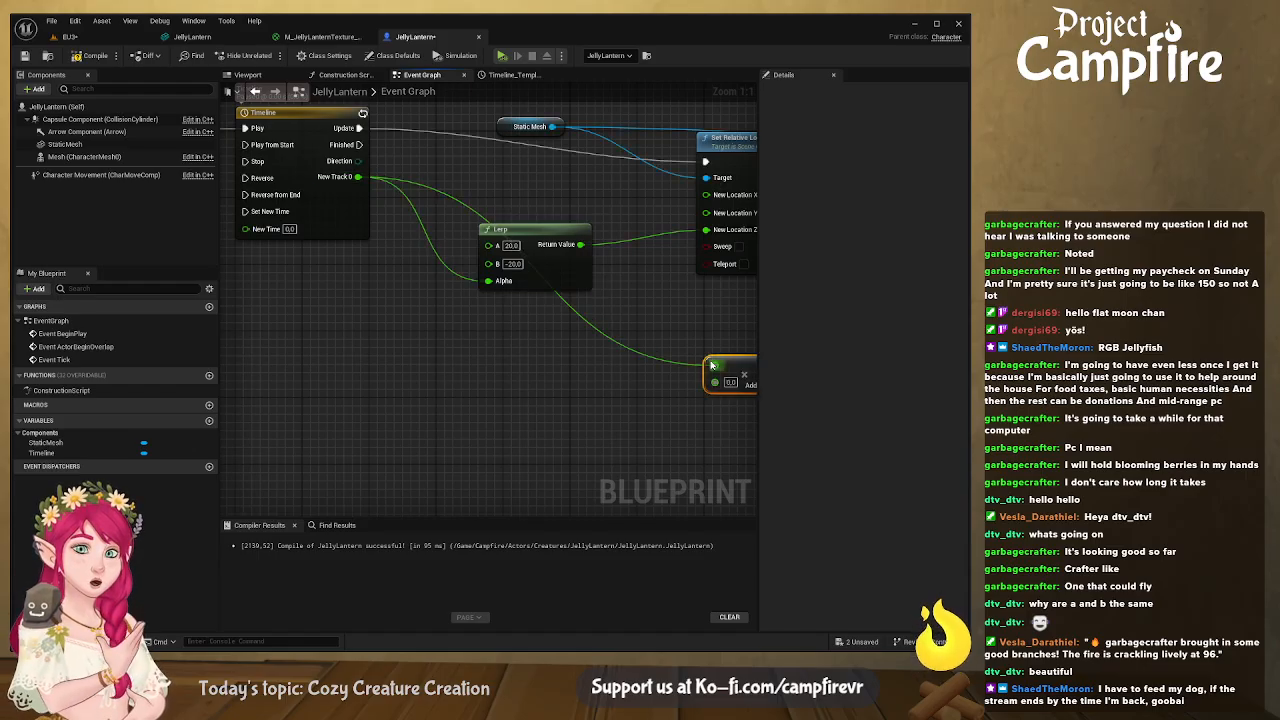
right_drag(719, 282, 473, 264)
drag(507, 345, 575, 285)
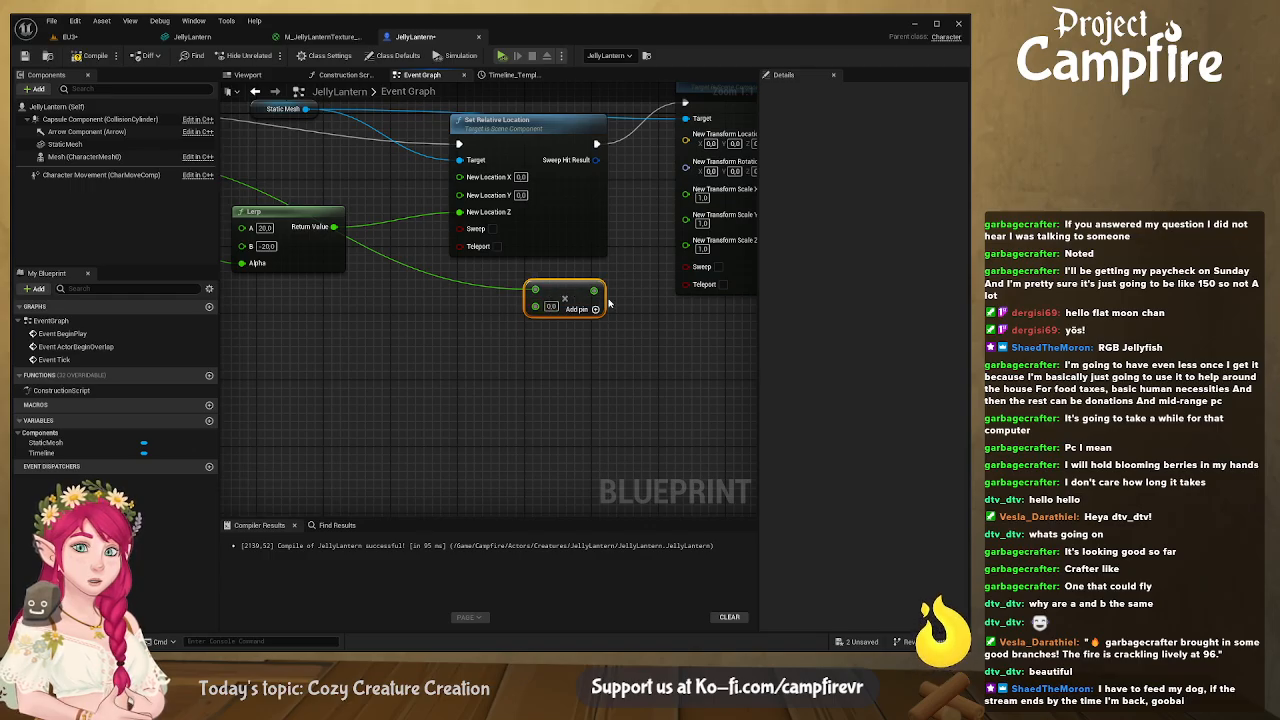
Set the second input of the Multiply node below Set Relative Location to 0.5
click(551, 307)
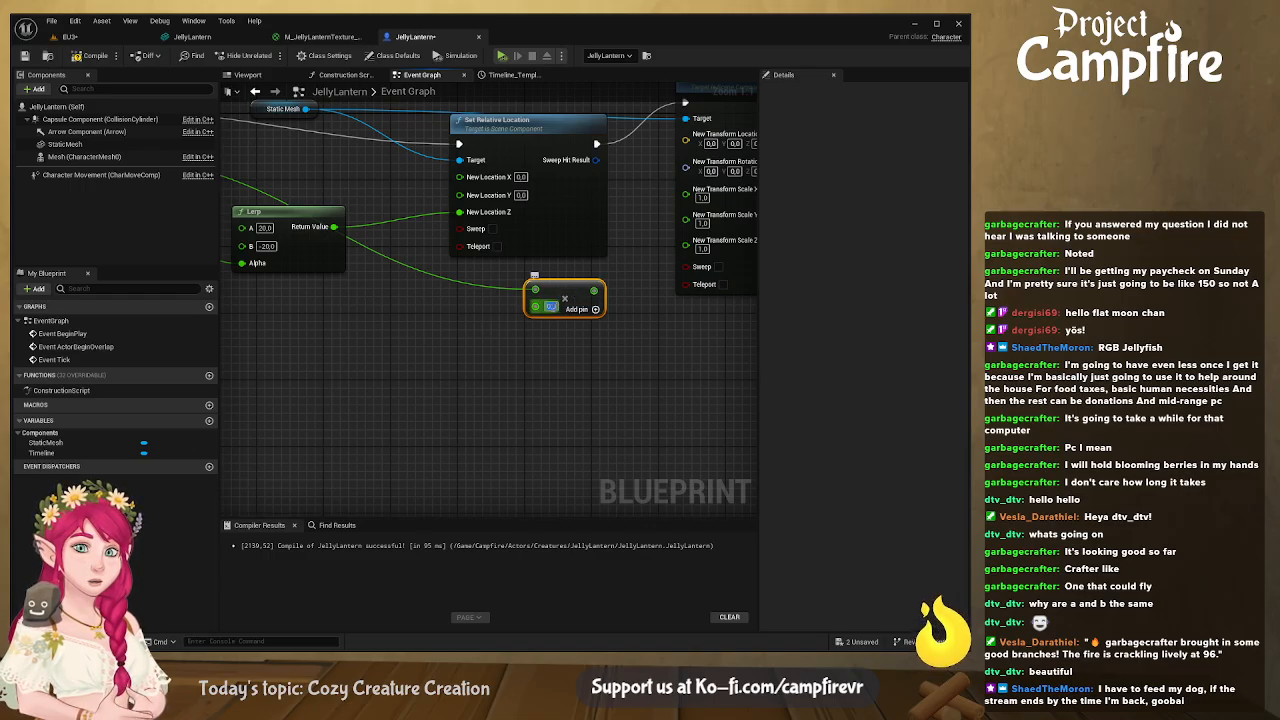
text(0)
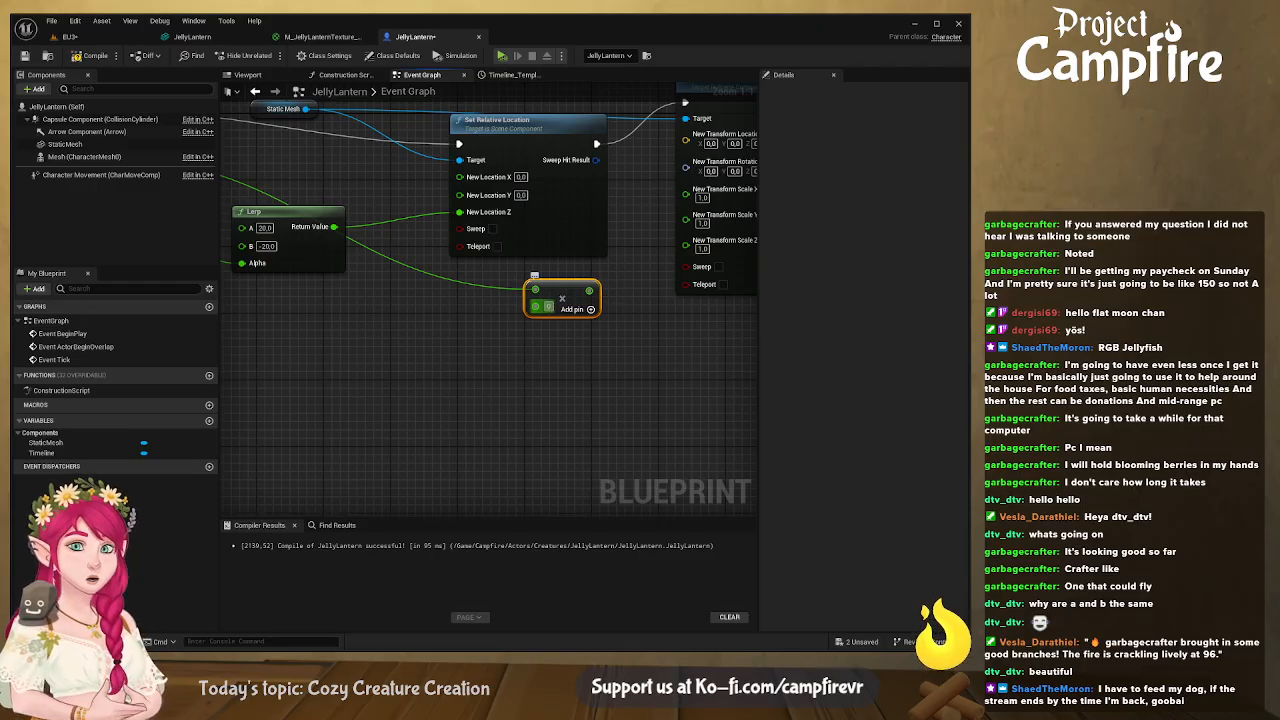
text(,5)
click(738, 252)
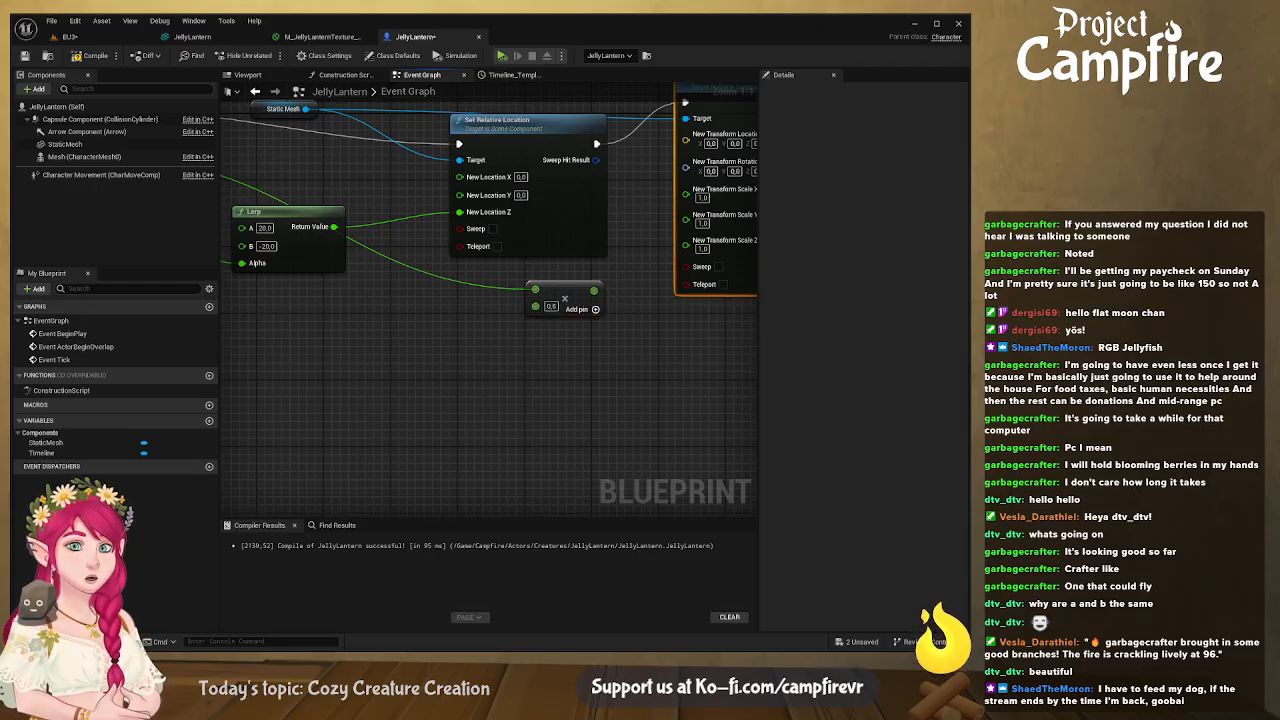
click(621, 342)
Place an Add node fed by the Multiply node's output and set its second input to 1.0
drag(495, 316, 547, 312)
key(Return)
click(566, 331)
text(1)
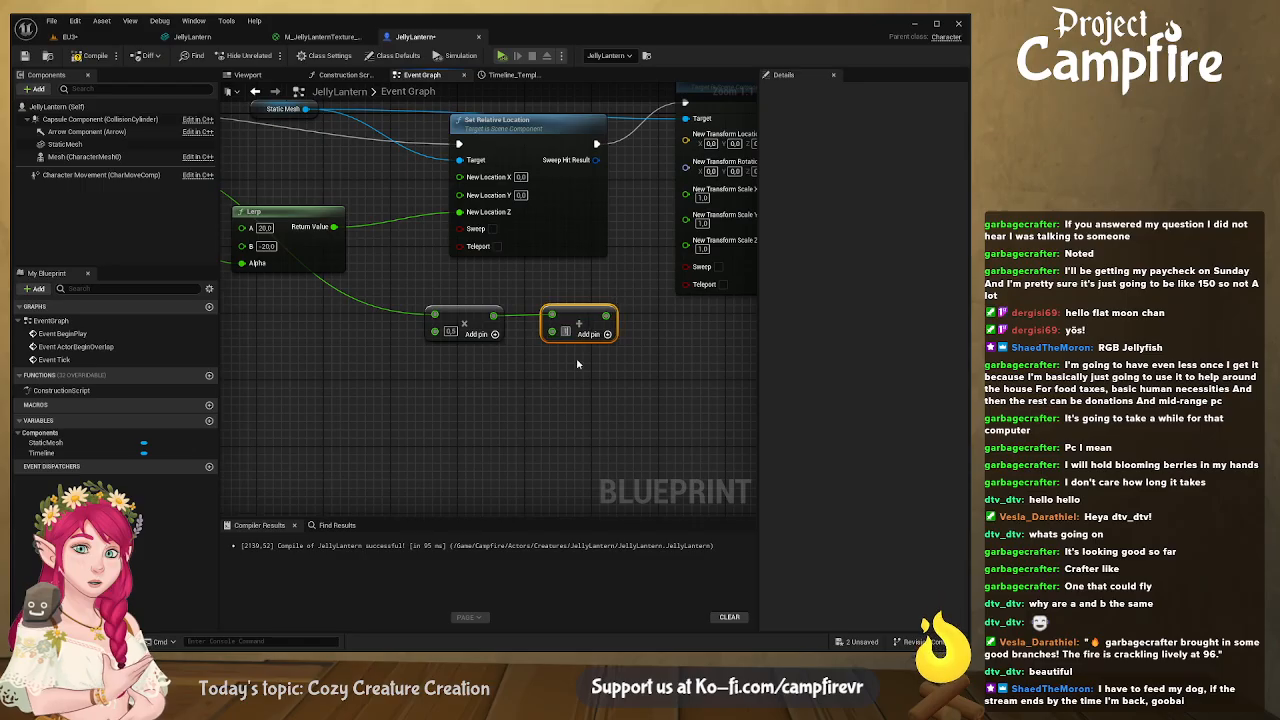
click(637, 392)
Set the Multiply node's second input to 0.2 and connect the Add node's output to New Transform Scale Z
right_drag(658, 367, 506, 393)
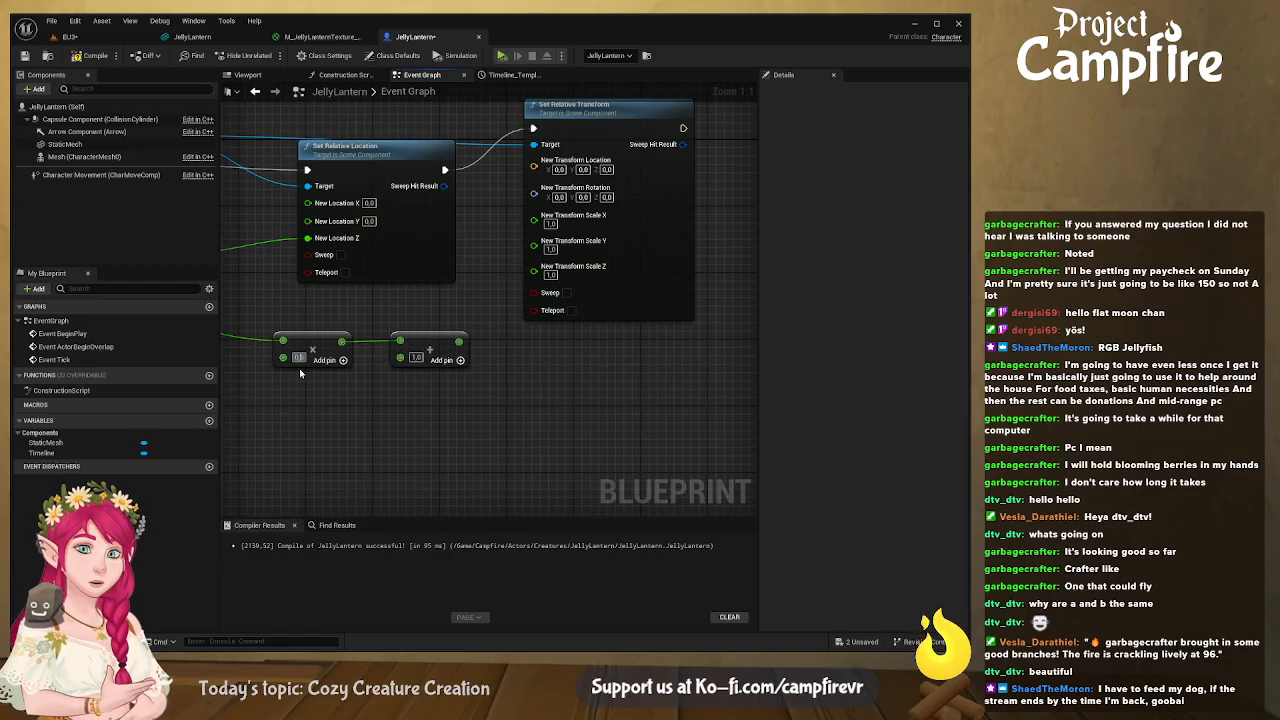
text(0,2)
key(Return)
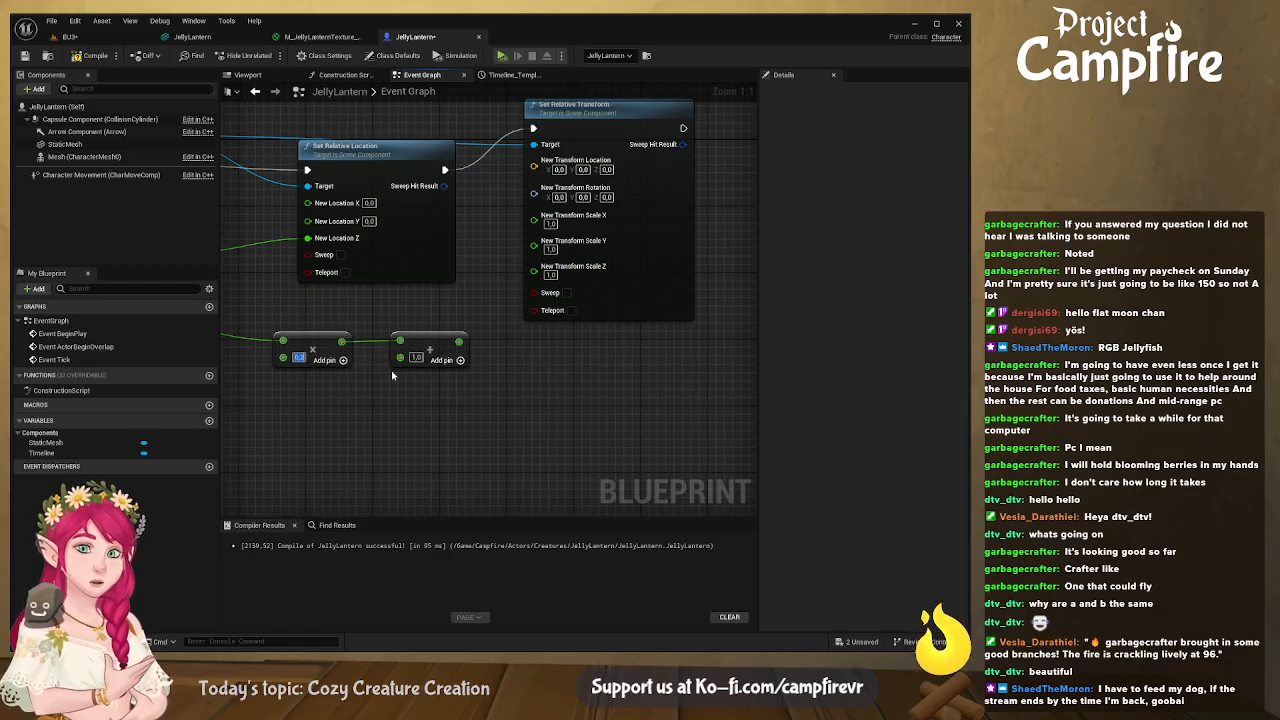
drag(459, 341, 535, 268)
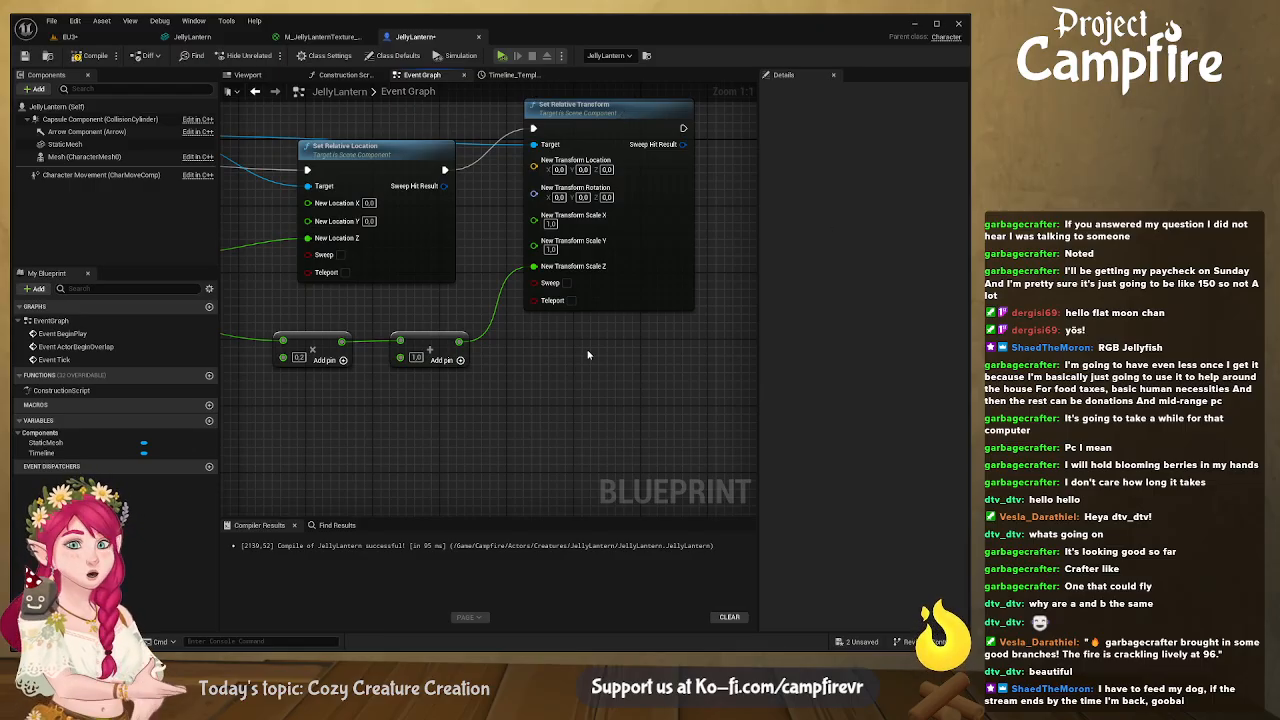
Make room before Set Relative Transform, add a Delay node fed by Set Relative Location's execution output, and compile the Blueprint
right_drag(624, 335, 629, 384)
drag(594, 166, 660, 173)
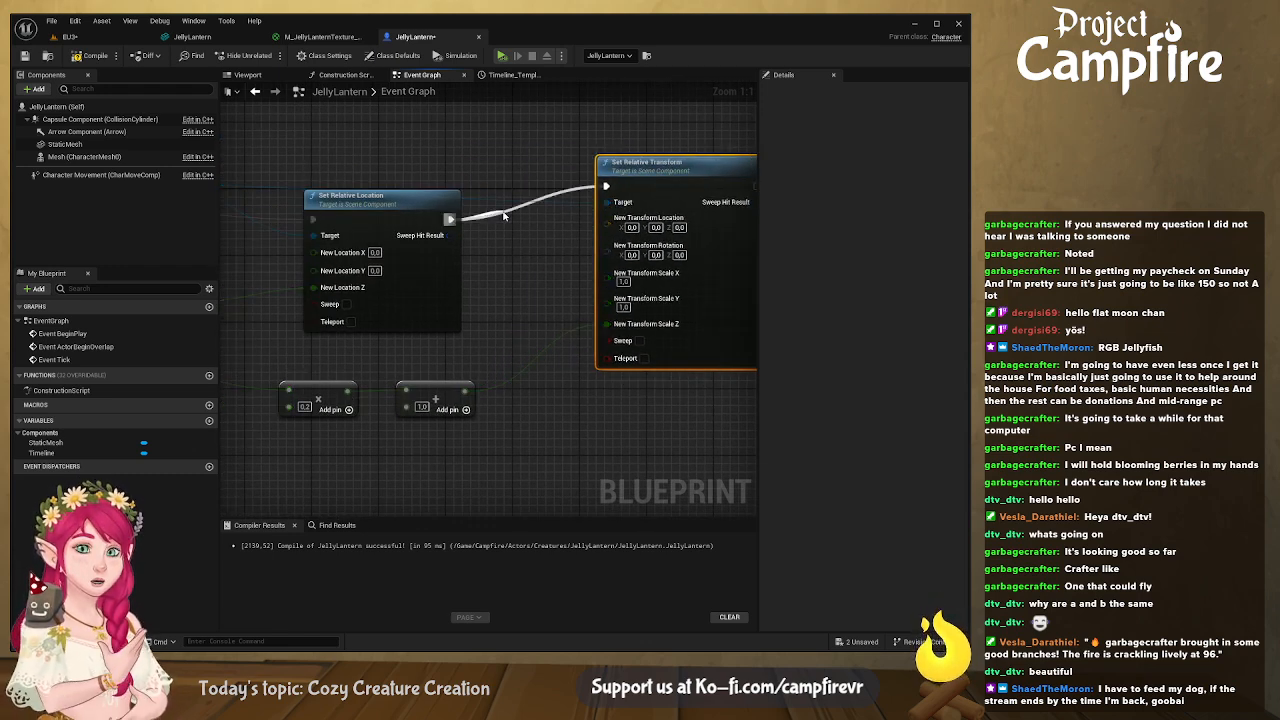
key(Return)
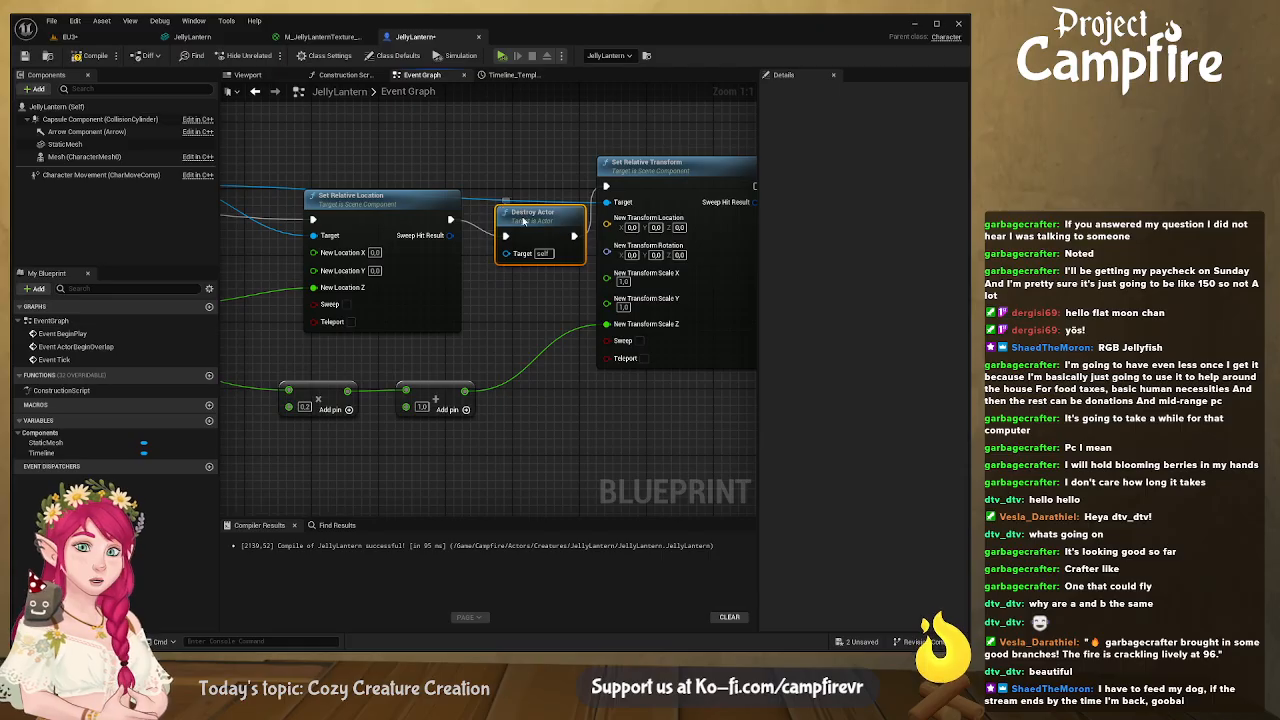
key(Delete)
drag(451, 219, 547, 193)
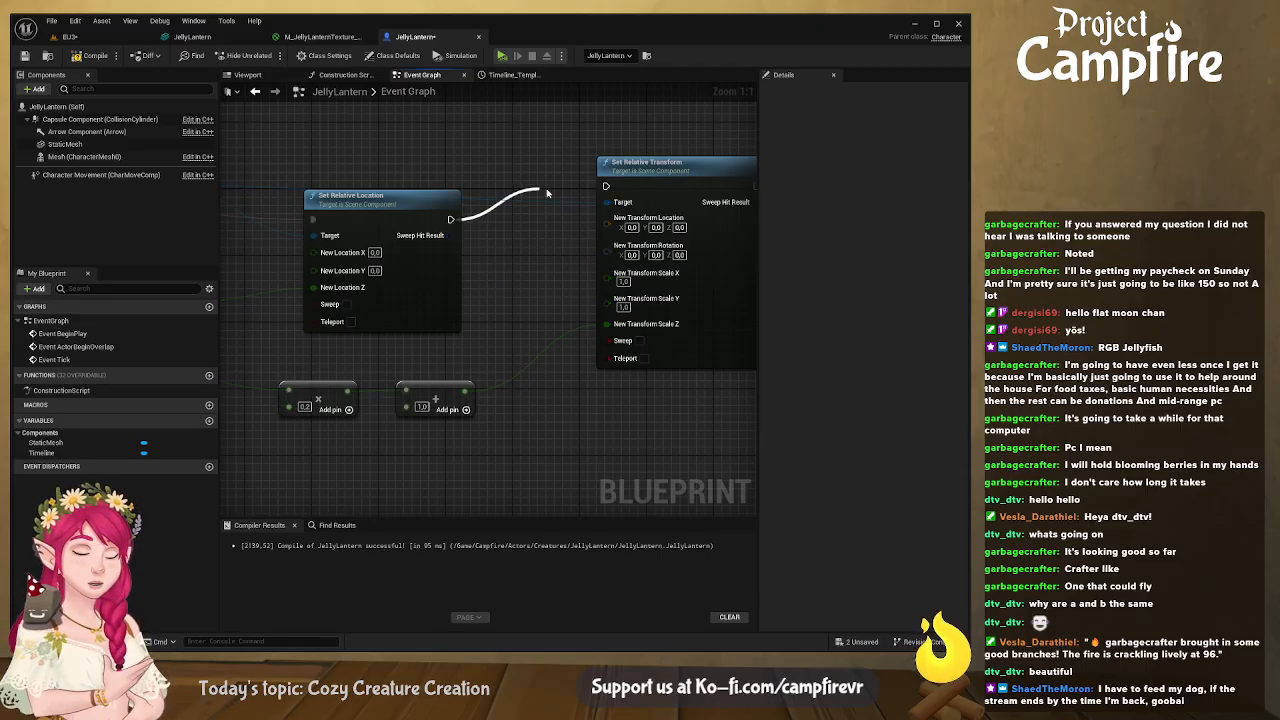
key(Return)
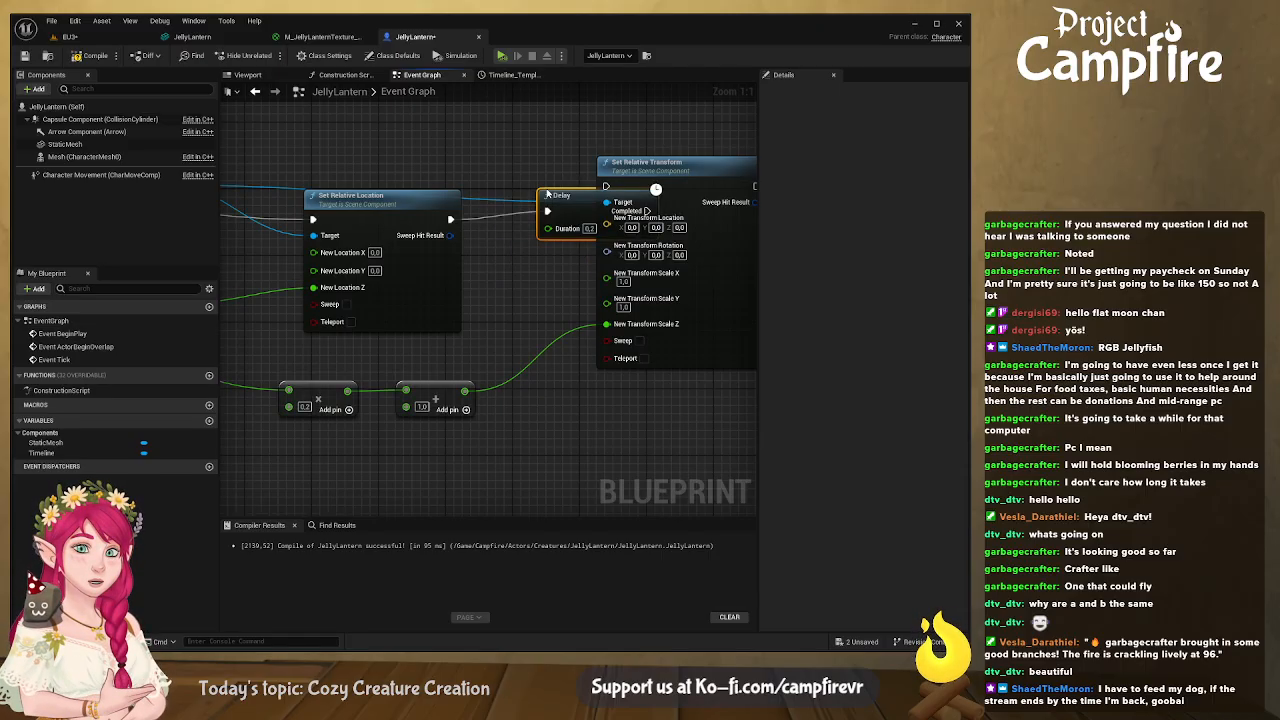
mouse_move(585, 195)
mouse_down()
mouse_move(514, 197)
mouse_move(593, 203)
mouse_move(606, 187)
mouse_up()
scroll(533, 299, down, 1)
scroll(504, 346, down, 2)
click(93, 56)
Add a Point Light component to the Blueprint as a child of StaticMesh
right_drag(382, 191, 527, 195)
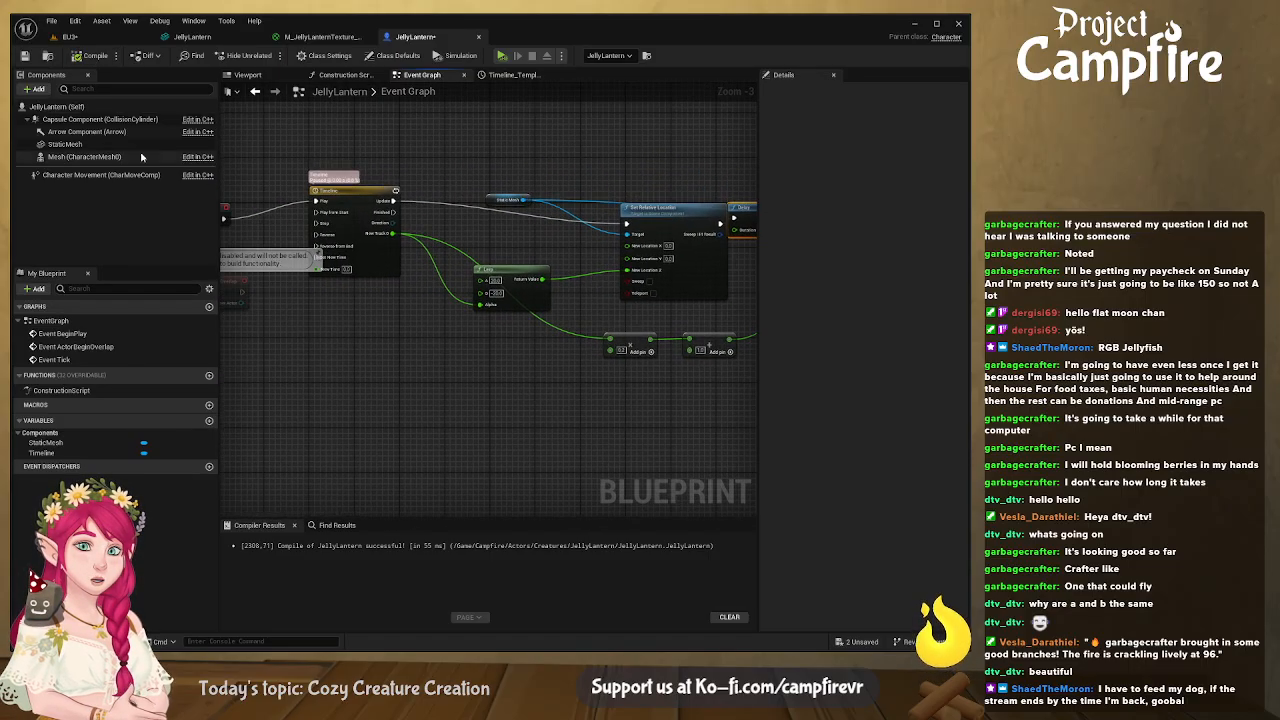
click(84, 146)
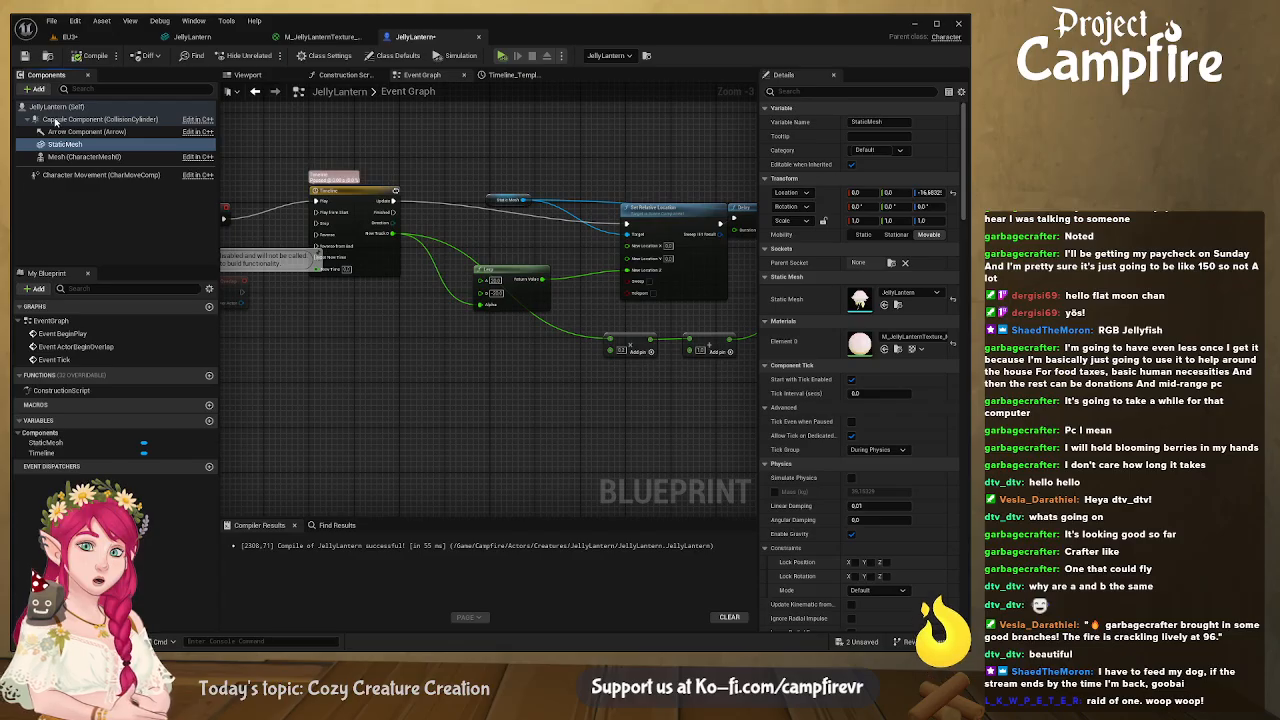
click(56, 123)
click(119, 172)
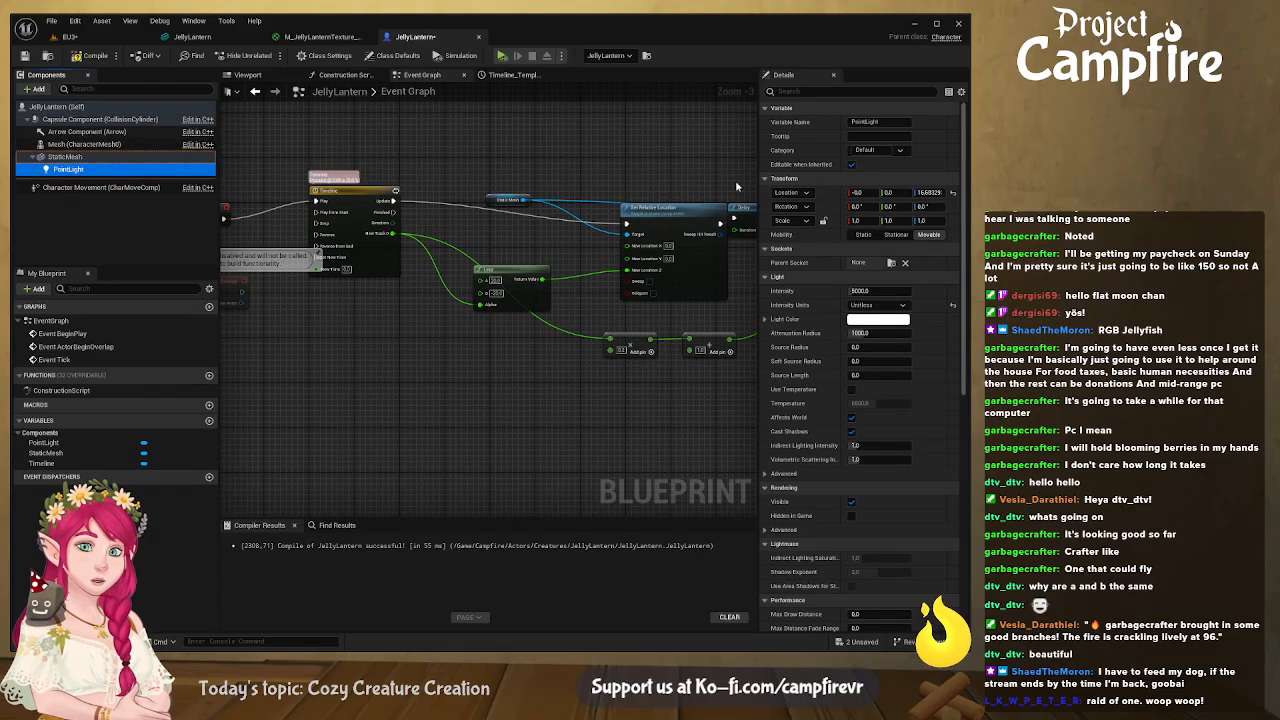
Set the point light's colour to a pale aqua and check its glow around the jellyfish in the EU3 level
click(880, 320)
drag(930, 417, 942, 440)
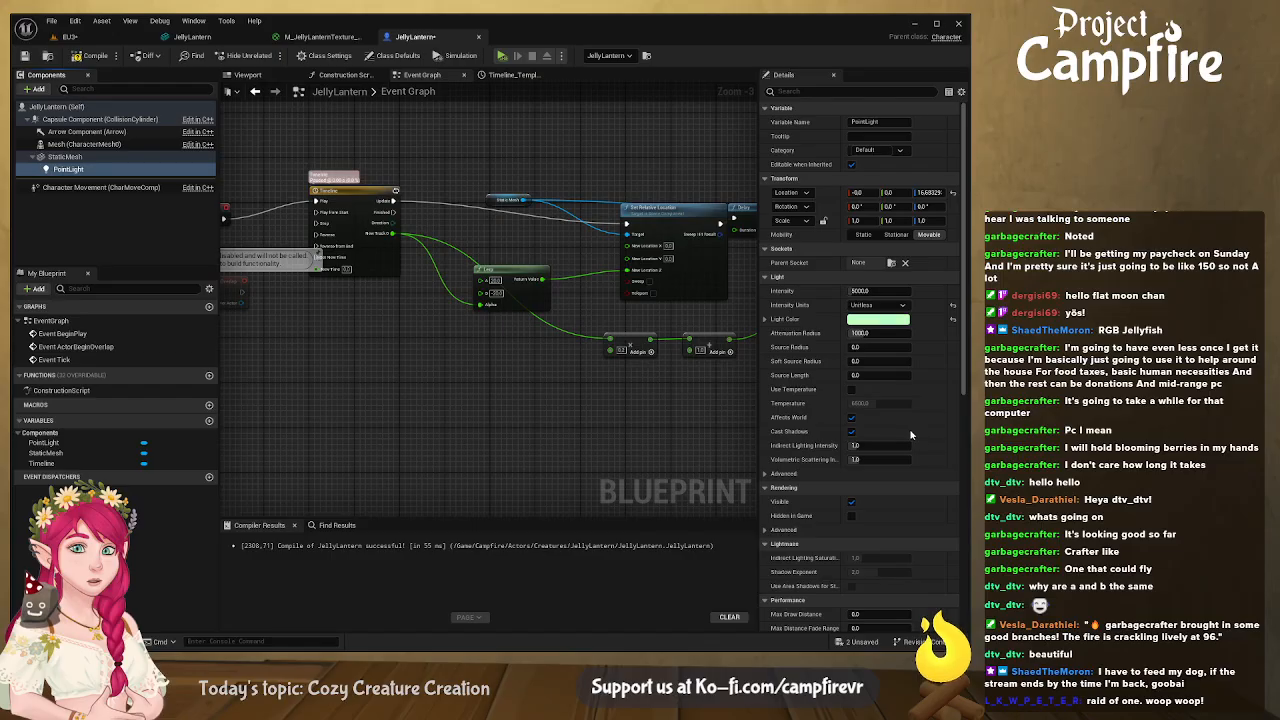
drag(938, 435, 942, 399)
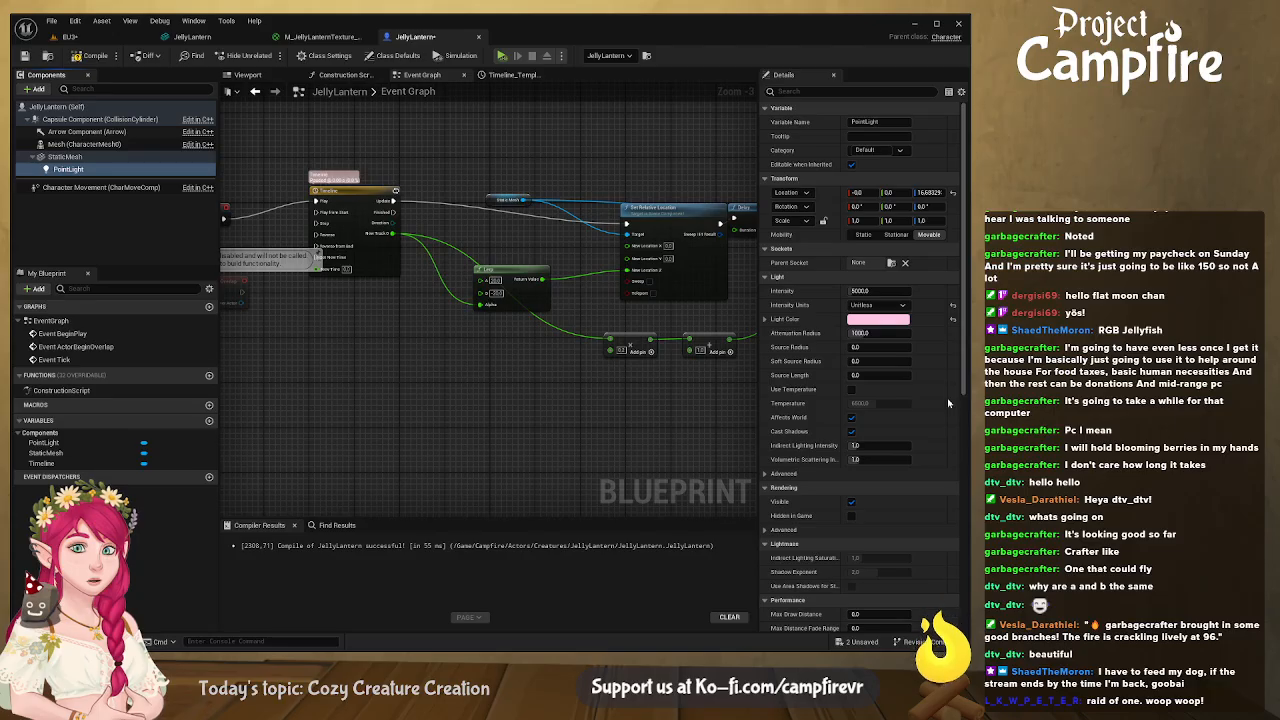
drag(947, 398, 908, 404)
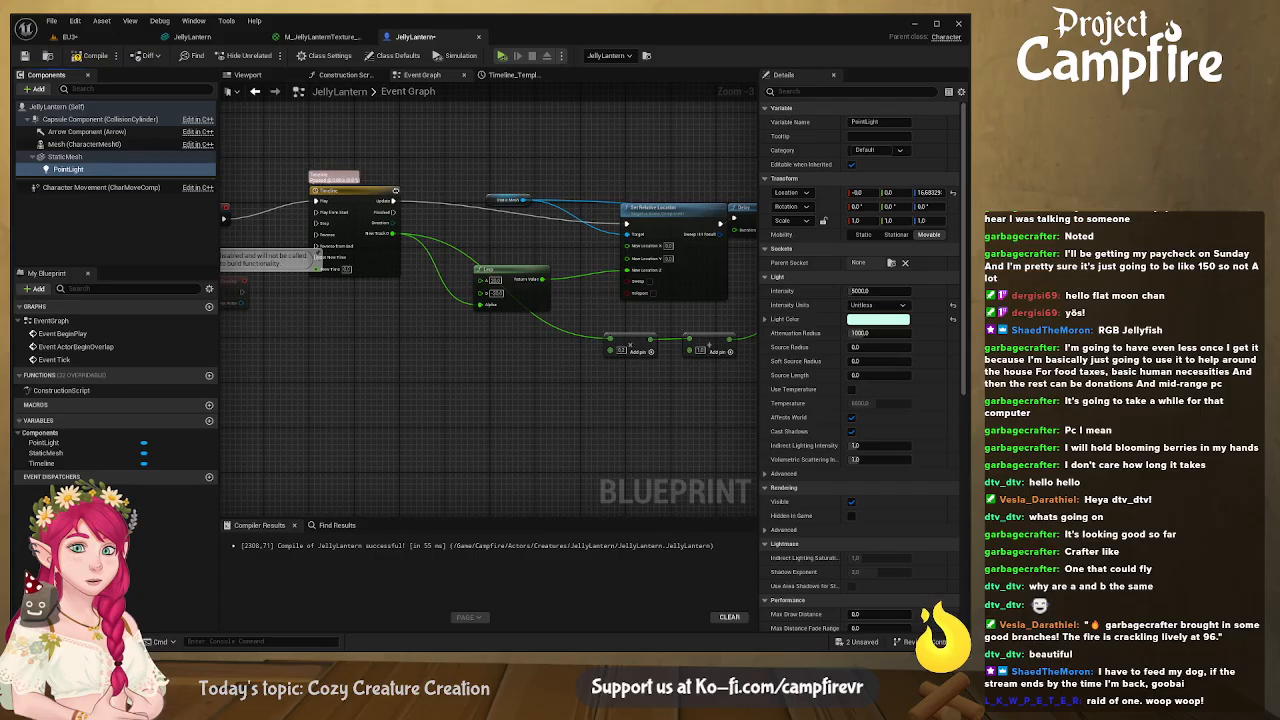
drag(70, 169, 566, 412)
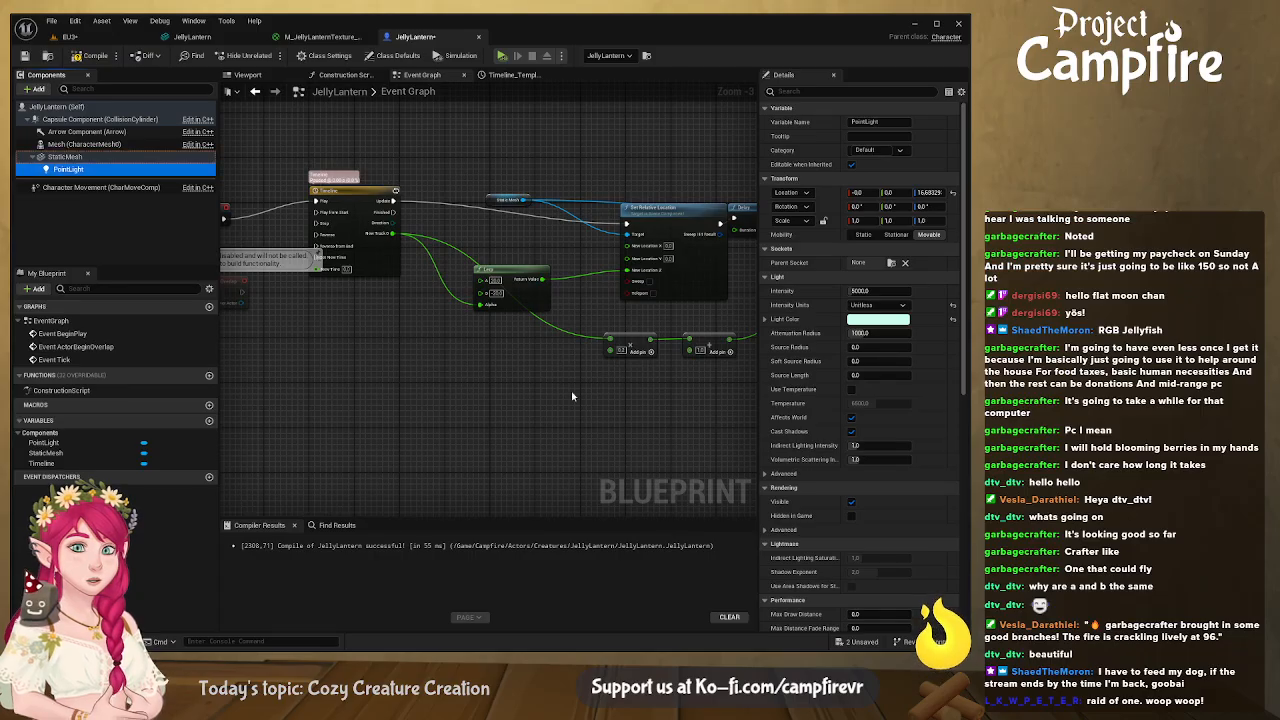
click(70, 36)
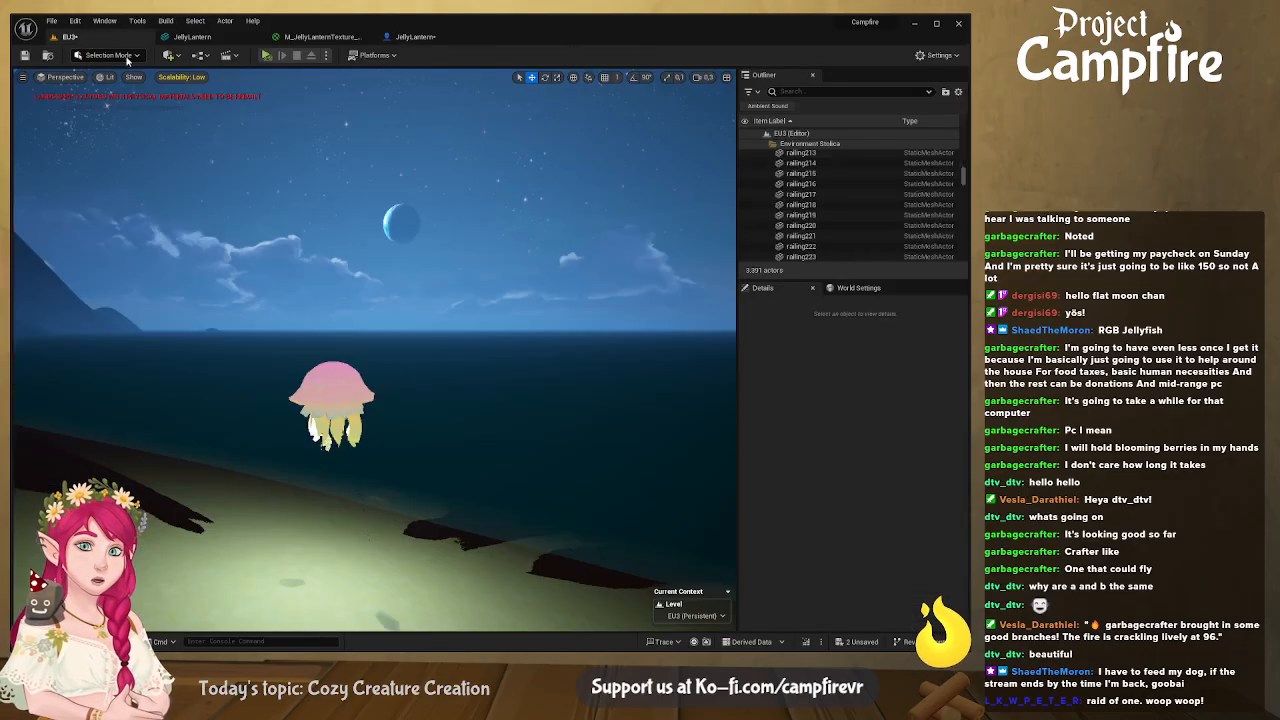
right_drag(346, 433, 362, 424)
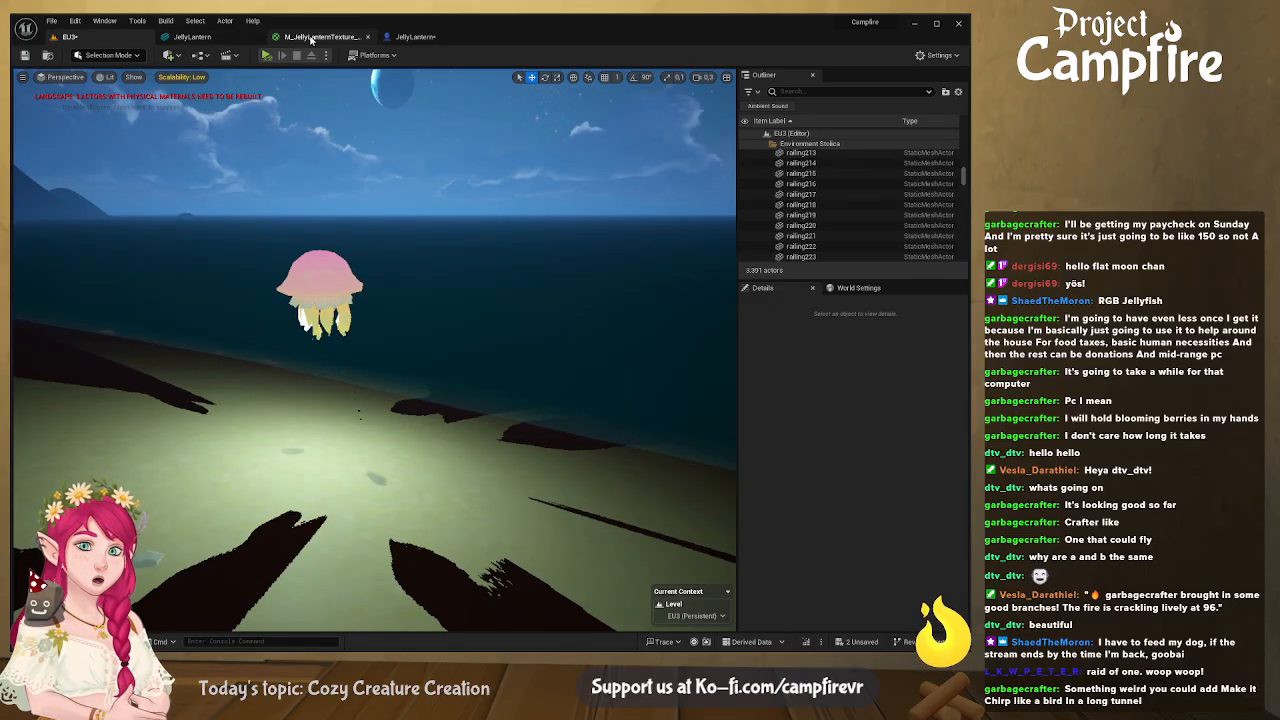
Disable Cast Shadow and Receive CSM Shadows on the JellyLantern Blueprint's StaticMesh component
click(415, 36)
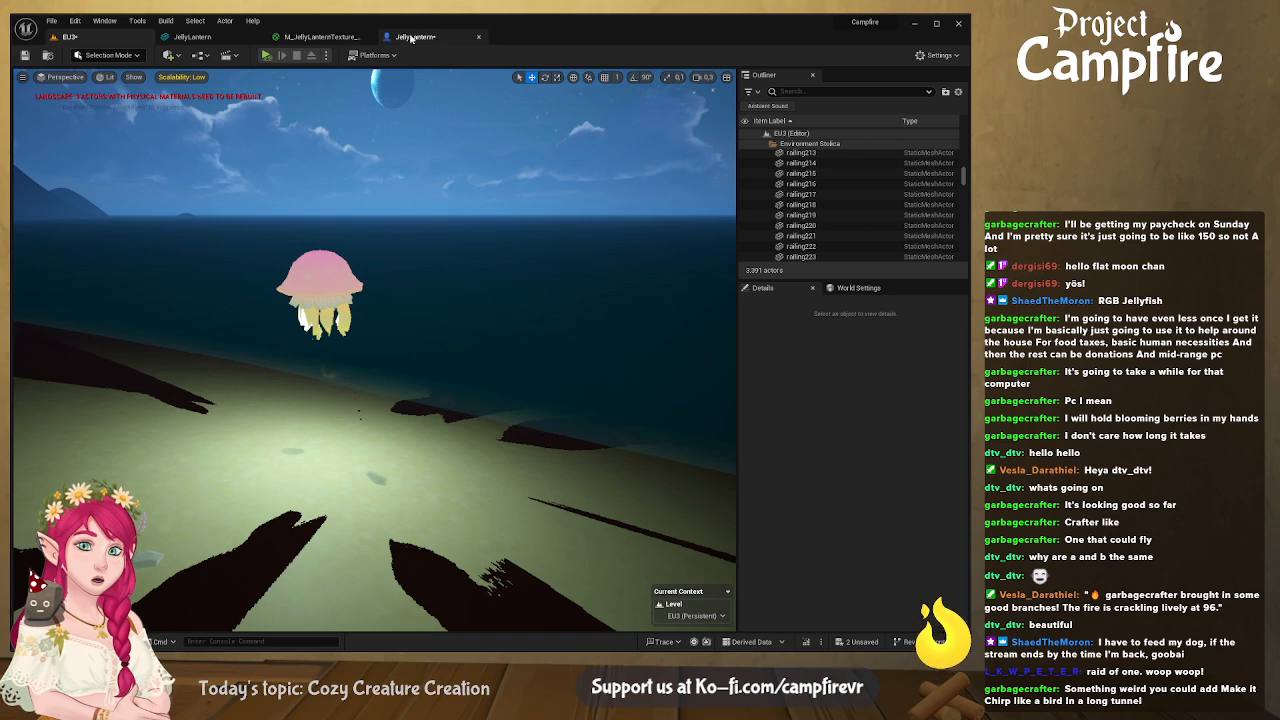
click(75, 157)
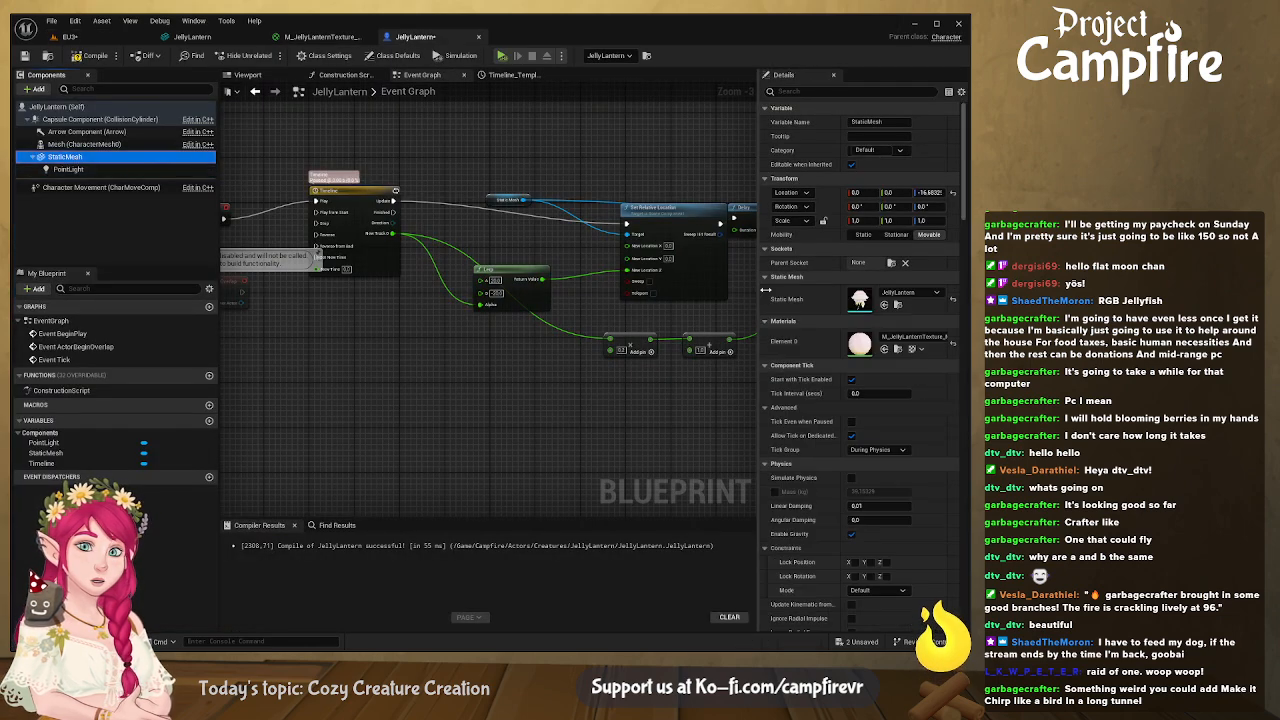
scroll(852, 337, down, 5)
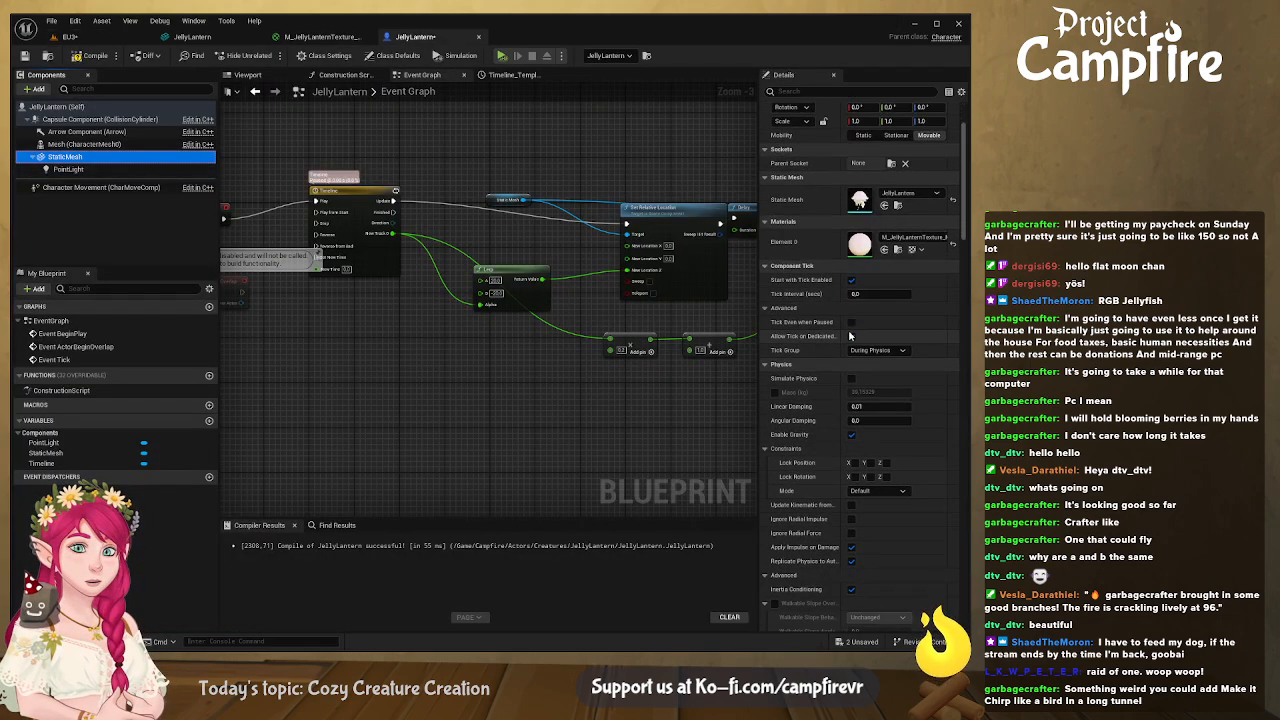
scroll(824, 276, down, 3)
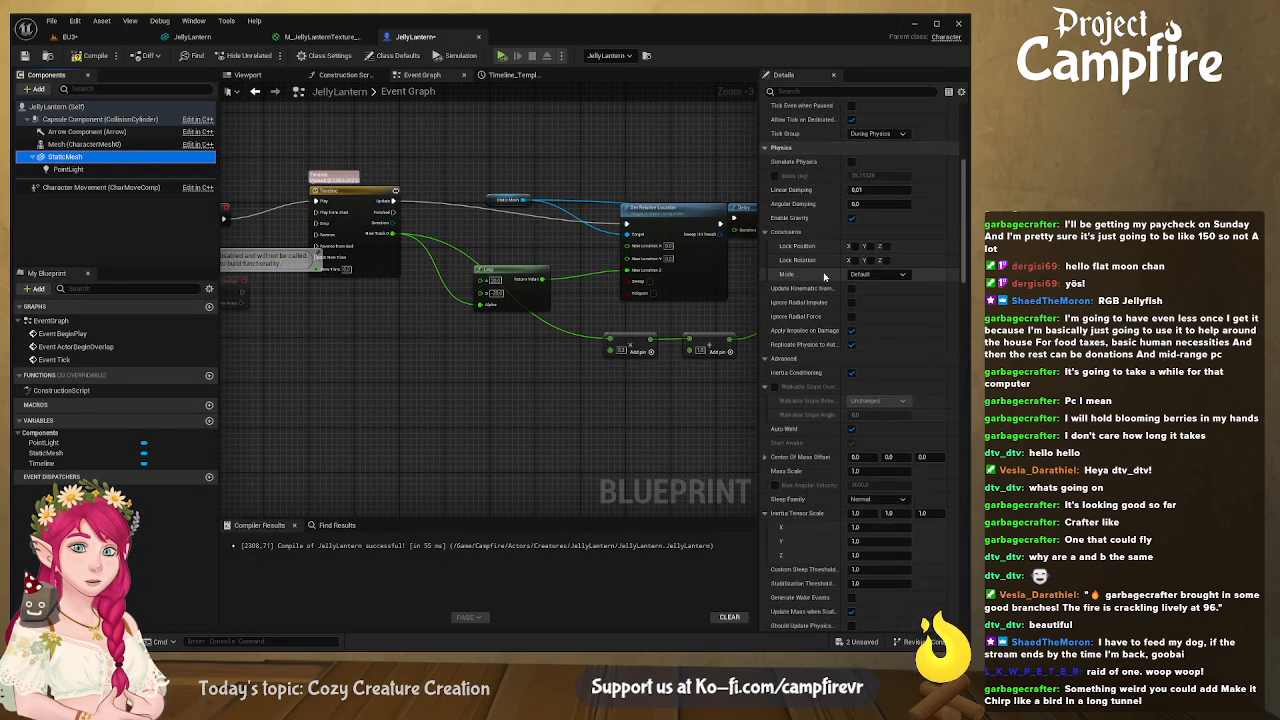
click(835, 91)
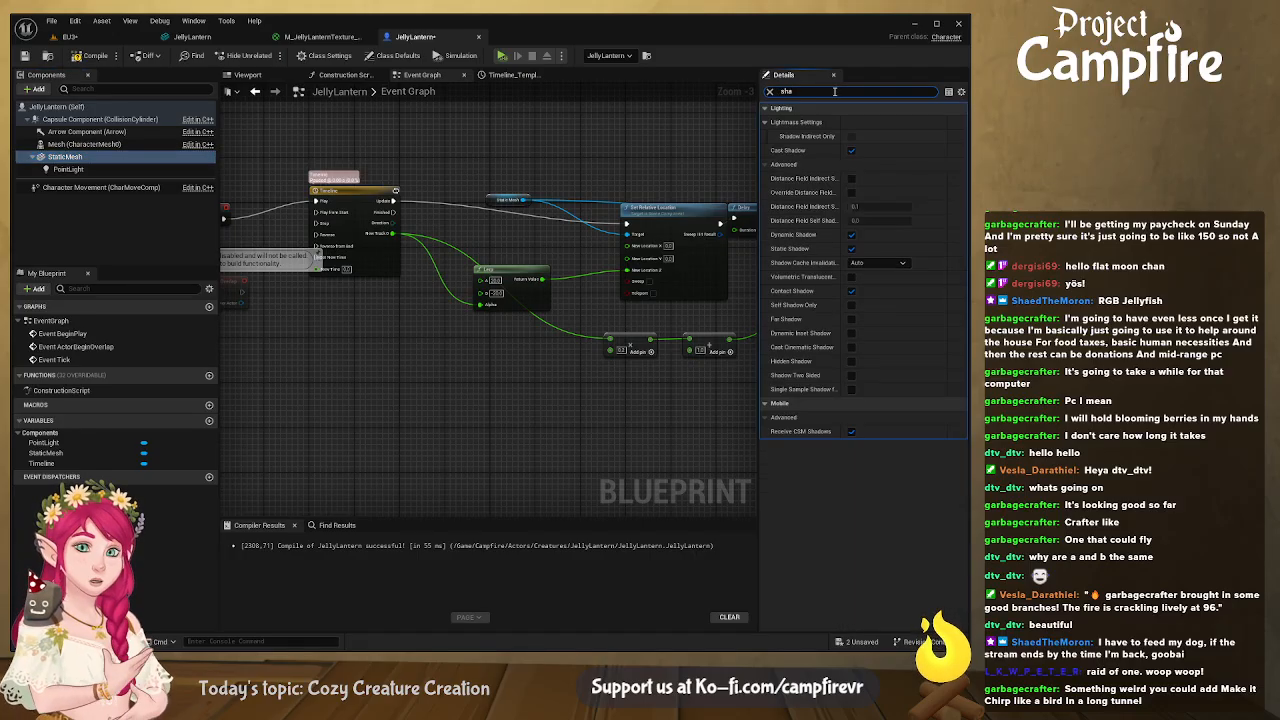
click(851, 150)
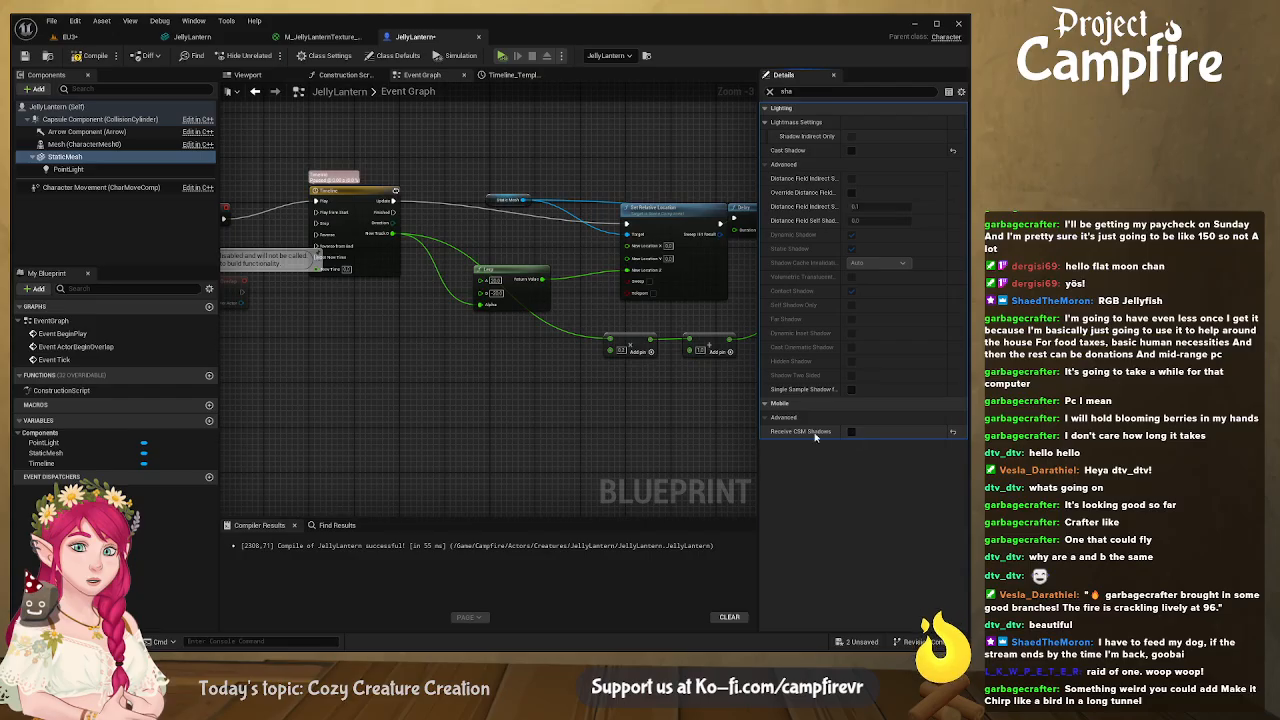
click(769, 92)
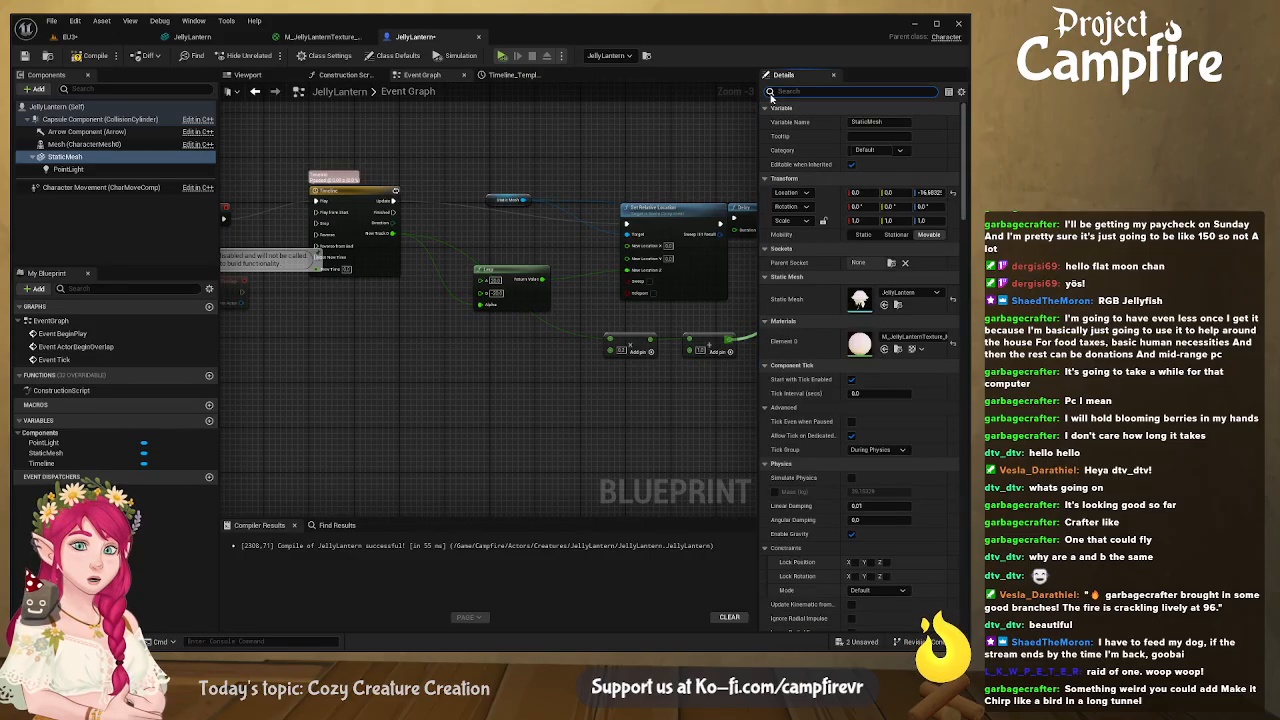
Change the point light's intensity units to Candelas, set its intensity to 0.5 cd, and compile the Blueprint
click(67, 169)
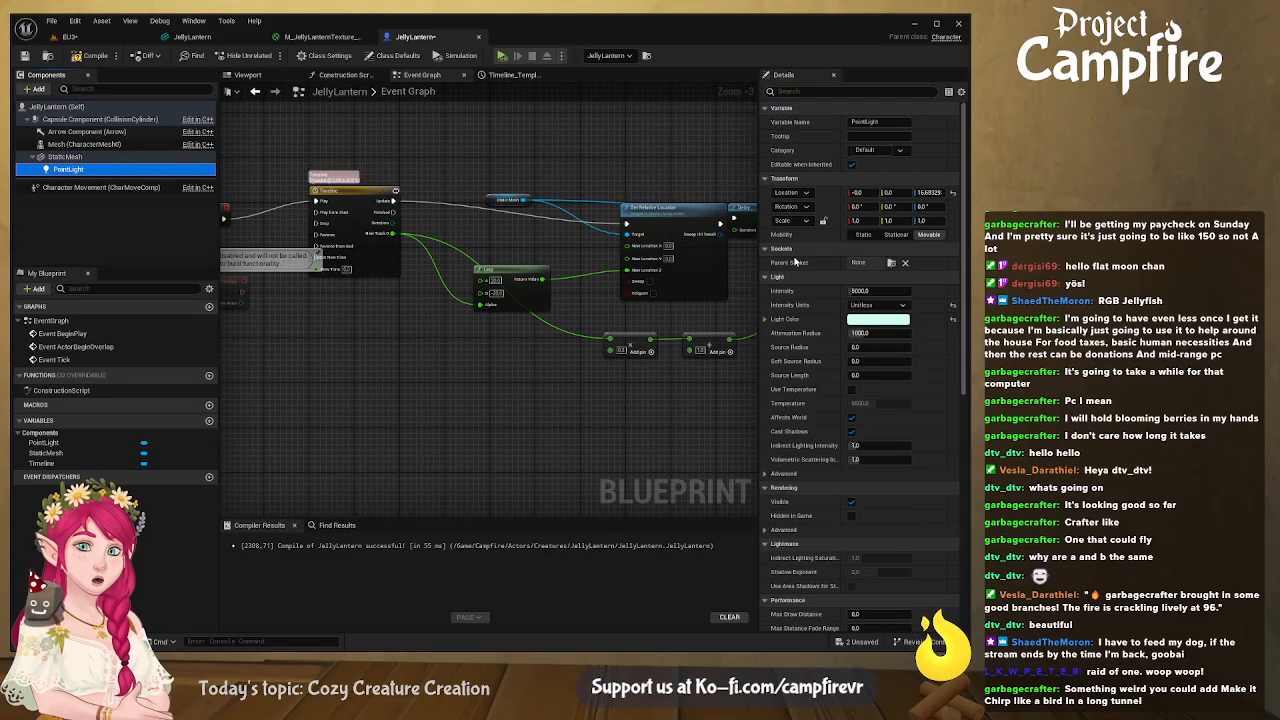
click(877, 306)
click(880, 327)
click(878, 291)
click(880, 291)
text(8.0 cd)
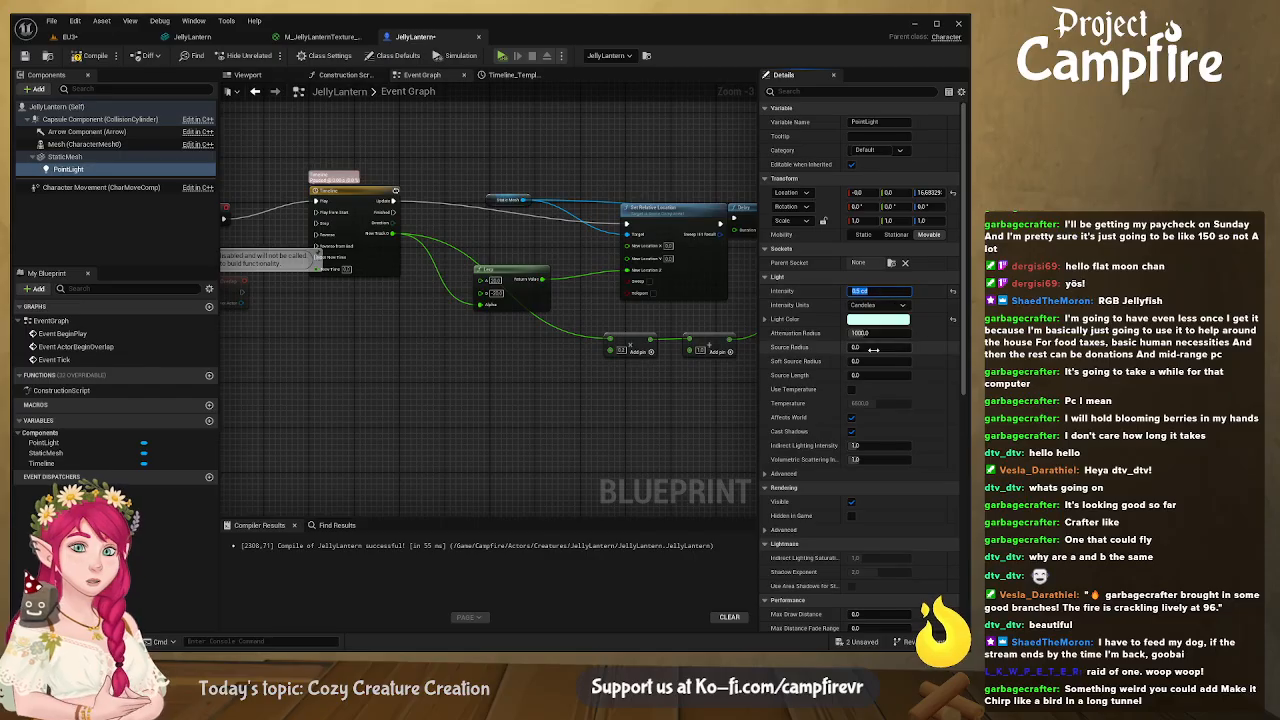
click(95, 56)
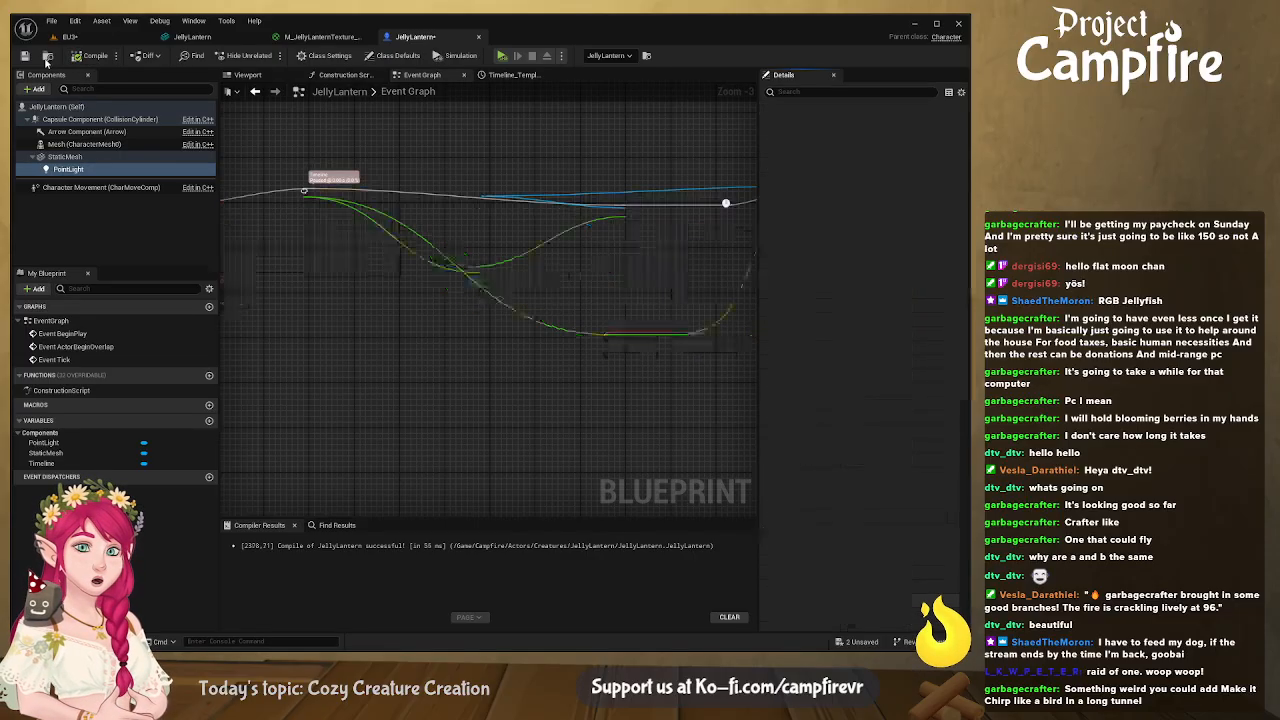
Examine the jellyfish's glow on the beach from several angles in the EU3 level
click(72, 37)
right_drag(349, 366, 552, 268)
key(a)
key(a)
scroll(466, 355, up, 3)
key(w)
key(d)
key(q)
key(d)
key(e)
key(e)
Reduce the point light's attenuation radius to about 260, lower its intensity in candelas, and compile the Blueprint
click(417, 40)
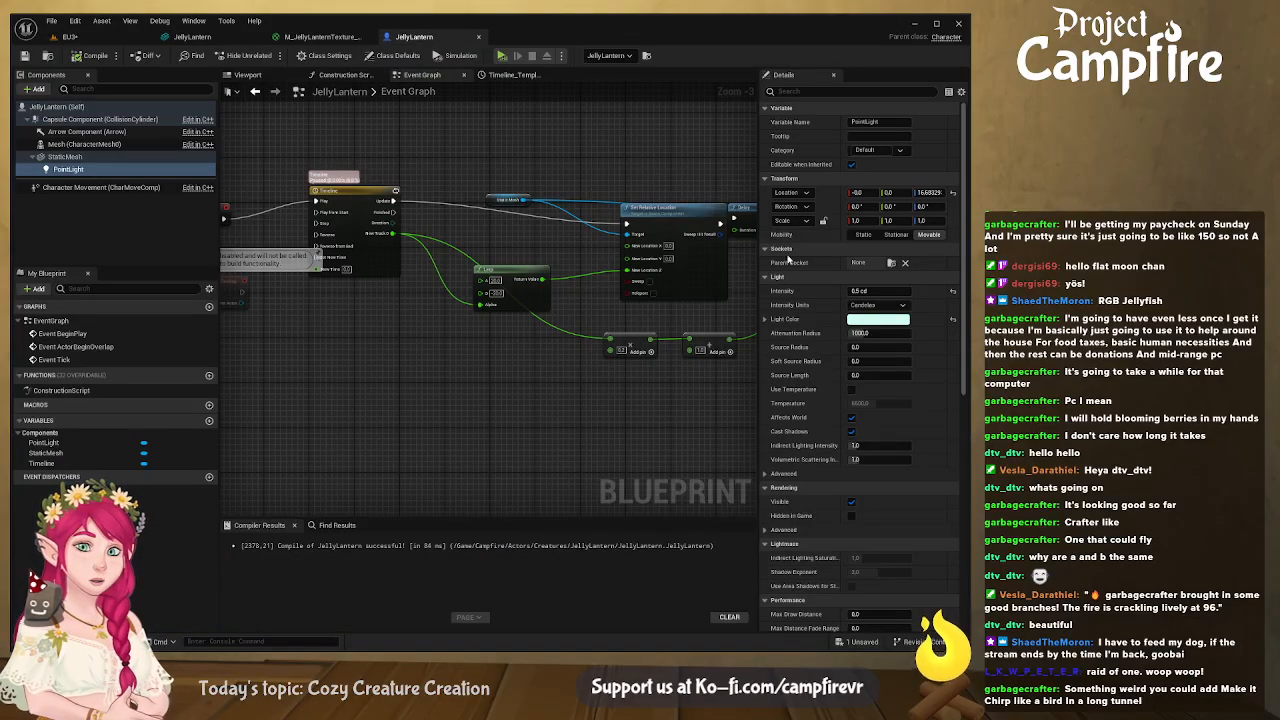
click(872, 291)
drag(876, 332, 873, 332)
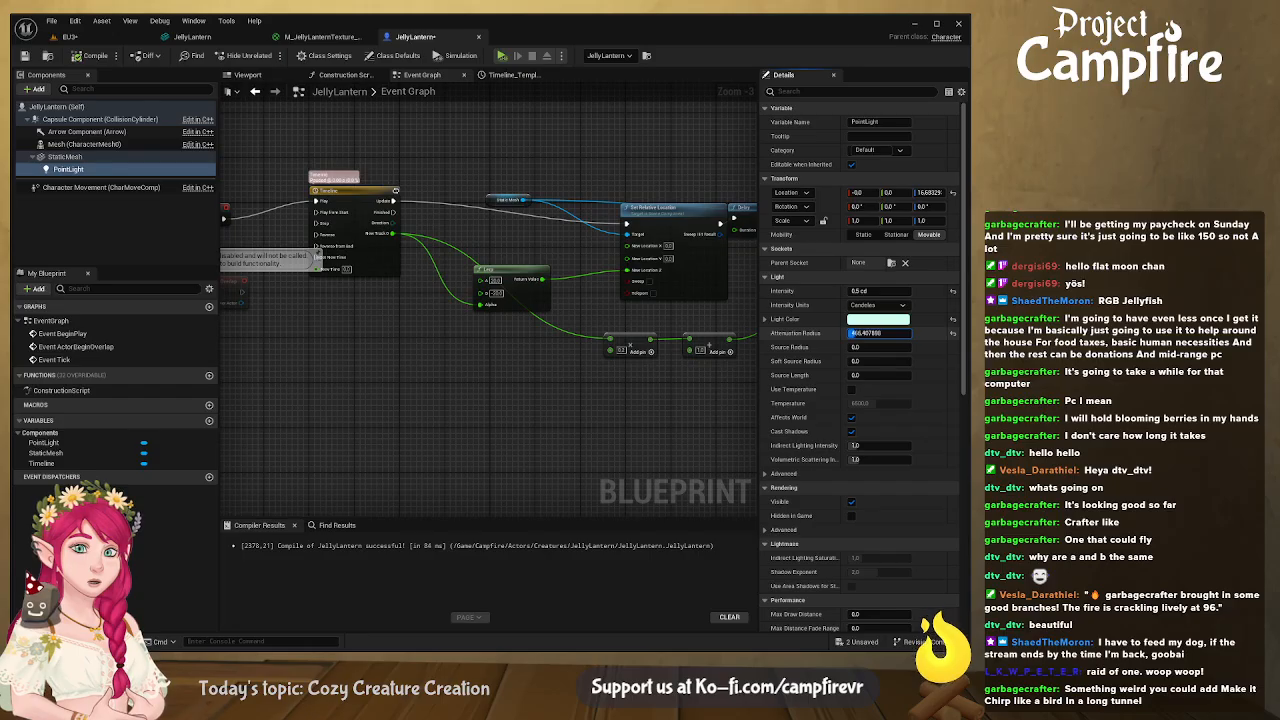
drag(866, 333, 858, 333)
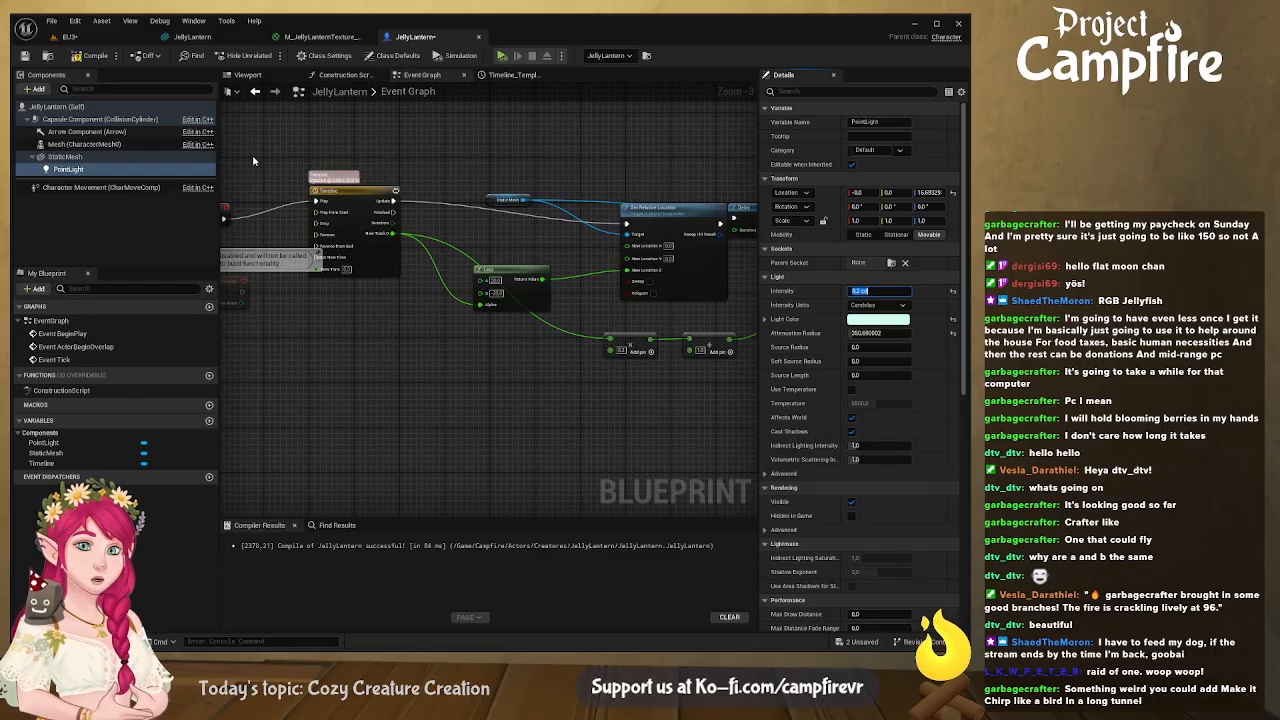
click(92, 55)
Check the dimmed jellyfish light over the beach in the EU3 level and start a play session
click(66, 36)
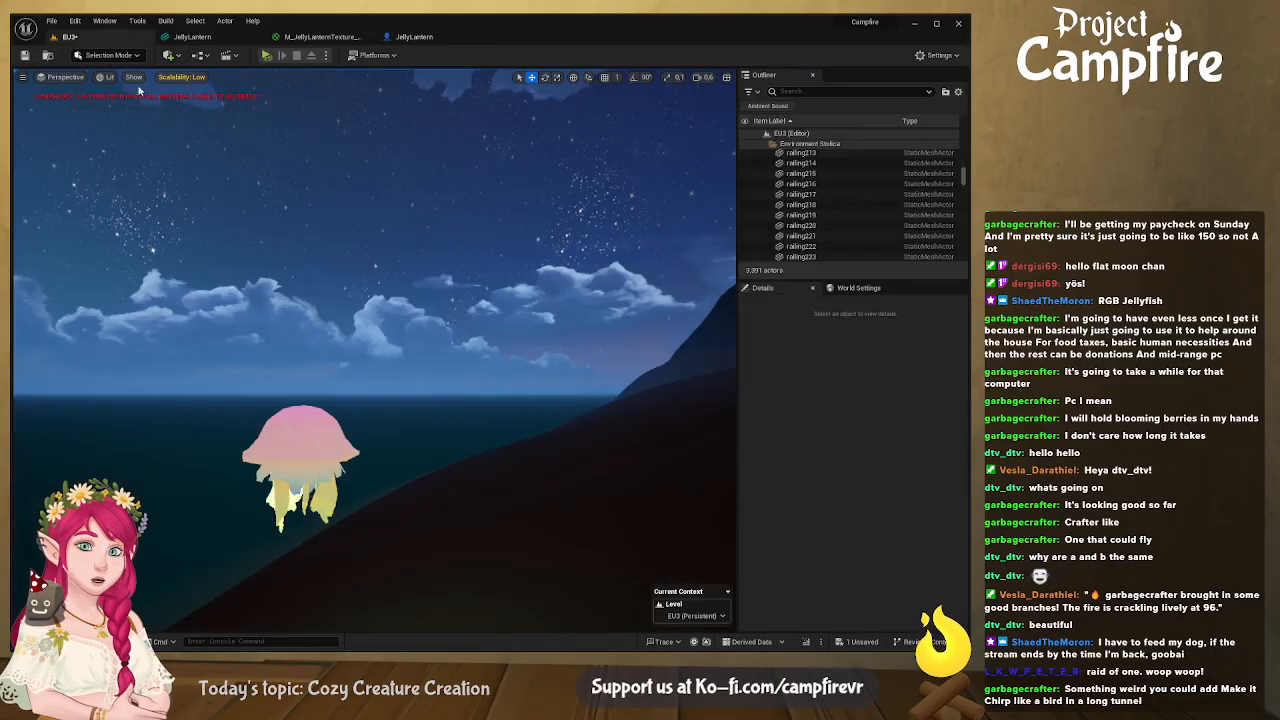
right_drag(375, 350, 314, 266)
key(w)
key(s)
click(267, 56)
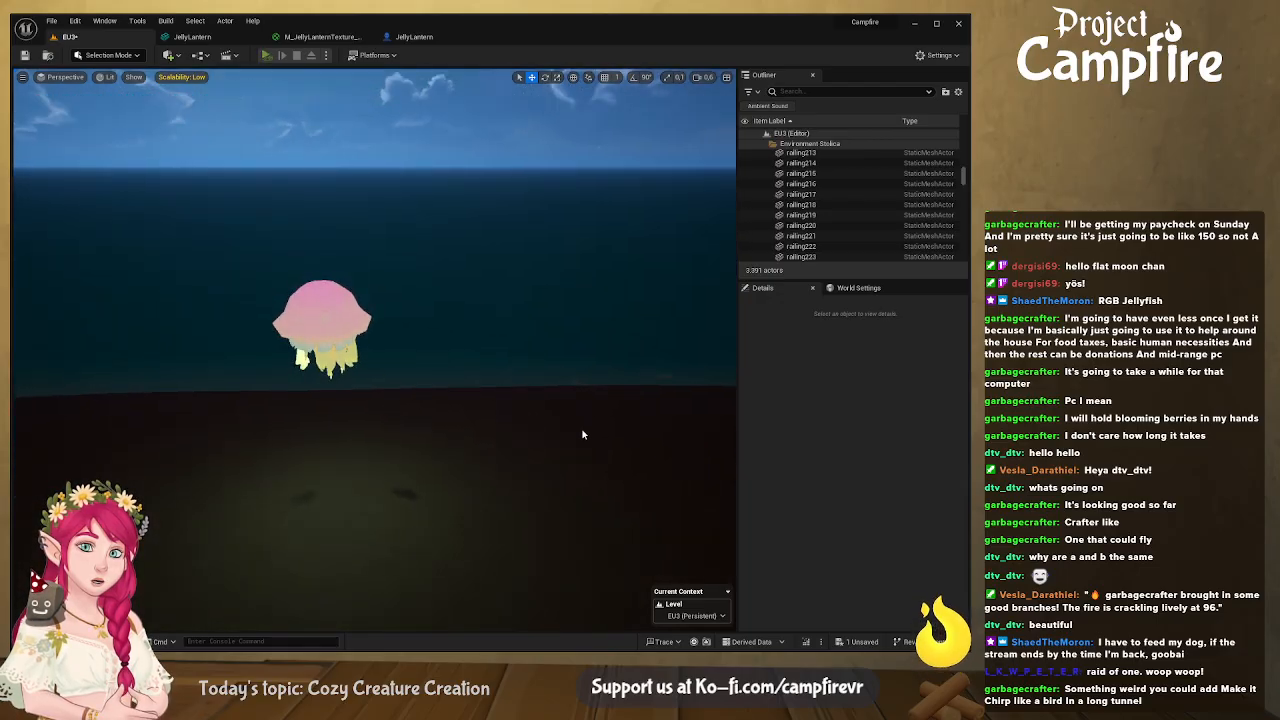
End the play session, delete the Delay node in the JellyLantern event graph, and connect Set Relative Location's execution output directly to Set Relative Transform
click(495, 471)
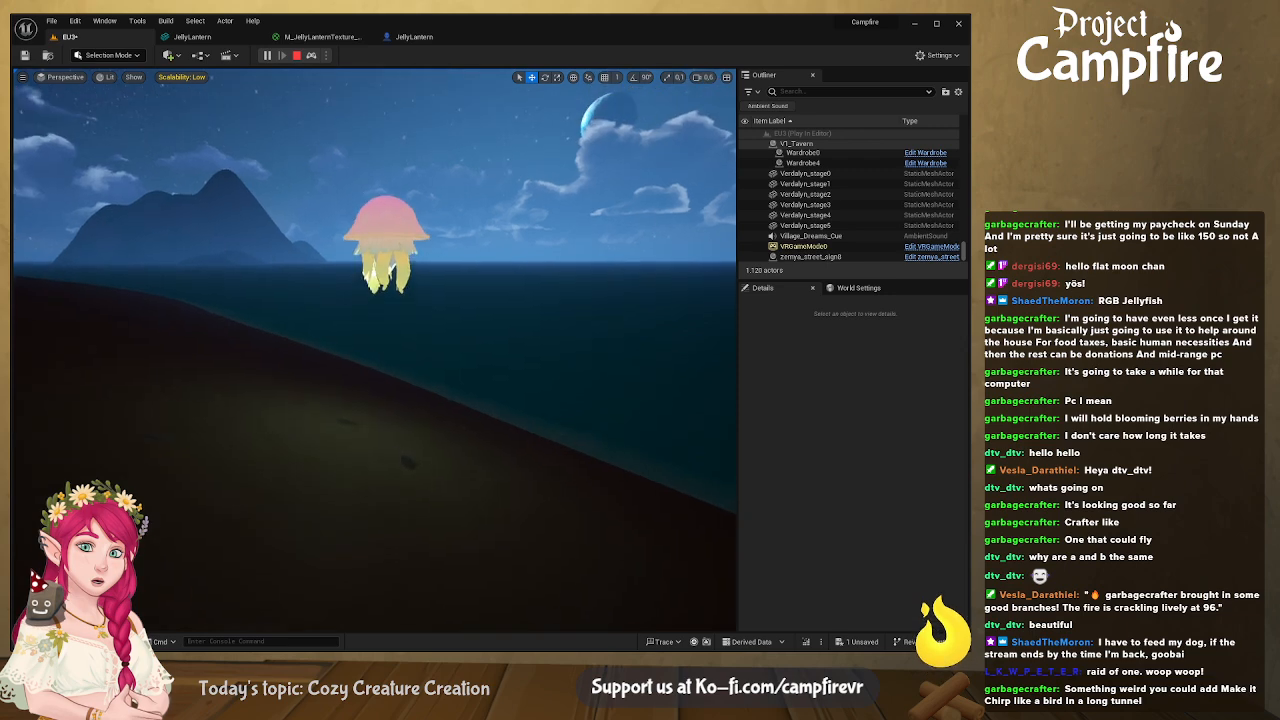
click(296, 55)
click(414, 36)
right_drag(510, 272, 474, 263)
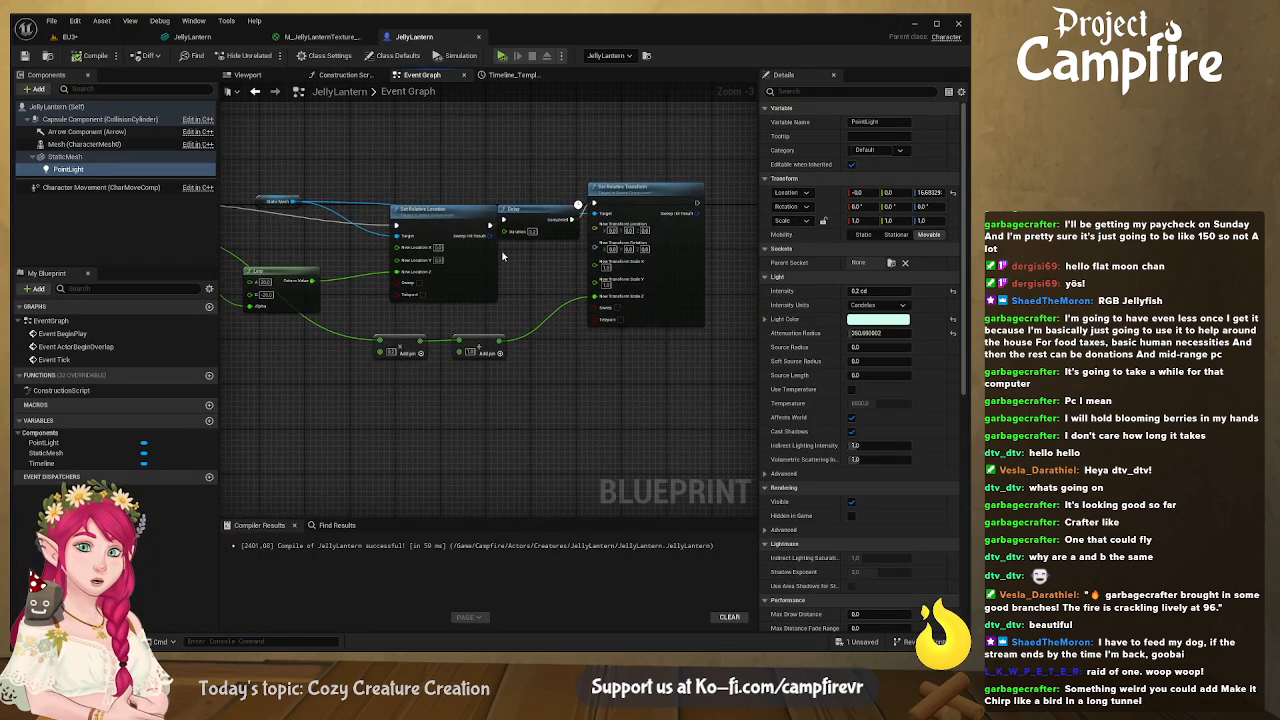
click(526, 215)
key(Delete)
drag(490, 224, 594, 203)
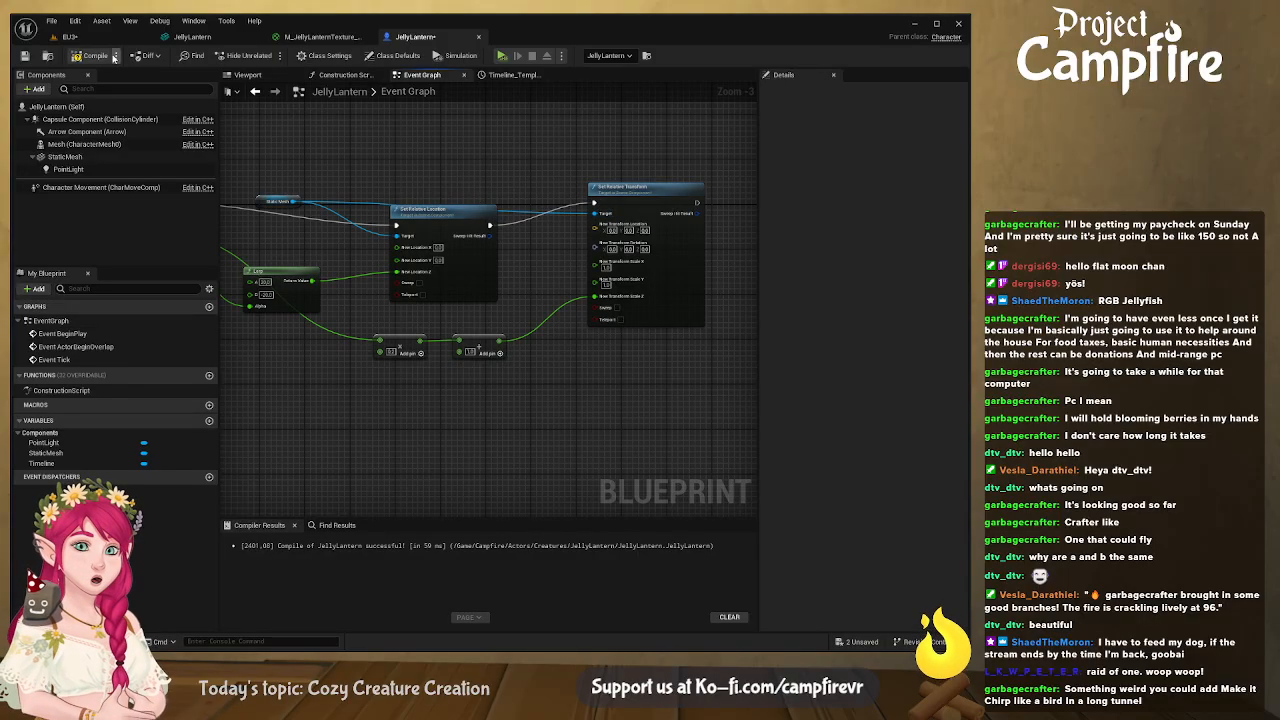
Play the EU3 level briefly to check the jellyfish's motion without the delay
click(80, 37)
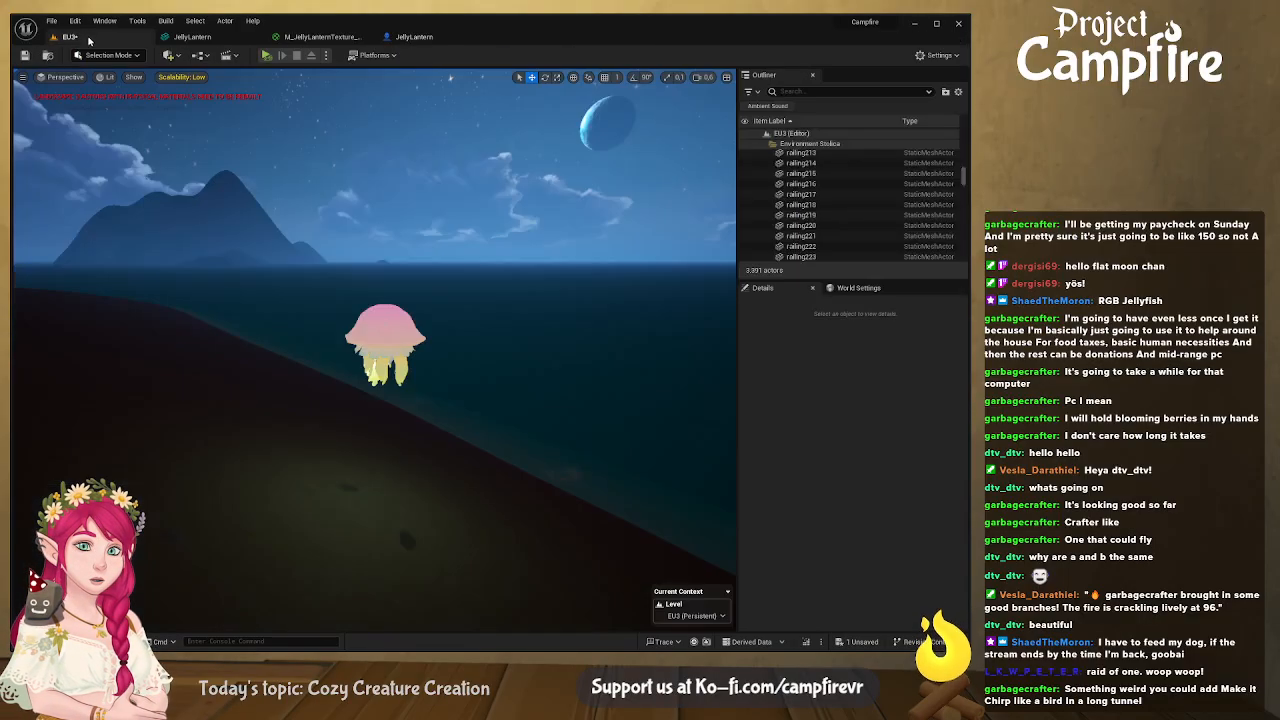
key(alt+p)
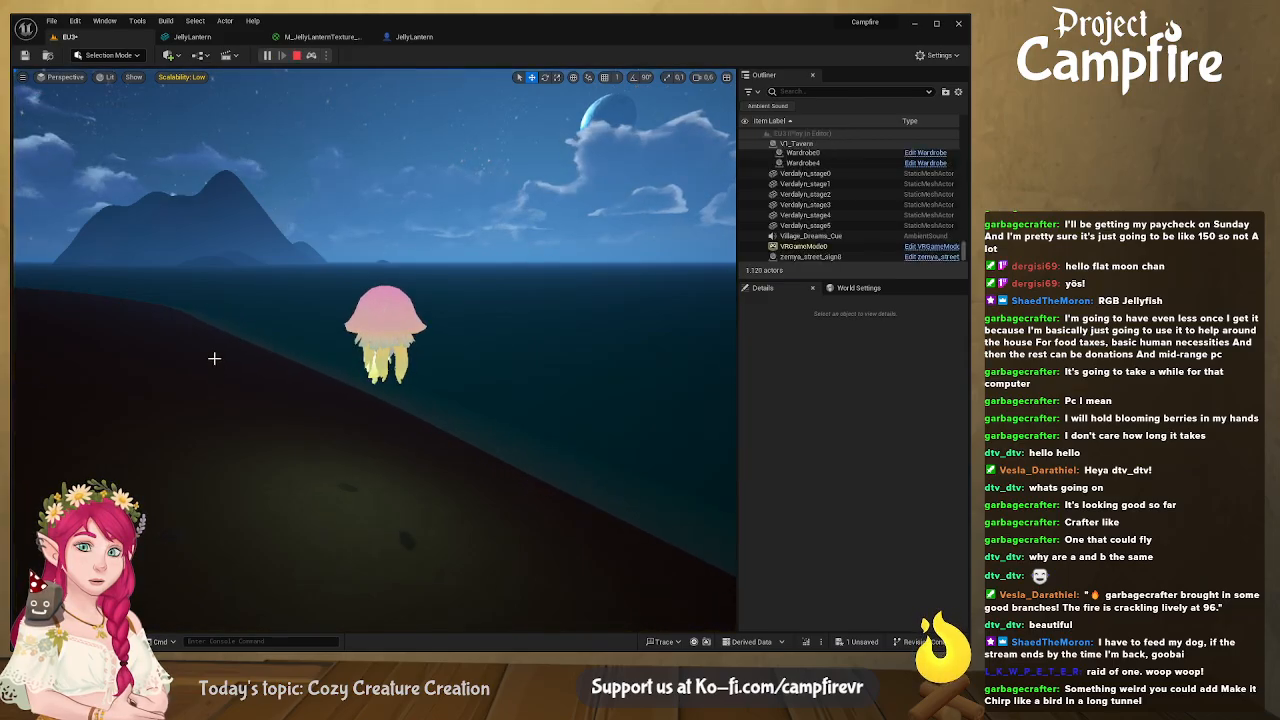
click(296, 55)
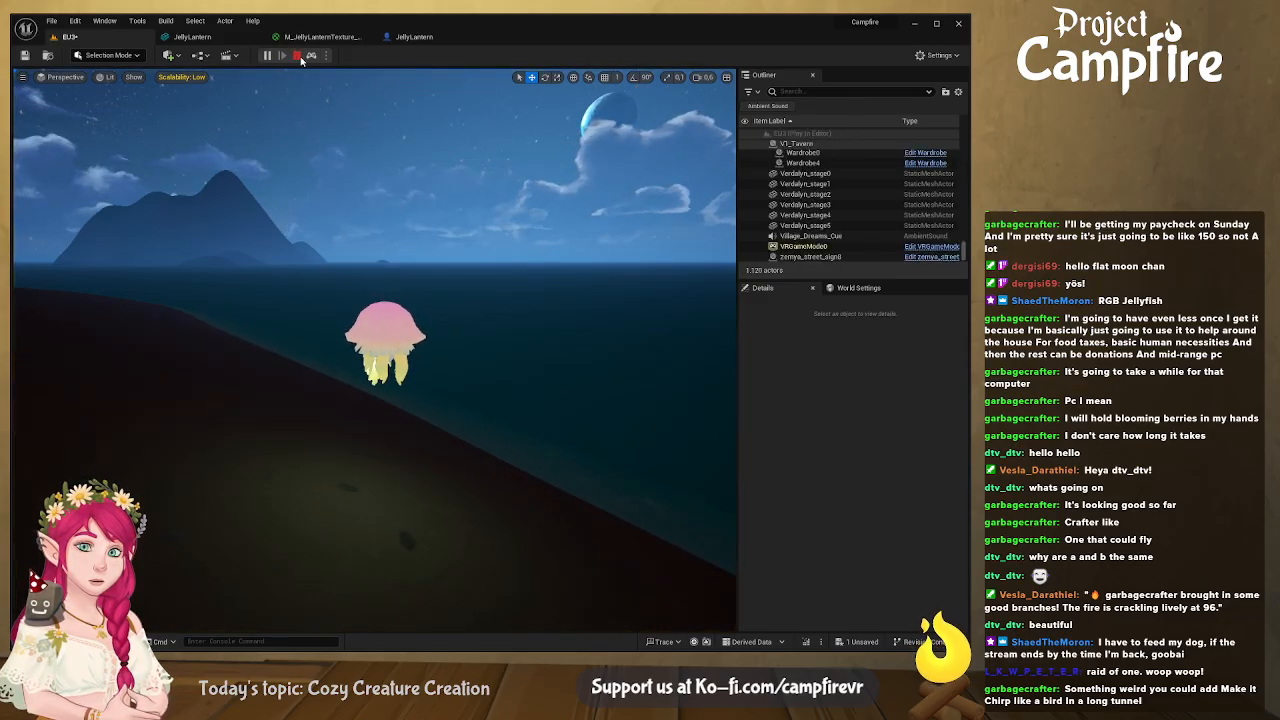
Delete the Set Relative Transform node and its multiply and add nodes from the JellyLantern event graph, and compile the Blueprint
click(414, 36)
click(632, 190)
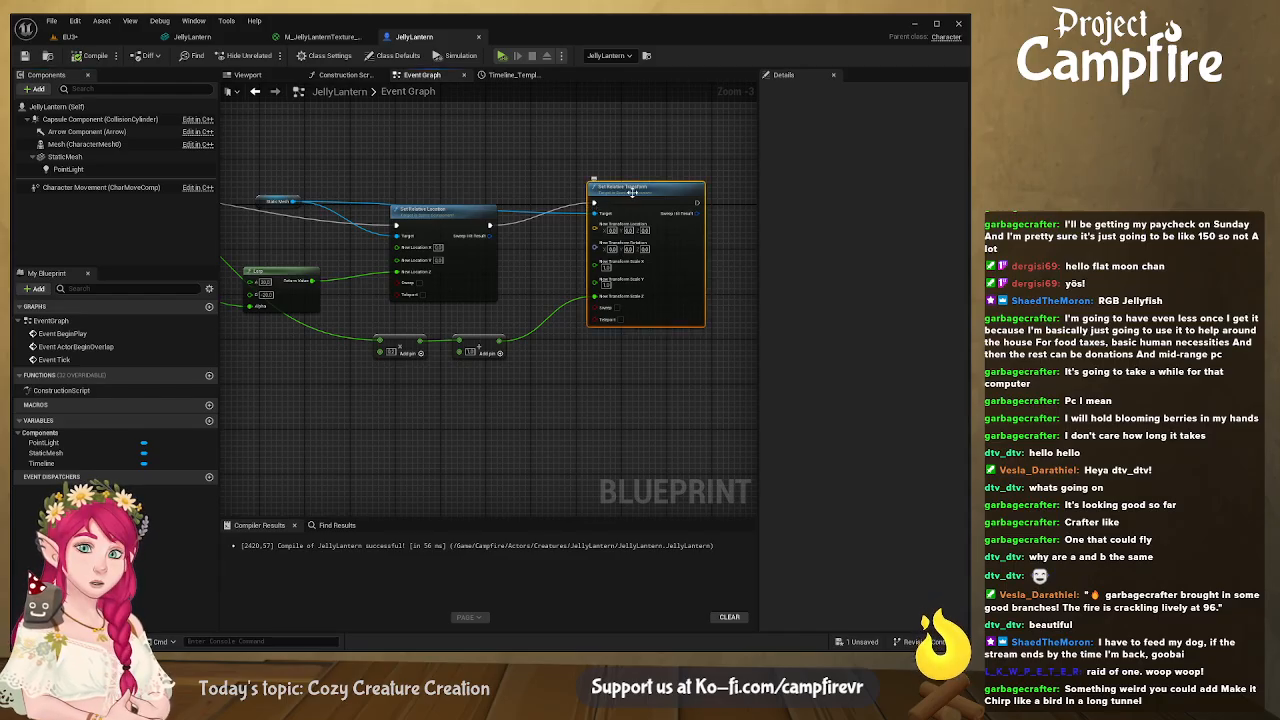
key(Delete)
drag(546, 376, 389, 347)
key(Delete)
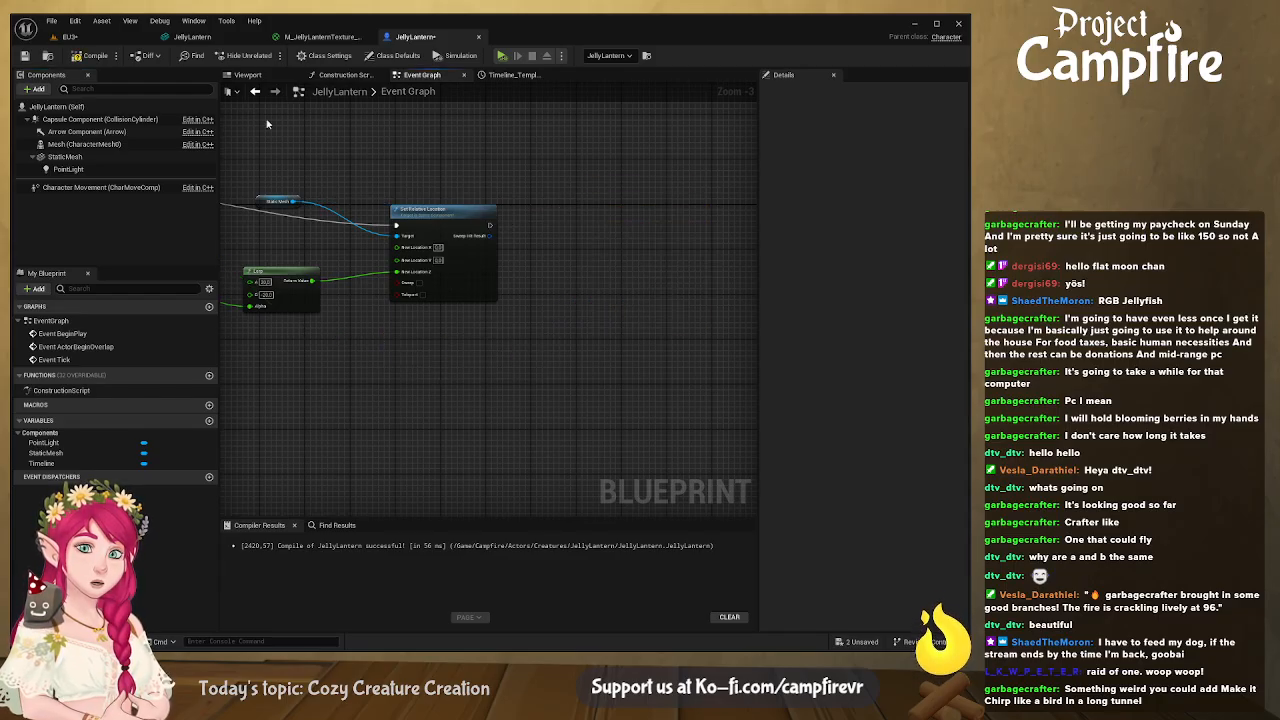
click(91, 56)
Play the EU3 level and examine the jellyfish's bobbing from another angle over the beach
click(70, 36)
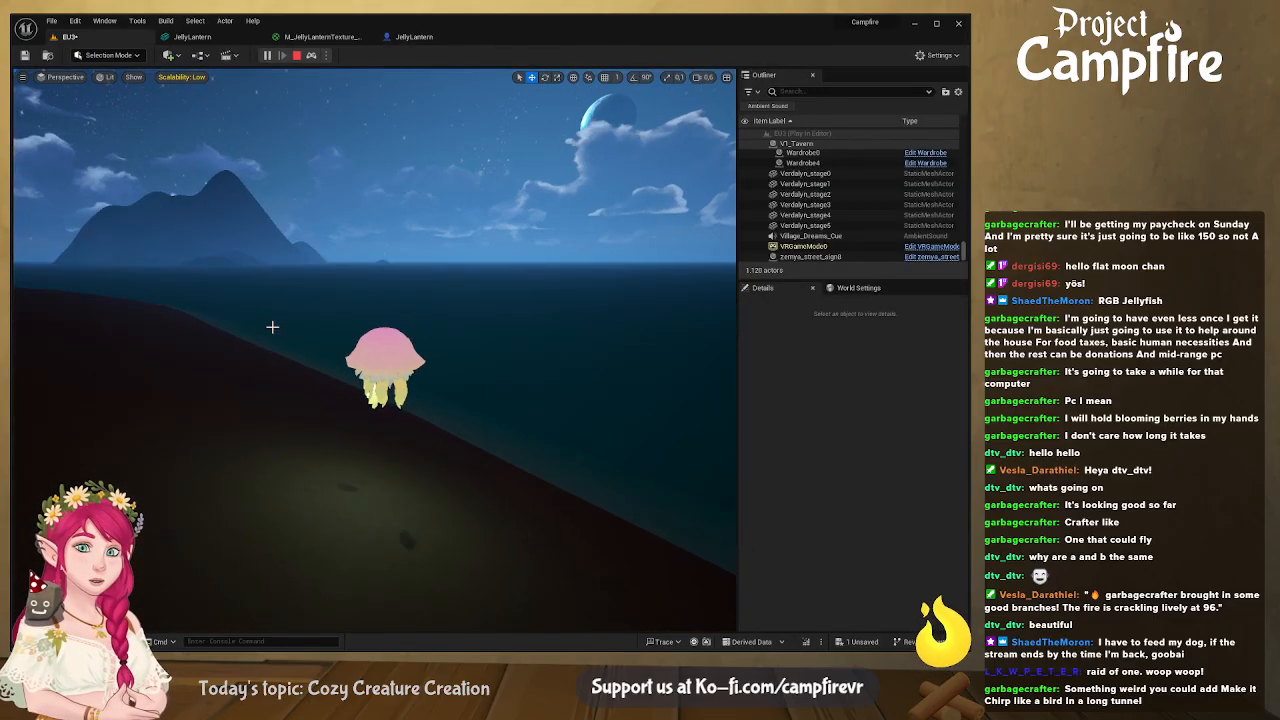
right_drag(269, 323, 460, 362)
key(a)
right_drag(293, 401, 350, 355)
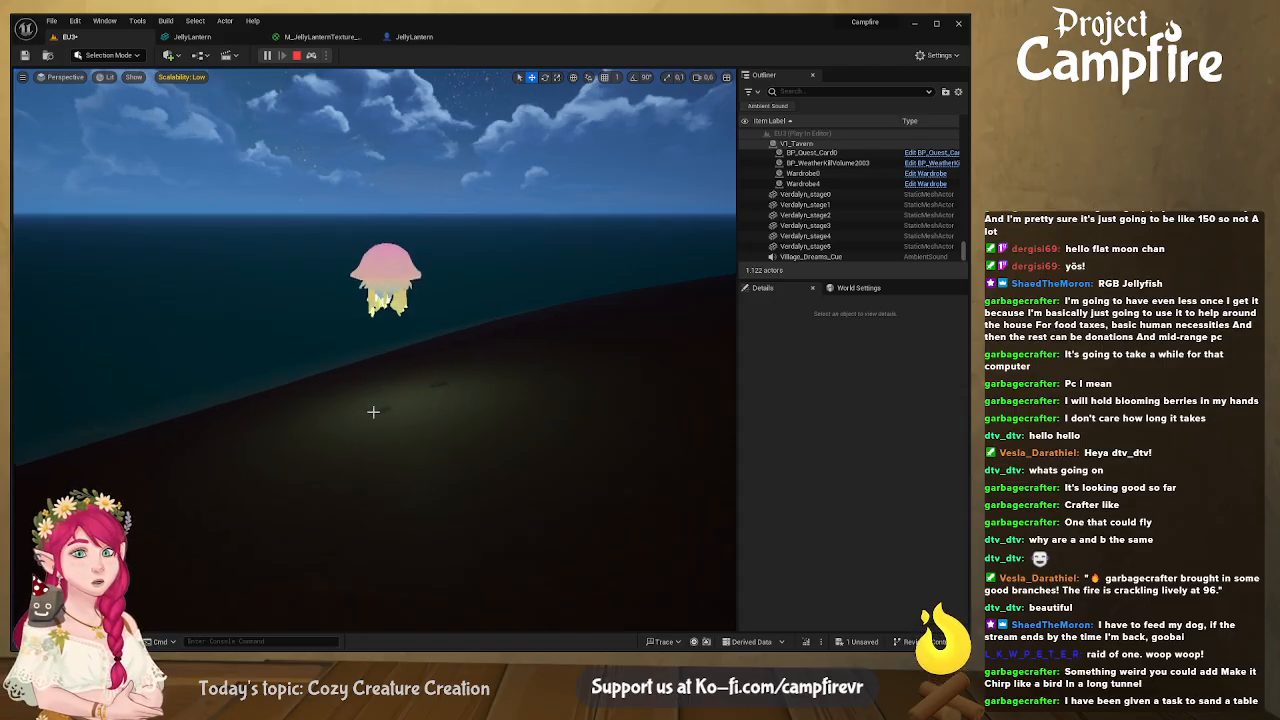
click(297, 57)
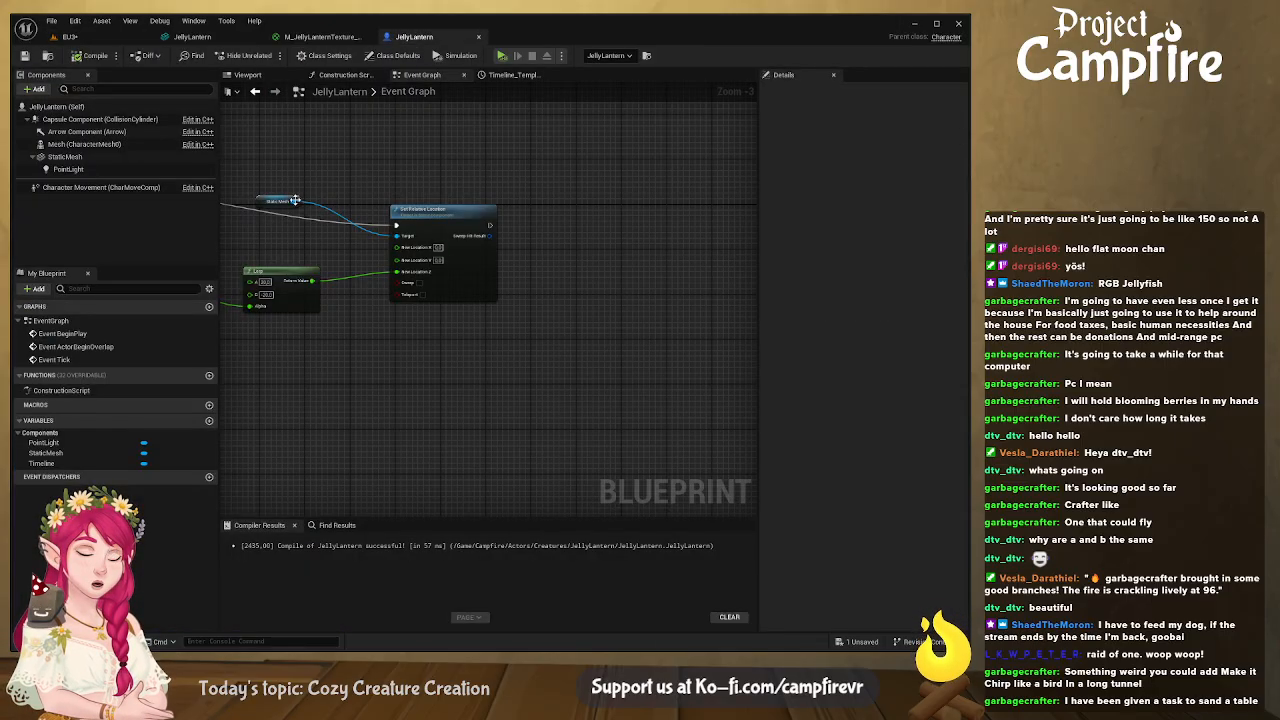
Reduce the point light's attenuation radius to about 156, change its light color to pale green, and compile the Blueprint
click(68, 169)
click(868, 333)
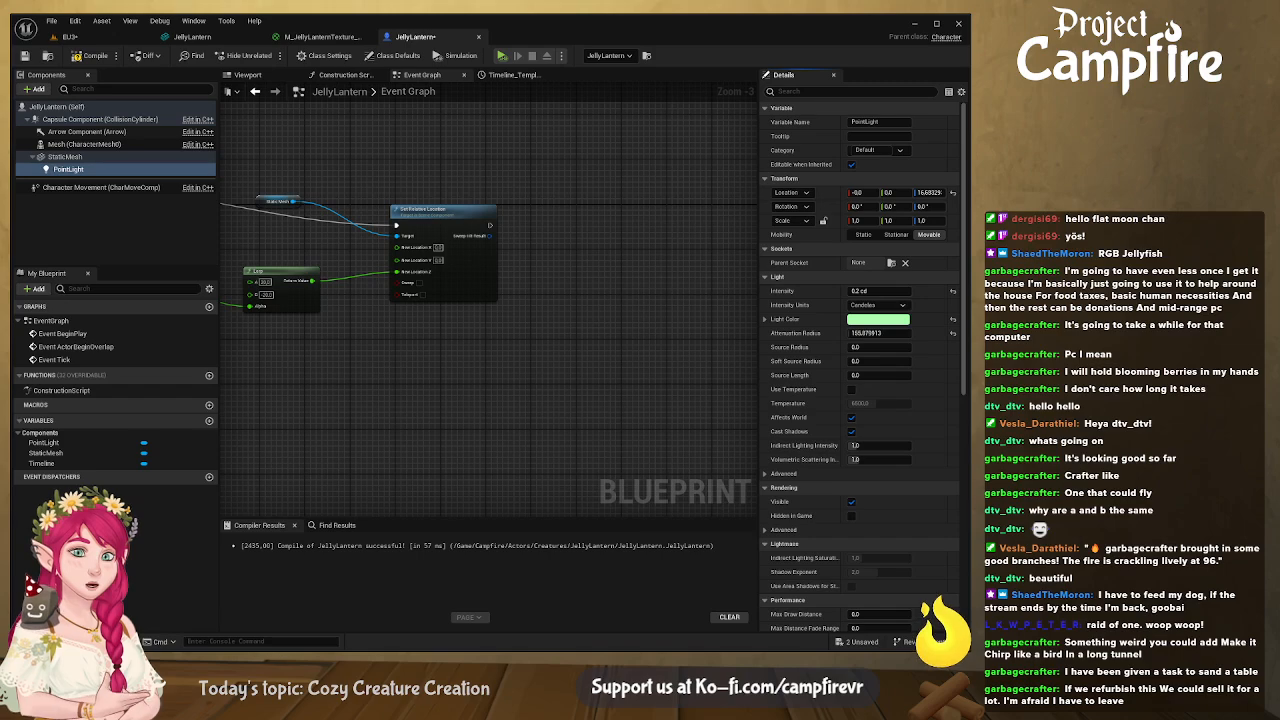
click(69, 169)
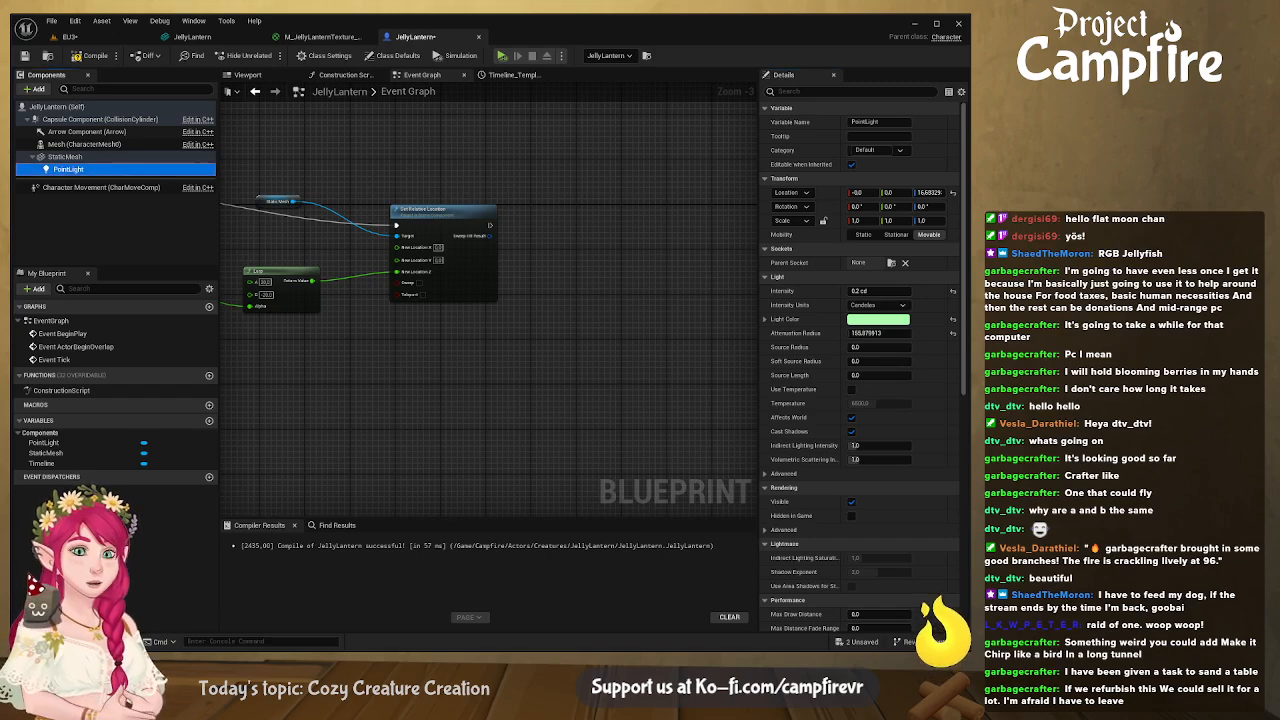
click(90, 56)
Check the point light's glow on the beach in the EU3 level and look at the M_JellyLanternTexture_Mat material graph
click(70, 36)
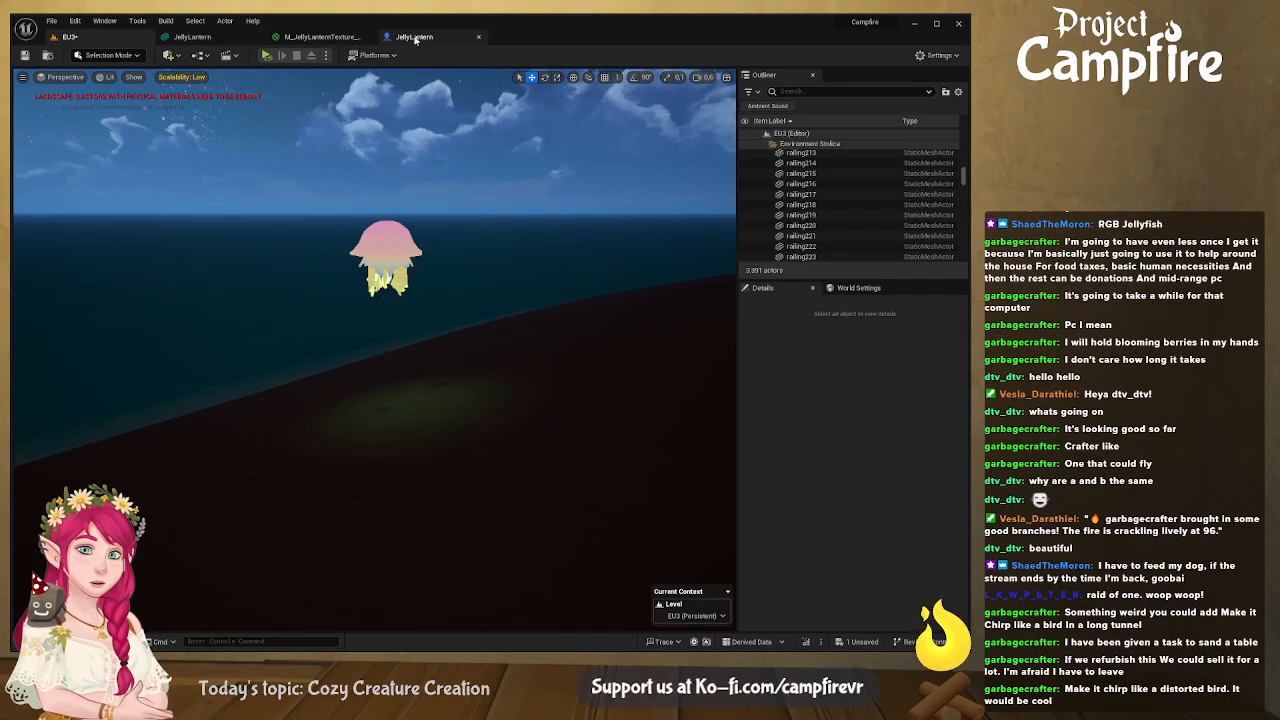
click(318, 36)
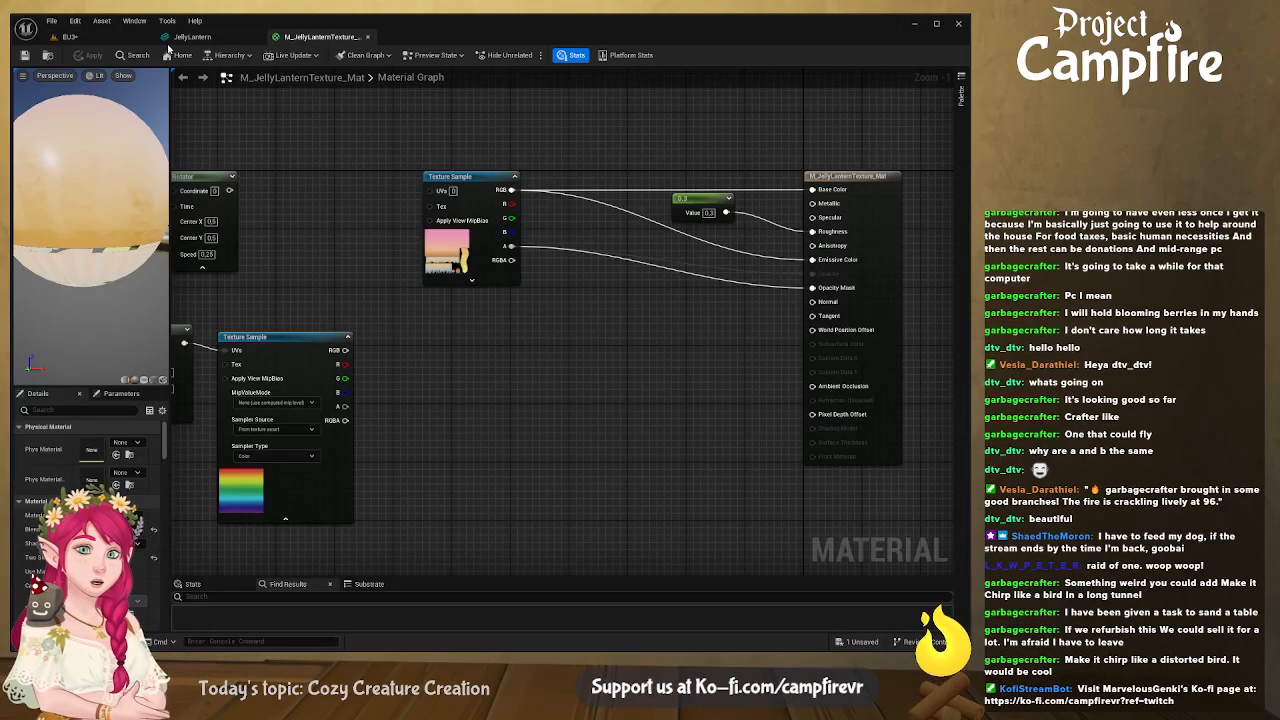
click(108, 38)
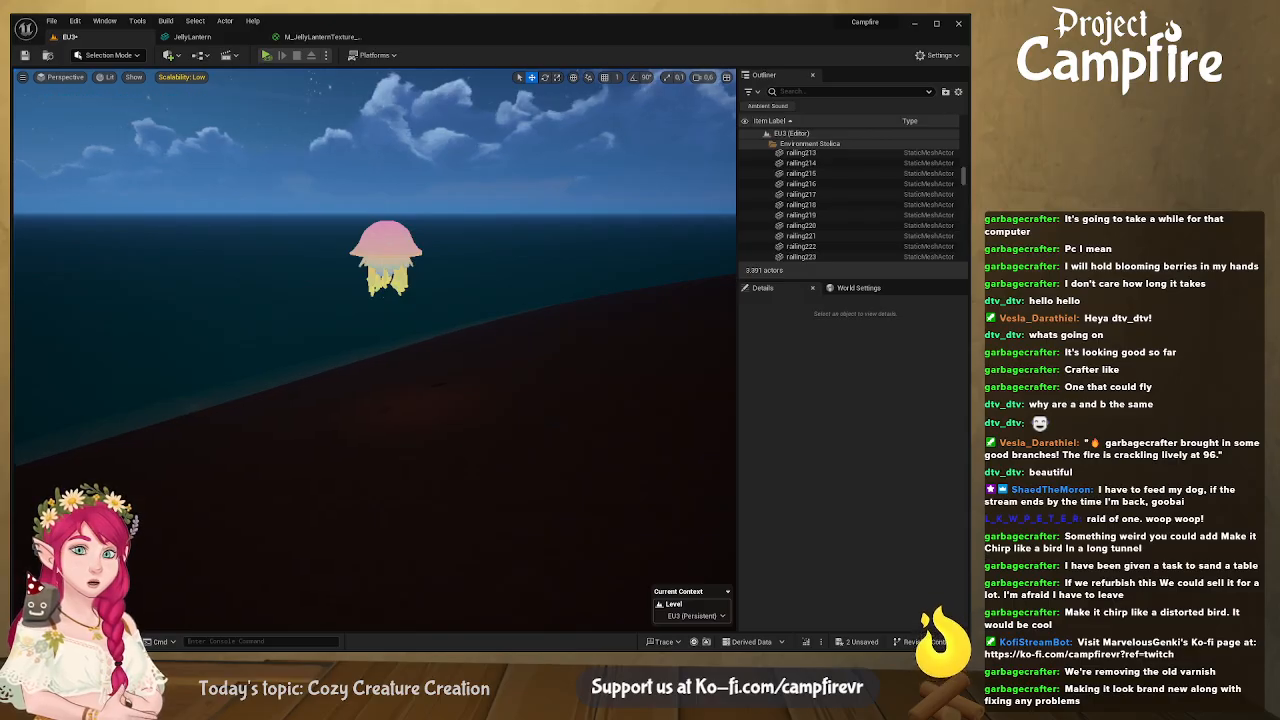
Start a play session in the EU3 level and move the JellyLantern from the beach out over the ocean
click(265, 56)
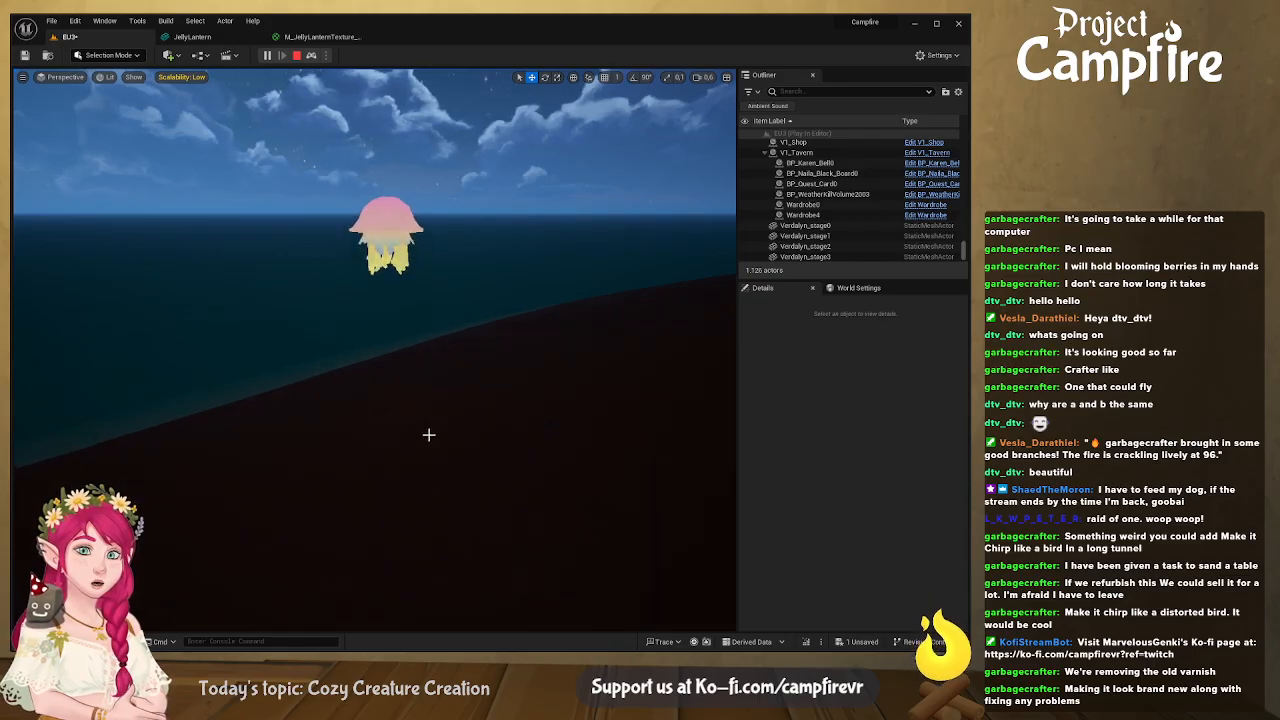
mouse_move(491, 369)
right_down()
mouse_move(370, 340)
mouse_move(267, 335)
mouse_move(135, 295)
mouse_move(24, 290)
mouse_move(160, 298)
mouse_move(275, 348)
mouse_move(555, 344)
mouse_move(503, 377)
right_up()
scroll(440, 350, up, 1)
click(252, 378)
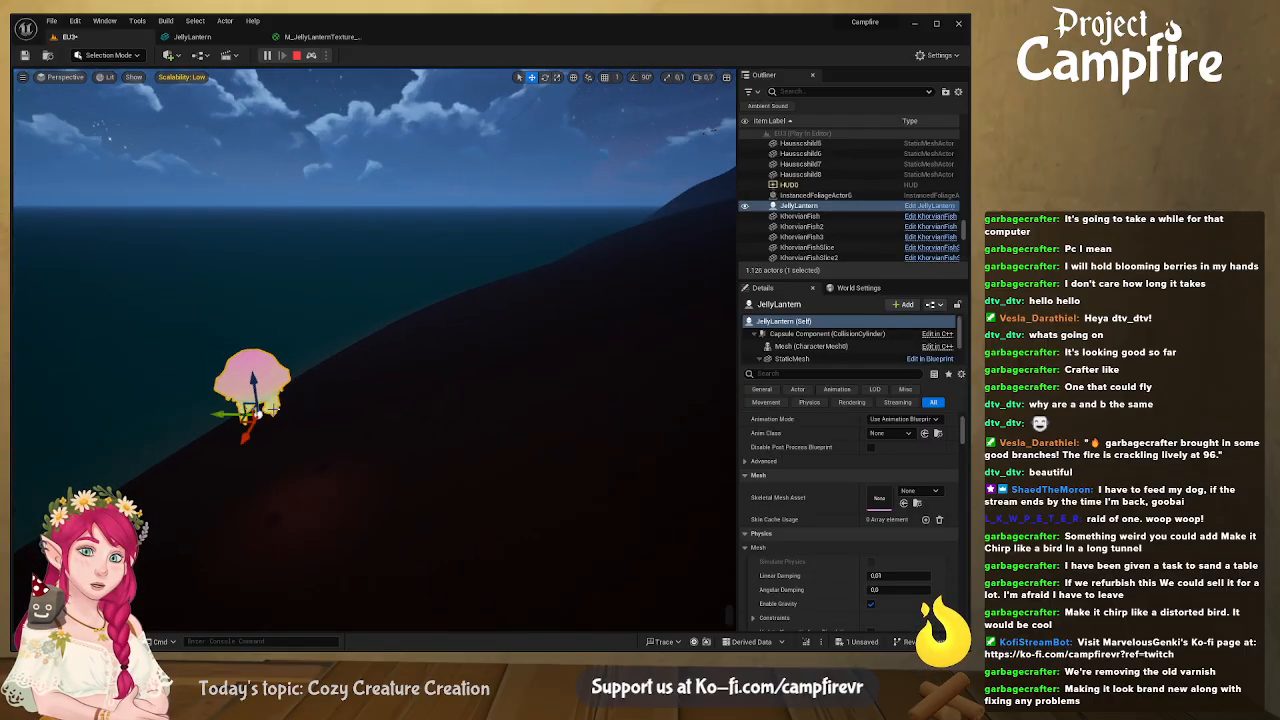
drag(222, 414, 110, 413)
right_drag(110, 413, 200, 433)
drag(200, 433, 75, 478)
right_drag(75, 478, 60, 400)
drag(400, 392, 112, 371)
right_drag(112, 371, 16, 405)
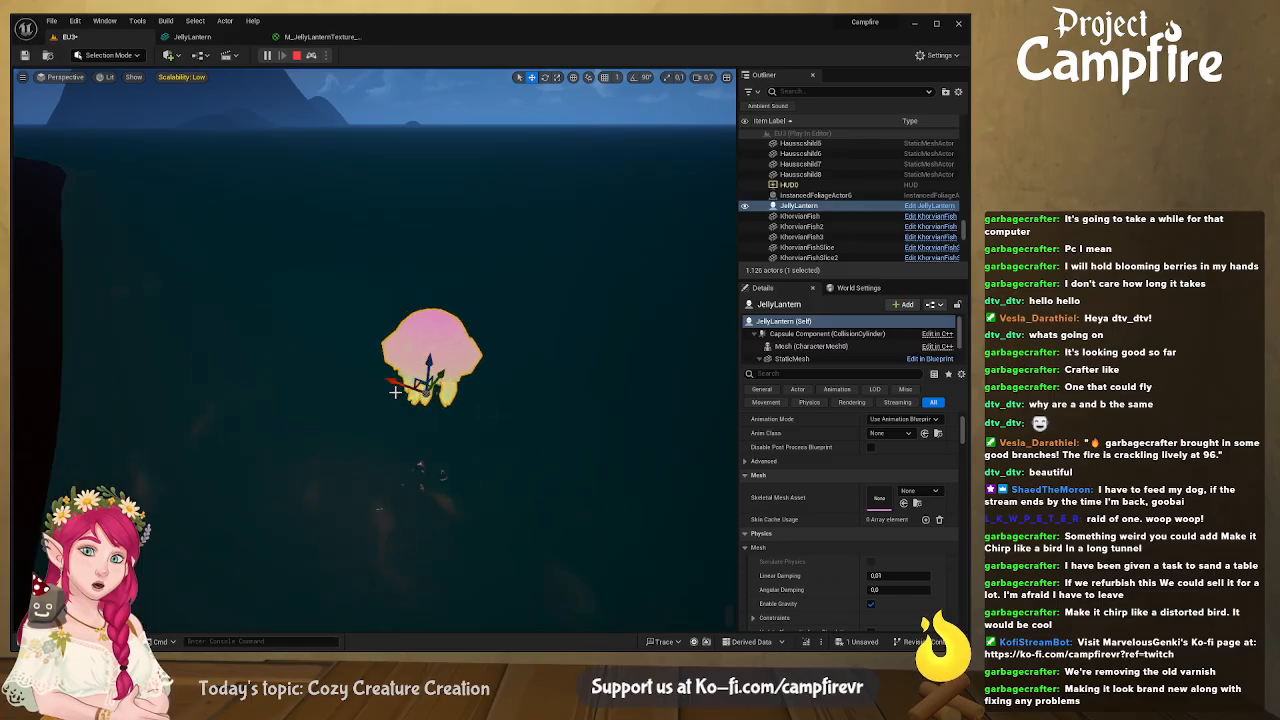
Reposition the JellyLantern over the open water during the play session
drag(396, 384, 590, 402)
right_drag(588, 403, 690, 440)
click(205, 388)
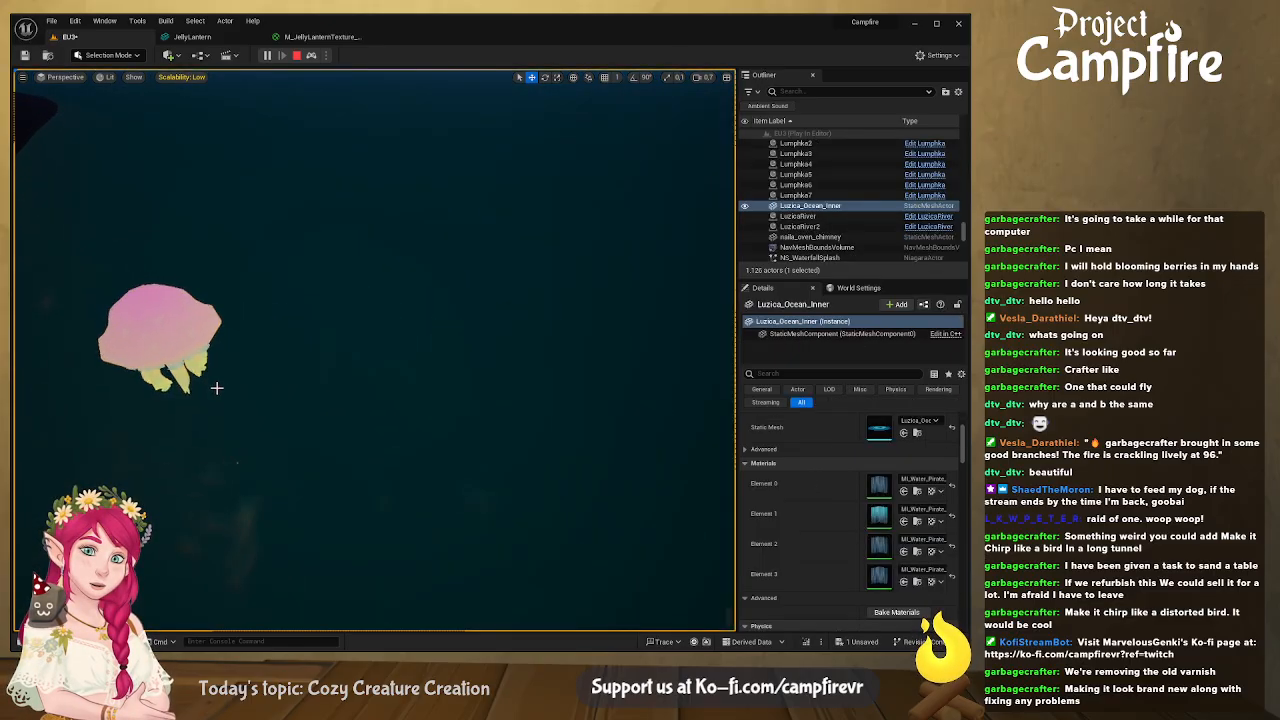
click(187, 366)
drag(174, 387, 404, 487)
key(s)
right_drag(404, 487, 490, 382)
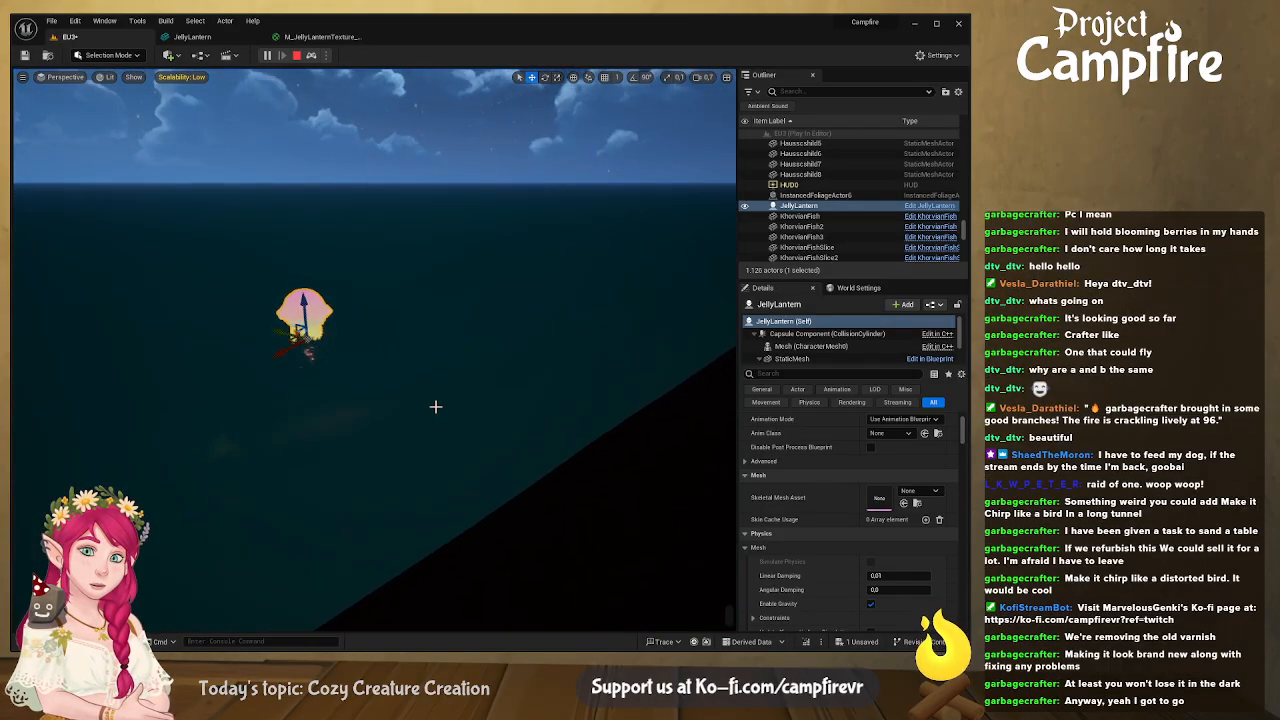
Examine the jellyfish's glow and reflection over the ocean from several distances and angles
click(580, 480)
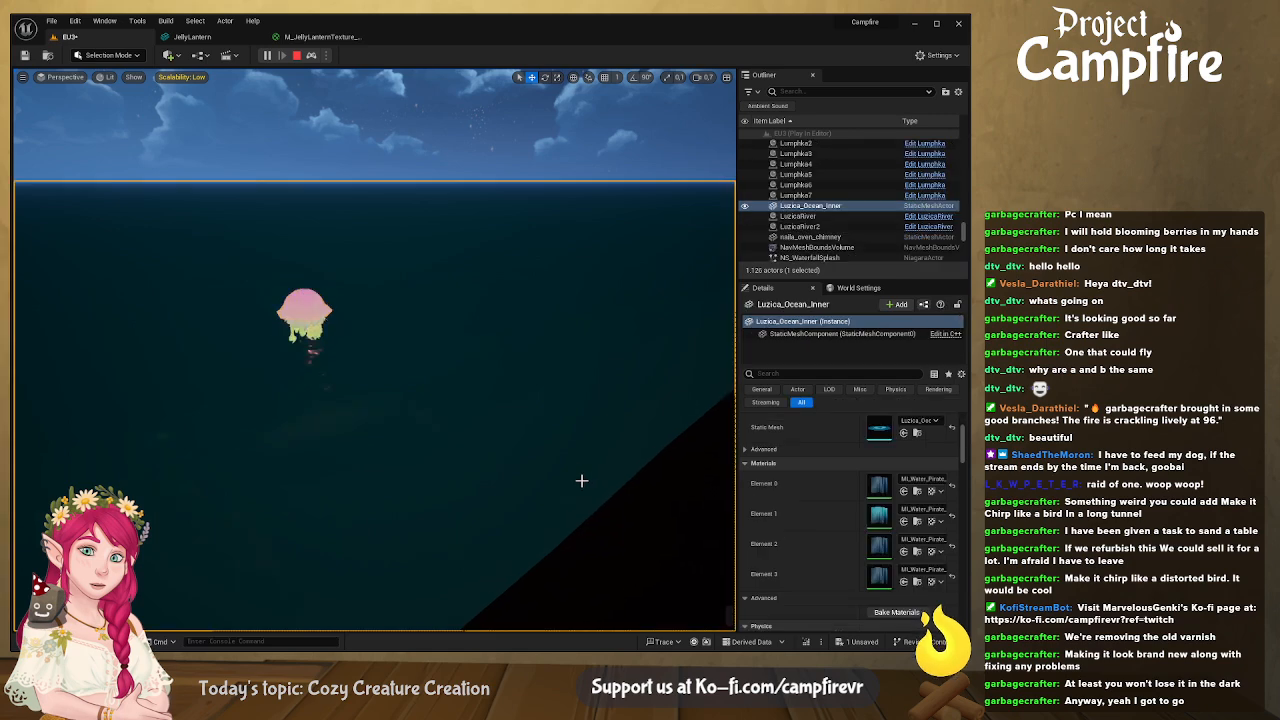
key(d)
right_drag(600, 511, 510, 511)
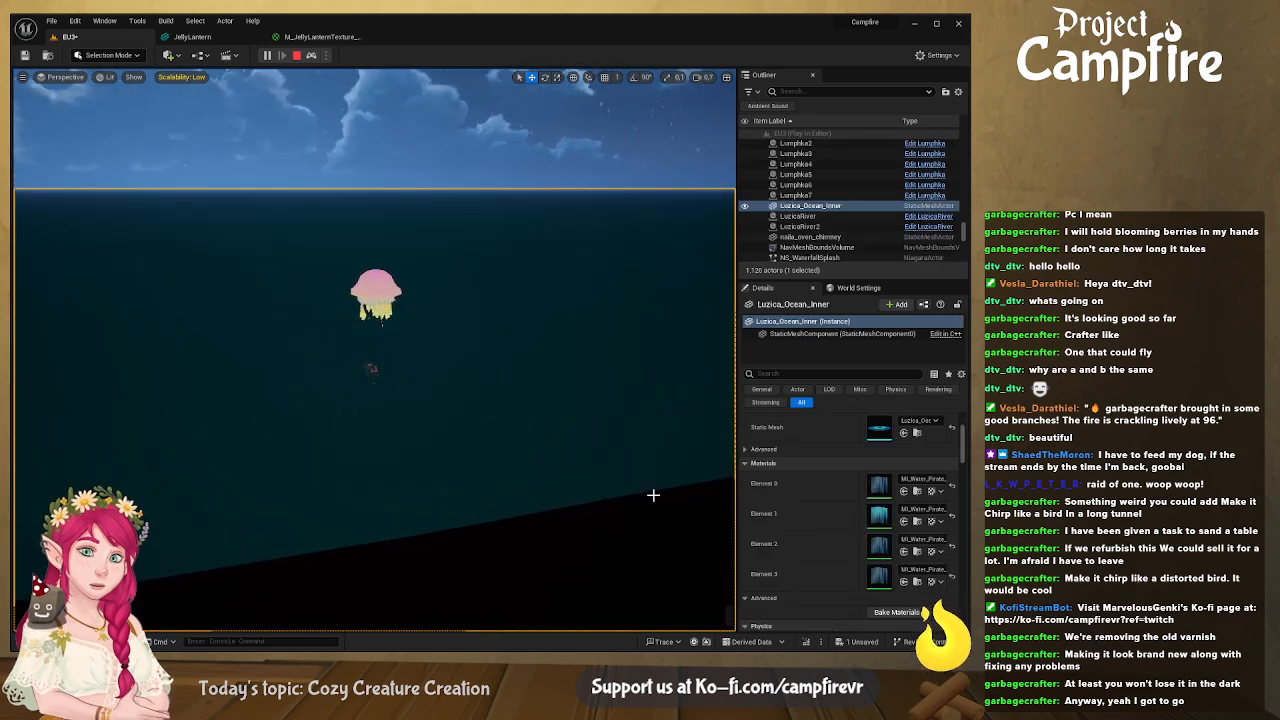
click(612, 150)
key(w)
right_drag(551, 448, 540, 414)
scroll(520, 398, down, 1)
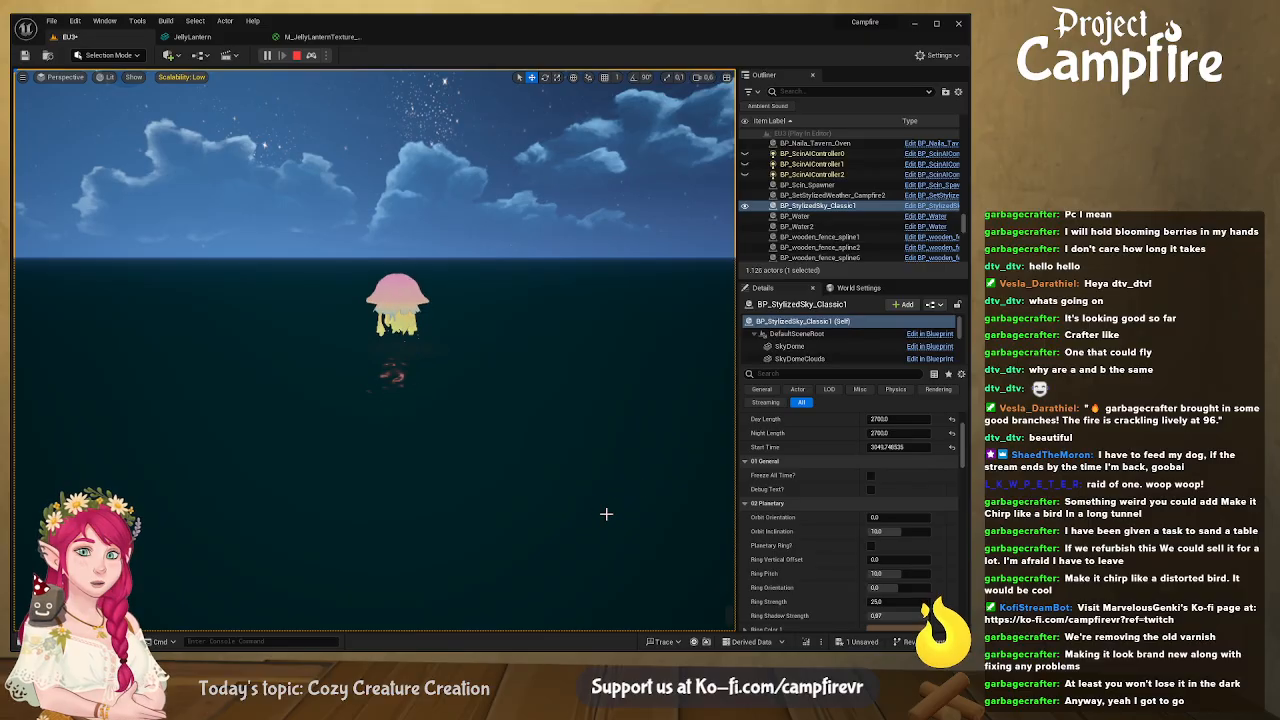
key(s)
right_drag(595, 518, 569, 472)
scroll(595, 518, down, 2)
key(w)
scroll(545, 483, down, 1)
key(e)
key(s)
key(e)
key(q)
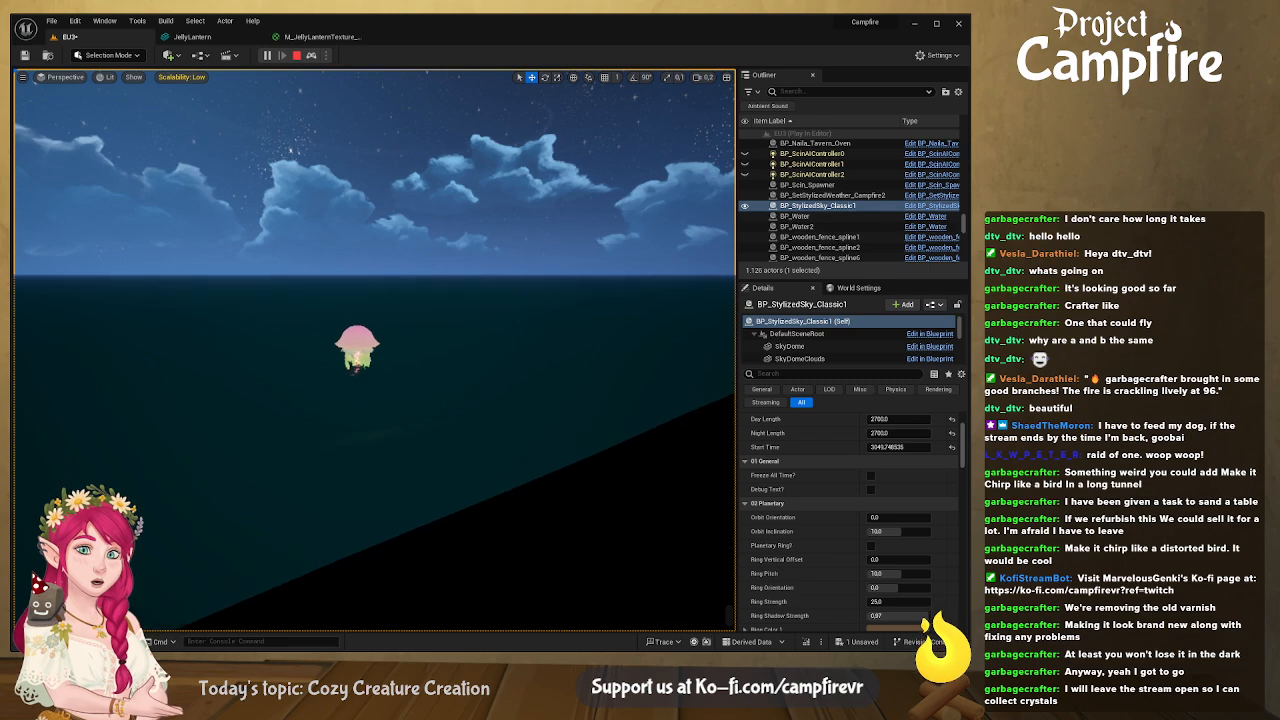
Stop the play session, look over the JellyLantern on the beach, and save the EU3 level
click(298, 56)
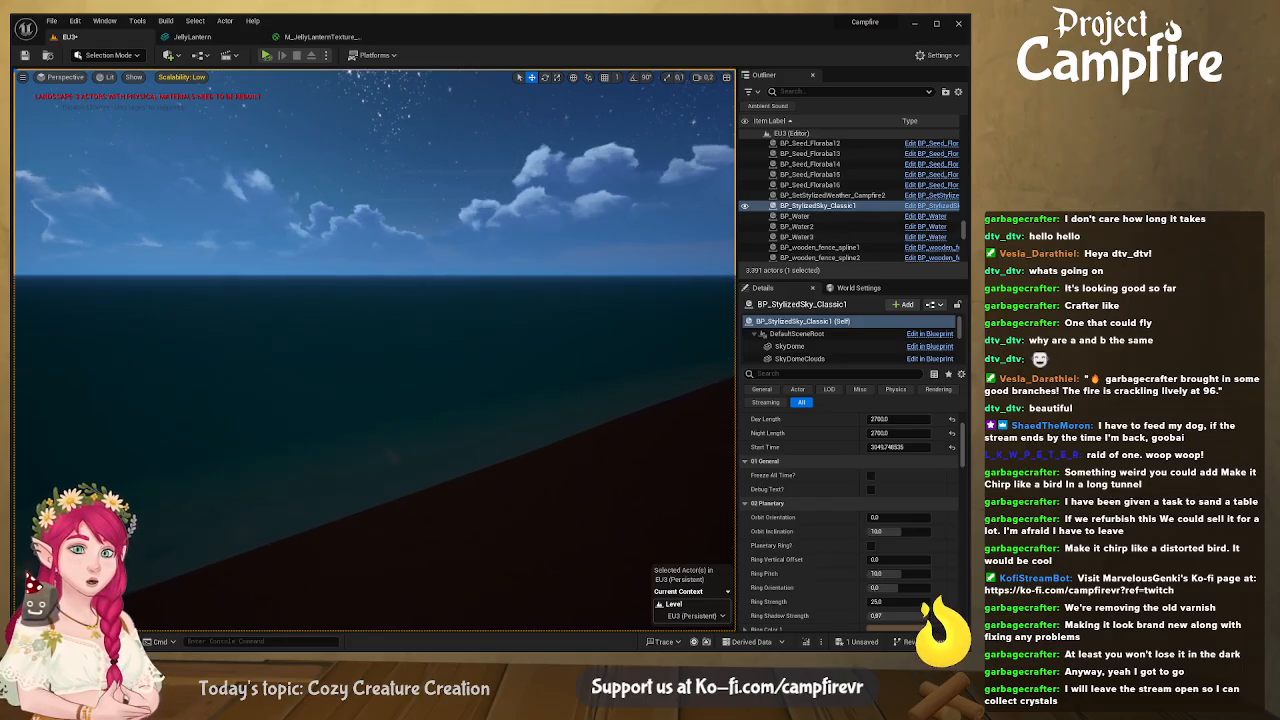
right_drag(374, 350, 590, 276)
key(w)
scroll(500, 272, up, 3)
key(d)
key(a)
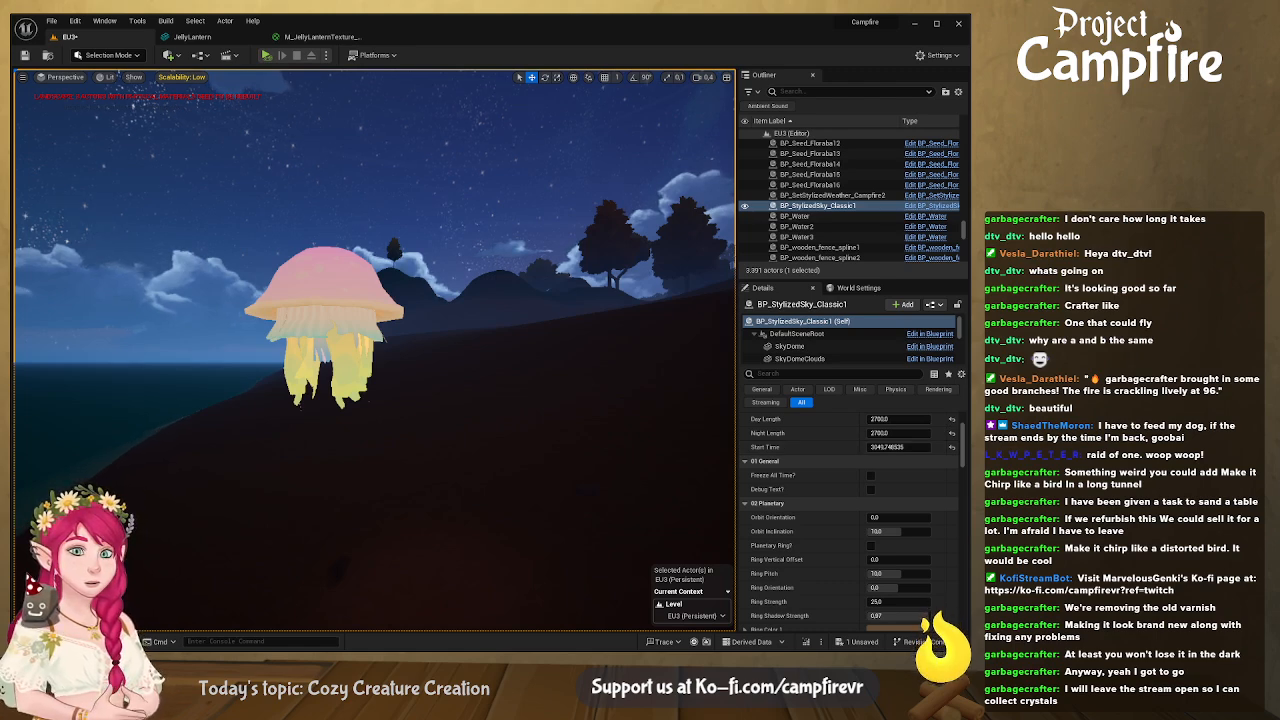
right_drag(374, 350, 496, 322)
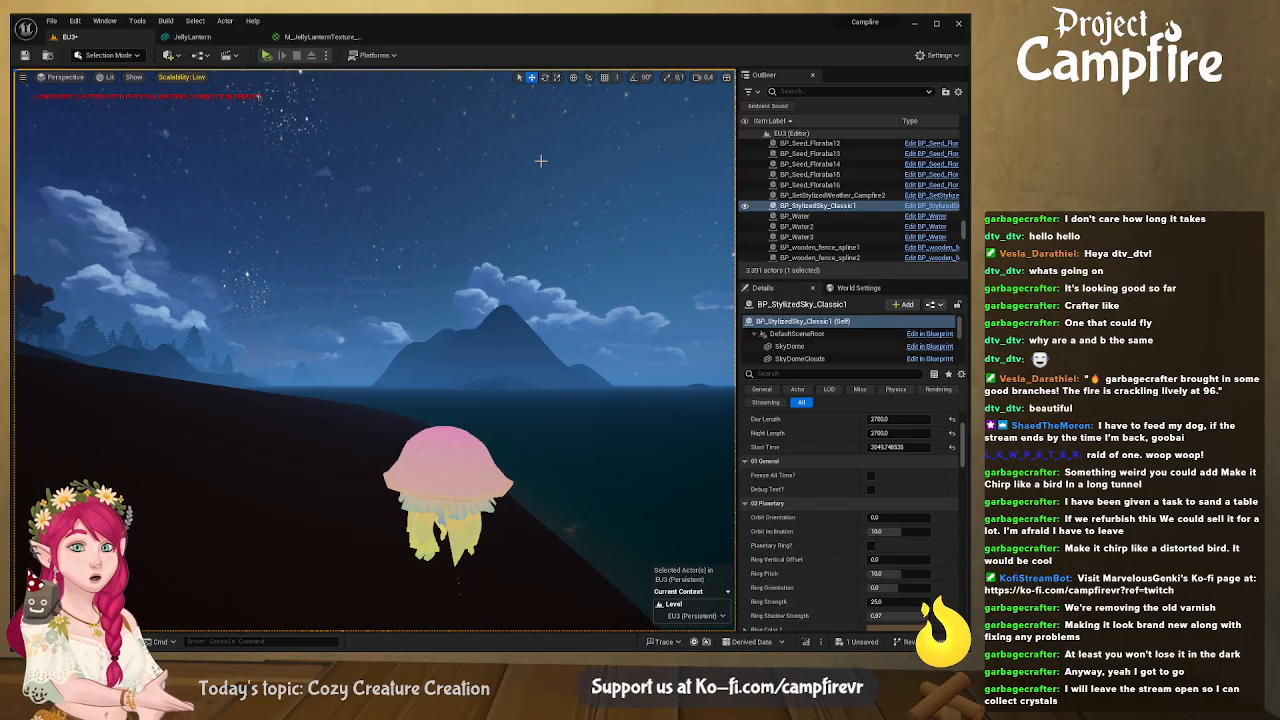
right_drag(563, 375, 480, 452)
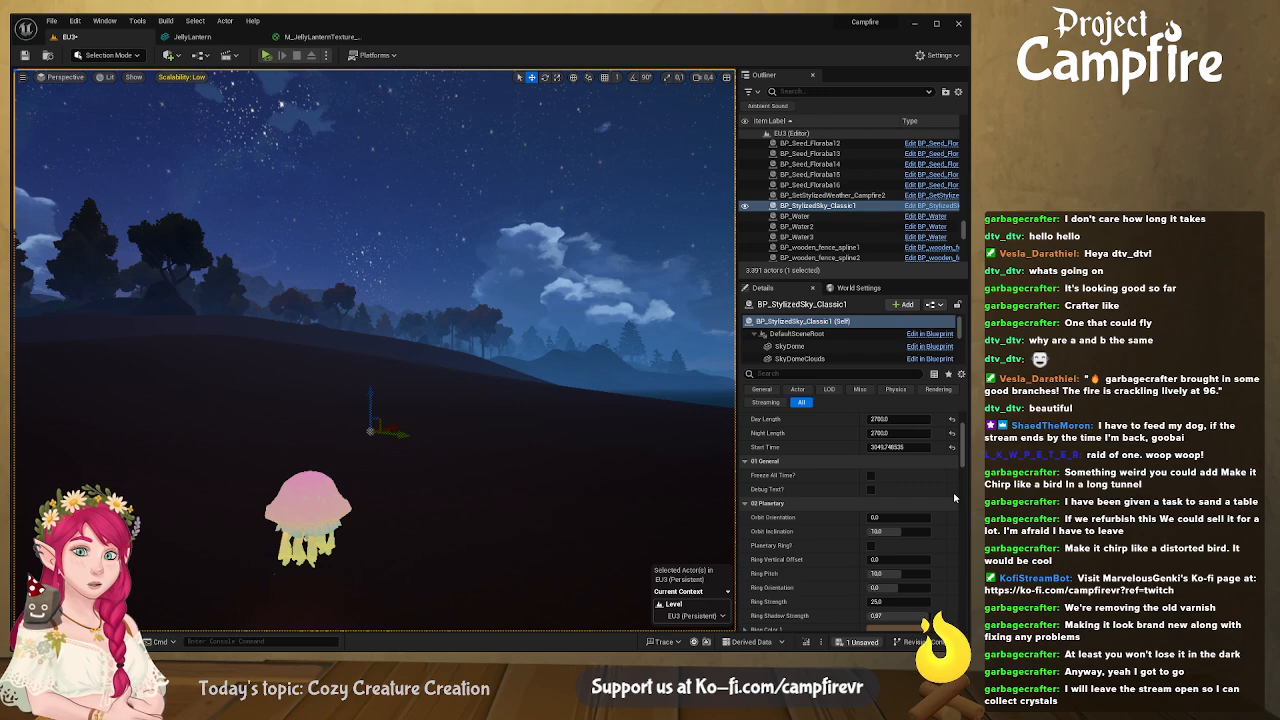
key(ctrl+s)
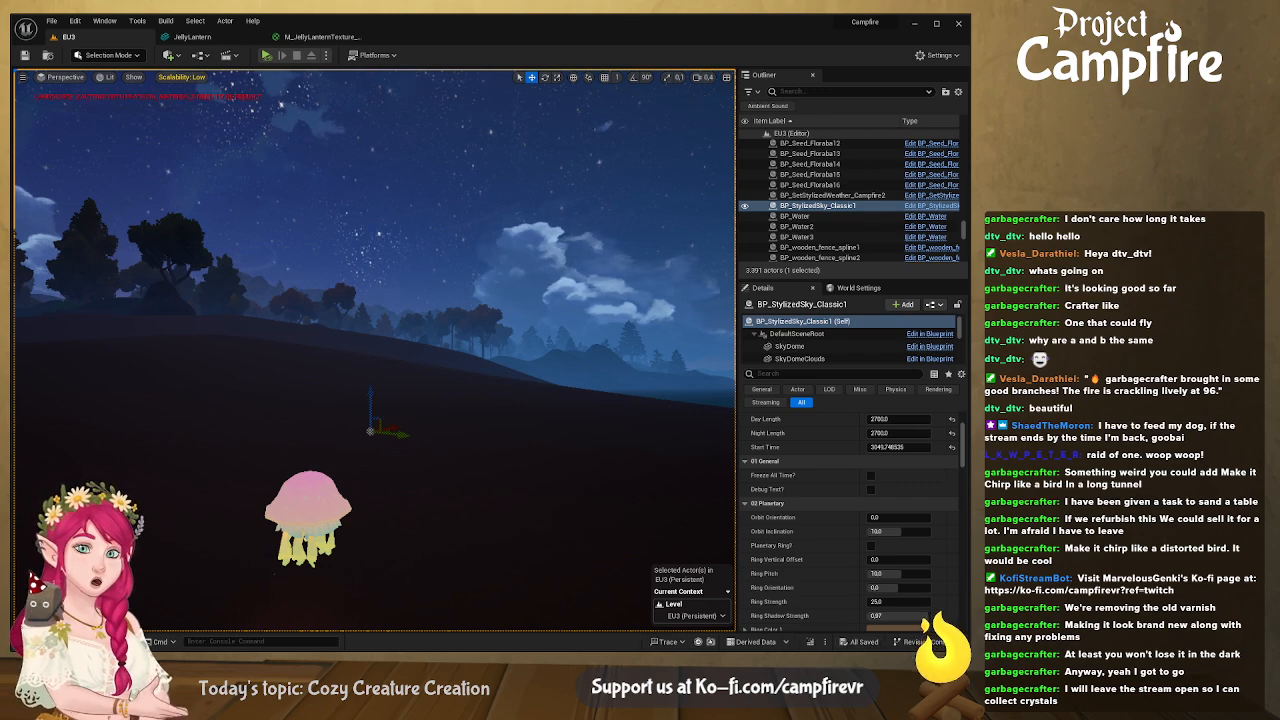